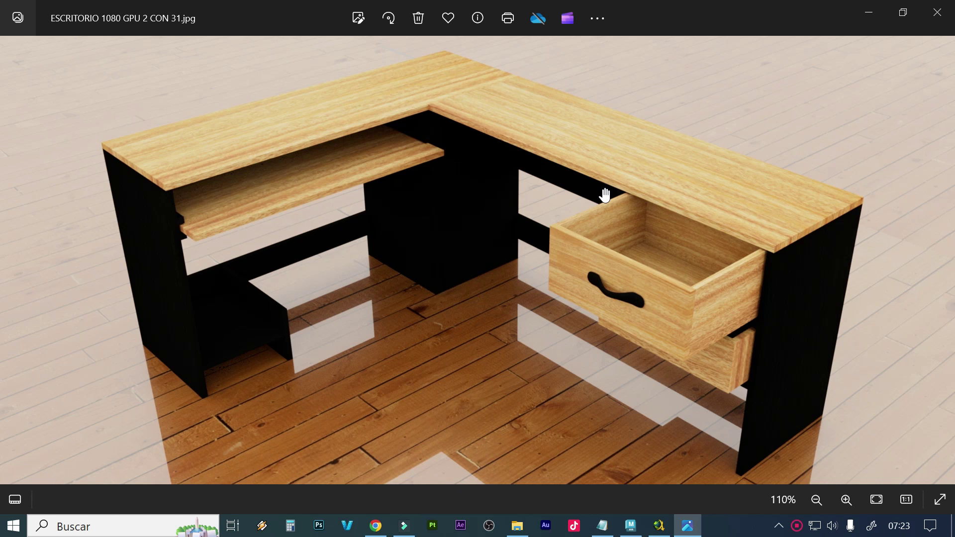
Close the ESCRITORIO 1080 GPU 2 CON 31.jpg reference render in Windows Photos
{"action": "left_click", "coordinate": [937, 18]}
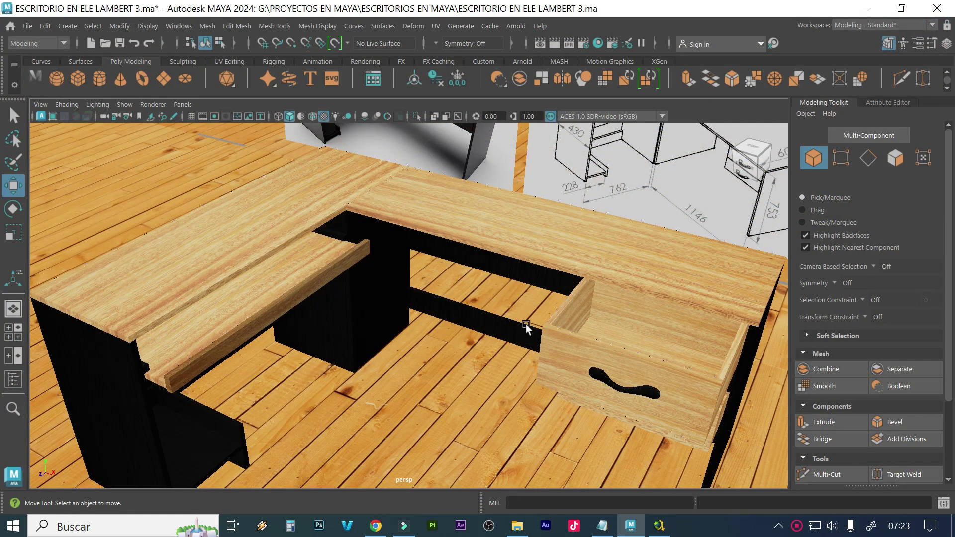
Dolly the view out and switch Maya to the UV PERSONALIZADO workspace
{"action": "scroll", "coordinate": [591, 309], "scroll_direction": "down", "scroll_amount": 1}
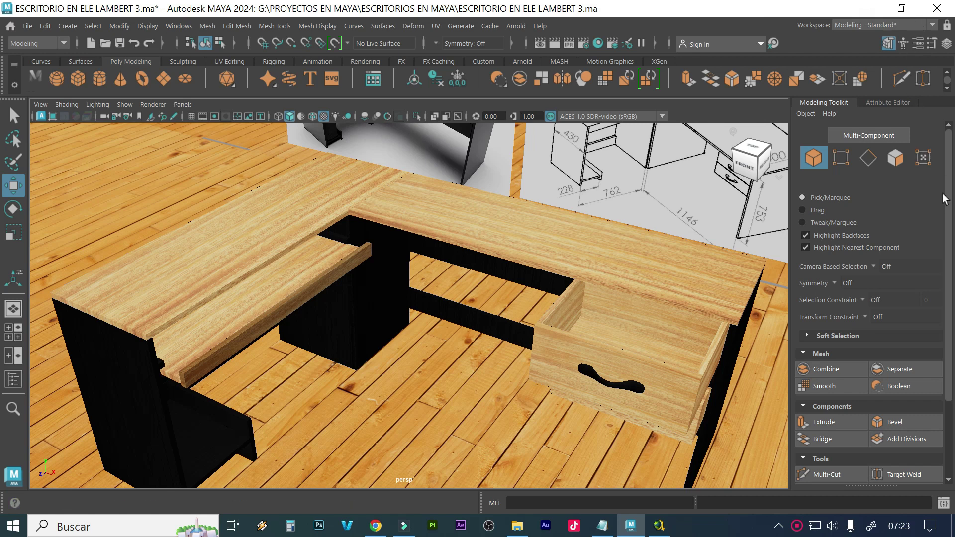
{"action": "left_click", "coordinate": [931, 24]}
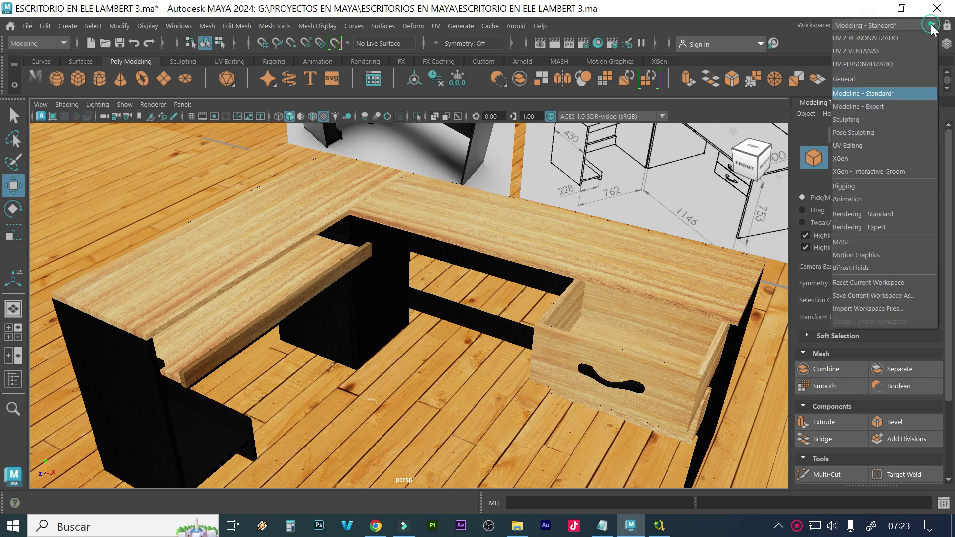
{"action": "left_click", "coordinate": [905, 65]}
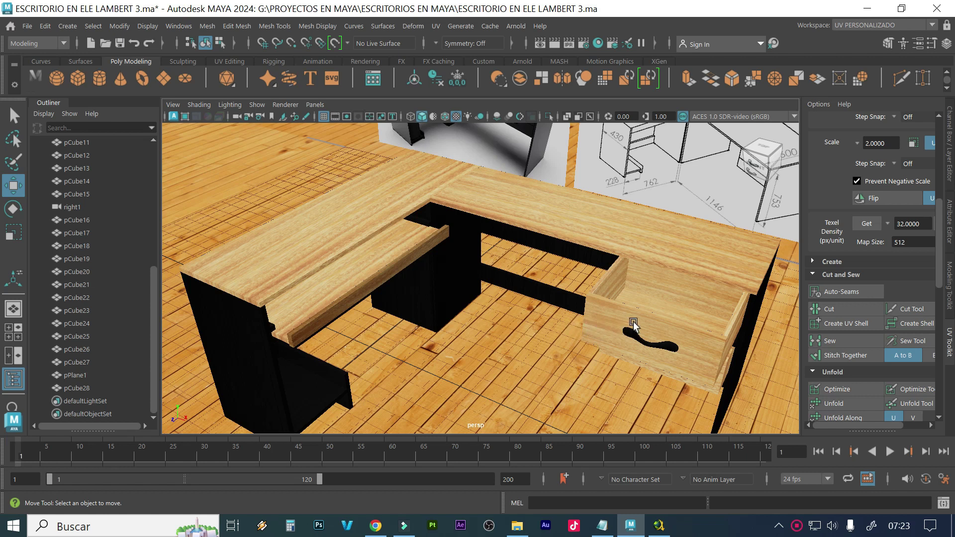
Hide the PISO floor and ESCRITORIO desk display layers in the Layer Editor
{"action": "left_click", "coordinate": [949, 164]}
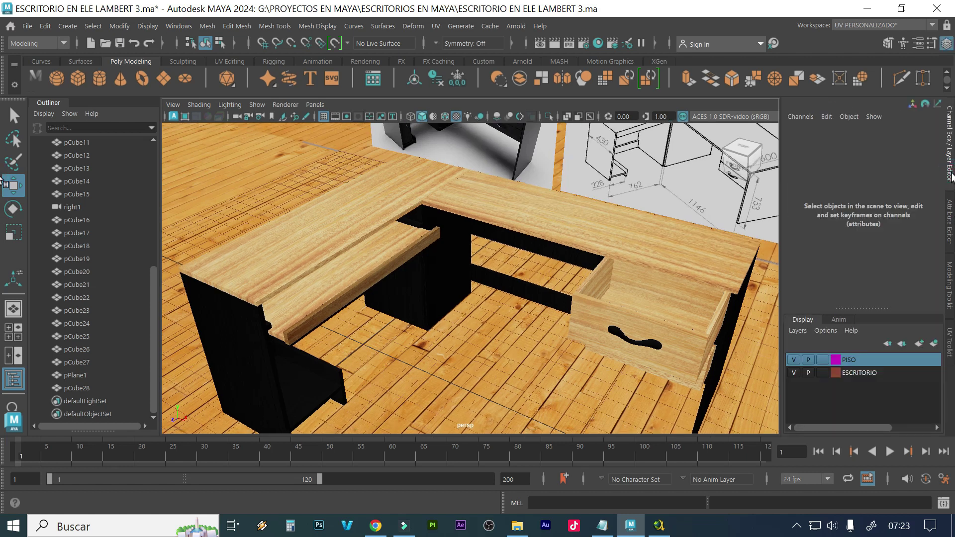
{"action": "left_click", "coordinate": [795, 359]}
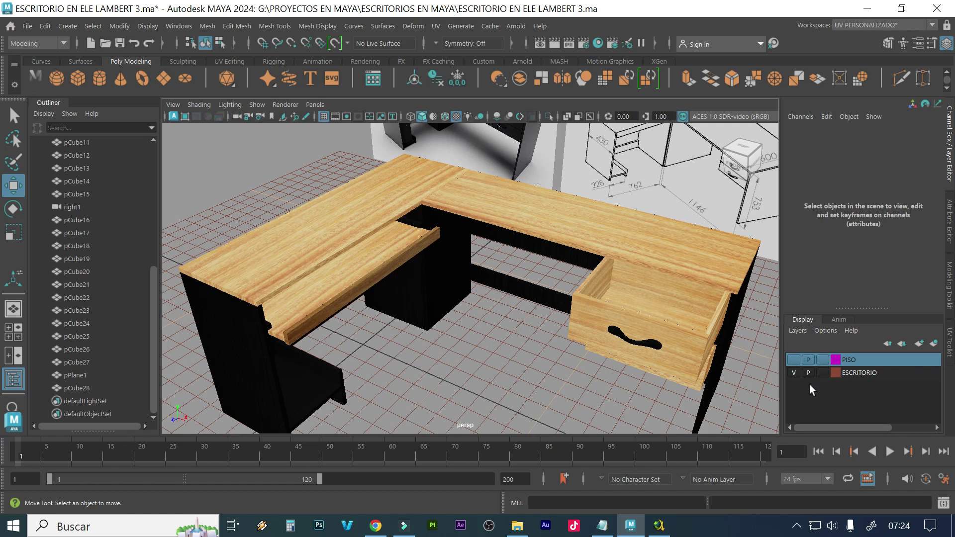
{"action": "left_click", "coordinate": [794, 372]}
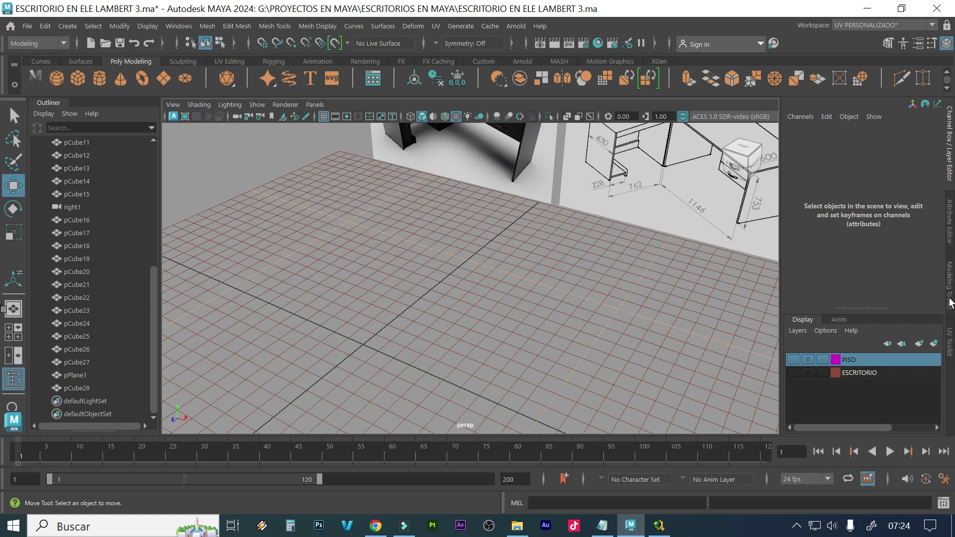
{"action": "left_click", "coordinate": [436, 26]}
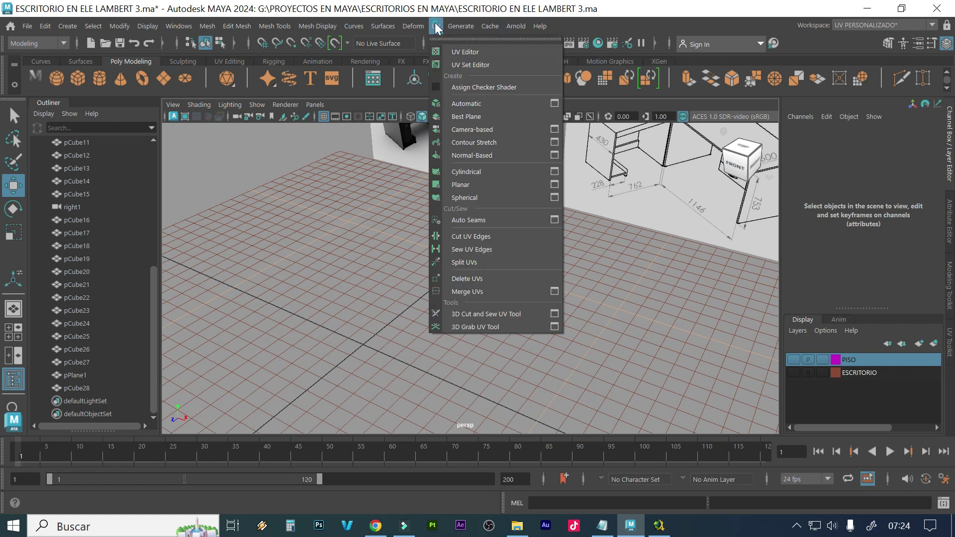
Open the UV Editor, pull the UV Toolkit out beside the scene, then close the editor
{"action": "left_click", "coordinate": [463, 53]}
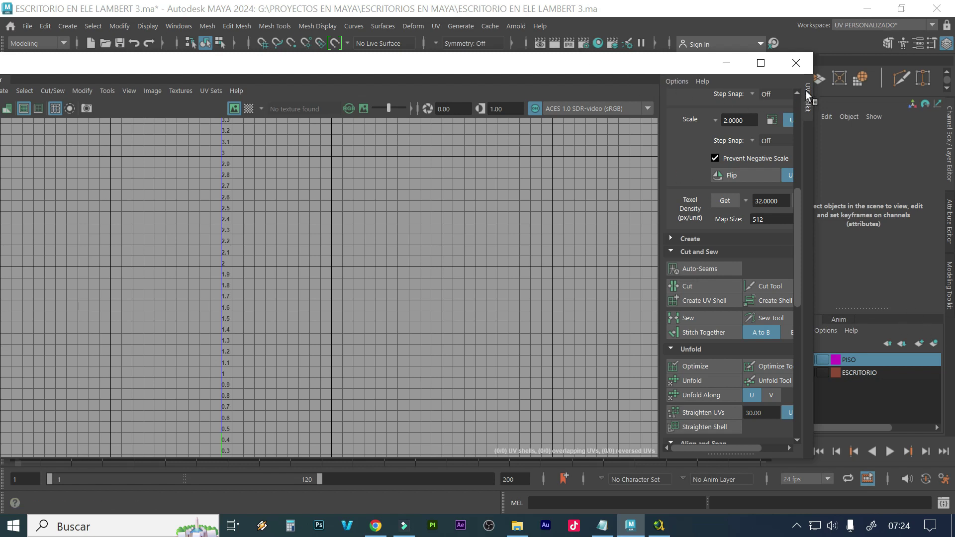
{"action": "left_click_drag", "start_coordinate": [803, 106], "coordinate": [944, 348]}
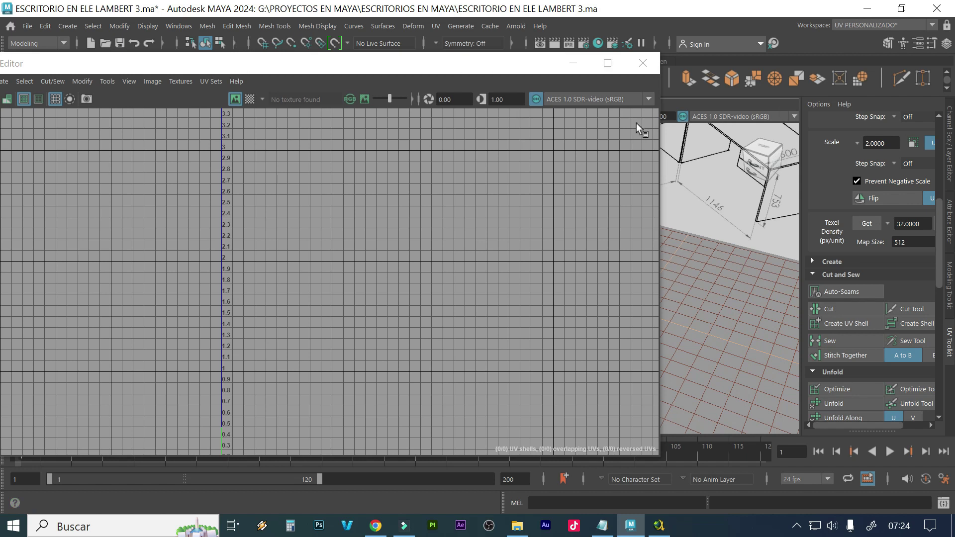
{"action": "left_click", "coordinate": [641, 63]}
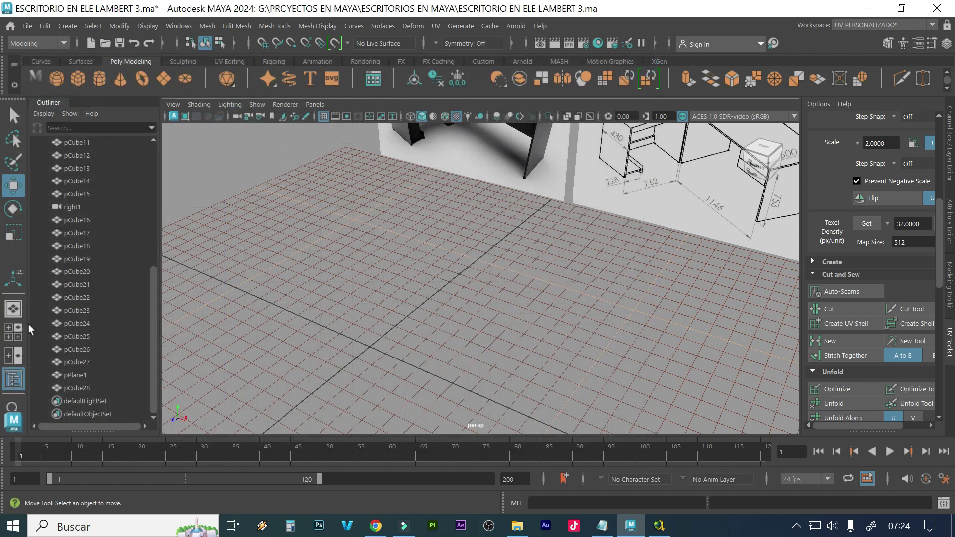
Change the viewport layout to Two Panes Side by Side, perspective beside top
{"action": "right_click", "coordinate": [17, 357]}
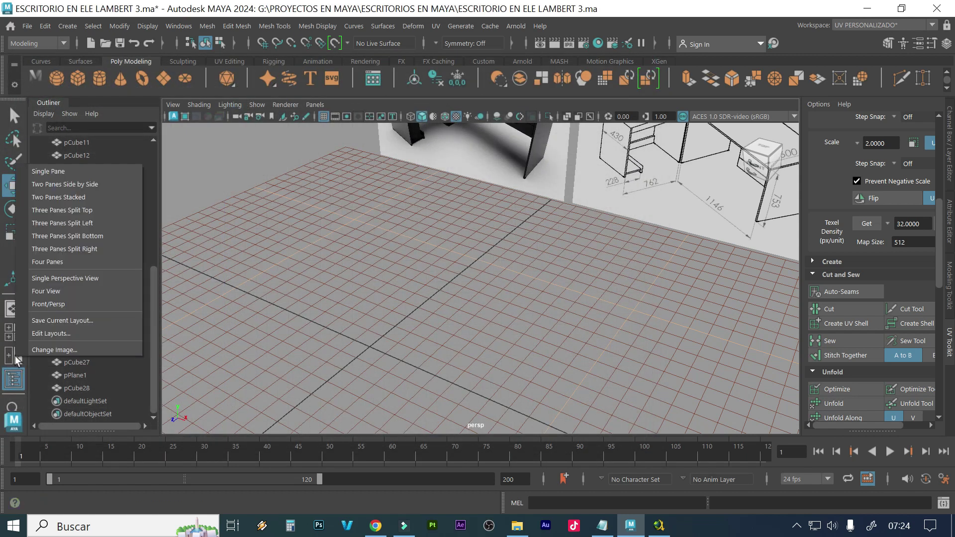
{"action": "left_click", "coordinate": [74, 196]}
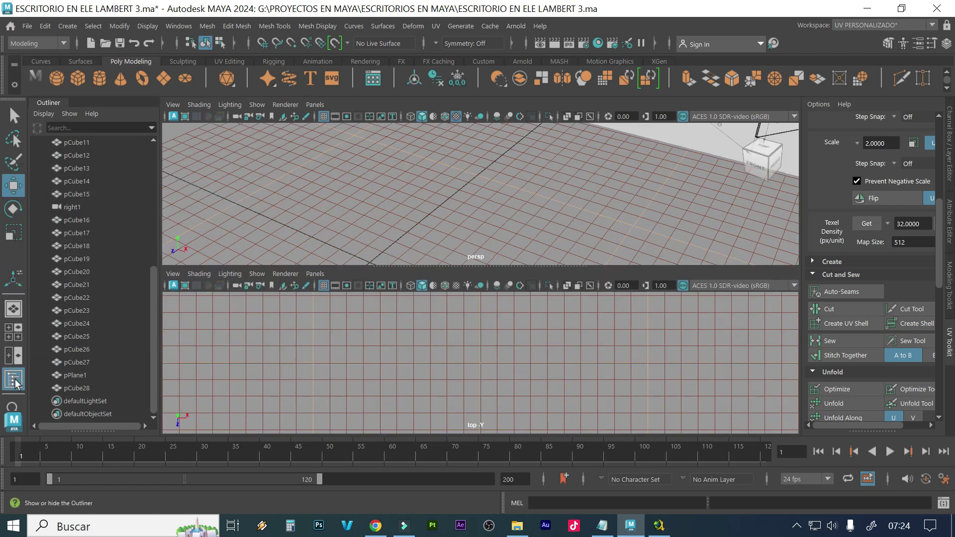
{"action": "right_click", "coordinate": [14, 356]}
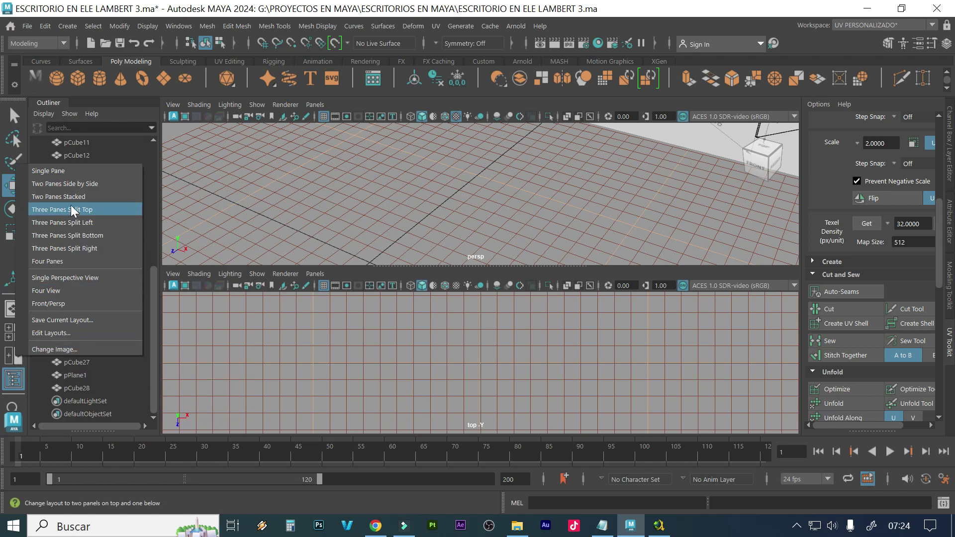
{"action": "left_click", "coordinate": [74, 183]}
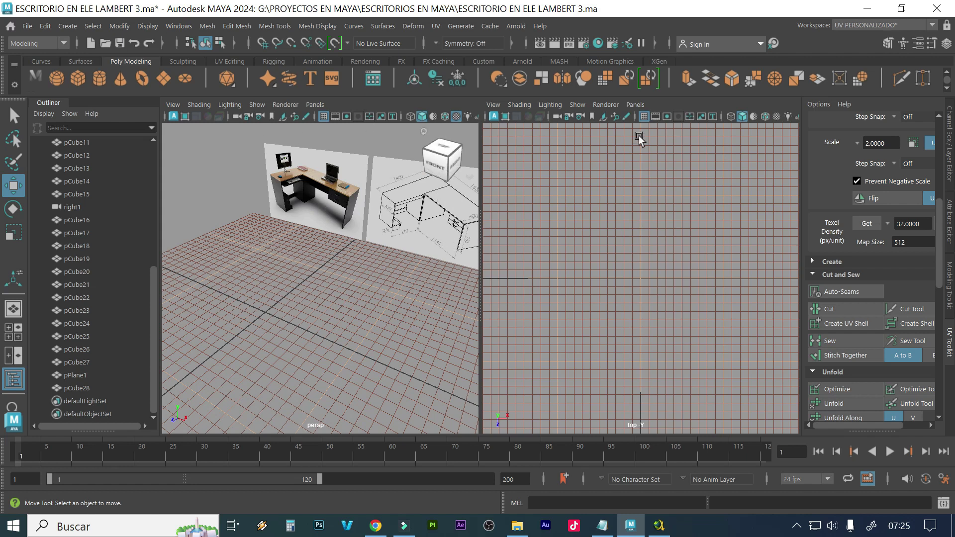
{"action": "left_click", "coordinate": [644, 103]}
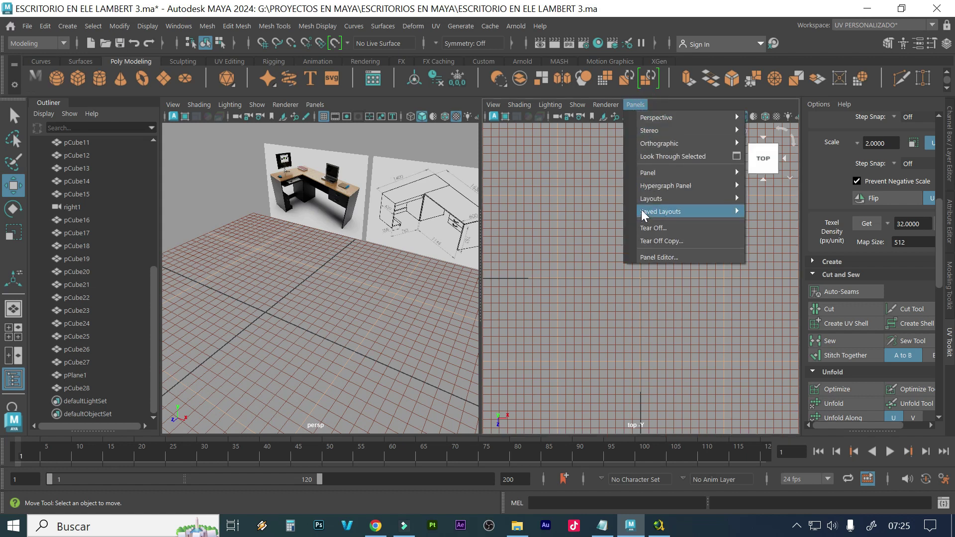
{"action": "mouse_move", "coordinate": [740, 199]}
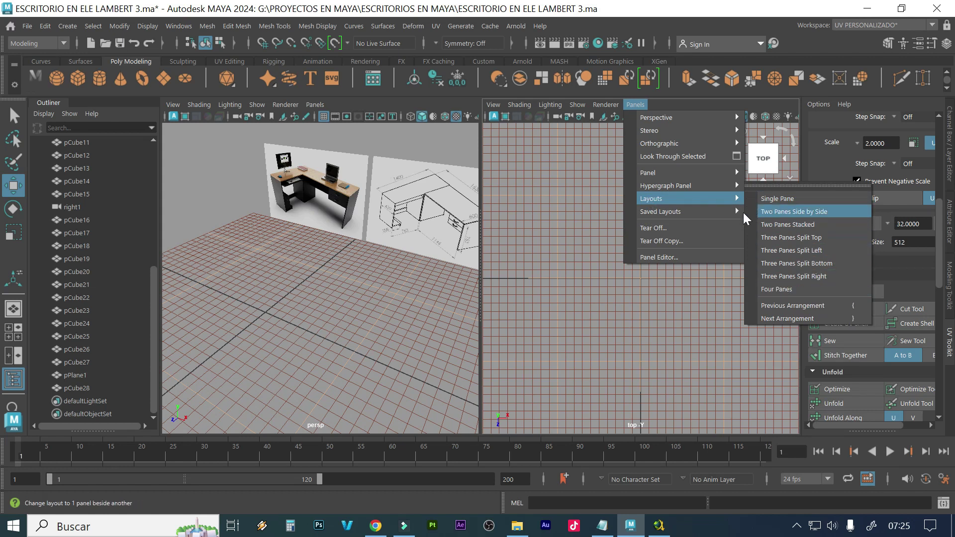
{"action": "mouse_move", "coordinate": [727, 171]}
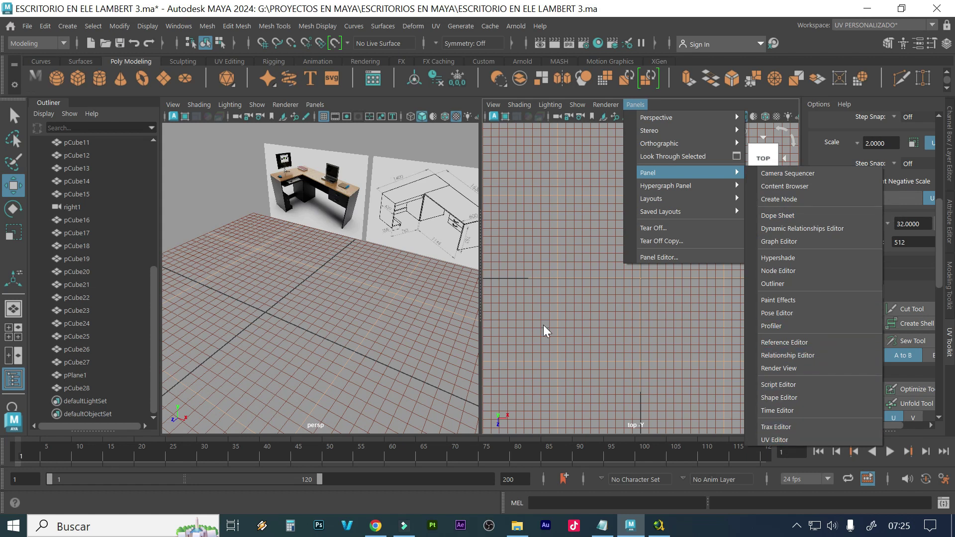
{"action": "left_click", "coordinate": [309, 103]}
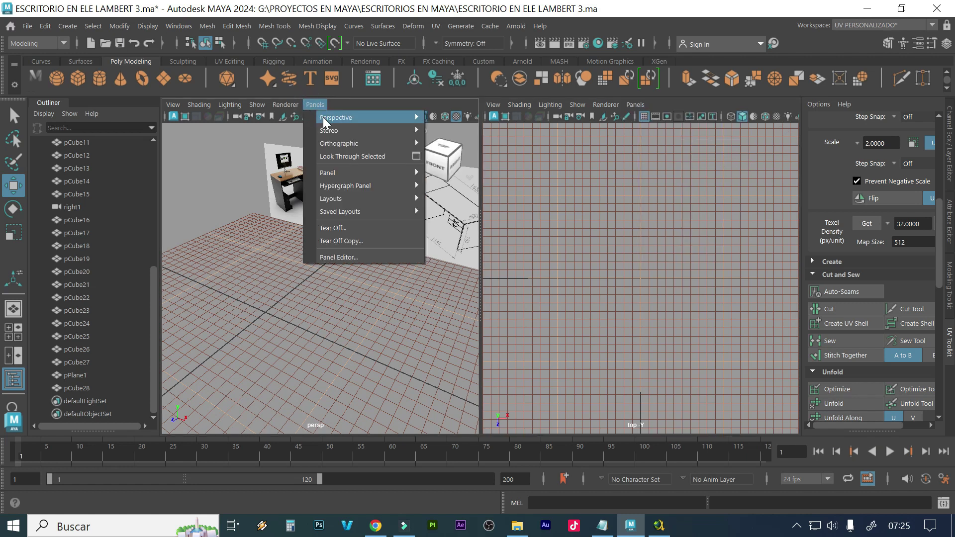
{"action": "mouse_move", "coordinate": [329, 120]}
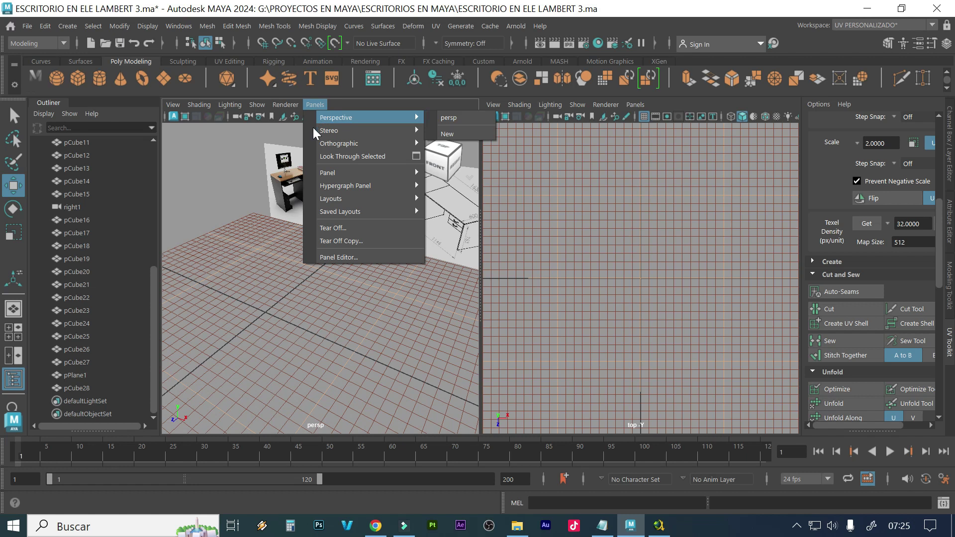
{"action": "mouse_move", "coordinate": [344, 186]}
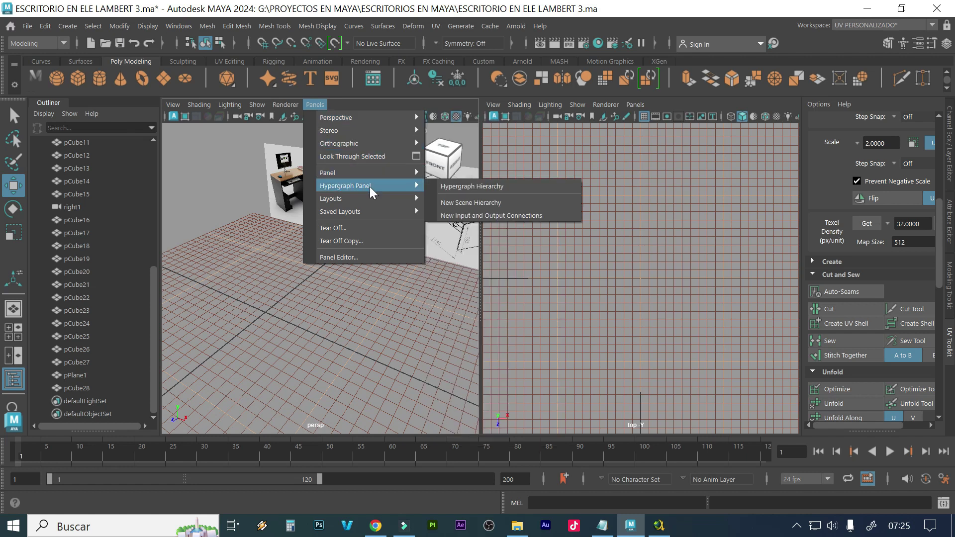
{"action": "mouse_move", "coordinate": [369, 172]}
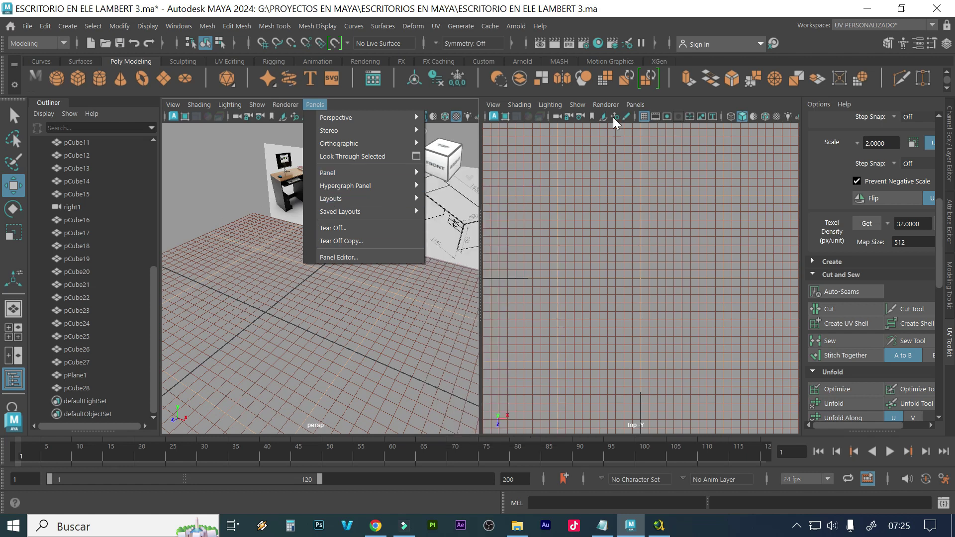
{"action": "left_click", "coordinate": [634, 104]}
{"action": "mouse_move", "coordinate": [638, 116]}
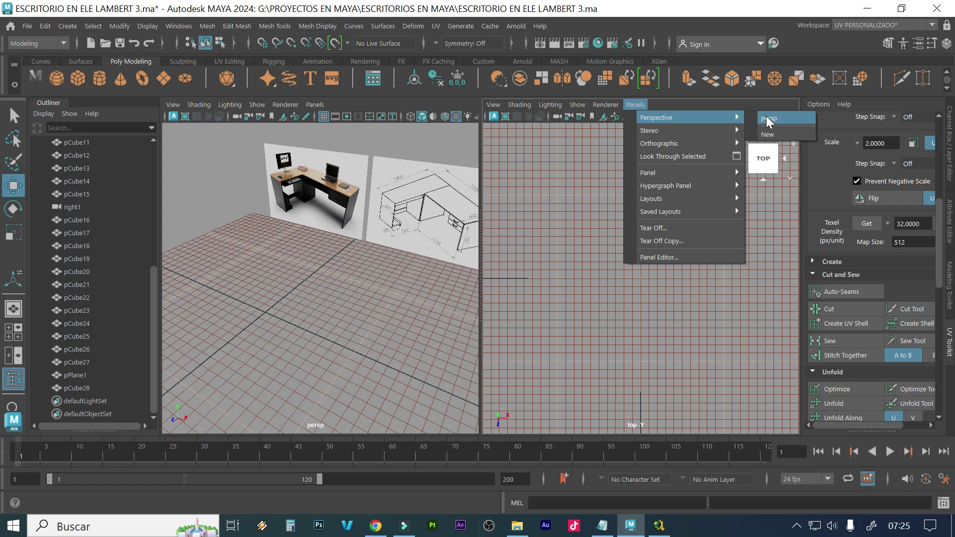
{"action": "left_click", "coordinate": [586, 212]}
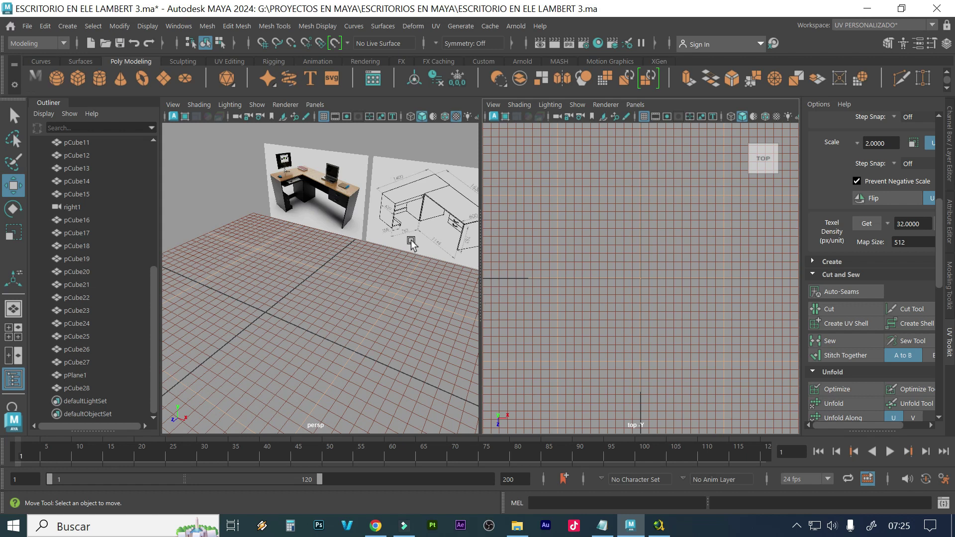
Make the ESCRITORIO layer visible again and select the desktop plank pCube1
{"action": "left_click", "coordinate": [946, 151]}
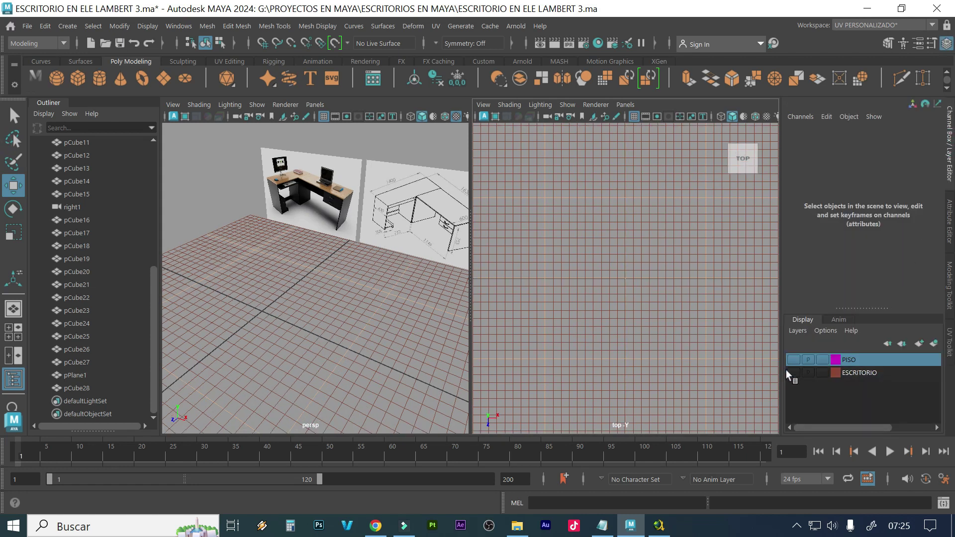
{"action": "left_click", "coordinate": [797, 376]}
{"action": "right_click_drag", "start_coordinate": [330, 246], "coordinate": [322, 268]}
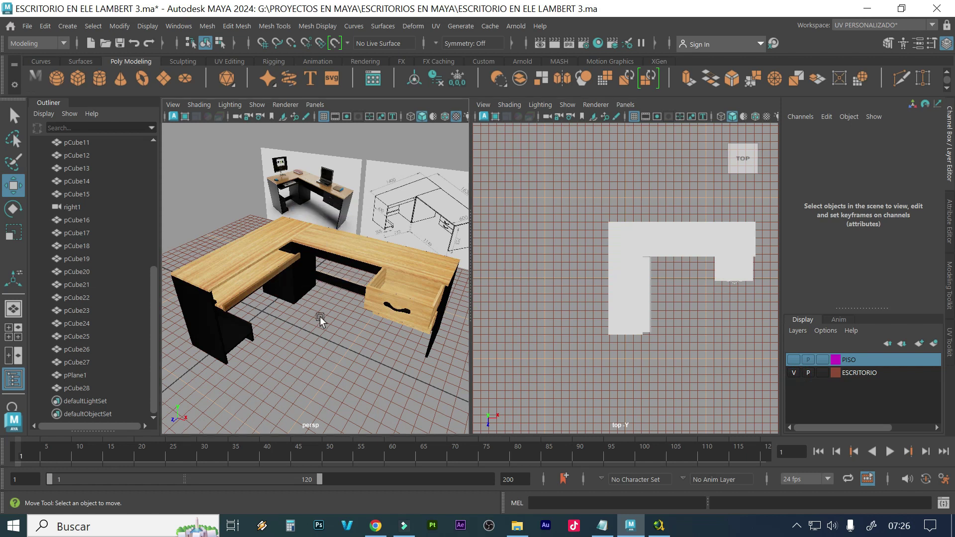
{"action": "left_click", "coordinate": [301, 263]}
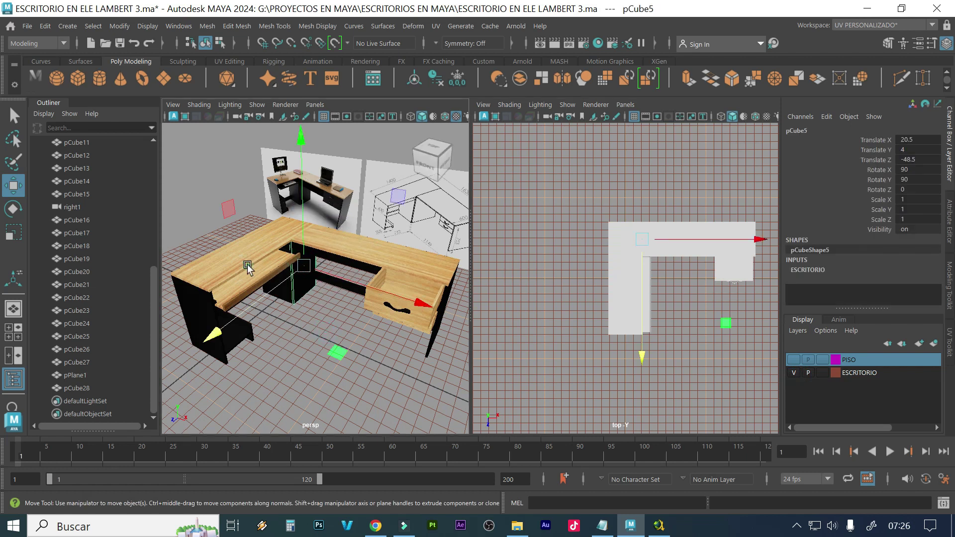
{"action": "left_click", "coordinate": [625, 104]}
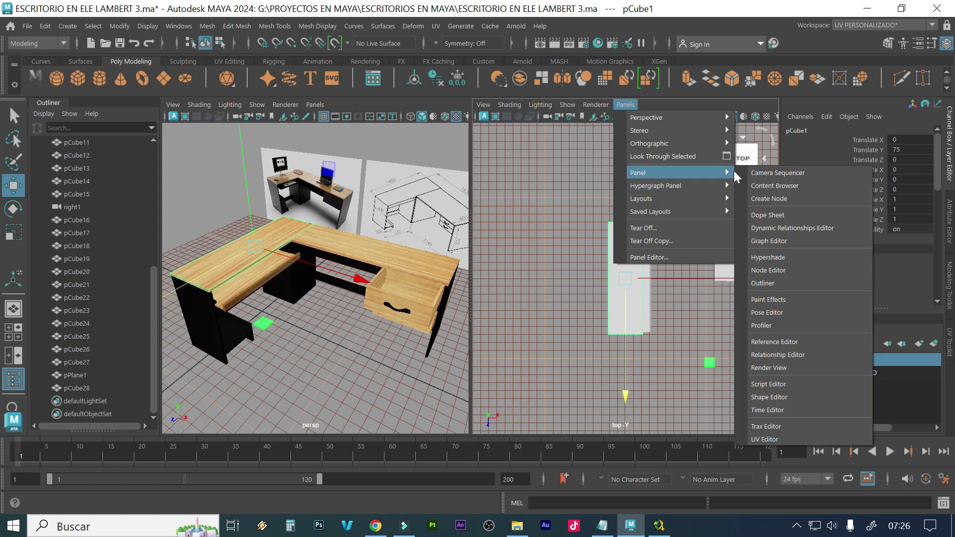
{"action": "left_click", "coordinate": [760, 439]}
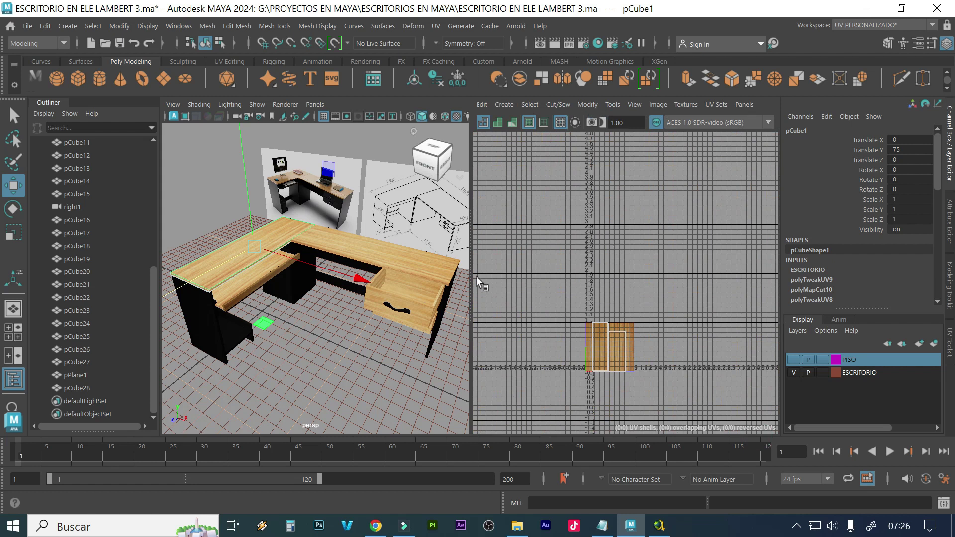
{"action": "left_click", "coordinate": [391, 291]}
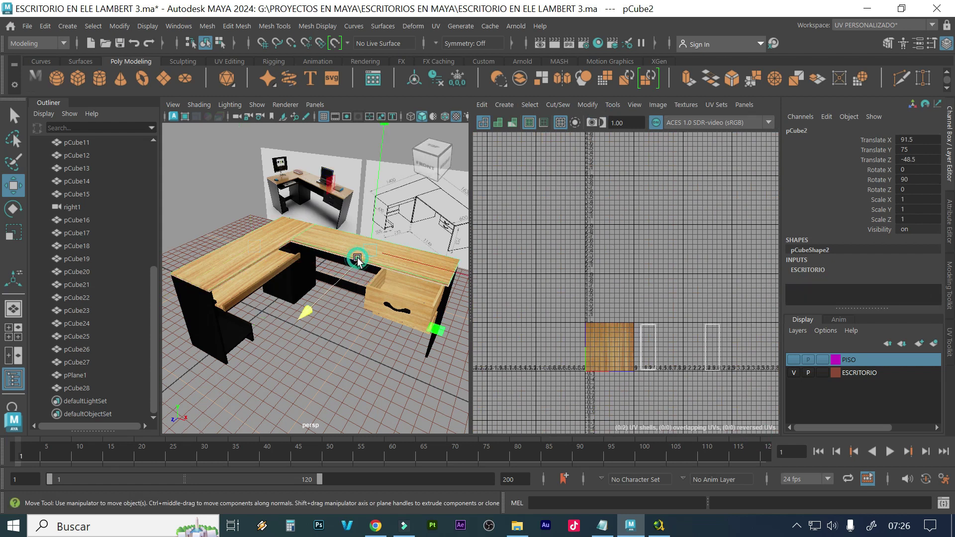
{"action": "left_click", "coordinate": [391, 301]}
{"action": "left_click", "coordinate": [262, 283]}
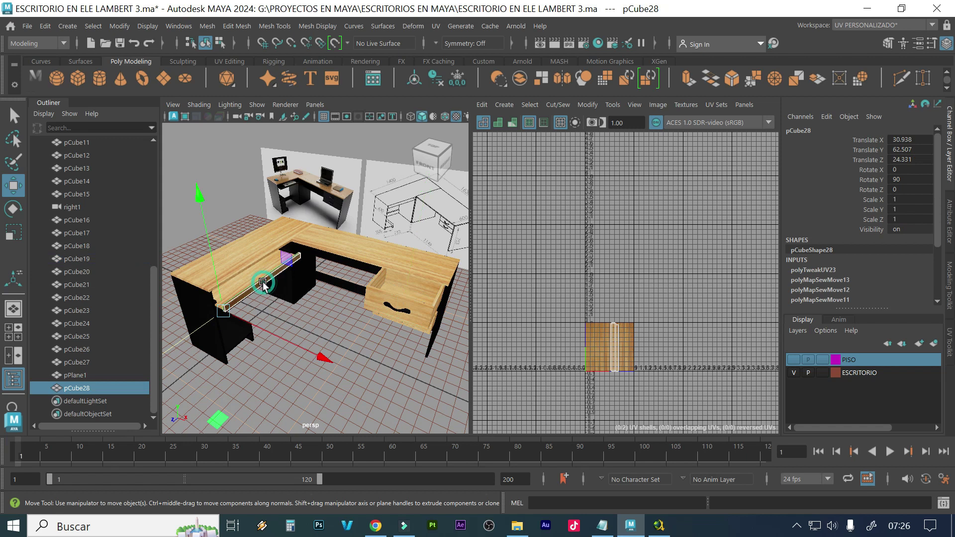
{"action": "left_click", "coordinate": [223, 339]}
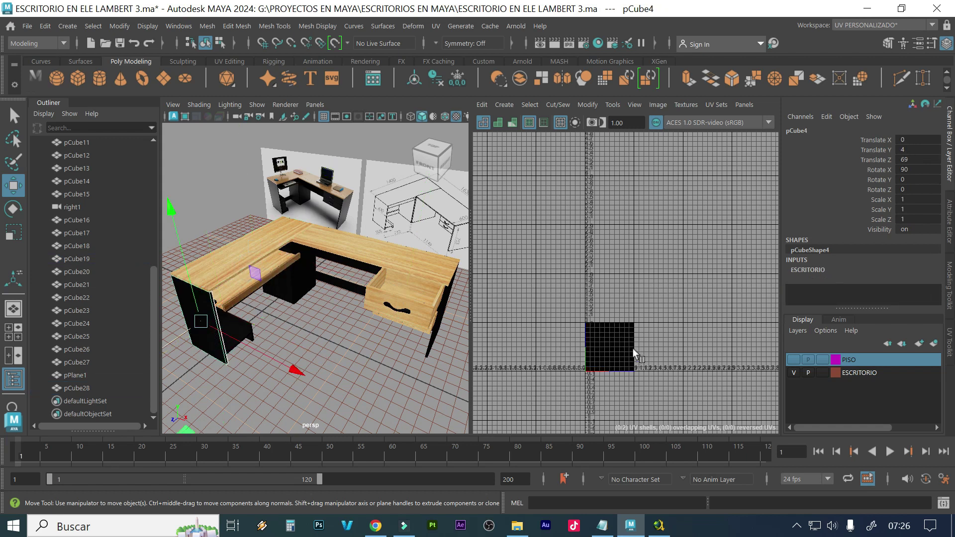
{"action": "left_click", "coordinate": [304, 283]}
{"action": "scroll", "coordinate": [634, 294], "scroll_direction": "down", "scroll_amount": 1}
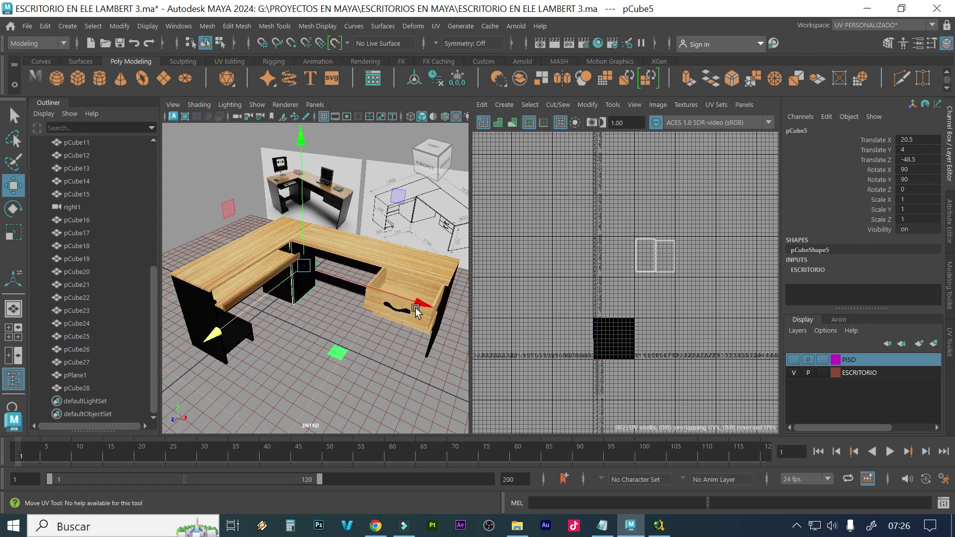
{"action": "left_click_drag", "start_coordinate": [449, 382], "coordinate": [174, 184]}
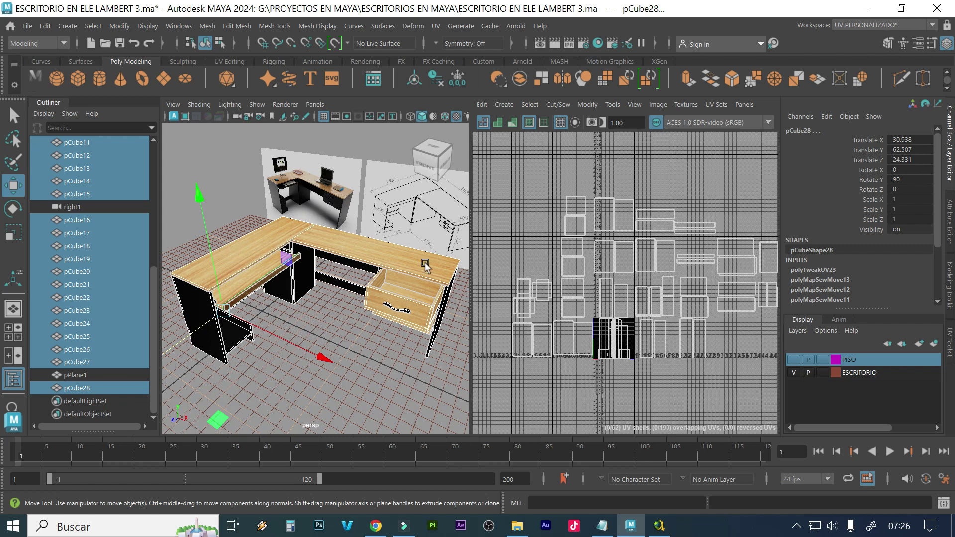
Deselect the desk, widen the 3D pane, and zoom in under the desktop near the drawer
{"action": "left_click", "coordinate": [353, 324]}
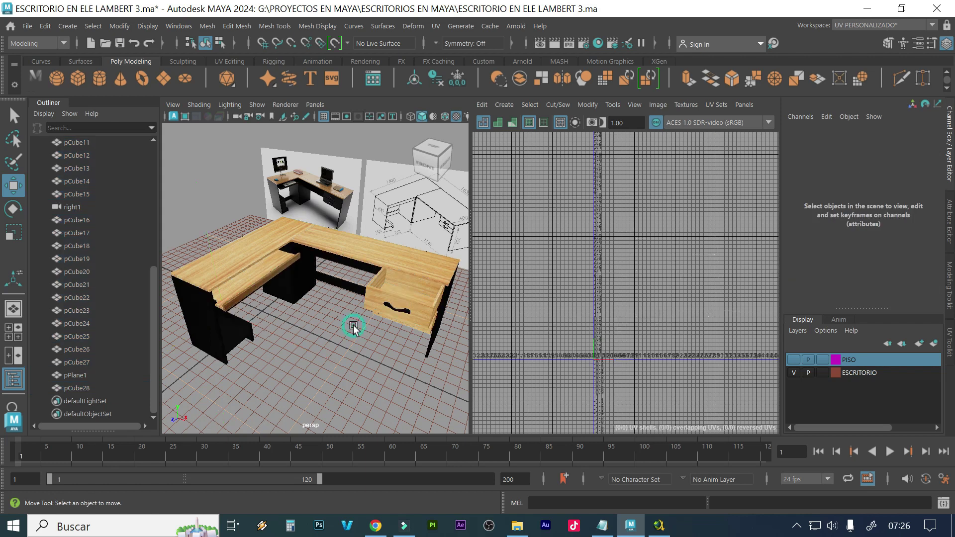
{"action": "left_click_drag", "start_coordinate": [471, 285], "coordinate": [613, 268]}
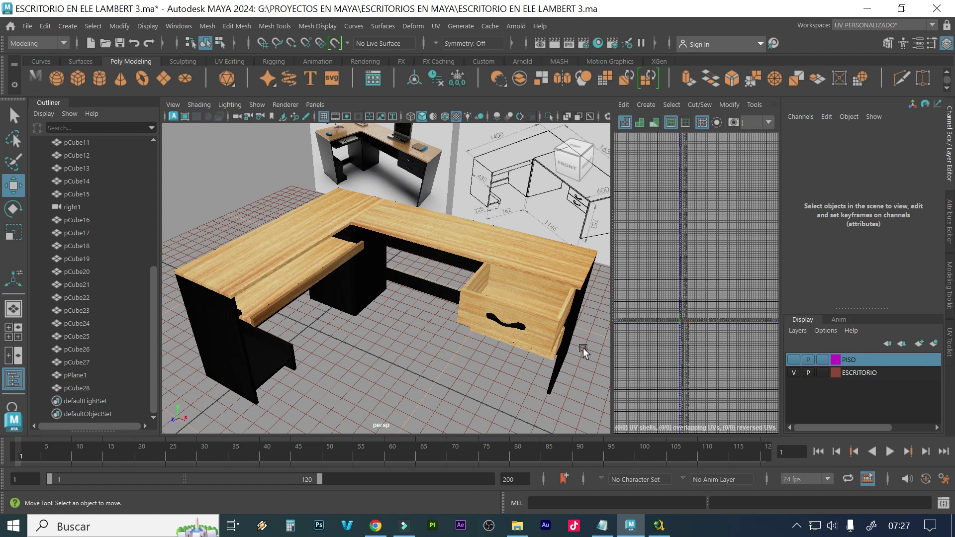
{"action": "scroll", "coordinate": [676, 328], "scroll_direction": "up", "scroll_amount": 5}
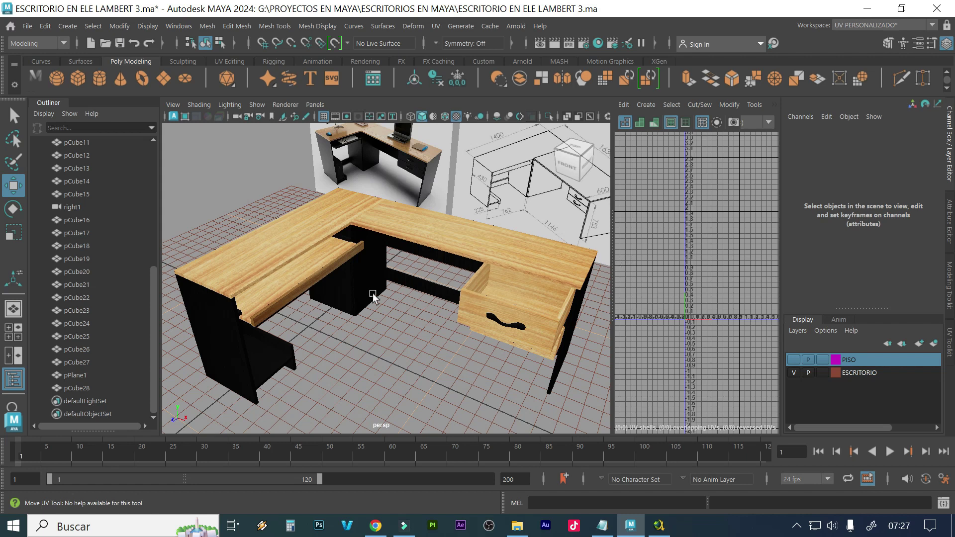
{"action": "mouse_move", "coordinate": [443, 325]}
{"action": "left_mouse_down", "text": "alt"}
{"action": "mouse_move", "coordinate": [481, 327]}
{"action": "mouse_move", "coordinate": [464, 314]}
{"action": "mouse_move", "coordinate": [471, 300]}
{"action": "mouse_move", "coordinate": [499, 309]}
{"action": "left_mouse_up", "text": "alt"}
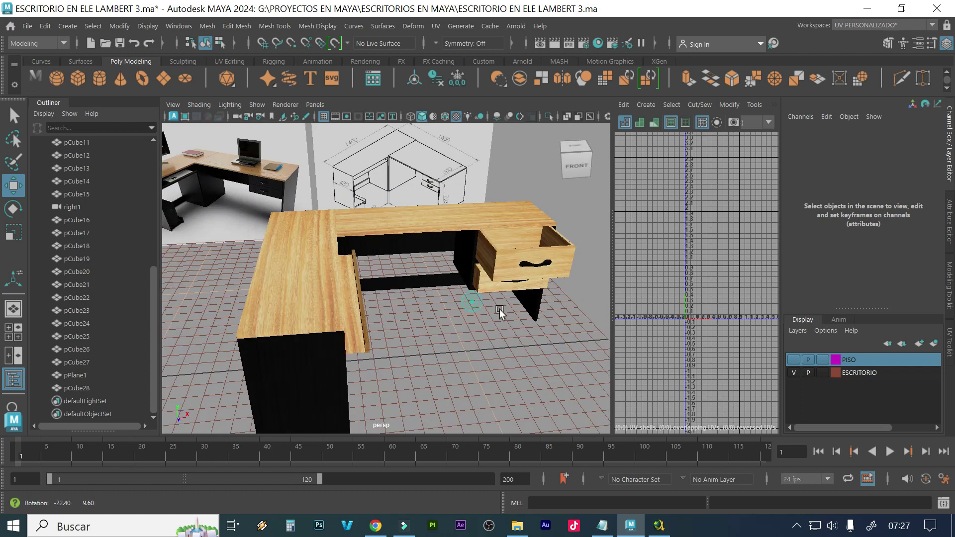
{"action": "scroll", "coordinate": [473, 258], "scroll_direction": "up", "scroll_amount": 5}
{"action": "scroll", "coordinate": [357, 269], "scroll_direction": "up", "scroll_amount": 3}
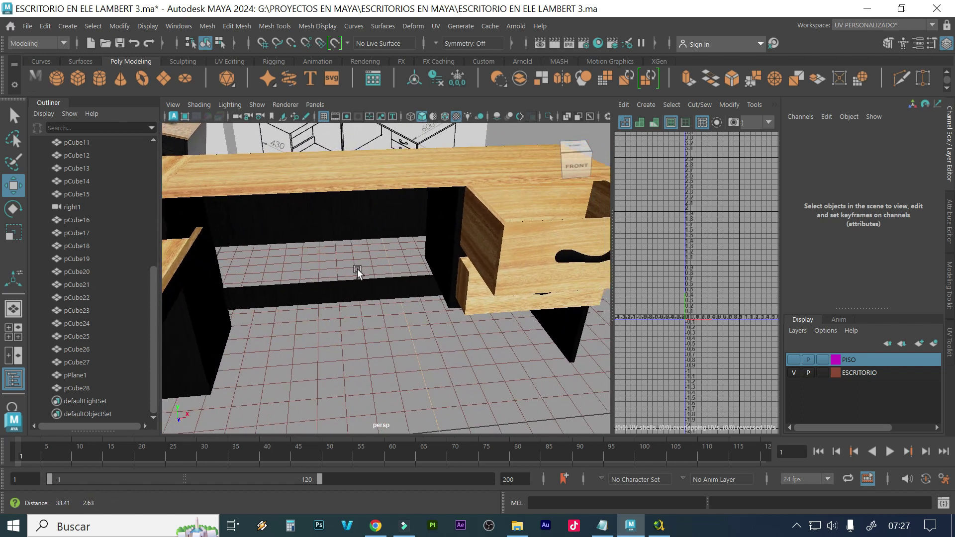
{"action": "scroll", "coordinate": [357, 268], "scroll_direction": "up", "scroll_amount": 1}
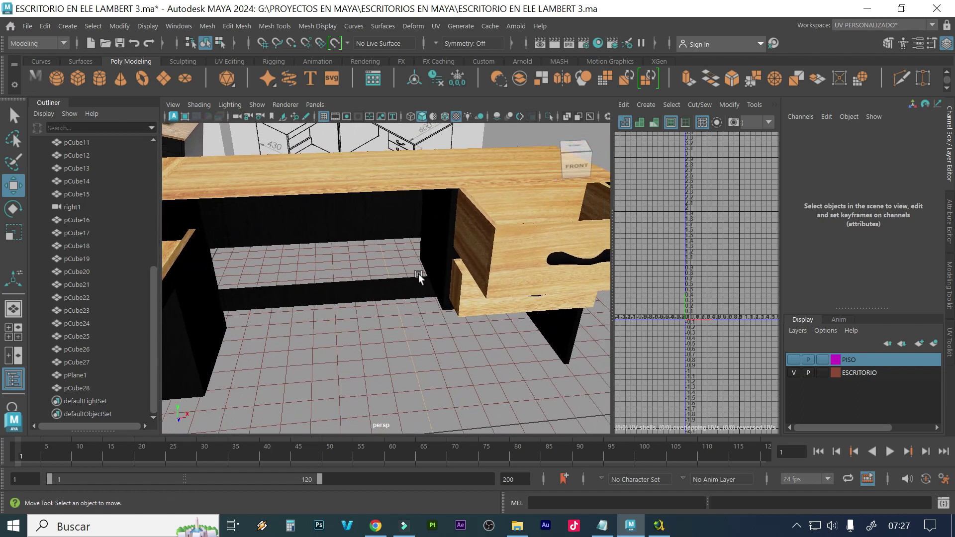
Select the drawer pCube18 and browse the UV Mapping projections without applying one
{"action": "left_click", "coordinate": [463, 286]}
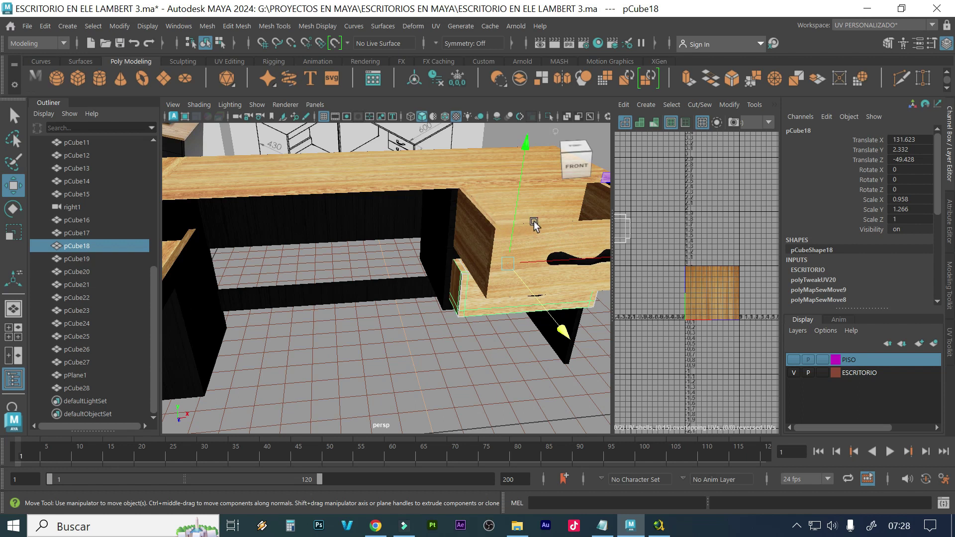
{"action": "left_click", "coordinate": [636, 107]}
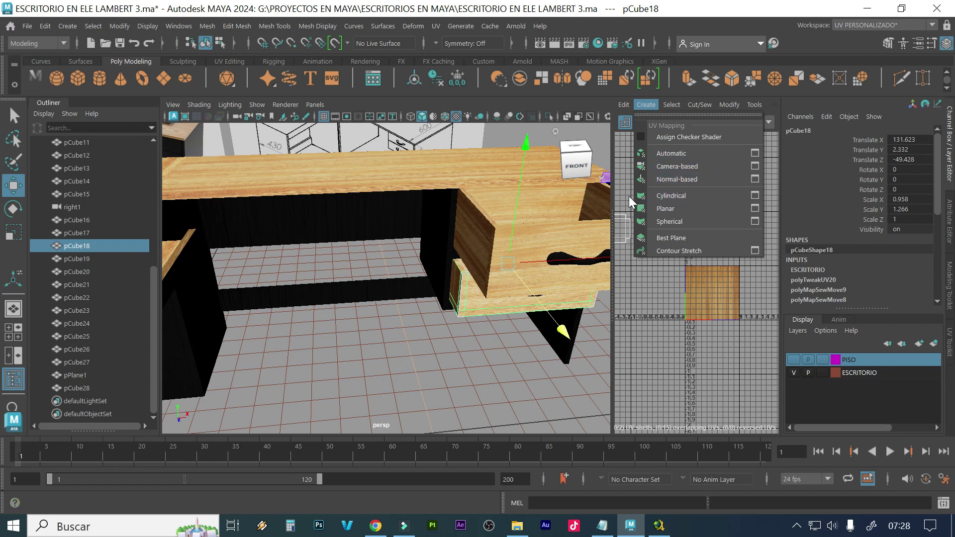
{"action": "key", "text": "Escape"}
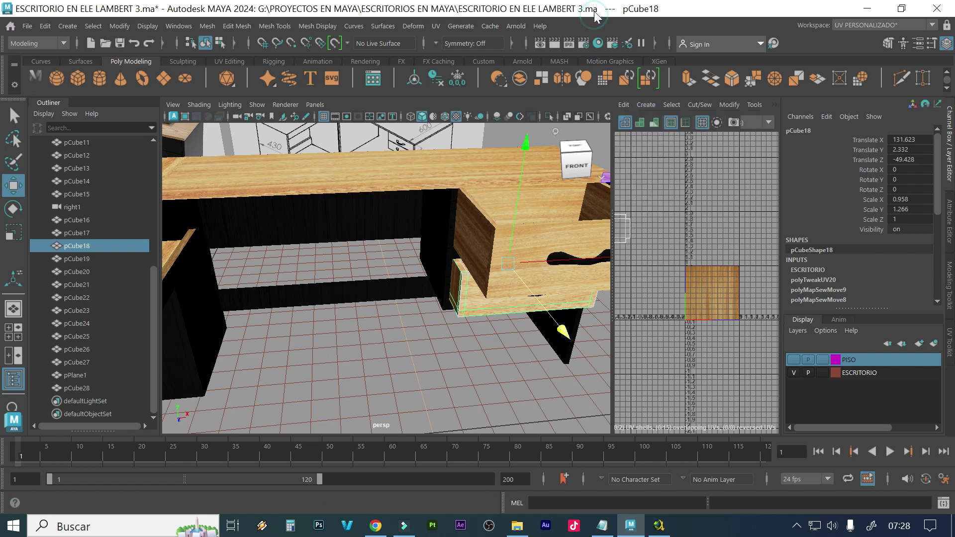
Hide the ESCRITORIO layer, deselect the drawer, and orbit around the empty floor
{"action": "left_click", "coordinate": [798, 373]}
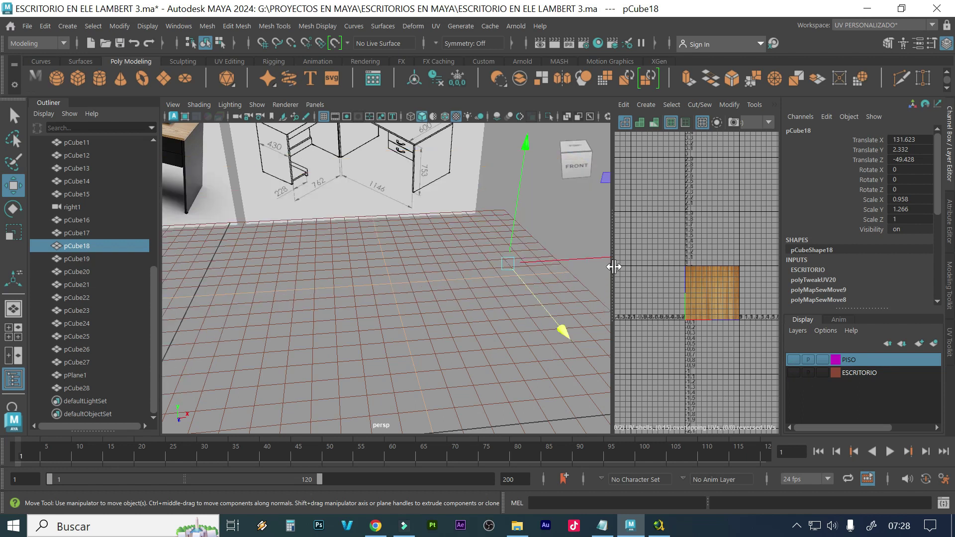
{"action": "left_click", "coordinate": [458, 300]}
{"action": "left_click_drag", "start_coordinate": [510, 293], "coordinate": [404, 281], "text": "alt"}
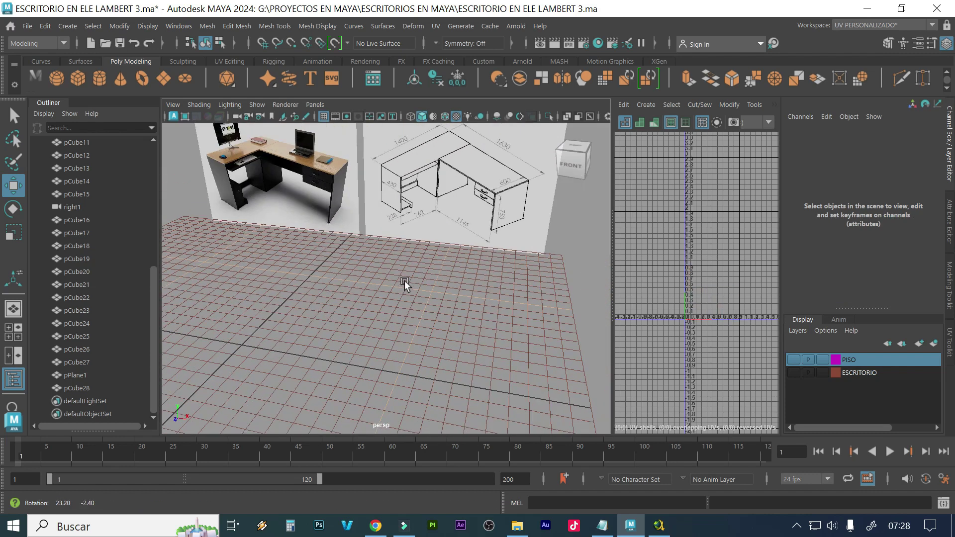
{"action": "scroll", "coordinate": [413, 280], "scroll_direction": "down", "scroll_amount": 2}
Widen the 3D view, orbit toward the reference images, and open Create > Polygon Primitives
{"action": "scroll", "coordinate": [442, 284], "scroll_direction": "up", "scroll_amount": 2}
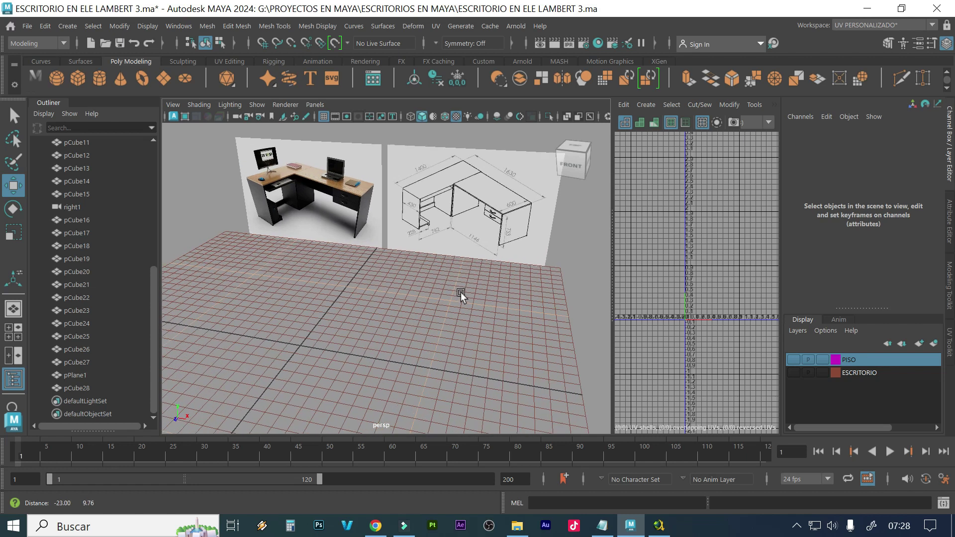
{"action": "left_click_drag", "start_coordinate": [612, 246], "coordinate": [711, 246]}
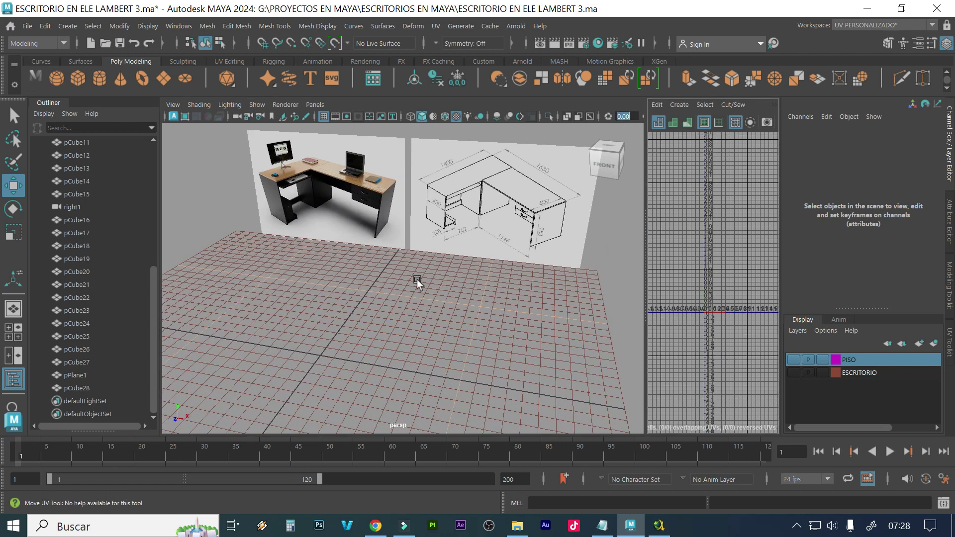
{"action": "left_click_drag", "start_coordinate": [494, 311], "coordinate": [477, 316], "text": "alt"}
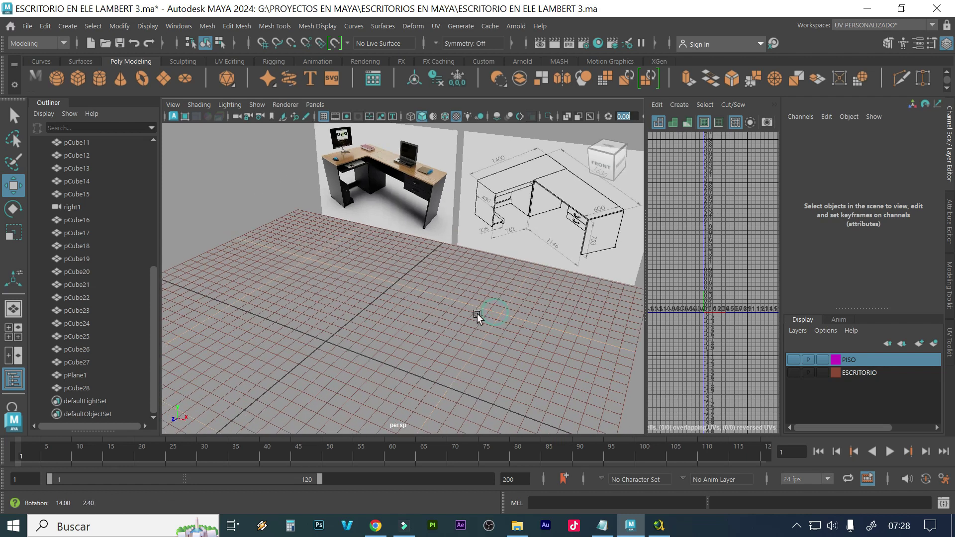
{"action": "right_click_drag", "start_coordinate": [478, 315], "coordinate": [476, 334], "text": "alt"}
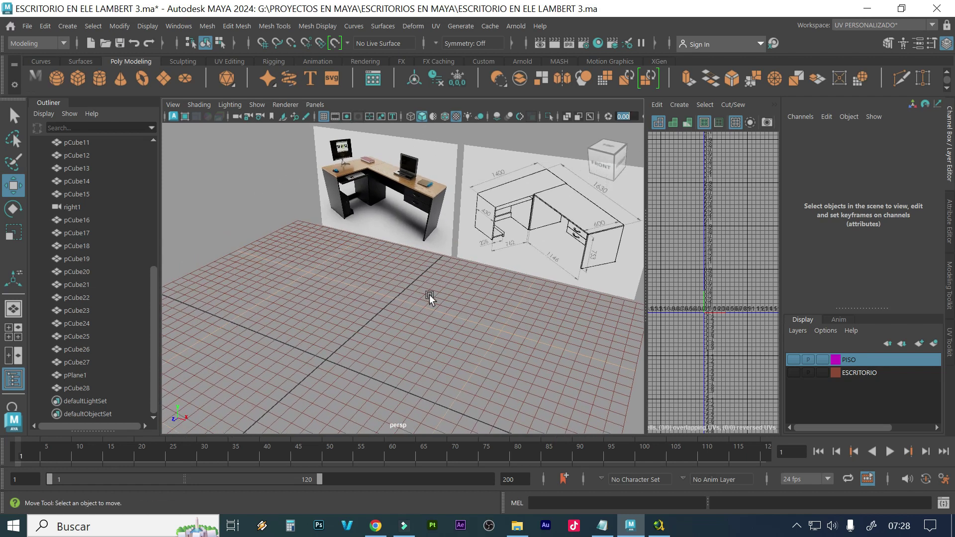
{"action": "left_click_drag", "start_coordinate": [424, 290], "coordinate": [425, 301], "text": "alt"}
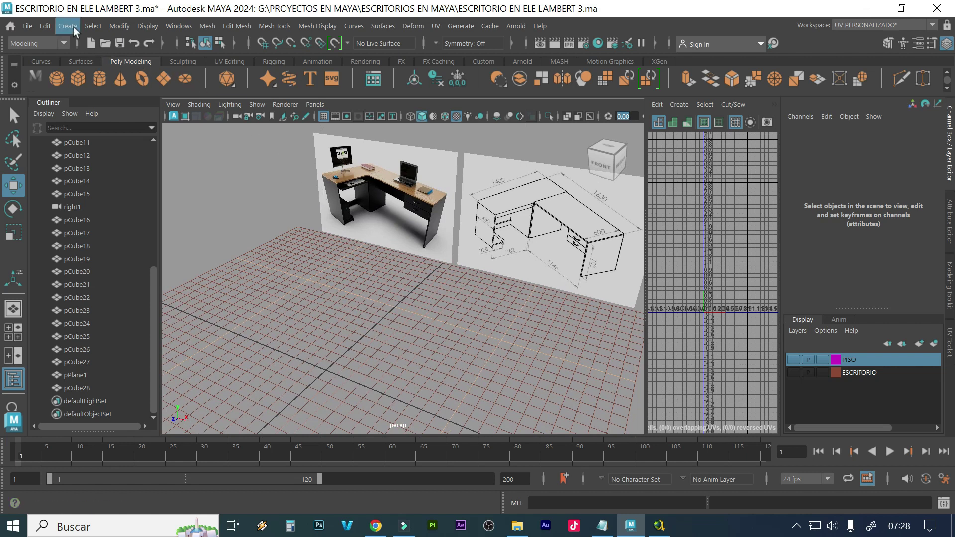
{"action": "left_click", "coordinate": [70, 26]}
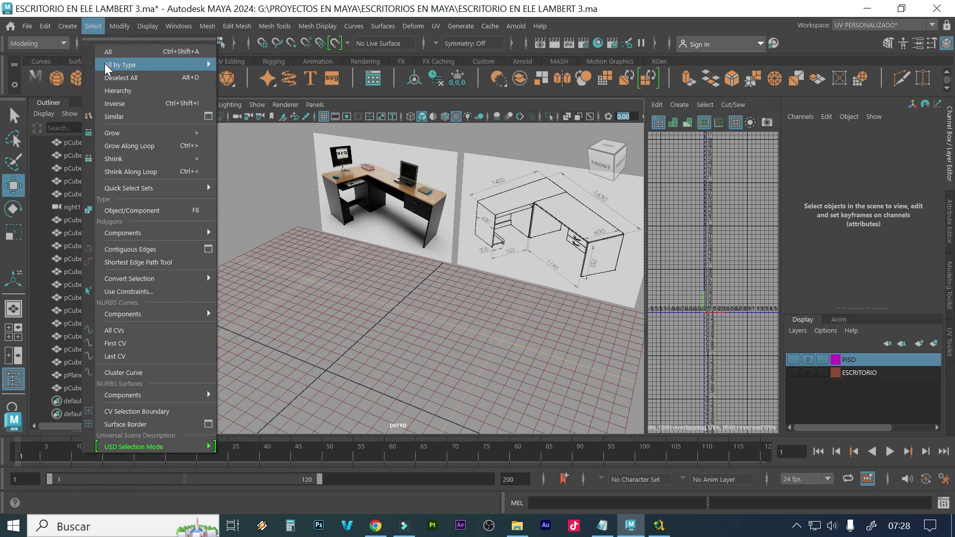
{"action": "mouse_move", "coordinate": [104, 72]}
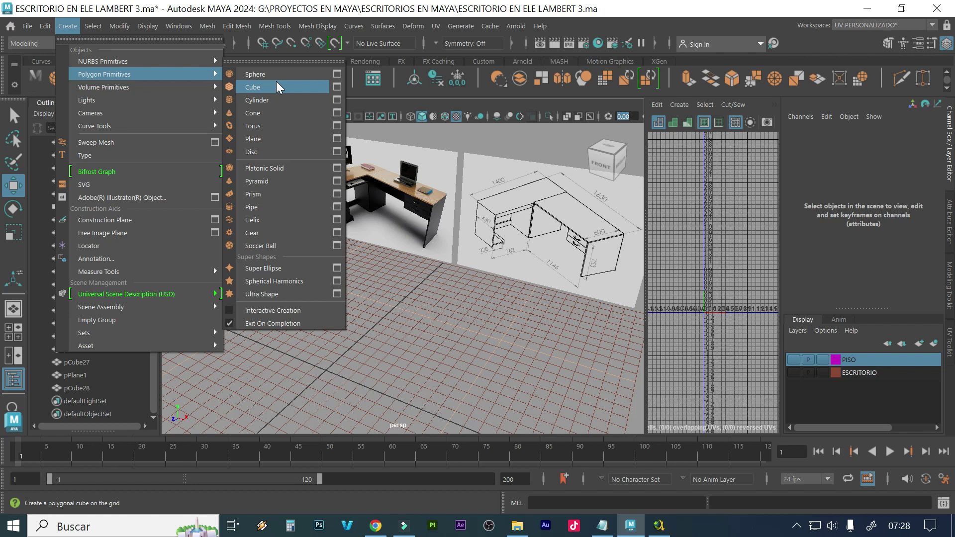
Create a polygon cube with width 40, height 2 and depth 140 from Cube Options
{"action": "left_click", "coordinate": [336, 87]}
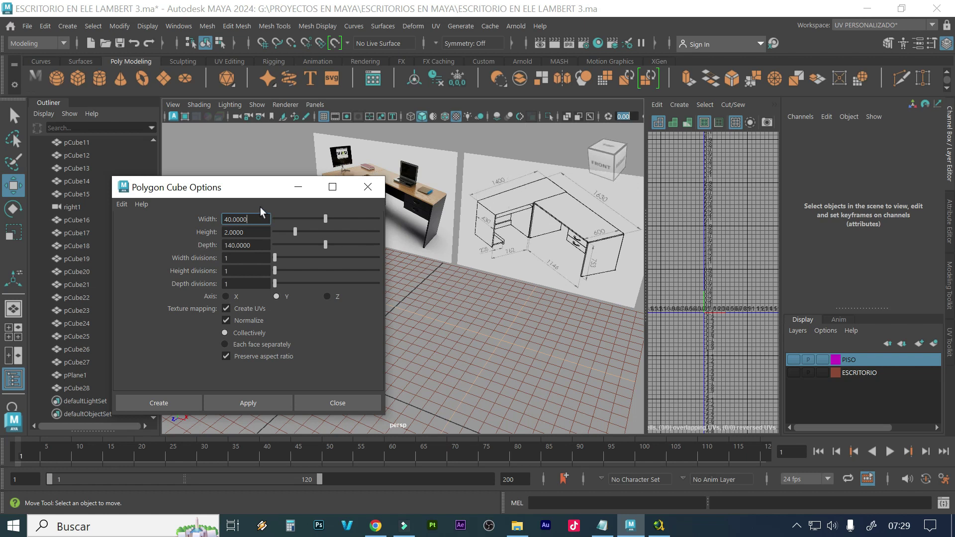
{"action": "double_click", "coordinate": [254, 219]}
{"action": "double_click", "coordinate": [235, 219]}
{"action": "left_click", "coordinate": [230, 404]}
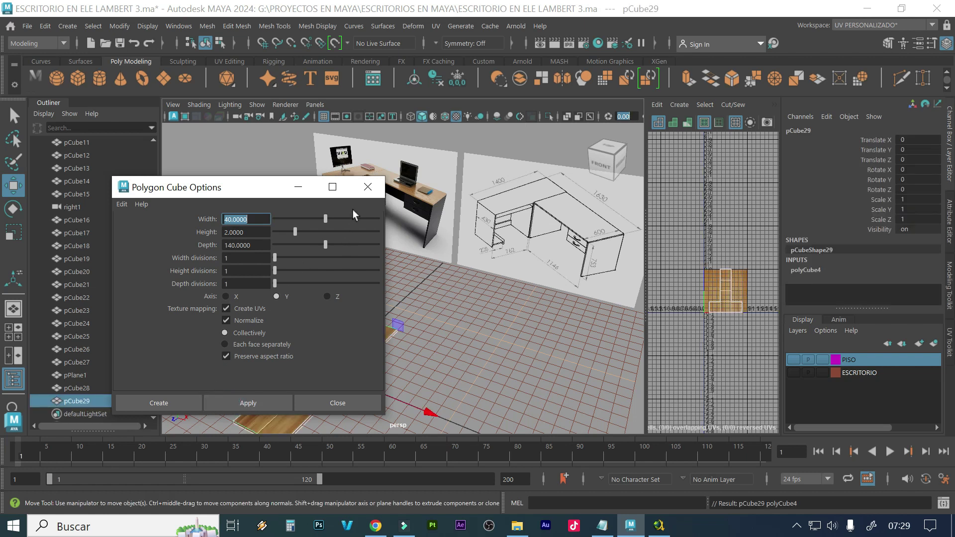
{"action": "left_click", "coordinate": [367, 188]}
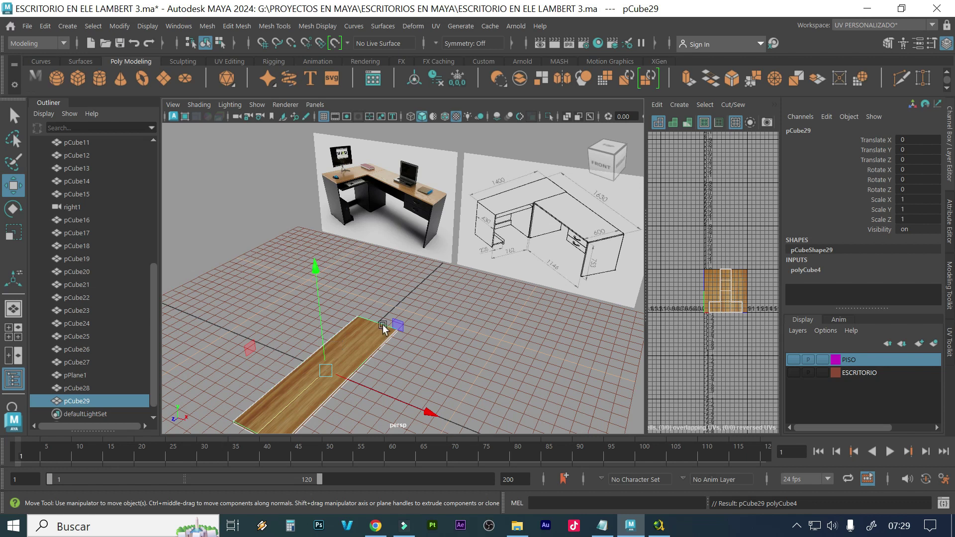
Assign a new Lambert material (lambert10) to pCube29 and bring up render nodes for its Color
{"action": "right_click", "coordinate": [356, 341]}
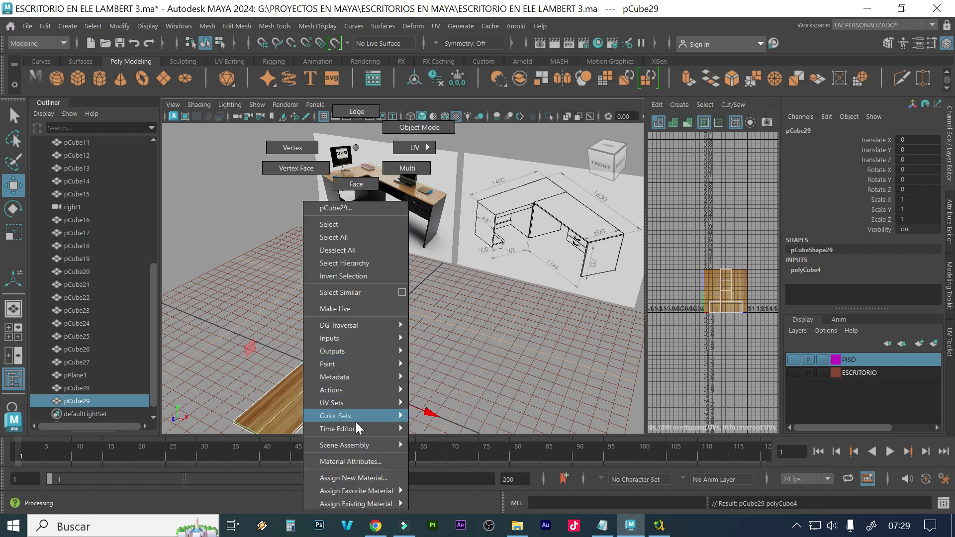
{"action": "left_click", "coordinate": [356, 477]}
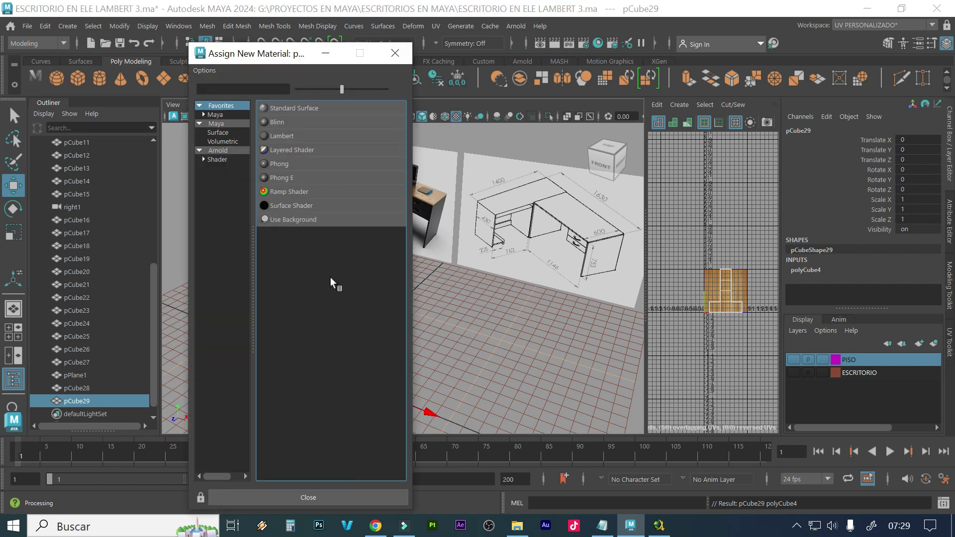
{"action": "left_click", "coordinate": [286, 134]}
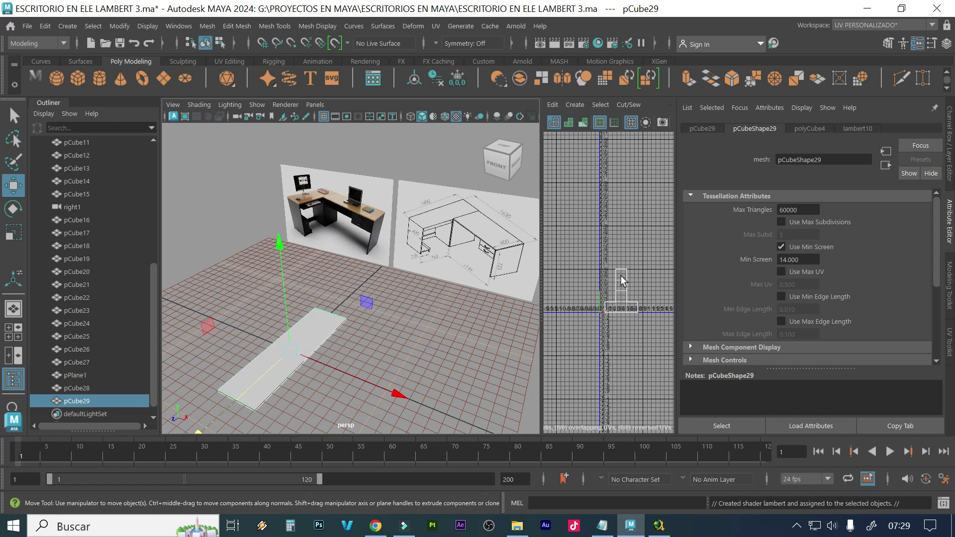
{"action": "left_click", "coordinate": [870, 129]}
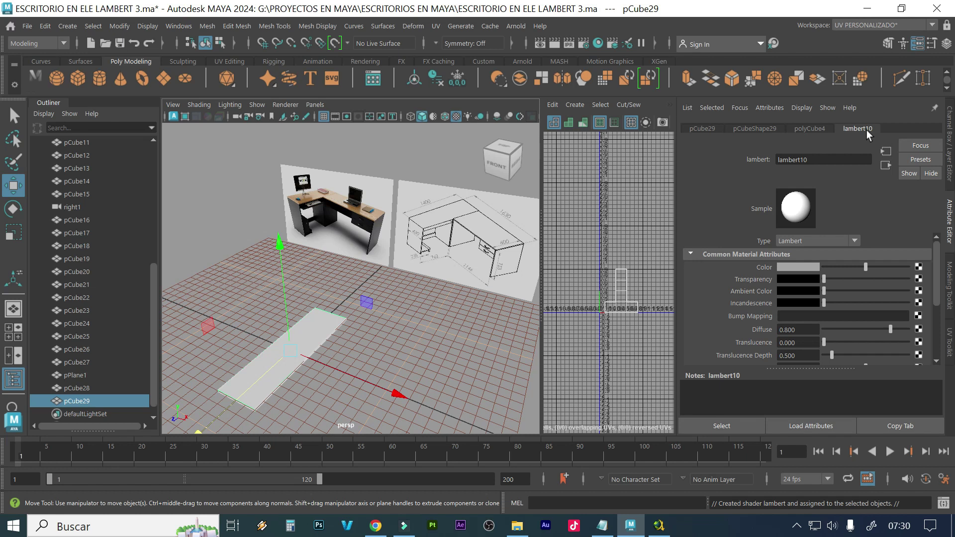
{"action": "left_click", "coordinate": [918, 268]}
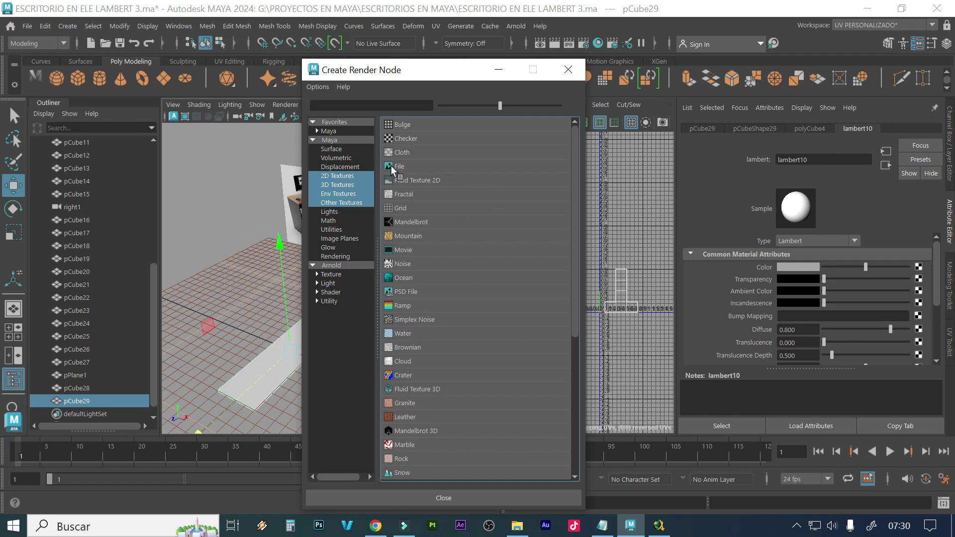
Create a File texture for lambert10's Color and browse to the TEXTURAS folder
{"action": "left_click", "coordinate": [391, 167]}
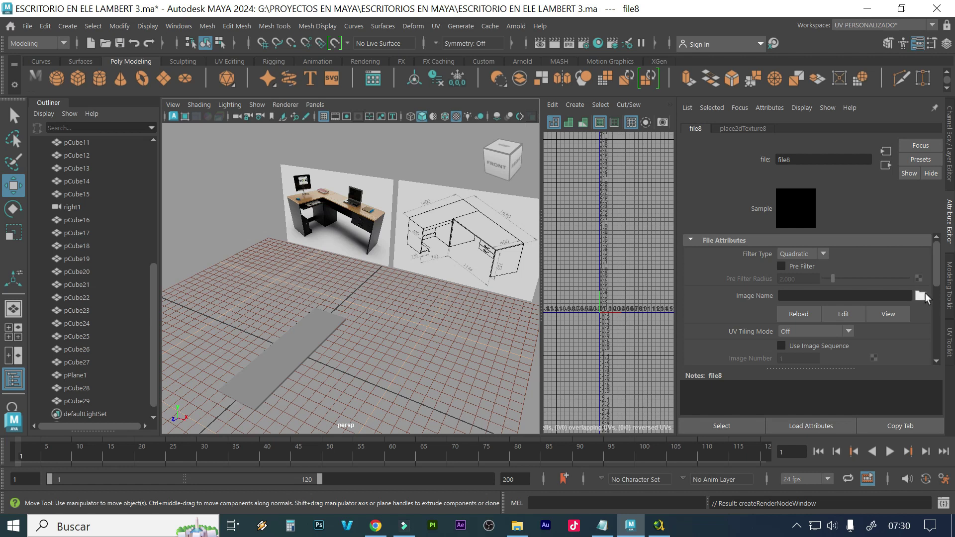
{"action": "left_click", "coordinate": [920, 296]}
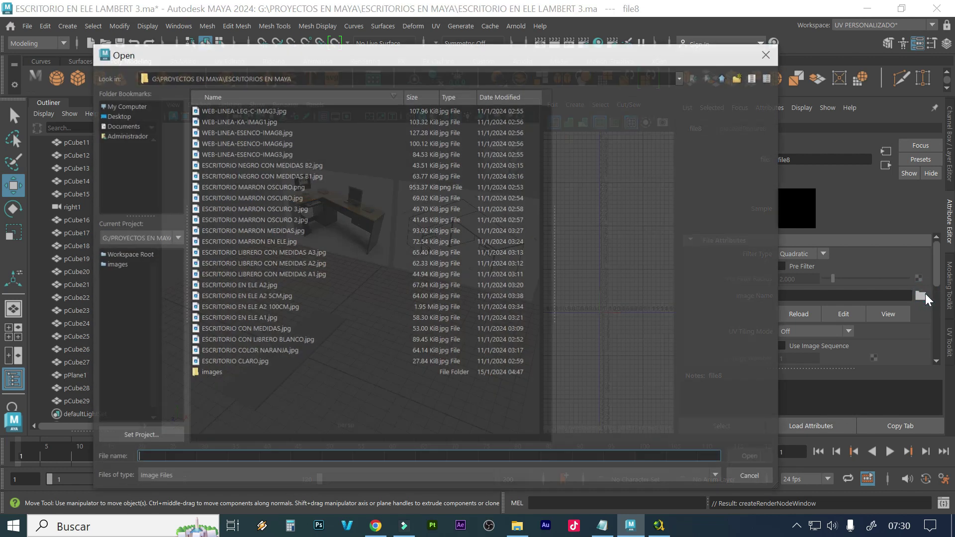
{"action": "left_click", "coordinate": [723, 77]}
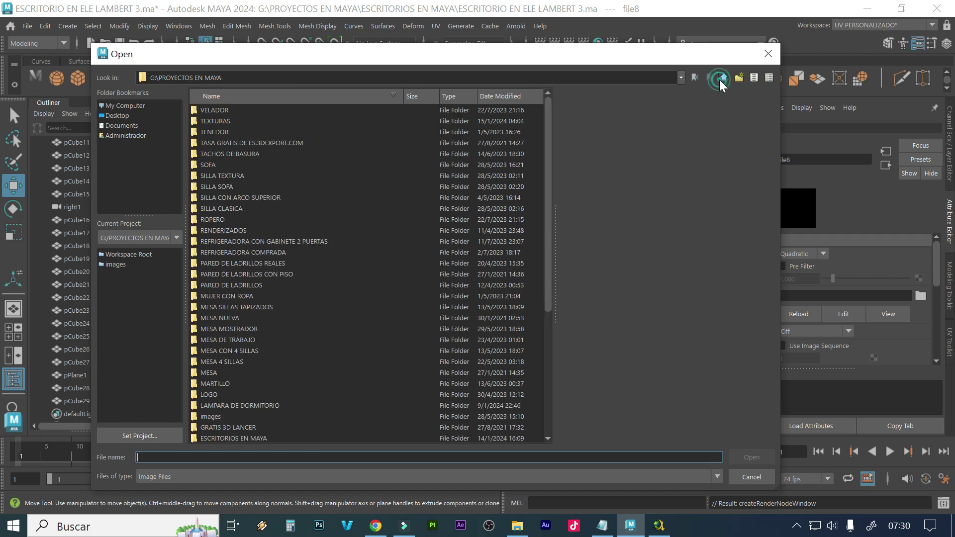
{"action": "left_click", "coordinate": [275, 238]}
{"action": "key", "text": "t"}
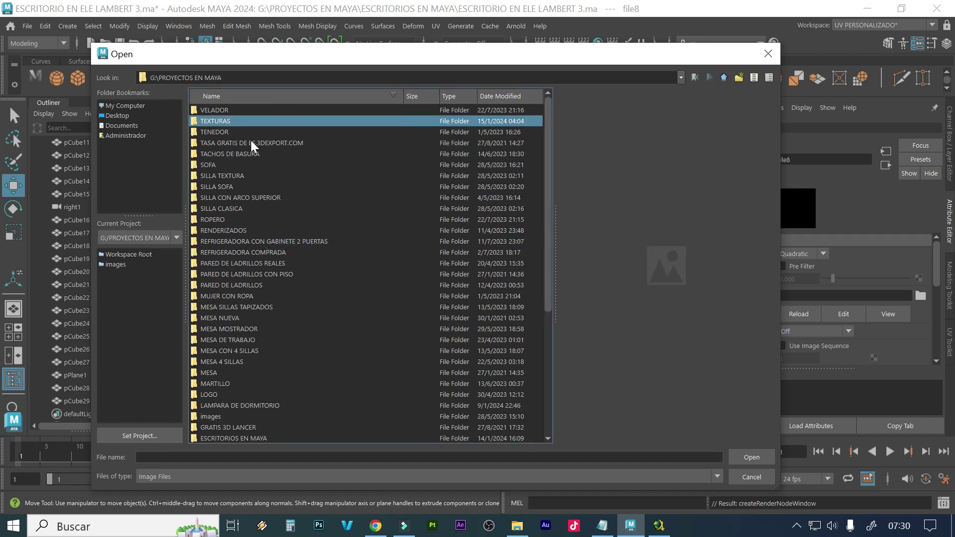
{"action": "double_click", "coordinate": [250, 125]}
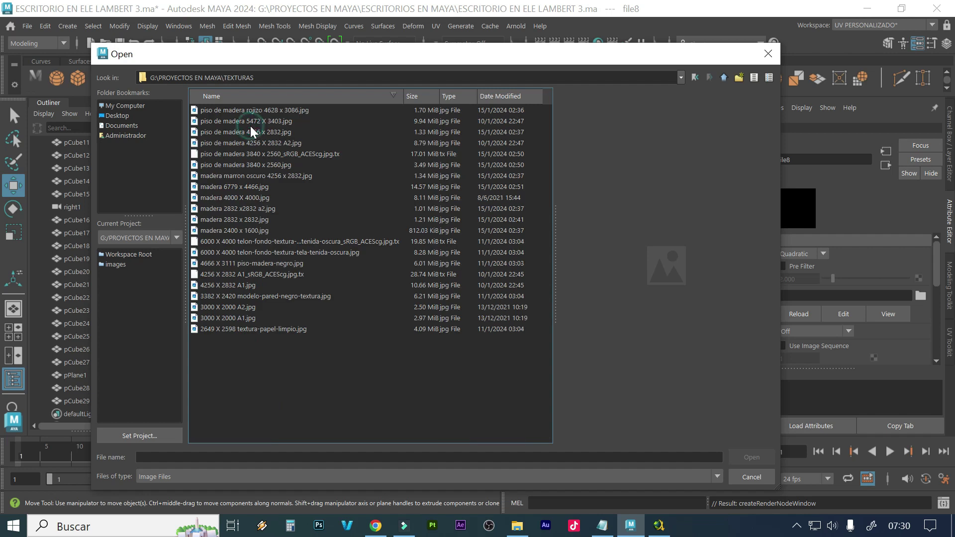
Preview the TEXTURAS images, including madera 2400 x 1600, 2832 x 2832 and 4000 X 4000
{"action": "left_click", "coordinate": [237, 285]}
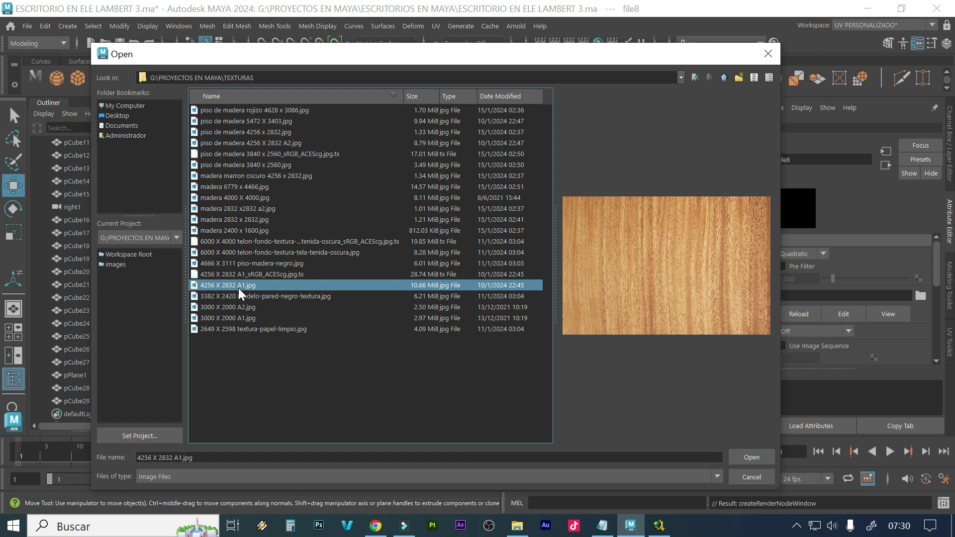
{"action": "key", "text": "Down"}
{"action": "key", "text": "Down"}
{"action": "key", "text": "Down"}
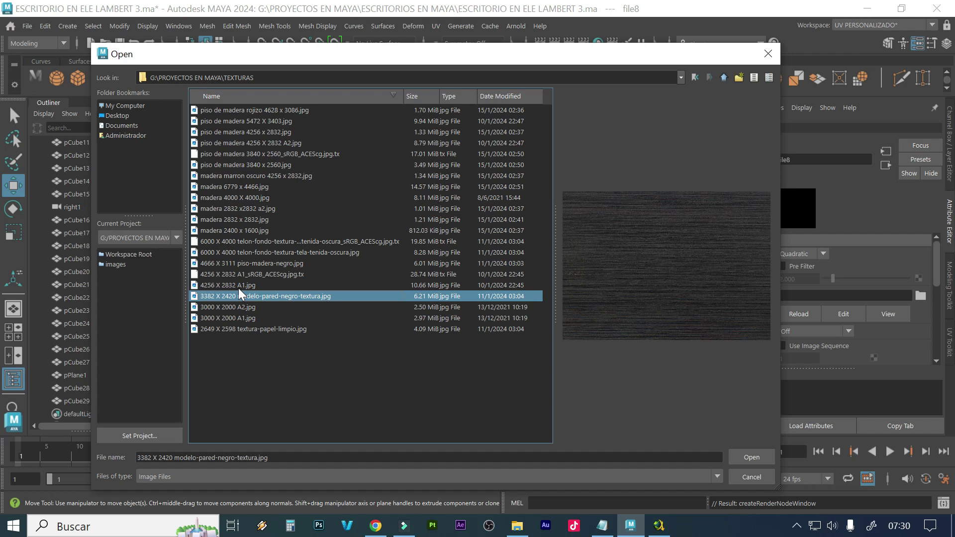
{"action": "key", "text": "Down"}
{"action": "key", "text": "Up"}
{"action": "key", "text": "Up"}
{"action": "key", "text": "Up"}
{"action": "key", "text": "Up"}
{"action": "key", "text": "Up"}
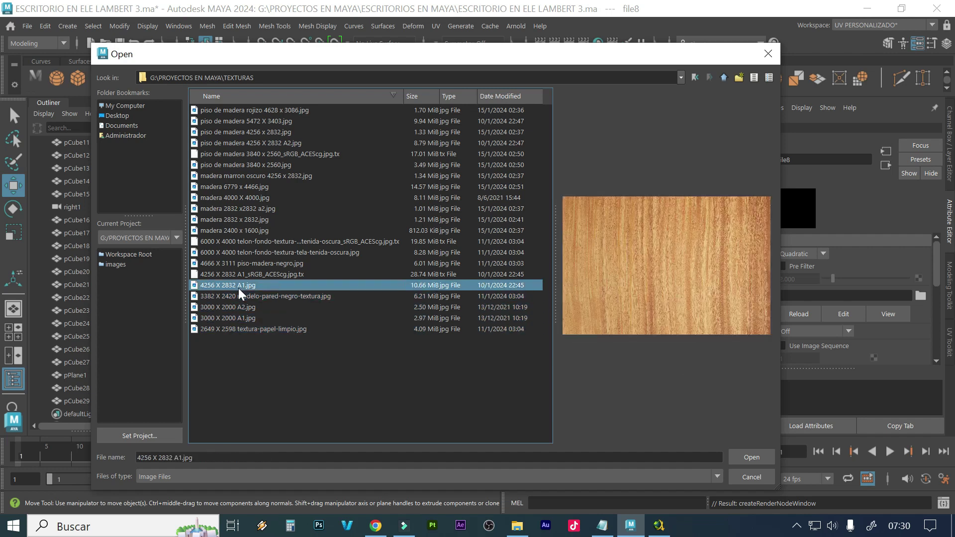
{"action": "key", "text": "Up"}
{"action": "key", "text": "Up"}
{"action": "key", "text": "Up"}
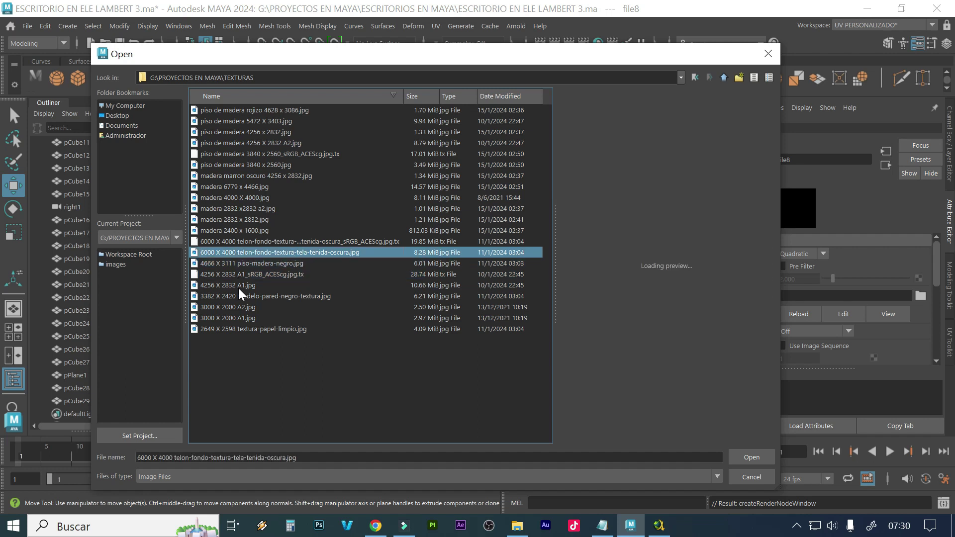
{"action": "key", "text": "Up"}
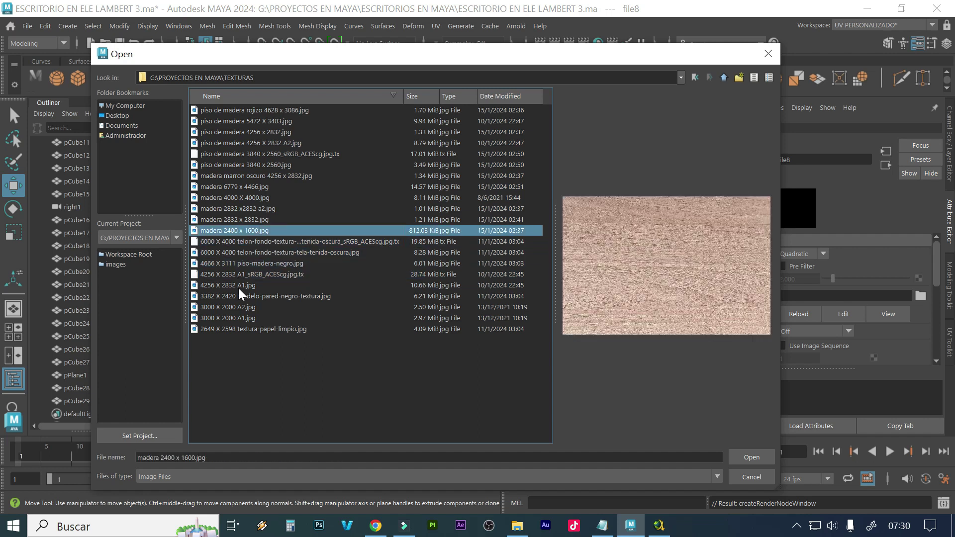
{"action": "key", "text": "Up"}
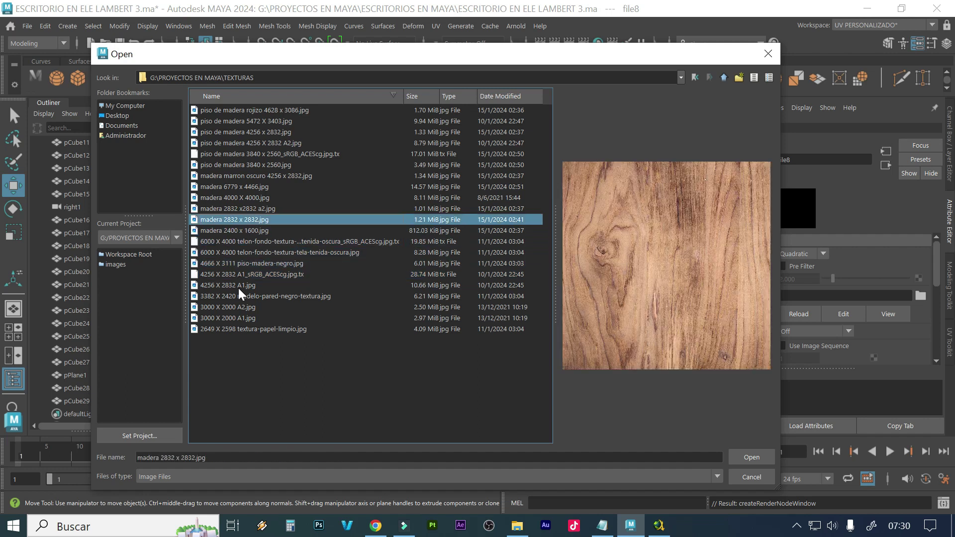
{"action": "key", "text": "Up"}
{"action": "key", "text": "Up"}
{"action": "key", "text": "Up"}
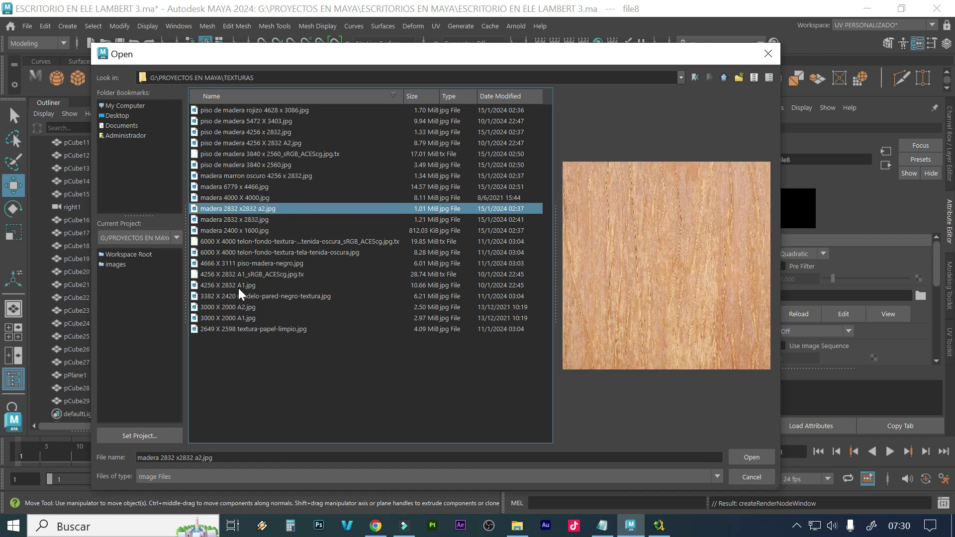
{"action": "key", "text": "Down"}
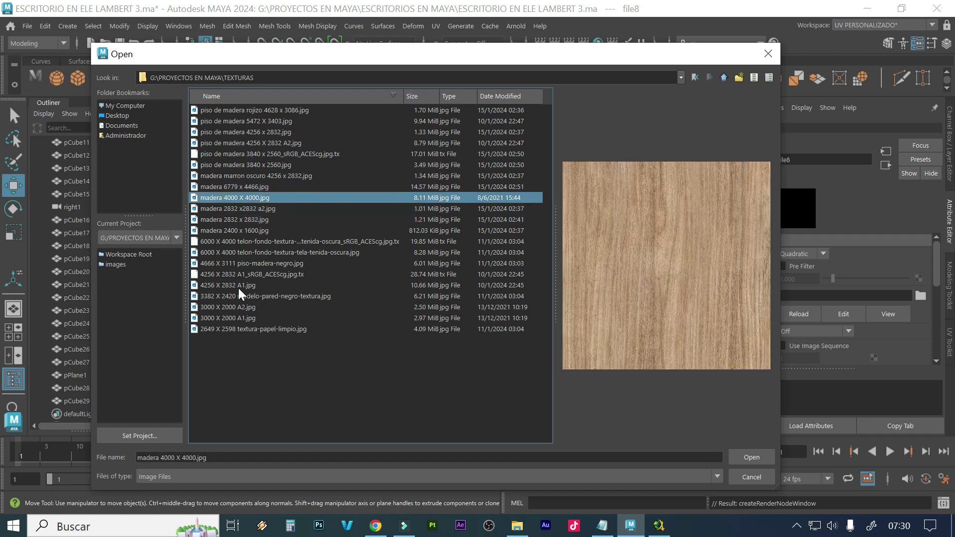
Choose madera 4000 X 4000.jpg and load it as the plank's colour texture
{"action": "left_click", "coordinate": [271, 230]}
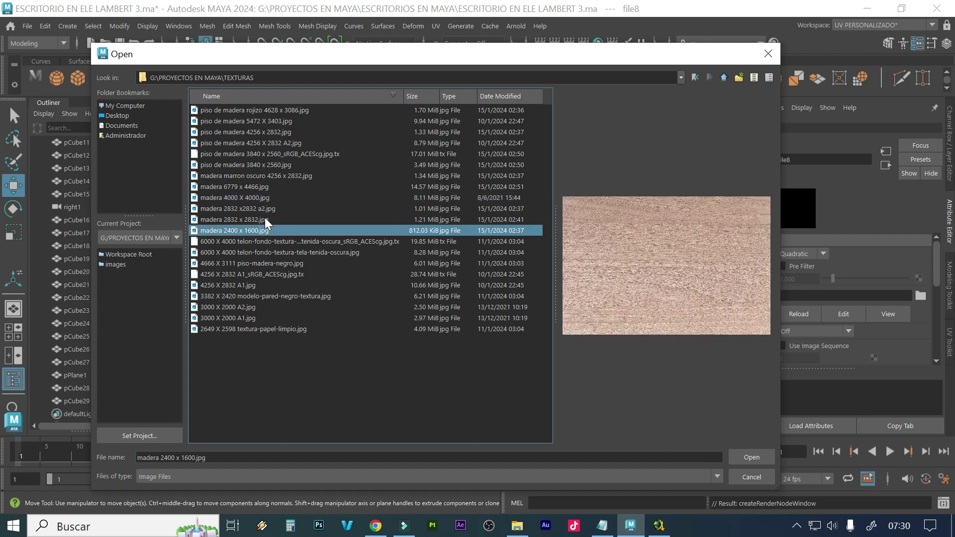
{"action": "left_click", "coordinate": [265, 220]}
{"action": "left_click", "coordinate": [264, 198]}
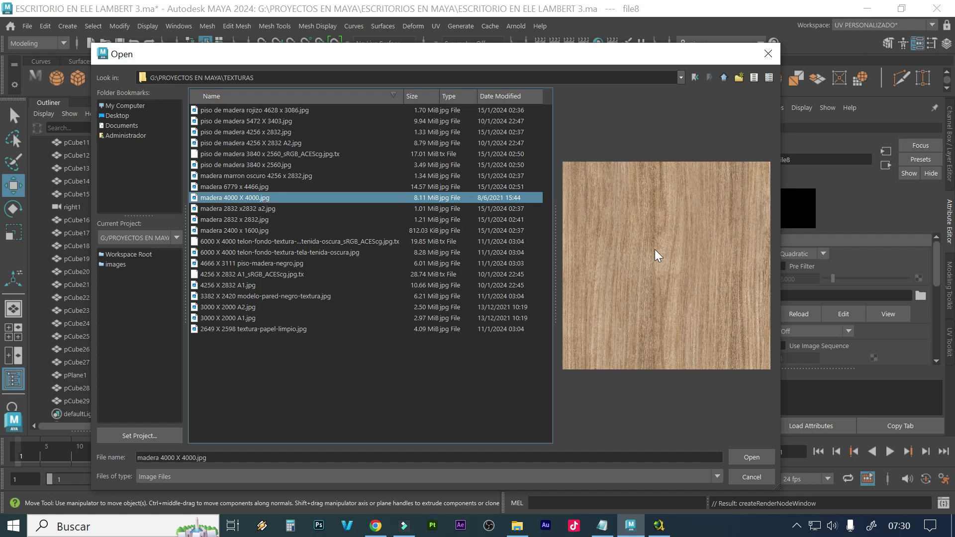
{"action": "left_click", "coordinate": [255, 219]}
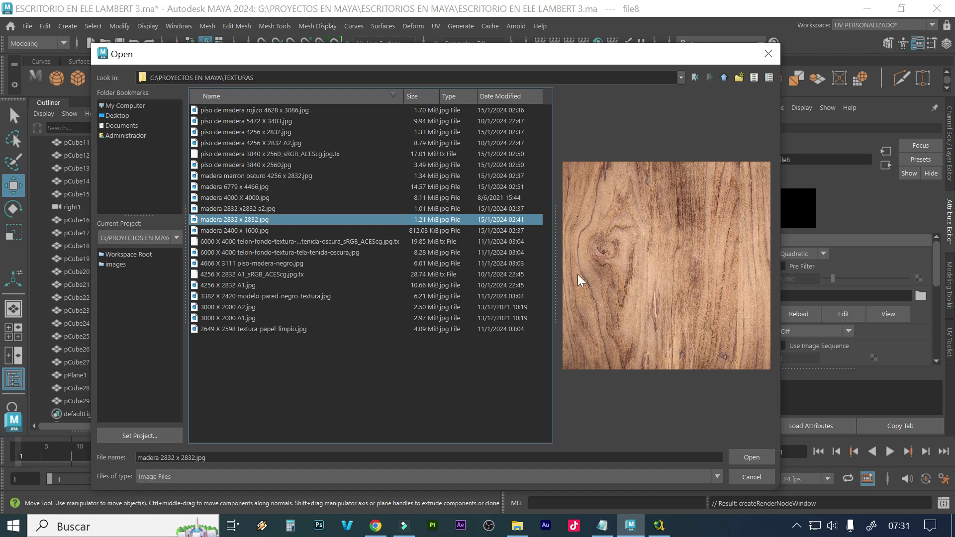
{"action": "left_click", "coordinate": [271, 198]}
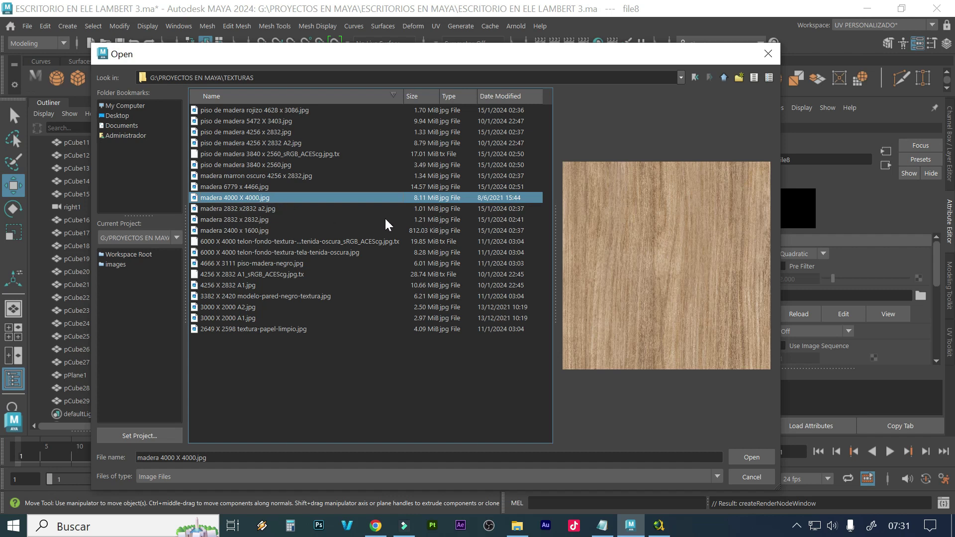
{"action": "left_click", "coordinate": [731, 453]}
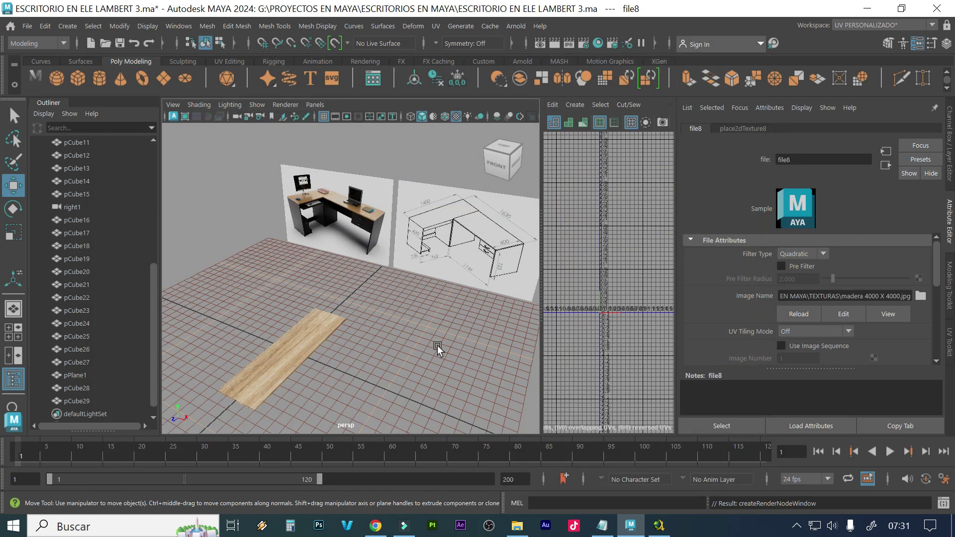
Select pCube29, widen the UV Editor, zoom in on its UV layout and switch to UV Shell selection
{"action": "left_click", "coordinate": [326, 334]}
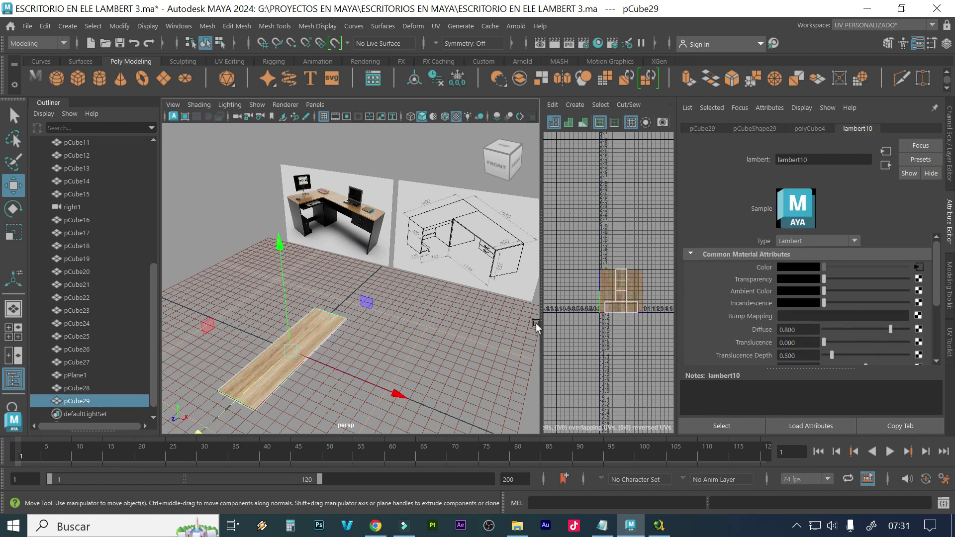
{"action": "left_click_drag", "start_coordinate": [541, 296], "coordinate": [478, 296]}
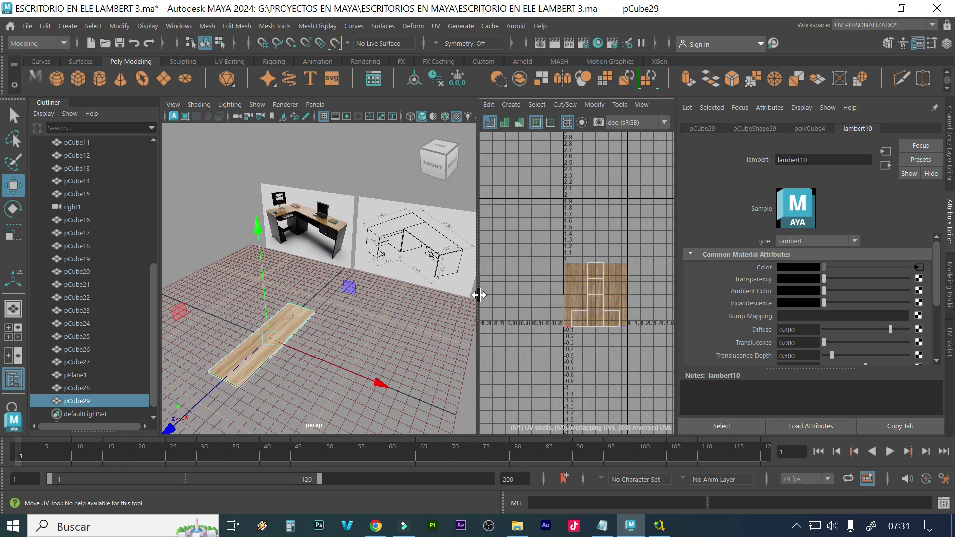
{"action": "scroll", "coordinate": [274, 342], "scroll_direction": "up", "scroll_amount": 3}
{"action": "scroll", "coordinate": [301, 374], "scroll_direction": "up", "scroll_amount": 3}
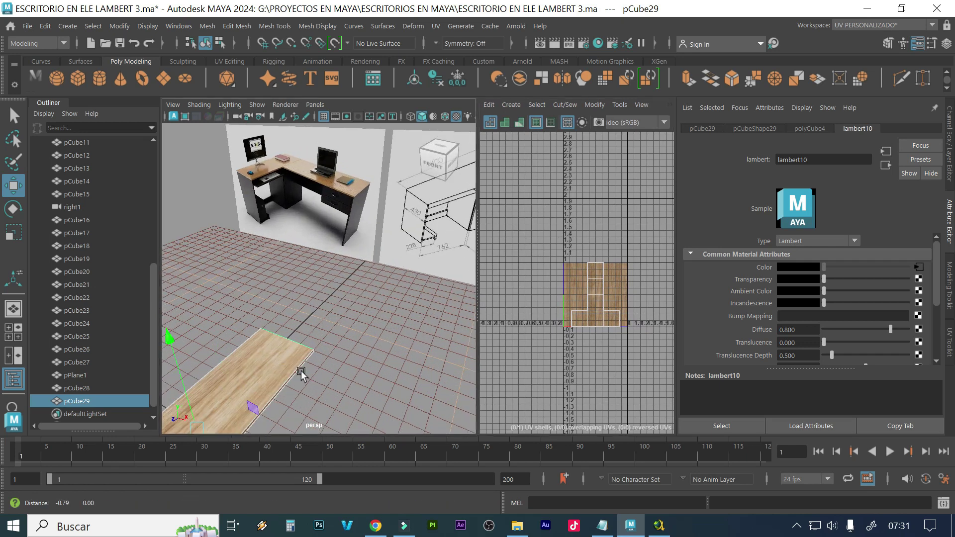
{"action": "scroll", "coordinate": [300, 374], "scroll_direction": "up", "scroll_amount": 5}
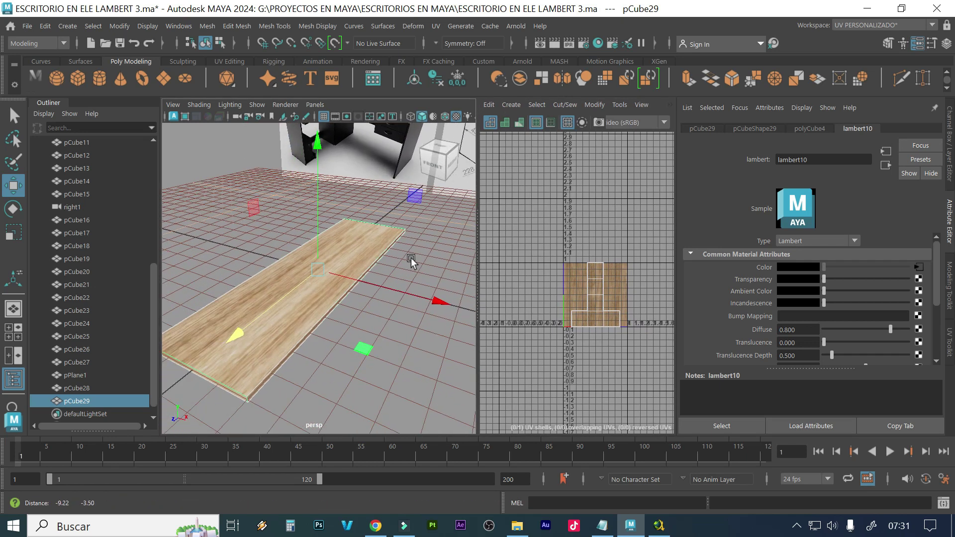
{"action": "scroll", "coordinate": [411, 262], "scroll_direction": "up", "scroll_amount": 1}
{"action": "scroll", "coordinate": [610, 315], "scroll_direction": "up", "scroll_amount": 4}
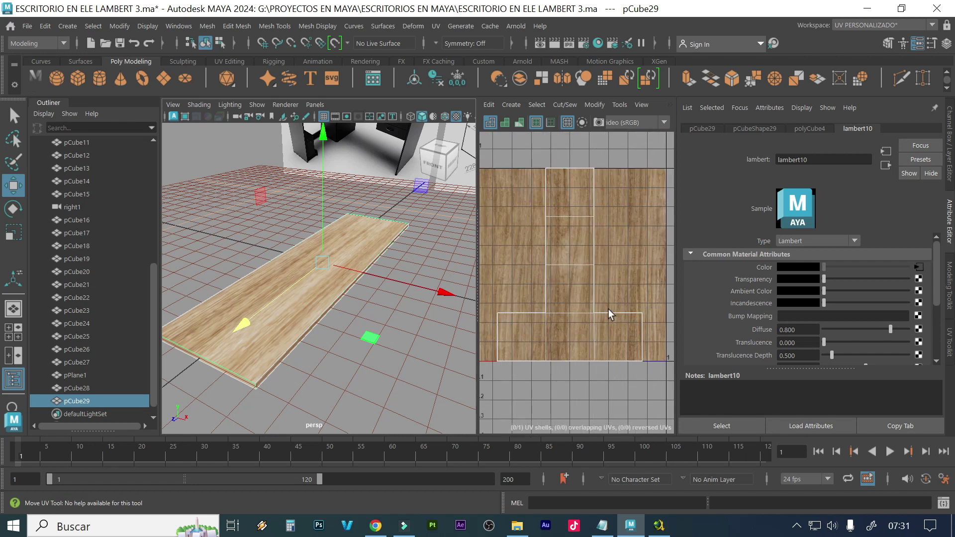
{"action": "middle_click_drag", "start_coordinate": [565, 287], "coordinate": [578, 295], "text": "alt"}
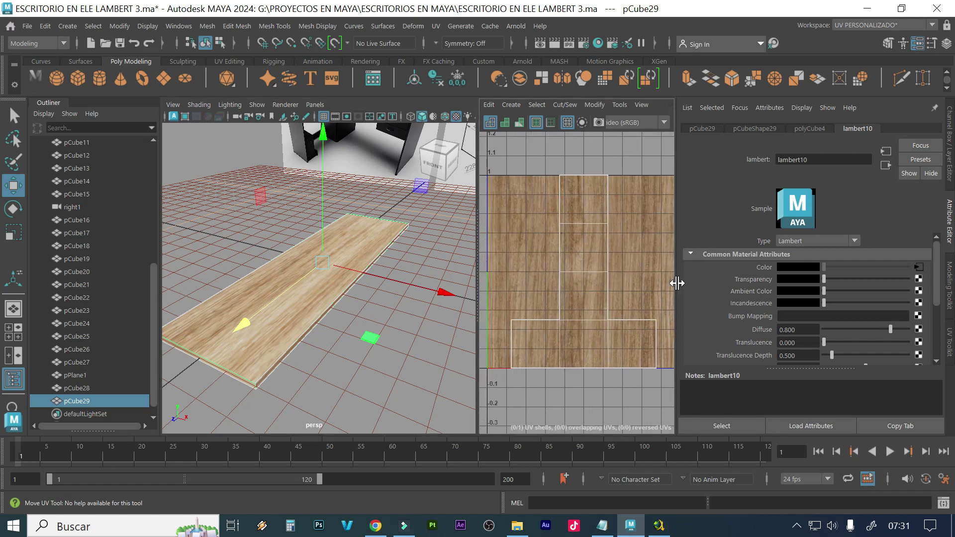
{"action": "scroll", "coordinate": [609, 286], "scroll_direction": "down", "scroll_amount": 2}
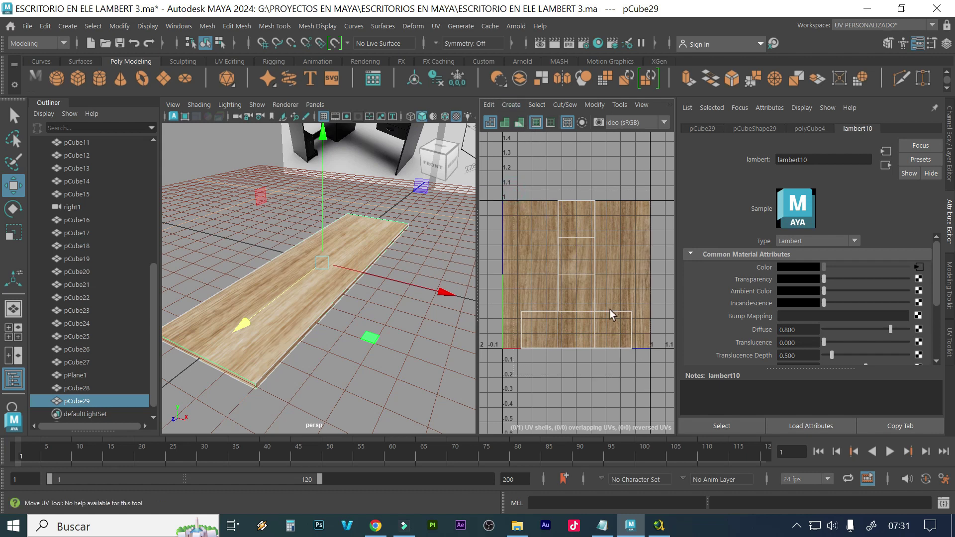
{"action": "right_click_drag", "start_coordinate": [588, 277], "coordinate": [518, 231]}
Delete the plank's UVs and apply a camera-based UV projection
{"action": "left_click", "coordinate": [536, 238]}
{"action": "key", "text": "Delete"}
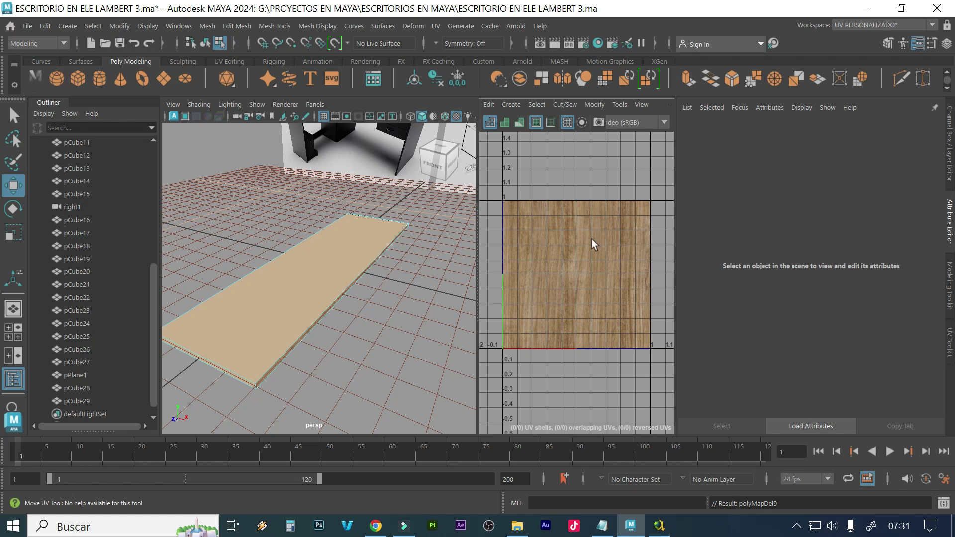
{"action": "left_click", "coordinate": [509, 104]}
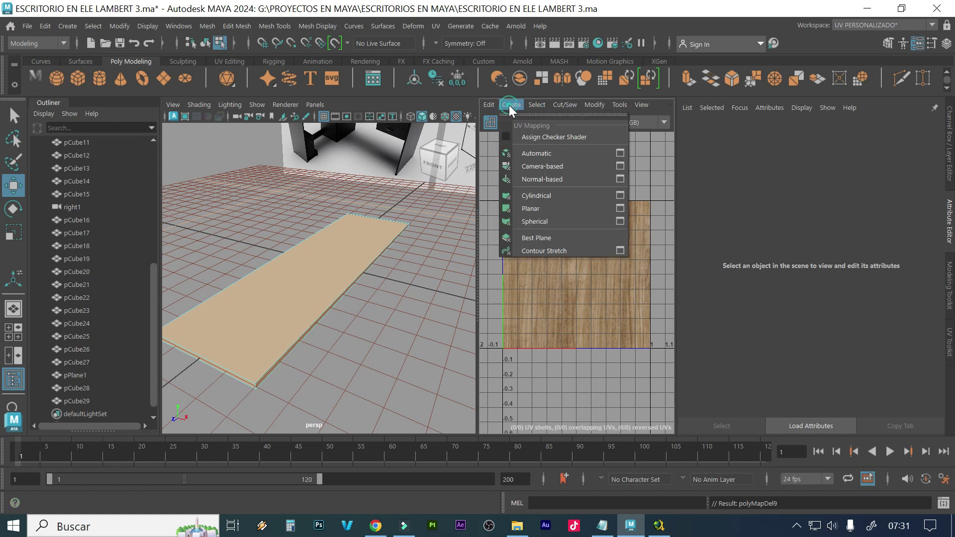
{"action": "left_click", "coordinate": [556, 169]}
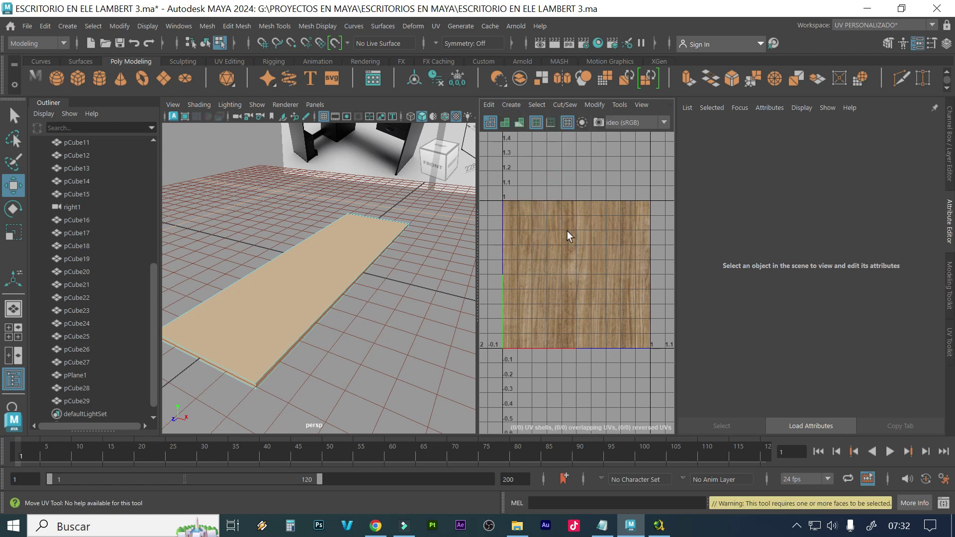
{"action": "right_click_drag", "start_coordinate": [328, 210], "coordinate": [341, 133]}
Reapply the camera-based projection to pCube29, then delete those UVs
{"action": "left_click", "coordinate": [324, 260]}
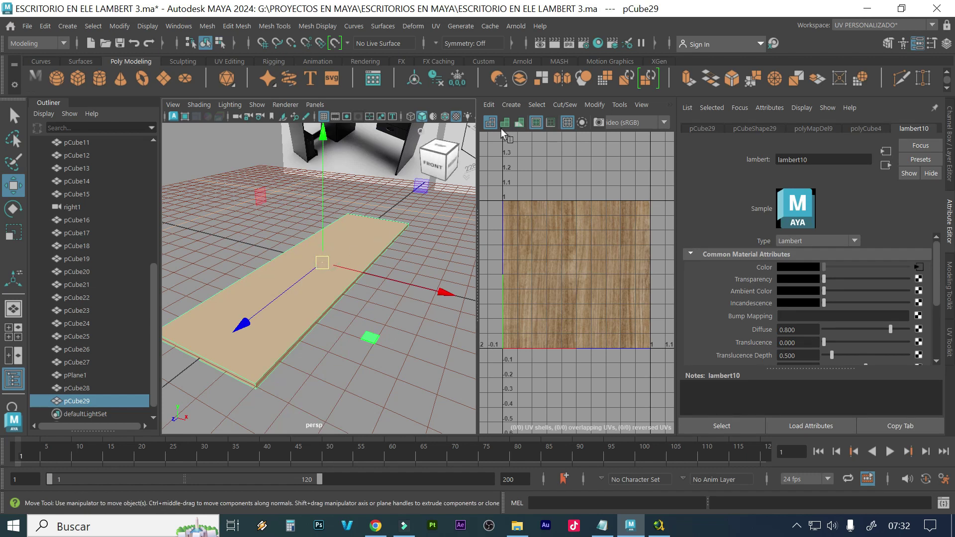
{"action": "left_click", "coordinate": [511, 105]}
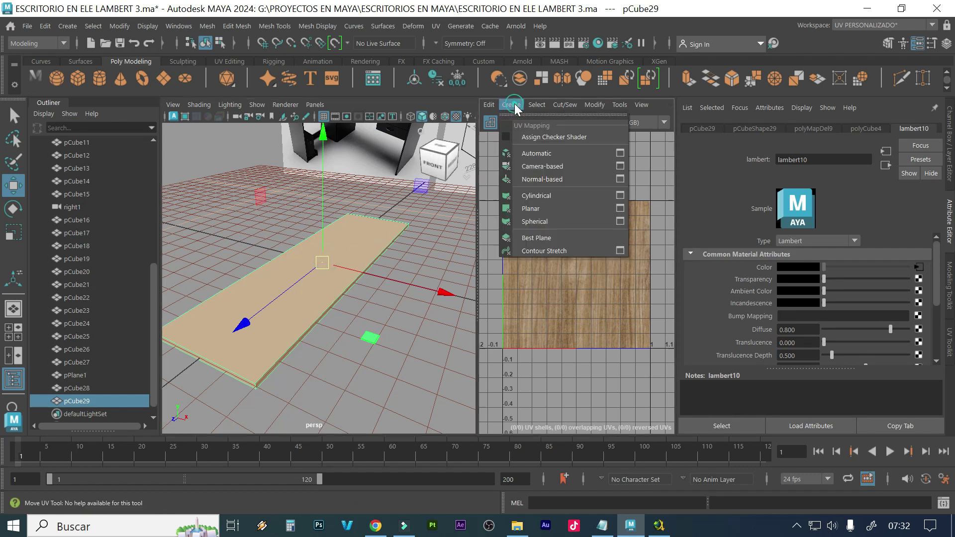
{"action": "left_click", "coordinate": [537, 166]}
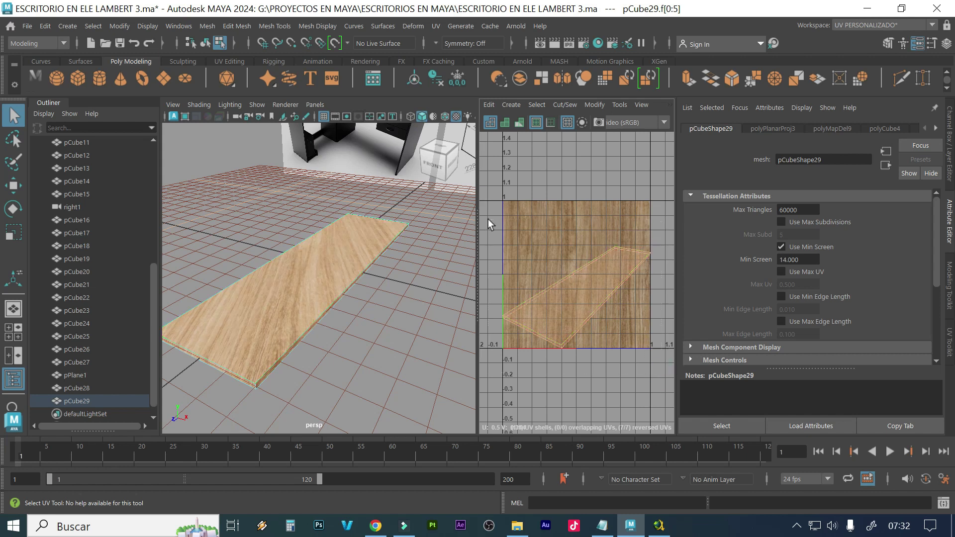
{"action": "key", "text": "w"}
{"action": "key", "text": "Delete"}
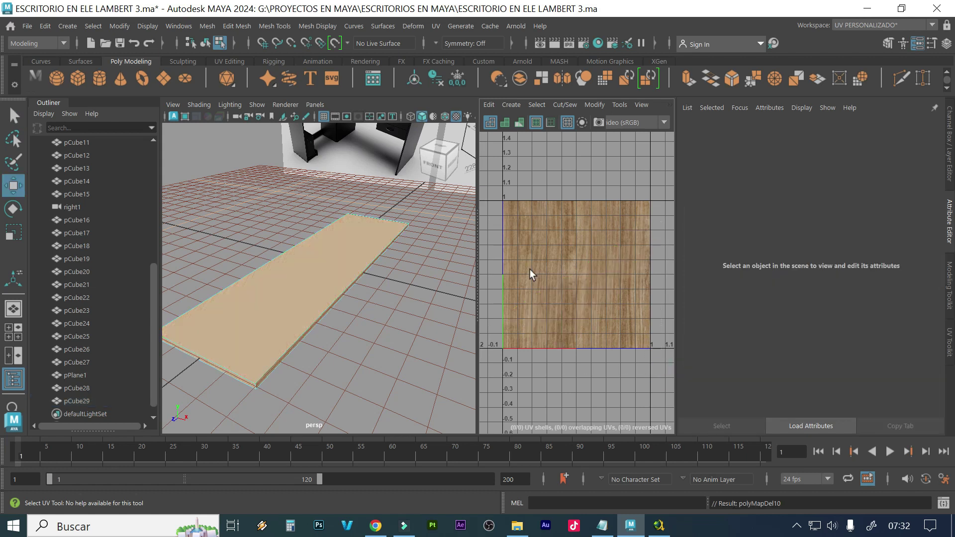
{"action": "right_click_drag", "start_coordinate": [326, 228], "coordinate": [354, 132]}
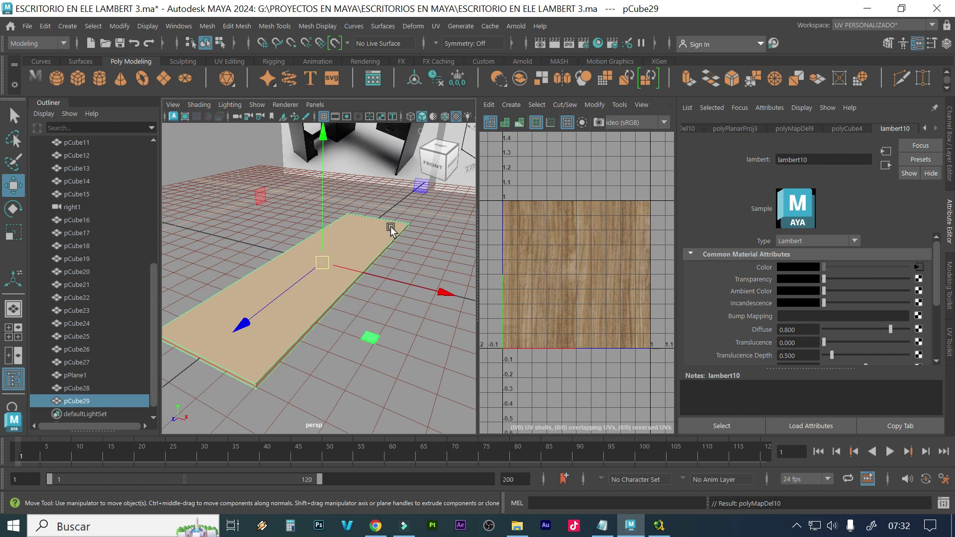
Apply an automatic UV projection to the plank and select its middle shell
{"action": "left_click", "coordinate": [511, 105]}
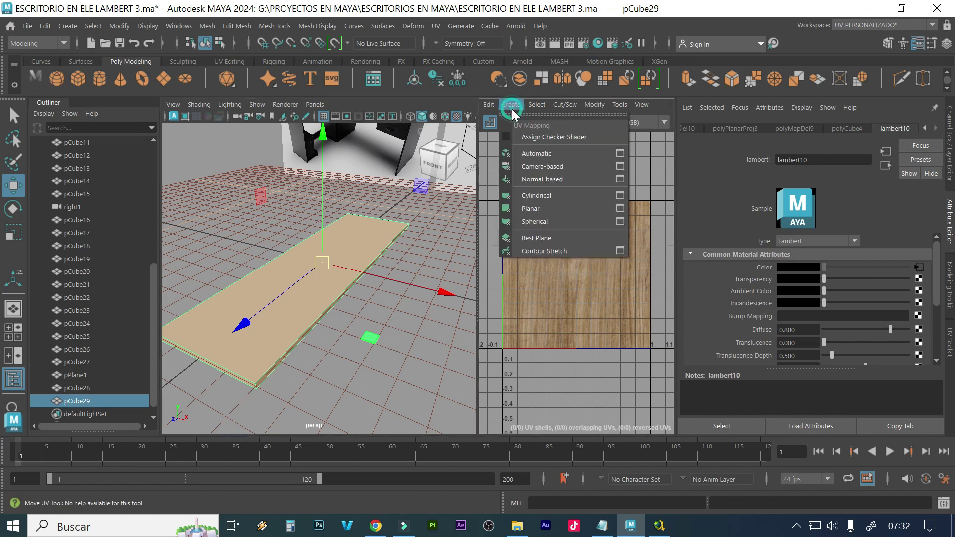
{"action": "left_click", "coordinate": [529, 155]}
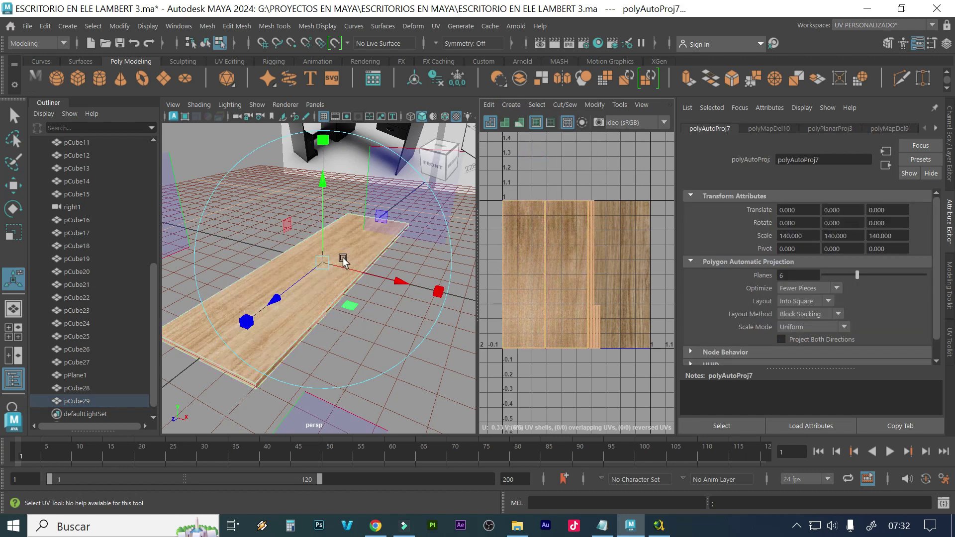
{"action": "left_click", "coordinate": [557, 264]}
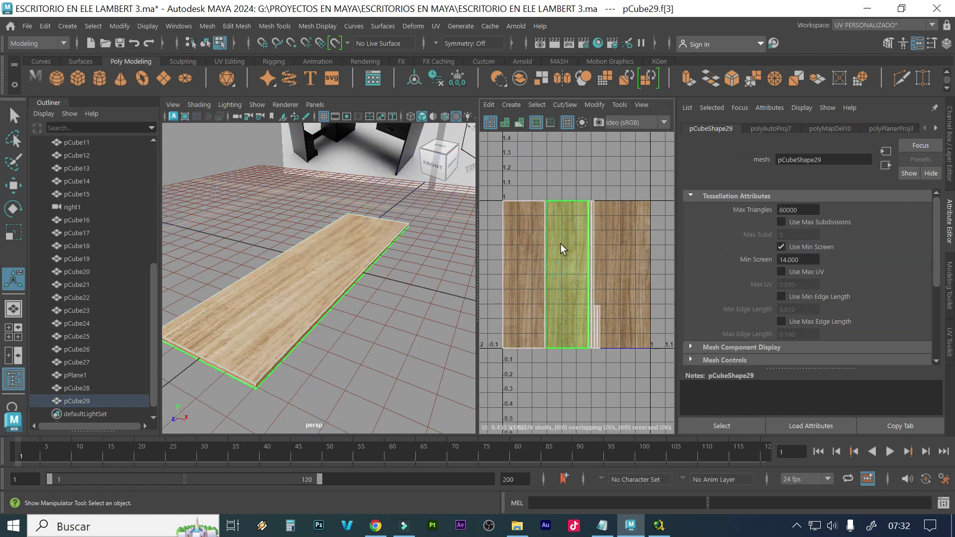
Slide the middle UV shell to the right inside the 0–1 tile
{"action": "key", "text": "w"}
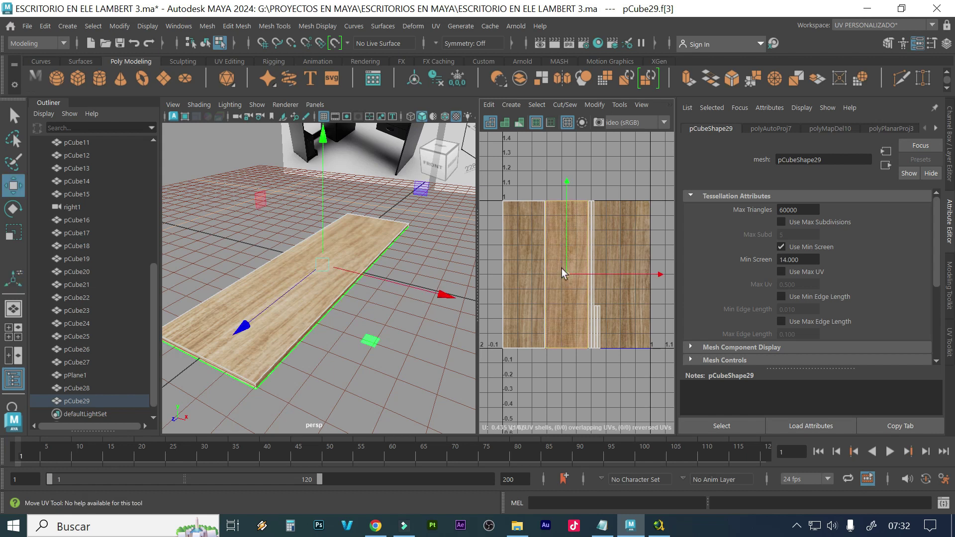
{"action": "middle_click_drag", "start_coordinate": [589, 279], "coordinate": [536, 274], "text": "alt"}
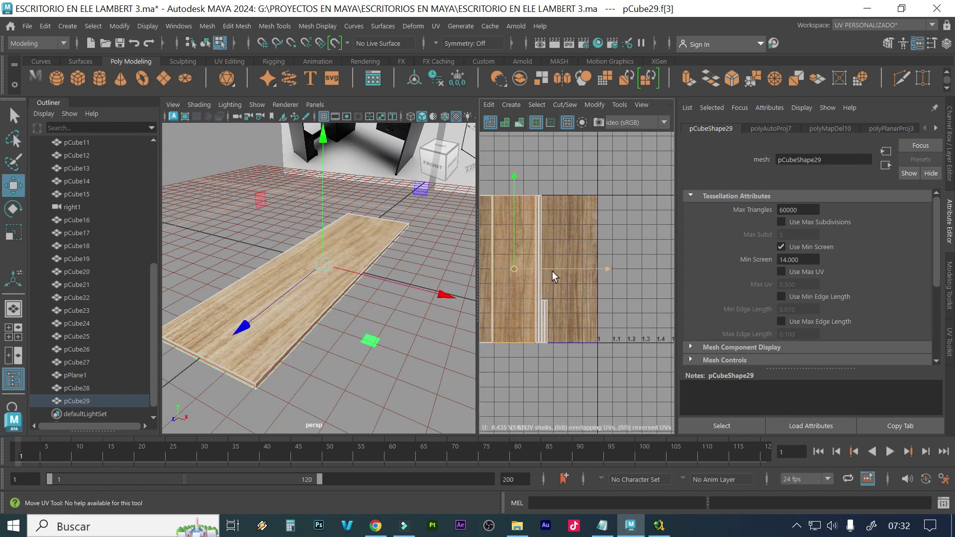
{"action": "left_click_drag", "start_coordinate": [554, 270], "coordinate": [618, 269]}
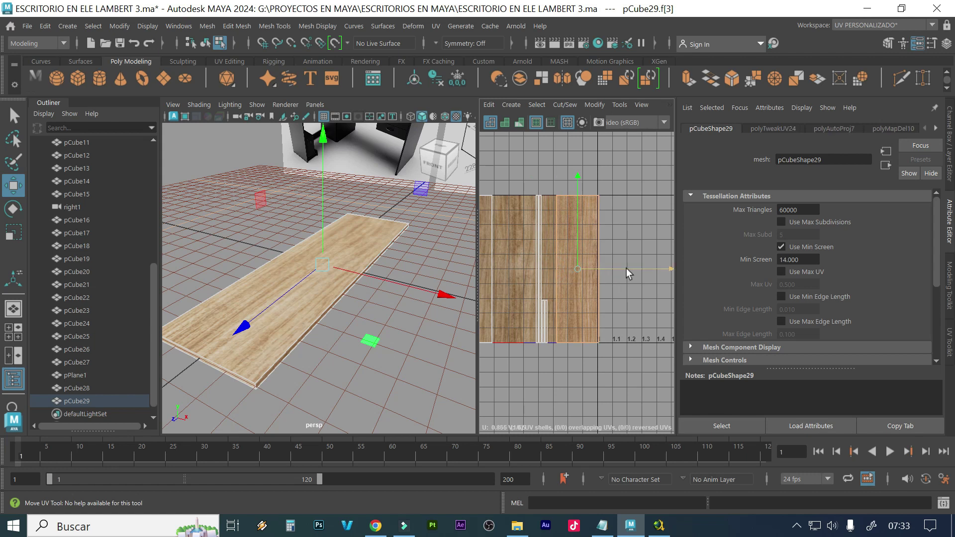
{"action": "left_click_drag", "start_coordinate": [625, 268], "coordinate": [621, 267]}
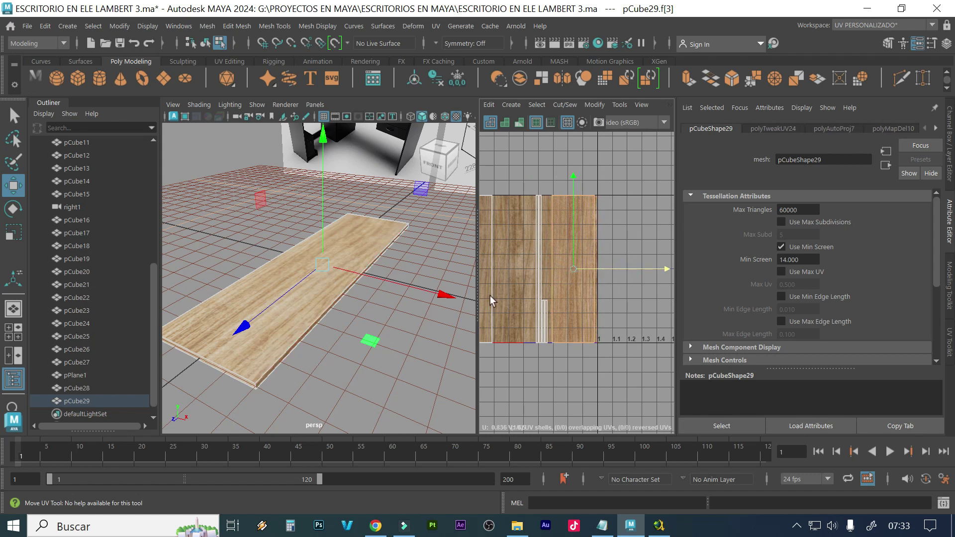
{"action": "middle_click_drag", "start_coordinate": [488, 296], "coordinate": [536, 287], "text": "alt"}
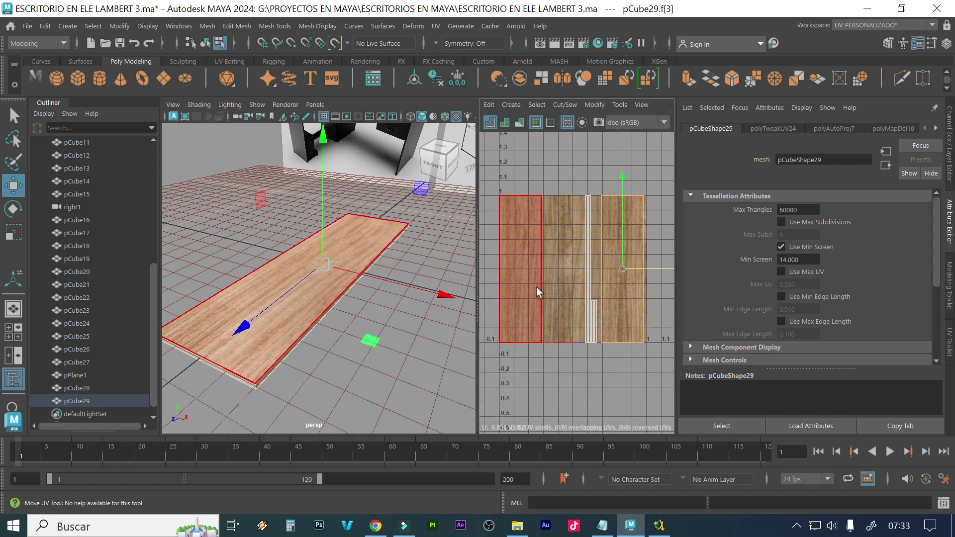
Select the left and right UV shells, checking the plank's underside in the viewport
{"action": "left_click", "coordinate": [514, 257]}
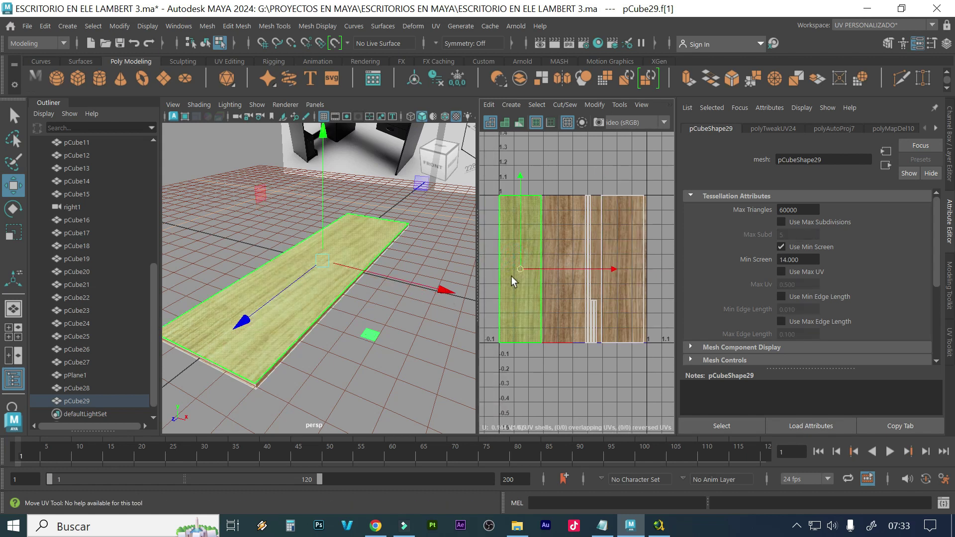
{"action": "left_click_drag", "start_coordinate": [354, 362], "coordinate": [358, 316], "text": "alt"}
{"action": "left_click_drag", "start_coordinate": [366, 271], "coordinate": [428, 271], "text": "alt"}
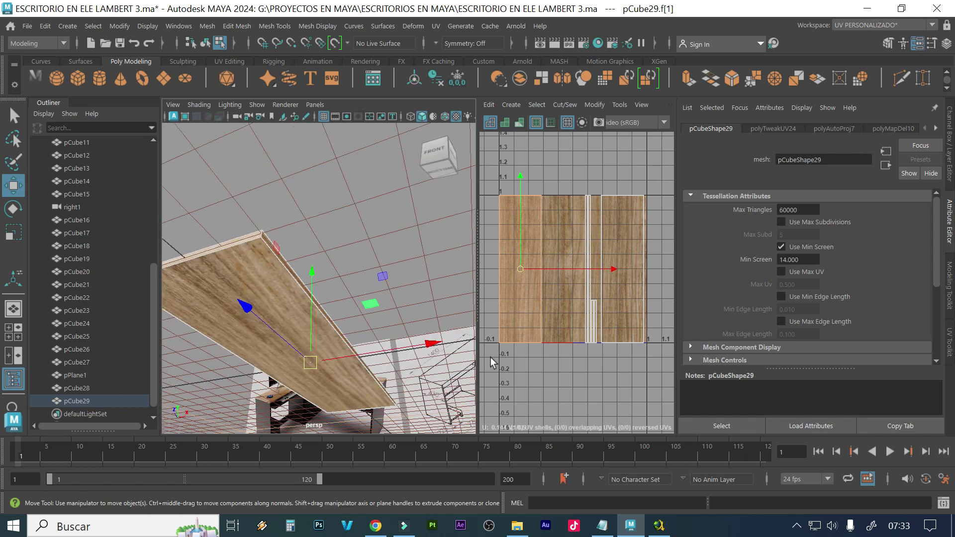
{"action": "left_click", "coordinate": [615, 309]}
{"action": "right_click_drag", "start_coordinate": [523, 307], "coordinate": [521, 338]}
{"action": "left_click", "coordinate": [612, 284]}
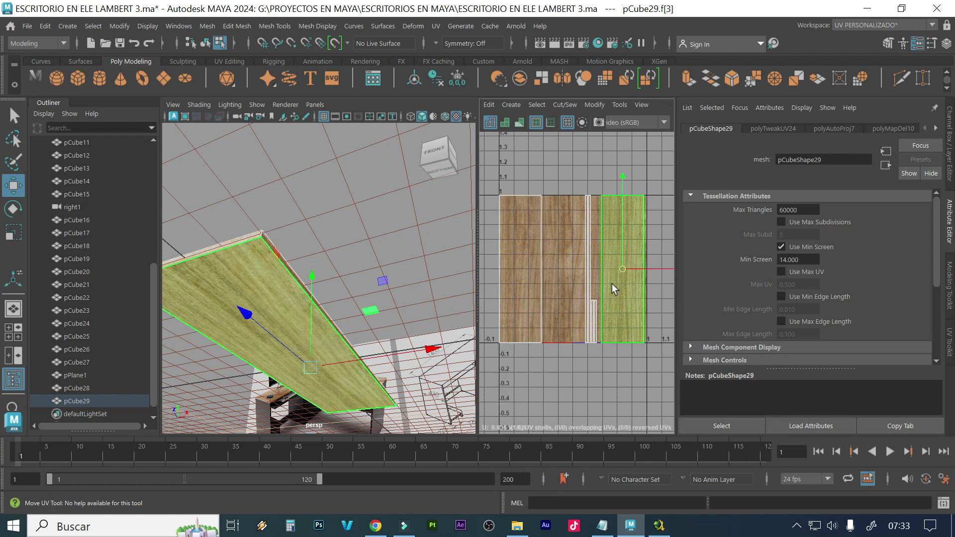
{"action": "middle_click_drag", "start_coordinate": [578, 288], "coordinate": [599, 327], "text": "alt"}
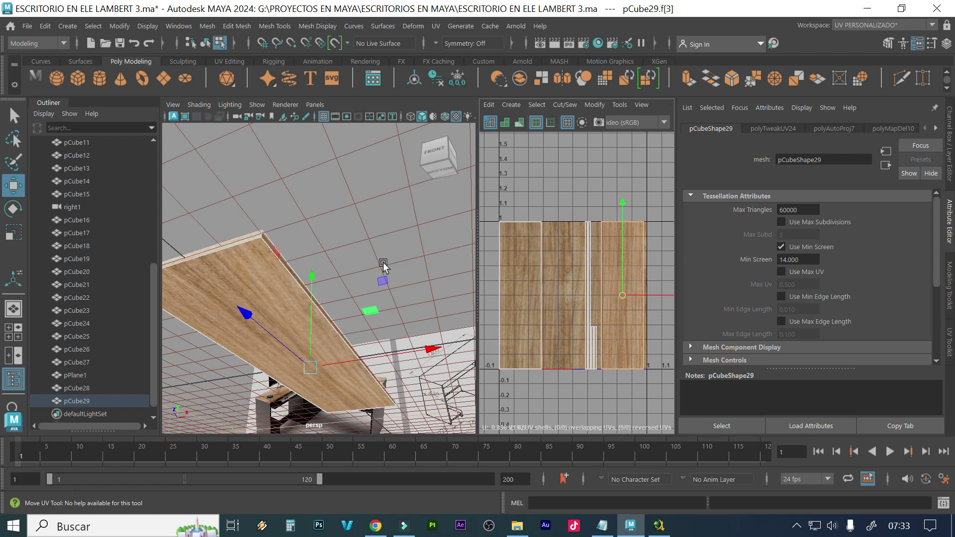
{"action": "left_click_drag", "start_coordinate": [383, 266], "coordinate": [349, 294], "text": "alt"}
{"action": "left_click", "coordinate": [520, 276]}
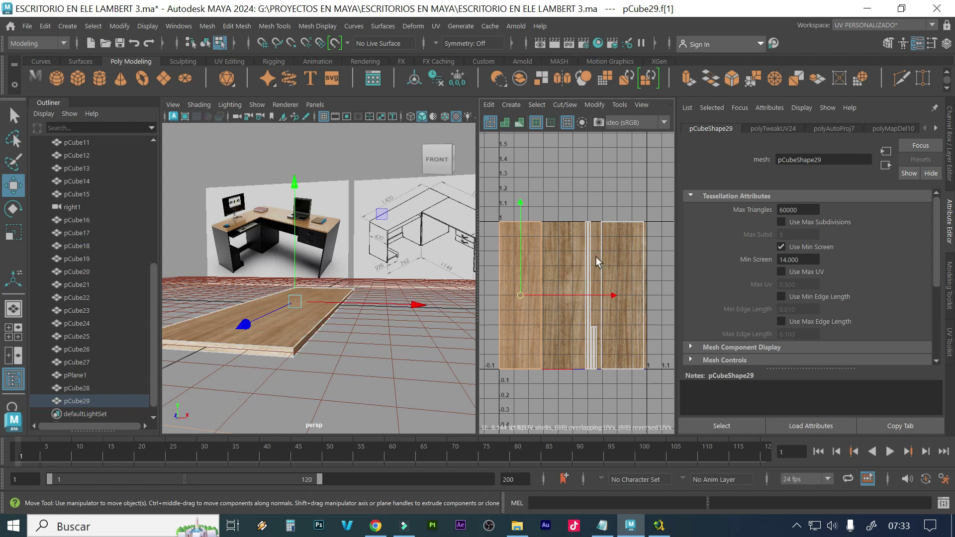
Select the right shell's top edge and Move and Sew the shells along it
{"action": "right_click_drag", "start_coordinate": [611, 257], "coordinate": [606, 215]}
{"action": "left_click", "coordinate": [619, 219]}
{"action": "key", "text": "w"}
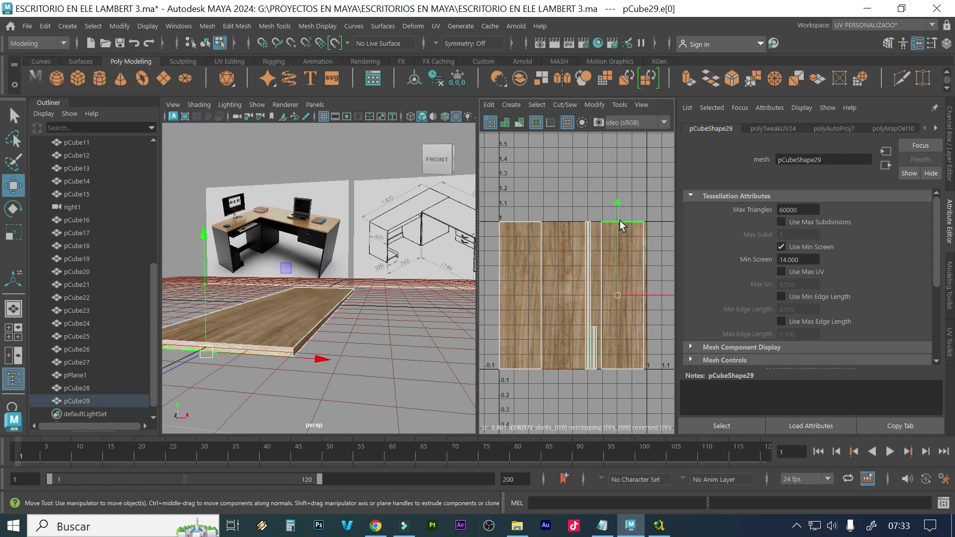
{"action": "scroll", "coordinate": [593, 385], "scroll_direction": "up", "scroll_amount": 4}
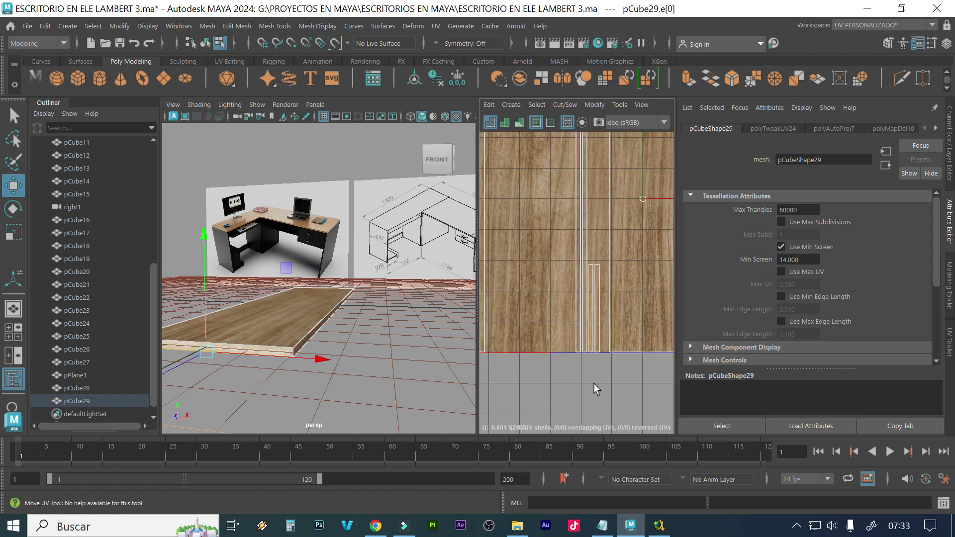
{"action": "scroll", "coordinate": [585, 283], "scroll_direction": "down", "scroll_amount": 3}
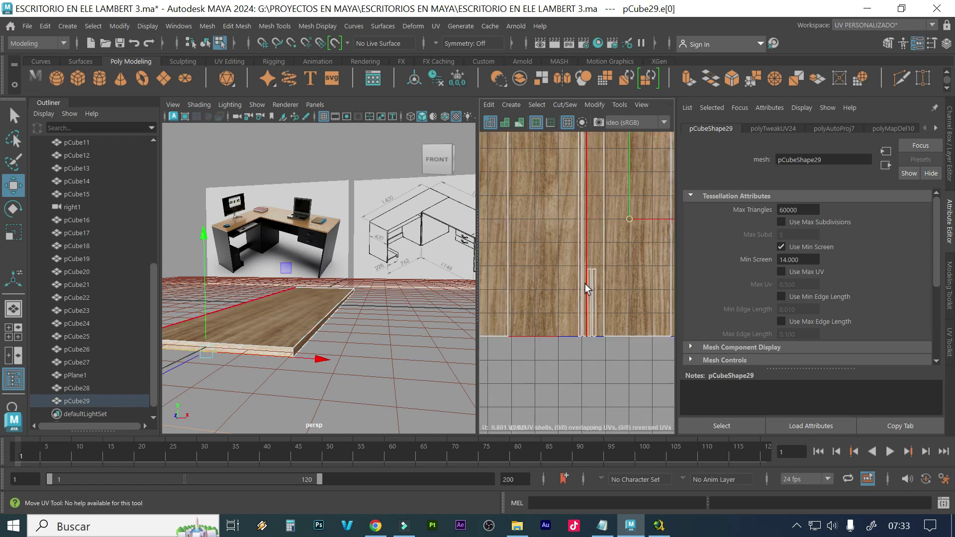
{"action": "middle_click_drag", "start_coordinate": [607, 246], "coordinate": [583, 284], "text": "alt"}
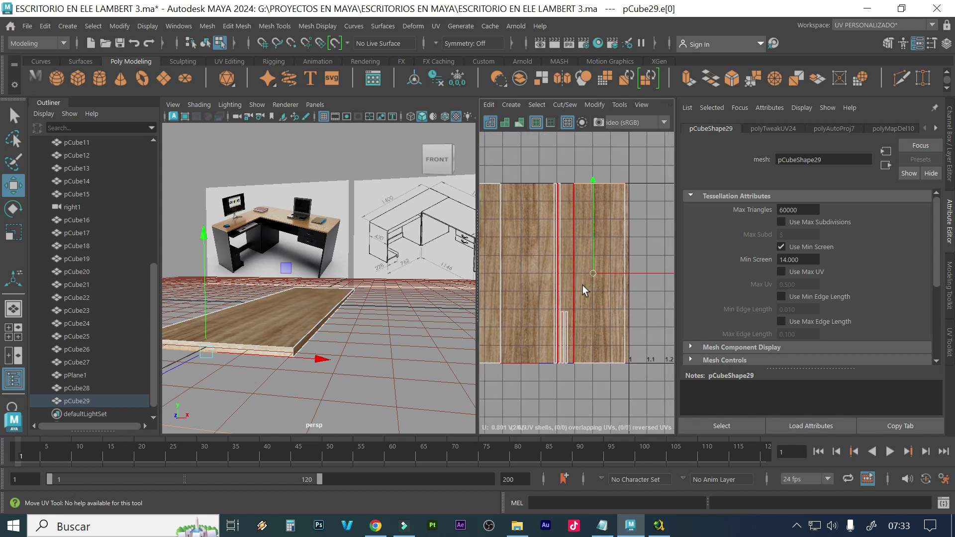
{"action": "left_click", "coordinate": [563, 104]}
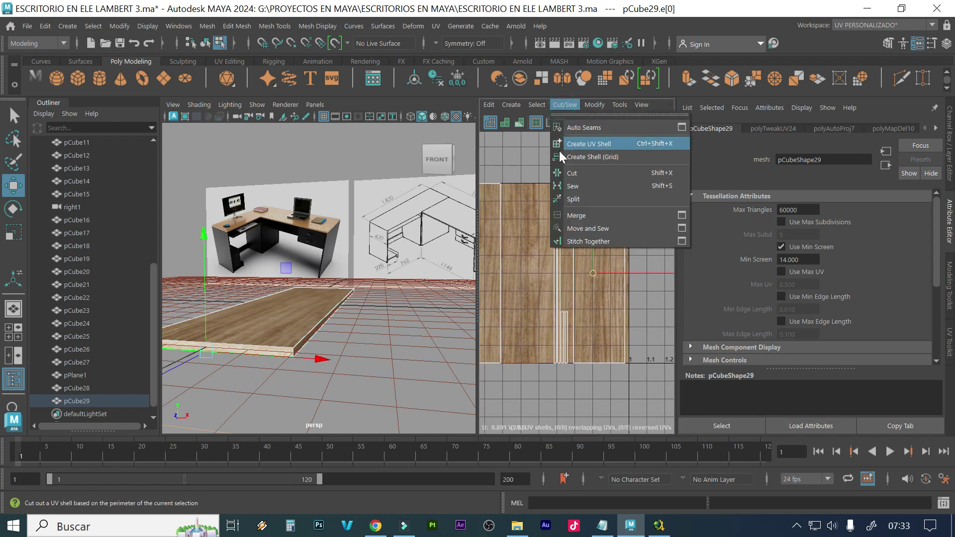
{"action": "left_click", "coordinate": [588, 228]}
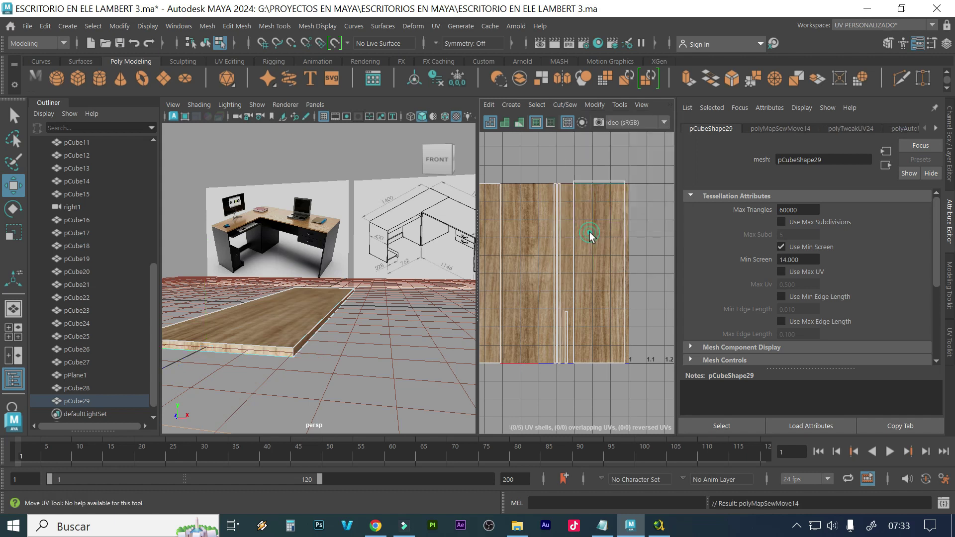
Select the shell's top border, left vertical and outer UV edges
{"action": "left_click", "coordinate": [562, 341]}
{"action": "left_click", "coordinate": [601, 181]}
{"action": "left_click", "coordinate": [606, 184]}
{"action": "scroll", "coordinate": [606, 184], "scroll_direction": "up", "scroll_amount": 3}
{"action": "left_click", "coordinate": [510, 206]}
{"action": "left_click", "coordinate": [330, 322]}
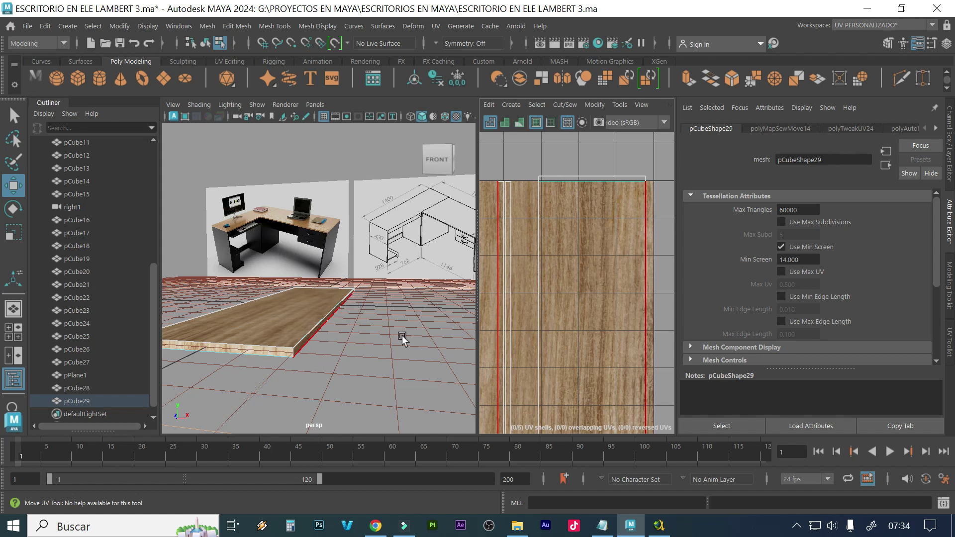
{"action": "scroll", "coordinate": [495, 308], "scroll_direction": "down", "scroll_amount": 2}
{"action": "left_click", "coordinate": [530, 298]}
Select the plank's vertical seam edges and sew edge e[10] together
{"action": "middle_click_drag", "start_coordinate": [558, 306], "coordinate": [553, 251], "text": "alt"}
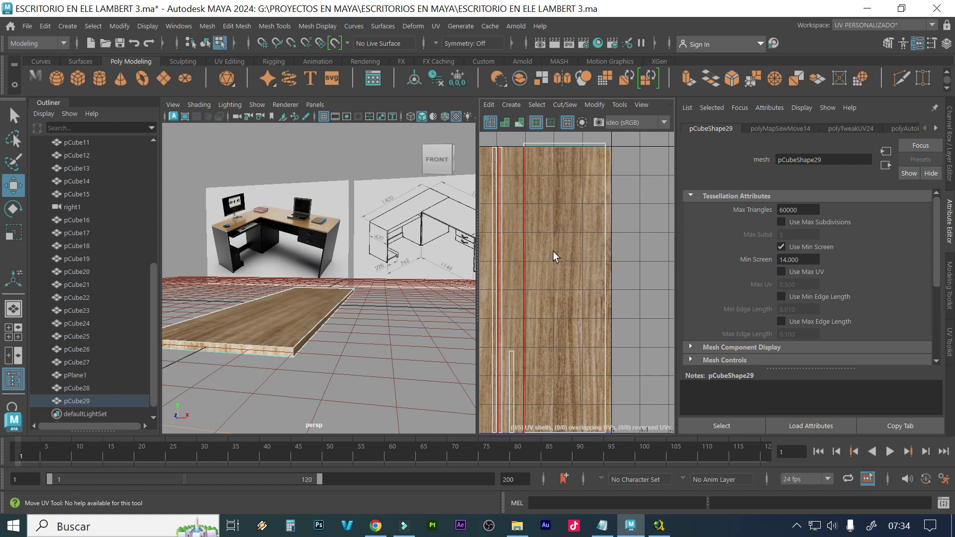
{"action": "left_click", "coordinate": [558, 148]}
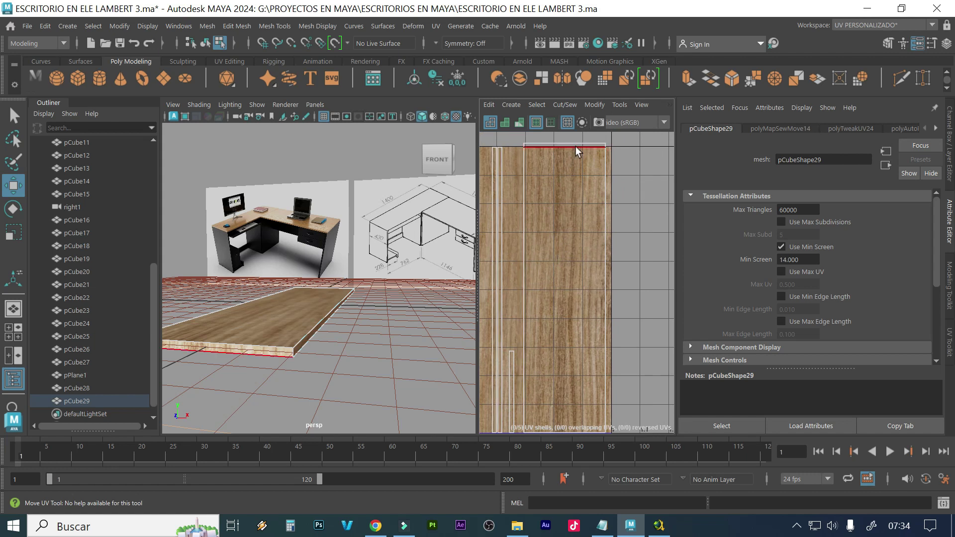
{"action": "left_click", "coordinate": [592, 201]}
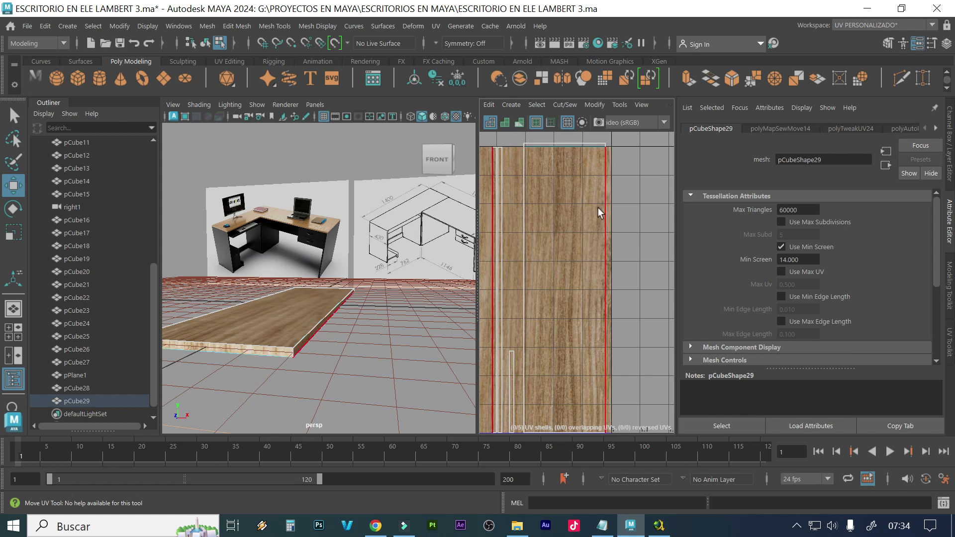
{"action": "key", "text": "w"}
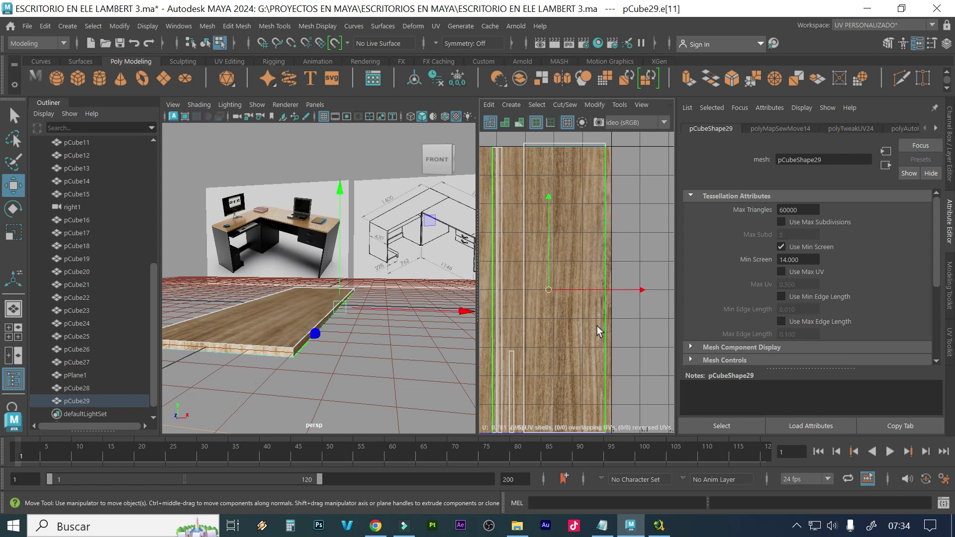
{"action": "left_click", "coordinate": [526, 308]}
{"action": "key", "text": "ctrl+shift+s"}
Sew the bottom seam edge to merge the small UV piece
{"action": "scroll", "coordinate": [532, 312], "scroll_direction": "down", "scroll_amount": 2}
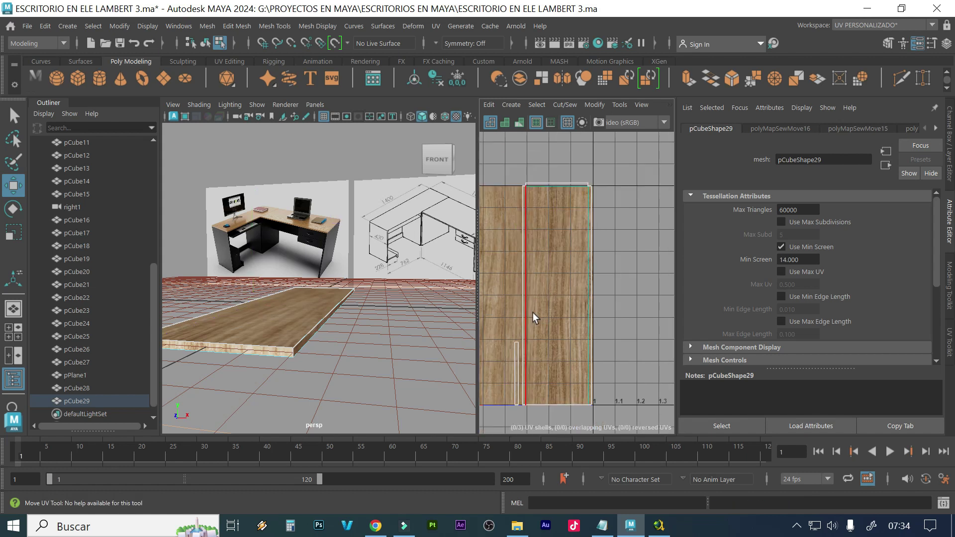
{"action": "left_click", "coordinate": [555, 394]}
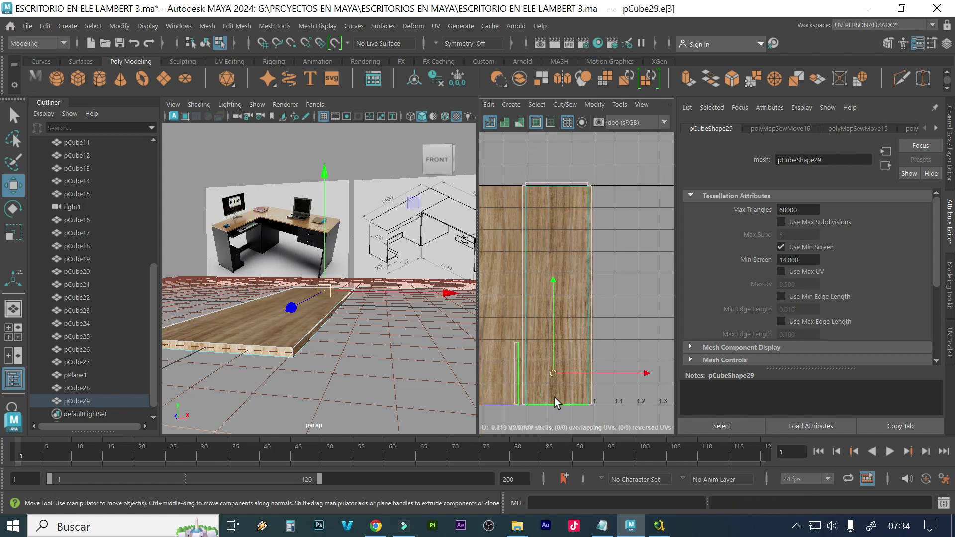
{"action": "key", "text": "ctrl+shift+s"}
Box-select the plank's UV edges, then switch to faces and select all of them
{"action": "scroll", "coordinate": [605, 300], "scroll_direction": "down", "scroll_amount": 2}
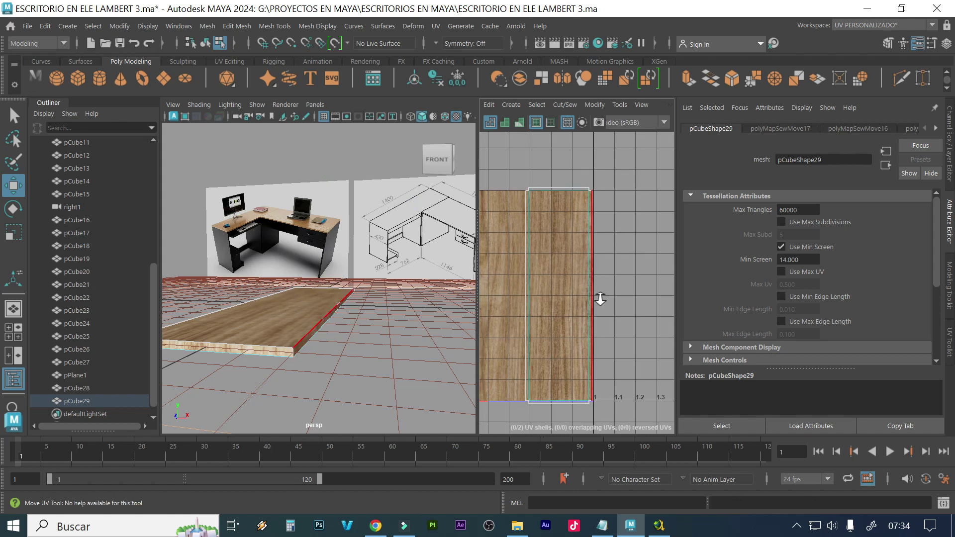
{"action": "middle_click_drag", "start_coordinate": [568, 300], "coordinate": [616, 271], "text": "alt"}
{"action": "left_click", "coordinate": [616, 271]}
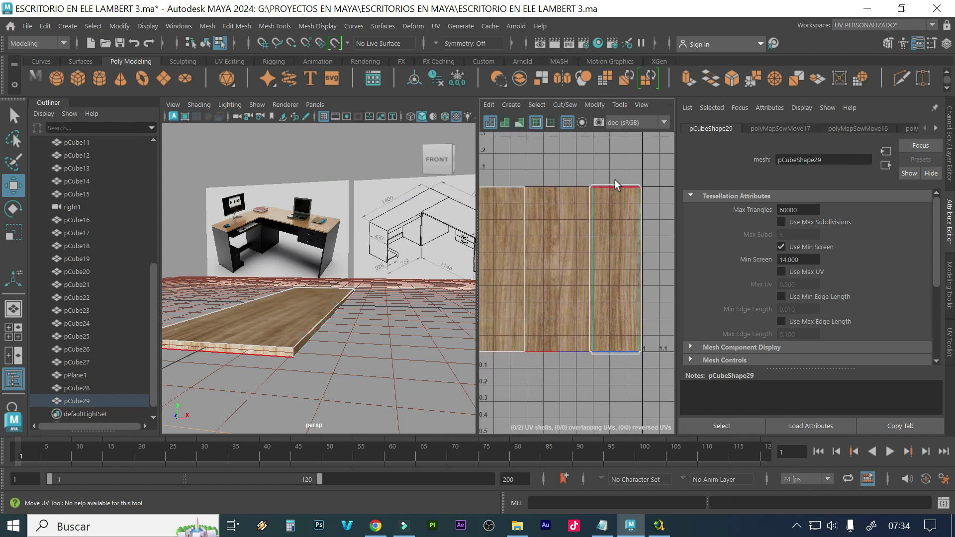
{"action": "left_click_drag", "start_coordinate": [620, 167], "coordinate": [557, 234]}
{"action": "left_click_drag", "start_coordinate": [497, 272], "coordinate": [502, 271]}
{"action": "right_click_drag", "start_coordinate": [507, 270], "coordinate": [480, 244]}
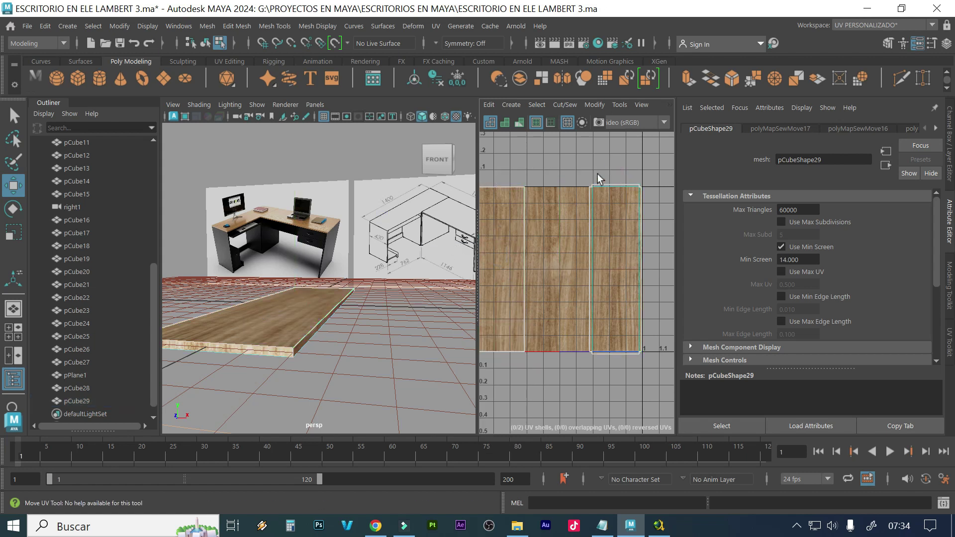
{"action": "left_click", "coordinate": [593, 220]}
{"action": "left_click", "coordinate": [494, 297], "text": "shift"}
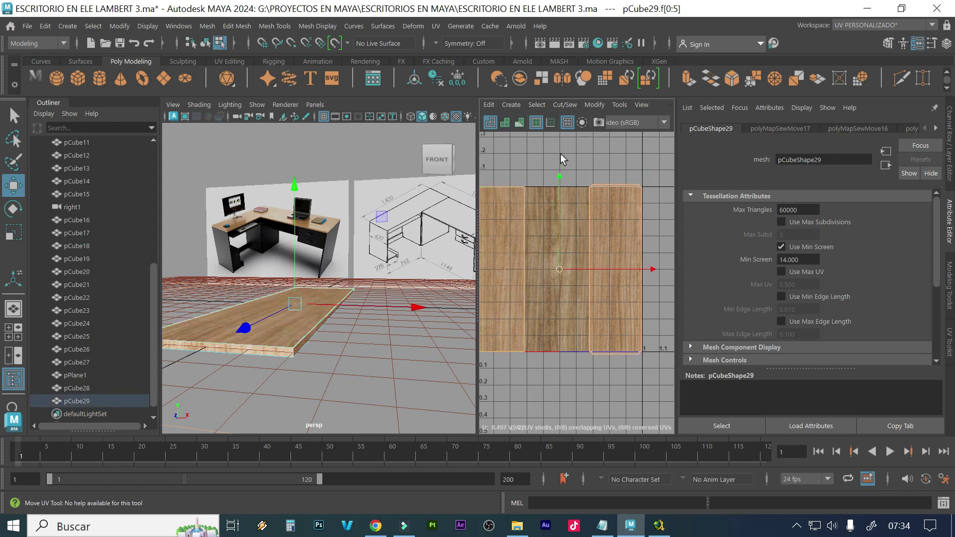
Run Modify > Layout so the two UV shells fill the tile, then widen the UV Editor
{"action": "left_click", "coordinate": [595, 106]}
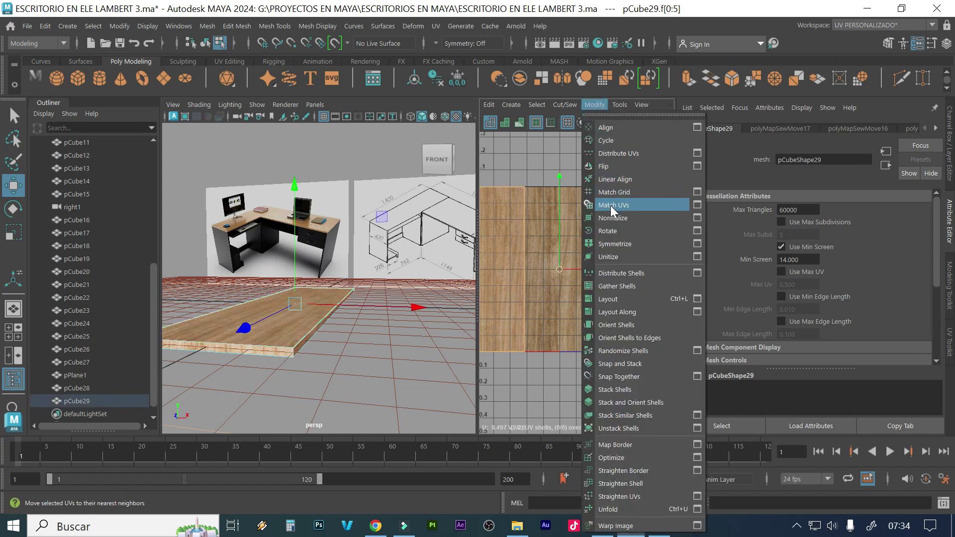
{"action": "left_click", "coordinate": [611, 297]}
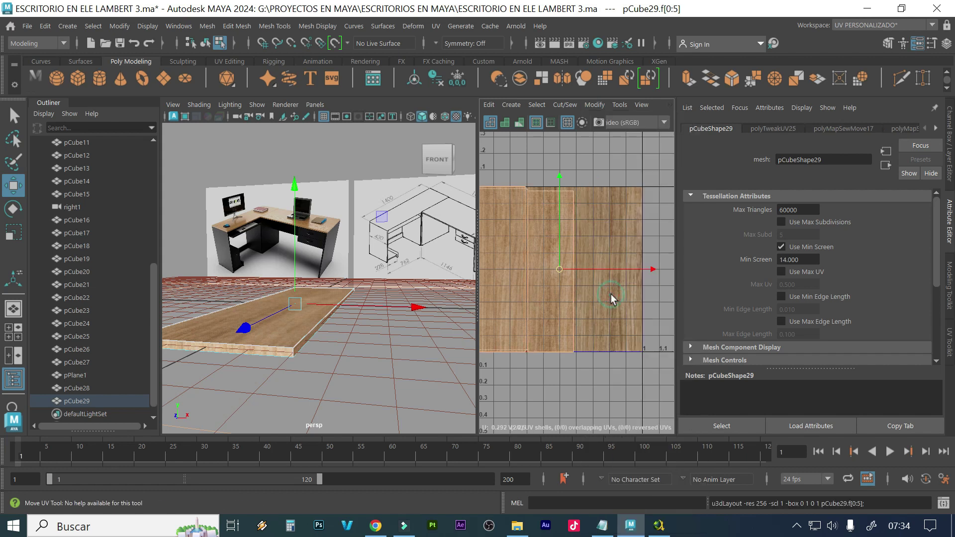
{"action": "scroll", "coordinate": [553, 216], "scroll_direction": "down", "scroll_amount": 2}
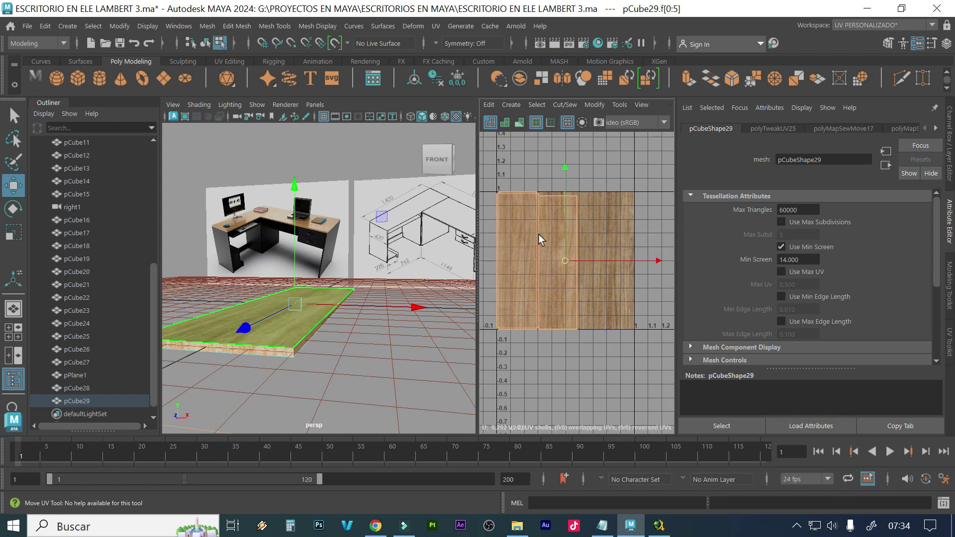
{"action": "middle_click_drag", "start_coordinate": [539, 234], "coordinate": [546, 234], "text": "alt"}
{"action": "scroll", "coordinate": [538, 230], "scroll_direction": "up", "scroll_amount": 1}
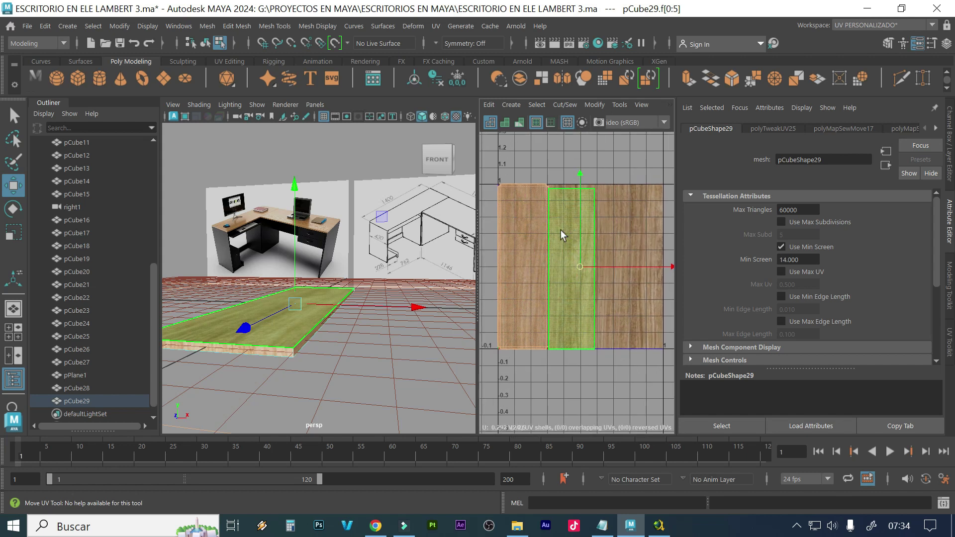
{"action": "left_click_drag", "start_coordinate": [475, 264], "coordinate": [401, 260]}
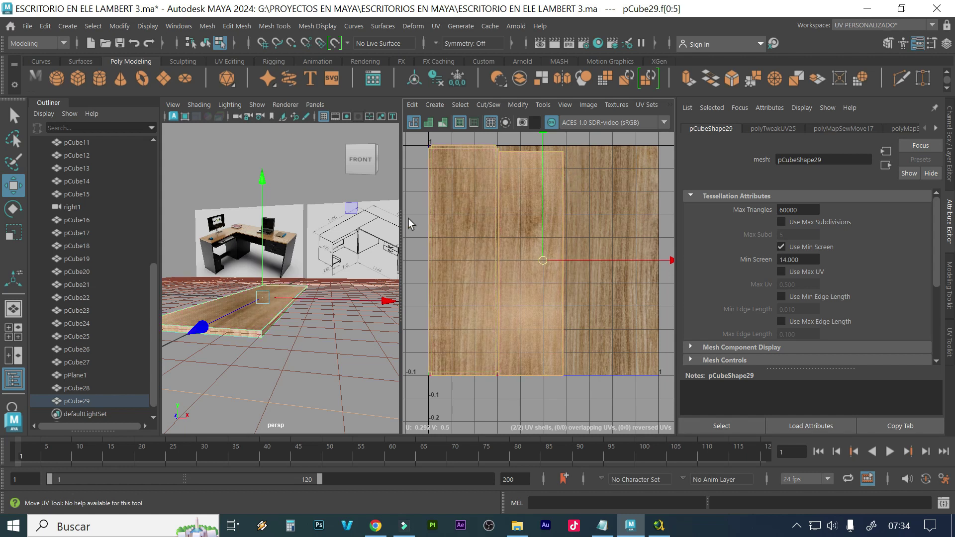
Widen the UV Editor, show the Channel Box/Layer Editor, and select the left UV shell
{"action": "left_click_drag", "start_coordinate": [402, 226], "coordinate": [202, 243]}
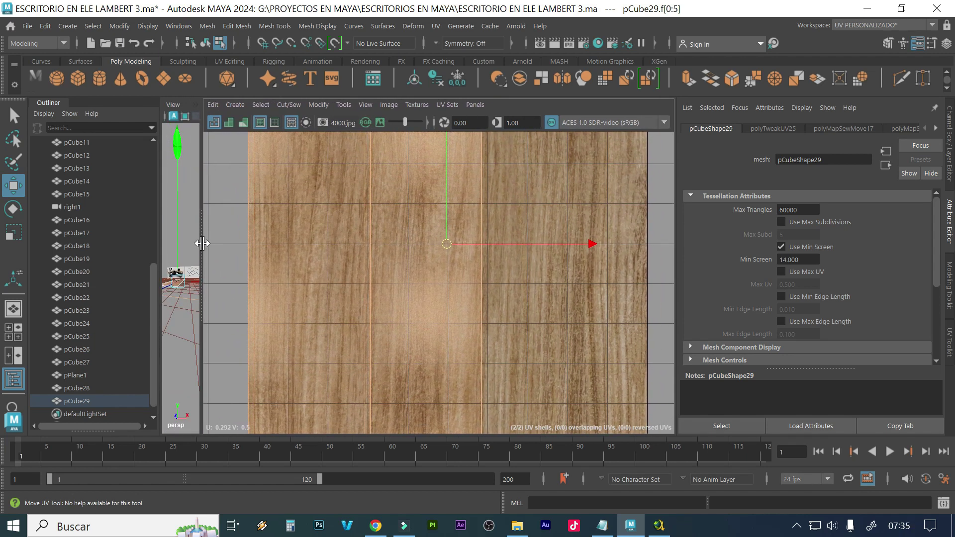
{"action": "left_click_drag", "start_coordinate": [676, 236], "coordinate": [715, 236]}
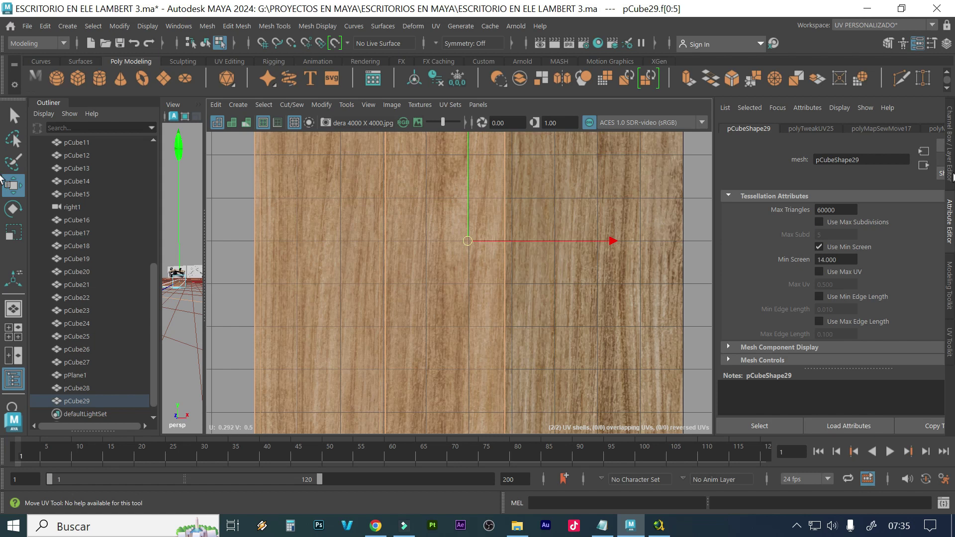
{"action": "left_click", "coordinate": [949, 175]}
{"action": "left_click", "coordinate": [346, 205]}
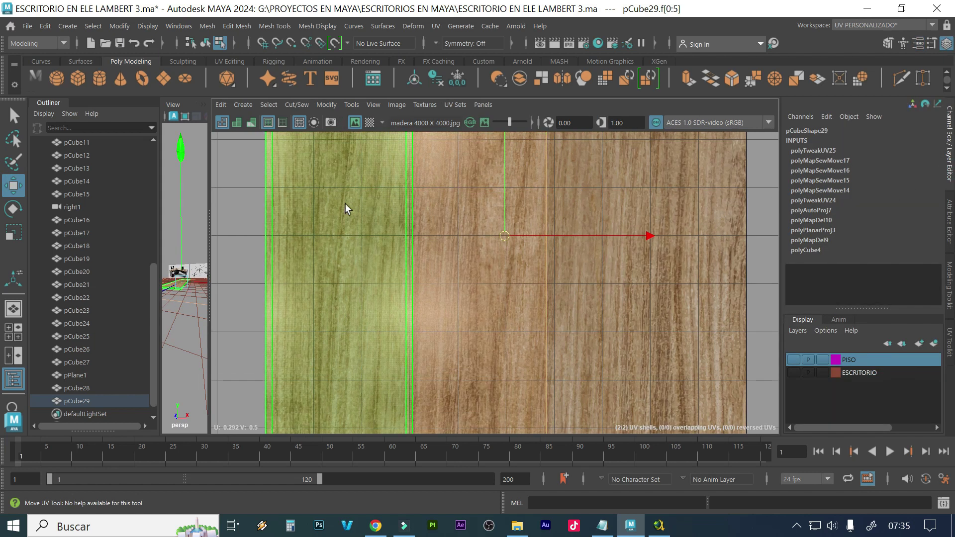
Turn on the UV checker pattern, then frame and select both UV pieces
{"action": "left_click", "coordinate": [369, 123]}
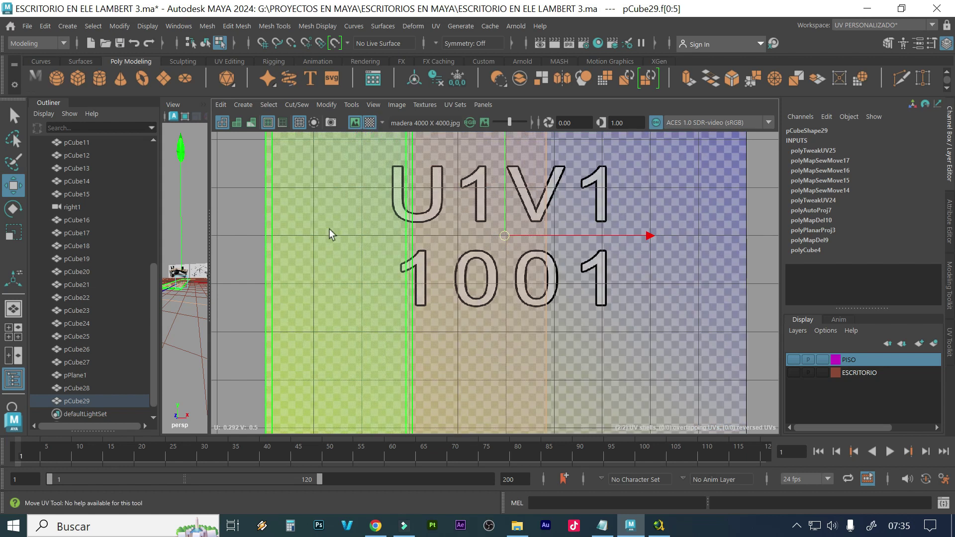
{"action": "left_click", "coordinate": [267, 247]}
{"action": "left_click", "coordinate": [249, 246]}
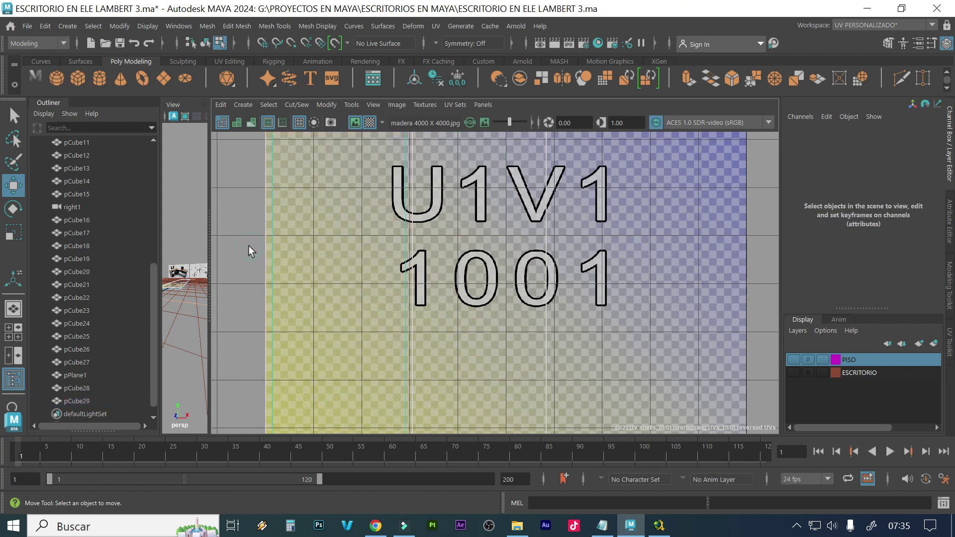
{"action": "scroll", "coordinate": [249, 246], "scroll_direction": "down", "scroll_amount": 2}
{"action": "scroll", "coordinate": [248, 246], "scroll_direction": "down", "scroll_amount": 4}
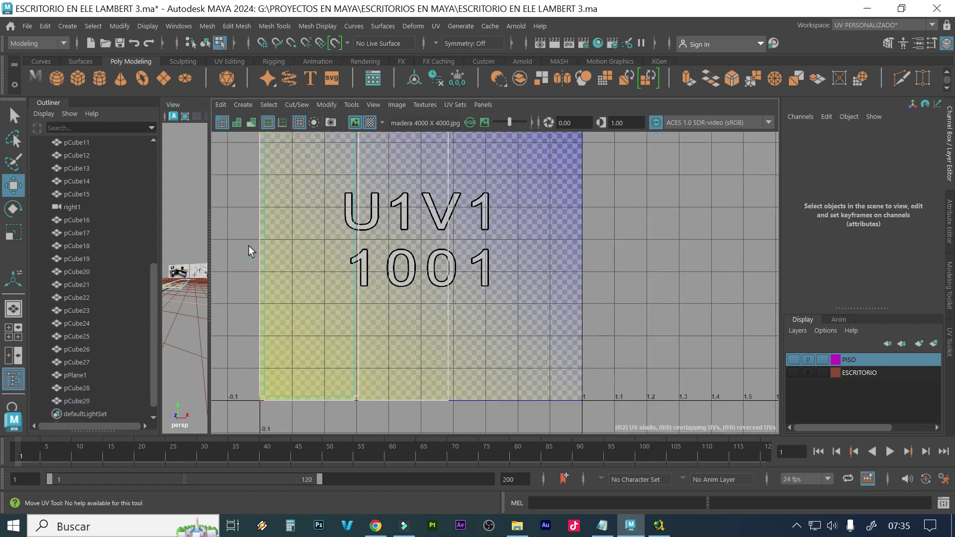
{"action": "middle_click_drag", "start_coordinate": [312, 225], "coordinate": [430, 256], "text": "alt"}
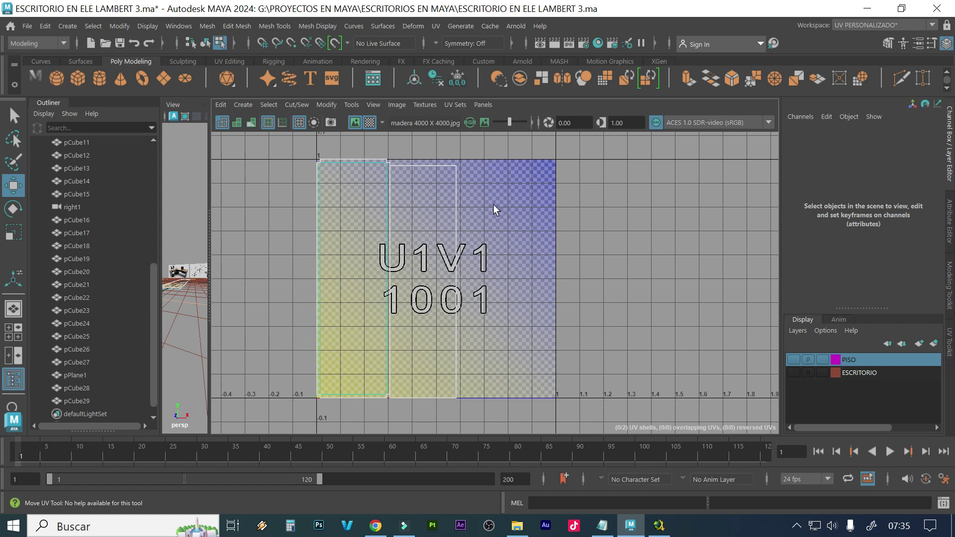
{"action": "left_click", "coordinate": [321, 198]}
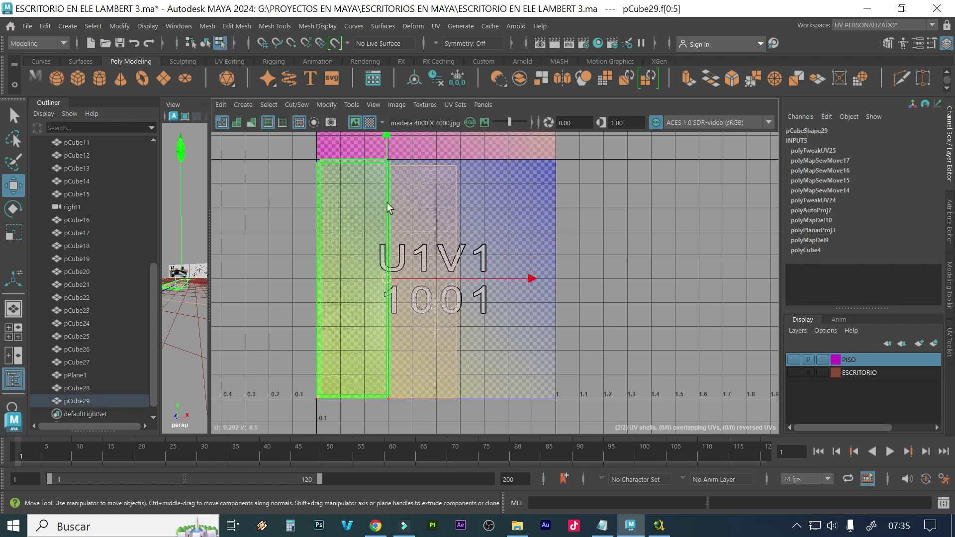
Nudge the right UV piece slightly to the right
{"action": "middle_click_drag", "start_coordinate": [449, 215], "coordinate": [467, 233], "text": "alt"}
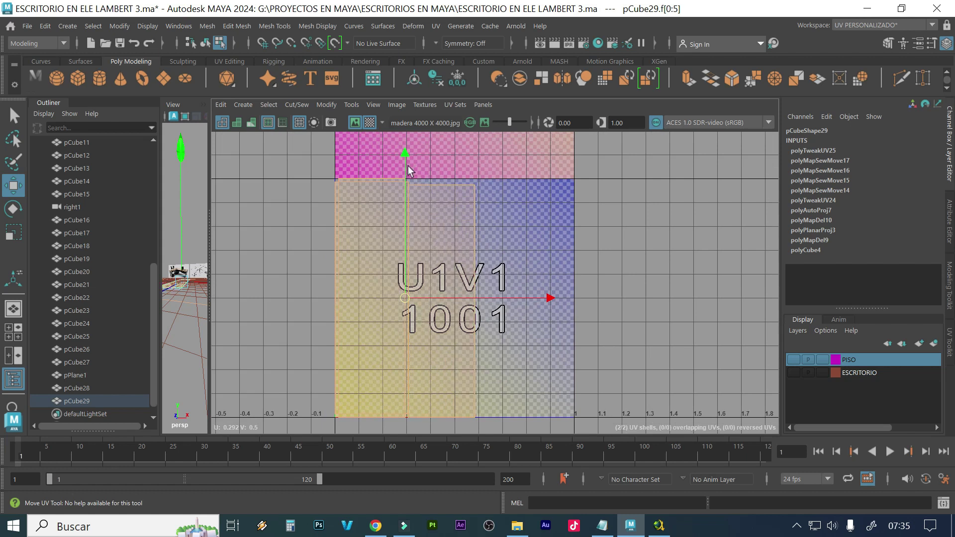
{"action": "scroll", "coordinate": [363, 178], "scroll_direction": "up", "scroll_amount": 3}
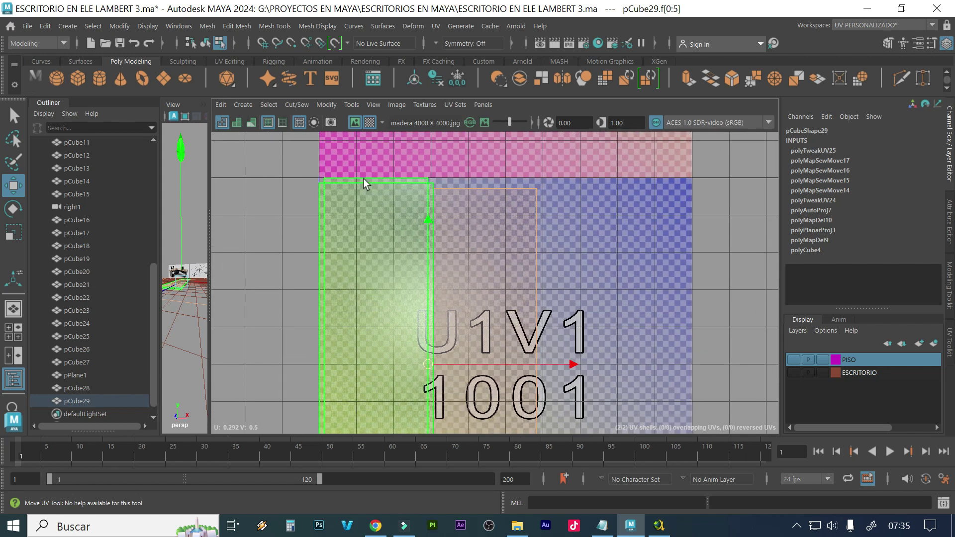
{"action": "scroll", "coordinate": [363, 178], "scroll_direction": "up", "scroll_amount": 5}
{"action": "scroll", "coordinate": [395, 166], "scroll_direction": "down", "scroll_amount": 4}
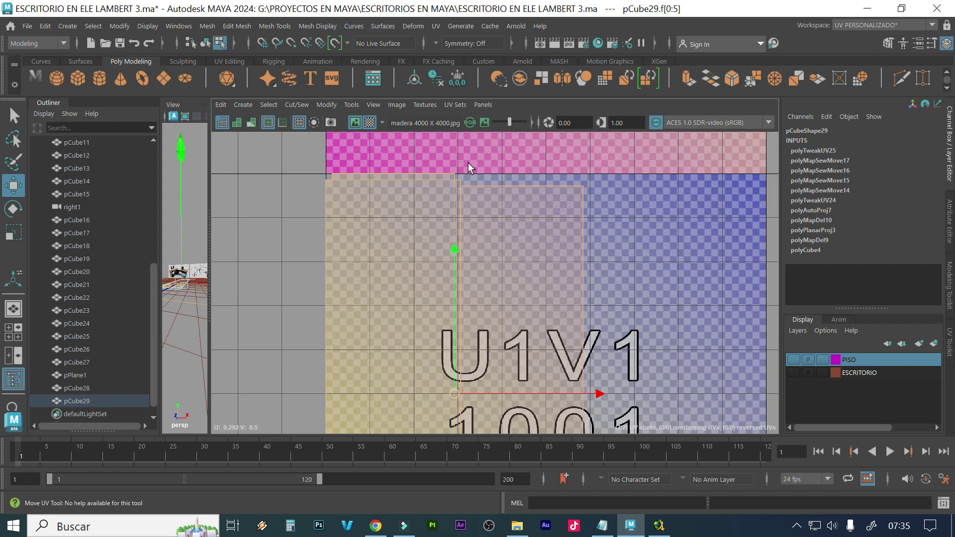
{"action": "scroll", "coordinate": [467, 162], "scroll_direction": "down", "scroll_amount": 1}
{"action": "left_click", "coordinate": [499, 254]}
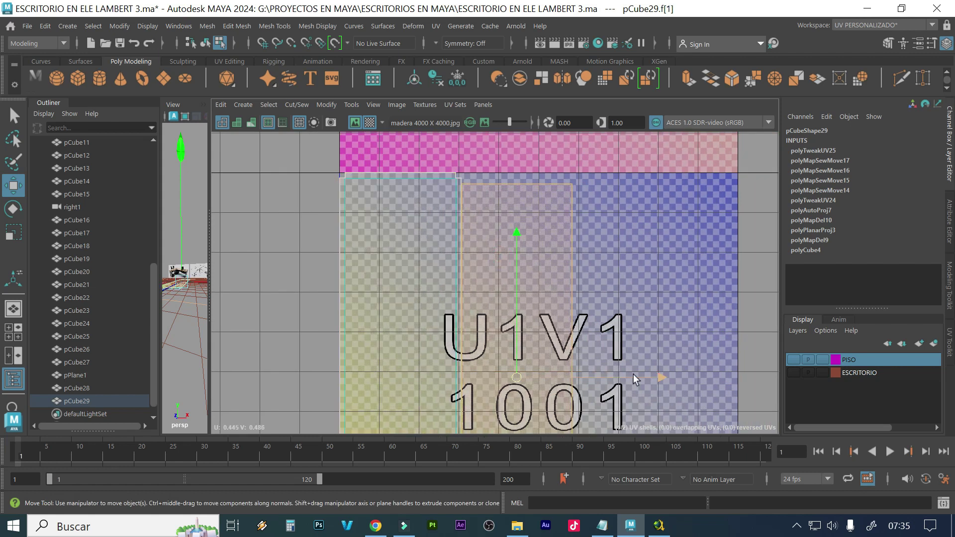
{"action": "left_click_drag", "start_coordinate": [617, 376], "coordinate": [625, 377]}
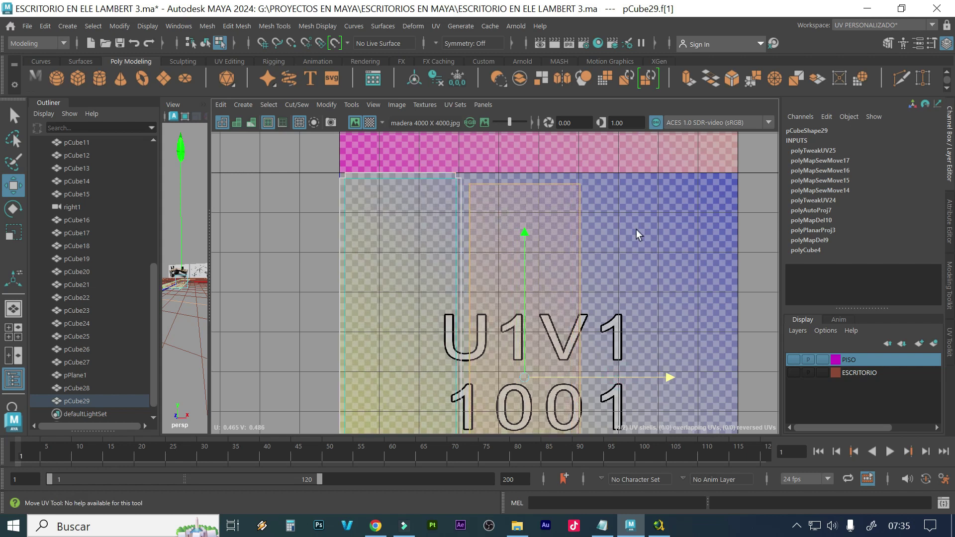
Shrink the left UV piece slightly with the Scale tool
{"action": "left_click_drag", "start_coordinate": [313, 171], "coordinate": [313, 172]}
{"action": "key", "text": "r"}
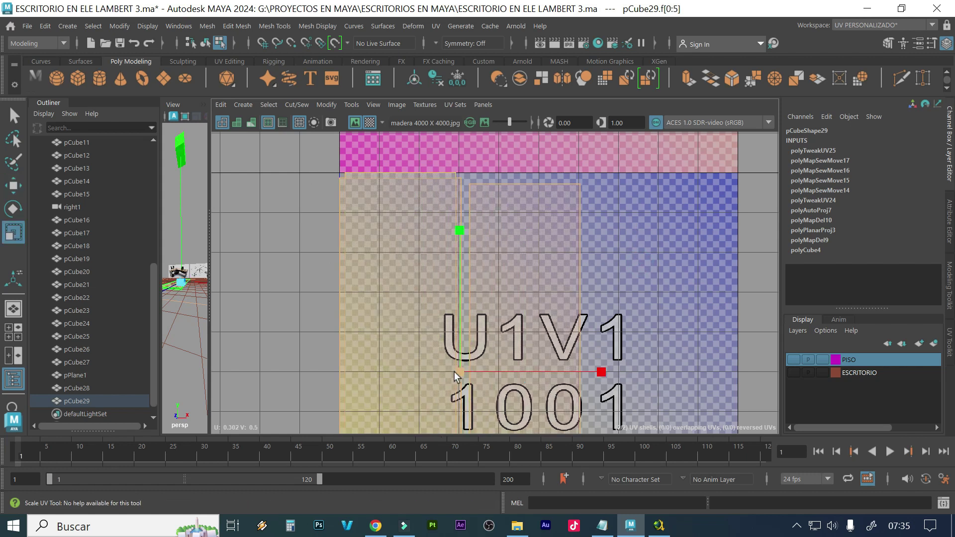
{"action": "left_click_drag", "start_coordinate": [463, 372], "coordinate": [461, 372]}
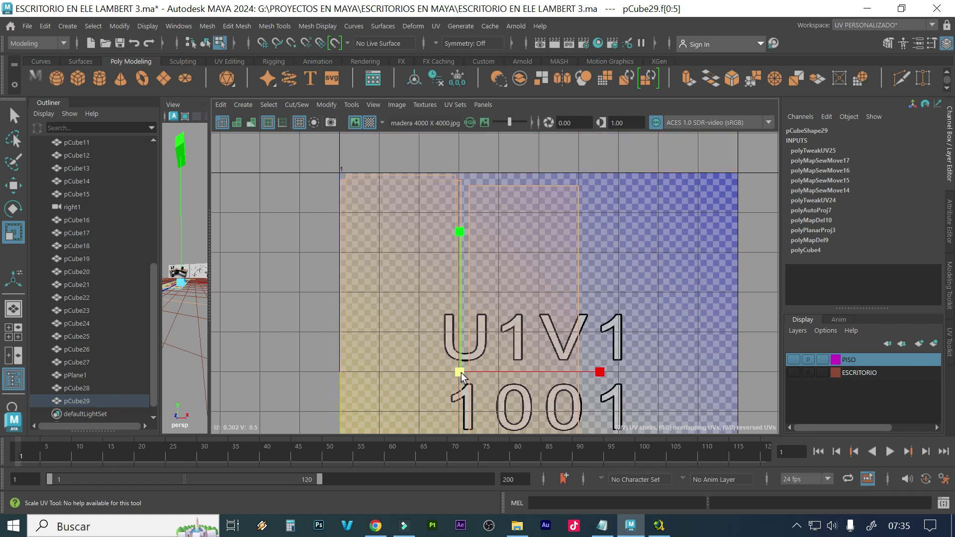
{"action": "left_click_drag", "start_coordinate": [461, 372], "coordinate": [459, 373]}
{"action": "middle_click_drag", "start_coordinate": [523, 306], "coordinate": [533, 276], "text": "alt"}
{"action": "key", "text": "w"}
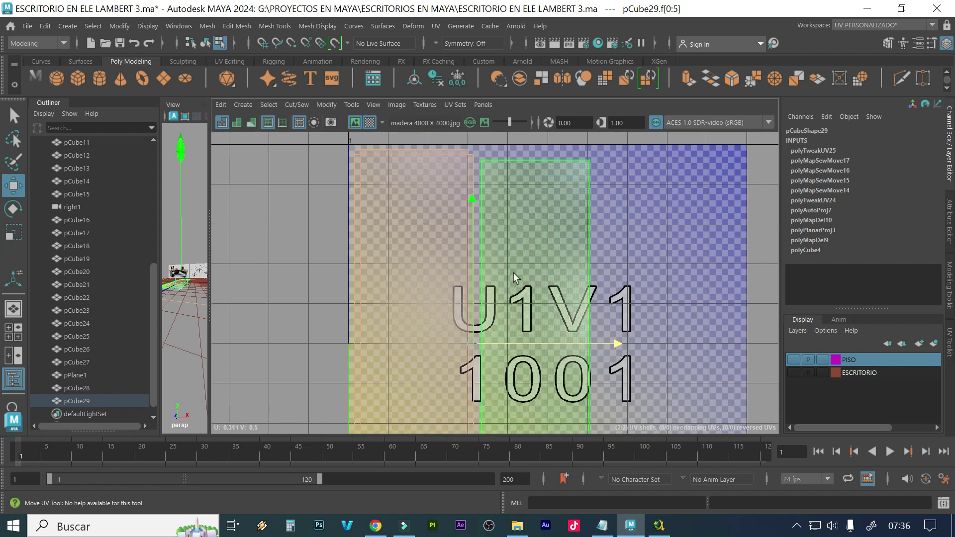
Widen the persp viewport beside the UV Editor to show the plank again
{"action": "scroll", "coordinate": [513, 272], "scroll_direction": "down", "scroll_amount": 1}
{"action": "scroll", "coordinate": [465, 307], "scroll_direction": "down", "scroll_amount": 5}
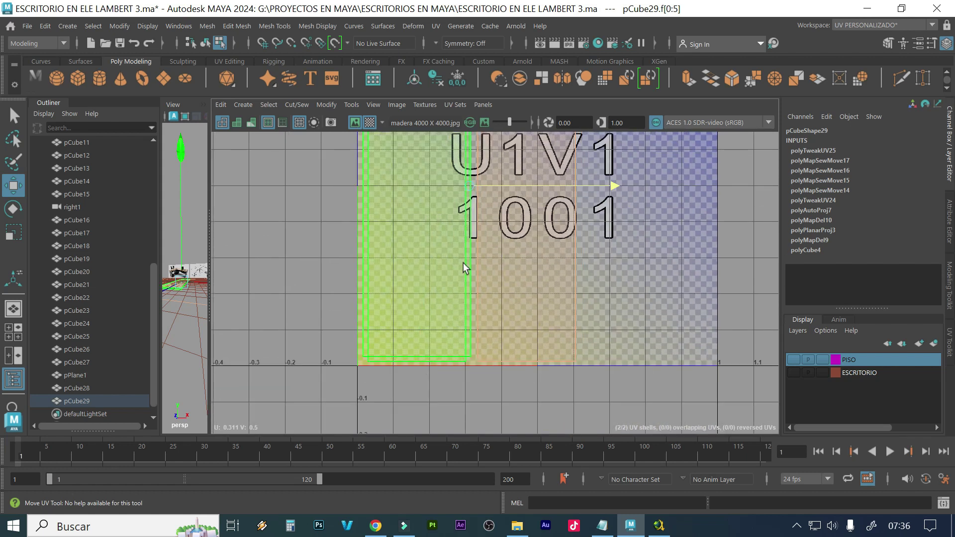
{"action": "scroll", "coordinate": [463, 267], "scroll_direction": "up", "scroll_amount": 4}
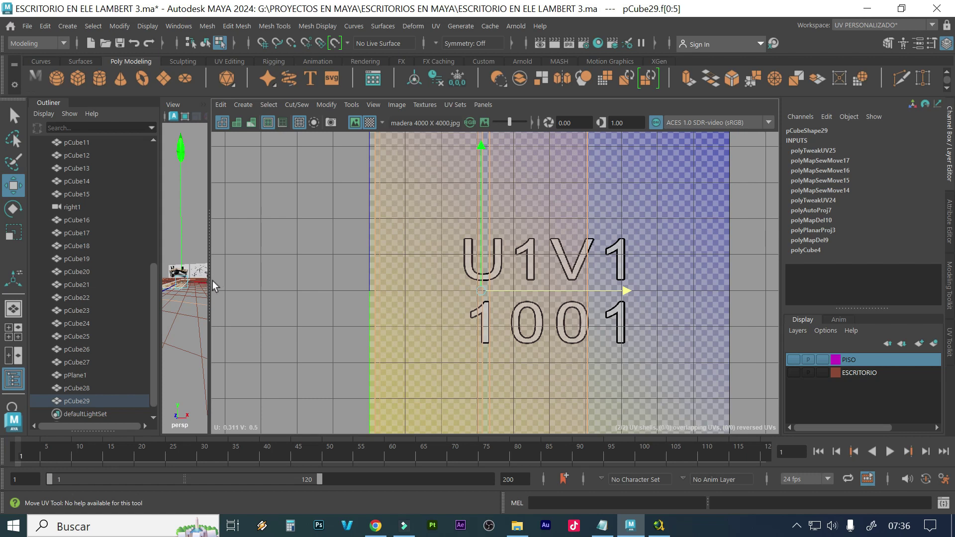
{"action": "left_click_drag", "start_coordinate": [209, 284], "coordinate": [577, 284]}
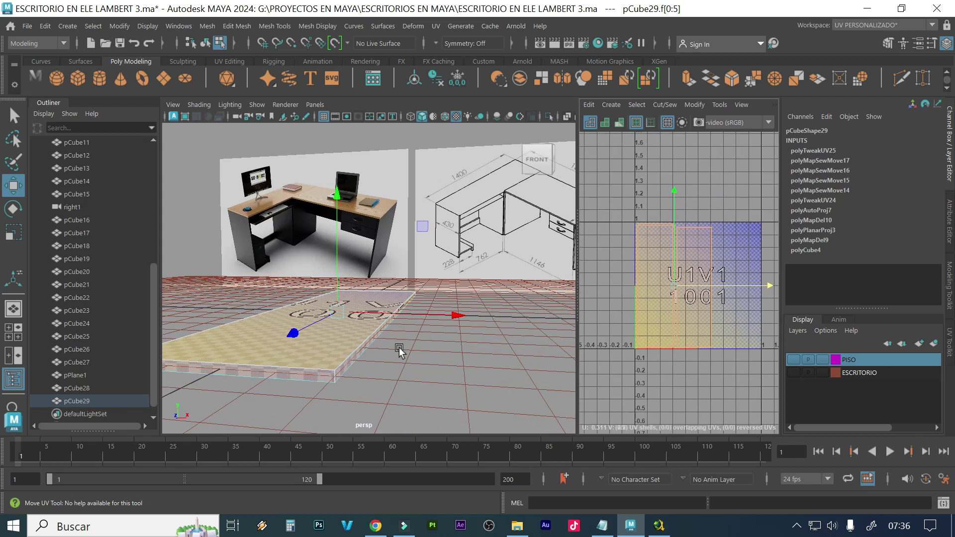
Select the plank and orbit to inspect its checker mapping from above, the side and underneath
{"action": "left_click_drag", "start_coordinate": [398, 352], "coordinate": [366, 386], "text": "alt"}
{"action": "right_click_drag", "start_coordinate": [365, 377], "coordinate": [393, 351], "text": "alt"}
{"action": "left_click", "coordinate": [404, 246]}
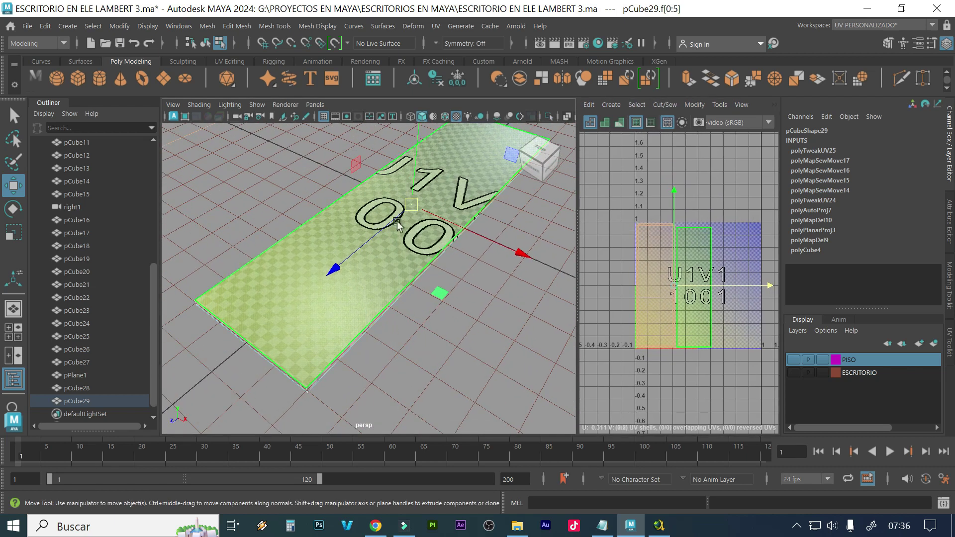
{"action": "left_click_drag", "start_coordinate": [284, 371], "coordinate": [347, 341], "text": "alt"}
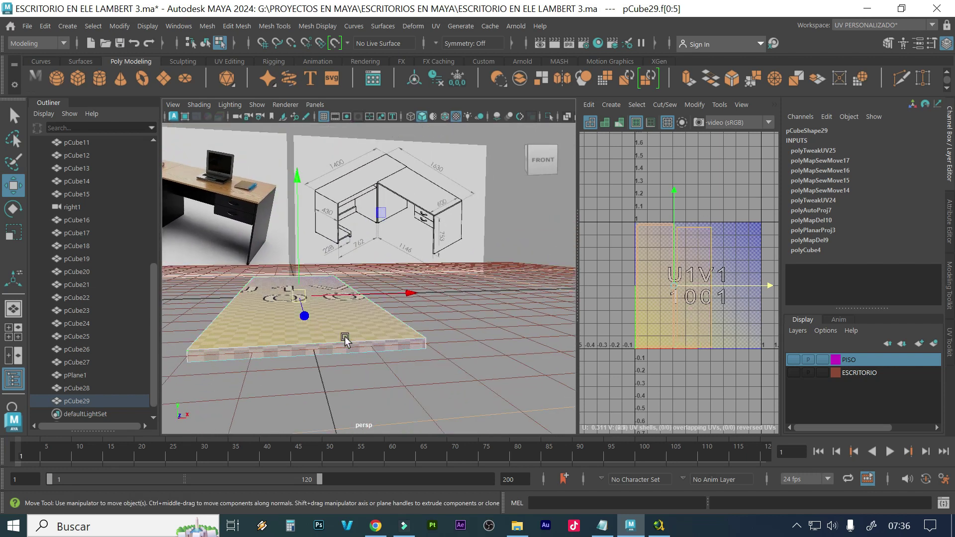
{"action": "left_click_drag", "start_coordinate": [305, 378], "coordinate": [336, 371], "text": "alt"}
{"action": "left_click_drag", "start_coordinate": [224, 358], "coordinate": [298, 357], "text": "alt"}
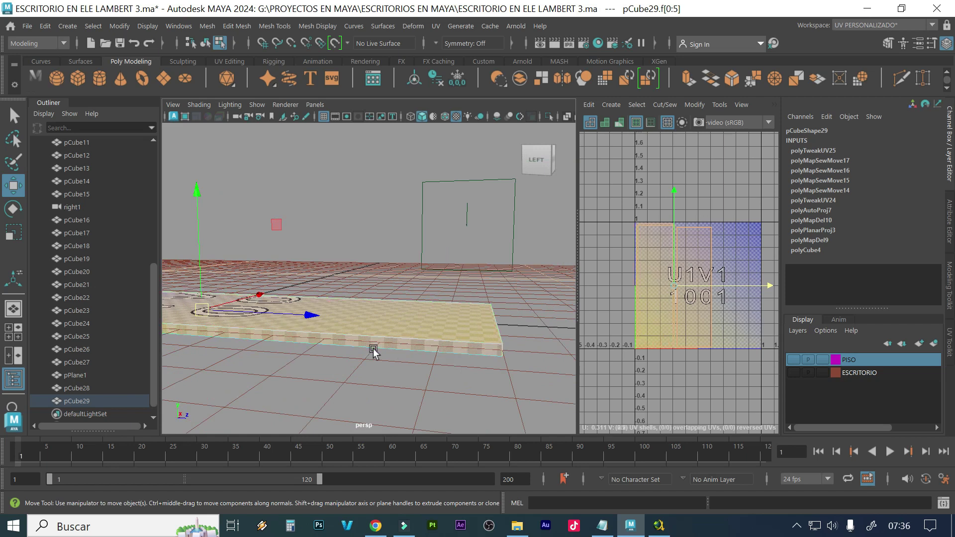
{"action": "left_click_drag", "start_coordinate": [347, 368], "coordinate": [344, 318], "text": "alt"}
Widen the UV Editor panel so the plank's U1V1 1001 layout fills most of the screen
{"action": "left_click_drag", "start_coordinate": [358, 286], "coordinate": [263, 332], "text": "alt"}
{"action": "left_click_drag", "start_coordinate": [269, 333], "coordinate": [336, 312], "text": "alt"}
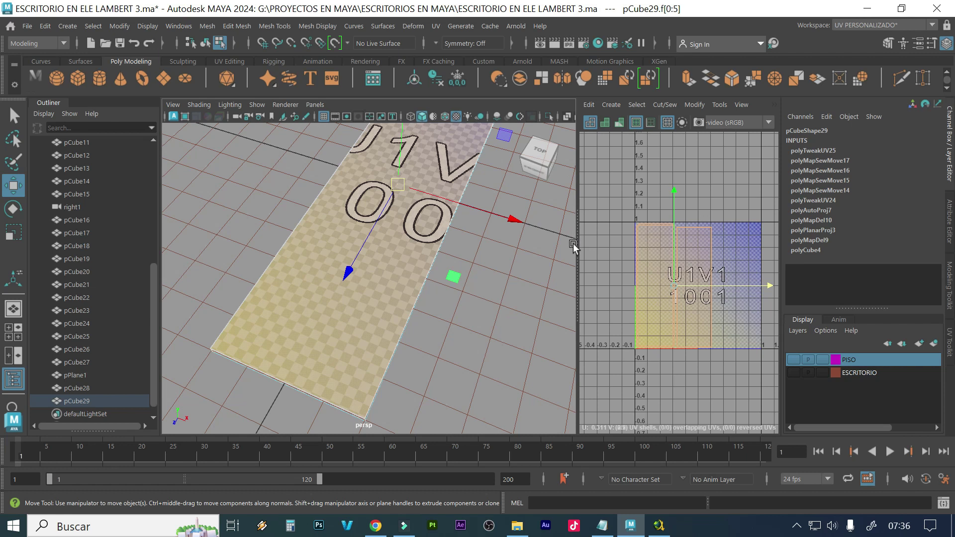
{"action": "left_click_drag", "start_coordinate": [578, 251], "coordinate": [259, 276]}
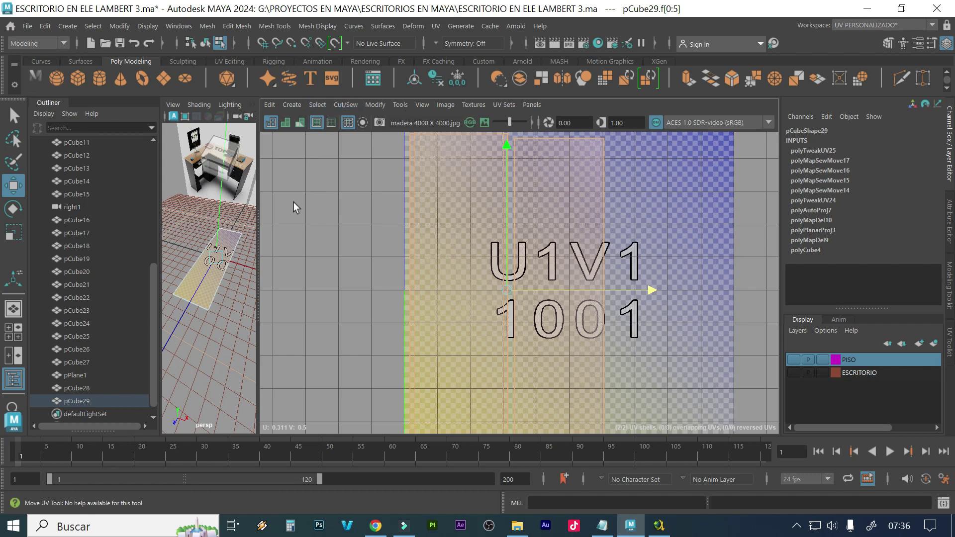
{"action": "left_click_drag", "start_coordinate": [257, 254], "coordinate": [234, 261]}
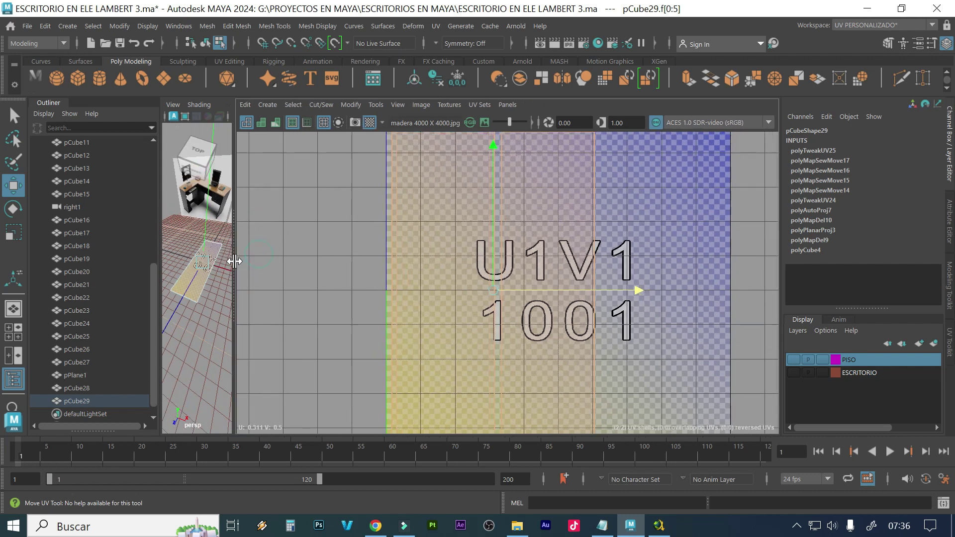
Turn off the Checker Map so the plank shows its wood grain, and enlarge the 3D view
{"action": "left_click", "coordinate": [370, 122]}
{"action": "scroll", "coordinate": [382, 222], "scroll_direction": "down", "scroll_amount": 1}
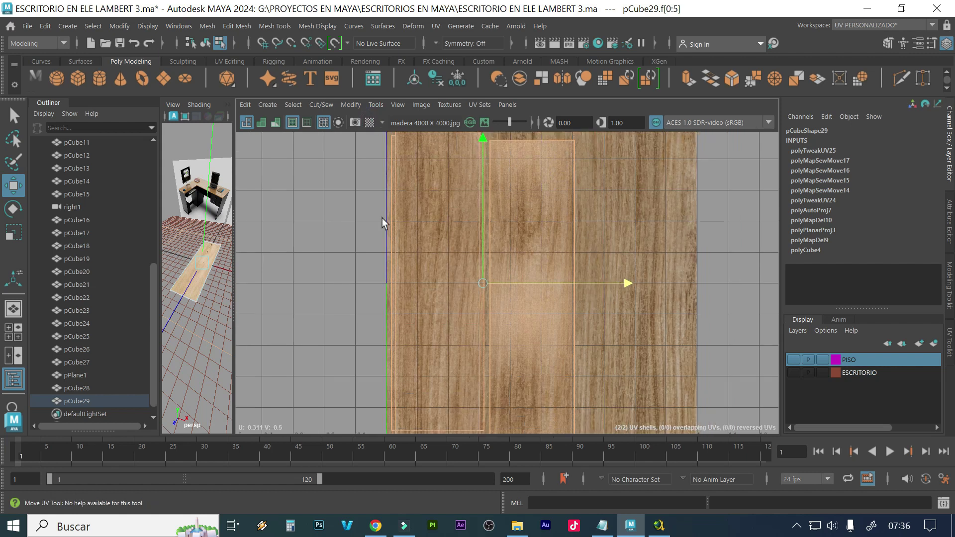
{"action": "scroll", "coordinate": [382, 221], "scroll_direction": "down", "scroll_amount": 2}
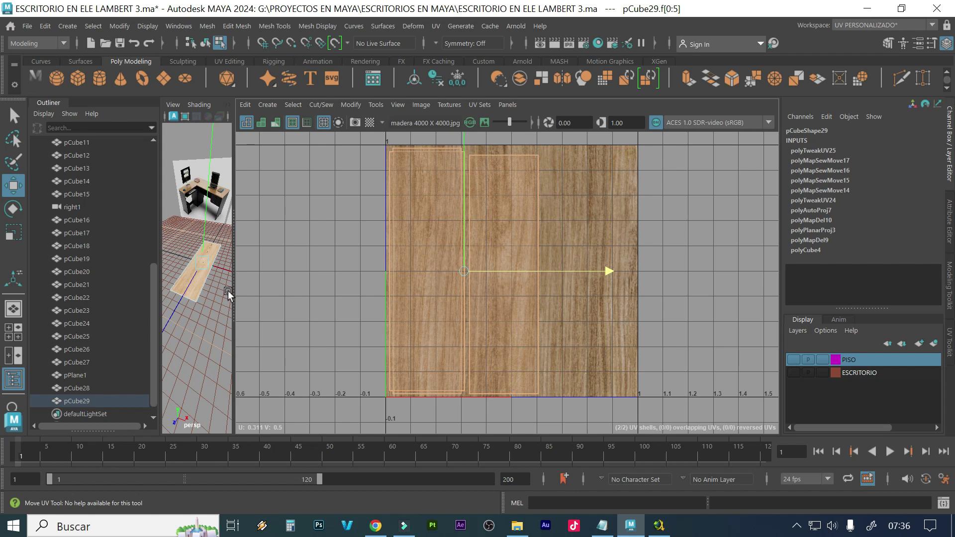
{"action": "left_click_drag", "start_coordinate": [234, 290], "coordinate": [603, 240]}
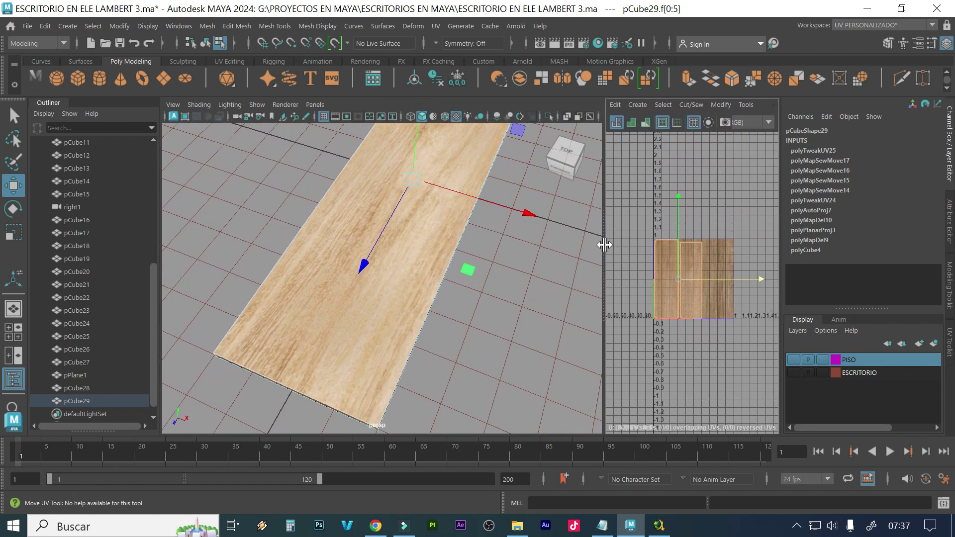
{"action": "left_click_drag", "start_coordinate": [460, 280], "coordinate": [476, 319], "text": "alt"}
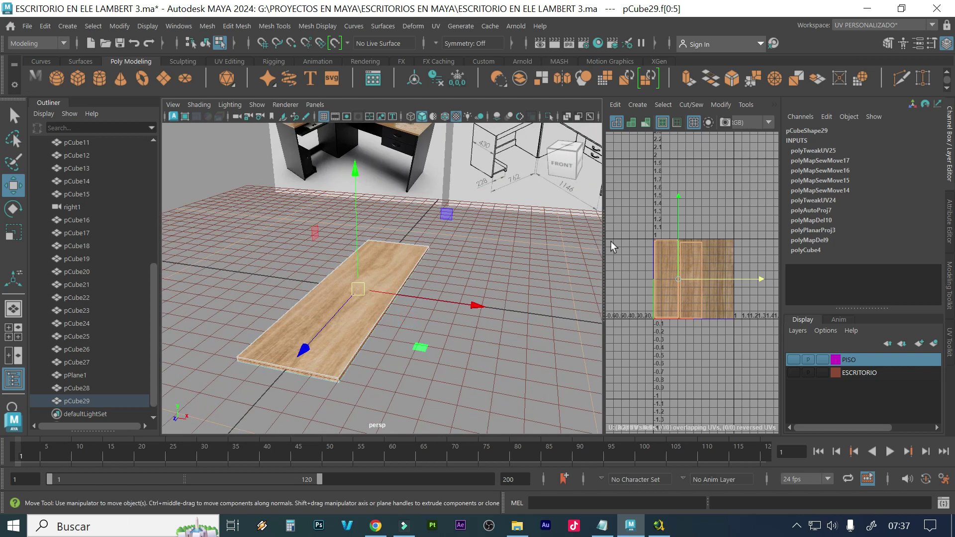
Narrow the UV Editor and pan the perspective view toward the desk reference
{"action": "left_click_drag", "start_coordinate": [605, 248], "coordinate": [508, 279]}
{"action": "middle_click_drag", "start_coordinate": [490, 257], "coordinate": [474, 309], "text": "alt"}
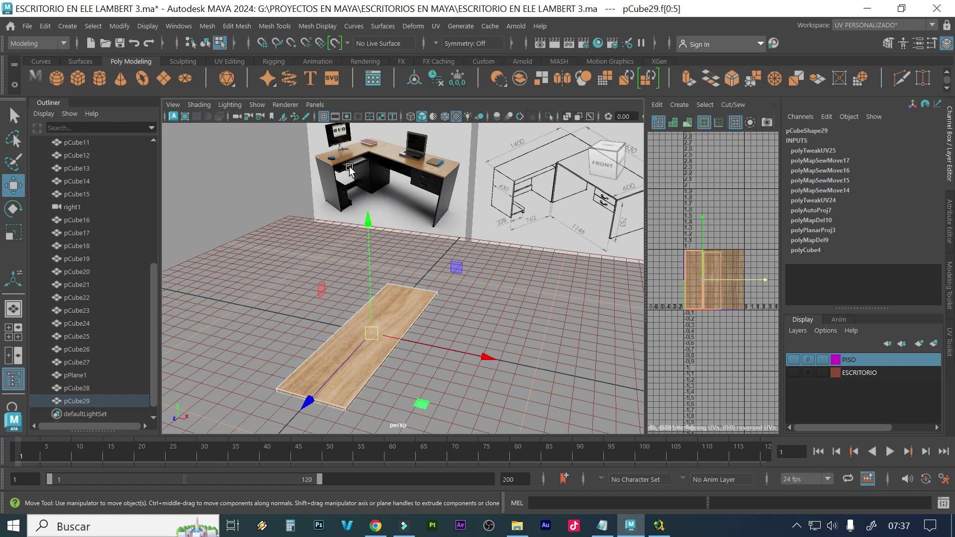
{"action": "middle_click_drag", "start_coordinate": [376, 175], "coordinate": [378, 192], "text": "alt"}
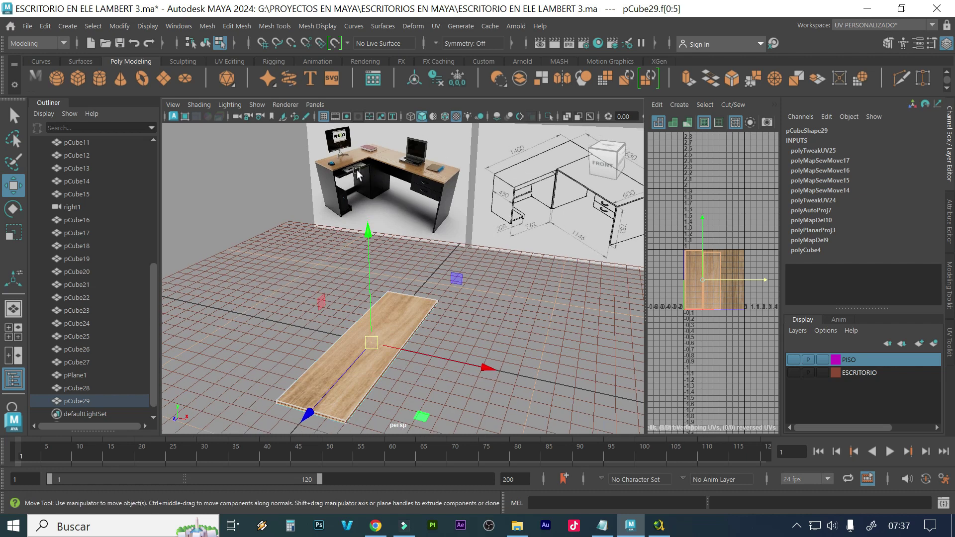
{"action": "scroll", "coordinate": [357, 174], "scroll_direction": "up", "scroll_amount": 2}
{"action": "scroll", "coordinate": [353, 177], "scroll_direction": "up", "scroll_amount": 5}
{"action": "middle_click_drag", "start_coordinate": [350, 179], "coordinate": [358, 243], "text": "alt"}
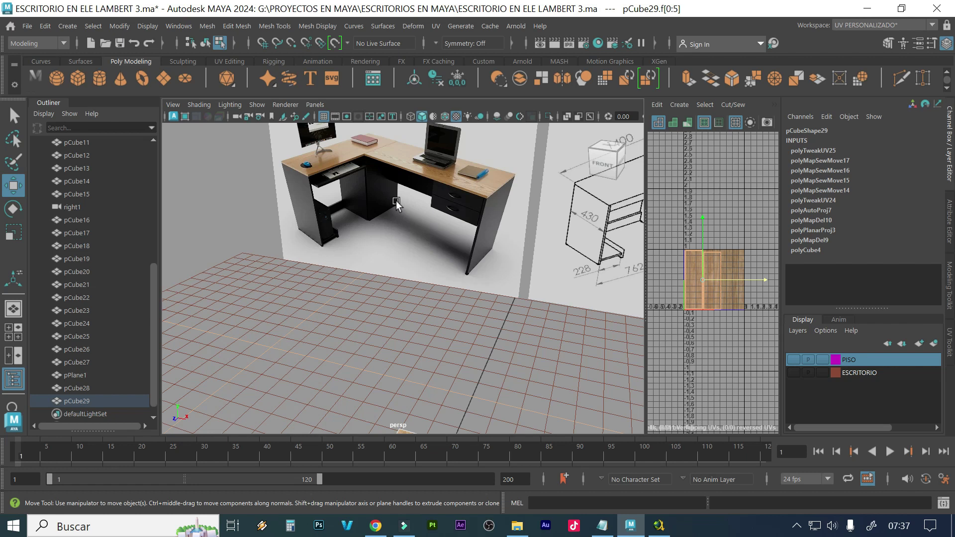
Zoom in on the wood-textured plank and select a single face of it
{"action": "scroll", "coordinate": [399, 205], "scroll_direction": "down", "scroll_amount": 3}
{"action": "scroll", "coordinate": [415, 247], "scroll_direction": "up", "scroll_amount": 1}
{"action": "scroll", "coordinate": [415, 247], "scroll_direction": "up", "scroll_amount": 2}
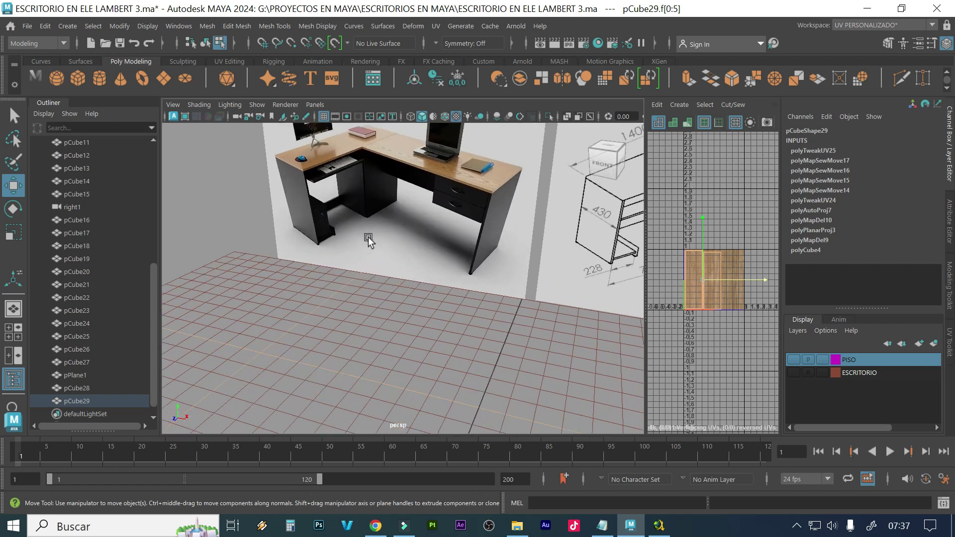
{"action": "scroll", "coordinate": [401, 230], "scroll_direction": "down", "scroll_amount": 4}
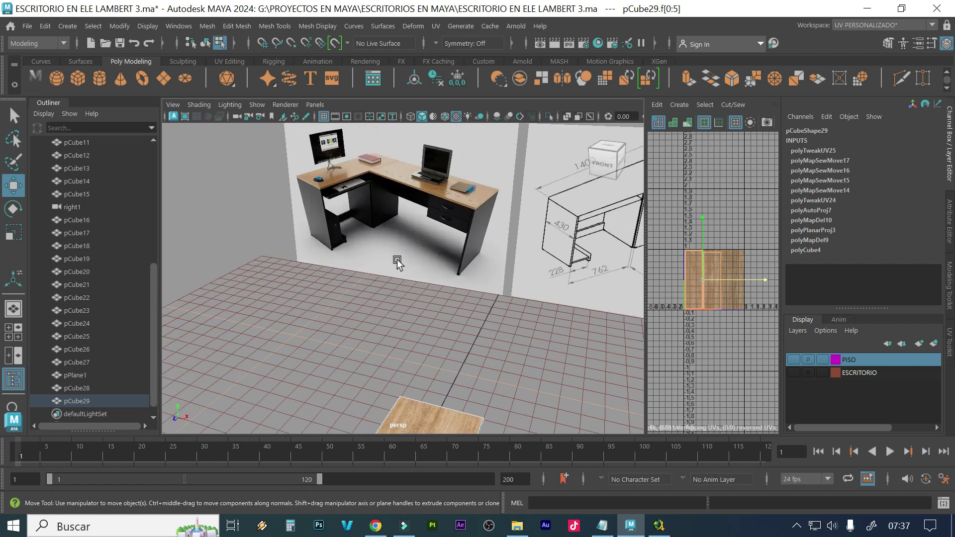
{"action": "scroll", "coordinate": [458, 298], "scroll_direction": "up", "scroll_amount": 2}
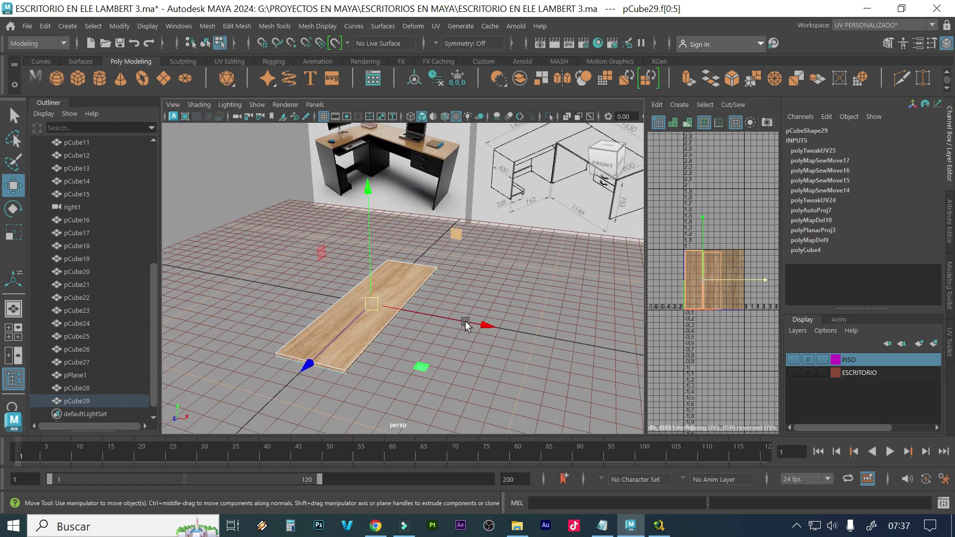
{"action": "scroll", "coordinate": [447, 308], "scroll_direction": "up", "scroll_amount": 1}
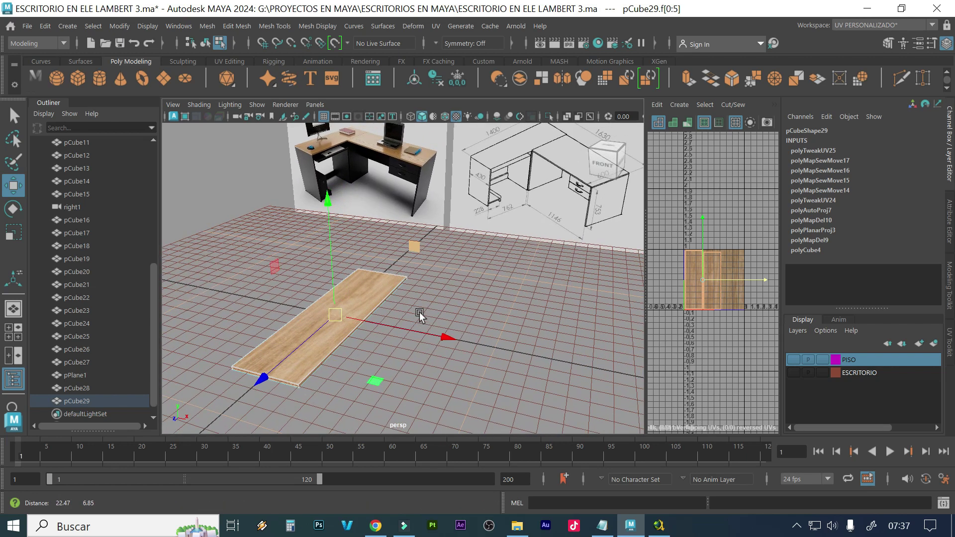
{"action": "left_click", "coordinate": [386, 294]}
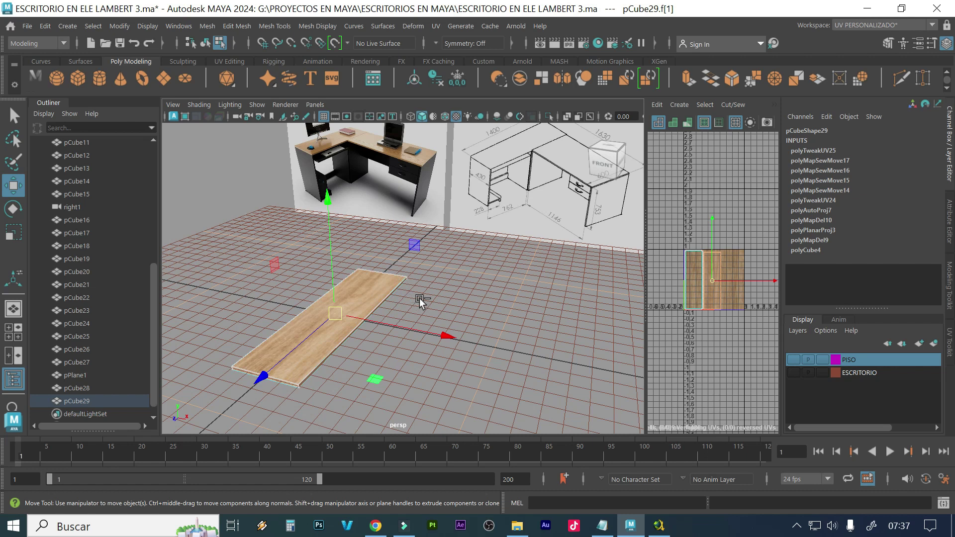
Duplicate the plank as pCube30 and slide the copy beside the original
{"action": "key", "text": "ctrl+d"}
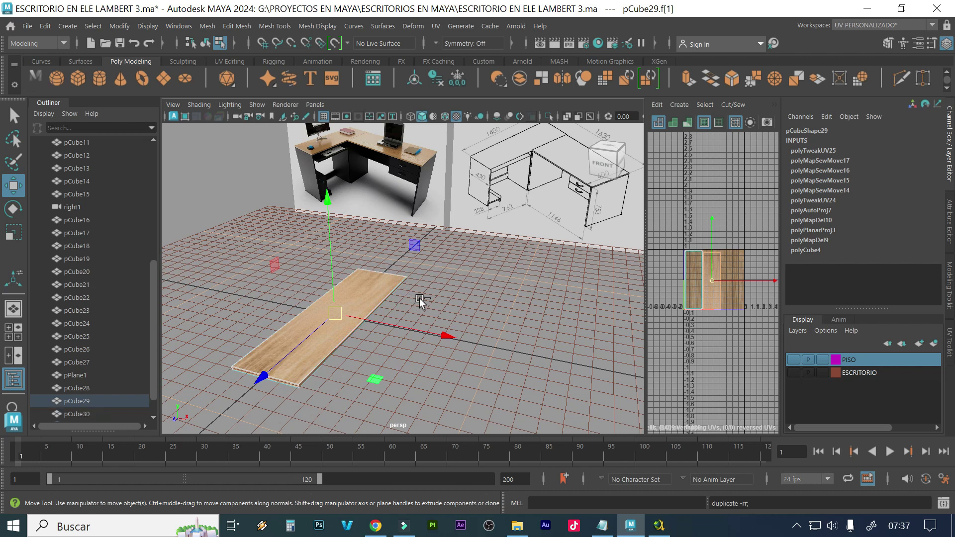
{"action": "left_click", "coordinate": [429, 337]}
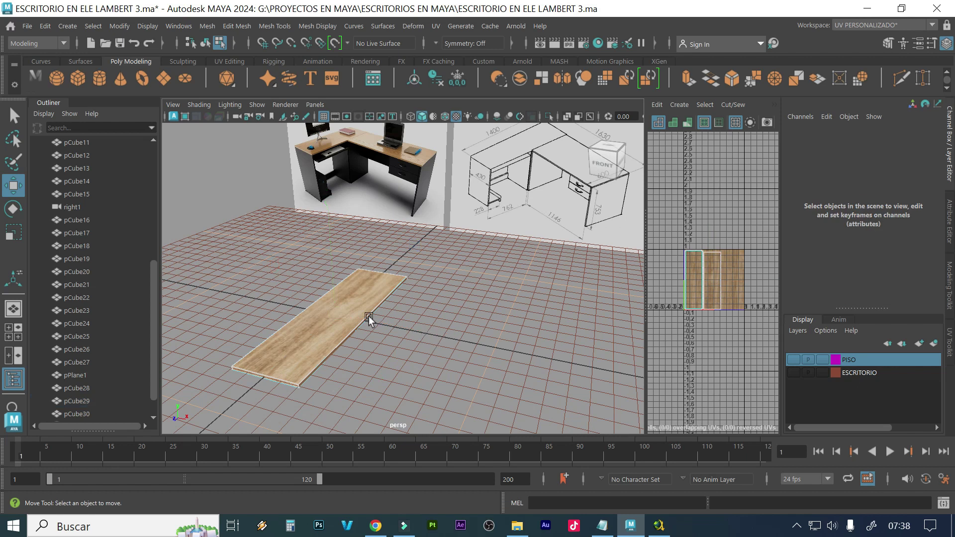
{"action": "scroll", "coordinate": [106, 356], "scroll_direction": "down", "scroll_amount": 1}
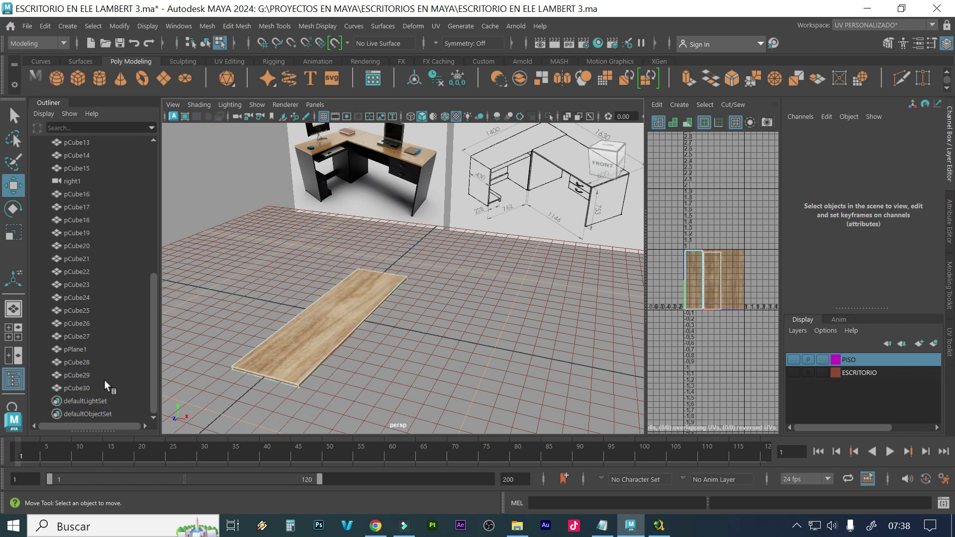
{"action": "left_click", "coordinate": [85, 386]}
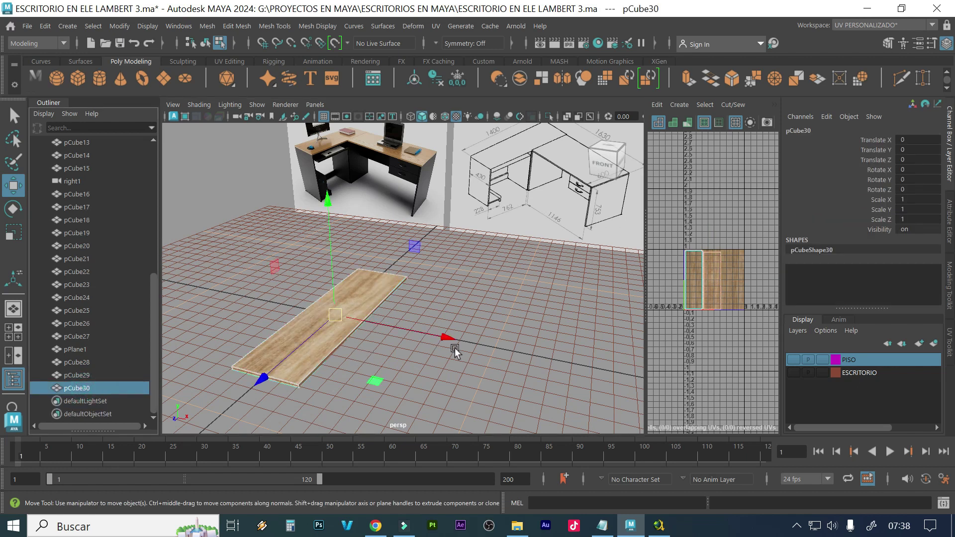
{"action": "left_click_drag", "start_coordinate": [447, 340], "coordinate": [580, 362]}
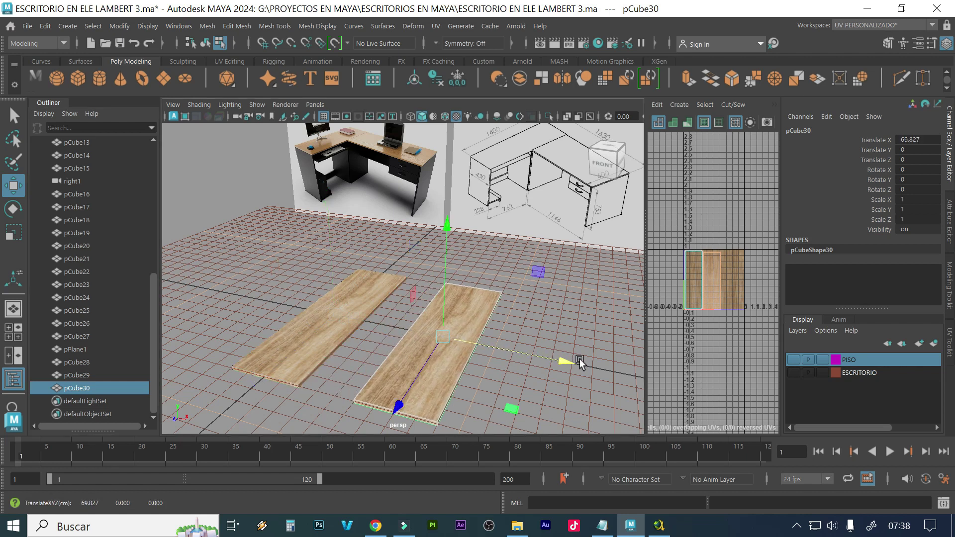
Rotate pCube30 90° around the Y axis
{"action": "key", "text": "e"}
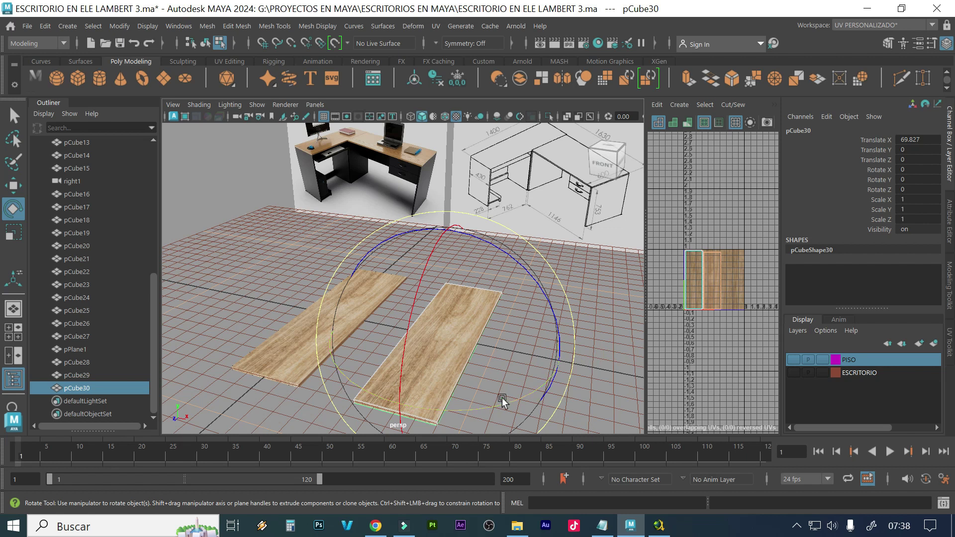
{"action": "left_click_drag", "start_coordinate": [502, 398], "coordinate": [848, 240]}
{"action": "double_click", "coordinate": [914, 180]}
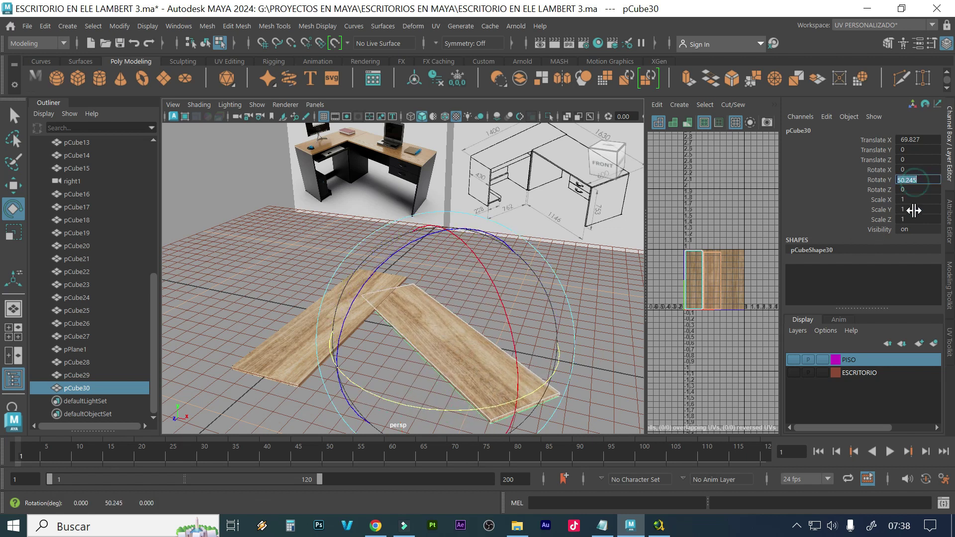
{"action": "type", "text": "90"}
{"action": "key", "text": "Return"}
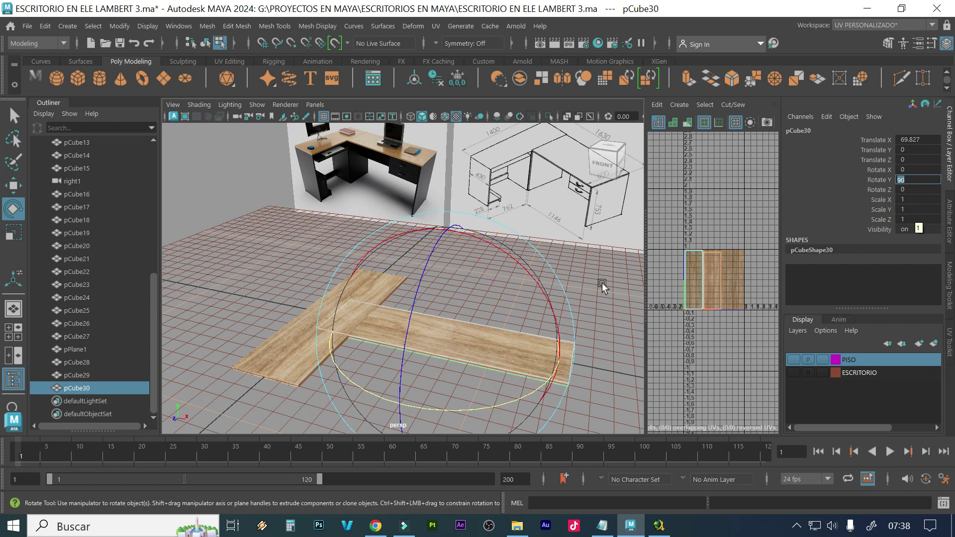
Move pCube30 along X to Translate X 98.251
{"action": "type", "text": "w"}
{"action": "key", "text": "Return"}
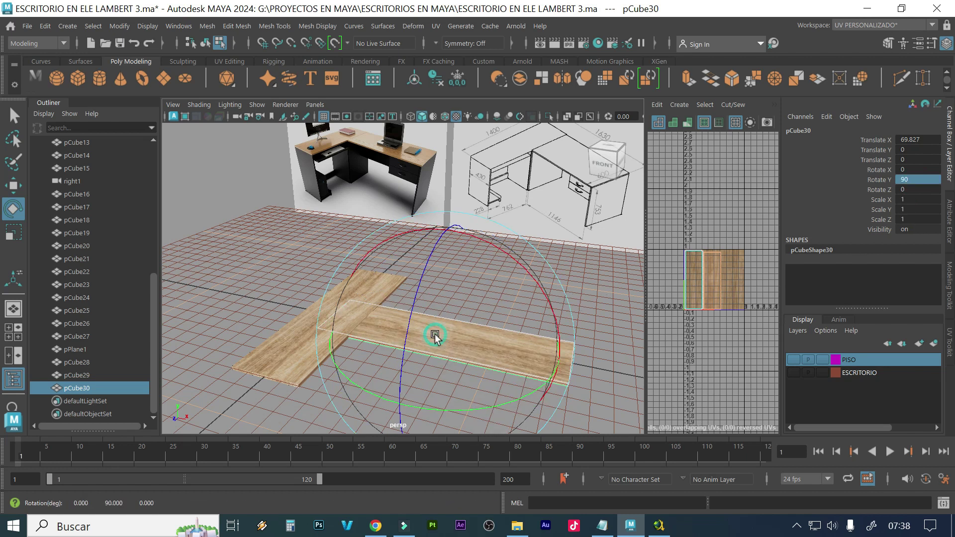
{"action": "key", "text": "w"}
{"action": "left_click_drag", "start_coordinate": [528, 351], "coordinate": [584, 365]}
{"action": "left_click_drag", "start_coordinate": [387, 305], "coordinate": [413, 334], "text": "alt"}
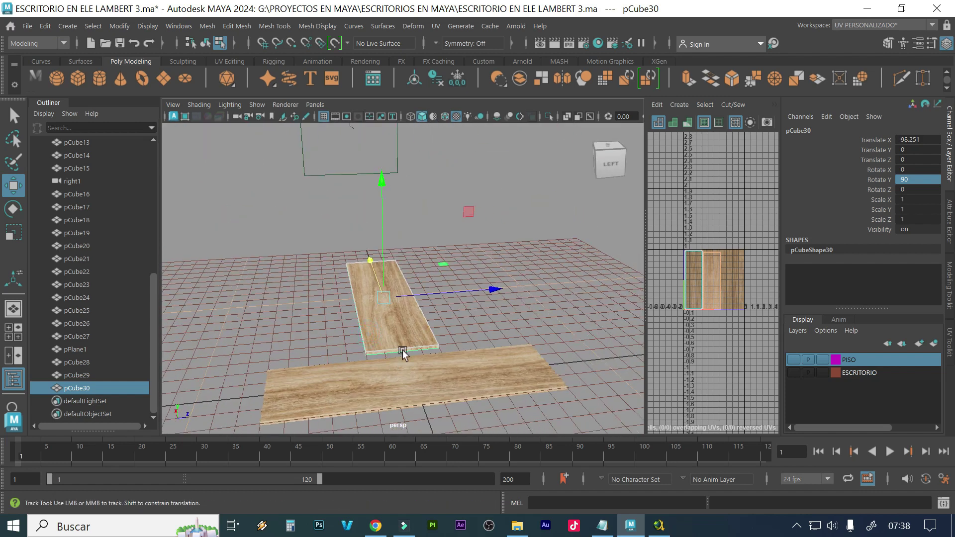
Point-snap pCube30's pivot to the plank's front-left corner
{"action": "scroll", "coordinate": [405, 343], "scroll_direction": "up", "scroll_amount": 3}
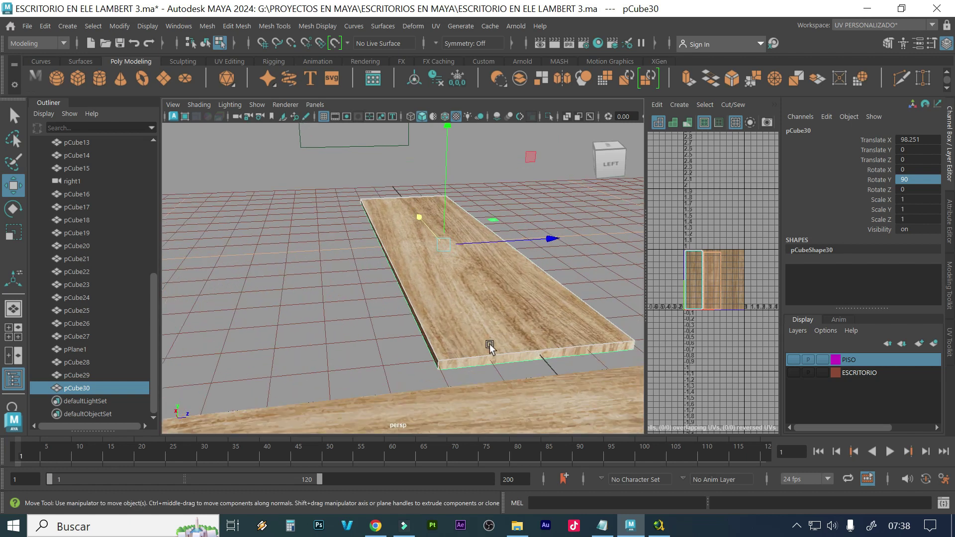
{"action": "key", "text": "d"}
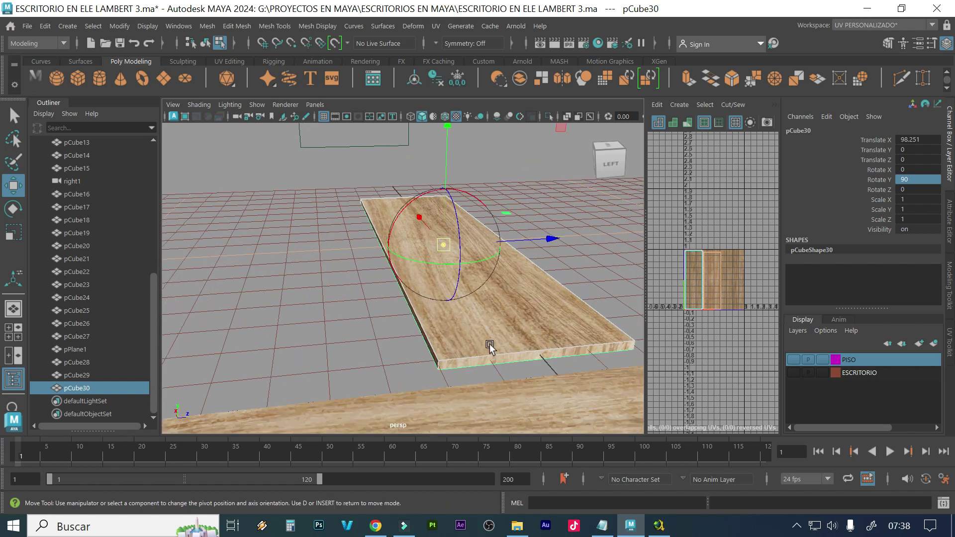
{"action": "key", "text": "d"}
{"action": "key", "text": "d"}
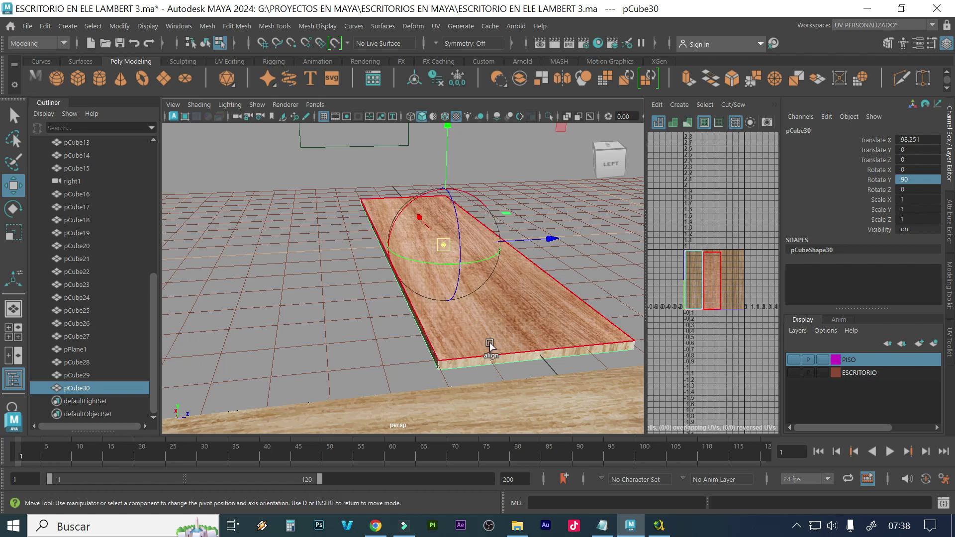
{"action": "left_click", "coordinate": [471, 307]}
{"action": "key", "text": "v"}
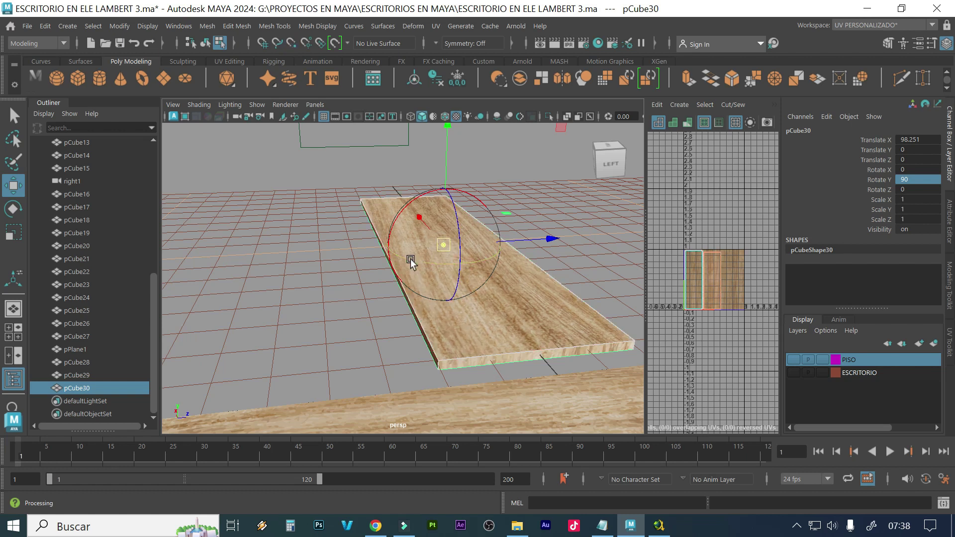
{"action": "key", "text": "v"}
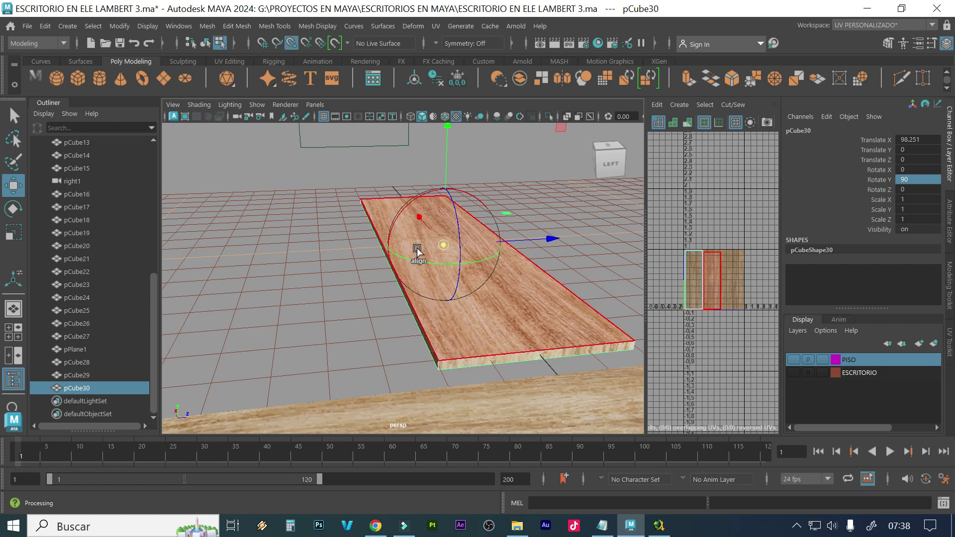
{"action": "left_click_drag", "start_coordinate": [443, 244], "coordinate": [435, 364]}
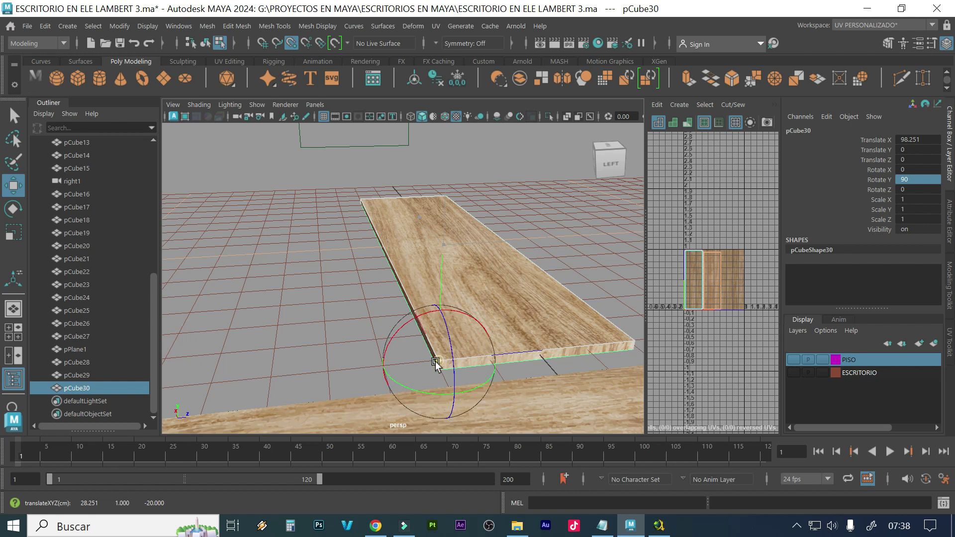
{"action": "key", "text": "d"}
Point-snap pCube30 to Translate X 90, Z -50 so it meets the first plank in an L
{"action": "left_click", "coordinate": [295, 46]}
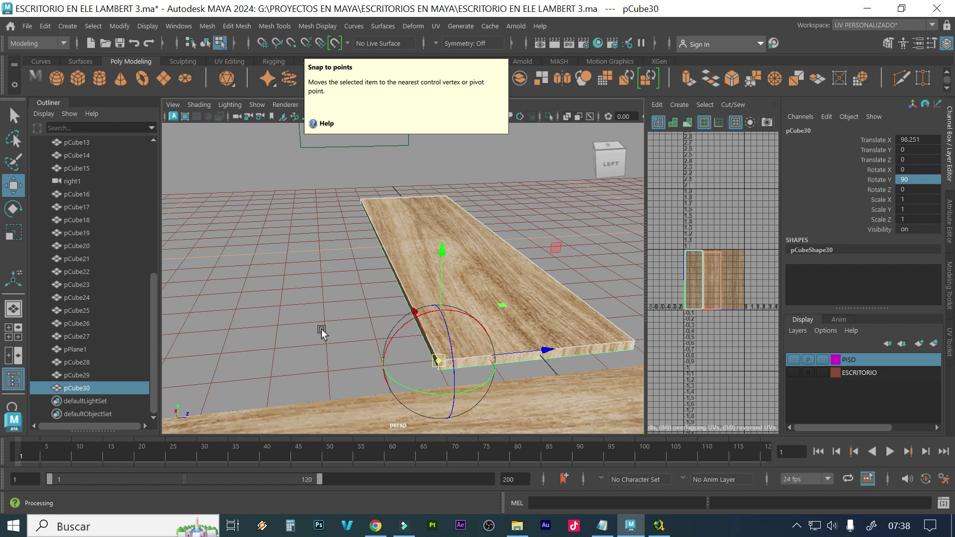
{"action": "key", "text": "v"}
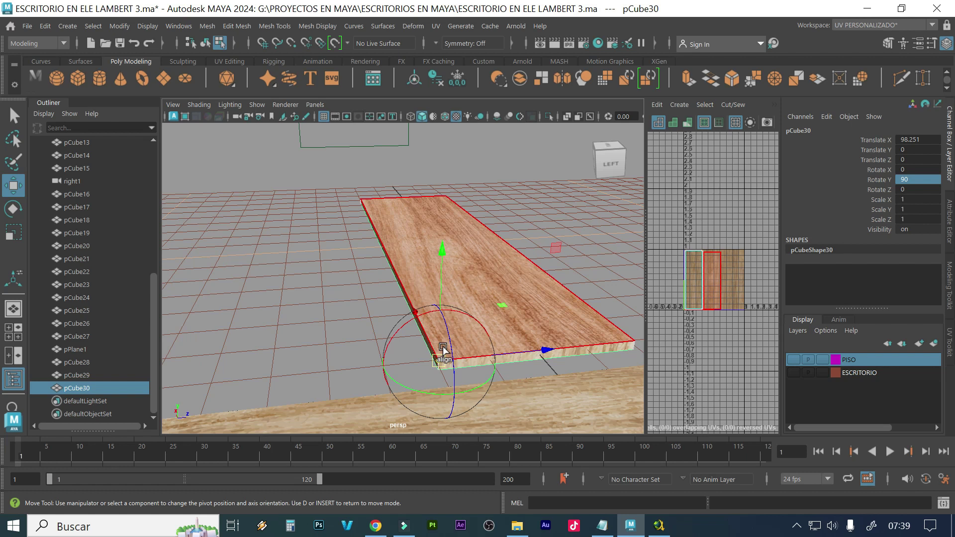
{"action": "key", "text": "d"}
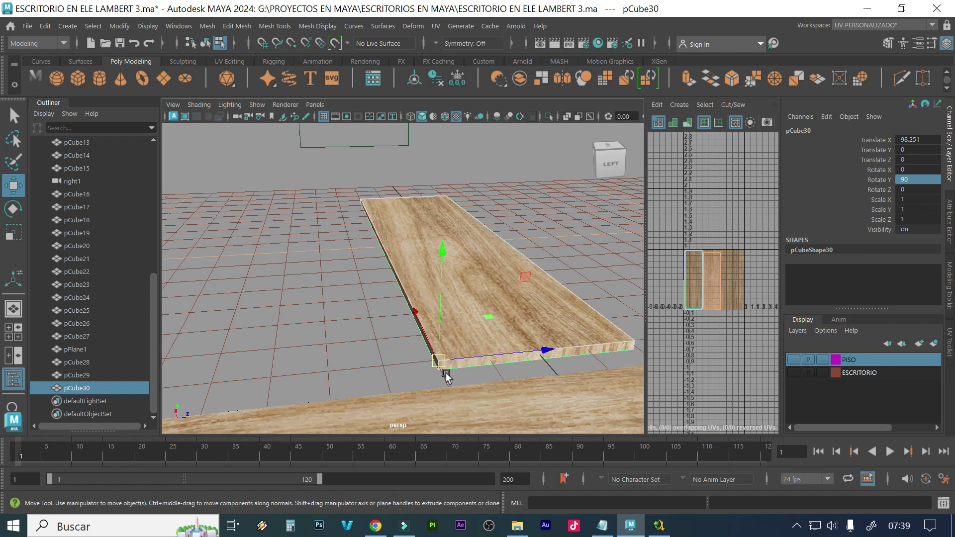
{"action": "right_click_drag", "start_coordinate": [464, 375], "coordinate": [358, 366], "text": "alt"}
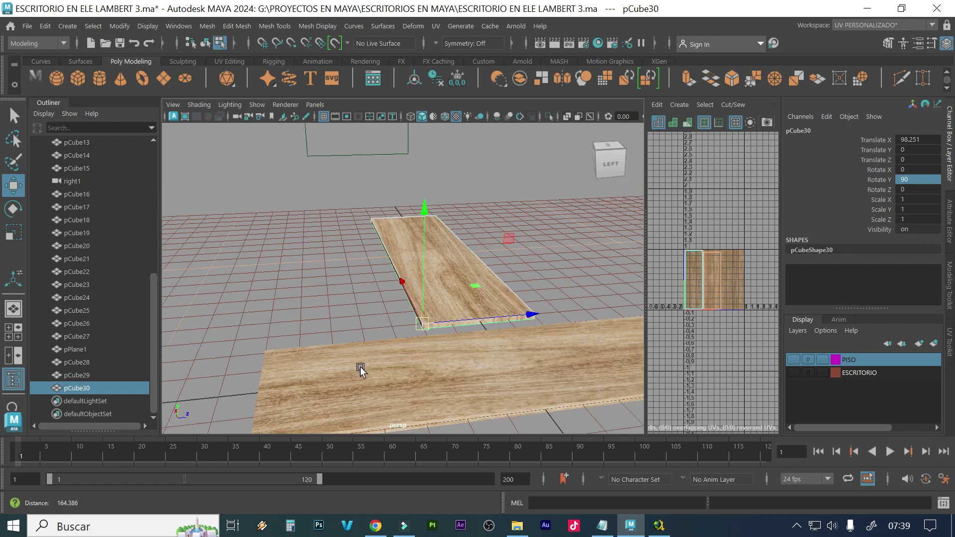
{"action": "key", "text": "v"}
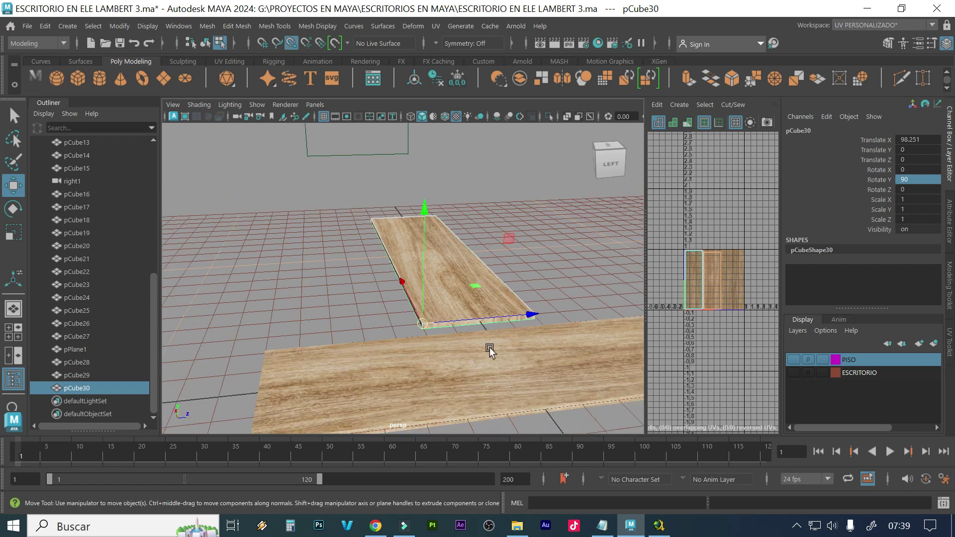
{"action": "left_click_drag", "start_coordinate": [542, 321], "coordinate": [478, 336]}
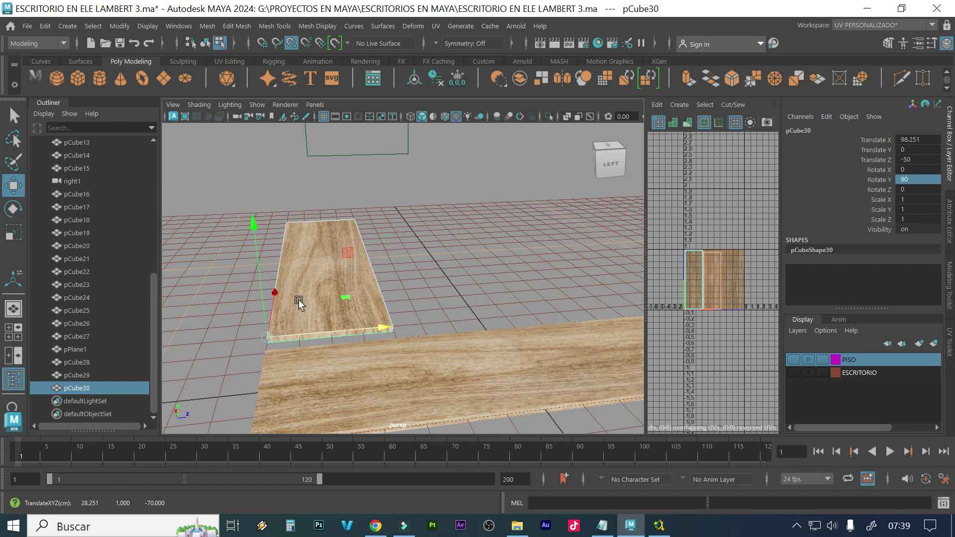
{"action": "left_click_drag", "start_coordinate": [271, 293], "coordinate": [277, 311]}
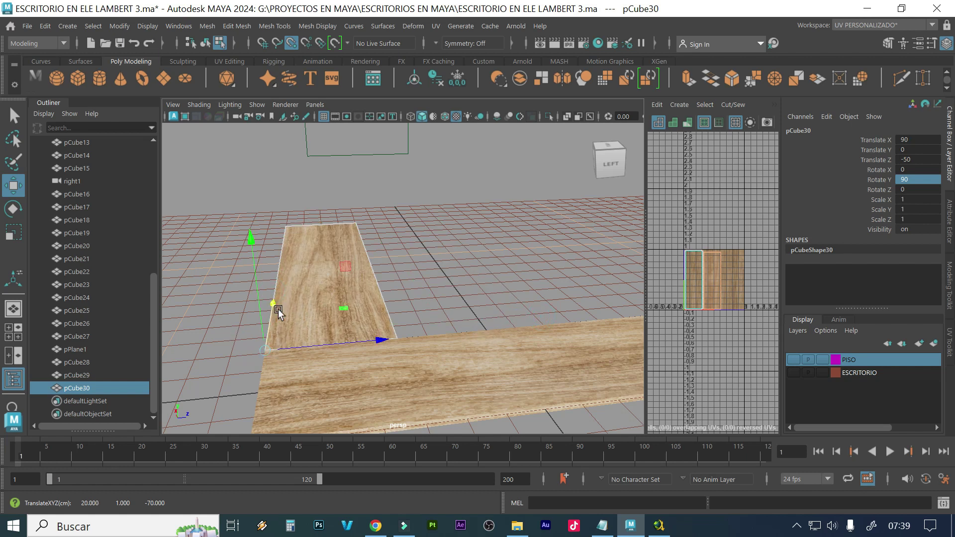
{"action": "mouse_move", "coordinate": [439, 395]}
{"action": "left_mouse_down", "text": "alt"}
{"action": "mouse_move", "coordinate": [366, 402]}
{"action": "mouse_move", "coordinate": [271, 391]}
{"action": "mouse_move", "coordinate": [300, 390]}
{"action": "mouse_move", "coordinate": [320, 362]}
{"action": "mouse_move", "coordinate": [473, 352]}
{"action": "mouse_move", "coordinate": [336, 393]}
{"action": "mouse_move", "coordinate": [421, 378]}
{"action": "left_mouse_up", "text": "alt"}
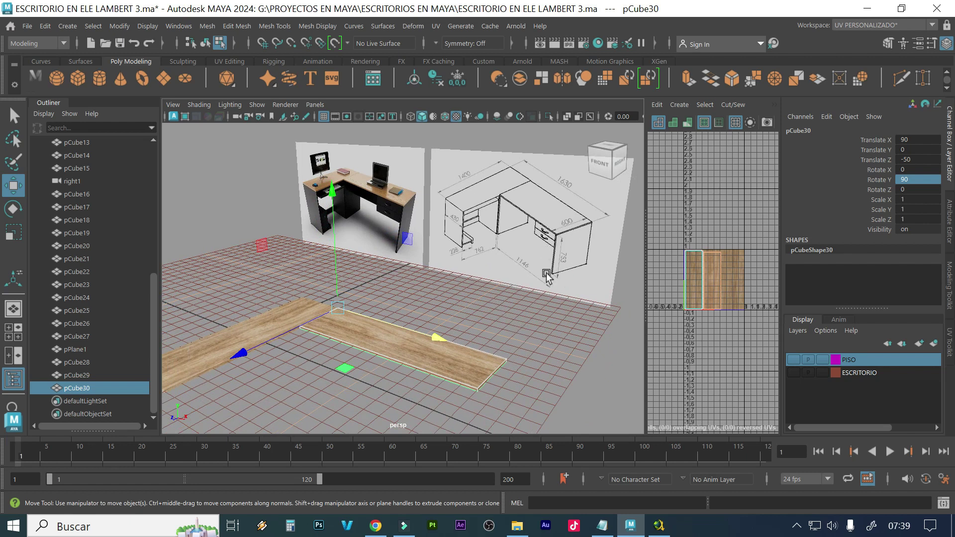
{"action": "mouse_move", "coordinate": [513, 311]}
{"action": "left_mouse_down", "text": "alt"}
{"action": "mouse_move", "coordinate": [463, 321]}
{"action": "mouse_move", "coordinate": [478, 314]}
{"action": "left_mouse_up", "text": "alt"}
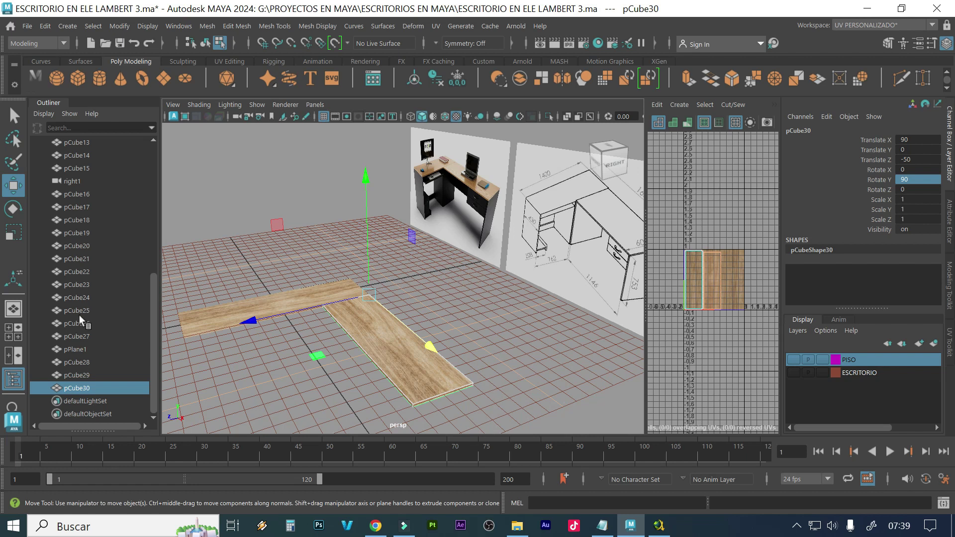
Switch a panel to the right1 camera, maximize it and frame the selected plank
{"action": "left_click", "coordinate": [18, 338]}
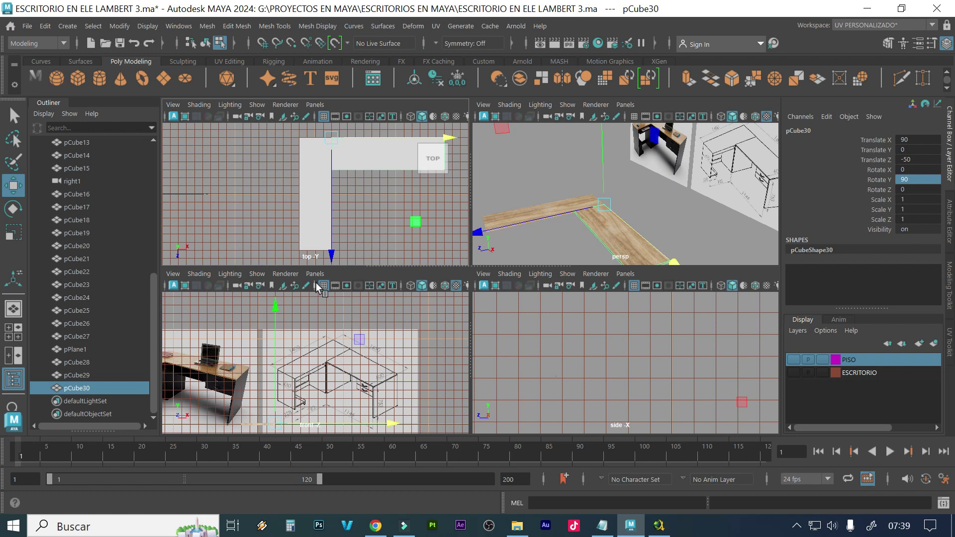
{"action": "left_click", "coordinate": [618, 274]}
{"action": "mouse_move", "coordinate": [634, 288]}
{"action": "mouse_move", "coordinate": [643, 312]}
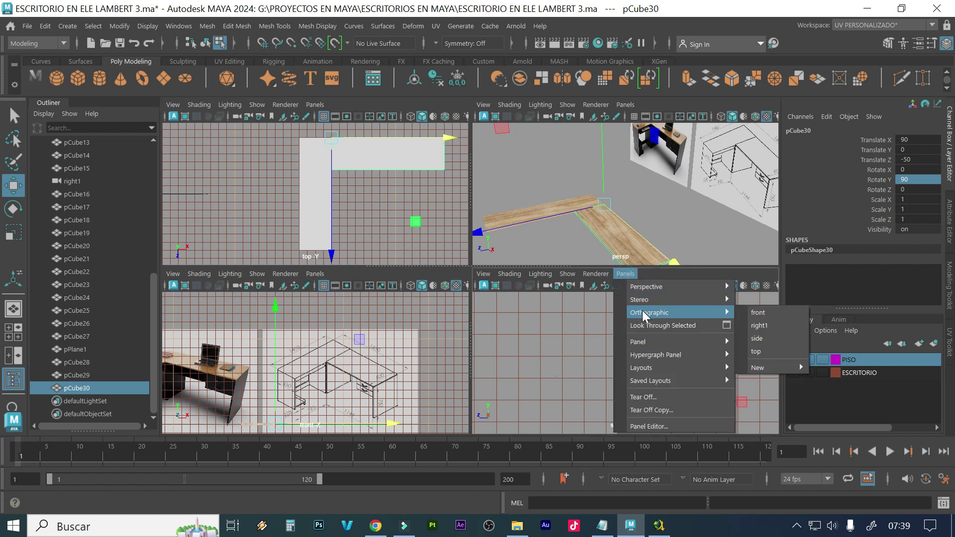
{"action": "left_click", "coordinate": [759, 326]}
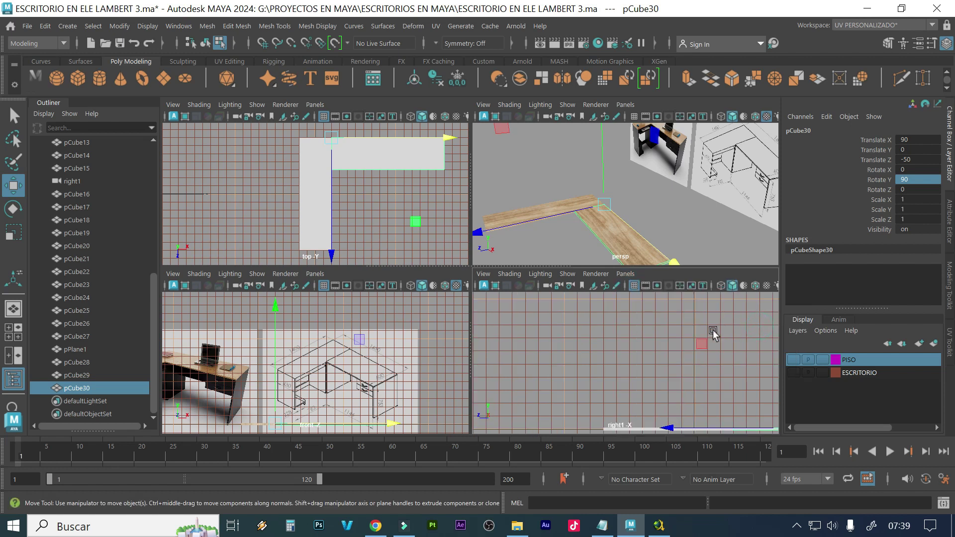
{"action": "key", "text": "space"}
{"action": "key", "text": "f"}
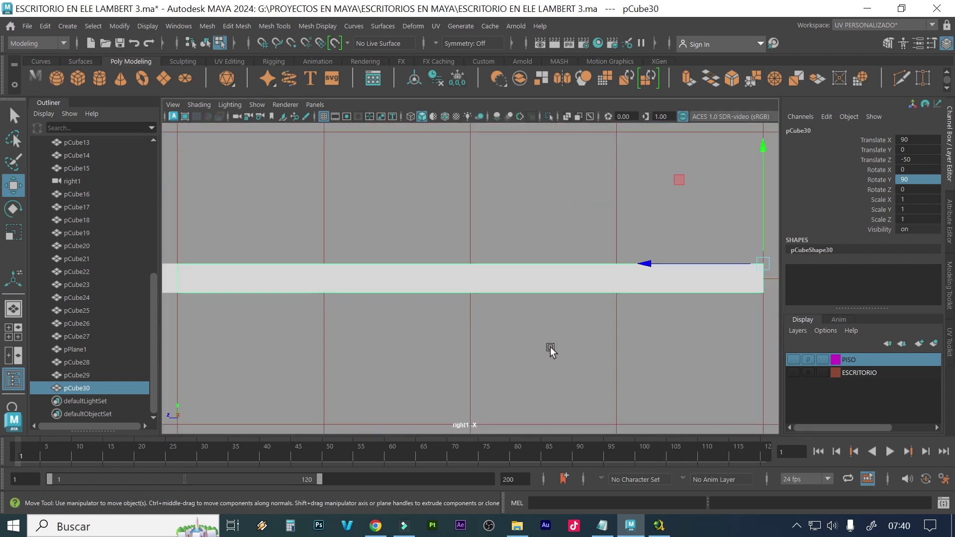
Lift pCube30 above the first plank in the side view
{"action": "scroll", "coordinate": [550, 347], "scroll_direction": "down", "scroll_amount": 5}
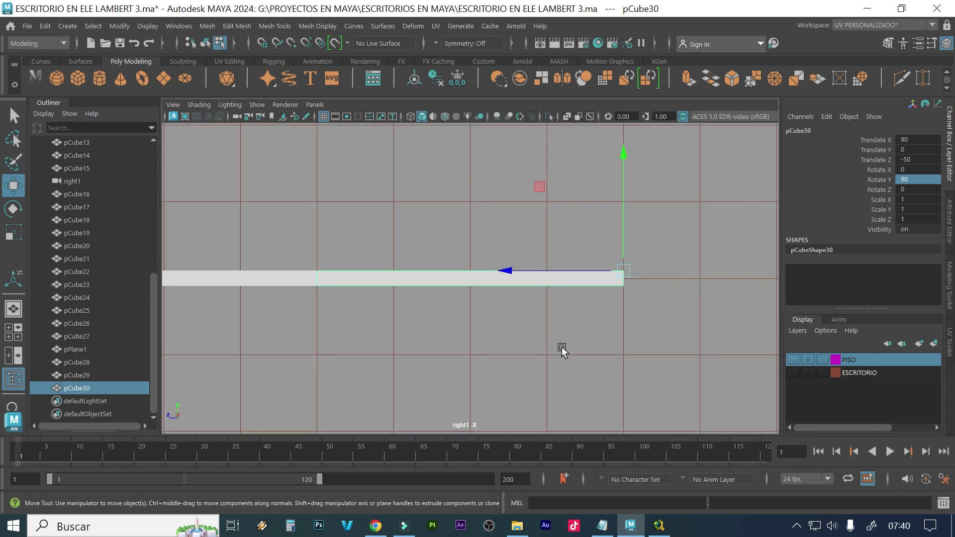
{"action": "scroll", "coordinate": [562, 347], "scroll_direction": "down", "scroll_amount": 1}
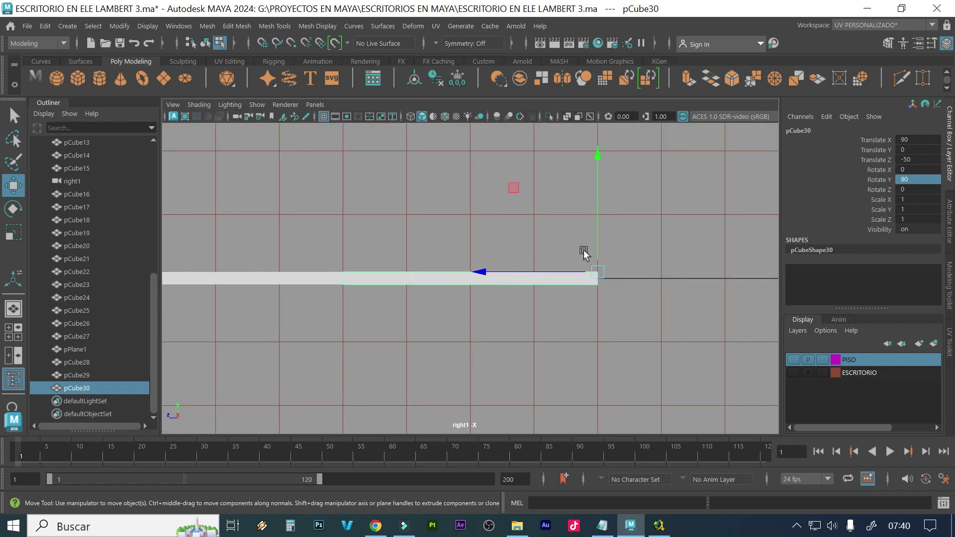
{"action": "left_click_drag", "start_coordinate": [596, 237], "coordinate": [598, 196]}
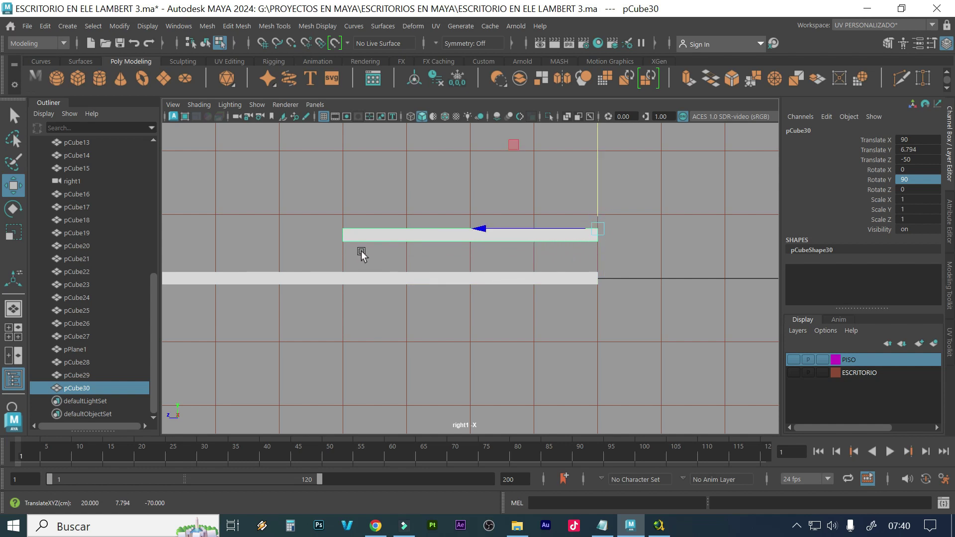
{"action": "middle_click_drag", "start_coordinate": [362, 249], "coordinate": [394, 260], "text": "alt"}
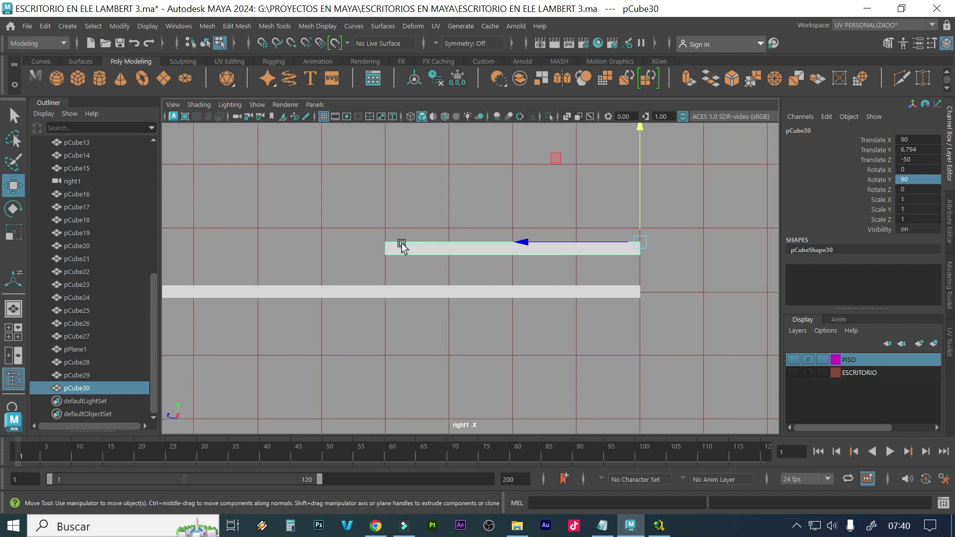
Grid-snap pCube30's left-end vertices outward to lengthen the plank, then maximize the perspective view
{"action": "right_click_drag", "start_coordinate": [402, 245], "coordinate": [347, 148]}
{"action": "left_click_drag", "start_coordinate": [410, 206], "coordinate": [369, 269]}
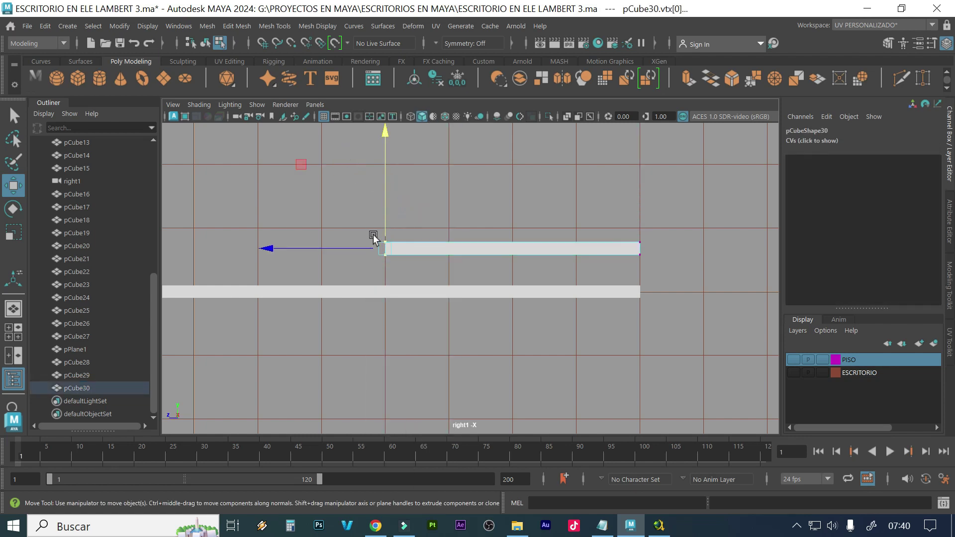
{"action": "left_click_drag", "start_coordinate": [423, 207], "coordinate": [363, 269]}
{"action": "left_click", "coordinate": [381, 236]}
{"action": "left_click", "coordinate": [262, 44]}
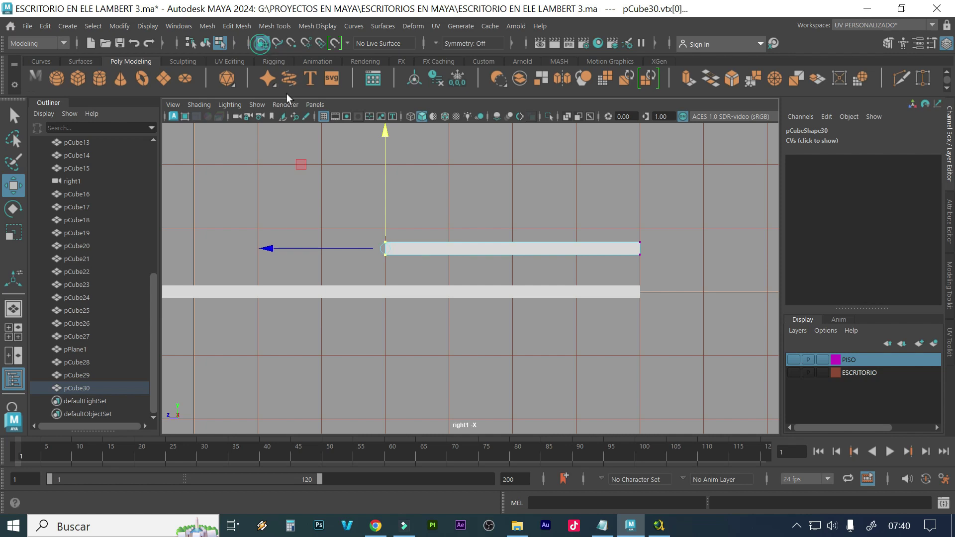
{"action": "mouse_move", "coordinate": [288, 251]}
{"action": "left_mouse_down"}
{"action": "mouse_move", "coordinate": [252, 251]}
{"action": "mouse_move", "coordinate": [275, 253]}
{"action": "left_mouse_up"}
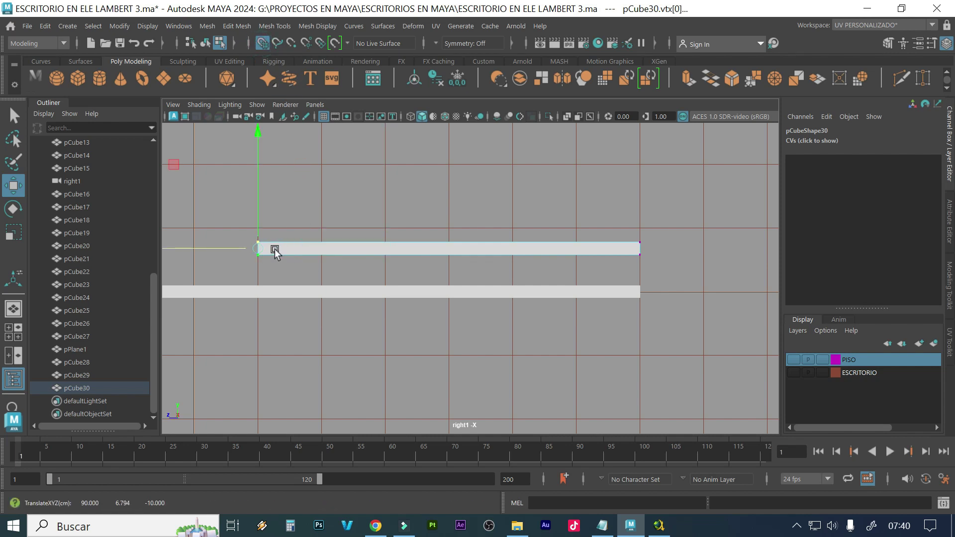
{"action": "left_click", "coordinate": [263, 44]}
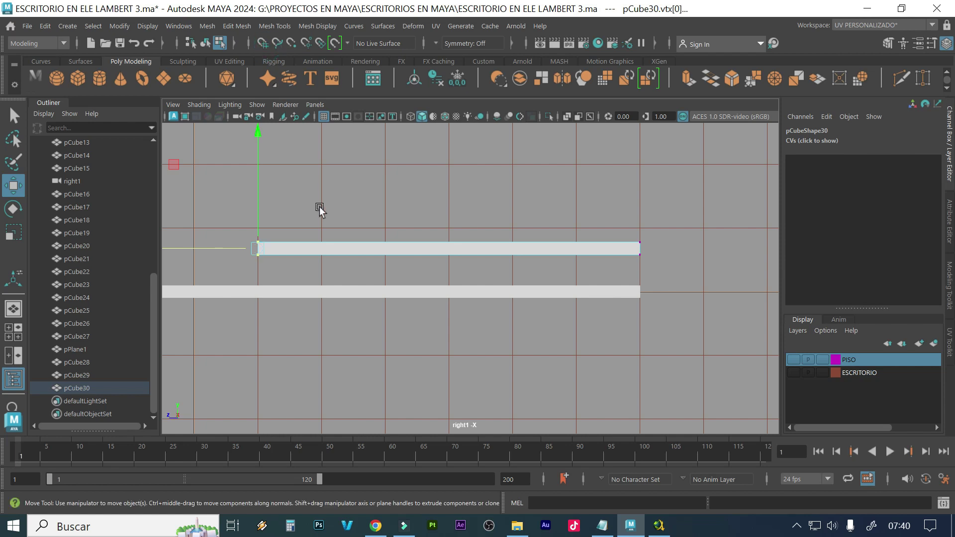
{"action": "key", "text": "space"}
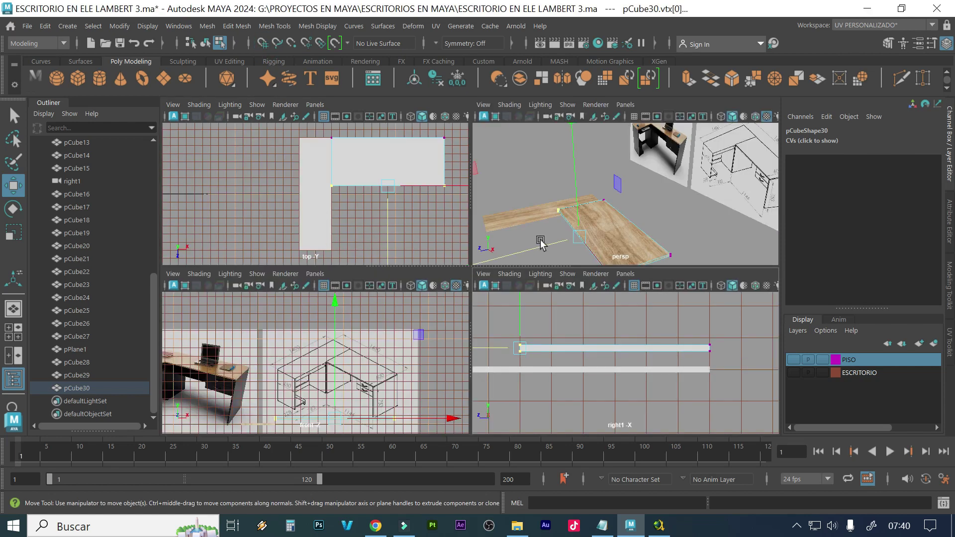
{"action": "key", "text": "space"}
Return to object mode and point-snap pCube30 down to Translate Y 0, level with the first plank
{"action": "left_click_drag", "start_coordinate": [447, 331], "coordinate": [524, 320], "text": "alt"}
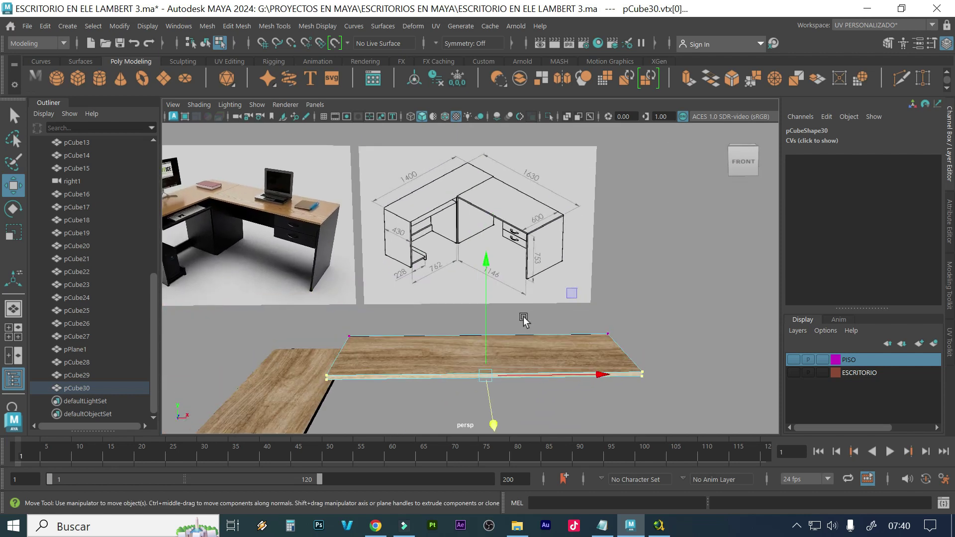
{"action": "right_click_drag", "start_coordinate": [454, 346], "coordinate": [496, 133]}
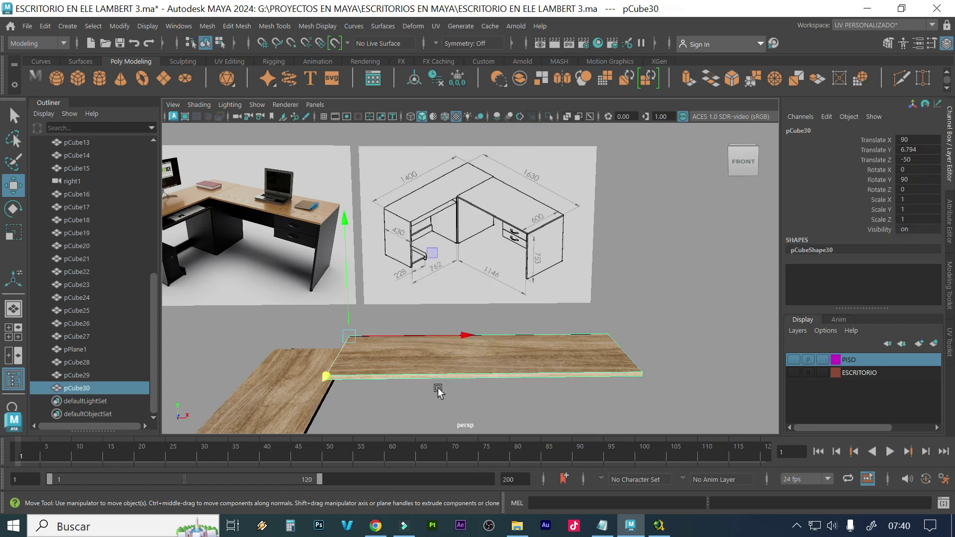
{"action": "middle_click_drag", "start_coordinate": [358, 368], "coordinate": [424, 375]}
{"action": "key", "text": "ctrl+z"}
{"action": "left_click_drag", "start_coordinate": [391, 407], "coordinate": [484, 394], "text": "alt"}
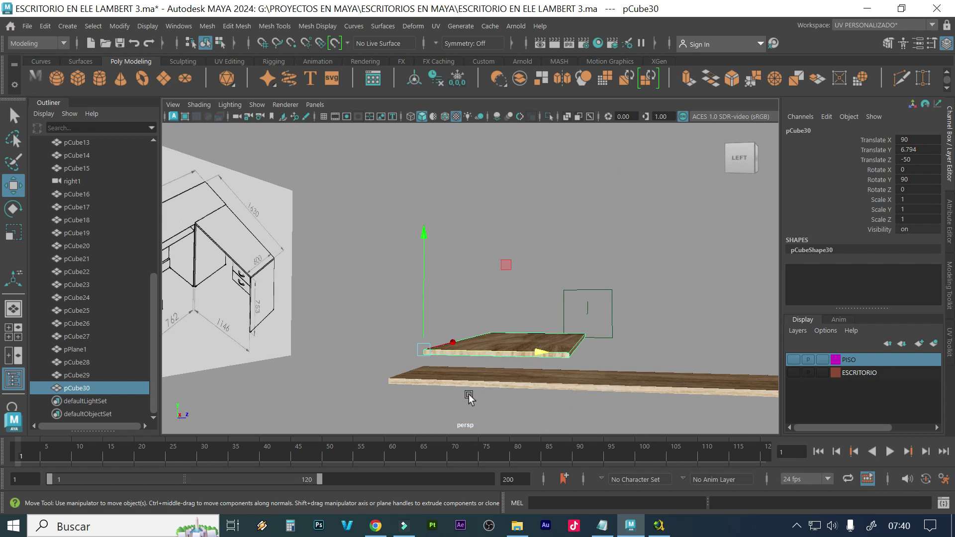
{"action": "key", "text": "v"}
{"action": "left_click_drag", "start_coordinate": [424, 300], "coordinate": [503, 302]}
{"action": "scroll", "coordinate": [482, 322], "scroll_direction": "up", "scroll_amount": 3}
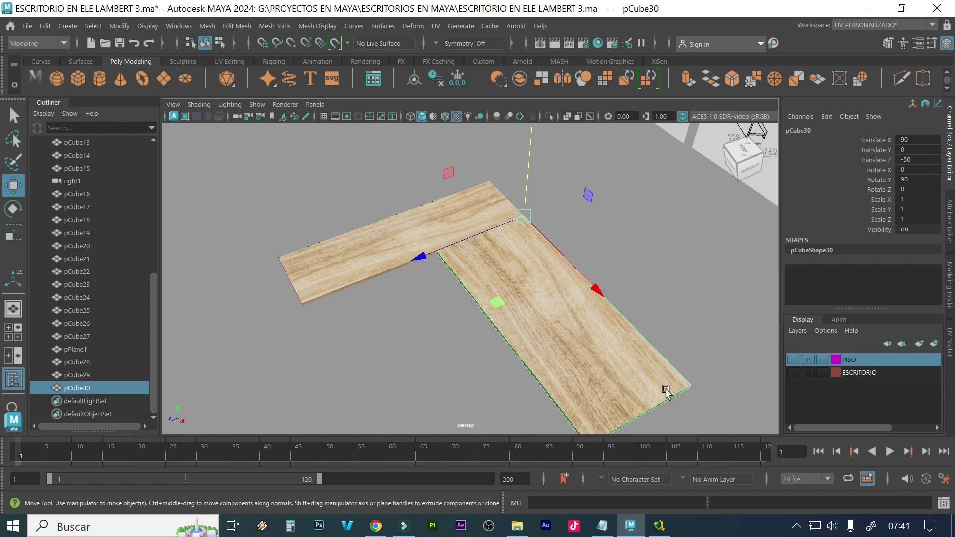
Orbit around the flat L-shaped desktop and select the left plank pCube29
{"action": "left_click_drag", "start_coordinate": [498, 302], "coordinate": [551, 282], "text": "alt"}
{"action": "right_click_drag", "start_coordinate": [550, 282], "coordinate": [542, 319], "text": "alt"}
{"action": "middle_click_drag", "start_coordinate": [542, 319], "coordinate": [532, 322], "text": "alt"}
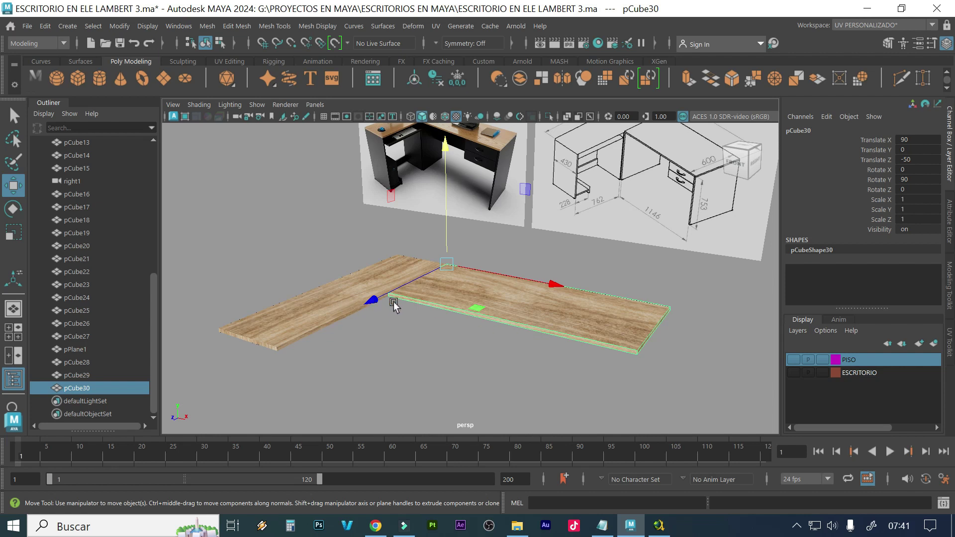
{"action": "left_click", "coordinate": [369, 277]}
{"action": "mouse_move", "coordinate": [401, 332]}
{"action": "left_mouse_down", "text": "alt"}
{"action": "mouse_move", "coordinate": [386, 332]}
{"action": "mouse_move", "coordinate": [393, 339]}
{"action": "left_mouse_up", "text": "alt"}
Duplicate pCube29 as pCube31, shorten it, and place it at Translate Y -14.975, Z 12.756
{"action": "key", "text": "ctrl+d"}
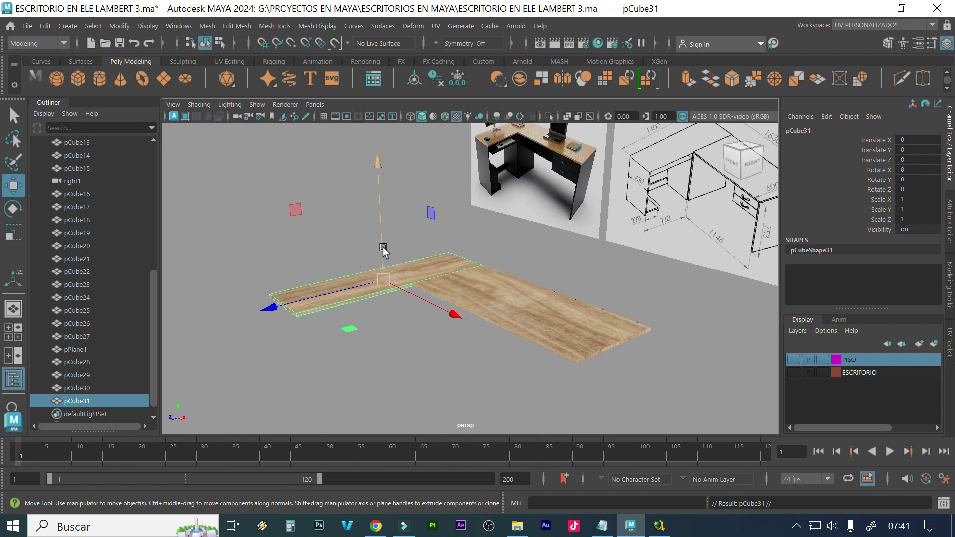
{"action": "left_click_drag", "start_coordinate": [382, 241], "coordinate": [386, 271]}
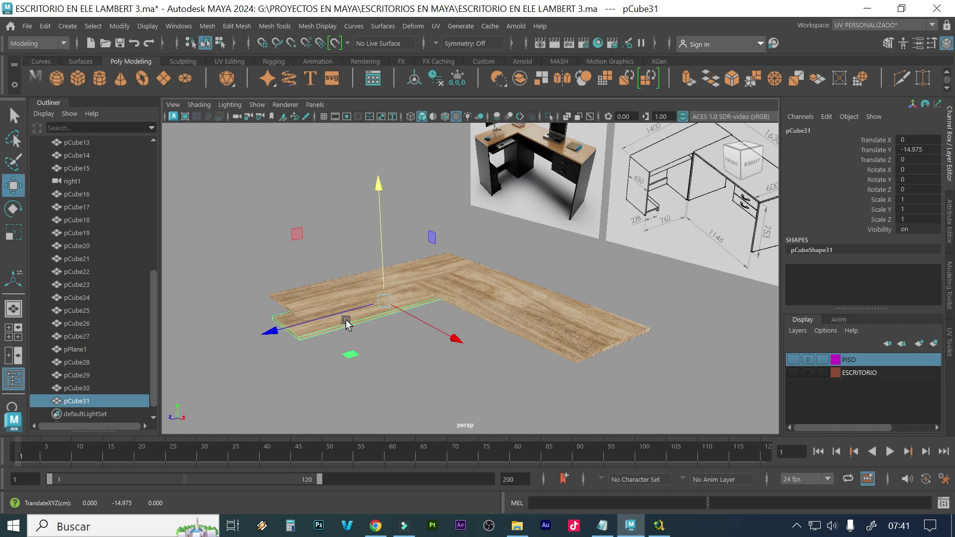
{"action": "key", "text": "e"}
{"action": "key", "text": "r"}
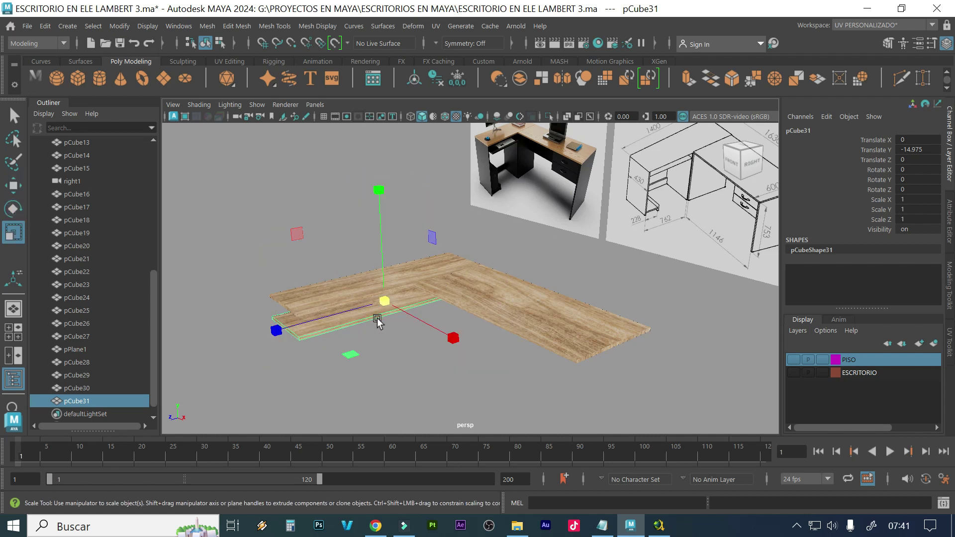
{"action": "left_click_drag", "start_coordinate": [271, 333], "coordinate": [324, 324]}
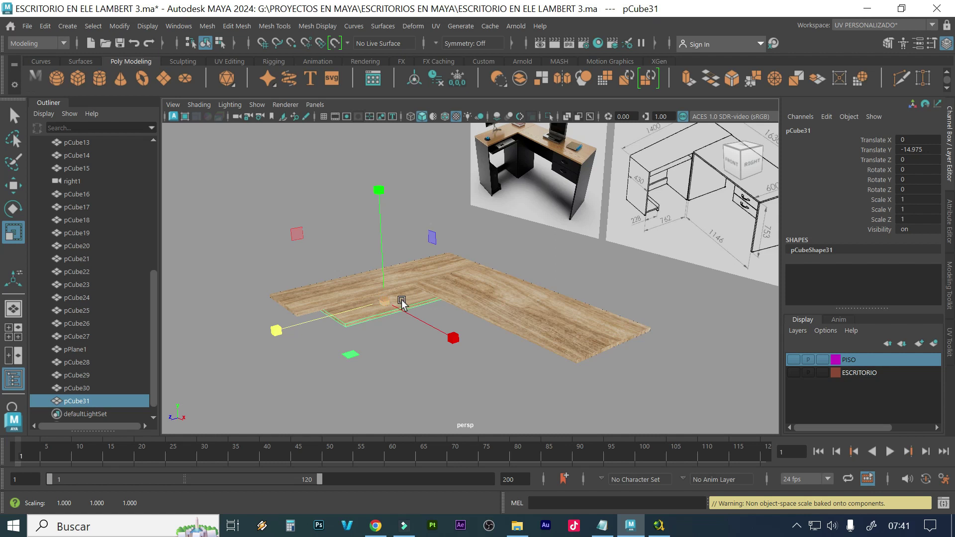
{"action": "key", "text": "w"}
{"action": "mouse_move", "coordinate": [273, 330]}
{"action": "left_mouse_down"}
{"action": "mouse_move", "coordinate": [243, 340]}
{"action": "mouse_move", "coordinate": [256, 338]}
{"action": "left_mouse_up"}
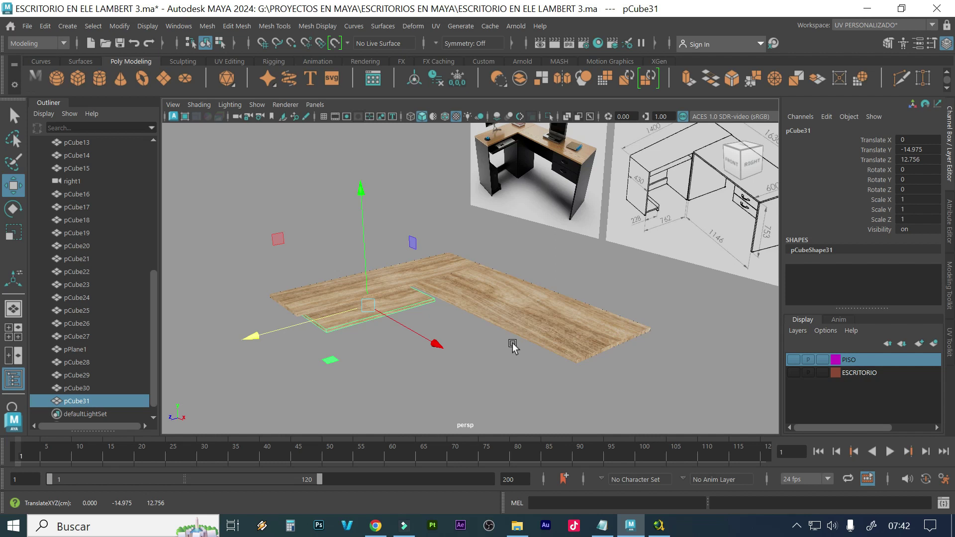
{"action": "mouse_move", "coordinate": [387, 362]}
{"action": "left_mouse_down", "text": "alt"}
{"action": "mouse_move", "coordinate": [341, 369]}
{"action": "mouse_move", "coordinate": [390, 361]}
{"action": "left_mouse_up", "text": "alt"}
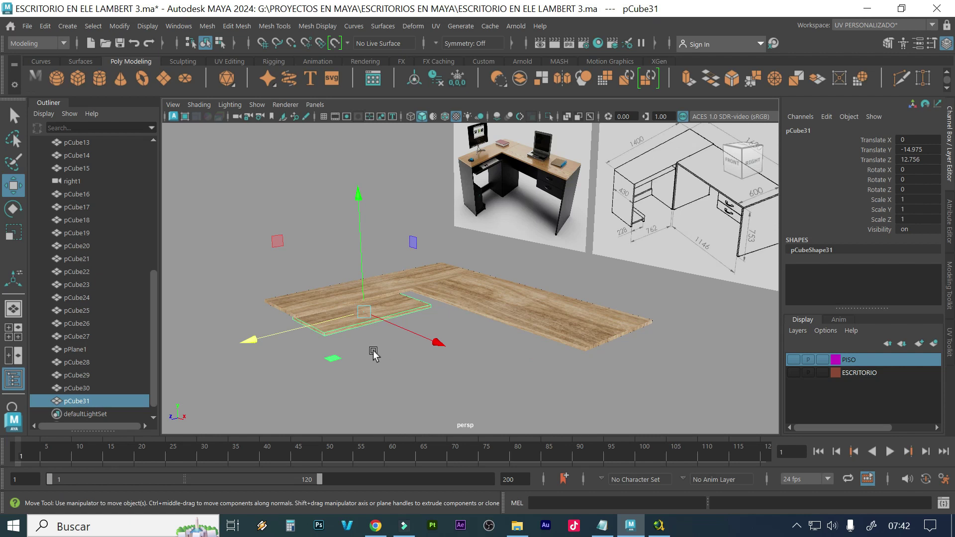
{"action": "key", "text": "alt"}
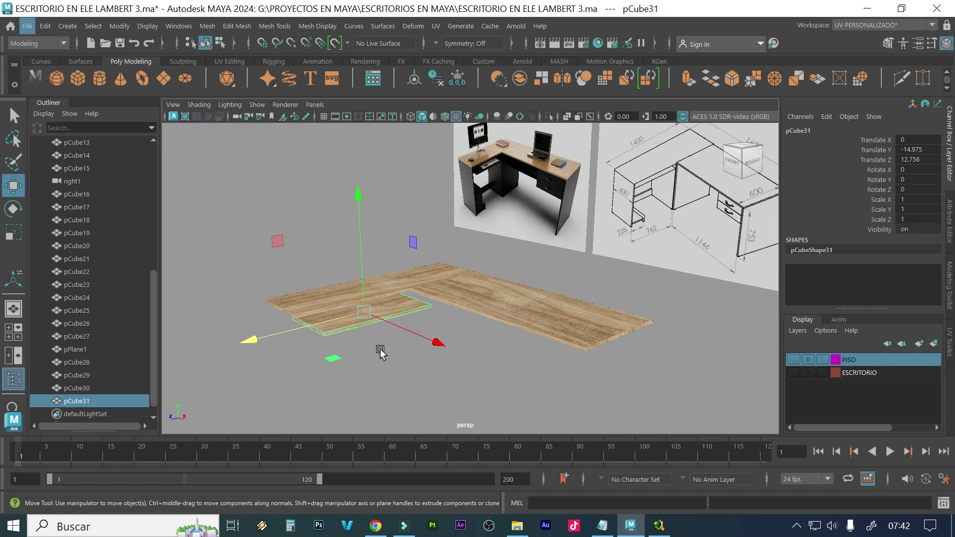
Show the grid and set Translate Y to 80 for desktop planks pCube30 and pCube29
{"action": "left_click", "coordinate": [432, 288]}
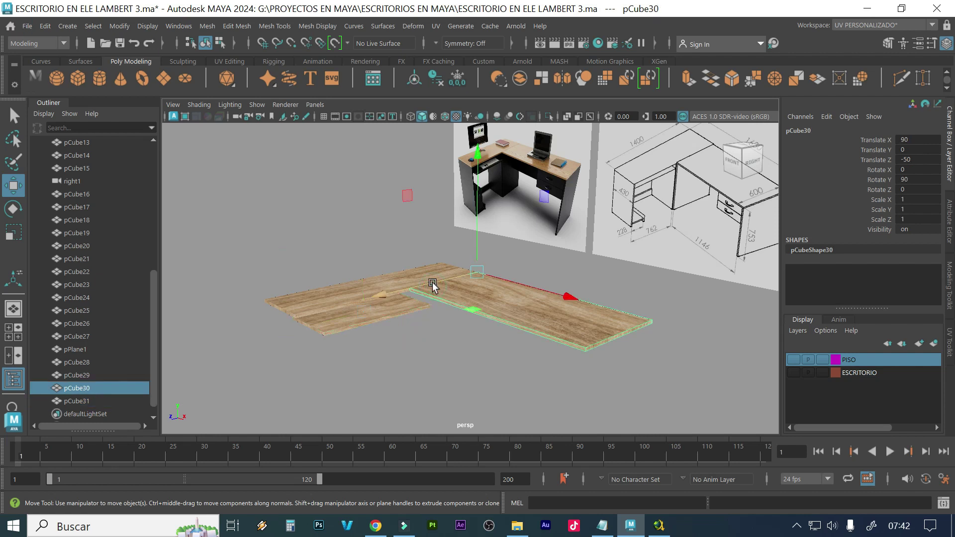
{"action": "left_click", "coordinate": [324, 116]}
{"action": "left_click_drag", "start_coordinate": [461, 276], "coordinate": [411, 277], "text": "alt"}
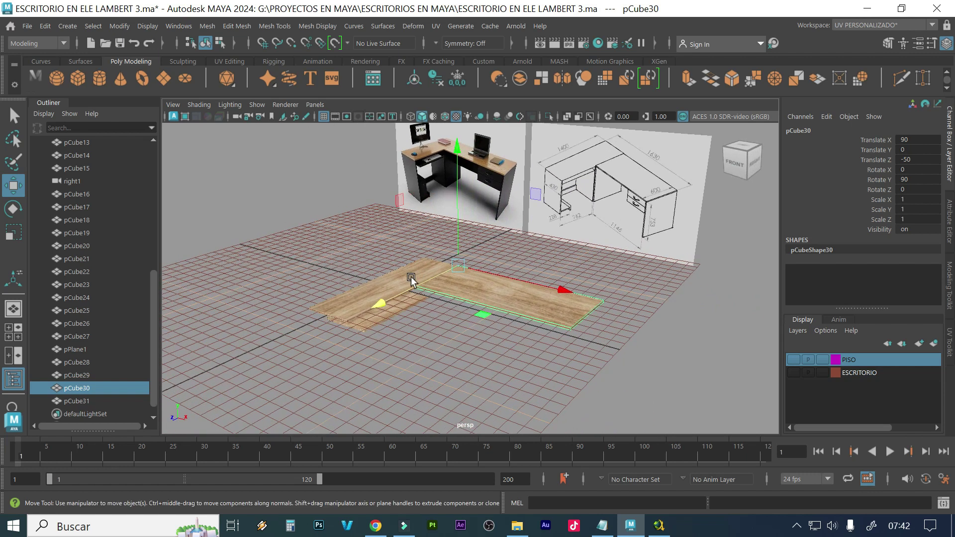
{"action": "left_click", "coordinate": [419, 279]}
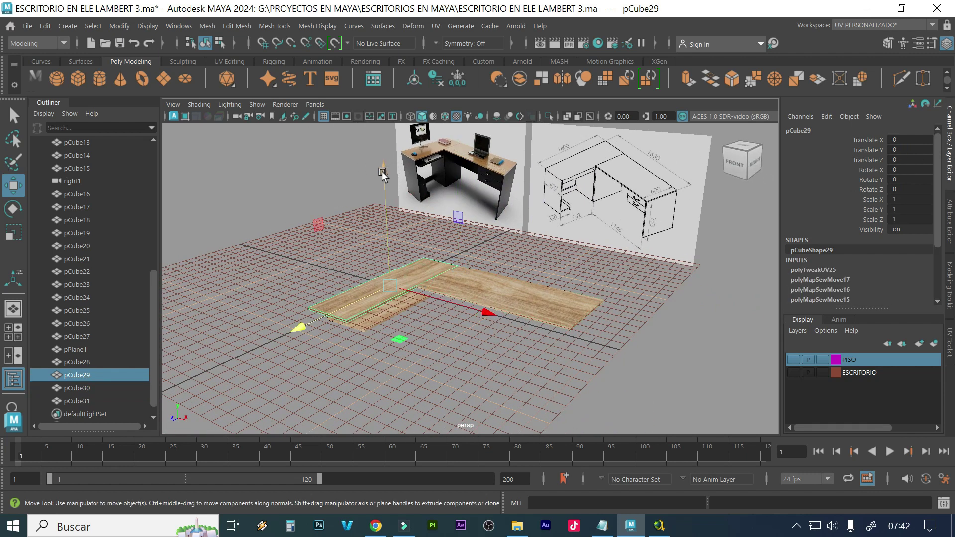
{"action": "left_click_drag", "start_coordinate": [382, 173], "coordinate": [383, 150]}
{"action": "left_click", "coordinate": [913, 149]}
{"action": "left_click", "coordinate": [913, 149]}
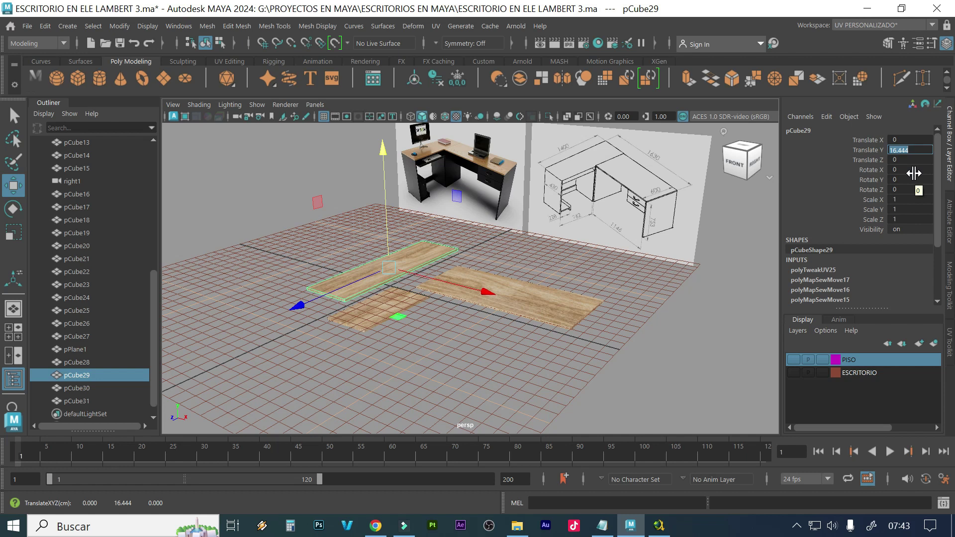
{"action": "key", "text": "Return"}
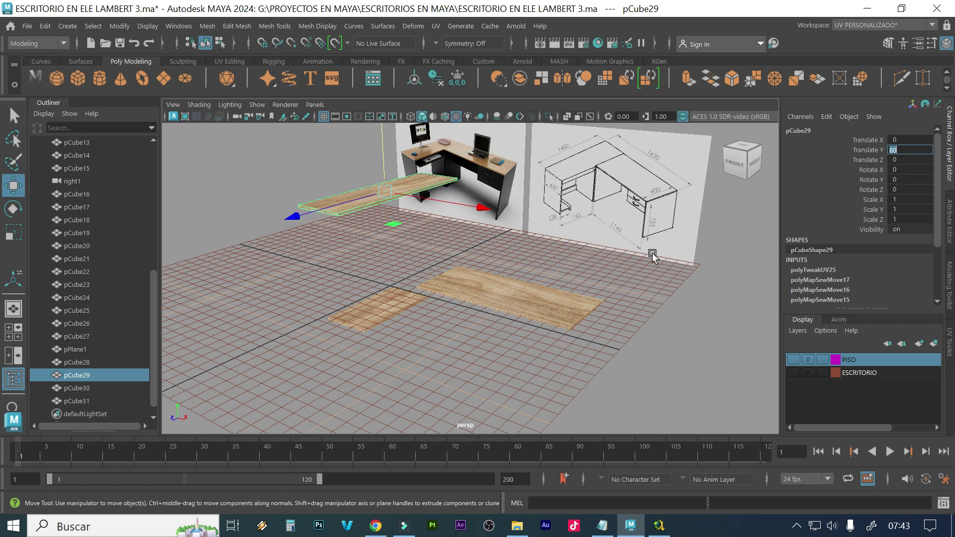
{"action": "left_click", "coordinate": [556, 297]}
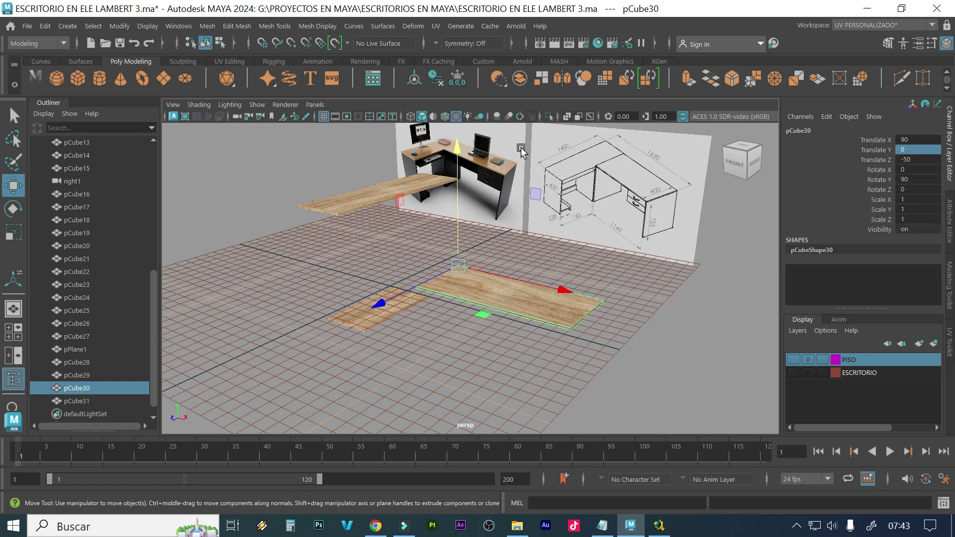
{"action": "double_click", "coordinate": [910, 150]}
{"action": "type", "text": "80"}
{"action": "key", "text": "Return"}
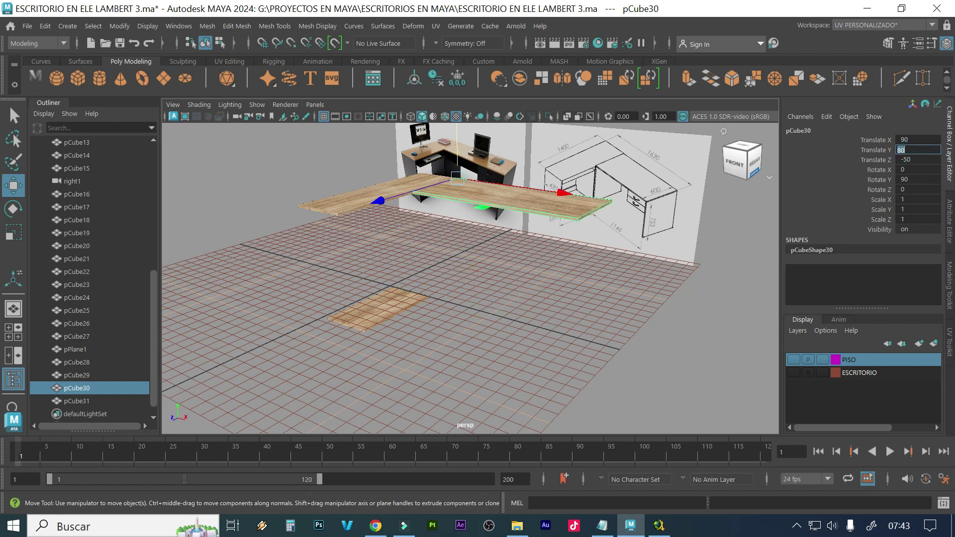
Raise the support plank pCube31 to Translate Y 65 beneath the desktop
{"action": "left_click", "coordinate": [394, 288]}
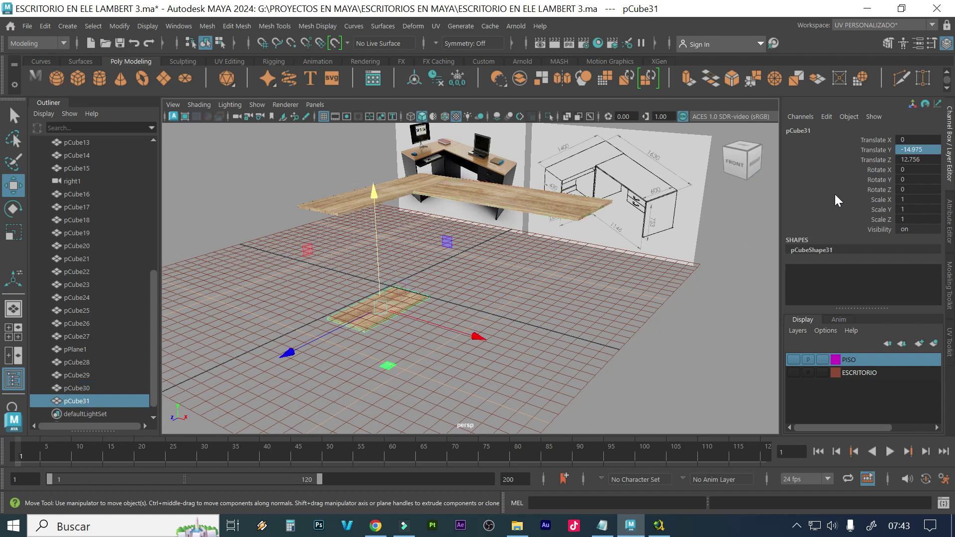
{"action": "double_click", "coordinate": [910, 150]}
{"action": "type", "text": "70"}
{"action": "key", "text": "Return"}
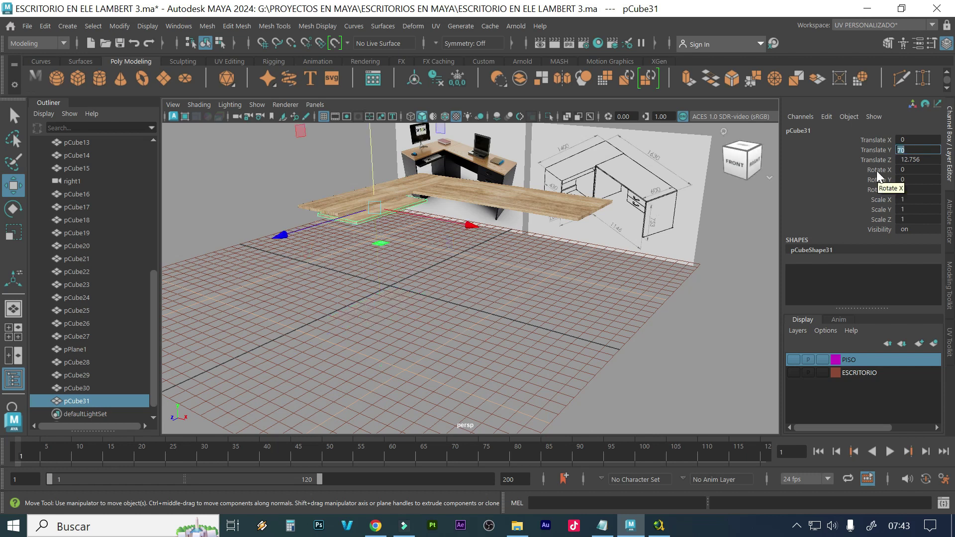
{"action": "key", "text": "Return"}
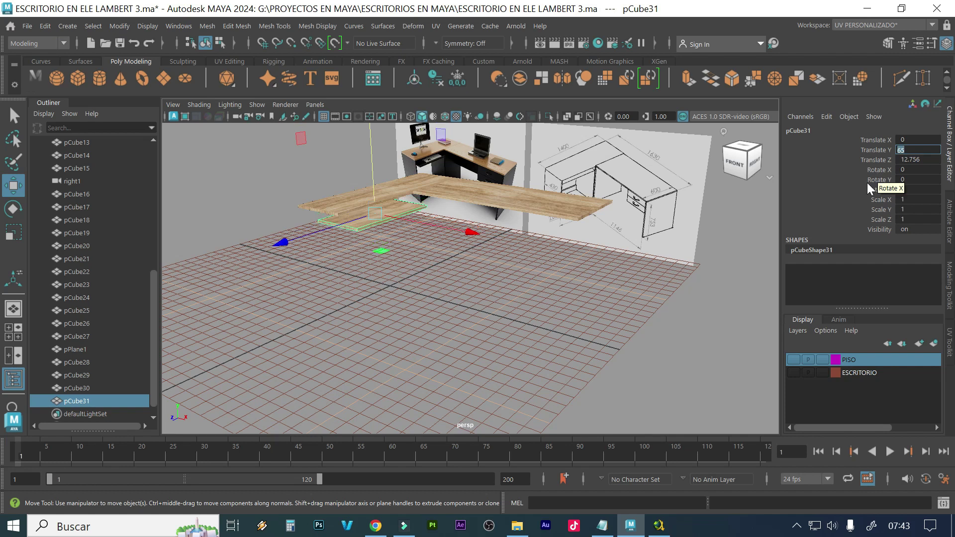
{"action": "left_click_drag", "start_coordinate": [586, 267], "coordinate": [541, 279], "text": "alt"}
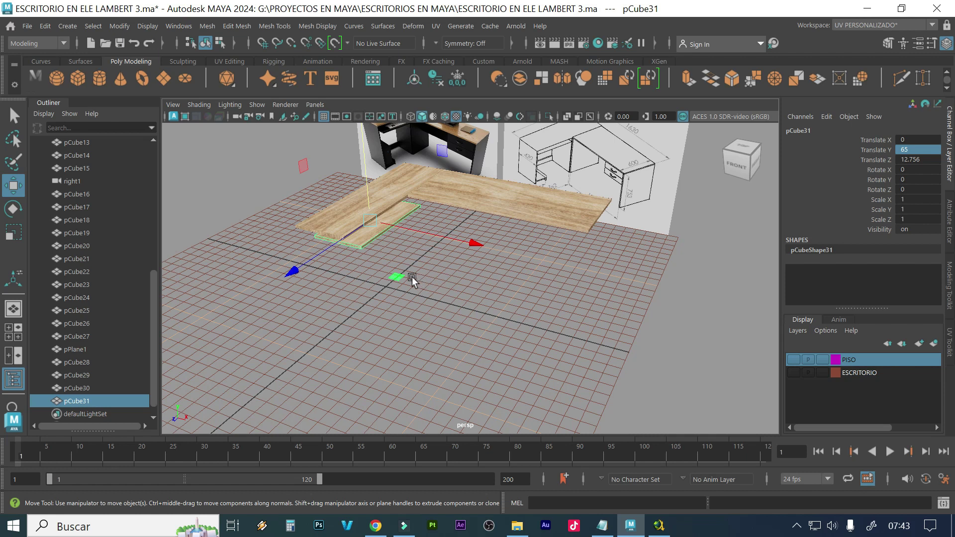
{"action": "left_click", "coordinate": [398, 193]}
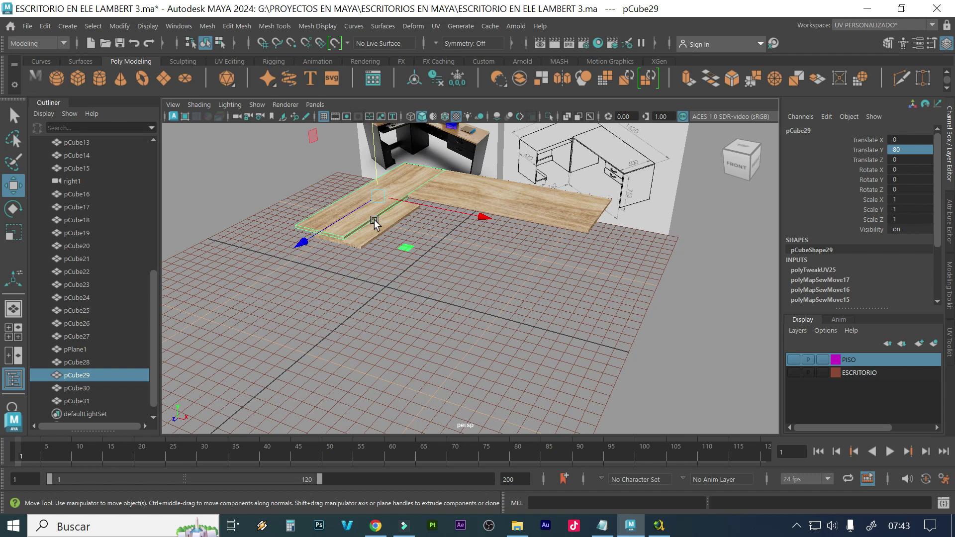
Slide the copied desk board along Z and set its Rotate X to 90 so it stands upright
{"action": "mouse_move", "coordinate": [374, 221]}
{"action": "left_mouse_down", "text": "shift"}
{"action": "mouse_move", "coordinate": [305, 237]}
{"action": "mouse_move", "coordinate": [258, 292]}
{"action": "mouse_move", "coordinate": [268, 302]}
{"action": "left_mouse_up", "text": "shift"}
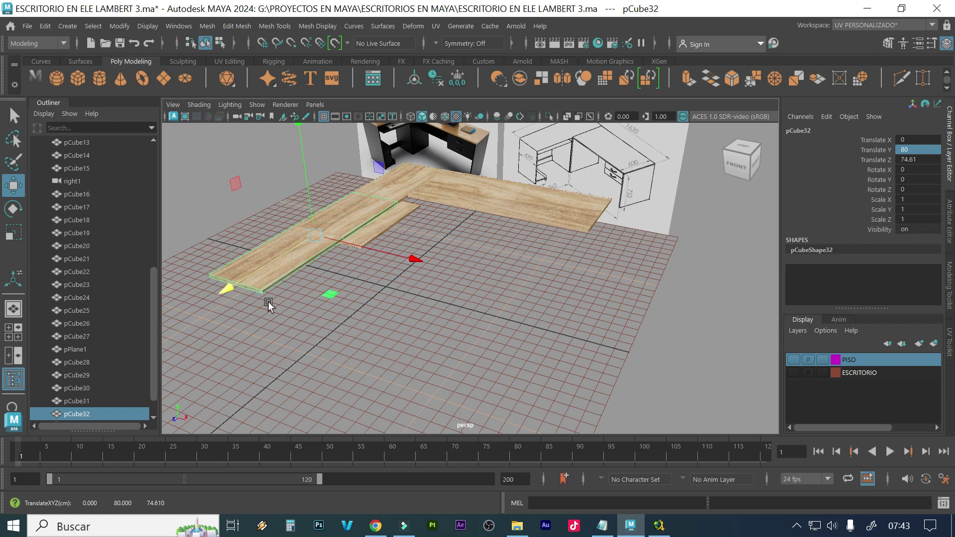
{"action": "key", "text": "e"}
{"action": "left_click_drag", "start_coordinate": [244, 189], "coordinate": [246, 268]}
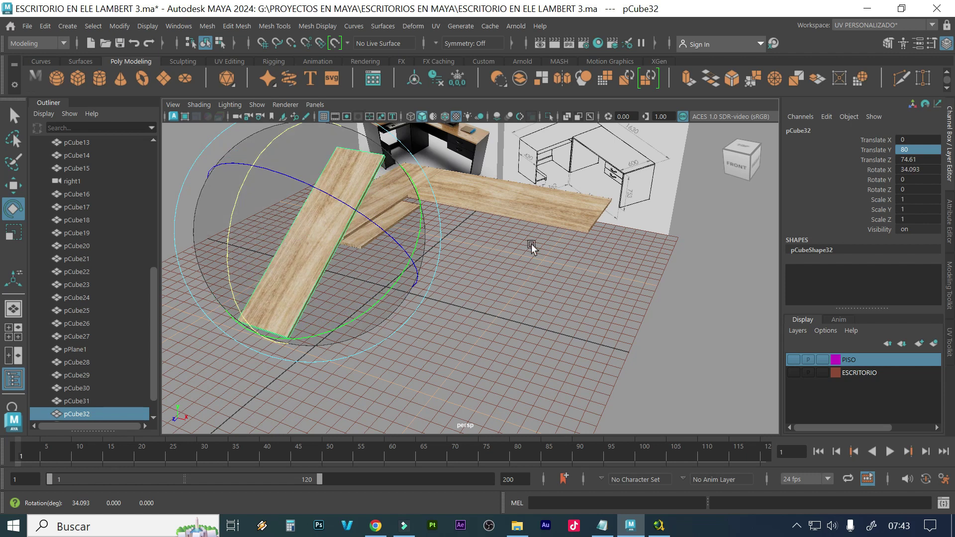
{"action": "left_click", "coordinate": [907, 170]}
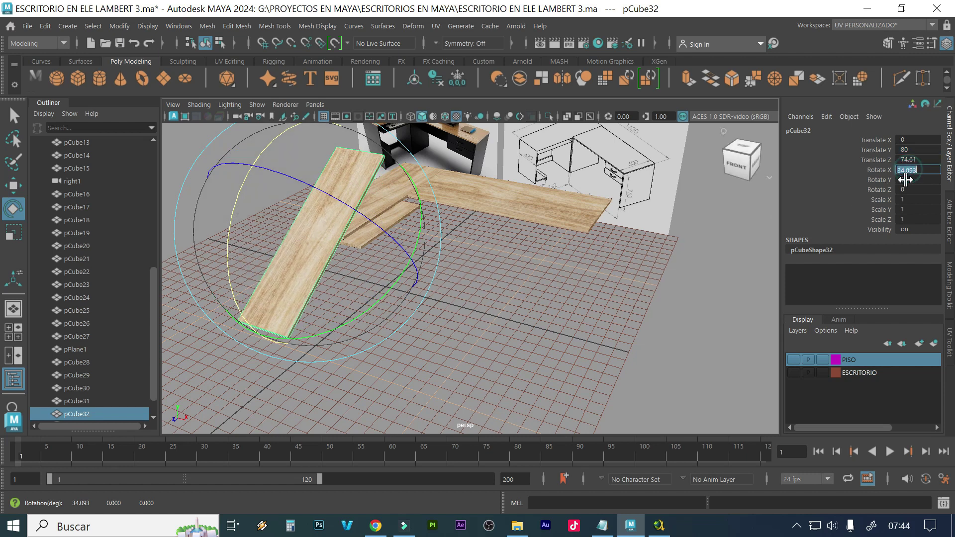
{"action": "type", "text": "90"}
{"action": "key", "text": "Return"}
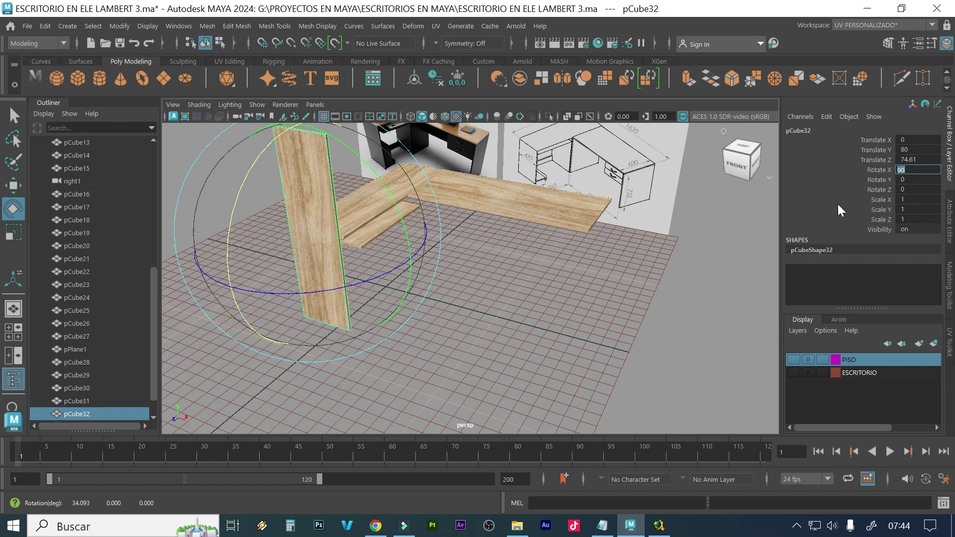
Switch the upright panel to vertex mode and select its four bottom vertices
{"action": "mouse_move", "coordinate": [353, 340]}
{"action": "left_mouse_down", "text": "alt"}
{"action": "mouse_move", "coordinate": [341, 324]}
{"action": "mouse_move", "coordinate": [345, 339]}
{"action": "left_mouse_up", "text": "alt"}
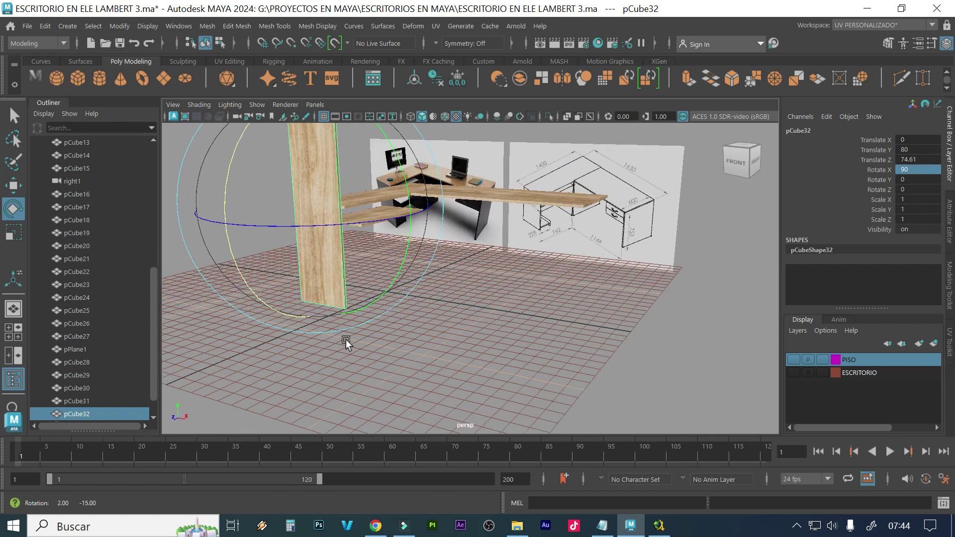
{"action": "left_click_drag", "start_coordinate": [336, 299], "coordinate": [370, 298], "text": "alt"}
{"action": "right_click_drag", "start_coordinate": [369, 297], "coordinate": [298, 153]}
{"action": "left_click_drag", "start_coordinate": [298, 293], "coordinate": [494, 371]}
{"action": "left_click_drag", "start_coordinate": [582, 331], "coordinate": [562, 323], "text": "alt"}
Move the panel's bottom vertices down along Y until the bottom edge rests on the floor grid
{"action": "key", "text": "w"}
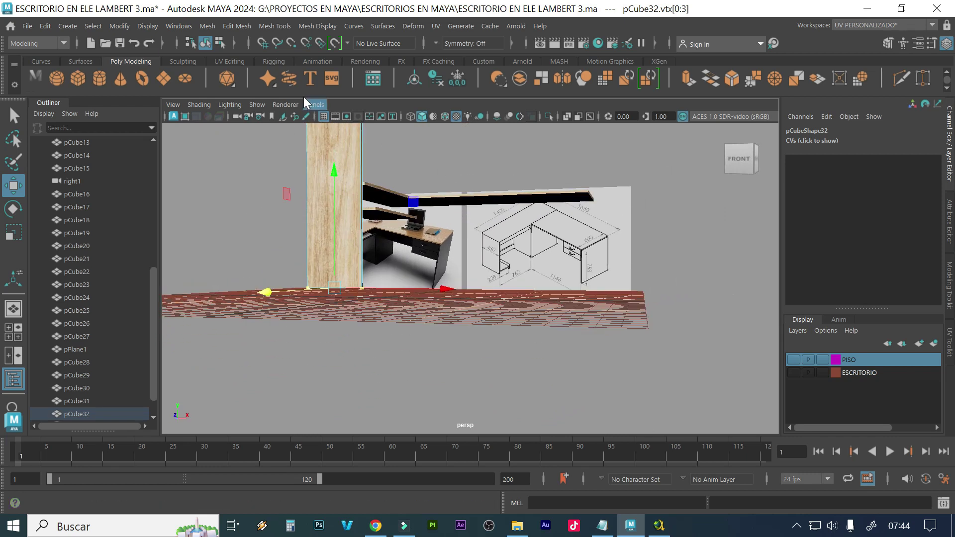
{"action": "left_click_drag", "start_coordinate": [326, 174], "coordinate": [329, 308]}
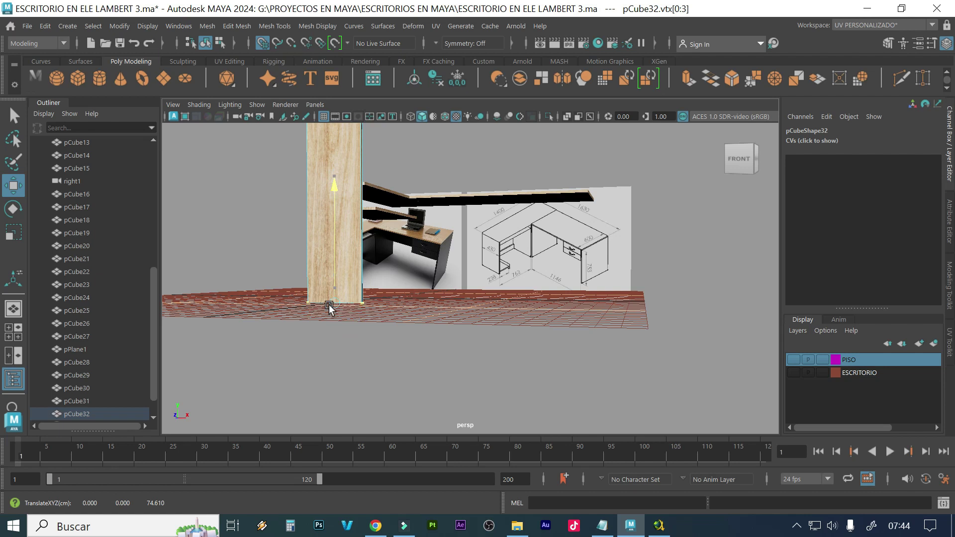
{"action": "scroll", "coordinate": [341, 324], "scroll_direction": "up", "scroll_amount": 6}
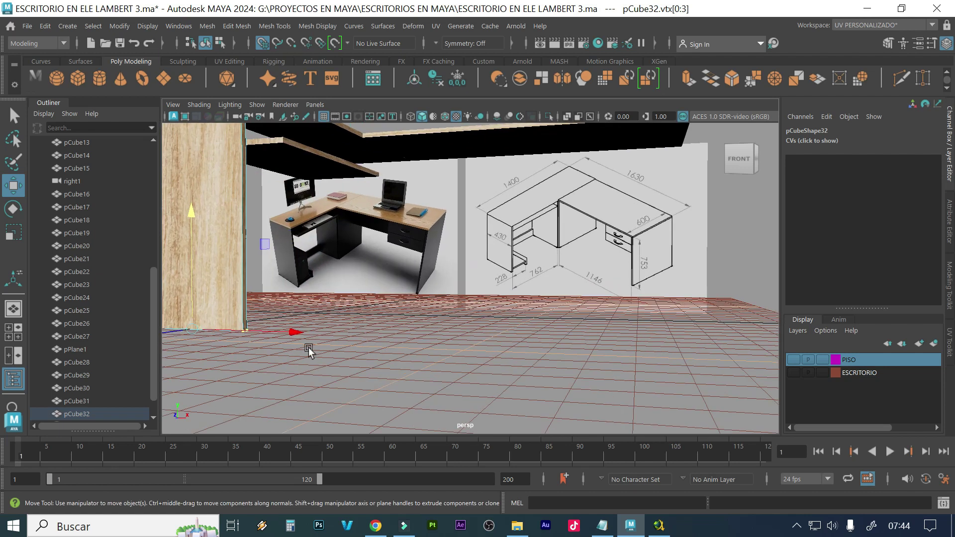
{"action": "mouse_move", "coordinate": [309, 351]}
{"action": "left_mouse_down", "text": "alt"}
{"action": "mouse_move", "coordinate": [330, 348]}
{"action": "mouse_move", "coordinate": [320, 348]}
{"action": "mouse_move", "coordinate": [326, 363]}
{"action": "mouse_move", "coordinate": [322, 356]}
{"action": "left_mouse_up", "text": "alt"}
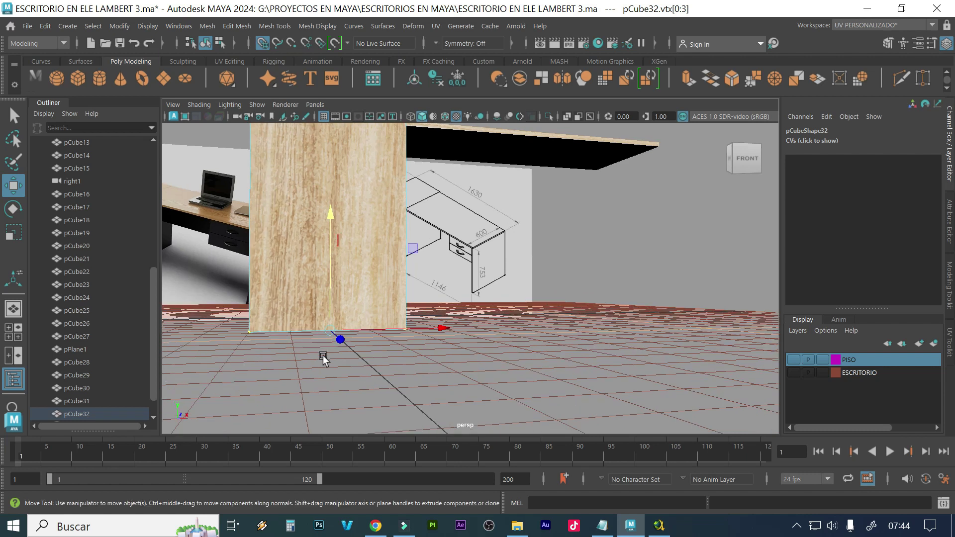
Verify the panel's floor contact in the right side view, then select its top vertices
{"action": "key", "text": "space"}
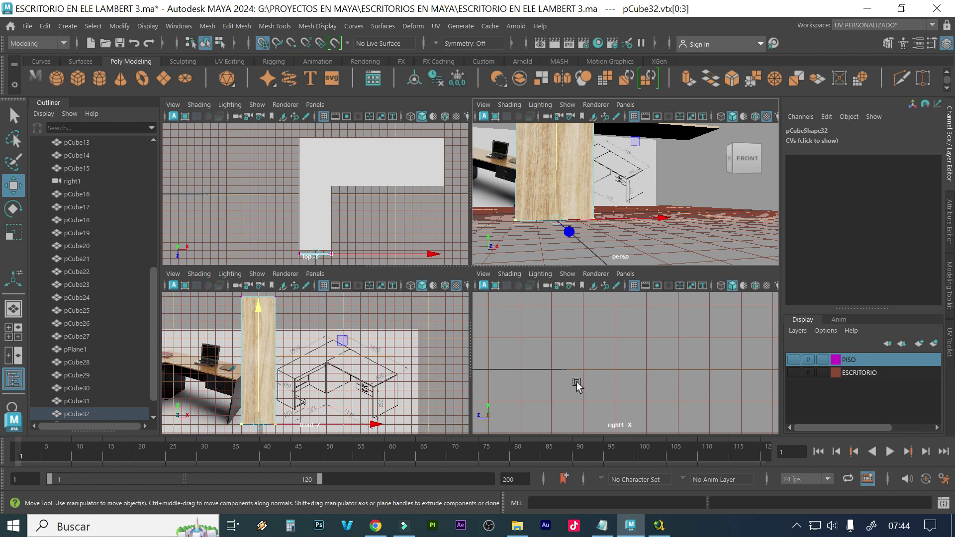
{"action": "key", "text": "space"}
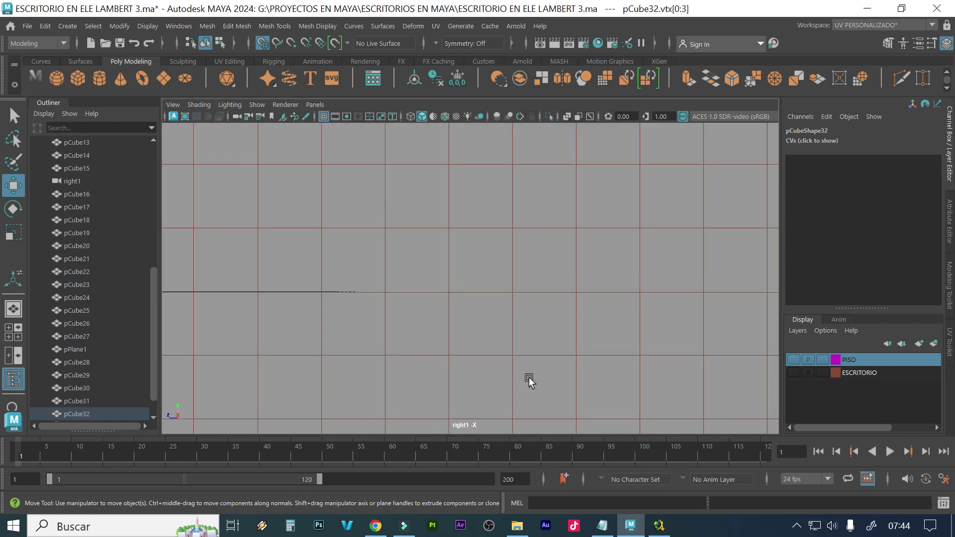
{"action": "key", "text": "f"}
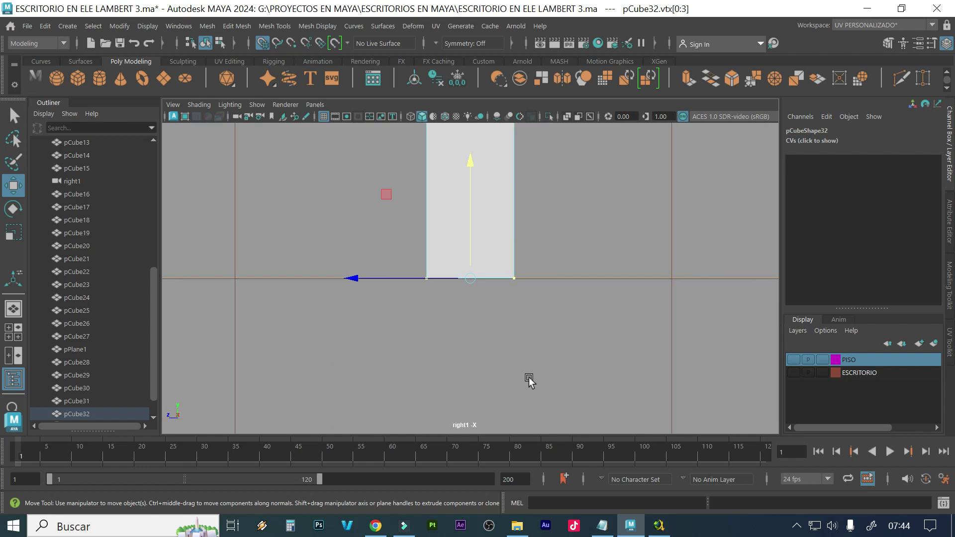
{"action": "scroll", "coordinate": [529, 380], "scroll_direction": "down", "scroll_amount": 2}
{"action": "scroll", "coordinate": [529, 380], "scroll_direction": "up", "scroll_amount": 4}
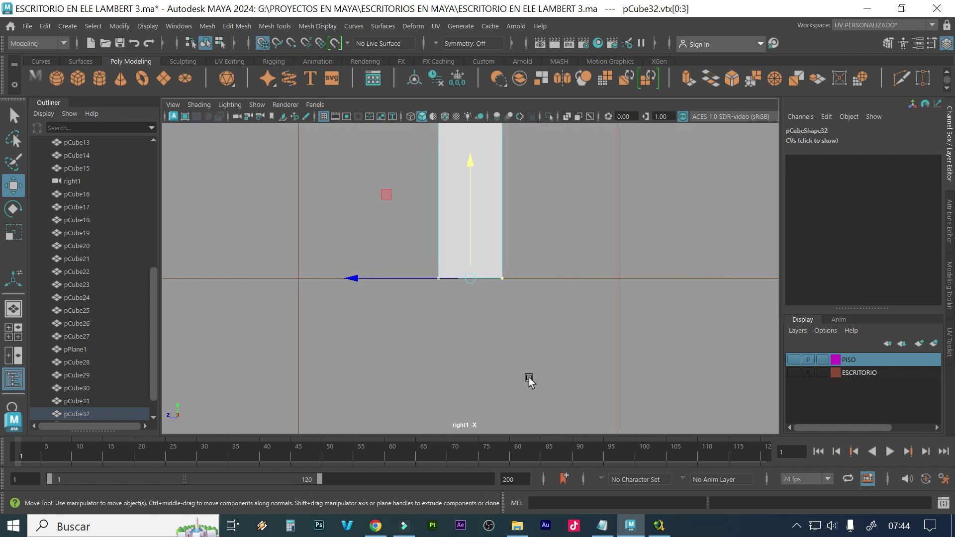
{"action": "scroll", "coordinate": [529, 381], "scroll_direction": "up", "scroll_amount": 1}
{"action": "key", "text": "space"}
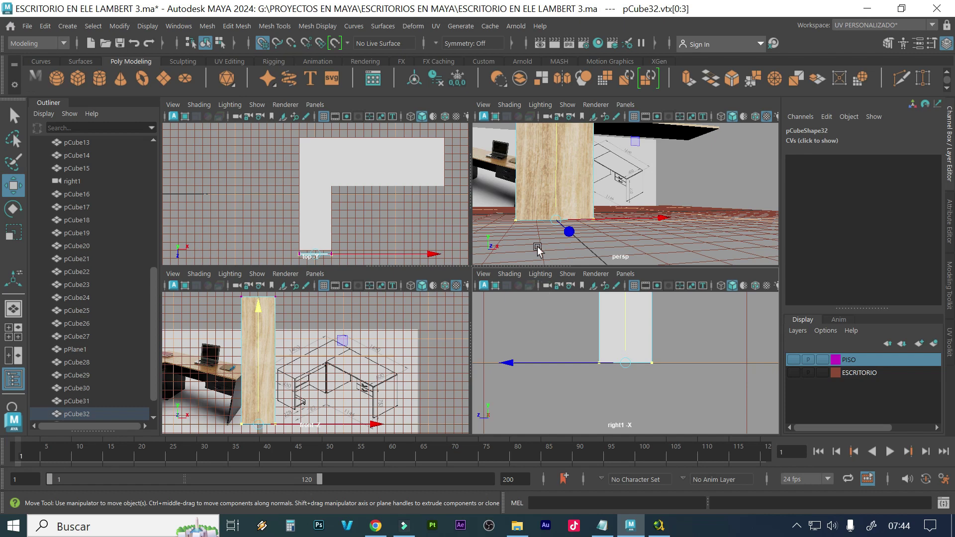
{"action": "key", "text": "space"}
{"action": "left_click_drag", "start_coordinate": [497, 309], "coordinate": [568, 328], "text": "alt"}
{"action": "left_click_drag", "start_coordinate": [426, 266], "coordinate": [467, 320], "text": "alt"}
{"action": "left_click_drag", "start_coordinate": [451, 175], "coordinate": [238, 125]}
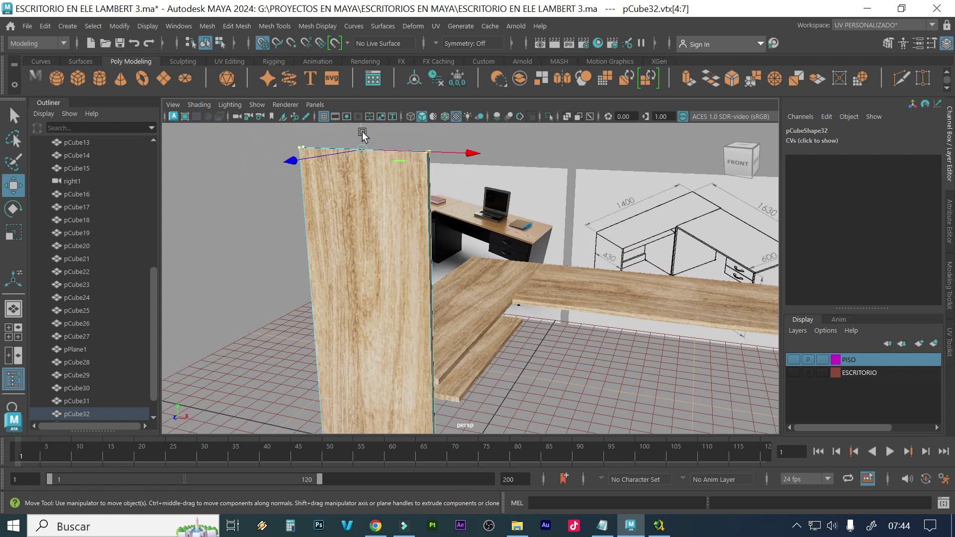
Turn off grid snapping and point-snap the panel's top vertices to the desktop's underside
{"action": "left_click", "coordinate": [261, 43]}
{"action": "left_click_drag", "start_coordinate": [359, 135], "coordinate": [350, 369]}
{"action": "left_click_drag", "start_coordinate": [386, 458], "coordinate": [362, 438]}
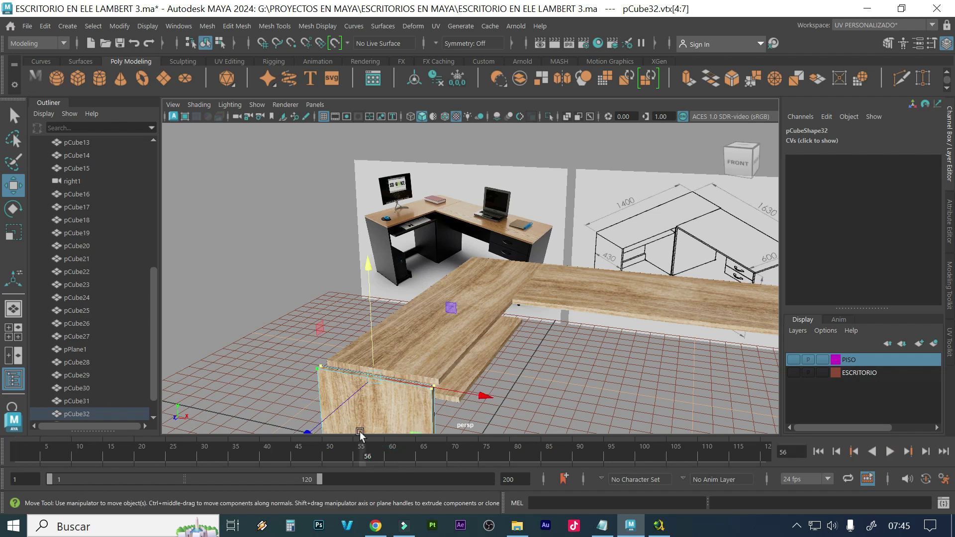
{"action": "left_click_drag", "start_coordinate": [430, 418], "coordinate": [396, 405], "text": "alt"}
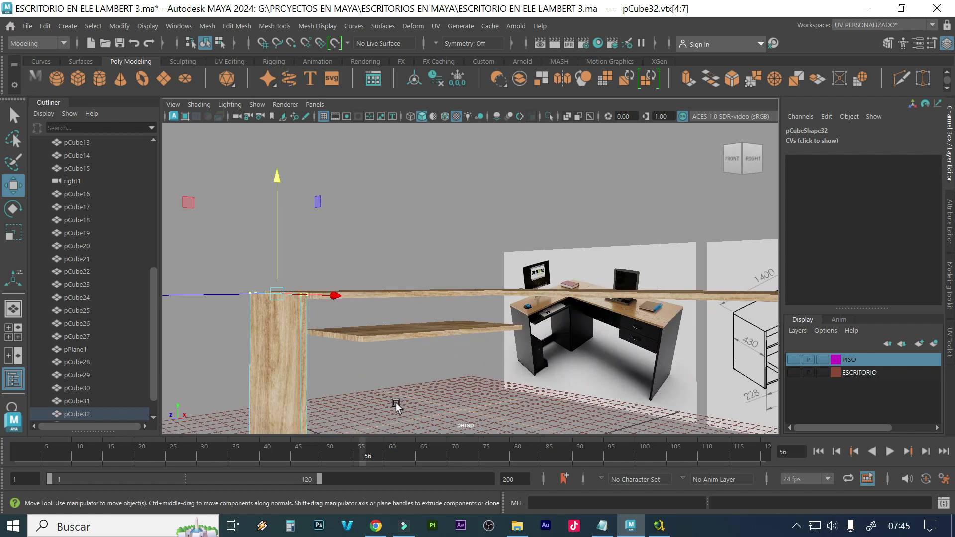
{"action": "left_click_drag", "start_coordinate": [277, 245], "coordinate": [277, 274]}
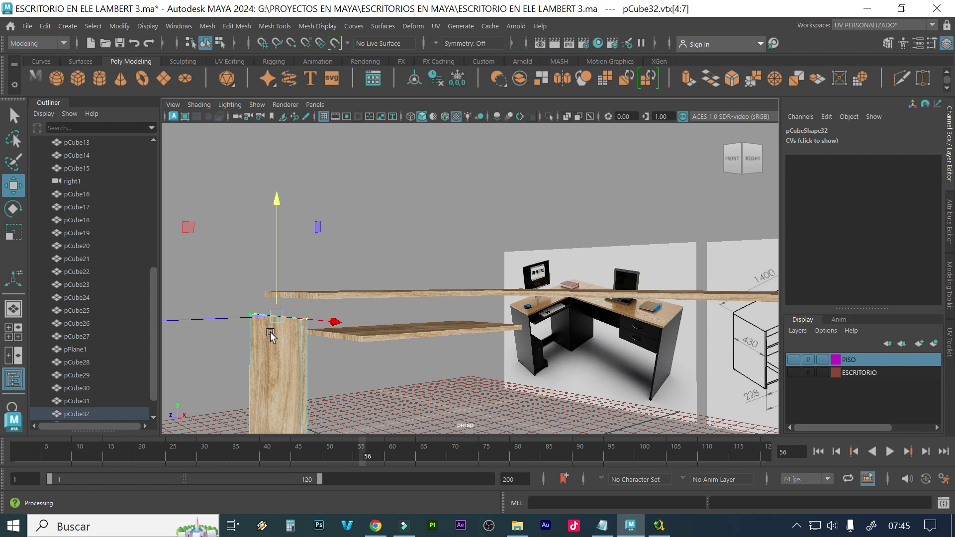
{"action": "right_click_drag", "start_coordinate": [271, 336], "coordinate": [369, 335], "text": "alt"}
{"action": "middle_click_drag", "start_coordinate": [311, 330], "coordinate": [365, 317], "text": "alt"}
{"action": "key", "text": "v"}
{"action": "left_click_drag", "start_coordinate": [334, 299], "coordinate": [249, 343]}
{"action": "right_click_drag", "start_coordinate": [255, 350], "coordinate": [286, 360], "text": "alt"}
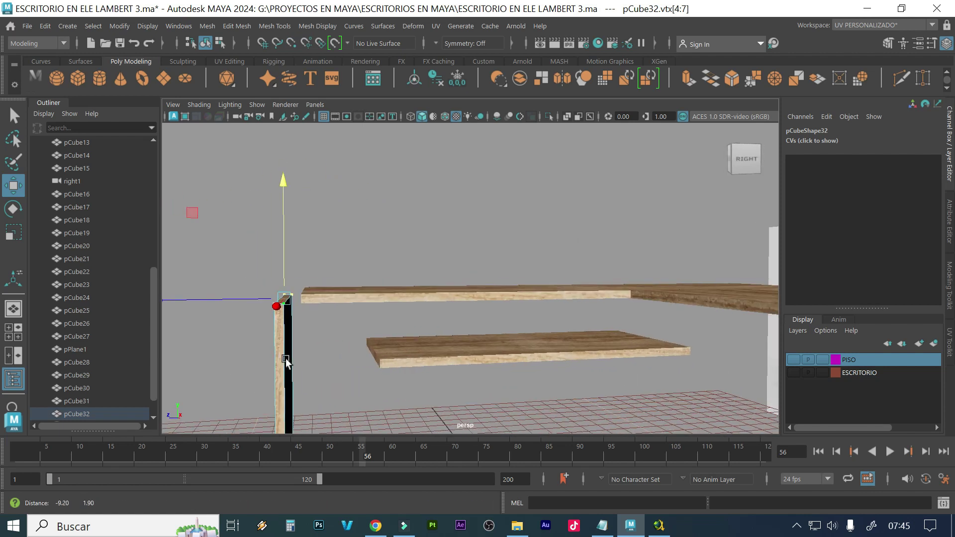
{"action": "key", "text": "["}
Return to object mode and snap the panel's pivot to its top front-left corner
{"action": "right_click_drag", "start_coordinate": [448, 170], "coordinate": [515, 136]}
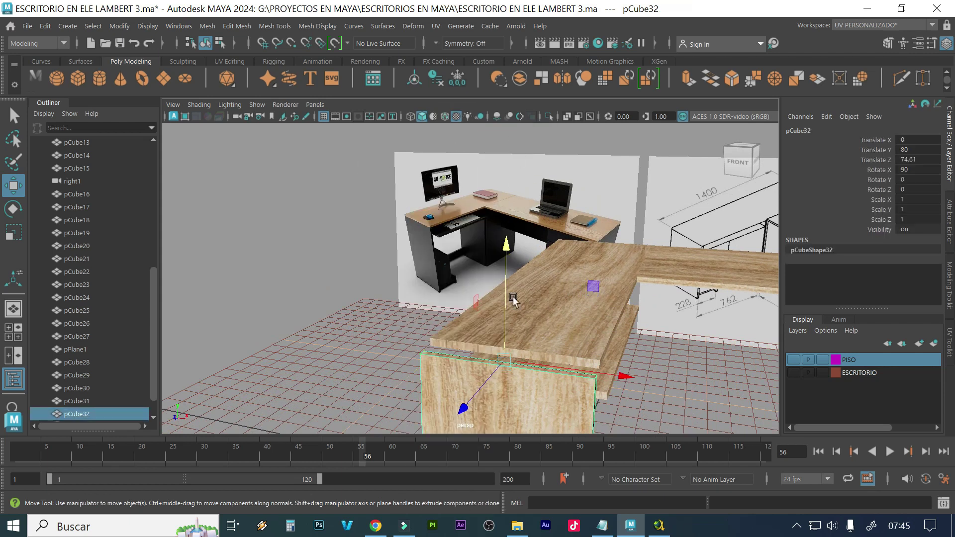
{"action": "left_click", "coordinate": [433, 393]}
{"action": "key", "text": "e"}
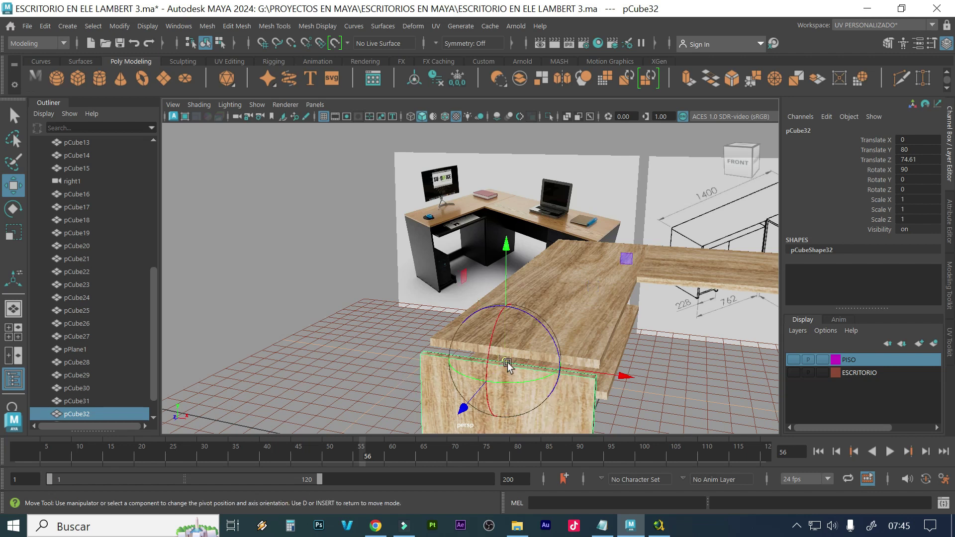
{"action": "left_click_drag", "start_coordinate": [501, 396], "coordinate": [611, 355], "text": "alt"}
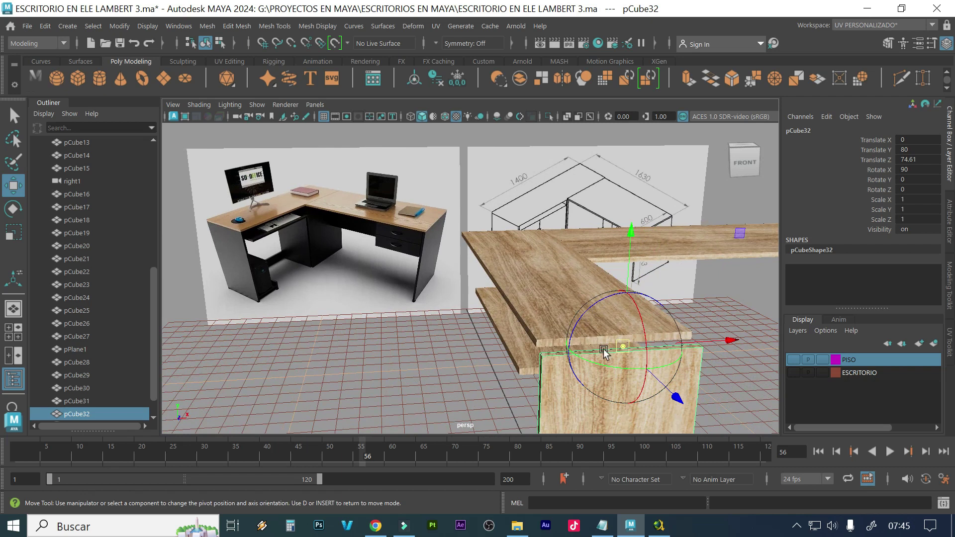
{"action": "left_click", "coordinate": [616, 352]}
{"action": "key", "text": "v"}
{"action": "left_click_drag", "start_coordinate": [628, 345], "coordinate": [496, 373]}
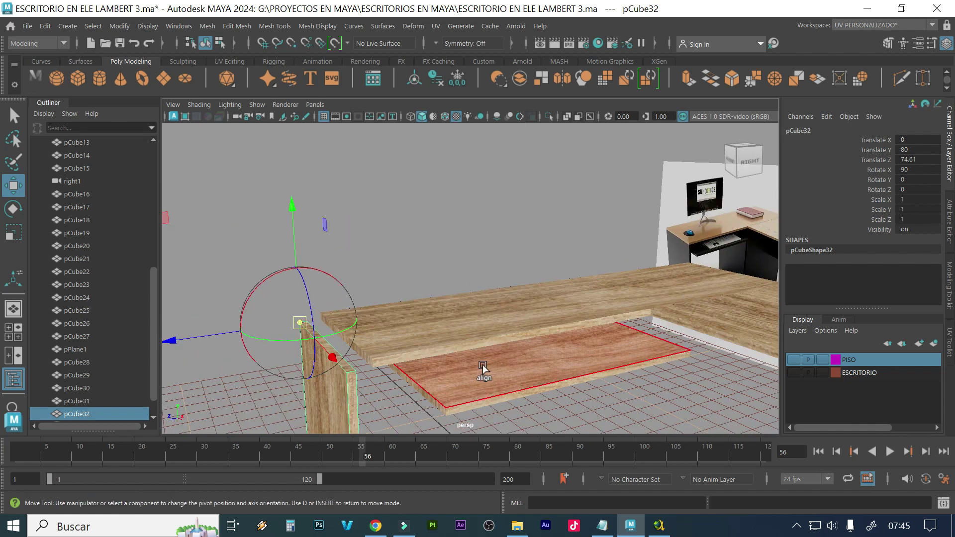
{"action": "key", "text": "d"}
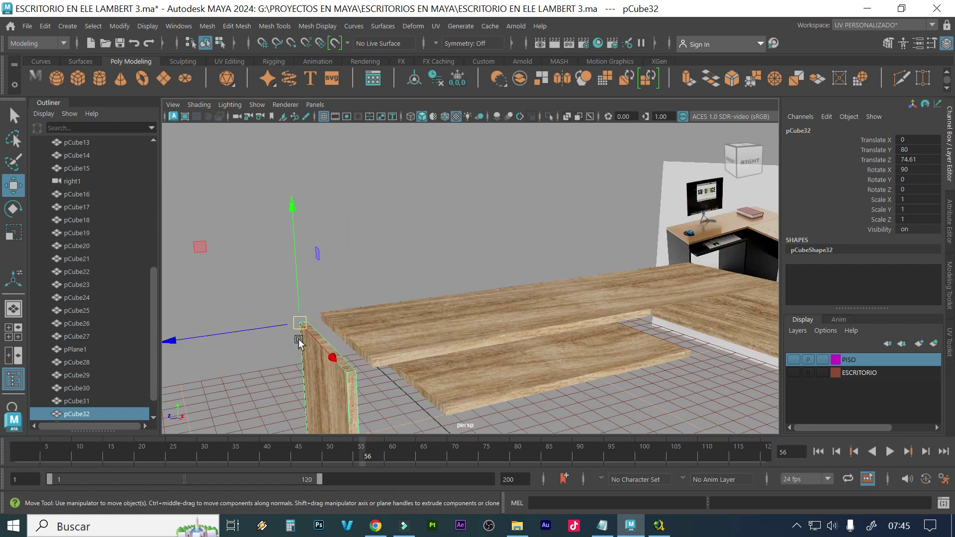
Point-snap the panel along Z to Translate Z 69, flush under the desktop's end
{"action": "key", "text": "v"}
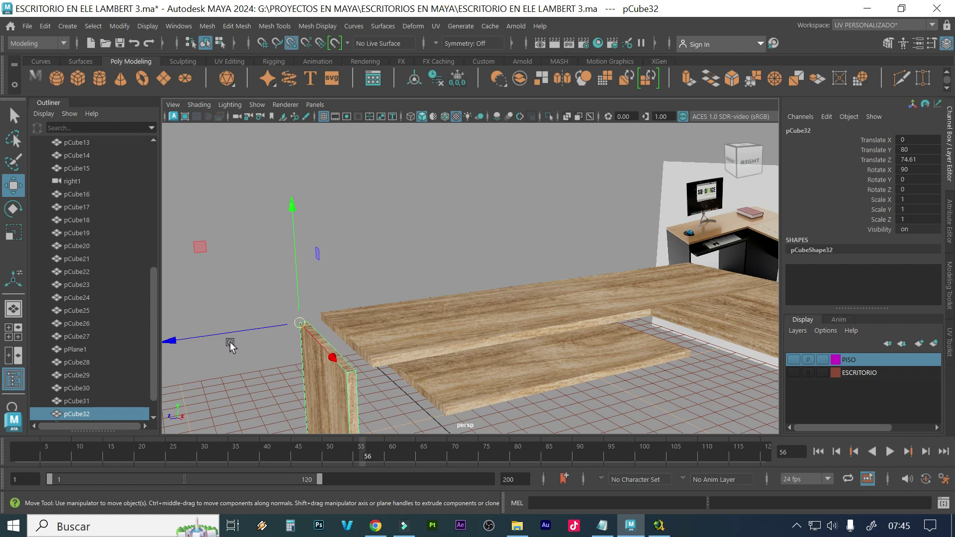
{"action": "left_click_drag", "start_coordinate": [201, 342], "coordinate": [239, 341]}
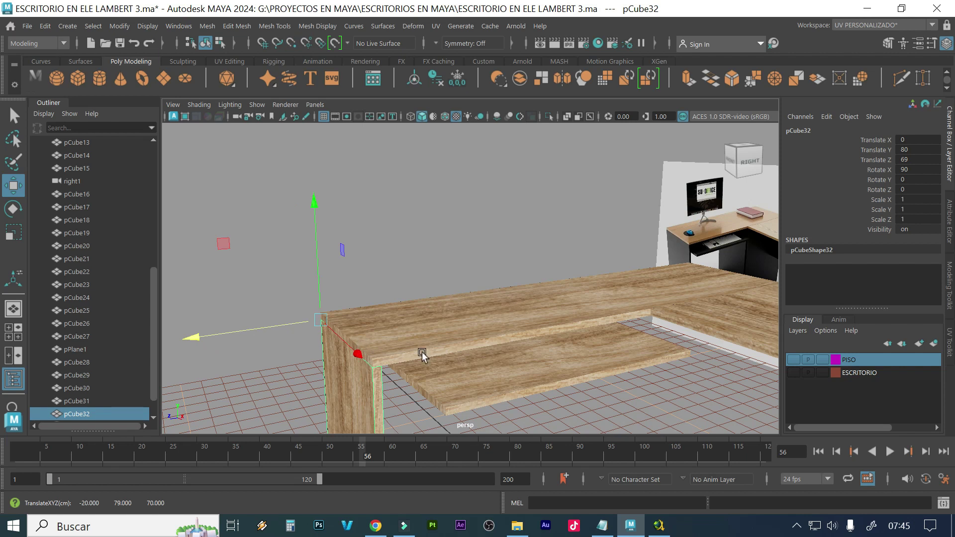
{"action": "scroll", "coordinate": [448, 361], "scroll_direction": "down", "scroll_amount": 1}
{"action": "left_click_drag", "start_coordinate": [485, 368], "coordinate": [473, 307], "text": "alt"}
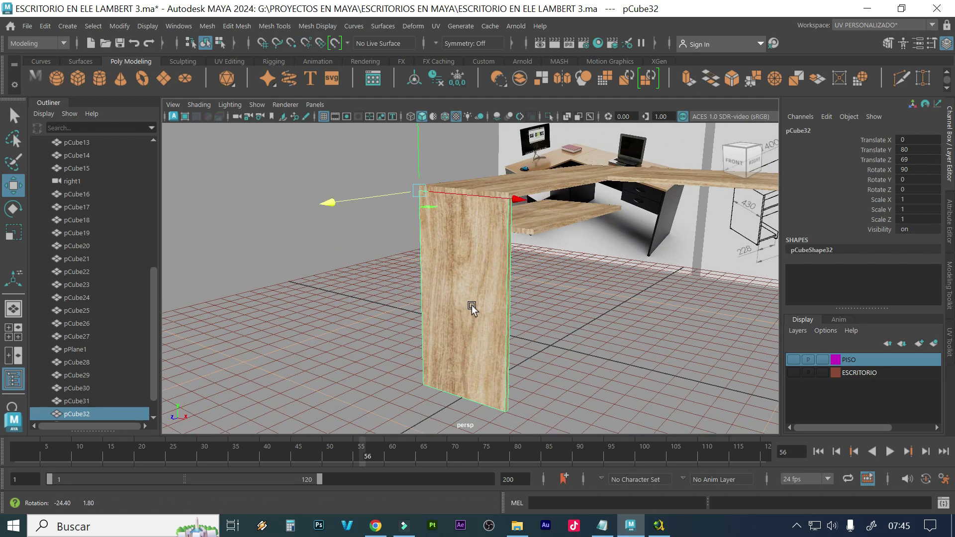
{"action": "left_click_drag", "start_coordinate": [518, 279], "coordinate": [503, 283], "text": "alt"}
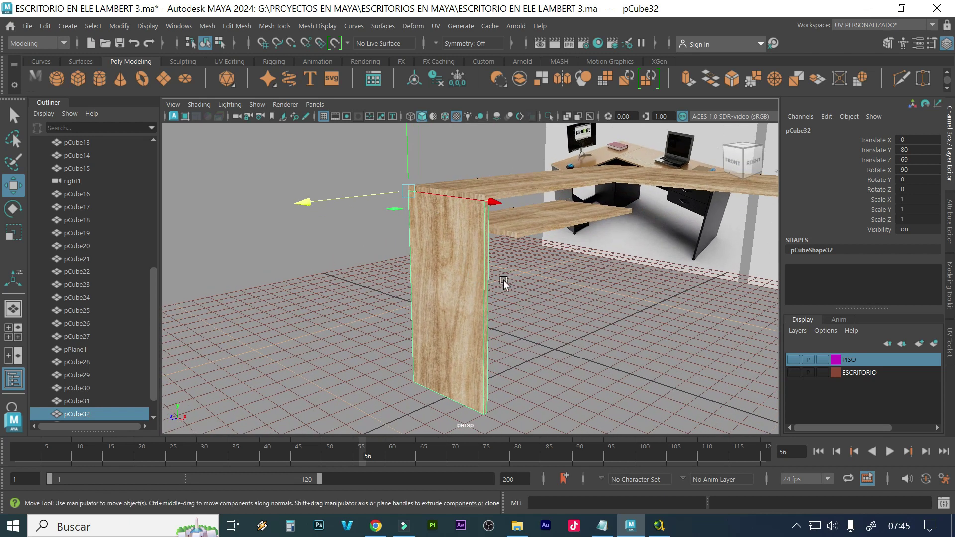
Assign a new Lambert material, lambert11, to the upright panel
{"action": "right_click", "coordinate": [461, 300]}
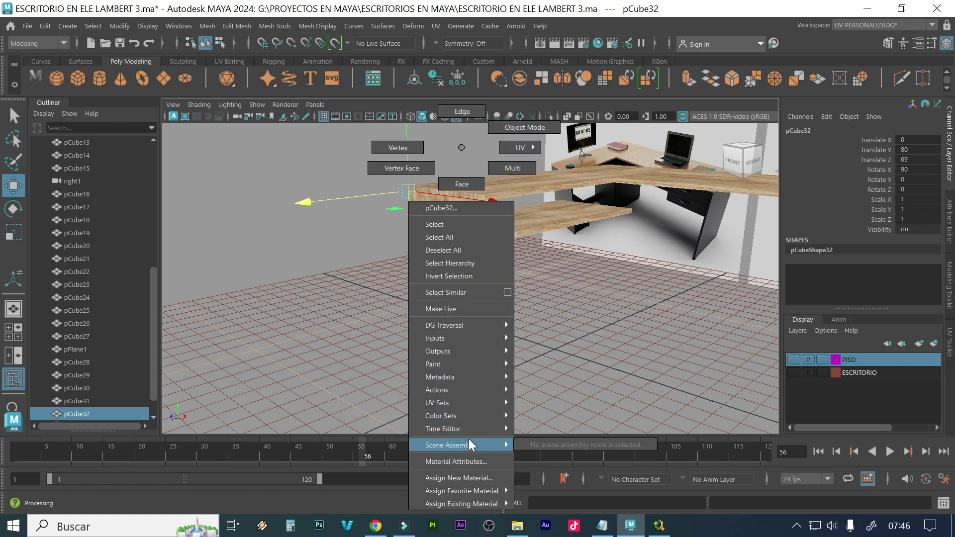
{"action": "left_click", "coordinate": [463, 476]}
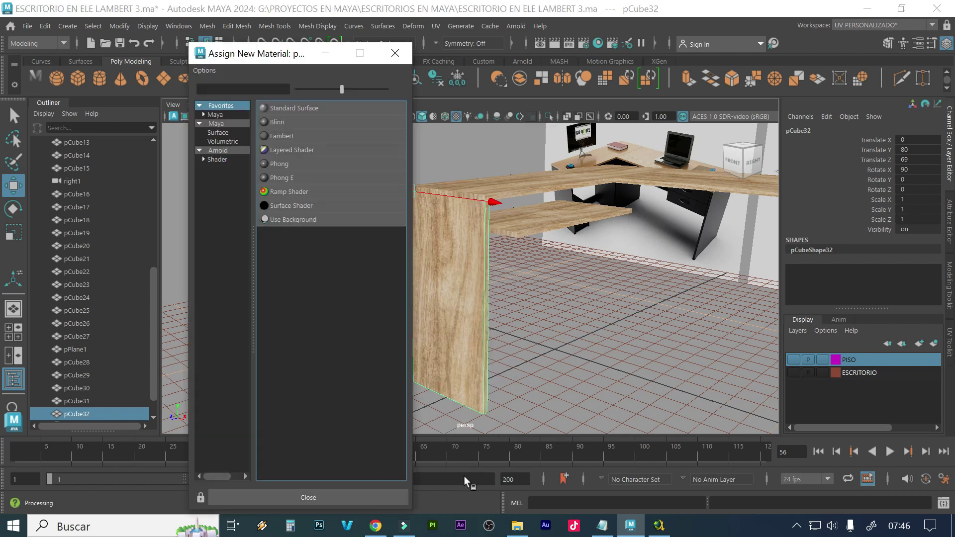
{"action": "left_click", "coordinate": [288, 136]}
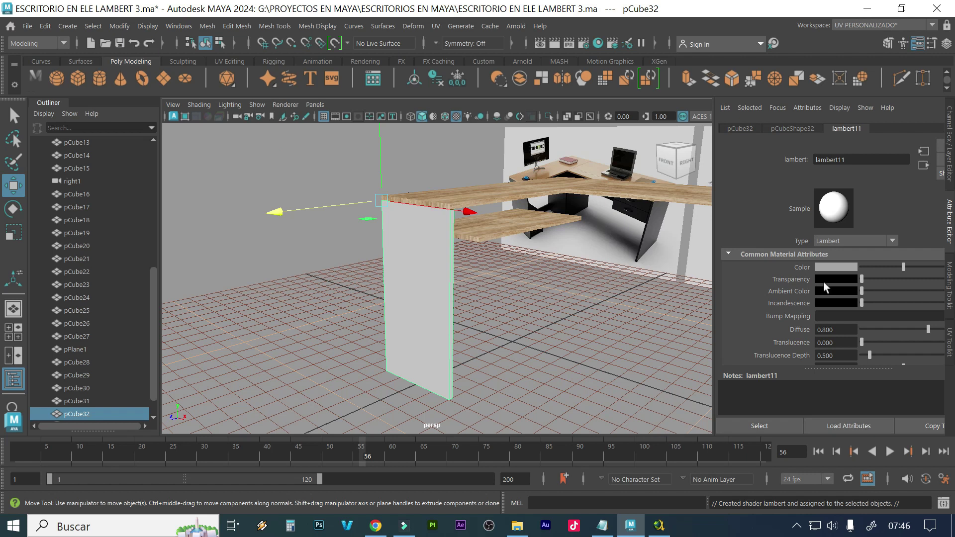
Connect a new File texture node, file9, to the material's Color
{"action": "left_click_drag", "start_coordinate": [714, 269], "coordinate": [628, 269]}
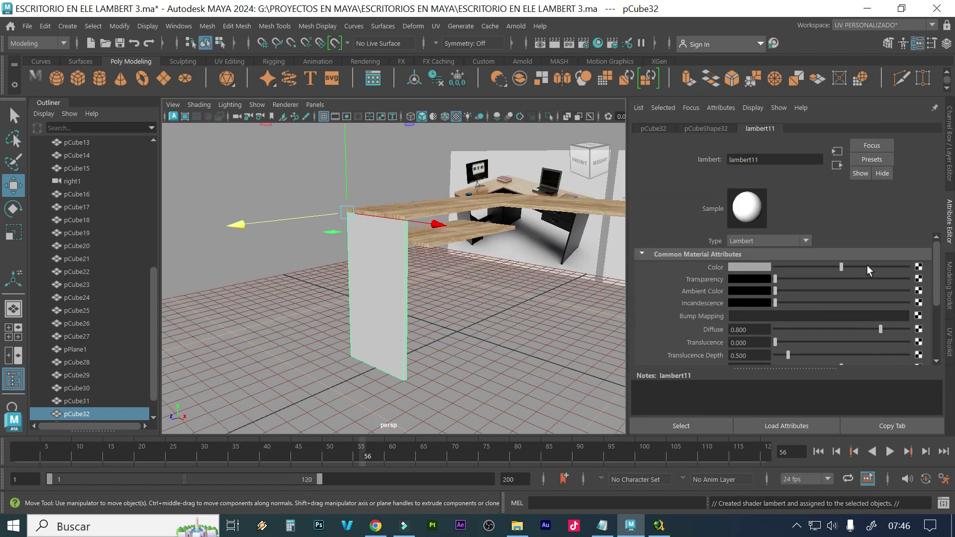
{"action": "left_click", "coordinate": [917, 267]}
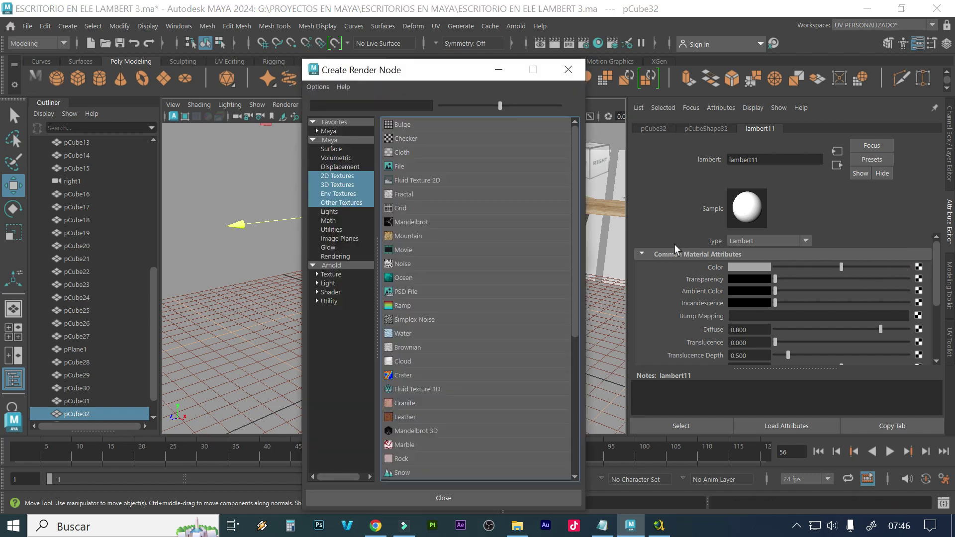
{"action": "left_click", "coordinate": [397, 169]}
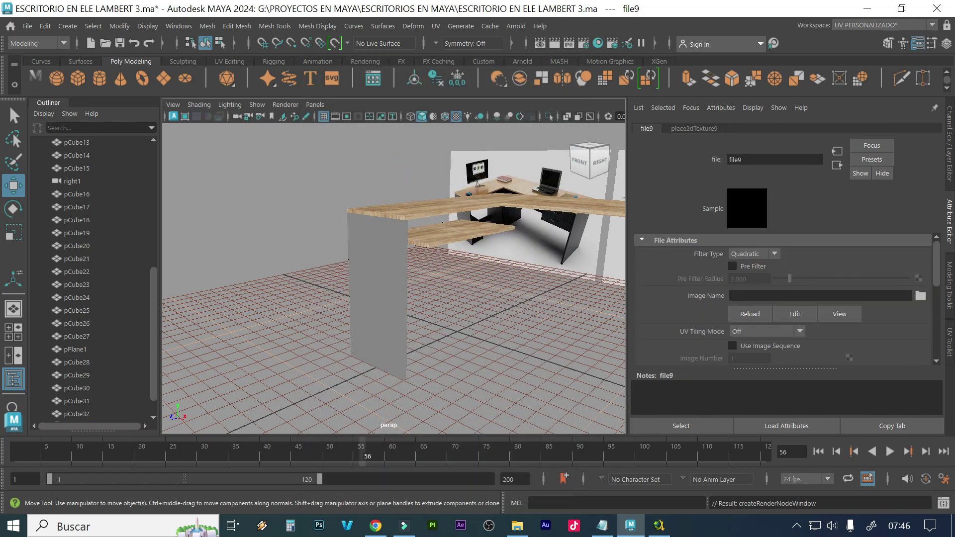
Load 6000 X 4000 telon-fondo-textura-tela-tenida-oscura.jpg from the TEXTURAS folder into file9
{"action": "left_click", "coordinate": [920, 295]}
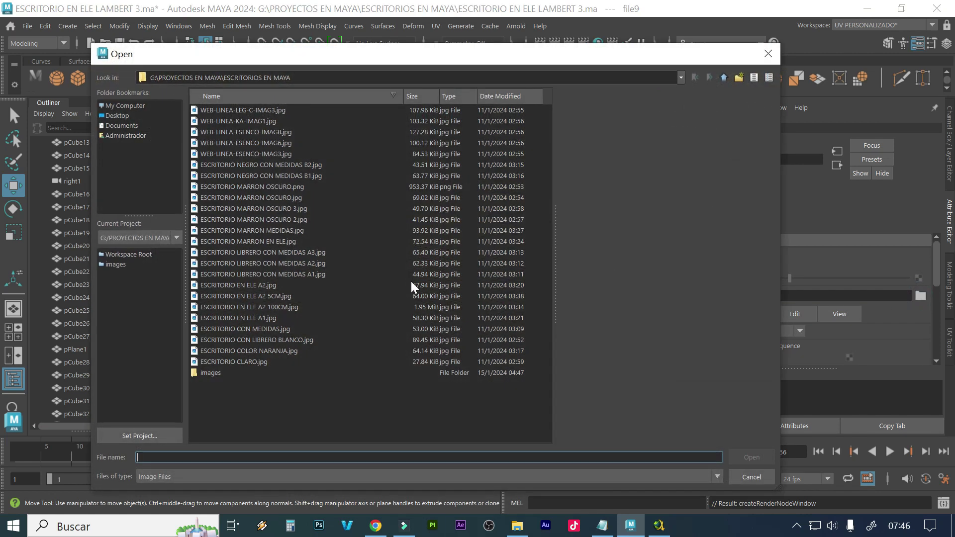
{"action": "left_click", "coordinate": [723, 78]}
{"action": "left_click", "coordinate": [291, 261]}
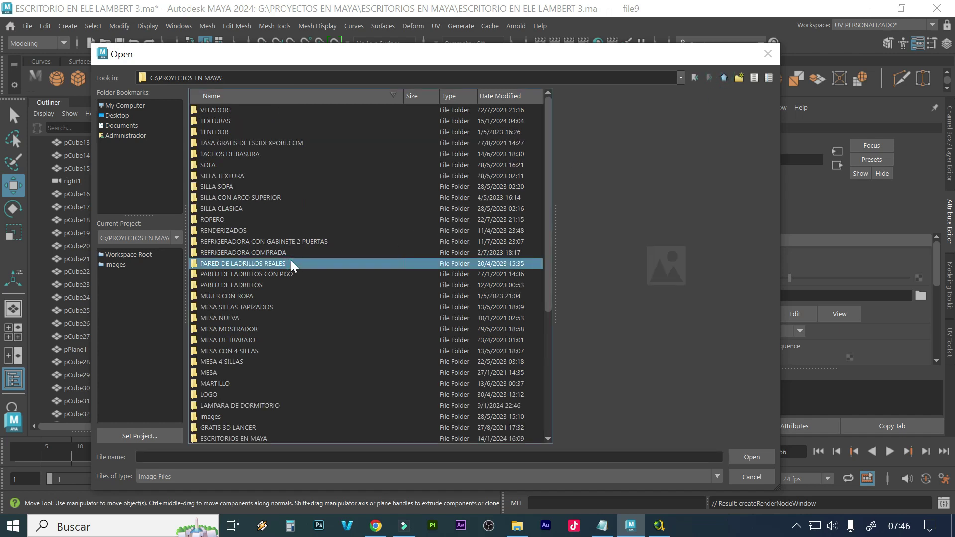
{"action": "key", "text": "t"}
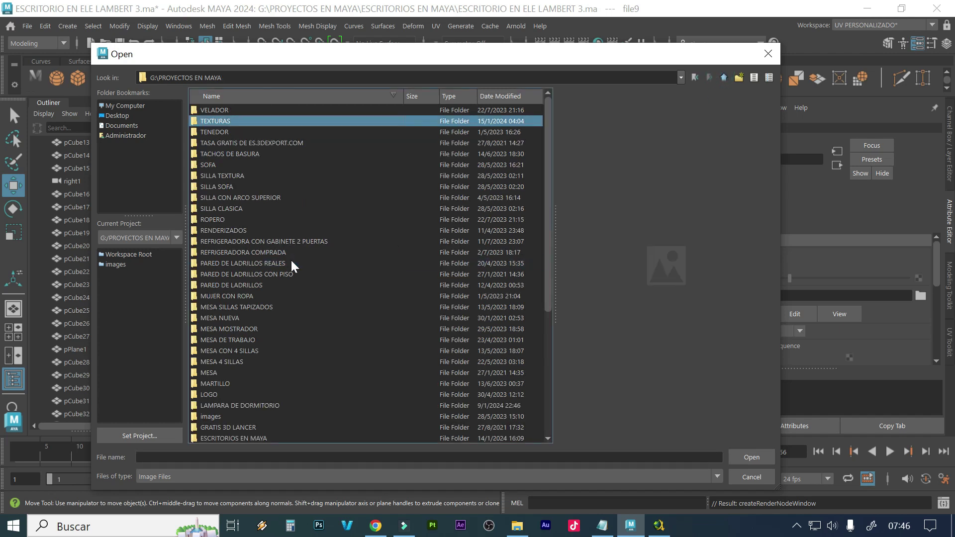
{"action": "double_click", "coordinate": [267, 121]}
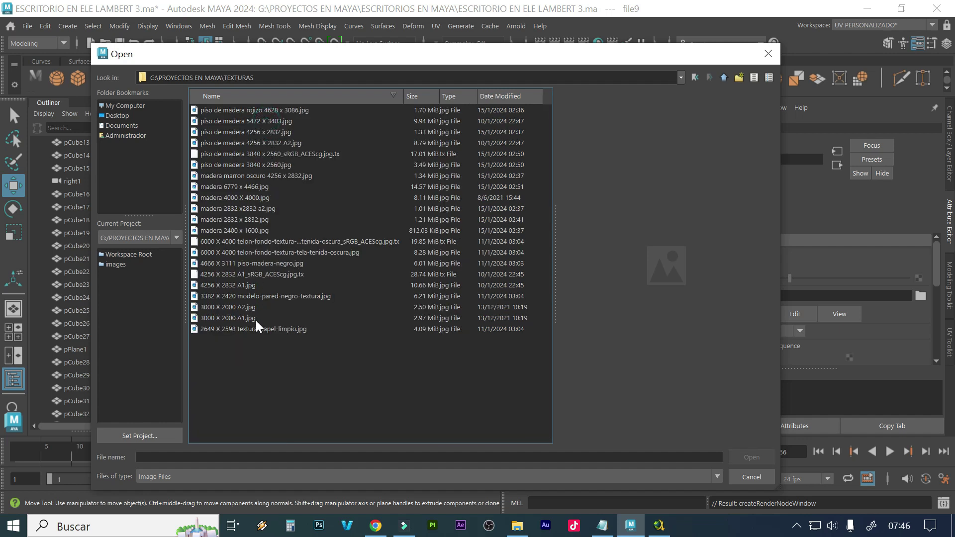
{"action": "left_click", "coordinate": [276, 254]}
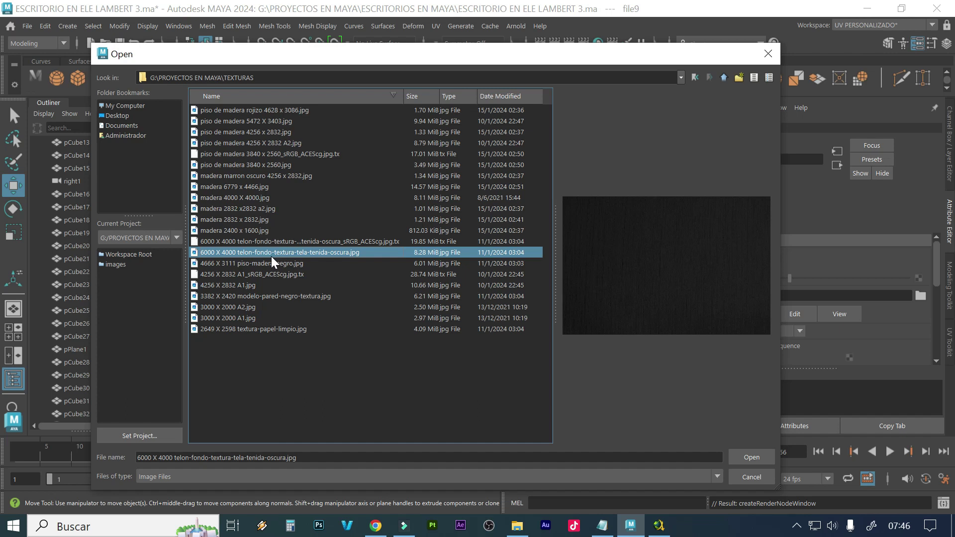
{"action": "left_click", "coordinate": [318, 242]}
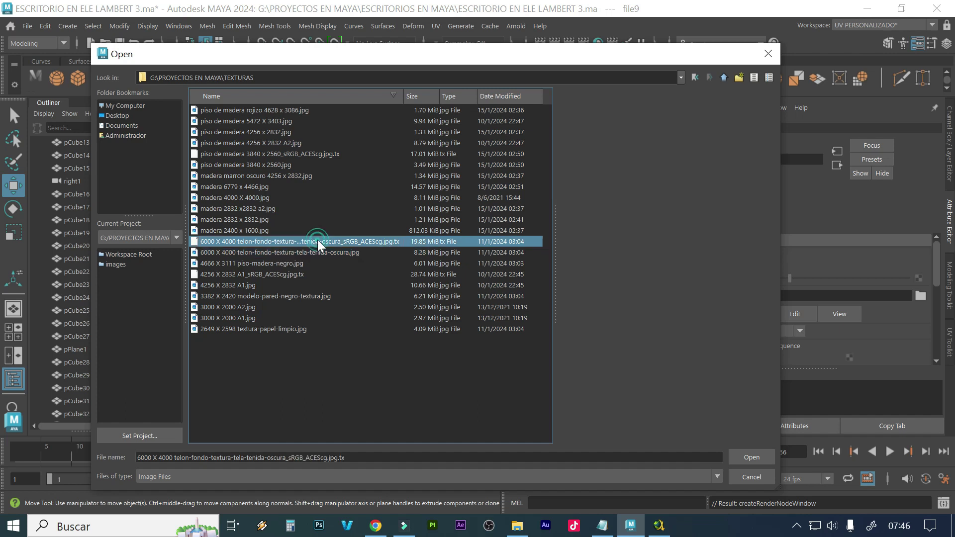
{"action": "left_click", "coordinate": [290, 252]}
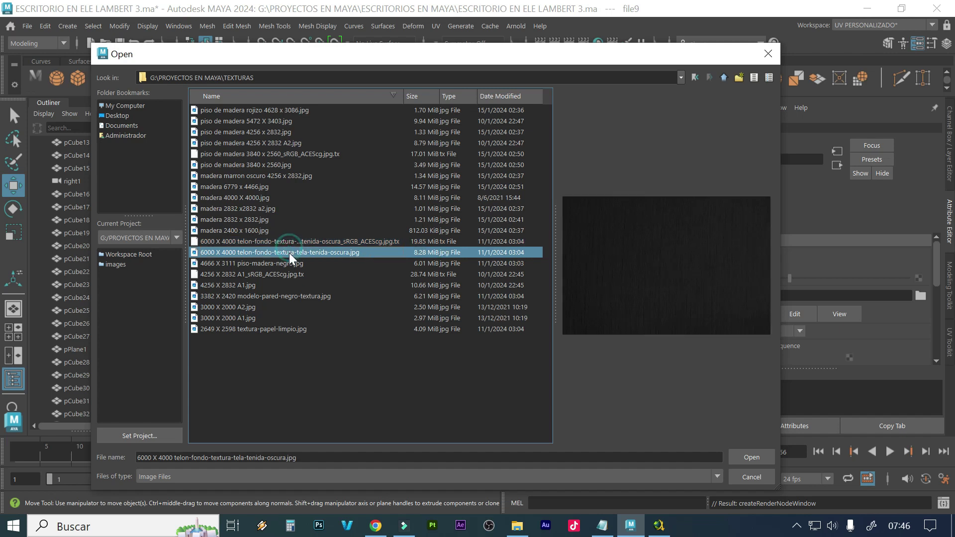
{"action": "key", "text": "Down"}
{"action": "key", "text": "Down"}
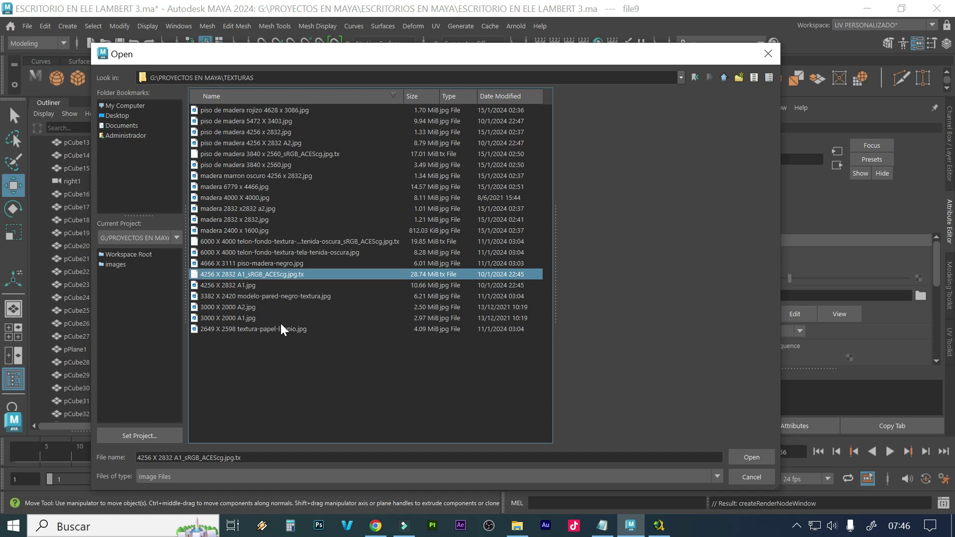
{"action": "left_click", "coordinate": [280, 329]}
{"action": "left_click", "coordinate": [287, 252]}
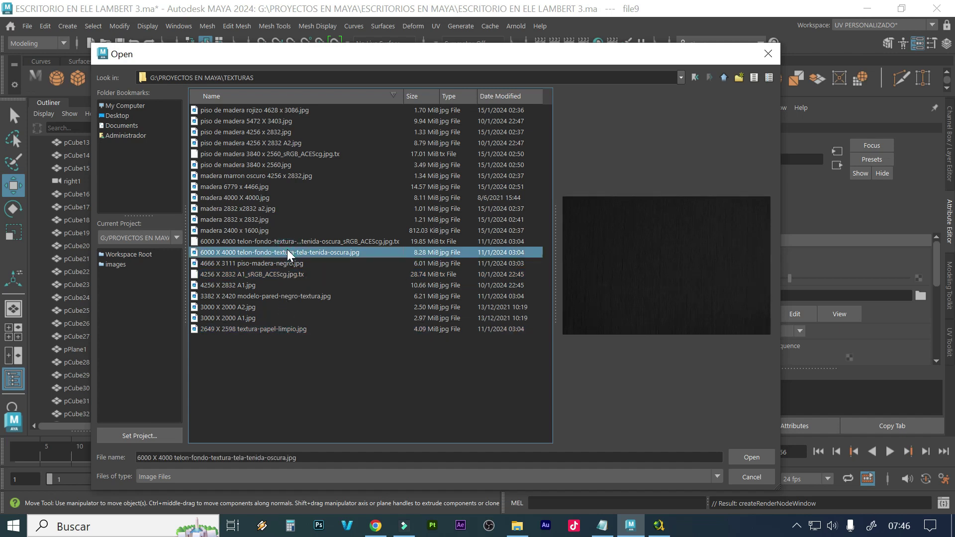
{"action": "left_click", "coordinate": [734, 452]}
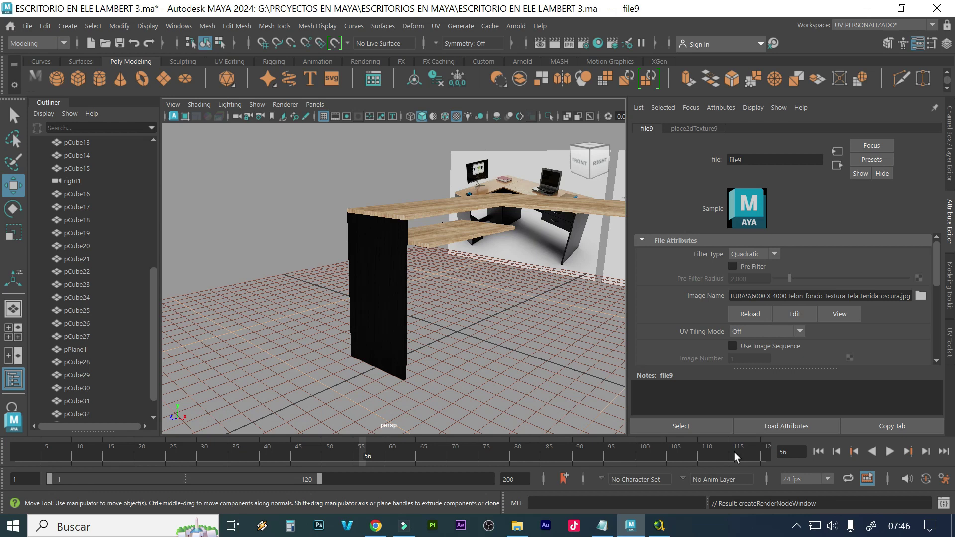
Orbit around the desk to inspect the dark fabric texture on the side panel
{"action": "mouse_move", "coordinate": [478, 284]}
{"action": "left_mouse_down", "text": "alt"}
{"action": "mouse_move", "coordinate": [417, 281]}
{"action": "mouse_move", "coordinate": [401, 294]}
{"action": "mouse_move", "coordinate": [480, 294]}
{"action": "left_mouse_up", "text": "alt"}
{"action": "right_click_drag", "start_coordinate": [490, 286], "coordinate": [470, 297], "text": "alt"}
{"action": "left_click_drag", "start_coordinate": [470, 299], "coordinate": [350, 313], "text": "alt"}
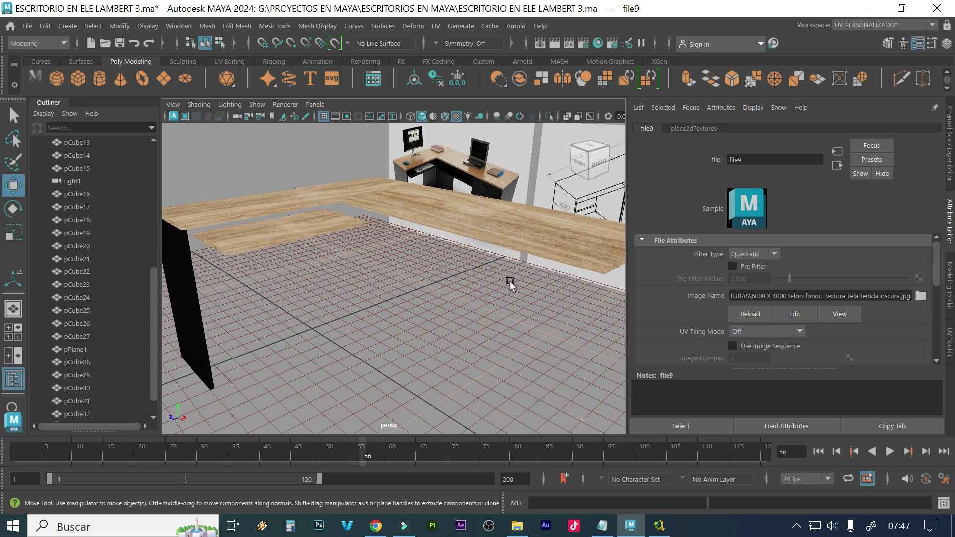
{"action": "right_click_drag", "start_coordinate": [362, 316], "coordinate": [393, 314], "text": "alt"}
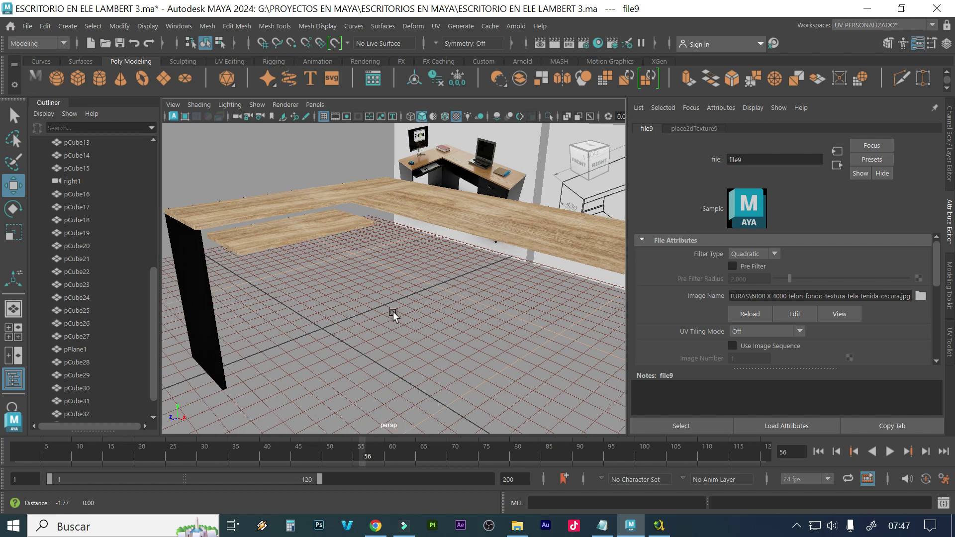
{"action": "left_click_drag", "start_coordinate": [392, 313], "coordinate": [418, 312], "text": "alt"}
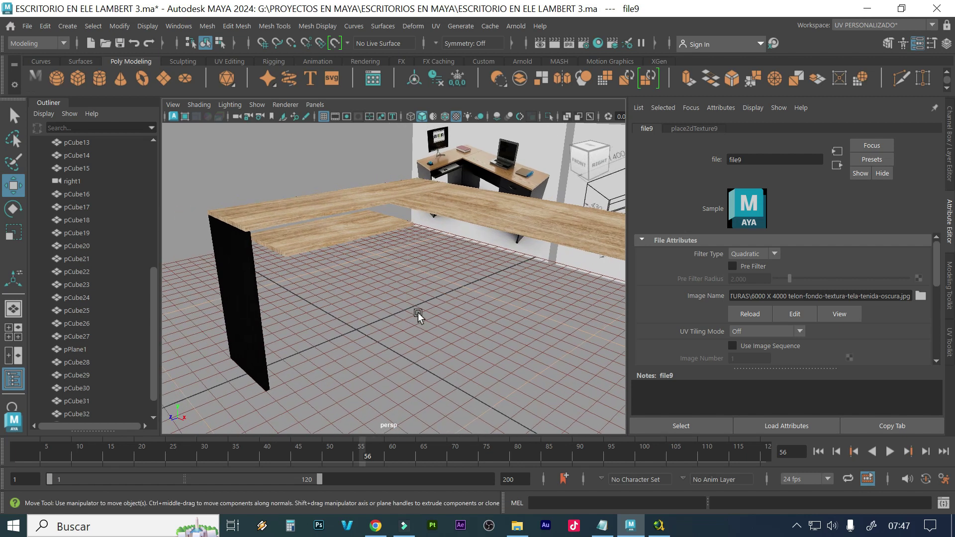
Duplicate the black side panel and point-snap the copy, pCube33, under the desk top's front edge
{"action": "left_click", "coordinate": [238, 297]}
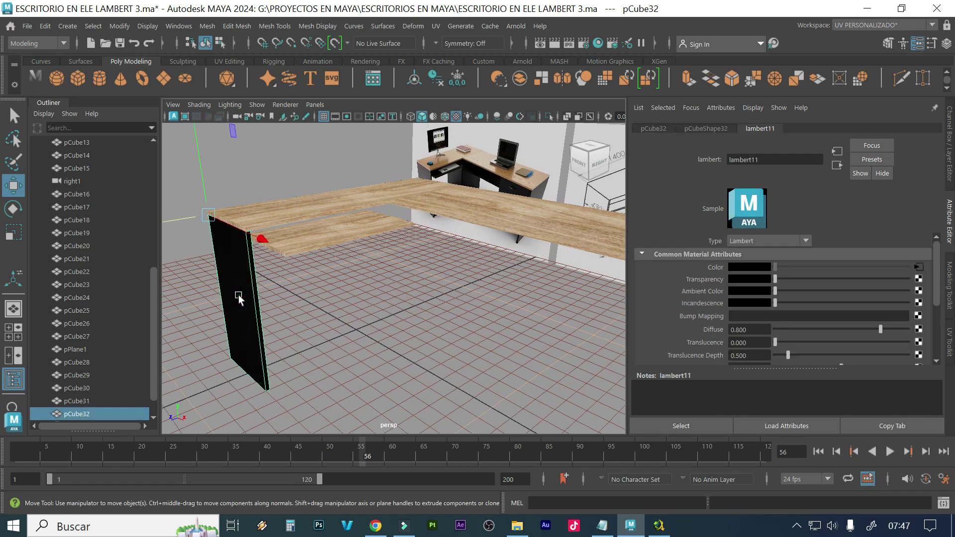
{"action": "key", "text": "ctrl+d"}
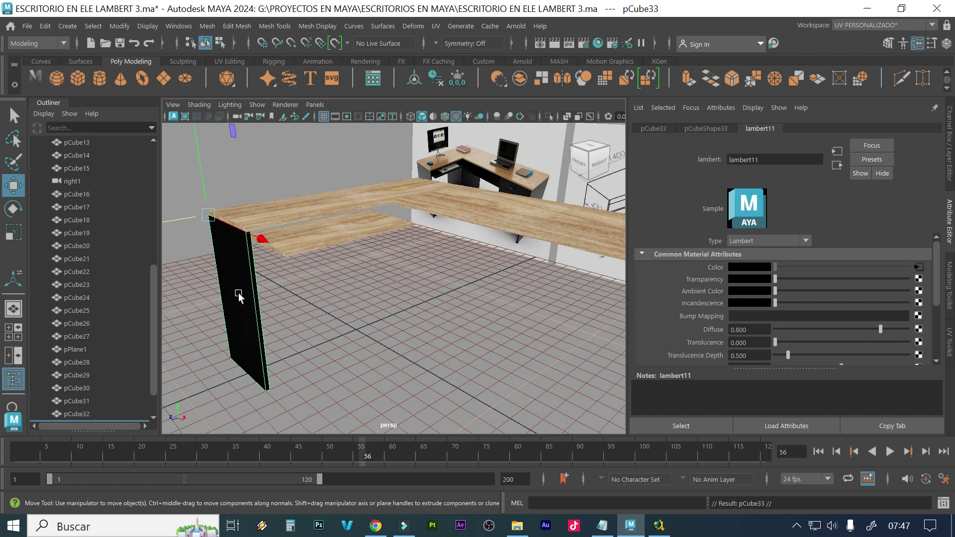
{"action": "left_click_drag", "start_coordinate": [219, 234], "coordinate": [199, 250], "text": "alt"}
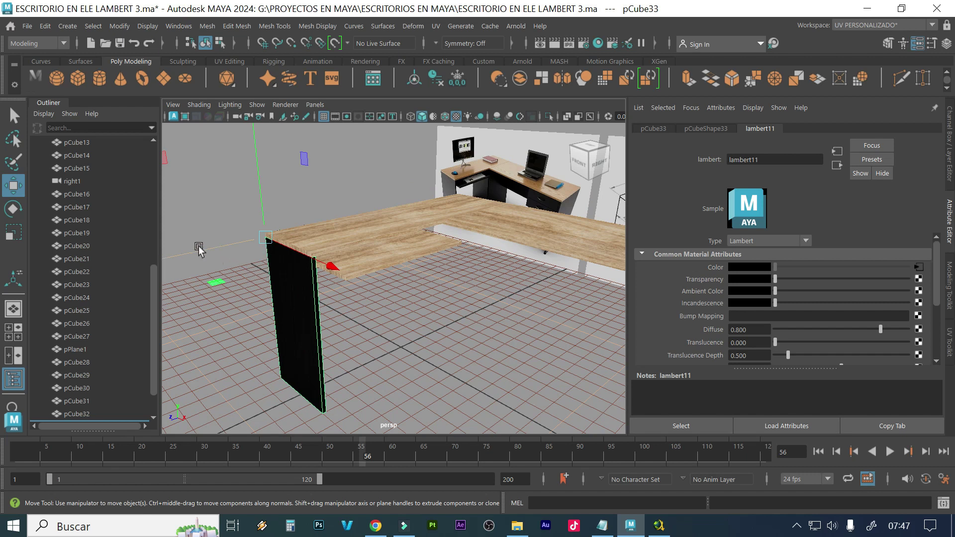
{"action": "middle_click_drag", "start_coordinate": [197, 253], "coordinate": [330, 230]}
{"action": "left_click_drag", "start_coordinate": [419, 309], "coordinate": [478, 264], "text": "alt"}
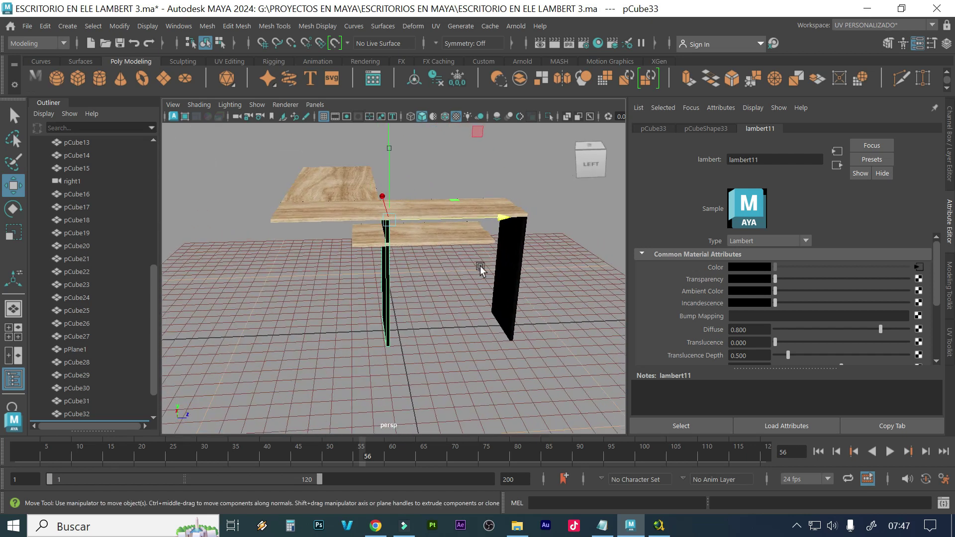
{"action": "key", "text": "v"}
{"action": "middle_click_drag", "start_coordinate": [505, 225], "coordinate": [377, 214]}
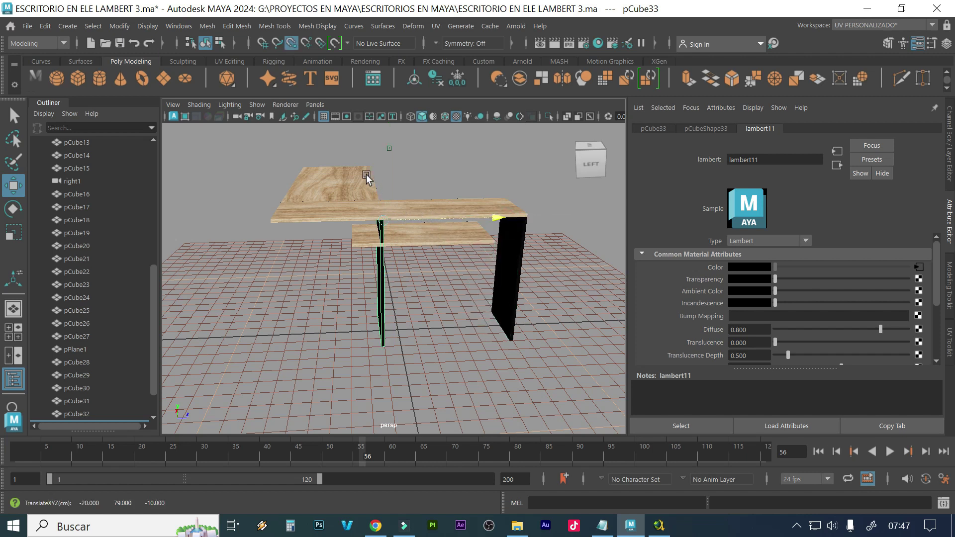
{"action": "middle_click_drag", "start_coordinate": [351, 170], "coordinate": [331, 191]}
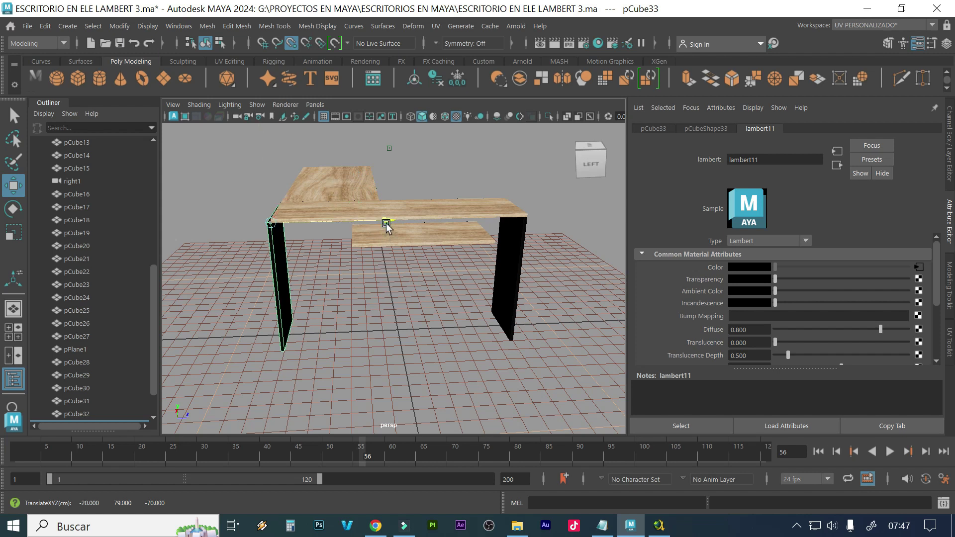
{"action": "middle_click_drag", "start_coordinate": [386, 223], "coordinate": [391, 223]}
Reframe the view on the new leg and duplicate it again as pCube34
{"action": "left_click_drag", "start_coordinate": [397, 271], "coordinate": [387, 273], "text": "alt"}
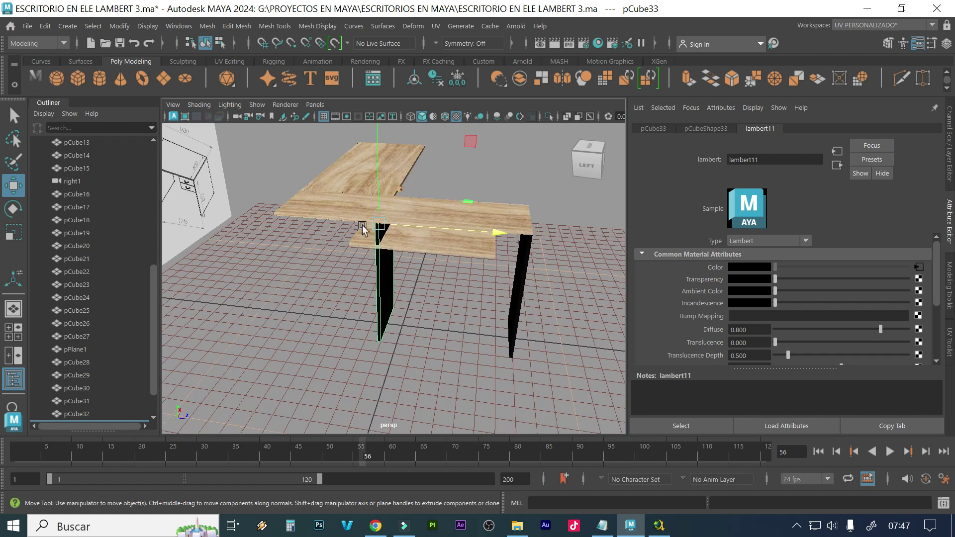
{"action": "scroll", "coordinate": [386, 243], "scroll_direction": "up", "scroll_amount": 6}
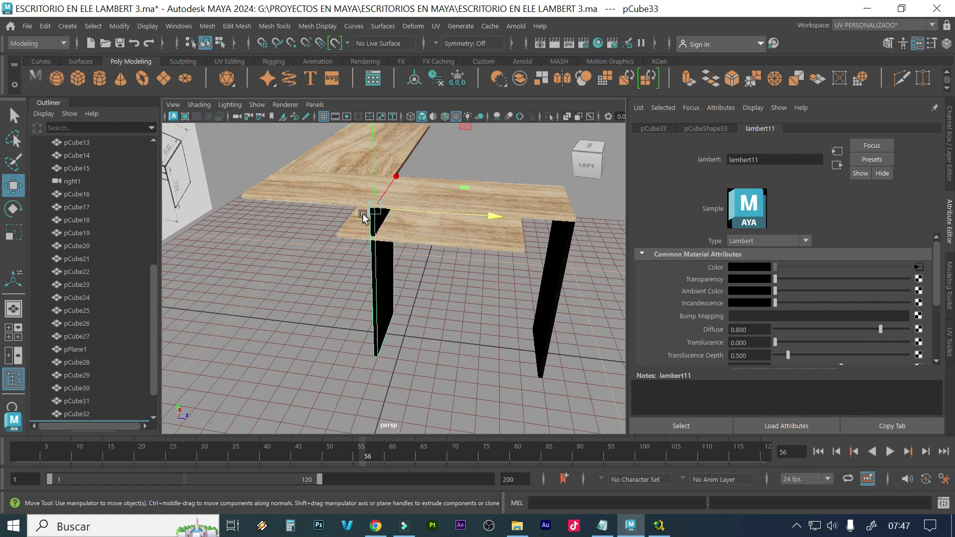
{"action": "left_click_drag", "start_coordinate": [407, 224], "coordinate": [383, 207], "text": "alt"}
{"action": "right_click_drag", "start_coordinate": [383, 207], "coordinate": [383, 302], "text": "alt"}
{"action": "middle_click_drag", "start_coordinate": [383, 302], "coordinate": [384, 373], "text": "alt"}
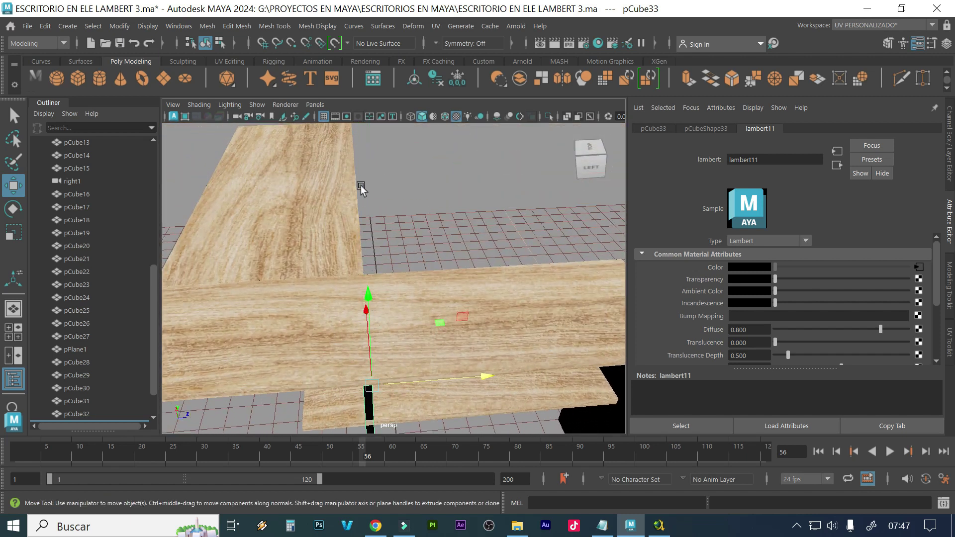
{"action": "left_click_drag", "start_coordinate": [353, 244], "coordinate": [437, 241], "text": "alt"}
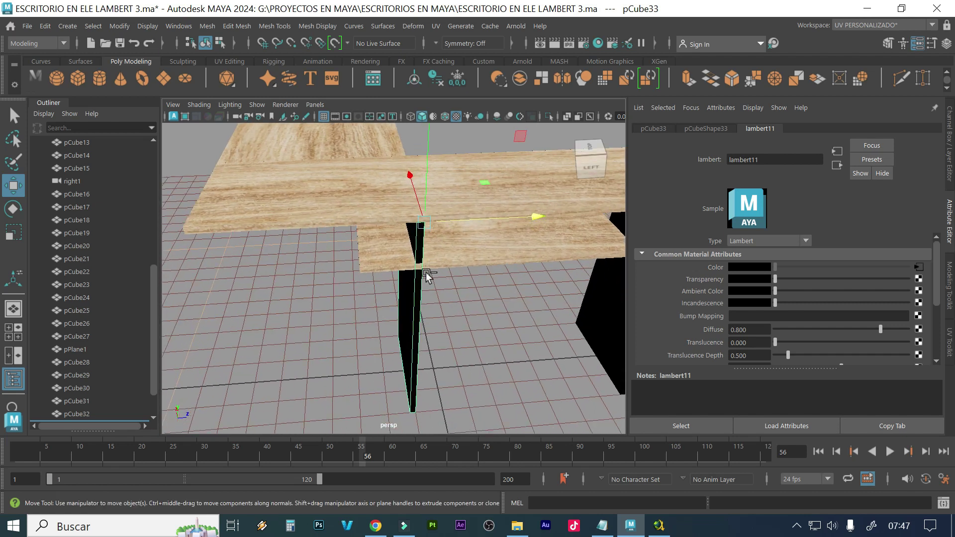
{"action": "key", "text": "ctrl+d"}
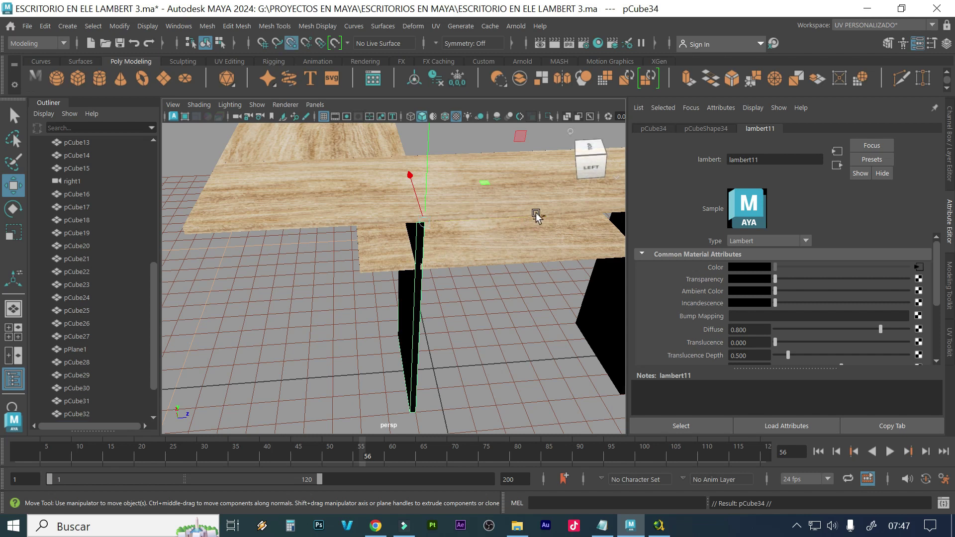
Snap the new copy pCube34 to the desk's front-left corner
{"action": "middle_click_drag", "start_coordinate": [535, 213], "coordinate": [184, 248]}
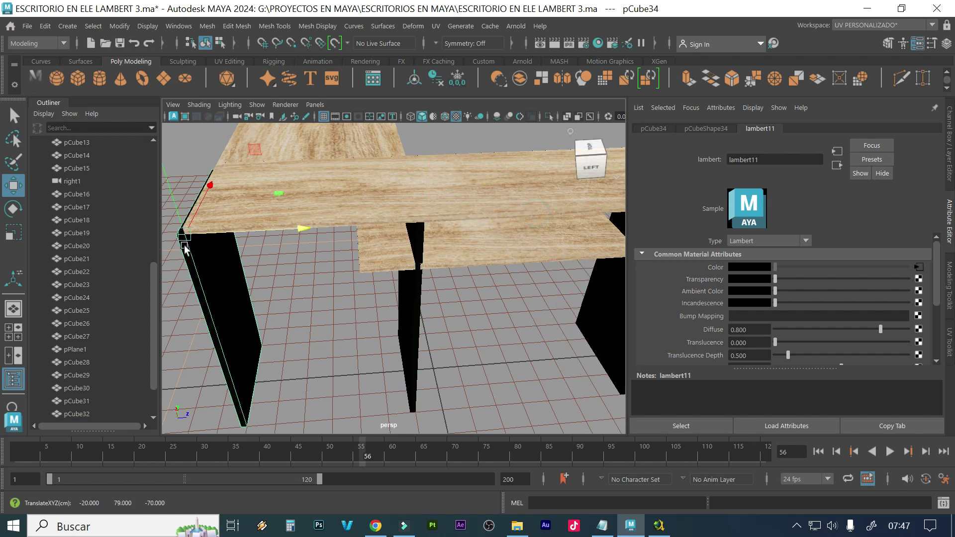
{"action": "left_click_drag", "start_coordinate": [219, 311], "coordinate": [358, 308], "text": "alt"}
{"action": "left_click_drag", "start_coordinate": [357, 274], "coordinate": [330, 313], "text": "alt"}
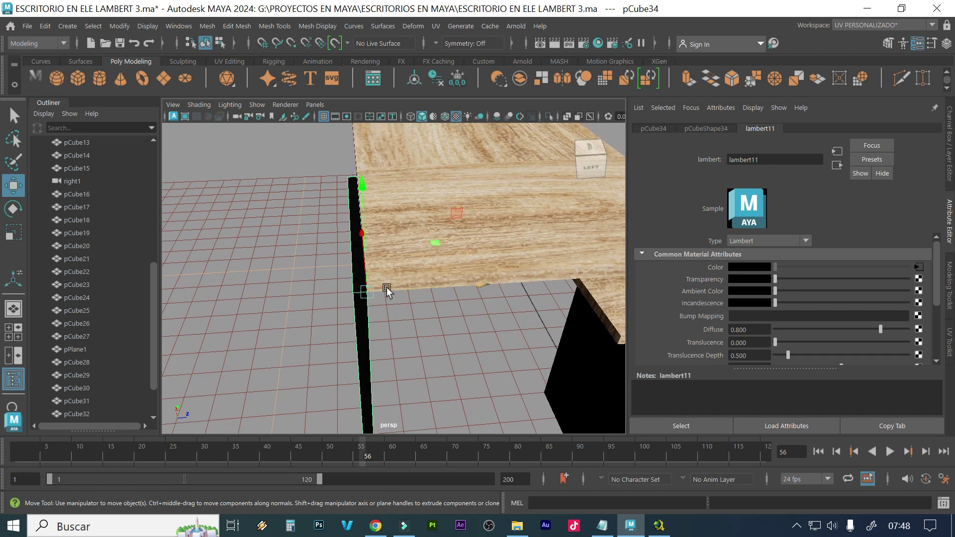
Snap the panel's pivot to a corner vertex, then point-snap it along its depth to the desktop edge
{"action": "key", "text": "d"}
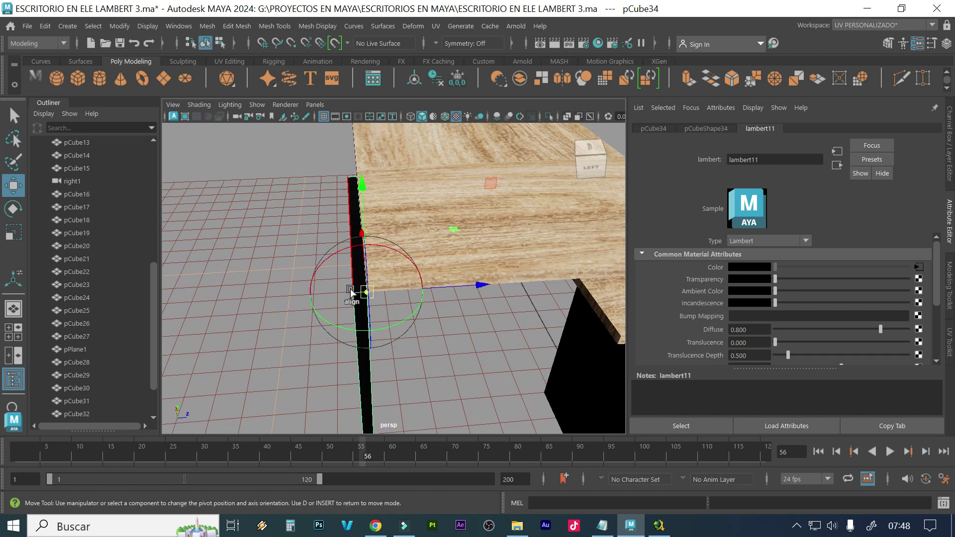
{"action": "key", "text": "v"}
{"action": "left_click_drag", "start_coordinate": [367, 292], "coordinate": [360, 296]}
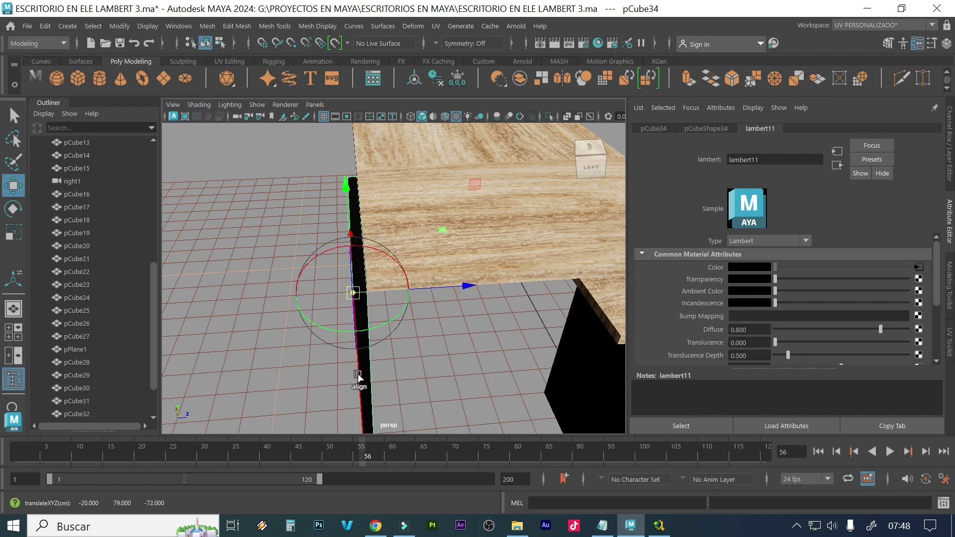
{"action": "key", "text": "d"}
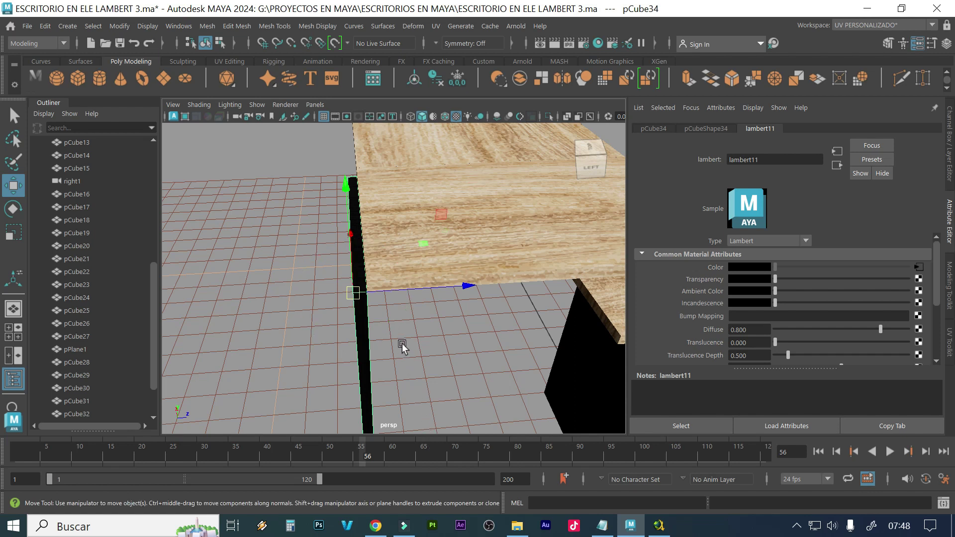
{"action": "key", "text": "v"}
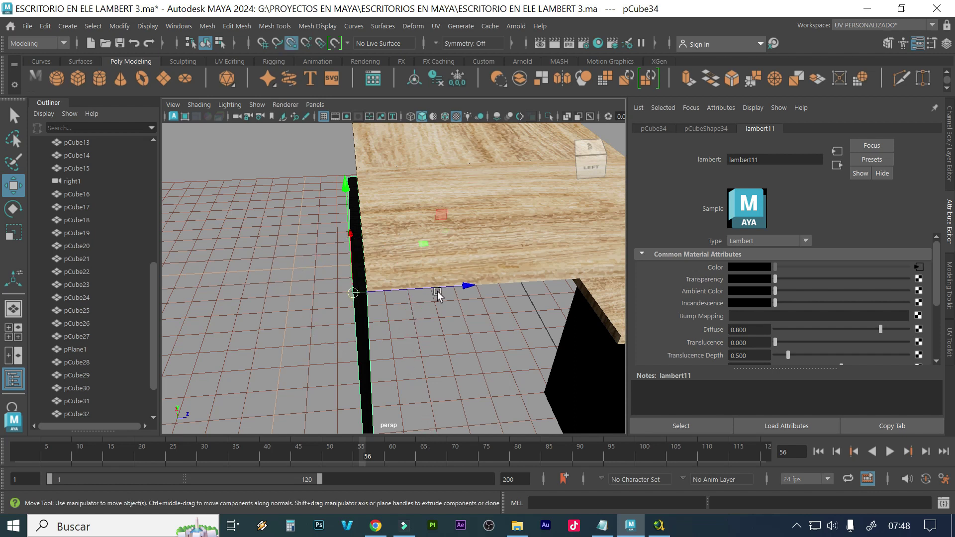
{"action": "left_click_drag", "start_coordinate": [437, 294], "coordinate": [365, 252]}
{"action": "left_click_drag", "start_coordinate": [426, 366], "coordinate": [449, 343], "text": "alt"}
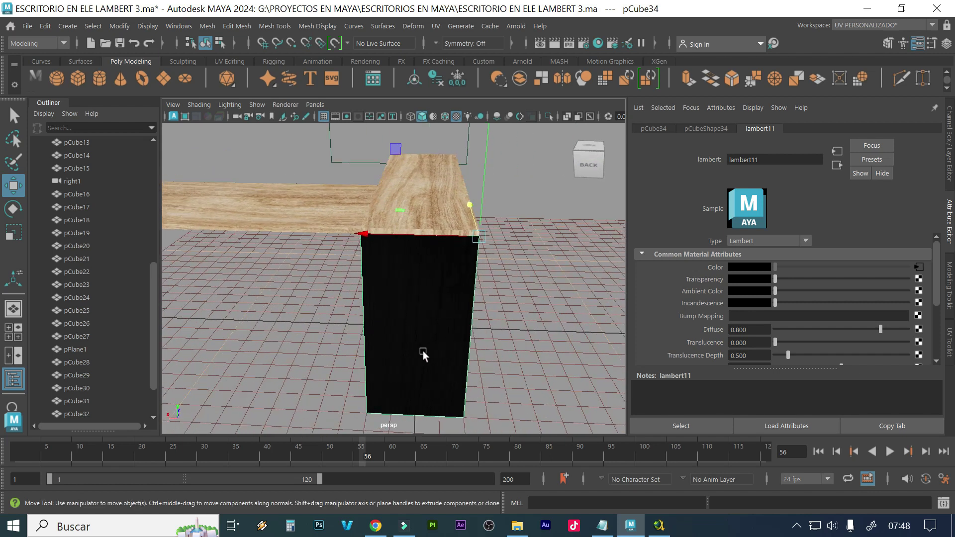
Duplicate the black panel pCube34 as pCube35 and move it under the desk's far right end
{"action": "middle_click_drag", "start_coordinate": [428, 354], "coordinate": [471, 357], "text": "alt"}
{"action": "right_click_drag", "start_coordinate": [419, 354], "coordinate": [473, 355], "text": "alt"}
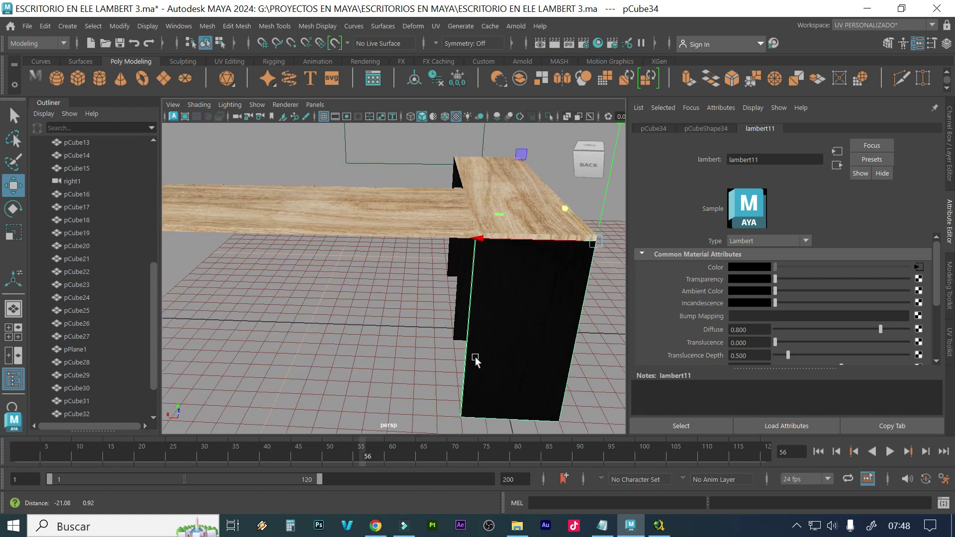
{"action": "right_click_drag", "start_coordinate": [300, 352], "coordinate": [361, 354], "text": "alt"}
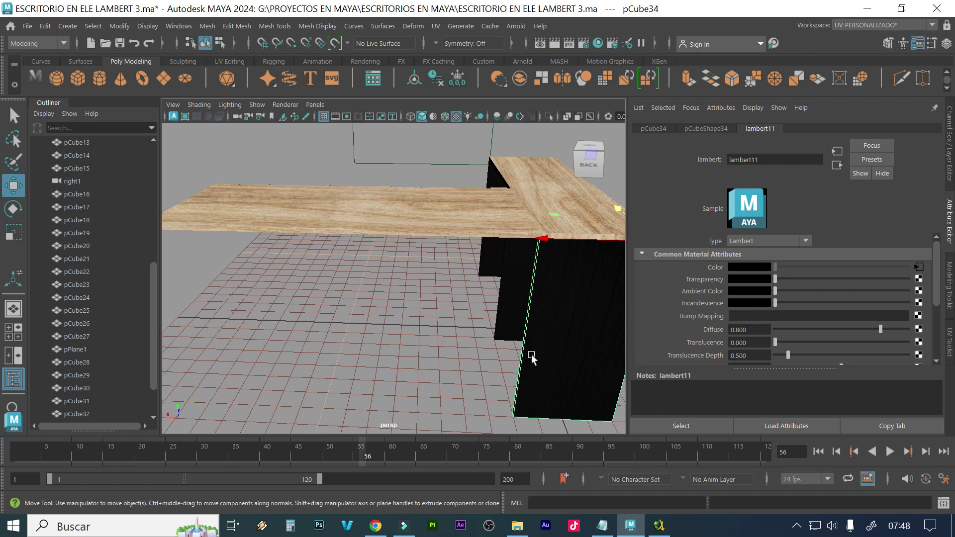
{"action": "left_click_drag", "start_coordinate": [499, 358], "coordinate": [234, 356], "text": "alt"}
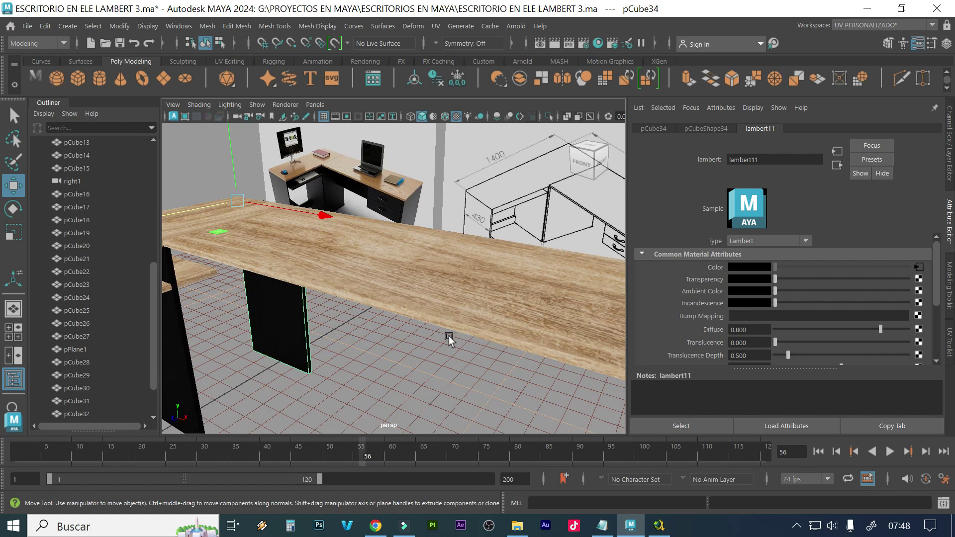
{"action": "key", "text": "alt"}
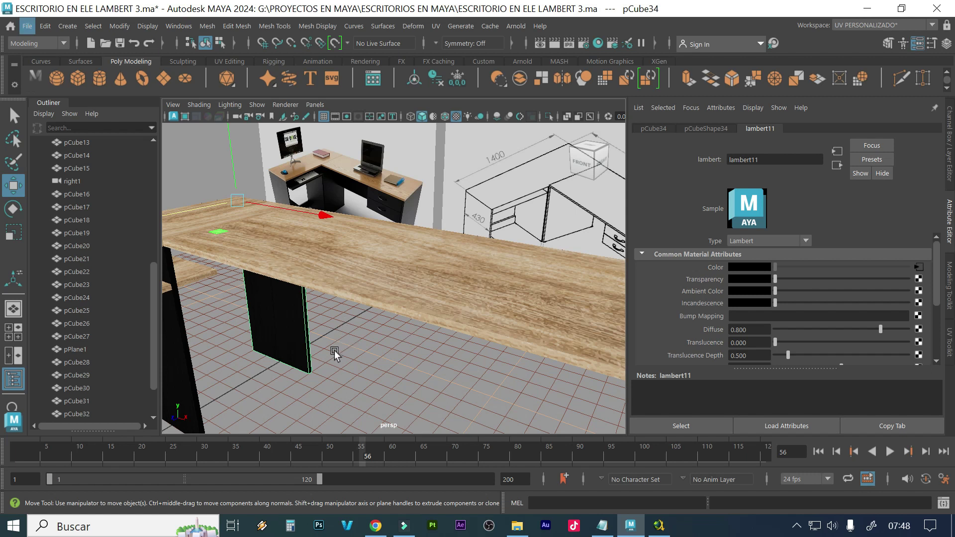
{"action": "right_click_drag", "start_coordinate": [356, 352], "coordinate": [330, 343], "text": "alt"}
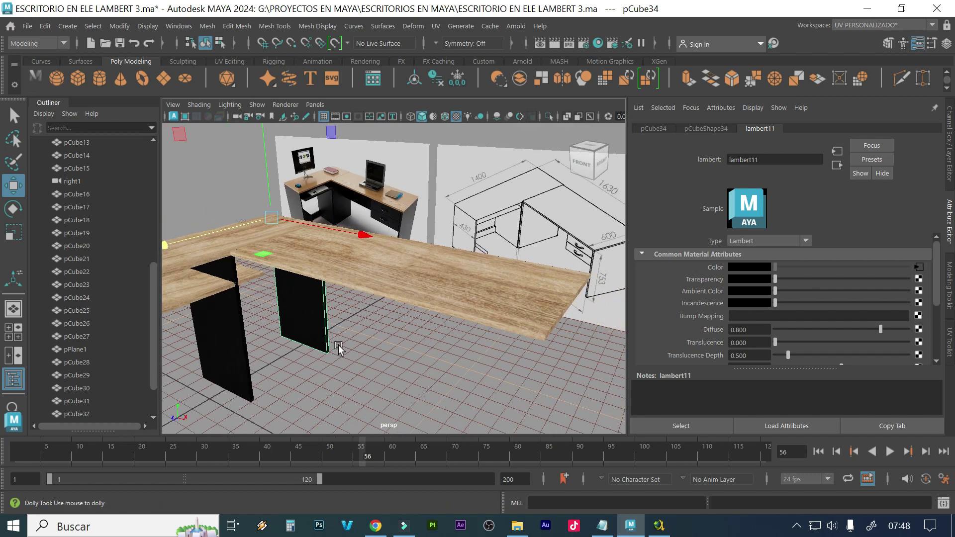
{"action": "left_click_drag", "start_coordinate": [338, 348], "coordinate": [311, 344], "text": "alt"}
{"action": "left_click", "coordinate": [315, 329]}
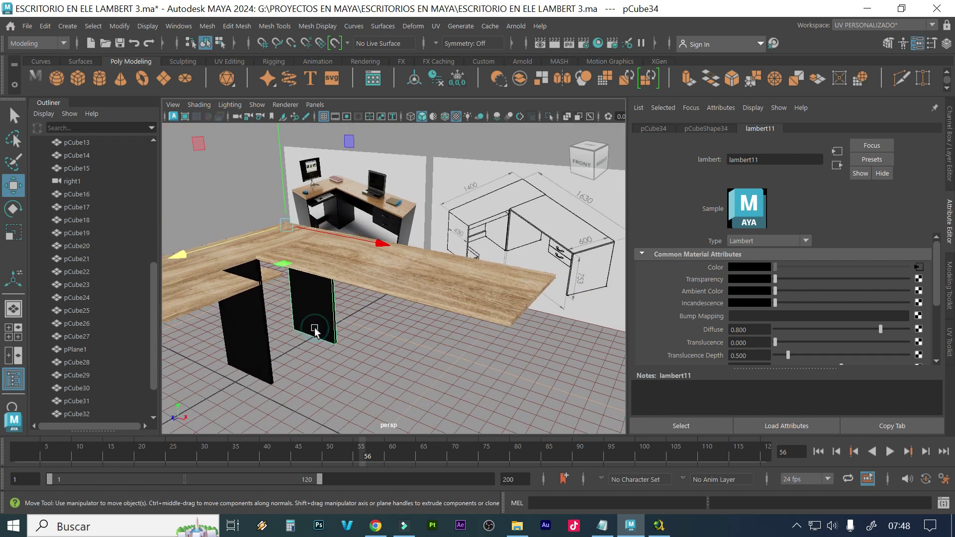
{"action": "key", "text": "ctrl+d"}
{"action": "left_click_drag", "start_coordinate": [381, 243], "coordinate": [639, 300]}
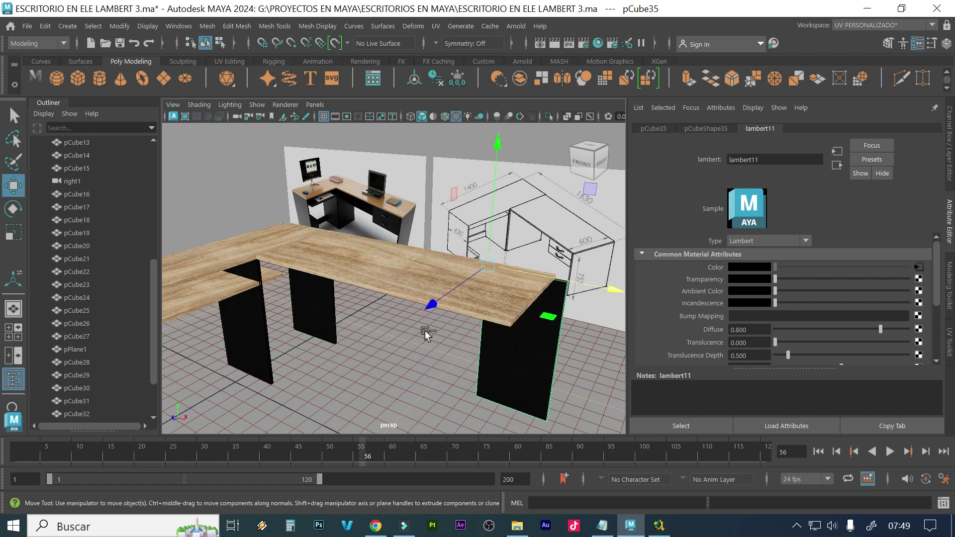
Duplicate pCube33 as pCube36 and slide it back to Translate Z -29.31, keeping Rotate X 90
{"action": "middle_click_drag", "start_coordinate": [332, 357], "coordinate": [377, 345], "text": "alt"}
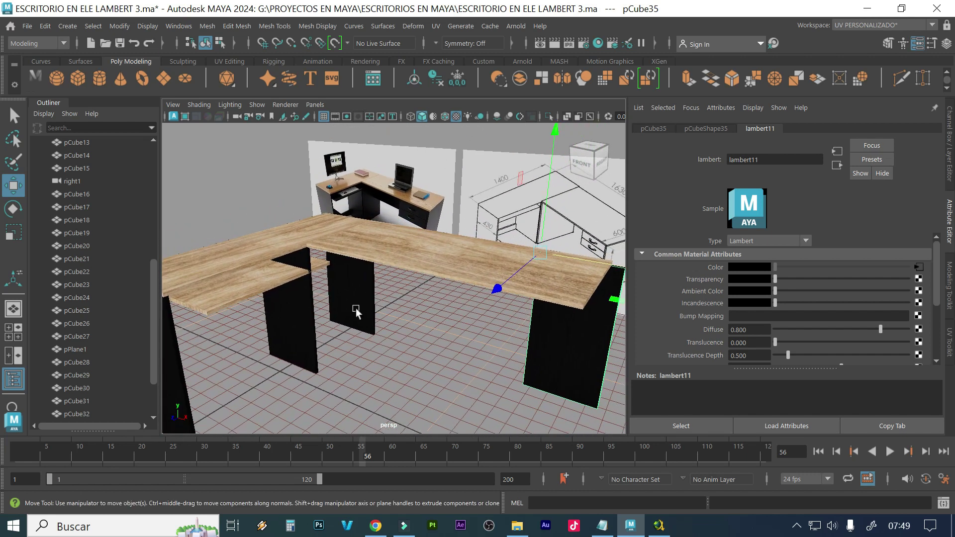
{"action": "left_click", "coordinate": [310, 318]}
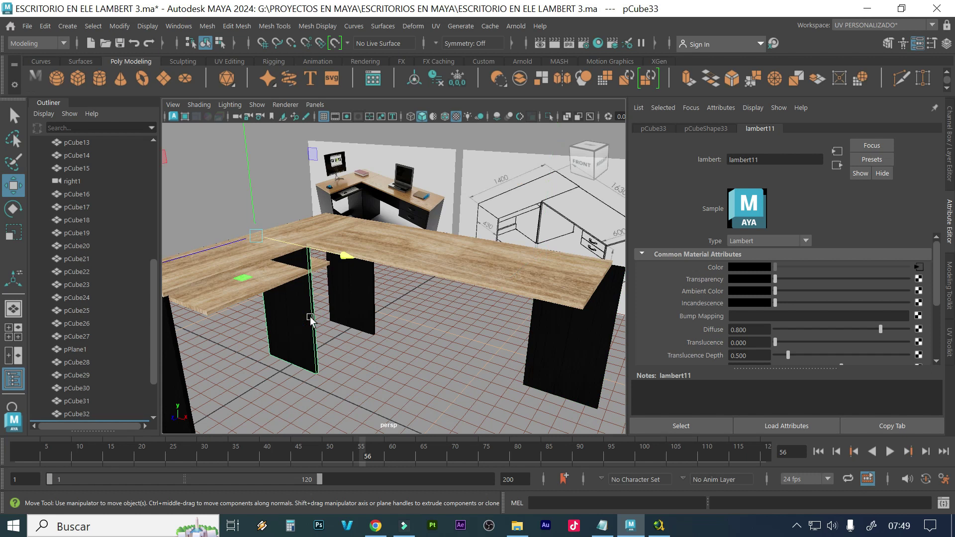
{"action": "key", "text": "ctrl+d"}
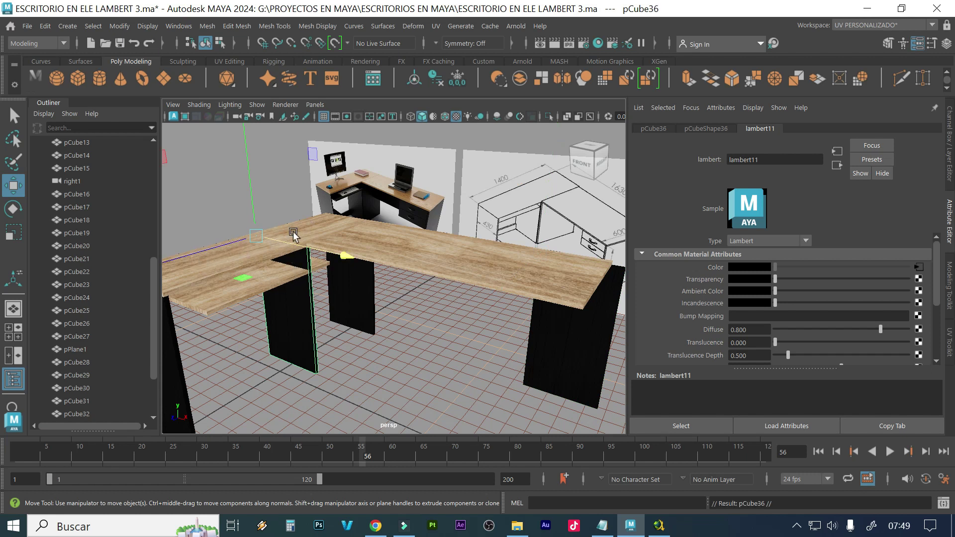
{"action": "left_click_drag", "start_coordinate": [211, 248], "coordinate": [354, 268]}
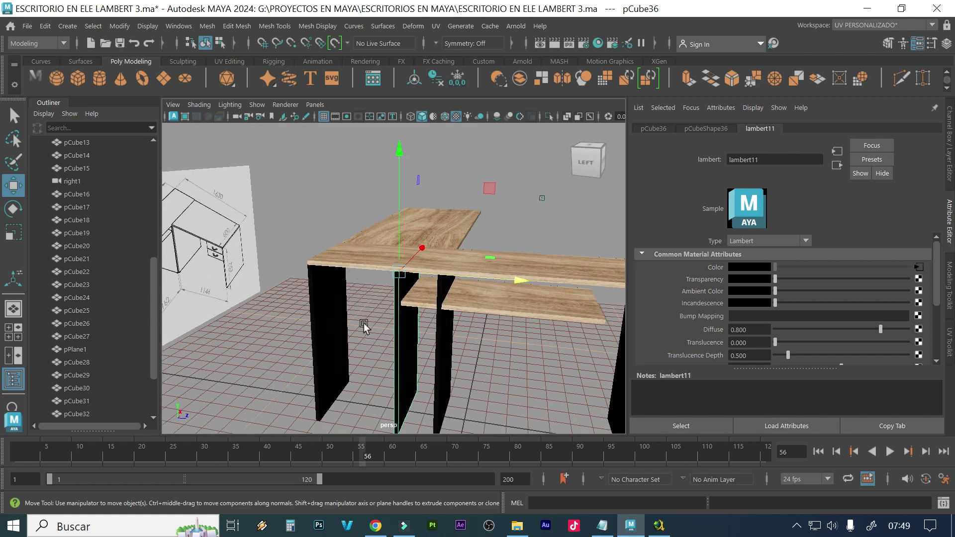
{"action": "key", "text": "e"}
{"action": "left_click_drag", "start_coordinate": [328, 308], "coordinate": [415, 306]}
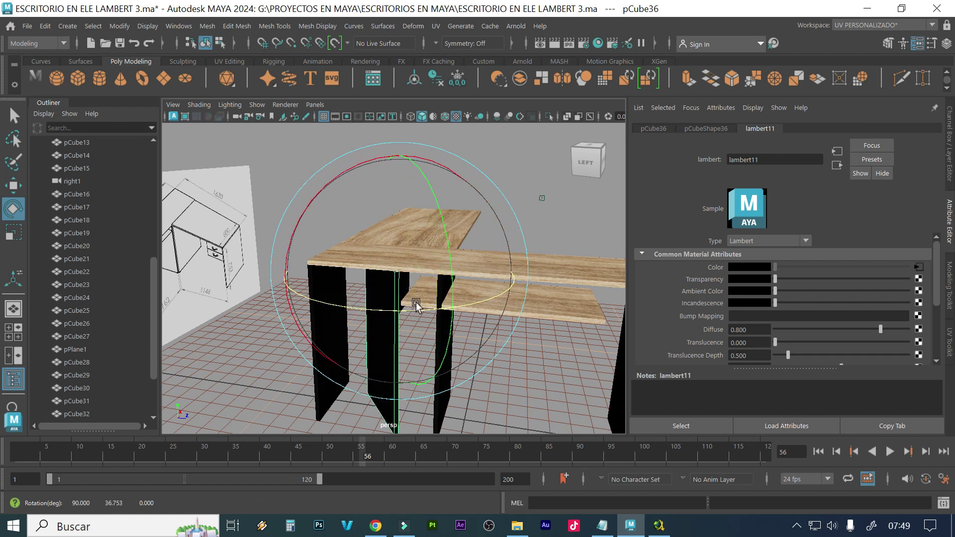
{"action": "key", "text": "ctrl+z"}
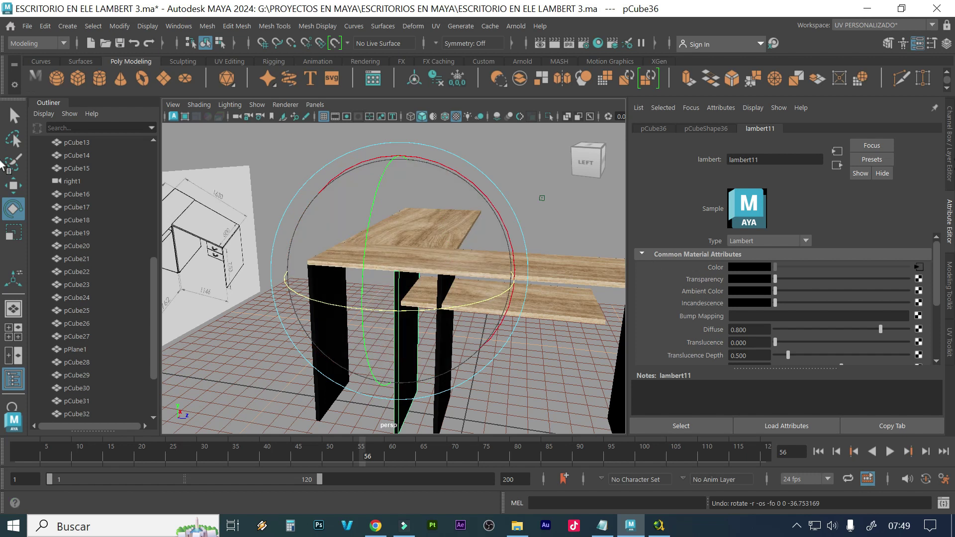
{"action": "left_click", "coordinate": [949, 164]}
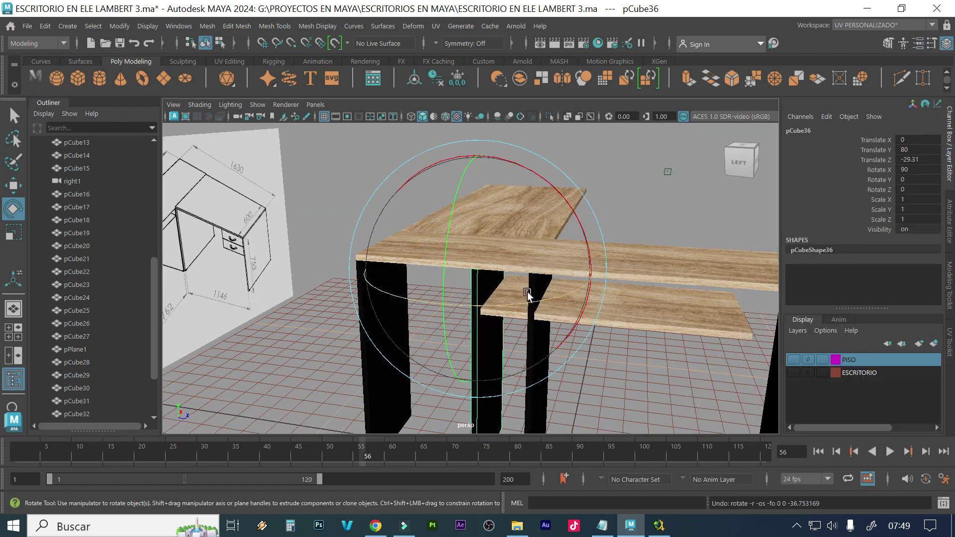
Center pCube36's pivot and set its Rotate Y to 90 so it runs crosswise under the desktop
{"action": "left_click", "coordinate": [119, 27]}
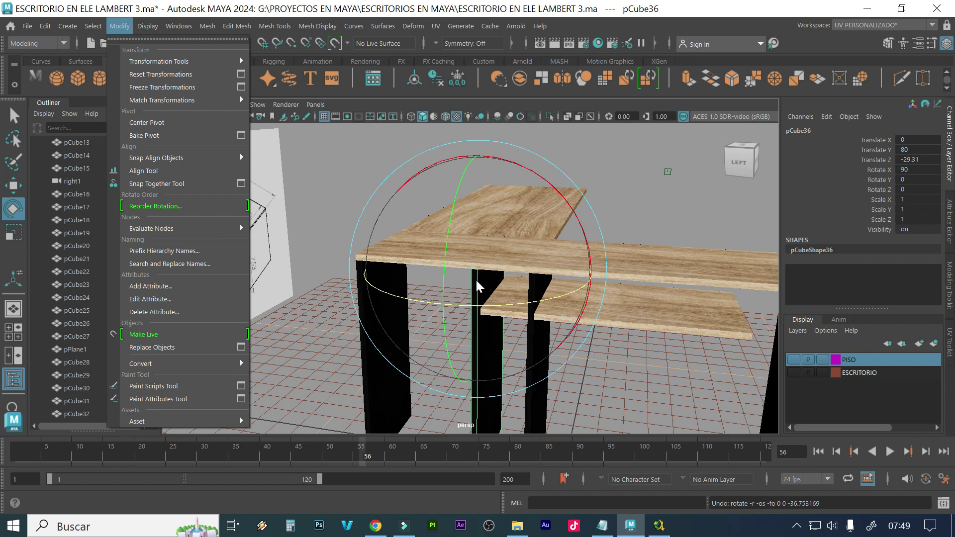
{"action": "left_click", "coordinate": [198, 123]}
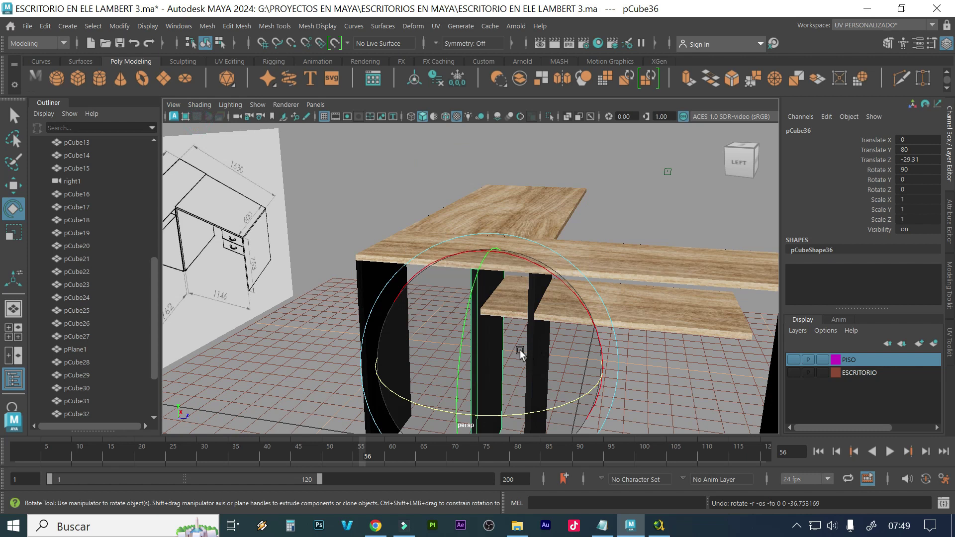
{"action": "left_click_drag", "start_coordinate": [522, 375], "coordinate": [488, 333], "text": "alt"}
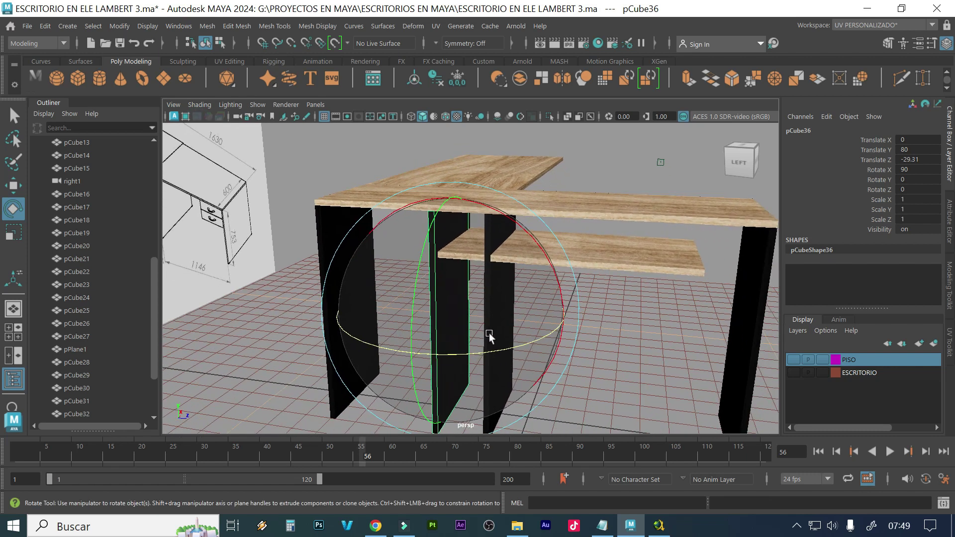
{"action": "left_click_drag", "start_coordinate": [390, 348], "coordinate": [467, 343]}
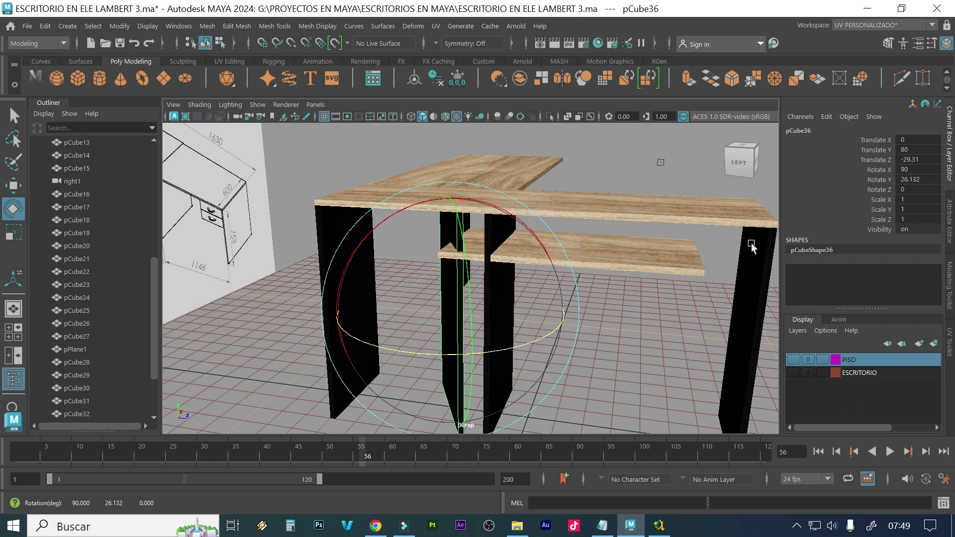
{"action": "double_click", "coordinate": [917, 181]}
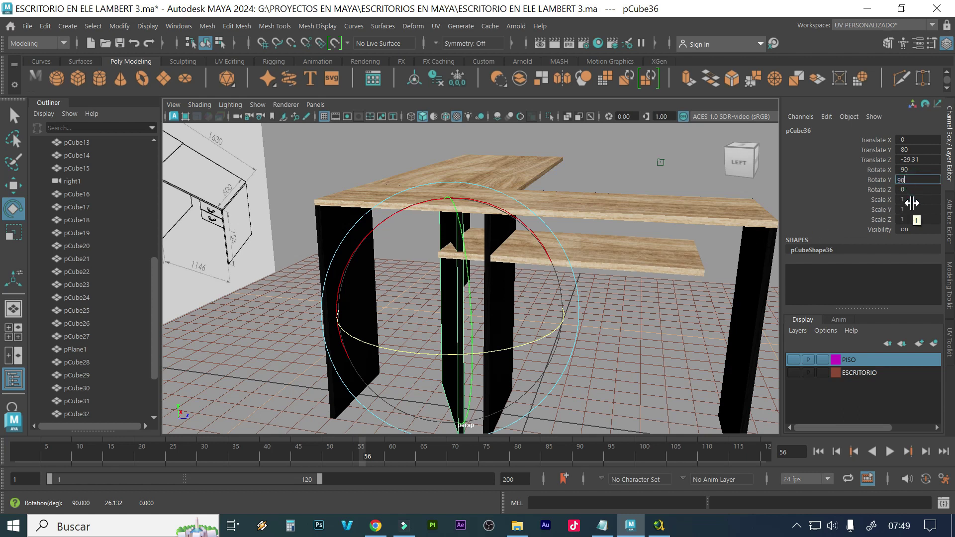
{"action": "key", "text": "Return"}
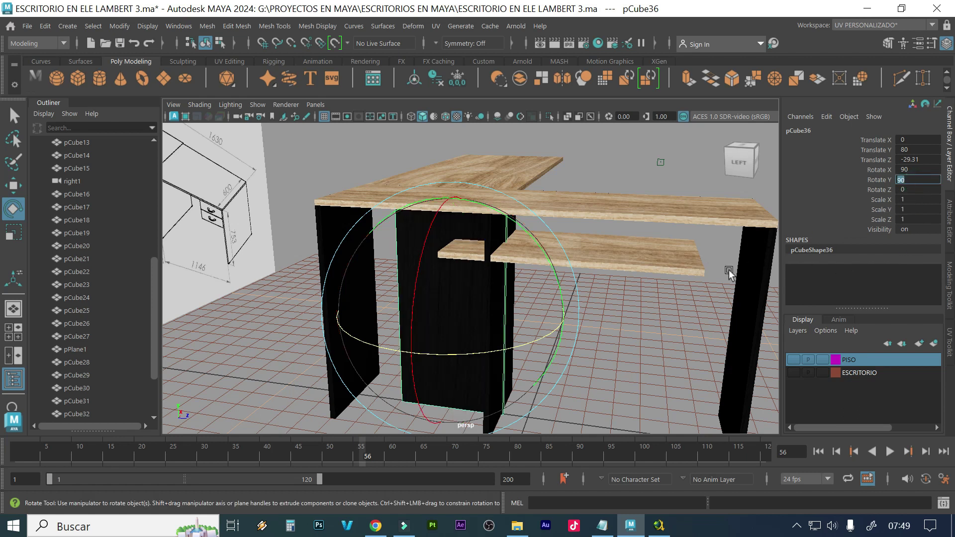
{"action": "left_click_drag", "start_coordinate": [729, 271], "coordinate": [678, 279], "text": "alt"}
Slide the pCube36 panel sideways along X and back along its depth
{"action": "key", "text": "w"}
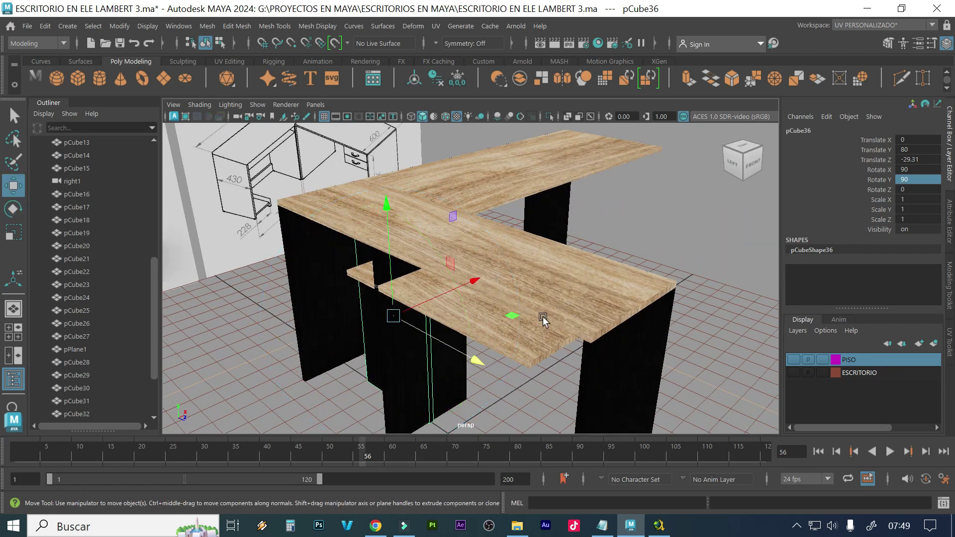
{"action": "left_click_drag", "start_coordinate": [472, 277], "coordinate": [499, 336]}
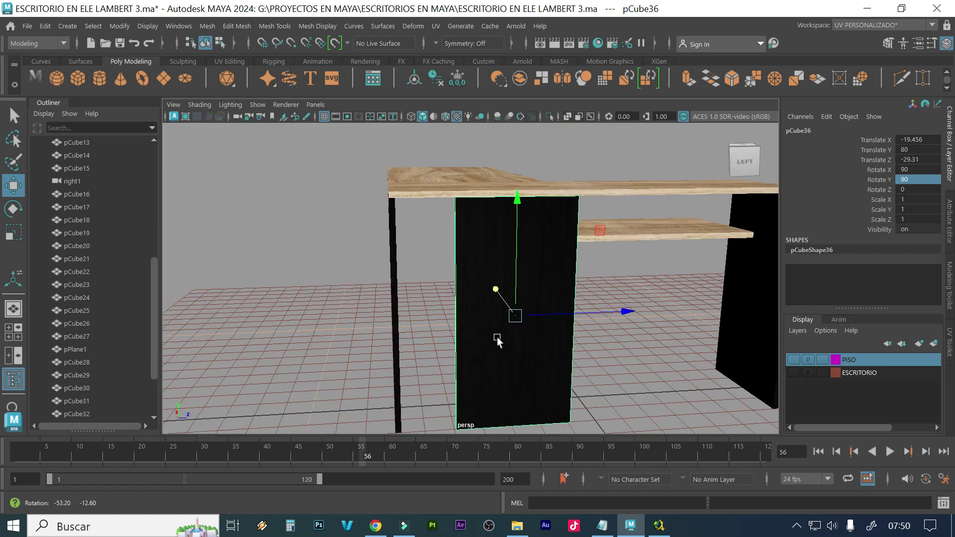
{"action": "left_click_drag", "start_coordinate": [624, 314], "coordinate": [594, 313]}
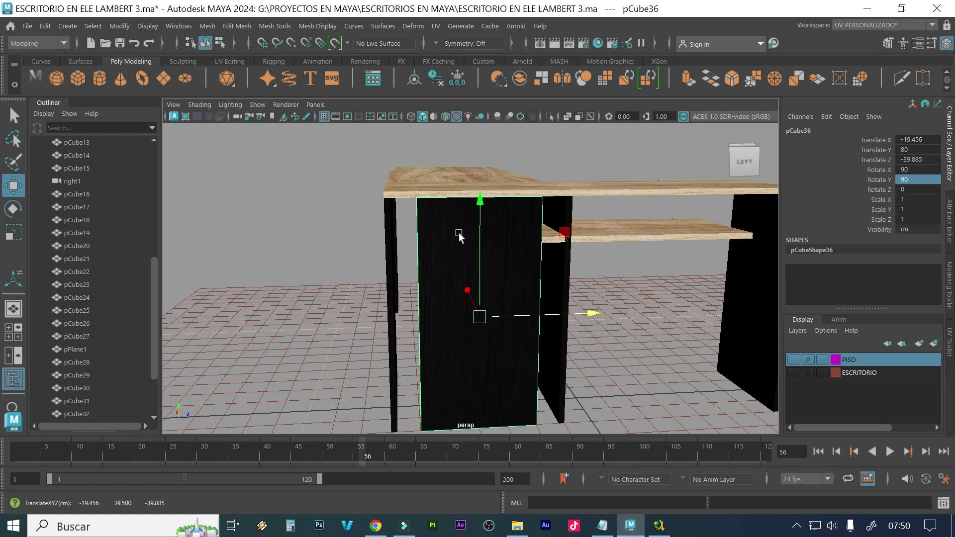
{"action": "left_click_drag", "start_coordinate": [412, 195], "coordinate": [453, 215], "text": "alt"}
{"action": "left_click_drag", "start_coordinate": [564, 234], "coordinate": [625, 230], "text": "alt"}
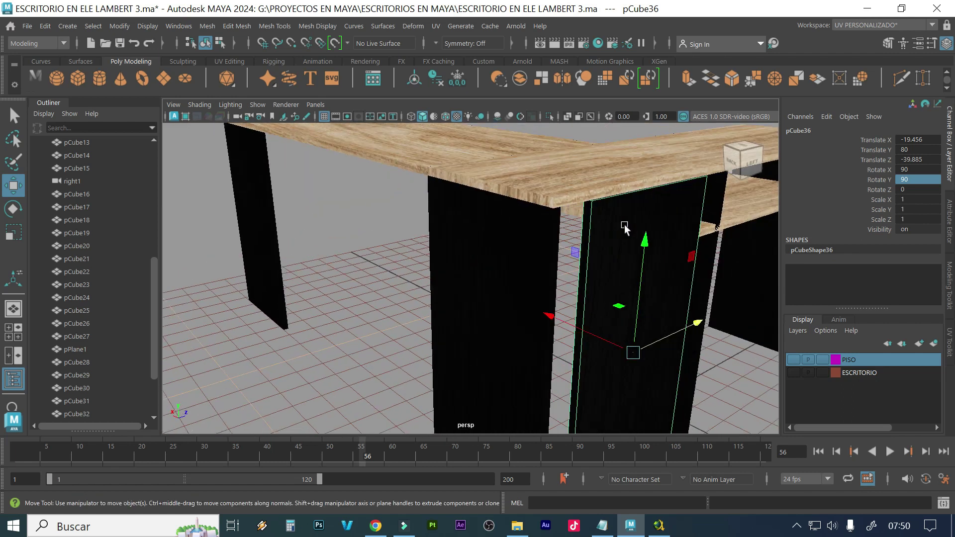
Snap pCube36's pivot to its top corner, then point-snap the panel to X -19.456, Z -48
{"action": "key", "text": "d"}
{"action": "key", "text": "v"}
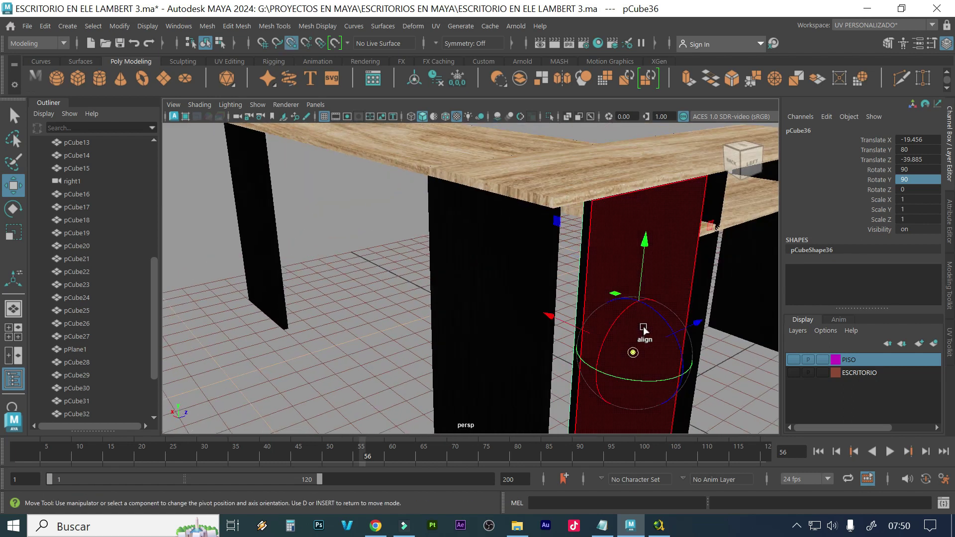
{"action": "left_click_drag", "start_coordinate": [633, 352], "coordinate": [598, 210]}
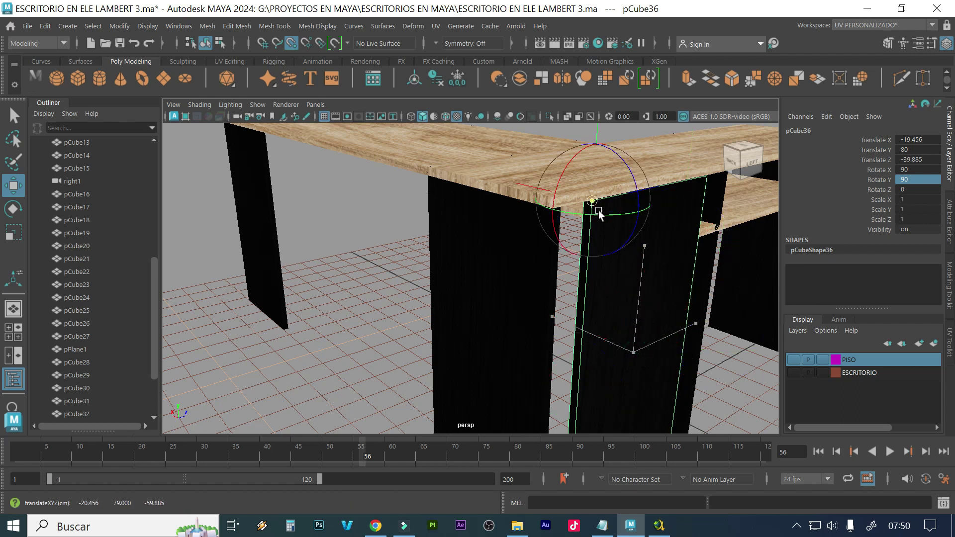
{"action": "key", "text": "d"}
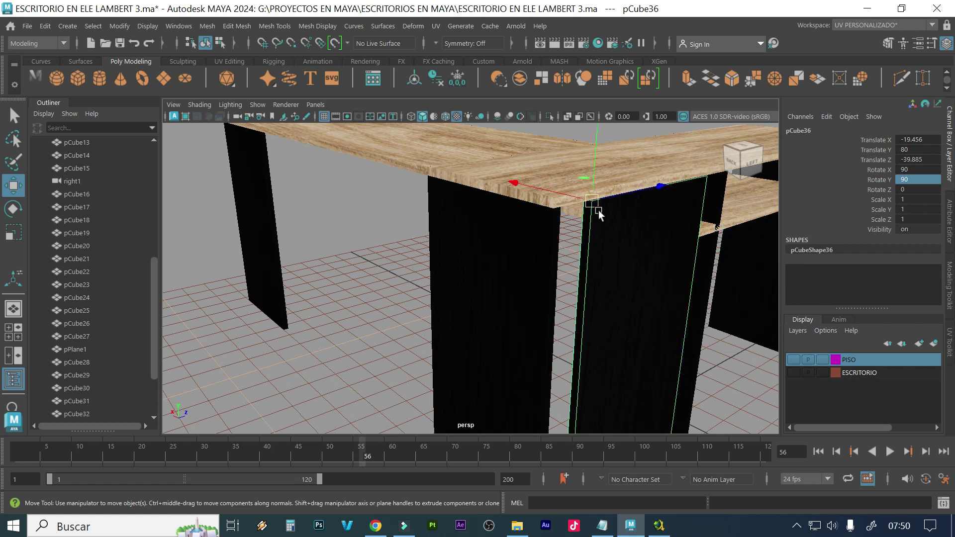
{"action": "key", "text": "v"}
{"action": "left_click_drag", "start_coordinate": [663, 183], "coordinate": [547, 264]}
{"action": "middle_click_drag", "start_coordinate": [547, 325], "coordinate": [520, 393], "text": "alt"}
{"action": "middle_click_drag", "start_coordinate": [396, 258], "coordinate": [409, 331], "text": "alt"}
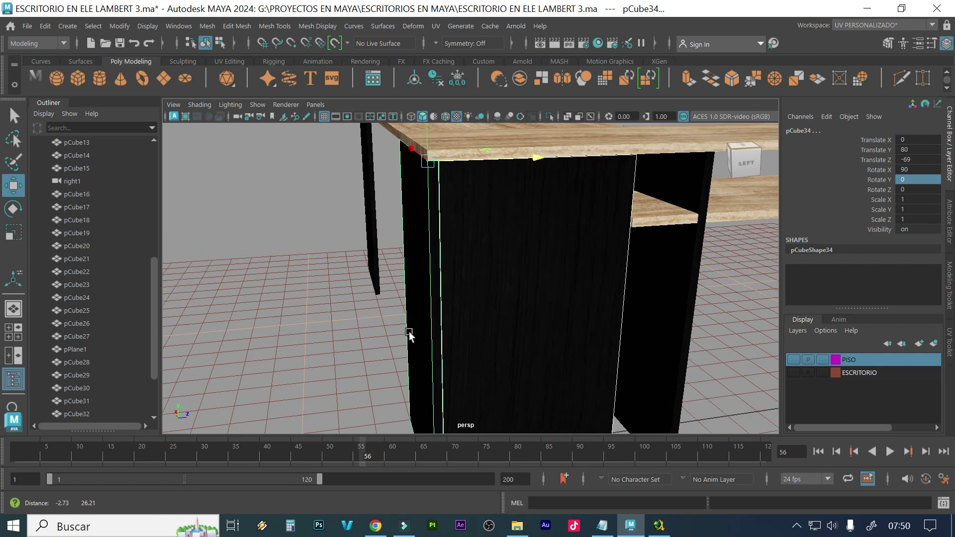
Select the right black cabinet panel after comparing it with the left one
{"action": "left_click", "coordinate": [434, 280], "text": "shift"}
{"action": "scroll", "coordinate": [428, 229], "scroll_direction": "up", "scroll_amount": 2}
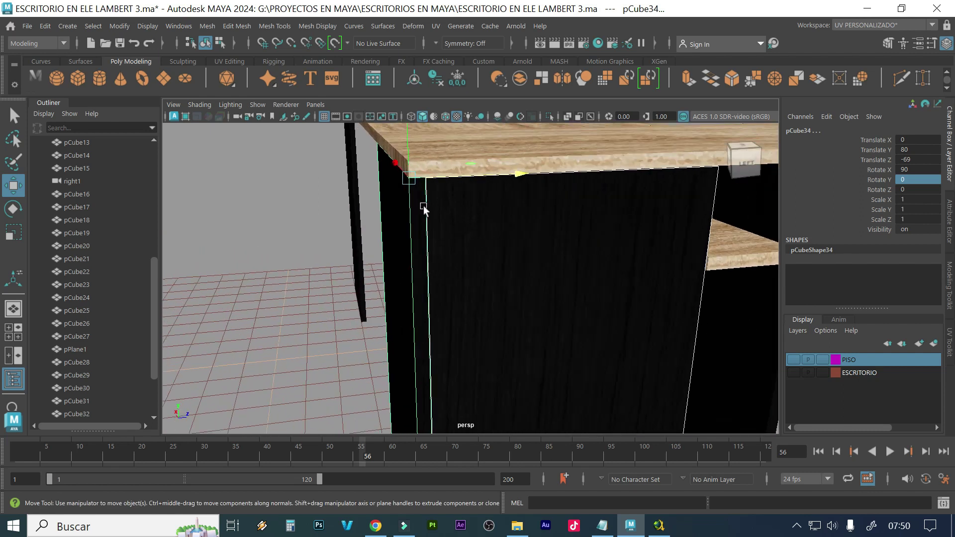
{"action": "scroll", "coordinate": [433, 207], "scroll_direction": "up", "scroll_amount": 2}
{"action": "mouse_move", "coordinate": [431, 200]}
{"action": "left_mouse_down", "text": "alt"}
{"action": "mouse_move", "coordinate": [469, 207]}
{"action": "mouse_move", "coordinate": [417, 207]}
{"action": "left_mouse_up", "text": "alt"}
{"action": "scroll", "coordinate": [507, 208], "scroll_direction": "down", "scroll_amount": 1}
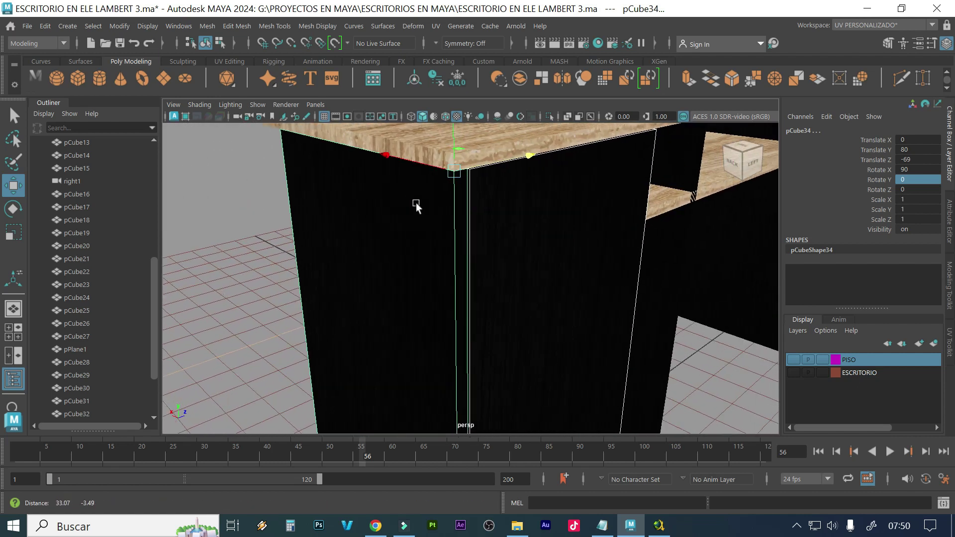
{"action": "left_click", "coordinate": [515, 250]}
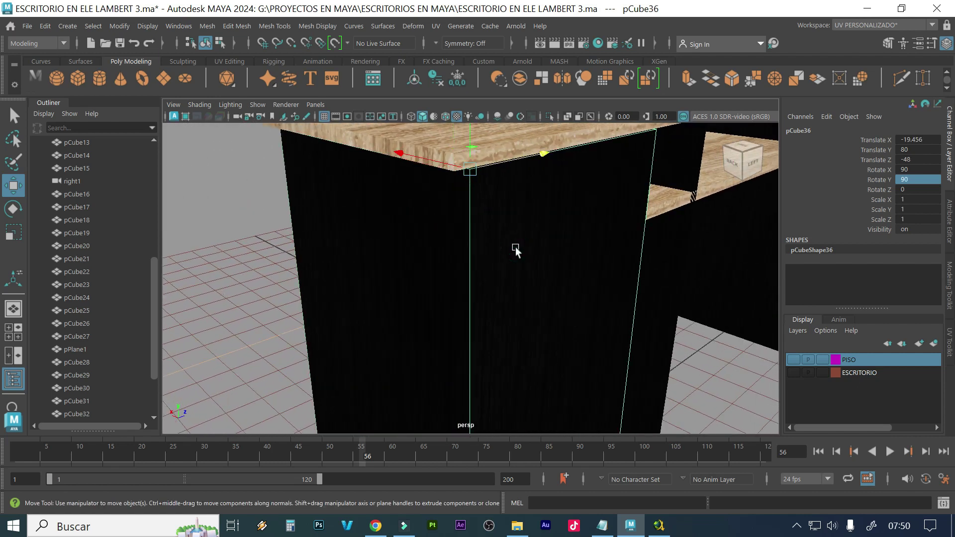
{"action": "left_click", "coordinate": [465, 234]}
{"action": "left_click", "coordinate": [499, 229]}
{"action": "left_click_drag", "start_coordinate": [678, 240], "coordinate": [609, 241], "text": "alt"}
{"action": "left_click_drag", "start_coordinate": [579, 282], "coordinate": [515, 243], "text": "alt"}
Switch pCube36 to vertex mode and snap its edge vertex onto the leg's corner
{"action": "right_click", "coordinate": [460, 242]}
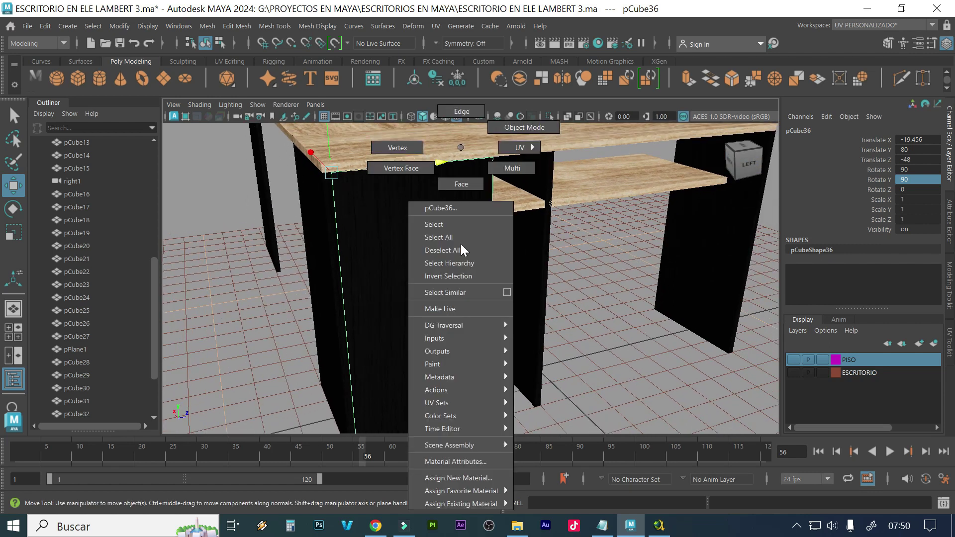
{"action": "right_click_drag", "start_coordinate": [411, 145], "coordinate": [413, 146]}
{"action": "left_click_drag", "start_coordinate": [472, 169], "coordinate": [517, 435]}
{"action": "left_click_drag", "start_coordinate": [595, 386], "coordinate": [563, 377], "text": "alt"}
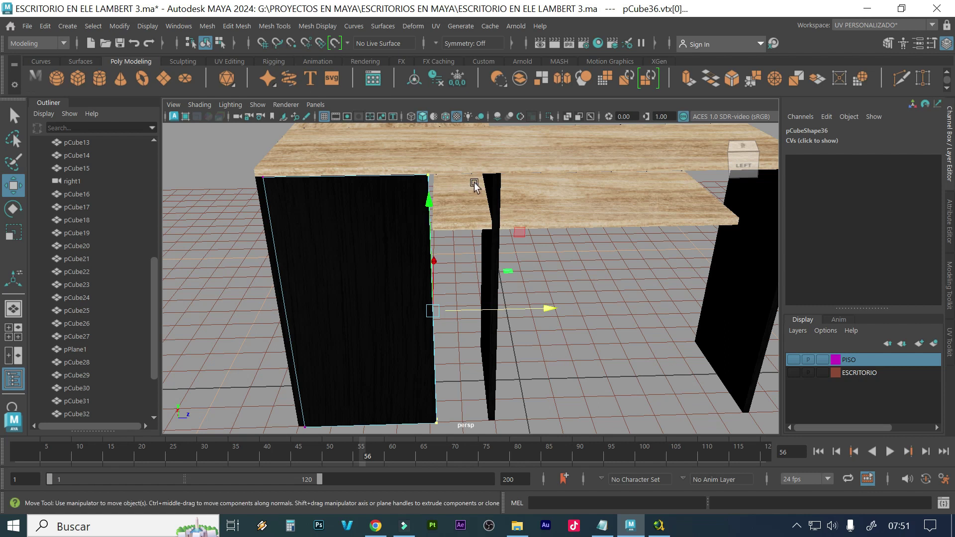
{"action": "scroll", "coordinate": [474, 185], "scroll_direction": "up", "scroll_amount": 3}
{"action": "left_click_drag", "start_coordinate": [474, 185], "coordinate": [476, 236], "text": "alt"}
{"action": "key", "text": "v"}
{"action": "left_click_drag", "start_coordinate": [526, 390], "coordinate": [500, 262]}
Select another corner vertex, undo its stray X move, and return to Object Mode
{"action": "left_click_drag", "start_coordinate": [515, 219], "coordinate": [454, 241]}
{"action": "left_click_drag", "start_coordinate": [584, 325], "coordinate": [396, 319], "text": "alt"}
{"action": "left_click", "coordinate": [477, 245]}
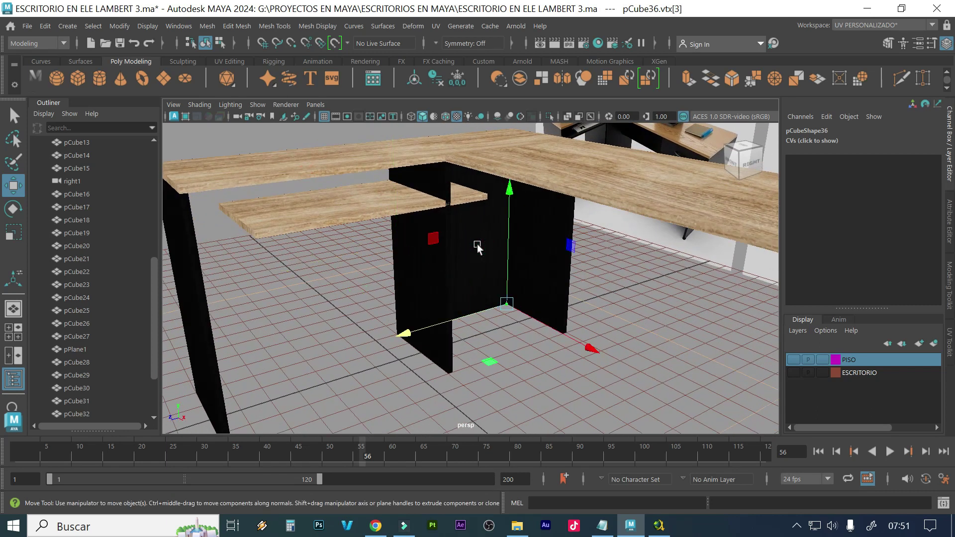
{"action": "left_click_drag", "start_coordinate": [588, 346], "coordinate": [615, 375]}
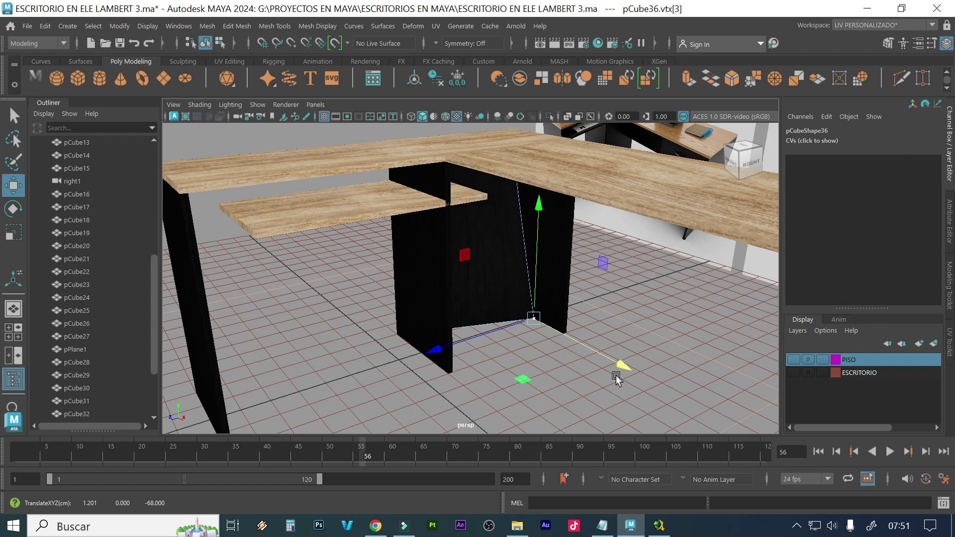
{"action": "key", "text": "ctrl+z"}
{"action": "right_click_drag", "start_coordinate": [475, 147], "coordinate": [514, 126]}
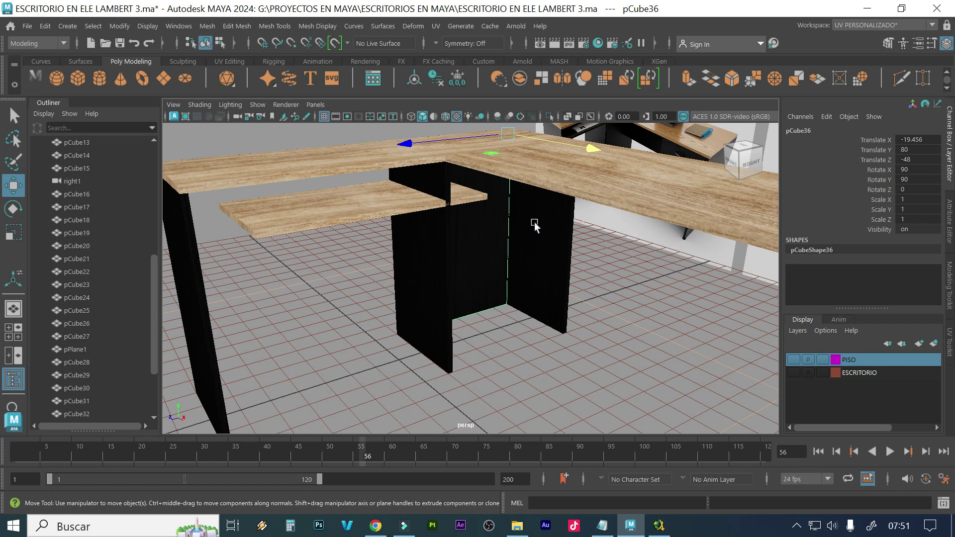
Point-snap pCube36 to X 21 and push it back to Z -53.186
{"action": "key", "text": "v"}
{"action": "middle_click_drag", "start_coordinate": [539, 187], "coordinate": [609, 161]}
{"action": "left_click_drag", "start_coordinate": [467, 228], "coordinate": [520, 260], "text": "alt"}
{"action": "right_click_drag", "start_coordinate": [520, 260], "coordinate": [482, 208], "text": "alt"}
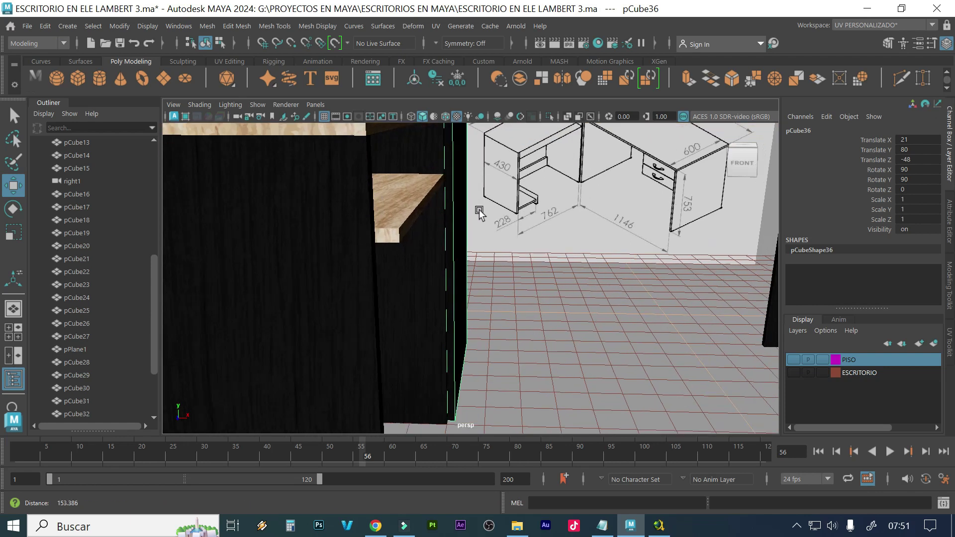
{"action": "scroll", "coordinate": [482, 209], "scroll_direction": "down", "scroll_amount": 5}
{"action": "left_click_drag", "start_coordinate": [448, 249], "coordinate": [440, 292], "text": "alt"}
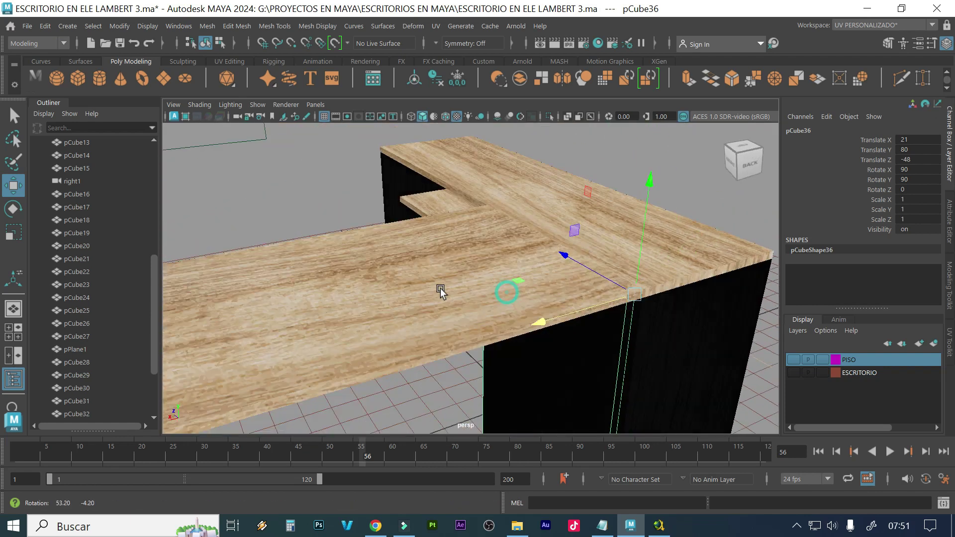
{"action": "left_click_drag", "start_coordinate": [561, 254], "coordinate": [536, 328]}
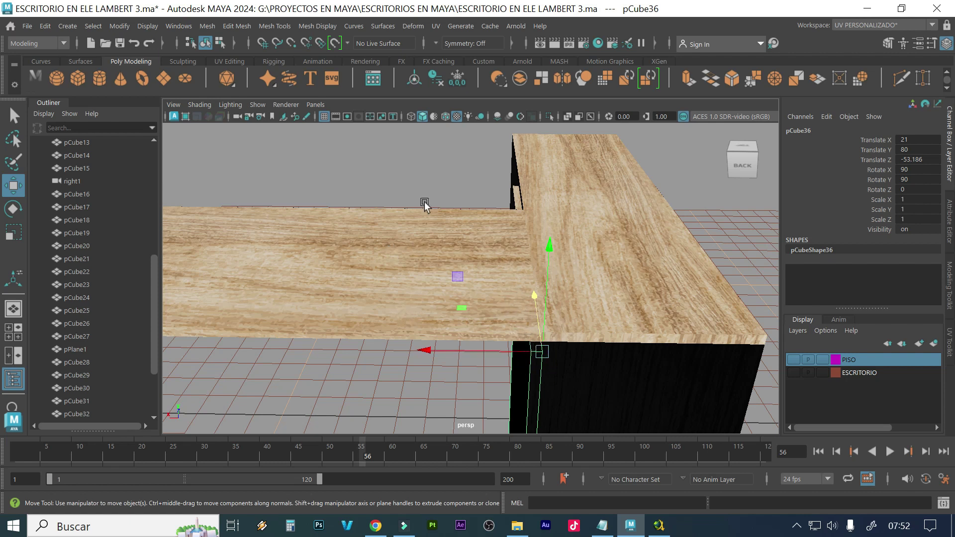
Hide textures and return pCube36 to Z -48 after a trial slide
{"action": "left_click", "coordinate": [461, 117]}
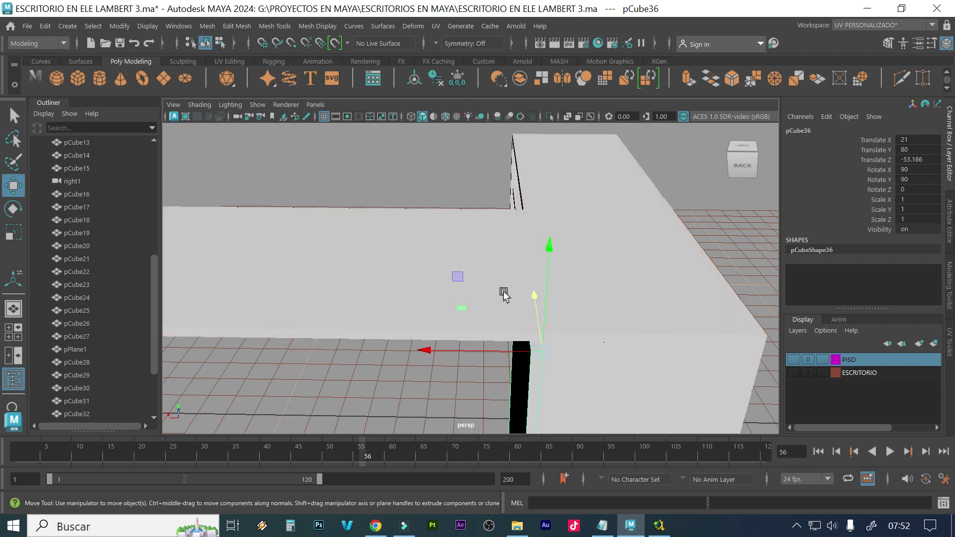
{"action": "left_click_drag", "start_coordinate": [454, 301], "coordinate": [516, 278], "text": "alt"}
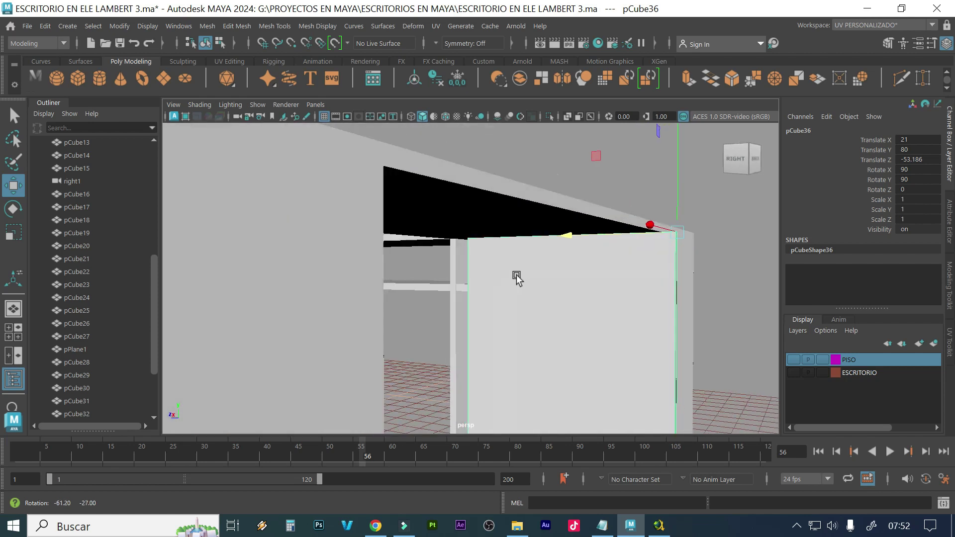
{"action": "left_click_drag", "start_coordinate": [567, 237], "coordinate": [627, 252]}
{"action": "left_click_drag", "start_coordinate": [619, 204], "coordinate": [686, 218], "text": "alt"}
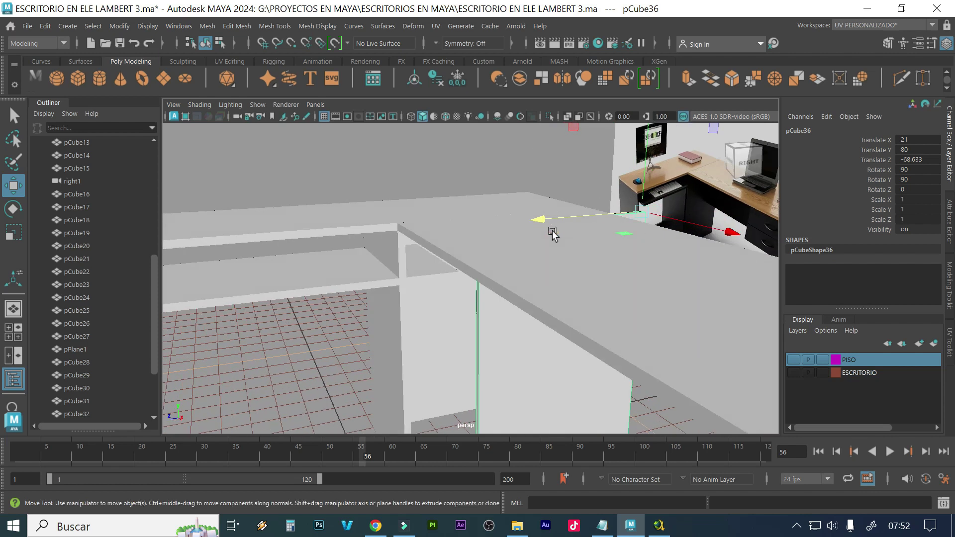
{"action": "middle_click_drag", "start_coordinate": [554, 233], "coordinate": [553, 233]}
{"action": "mouse_move", "coordinate": [466, 250]}
{"action": "left_mouse_down", "text": "alt"}
{"action": "mouse_move", "coordinate": [486, 247]}
{"action": "mouse_move", "coordinate": [477, 248]}
{"action": "left_mouse_up", "text": "alt"}
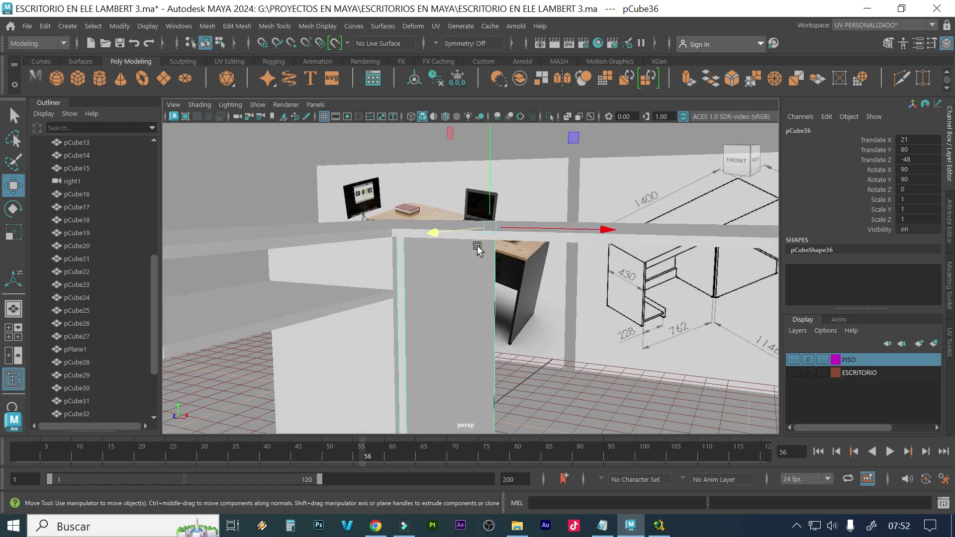
Snap pCube36's pivot to its top-left corner and point-snap the panel to X 19
{"action": "key", "text": "d"}
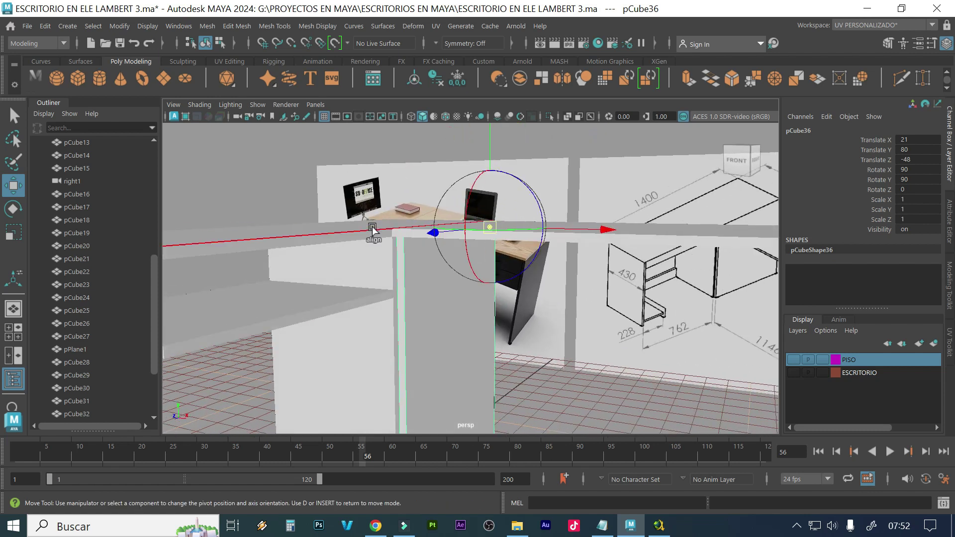
{"action": "key", "text": "v"}
{"action": "left_click_drag", "start_coordinate": [492, 222], "coordinate": [398, 235]}
{"action": "scroll", "coordinate": [436, 265], "scroll_direction": "up", "scroll_amount": 3}
{"action": "left_click_drag", "start_coordinate": [435, 265], "coordinate": [347, 296], "text": "alt"}
{"action": "key", "text": "d"}
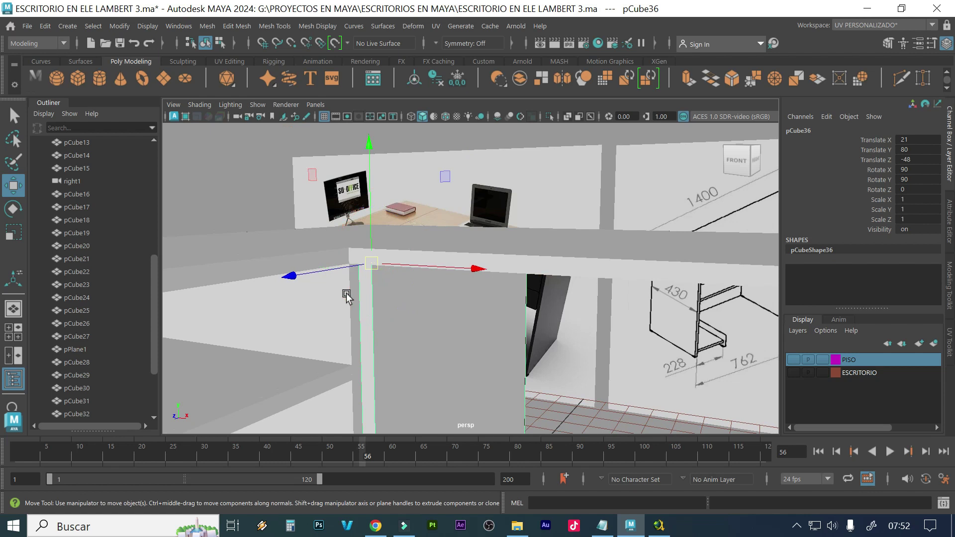
{"action": "key", "text": "v"}
{"action": "left_click_drag", "start_coordinate": [462, 269], "coordinate": [349, 278]}
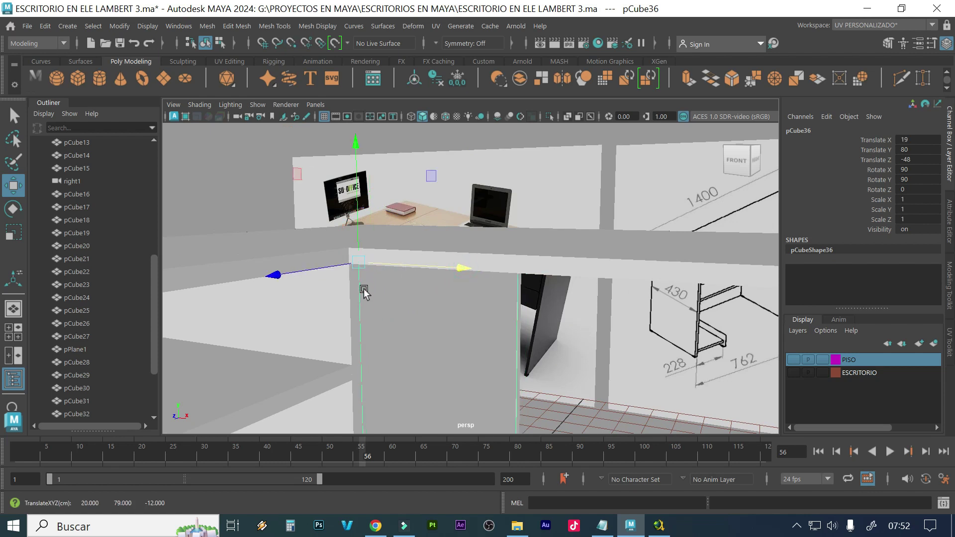
Select pCube37 and slide it along X, snapping it flush with the tabletop corner
{"action": "left_click_drag", "start_coordinate": [409, 309], "coordinate": [153, 308], "text": "alt"}
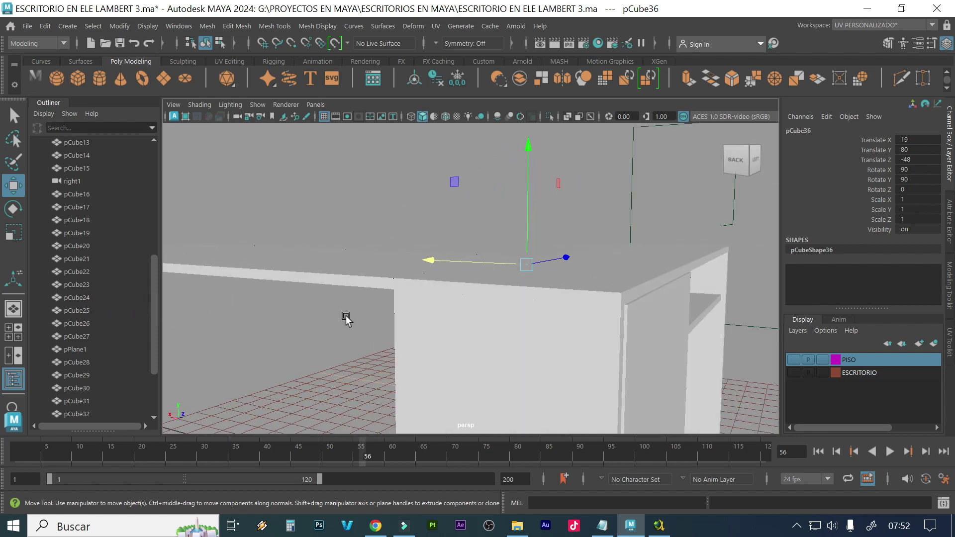
{"action": "left_click_drag", "start_coordinate": [345, 319], "coordinate": [317, 315], "text": "alt"}
{"action": "left_click_drag", "start_coordinate": [450, 334], "coordinate": [401, 141], "text": "alt"}
{"action": "left_click_drag", "start_coordinate": [439, 241], "coordinate": [383, 277], "text": "alt"}
{"action": "left_click", "coordinate": [504, 308]}
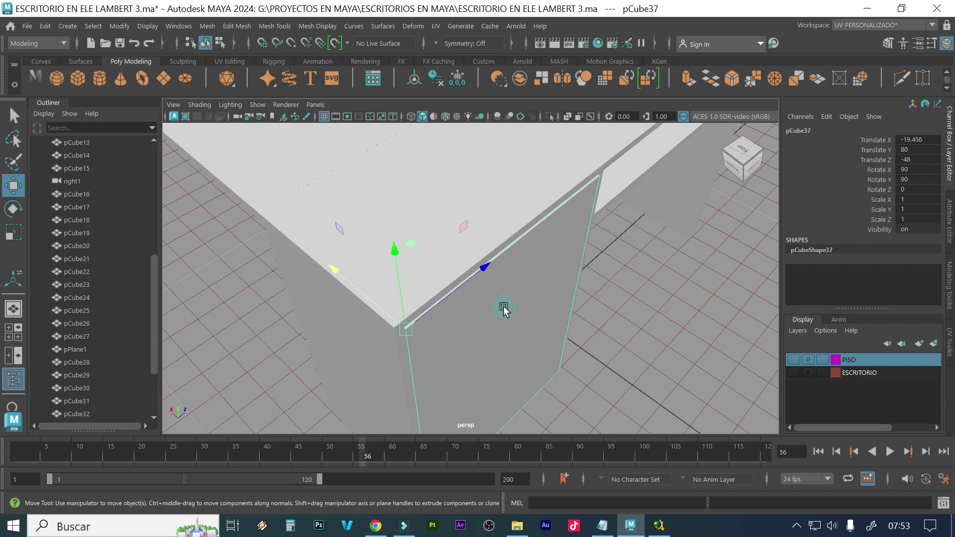
{"action": "right_click_drag", "start_coordinate": [452, 340], "coordinate": [508, 282], "text": "alt"}
{"action": "middle_click_drag", "start_coordinate": [508, 282], "coordinate": [548, 234], "text": "alt"}
{"action": "middle_click_drag", "start_coordinate": [616, 213], "coordinate": [535, 217], "text": "alt"}
{"action": "left_click_drag", "start_coordinate": [535, 217], "coordinate": [486, 292], "text": "alt"}
{"action": "left_click_drag", "start_coordinate": [358, 328], "coordinate": [375, 328]}
{"action": "left_click_drag", "start_coordinate": [387, 328], "coordinate": [407, 328]}
{"action": "key", "text": "v"}
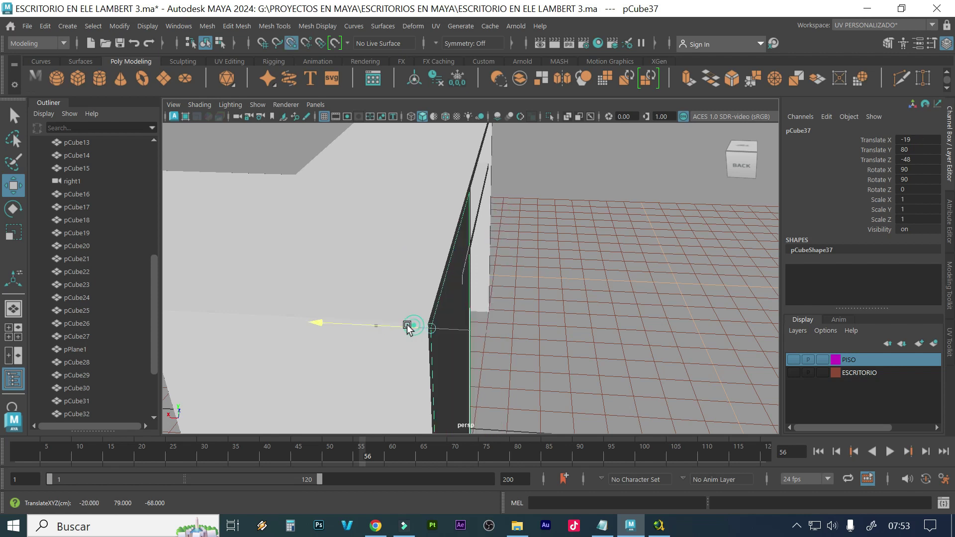
Clear the selection and show the wood textures again
{"action": "left_click", "coordinate": [533, 302]}
{"action": "left_click_drag", "start_coordinate": [518, 315], "coordinate": [580, 287], "text": "alt"}
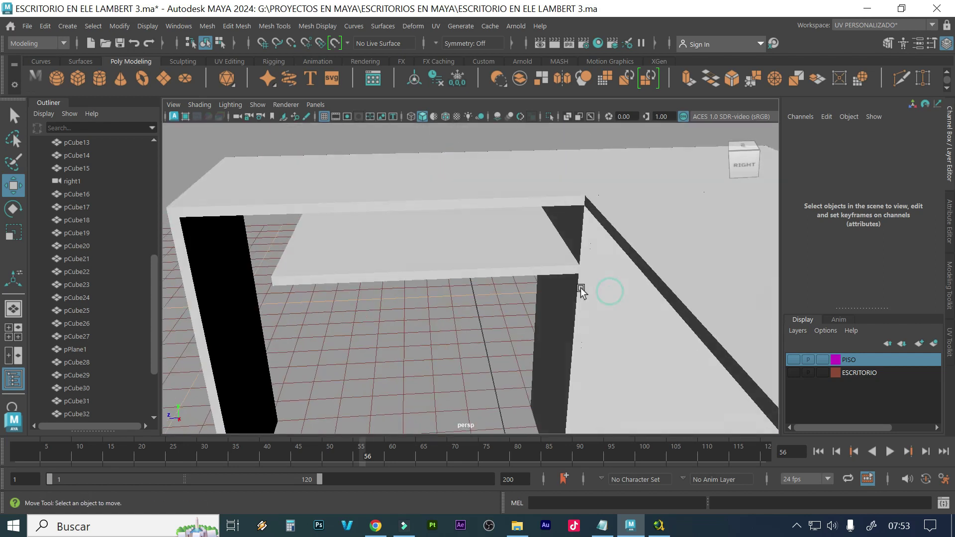
{"action": "right_click_drag", "start_coordinate": [619, 291], "coordinate": [494, 264], "text": "alt"}
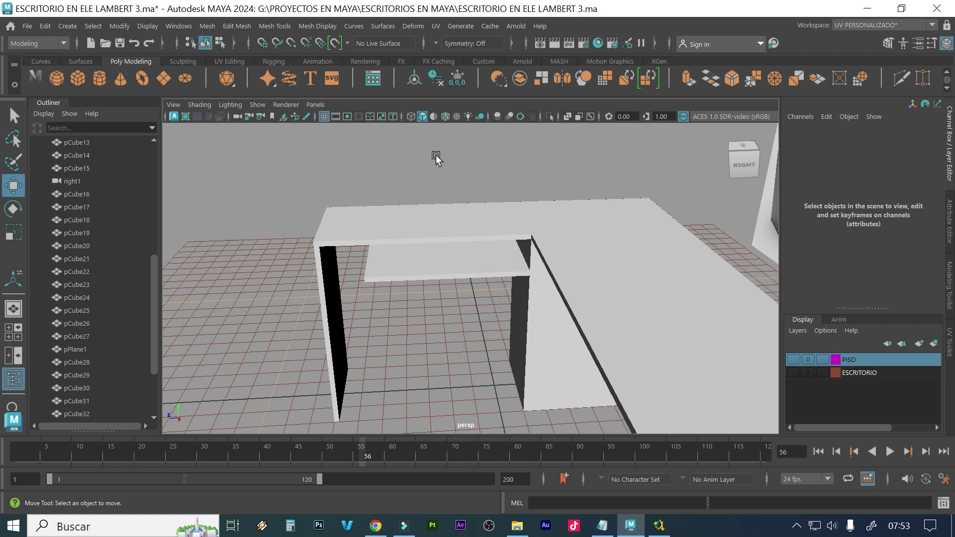
{"action": "left_click", "coordinate": [455, 113]}
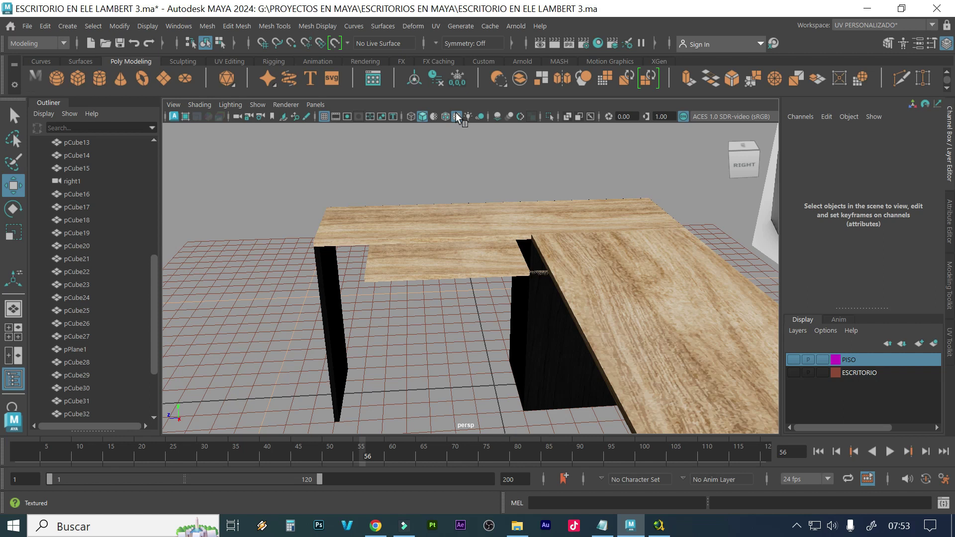
Slide the pCube31 shelf board out along Z from 12.756 to about 26.4, then deselect it
{"action": "left_click_drag", "start_coordinate": [559, 228], "coordinate": [353, 247], "text": "alt"}
{"action": "left_click", "coordinate": [249, 258]}
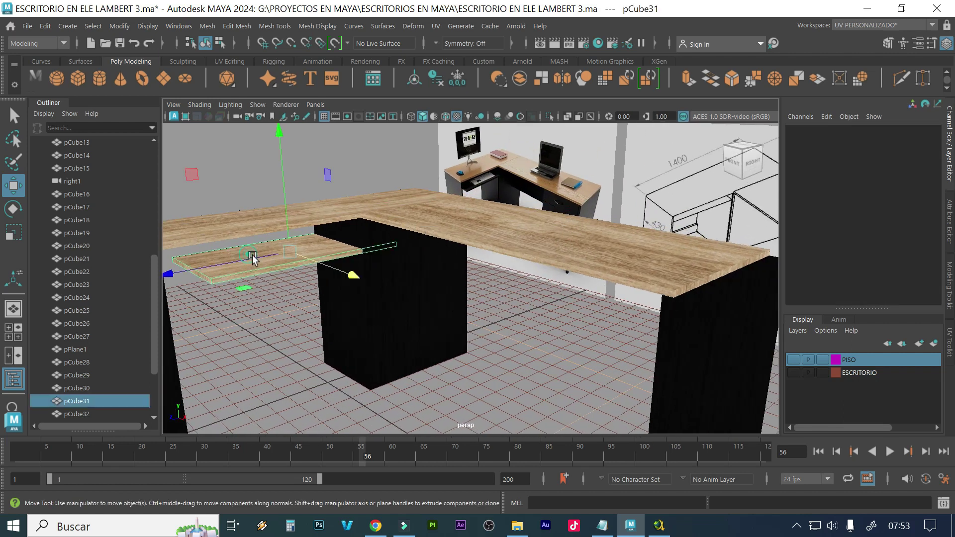
{"action": "mouse_move", "coordinate": [229, 262]}
{"action": "middle_mouse_down"}
{"action": "mouse_move", "coordinate": [181, 264]}
{"action": "mouse_move", "coordinate": [213, 269]}
{"action": "middle_mouse_up"}
{"action": "key", "text": "r"}
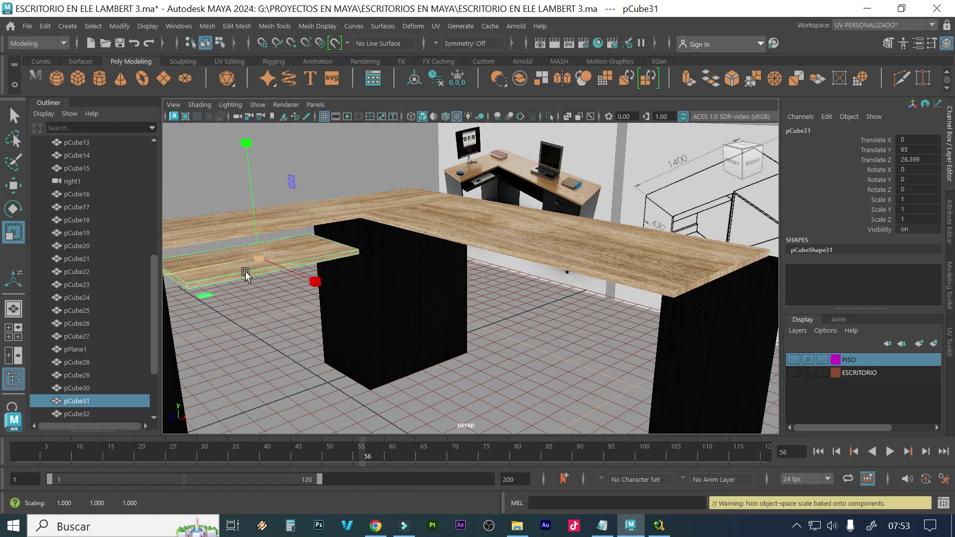
{"action": "key", "text": "w"}
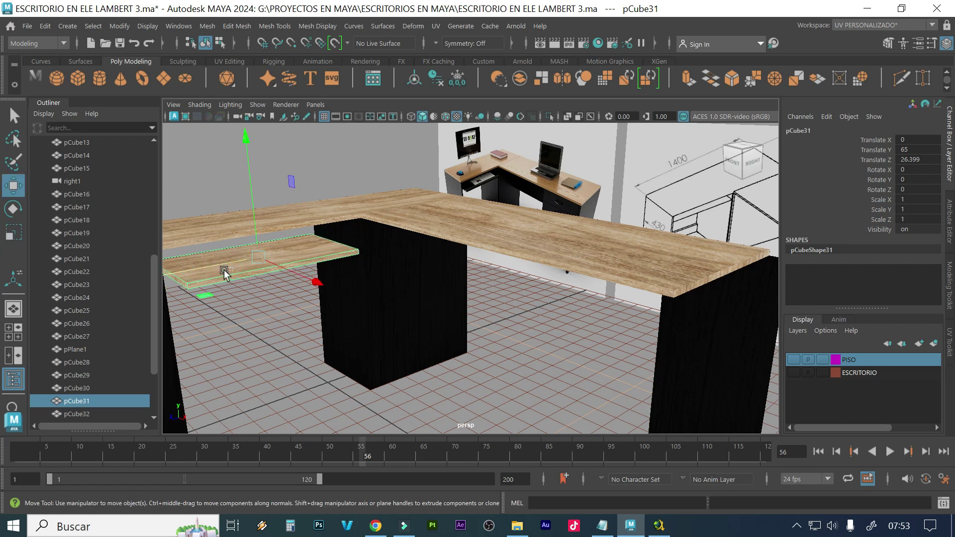
{"action": "left_click", "coordinate": [515, 286]}
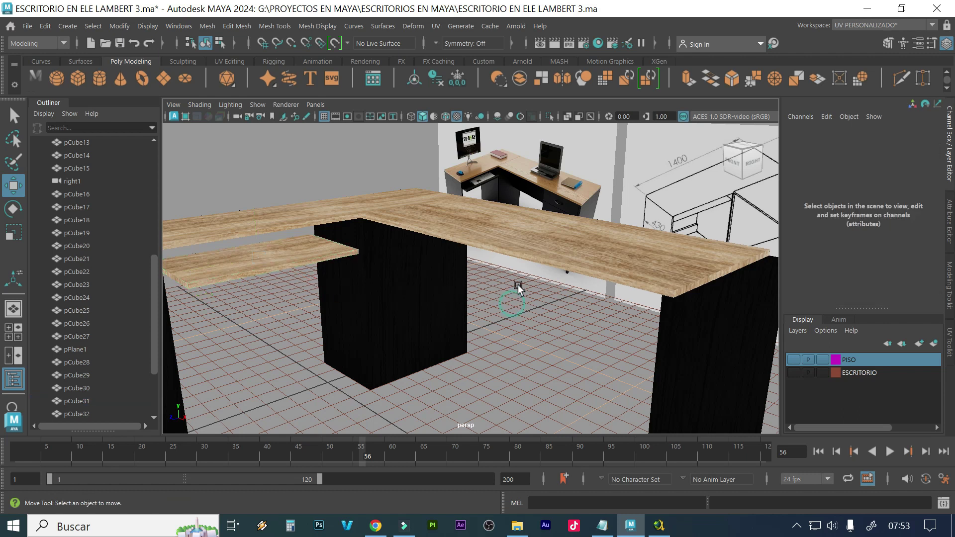
{"action": "left_click_drag", "start_coordinate": [534, 292], "coordinate": [482, 289], "text": "alt"}
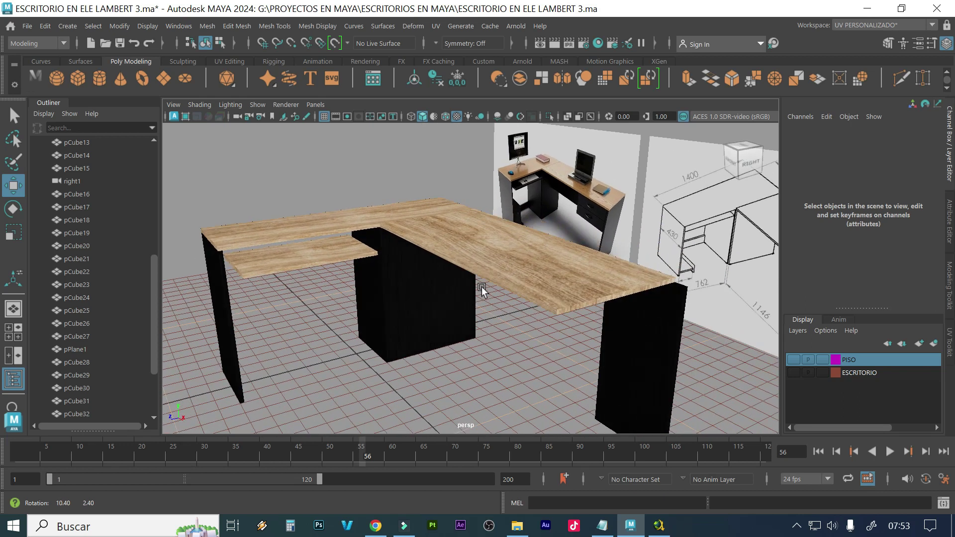
{"action": "left_click_drag", "start_coordinate": [482, 289], "coordinate": [587, 284], "text": "alt"}
Duplicate the right desk leg and move the copy left to X -36.213
{"action": "left_click", "coordinate": [646, 278]}
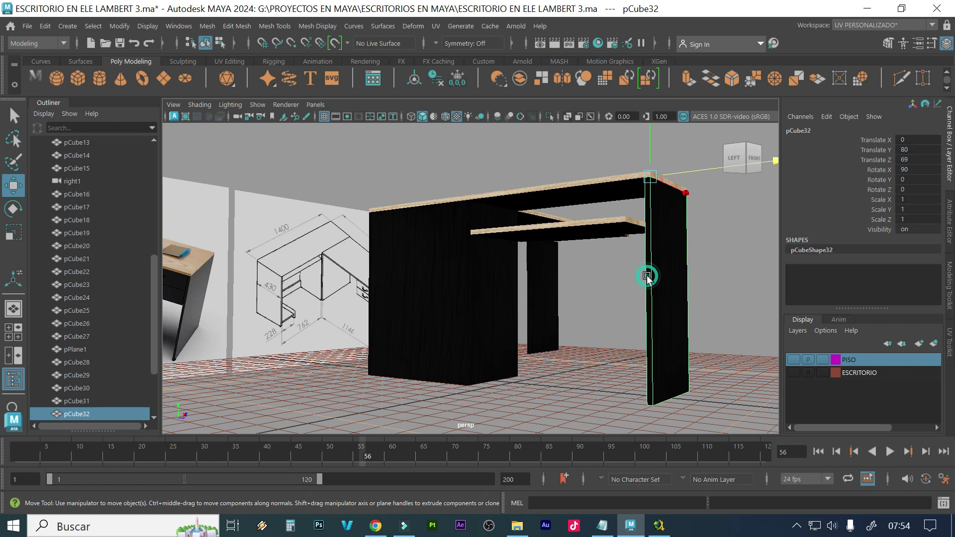
{"action": "key", "text": "ctrl+d"}
{"action": "mouse_move", "coordinate": [648, 273]}
{"action": "left_mouse_down", "text": "alt"}
{"action": "mouse_move", "coordinate": [665, 252]}
{"action": "mouse_move", "coordinate": [657, 259]}
{"action": "left_mouse_up", "text": "alt"}
{"action": "left_click_drag", "start_coordinate": [596, 268], "coordinate": [505, 306]}
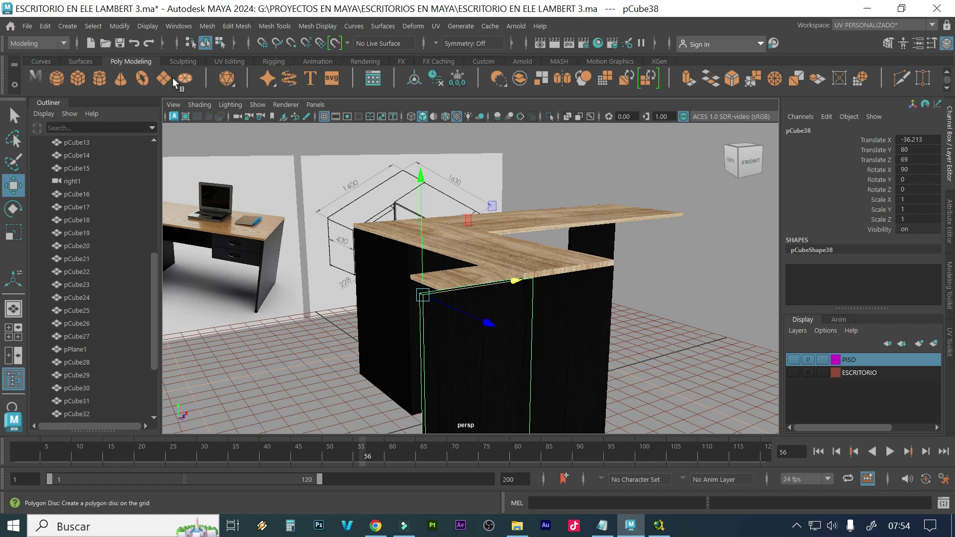
Recentre the black panel's pivot with Modify > Center Pivot
{"action": "left_click", "coordinate": [121, 25]}
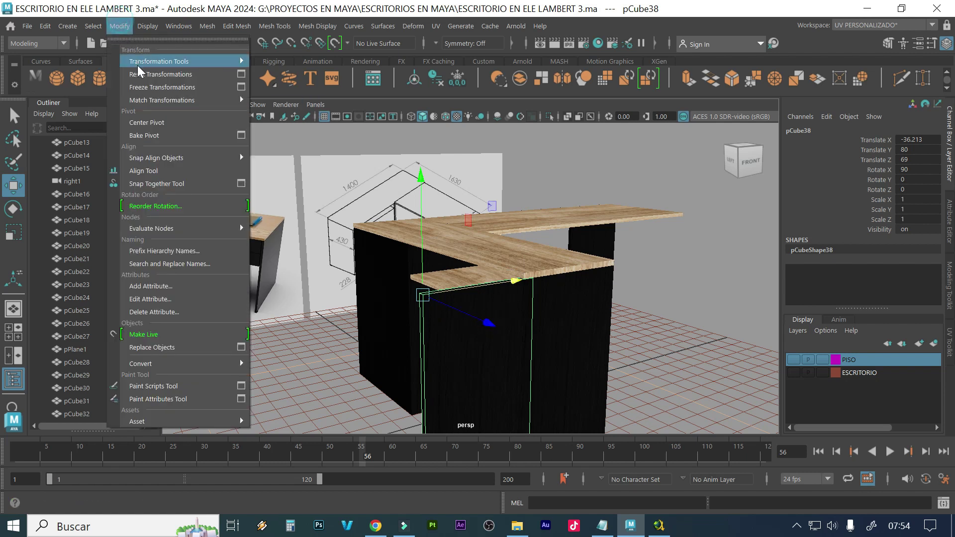
{"action": "left_click", "coordinate": [157, 123]}
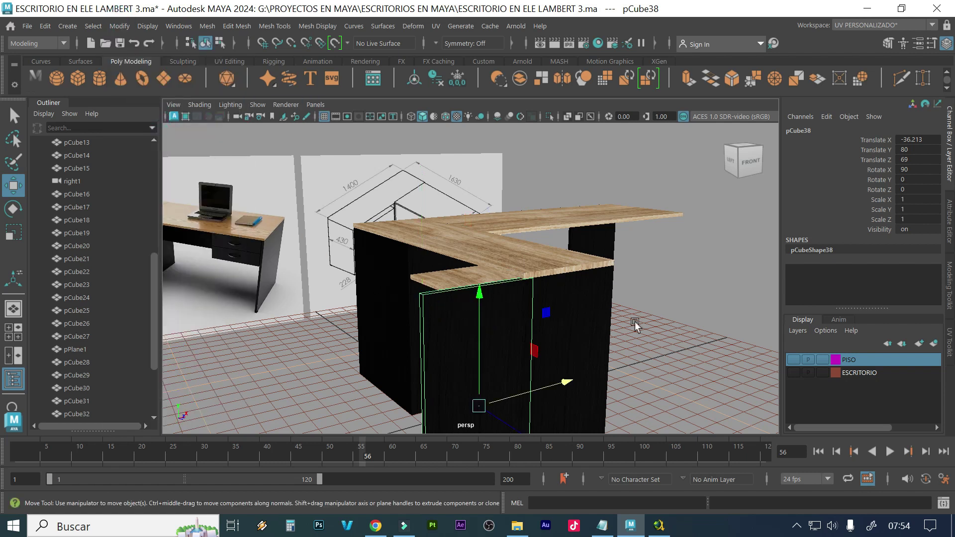
{"action": "scroll", "coordinate": [507, 309], "scroll_direction": "down", "scroll_amount": 3}
{"action": "left_click_drag", "start_coordinate": [505, 309], "coordinate": [517, 305], "text": "alt"}
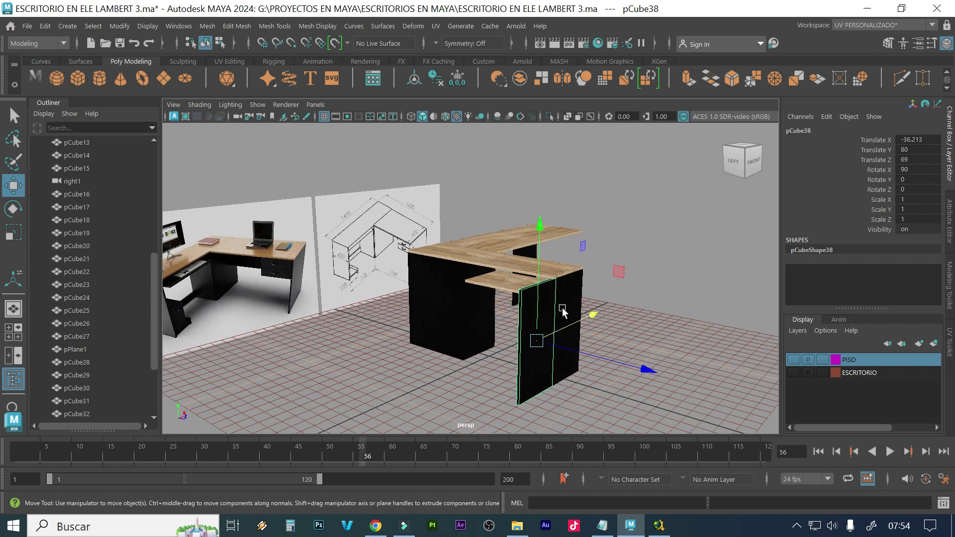
Check the cabinet and desktop pieces one by one, ending with the front black panel pCube38 selected
{"action": "left_click", "coordinate": [564, 310]}
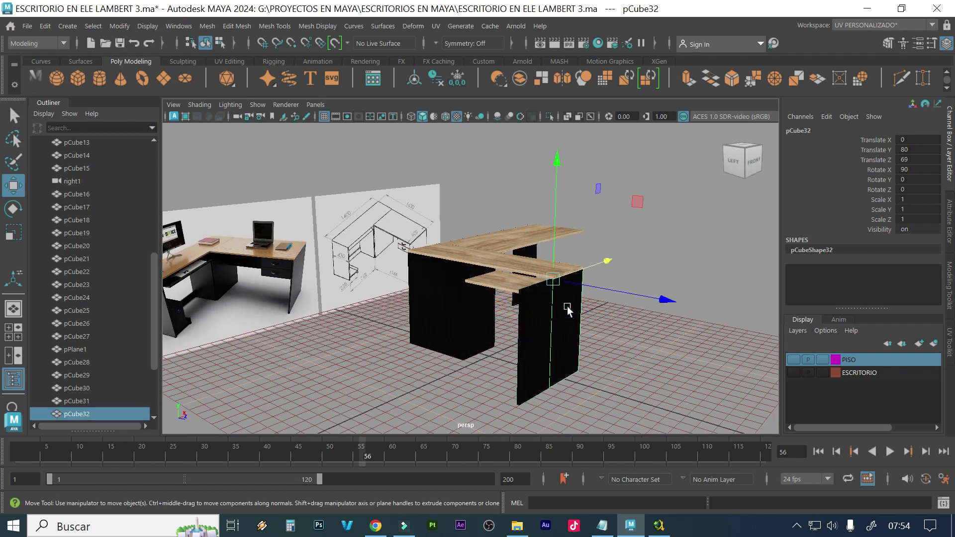
{"action": "left_click", "coordinate": [481, 308]}
{"action": "left_click", "coordinate": [446, 308]}
{"action": "left_click_drag", "start_coordinate": [446, 305], "coordinate": [528, 308], "text": "alt"}
{"action": "left_click", "coordinate": [490, 322]}
{"action": "left_click_drag", "start_coordinate": [552, 320], "coordinate": [449, 331], "text": "alt"}
{"action": "left_click", "coordinate": [587, 309]}
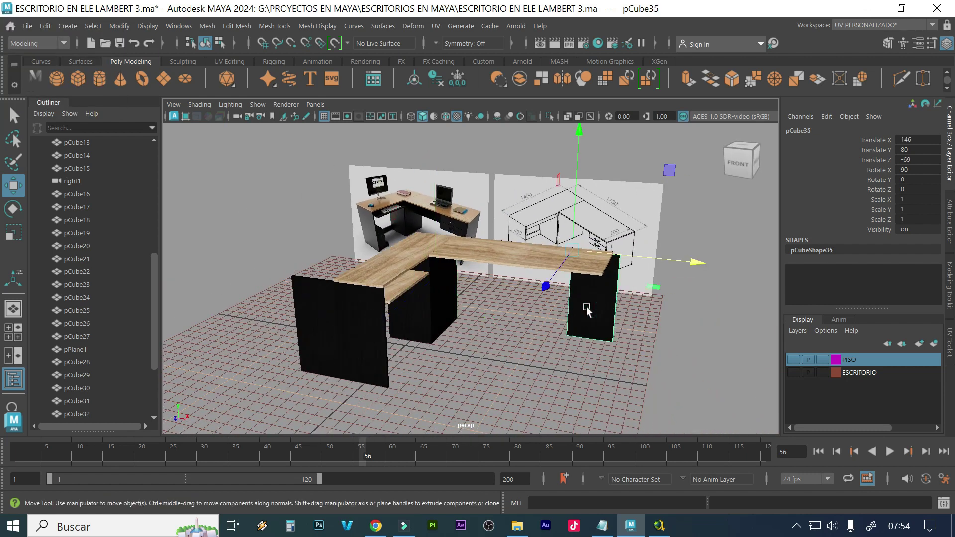
{"action": "left_click_drag", "start_coordinate": [580, 323], "coordinate": [448, 335], "text": "alt"}
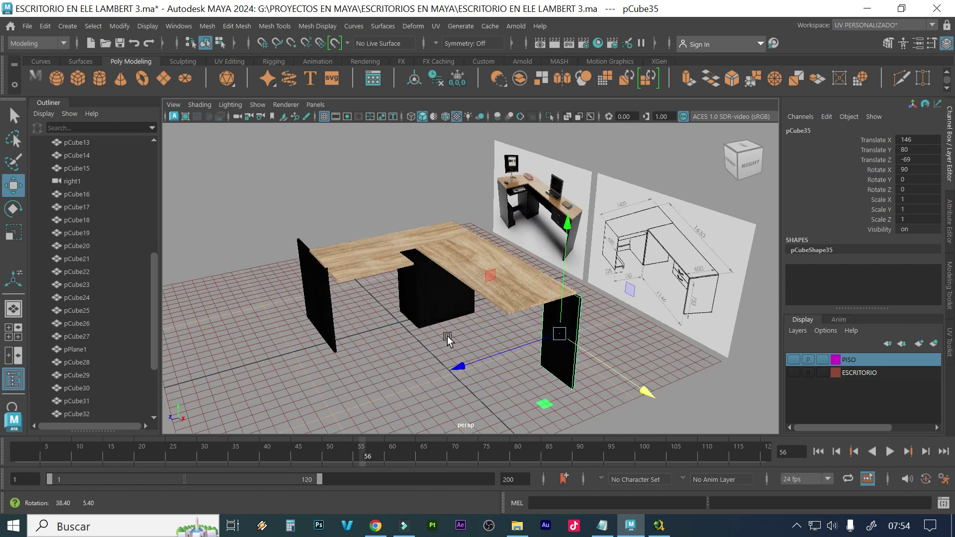
{"action": "left_click", "coordinate": [457, 267]}
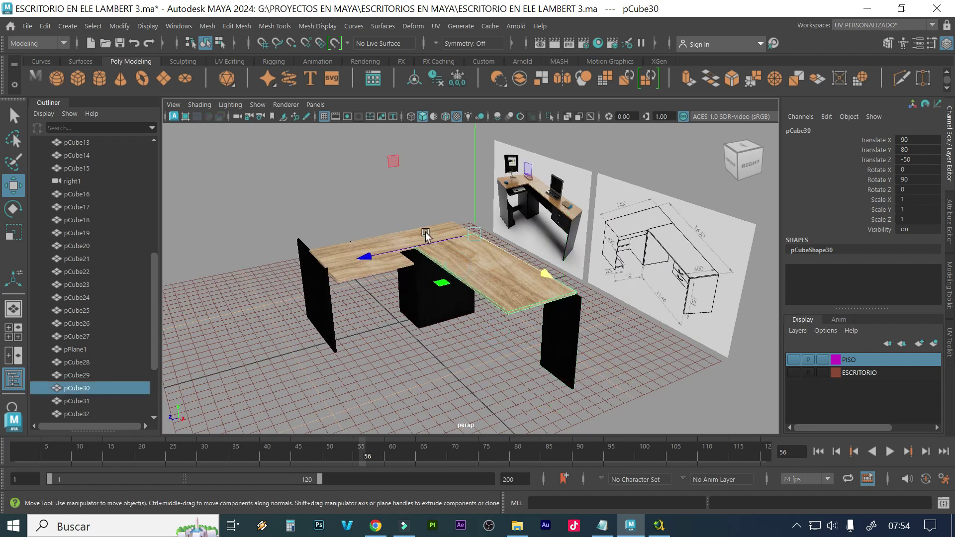
{"action": "left_click", "coordinate": [420, 235]}
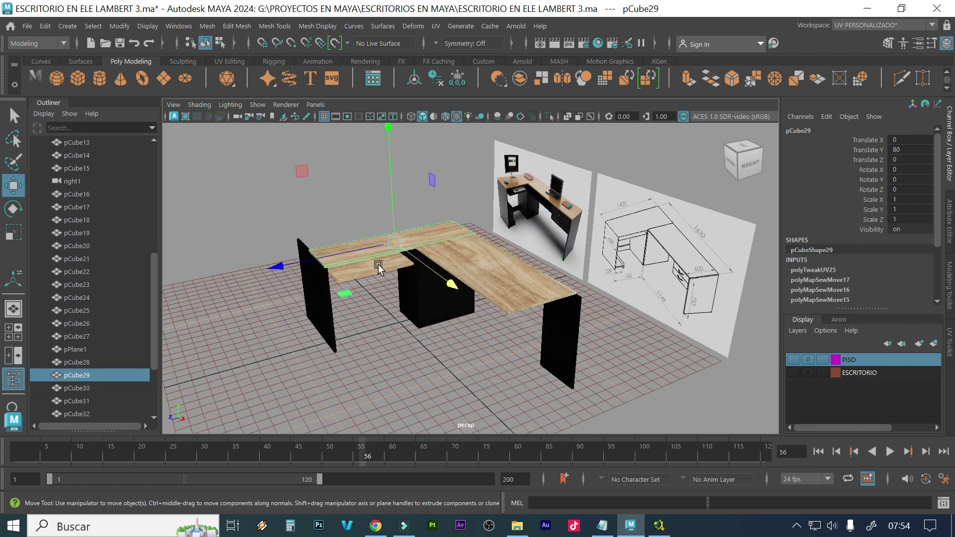
{"action": "left_click_drag", "start_coordinate": [390, 345], "coordinate": [496, 335], "text": "alt"}
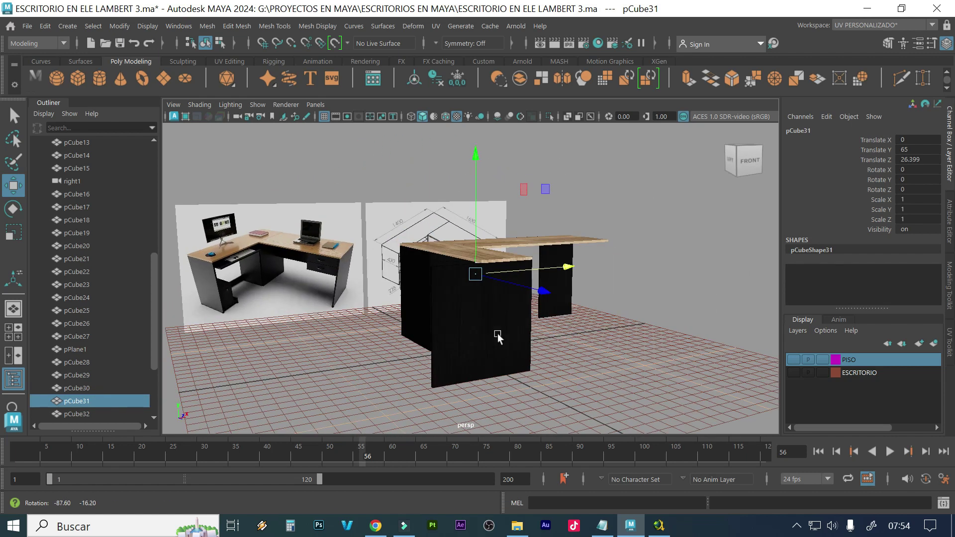
{"action": "left_click", "coordinate": [454, 330]}
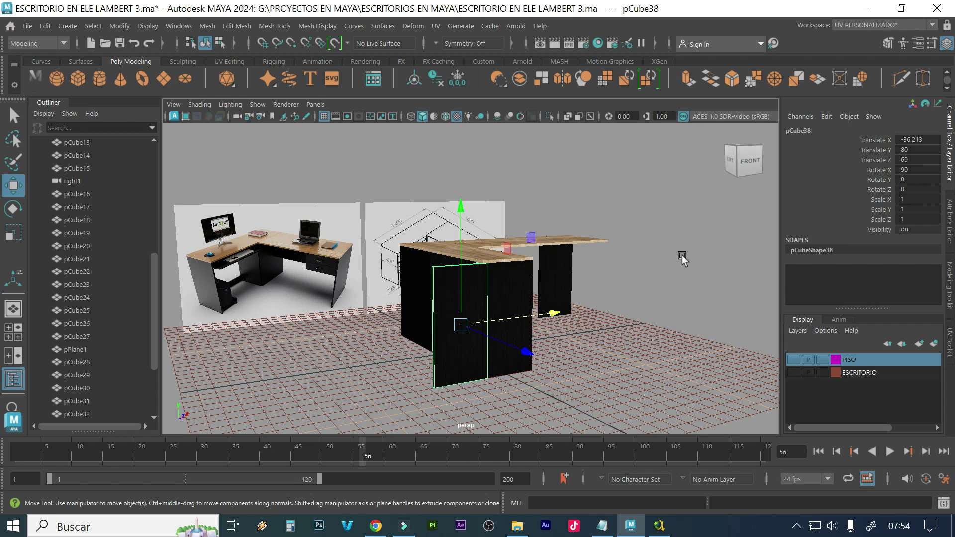
Rotate pCube38 to 90 degrees on Y in the Channel Box
{"action": "key", "text": "e"}
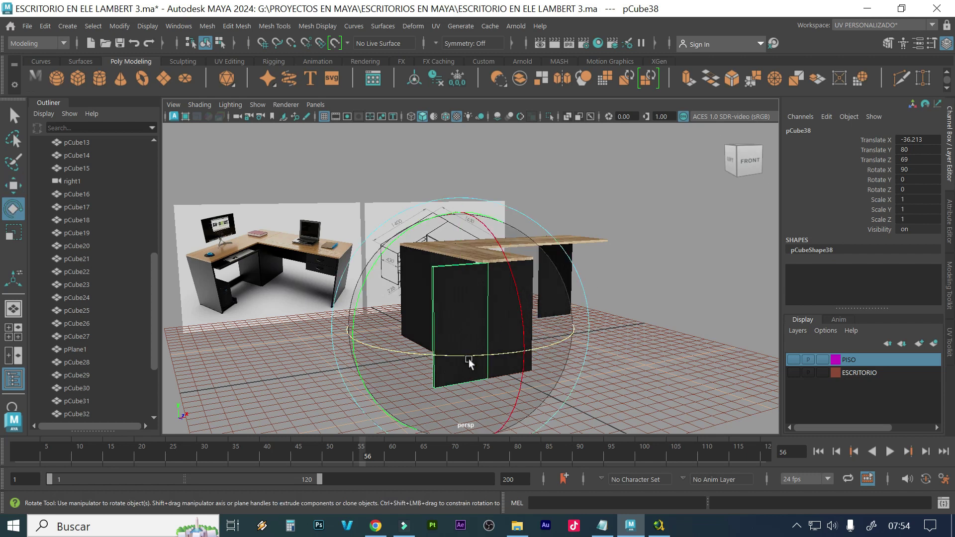
{"action": "left_click_drag", "start_coordinate": [406, 360], "coordinate": [563, 369]}
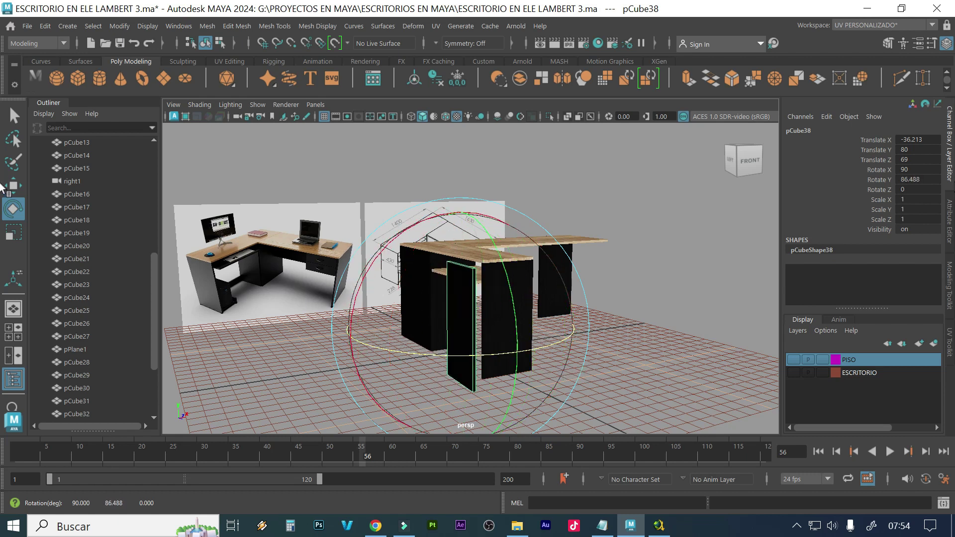
{"action": "double_click", "coordinate": [935, 179]}
{"action": "key", "text": "Return"}
{"action": "left_click_drag", "start_coordinate": [572, 279], "coordinate": [705, 293], "text": "alt"}
{"action": "scroll", "coordinate": [702, 298], "scroll_direction": "up", "scroll_amount": 3}
{"action": "scroll", "coordinate": [694, 305], "scroll_direction": "up", "scroll_amount": 5}
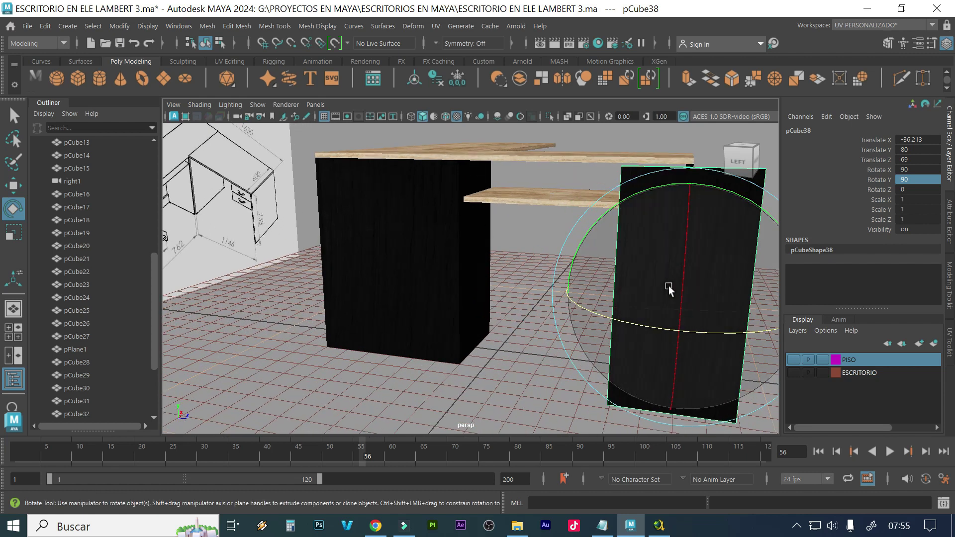
Slide the rotated panel along Z toward the cabinet
{"action": "key", "text": "w"}
{"action": "left_click_drag", "start_coordinate": [744, 300], "coordinate": [643, 293]}
{"action": "left_click_drag", "start_coordinate": [491, 271], "coordinate": [527, 281], "text": "alt"}
{"action": "right_click_drag", "start_coordinate": [527, 281], "coordinate": [516, 289], "text": "alt"}
{"action": "right_click_drag", "start_coordinate": [559, 223], "coordinate": [572, 189]}
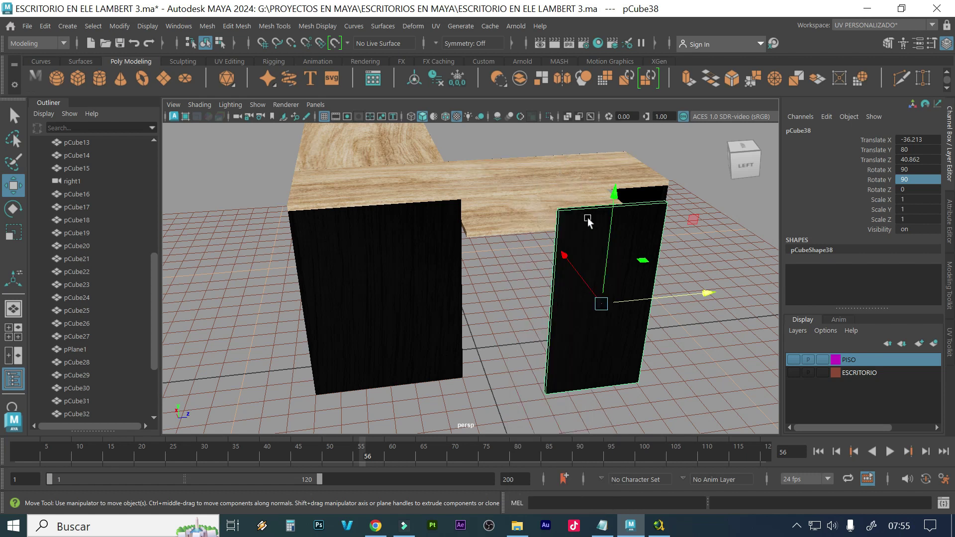
Snap pCube38's pivot to the panel's top corner
{"action": "key", "text": "d"}
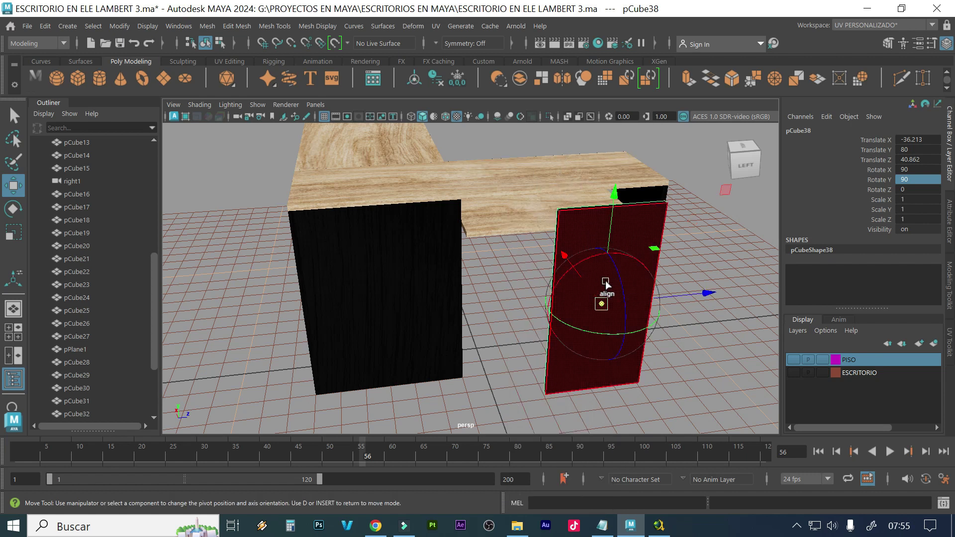
{"action": "key", "text": "v"}
{"action": "left_click_drag", "start_coordinate": [606, 302], "coordinate": [559, 204]}
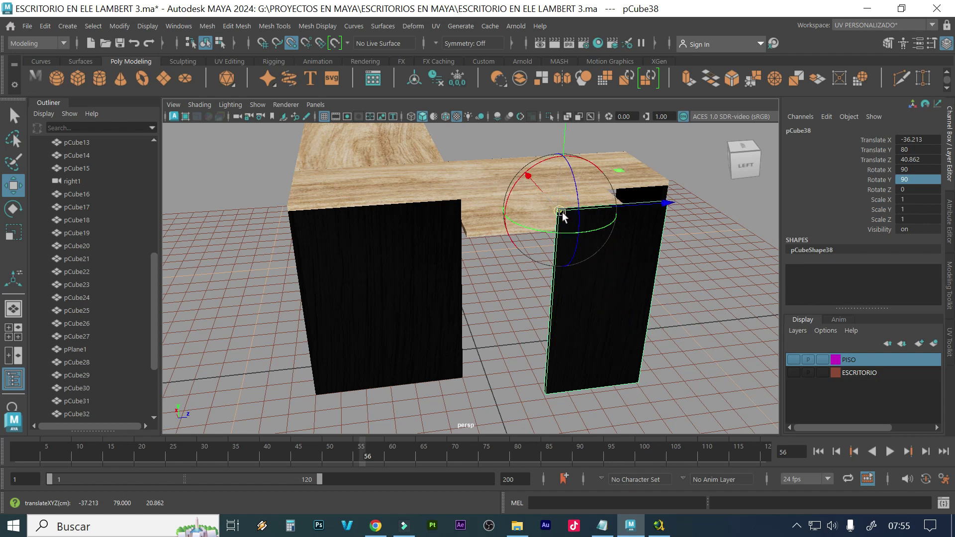
{"action": "scroll", "coordinate": [650, 212], "scroll_direction": "up", "scroll_amount": 3}
{"action": "scroll", "coordinate": [616, 275], "scroll_direction": "down", "scroll_amount": 3}
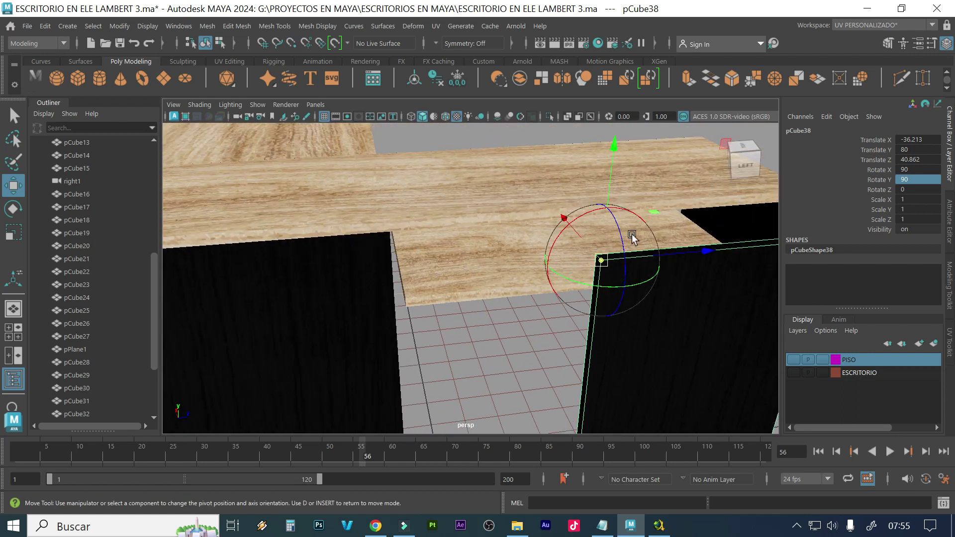
{"action": "key", "text": "d"}
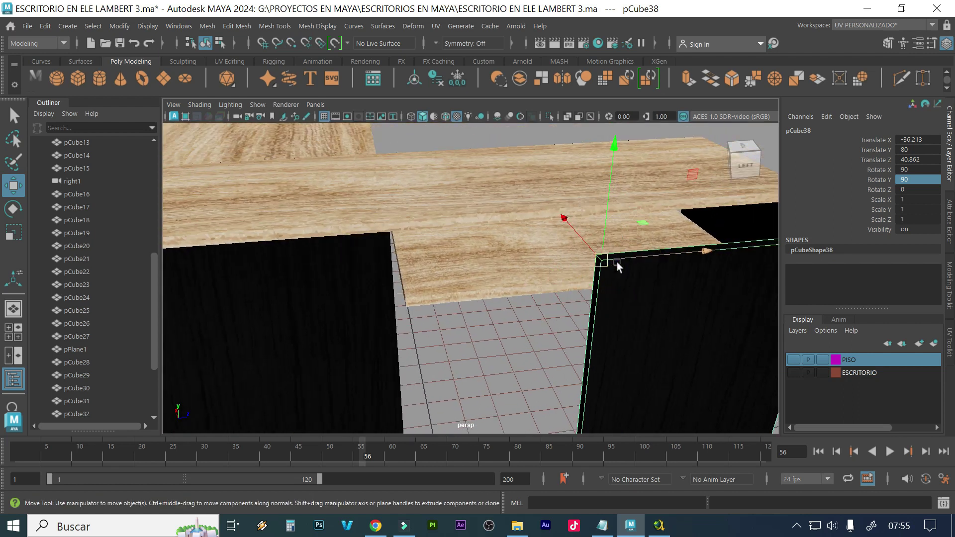
Point-snap pCube38 along Z, settling it near Z 8
{"action": "key", "text": "v"}
{"action": "left_click_drag", "start_coordinate": [742, 247], "coordinate": [706, 255]}
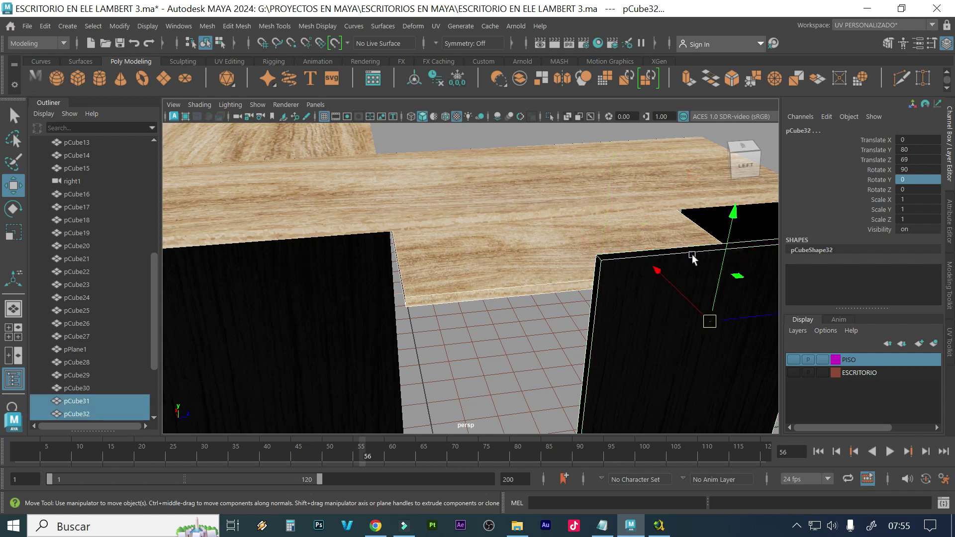
{"action": "left_click", "coordinate": [691, 255]}
{"action": "key", "text": "v"}
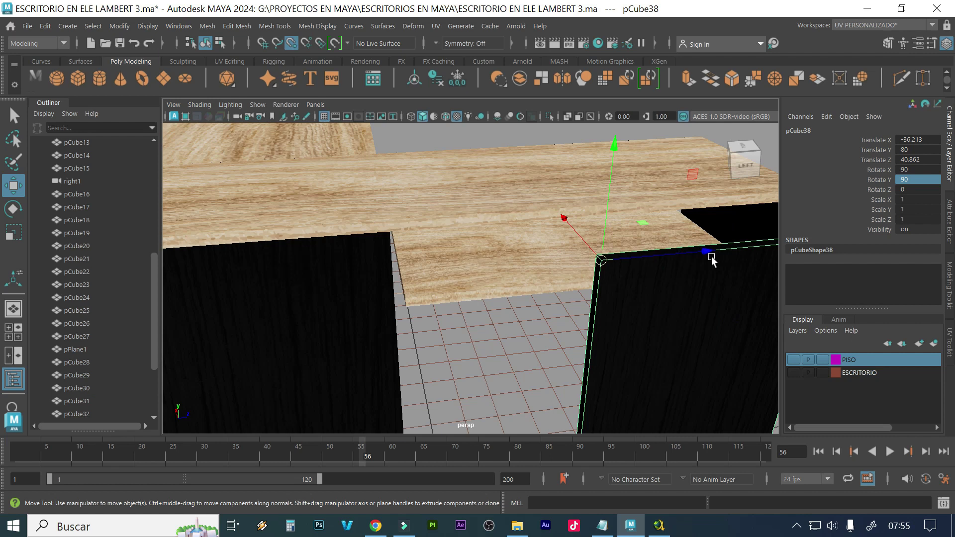
{"action": "left_click_drag", "start_coordinate": [709, 252], "coordinate": [431, 321]}
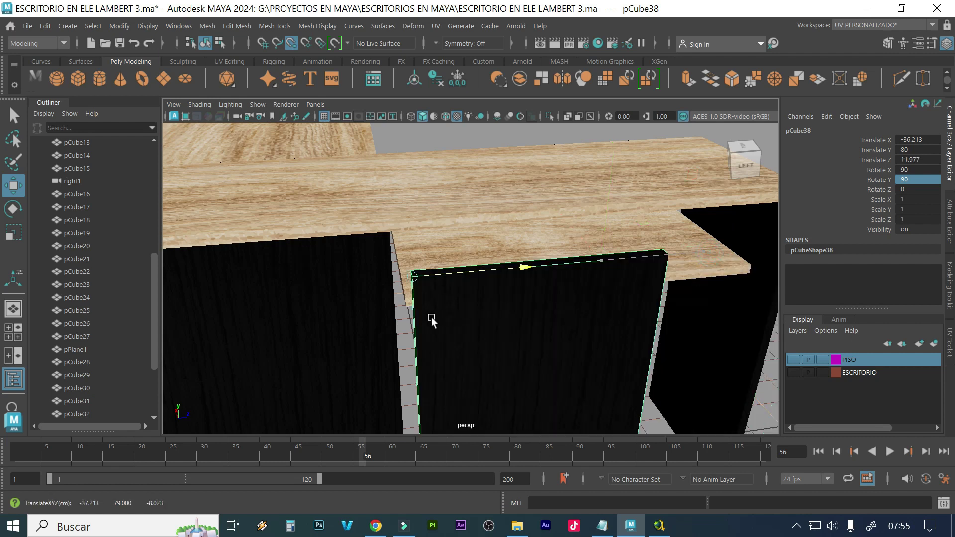
{"action": "left_click_drag", "start_coordinate": [381, 338], "coordinate": [312, 334]}
{"action": "left_click_drag", "start_coordinate": [322, 255], "coordinate": [352, 294]}
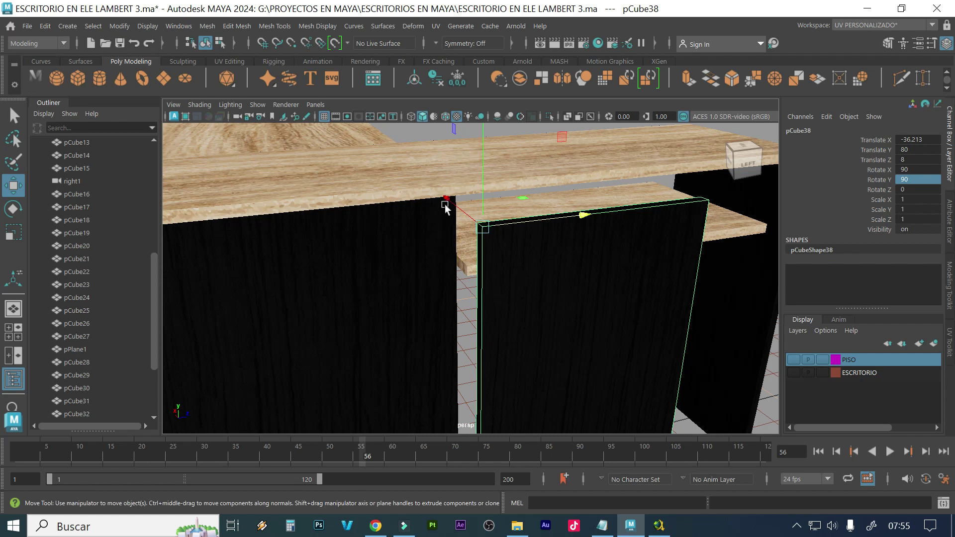
Slide pCube38 along X with vertex and grid snapping to X -19, Z 10
{"action": "middle_click_drag", "start_coordinate": [446, 196], "coordinate": [432, 176]}
{"action": "scroll", "coordinate": [425, 290], "scroll_direction": "up", "scroll_amount": 2}
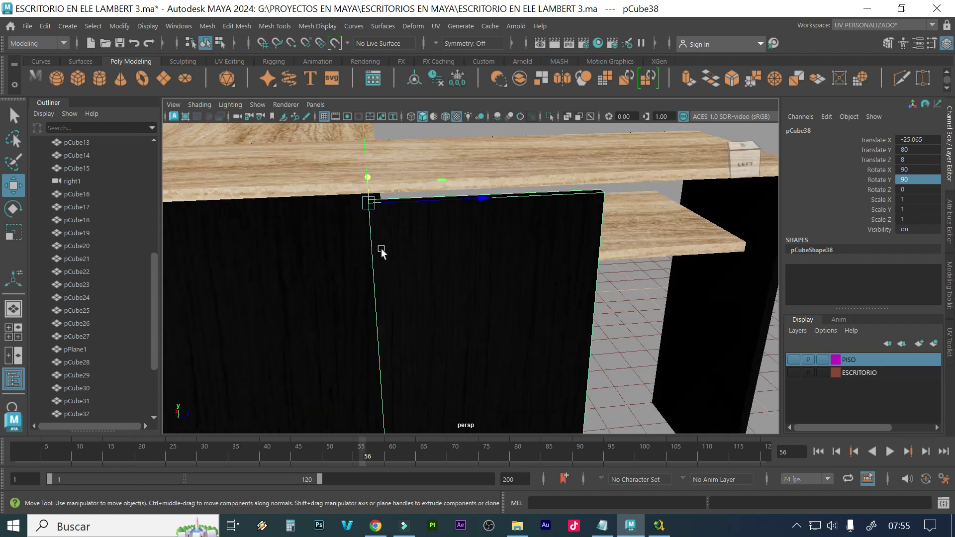
{"action": "scroll", "coordinate": [380, 249], "scroll_direction": "up", "scroll_amount": 2}
{"action": "left_click_drag", "start_coordinate": [304, 254], "coordinate": [339, 337], "text": "alt"}
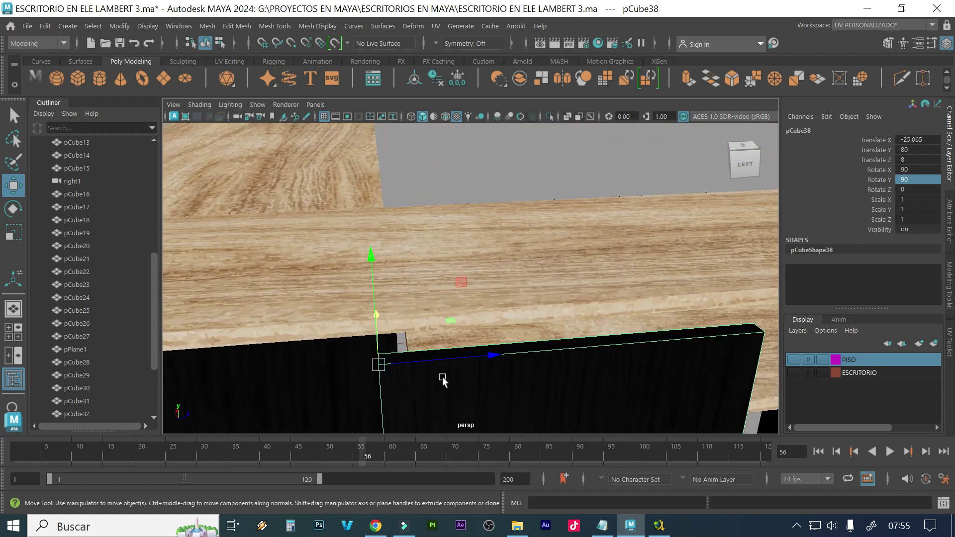
{"action": "left_click", "coordinate": [427, 359]}
{"action": "key", "text": "v"}
{"action": "left_click_drag", "start_coordinate": [427, 358], "coordinate": [548, 374]}
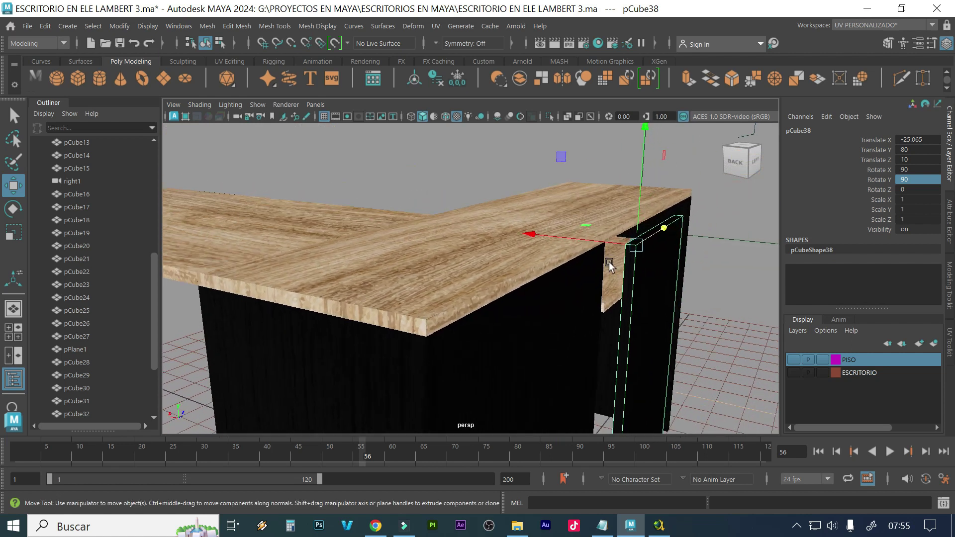
{"action": "key", "text": "x"}
{"action": "left_click_drag", "start_coordinate": [603, 241], "coordinate": [501, 340]}
Select the black panel's top vertices and try lowering them, then undo the collapse
{"action": "right_click_drag", "start_coordinate": [446, 337], "coordinate": [392, 149]}
{"action": "left_click_drag", "start_coordinate": [392, 150], "coordinate": [572, 213]}
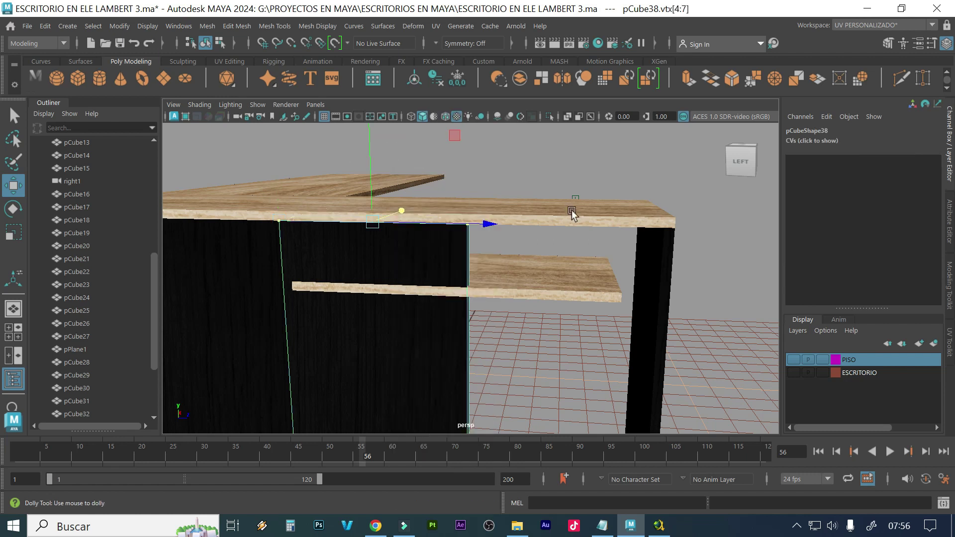
{"action": "scroll", "coordinate": [572, 213], "scroll_direction": "down", "scroll_amount": 3}
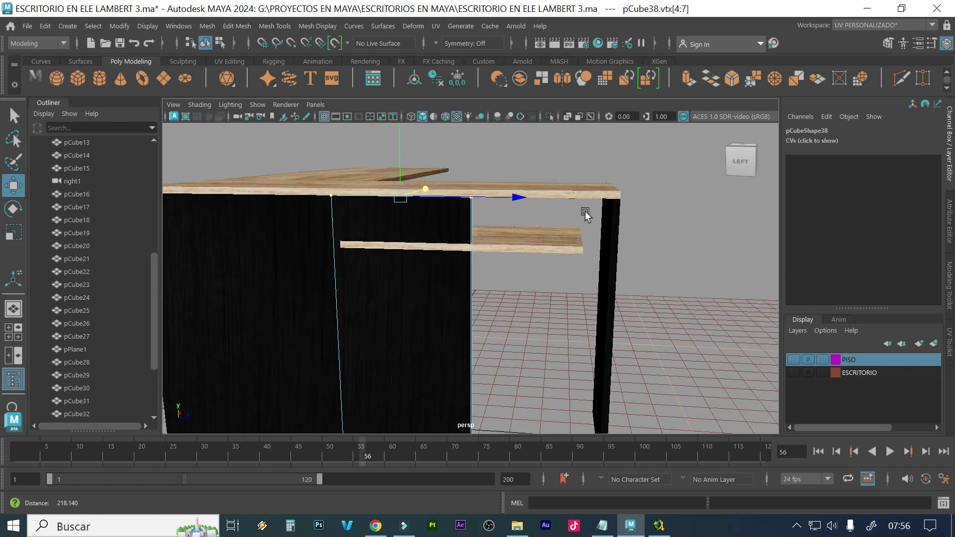
{"action": "scroll", "coordinate": [585, 213], "scroll_direction": "down", "scroll_amount": 2}
{"action": "left_click_drag", "start_coordinate": [437, 197], "coordinate": [515, 487]}
{"action": "key", "text": "ctrl+z"}
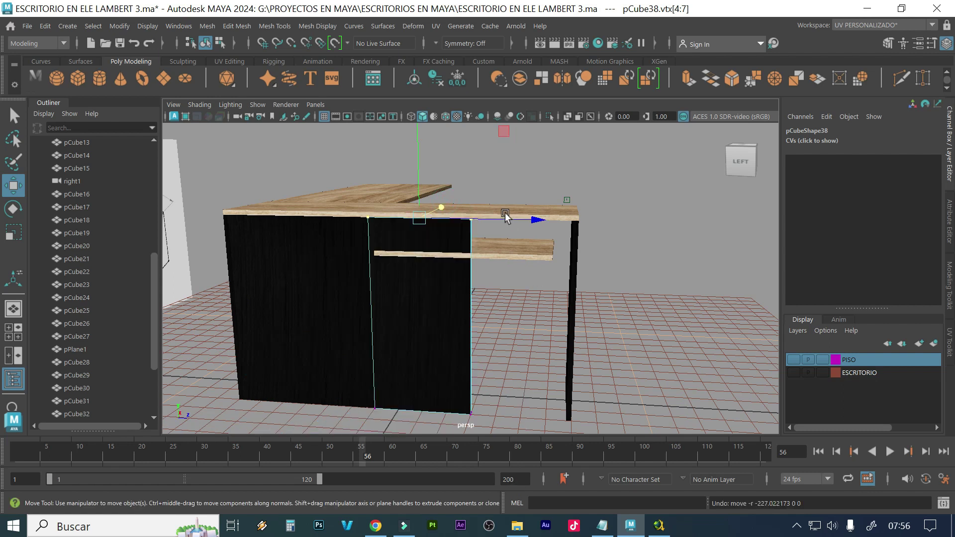
Snap the panel's side vertices onto the adjacent leg using vertex snapping
{"action": "left_click_drag", "start_coordinate": [519, 166], "coordinate": [438, 433]}
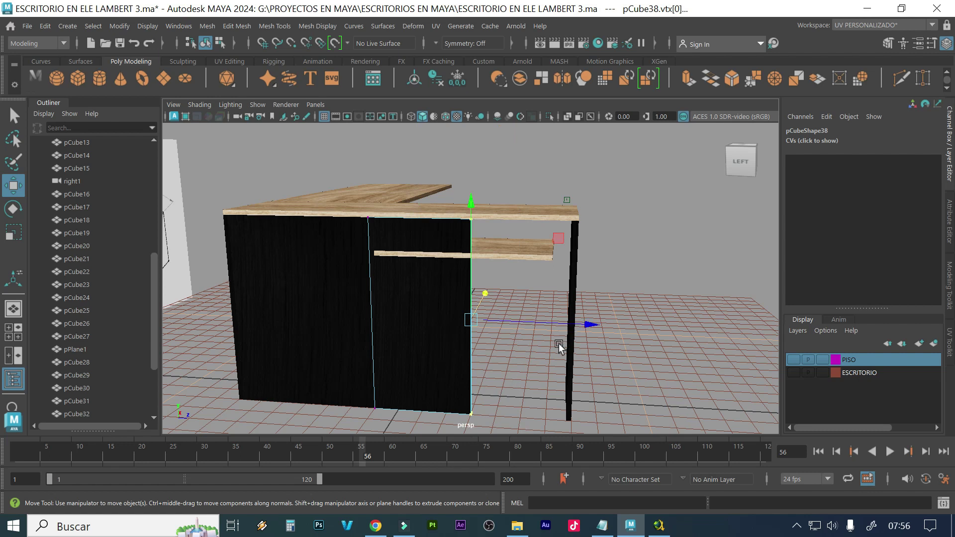
{"action": "key", "text": "v"}
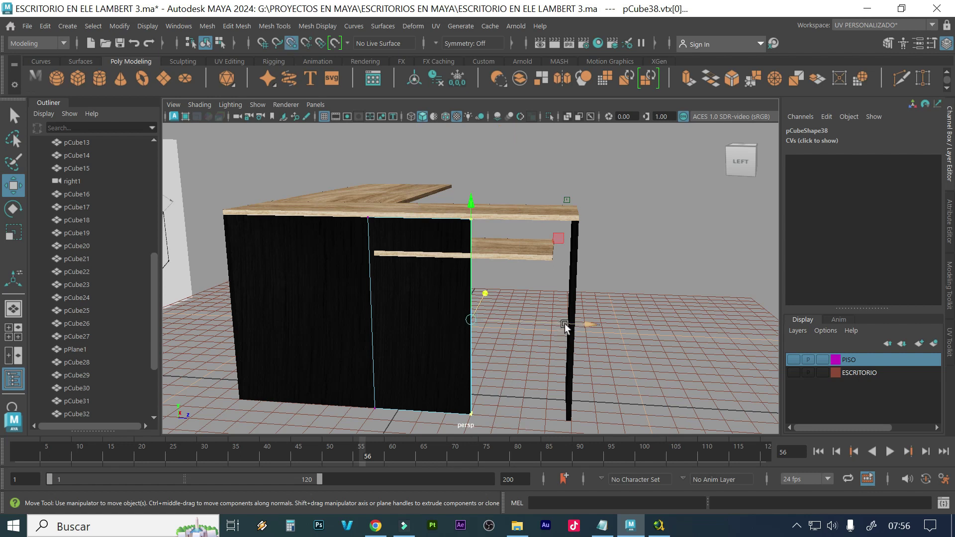
{"action": "left_click_drag", "start_coordinate": [565, 323], "coordinate": [581, 313]}
{"action": "middle_click_drag", "start_coordinate": [573, 258], "coordinate": [572, 253]}
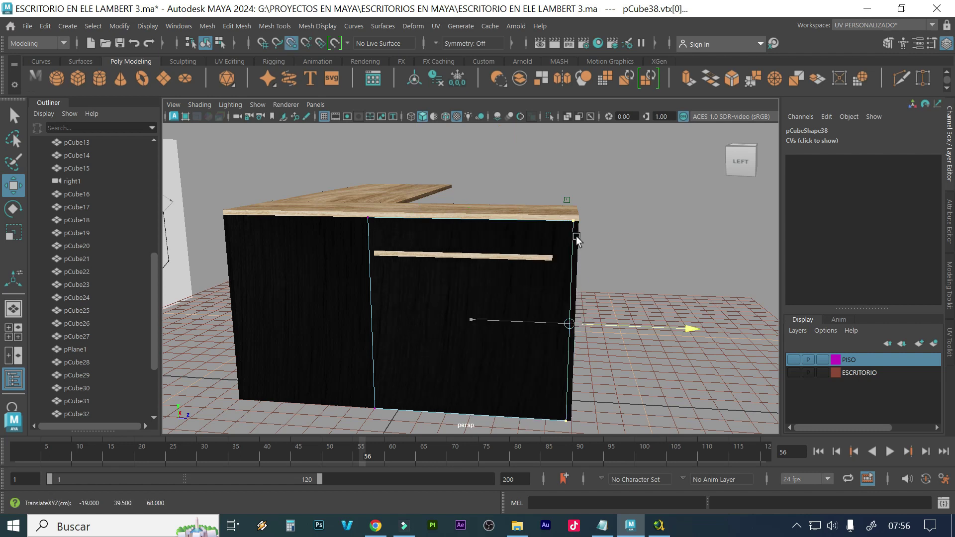
Raise the panel's bottom-edge vertices to height 47.384, then switch to the four-view layout
{"action": "left_click_drag", "start_coordinate": [611, 386], "coordinate": [284, 422]}
{"action": "left_click_drag", "start_coordinate": [656, 380], "coordinate": [273, 437]}
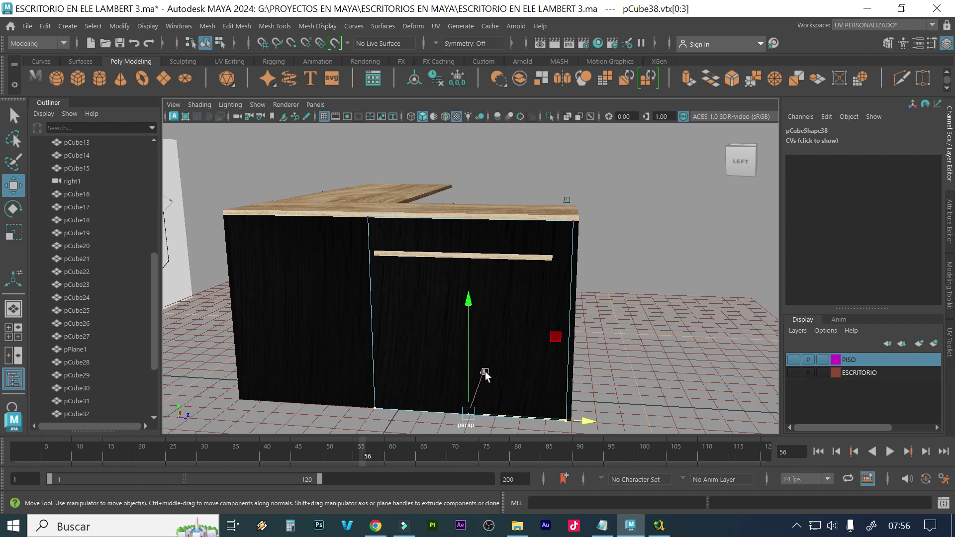
{"action": "left_click_drag", "start_coordinate": [470, 364], "coordinate": [484, 245]}
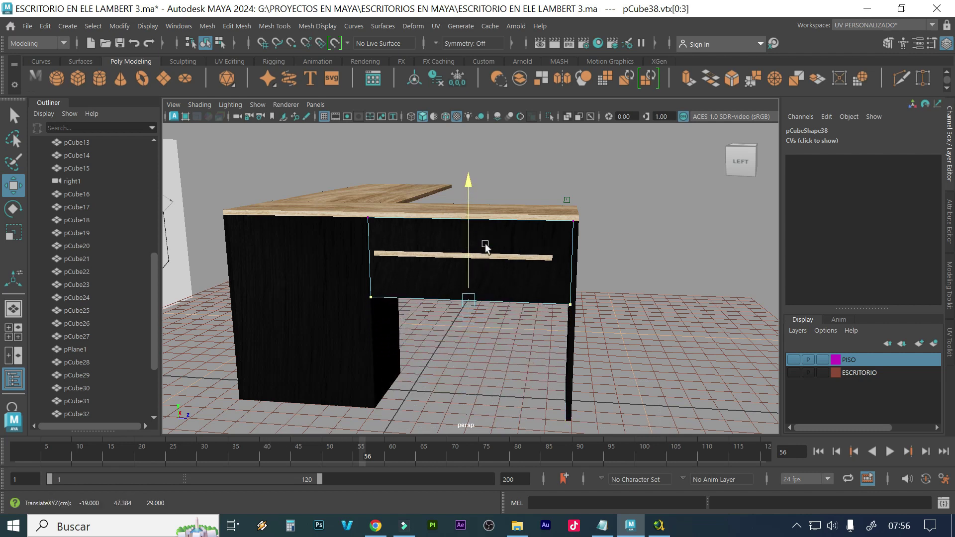
{"action": "left_click_drag", "start_coordinate": [599, 283], "coordinate": [387, 293], "text": "alt"}
{"action": "left_click_drag", "start_coordinate": [446, 272], "coordinate": [421, 276], "text": "alt"}
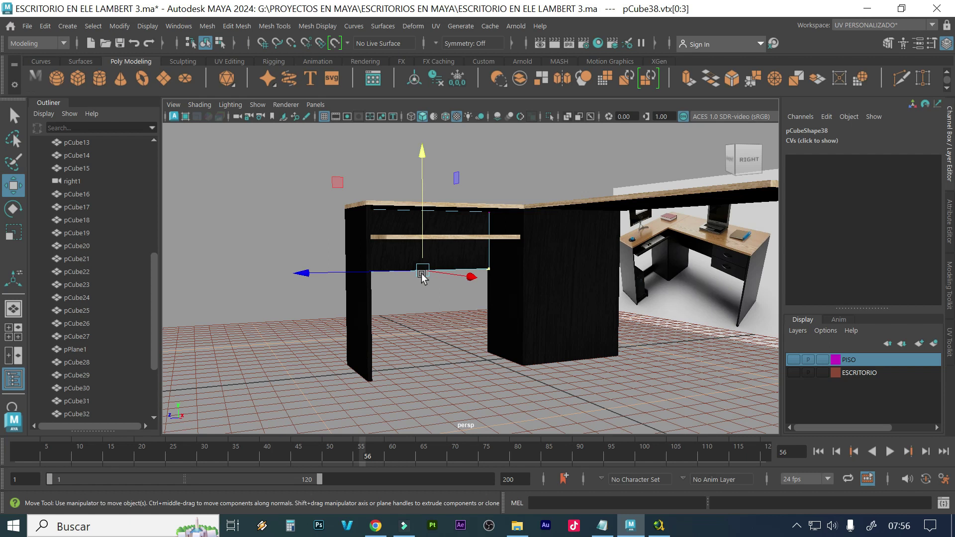
{"action": "key", "text": "space"}
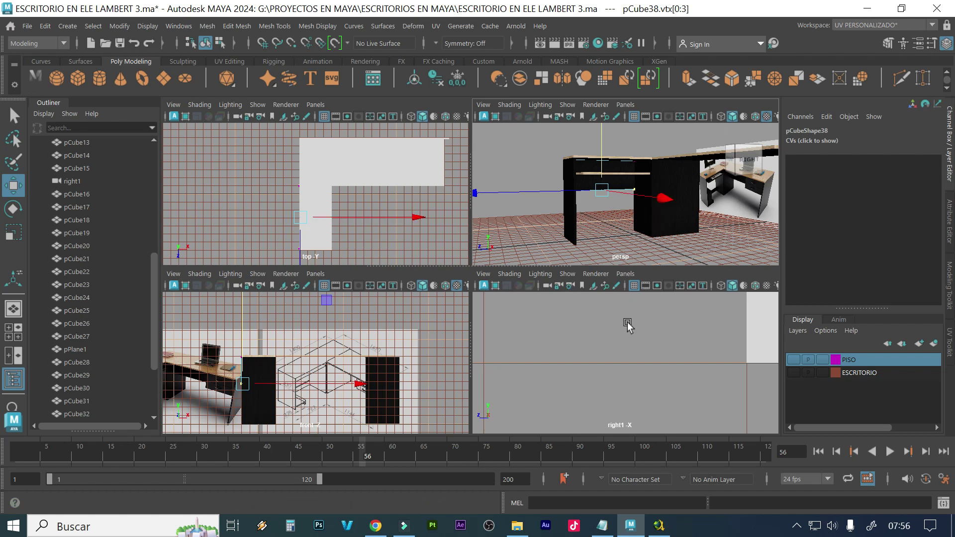
In the maximised side view, grid-snap the panel's bottom edge down one step to height 40
{"action": "key", "text": "f"}
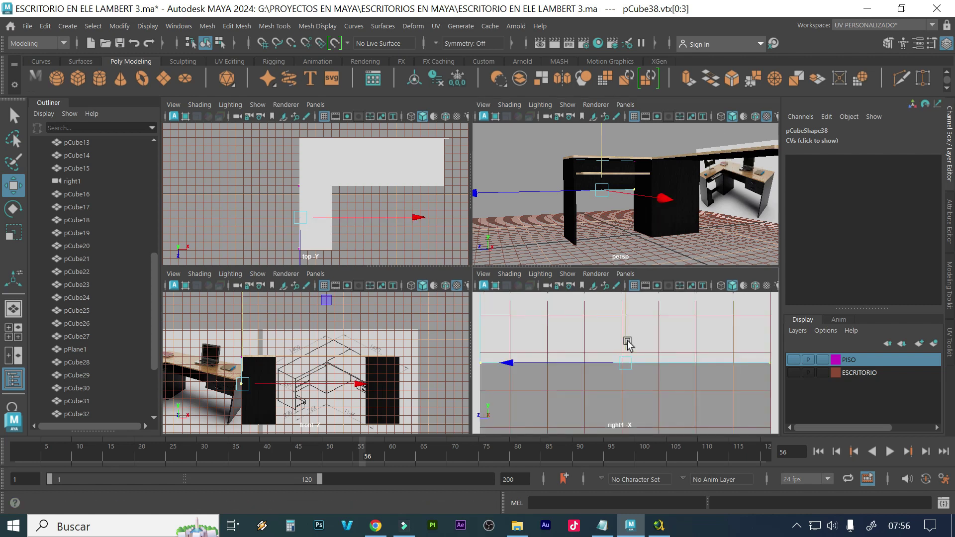
{"action": "scroll", "coordinate": [628, 340], "scroll_direction": "up", "scroll_amount": 2}
{"action": "scroll", "coordinate": [628, 344], "scroll_direction": "up", "scroll_amount": 2}
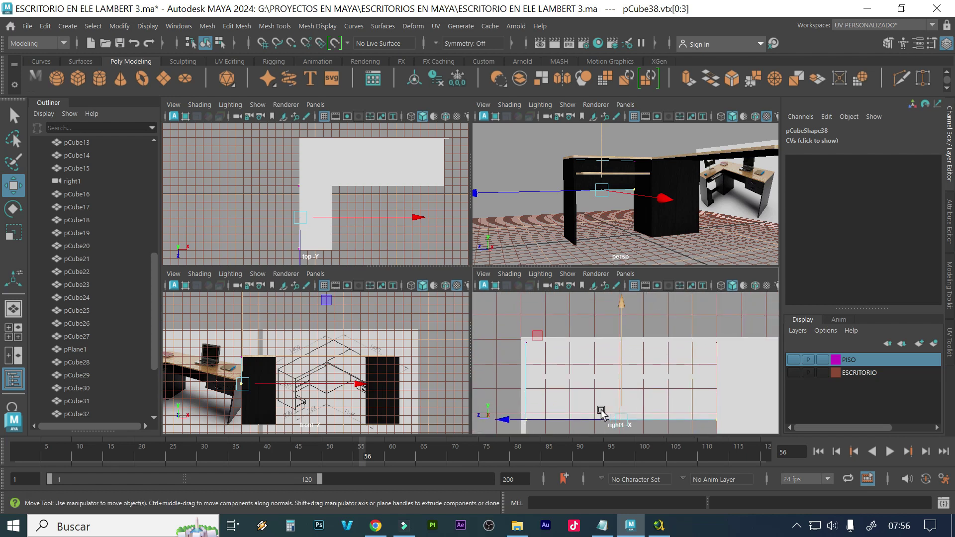
{"action": "middle_click_drag", "start_coordinate": [599, 385], "coordinate": [598, 348], "text": "alt"}
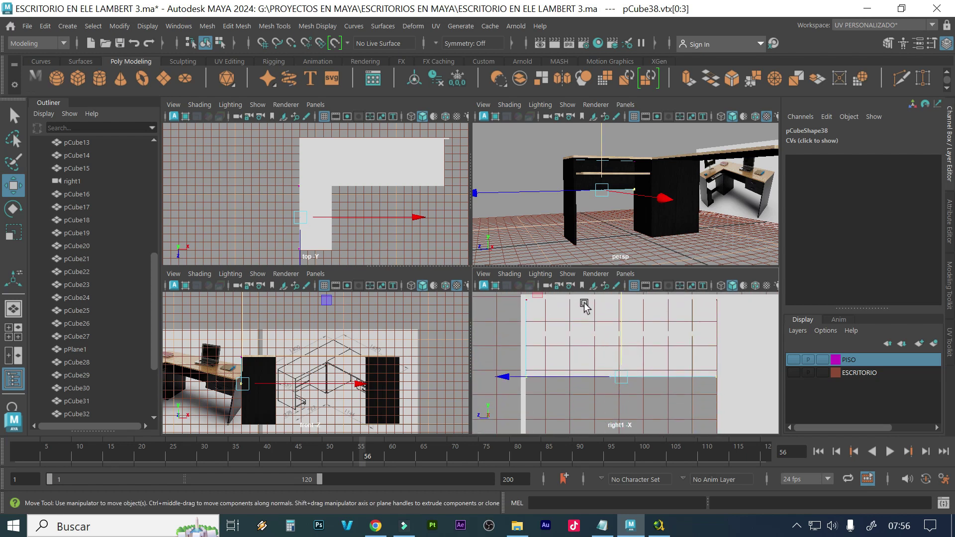
{"action": "key", "text": "space"}
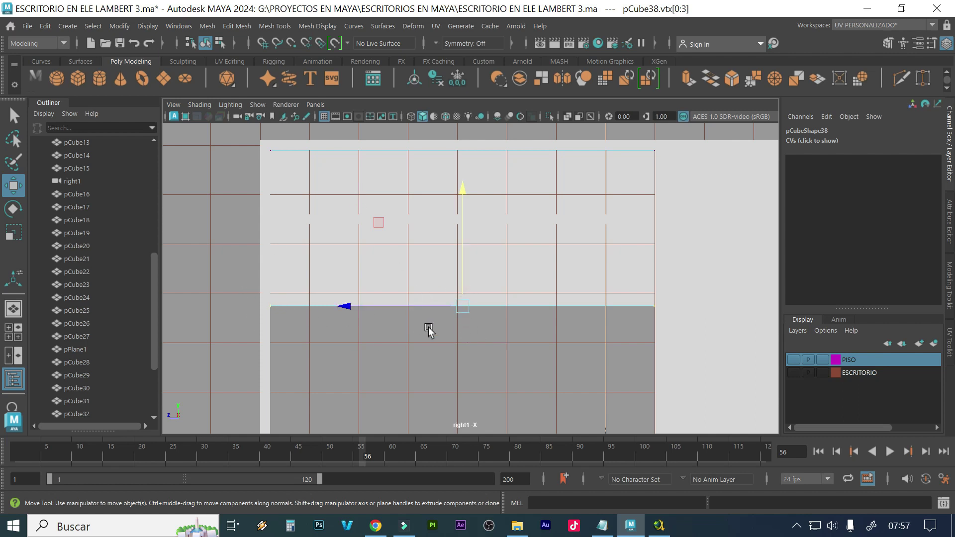
{"action": "left_click", "coordinate": [262, 43]}
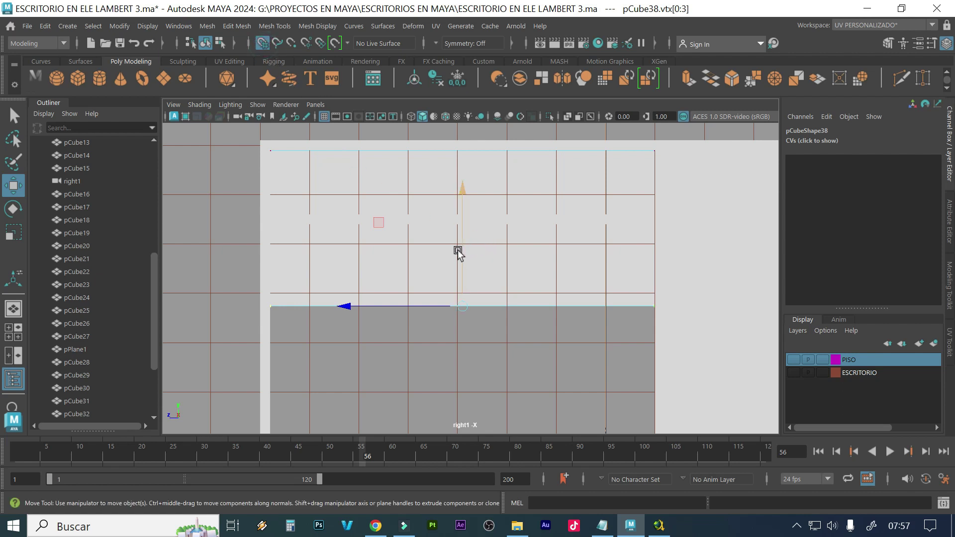
{"action": "left_click_drag", "start_coordinate": [459, 252], "coordinate": [459, 340]}
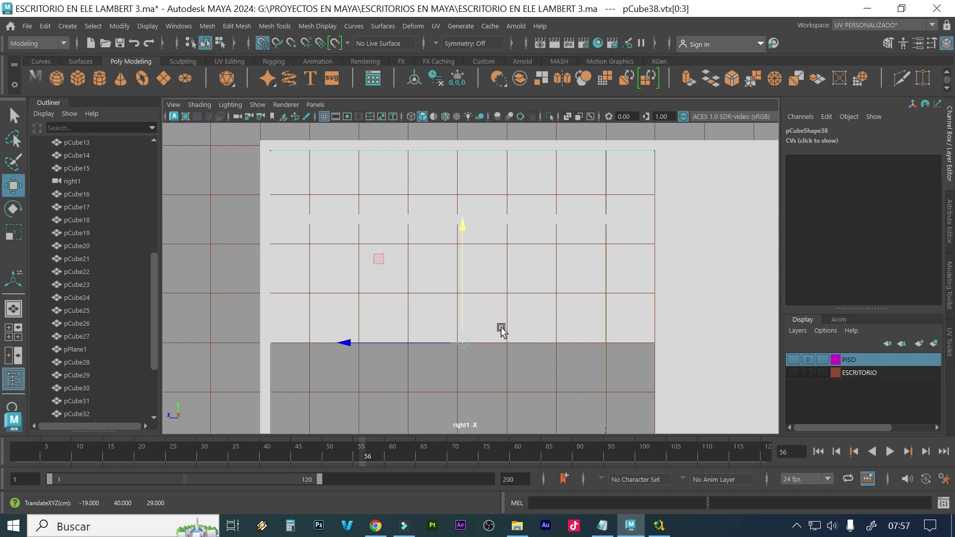
{"action": "scroll", "coordinate": [500, 329], "scroll_direction": "down", "scroll_amount": 2}
{"action": "scroll", "coordinate": [500, 329], "scroll_direction": "down", "scroll_amount": 2}
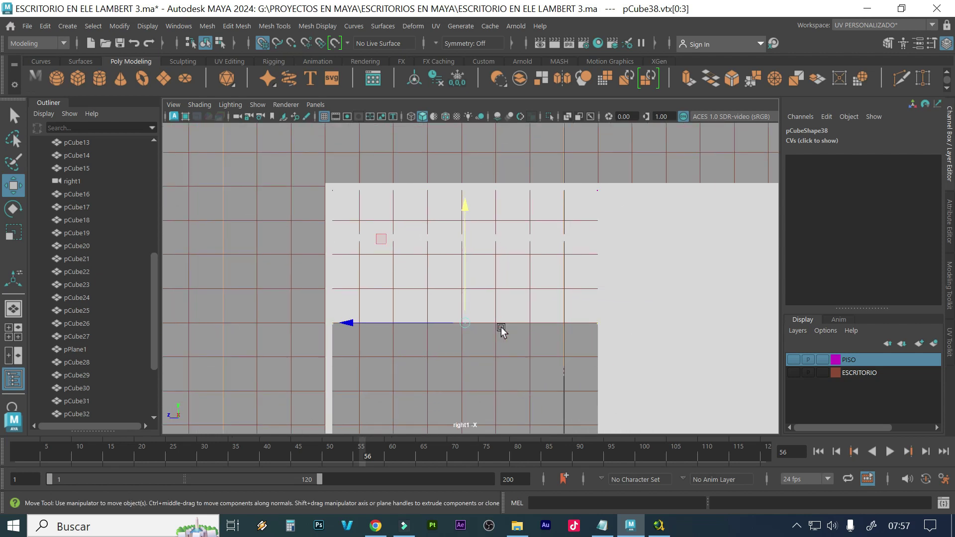
{"action": "key", "text": "space"}
{"action": "key", "text": "space"}
{"action": "left_click_drag", "start_coordinate": [576, 314], "coordinate": [507, 323], "text": "alt"}
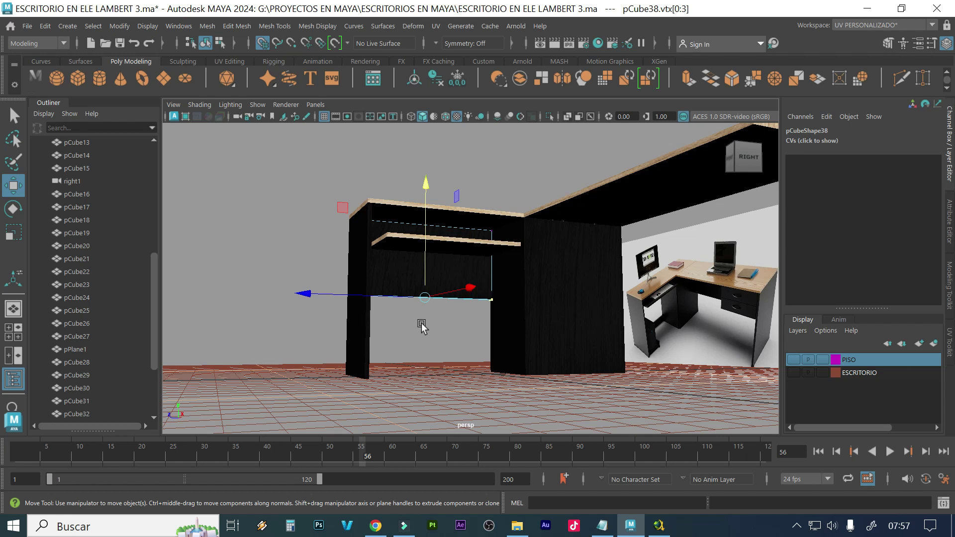
Clear the vertex selection and switch the modesty panel back to Object Mode
{"action": "left_click_drag", "start_coordinate": [441, 328], "coordinate": [428, 338], "text": "alt"}
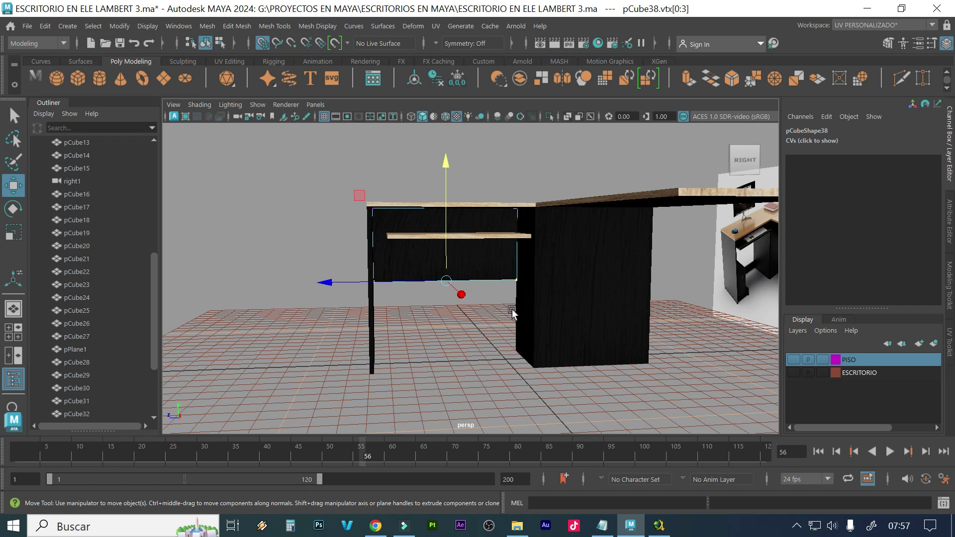
{"action": "left_click_drag", "start_coordinate": [514, 306], "coordinate": [733, 316], "text": "alt"}
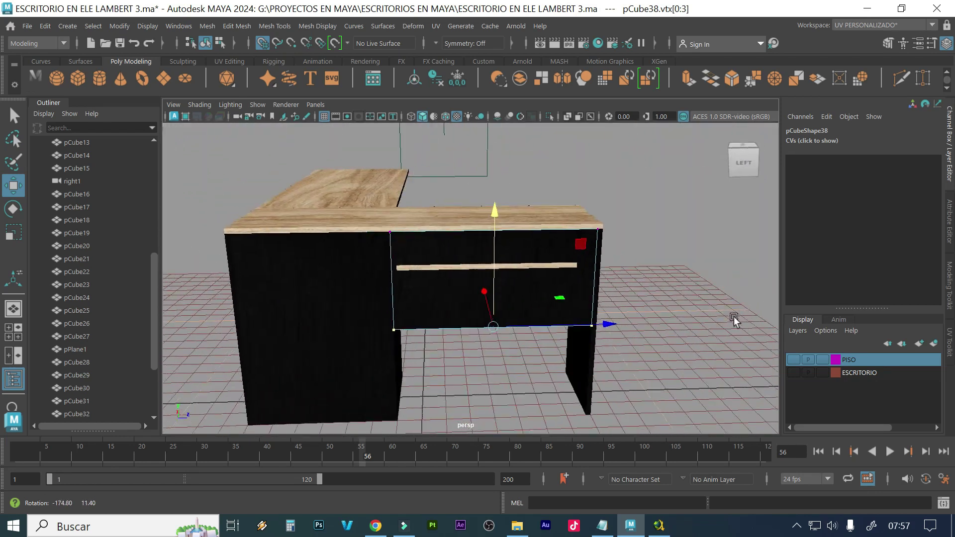
{"action": "left_click", "coordinate": [523, 366]}
{"action": "right_click_drag", "start_coordinate": [419, 308], "coordinate": [463, 138]}
Duplicate the modesty panel and slide the copy under the desk's other wing
{"action": "key", "text": "ctrl+d"}
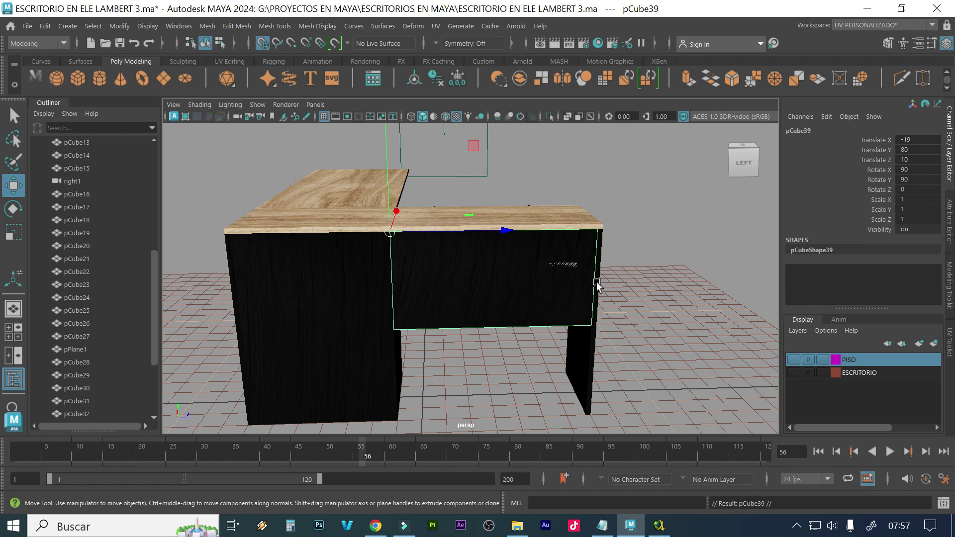
{"action": "left_click_drag", "start_coordinate": [508, 230], "coordinate": [204, 255]}
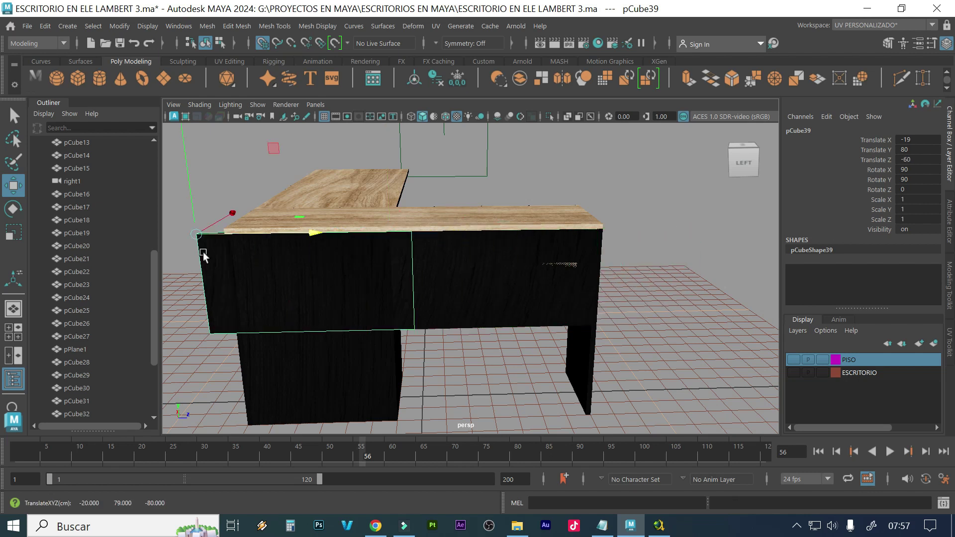
{"action": "left_click_drag", "start_coordinate": [261, 190], "coordinate": [356, 191], "text": "alt"}
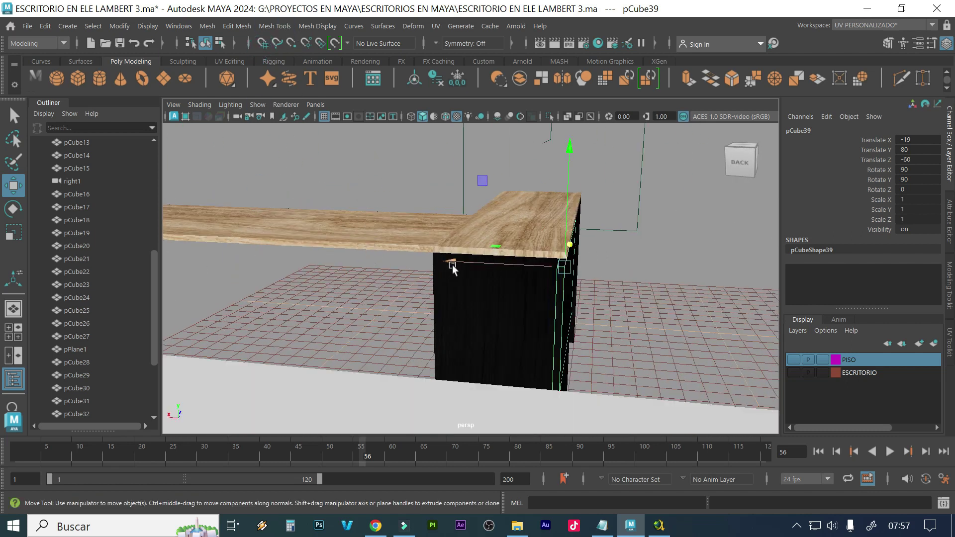
{"action": "left_click_drag", "start_coordinate": [462, 267], "coordinate": [345, 275]}
{"action": "scroll", "coordinate": [344, 275], "scroll_direction": "up", "scroll_amount": 3}
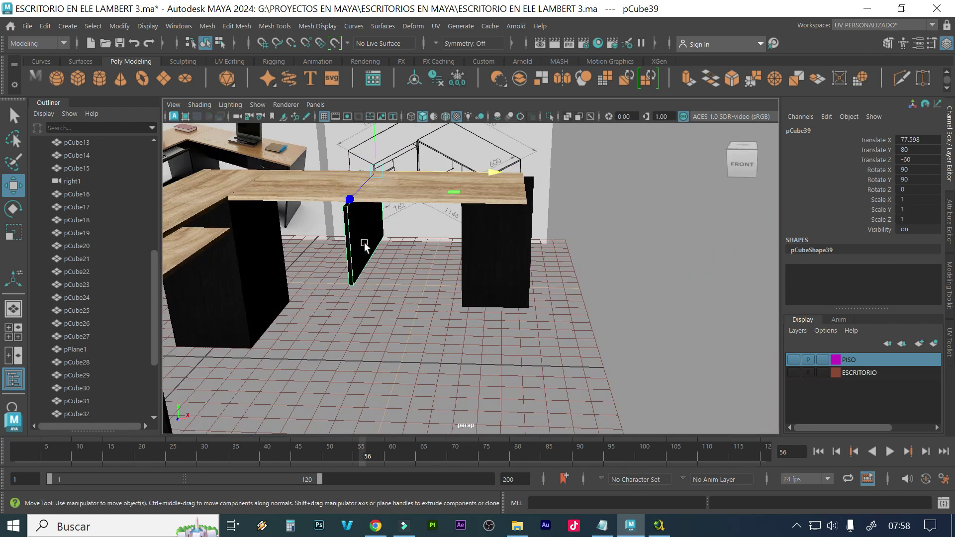
Try rotating the copy, finally leaving its Rotate Y at 0 in the Channel Box
{"action": "key", "text": "e"}
{"action": "left_click_drag", "start_coordinate": [421, 201], "coordinate": [386, 199]}
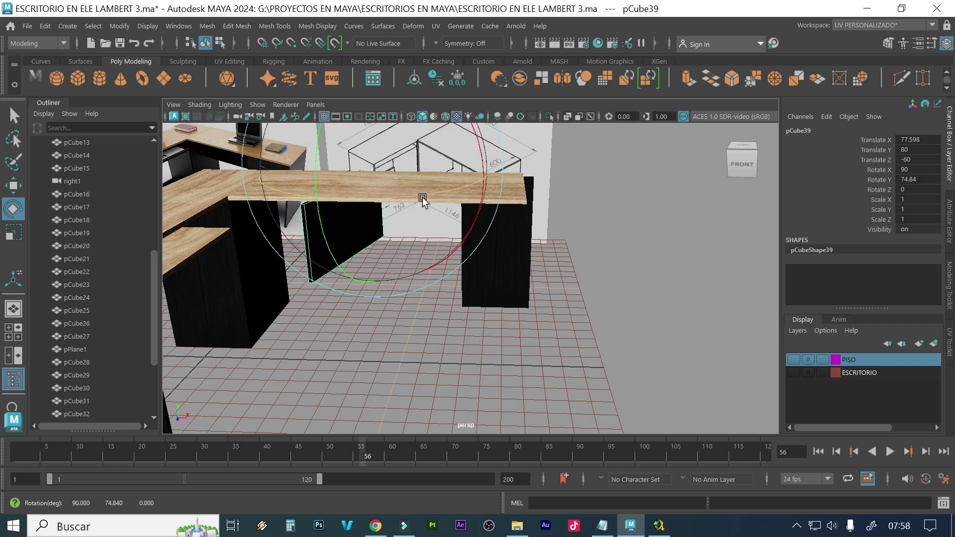
{"action": "double_click", "coordinate": [901, 179]}
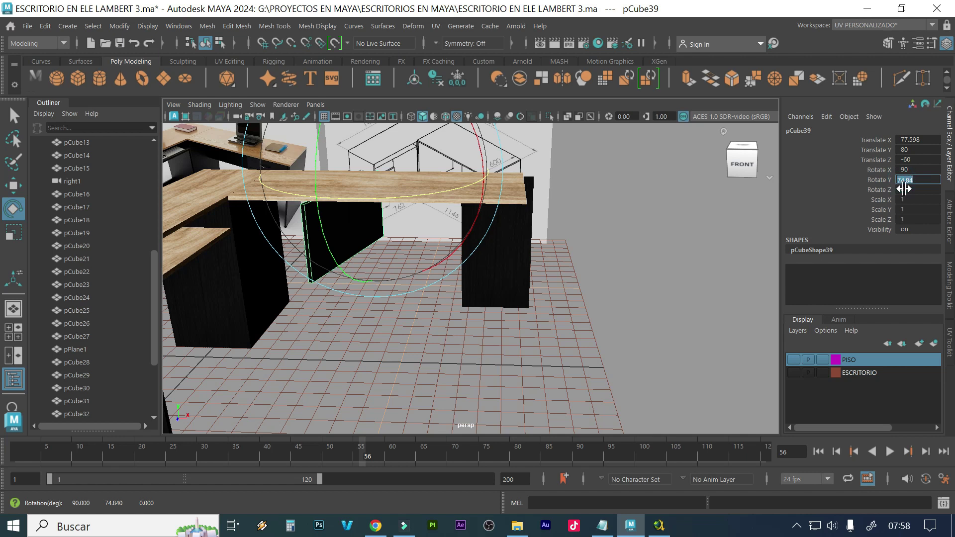
{"action": "type", "text": "90"}
{"action": "key", "text": "Return"}
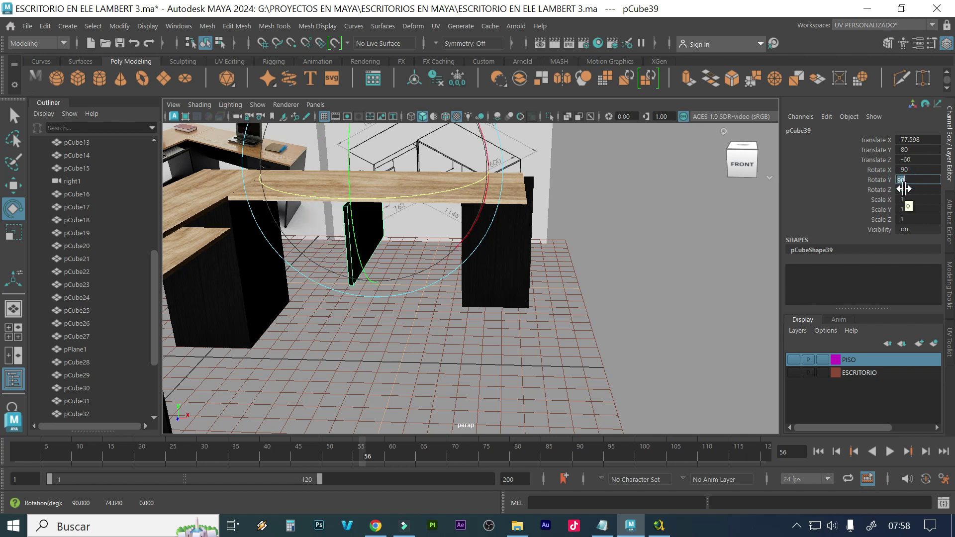
{"action": "type", "text": "0"}
{"action": "key", "text": "Return"}
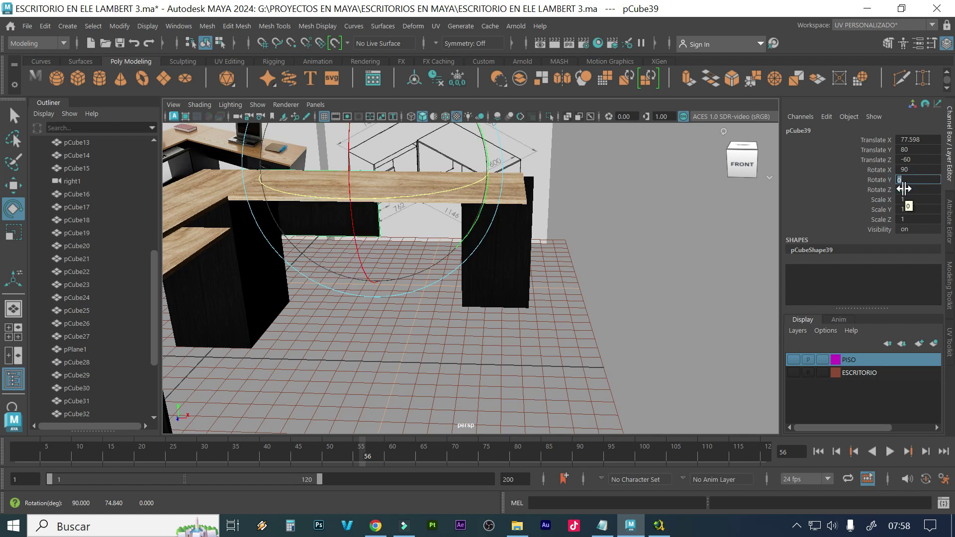
Point-snap the copy into place between the legs under that wing
{"action": "left_click_drag", "start_coordinate": [649, 239], "coordinate": [497, 263], "text": "alt"}
{"action": "left_click_drag", "start_coordinate": [597, 292], "coordinate": [526, 252], "text": "alt"}
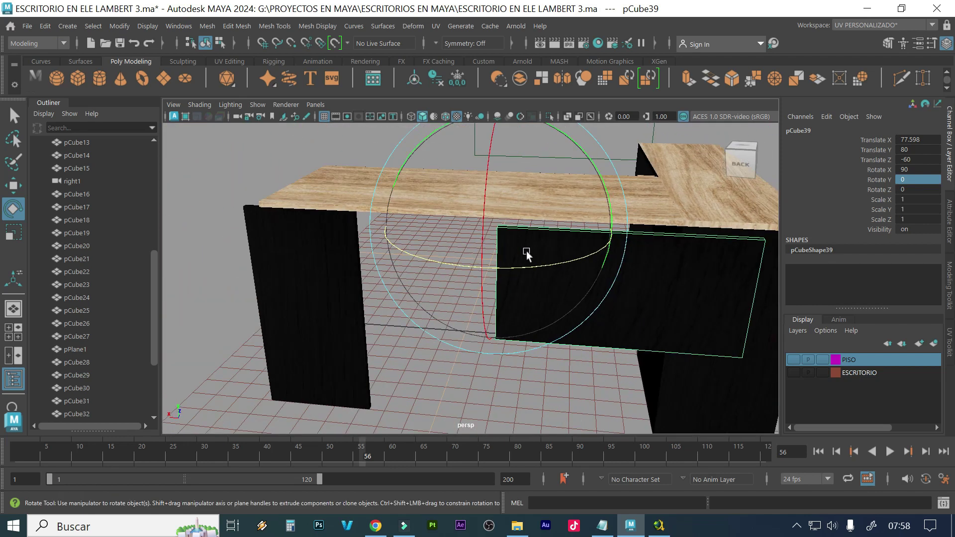
{"action": "key", "text": "w"}
{"action": "key", "text": "v"}
{"action": "left_click_drag", "start_coordinate": [476, 229], "coordinate": [401, 223]}
{"action": "left_click_drag", "start_coordinate": [372, 291], "coordinate": [419, 288], "text": "alt"}
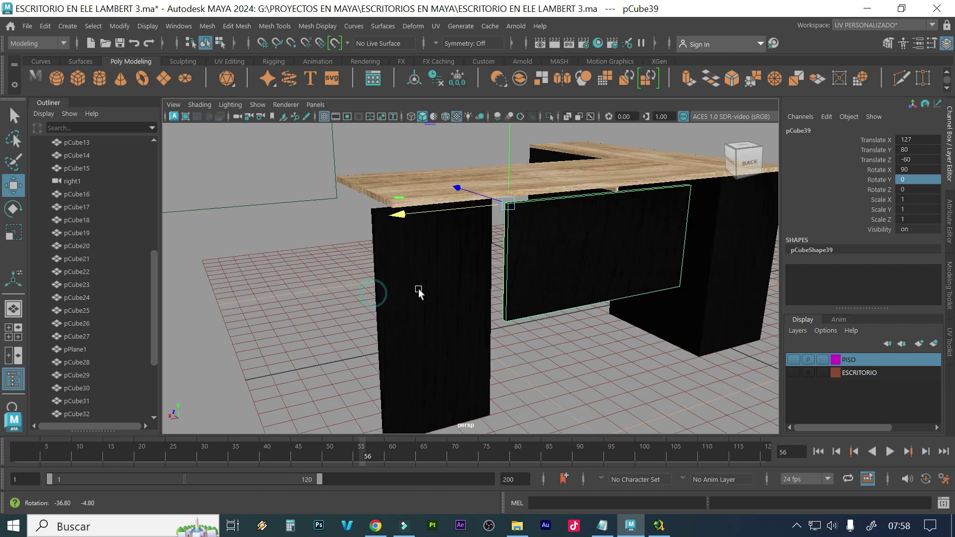
{"action": "scroll", "coordinate": [391, 290], "scroll_direction": "up", "scroll_amount": 10}
{"action": "scroll", "coordinate": [457, 264], "scroll_direction": "down", "scroll_amount": 10}
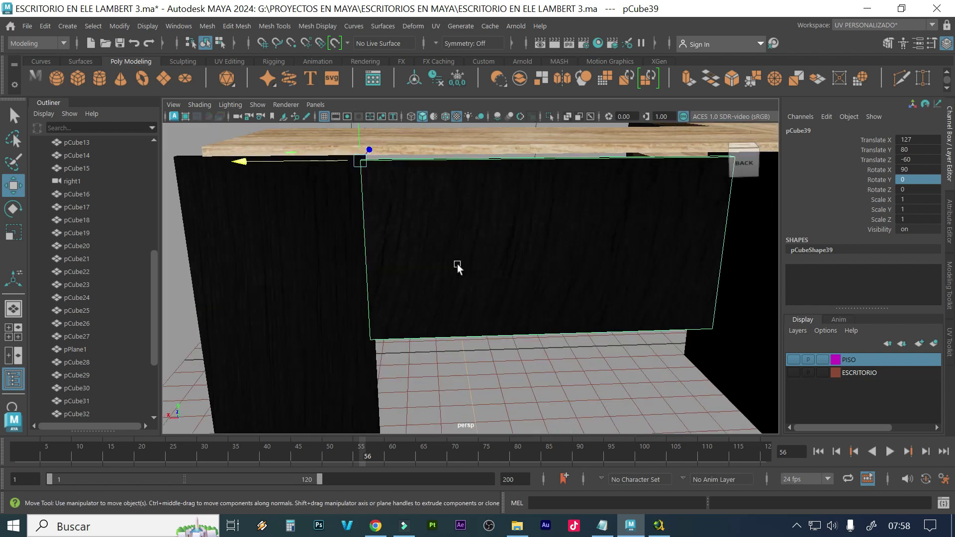
{"action": "left_click_drag", "start_coordinate": [411, 253], "coordinate": [394, 305], "text": "alt"}
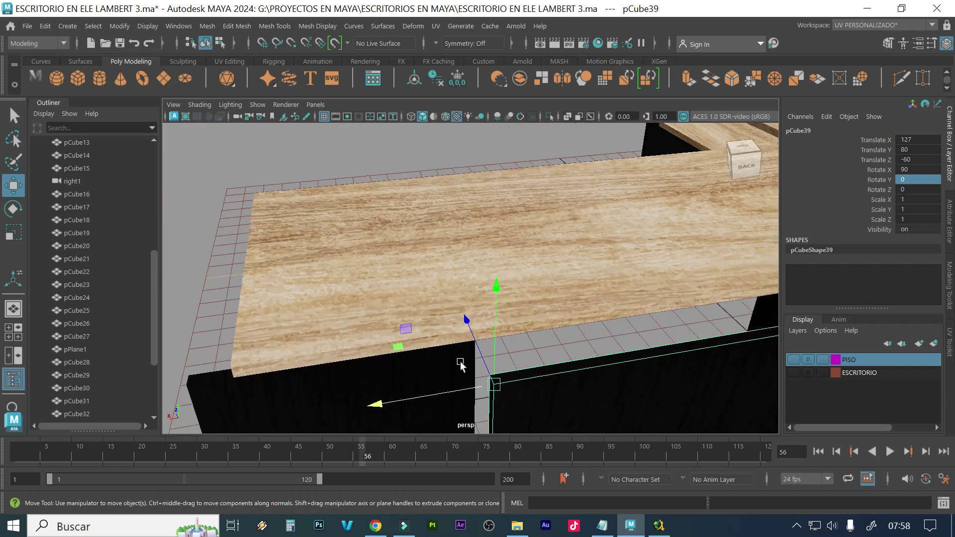
Snap the copy's depth to Z -50 along the desktop edge and enter vertex mode
{"action": "key", "text": "v"}
{"action": "mouse_move", "coordinate": [485, 360]}
{"action": "left_mouse_down"}
{"action": "mouse_move", "coordinate": [458, 296]}
{"action": "mouse_move", "coordinate": [469, 356]}
{"action": "left_mouse_up"}
{"action": "right_click_drag", "start_coordinate": [469, 356], "coordinate": [646, 351], "text": "alt"}
{"action": "left_click_drag", "start_coordinate": [646, 351], "coordinate": [463, 289], "text": "alt"}
{"action": "right_click_drag", "start_coordinate": [463, 262], "coordinate": [407, 148]}
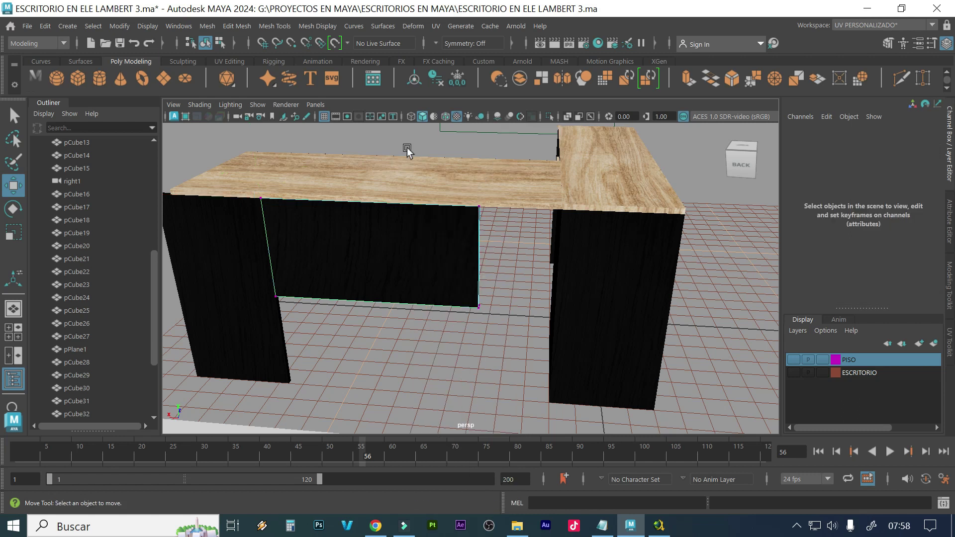
Stretch the copy's right-edge vertices so the panel butts flush against the right leg
{"action": "left_click_drag", "start_coordinate": [499, 347], "coordinate": [457, 198]}
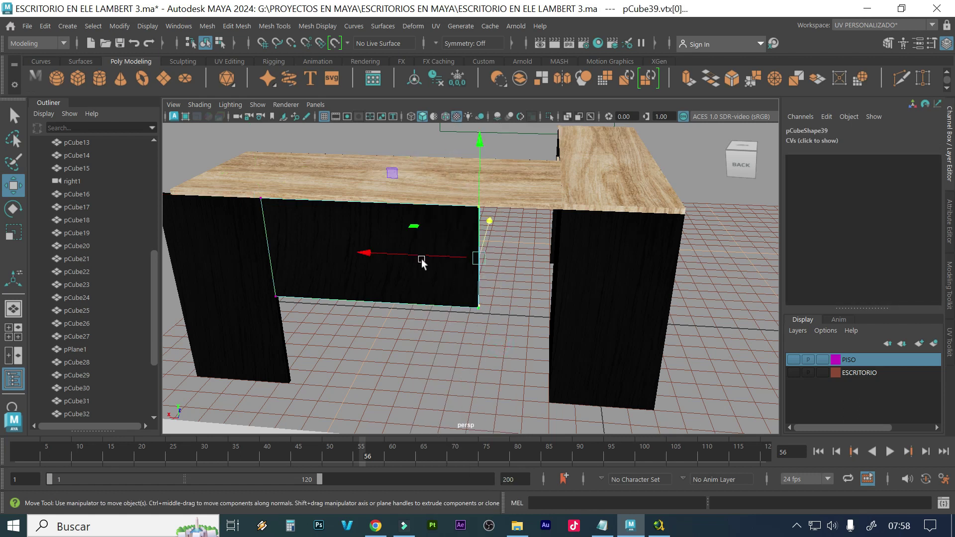
{"action": "left_click_drag", "start_coordinate": [408, 258], "coordinate": [549, 242]}
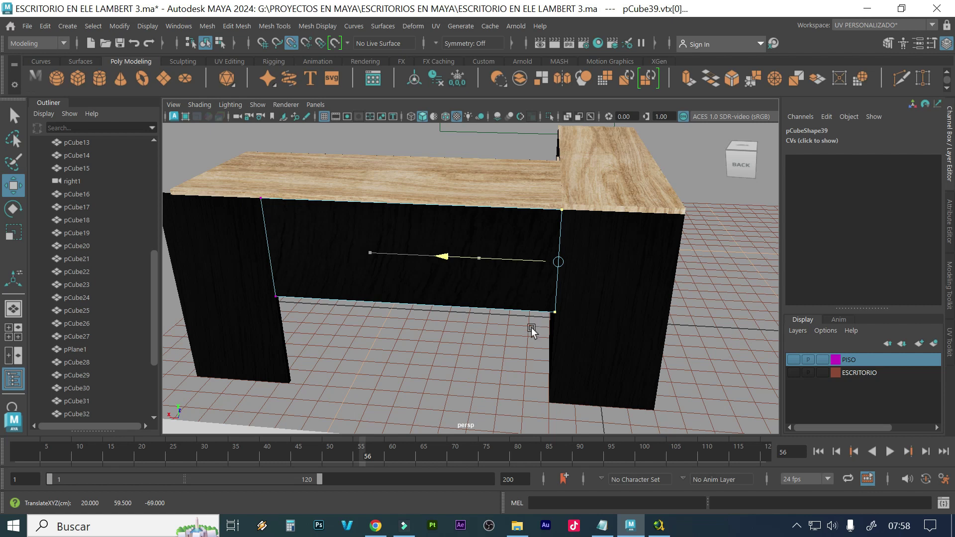
{"action": "scroll", "coordinate": [547, 330], "scroll_direction": "up", "scroll_amount": 8}
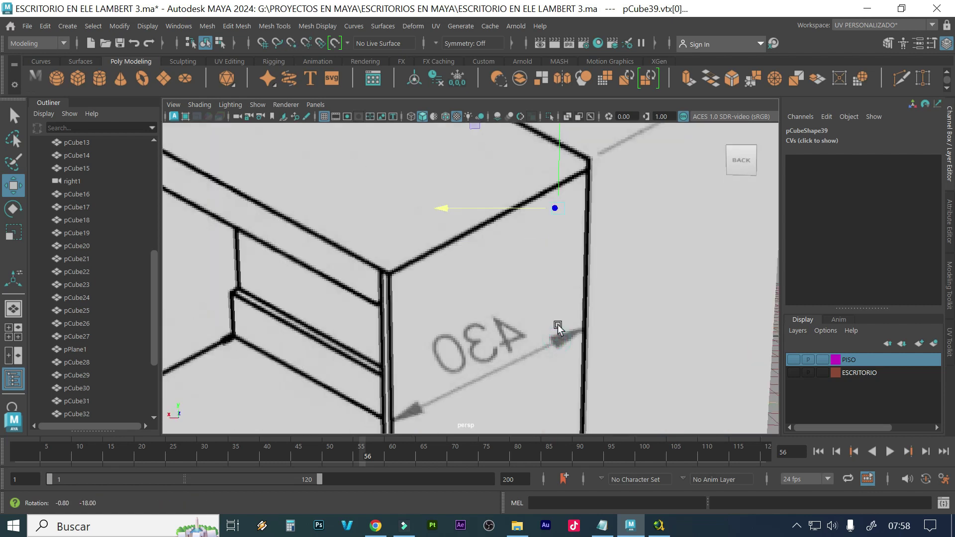
{"action": "scroll", "coordinate": [547, 326], "scroll_direction": "down", "scroll_amount": 8}
{"action": "scroll", "coordinate": [592, 323], "scroll_direction": "up", "scroll_amount": 4}
{"action": "scroll", "coordinate": [636, 320], "scroll_direction": "up", "scroll_amount": 2}
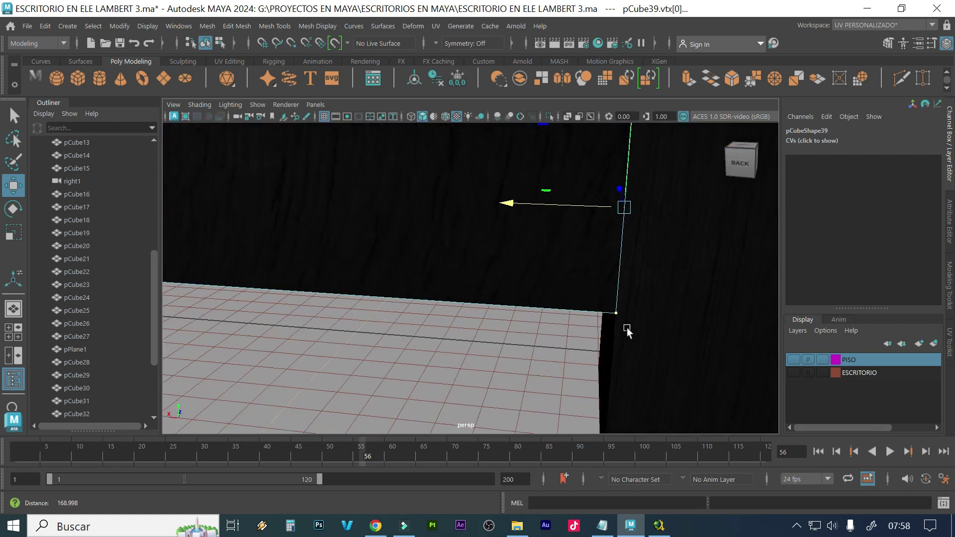
{"action": "middle_click_drag", "start_coordinate": [597, 319], "coordinate": [533, 252], "text": "alt"}
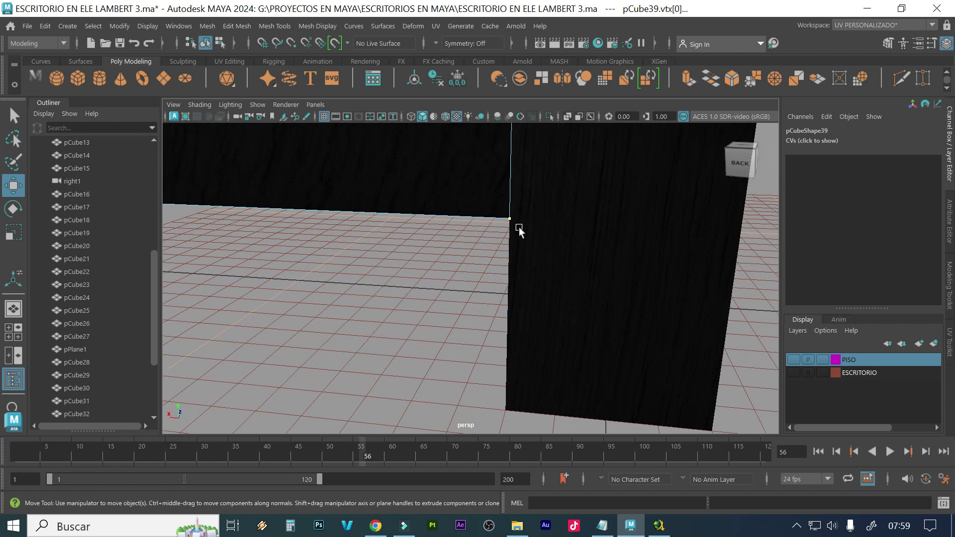
{"action": "scroll", "coordinate": [572, 243], "scroll_direction": "down", "scroll_amount": 3}
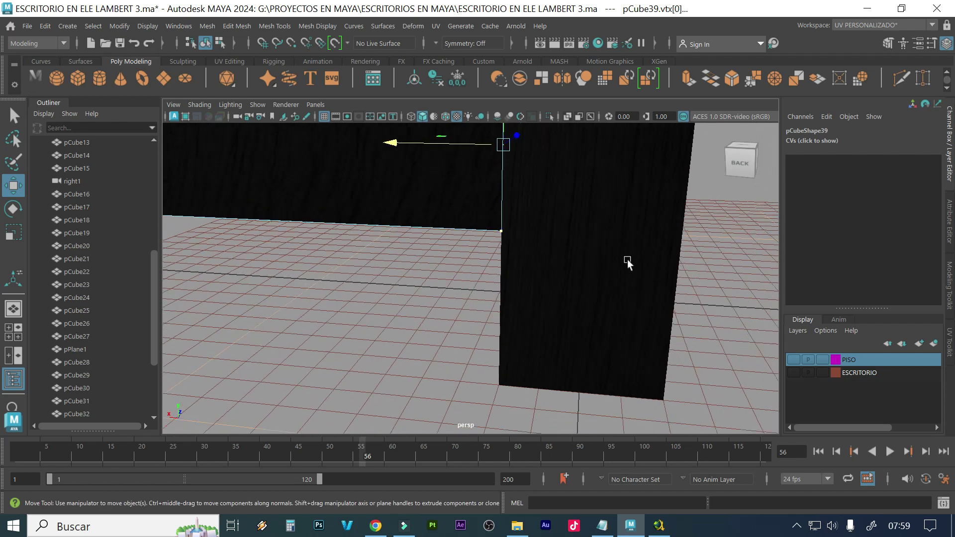
{"action": "scroll", "coordinate": [597, 257], "scroll_direction": "down", "scroll_amount": 3}
{"action": "scroll", "coordinate": [520, 260], "scroll_direction": "down", "scroll_amount": 3}
Return to Object Mode and box-select several desk pieces
{"action": "right_click", "coordinate": [621, 270]}
{"action": "right_click_drag", "start_coordinate": [622, 269], "coordinate": [660, 126]}
{"action": "left_click_drag", "start_coordinate": [666, 401], "coordinate": [181, 151]}
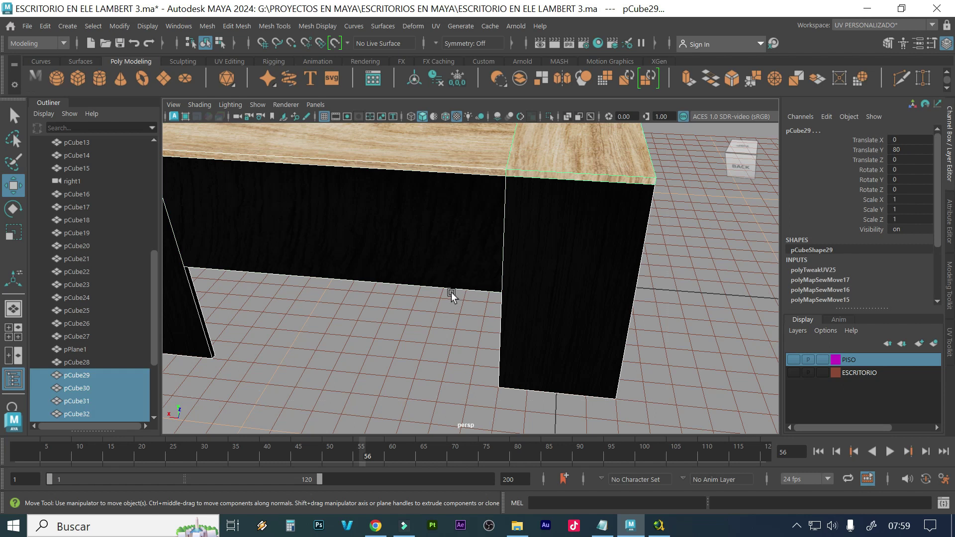
Tumble the camera under the desk and select the black leg panel pCube35
{"action": "mouse_move", "coordinate": [451, 291]}
{"action": "left_mouse_down", "text": "alt"}
{"action": "mouse_move", "coordinate": [500, 286]}
{"action": "mouse_move", "coordinate": [442, 291]}
{"action": "left_mouse_up", "text": "alt"}
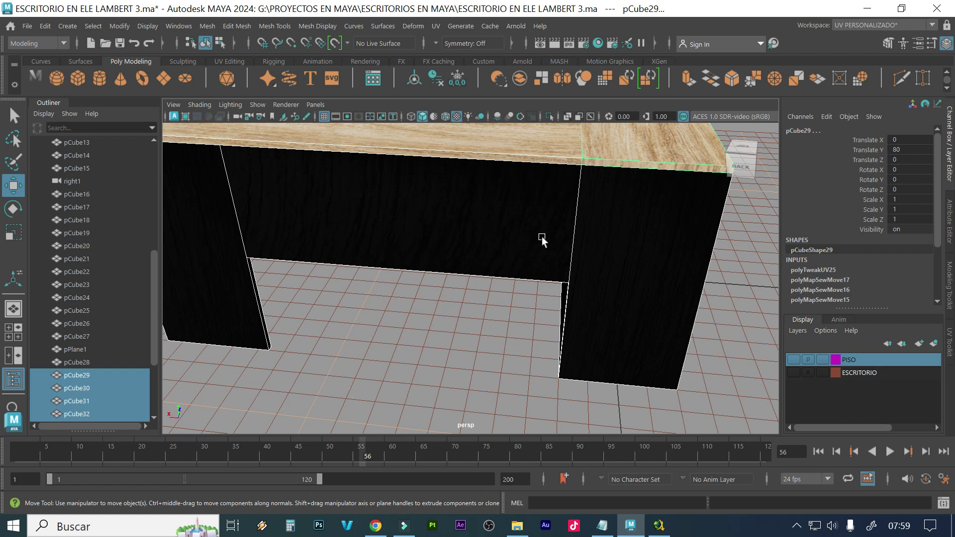
{"action": "left_click_drag", "start_coordinate": [565, 234], "coordinate": [467, 207], "text": "alt"}
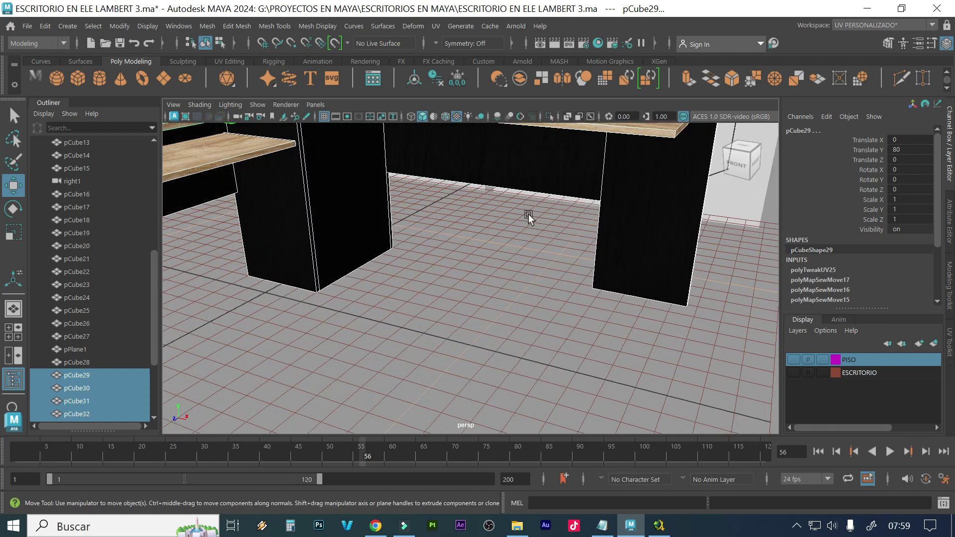
{"action": "left_click_drag", "start_coordinate": [584, 213], "coordinate": [620, 207], "text": "alt"}
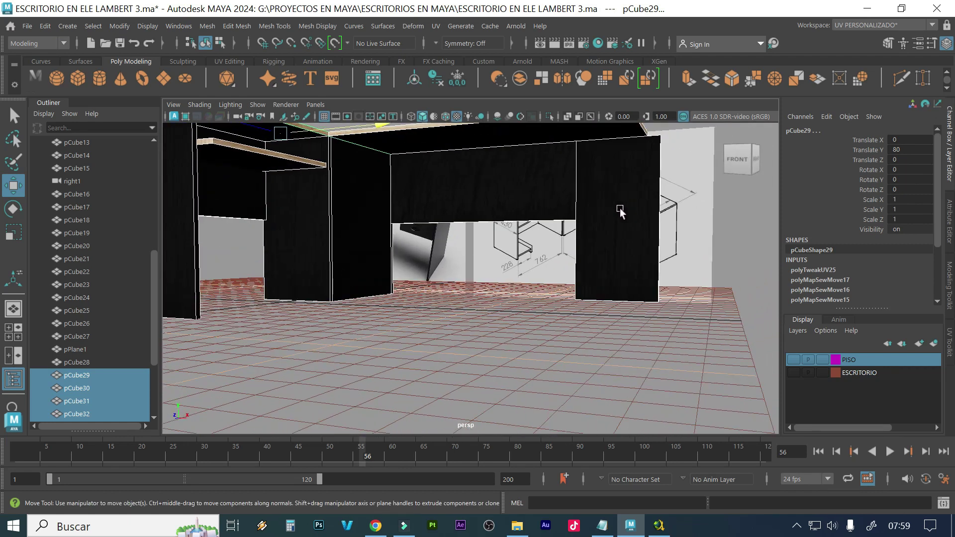
{"action": "left_click", "coordinate": [617, 223]}
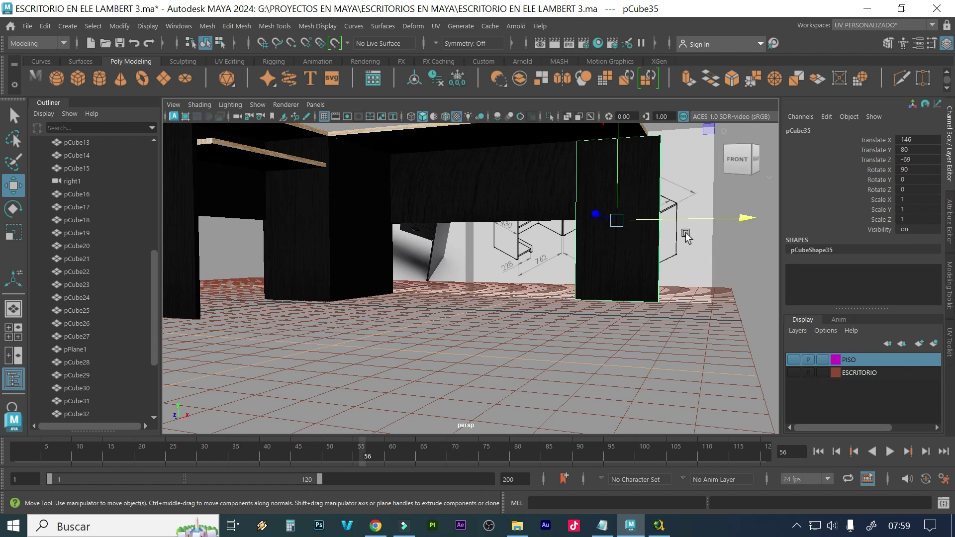
Rotate the leg 90 degrees about Y via the Channel Box
{"action": "key", "text": "e"}
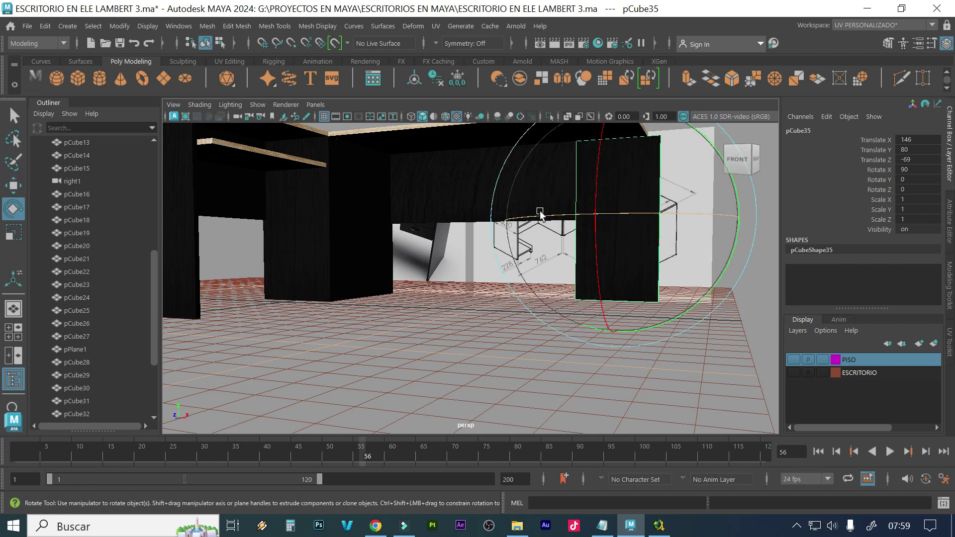
{"action": "left_click_drag", "start_coordinate": [536, 214], "coordinate": [587, 214]}
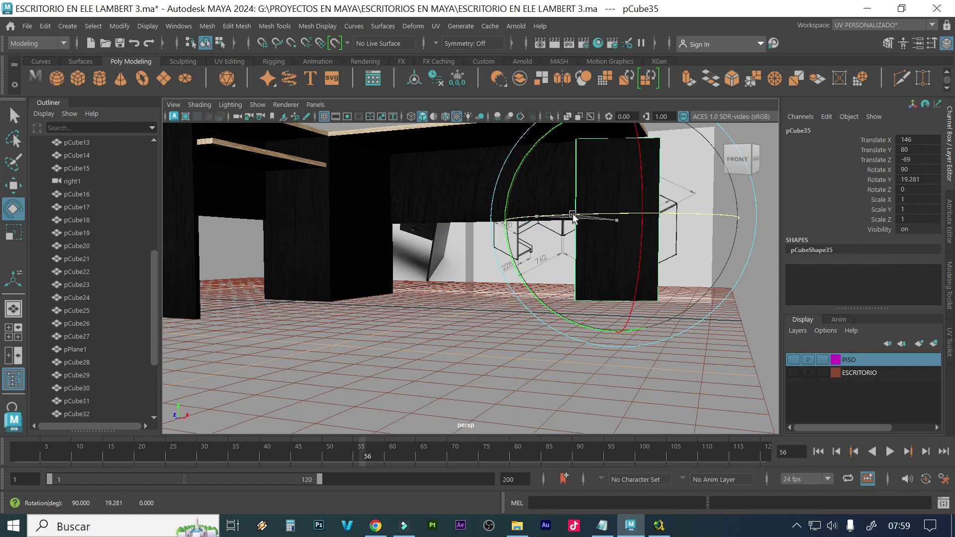
{"action": "double_click", "coordinate": [909, 180]}
{"action": "type", "text": "90"}
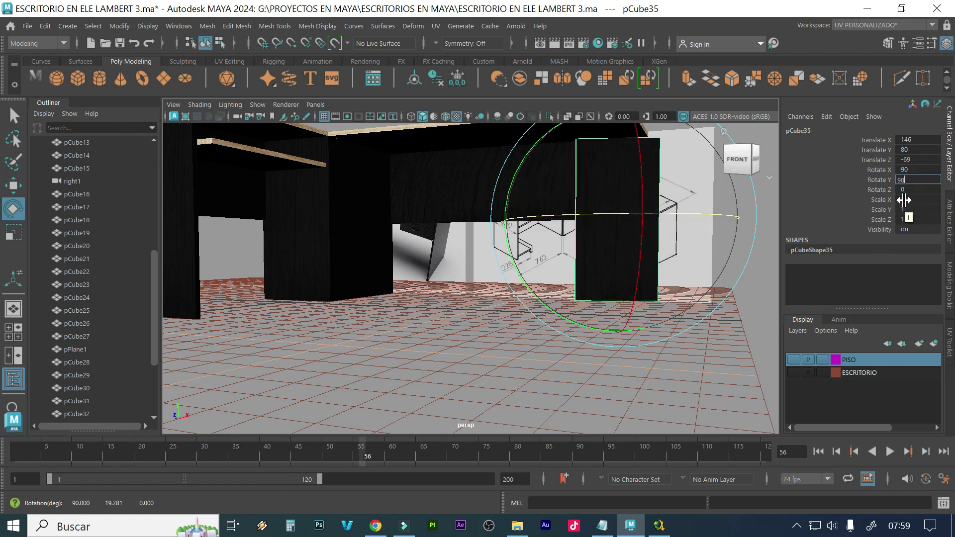
{"action": "key", "text": "Return"}
{"action": "left_click_drag", "start_coordinate": [612, 299], "coordinate": [524, 292], "text": "alt"}
Snap the leg's pivot to its top corner
{"action": "key", "text": "w"}
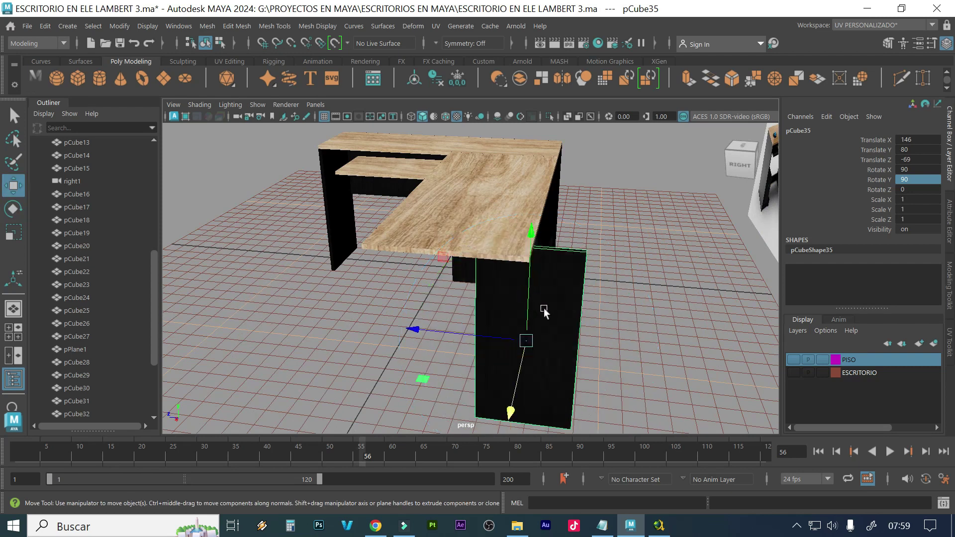
{"action": "key", "text": "d"}
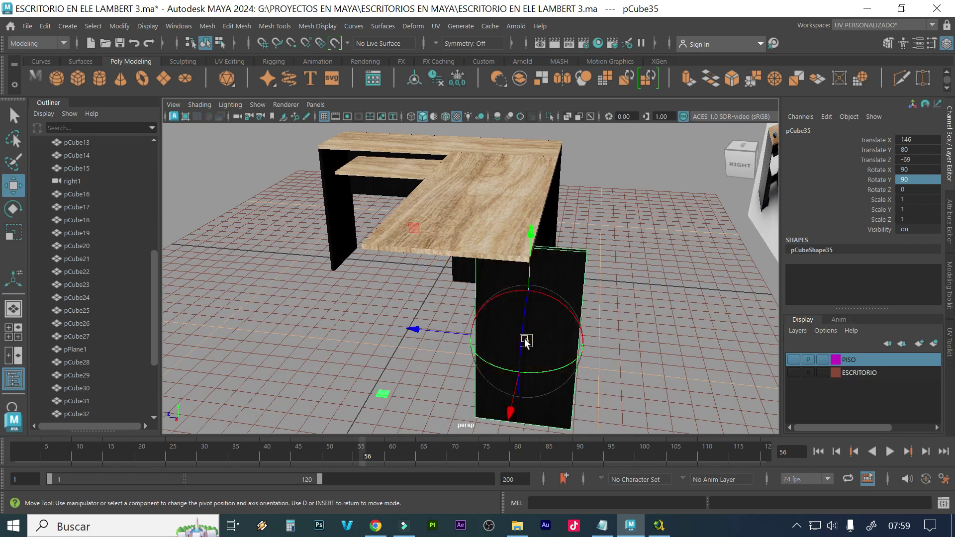
{"action": "key", "text": "v"}
{"action": "left_click_drag", "start_coordinate": [524, 340], "coordinate": [583, 253]}
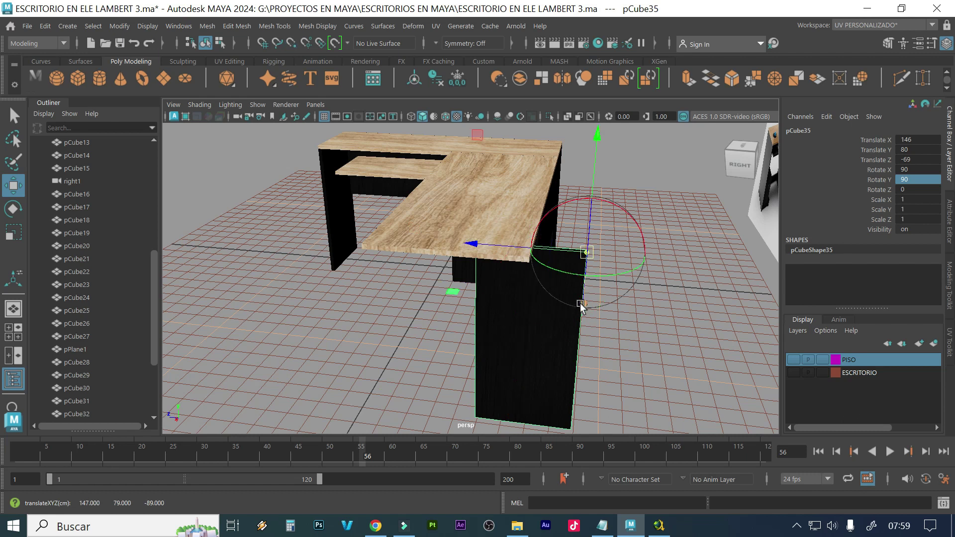
{"action": "key", "text": "d"}
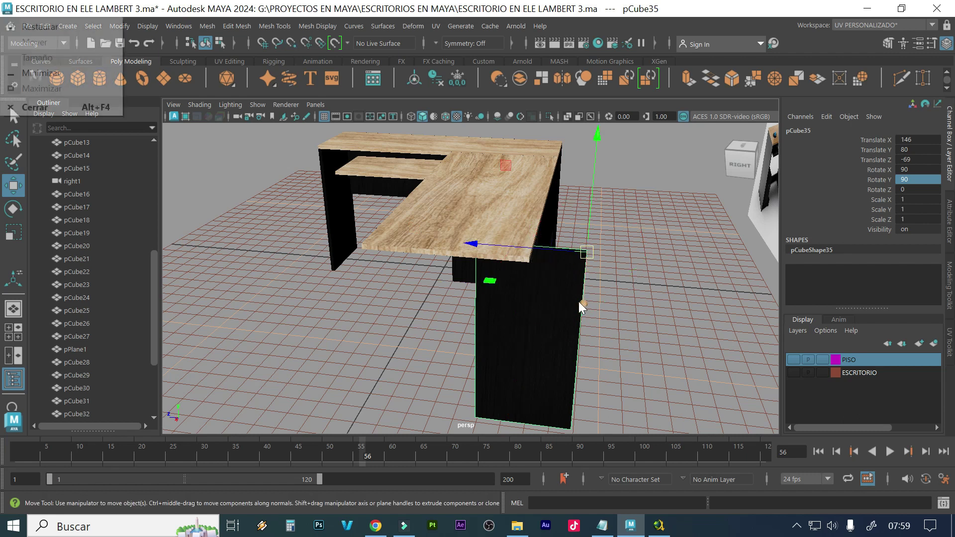
Snap the leg under the tabletop's near end at X 159, then select its edge vertices
{"action": "left_click_drag", "start_coordinate": [577, 301], "coordinate": [547, 302], "text": "alt"}
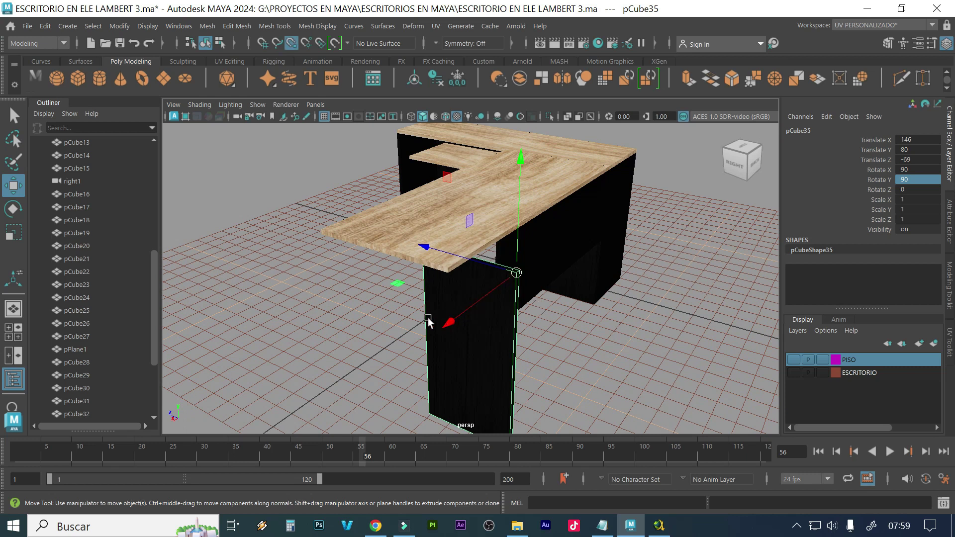
{"action": "middle_click_drag", "start_coordinate": [452, 324], "coordinate": [422, 338]}
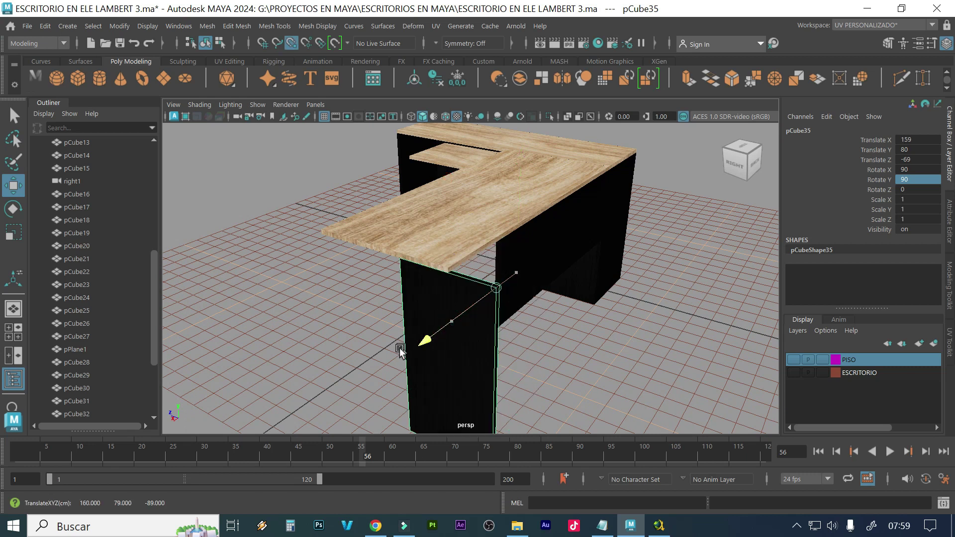
{"action": "key", "text": "v"}
{"action": "left_click_drag", "start_coordinate": [404, 257], "coordinate": [444, 278]}
{"action": "left_click_drag", "start_coordinate": [435, 315], "coordinate": [487, 351], "text": "alt"}
{"action": "right_click_drag", "start_coordinate": [487, 384], "coordinate": [440, 151]}
{"action": "left_click_drag", "start_coordinate": [398, 246], "coordinate": [518, 424]}
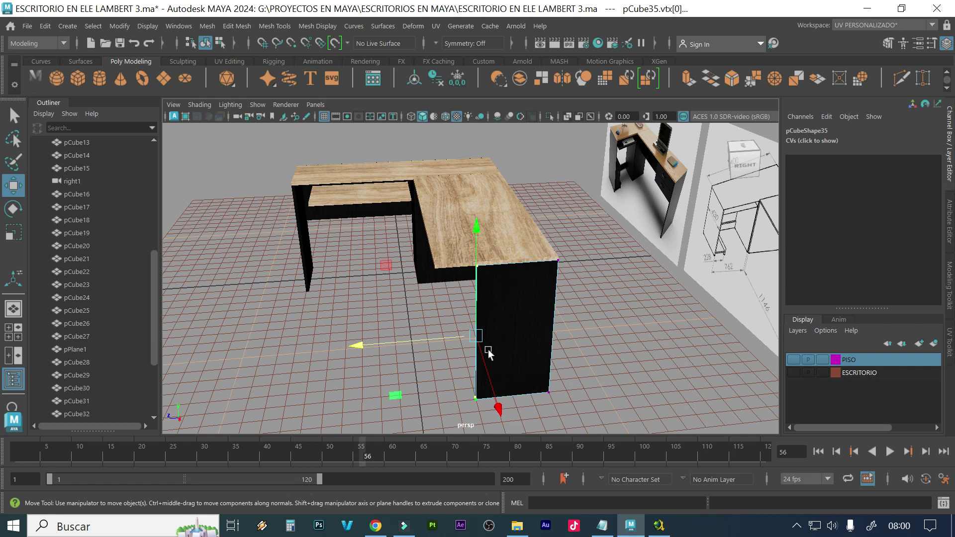
Widen the leg by snapping its edge vertices outward
{"action": "key", "text": "v"}
{"action": "left_click_drag", "start_coordinate": [412, 340], "coordinate": [405, 326]}
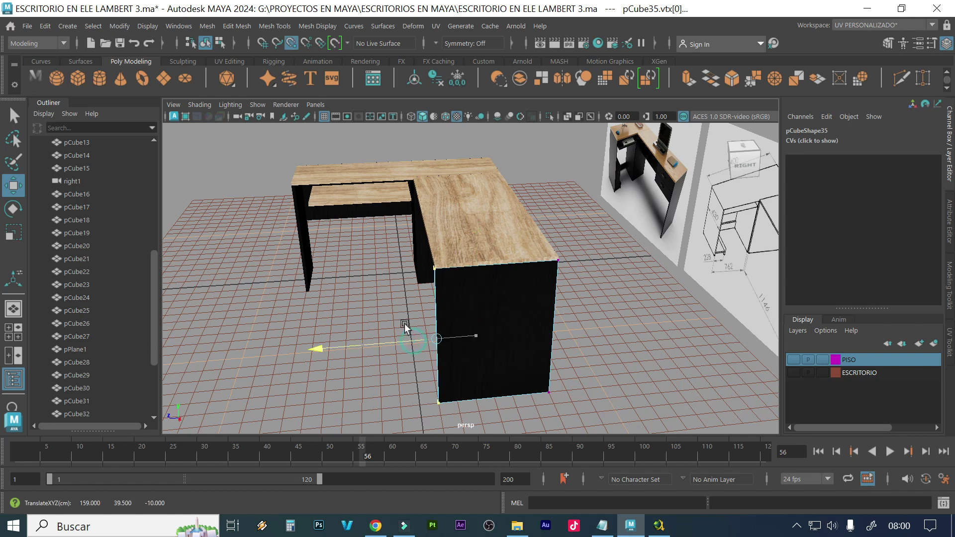
{"action": "scroll", "coordinate": [506, 277], "scroll_direction": "up", "scroll_amount": 3}
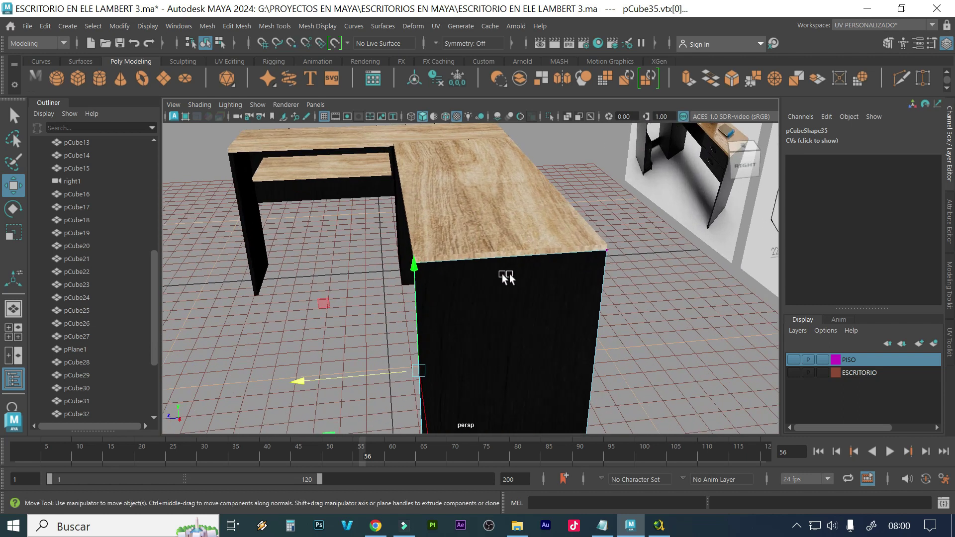
{"action": "scroll", "coordinate": [479, 274], "scroll_direction": "up", "scroll_amount": 2}
{"action": "left_click_drag", "start_coordinate": [344, 255], "coordinate": [365, 269], "text": "alt"}
{"action": "left_click_drag", "start_coordinate": [455, 273], "coordinate": [379, 279], "text": "alt"}
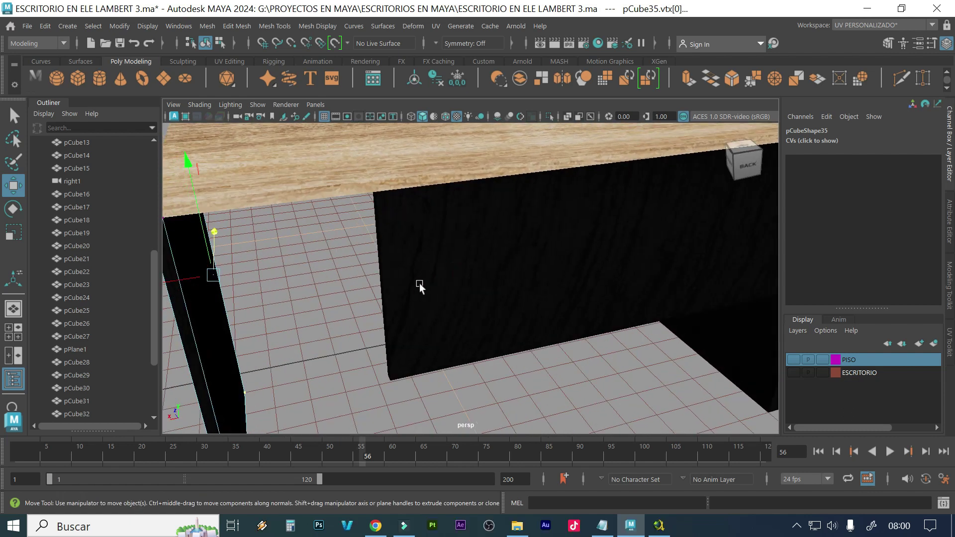
Stretch the black back panel's corner vertex to about X 158 so it meets the leg
{"action": "left_click", "coordinate": [456, 281]}
{"action": "right_click_drag", "start_coordinate": [456, 147], "coordinate": [419, 149]}
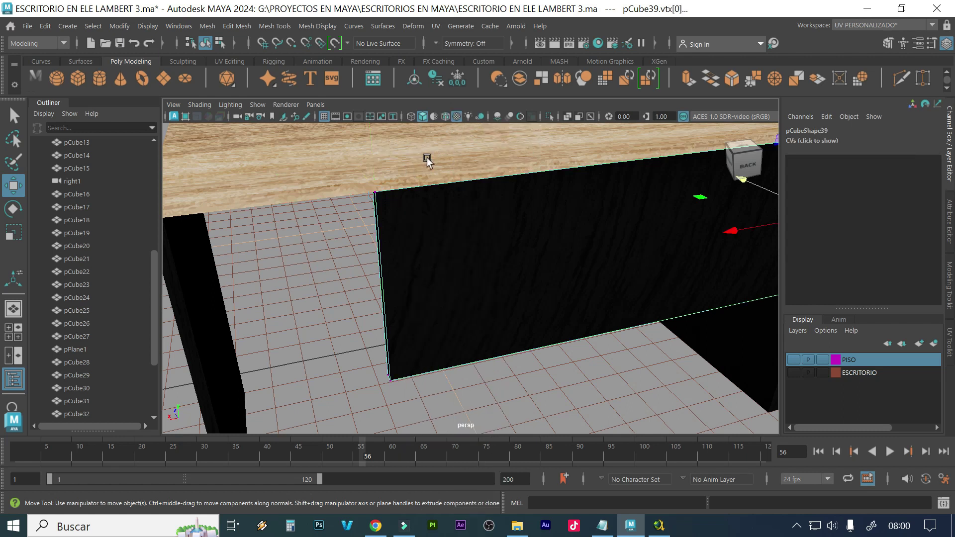
{"action": "left_click", "coordinate": [375, 191]}
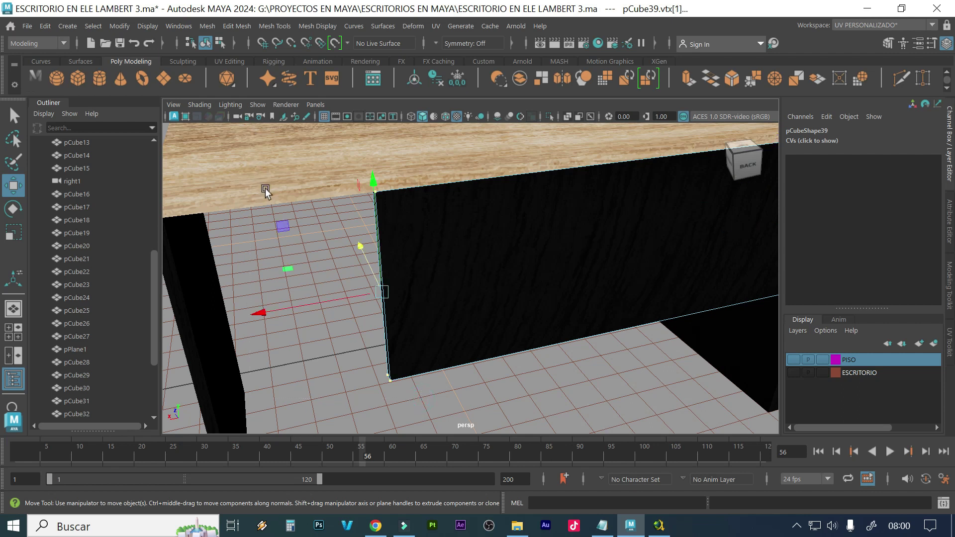
{"action": "key", "text": "v"}
{"action": "left_click_drag", "start_coordinate": [263, 310], "coordinate": [188, 312]}
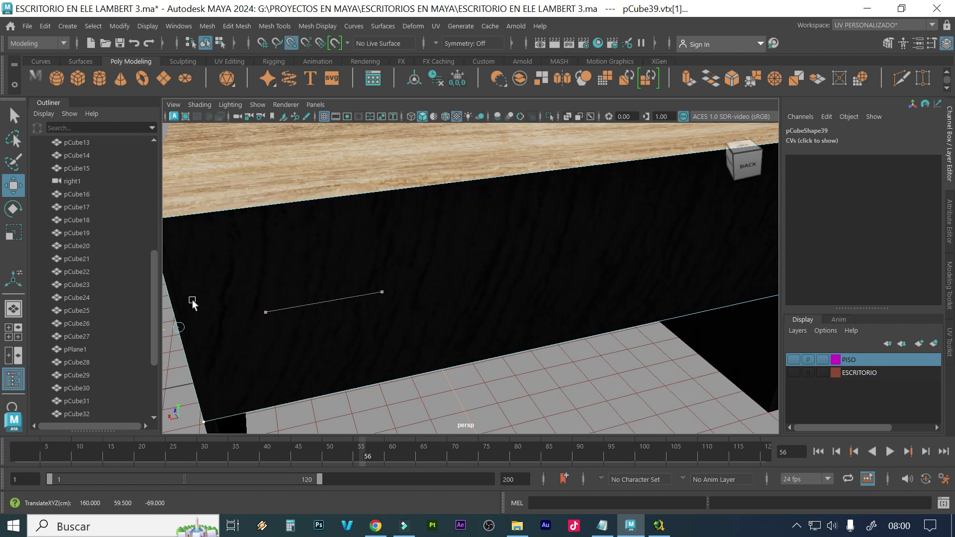
{"action": "left_click_drag", "start_coordinate": [208, 392], "coordinate": [218, 298]}
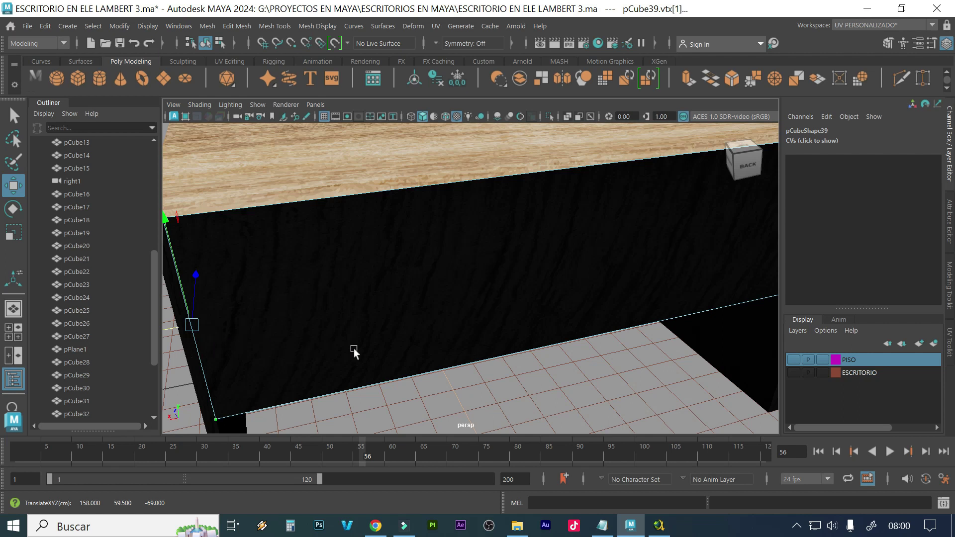
{"action": "left_click", "coordinate": [393, 393]}
Duplicate back panel pCube39 and lower the copy pCube40 to Translate Y 41.027
{"action": "scroll", "coordinate": [390, 344], "scroll_direction": "down", "scroll_amount": 5}
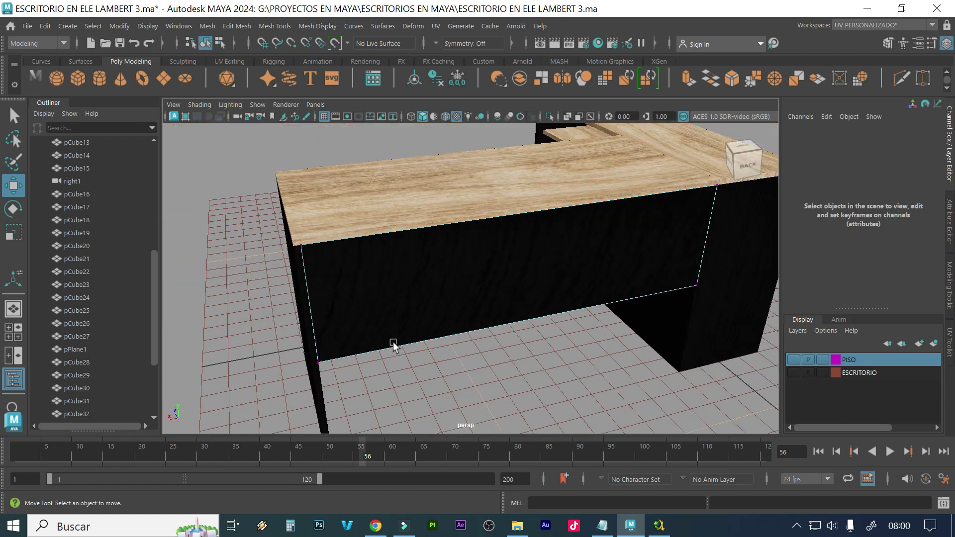
{"action": "left_click_drag", "start_coordinate": [411, 361], "coordinate": [395, 294], "text": "alt"}
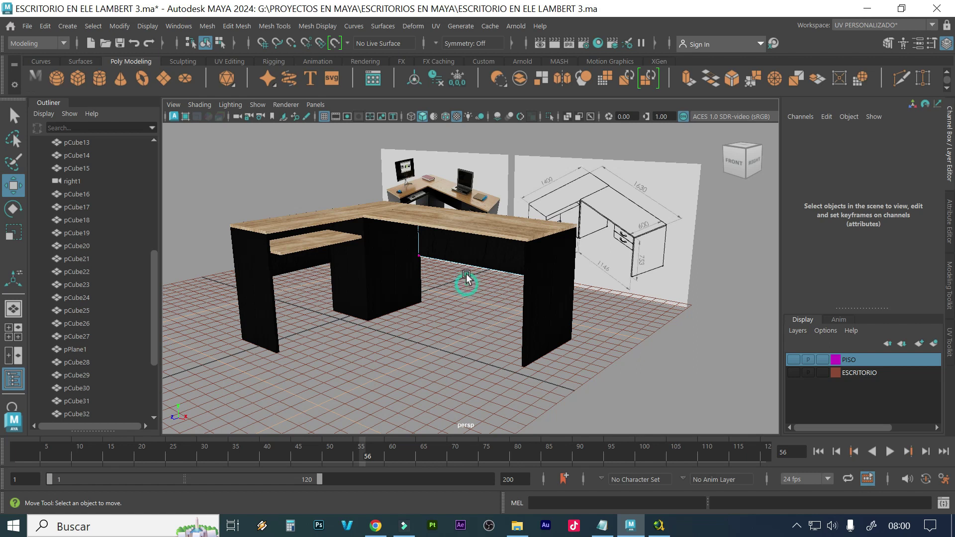
{"action": "scroll", "coordinate": [468, 273], "scroll_direction": "up", "scroll_amount": 5}
{"action": "left_click", "coordinate": [514, 240]}
{"action": "right_click_drag", "start_coordinate": [486, 148], "coordinate": [521, 128]}
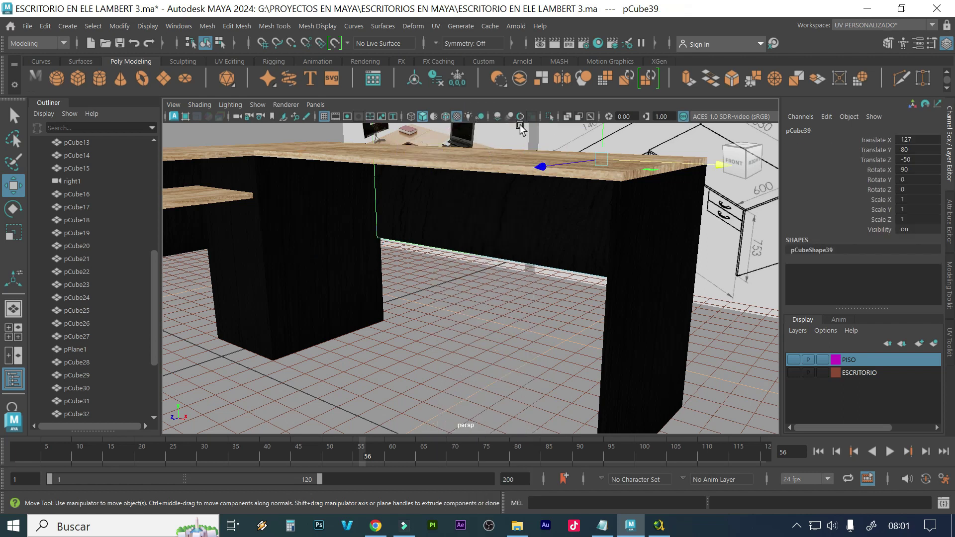
{"action": "key", "text": "ctrl+d"}
{"action": "scroll", "coordinate": [530, 225], "scroll_direction": "down", "scroll_amount": 2}
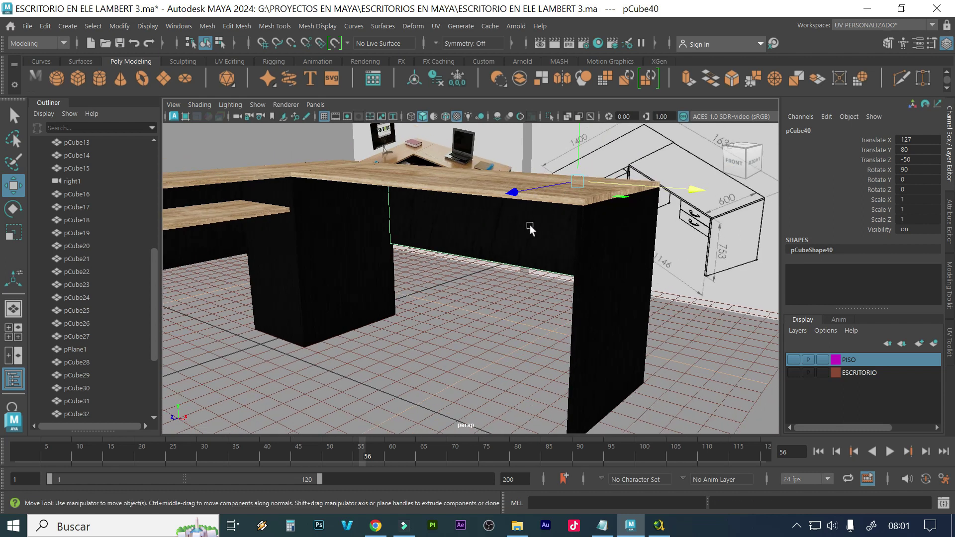
{"action": "left_click_drag", "start_coordinate": [571, 173], "coordinate": [563, 272]}
In the maximised front view, scale panel pCube40 shorter in Y
{"action": "key", "text": "space"}
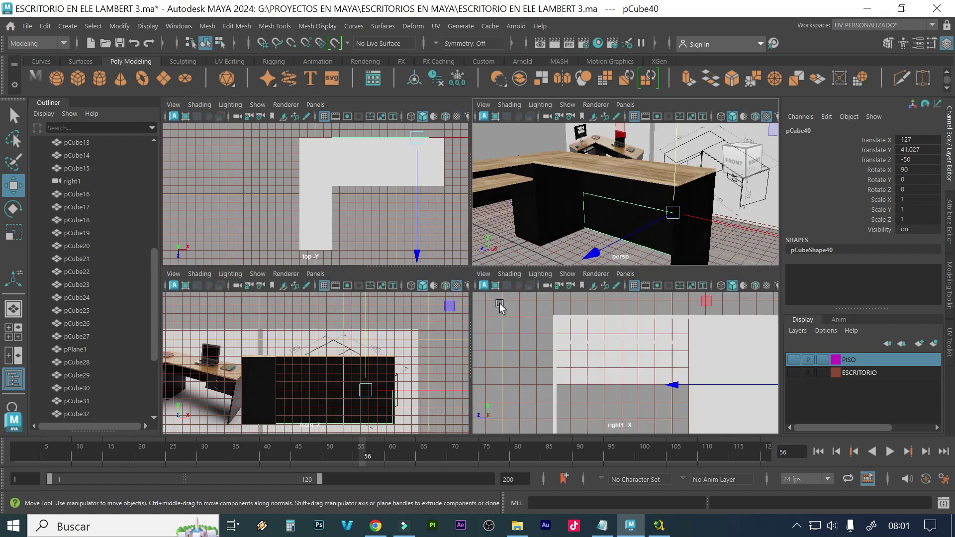
{"action": "key", "text": "space"}
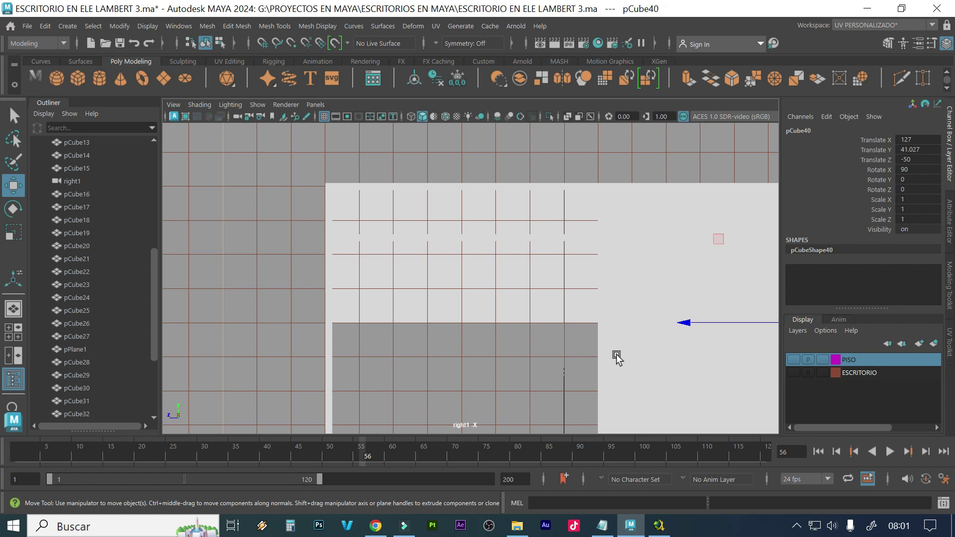
{"action": "right_click_drag", "start_coordinate": [618, 358], "coordinate": [439, 322], "text": "alt"}
{"action": "key", "text": "space"}
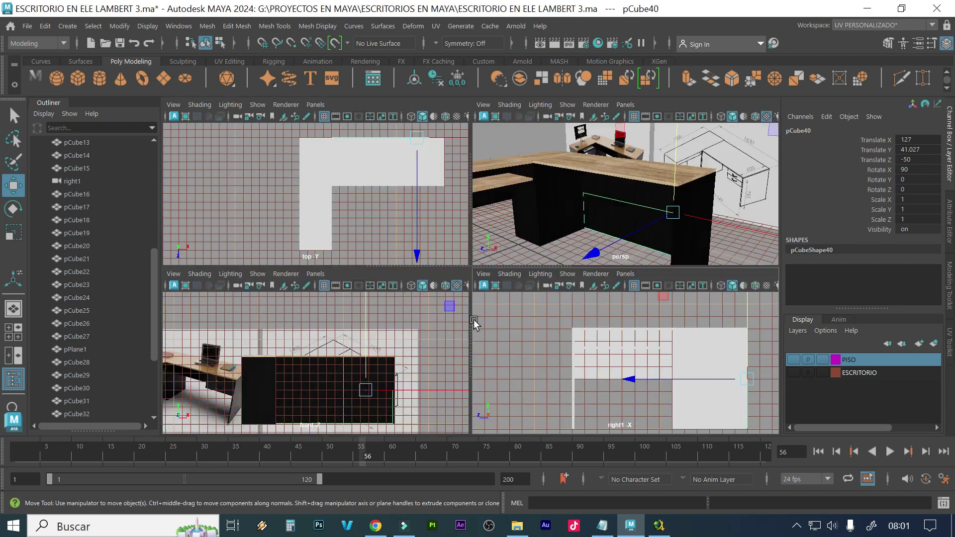
{"action": "key", "text": "alt"}
{"action": "right_click_drag", "start_coordinate": [649, 237], "coordinate": [564, 237], "text": "alt"}
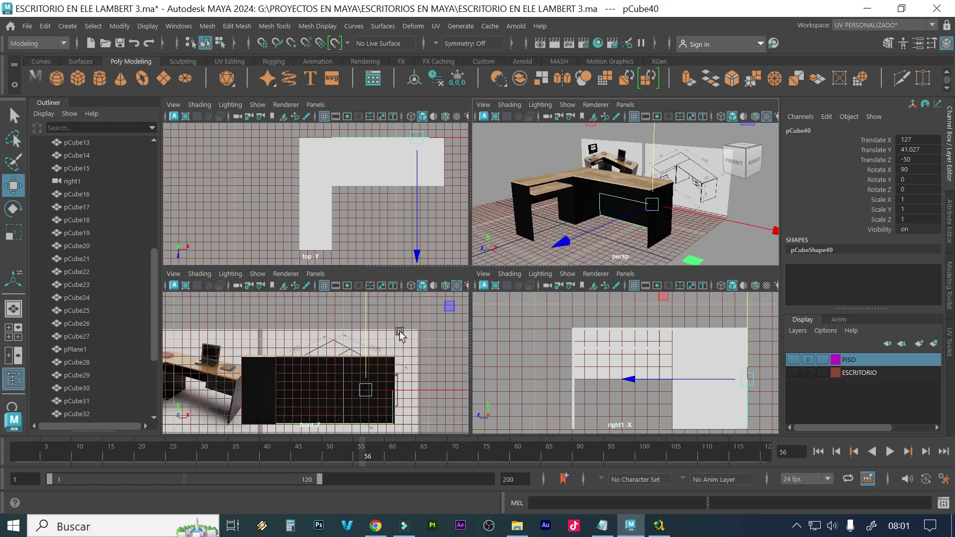
{"action": "key", "text": "space"}
{"action": "right_click_drag", "start_coordinate": [515, 347], "coordinate": [466, 343], "text": "alt"}
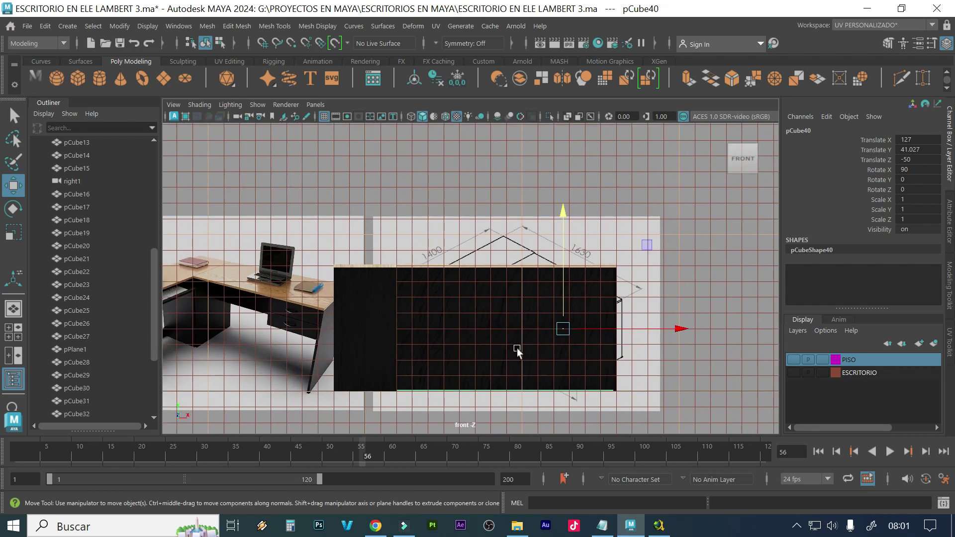
{"action": "key", "text": "r"}
{"action": "left_click_drag", "start_coordinate": [562, 241], "coordinate": [562, 264]}
{"action": "key", "text": "w"}
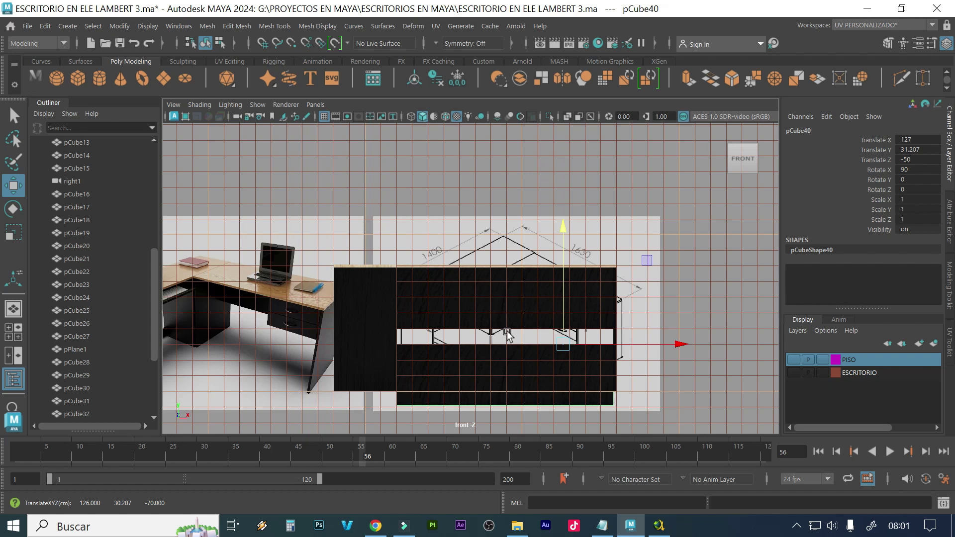
Lower the panel with grid snapping until it sits at Translate Y 21
{"action": "scroll", "coordinate": [507, 335], "scroll_direction": "up", "scroll_amount": 1}
{"action": "middle_click_drag", "start_coordinate": [547, 371], "coordinate": [538, 302], "text": "alt"}
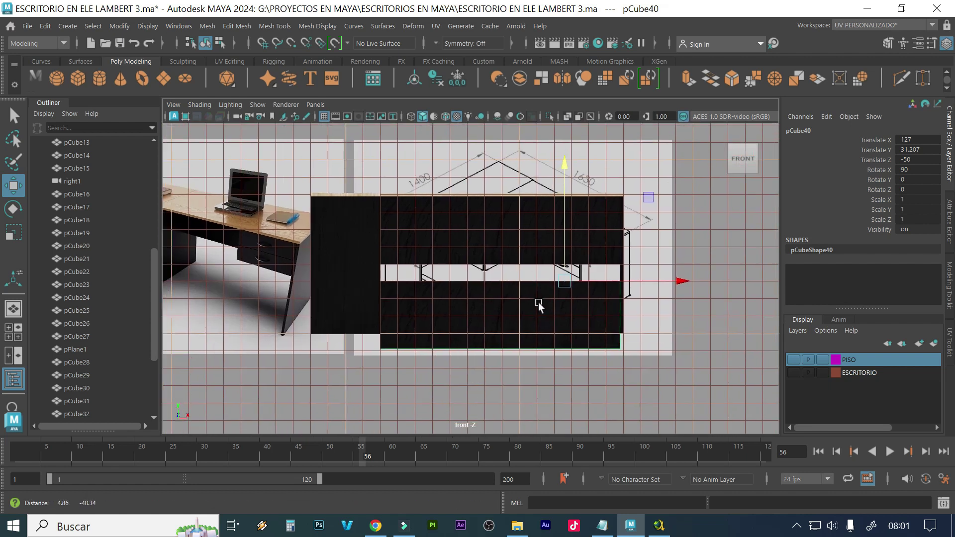
{"action": "scroll", "coordinate": [538, 310], "scroll_direction": "up", "scroll_amount": 2}
{"action": "scroll", "coordinate": [539, 318], "scroll_direction": "up", "scroll_amount": 1}
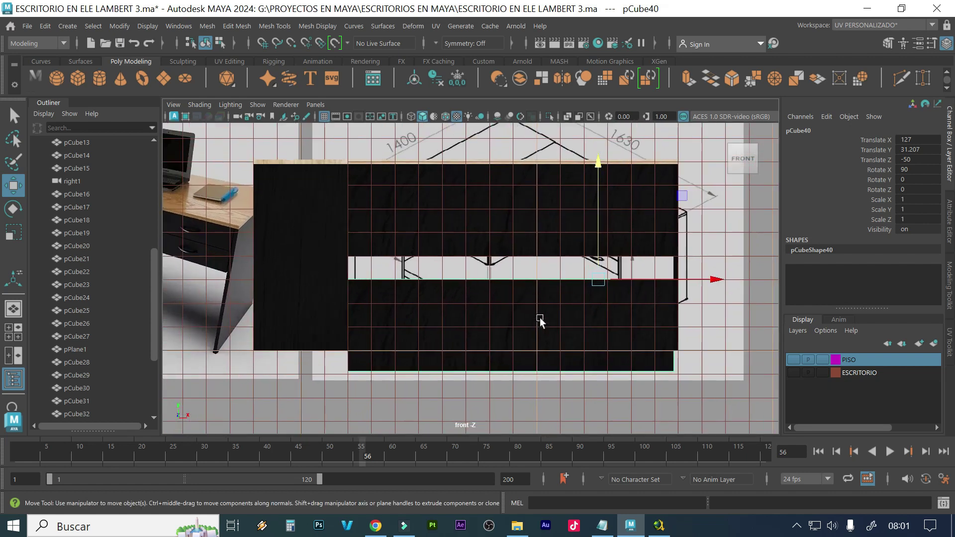
{"action": "left_click", "coordinate": [600, 255]}
{"action": "left_click_drag", "start_coordinate": [600, 255], "coordinate": [599, 309]}
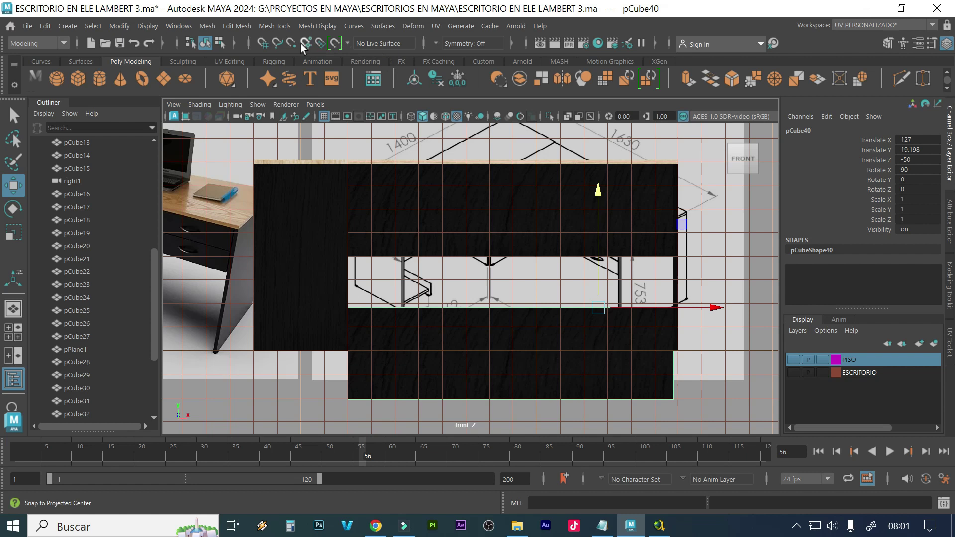
{"action": "left_click", "coordinate": [262, 44]}
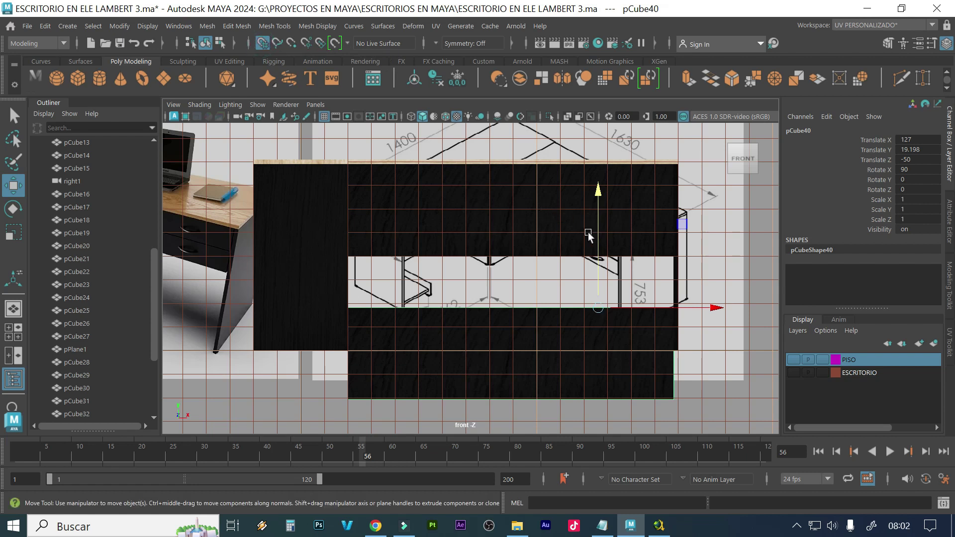
{"action": "left_click_drag", "start_coordinate": [599, 241], "coordinate": [597, 294]}
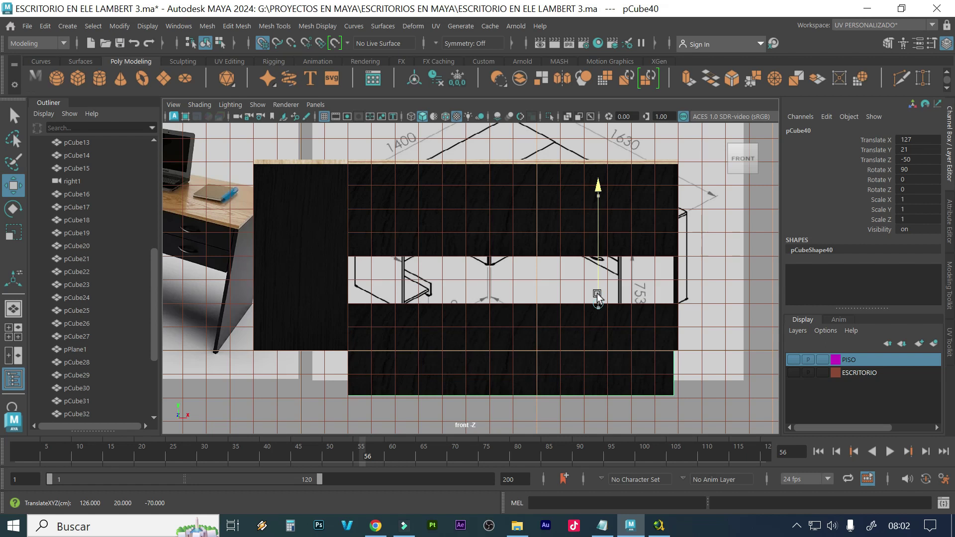
{"action": "left_click_drag", "start_coordinate": [597, 294], "coordinate": [596, 294]}
{"action": "right_click_drag", "start_coordinate": [608, 368], "coordinate": [546, 147]}
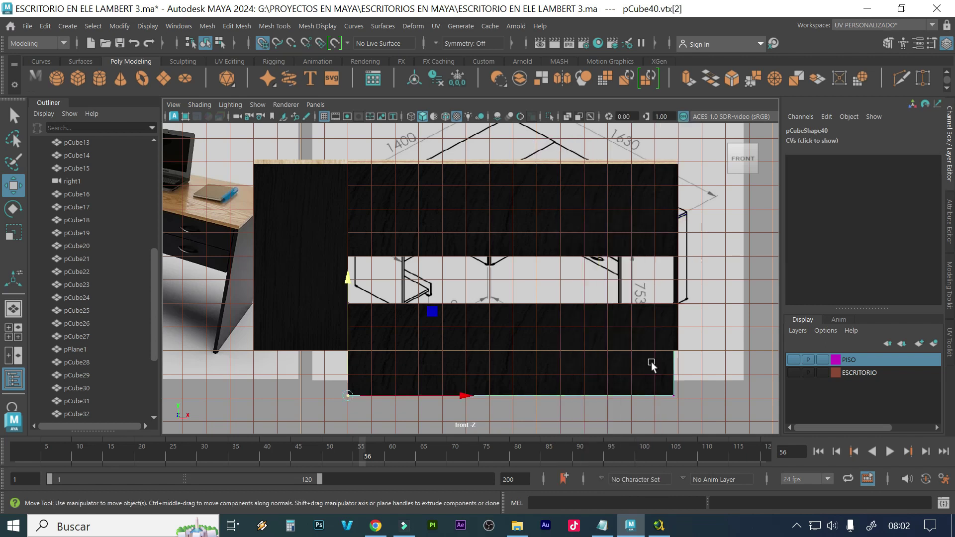
Raise pCube40's bottom vertices in Y to thin it into a strip, then select pCube38
{"action": "left_click_drag", "start_coordinate": [715, 428], "coordinate": [291, 393]}
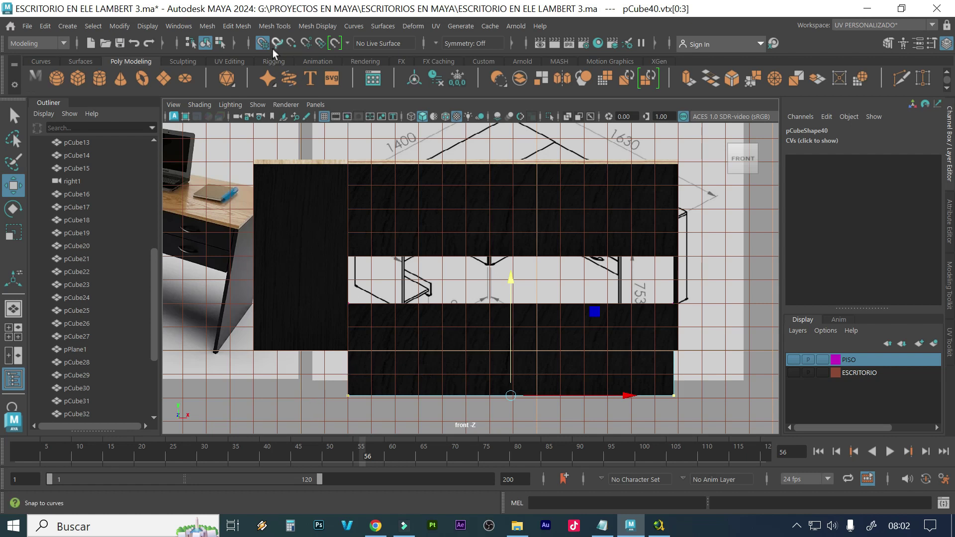
{"action": "left_click_drag", "start_coordinate": [508, 342], "coordinate": [511, 333]}
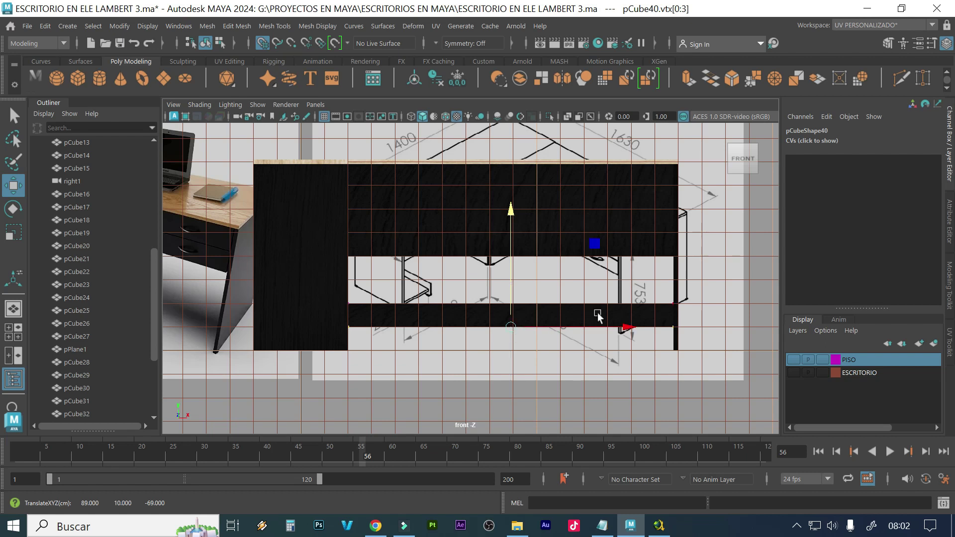
{"action": "key", "text": "space"}
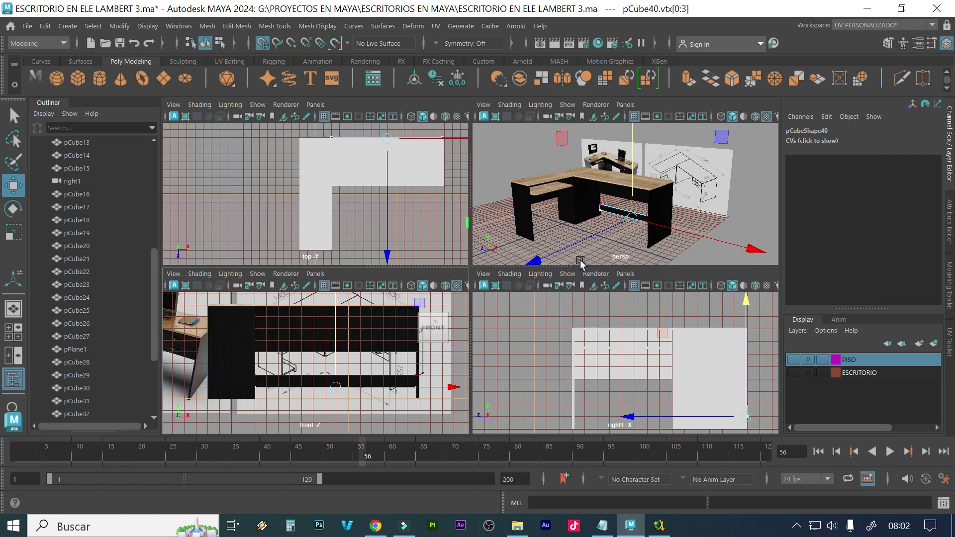
{"action": "left_click", "coordinate": [551, 198]}
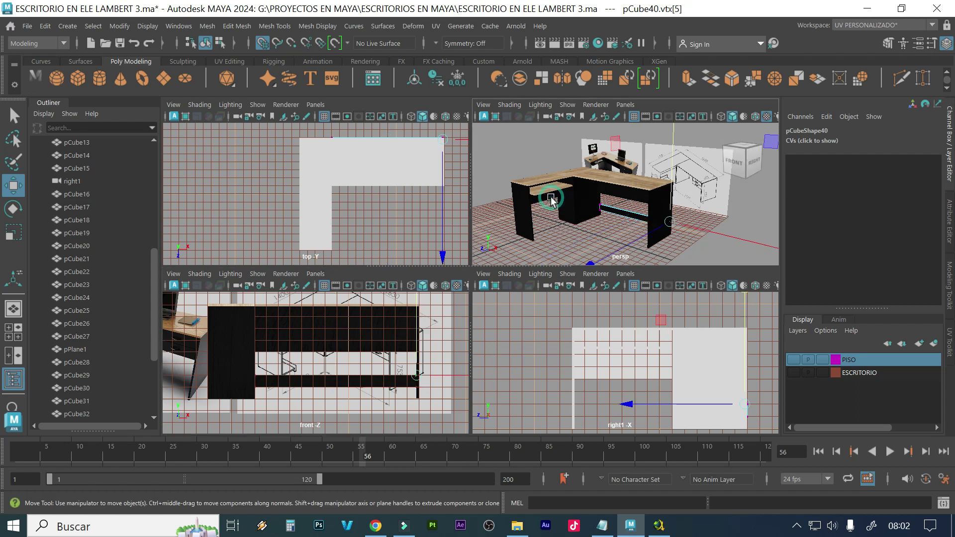
Duplicate the side shelf piece pCube38 and lower the copy toward the floor
{"action": "left_click", "coordinate": [541, 204]}
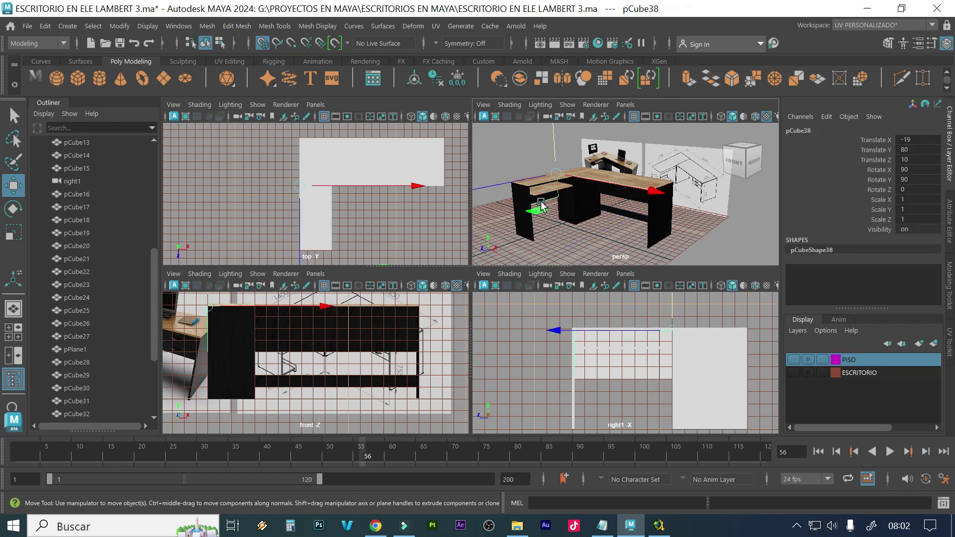
{"action": "key", "text": "ctrl+d"}
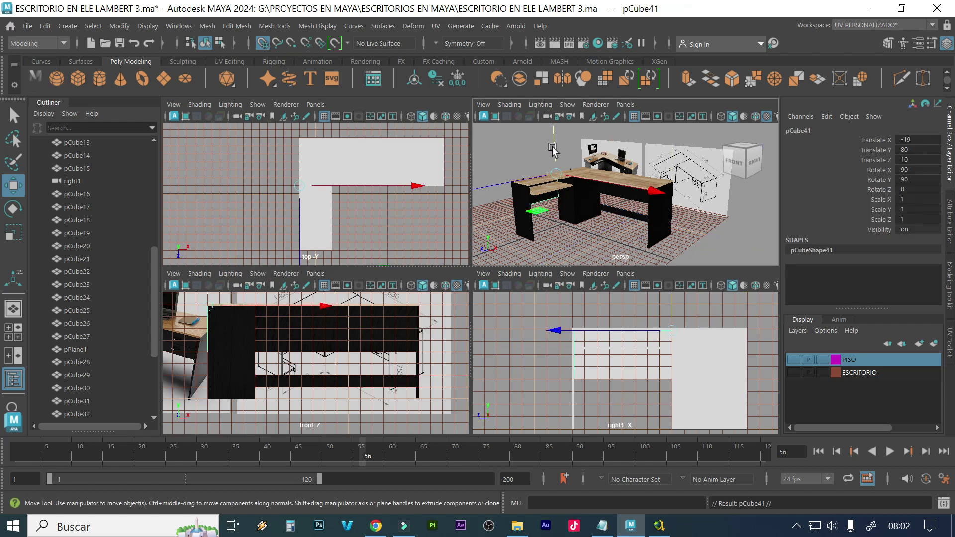
{"action": "left_click_drag", "start_coordinate": [554, 145], "coordinate": [555, 208]}
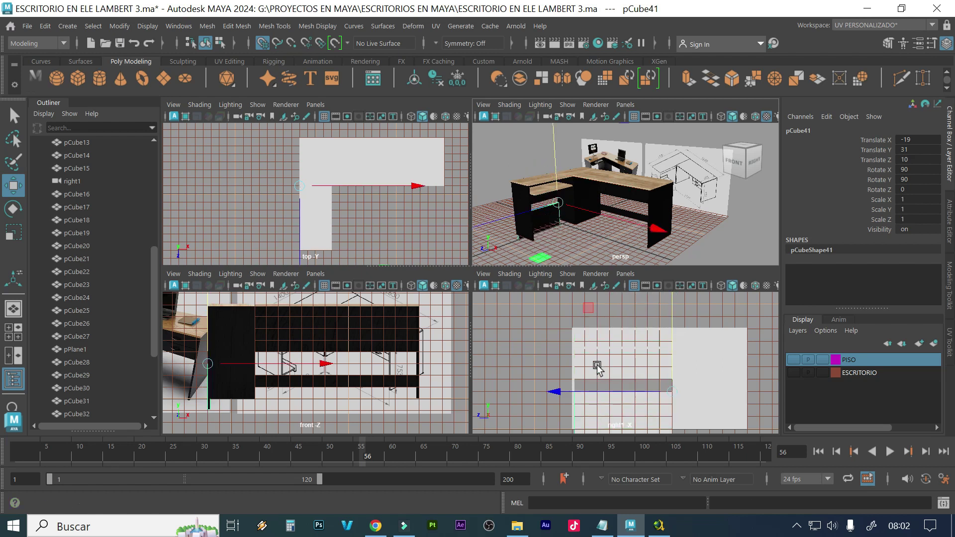
{"action": "key", "text": "space"}
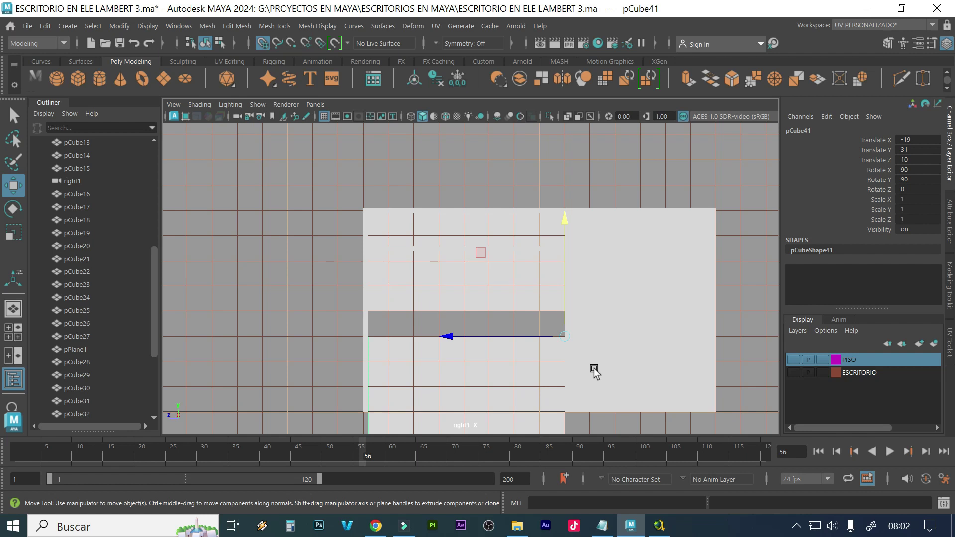
{"action": "left_click_drag", "start_coordinate": [566, 232], "coordinate": [559, 338]}
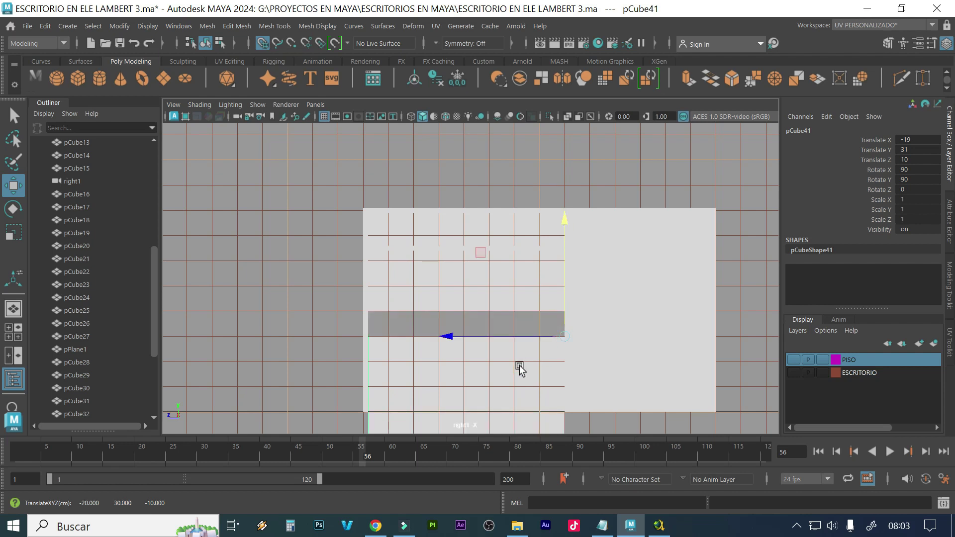
Raise the copy's bottom vertices so it becomes a thin strip
{"action": "middle_click_drag", "start_coordinate": [528, 369], "coordinate": [541, 303], "text": "alt"}
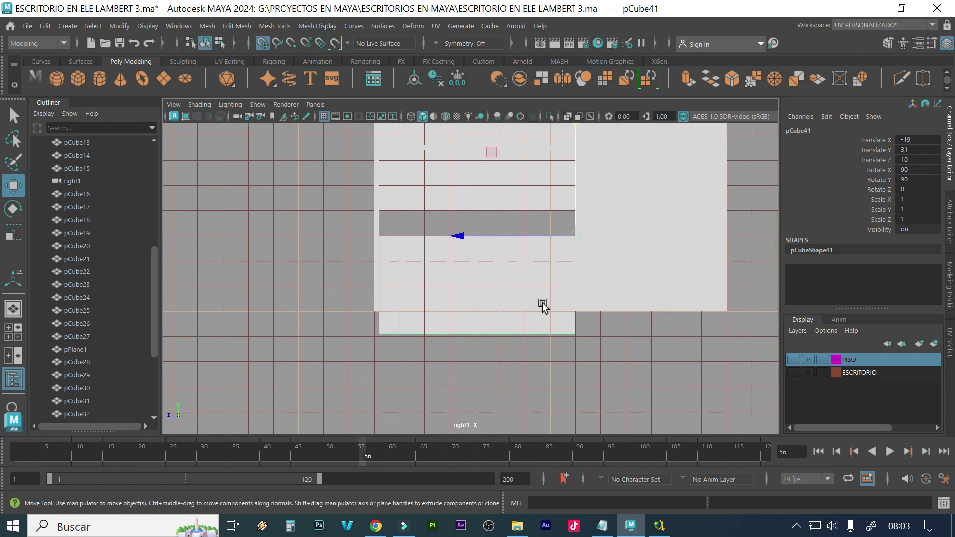
{"action": "right_click", "coordinate": [541, 308]}
{"action": "left_click", "coordinate": [483, 168]}
{"action": "left_click_drag", "start_coordinate": [599, 363], "coordinate": [255, 320]}
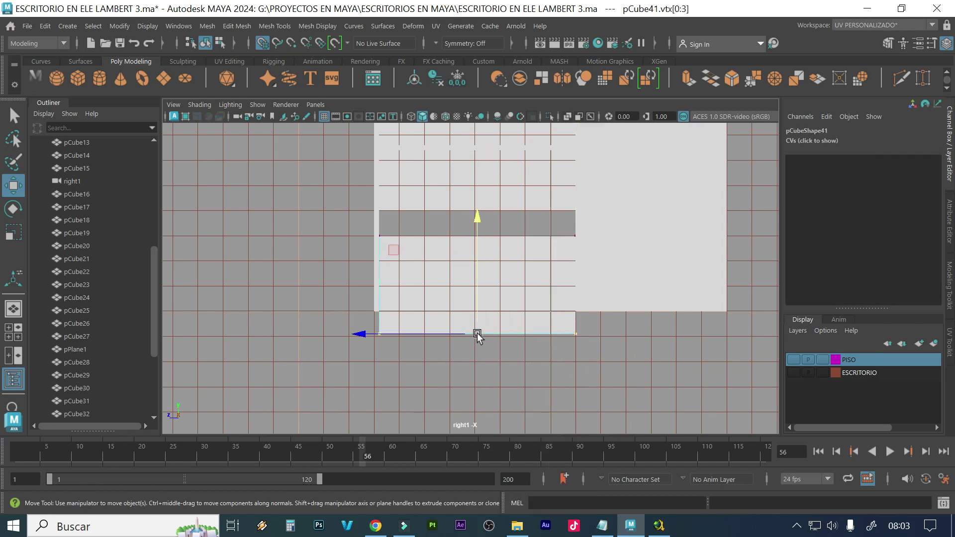
{"action": "left_click_drag", "start_coordinate": [481, 229], "coordinate": [466, 268]}
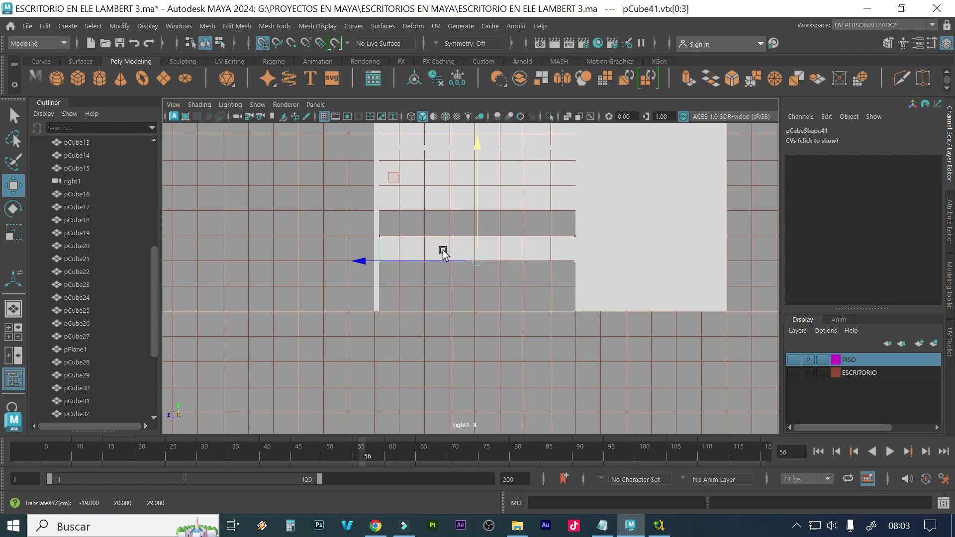
Move the whole strip, pCube41, down to height Y 21
{"action": "right_click_drag", "start_coordinate": [443, 147], "coordinate": [484, 132]}
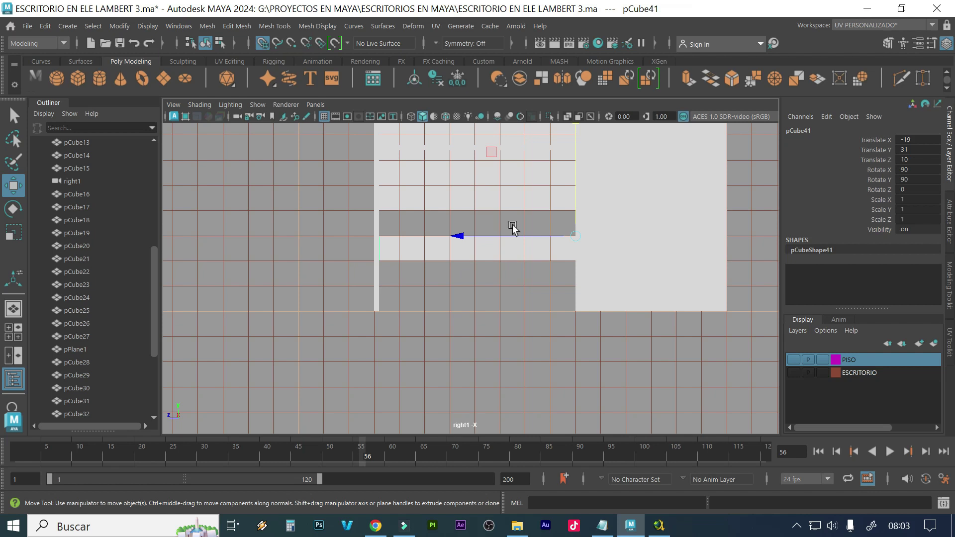
{"action": "middle_click_drag", "start_coordinate": [579, 187], "coordinate": [569, 271]}
{"action": "key", "text": "space"}
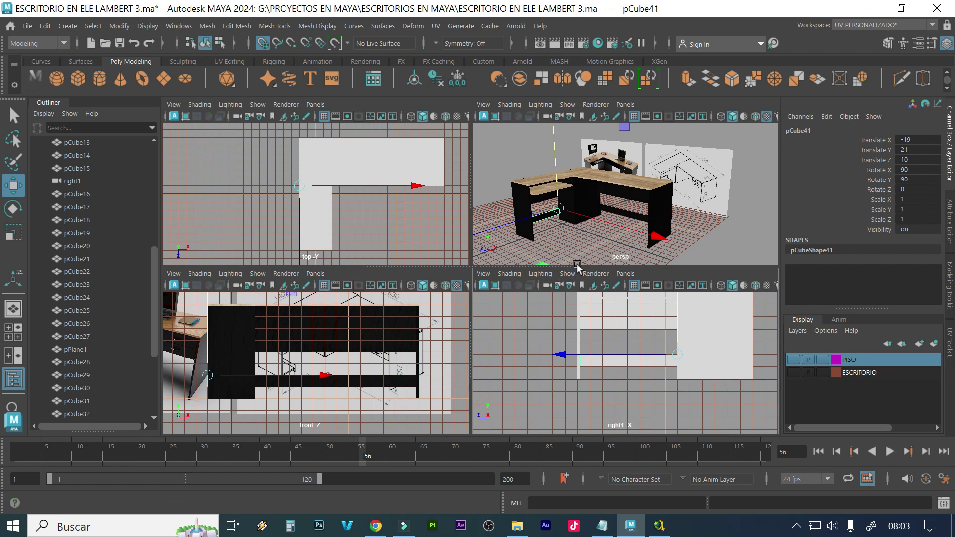
Orbit and dolly the maximized perspective view in on the new lower strip
{"action": "key", "text": "space"}
{"action": "left_click_drag", "start_coordinate": [503, 322], "coordinate": [483, 329], "text": "alt"}
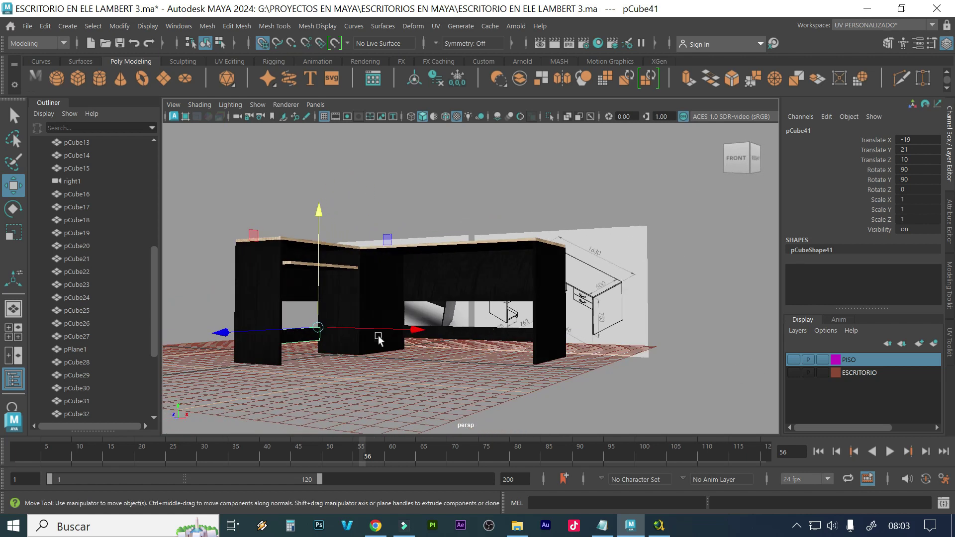
{"action": "left_click_drag", "start_coordinate": [372, 345], "coordinate": [317, 353], "text": "alt"}
{"action": "right_click_drag", "start_coordinate": [316, 353], "coordinate": [387, 313], "text": "alt"}
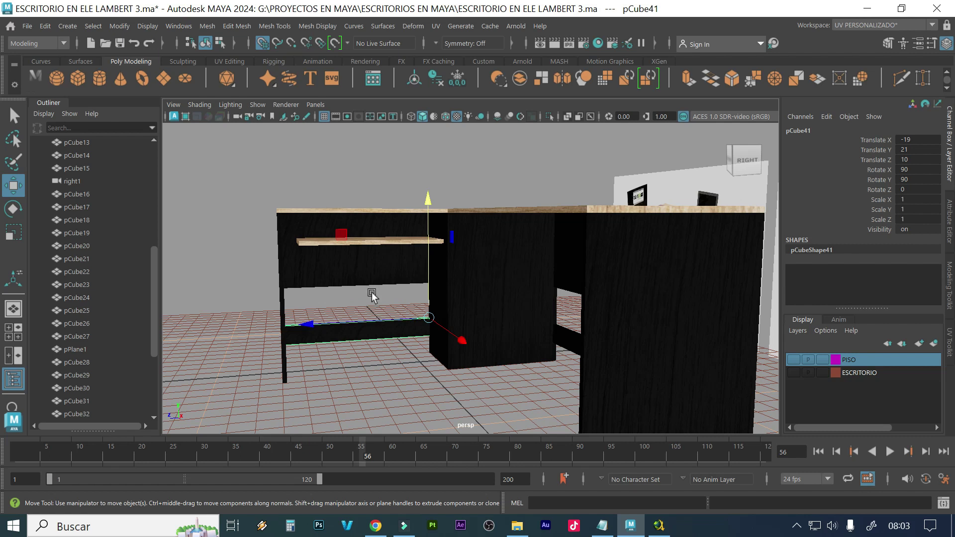
{"action": "left_click_drag", "start_coordinate": [369, 314], "coordinate": [374, 360], "text": "alt"}
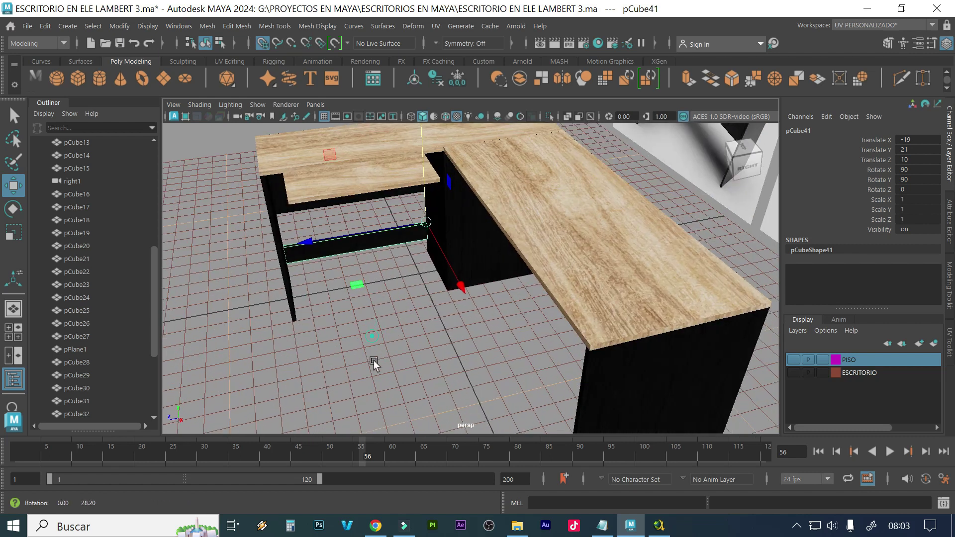
{"action": "right_click_drag", "start_coordinate": [374, 360], "coordinate": [406, 326], "text": "alt"}
{"action": "left_click_drag", "start_coordinate": [406, 326], "coordinate": [386, 303], "text": "alt"}
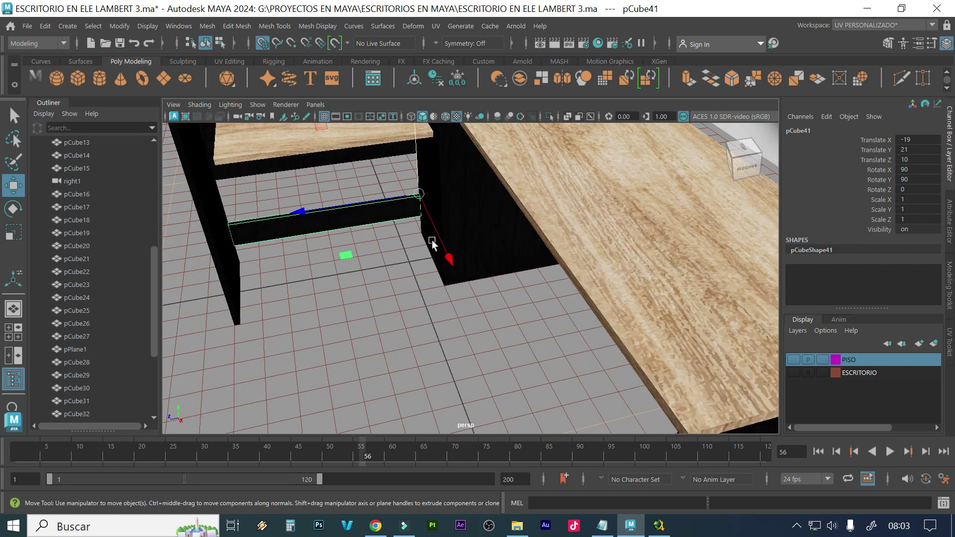
Orbit around the strip and cabinet corner, then frame the desk from a low front angle
{"action": "scroll", "coordinate": [434, 244], "scroll_direction": "down", "scroll_amount": 3}
{"action": "left_click_drag", "start_coordinate": [434, 243], "coordinate": [522, 171], "text": "alt"}
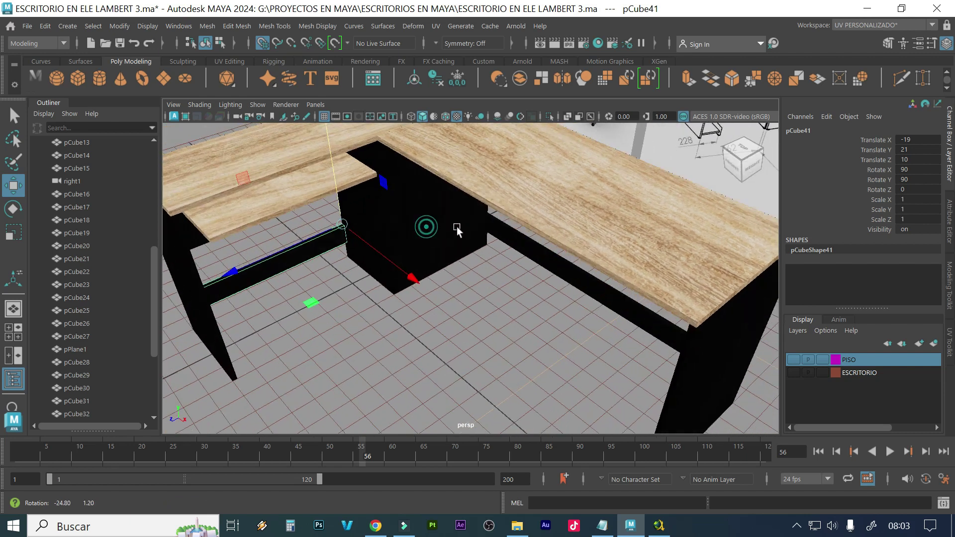
{"action": "right_click_drag", "start_coordinate": [522, 171], "coordinate": [518, 261], "text": "alt"}
{"action": "left_click_drag", "start_coordinate": [516, 261], "coordinate": [511, 214], "text": "alt"}
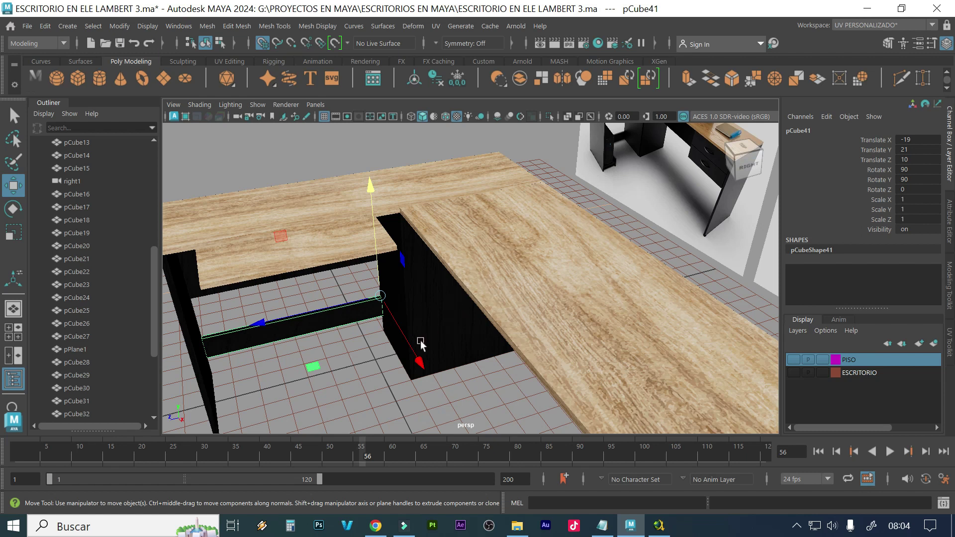
{"action": "mouse_move", "coordinate": [415, 348]}
{"action": "left_mouse_down", "text": "alt"}
{"action": "mouse_move", "coordinate": [380, 345]}
{"action": "mouse_move", "coordinate": [406, 348]}
{"action": "left_mouse_up", "text": "alt"}
{"action": "middle_click_drag", "start_coordinate": [400, 346], "coordinate": [452, 279], "text": "alt"}
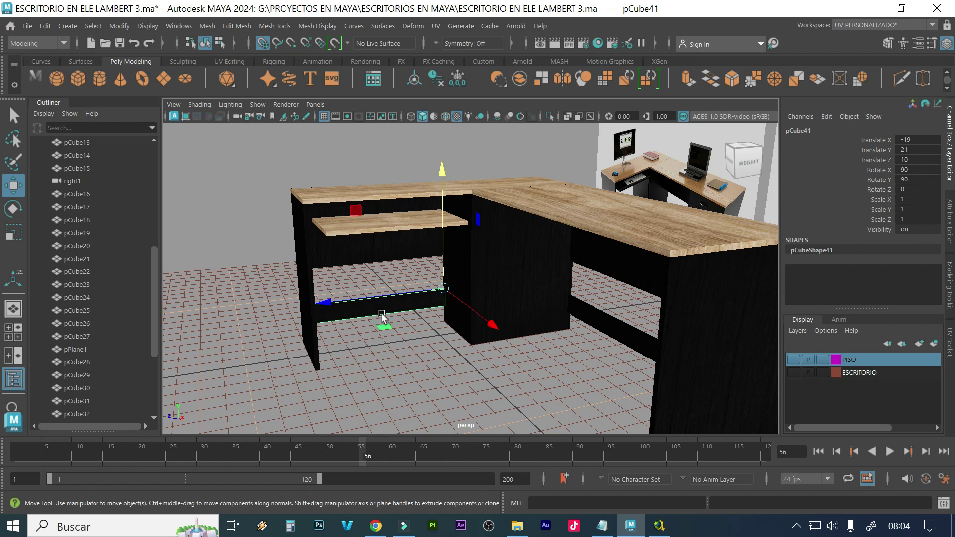
Duplicate the lower support strip as pCube42 and slide it toward the desk's front
{"action": "key", "text": "ctrl+d"}
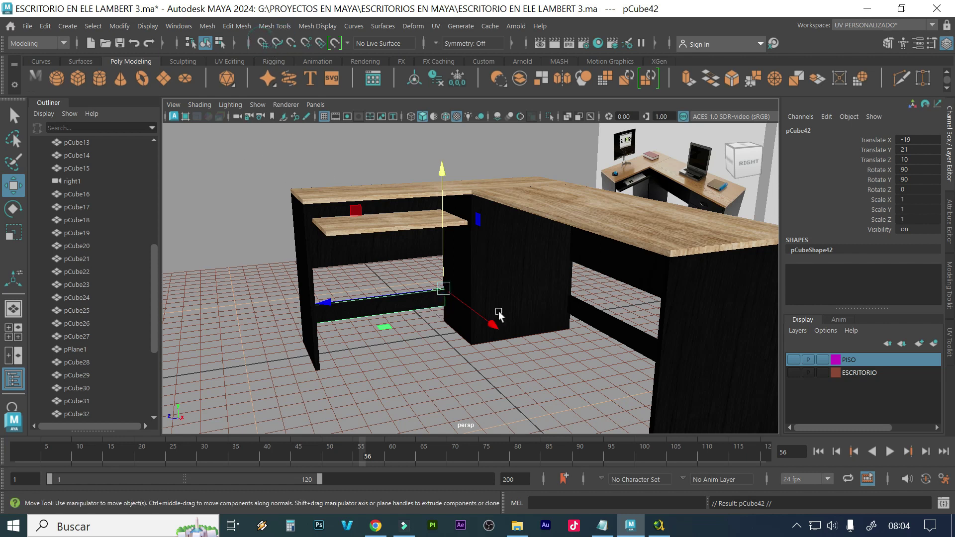
{"action": "left_click_drag", "start_coordinate": [489, 322], "coordinate": [551, 404]}
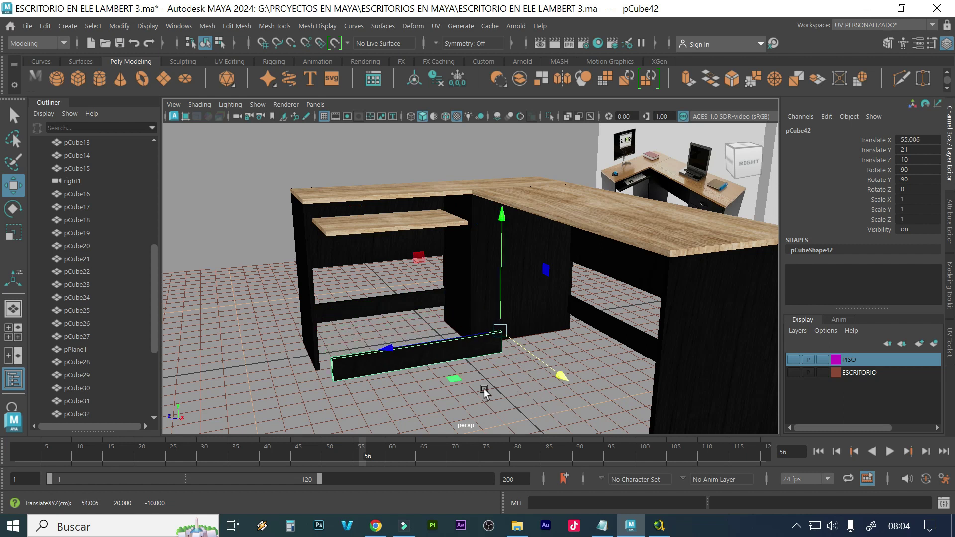
{"action": "key", "text": "e"}
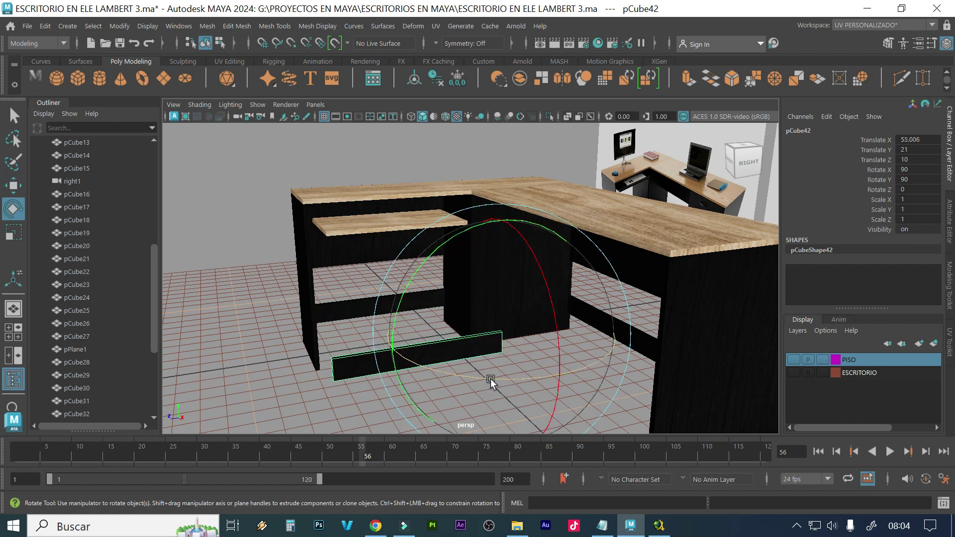
{"action": "left_click_drag", "start_coordinate": [548, 289], "coordinate": [512, 206]}
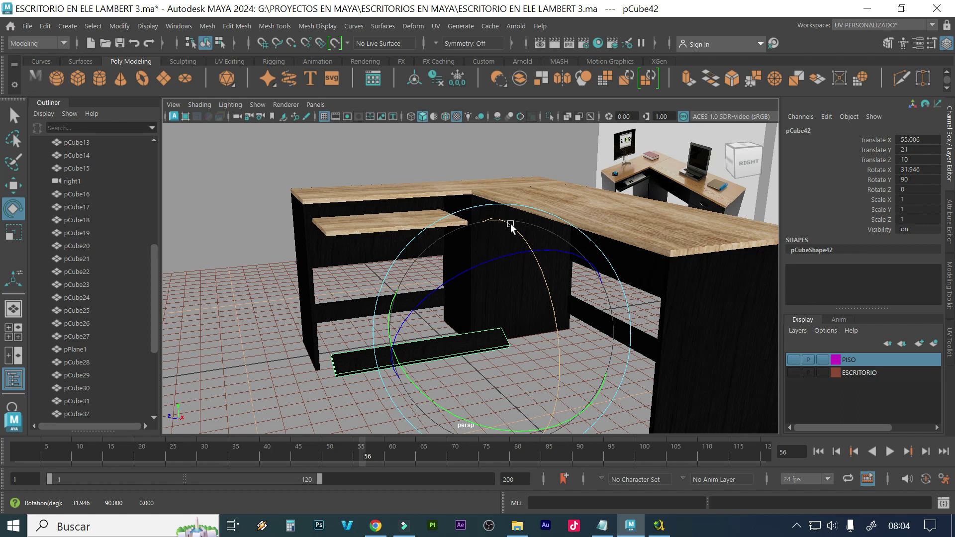
{"action": "key", "text": "ctrl+z"}
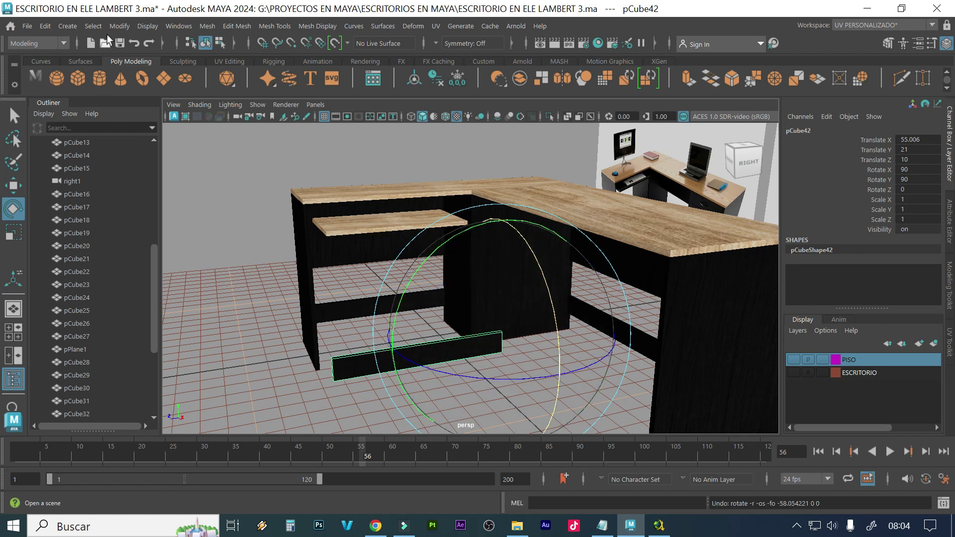
Center pCube42's pivot and set its Rotate X to 0 so the plank lies flat
{"action": "left_click", "coordinate": [119, 26]}
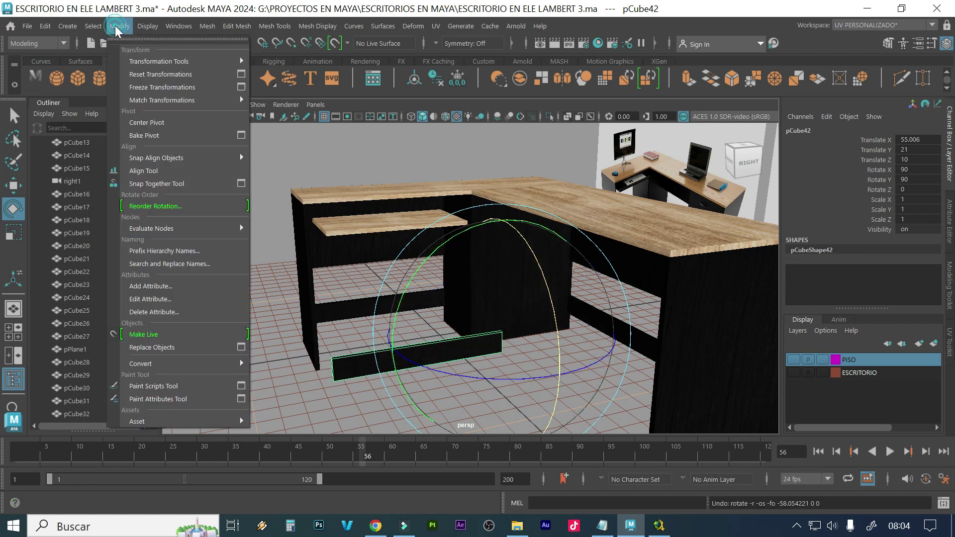
{"action": "left_click", "coordinate": [142, 123]}
{"action": "left_click_drag", "start_coordinate": [458, 306], "coordinate": [772, 234]}
{"action": "left_click", "coordinate": [908, 170]}
{"action": "type", "text": "90"}
{"action": "key", "text": "Return"}
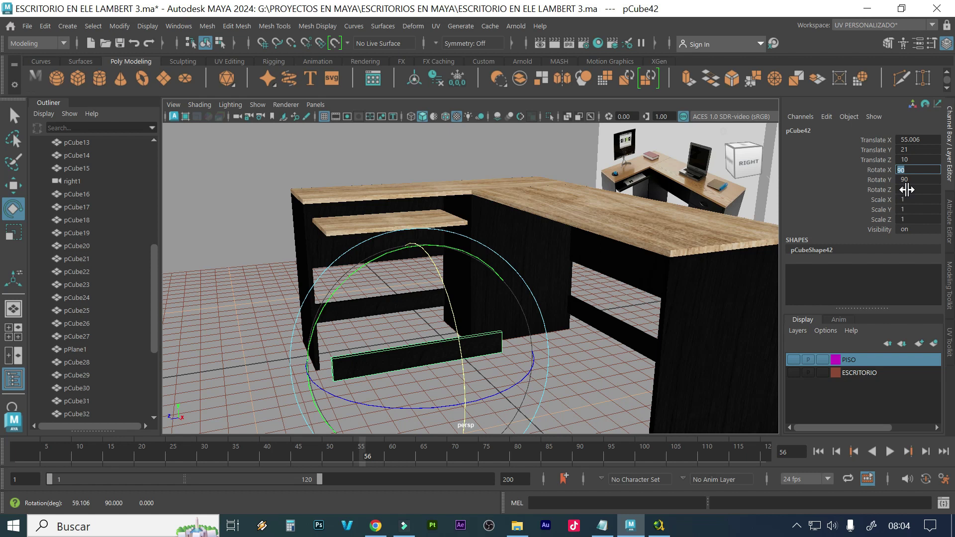
{"action": "type", "text": "0"}
{"action": "key", "text": "Return"}
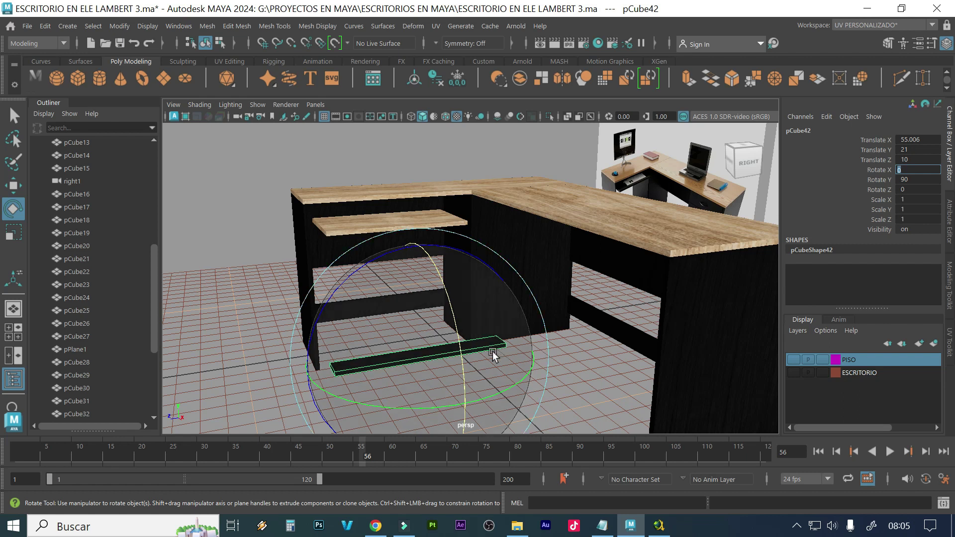
{"action": "right_click_drag", "start_coordinate": [433, 354], "coordinate": [358, 148]}
{"action": "left_click_drag", "start_coordinate": [519, 374], "coordinate": [480, 323]}
Shorten pCube42 by moving its end vertex left in the side view, snapped to the grid
{"action": "key", "text": "w"}
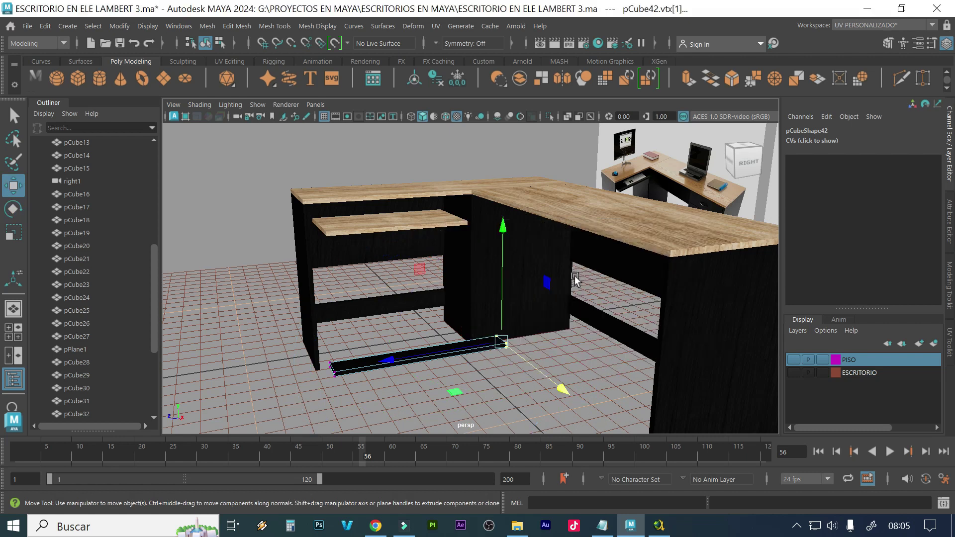
{"action": "key", "text": "space"}
{"action": "key", "text": "space"}
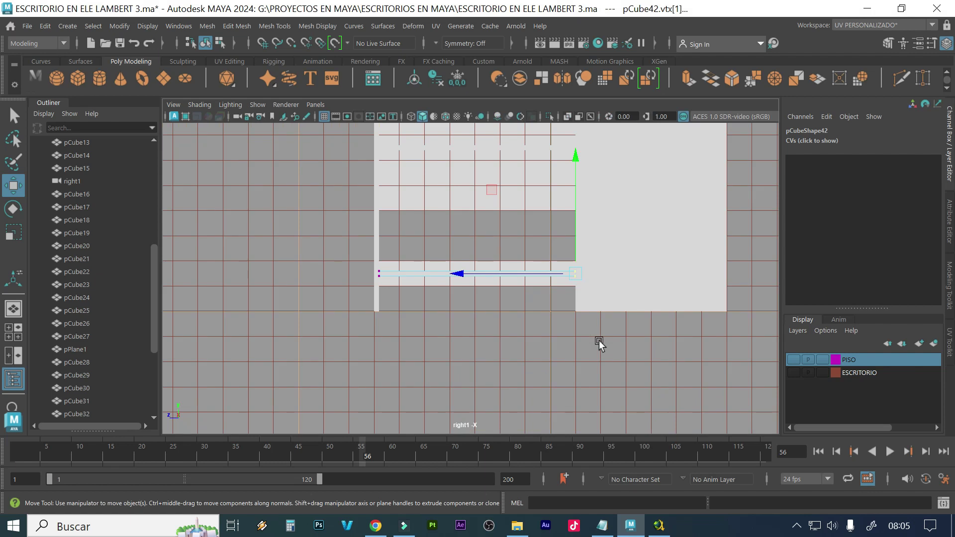
{"action": "left_click_drag", "start_coordinate": [463, 283], "coordinate": [353, 282]}
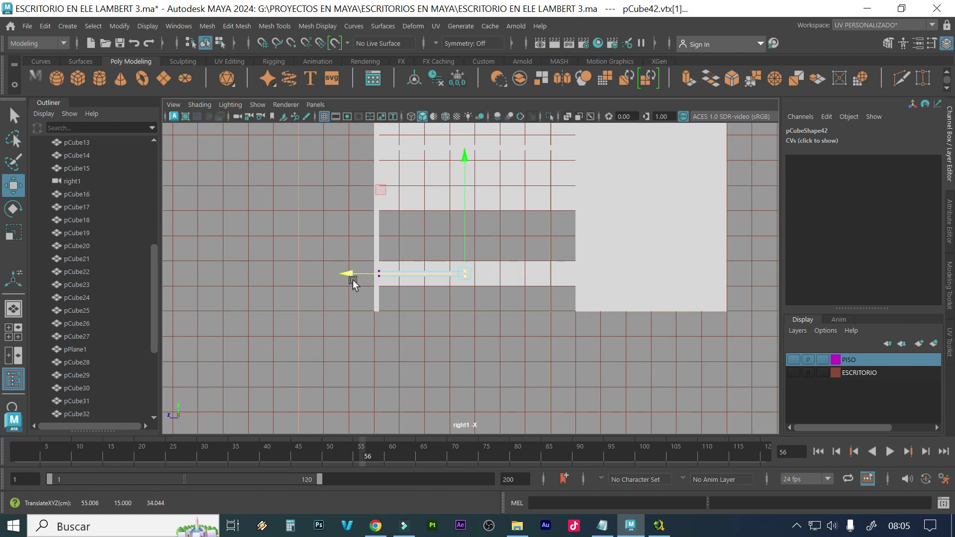
{"action": "left_click", "coordinate": [262, 43]}
{"action": "left_click_drag", "start_coordinate": [375, 275], "coordinate": [406, 276]}
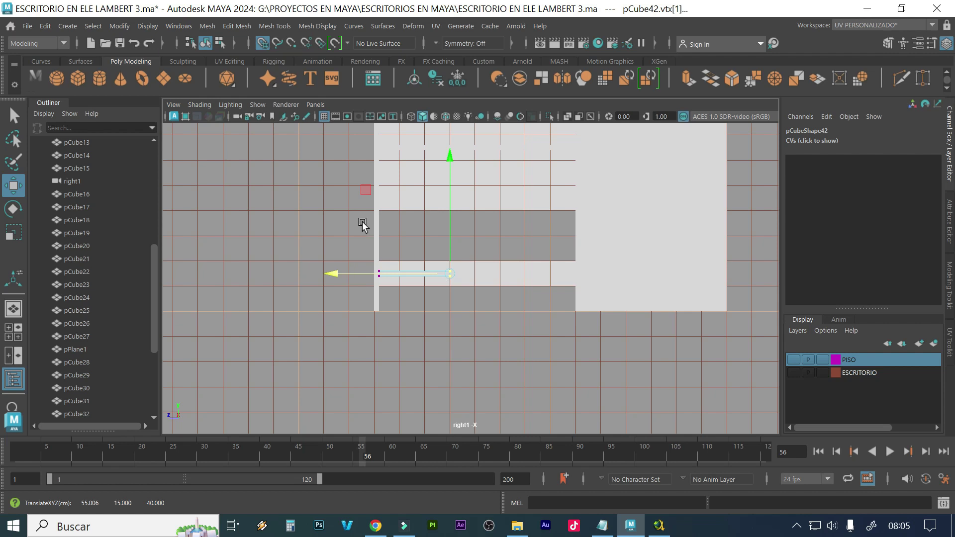
{"action": "key", "text": "space"}
{"action": "key", "text": "space"}
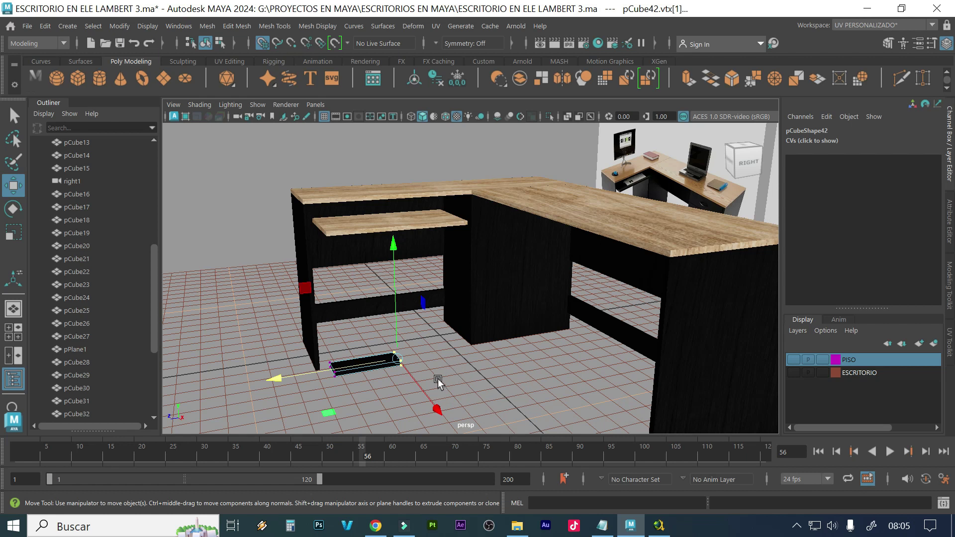
{"action": "left_click_drag", "start_coordinate": [393, 392], "coordinate": [426, 360], "text": "alt"}
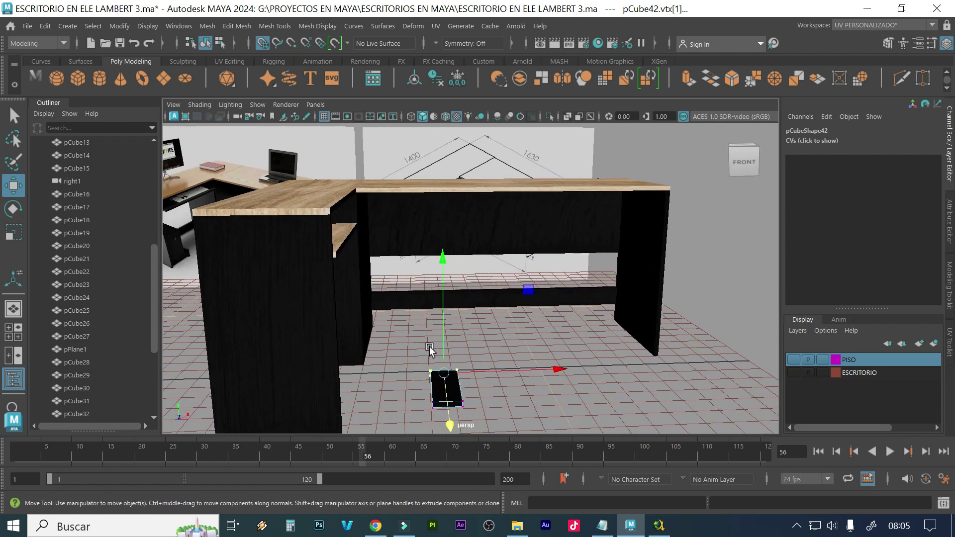
Select the strip's left-end vertices and stretch them along X to -20 with grid snapping
{"action": "left_click", "coordinate": [425, 392]}
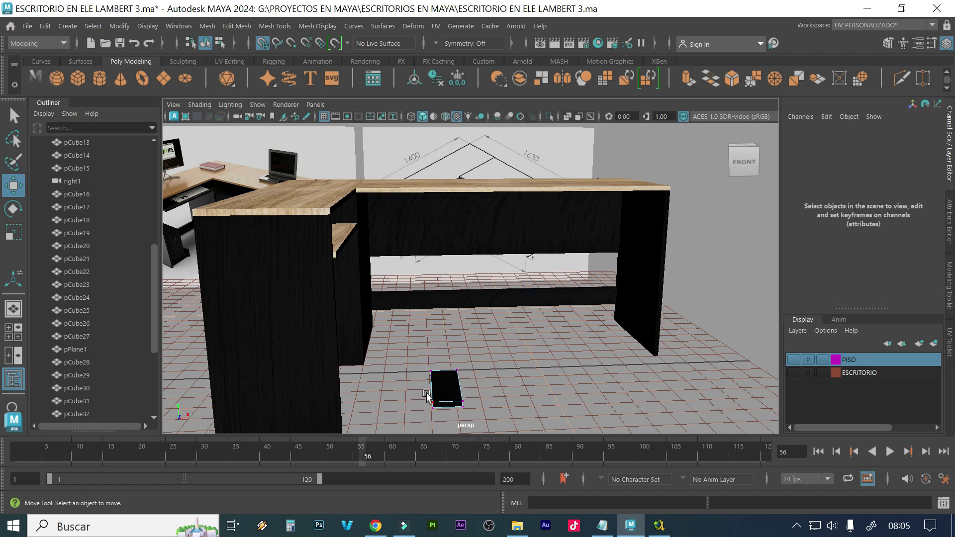
{"action": "left_click_drag", "start_coordinate": [437, 356], "coordinate": [401, 437]}
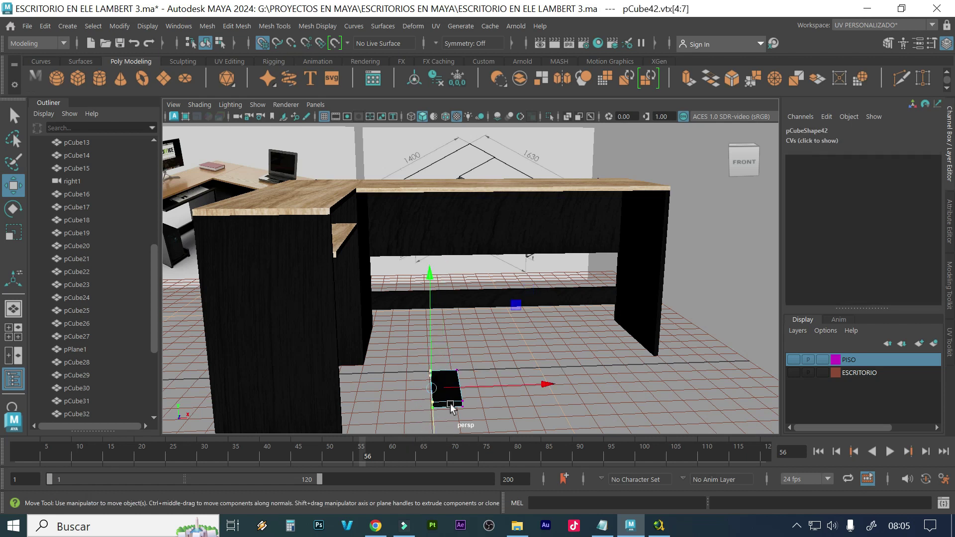
{"action": "left_click_drag", "start_coordinate": [395, 409], "coordinate": [293, 91], "text": "alt"}
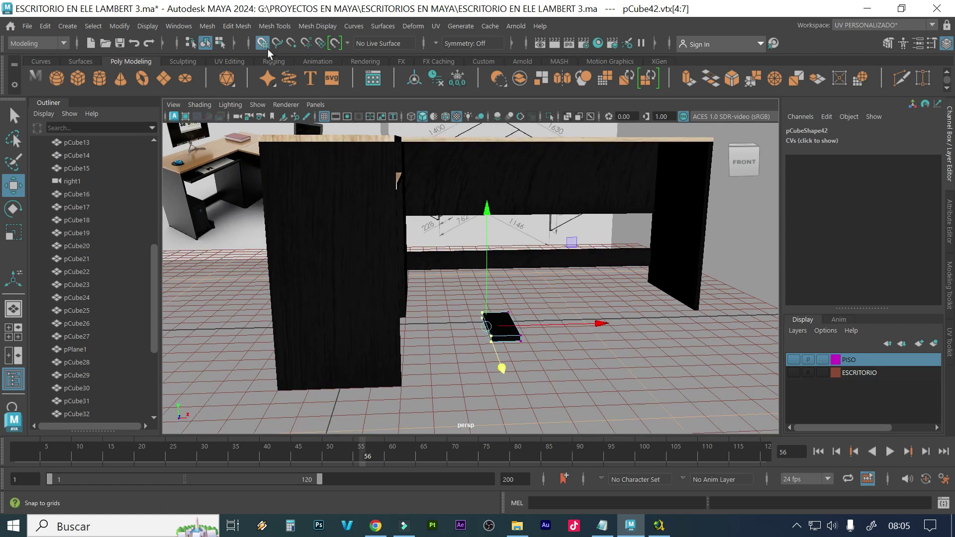
{"action": "left_click_drag", "start_coordinate": [296, 171], "coordinate": [341, 191], "text": "alt"}
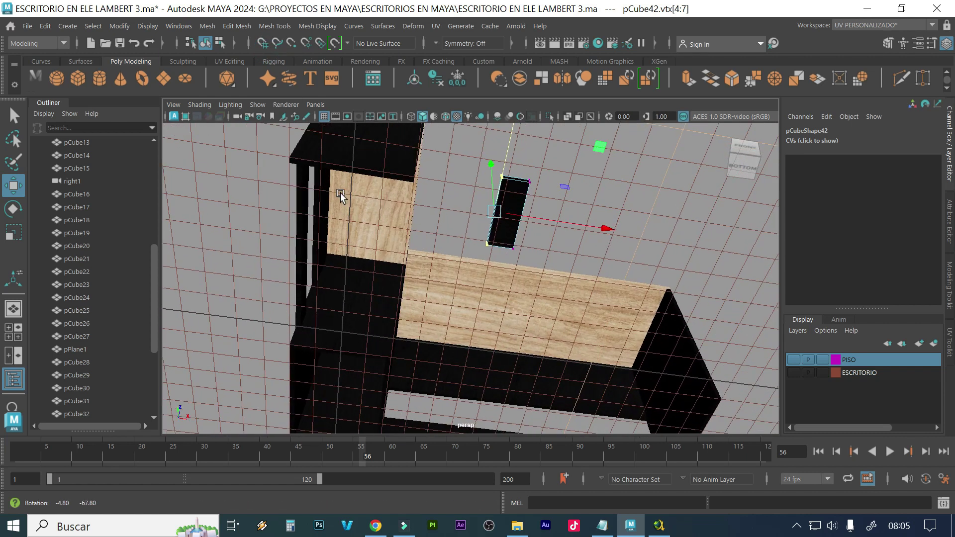
{"action": "left_click", "coordinate": [322, 118]}
{"action": "left_click_drag", "start_coordinate": [341, 245], "coordinate": [330, 228], "text": "alt"}
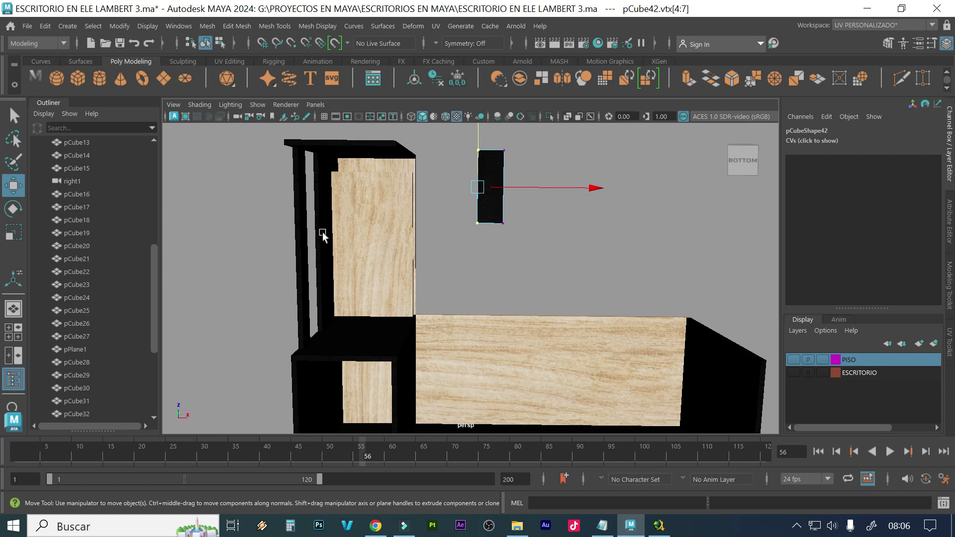
{"action": "middle_click_drag", "start_coordinate": [323, 231], "coordinate": [424, 276], "text": "alt"}
{"action": "left_click", "coordinate": [702, 236]}
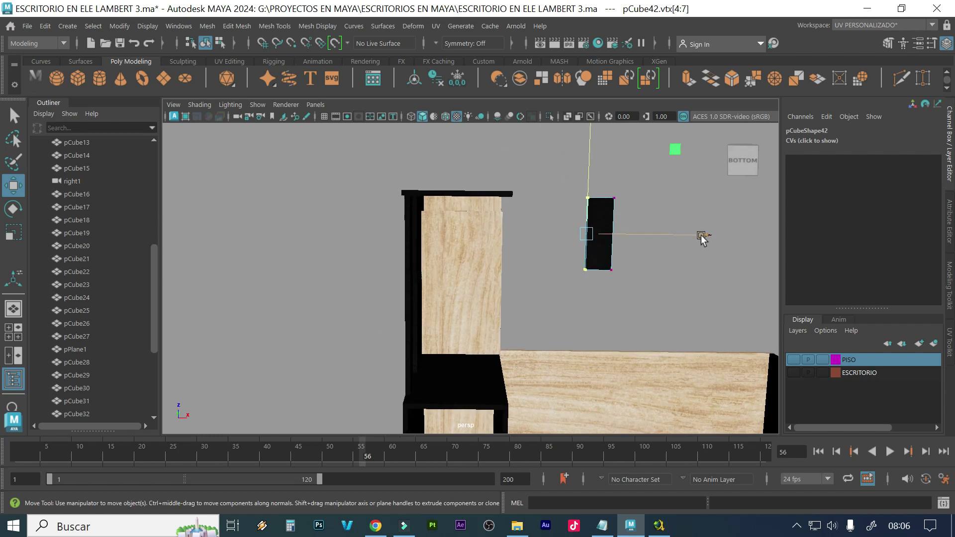
{"action": "key", "text": "x"}
{"action": "left_click_drag", "start_coordinate": [703, 234], "coordinate": [430, 253]}
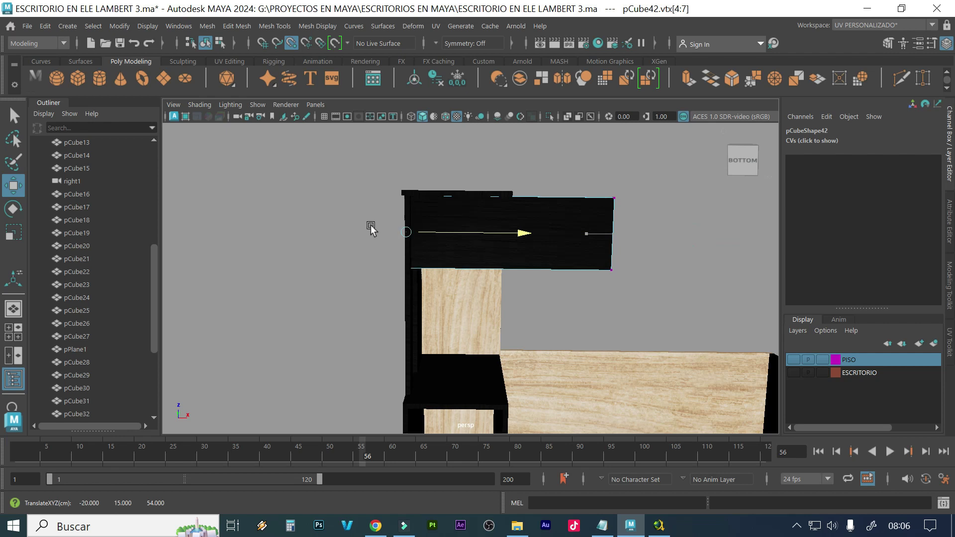
Point-snap the strip's end vertices onto the desk corner
{"action": "left_click_drag", "start_coordinate": [433, 160], "coordinate": [469, 316], "text": "alt"}
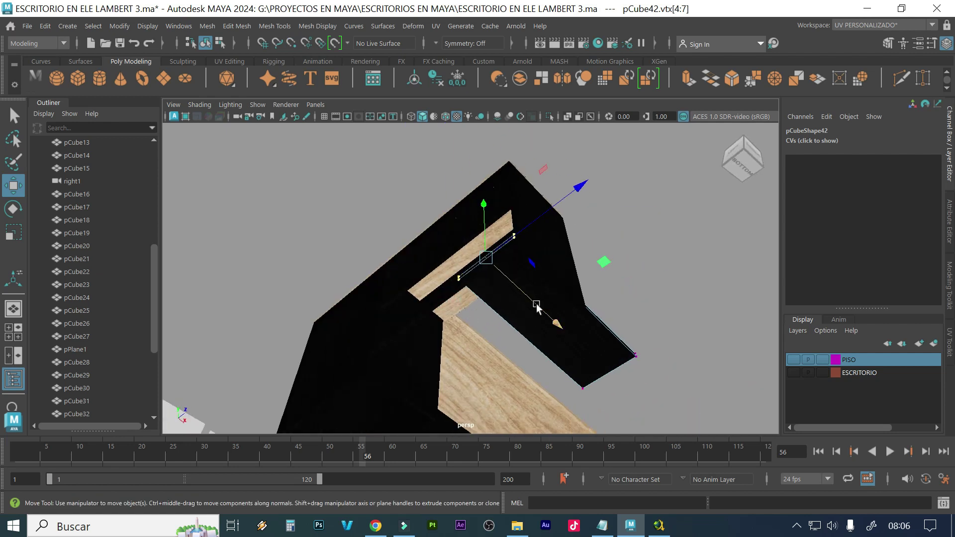
{"action": "left_click_drag", "start_coordinate": [536, 307], "coordinate": [509, 246]}
{"action": "left_click_drag", "start_coordinate": [490, 304], "coordinate": [482, 266], "text": "alt"}
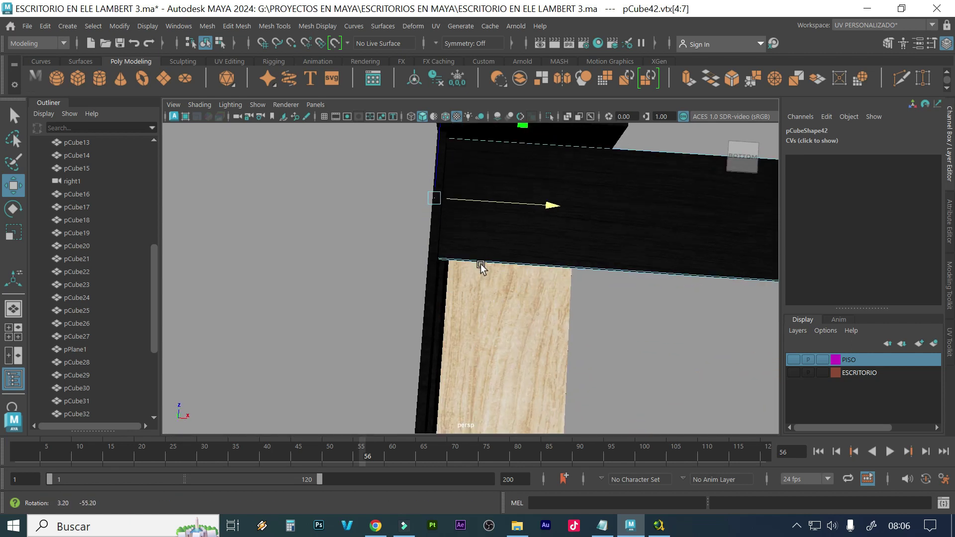
{"action": "mouse_move", "coordinate": [485, 225]}
{"action": "left_mouse_down", "text": "alt"}
{"action": "mouse_move", "coordinate": [486, 204]}
{"action": "mouse_move", "coordinate": [469, 195]}
{"action": "mouse_move", "coordinate": [448, 249]}
{"action": "mouse_move", "coordinate": [486, 238]}
{"action": "left_mouse_up", "text": "alt"}
{"action": "key", "text": "v"}
Pull the strip's right-end vertices inward to shorten it under the left section
{"action": "left_click_drag", "start_coordinate": [613, 243], "coordinate": [505, 219], "text": "alt"}
{"action": "left_click_drag", "start_coordinate": [667, 190], "coordinate": [482, 356]}
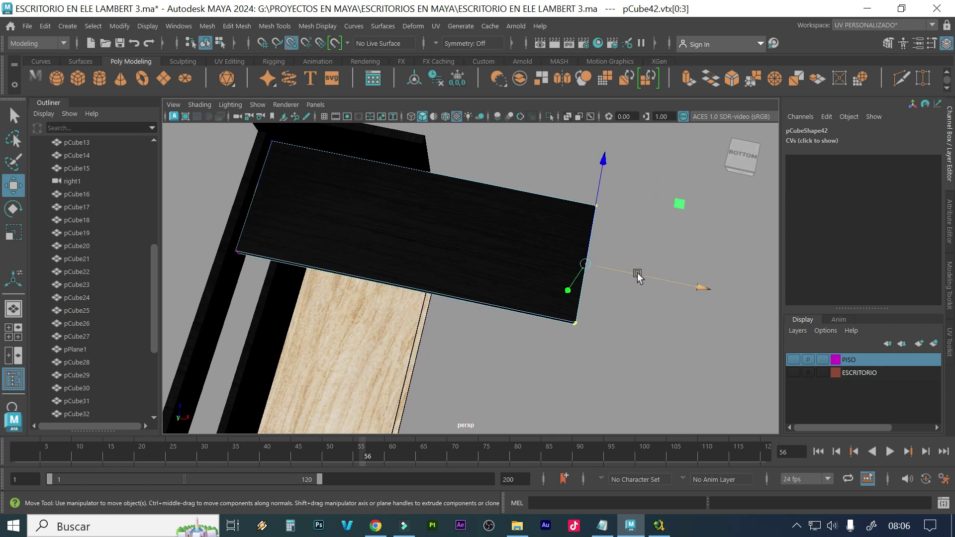
{"action": "left_click_drag", "start_coordinate": [634, 273], "coordinate": [573, 266]}
{"action": "left_click_drag", "start_coordinate": [342, 190], "coordinate": [349, 246], "text": "alt"}
{"action": "left_click", "coordinate": [726, 139]}
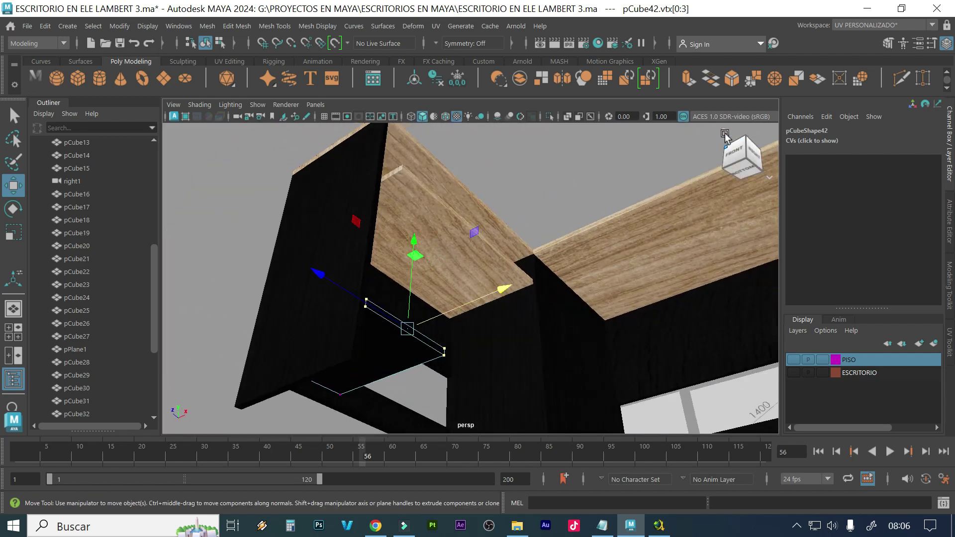
{"action": "left_click", "coordinate": [725, 140]}
{"action": "scroll", "coordinate": [516, 277], "scroll_direction": "up", "scroll_amount": 1}
{"action": "scroll", "coordinate": [516, 277], "scroll_direction": "up", "scroll_amount": 5}
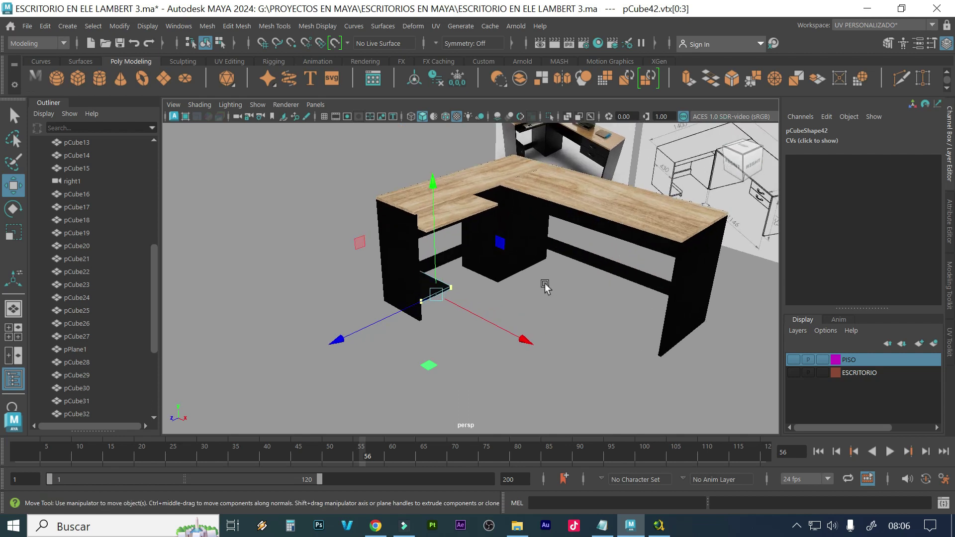
{"action": "left_click_drag", "start_coordinate": [580, 281], "coordinate": [502, 280], "text": "alt"}
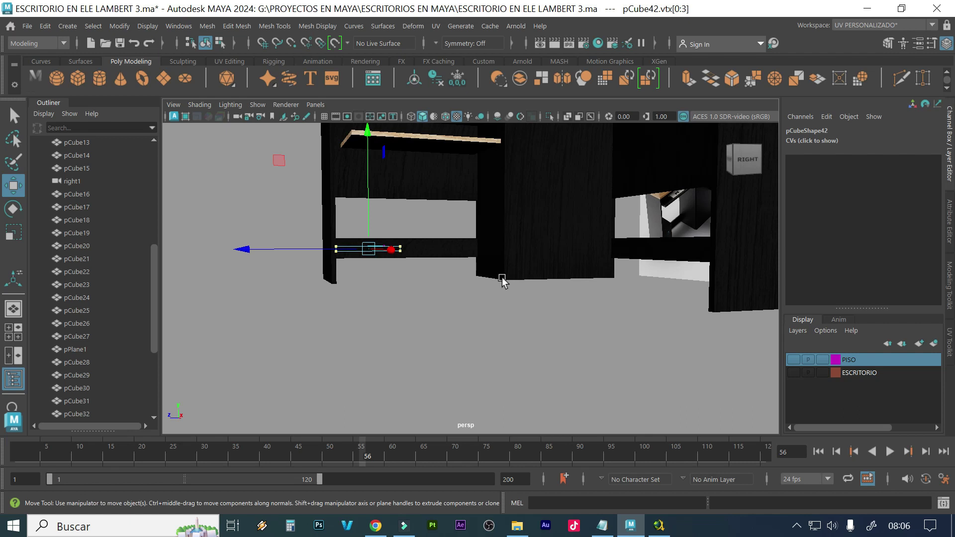
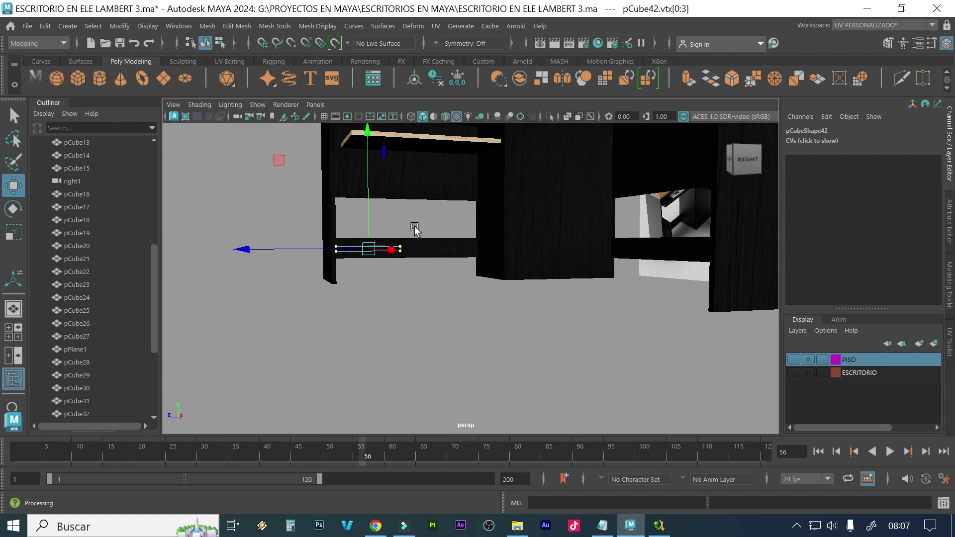
Orbit and switch between view layouts to inspect the desk from the side and at an angle
{"action": "left_click", "coordinate": [415, 262], "text": "alt"}
{"action": "left_click_drag", "start_coordinate": [416, 262], "coordinate": [410, 281], "text": "alt"}
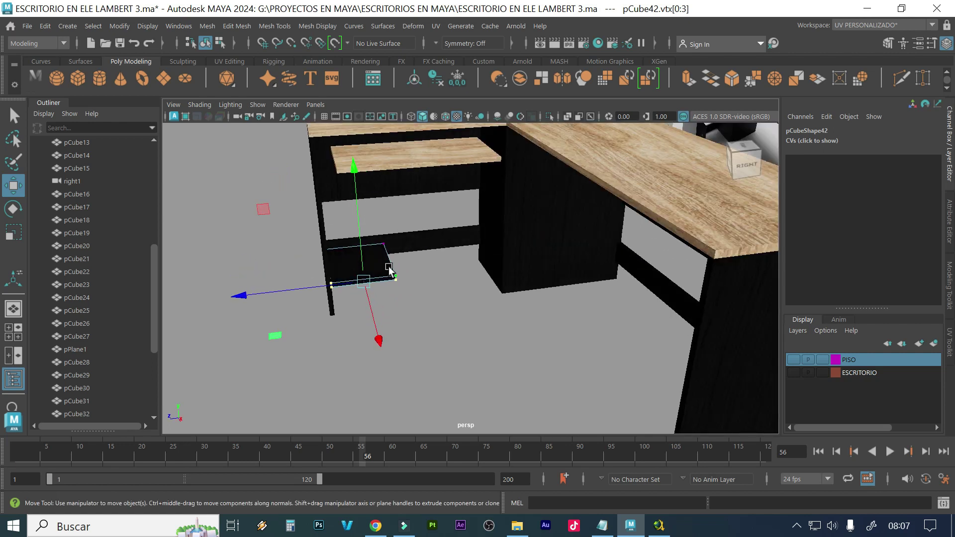
{"action": "left_click_drag", "start_coordinate": [393, 296], "coordinate": [388, 277], "text": "alt"}
{"action": "key", "text": "space"}
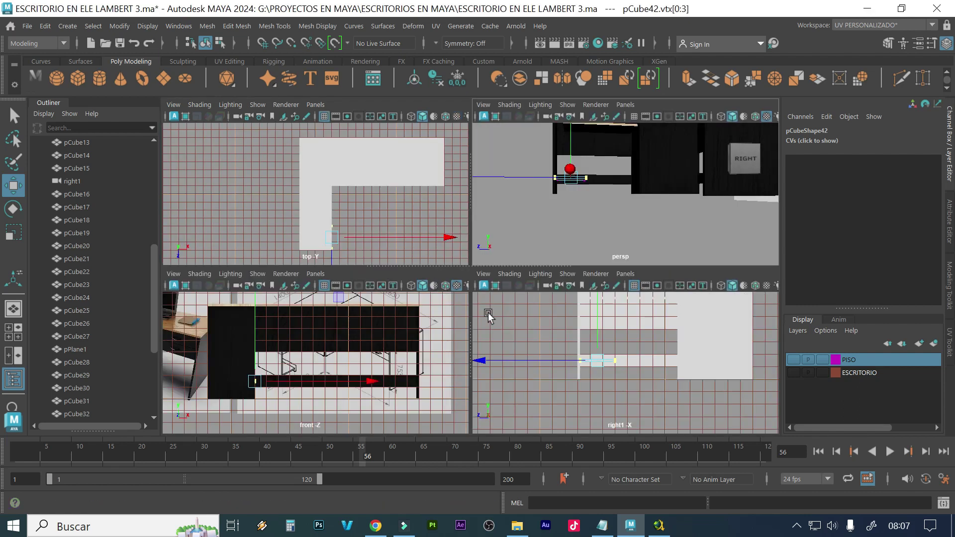
{"action": "key", "text": "space"}
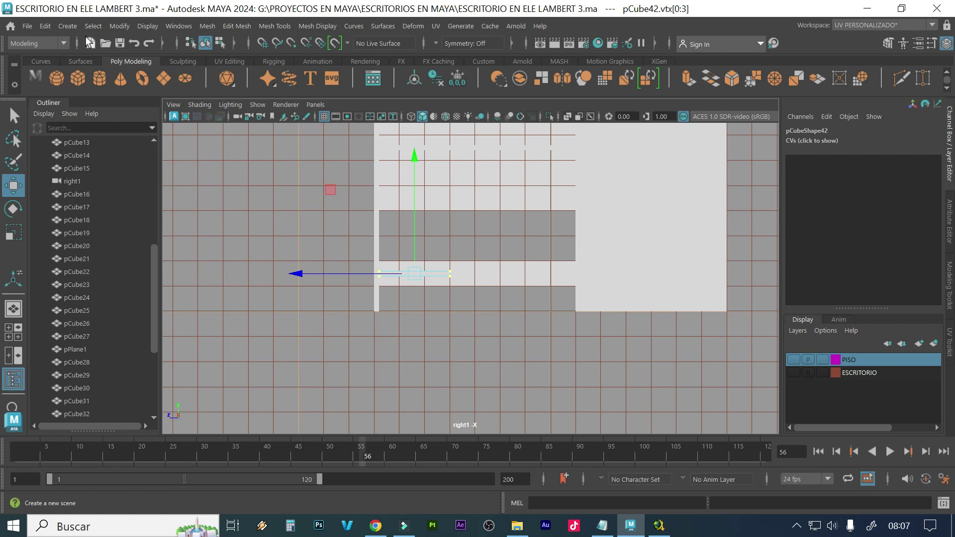
{"action": "left_click", "coordinate": [67, 26]}
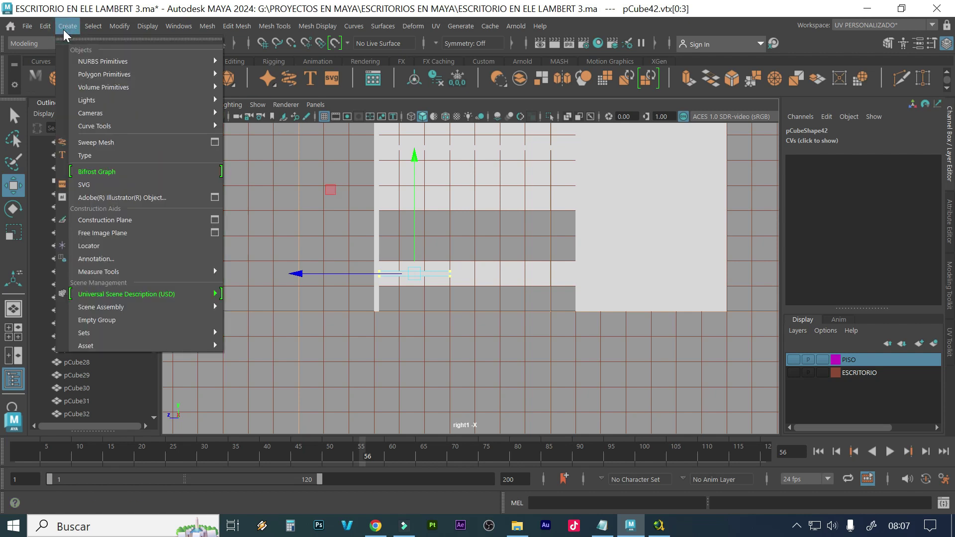
{"action": "mouse_move", "coordinate": [140, 272]}
{"action": "left_click", "coordinate": [444, 5]}
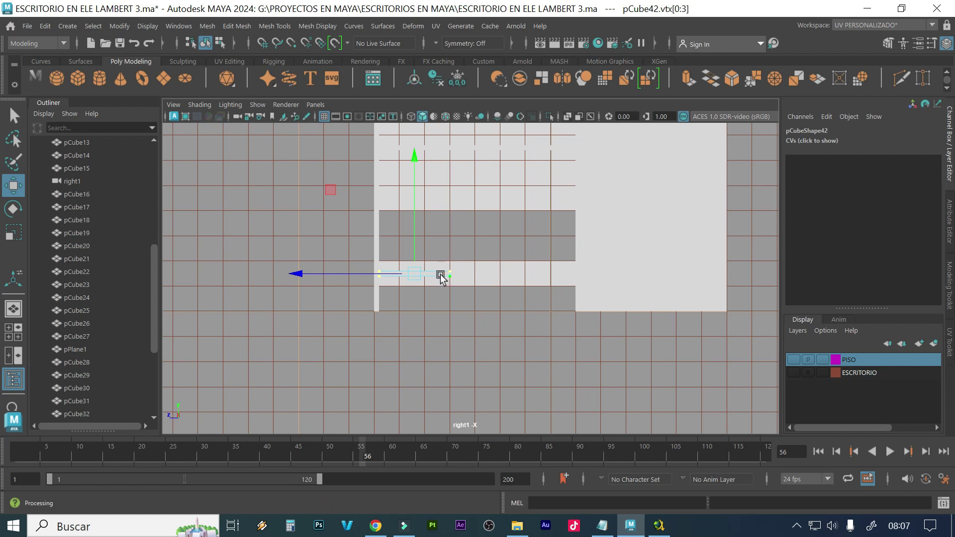
{"action": "key", "text": "space"}
{"action": "key", "text": "space"}
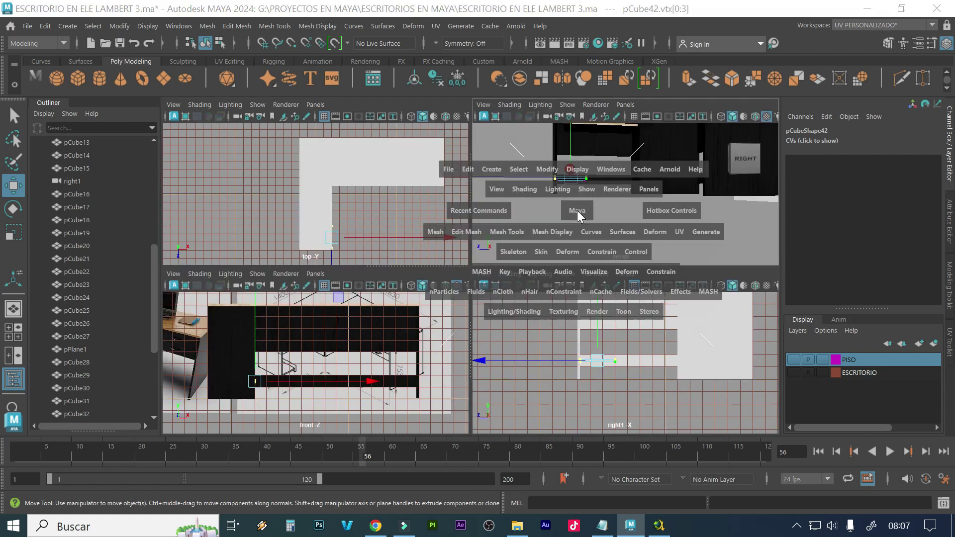
{"action": "left_click_drag", "start_coordinate": [505, 247], "coordinate": [473, 284], "text": "alt"}
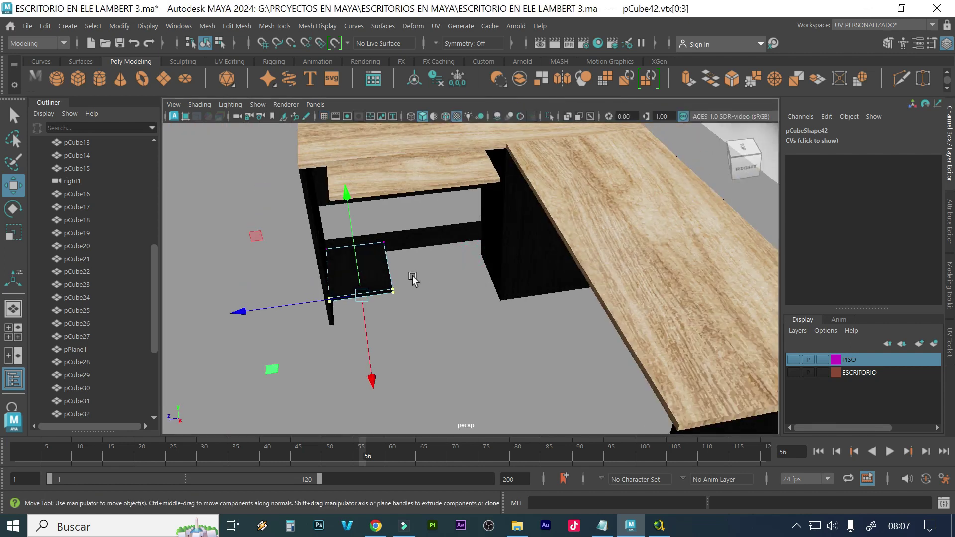
Back in object mode, slide pCube43 along Z to -16.646 under the desk's middle
{"action": "right_click_drag", "start_coordinate": [383, 147], "coordinate": [431, 133]}
{"action": "left_click", "coordinate": [362, 277]}
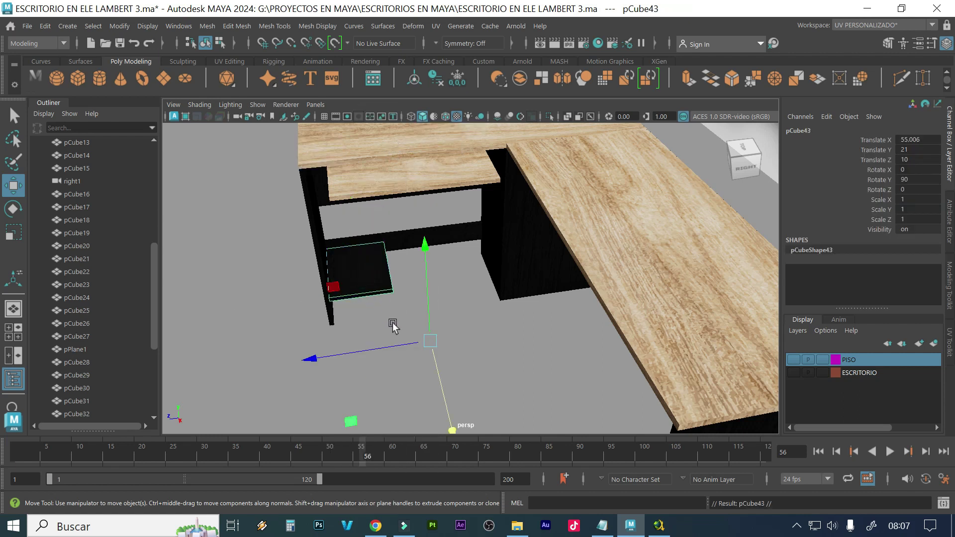
{"action": "left_click_drag", "start_coordinate": [318, 356], "coordinate": [373, 273]}
Center pCube43's pivot with Modify > Center Pivot so it is ready for rotating
{"action": "key", "text": "ctrl+z"}
{"action": "key", "text": "ctrl+z"}
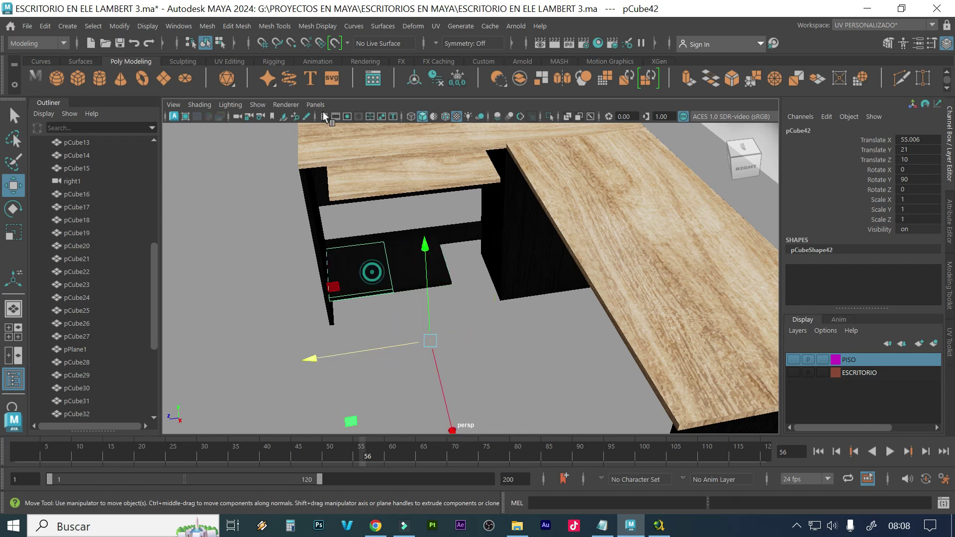
{"action": "left_click", "coordinate": [130, 25]}
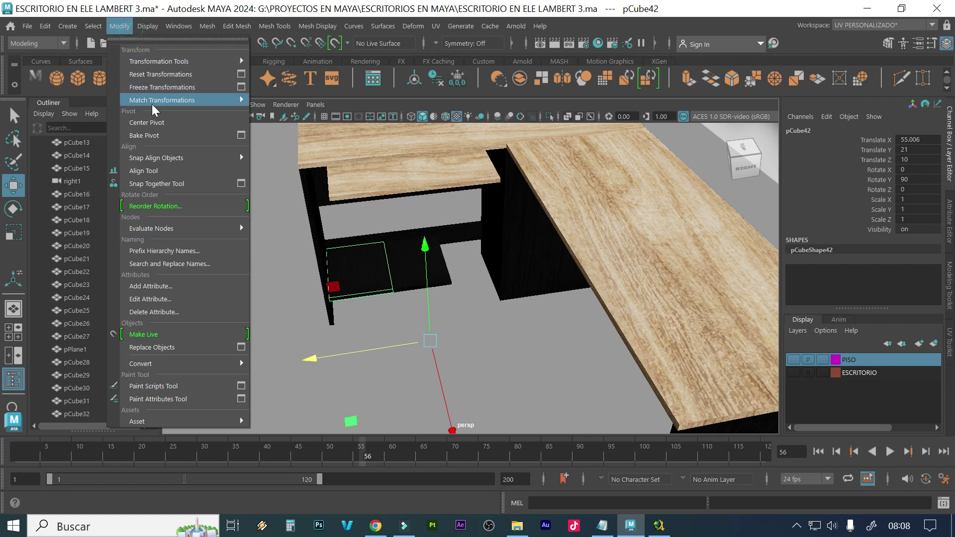
{"action": "left_click", "coordinate": [156, 119]}
{"action": "left_click", "coordinate": [412, 270]}
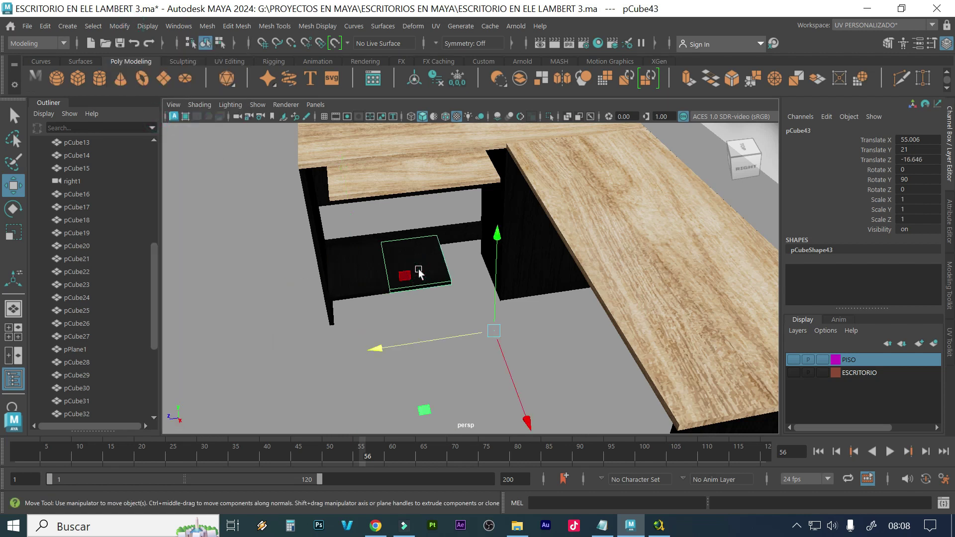
{"action": "key", "text": "g"}
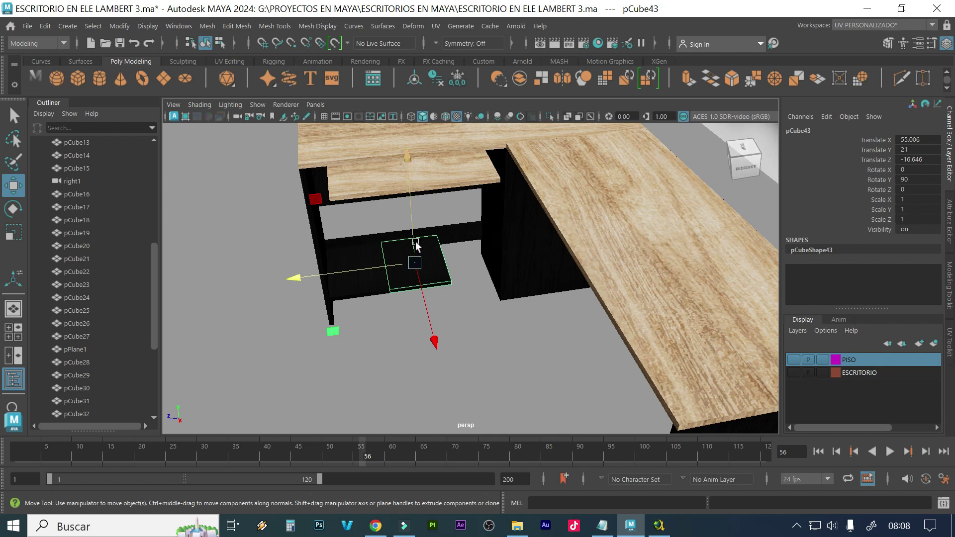
{"action": "key", "text": "e"}
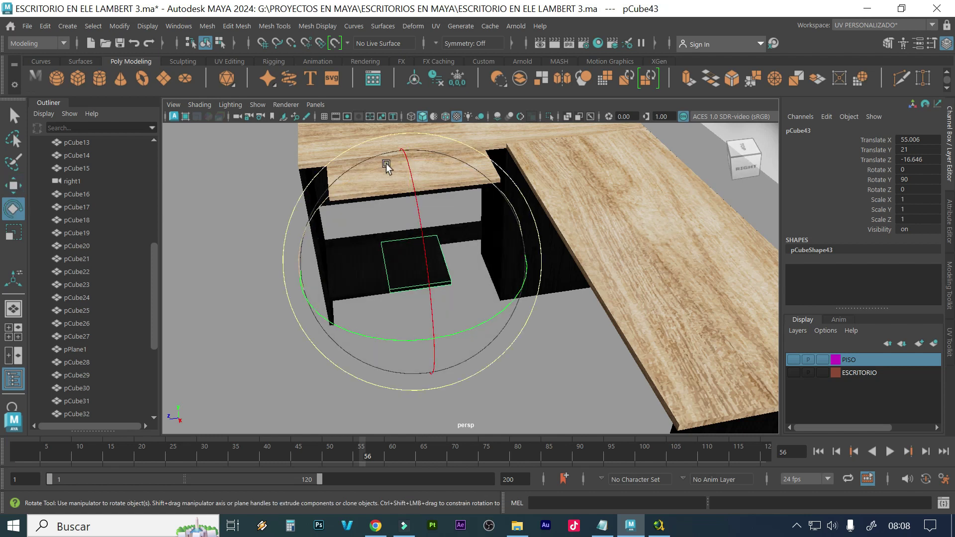
Try a typed 90-degree X rotation on pCube43 in the Channel Box, then undo it
{"action": "left_click_drag", "start_coordinate": [383, 175], "coordinate": [465, 205], "text": "alt"}
{"action": "left_click", "coordinate": [906, 160]}
{"action": "key", "text": "Tab"}
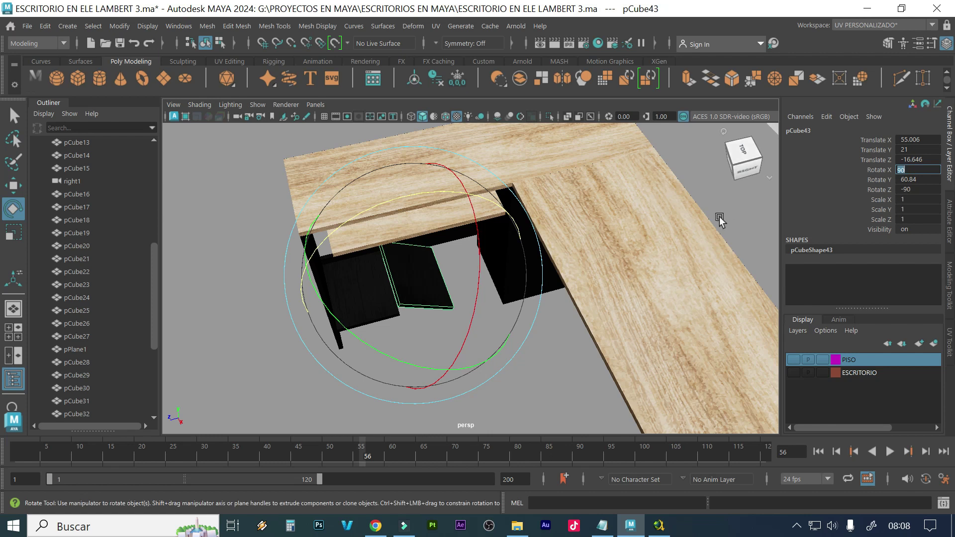
{"action": "key", "text": "Return"}
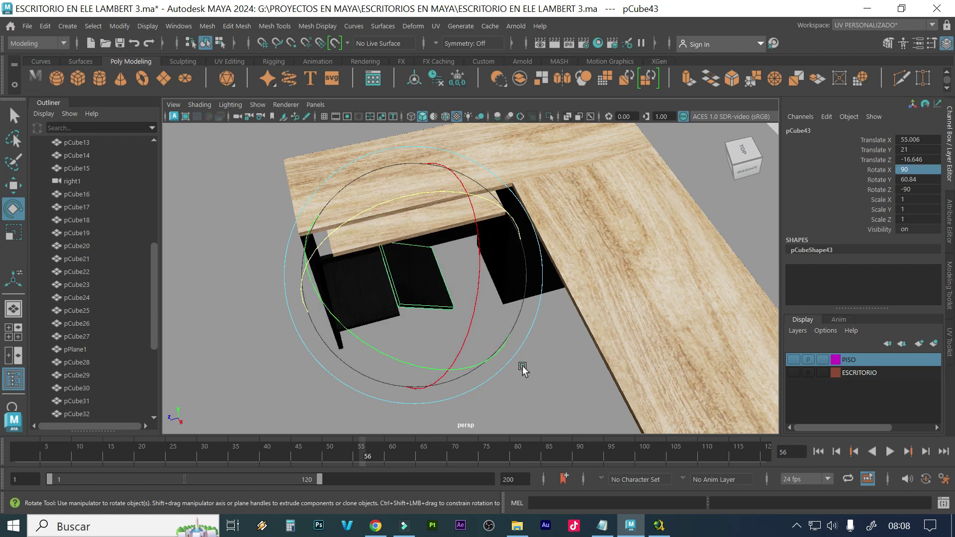
{"action": "left_click", "coordinate": [521, 367]}
{"action": "left_click", "coordinate": [435, 293]}
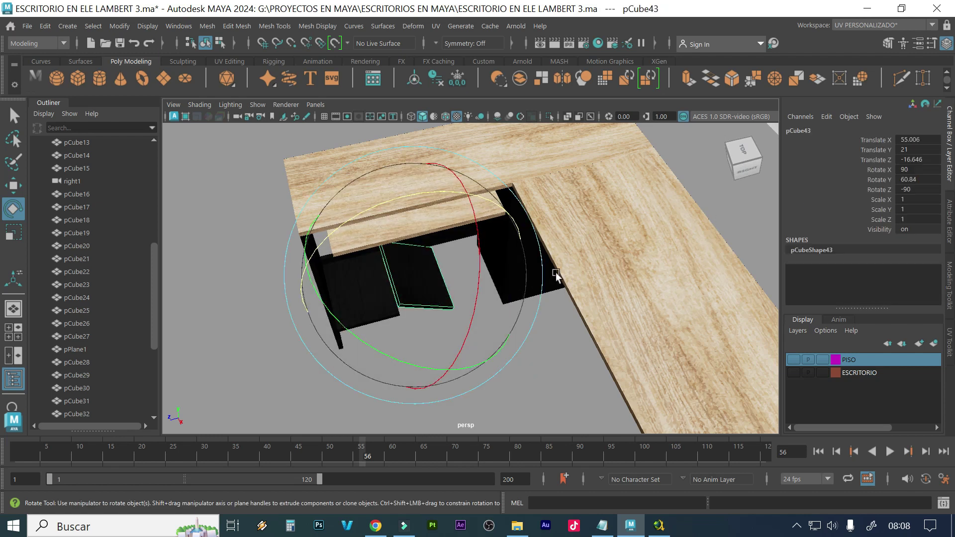
{"action": "left_click", "coordinate": [512, 312]}
{"action": "key", "text": "ctrl+z"}
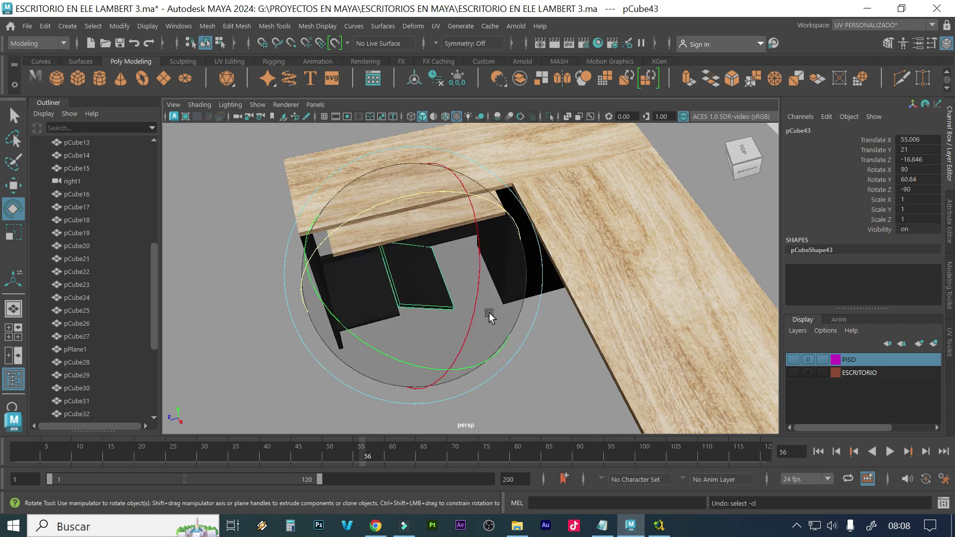
{"action": "key", "text": "ctrl+z"}
{"action": "key", "text": "ctrl+z"}
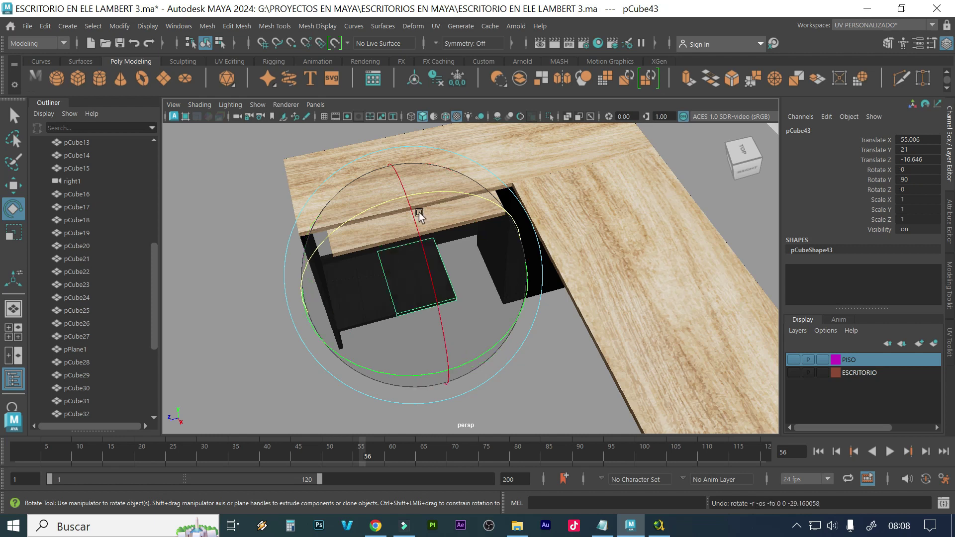
Rotate pCube43 upright and set Rotate Y to 0, giving rotation -90, 0, -90
{"action": "left_click_drag", "start_coordinate": [374, 204], "coordinate": [508, 200]}
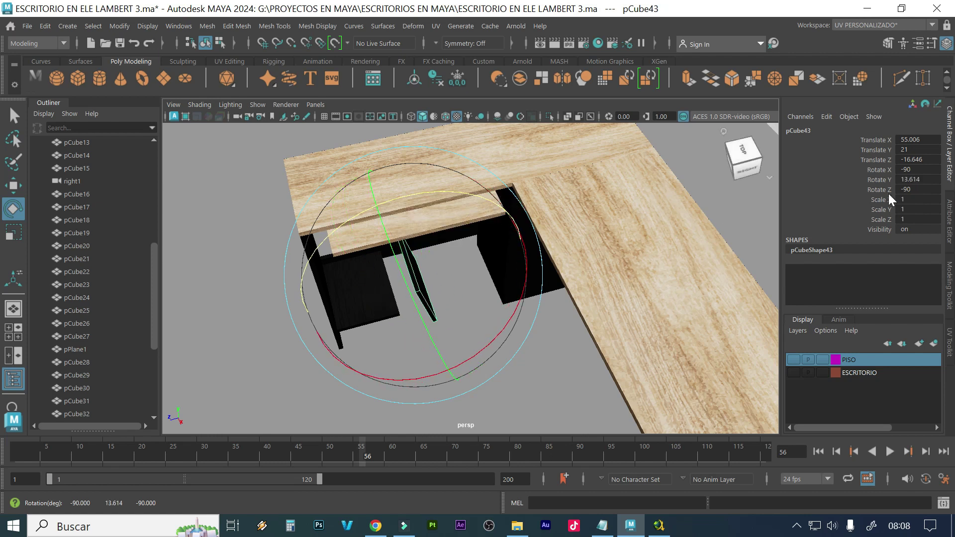
{"action": "left_click", "coordinate": [906, 181]}
{"action": "type", "text": "0"}
{"action": "key", "text": "Return"}
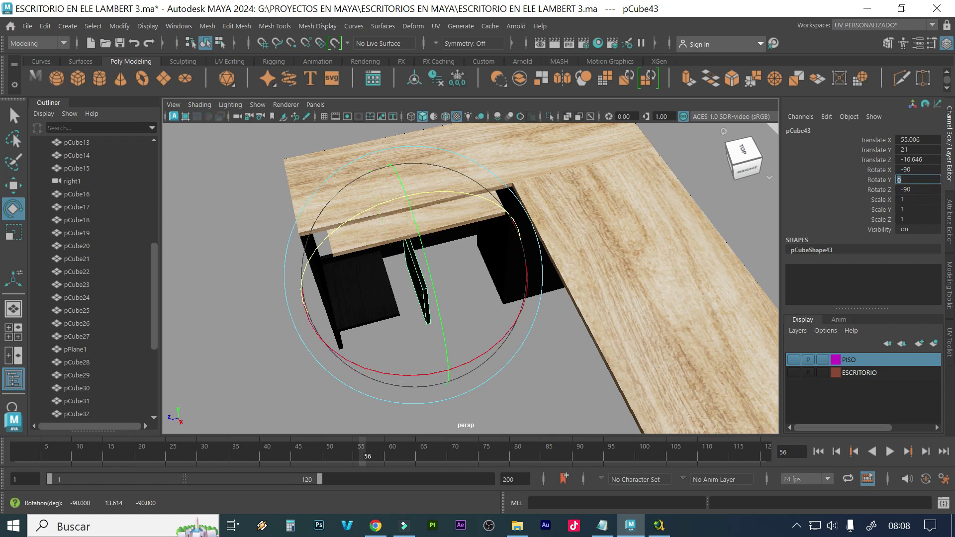
{"action": "left_click_drag", "start_coordinate": [386, 326], "coordinate": [396, 292], "text": "alt"}
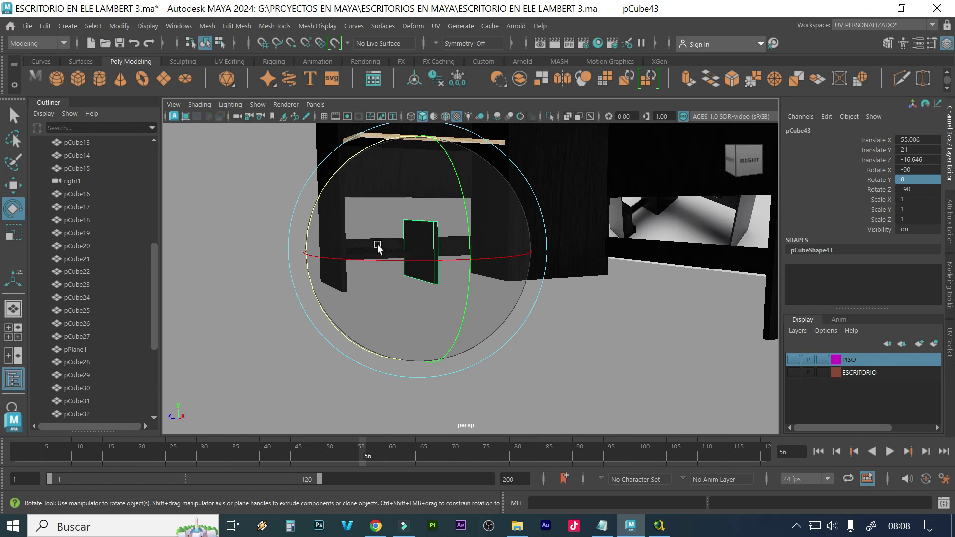
{"action": "left_click_drag", "start_coordinate": [362, 239], "coordinate": [382, 274], "text": "alt"}
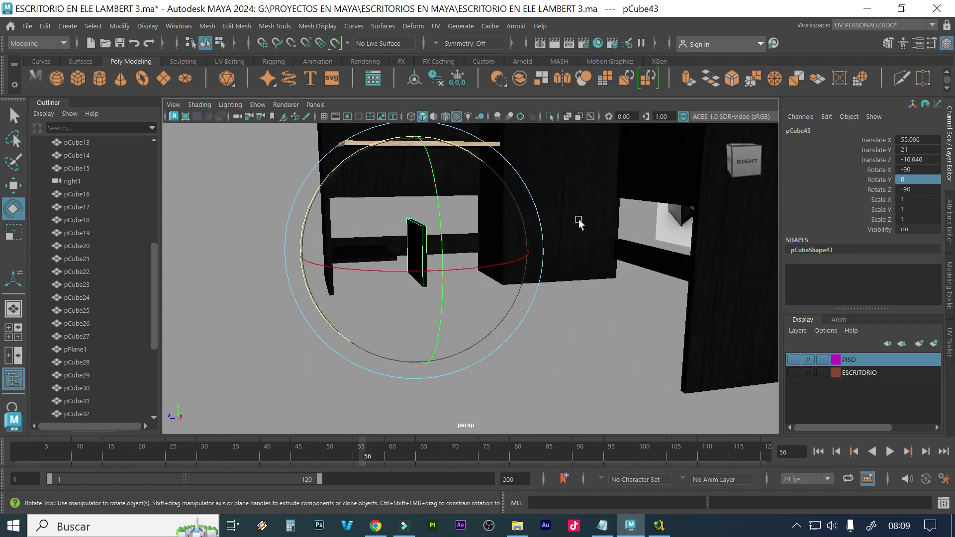
{"action": "key", "text": "space"}
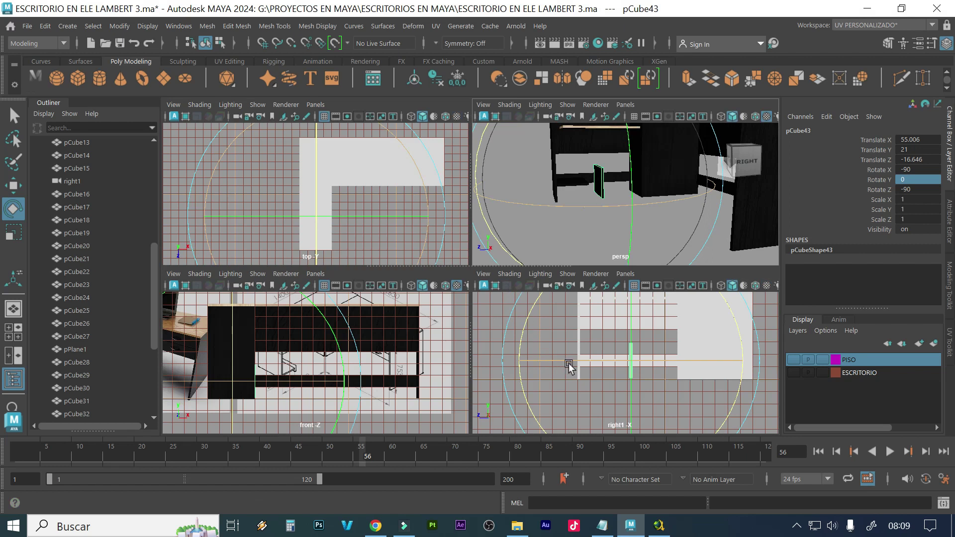
In the right view, select pCube43's vertices with grid and point snapping enabled
{"action": "key", "text": "space"}
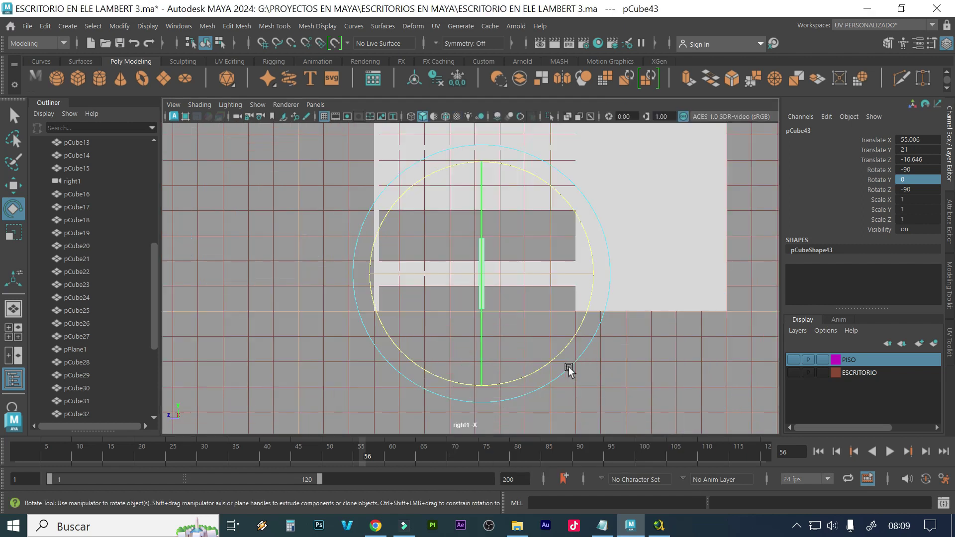
{"action": "scroll", "coordinate": [473, 305], "scroll_direction": "up", "scroll_amount": 3}
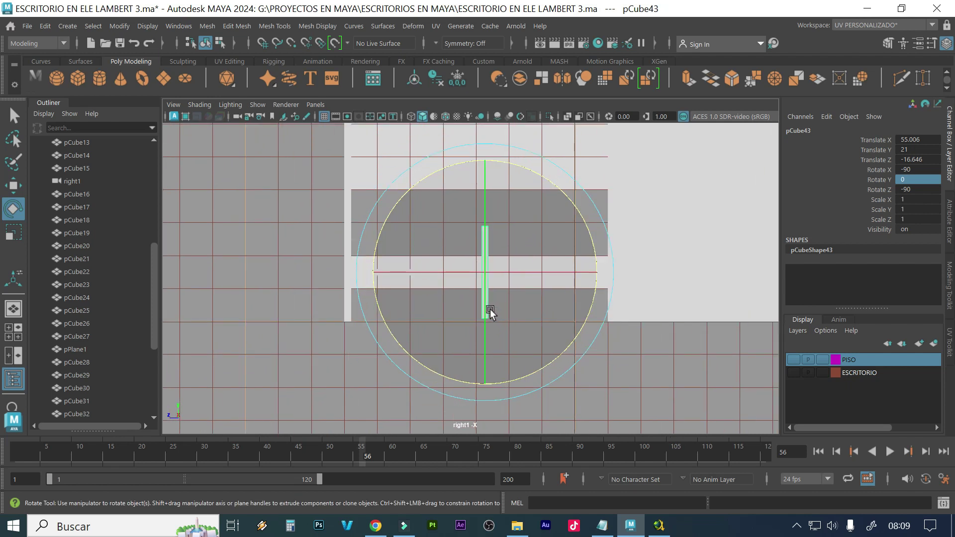
{"action": "right_click_drag", "start_coordinate": [491, 310], "coordinate": [532, 131]}
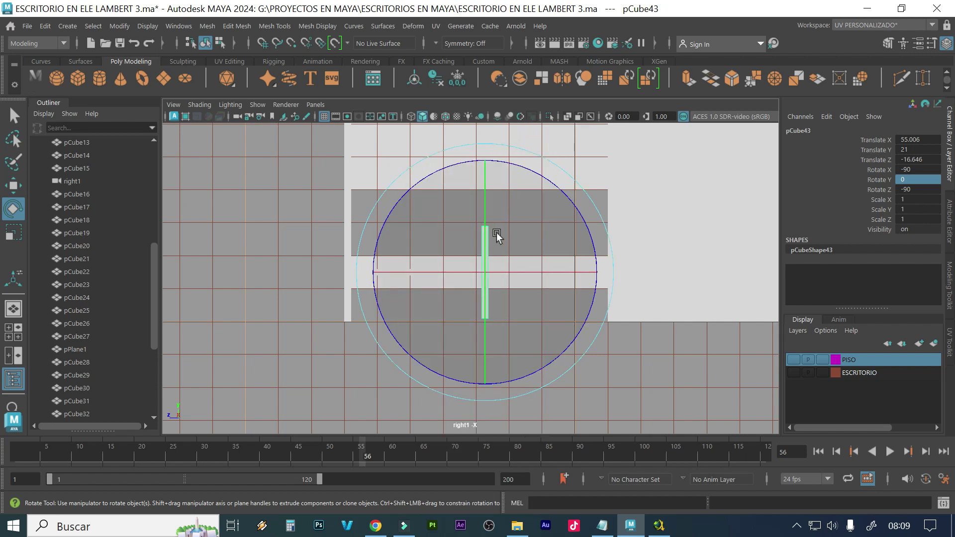
{"action": "key", "text": "w"}
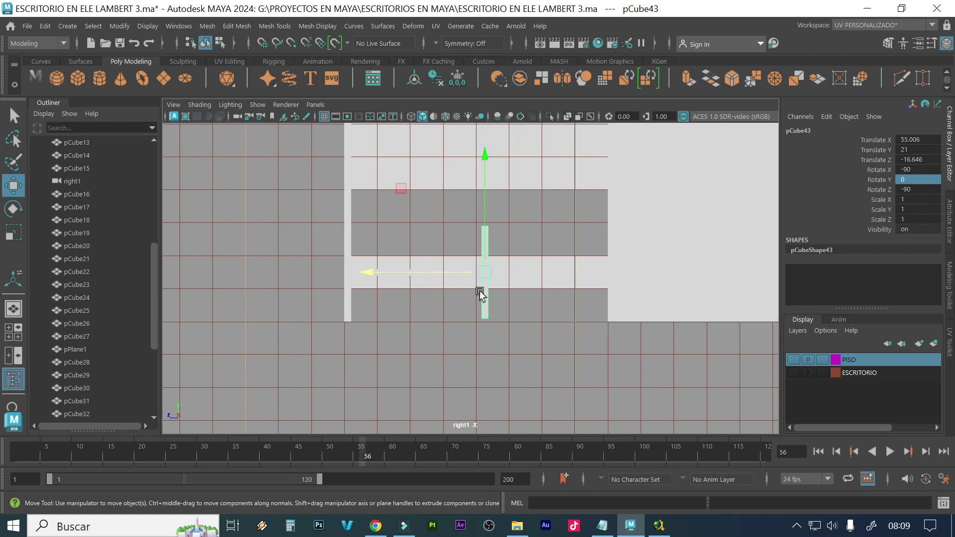
{"action": "right_click_drag", "start_coordinate": [488, 312], "coordinate": [441, 148]}
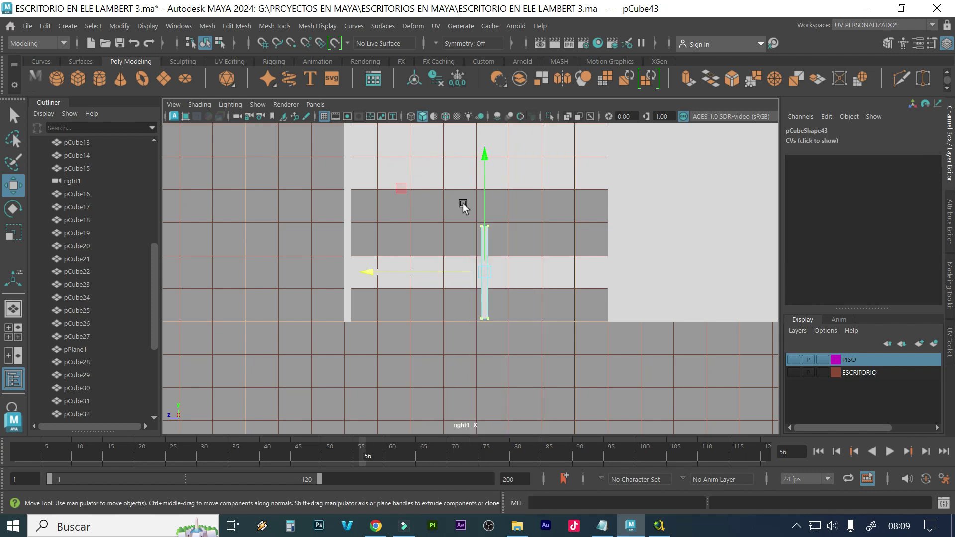
{"action": "left_click_drag", "start_coordinate": [504, 297], "coordinate": [434, 362]}
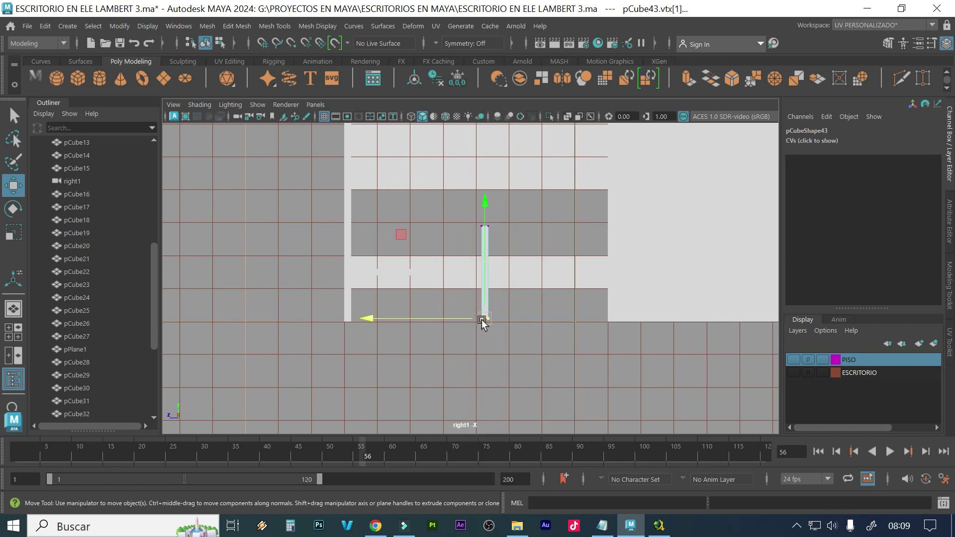
{"action": "left_click", "coordinate": [266, 43]}
{"action": "key", "text": "v"}
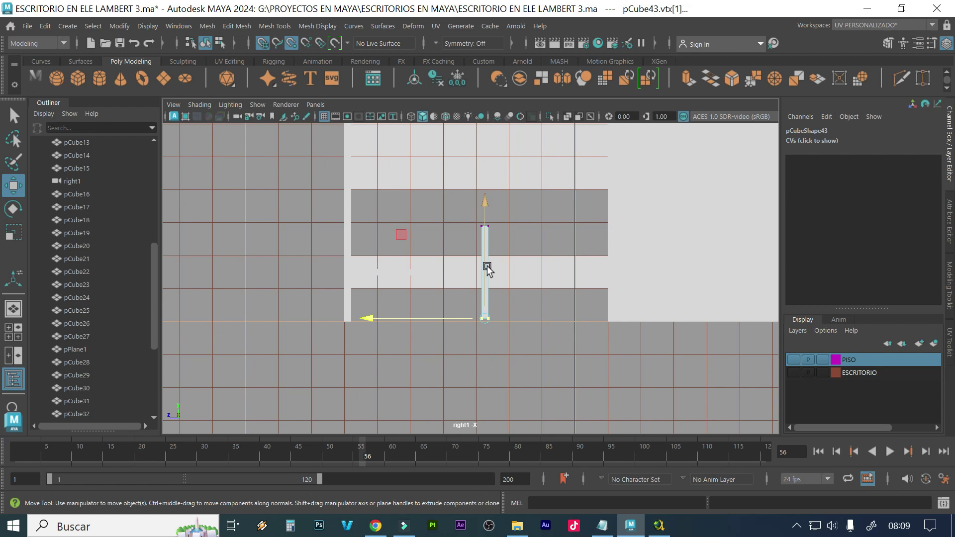
Raise pCube43's top vertex 30 units on Y to stretch it into a tall upright
{"action": "left_click_drag", "start_coordinate": [487, 269], "coordinate": [485, 320]}
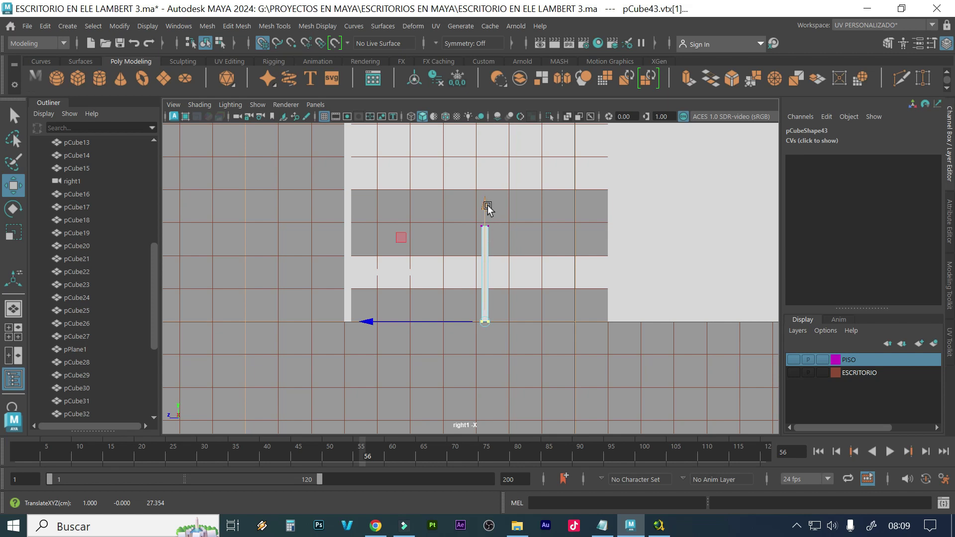
{"action": "left_click_drag", "start_coordinate": [487, 208], "coordinate": [482, 239]}
{"action": "key", "text": "ctrl+z"}
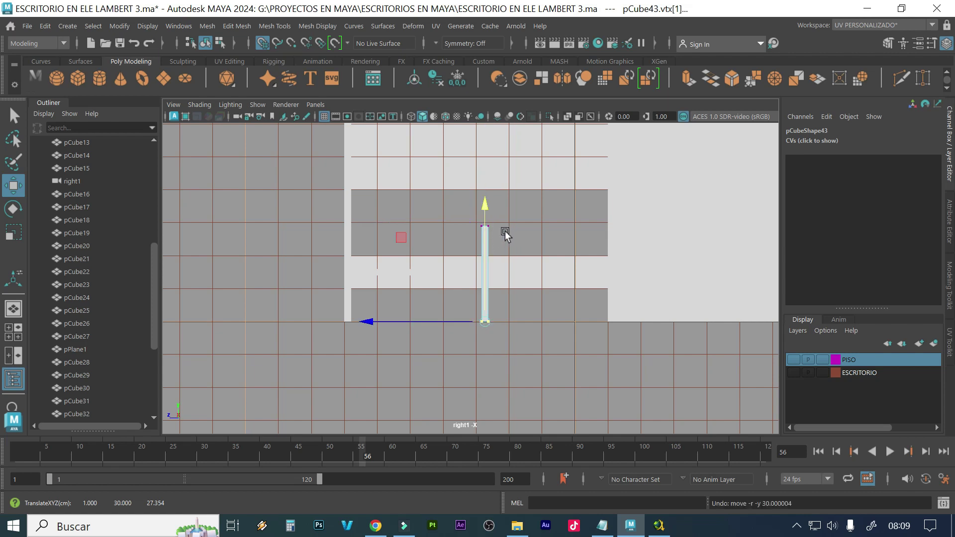
{"action": "left_click", "coordinate": [483, 222]}
{"action": "left_click_drag", "start_coordinate": [482, 205], "coordinate": [482, 219]}
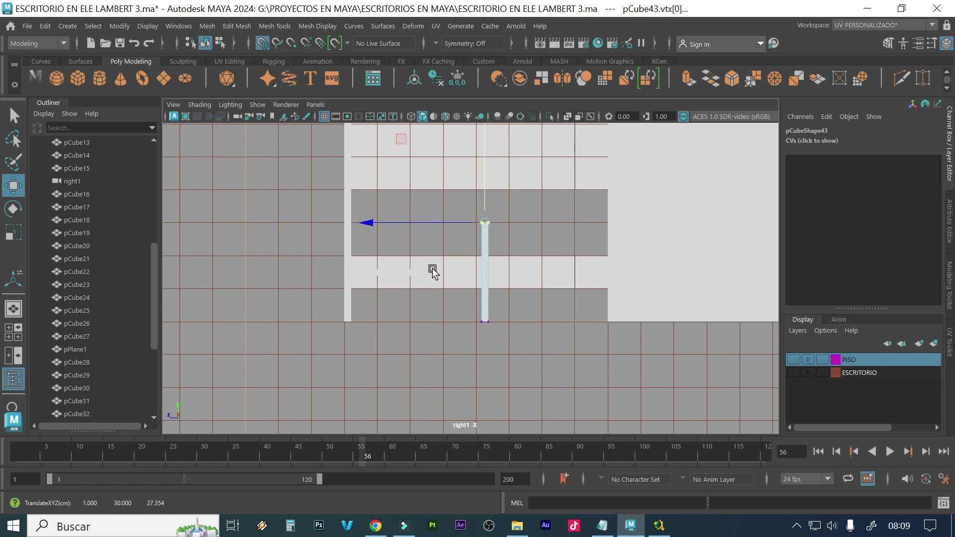
{"action": "left_click", "coordinate": [431, 272]}
{"action": "key", "text": "space"}
{"action": "left_click_drag", "start_coordinate": [473, 269], "coordinate": [495, 265], "text": "alt"}
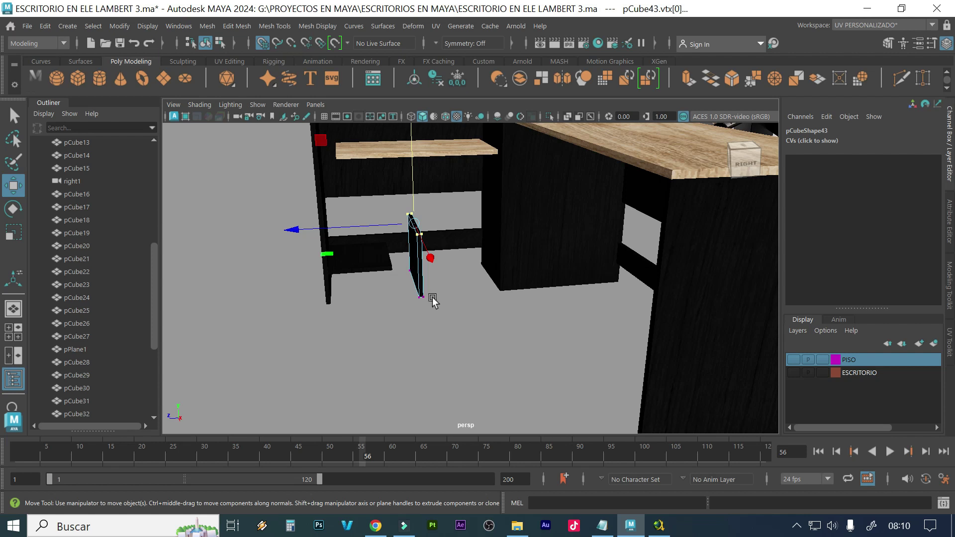
Move the pCube43 upright's pivot down to its base
{"action": "right_click", "coordinate": [420, 274]}
{"action": "right_click_drag", "start_coordinate": [471, 157], "coordinate": [480, 127]}
{"action": "left_click_drag", "start_coordinate": [370, 267], "coordinate": [429, 271], "text": "alt"}
{"action": "scroll", "coordinate": [348, 281], "scroll_direction": "up", "scroll_amount": 1}
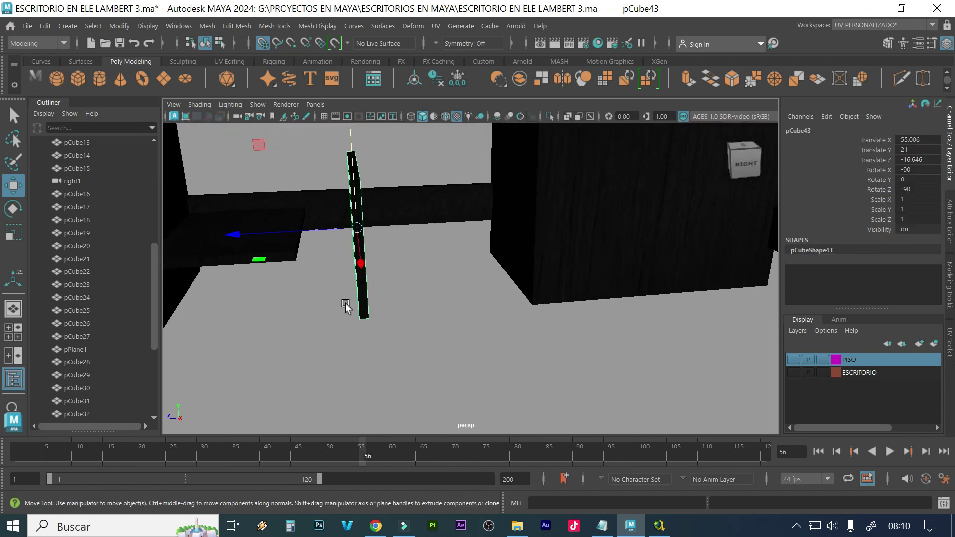
{"action": "key", "text": "d"}
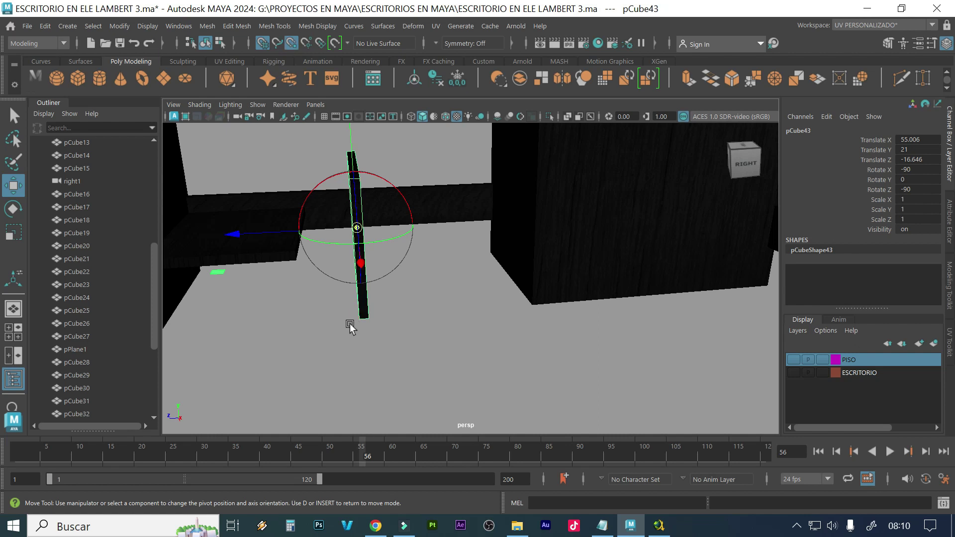
{"action": "left_click_drag", "start_coordinate": [358, 230], "coordinate": [358, 314]}
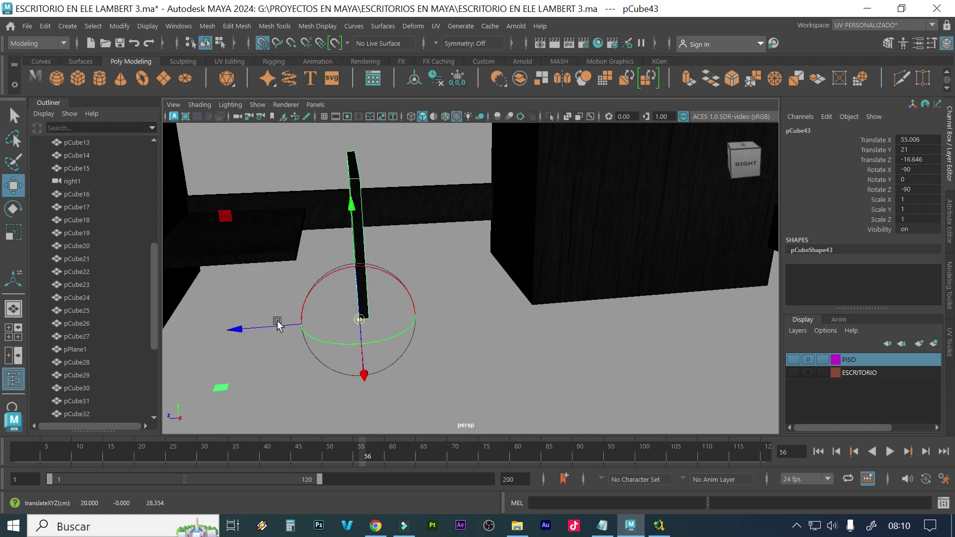
{"action": "scroll", "coordinate": [303, 322], "scroll_direction": "up", "scroll_amount": 1}
{"action": "key", "text": "d"}
With grid snap off and point snap on, slide the upright along Z to -5
{"action": "scroll", "coordinate": [298, 322], "scroll_direction": "up", "scroll_amount": 1}
{"action": "left_click_drag", "start_coordinate": [252, 298], "coordinate": [303, 298], "text": "alt"}
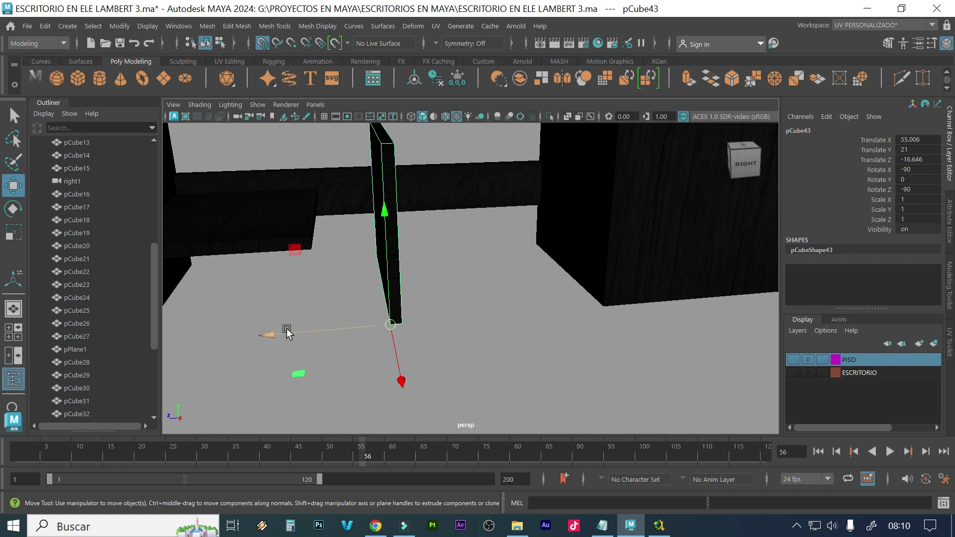
{"action": "left_click", "coordinate": [261, 49]}
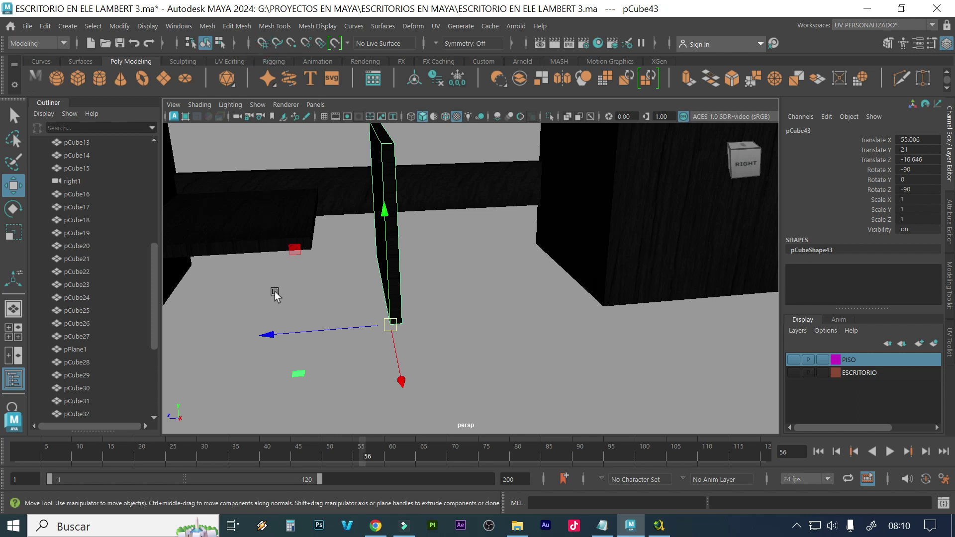
{"action": "key", "text": "v"}
{"action": "left_click_drag", "start_coordinate": [281, 336], "coordinate": [367, 305]}
Snap pCube43's top vertices down on Y onto the lower shelf beneath the desk
{"action": "left_click_drag", "start_coordinate": [471, 295], "coordinate": [282, 228]}
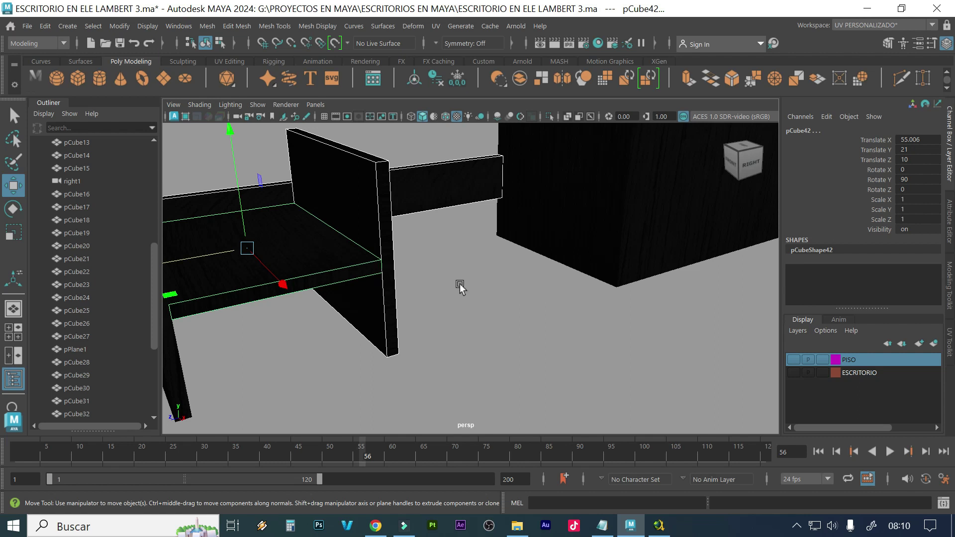
{"action": "left_click_drag", "start_coordinate": [444, 281], "coordinate": [414, 255], "text": "alt"}
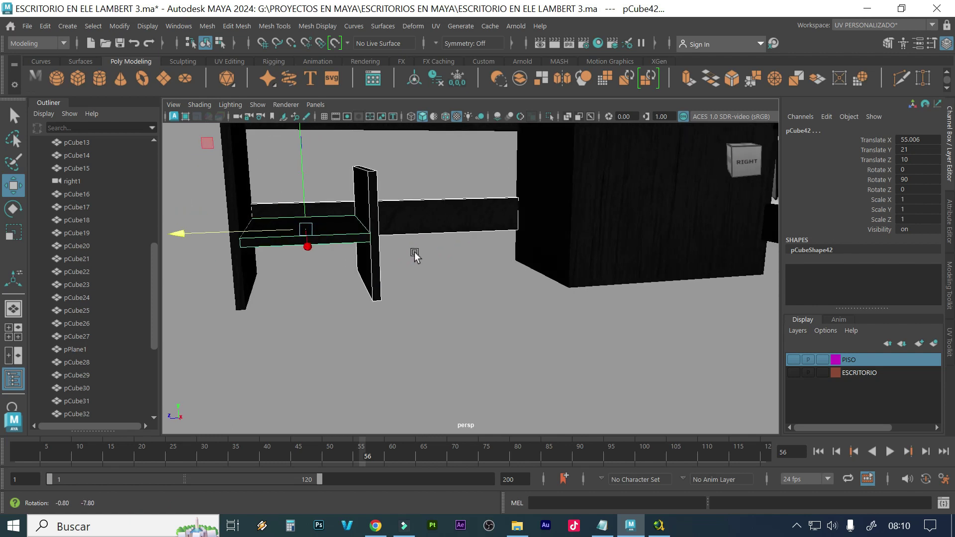
{"action": "mouse_move", "coordinate": [414, 255]}
{"action": "left_mouse_down", "text": "alt"}
{"action": "mouse_move", "coordinate": [387, 256]}
{"action": "mouse_move", "coordinate": [400, 257]}
{"action": "left_mouse_up", "text": "alt"}
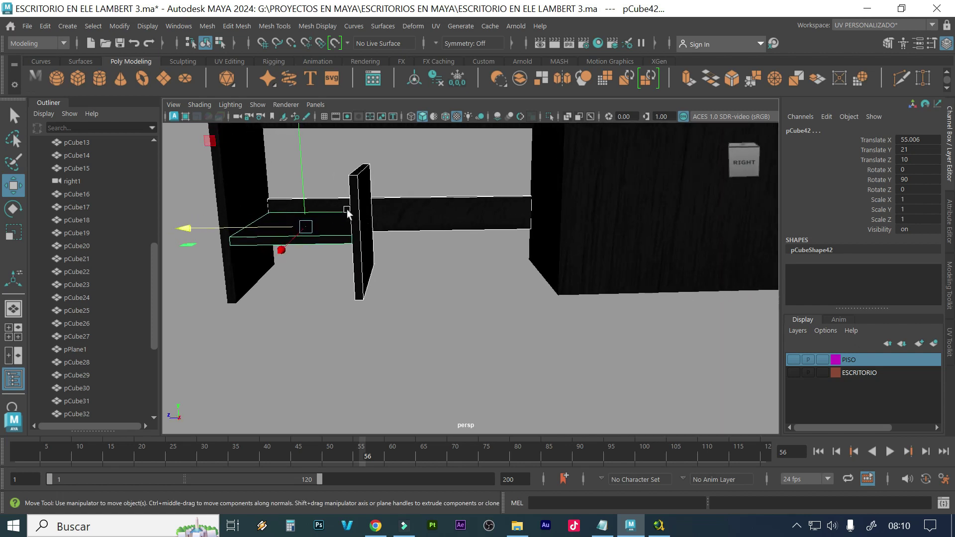
{"action": "left_click_drag", "start_coordinate": [341, 211], "coordinate": [324, 220], "text": "alt"}
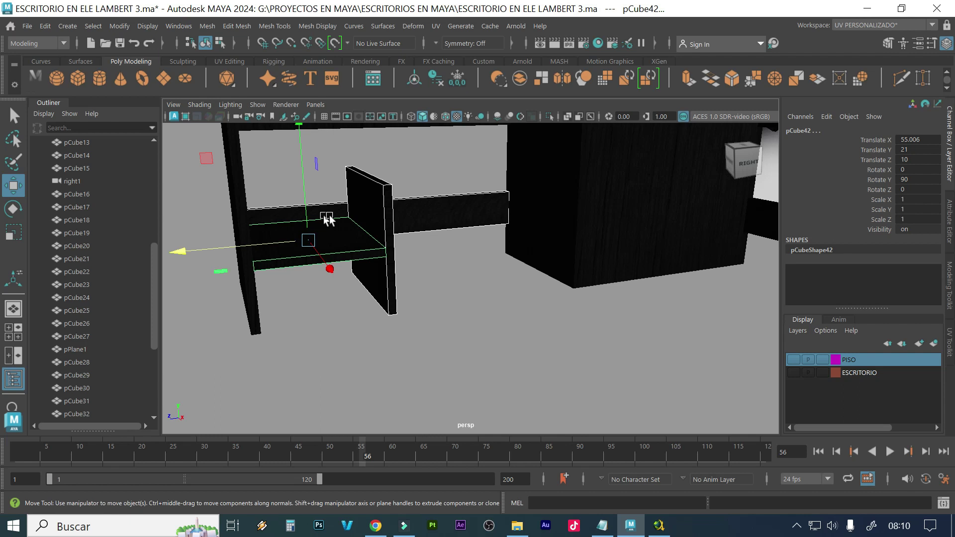
{"action": "left_click_drag", "start_coordinate": [384, 207], "coordinate": [342, 223], "text": "alt"}
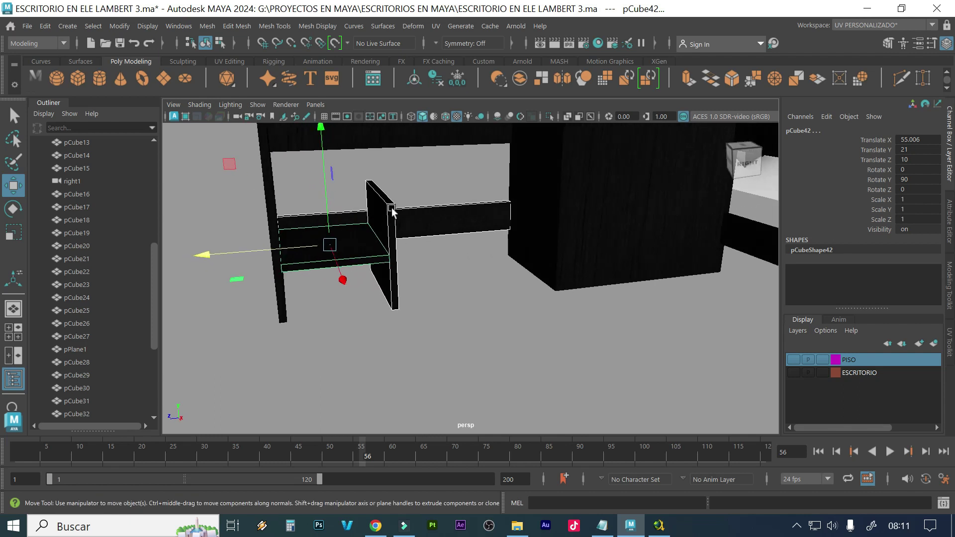
{"action": "left_click_drag", "start_coordinate": [374, 210], "coordinate": [365, 204], "text": "alt"}
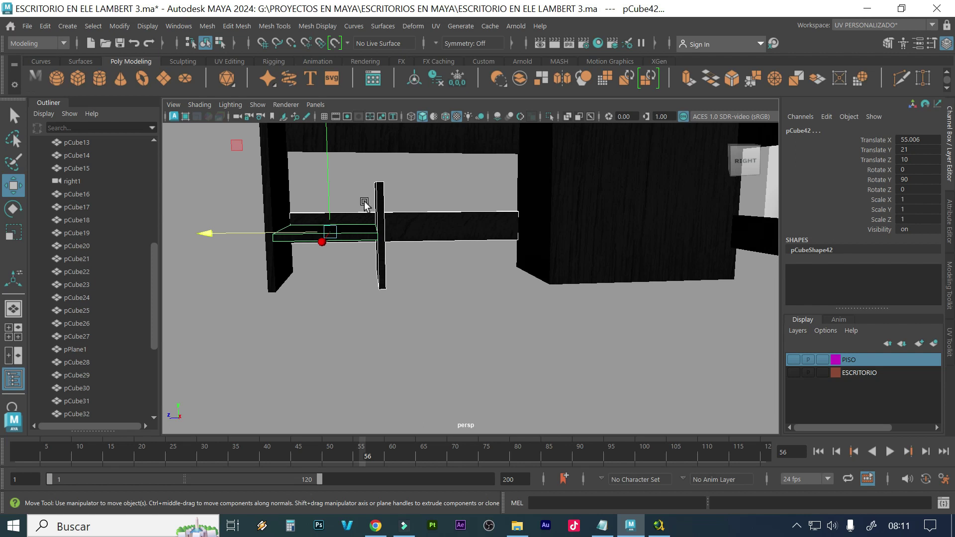
{"action": "left_click_drag", "start_coordinate": [364, 204], "coordinate": [374, 204], "text": "alt"}
{"action": "right_click_drag", "start_coordinate": [374, 147], "coordinate": [368, 167]}
{"action": "right_click_drag", "start_coordinate": [379, 123], "coordinate": [311, 148]}
{"action": "left_click_drag", "start_coordinate": [352, 169], "coordinate": [413, 204]}
{"action": "key", "text": "v"}
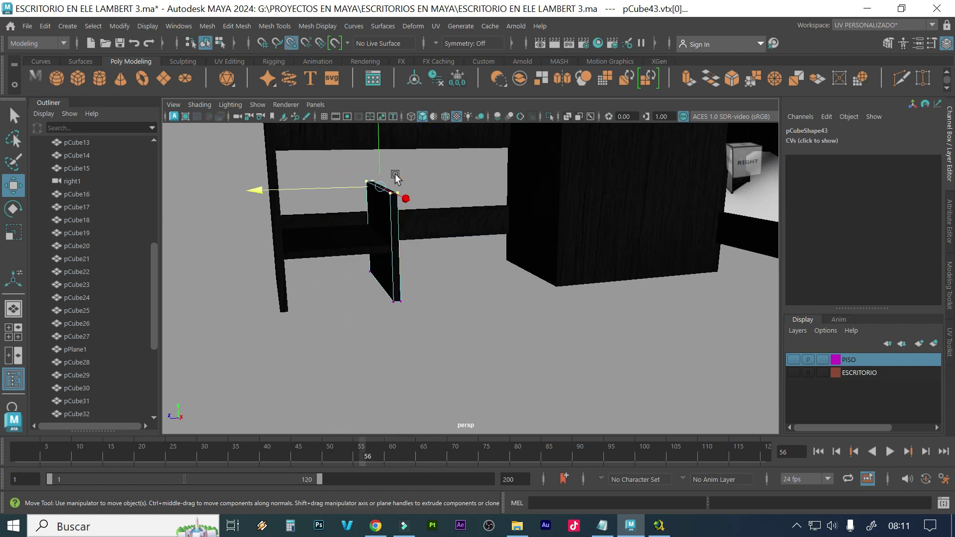
{"action": "left_click_drag", "start_coordinate": [380, 165], "coordinate": [299, 213]}
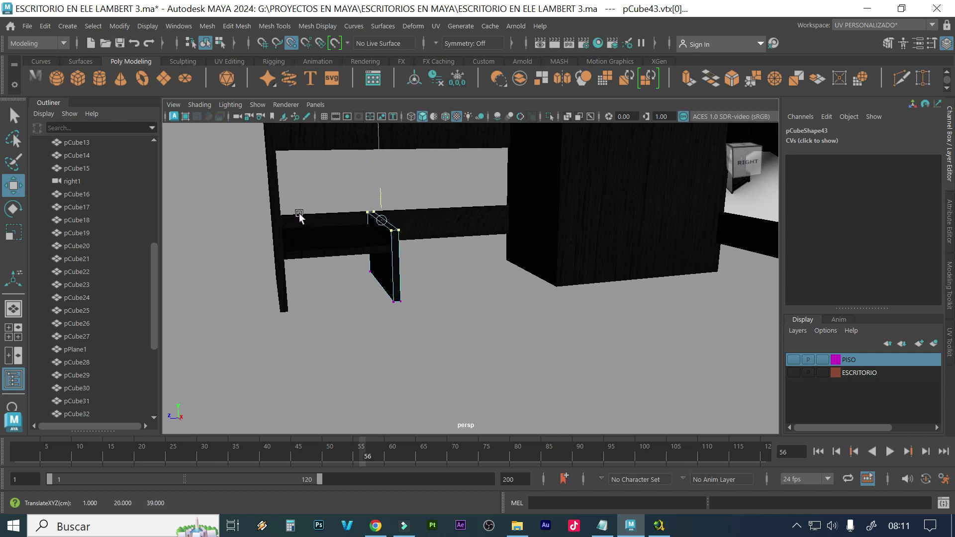
{"action": "left_click", "coordinate": [434, 285]}
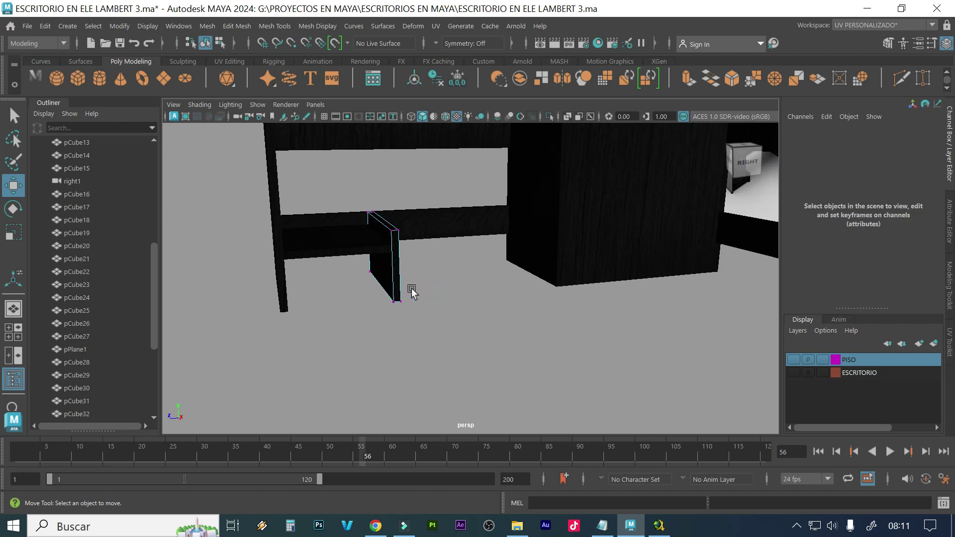
Select the rail pCube42 and check the fit in side and perspective views
{"action": "mouse_move", "coordinate": [392, 297]}
{"action": "left_mouse_down", "text": "alt"}
{"action": "mouse_move", "coordinate": [360, 294]}
{"action": "mouse_move", "coordinate": [386, 290]}
{"action": "left_mouse_up", "text": "alt"}
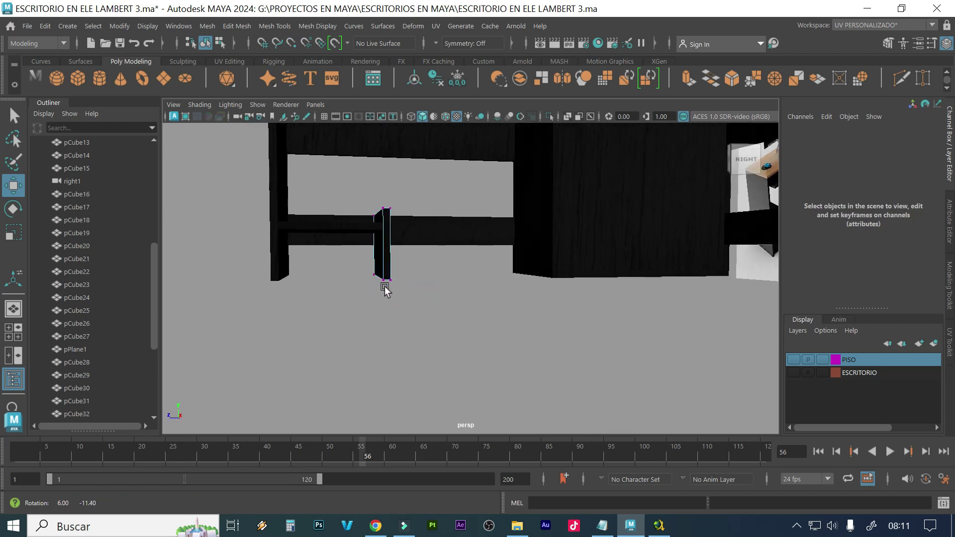
{"action": "left_click", "coordinate": [362, 236]}
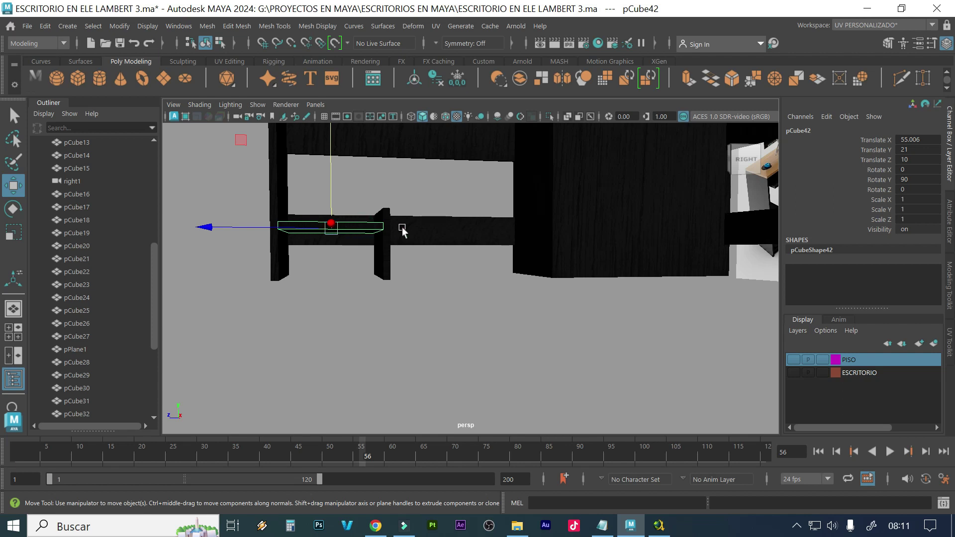
{"action": "key", "text": "space"}
{"action": "key", "text": "space"}
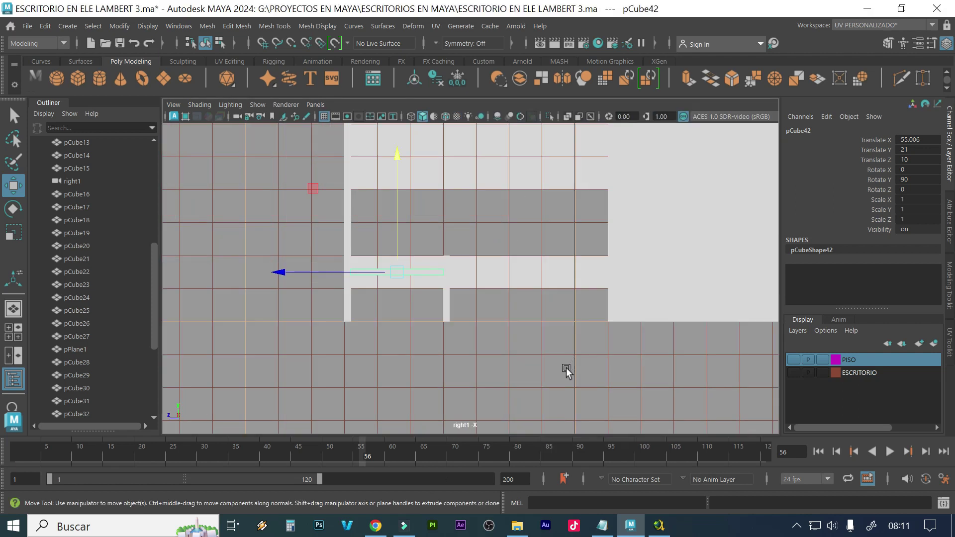
{"action": "scroll", "coordinate": [398, 303], "scroll_direction": "up", "scroll_amount": 2}
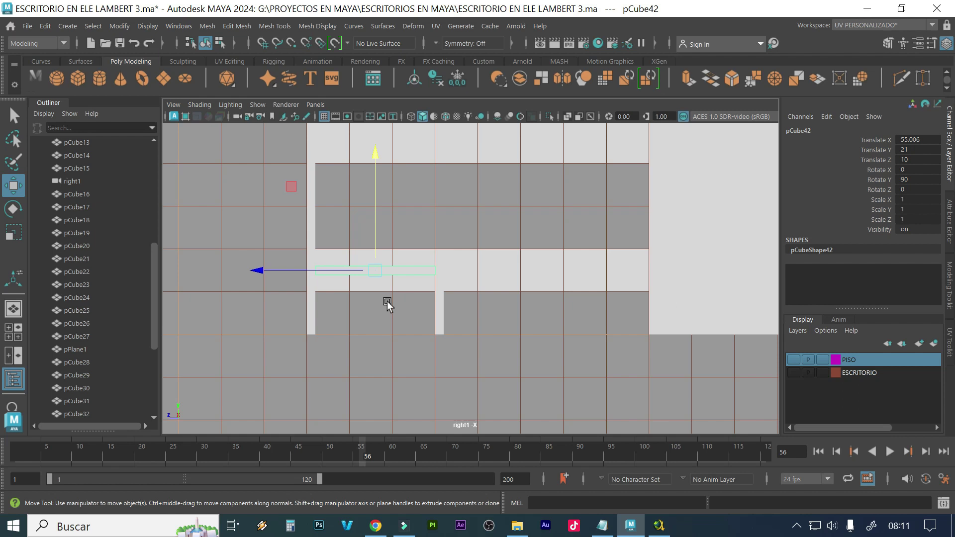
{"action": "key", "text": "space"}
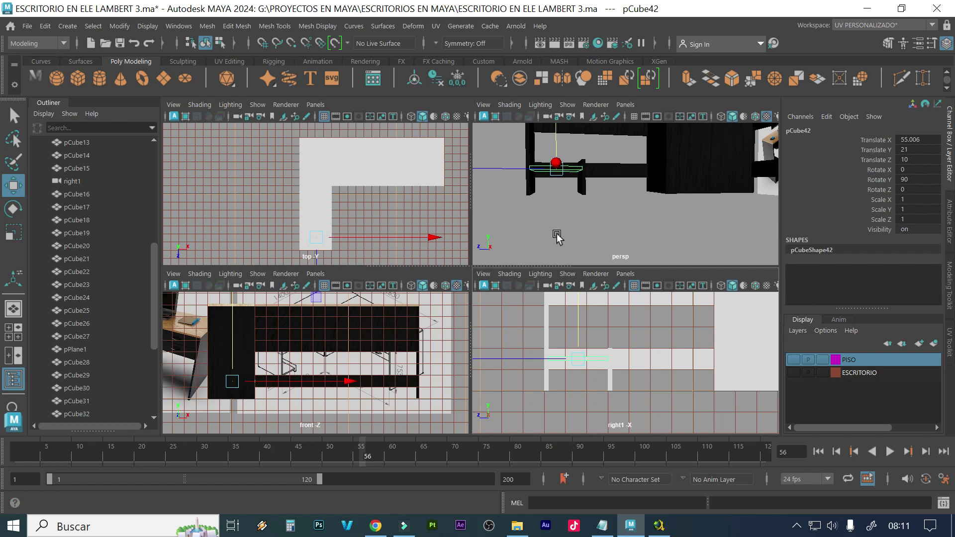
{"action": "key", "text": "space"}
{"action": "left_click_drag", "start_coordinate": [554, 222], "coordinate": [482, 202], "text": "alt"}
{"action": "left_click_drag", "start_coordinate": [533, 187], "coordinate": [650, 281], "text": "alt"}
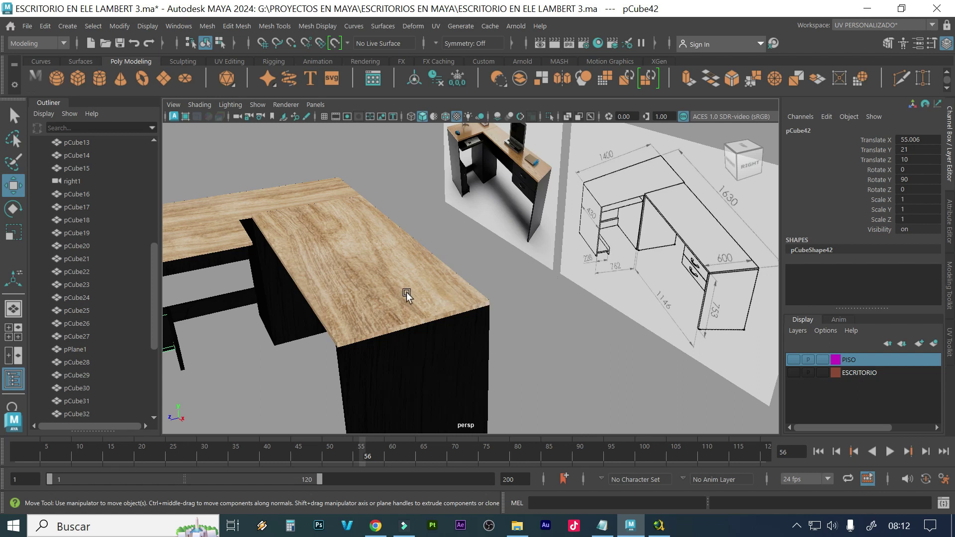
{"action": "middle_click_drag", "start_coordinate": [404, 296], "coordinate": [499, 257], "text": "alt"}
{"action": "left_click_drag", "start_coordinate": [337, 296], "coordinate": [328, 276], "text": "alt"}
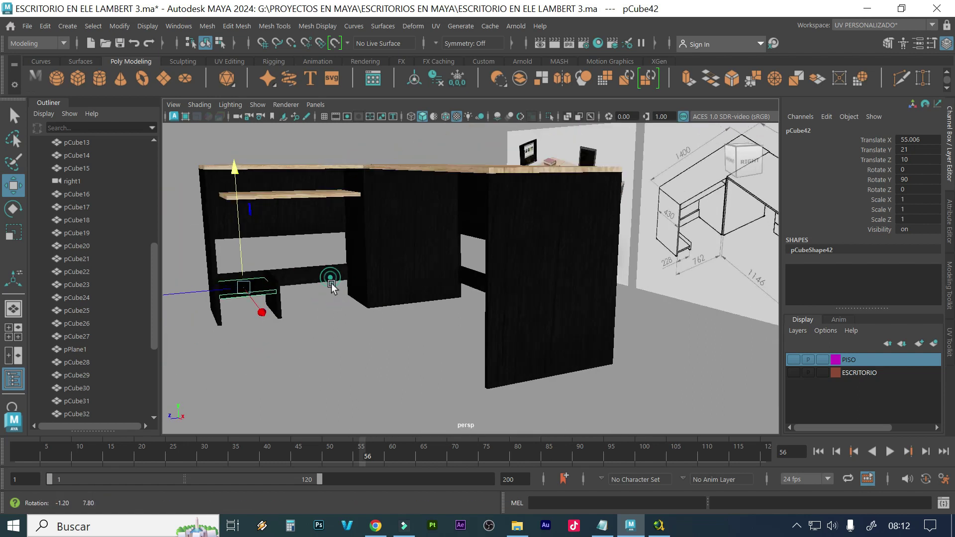
{"action": "left_click_drag", "start_coordinate": [309, 340], "coordinate": [170, 273], "text": "shift"}
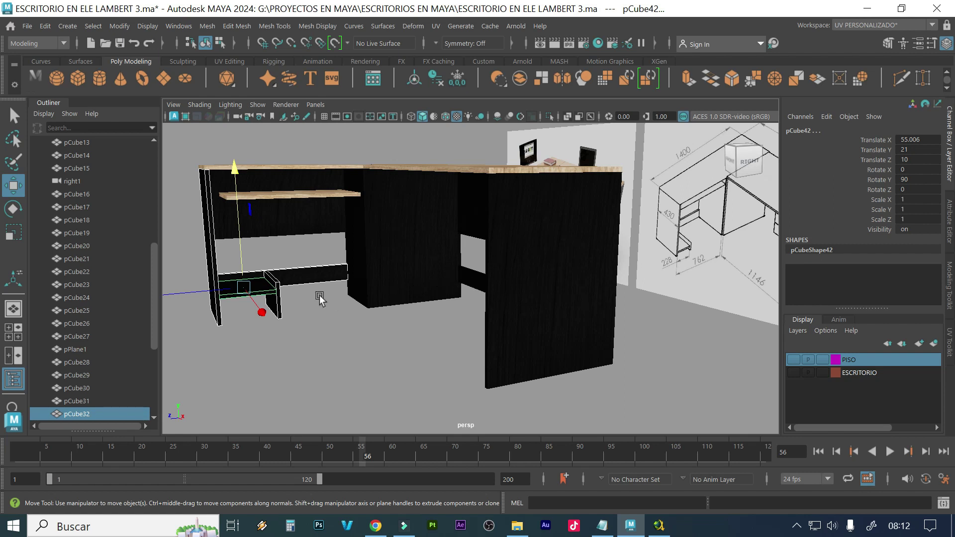
{"action": "left_click_drag", "start_coordinate": [321, 305], "coordinate": [347, 298], "text": "alt"}
{"action": "left_click_drag", "start_coordinate": [515, 343], "coordinate": [545, 341], "text": "alt"}
{"action": "left_click_drag", "start_coordinate": [659, 408], "coordinate": [251, 232]}
{"action": "left_click_drag", "start_coordinate": [421, 304], "coordinate": [394, 298], "text": "alt"}
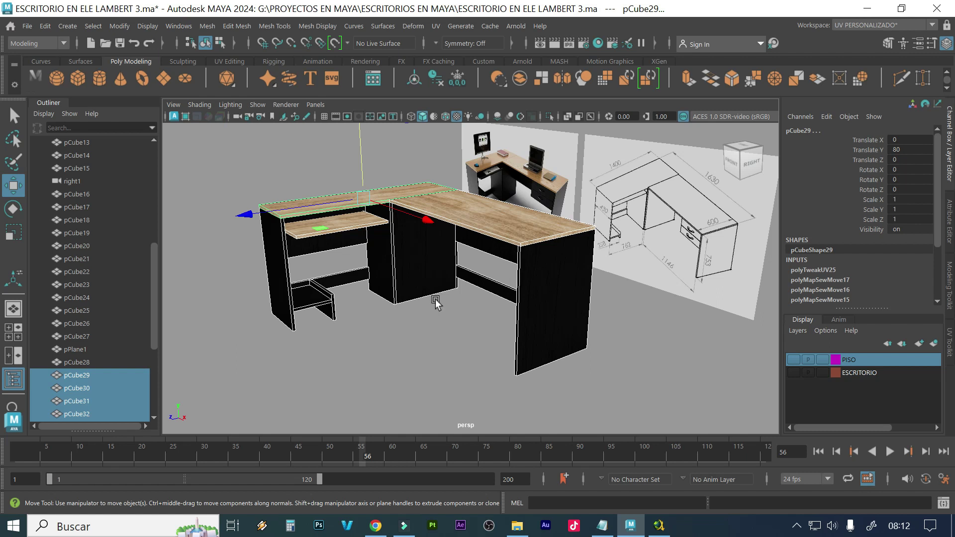
{"action": "mouse_move", "coordinate": [390, 295]}
{"action": "left_mouse_down", "text": "alt"}
{"action": "mouse_move", "coordinate": [413, 288]}
{"action": "mouse_move", "coordinate": [400, 287]}
{"action": "left_mouse_up", "text": "alt"}
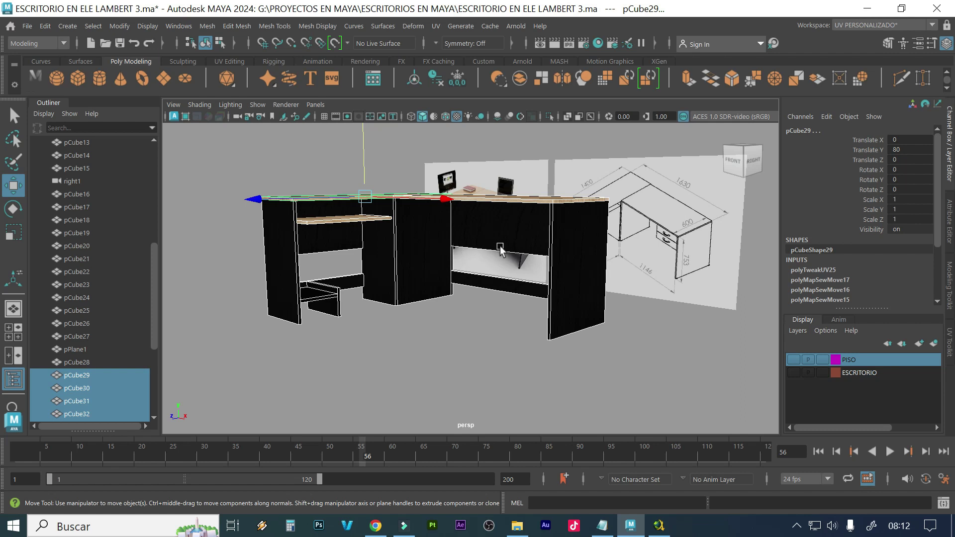
{"action": "mouse_move", "coordinate": [492, 248]}
{"action": "left_mouse_down", "text": "alt"}
{"action": "mouse_move", "coordinate": [474, 238]}
{"action": "mouse_move", "coordinate": [527, 241]}
{"action": "mouse_move", "coordinate": [497, 242]}
{"action": "mouse_move", "coordinate": [461, 260]}
{"action": "mouse_move", "coordinate": [527, 241]}
{"action": "mouse_move", "coordinate": [499, 234]}
{"action": "mouse_move", "coordinate": [467, 243]}
{"action": "mouse_move", "coordinate": [496, 244]}
{"action": "left_mouse_up", "text": "alt"}
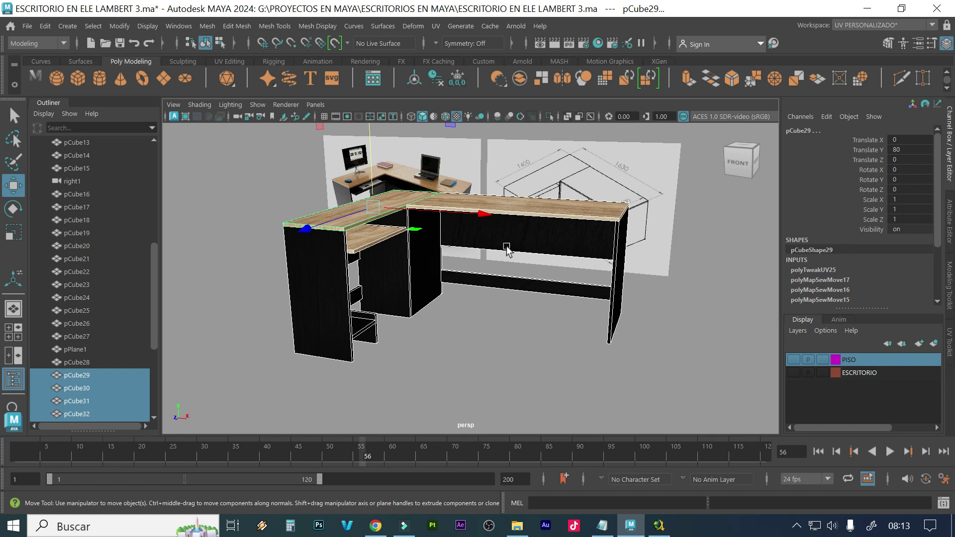
{"action": "left_click_drag", "start_coordinate": [507, 244], "coordinate": [484, 250], "text": "alt"}
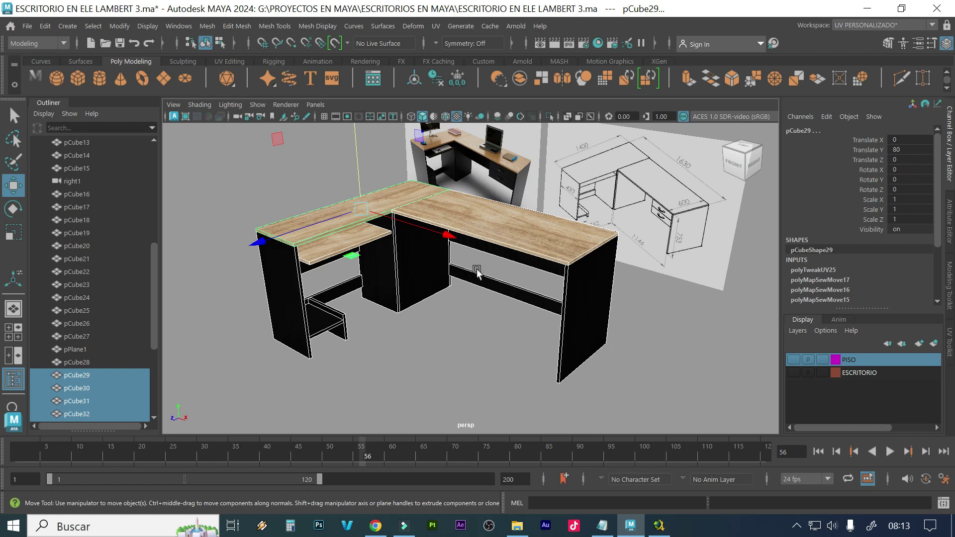
{"action": "right_click_drag", "start_coordinate": [478, 271], "coordinate": [427, 269], "text": "alt"}
{"action": "left_click_drag", "start_coordinate": [427, 269], "coordinate": [479, 264], "text": "alt"}
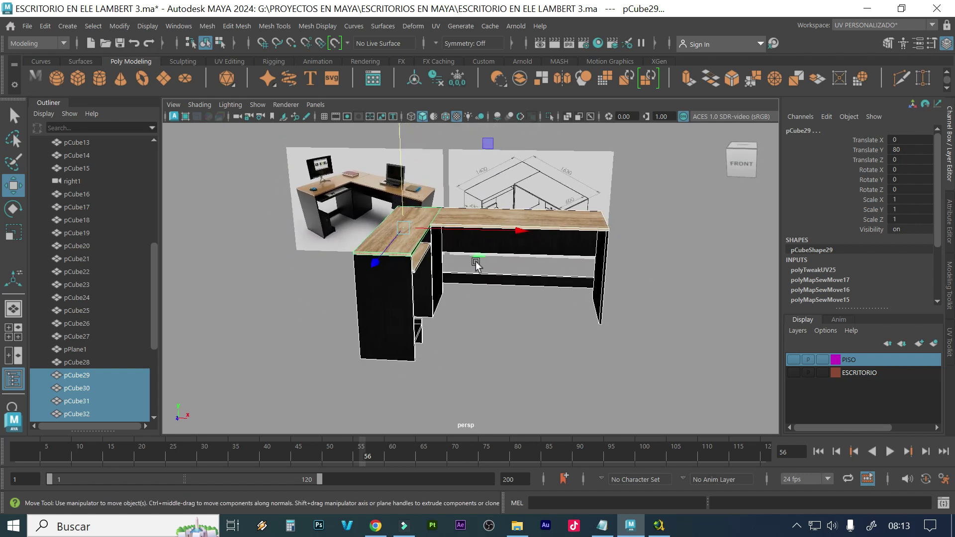
Create a polygon cube with Width 20, Height 4 and Depth 2
{"action": "left_click", "coordinate": [69, 25]}
{"action": "mouse_move", "coordinate": [92, 73]}
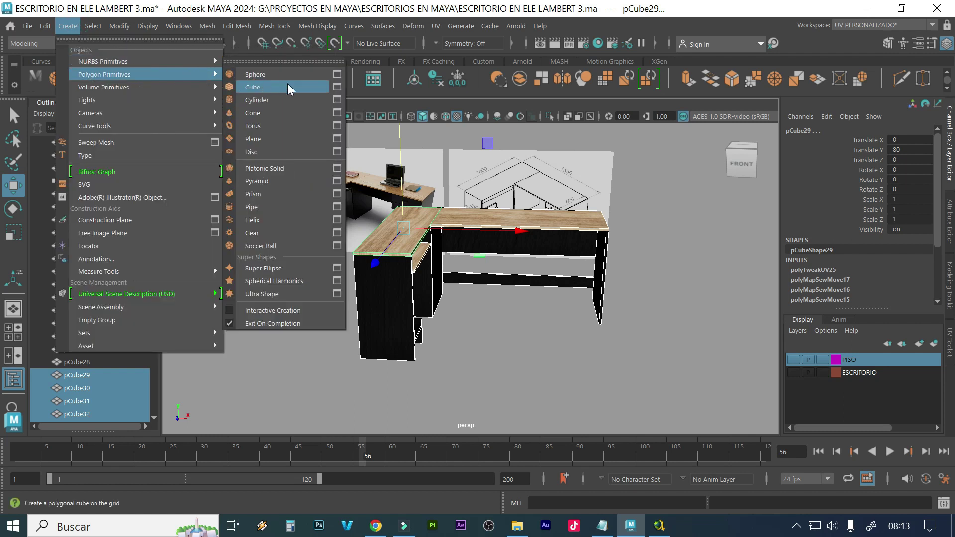
{"action": "left_click", "coordinate": [336, 87]}
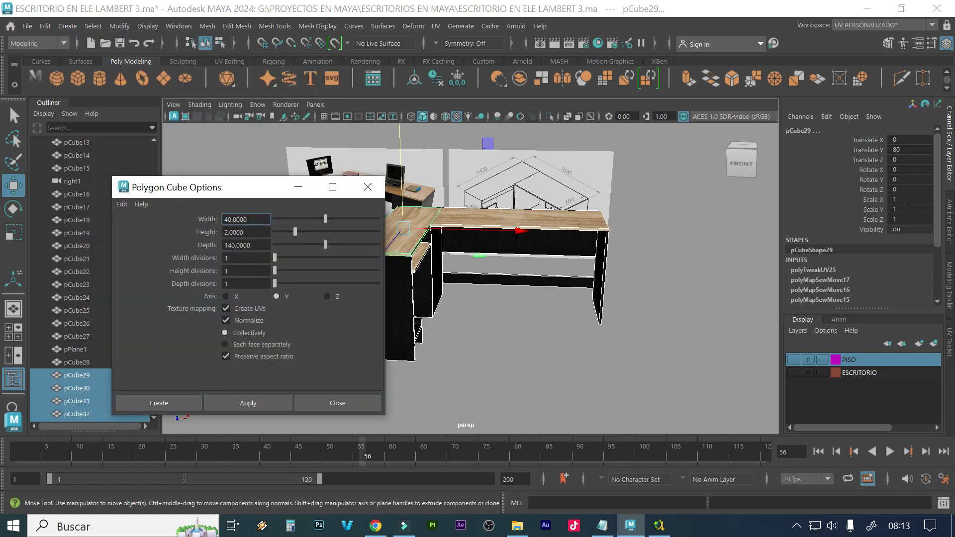
{"action": "triple_click", "coordinate": [243, 218]}
{"action": "type", "text": "20"}
{"action": "key", "text": "Tab"}
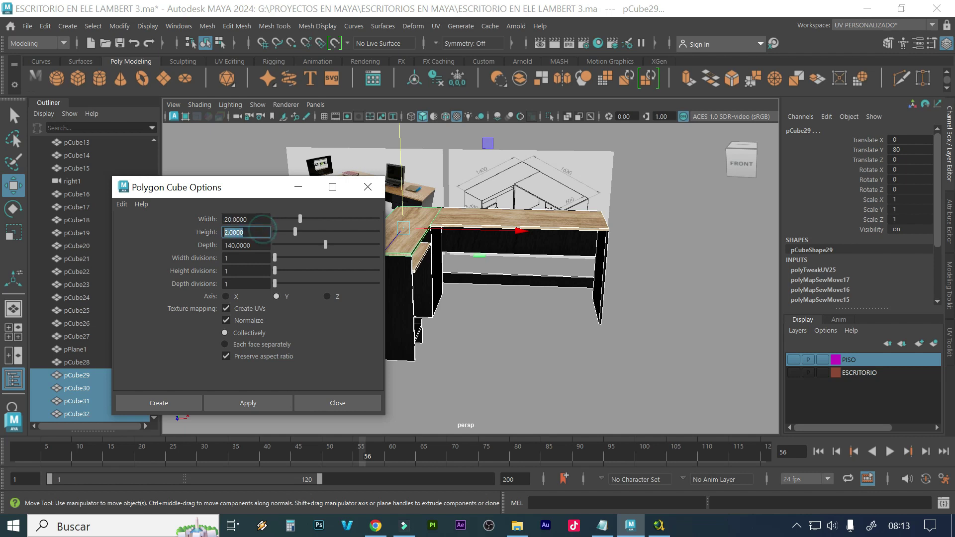
{"action": "type", "text": "4"}
{"action": "key", "text": "Tab"}
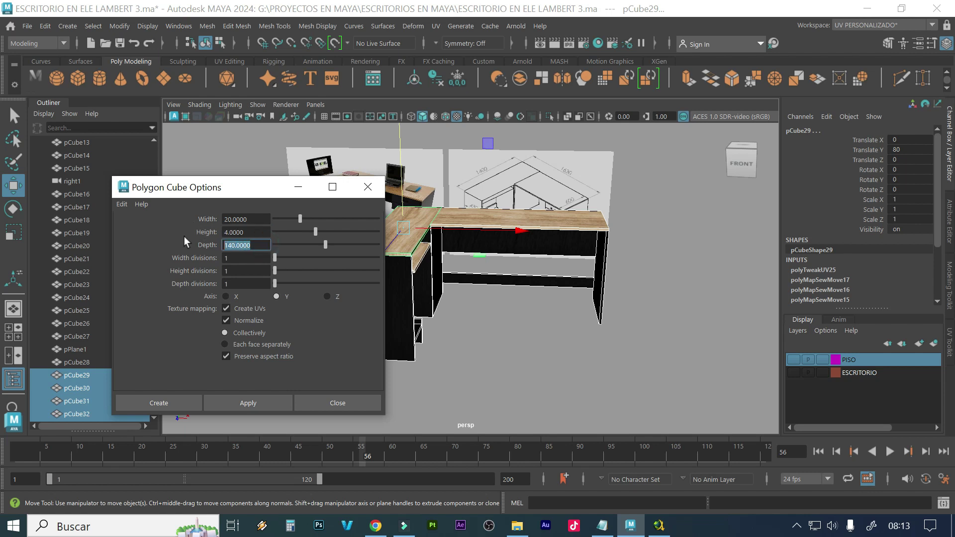
{"action": "type", "text": "2"}
{"action": "key", "text": "Return"}
{"action": "left_click", "coordinate": [238, 398]}
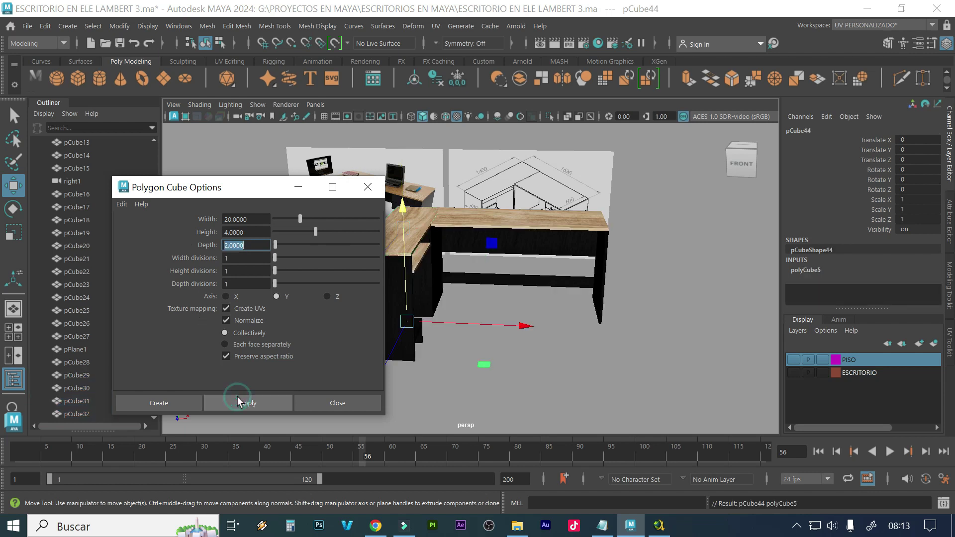
Move the new cube pCube44 to X 47.549, Y 34.329 beside the middle cabinet
{"action": "left_click_drag", "start_coordinate": [503, 335], "coordinate": [564, 338]}
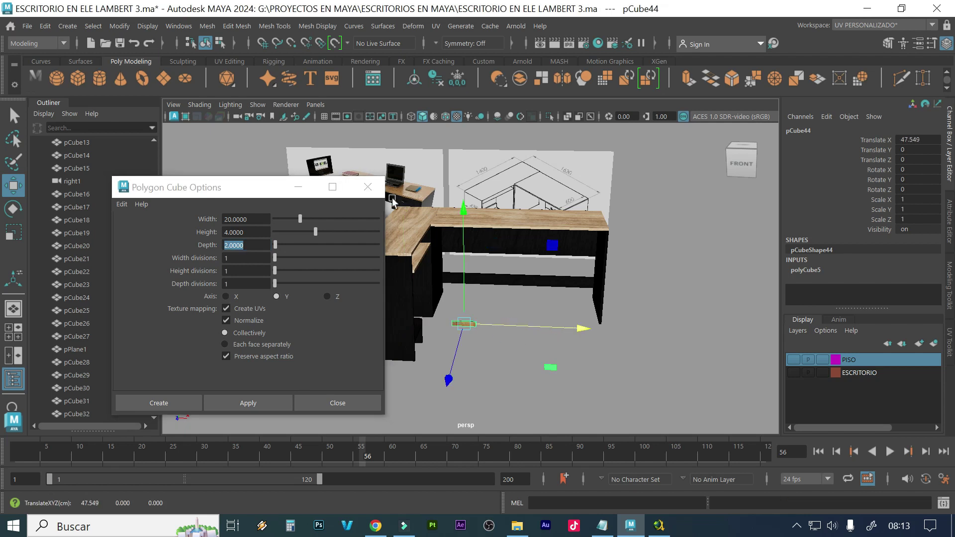
{"action": "left_click", "coordinate": [367, 187]}
{"action": "scroll", "coordinate": [497, 298], "scroll_direction": "up", "scroll_amount": 8}
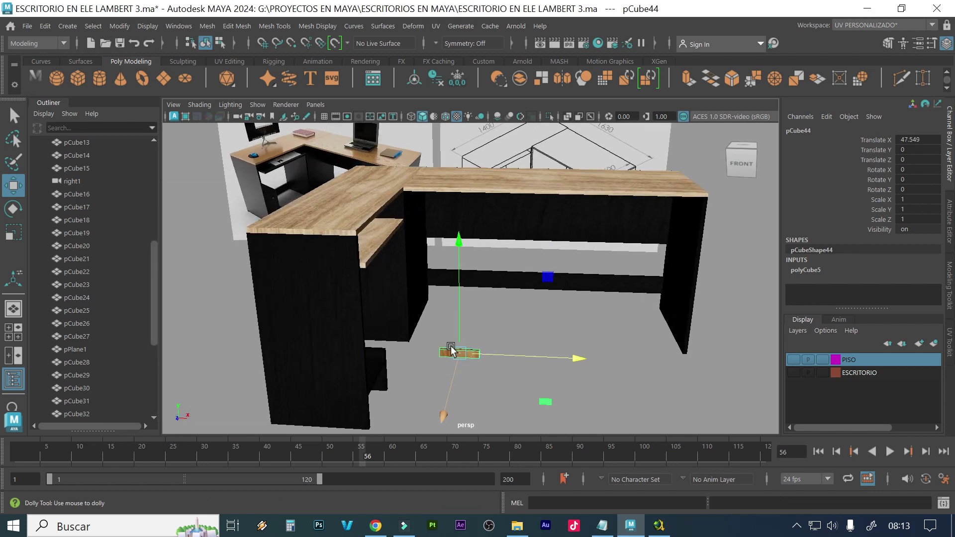
{"action": "left_click_drag", "start_coordinate": [527, 297], "coordinate": [447, 315], "text": "alt"}
{"action": "scroll", "coordinate": [432, 316], "scroll_direction": "up", "scroll_amount": 2}
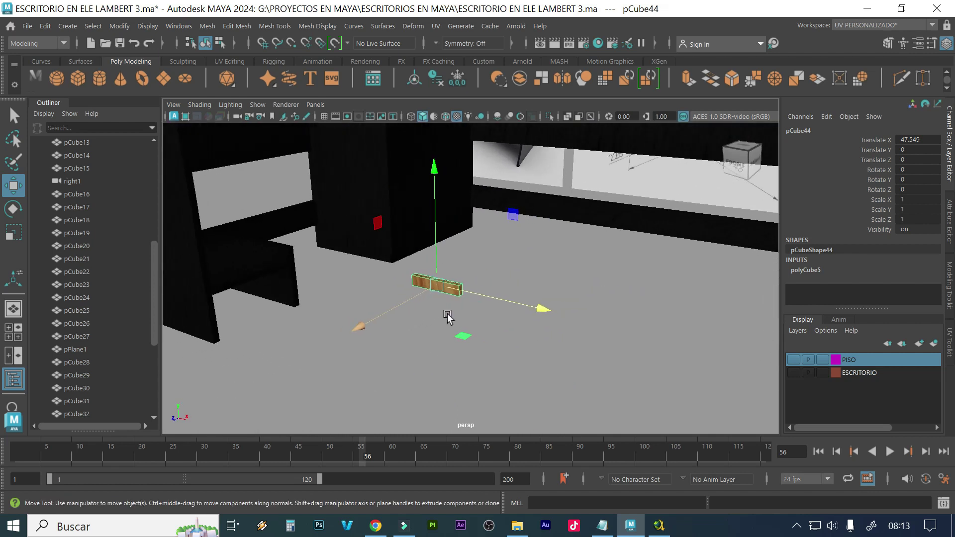
{"action": "left_click_drag", "start_coordinate": [431, 238], "coordinate": [439, 131]}
{"action": "scroll", "coordinate": [433, 239], "scroll_direction": "down", "scroll_amount": 3}
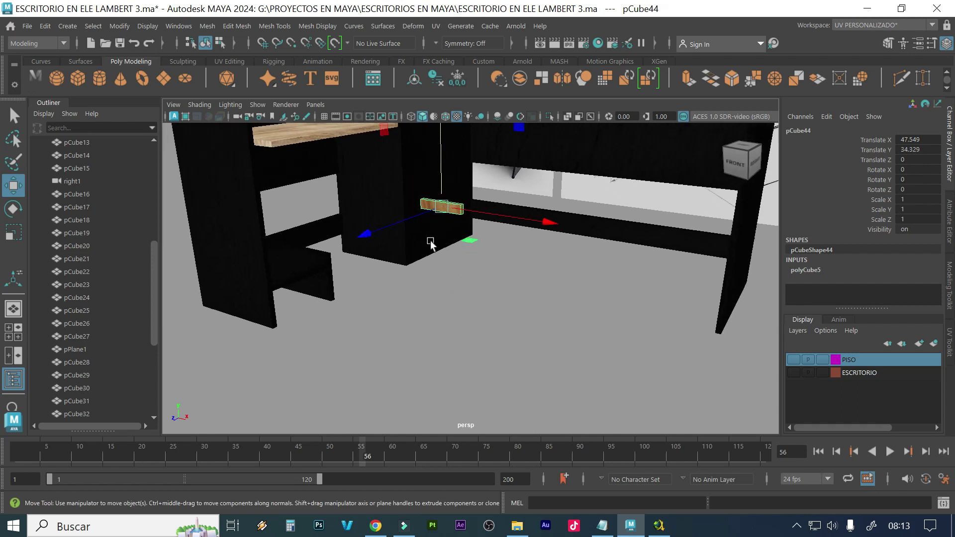
{"action": "left_click_drag", "start_coordinate": [433, 239], "coordinate": [418, 341], "text": "alt"}
Assign a new Lambert material (lambert12) to the small board pCube44
{"action": "right_click", "coordinate": [432, 327]}
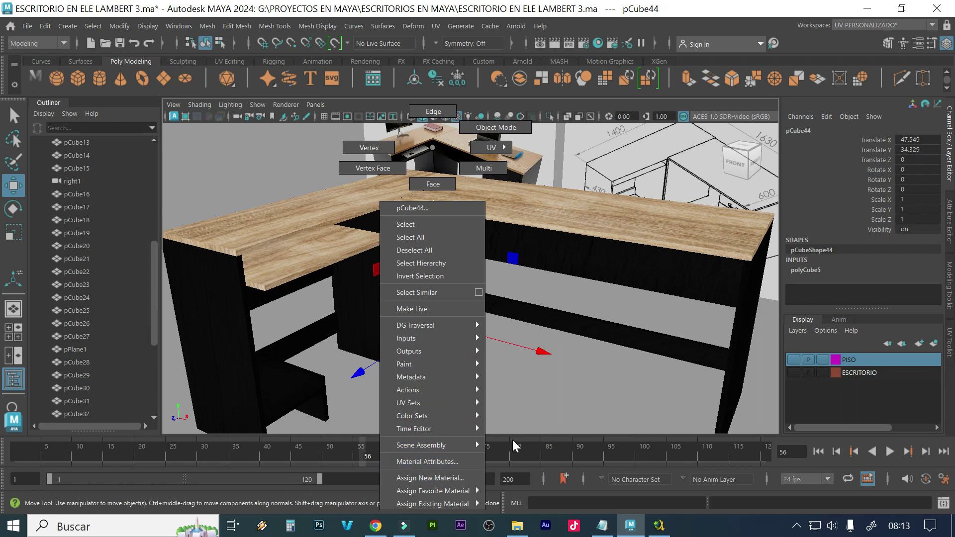
{"action": "left_click", "coordinate": [451, 476]}
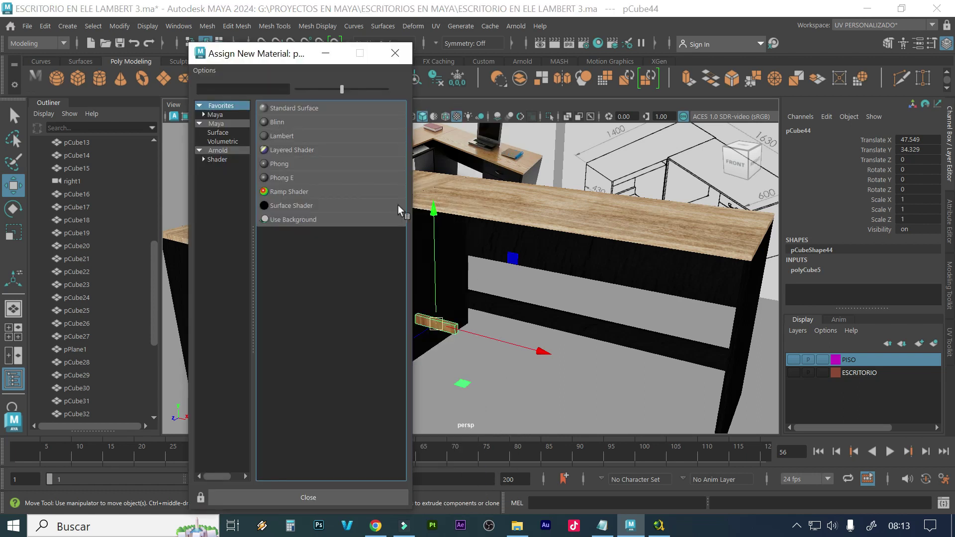
{"action": "left_click", "coordinate": [306, 138]}
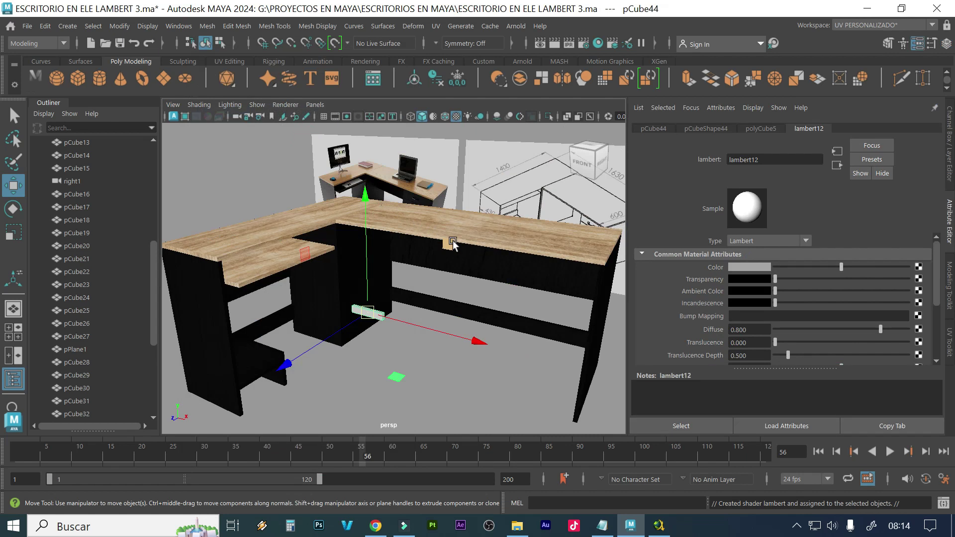
{"action": "left_click", "coordinate": [493, 367]}
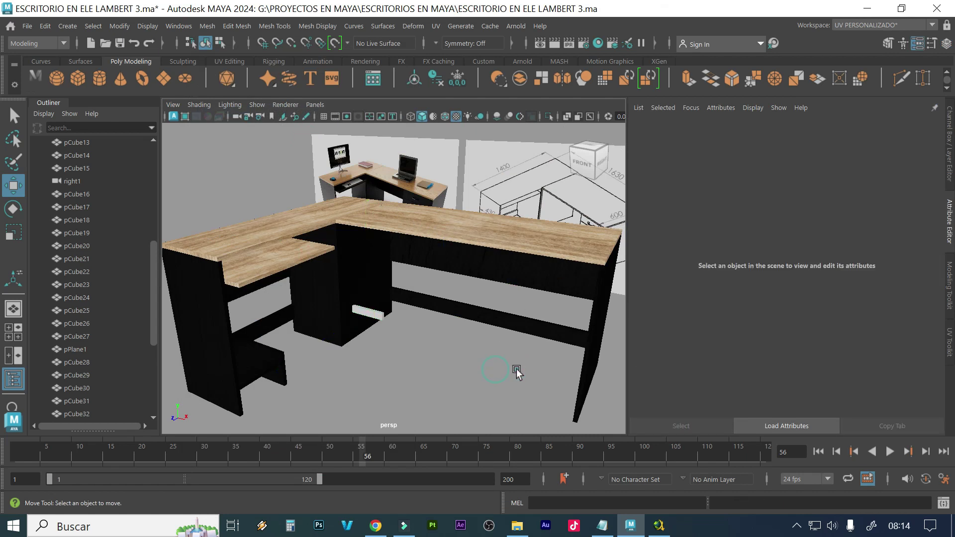
Move pCube44 along X past the desk, beside its right leg
{"action": "left_click", "coordinate": [379, 313]}
{"action": "left_click_drag", "start_coordinate": [424, 323], "coordinate": [757, 397]}
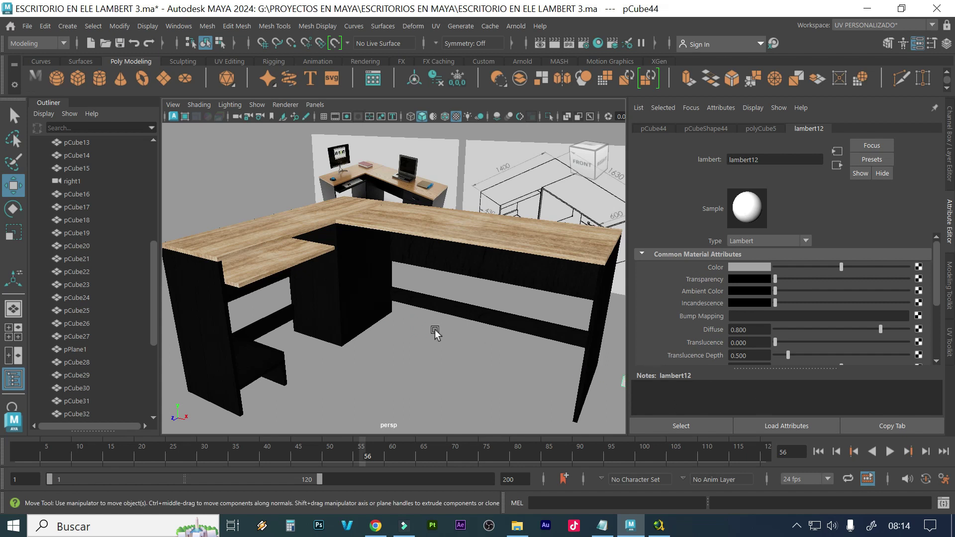
{"action": "middle_click_drag", "start_coordinate": [435, 330], "coordinate": [367, 288], "text": "alt"}
{"action": "left_click_drag", "start_coordinate": [366, 288], "coordinate": [405, 313], "text": "alt"}
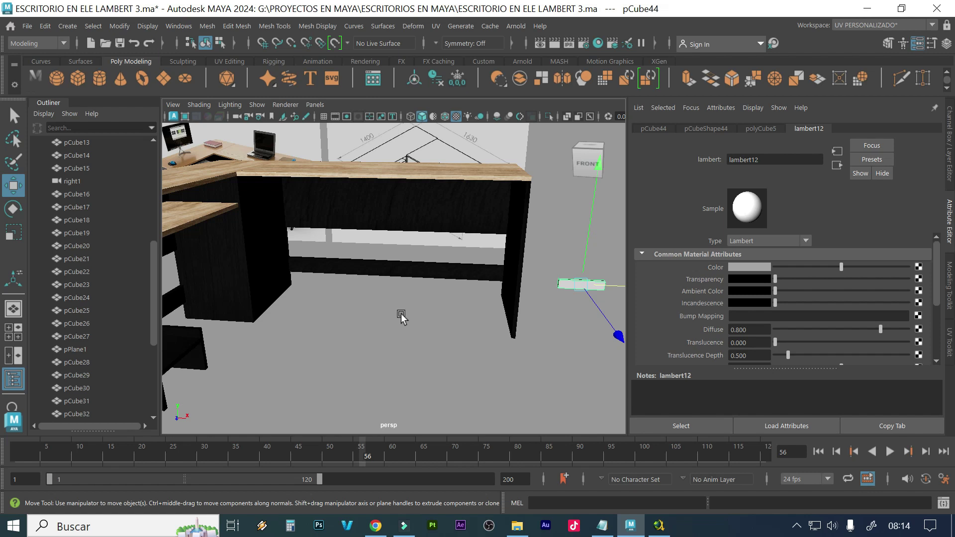
{"action": "right_click_drag", "start_coordinate": [403, 299], "coordinate": [331, 290], "text": "alt"}
{"action": "left_click_drag", "start_coordinate": [331, 290], "coordinate": [326, 266], "text": "alt"}
{"action": "right_click_drag", "start_coordinate": [327, 266], "coordinate": [426, 266], "text": "alt"}
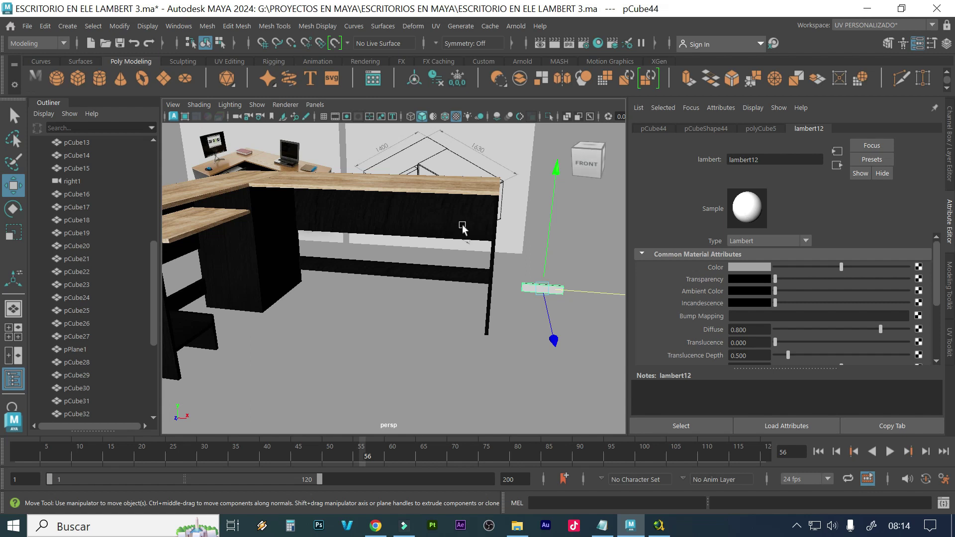
Create a polygon cube with Width 40, Height 30 and Depth 2
{"action": "left_click", "coordinate": [64, 29]}
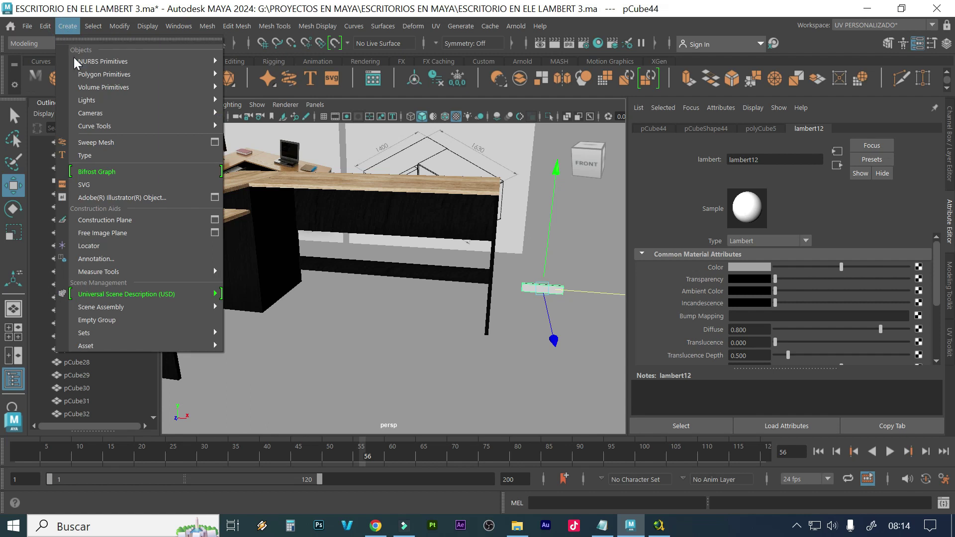
{"action": "mouse_move", "coordinate": [159, 74]}
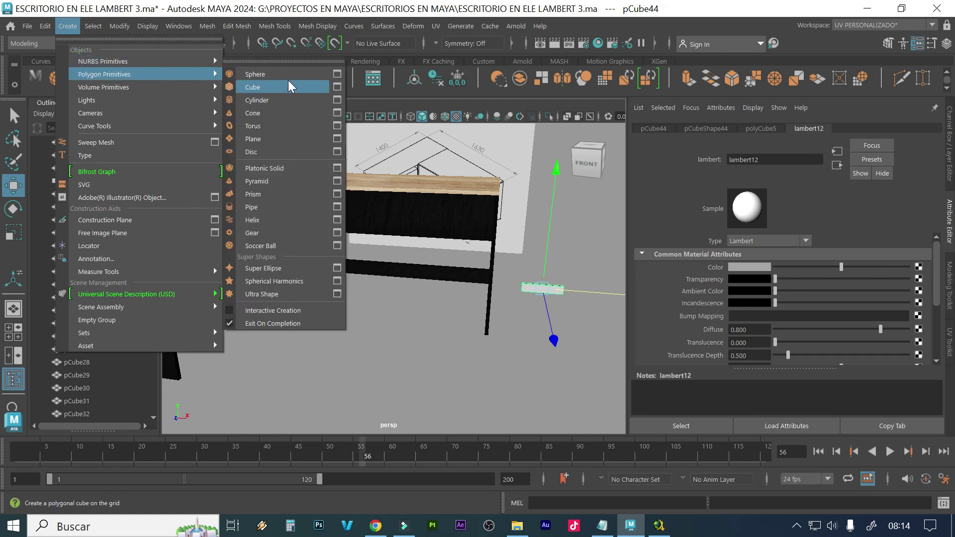
{"action": "left_click", "coordinate": [336, 87]}
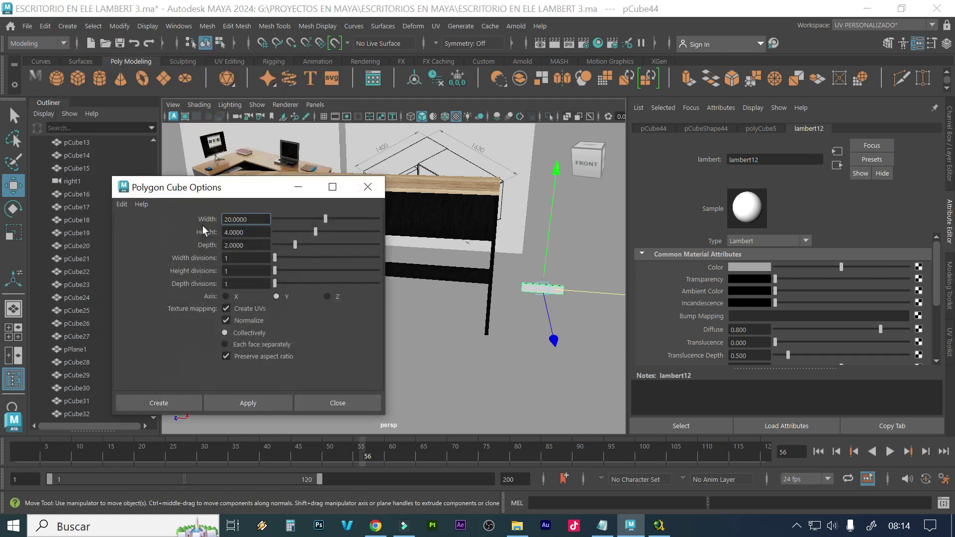
{"action": "left_click", "coordinate": [262, 219]}
{"action": "type", "text": "40"}
{"action": "left_click", "coordinate": [261, 239]}
{"action": "left_click", "coordinate": [248, 232]}
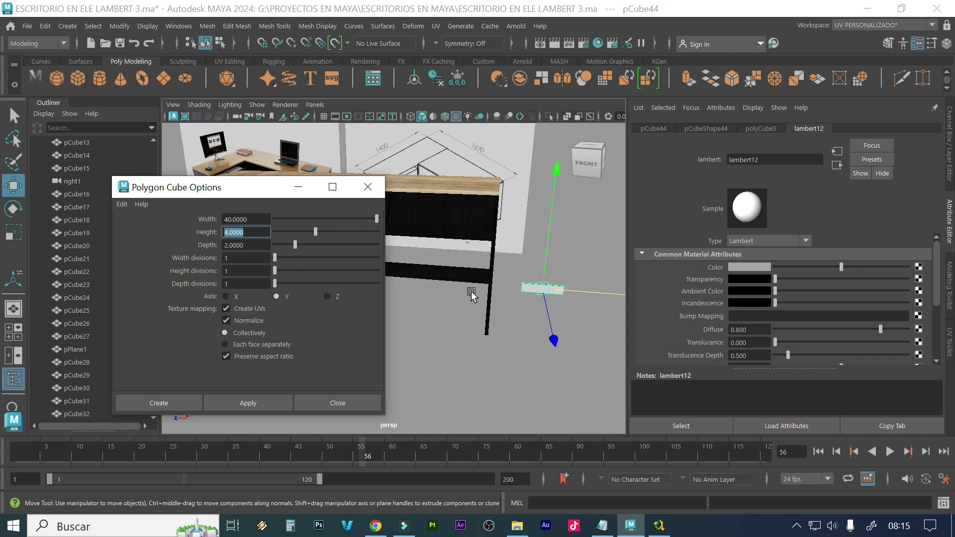
{"action": "left_click_drag", "start_coordinate": [471, 255], "coordinate": [456, 265], "text": "alt"}
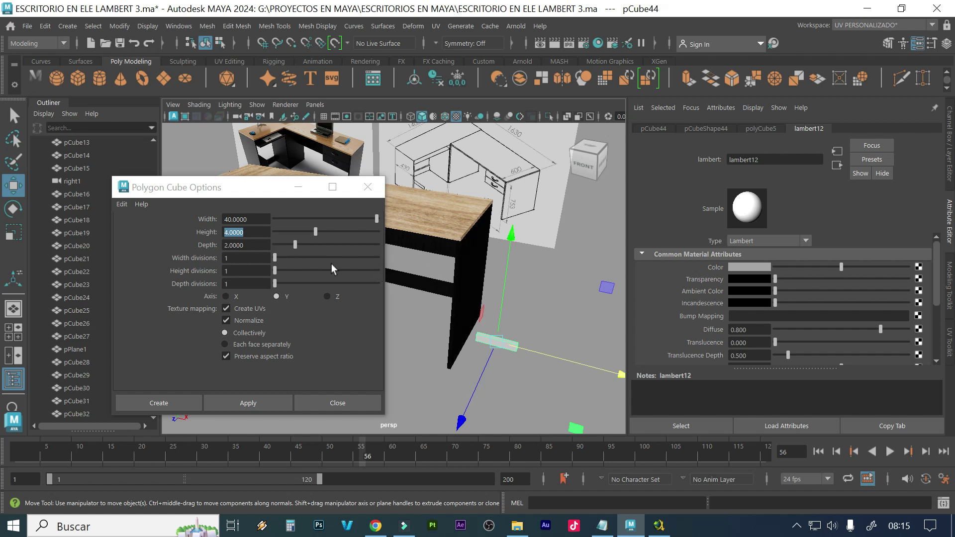
{"action": "left_click", "coordinate": [251, 232]}
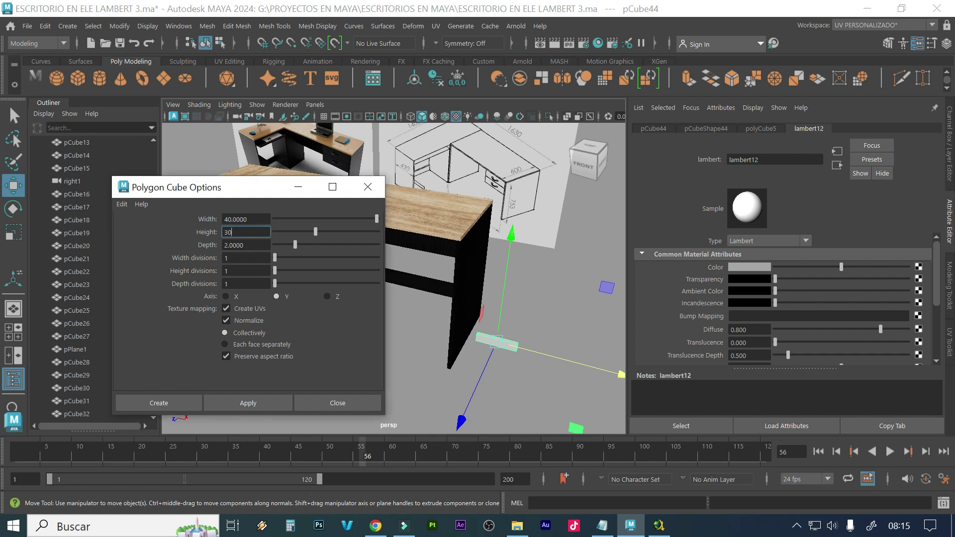
{"action": "left_click", "coordinate": [279, 399]}
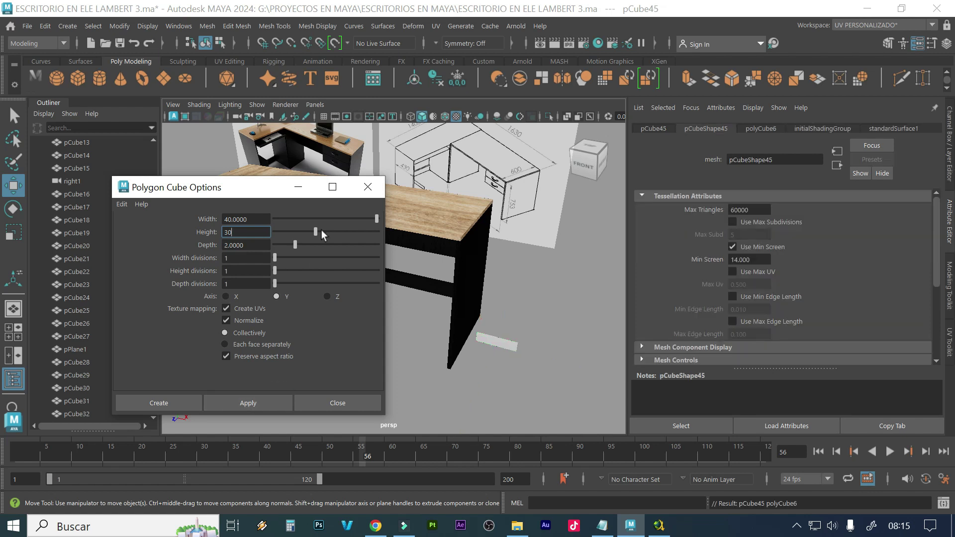
{"action": "left_click", "coordinate": [367, 187]}
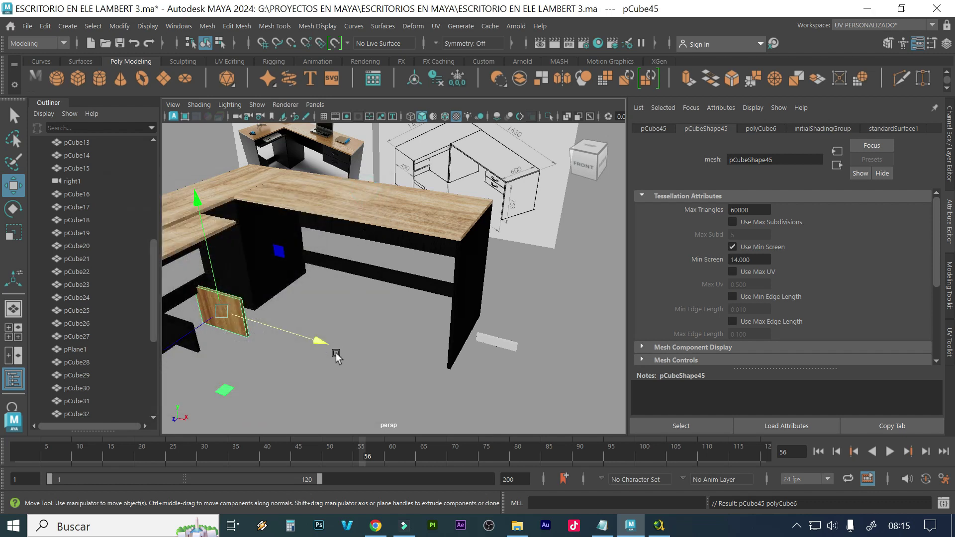
Move the new panel pCube45 right and up, just beneath the desktop's right section
{"action": "left_click_drag", "start_coordinate": [320, 343], "coordinate": [530, 355]}
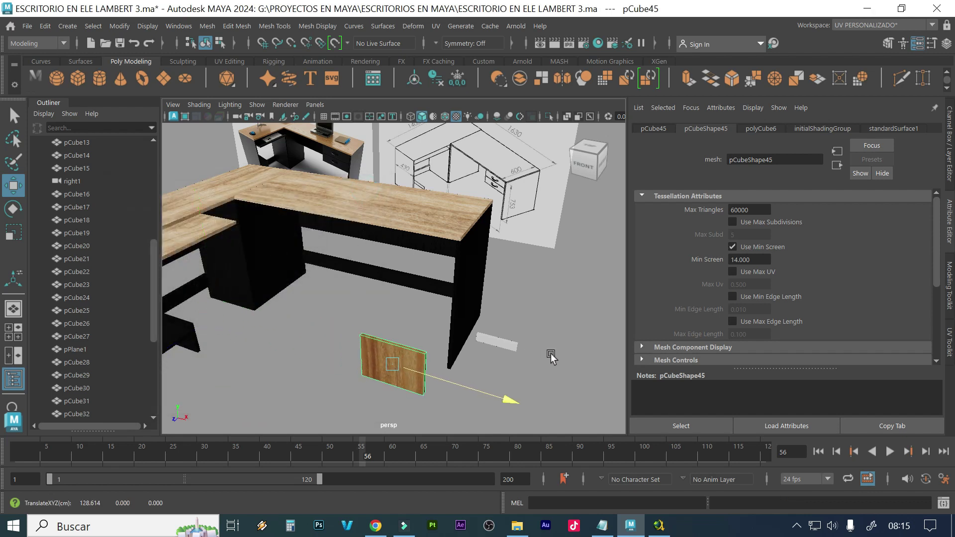
{"action": "left_click_drag", "start_coordinate": [415, 371], "coordinate": [409, 362], "text": "alt"}
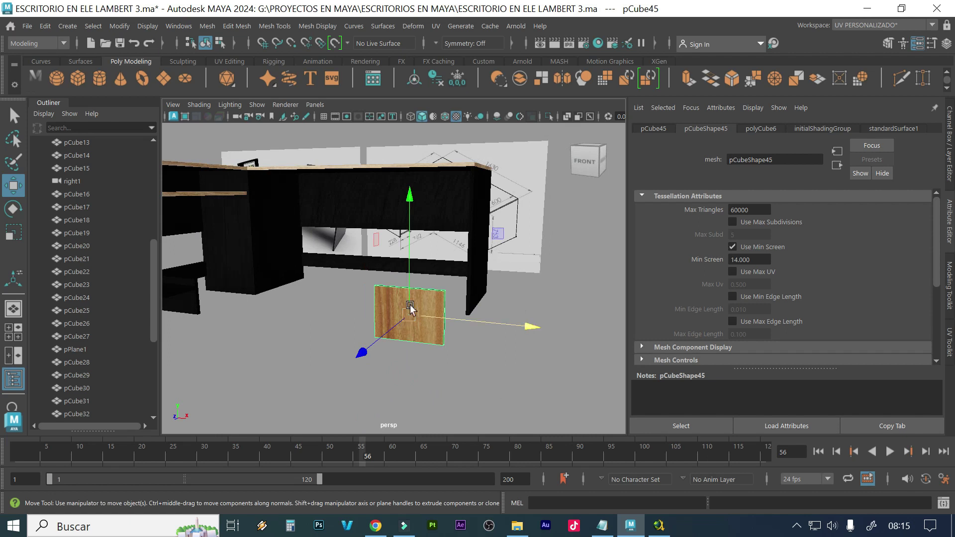
{"action": "mouse_move", "coordinate": [410, 258]}
{"action": "left_mouse_down"}
{"action": "mouse_move", "coordinate": [422, 139]}
{"action": "mouse_move", "coordinate": [406, 265]}
{"action": "mouse_move", "coordinate": [398, 260]}
{"action": "left_mouse_up"}
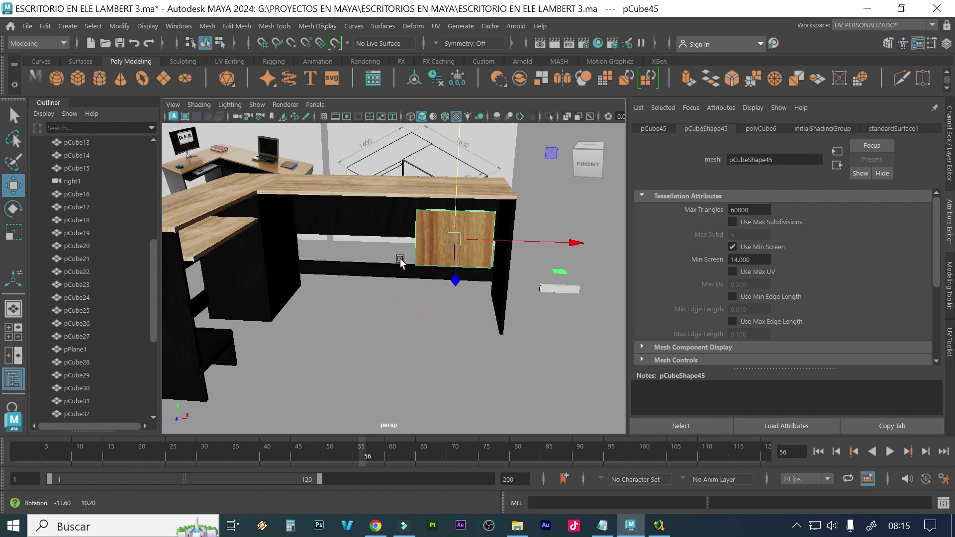
{"action": "mouse_move", "coordinate": [454, 279]}
{"action": "left_mouse_down", "text": "alt"}
{"action": "mouse_move", "coordinate": [444, 282]}
{"action": "mouse_move", "coordinate": [462, 269]}
{"action": "mouse_move", "coordinate": [448, 282]}
{"action": "left_mouse_up", "text": "alt"}
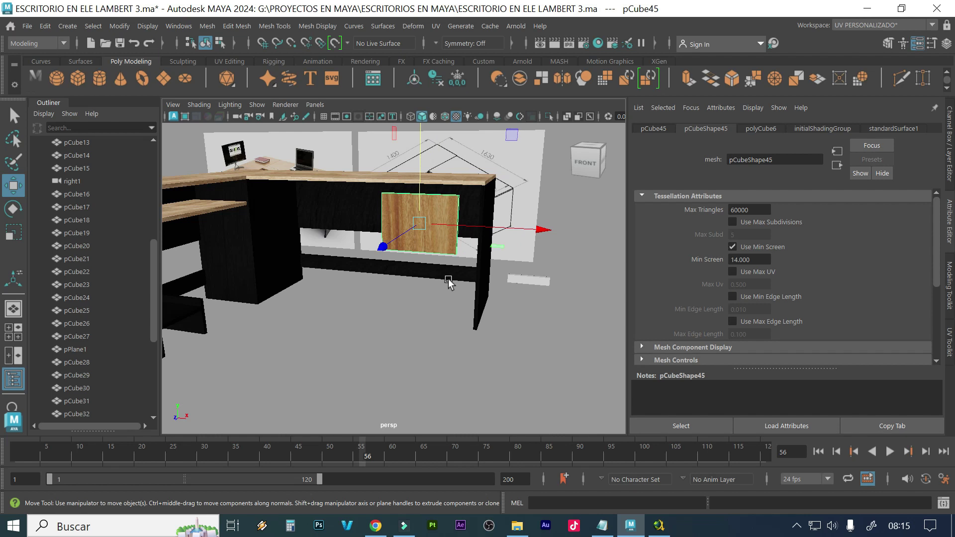
{"action": "key", "text": "Delete"}
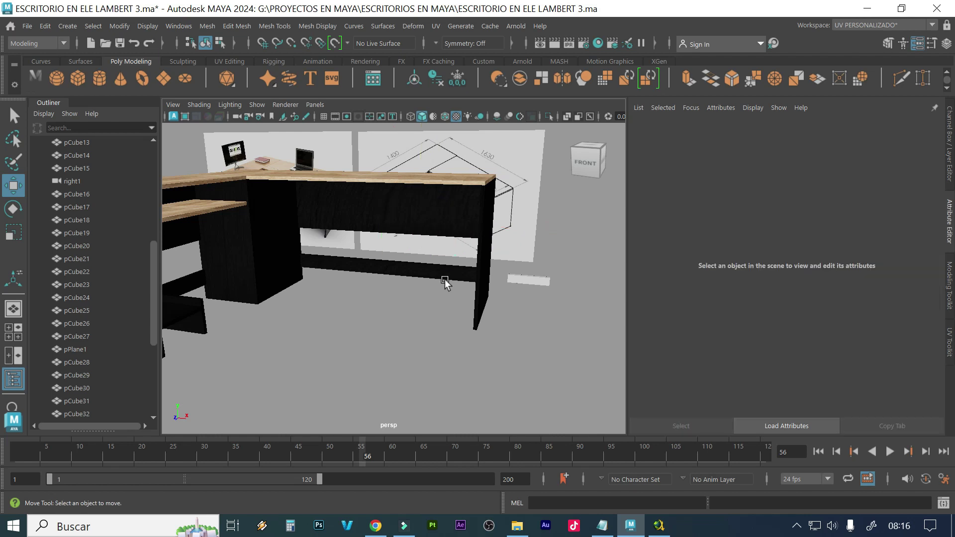
Create a 40 by 20 by 2 polygon cube by setting Height to 20 in the Cube Options
{"action": "left_click", "coordinate": [99, 26]}
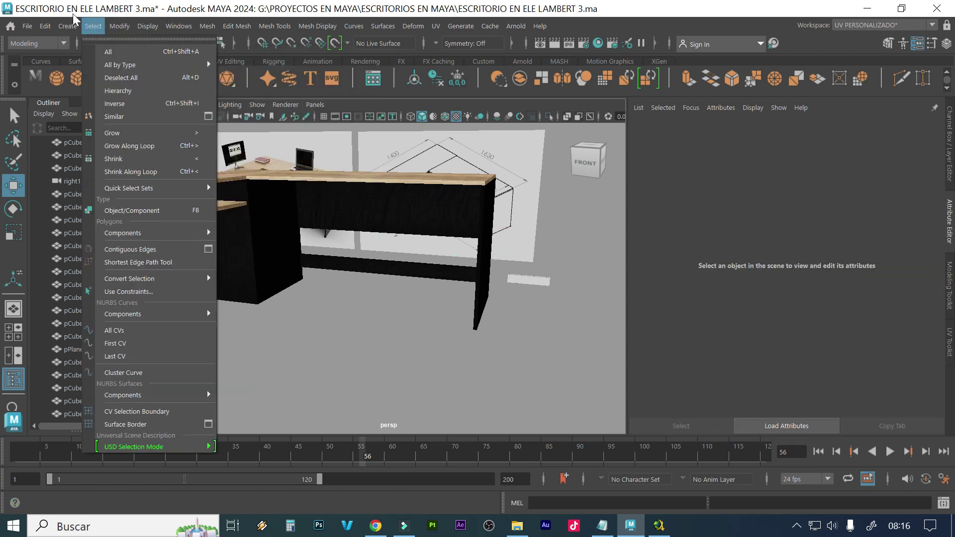
{"action": "mouse_move", "coordinate": [67, 28]}
{"action": "mouse_move", "coordinate": [183, 70]}
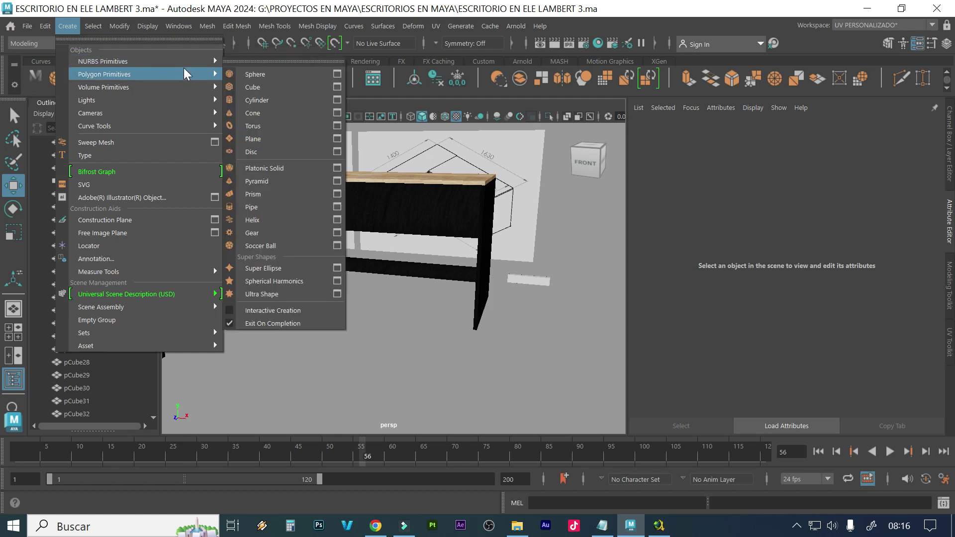
{"action": "left_click", "coordinate": [336, 87]}
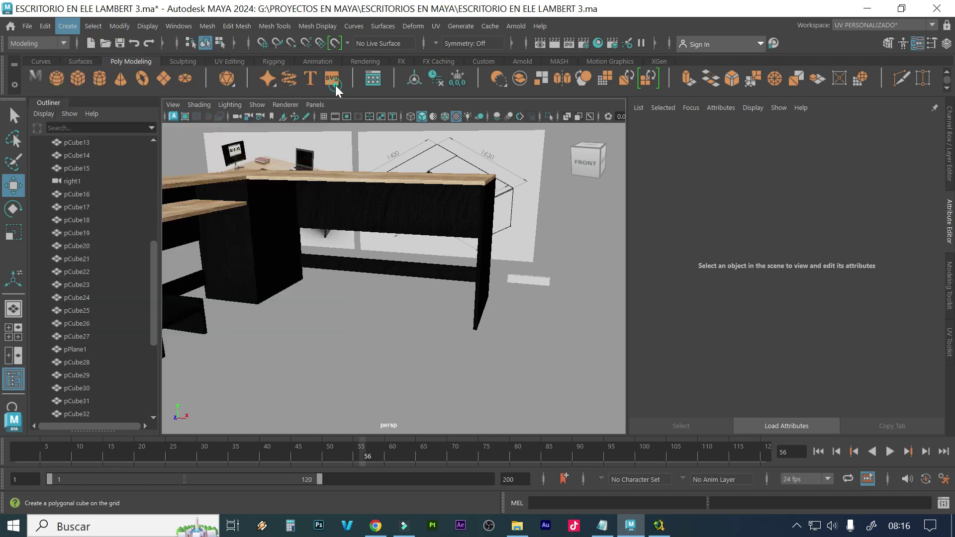
{"action": "left_click", "coordinate": [249, 232]}
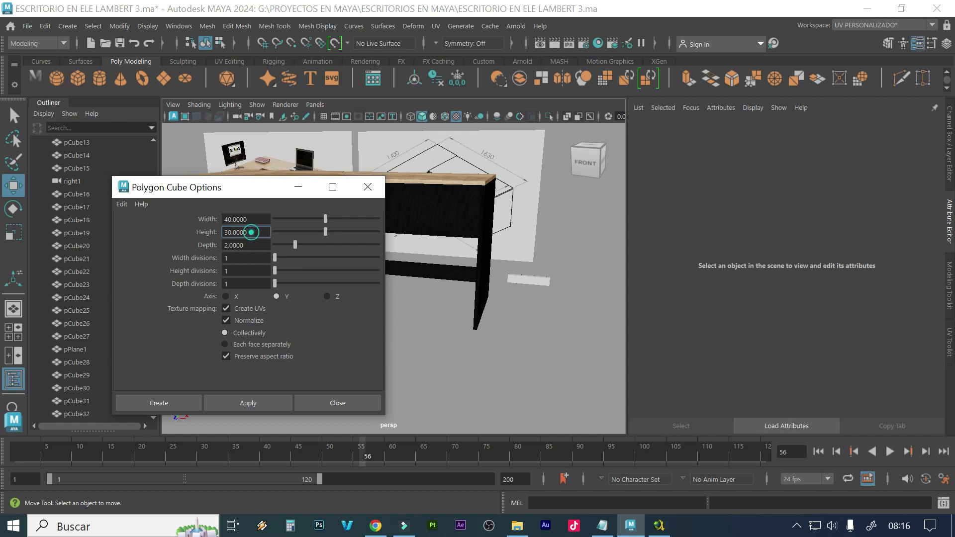
{"action": "type", "text": "20"}
{"action": "left_click", "coordinate": [266, 401]}
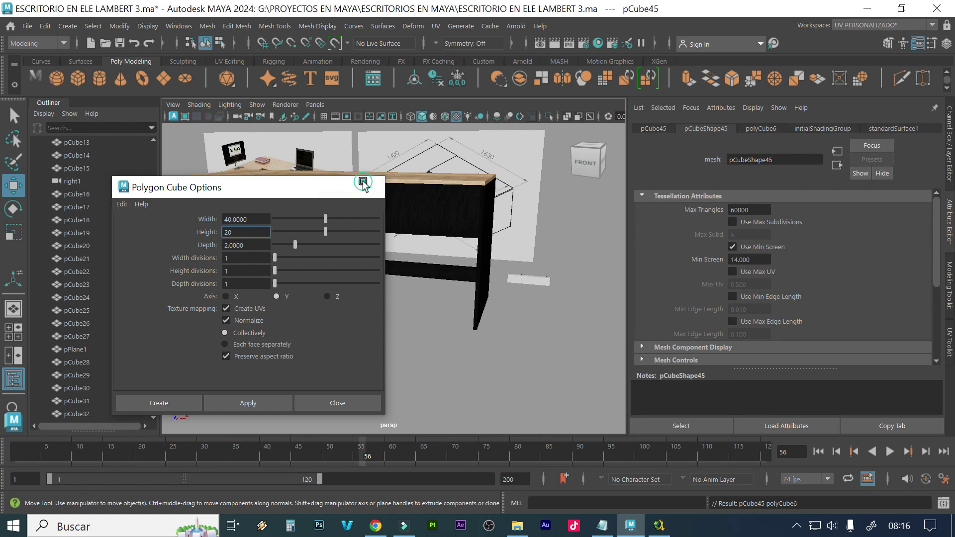
{"action": "left_click", "coordinate": [368, 186]}
Move the panel pCube45 right and up to desk height at the desk's front
{"action": "left_click_drag", "start_coordinate": [292, 315], "coordinate": [512, 318]}
{"action": "left_click_drag", "start_coordinate": [447, 271], "coordinate": [463, 140]}
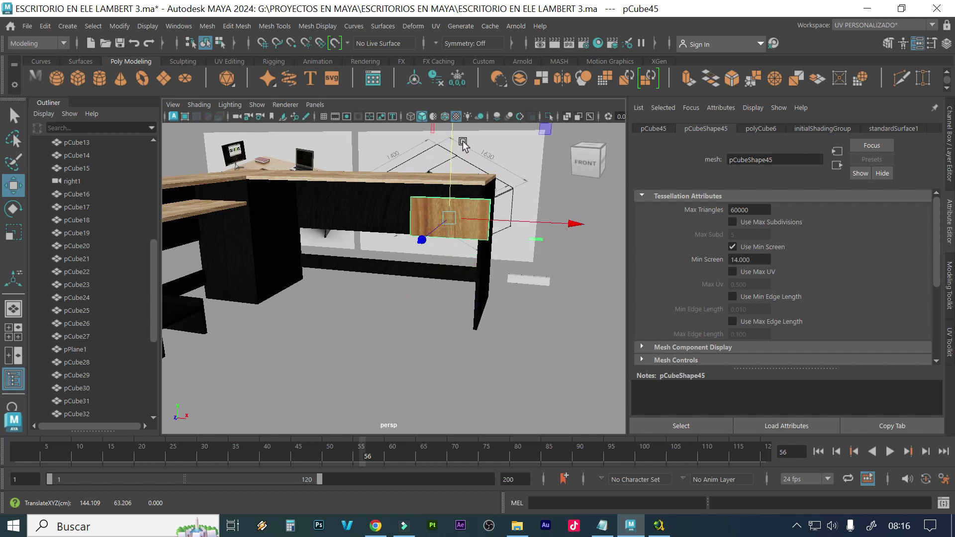
{"action": "left_click_drag", "start_coordinate": [532, 224], "coordinate": [522, 223]}
{"action": "left_click_drag", "start_coordinate": [478, 256], "coordinate": [454, 235], "text": "alt"}
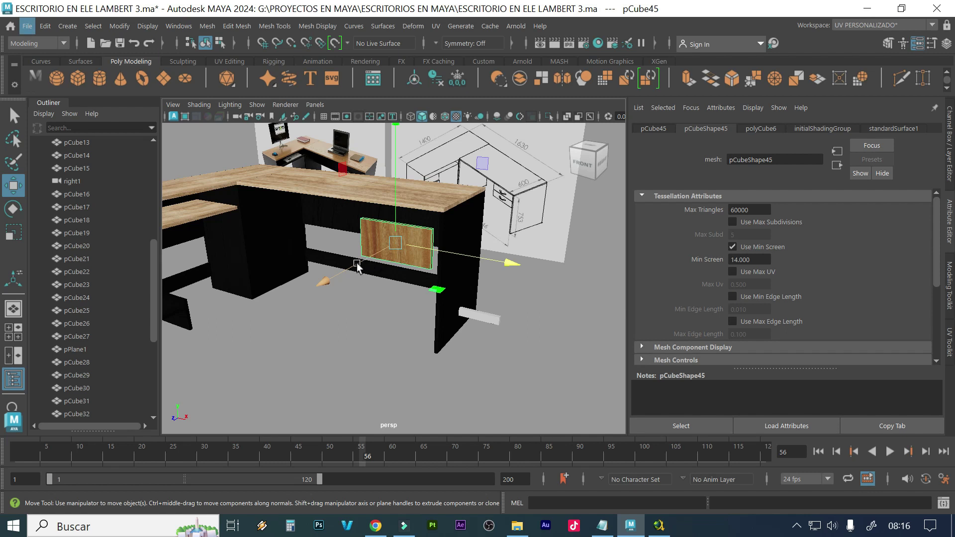
{"action": "left_click_drag", "start_coordinate": [368, 351], "coordinate": [440, 360], "text": "alt"}
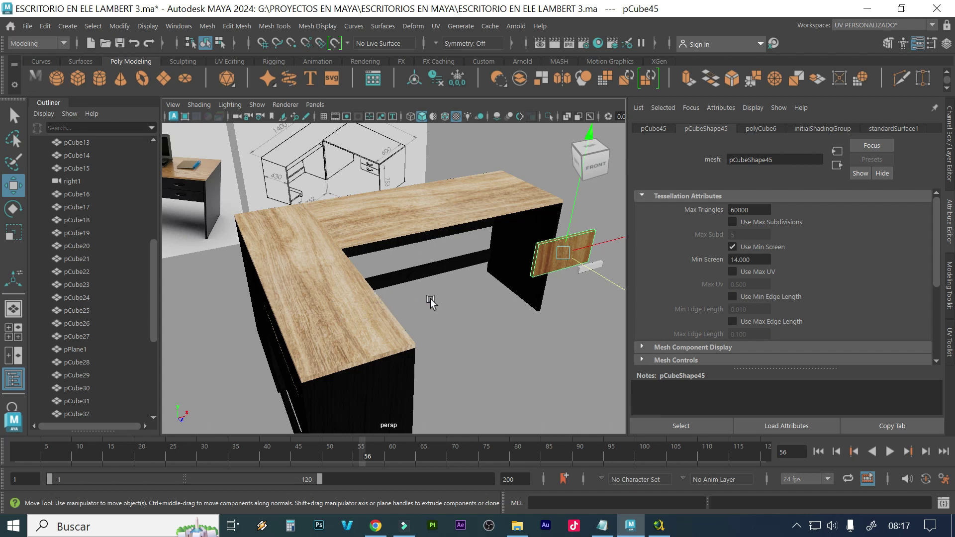
{"action": "middle_click_drag", "start_coordinate": [431, 299], "coordinate": [335, 270], "text": "alt"}
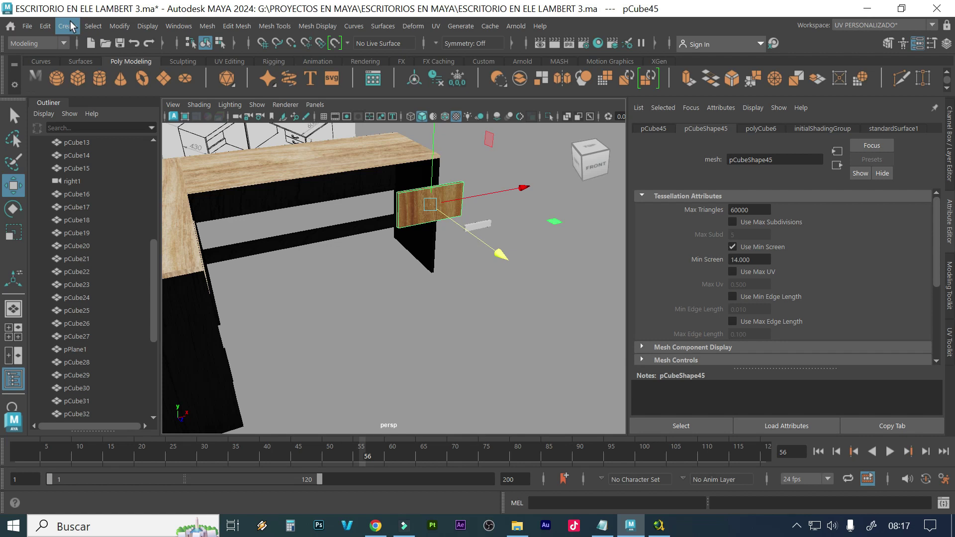
Create a default 1 by 1 by 1 cube after resetting the Polygon Cube options
{"action": "left_click", "coordinate": [71, 26]}
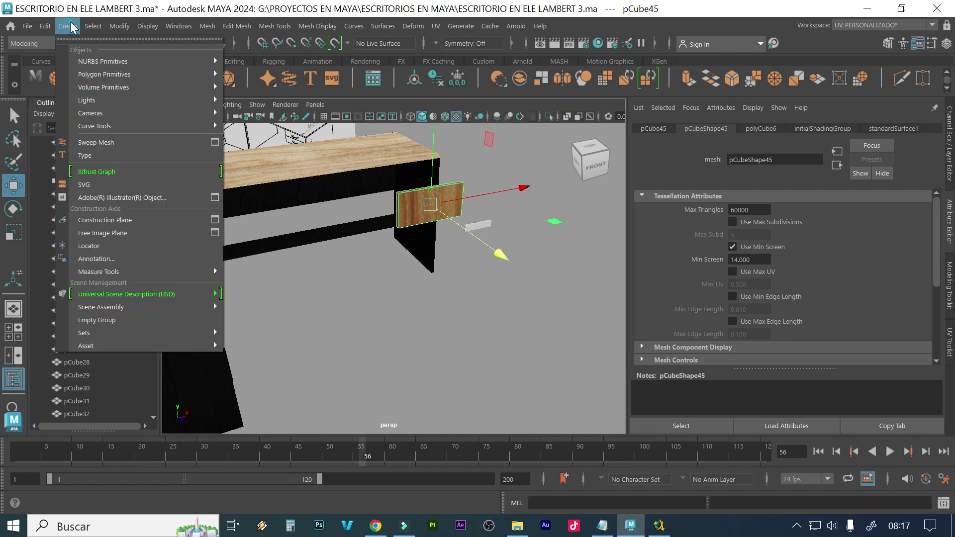
{"action": "mouse_move", "coordinate": [104, 74]}
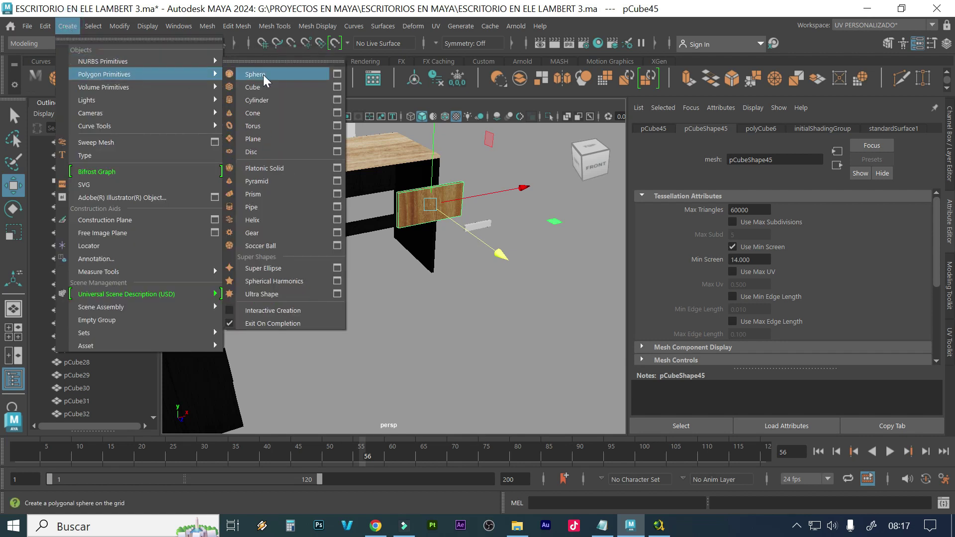
{"action": "left_click", "coordinate": [339, 88]}
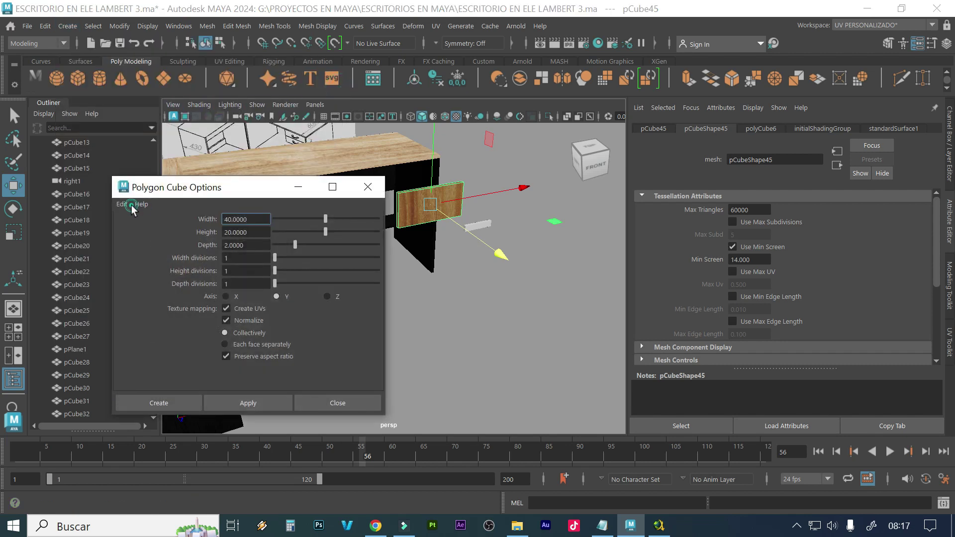
{"action": "left_click", "coordinate": [121, 204]}
{"action": "left_click", "coordinate": [141, 232]}
{"action": "left_click", "coordinate": [216, 399]}
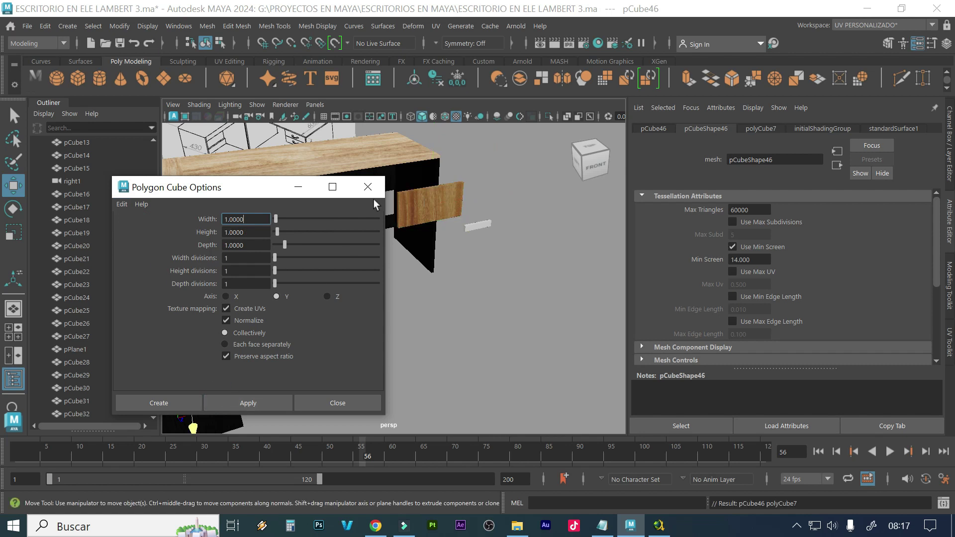
{"action": "left_click", "coordinate": [368, 187]}
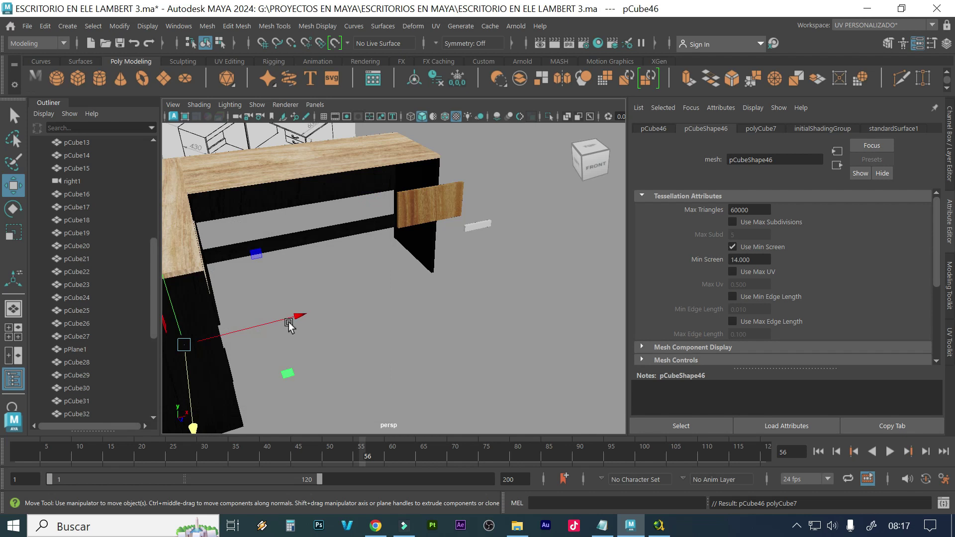
Select pCube46 in the Outliner, move it beside the desk and scale it uniformly to 35.254
{"action": "left_click", "coordinate": [269, 321]}
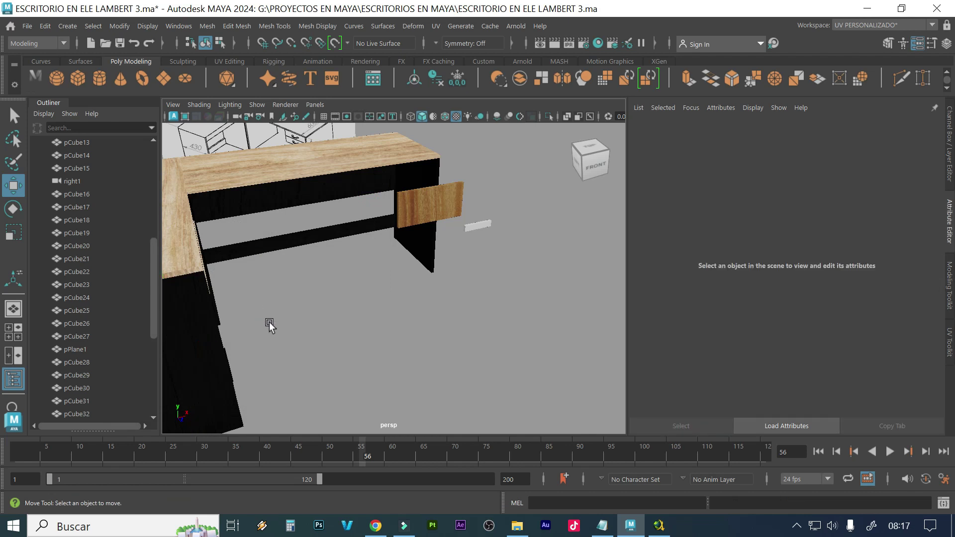
{"action": "scroll", "coordinate": [64, 345], "scroll_direction": "down", "scroll_amount": 5}
{"action": "left_click", "coordinate": [74, 387]}
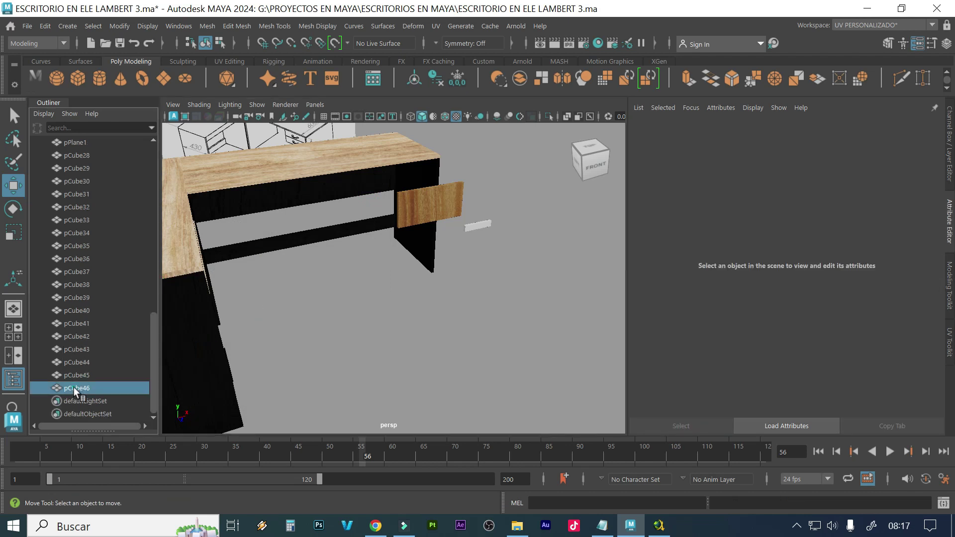
{"action": "left_click_drag", "start_coordinate": [297, 319], "coordinate": [445, 284]}
{"action": "key", "text": "r"}
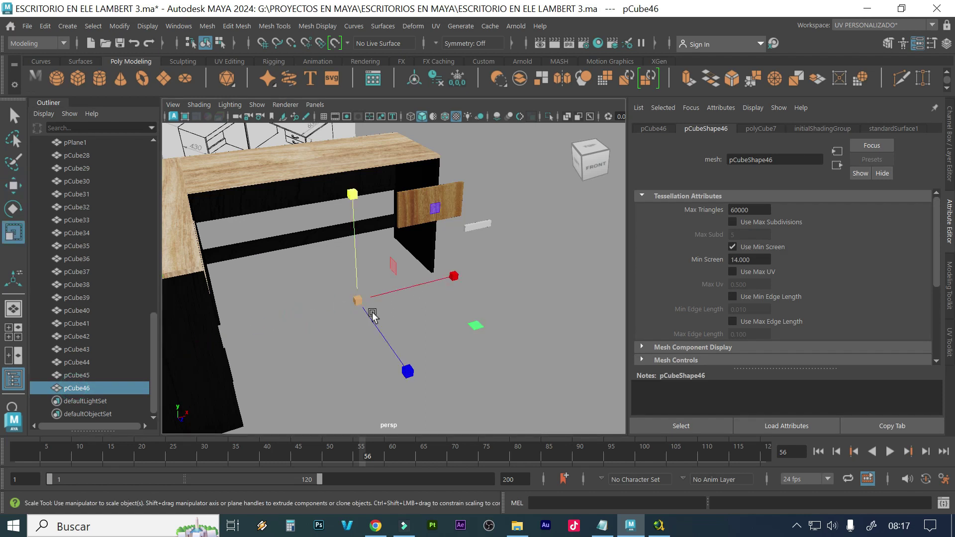
{"action": "left_click_drag", "start_coordinate": [358, 300], "coordinate": [408, 300]}
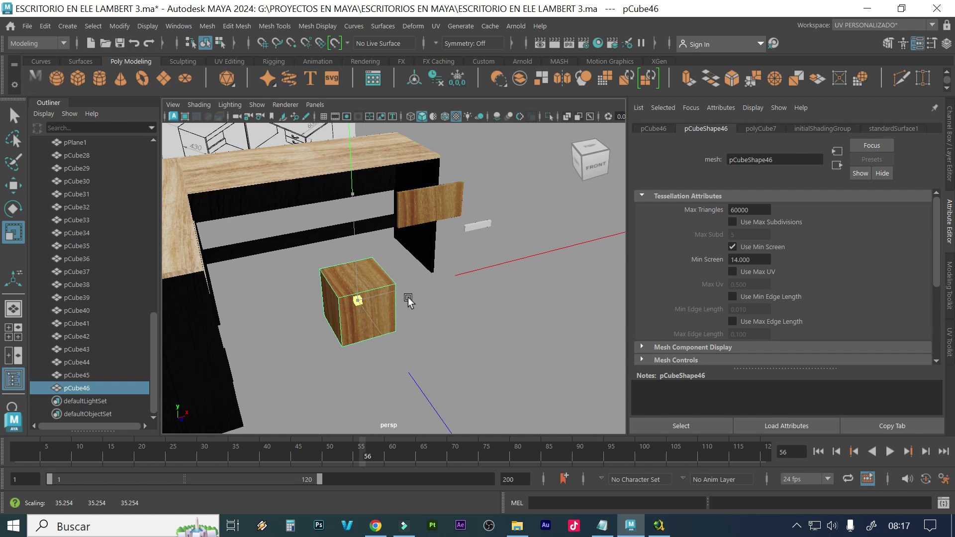
Assign a new Lambert material to the block pCube46
{"action": "key", "text": "w"}
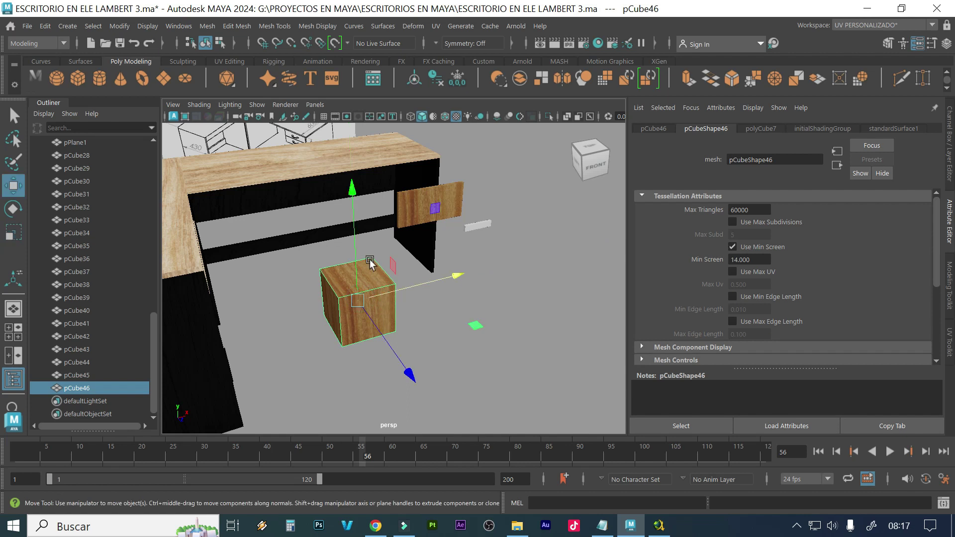
{"action": "right_click", "coordinate": [349, 283]}
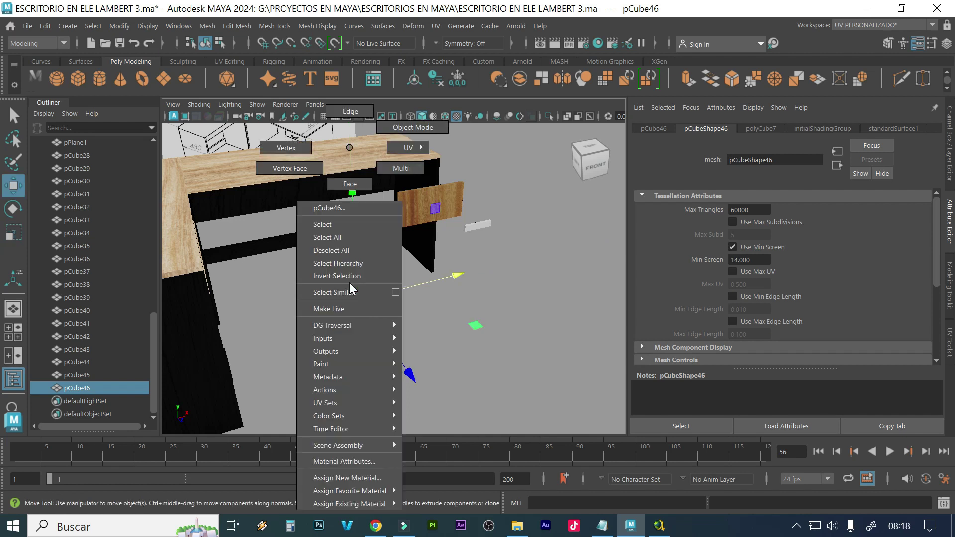
{"action": "mouse_move", "coordinate": [349, 447]}
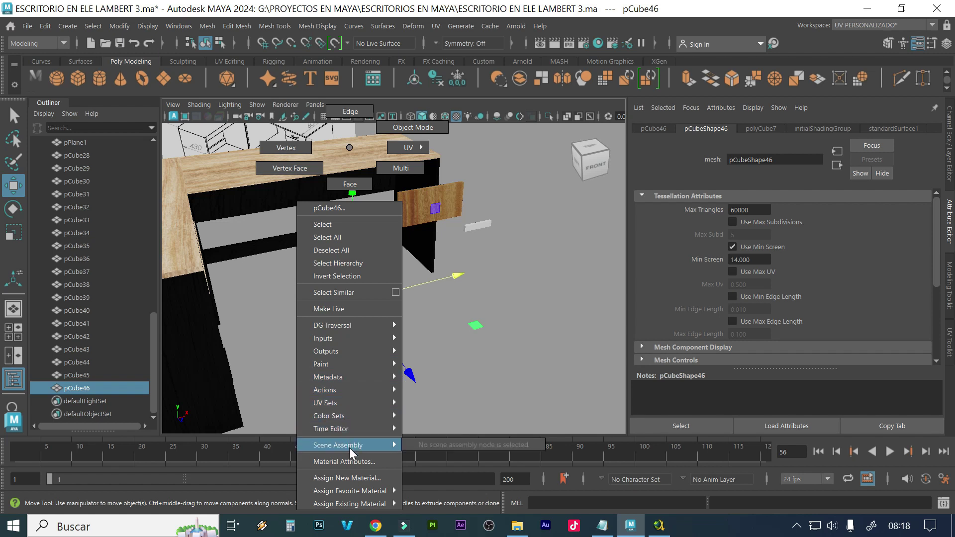
{"action": "left_click", "coordinate": [355, 479]}
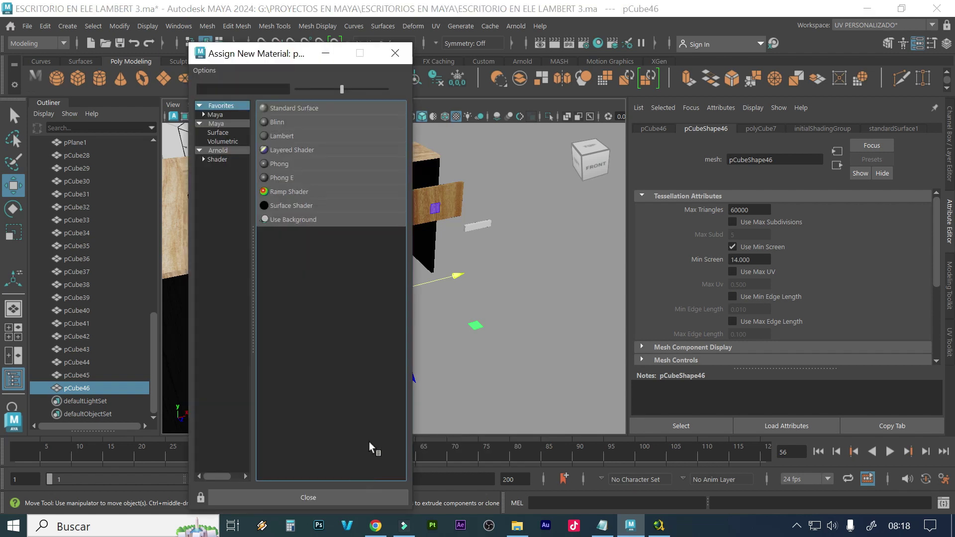
{"action": "left_click", "coordinate": [293, 138]}
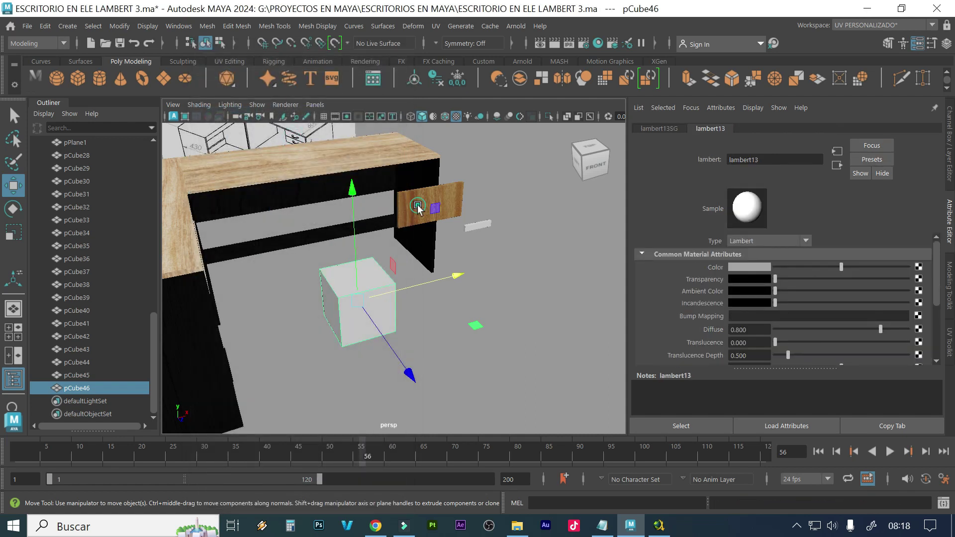
Assign a new Lambert material to the front panel pCube45
{"action": "left_click", "coordinate": [417, 207]}
{"action": "right_click", "coordinate": [418, 205]}
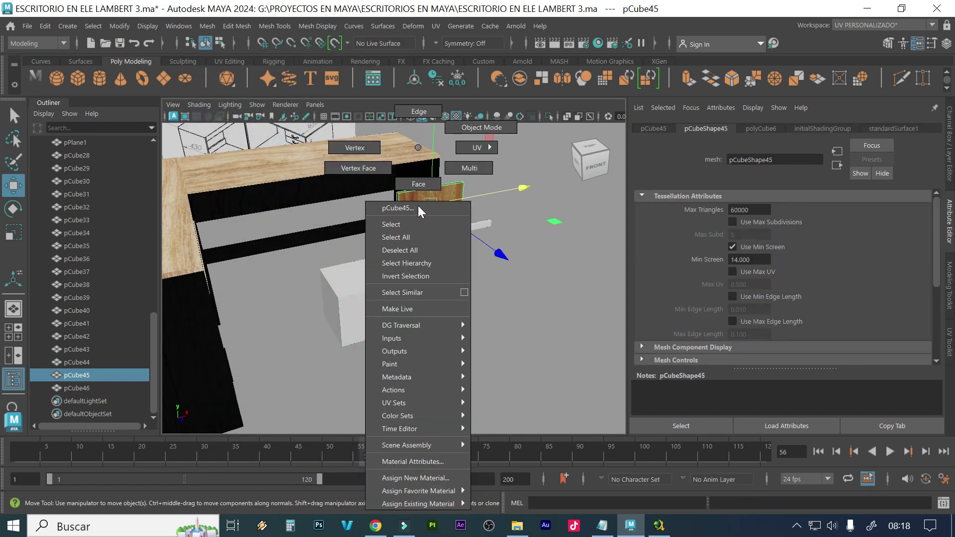
{"action": "left_click", "coordinate": [411, 476]}
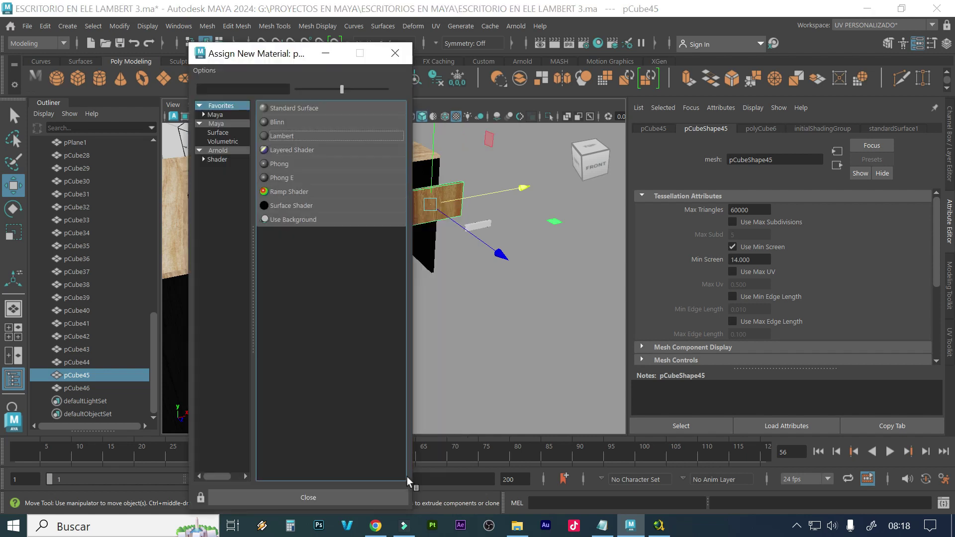
{"action": "left_click", "coordinate": [272, 137]}
{"action": "left_click", "coordinate": [378, 297]}
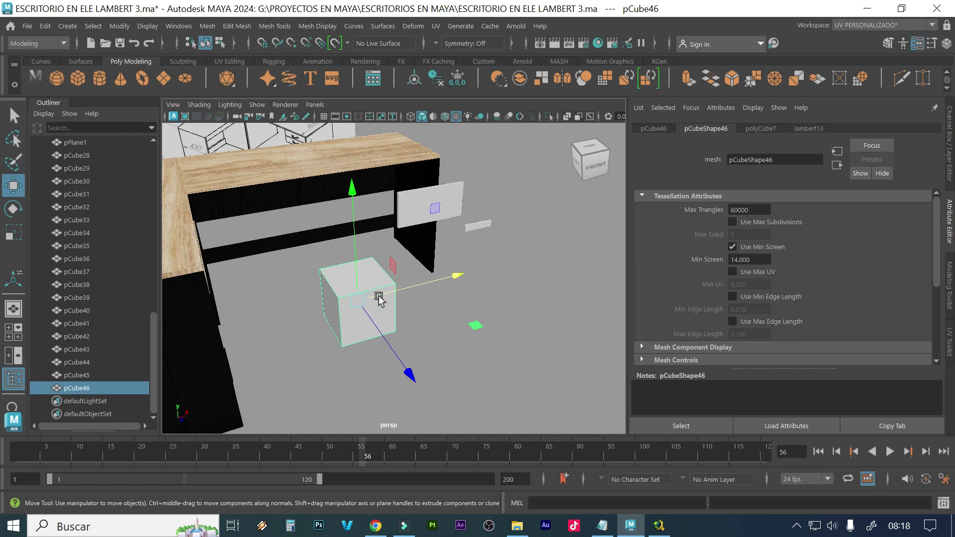
Flatten pCube46 into a thin slab by lowering its top face
{"action": "right_click", "coordinate": [335, 258]}
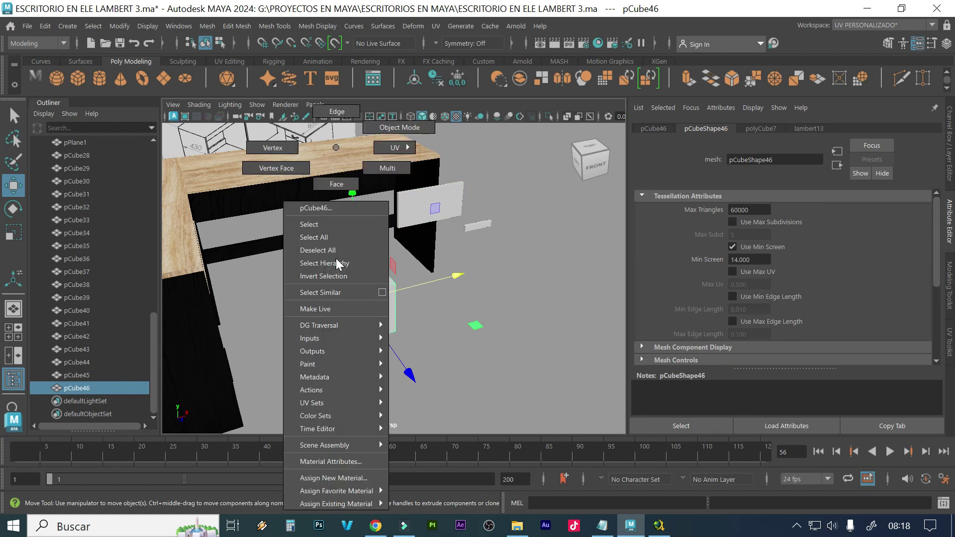
{"action": "left_click", "coordinate": [336, 184]}
{"action": "left_click", "coordinate": [332, 267]}
{"action": "left_click_drag", "start_coordinate": [350, 201], "coordinate": [357, 251]}
{"action": "scroll", "coordinate": [342, 355], "scroll_direction": "up", "scroll_amount": 3}
{"action": "scroll", "coordinate": [343, 363], "scroll_direction": "up", "scroll_amount": 5}
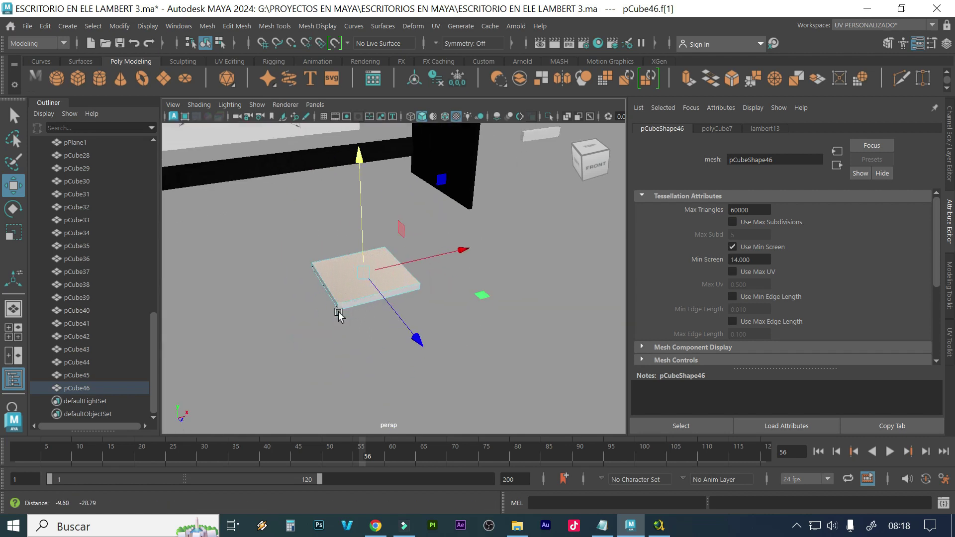
{"action": "left_click_drag", "start_coordinate": [299, 315], "coordinate": [333, 313], "text": "alt"}
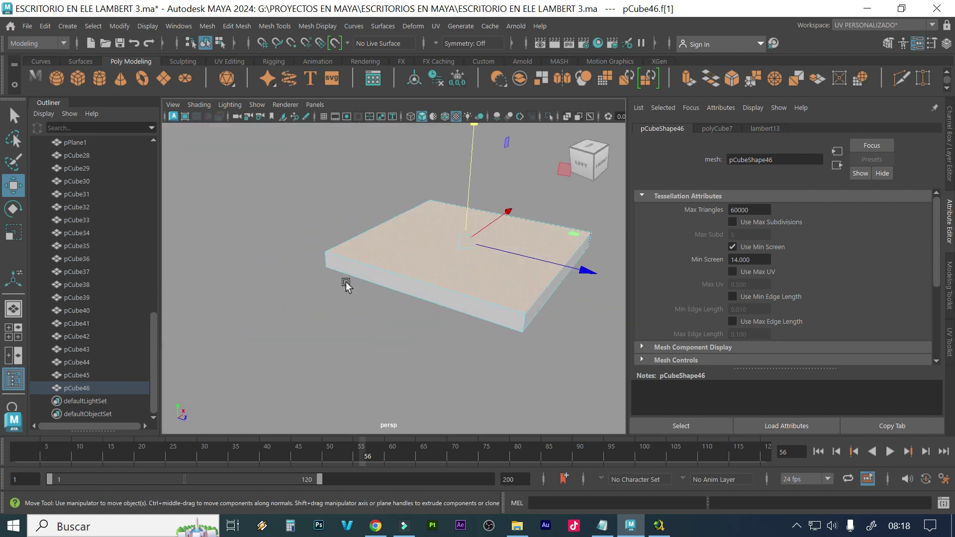
{"action": "left_click_drag", "start_coordinate": [469, 166], "coordinate": [469, 179]}
{"action": "scroll", "coordinate": [415, 277], "scroll_direction": "up", "scroll_amount": 3}
{"action": "scroll", "coordinate": [415, 276], "scroll_direction": "down", "scroll_amount": 3}
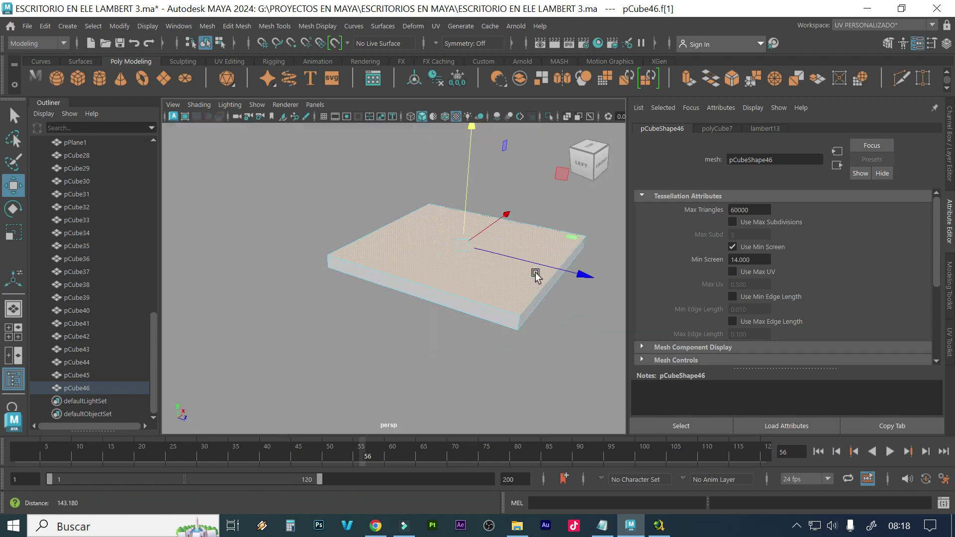
Select the lower plate pCube46 as a whole object
{"action": "left_click_drag", "start_coordinate": [494, 279], "coordinate": [472, 275], "text": "alt"}
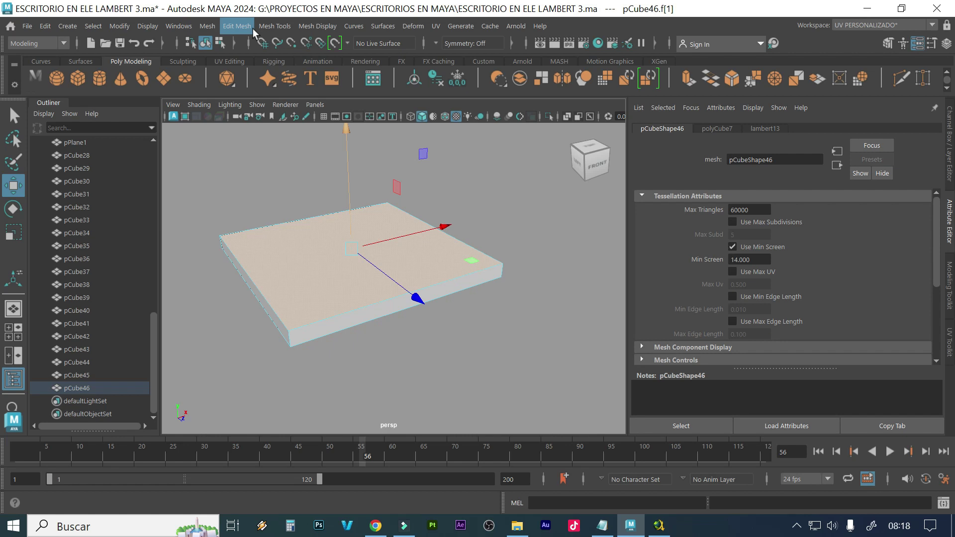
{"action": "scroll", "coordinate": [378, 203], "scroll_direction": "down", "scroll_amount": 5}
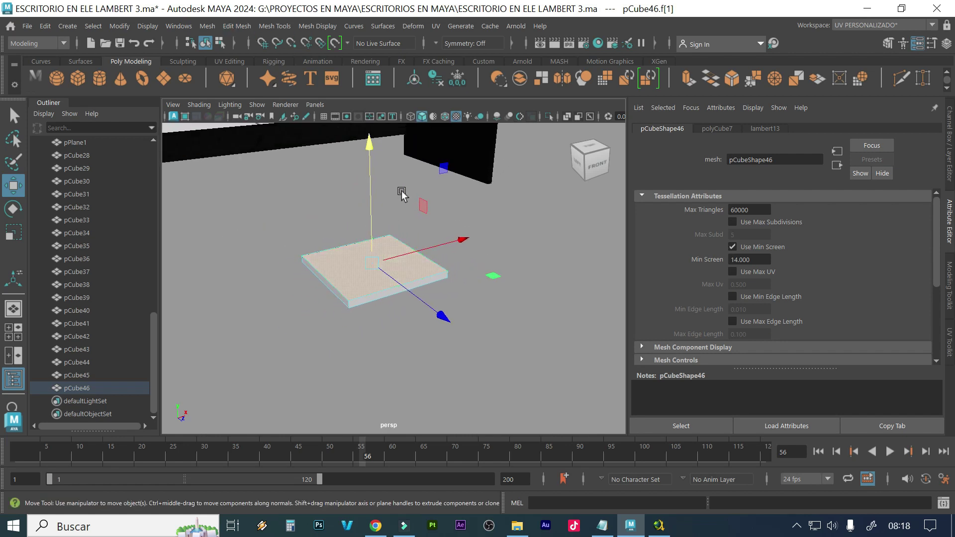
{"action": "middle_click_drag", "start_coordinate": [402, 193], "coordinate": [398, 296], "text": "alt"}
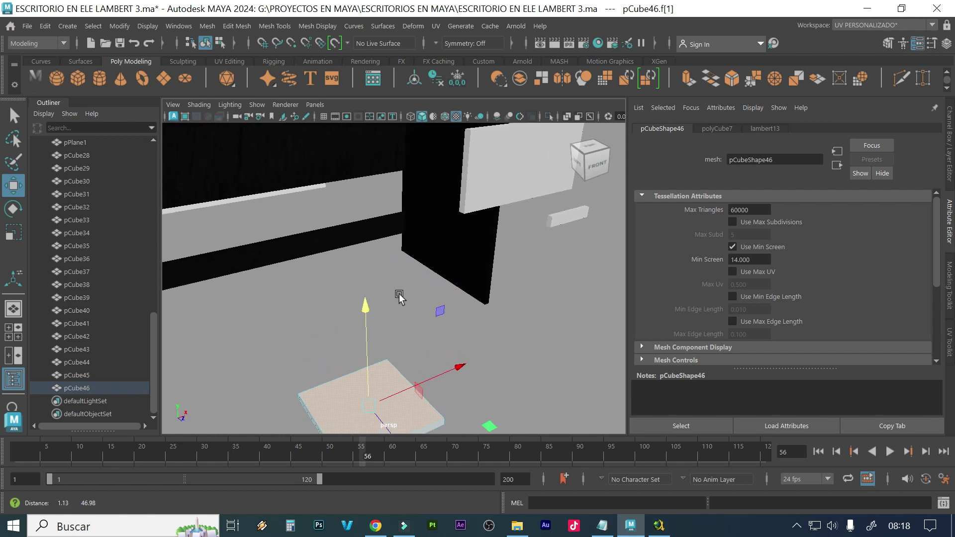
{"action": "left_click", "coordinate": [499, 188]}
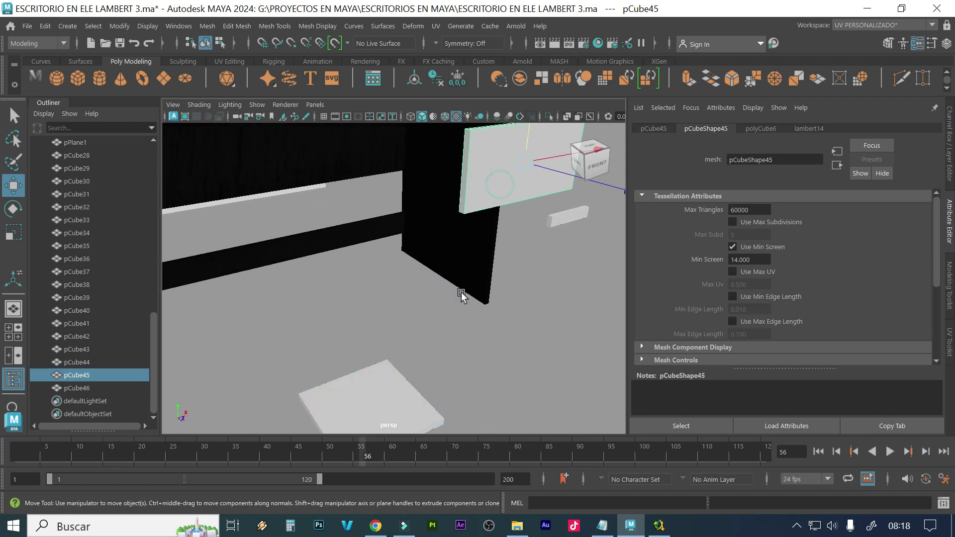
{"action": "left_click", "coordinate": [390, 387]}
{"action": "left_click", "coordinate": [470, 204]}
{"action": "left_click", "coordinate": [404, 383]}
{"action": "middle_click_drag", "start_coordinate": [404, 379], "coordinate": [408, 348], "text": "alt"}
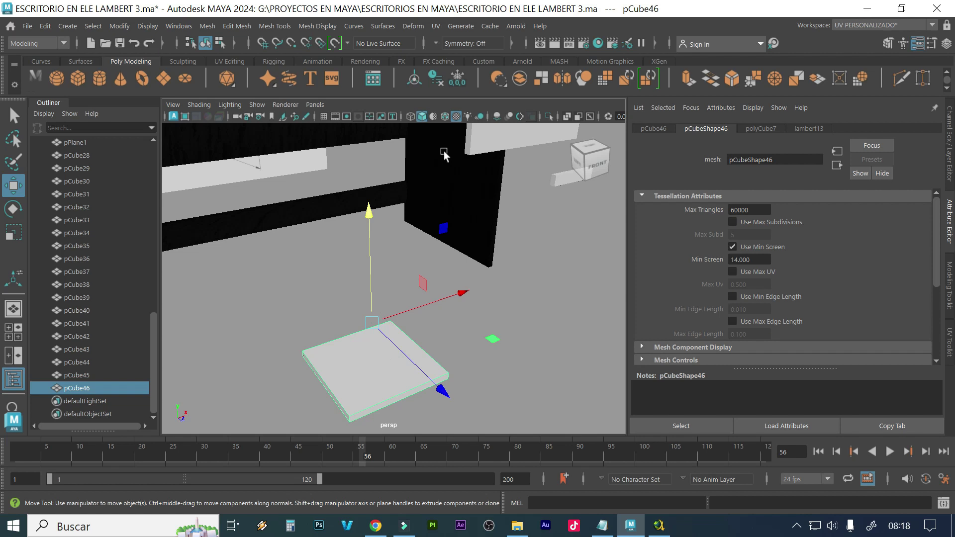
{"action": "left_click", "coordinate": [269, 28]}
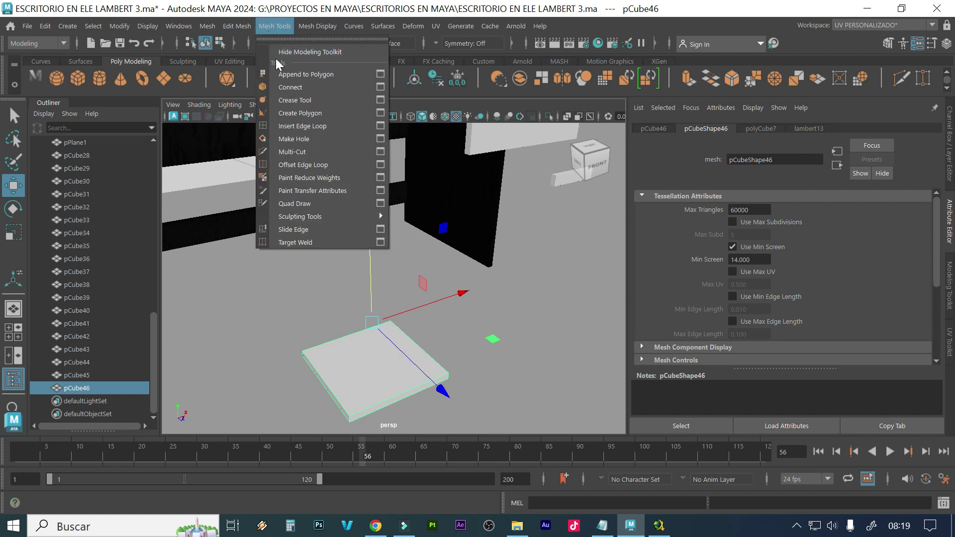
Insert 2 edge loops across pCube46 with Insert Edge Loop and scale their spacing apart
{"action": "left_click", "coordinate": [379, 126]}
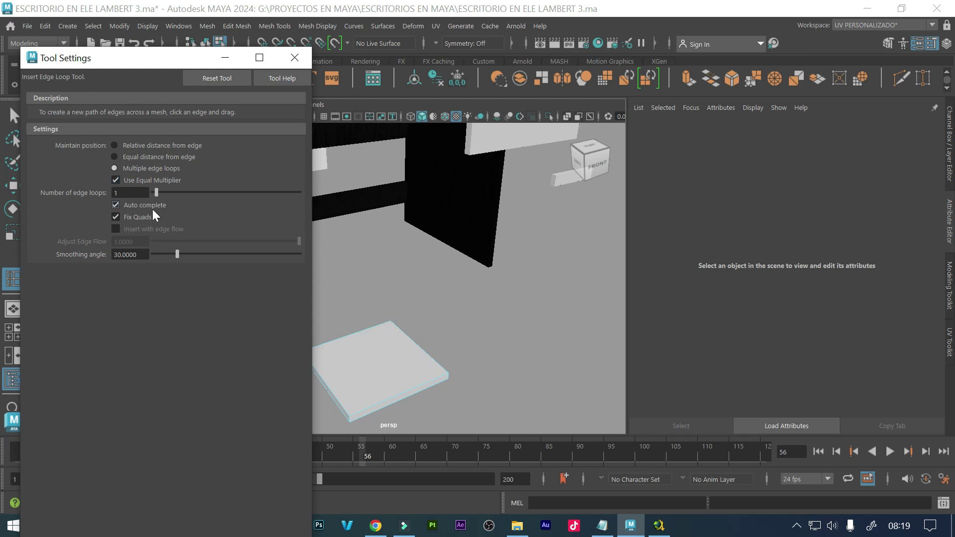
{"action": "double_click", "coordinate": [139, 193]}
{"action": "scroll", "coordinate": [362, 324], "scroll_direction": "up", "scroll_amount": 5}
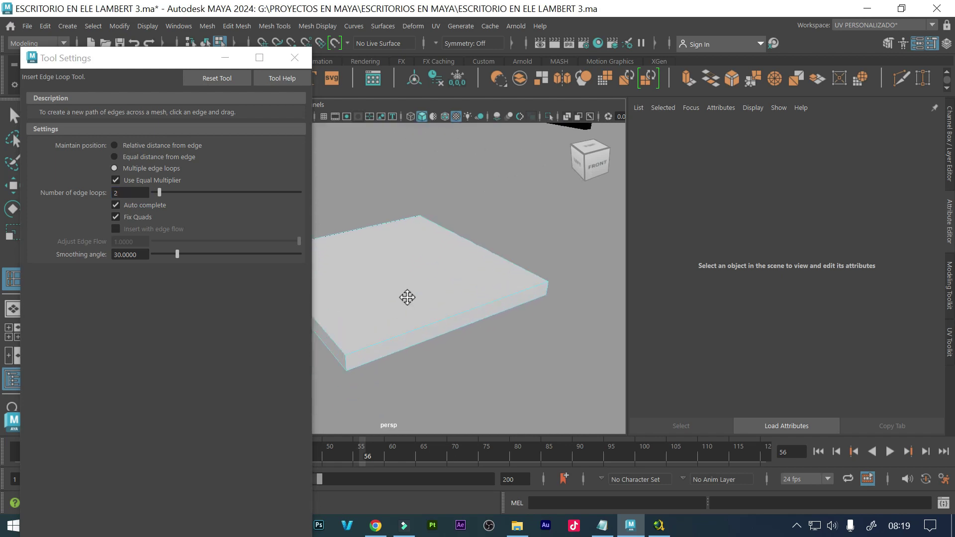
{"action": "middle_click_drag", "start_coordinate": [406, 296], "coordinate": [410, 298], "text": "alt"}
{"action": "left_click", "coordinate": [421, 320]}
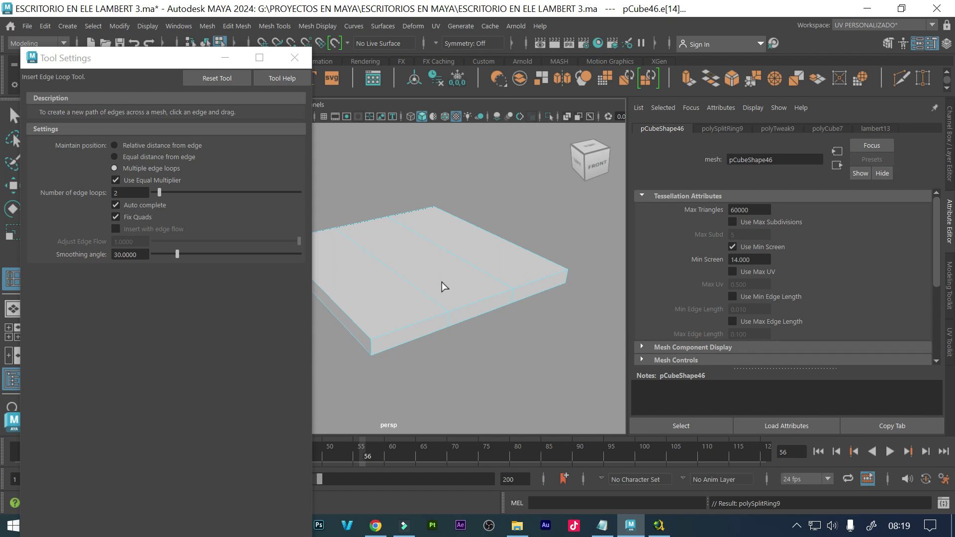
{"action": "key", "text": "r"}
{"action": "left_click_drag", "start_coordinate": [495, 238], "coordinate": [651, 150]}
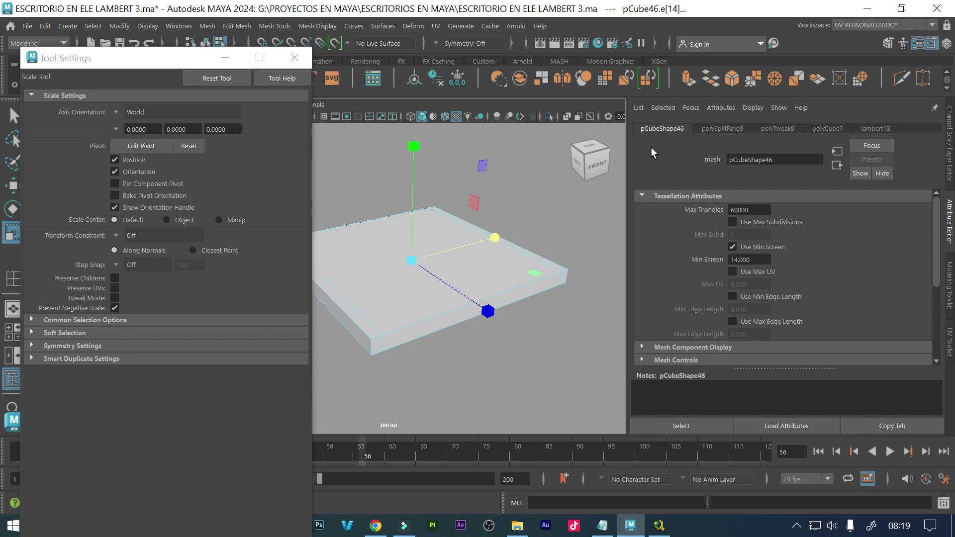
{"action": "left_click_drag", "start_coordinate": [380, 270], "coordinate": [400, 323], "text": "alt"}
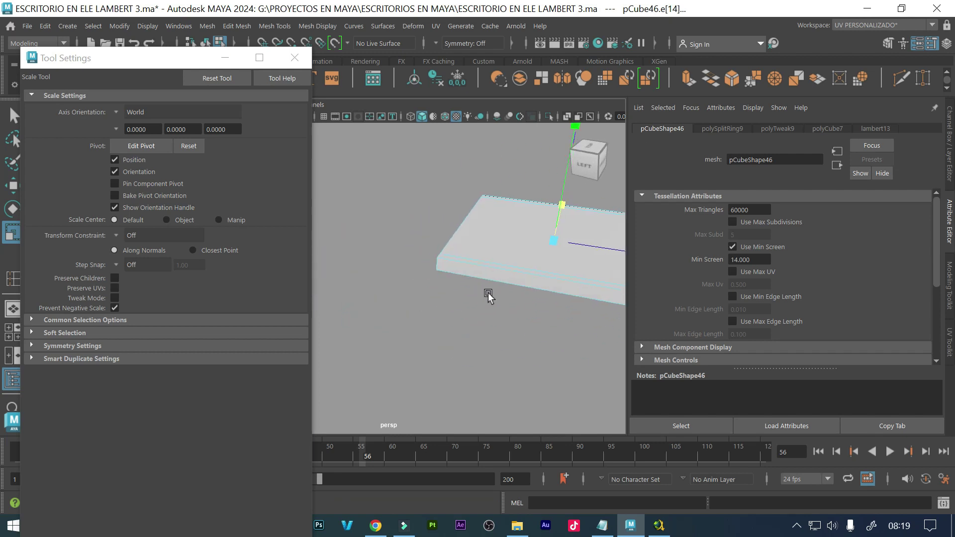
{"action": "key", "text": "f"}
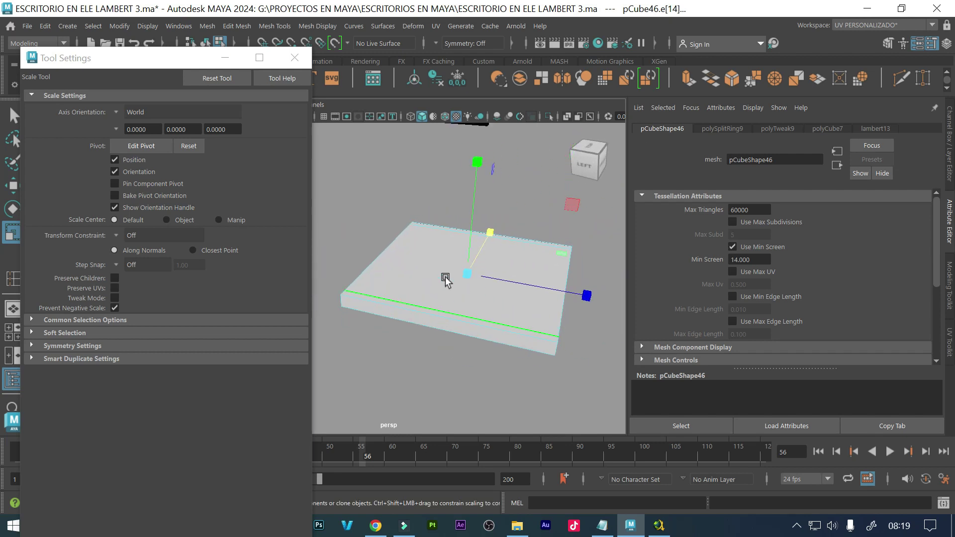
{"action": "left_click", "coordinate": [300, 57]}
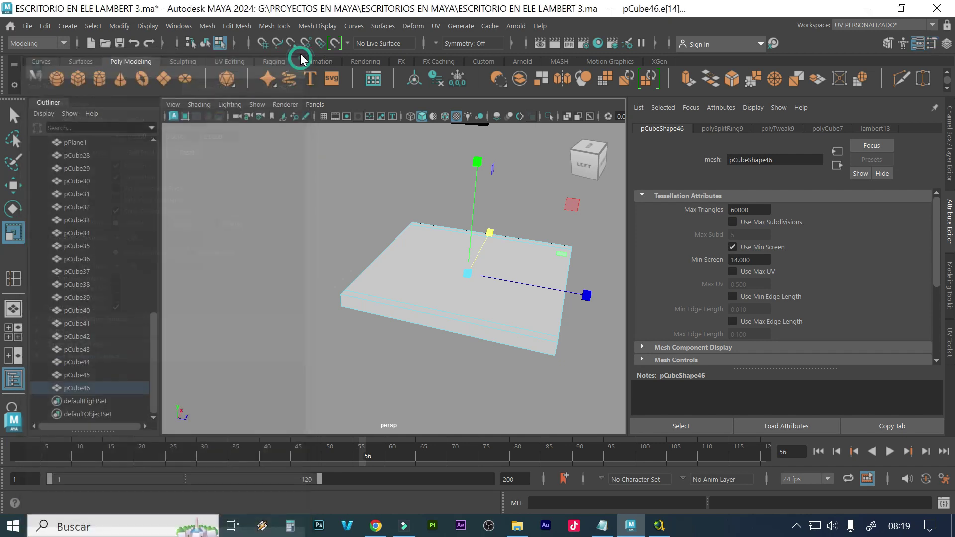
Insert two crosswise edge loops and scale all loops out toward the plate edges
{"action": "left_click", "coordinate": [279, 29]}
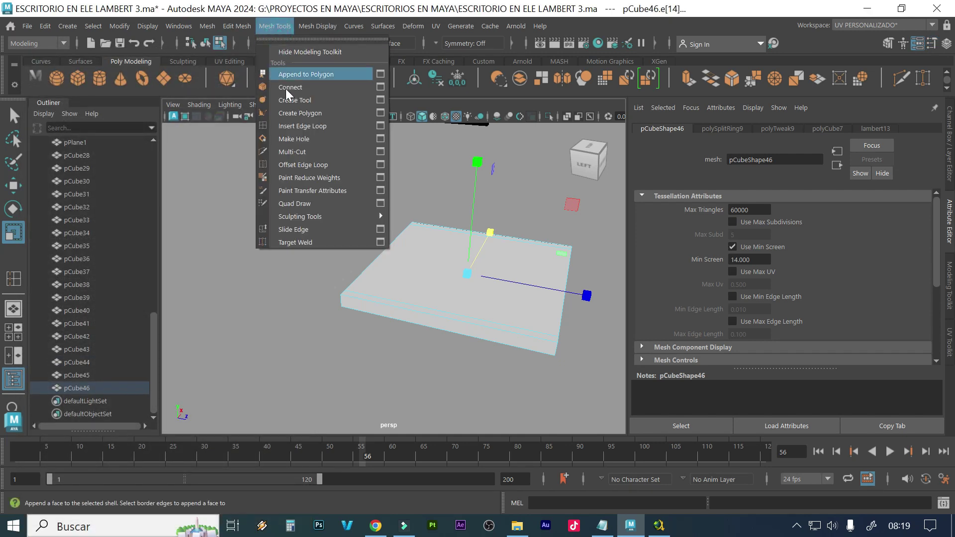
{"action": "left_click", "coordinate": [356, 126]}
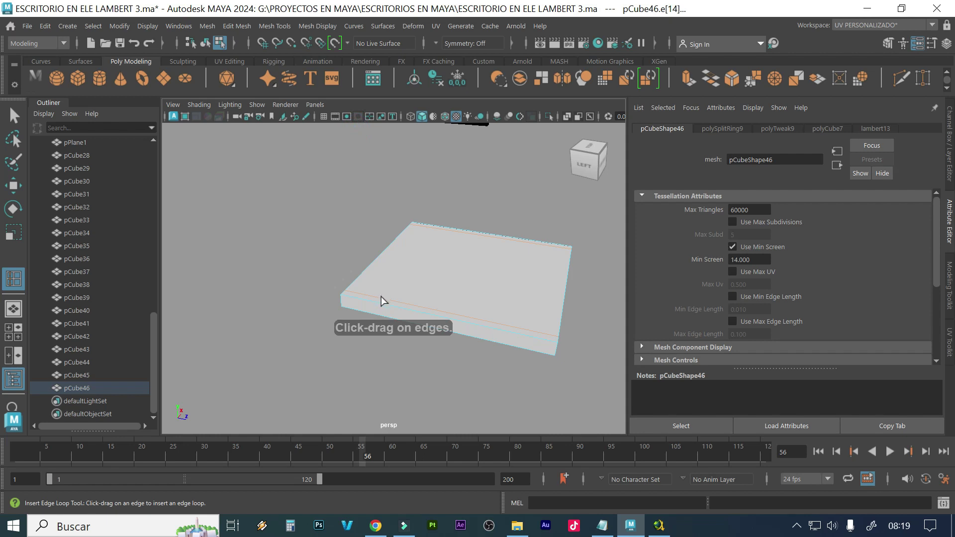
{"action": "left_click_drag", "start_coordinate": [381, 298], "coordinate": [464, 286]}
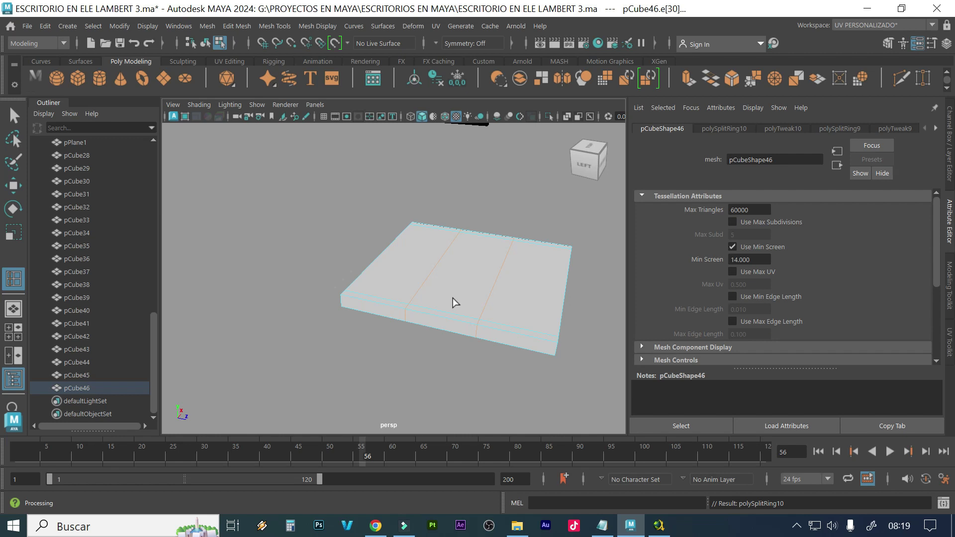
{"action": "key", "text": "r"}
{"action": "left_click_drag", "start_coordinate": [537, 290], "coordinate": [732, 325]}
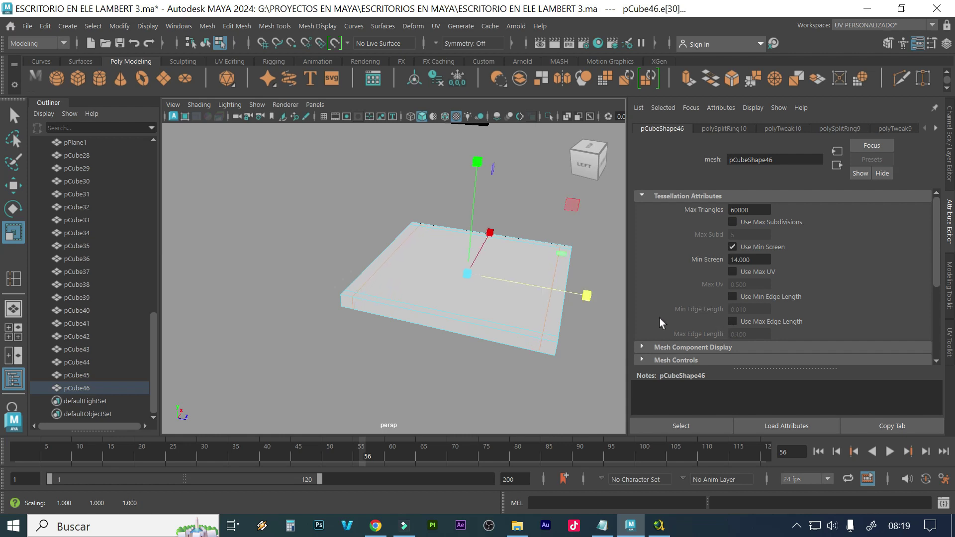
{"action": "left_click", "coordinate": [591, 297]}
{"action": "mouse_move", "coordinate": [592, 296]}
{"action": "left_mouse_down"}
{"action": "mouse_move", "coordinate": [602, 300]}
{"action": "mouse_move", "coordinate": [585, 294]}
{"action": "left_mouse_up"}
{"action": "left_click_drag", "start_coordinate": [550, 324], "coordinate": [443, 303], "text": "alt"}
{"action": "key", "text": "f"}
{"action": "mouse_move", "coordinate": [373, 294]}
{"action": "middle_mouse_down", "text": "alt"}
{"action": "mouse_move", "coordinate": [284, 294]}
{"action": "mouse_move", "coordinate": [373, 296]}
{"action": "middle_mouse_up", "text": "alt"}
Select the back, left and front border strip faces of the plate's top
{"action": "right_click_drag", "start_coordinate": [372, 291], "coordinate": [373, 185]}
{"action": "left_click", "coordinate": [343, 277]}
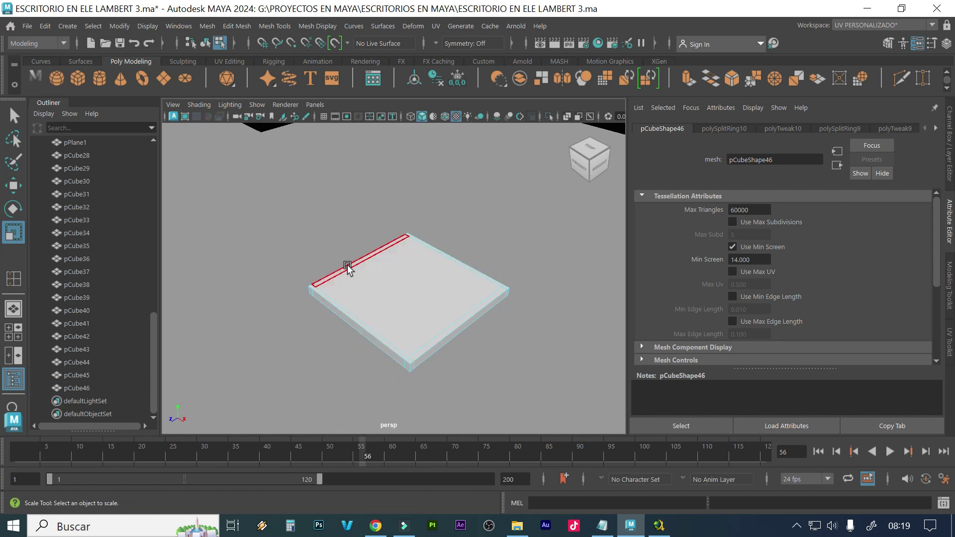
{"action": "scroll", "coordinate": [362, 254], "scroll_direction": "up", "scroll_amount": 3}
{"action": "scroll", "coordinate": [356, 240], "scroll_direction": "down", "scroll_amount": 3}
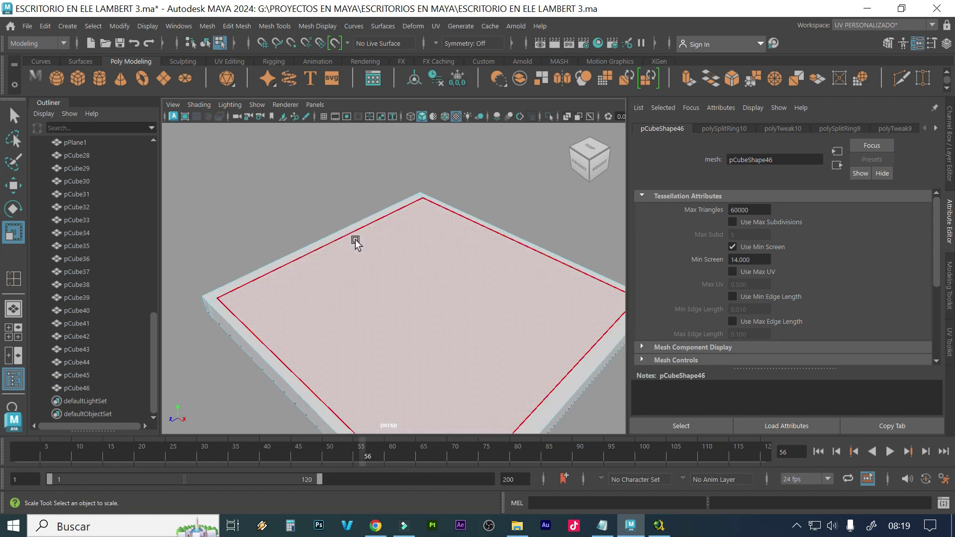
{"action": "scroll", "coordinate": [351, 228], "scroll_direction": "up", "scroll_amount": 5}
{"action": "left_click", "coordinate": [338, 180]}
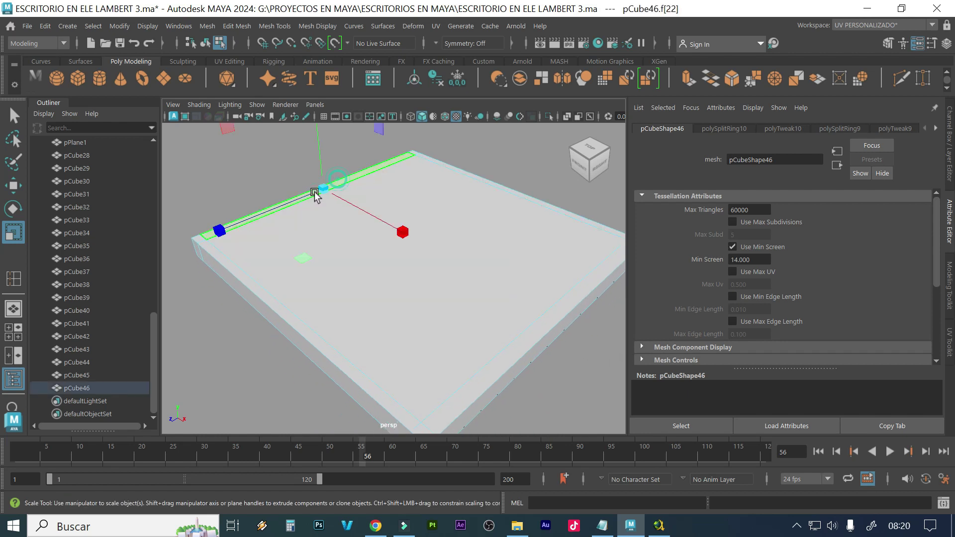
{"action": "left_click", "coordinate": [206, 248], "text": "shift"}
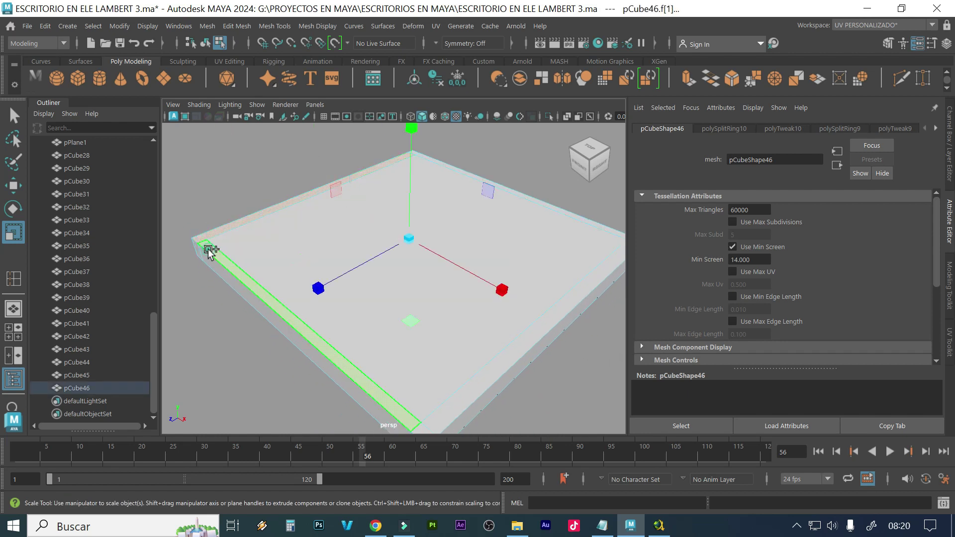
{"action": "left_click", "coordinate": [424, 426], "text": "shift"}
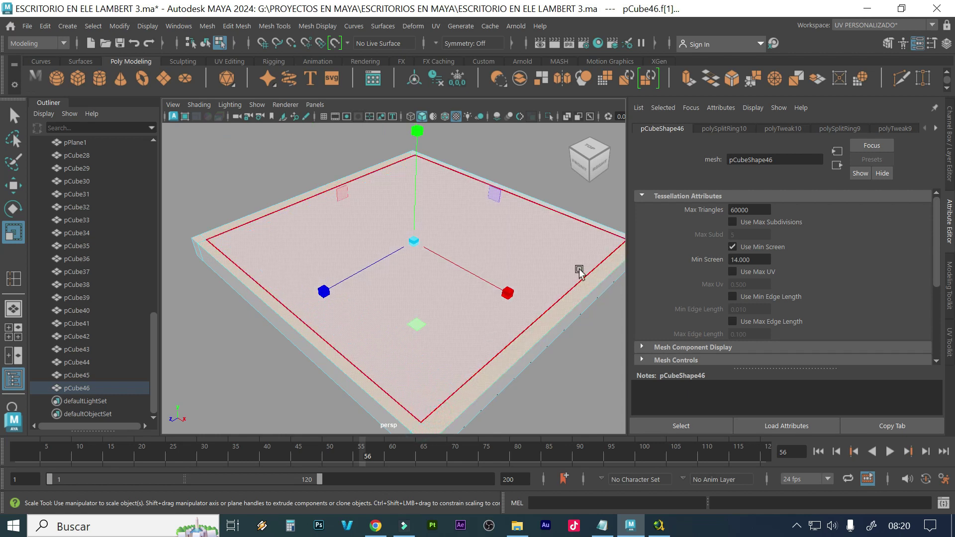
{"action": "left_click_drag", "start_coordinate": [576, 269], "coordinate": [531, 273], "text": "alt"}
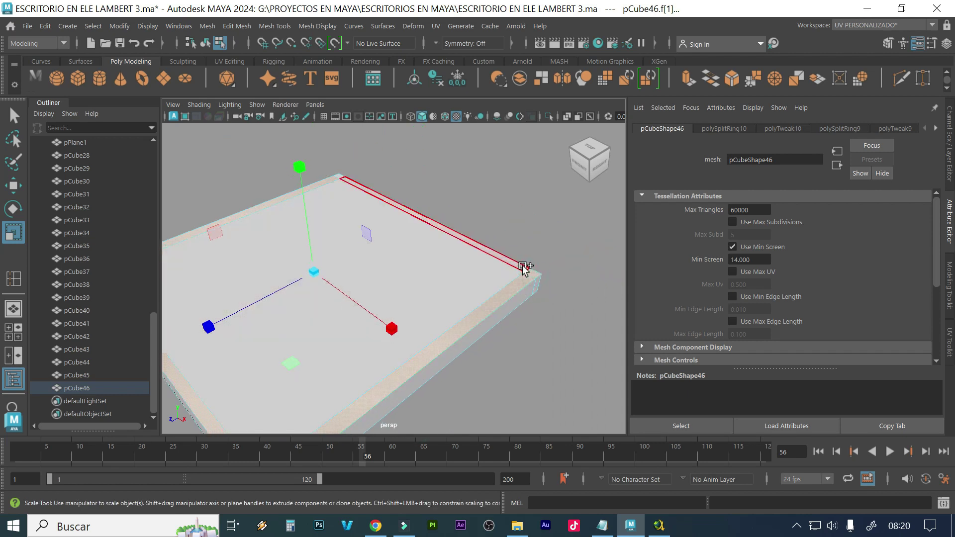
{"action": "scroll", "coordinate": [312, 164], "scroll_direction": "up", "scroll_amount": 2}
Extrude the border faces and raise them into walls, then select the box's front face
{"action": "left_click_drag", "start_coordinate": [312, 175], "coordinate": [345, 246], "text": "alt"}
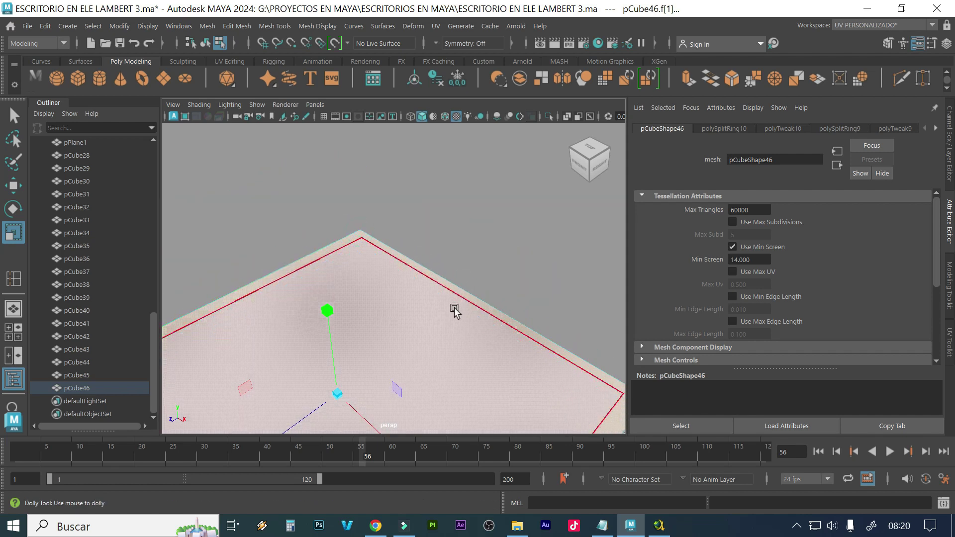
{"action": "scroll", "coordinate": [319, 313], "scroll_direction": "down", "scroll_amount": 4}
{"action": "right_click_drag", "start_coordinate": [282, 215], "coordinate": [285, 234], "text": "shift"}
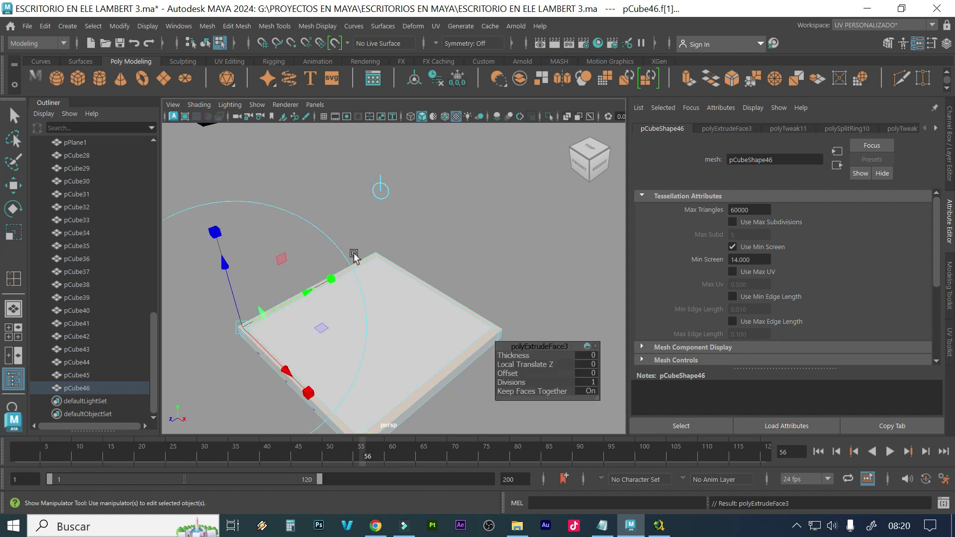
{"action": "left_click_drag", "start_coordinate": [358, 245], "coordinate": [356, 222]}
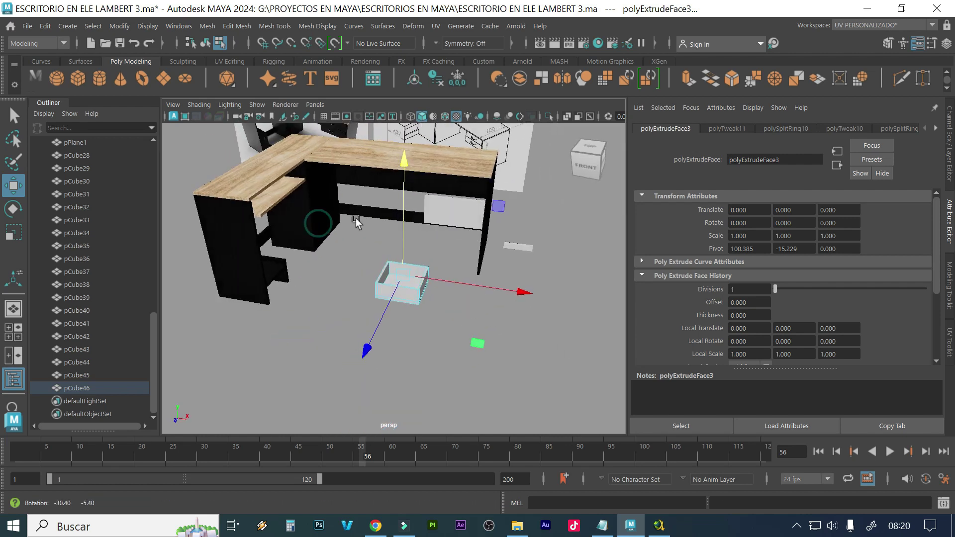
{"action": "left_click_drag", "start_coordinate": [430, 258], "coordinate": [425, 262], "text": "alt"}
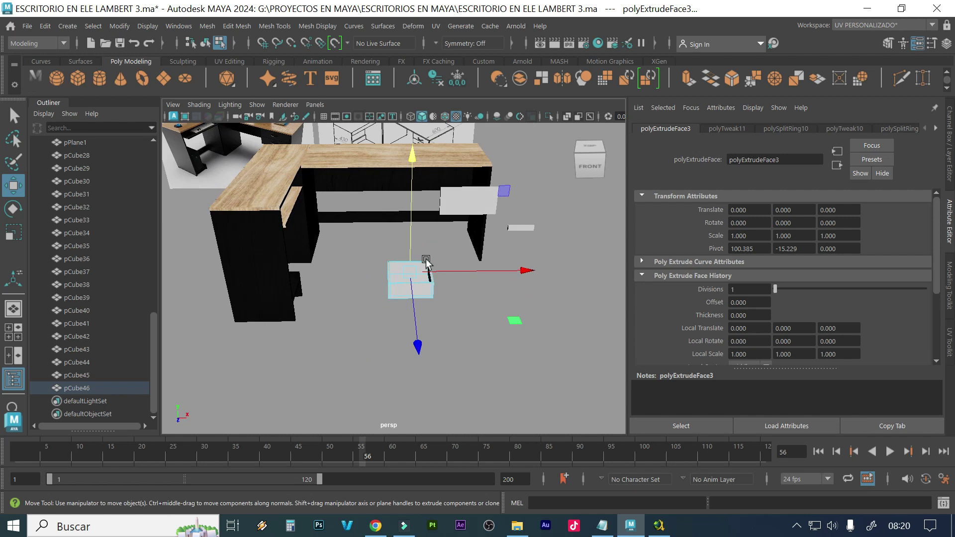
{"action": "scroll", "coordinate": [426, 262], "scroll_direction": "up", "scroll_amount": 3}
{"action": "right_click_drag", "start_coordinate": [428, 147], "coordinate": [465, 145]}
{"action": "scroll", "coordinate": [431, 273], "scroll_direction": "up", "scroll_amount": 3}
{"action": "left_click", "coordinate": [459, 318]}
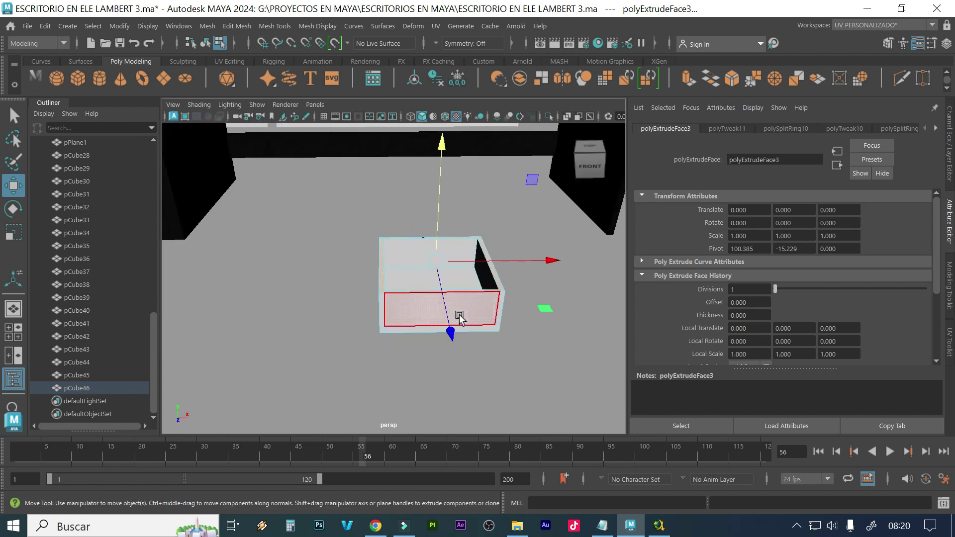
{"action": "left_click_drag", "start_coordinate": [426, 316], "coordinate": [390, 341], "text": "alt"}
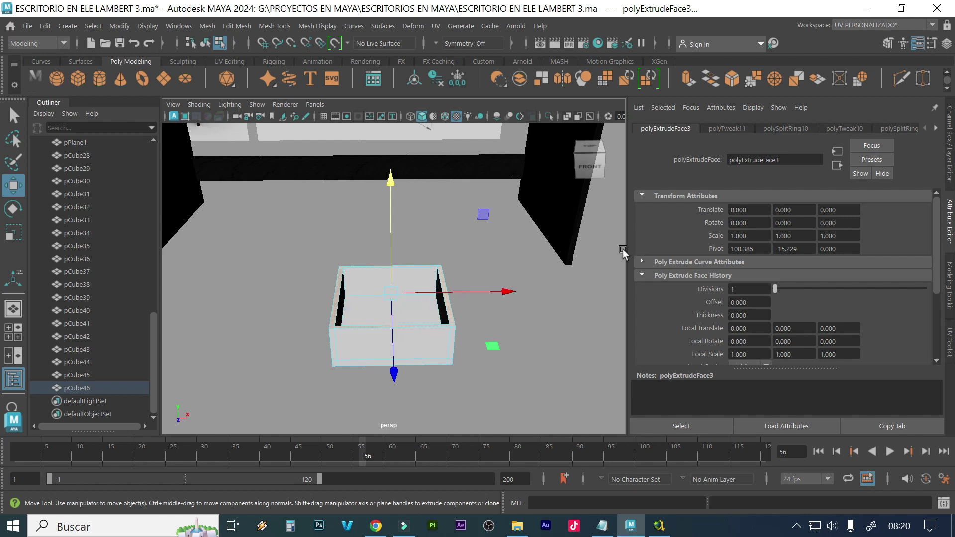
Switch to the UV 2 VENTANAS workspace and maximise the perspective view
{"action": "left_click", "coordinate": [933, 26]}
{"action": "left_click", "coordinate": [899, 281]}
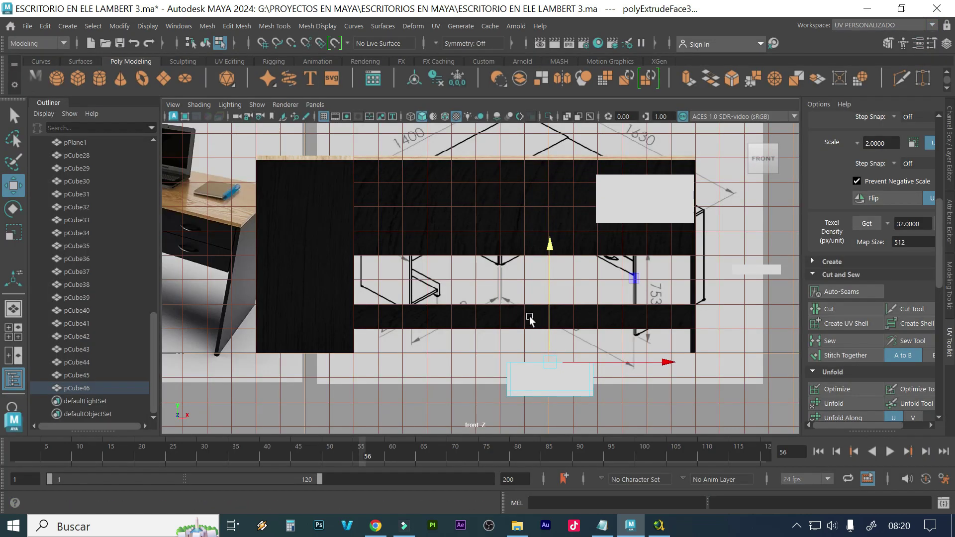
{"action": "left_click", "coordinate": [933, 26]}
{"action": "left_click", "coordinate": [908, 67]}
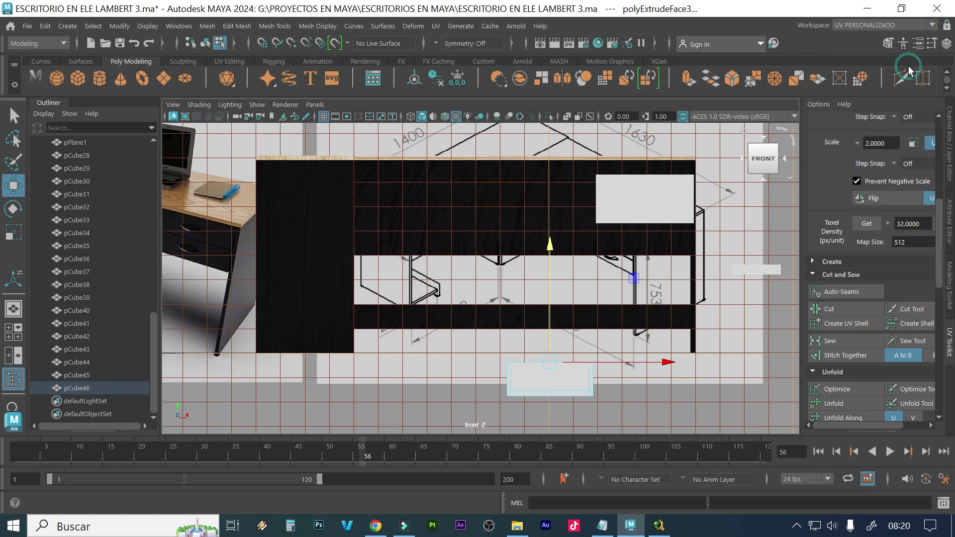
{"action": "left_click", "coordinate": [928, 26]}
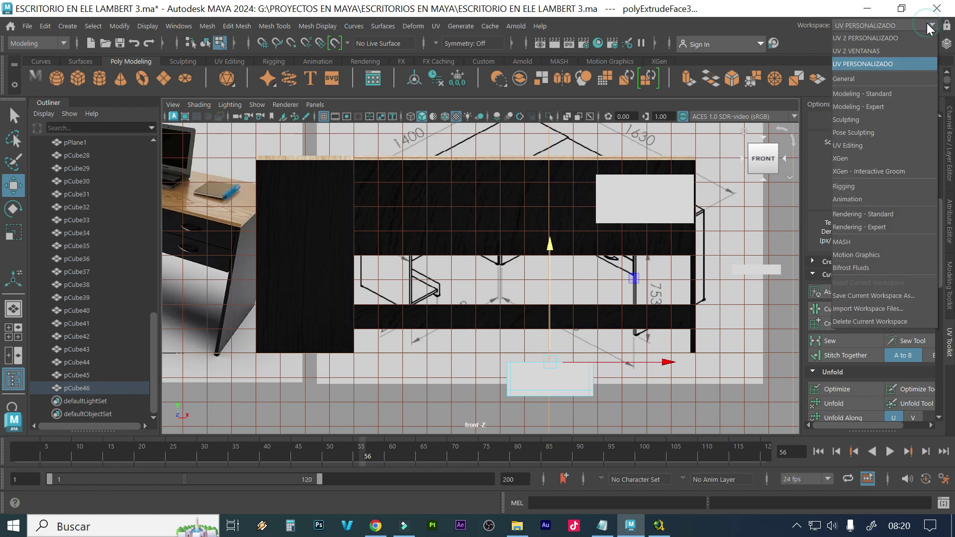
{"action": "left_click", "coordinate": [894, 51]}
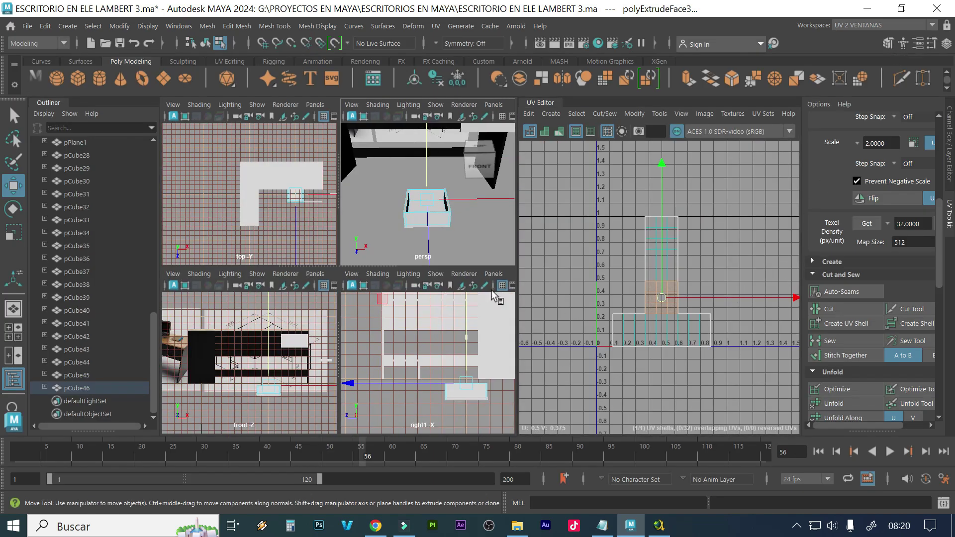
{"action": "scroll", "coordinate": [453, 240], "scroll_direction": "up", "scroll_amount": 5}
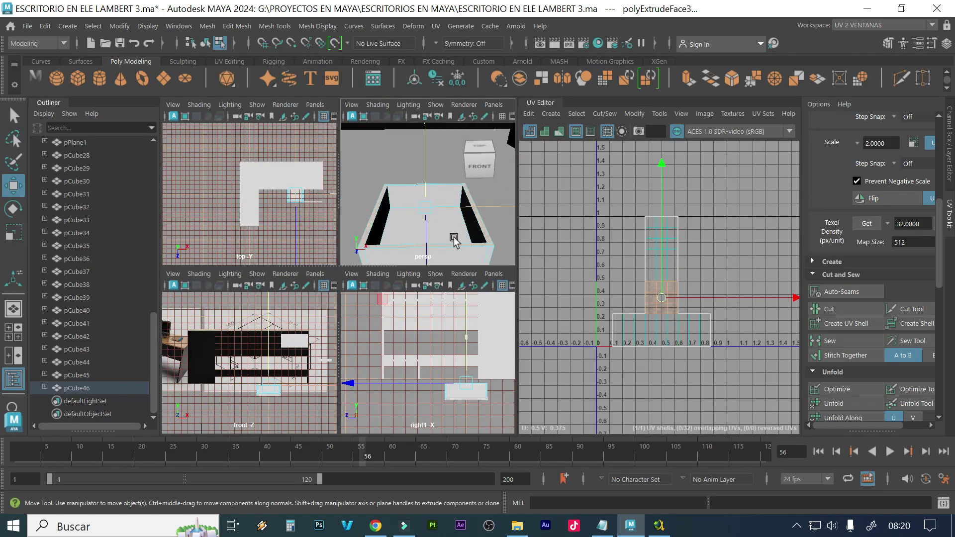
{"action": "key", "text": "space"}
Select the drawer box pCube46 in Object Mode
{"action": "left_click_drag", "start_coordinate": [454, 238], "coordinate": [403, 288], "text": "alt"}
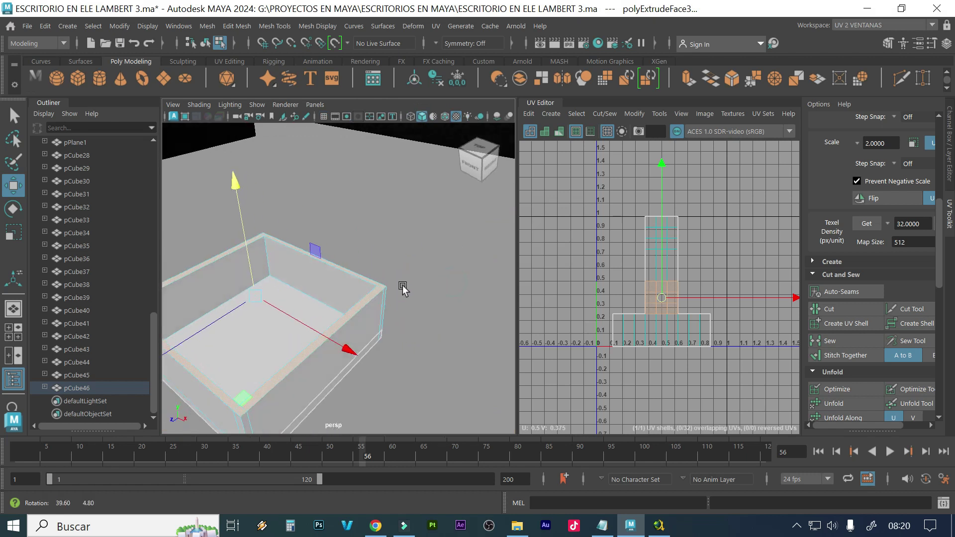
{"action": "scroll", "coordinate": [348, 278], "scroll_direction": "down", "scroll_amount": 5}
{"action": "left_click", "coordinate": [392, 332]}
{"action": "right_click", "coordinate": [298, 293]}
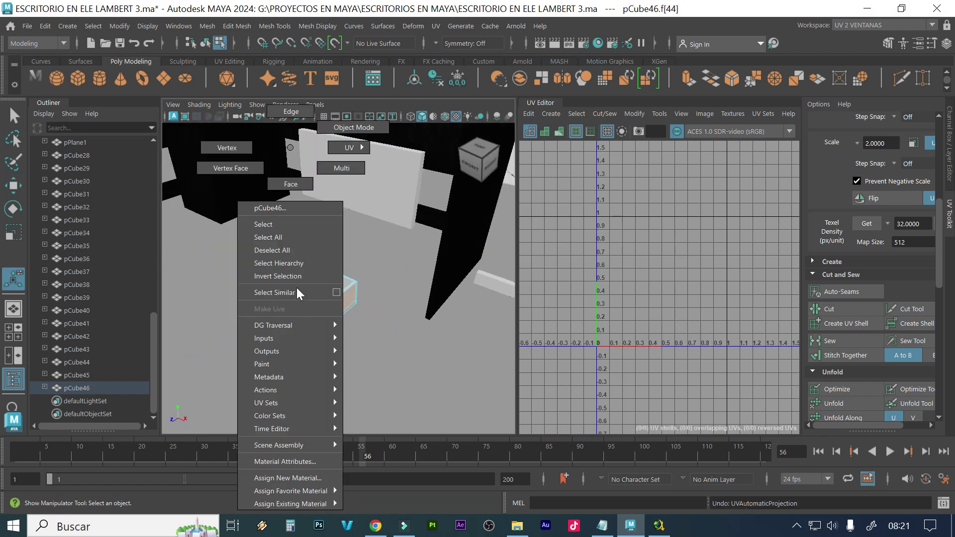
{"action": "left_click", "coordinate": [350, 127]}
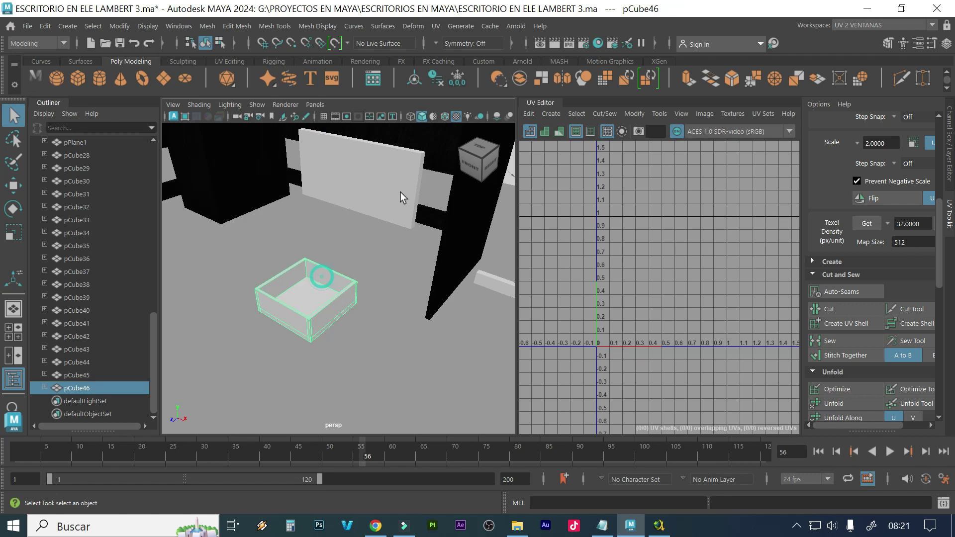
{"action": "left_click", "coordinate": [550, 114]}
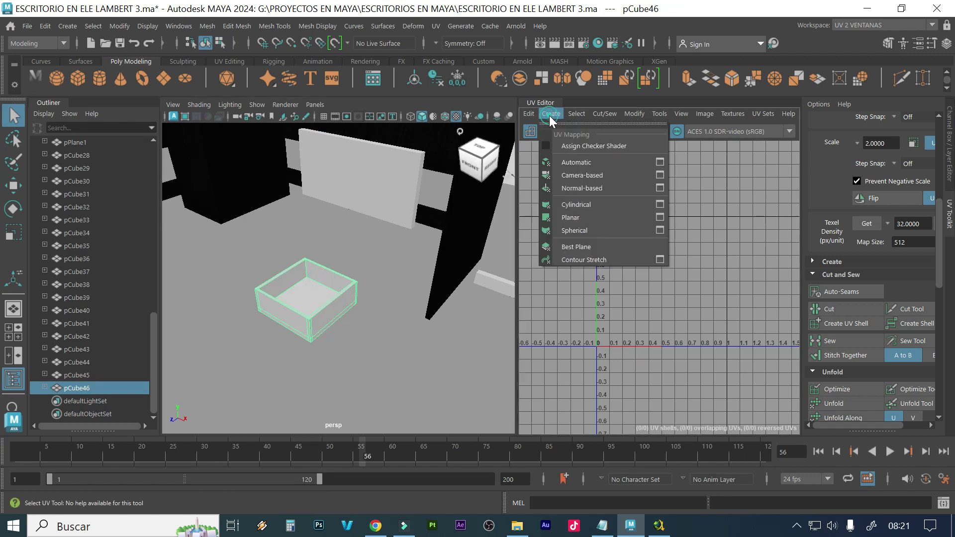
Apply Automatic UV projection to pCube46 and inspect its 11 UV shells
{"action": "left_click", "coordinate": [610, 166]}
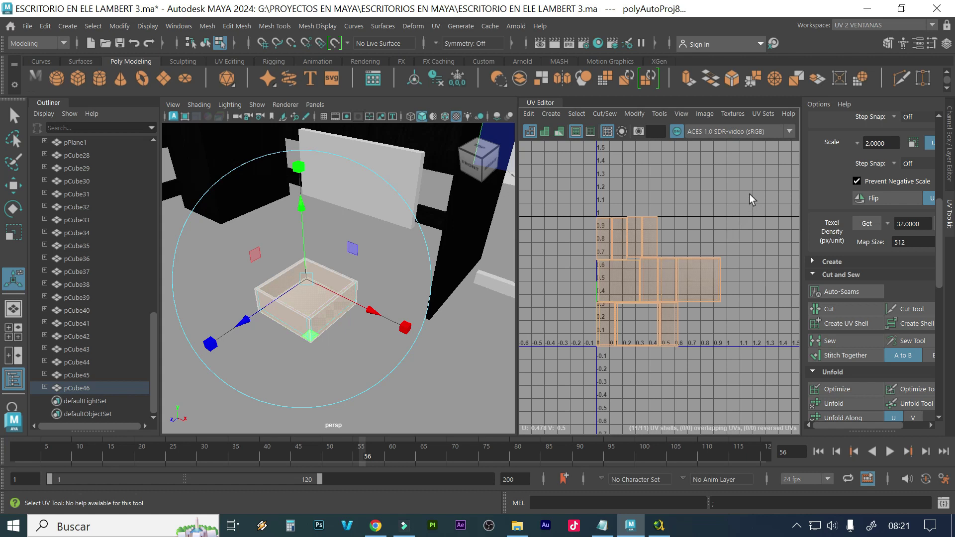
{"action": "left_click", "coordinate": [585, 364]}
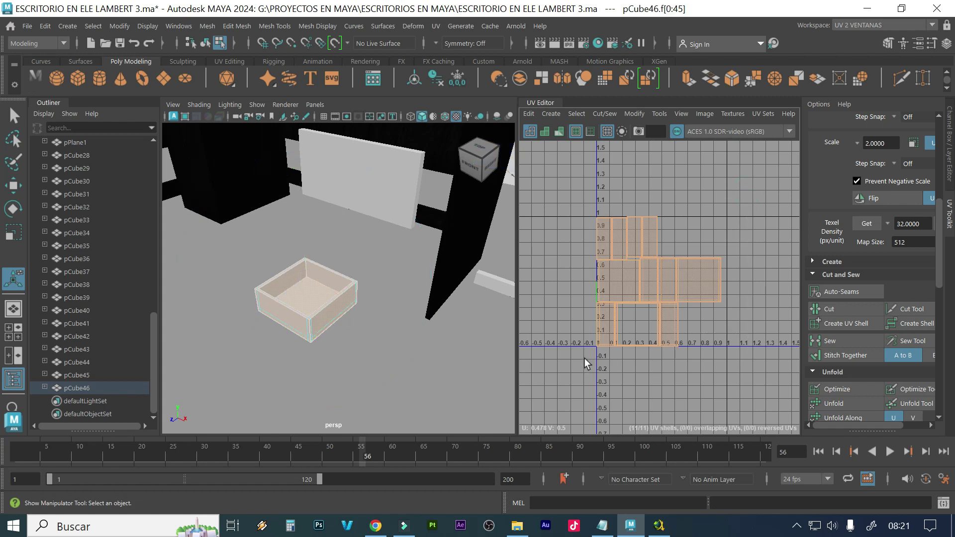
{"action": "right_click_drag", "start_coordinate": [636, 287], "coordinate": [591, 267]}
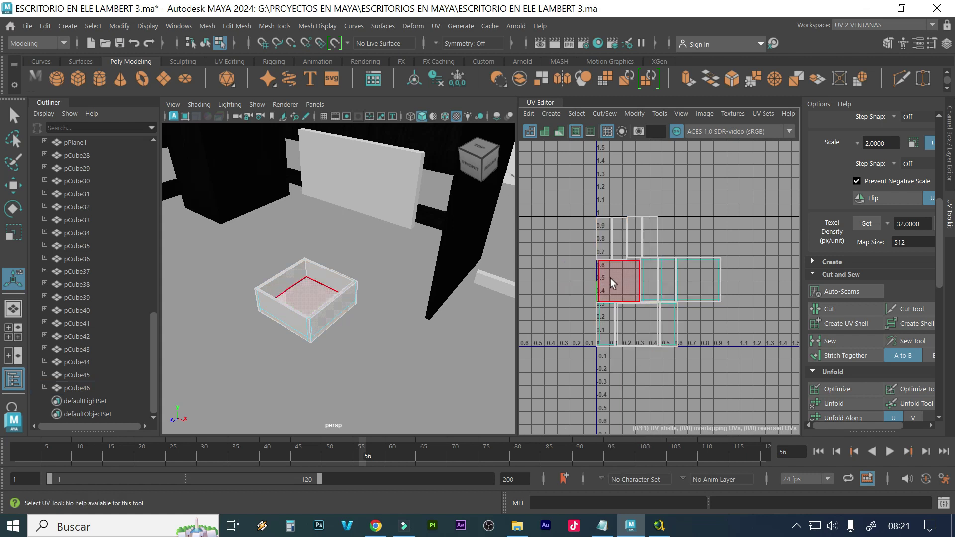
{"action": "left_click", "coordinate": [696, 281]}
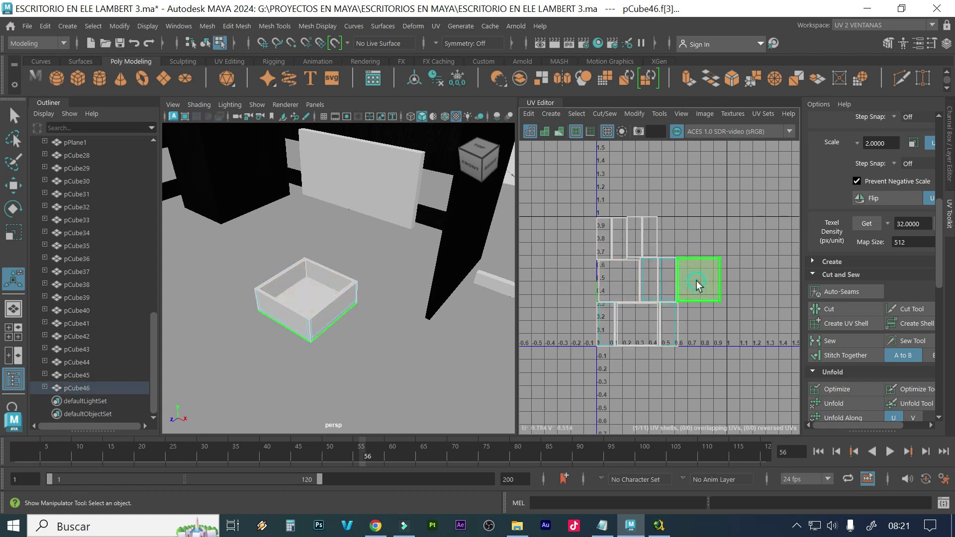
{"action": "left_click", "coordinate": [666, 281]}
{"action": "left_click", "coordinate": [651, 290]}
{"action": "scroll", "coordinate": [666, 271], "scroll_direction": "up", "scroll_amount": 5}
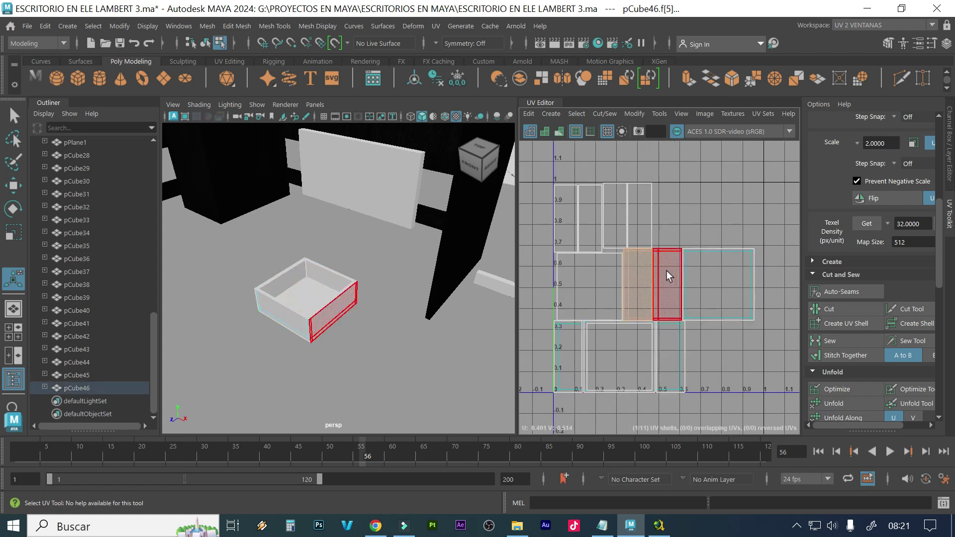
{"action": "scroll", "coordinate": [649, 235], "scroll_direction": "up", "scroll_amount": 6}
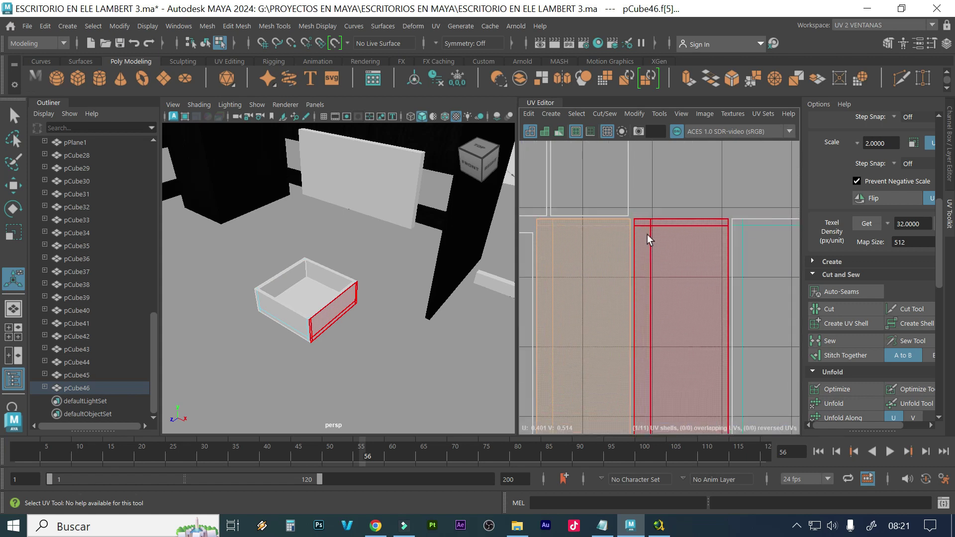
{"action": "scroll", "coordinate": [651, 234], "scroll_direction": "down", "scroll_amount": 10}
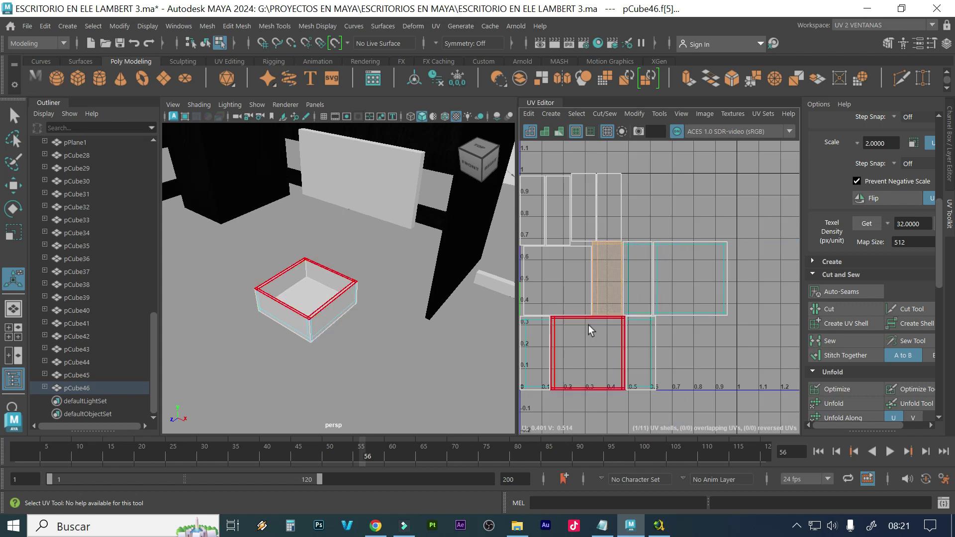
{"action": "scroll", "coordinate": [648, 306], "scroll_direction": "down", "scroll_amount": 2}
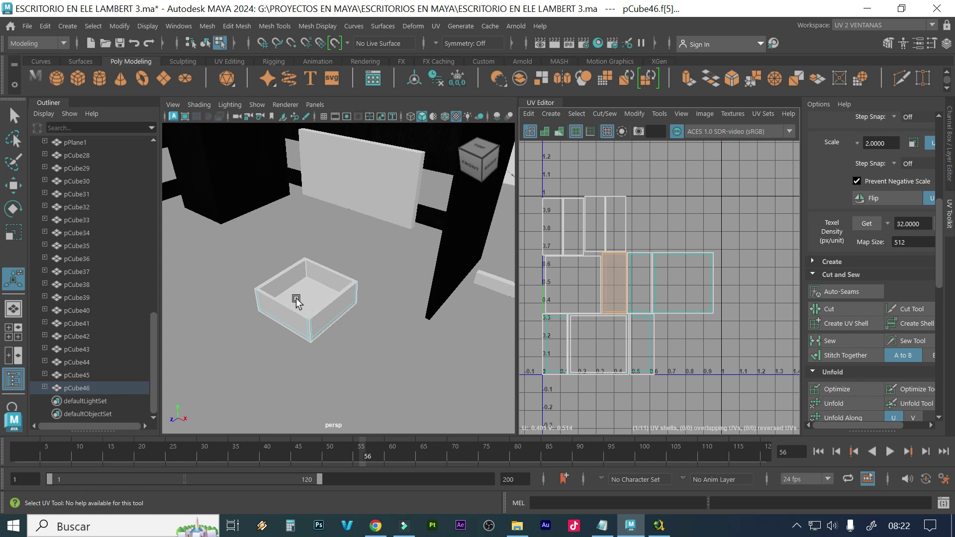
Check the UV shells of the box's floor, front wall and right side faces
{"action": "scroll", "coordinate": [294, 321], "scroll_direction": "up", "scroll_amount": 4}
{"action": "left_click", "coordinate": [292, 333]}
{"action": "right_click_drag", "start_coordinate": [293, 337], "coordinate": [399, 254], "text": "alt"}
{"action": "left_click", "coordinate": [317, 281]}
{"action": "left_click", "coordinate": [367, 324]}
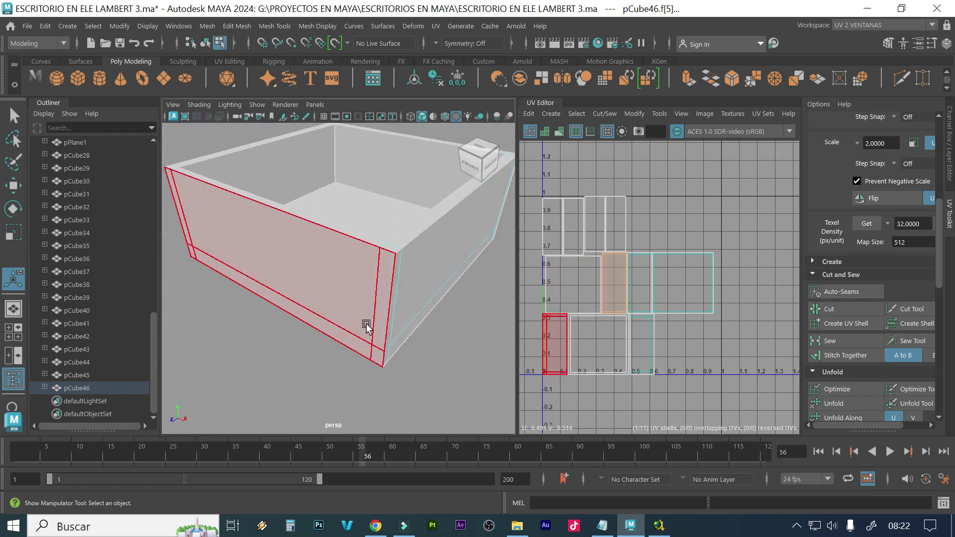
{"action": "left_click", "coordinate": [383, 355]}
{"action": "left_click", "coordinate": [378, 356]}
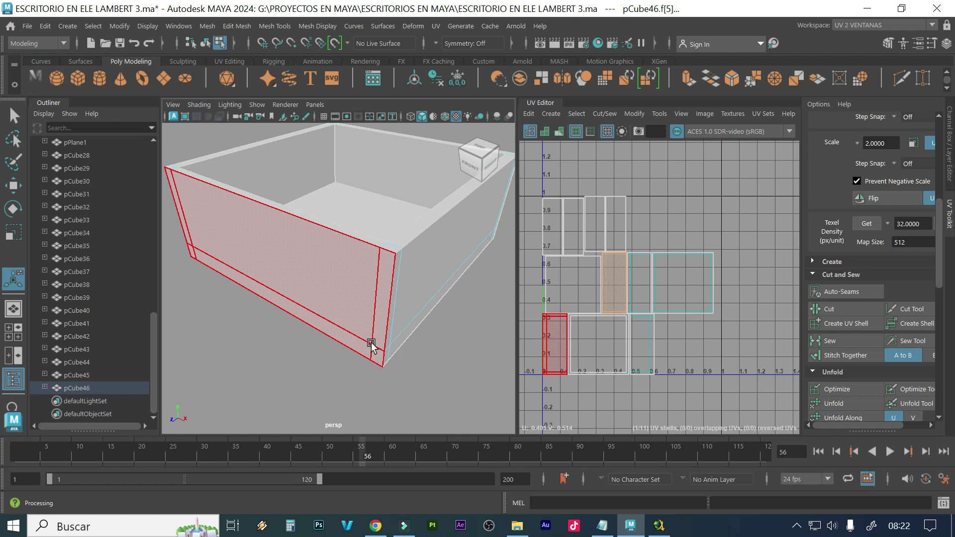
{"action": "left_click", "coordinate": [405, 252]}
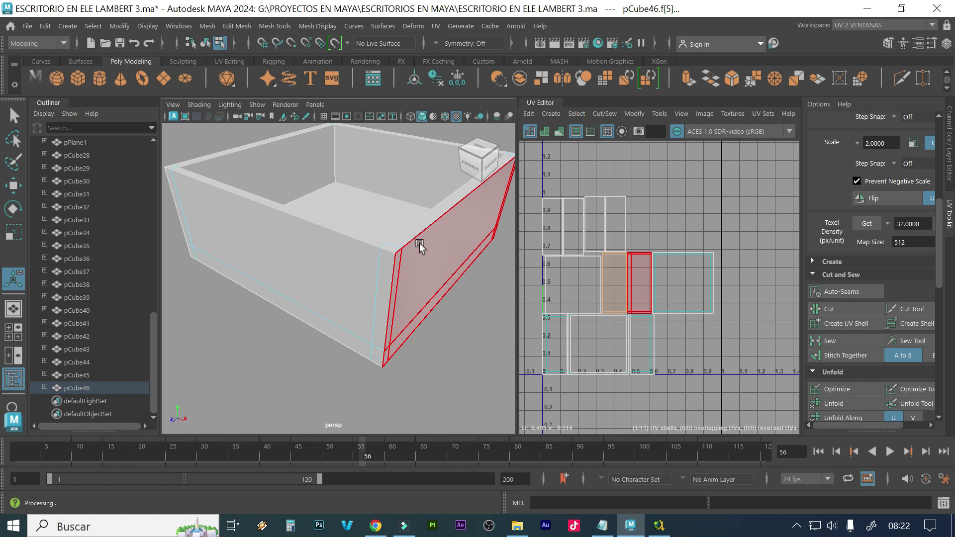
{"action": "scroll", "coordinate": [419, 246], "scroll_direction": "down", "scroll_amount": 5}
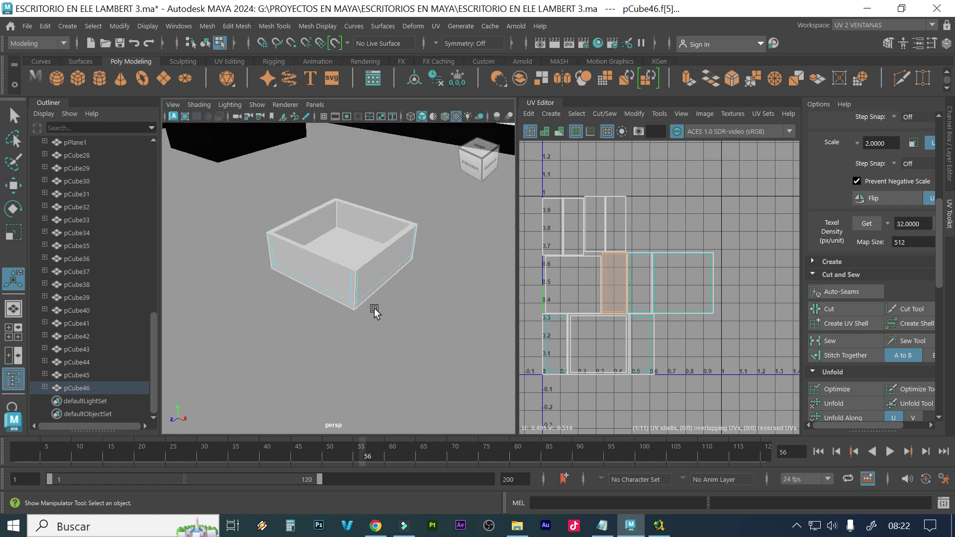
Select all of pCube46's UVs in the UV Editor and delete them
{"action": "left_click_drag", "start_coordinate": [382, 269], "coordinate": [380, 333], "text": "alt"}
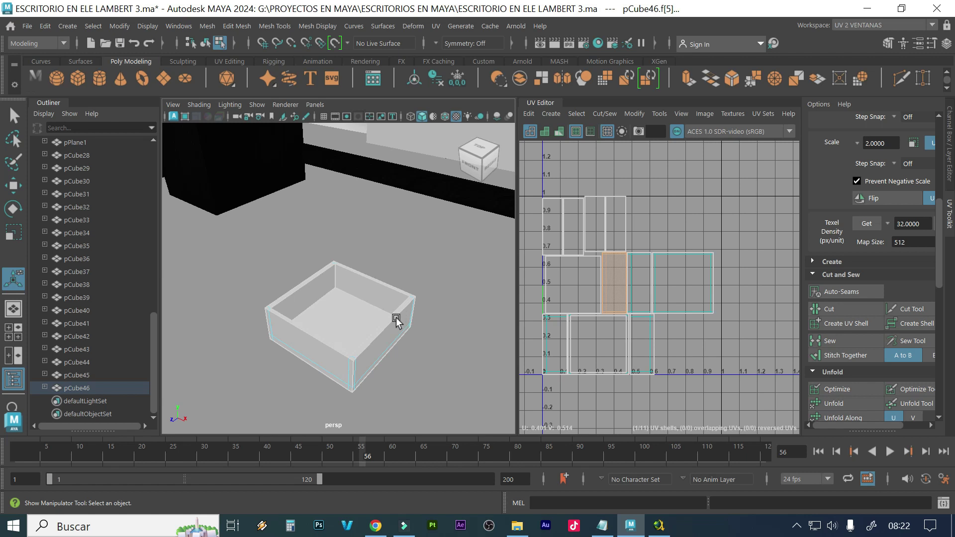
{"action": "right_click_drag", "start_coordinate": [599, 252], "coordinate": [565, 232]}
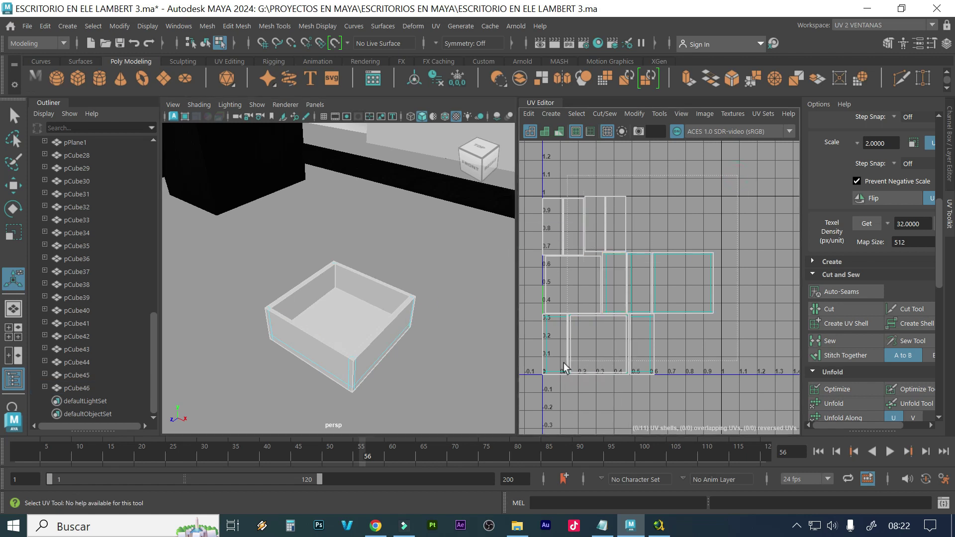
{"action": "left_click_drag", "start_coordinate": [532, 395], "coordinate": [726, 186]}
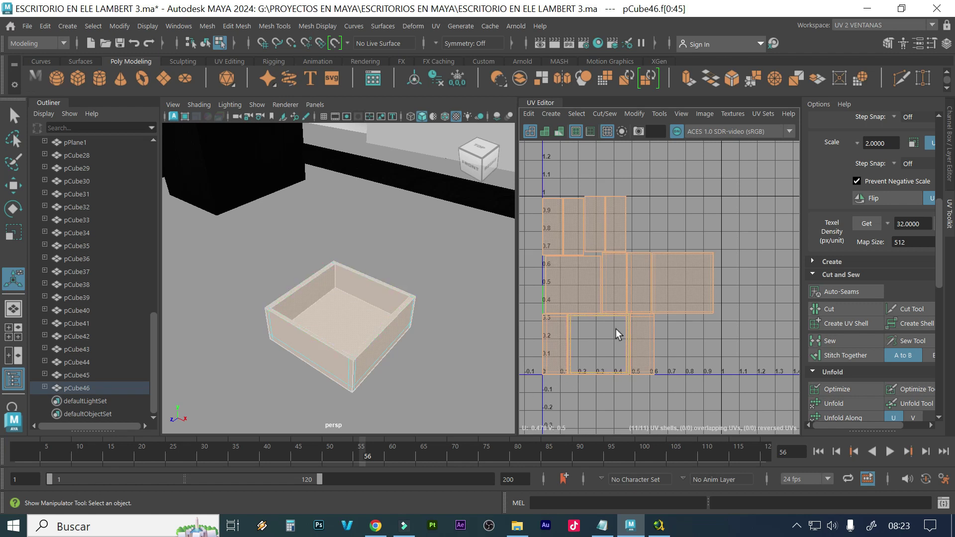
{"action": "key", "text": "Delete"}
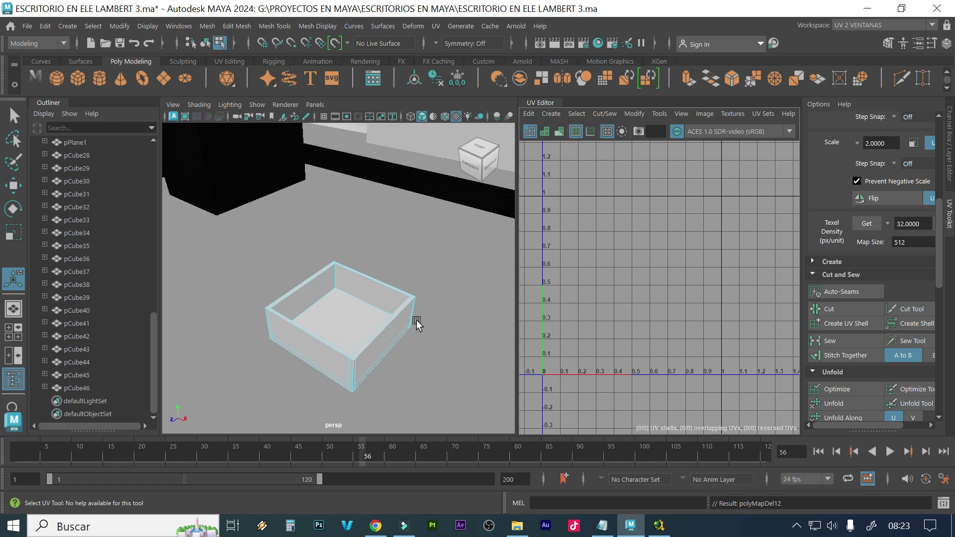
Delete the drawer box pCube46 from under the desk
{"action": "scroll", "coordinate": [416, 324], "scroll_direction": "down", "scroll_amount": 5}
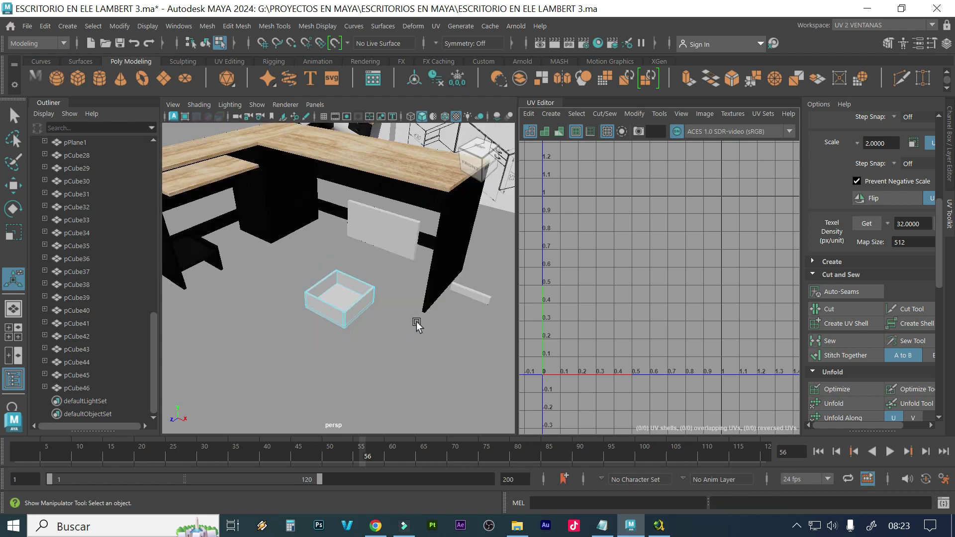
{"action": "mouse_move", "coordinate": [356, 348]}
{"action": "left_mouse_down", "text": "alt"}
{"action": "mouse_move", "coordinate": [386, 335]}
{"action": "mouse_move", "coordinate": [366, 348]}
{"action": "left_mouse_up", "text": "alt"}
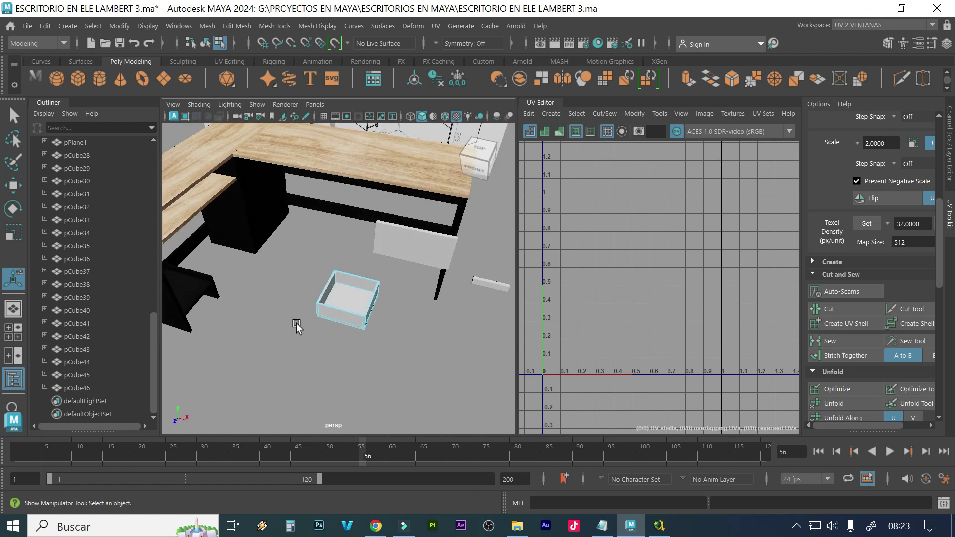
{"action": "right_click_drag", "start_coordinate": [333, 297], "coordinate": [392, 128]}
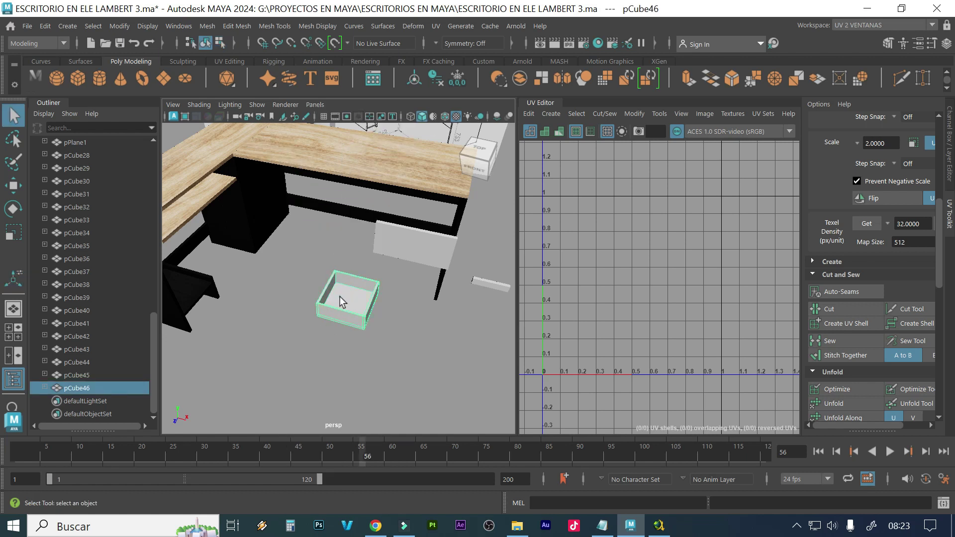
{"action": "key", "text": "Delete"}
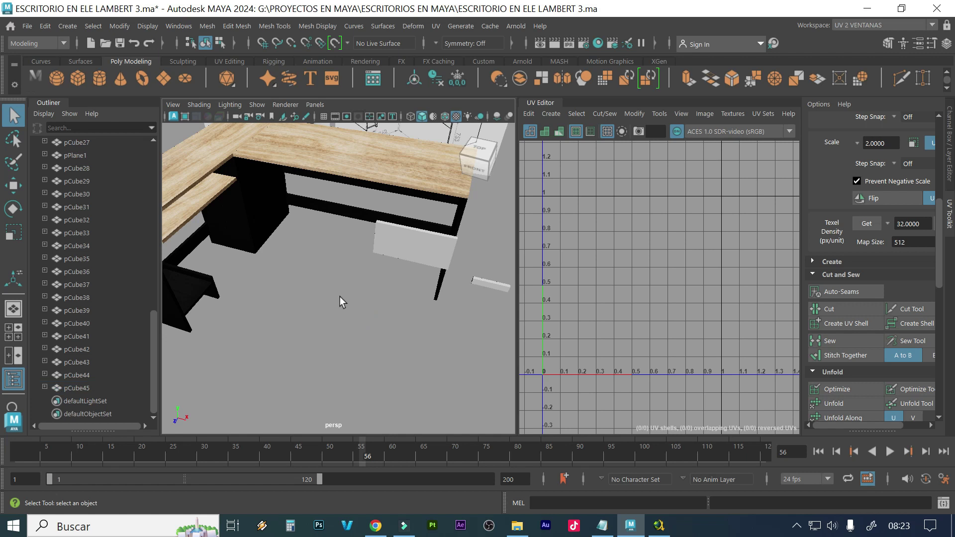
Delete the front panel's UVs and select the plain grey pCube45 board
{"action": "mouse_move", "coordinate": [365, 272]}
{"action": "left_mouse_down", "text": "alt"}
{"action": "mouse_move", "coordinate": [384, 283]}
{"action": "mouse_move", "coordinate": [378, 260]}
{"action": "mouse_move", "coordinate": [379, 279]}
{"action": "left_mouse_up", "text": "alt"}
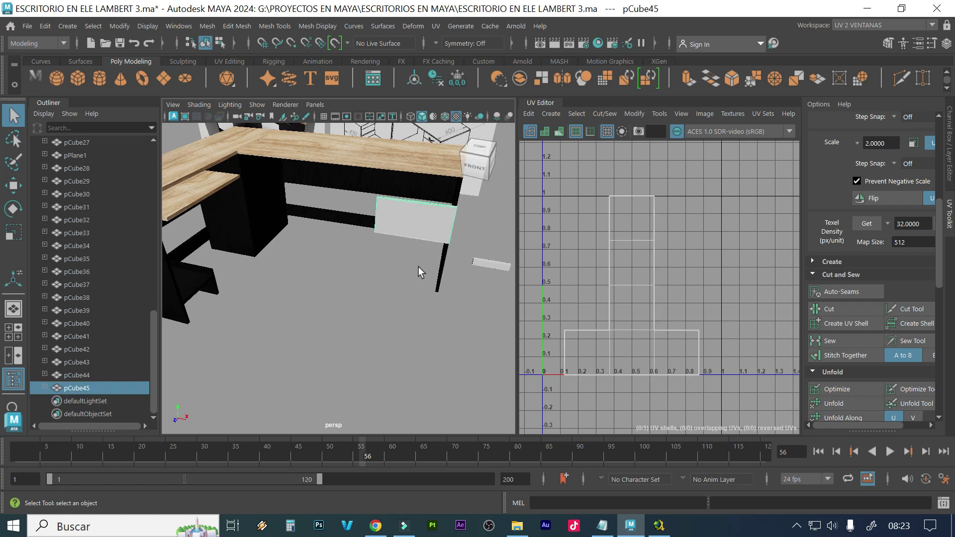
{"action": "left_click", "coordinate": [695, 179]}
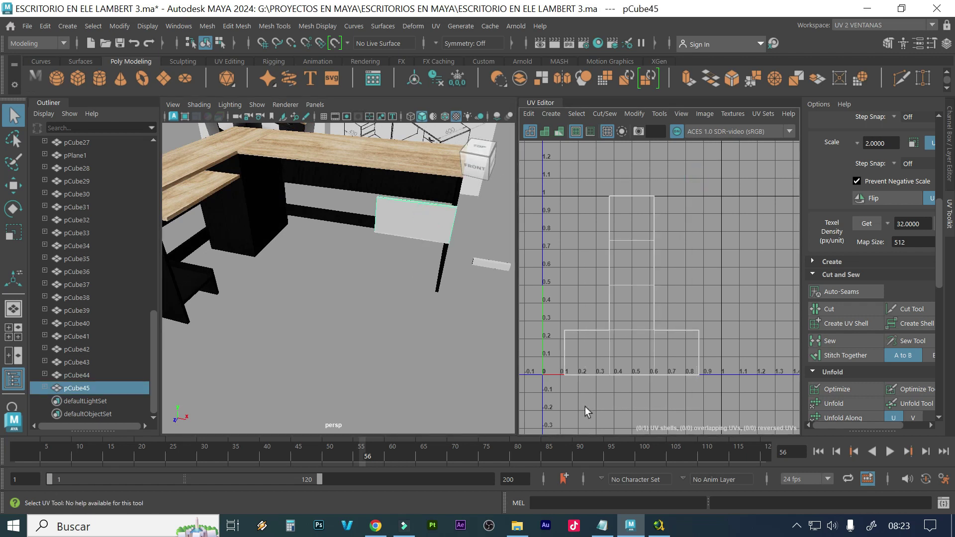
{"action": "key", "text": "Delete"}
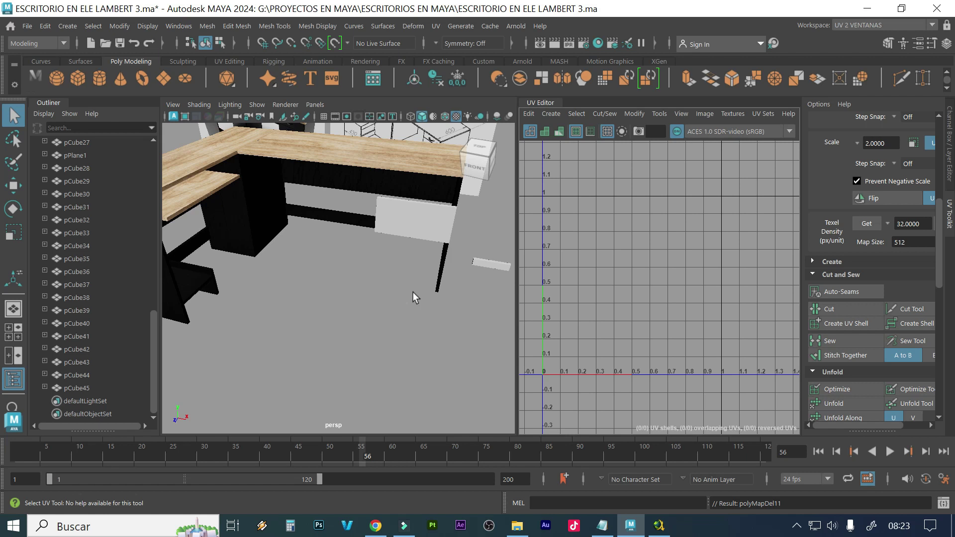
{"action": "scroll", "coordinate": [413, 291], "scroll_direction": "up", "scroll_amount": 5}
{"action": "scroll", "coordinate": [393, 286], "scroll_direction": "up", "scroll_amount": 3}
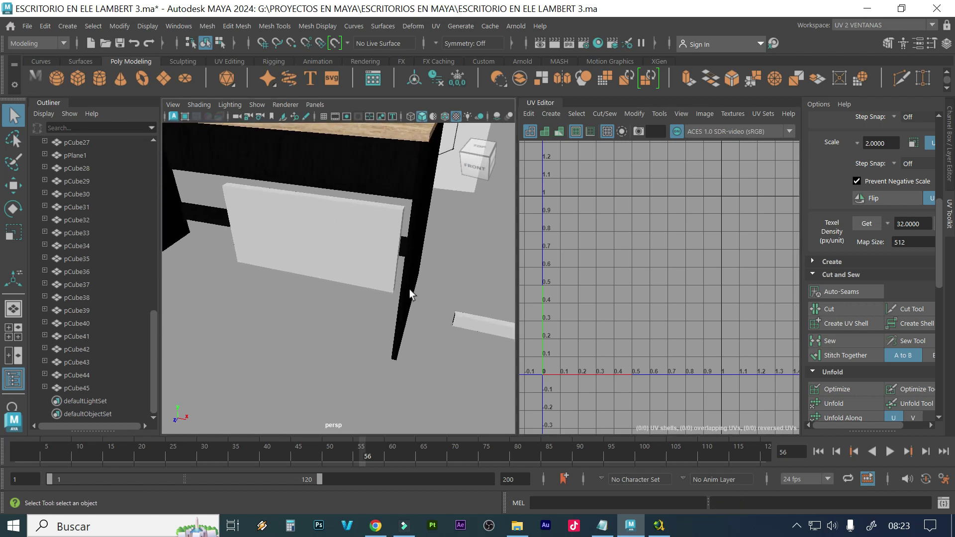
{"action": "left_click", "coordinate": [373, 269]}
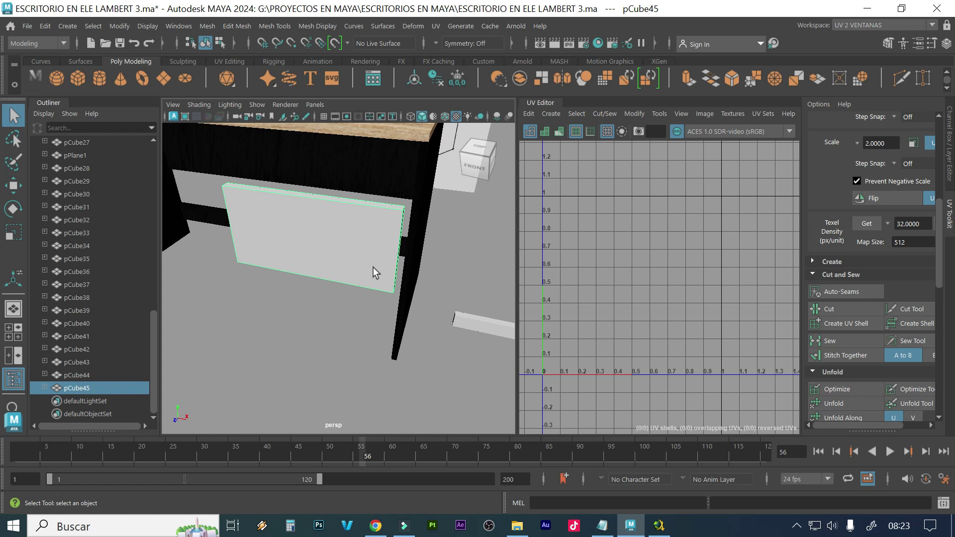
{"action": "mouse_move", "coordinate": [383, 259]}
{"action": "left_mouse_down", "text": "alt"}
{"action": "mouse_move", "coordinate": [375, 262]}
{"action": "mouse_move", "coordinate": [393, 271]}
{"action": "left_mouse_up", "text": "alt"}
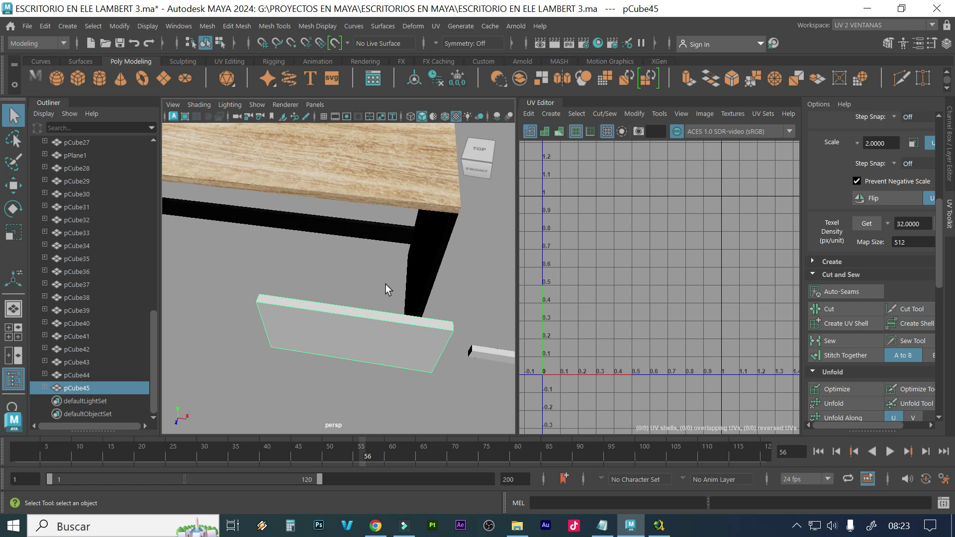
Assign a new Lambert material, lambert15, to pCube45 and show it in the docked Attribute Editor
{"action": "right_click", "coordinate": [350, 330]}
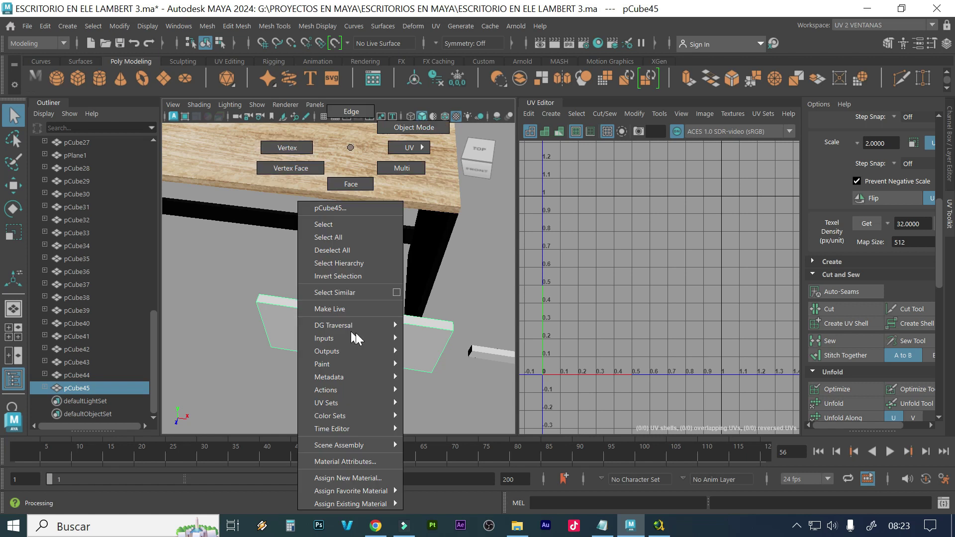
{"action": "left_click", "coordinate": [361, 475]}
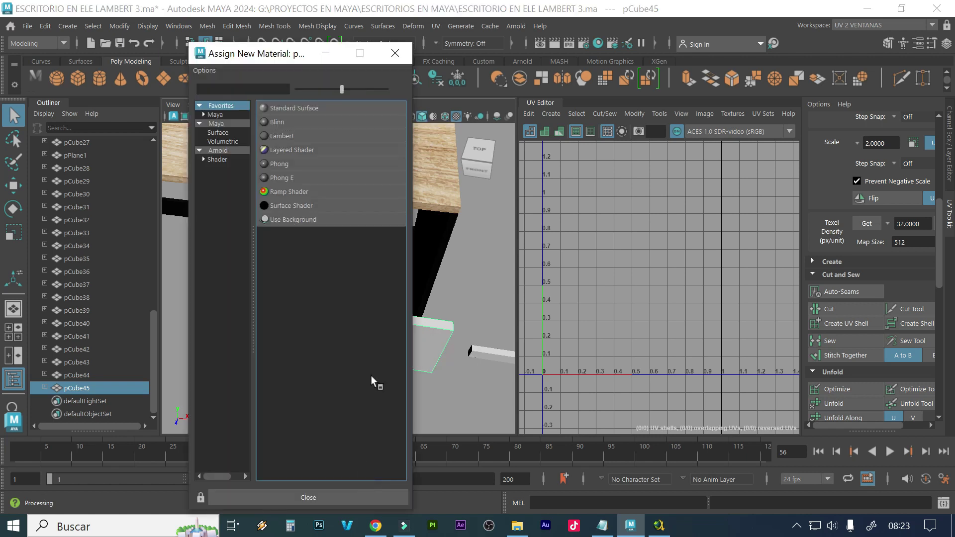
{"action": "left_click", "coordinate": [291, 138]}
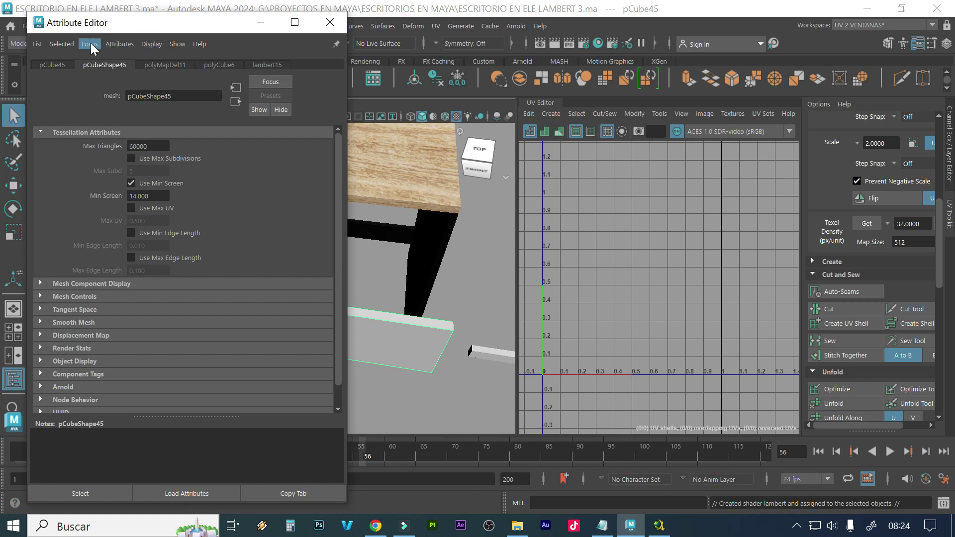
{"action": "left_click_drag", "start_coordinate": [73, 29], "coordinate": [940, 279]}
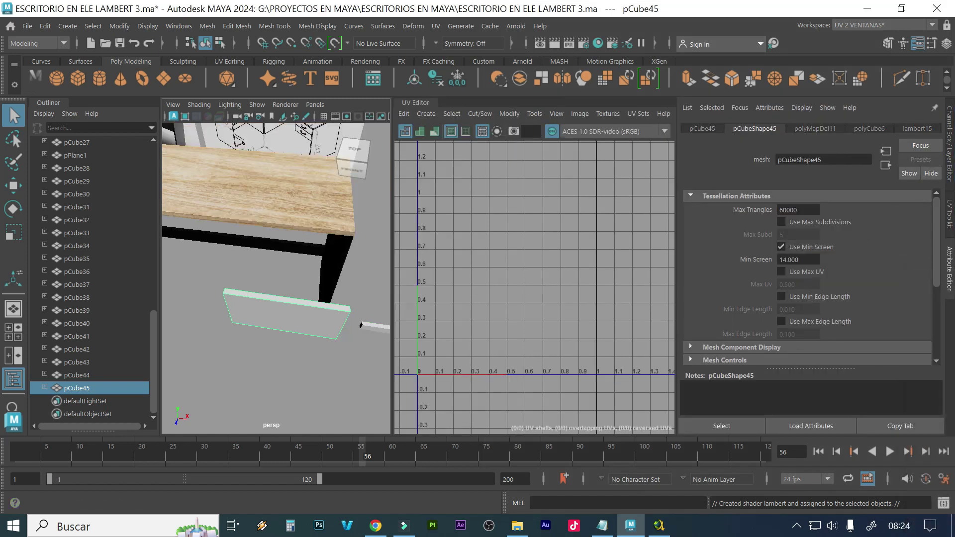
{"action": "left_click", "coordinate": [915, 133]}
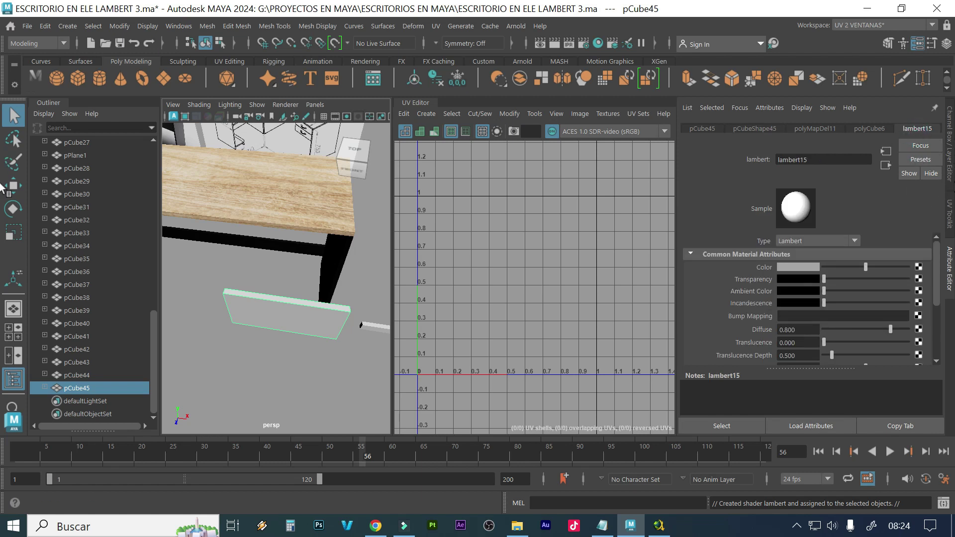
Create a file10 texture on lambert15's Color and browse the project folders for an image
{"action": "left_click", "coordinate": [918, 268]}
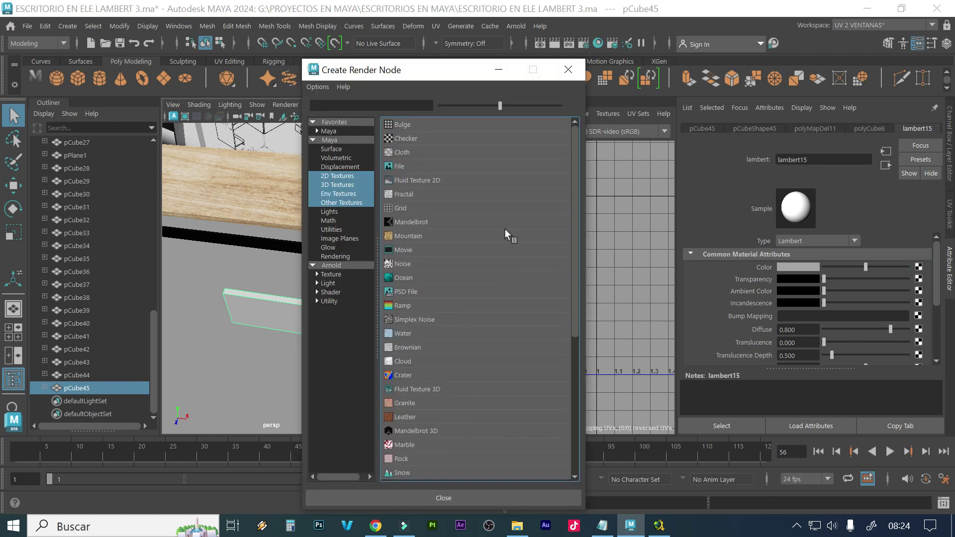
{"action": "left_click", "coordinate": [404, 169]}
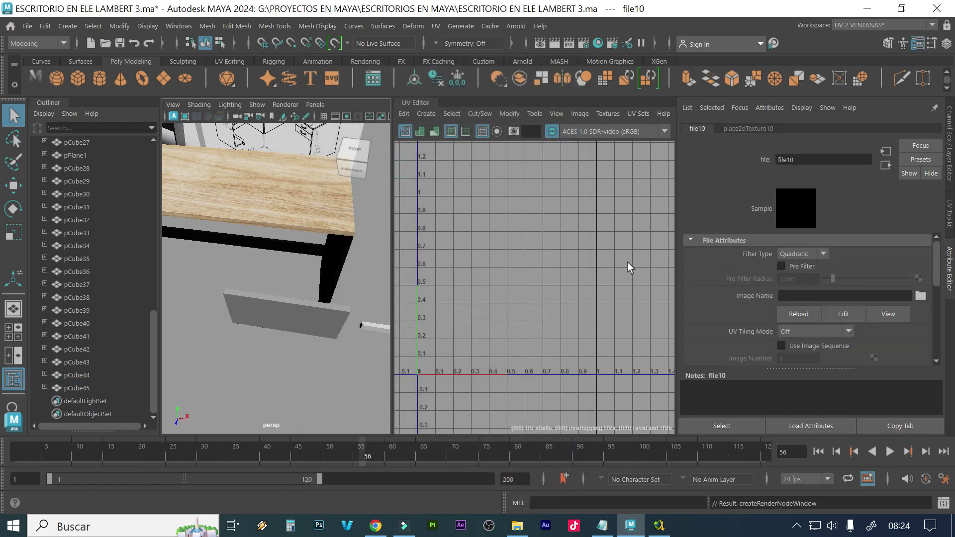
{"action": "left_click", "coordinate": [920, 296]}
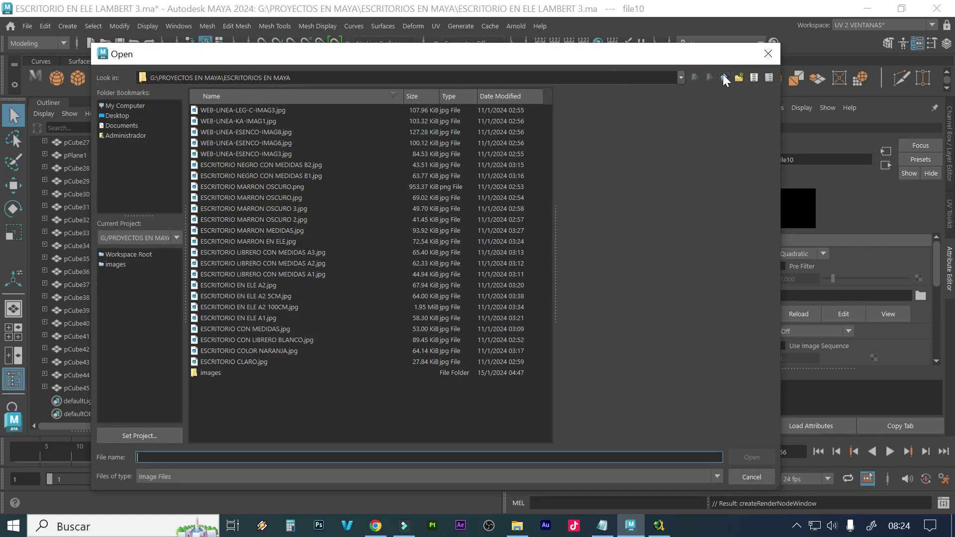
{"action": "left_click", "coordinate": [722, 74]}
{"action": "left_click", "coordinate": [421, 182]}
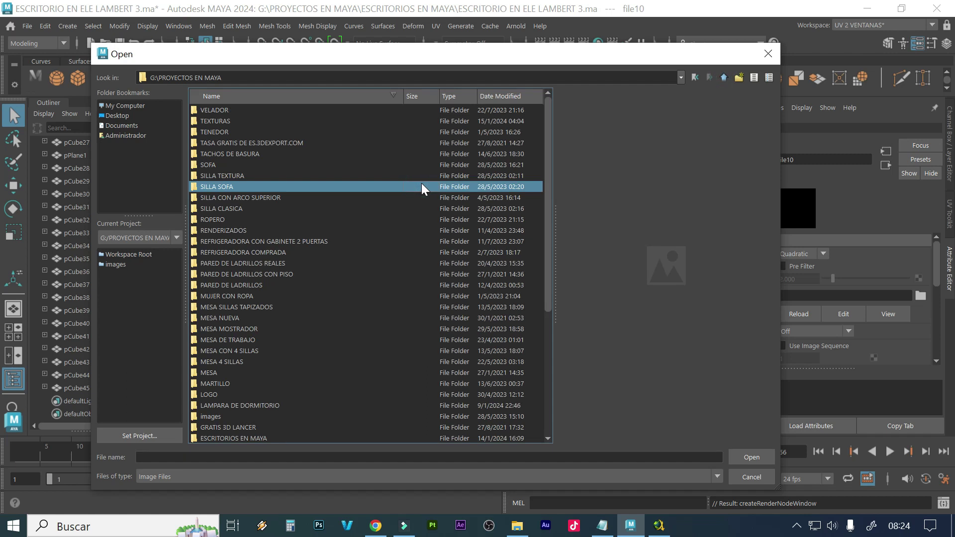
{"action": "left_click", "coordinate": [413, 230]}
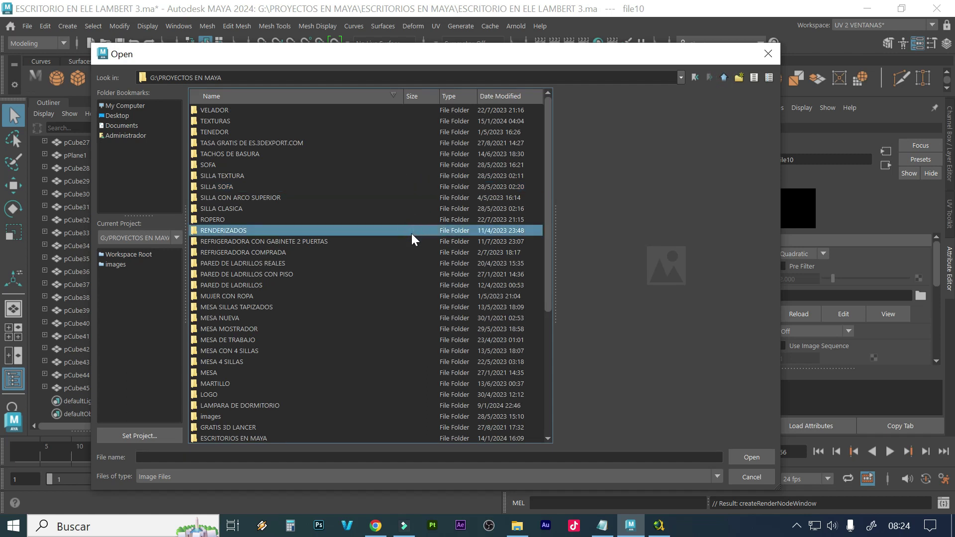
{"action": "left_click", "coordinate": [260, 283]}
Open the TEXTURAS folder and load madera 4000 X 4000.jpg as the image
{"action": "key", "text": "t"}
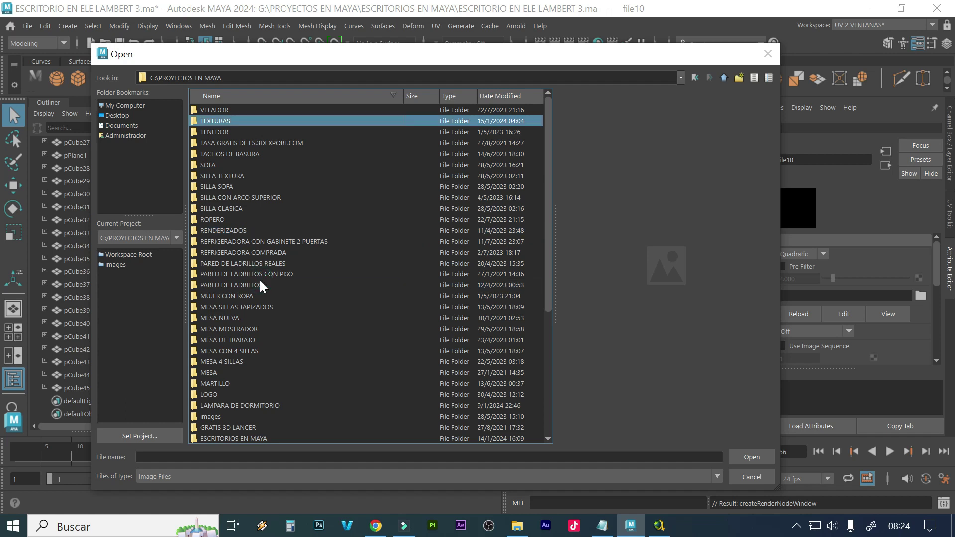
{"action": "key", "text": "Return"}
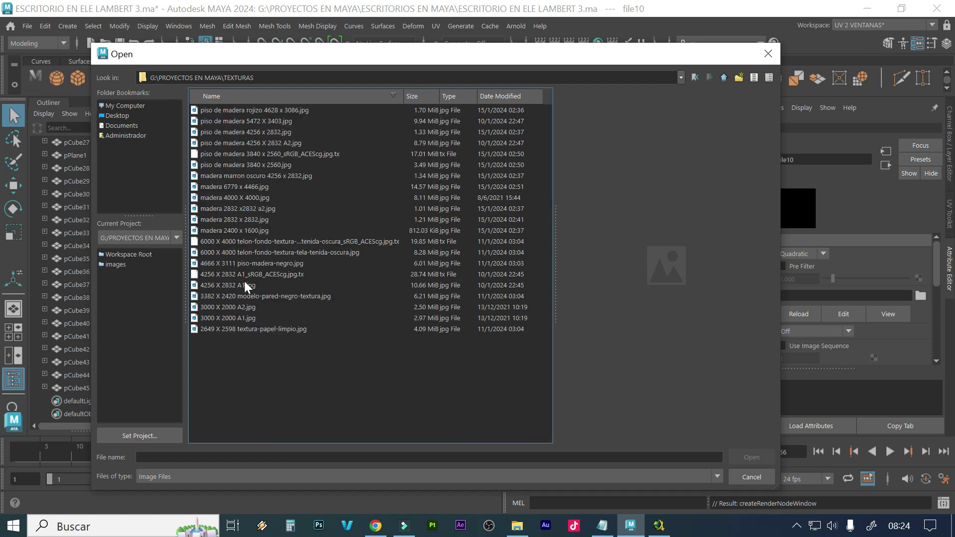
{"action": "left_click", "coordinate": [245, 284]}
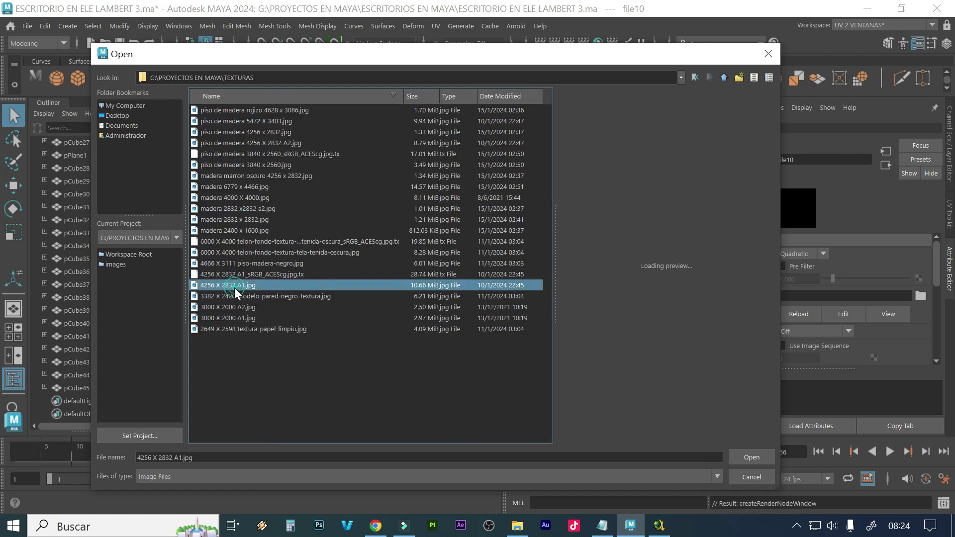
{"action": "left_click", "coordinate": [238, 316]}
{"action": "left_click", "coordinate": [252, 231]}
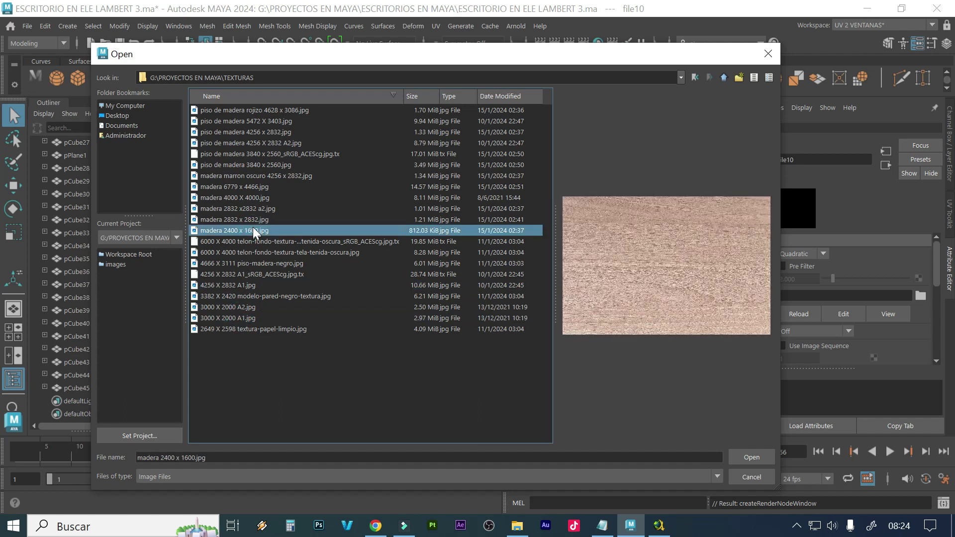
{"action": "key", "text": "Up"}
{"action": "key", "text": "Up"}
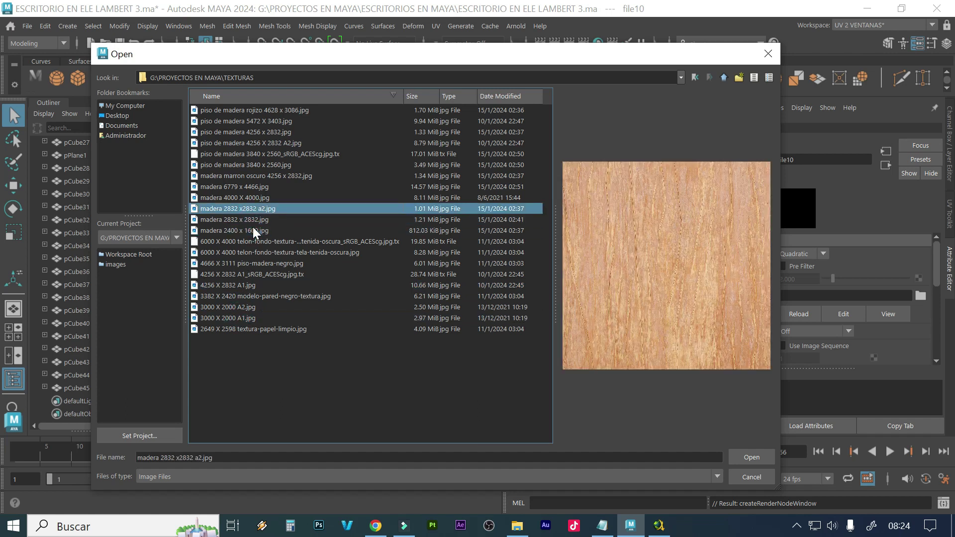
{"action": "key", "text": "Up"}
{"action": "key", "text": "Up"}
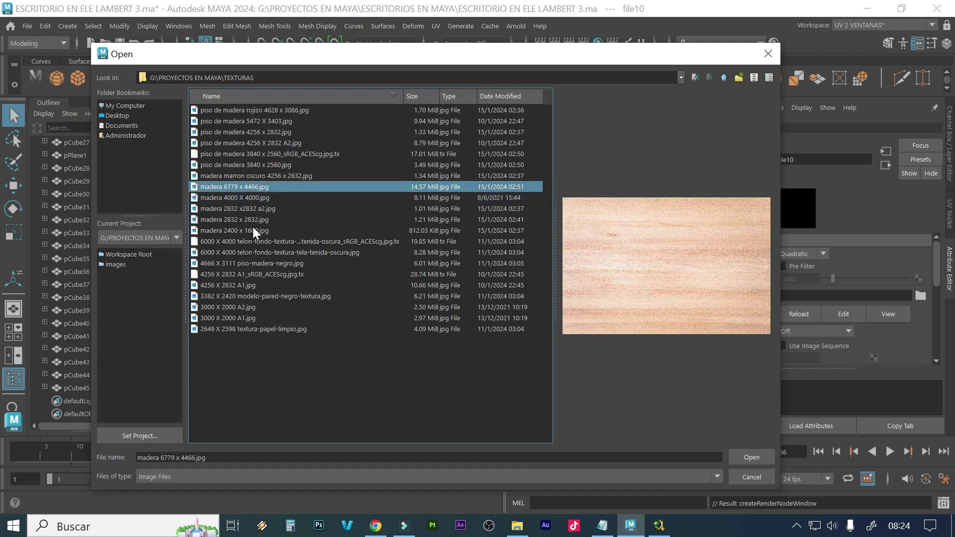
{"action": "key", "text": "Down"}
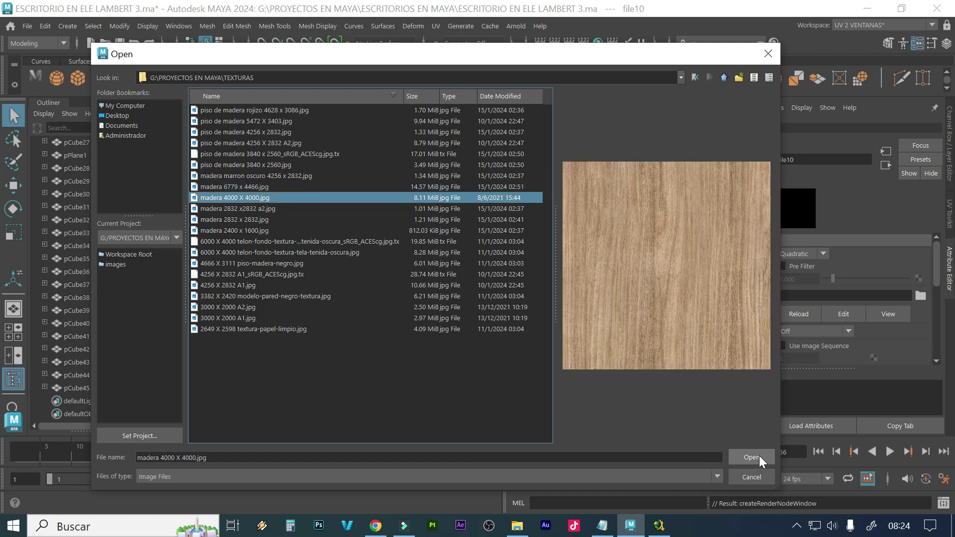
{"action": "left_click", "coordinate": [751, 457]}
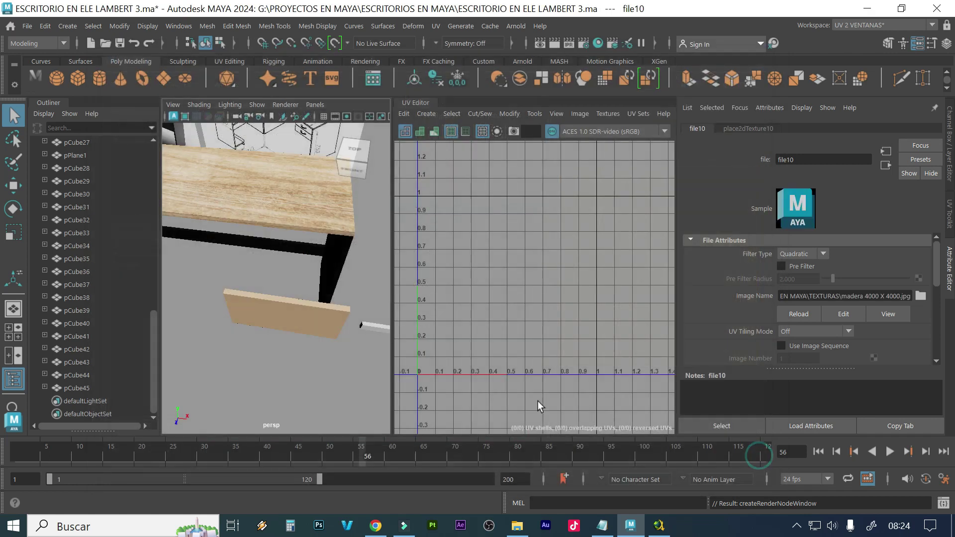
Project camera-based UVs onto the pCube45 front panel and frame the board
{"action": "left_click", "coordinate": [300, 312]}
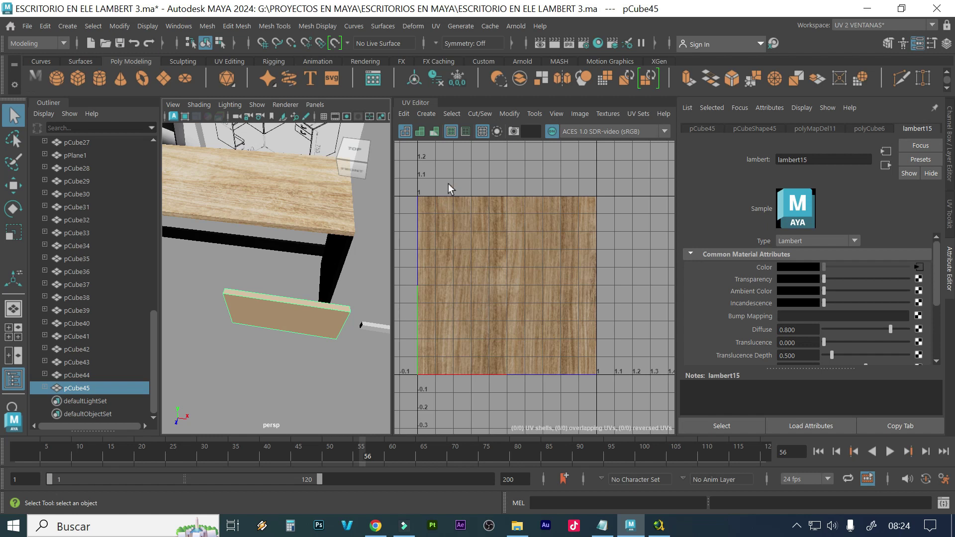
{"action": "left_click", "coordinate": [427, 114]}
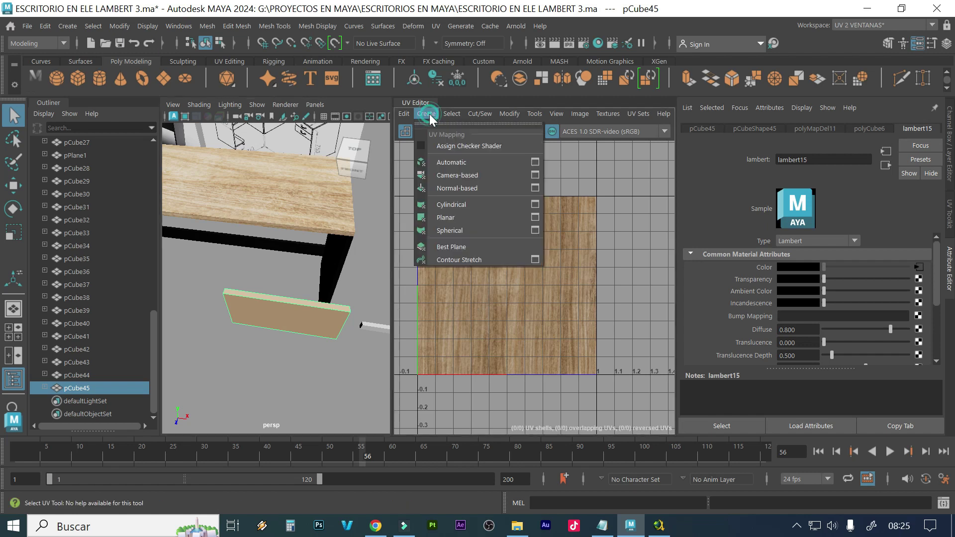
{"action": "left_click", "coordinate": [440, 178]}
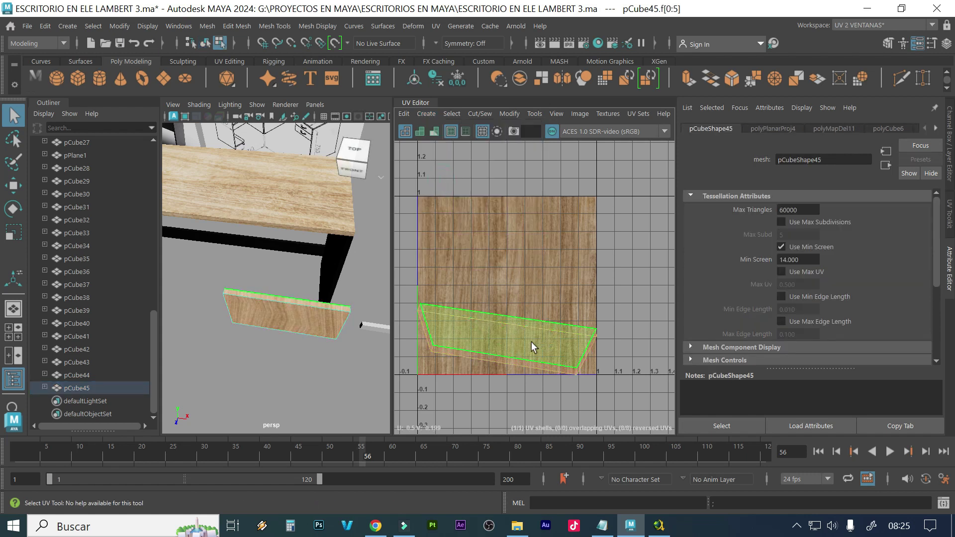
{"action": "left_click", "coordinate": [293, 330]}
{"action": "key", "text": "f"}
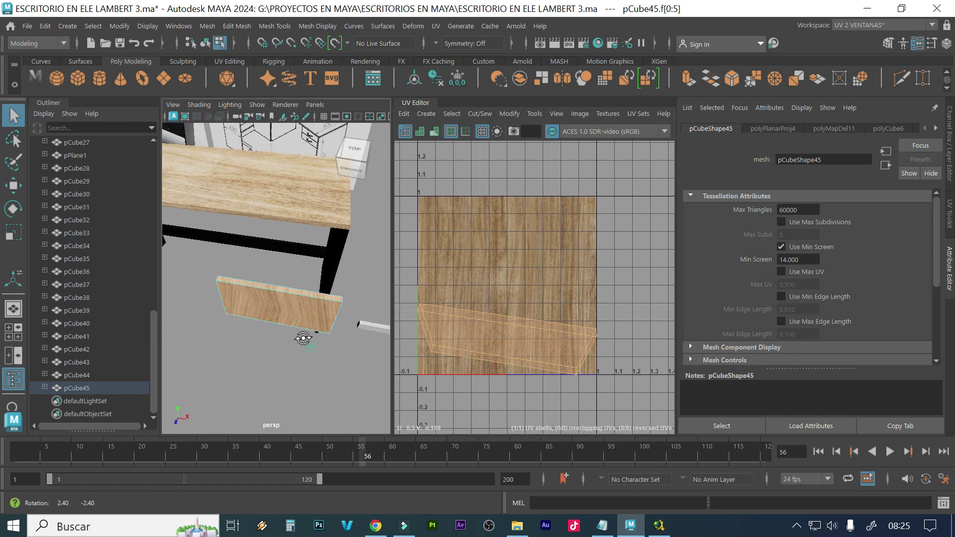
Select the panel's faces in the UV Editor and cut along the selected edge
{"action": "right_click_drag", "start_coordinate": [495, 298], "coordinate": [488, 328]}
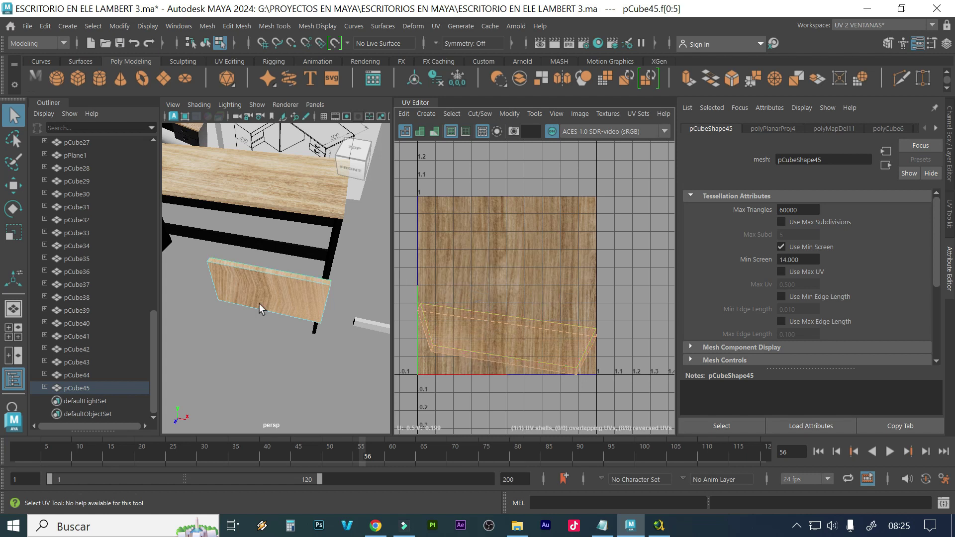
{"action": "left_click", "coordinate": [479, 352]}
{"action": "left_click", "coordinate": [302, 367]}
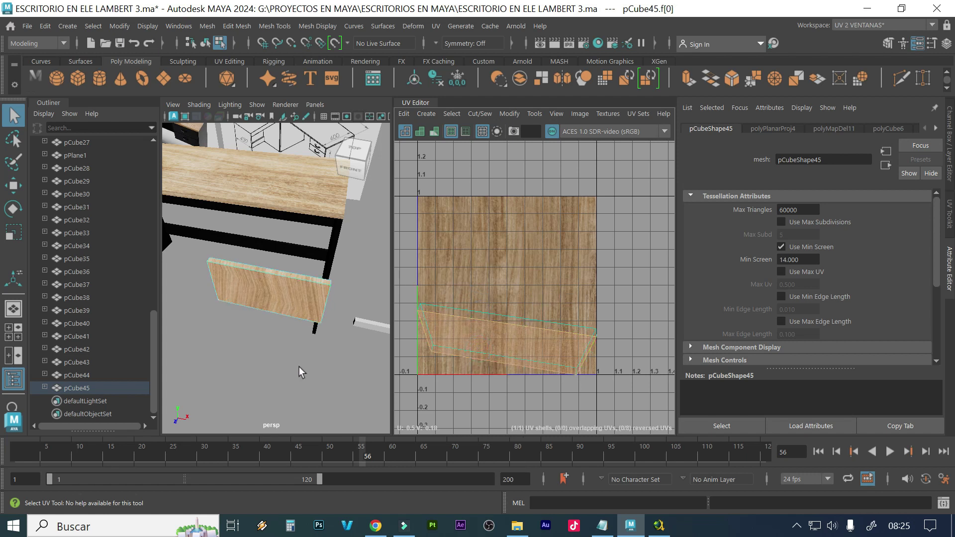
{"action": "left_click", "coordinate": [473, 362]}
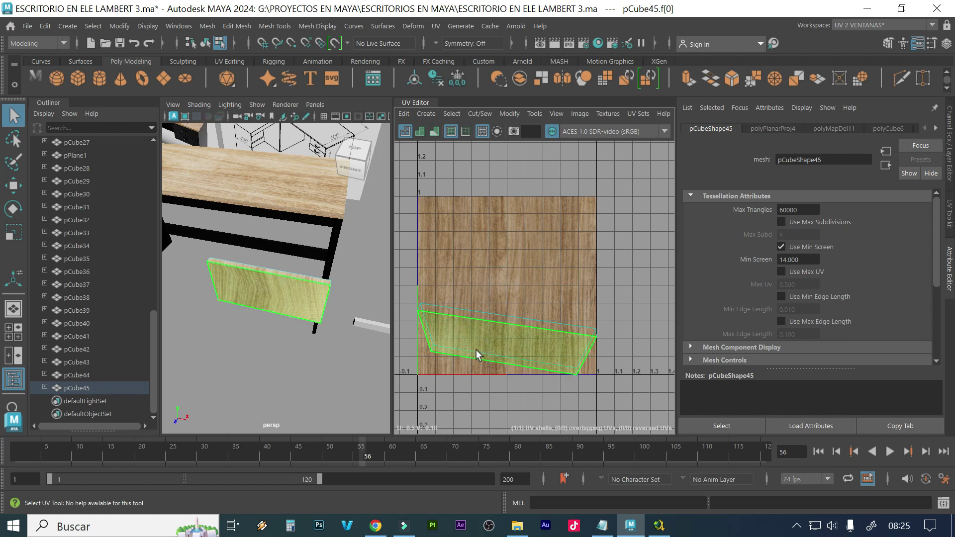
{"action": "left_click", "coordinate": [476, 354], "text": "ctrl"}
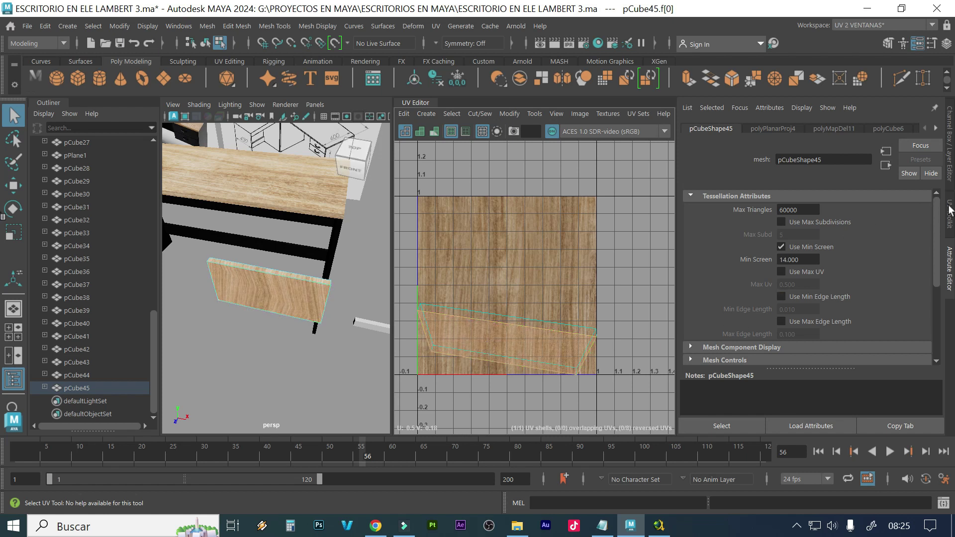
{"action": "left_click", "coordinate": [950, 224]}
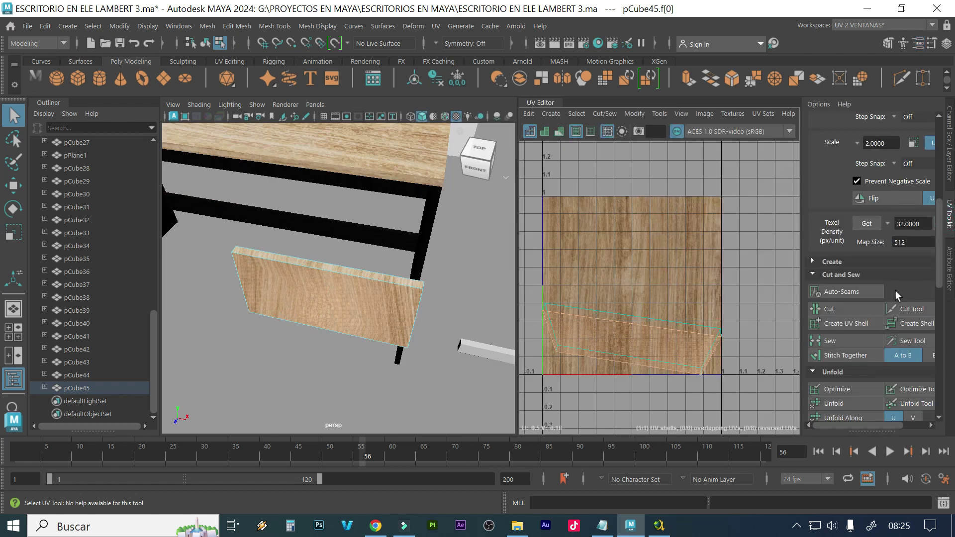
Cut the panel's bottom edge UVs, trying and undoing a move of the cut strip
{"action": "left_click", "coordinate": [862, 317]}
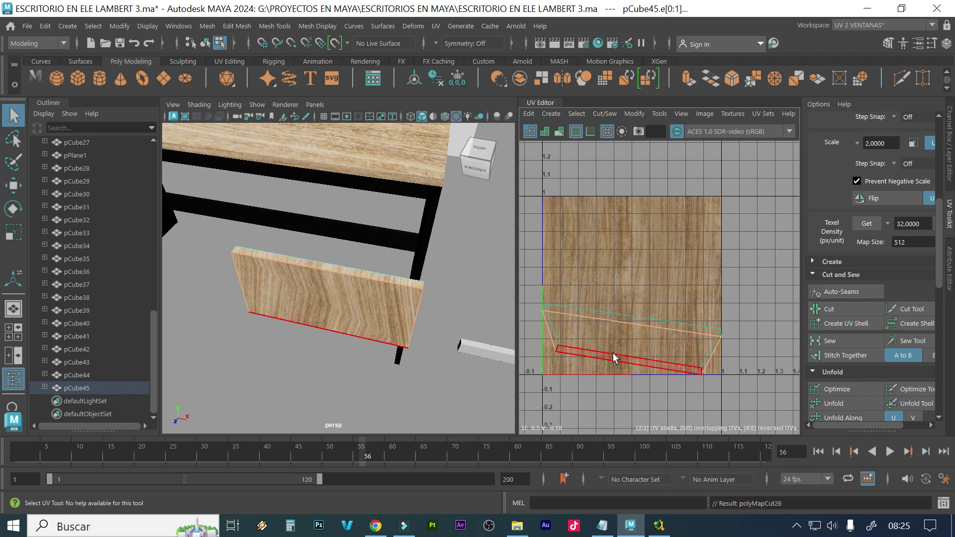
{"action": "key", "text": "w"}
{"action": "left_click_drag", "start_coordinate": [633, 288], "coordinate": [627, 361]}
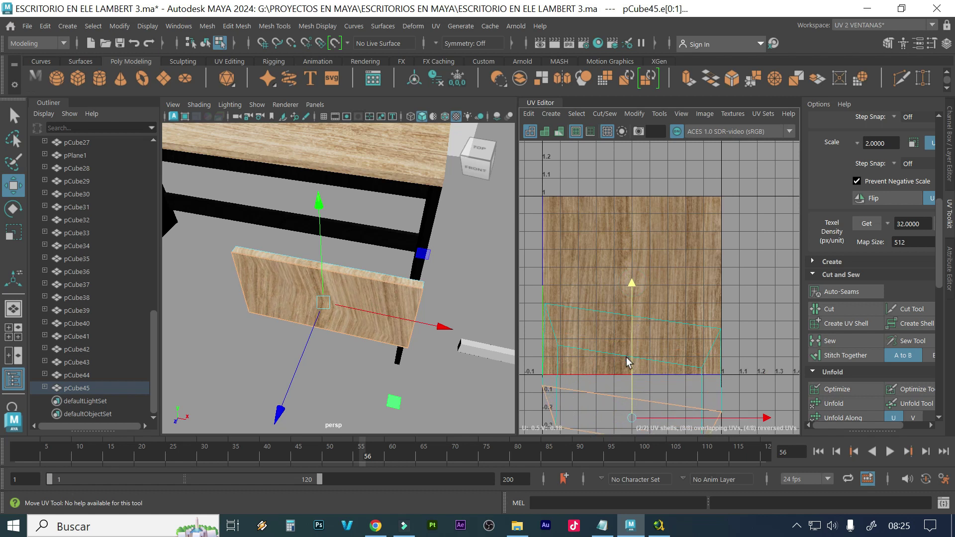
{"action": "middle_click_drag", "start_coordinate": [648, 359], "coordinate": [649, 310], "text": "alt"}
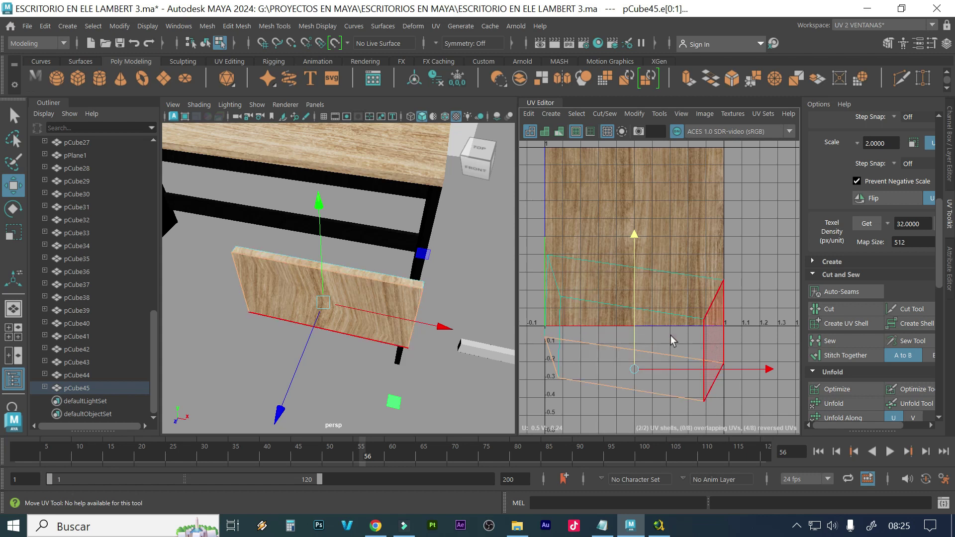
{"action": "key", "text": "ctrl+z"}
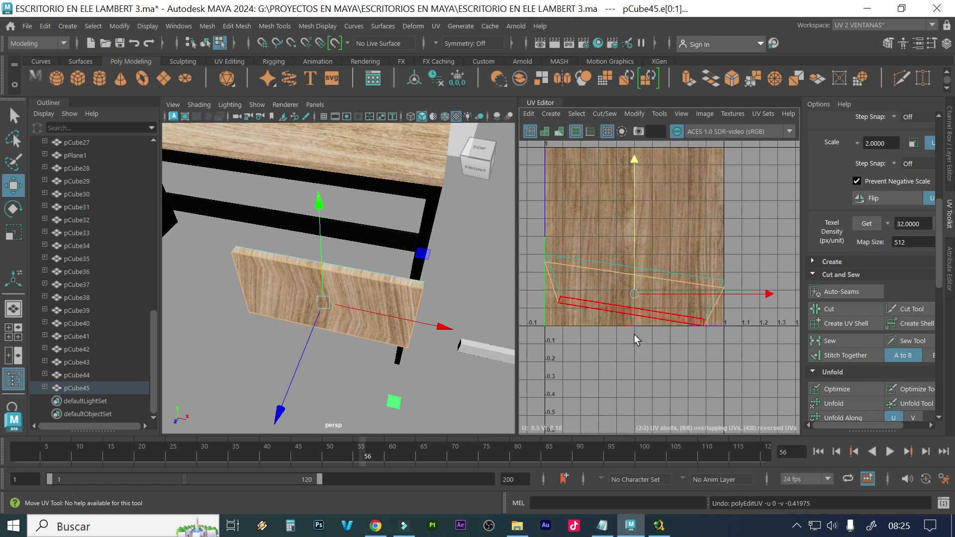
{"action": "left_click_drag", "start_coordinate": [419, 341], "coordinate": [450, 307], "text": "alt"}
{"action": "left_click_drag", "start_coordinate": [346, 306], "coordinate": [405, 301], "text": "alt"}
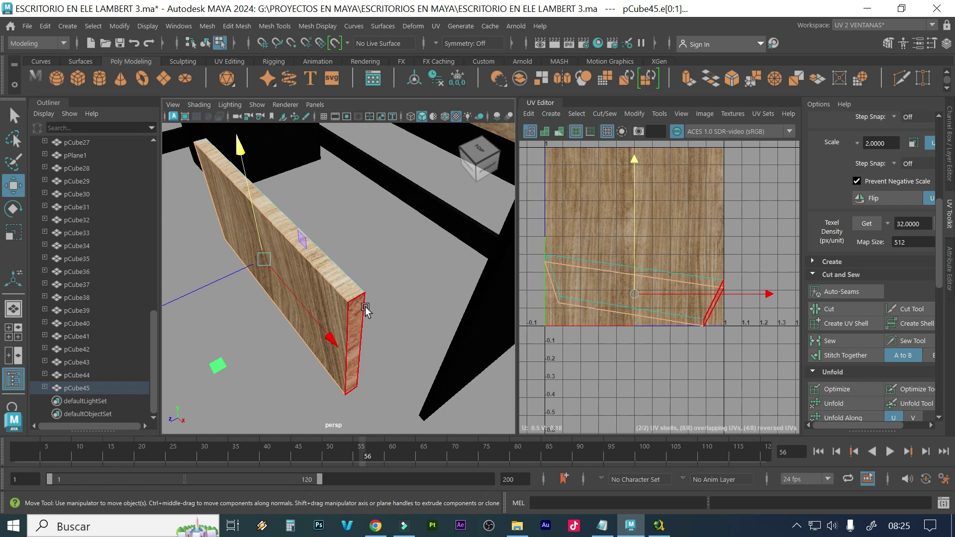
Select the panel's faces in UV Shell mode and make each face its own UV shell
{"action": "right_click_drag", "start_coordinate": [366, 309], "coordinate": [363, 147]}
{"action": "right_click_drag", "start_coordinate": [631, 277], "coordinate": [588, 261]}
{"action": "left_click", "coordinate": [605, 268]}
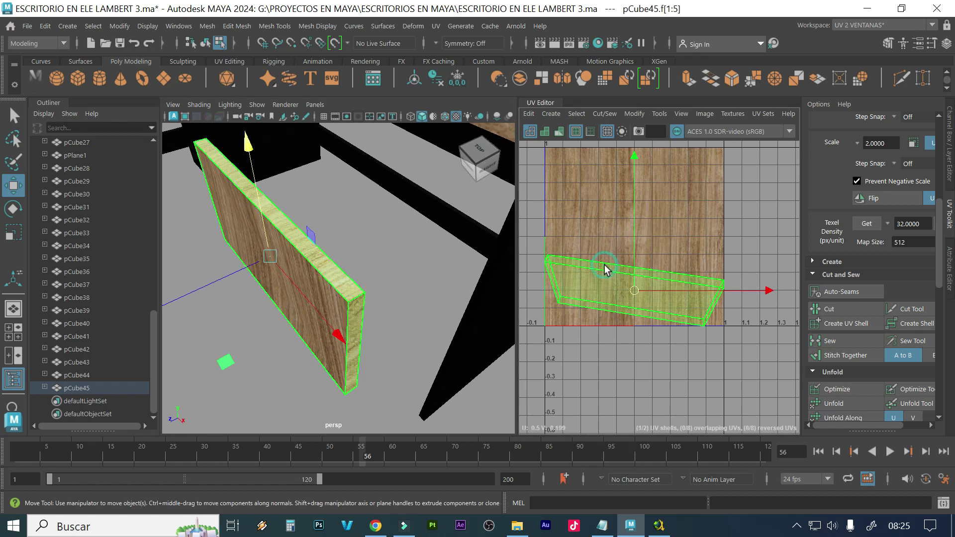
{"action": "key", "text": "F8"}
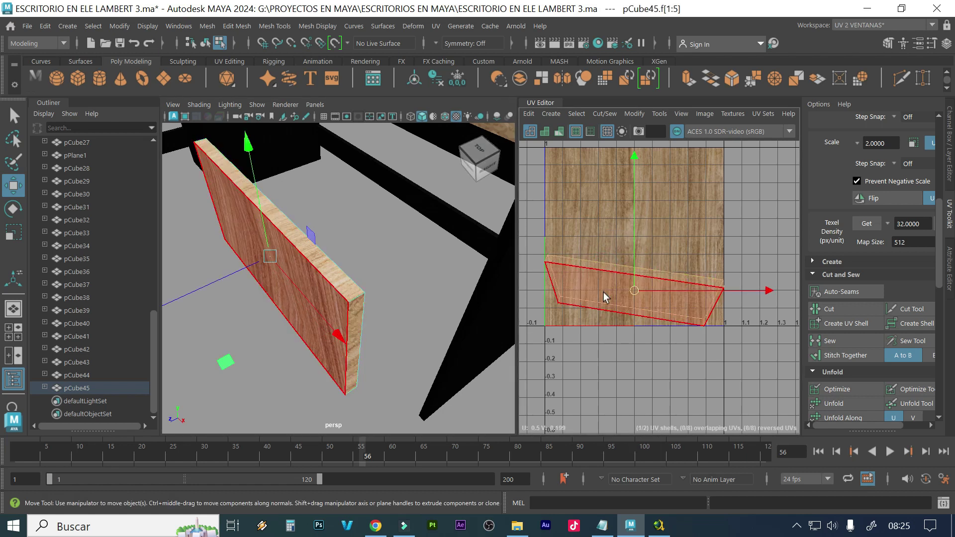
{"action": "left_click", "coordinate": [834, 324]}
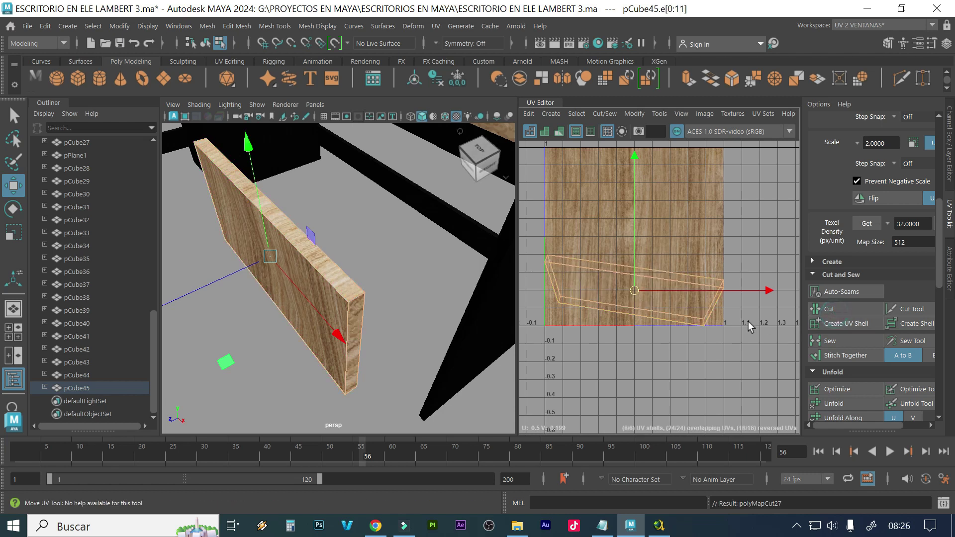
{"action": "left_click", "coordinate": [607, 341]}
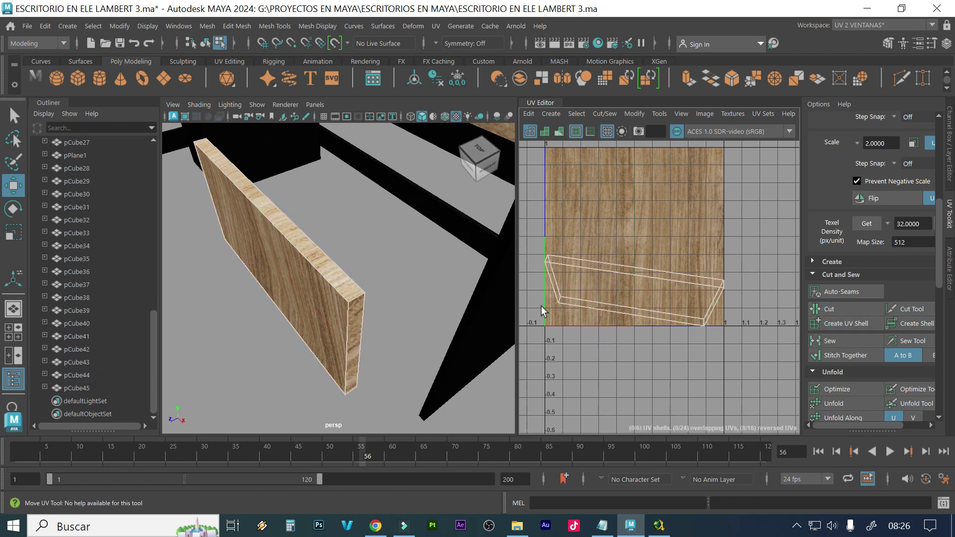
Move face f[0]'s UV shell down below the wood texture square
{"action": "right_click", "coordinate": [587, 287]}
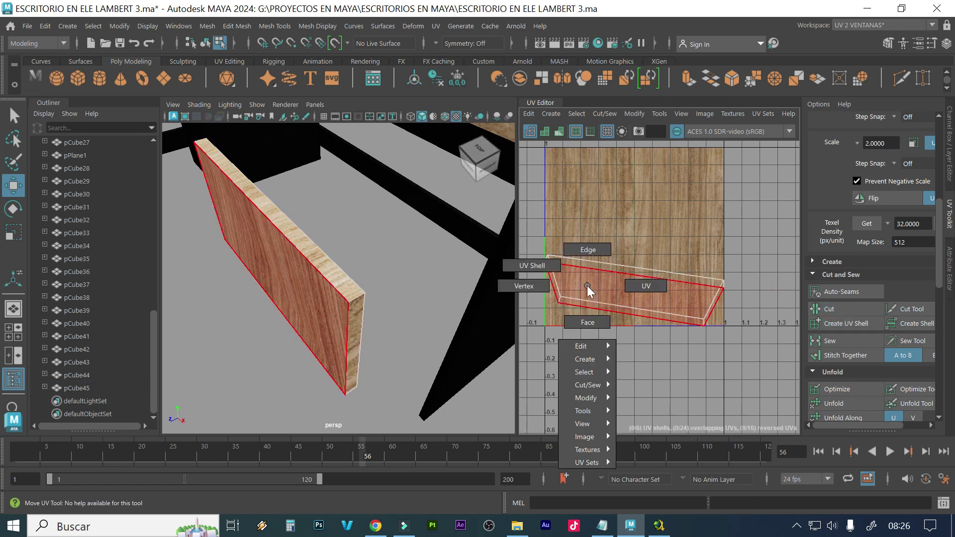
{"action": "left_click", "coordinate": [591, 315]}
{"action": "left_click", "coordinate": [610, 305]}
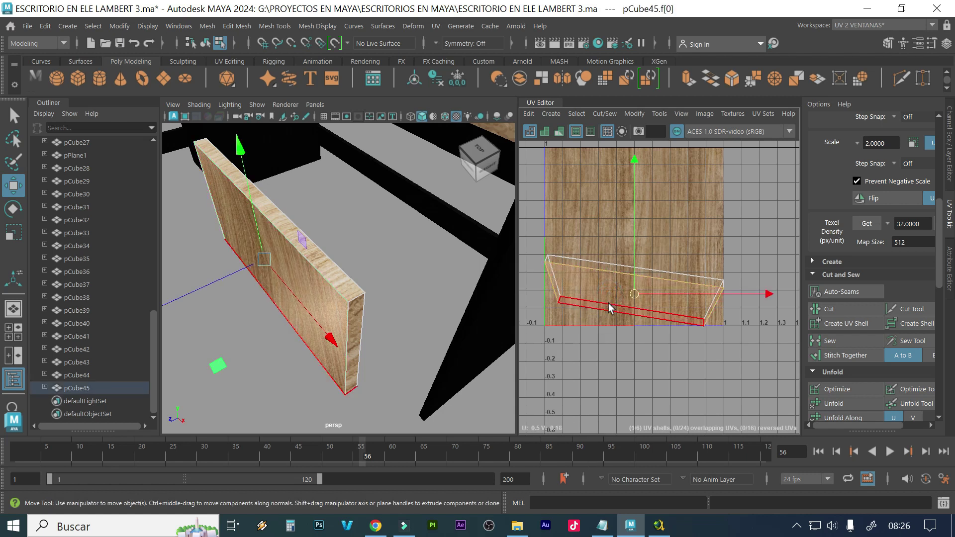
{"action": "left_click_drag", "start_coordinate": [634, 306], "coordinate": [618, 401]}
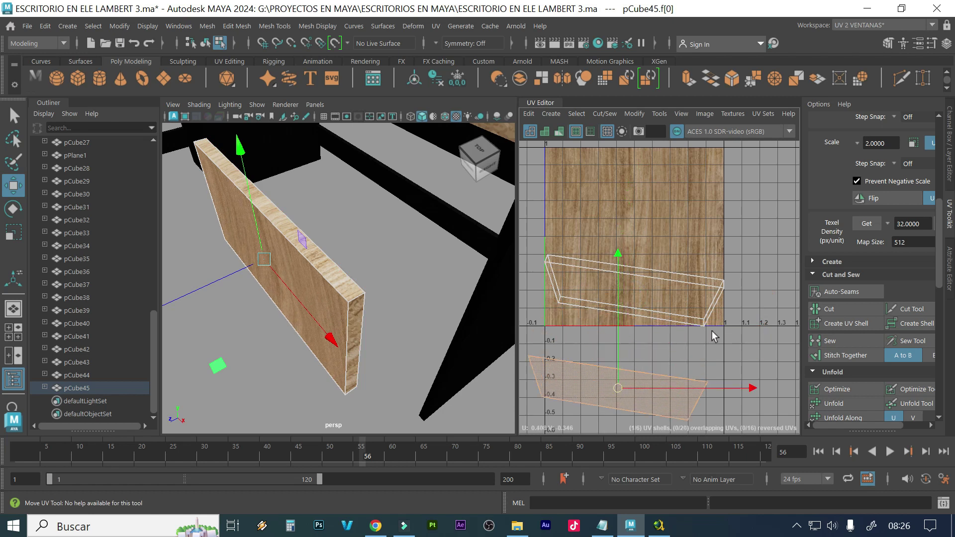
Box-select the shells inside the texture, sew them, then undo the sew
{"action": "left_click_drag", "start_coordinate": [732, 331], "coordinate": [536, 239]}
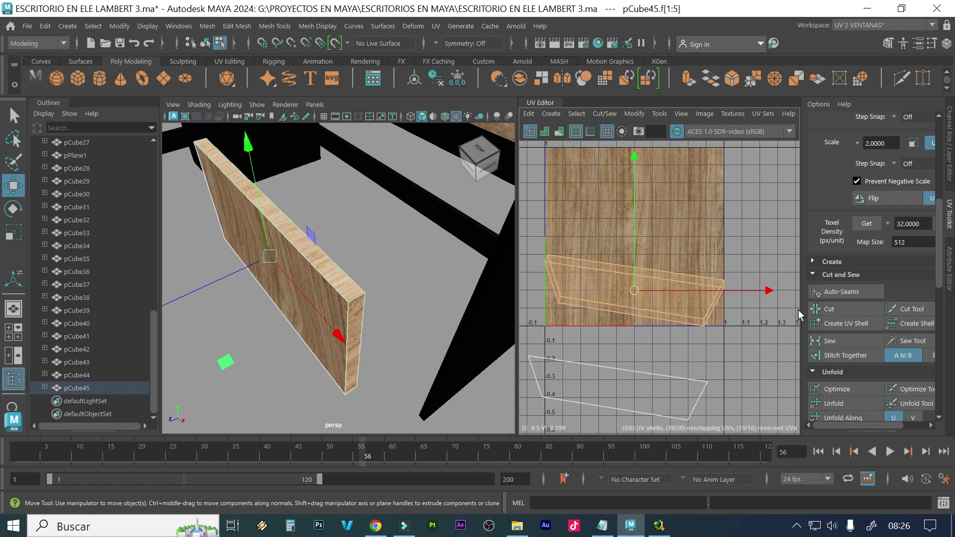
{"action": "left_click", "coordinate": [840, 342]}
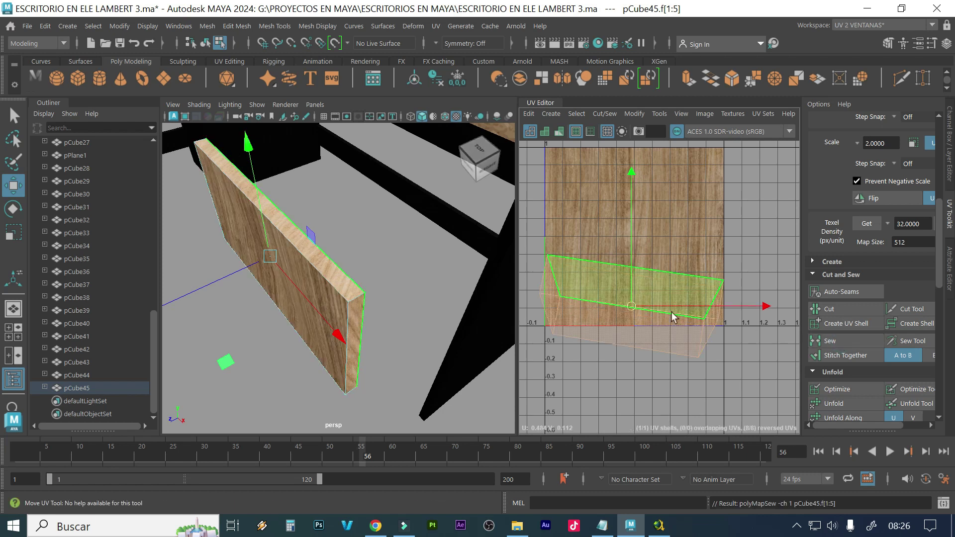
{"action": "scroll", "coordinate": [647, 318], "scroll_direction": "up", "scroll_amount": 1}
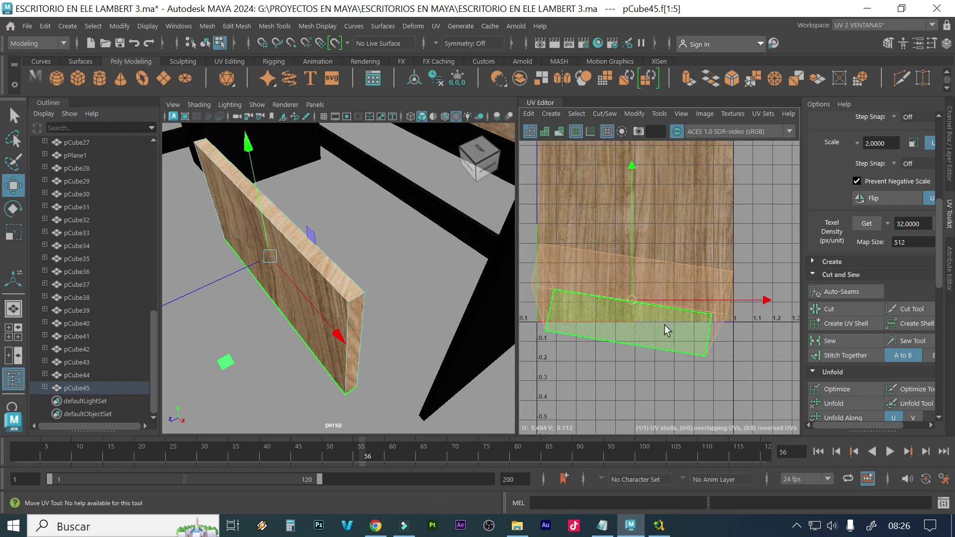
{"action": "key", "text": "ctrl+z"}
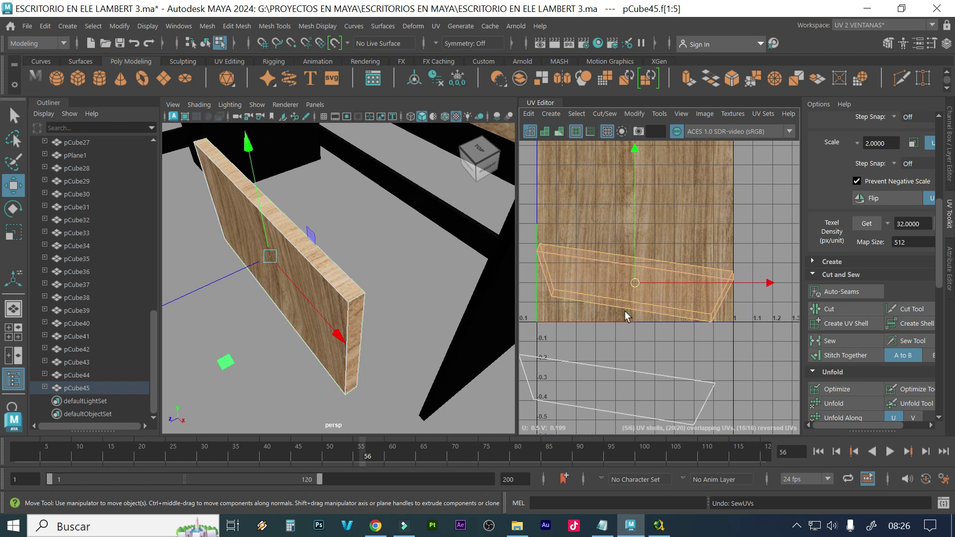
{"action": "left_click", "coordinate": [580, 219]}
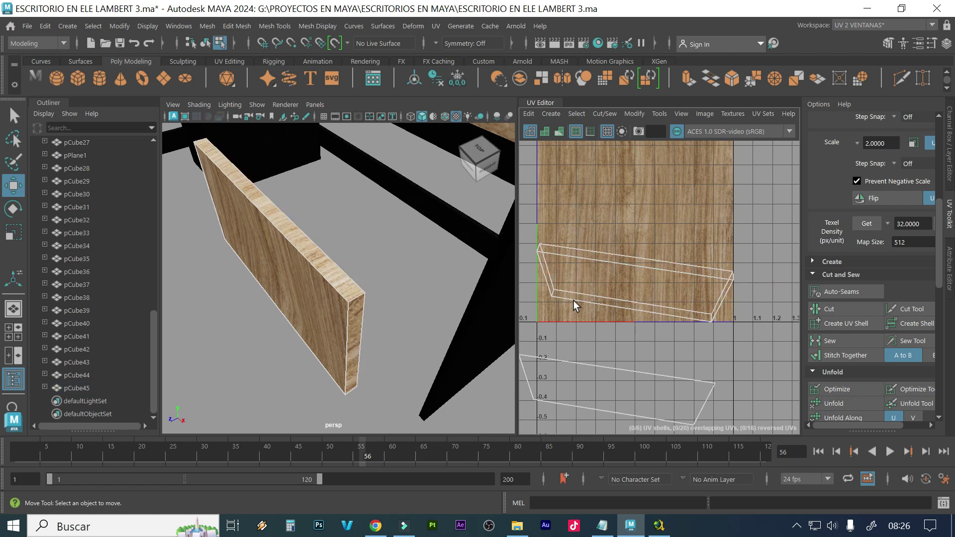
Split the top strip into its own UV shell and move the lower shell up and right
{"action": "right_click_drag", "start_coordinate": [577, 297], "coordinate": [585, 264]}
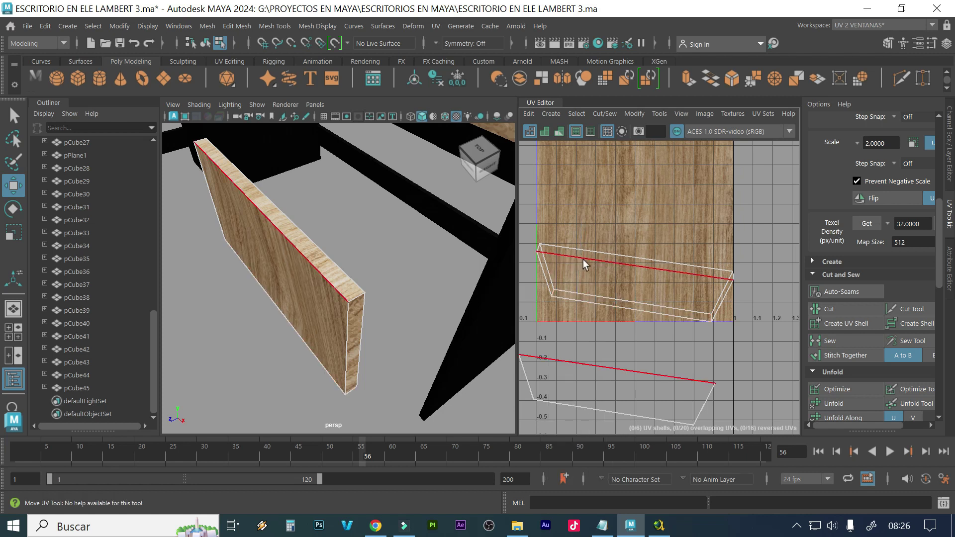
{"action": "left_click", "coordinate": [584, 263]}
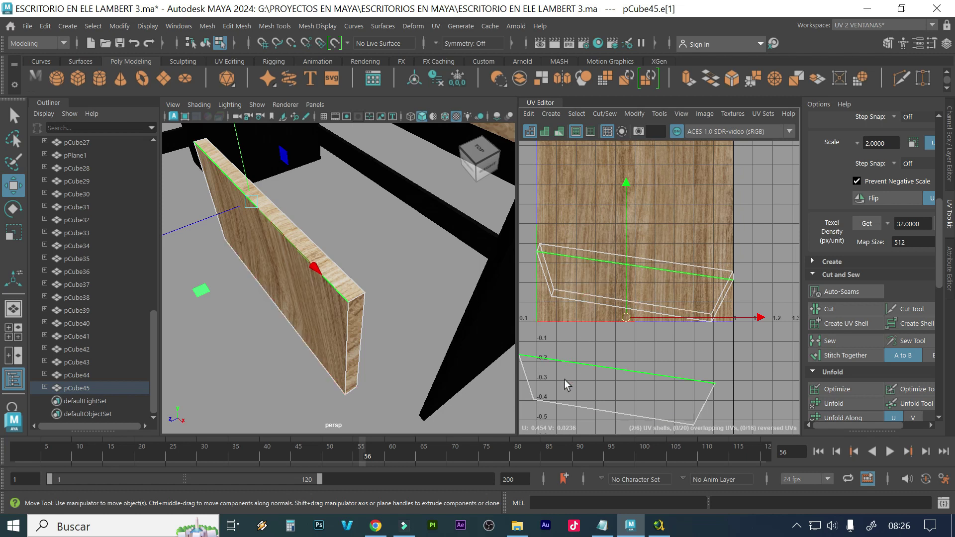
{"action": "left_click", "coordinate": [619, 262]}
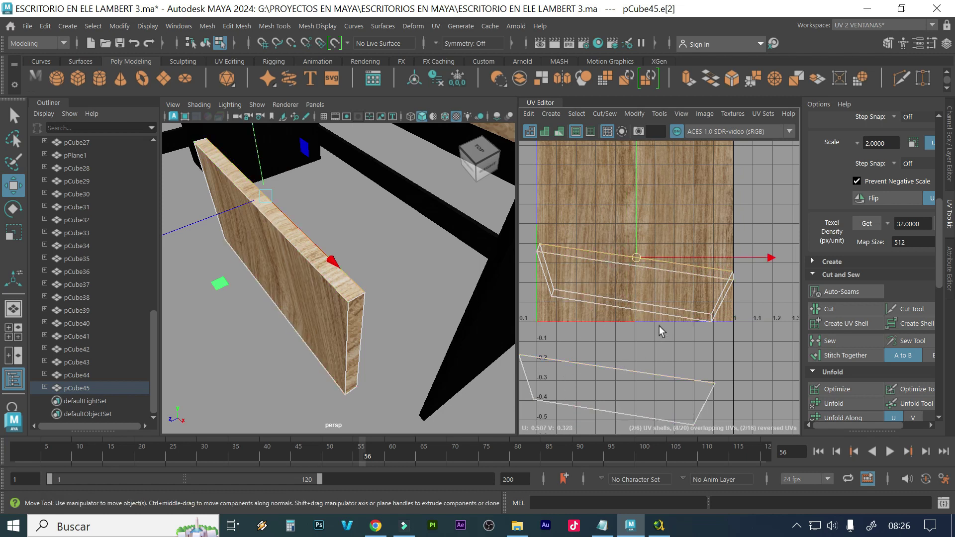
{"action": "right_click_drag", "start_coordinate": [671, 301], "coordinate": [608, 284]}
{"action": "left_click", "coordinate": [608, 282]}
{"action": "left_click", "coordinate": [823, 326]}
{"action": "left_click", "coordinate": [628, 276]}
{"action": "left_click_drag", "start_coordinate": [636, 277], "coordinate": [665, 221]}
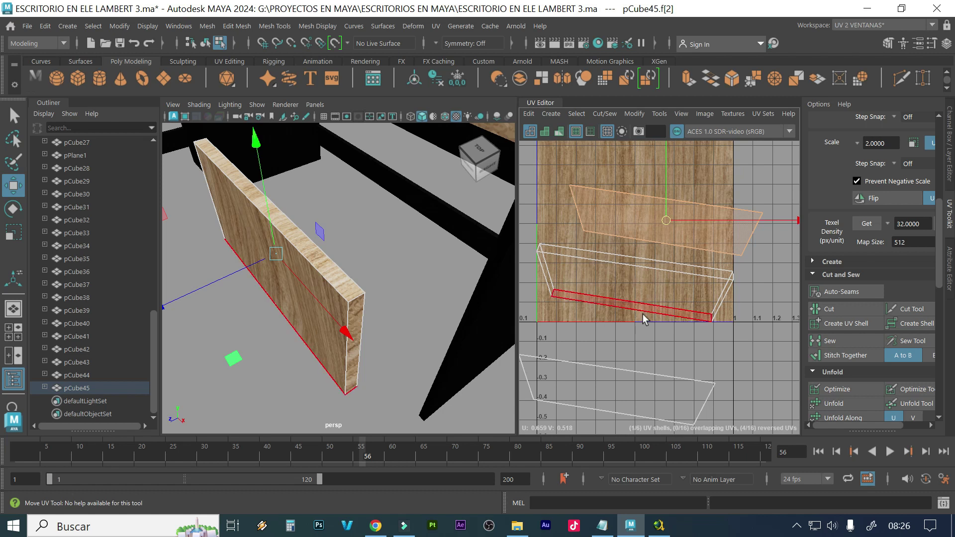
Move and sew the matching pair of shell edges together
{"action": "right_click", "coordinate": [622, 233]}
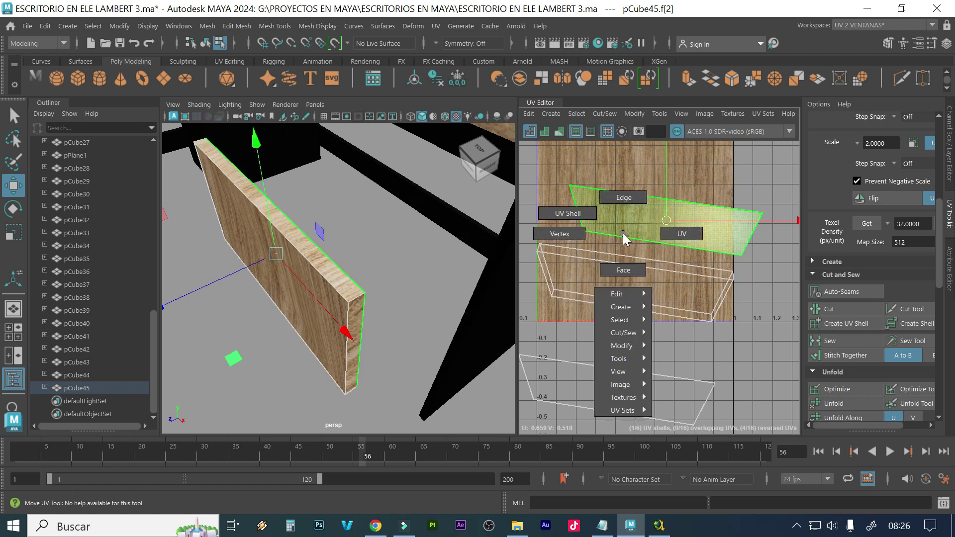
{"action": "left_click", "coordinate": [622, 197]}
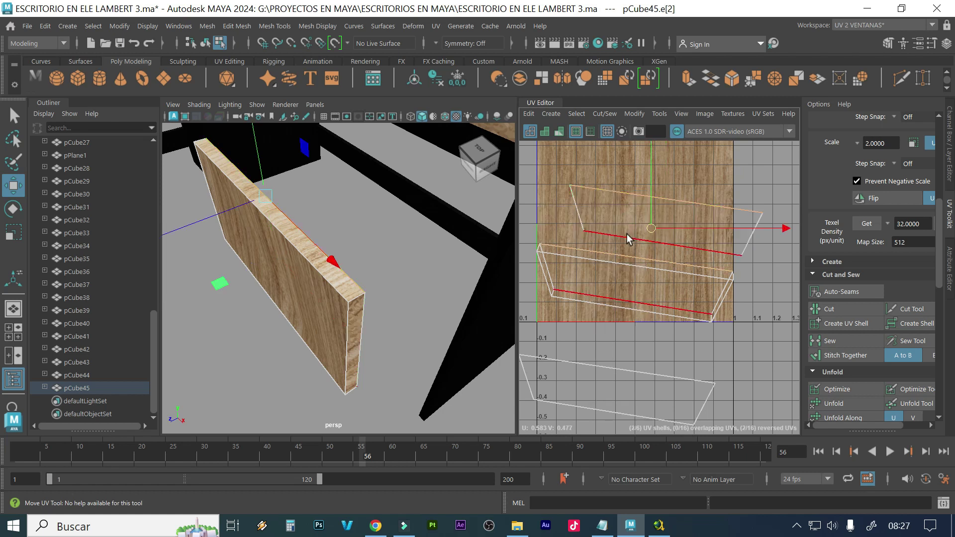
{"action": "left_click", "coordinate": [627, 234]}
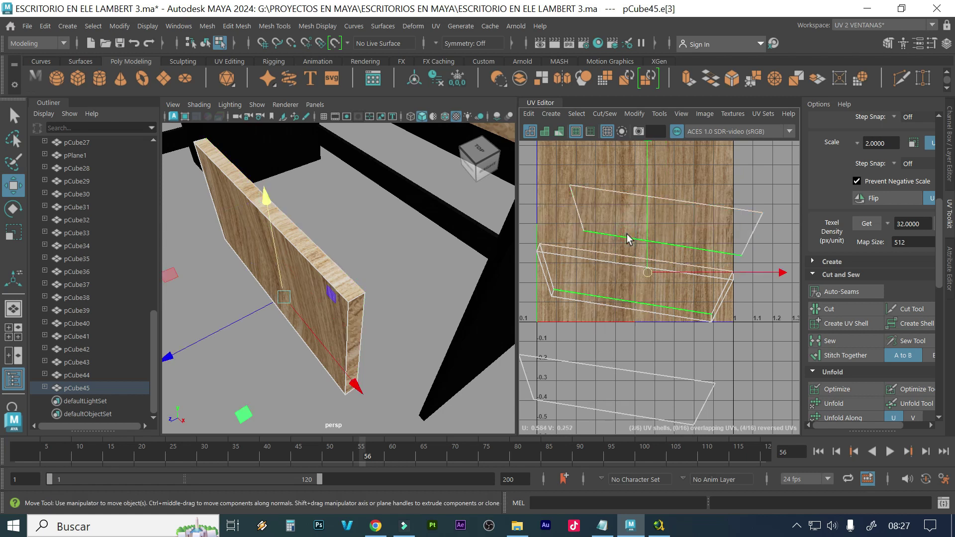
{"action": "left_click", "coordinate": [603, 116]}
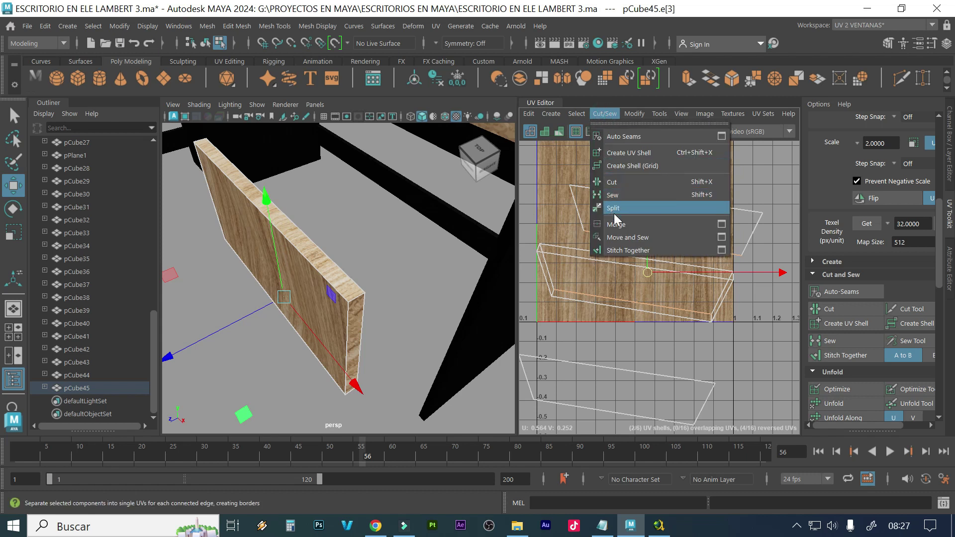
{"action": "left_click", "coordinate": [657, 238]}
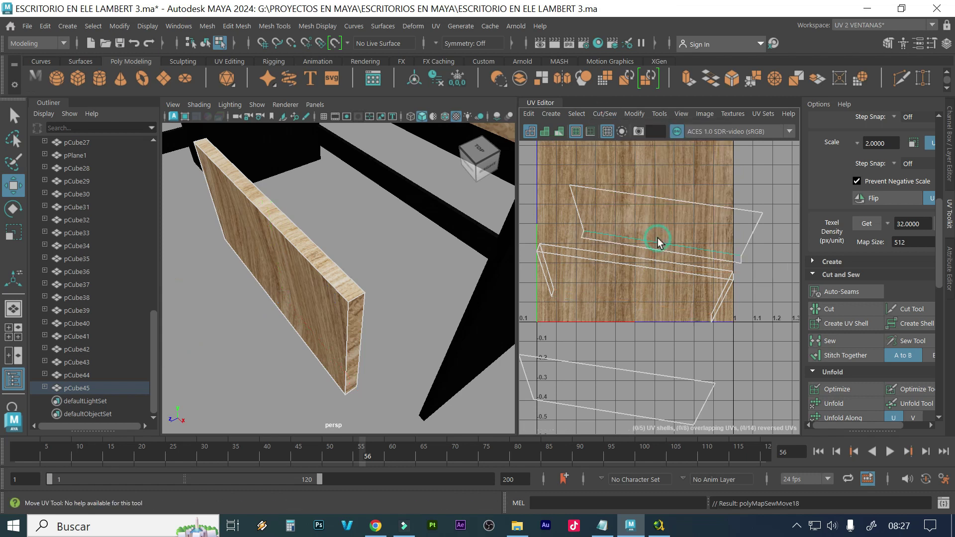
Move and sew the left and top border edges onto the face shell
{"action": "left_click", "coordinate": [749, 244]}
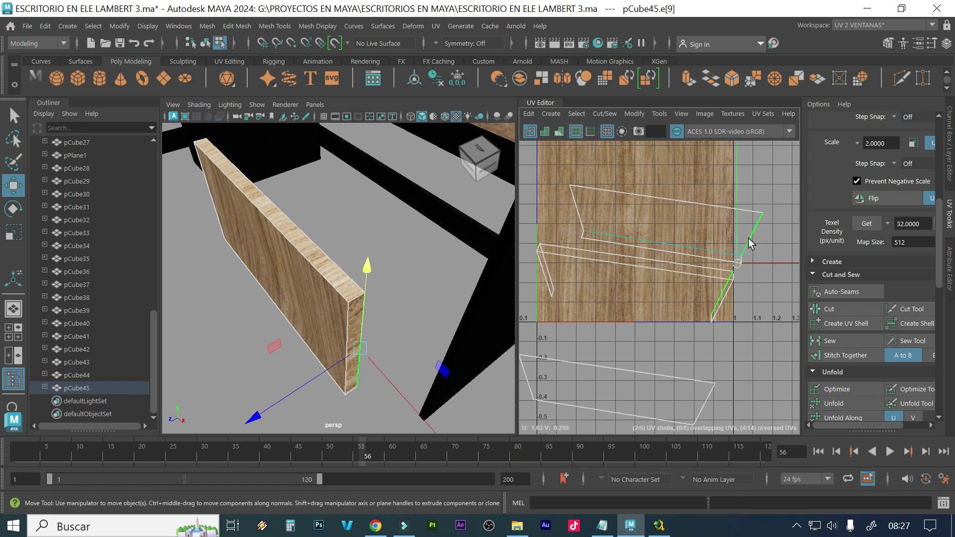
{"action": "left_click", "coordinate": [577, 208]}
{"action": "key", "text": "ctrl+shift+s"}
{"action": "left_click", "coordinate": [603, 197]}
{"action": "key", "text": "ctrl+shift+s"}
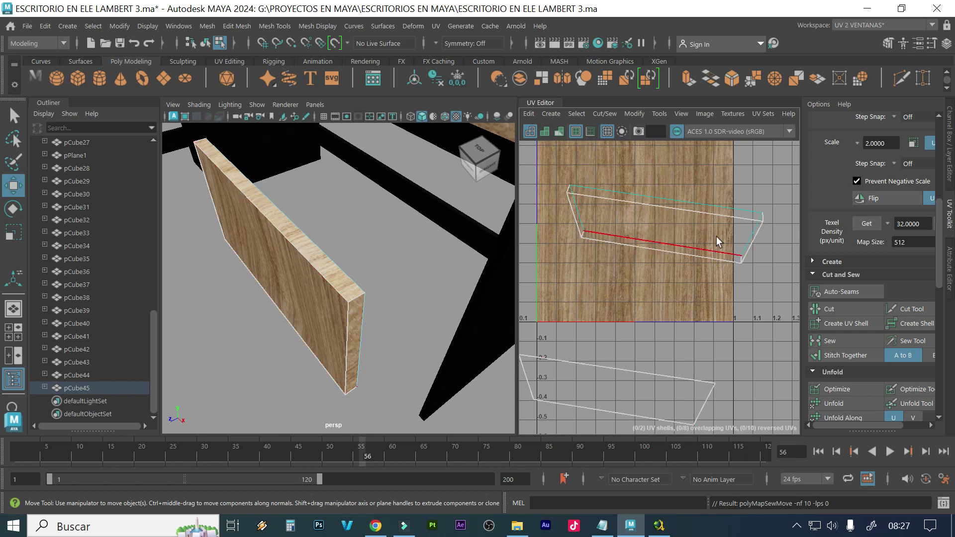
Switch to UV Shell selection and unfold the board's upper and lower UV shells
{"action": "right_click", "coordinate": [676, 231]}
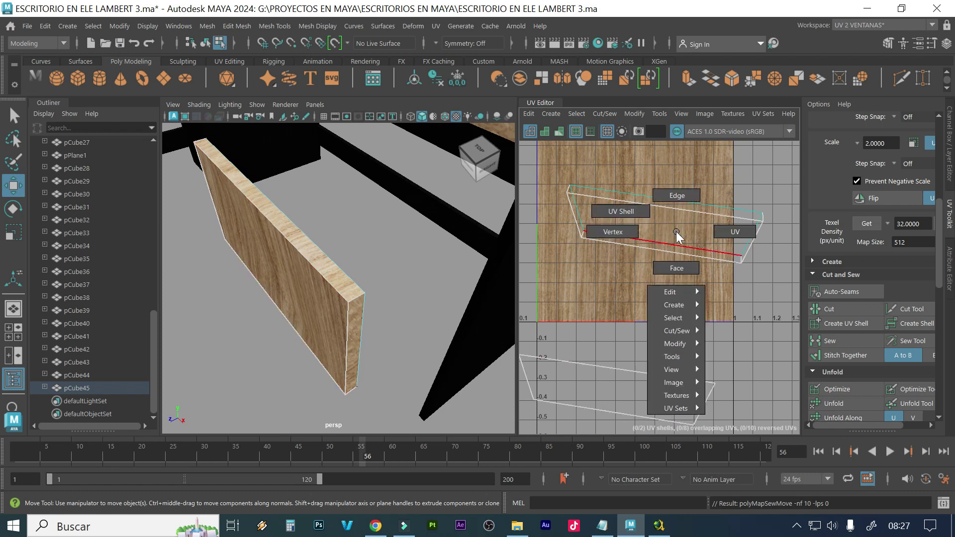
{"action": "right_click_drag", "start_coordinate": [676, 231], "coordinate": [641, 211]}
{"action": "left_click", "coordinate": [661, 221]}
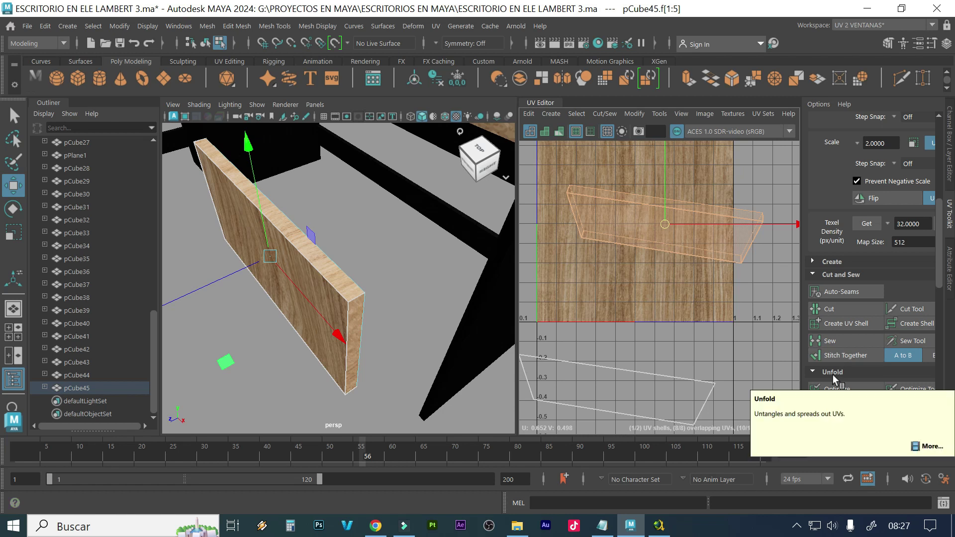
{"action": "scroll", "coordinate": [833, 375], "scroll_direction": "down", "scroll_amount": 2}
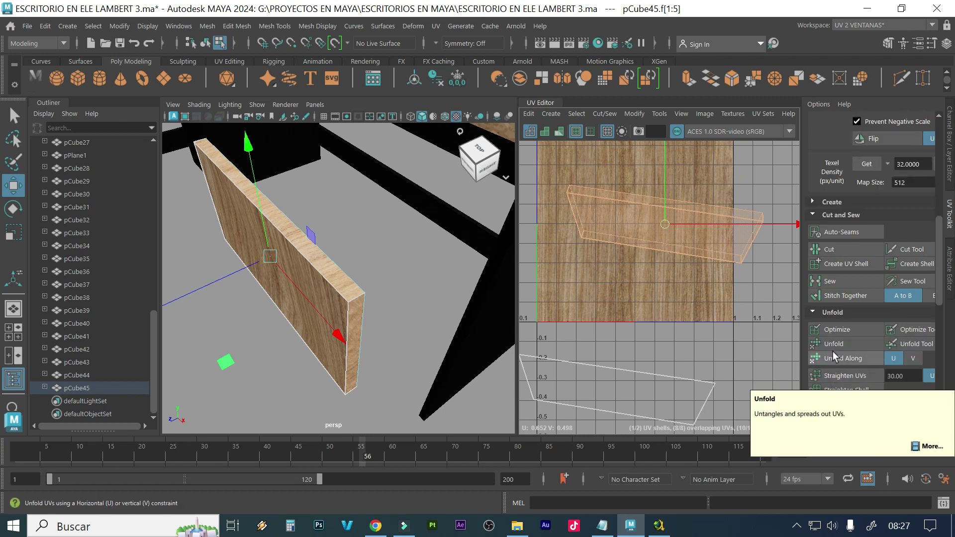
{"action": "left_click", "coordinate": [839, 346]}
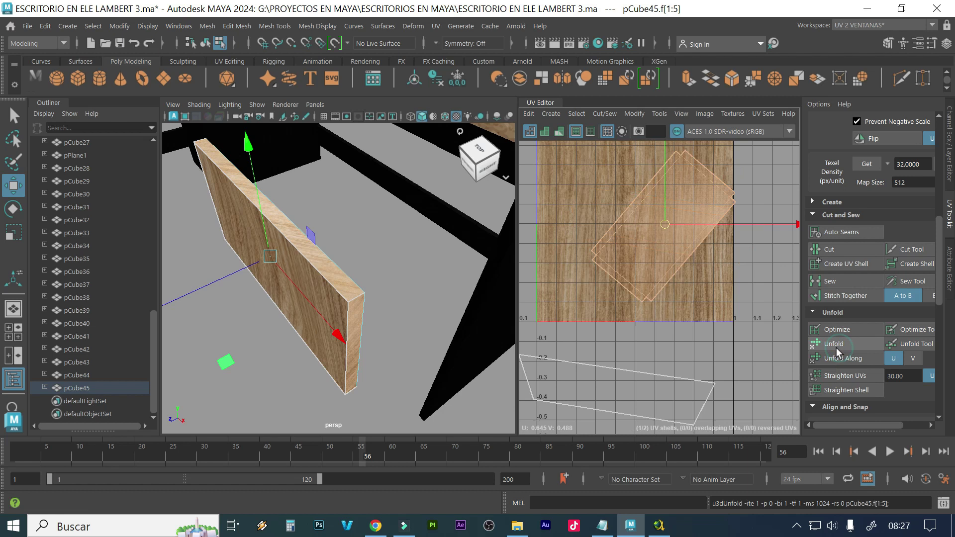
{"action": "left_click", "coordinate": [639, 379]}
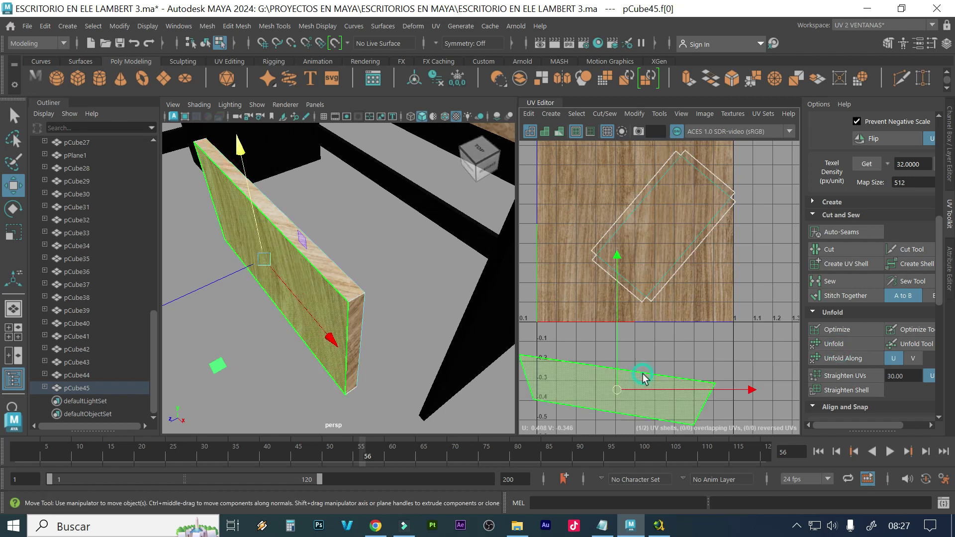
{"action": "left_click", "coordinate": [833, 344]}
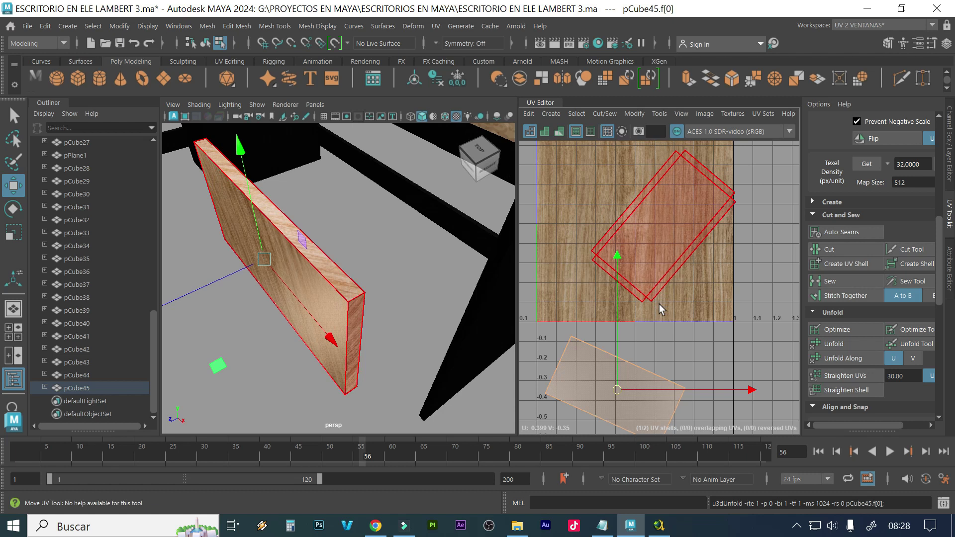
Select both UV shells, clear the selection, and widen the UV Toolkit panel
{"action": "left_click_drag", "start_coordinate": [729, 373], "coordinate": [656, 335]}
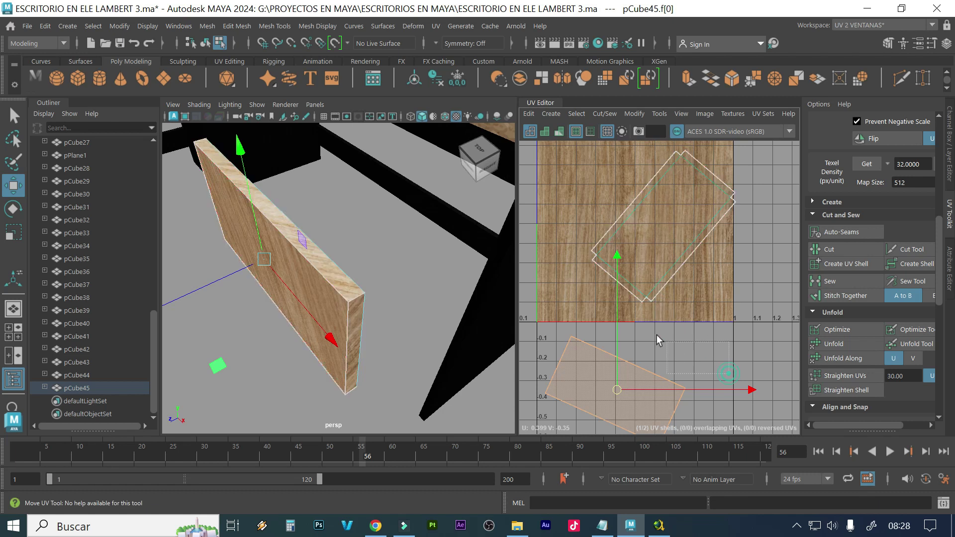
{"action": "left_click_drag", "start_coordinate": [559, 253], "coordinate": [559, 252]}
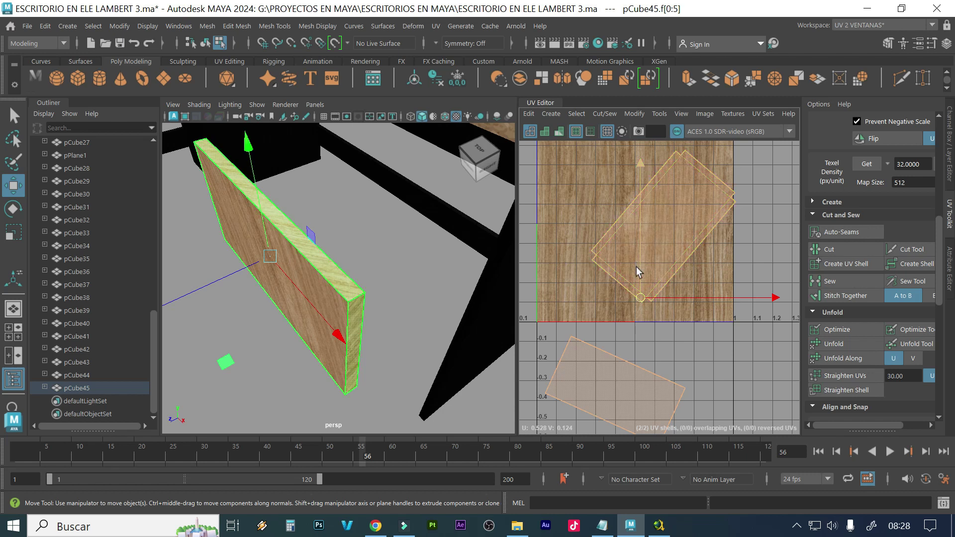
{"action": "left_click_drag", "start_coordinate": [752, 251], "coordinate": [697, 211]}
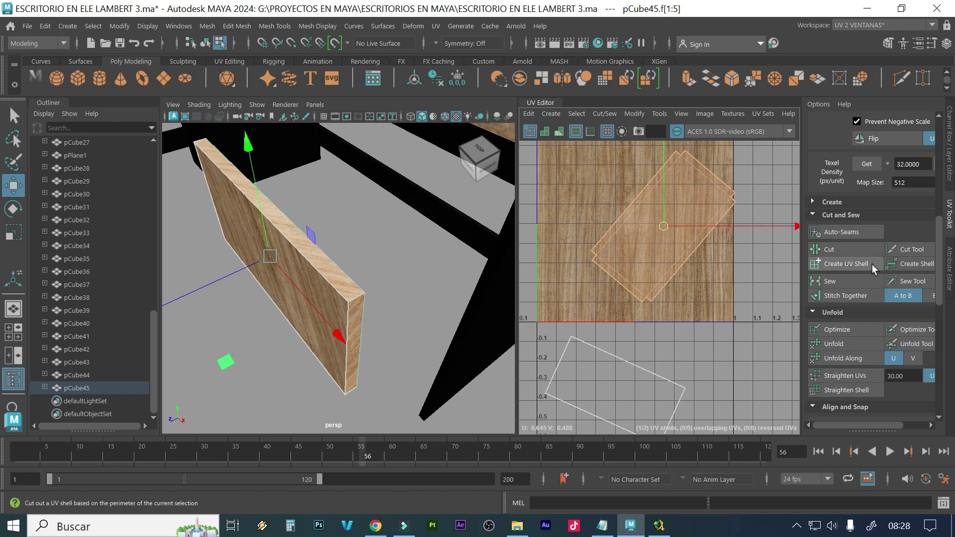
{"action": "left_click_drag", "start_coordinate": [940, 256], "coordinate": [940, 294]}
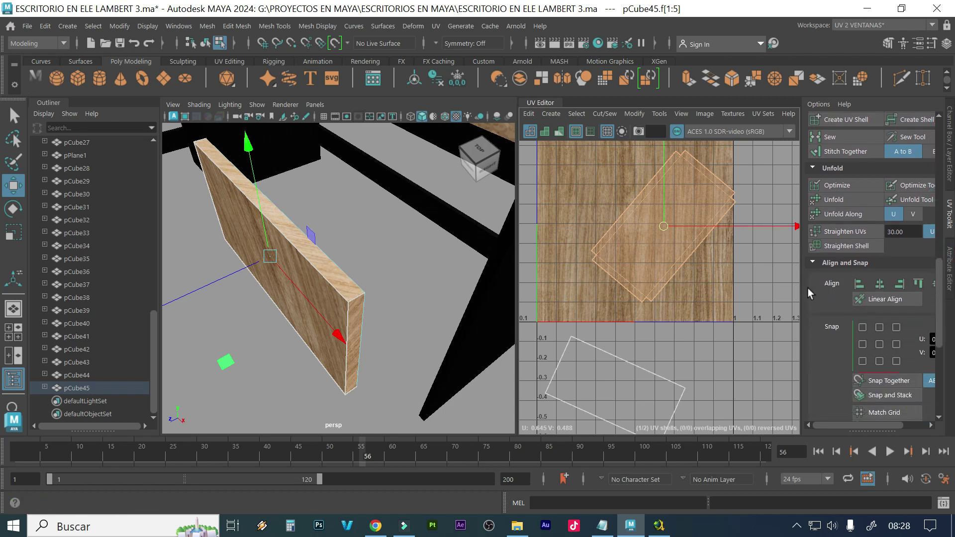
{"action": "left_click_drag", "start_coordinate": [801, 292], "coordinate": [728, 299]}
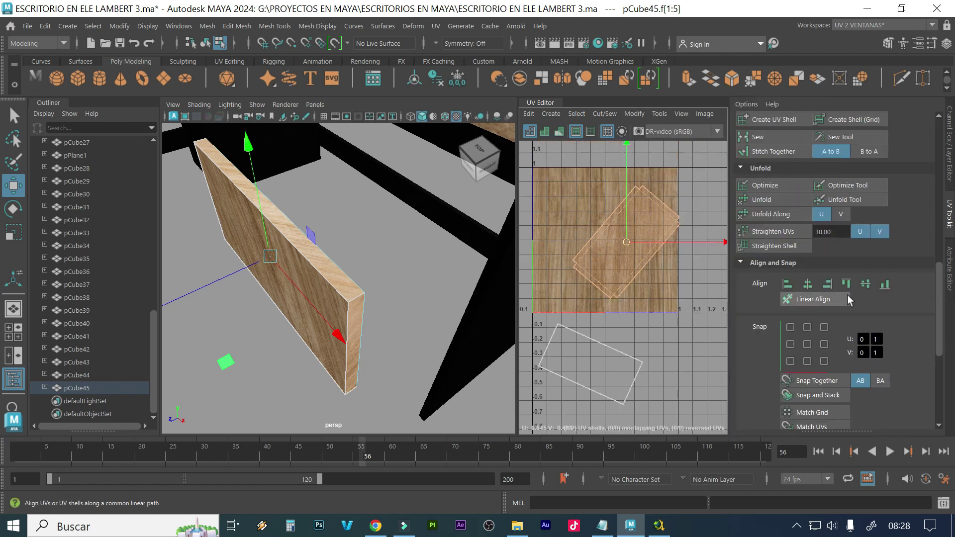
{"action": "scroll", "coordinate": [849, 298], "scroll_direction": "down", "scroll_amount": 2}
{"action": "scroll", "coordinate": [852, 305], "scroll_direction": "down", "scroll_amount": 1}
{"action": "scroll", "coordinate": [851, 306], "scroll_direction": "down", "scroll_amount": 3}
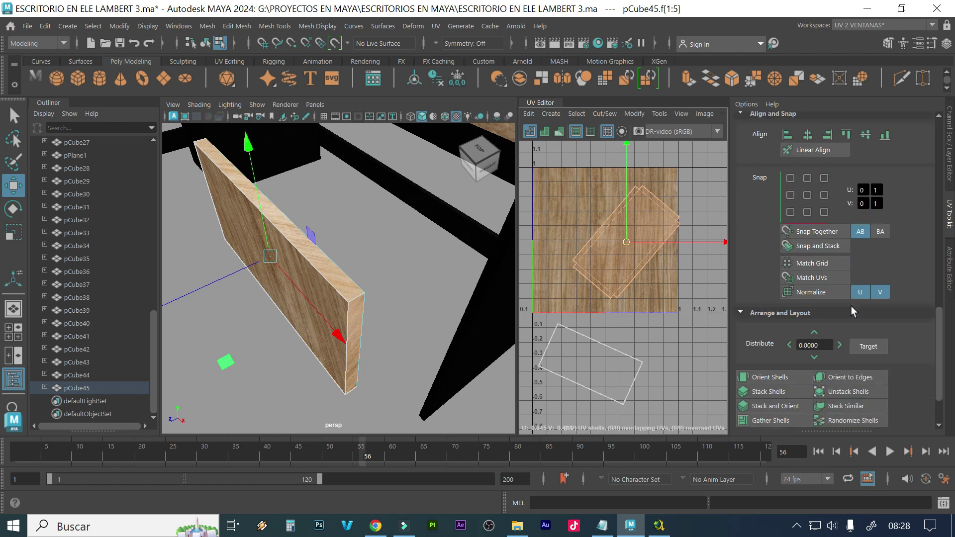
{"action": "scroll", "coordinate": [852, 306], "scroll_direction": "up", "scroll_amount": 8}
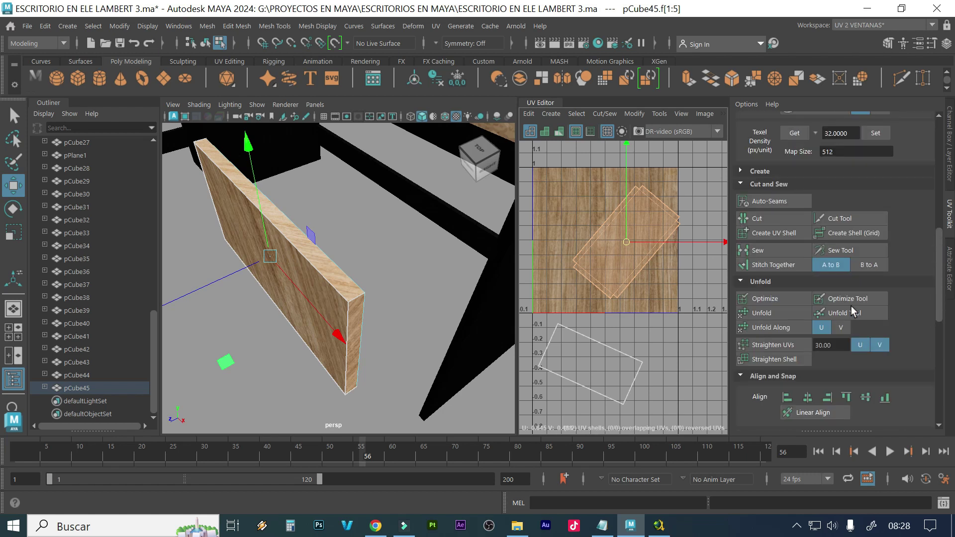
{"action": "scroll", "coordinate": [851, 306], "scroll_direction": "up", "scroll_amount": 6}
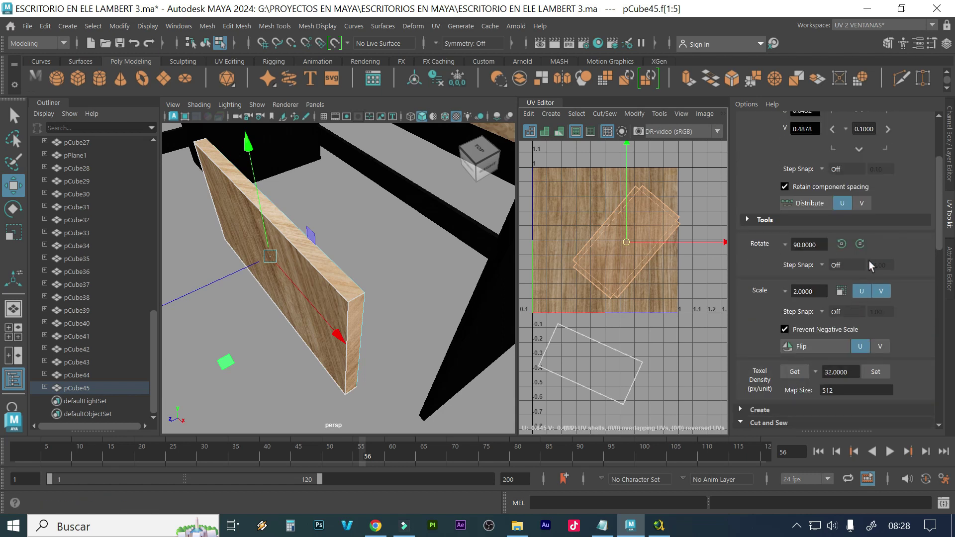
Set the UV rotation step to 10 degrees and turn the upper shell upright
{"action": "left_click", "coordinate": [845, 244]}
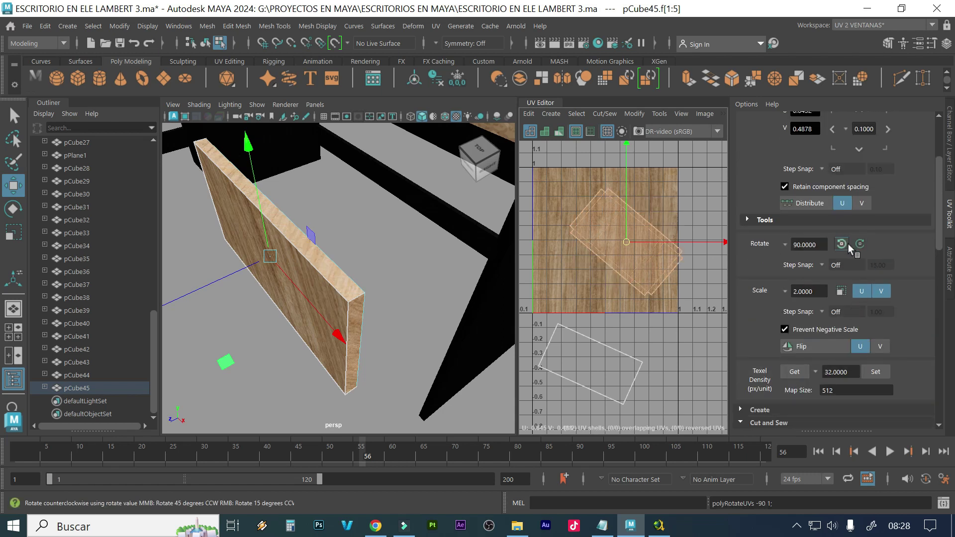
{"action": "left_click", "coordinate": [848, 244]}
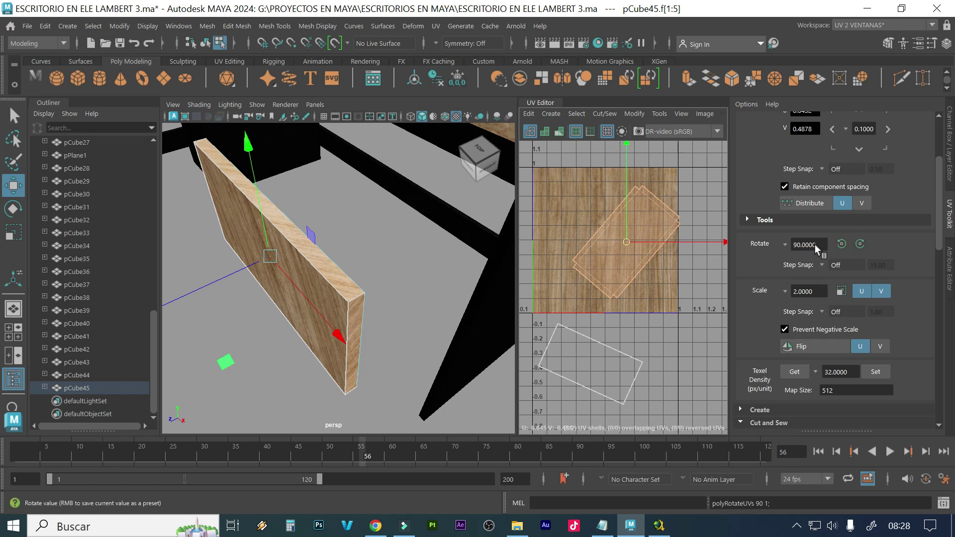
{"action": "left_click", "coordinate": [815, 245]}
{"action": "double_click", "coordinate": [818, 245]}
{"action": "type", "text": "10"}
{"action": "left_click", "coordinate": [842, 244]}
{"action": "left_click", "coordinate": [842, 244]}
{"action": "left_click", "coordinate": [842, 244]}
{"action": "left_click", "coordinate": [842, 244]}
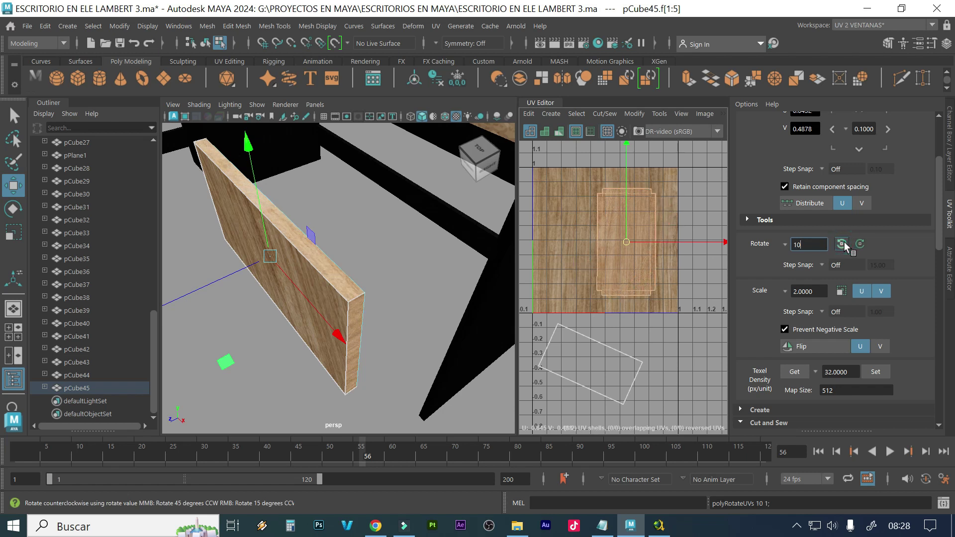
Rotate the lower shell upright in 10-degree steps and move it onto the tile's upper-left
{"action": "left_click", "coordinate": [605, 374]}
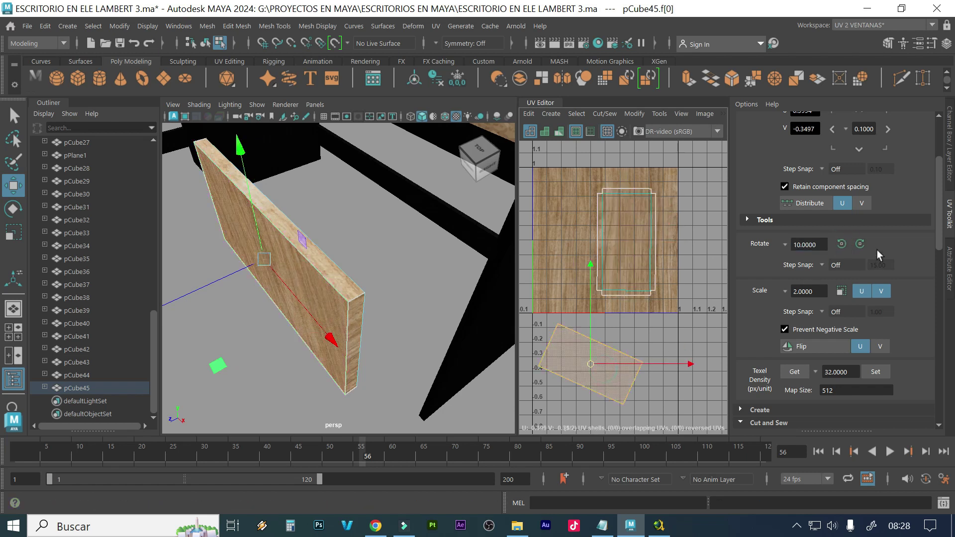
{"action": "left_click", "coordinate": [859, 244]}
{"action": "left_click", "coordinate": [859, 244]}
{"action": "left_click", "coordinate": [859, 245]}
{"action": "left_click", "coordinate": [858, 244]}
{"action": "left_click", "coordinate": [859, 244]}
{"action": "left_click", "coordinate": [858, 244]}
{"action": "left_click", "coordinate": [859, 244]}
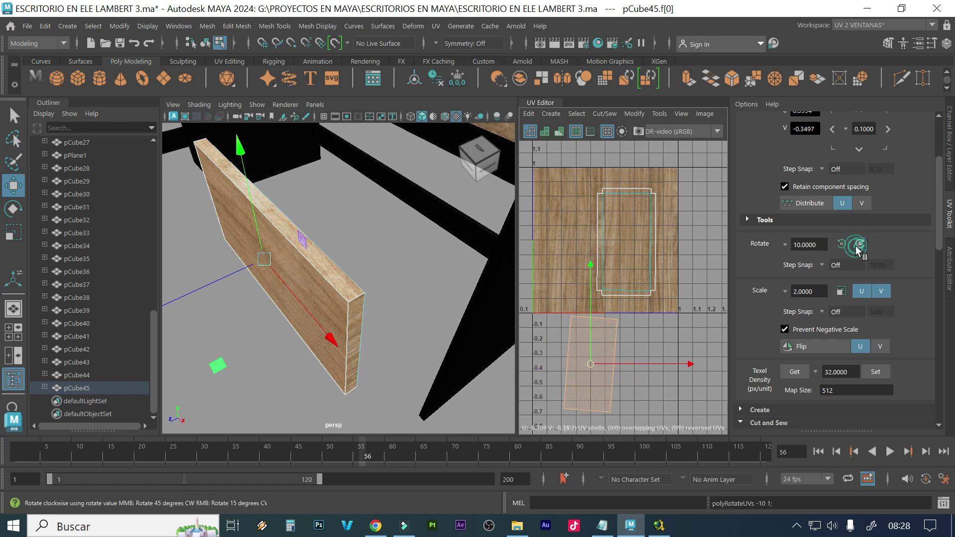
{"action": "left_click", "coordinate": [842, 243]}
{"action": "left_click", "coordinate": [858, 244]}
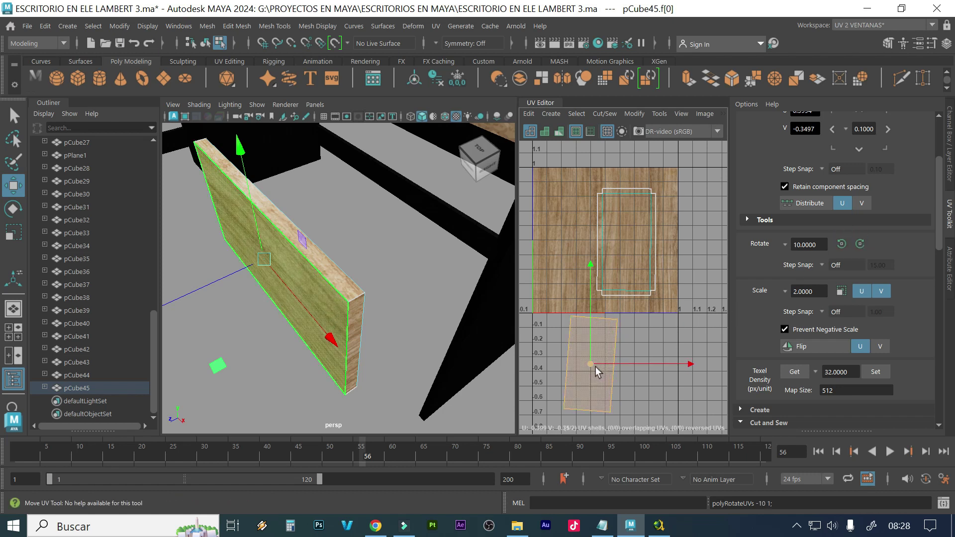
{"action": "left_click_drag", "start_coordinate": [596, 364], "coordinate": [568, 238]}
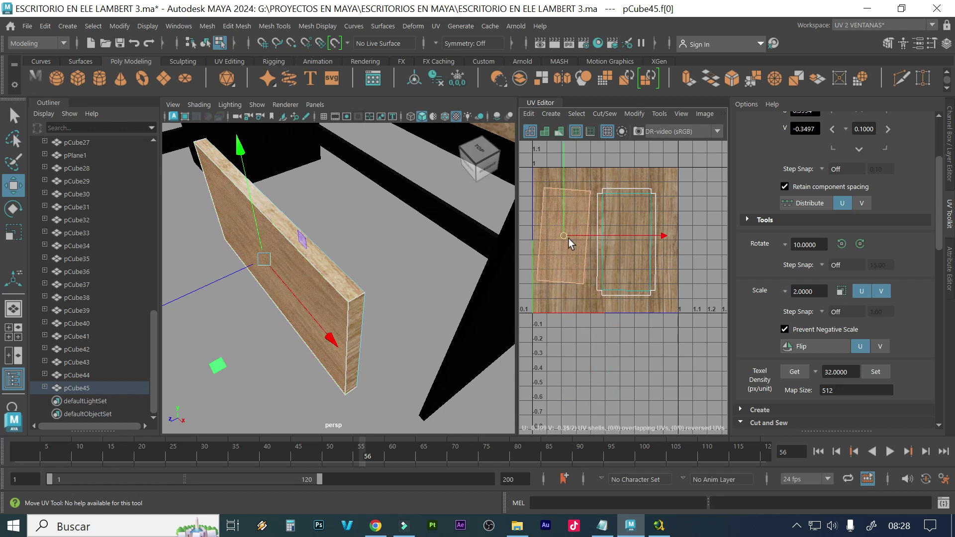
Straighten the edges of the left and right UV shells, then select both
{"action": "scroll", "coordinate": [865, 344], "scroll_direction": "down", "scroll_amount": 6}
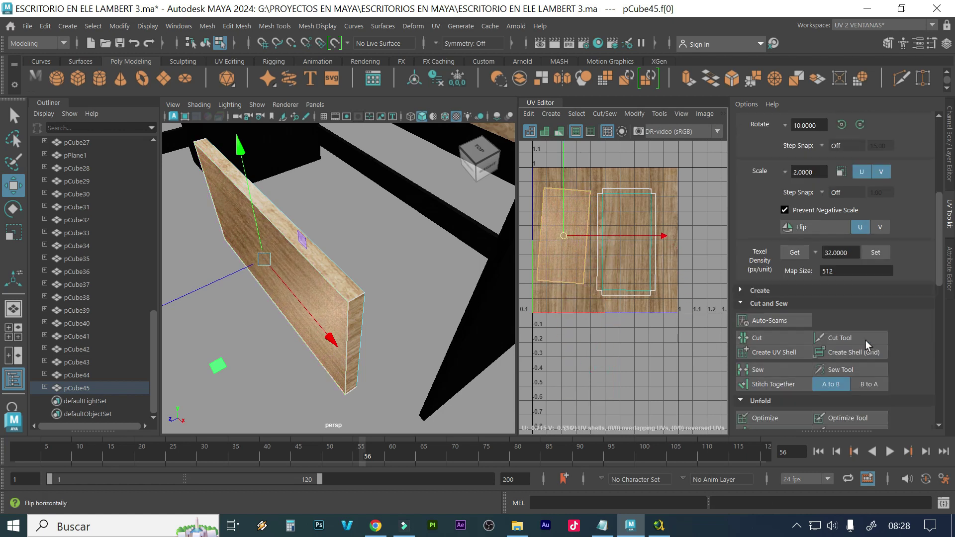
{"action": "scroll", "coordinate": [865, 344], "scroll_direction": "down", "scroll_amount": 1}
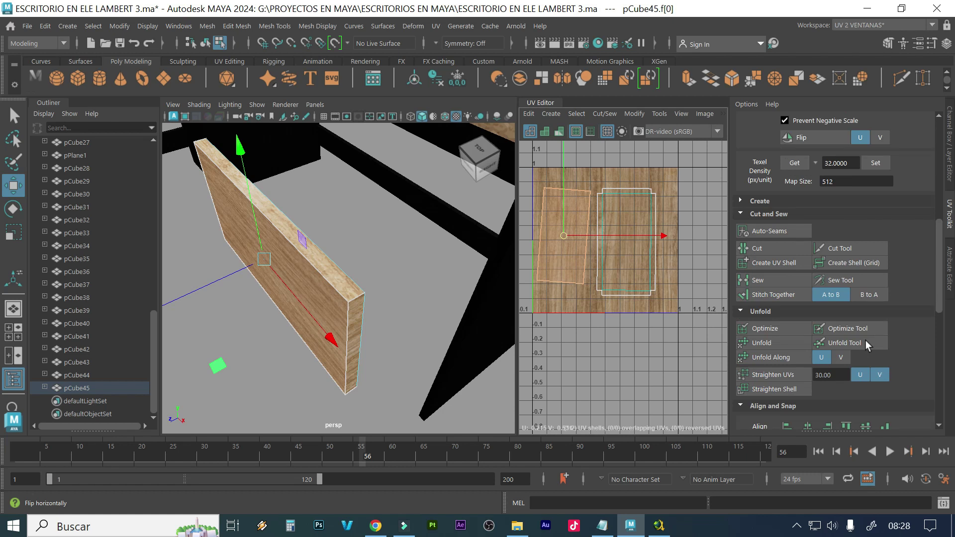
{"action": "scroll", "coordinate": [865, 344], "scroll_direction": "down", "scroll_amount": 2}
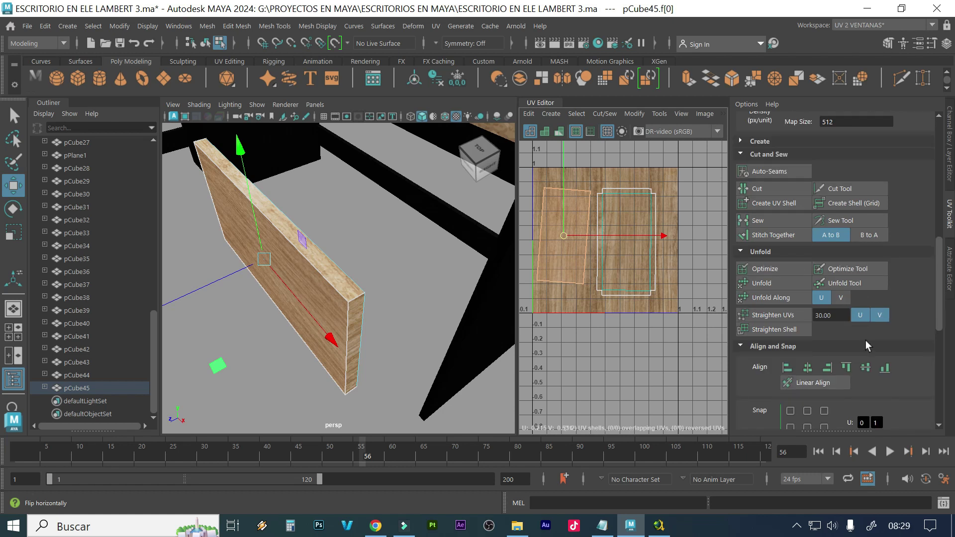
{"action": "left_click", "coordinate": [783, 317]}
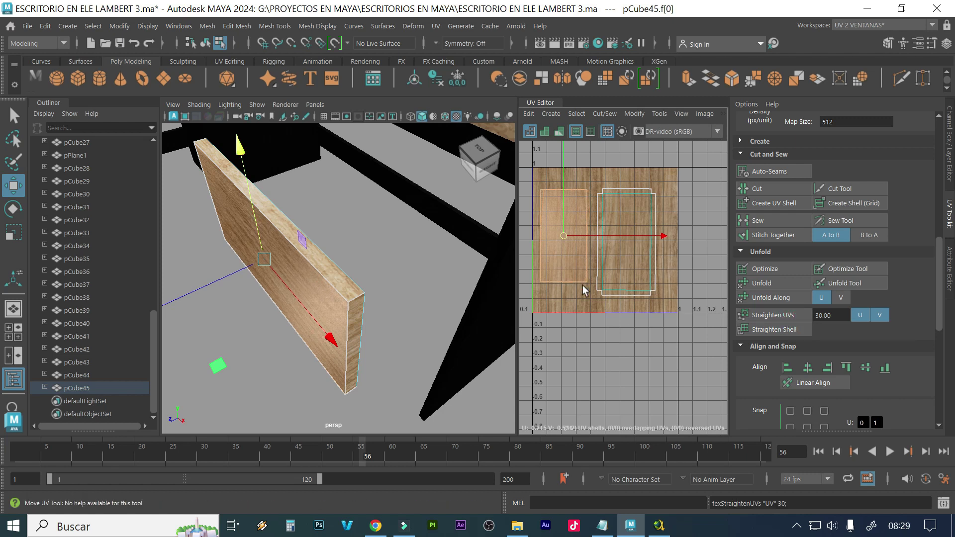
{"action": "left_click", "coordinate": [655, 221]}
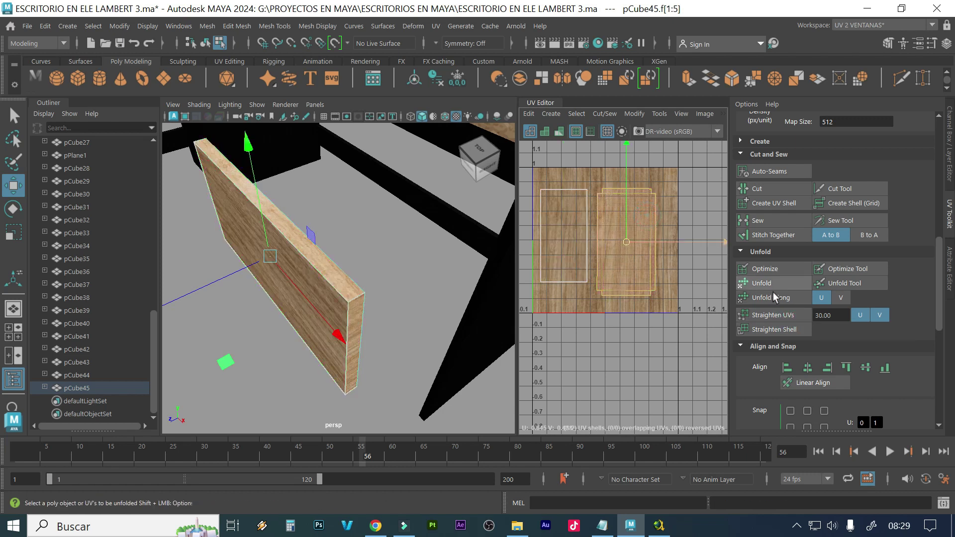
{"action": "left_click", "coordinate": [783, 317]}
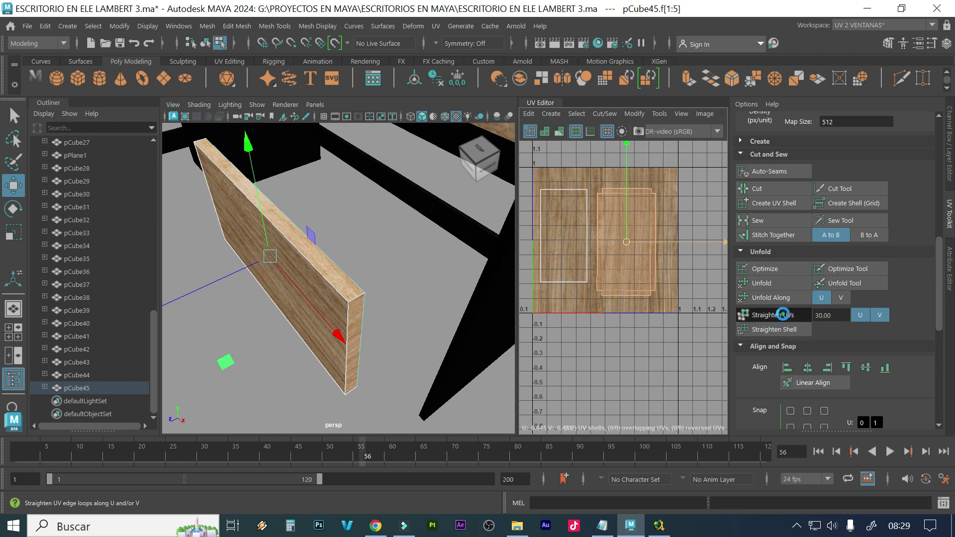
{"action": "left_click", "coordinate": [541, 191], "text": "shift"}
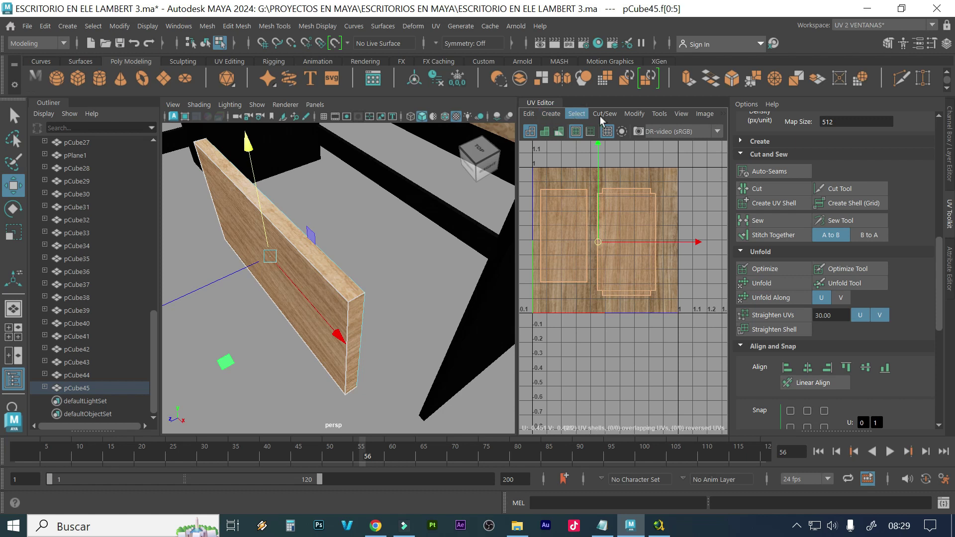
{"action": "left_click", "coordinate": [624, 116]}
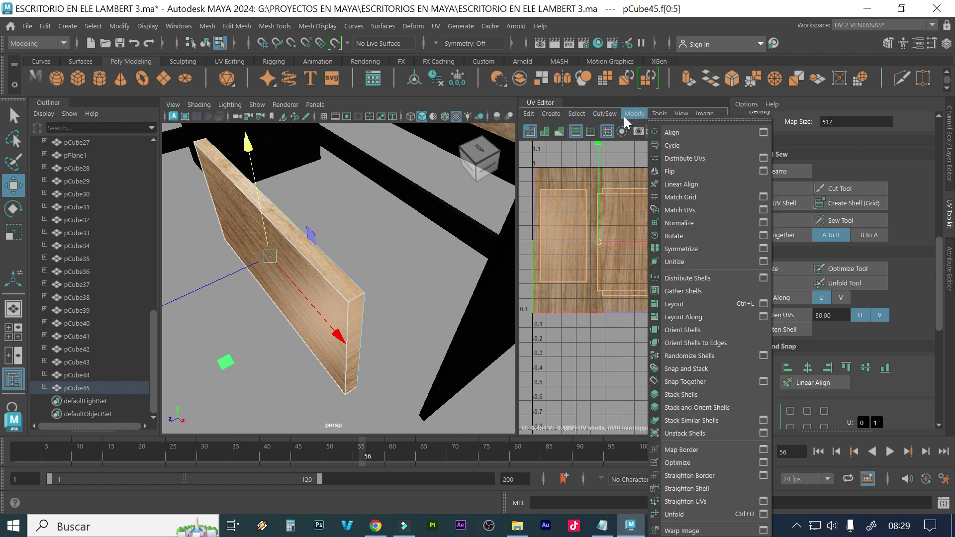
Automatically lay out both UV shells on the tile, then deselect the left shell
{"action": "left_click", "coordinate": [694, 302]}
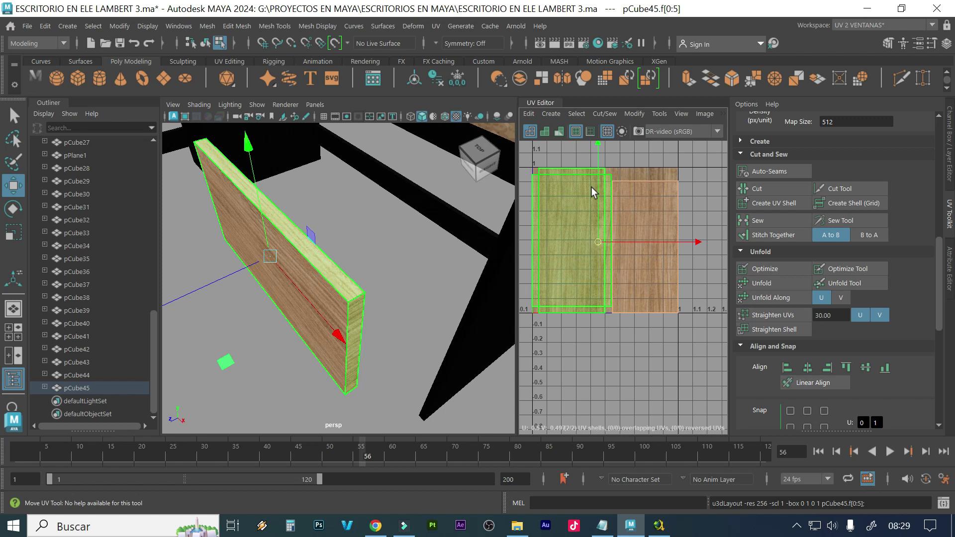
{"action": "left_click", "coordinate": [607, 256]}
{"action": "left_click", "coordinate": [606, 257]}
{"action": "left_click", "coordinate": [614, 230]}
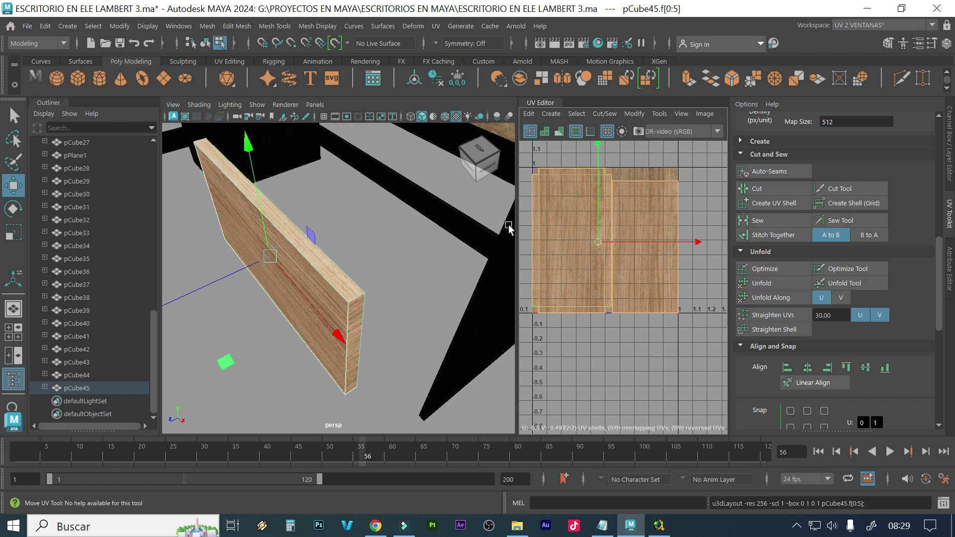
Enlarge the UV Editor pane and pan both UV shells into view
{"action": "left_click_drag", "start_coordinate": [517, 231], "coordinate": [207, 215]}
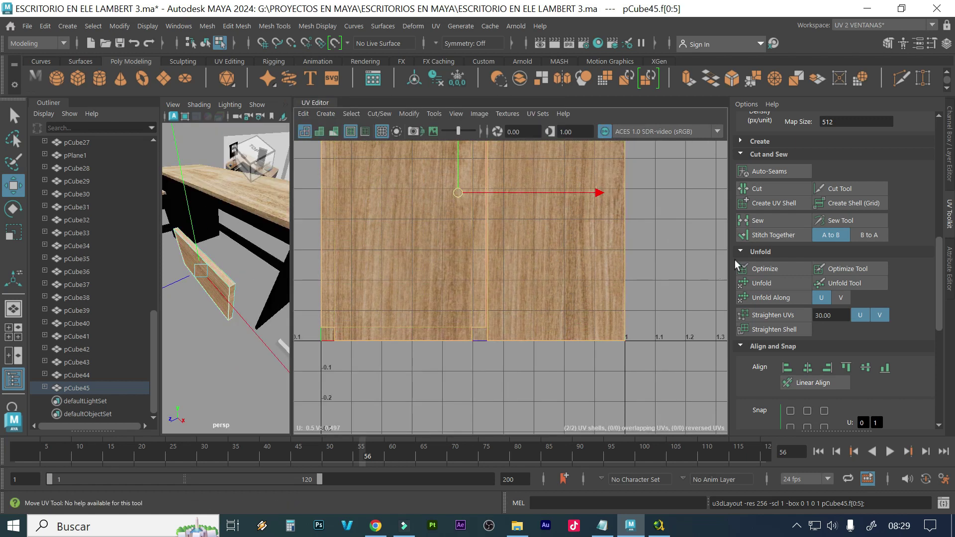
{"action": "left_click_drag", "start_coordinate": [728, 261], "coordinate": [801, 258]}
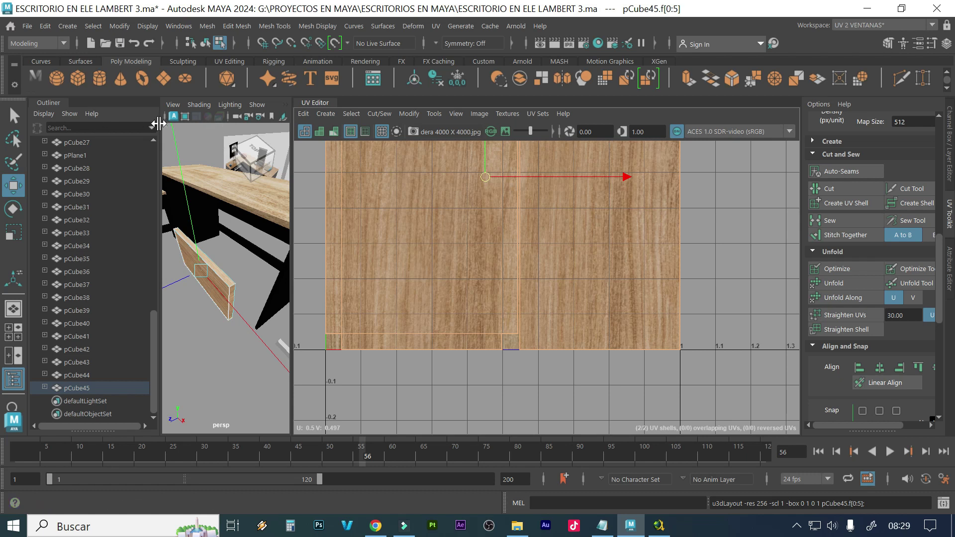
{"action": "scroll", "coordinate": [702, 195], "scroll_direction": "down", "scroll_amount": 3}
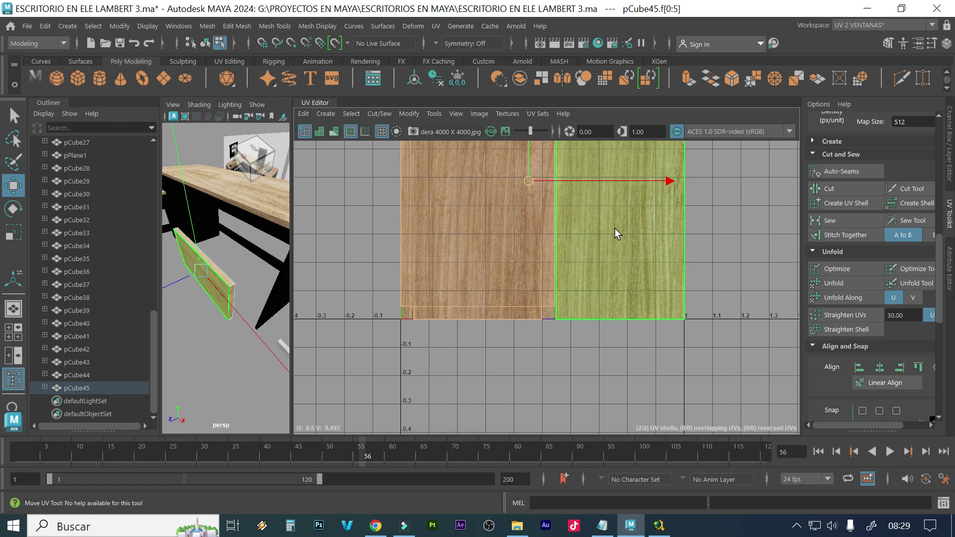
{"action": "middle_click_drag", "start_coordinate": [541, 220], "coordinate": [514, 325], "text": "alt"}
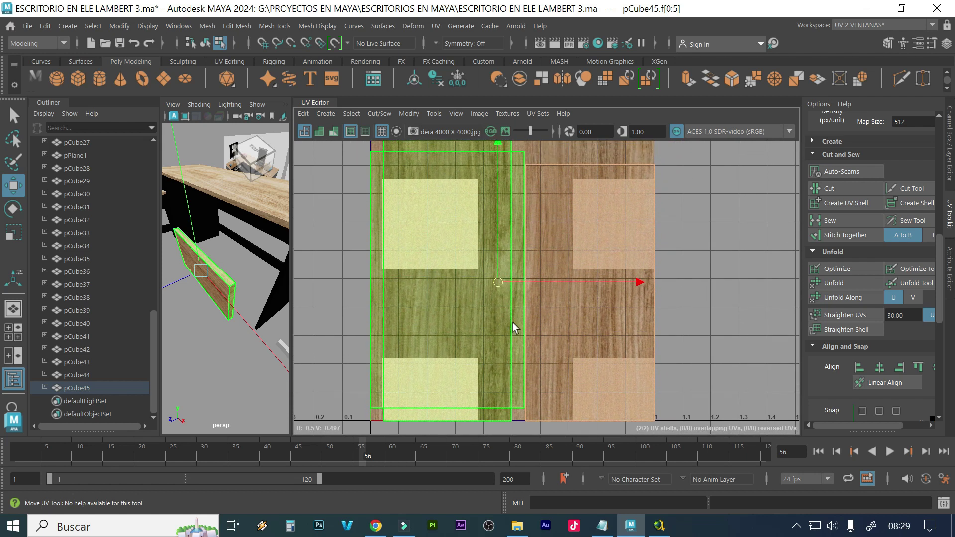
{"action": "left_click", "coordinate": [515, 115]}
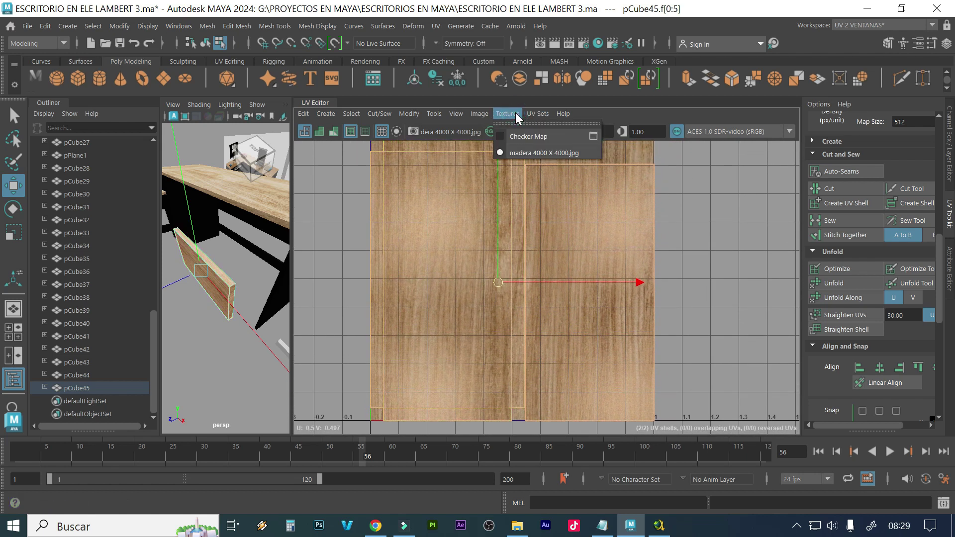
Display the checker map behind the UVs and resize the 3D view beside the UV layout
{"action": "left_click", "coordinate": [503, 139]}
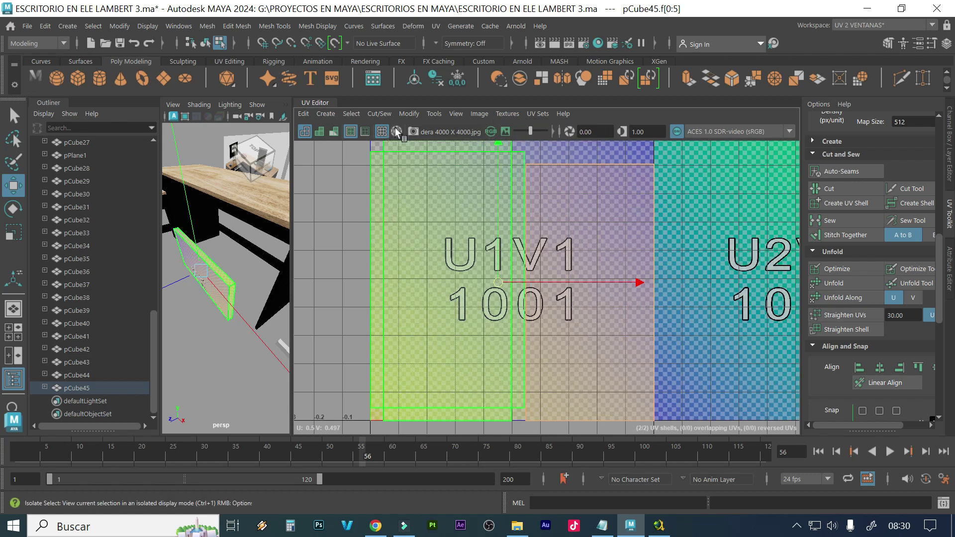
{"action": "left_click", "coordinate": [339, 194]}
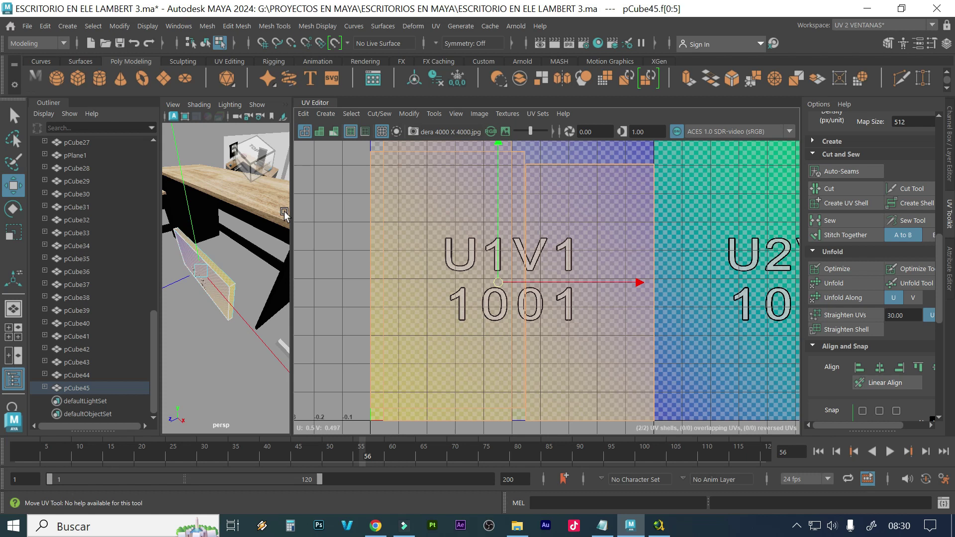
{"action": "mouse_move", "coordinate": [291, 221]}
{"action": "left_mouse_down"}
{"action": "mouse_move", "coordinate": [202, 221]}
{"action": "mouse_move", "coordinate": [324, 220]}
{"action": "left_mouse_up"}
{"action": "left_click", "coordinate": [509, 118]}
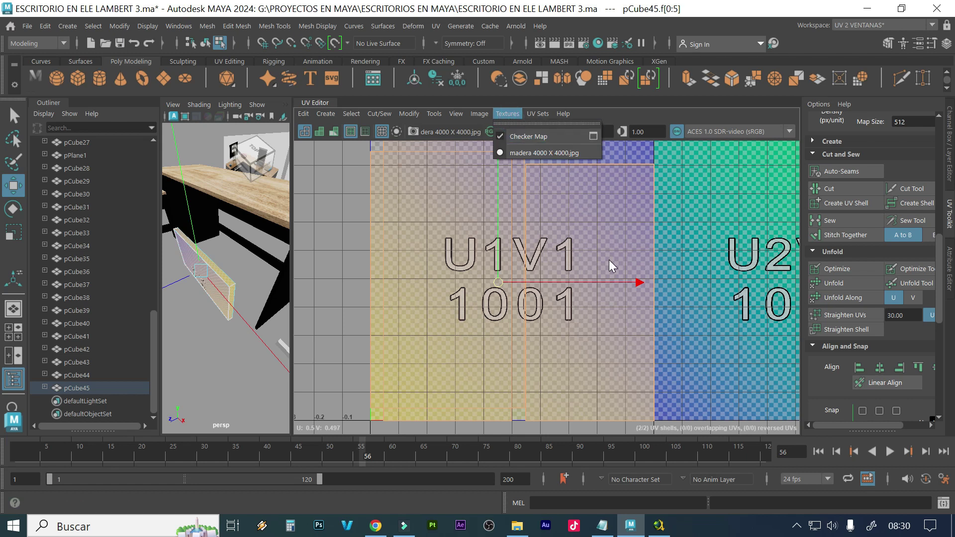
{"action": "left_click", "coordinate": [331, 263]}
{"action": "scroll", "coordinate": [439, 262], "scroll_direction": "down", "scroll_amount": 2}
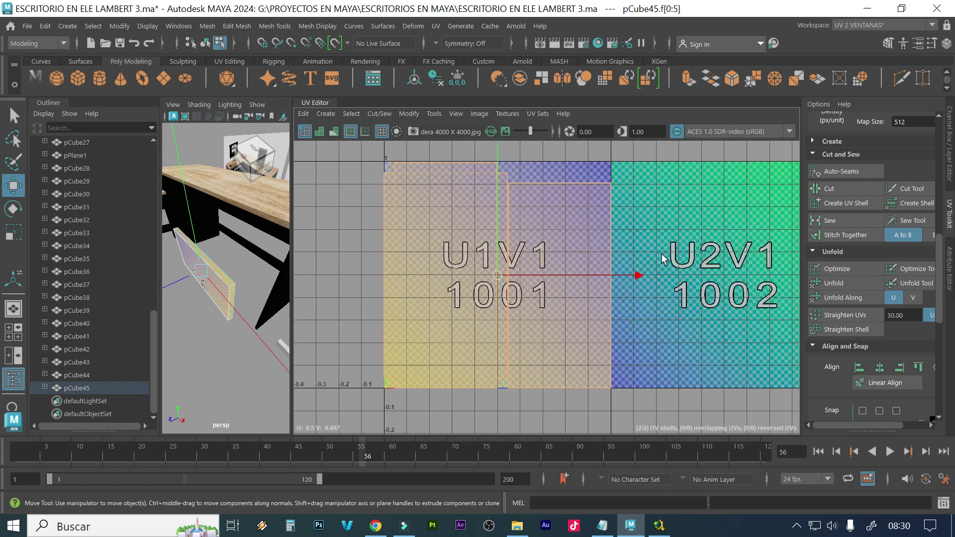
Scale the UV shells down to fit the 0–1 tile and nudge the right shell along U
{"action": "key", "text": "r"}
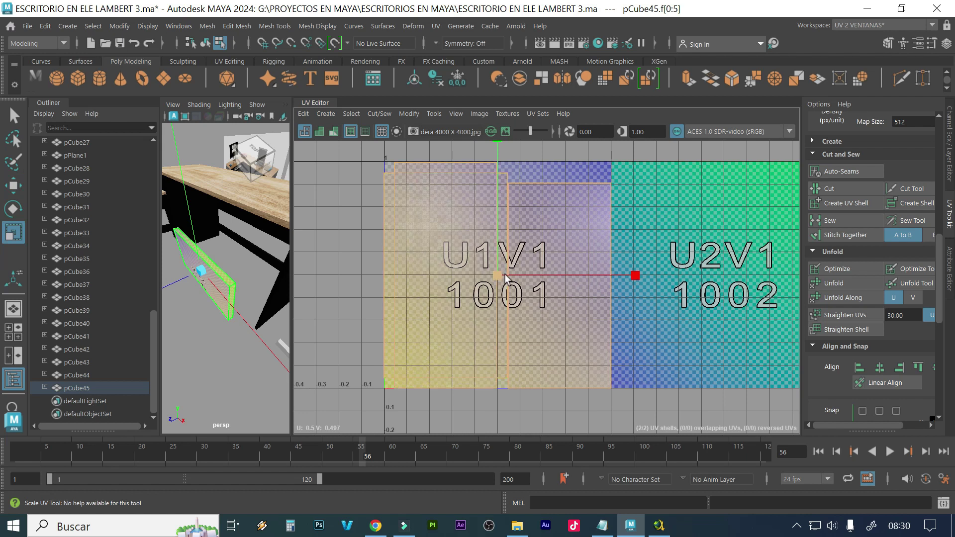
{"action": "left_click_drag", "start_coordinate": [500, 276], "coordinate": [496, 281]}
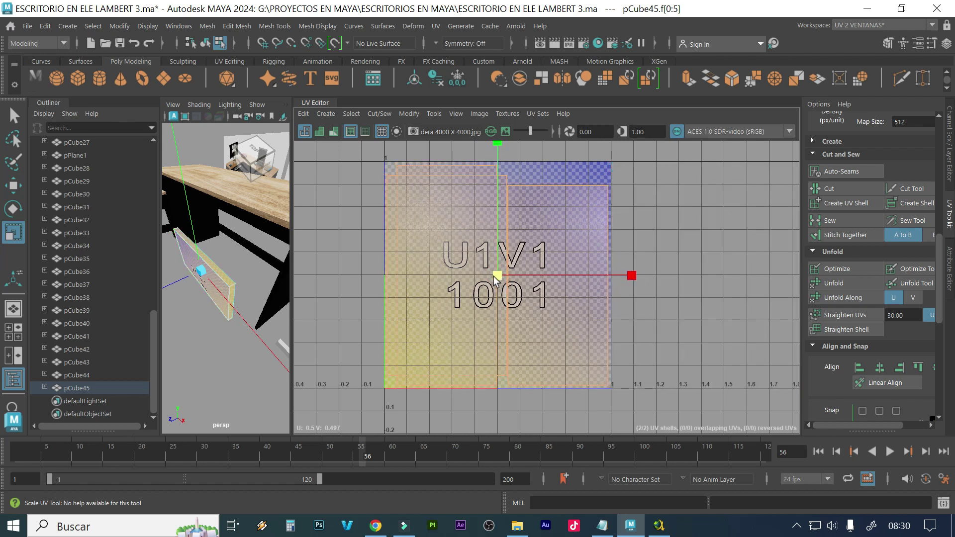
{"action": "left_click", "coordinate": [559, 253]}
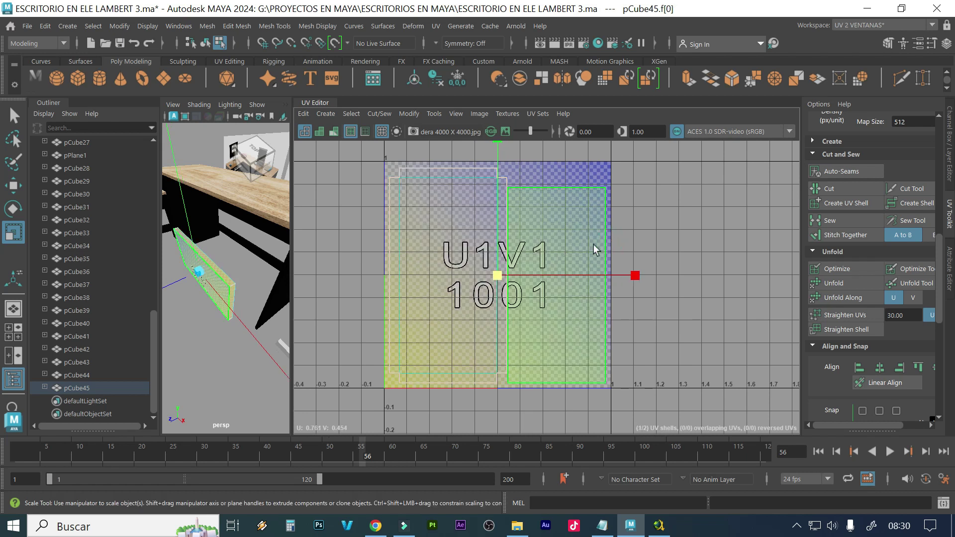
{"action": "key", "text": "w"}
{"action": "left_click_drag", "start_coordinate": [627, 285], "coordinate": [630, 284]}
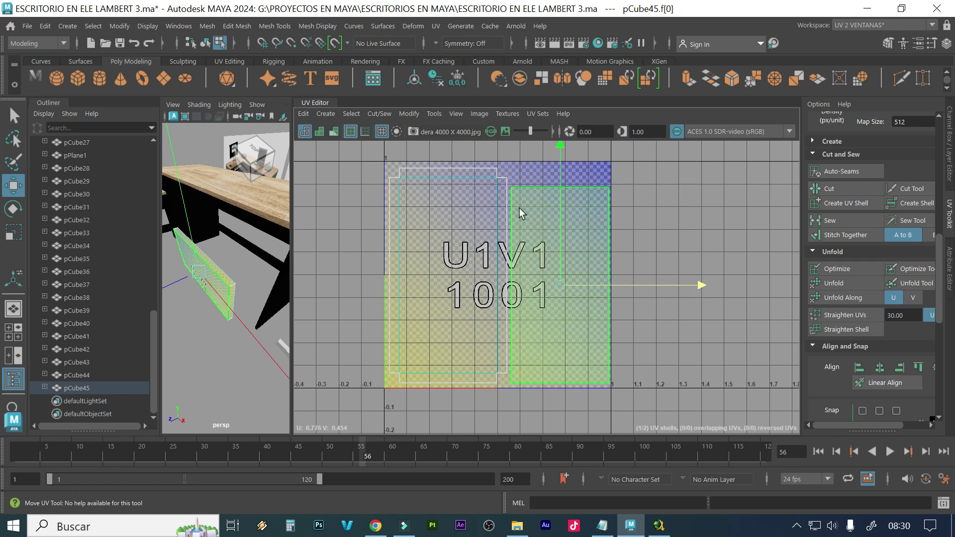
Arrange the left and right shells side by side, select both, and toggle the four-view layout
{"action": "left_click", "coordinate": [445, 253]}
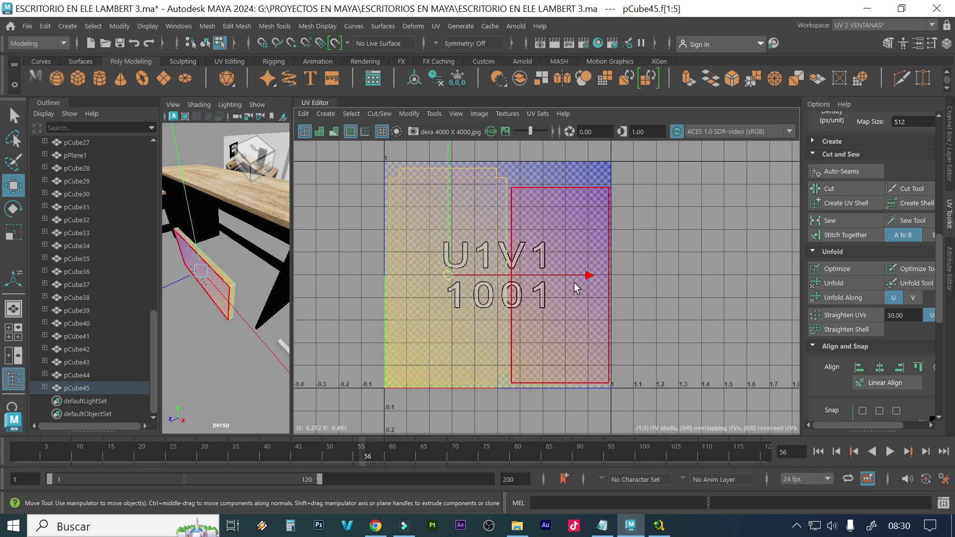
{"action": "left_click_drag", "start_coordinate": [586, 278], "coordinate": [587, 277]}
{"action": "left_click", "coordinate": [604, 274]}
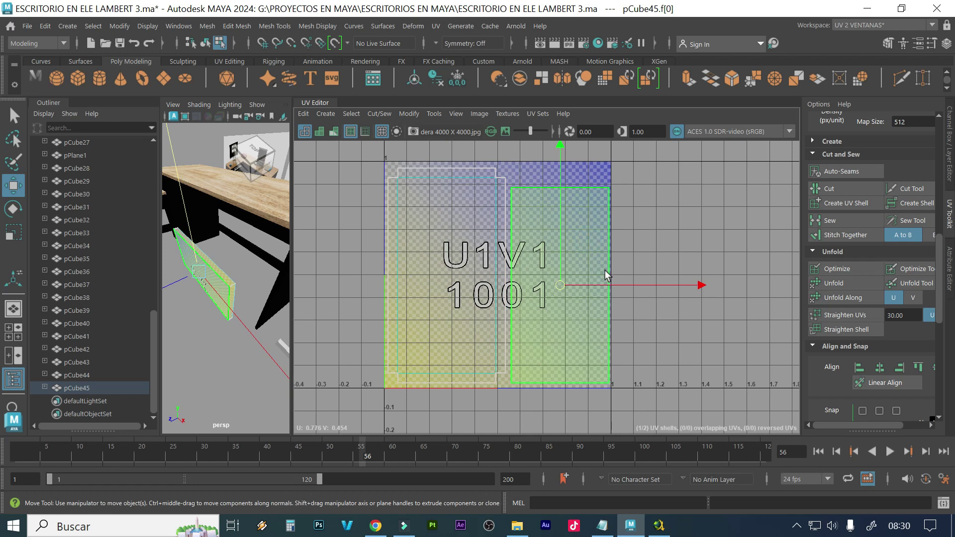
{"action": "left_click_drag", "start_coordinate": [699, 288], "coordinate": [698, 285]}
{"action": "left_click", "coordinate": [685, 236]}
{"action": "left_click_drag", "start_coordinate": [655, 396], "coordinate": [294, 238]}
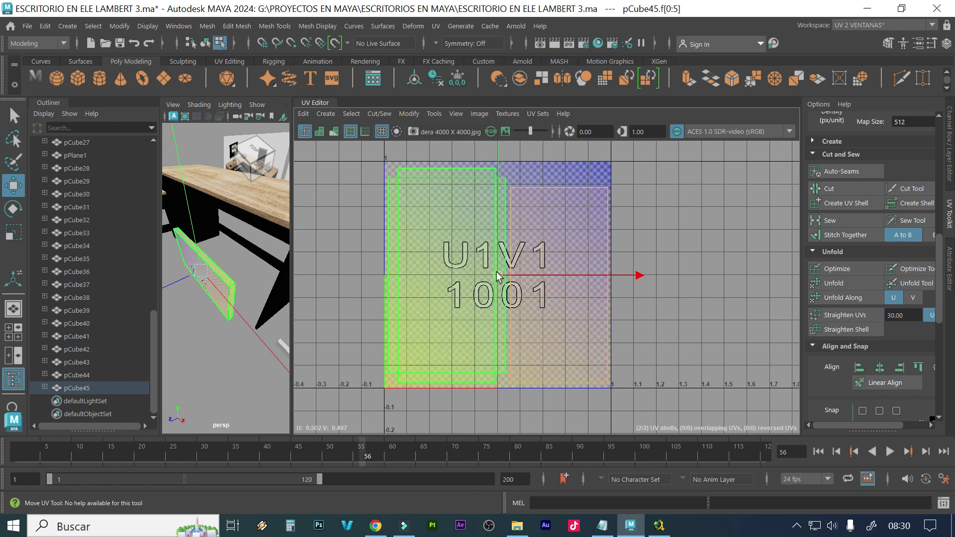
{"action": "key", "text": "space"}
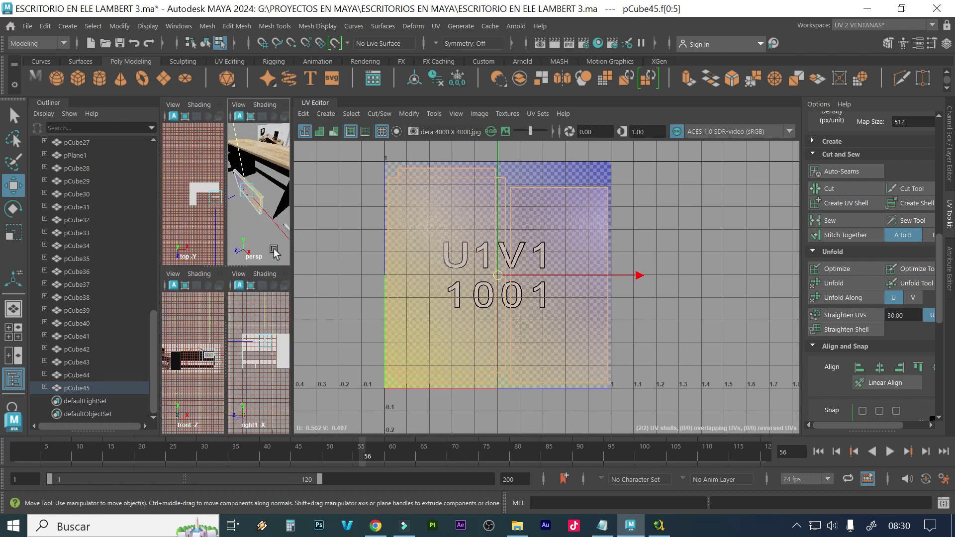
{"action": "key", "text": "space"}
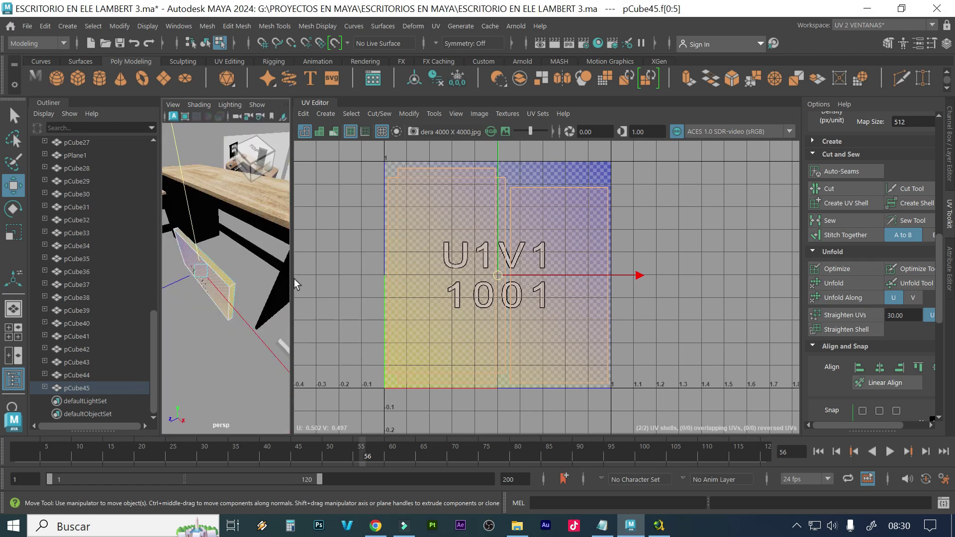
Widen the perspective view and orbit closely around the checker-mapped board, including from below
{"action": "left_click_drag", "start_coordinate": [291, 280], "coordinate": [691, 286]}
{"action": "left_click_drag", "start_coordinate": [439, 305], "coordinate": [441, 279], "text": "alt"}
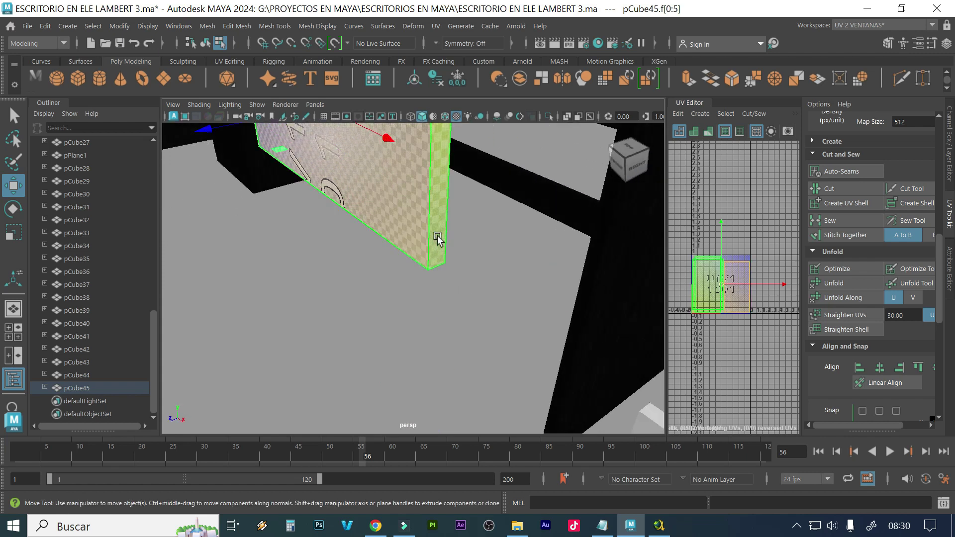
{"action": "left_click_drag", "start_coordinate": [424, 253], "coordinate": [382, 356], "text": "alt"}
{"action": "left_click_drag", "start_coordinate": [375, 264], "coordinate": [306, 304], "text": "alt"}
{"action": "right_click_drag", "start_coordinate": [307, 305], "coordinate": [366, 306], "text": "alt"}
{"action": "left_click_drag", "start_coordinate": [227, 260], "coordinate": [395, 300], "text": "alt"}
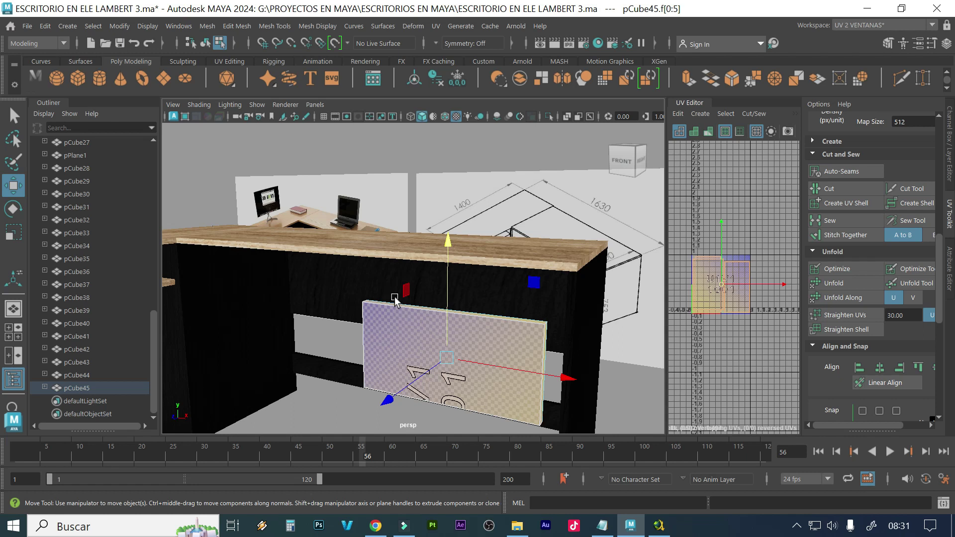
{"action": "left_click_drag", "start_coordinate": [666, 229], "coordinate": [296, 230]}
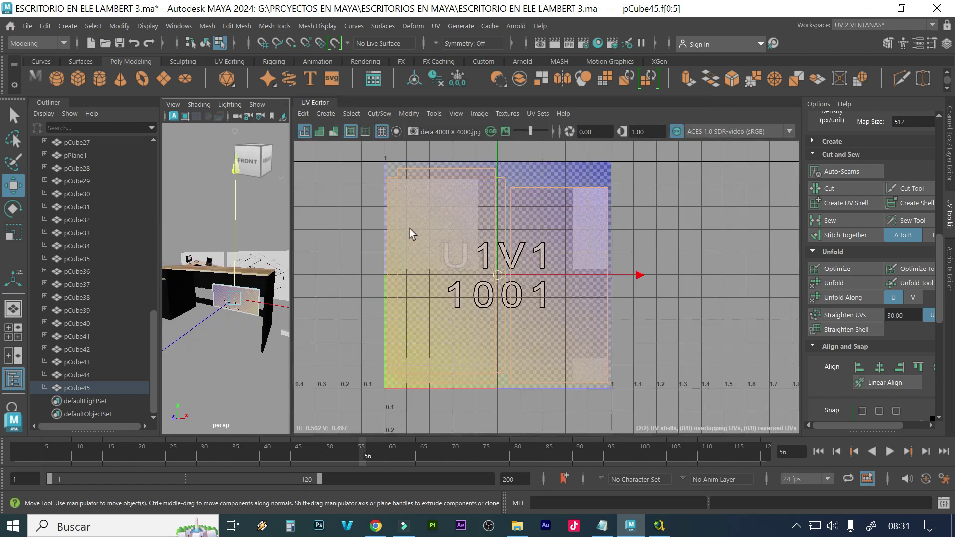
{"action": "left_click_drag", "start_coordinate": [292, 250], "coordinate": [710, 253]}
{"action": "right_click_drag", "start_coordinate": [450, 147], "coordinate": [518, 130]}
Return to object mode, orbit around the desk panels pCube29–pCube45, and widen the UV Editor
{"action": "left_click", "coordinate": [466, 288]}
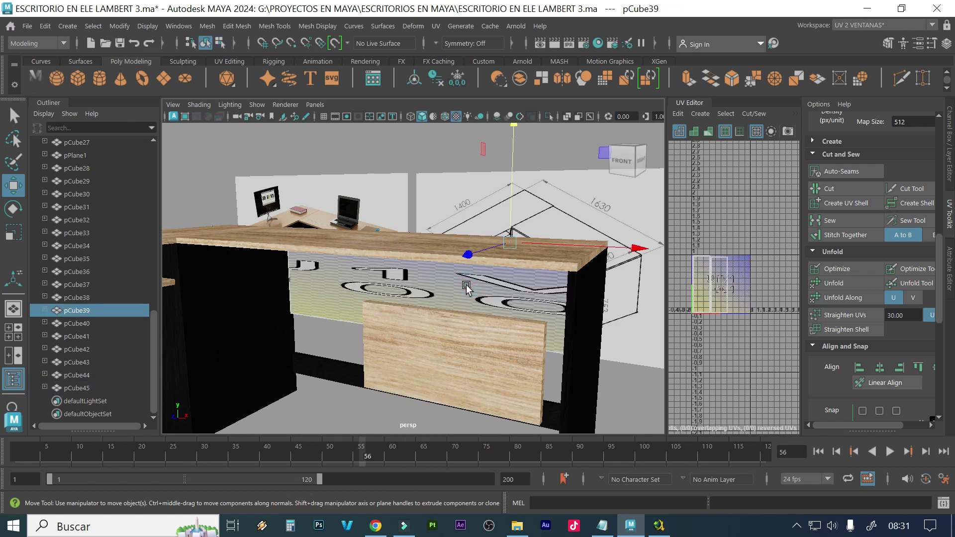
{"action": "right_click_drag", "start_coordinate": [494, 261], "coordinate": [398, 256], "text": "alt"}
{"action": "left_click_drag", "start_coordinate": [398, 256], "coordinate": [171, 423], "text": "alt"}
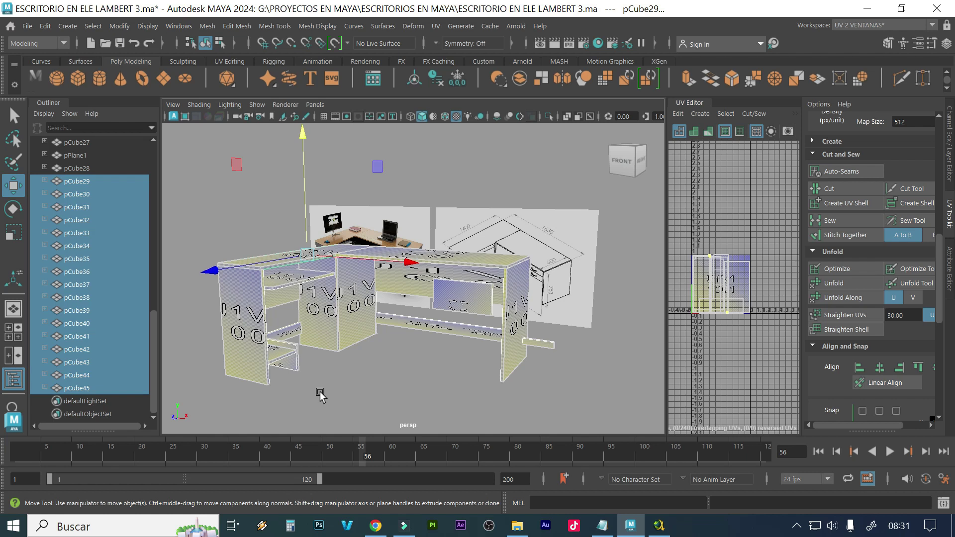
{"action": "scroll", "coordinate": [324, 360], "scroll_direction": "up", "scroll_amount": 4}
{"action": "left_click_drag", "start_coordinate": [396, 375], "coordinate": [289, 315], "text": "alt"}
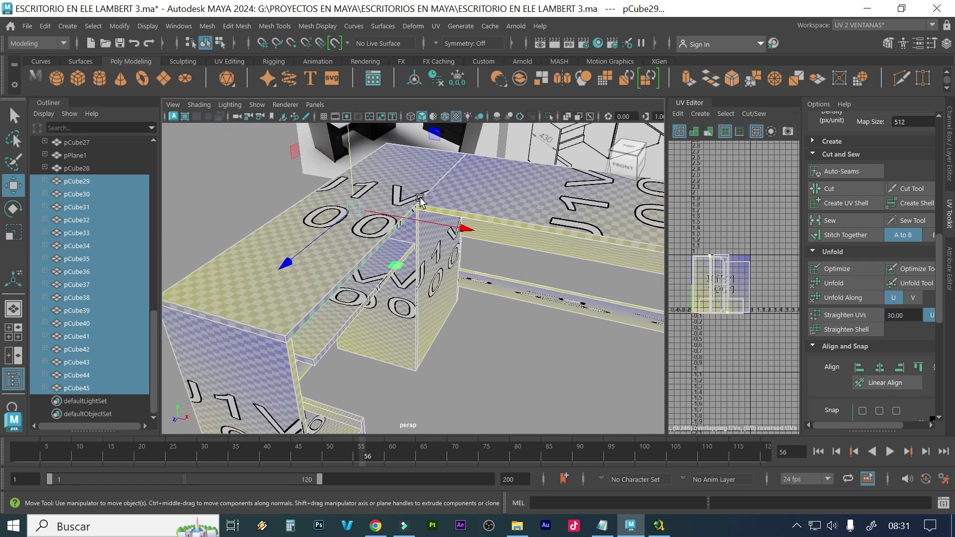
{"action": "left_click_drag", "start_coordinate": [411, 279], "coordinate": [440, 254], "text": "alt"}
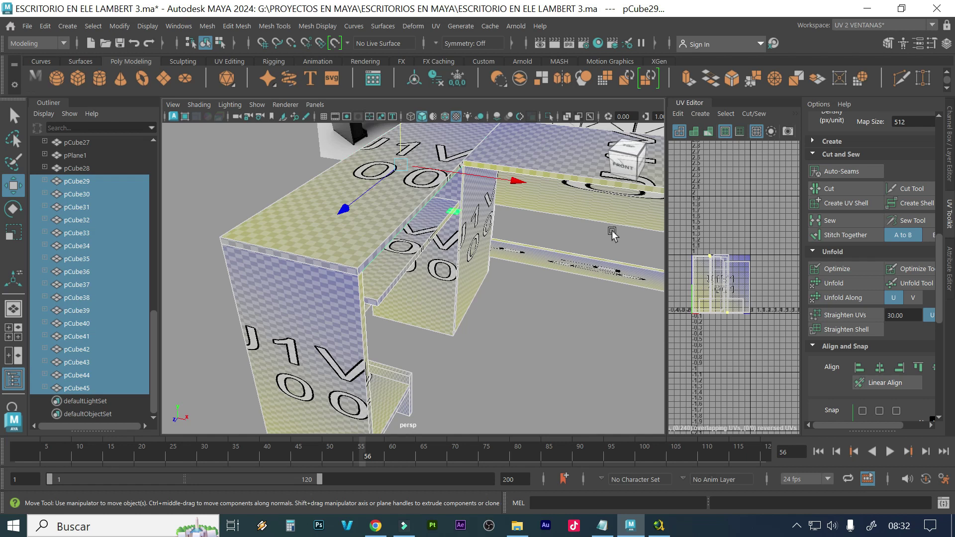
{"action": "left_click_drag", "start_coordinate": [358, 380], "coordinate": [340, 306], "text": "alt"}
{"action": "left_click_drag", "start_coordinate": [345, 273], "coordinate": [294, 287], "text": "alt"}
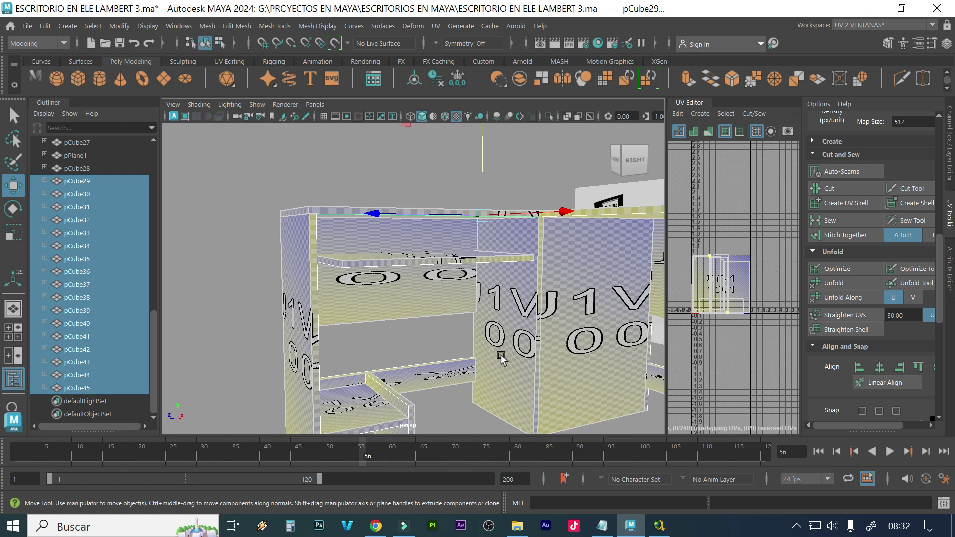
{"action": "left_click_drag", "start_coordinate": [496, 366], "coordinate": [453, 314], "text": "alt"}
{"action": "right_click_drag", "start_coordinate": [453, 314], "coordinate": [398, 314], "text": "alt"}
{"action": "left_click_drag", "start_coordinate": [667, 301], "coordinate": [279, 311]}
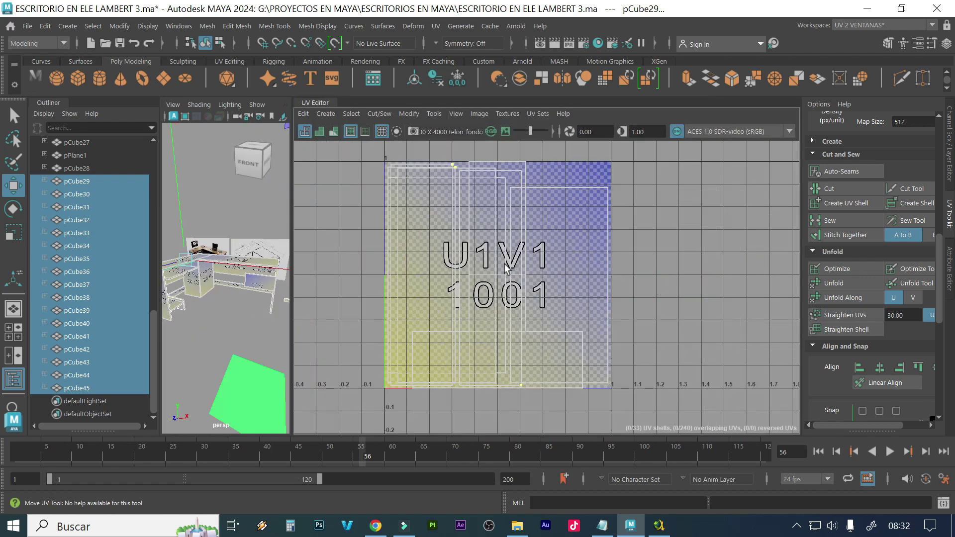
Zoom and recentre the UV Editor on the 0–1 tile holding the desk panels' shells
{"action": "scroll", "coordinate": [606, 294], "scroll_direction": "down", "scroll_amount": 5}
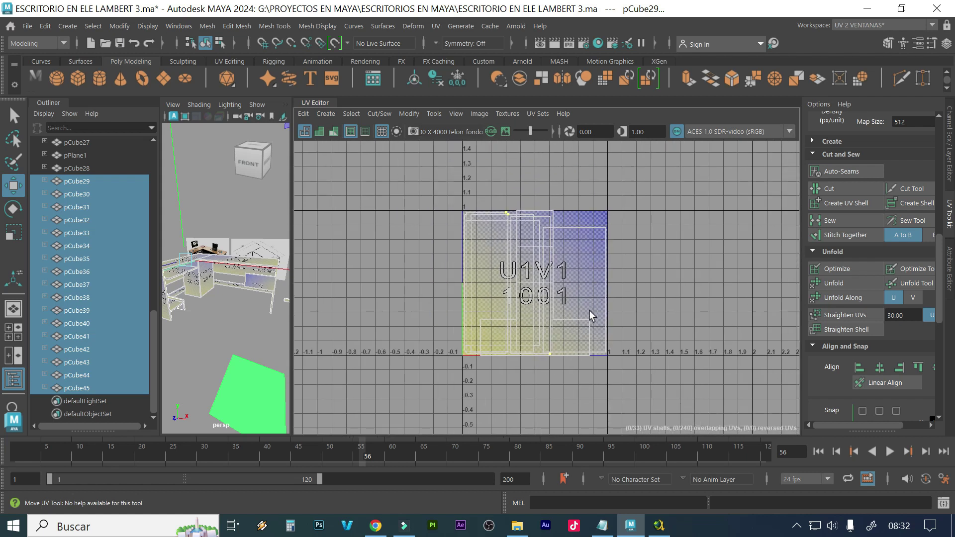
{"action": "middle_click_drag", "start_coordinate": [589, 310], "coordinate": [497, 359], "text": "alt"}
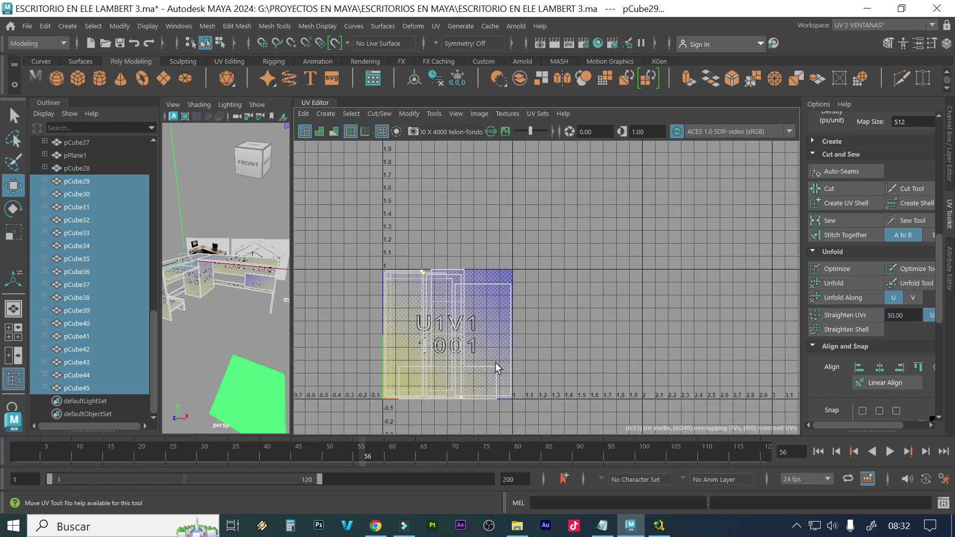
{"action": "scroll", "coordinate": [421, 277], "scroll_direction": "down", "scroll_amount": 5}
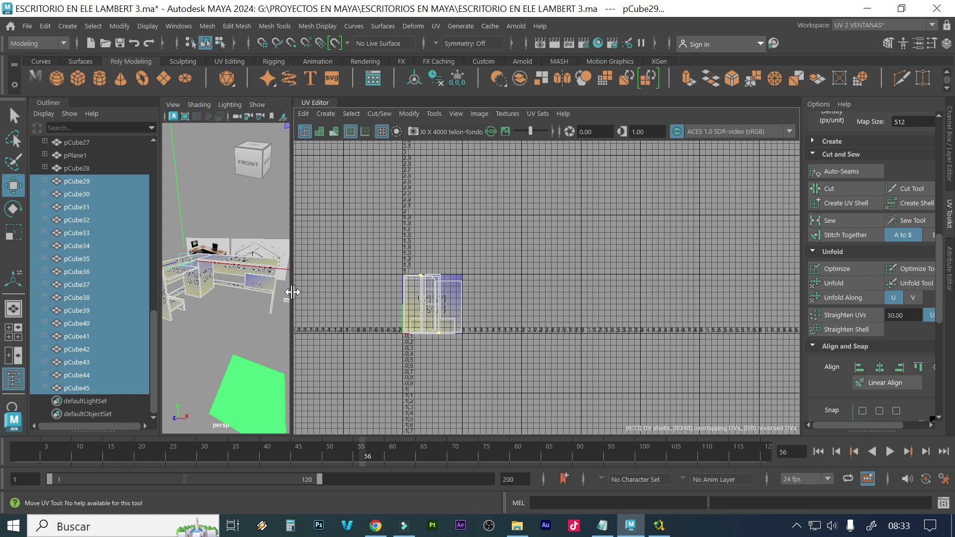
Widen the perspective view and orbit around the desk to check the checker pattern on its panels
{"action": "left_click_drag", "start_coordinate": [292, 292], "coordinate": [699, 293]}
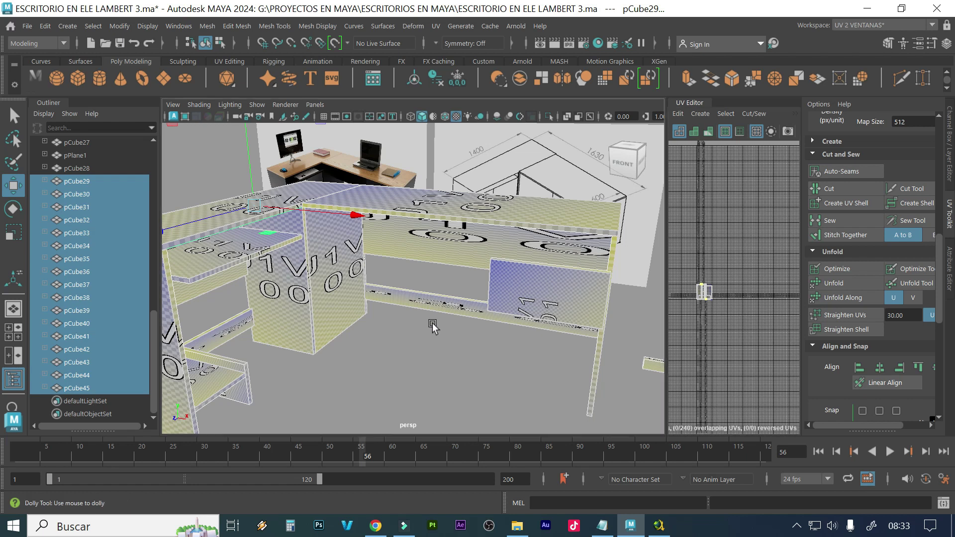
{"action": "scroll", "coordinate": [467, 324], "scroll_direction": "up", "scroll_amount": 3}
{"action": "left_click_drag", "start_coordinate": [532, 321], "coordinate": [422, 291], "text": "alt"}
{"action": "scroll", "coordinate": [422, 290], "scroll_direction": "up", "scroll_amount": 3}
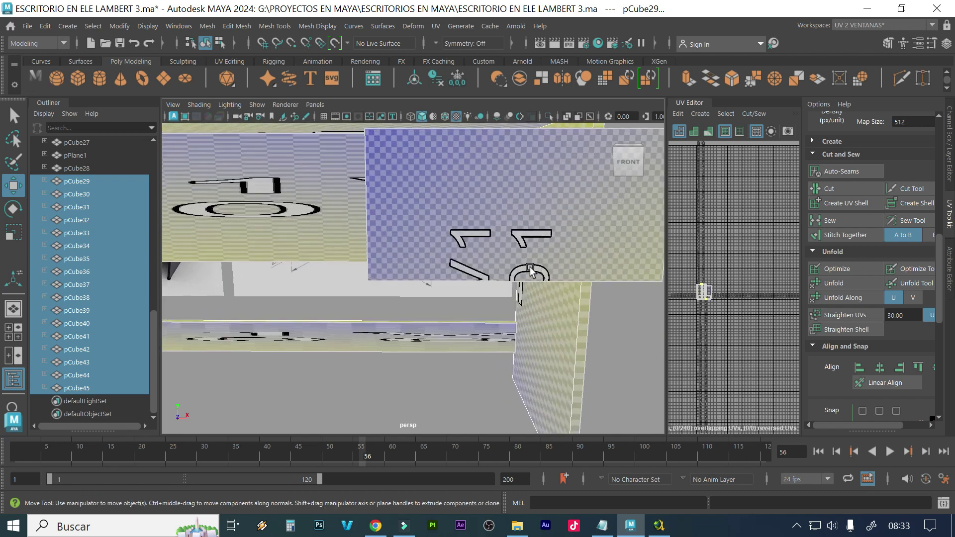
{"action": "scroll", "coordinate": [408, 211], "scroll_direction": "up", "scroll_amount": 1}
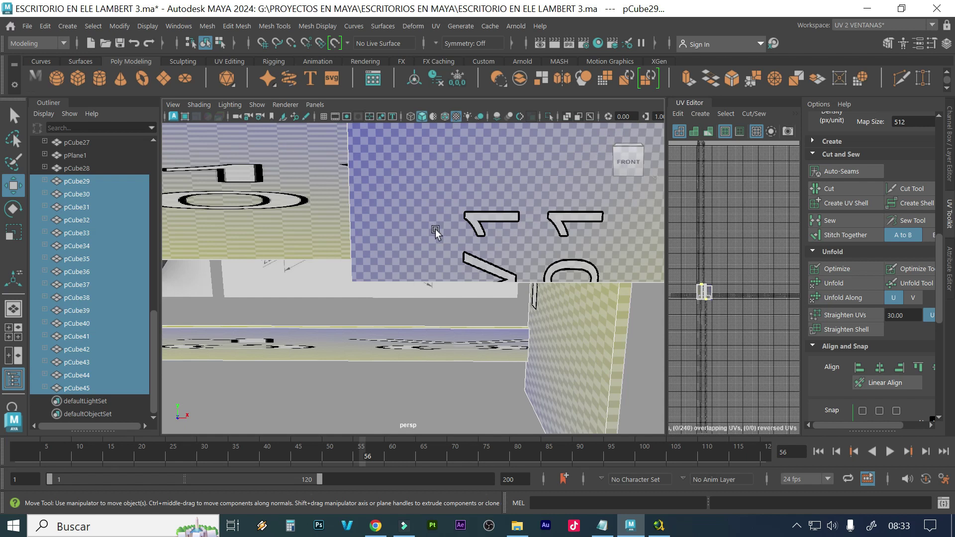
{"action": "mouse_move", "coordinate": [431, 228]}
{"action": "left_mouse_down", "text": "alt"}
{"action": "mouse_move", "coordinate": [422, 234]}
{"action": "mouse_move", "coordinate": [443, 233]}
{"action": "left_mouse_up", "text": "alt"}
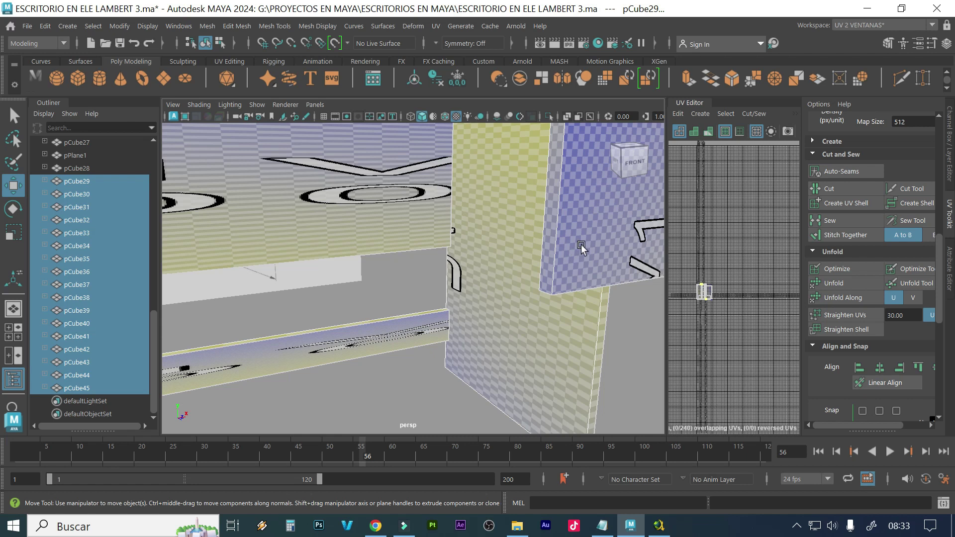
{"action": "right_click_drag", "start_coordinate": [577, 244], "coordinate": [483, 236], "text": "alt"}
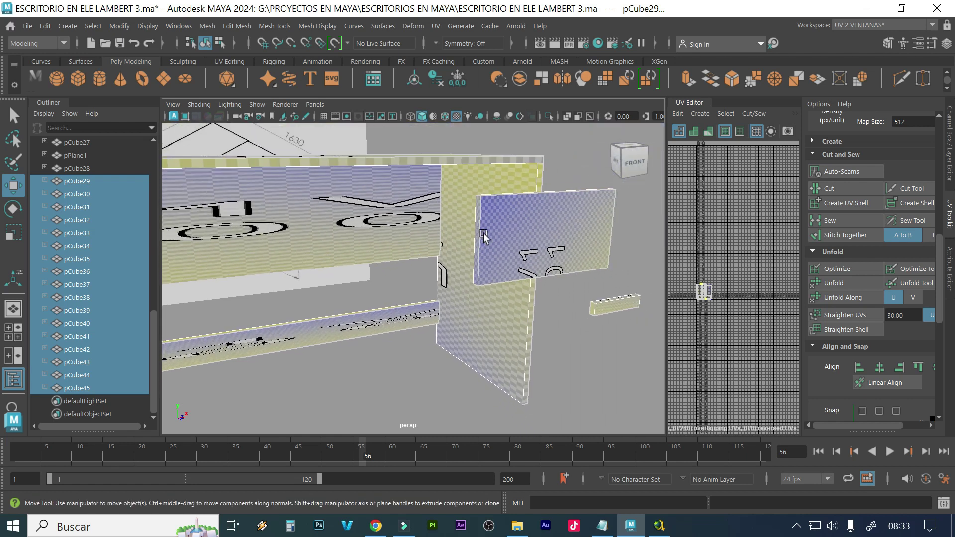
{"action": "left_click_drag", "start_coordinate": [484, 236], "coordinate": [482, 262], "text": "alt"}
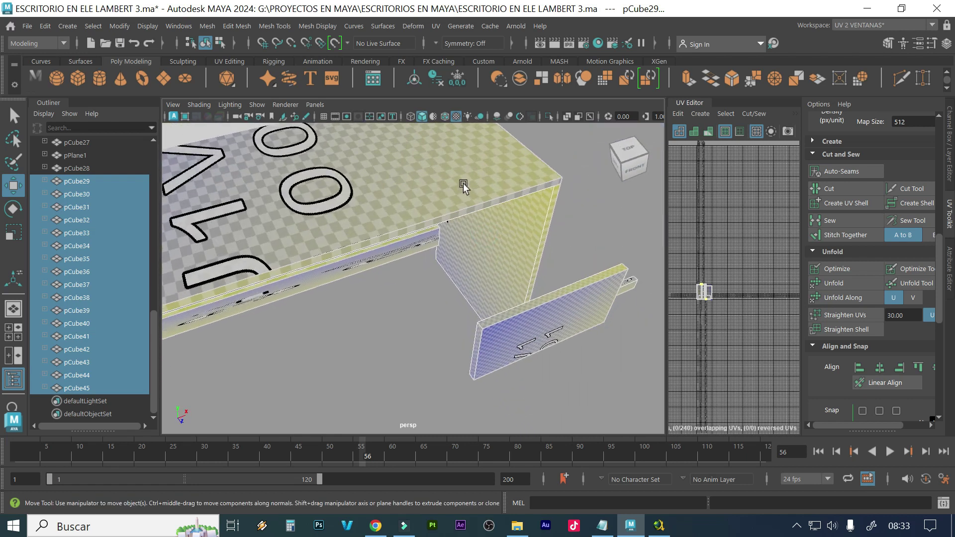
{"action": "scroll", "coordinate": [463, 185], "scroll_direction": "down", "scroll_amount": 5}
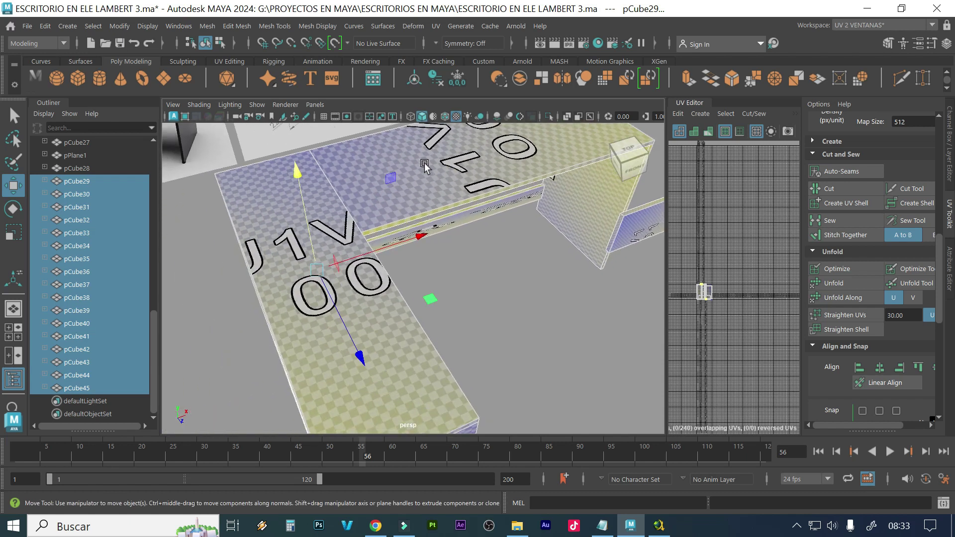
{"action": "left_click_drag", "start_coordinate": [525, 331], "coordinate": [412, 300], "text": "alt"}
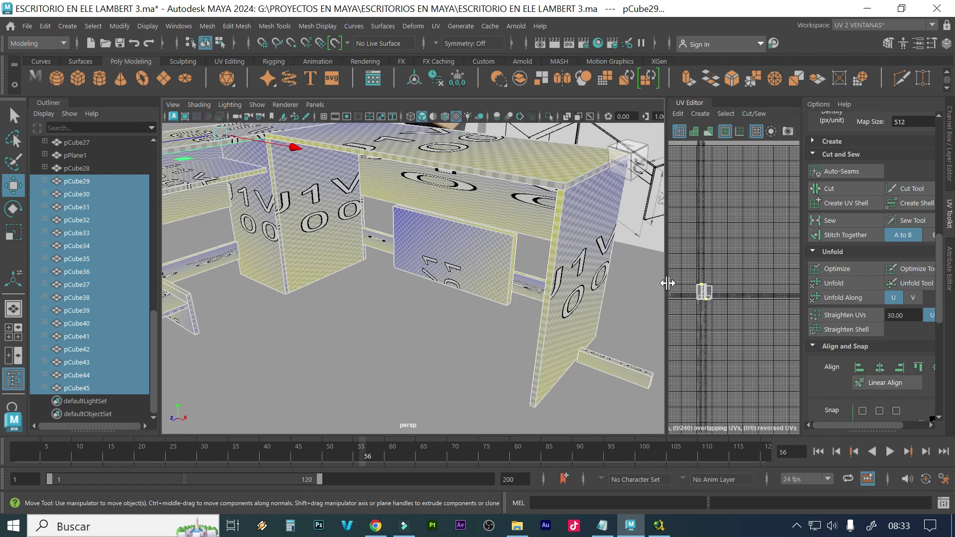
{"action": "left_click_drag", "start_coordinate": [667, 283], "coordinate": [441, 298]}
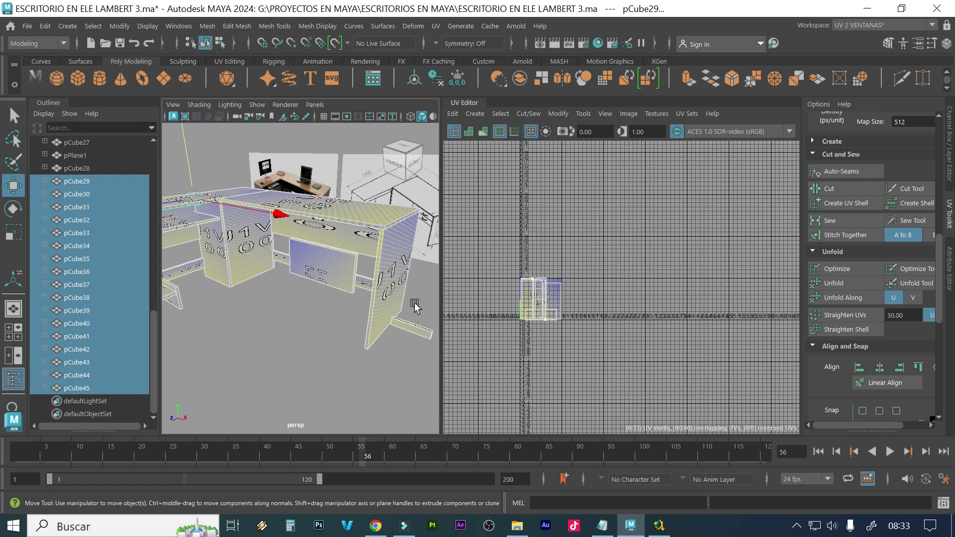
Turn off the Checker Map in the UV Editor and deselect all the desk panels
{"action": "left_click", "coordinate": [664, 114]}
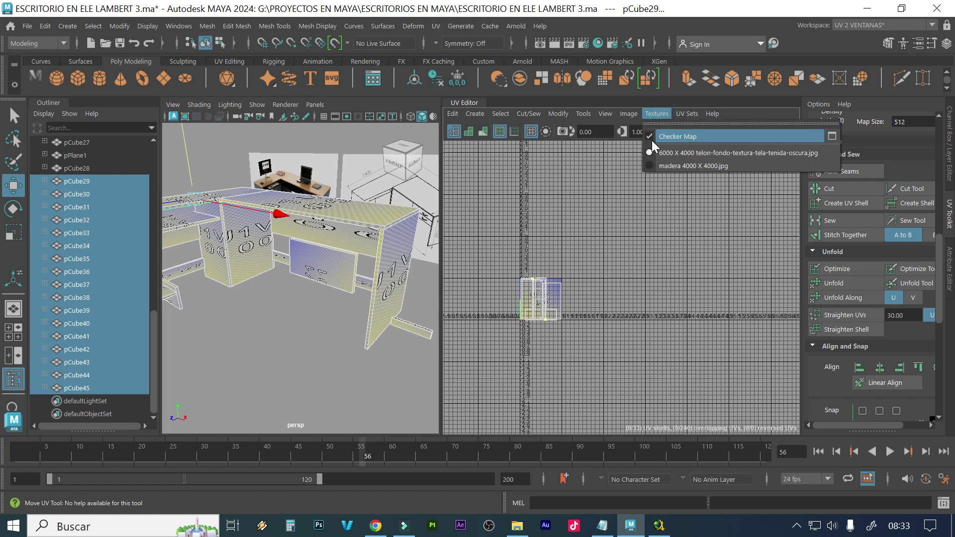
{"action": "left_click", "coordinate": [652, 138]}
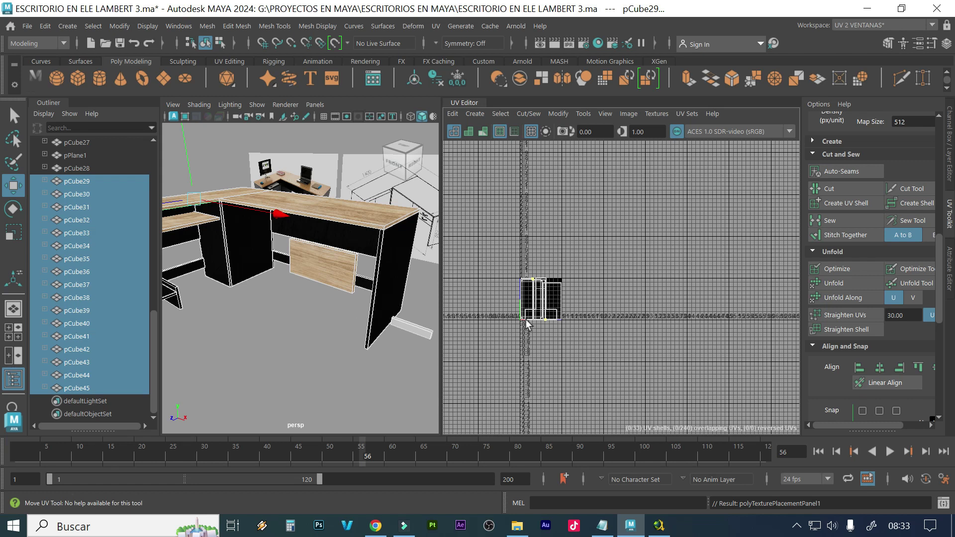
{"action": "scroll", "coordinate": [572, 313], "scroll_direction": "up", "scroll_amount": 5}
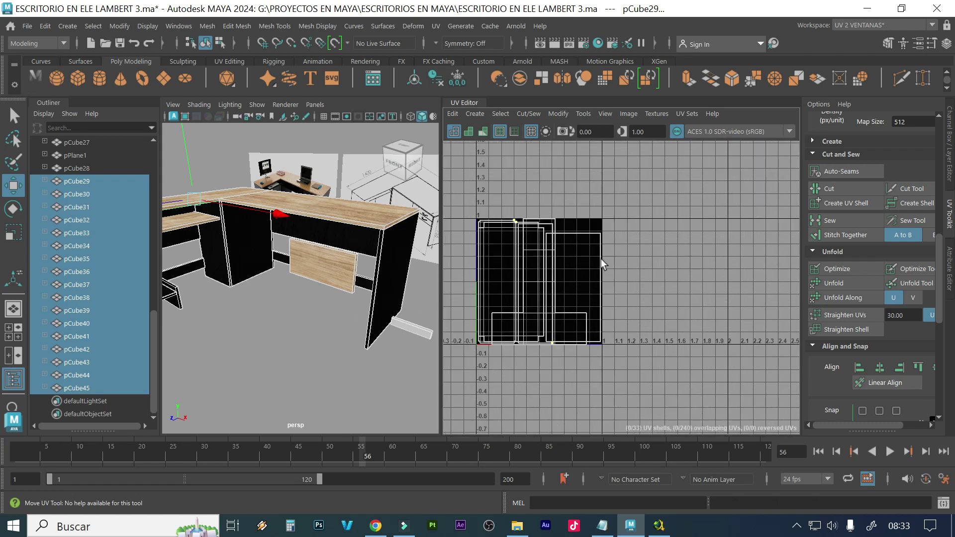
{"action": "left_click", "coordinate": [285, 351]}
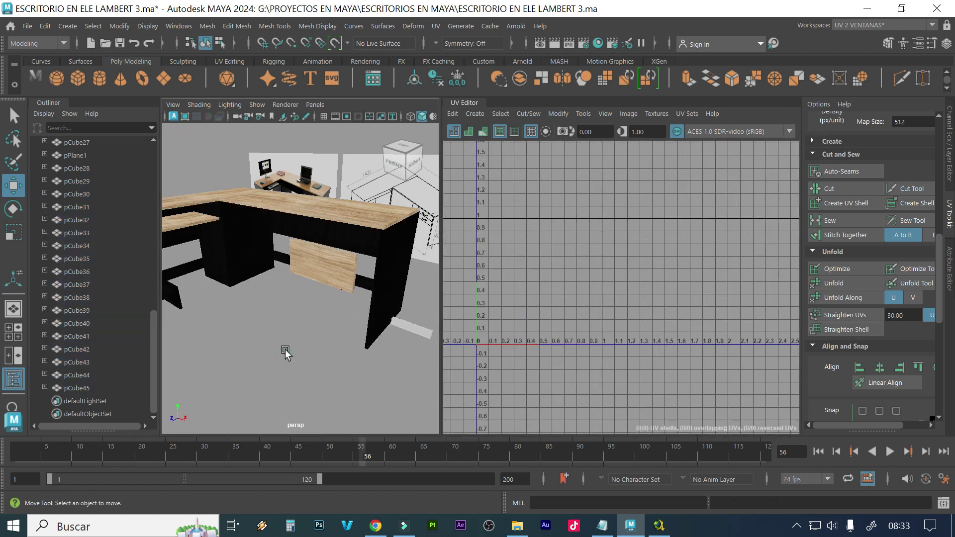
Widen the 3D view, close in on the drawer board and select pCube45, then orbit over the desktop
{"action": "left_click_drag", "start_coordinate": [442, 294], "coordinate": [616, 293]}
{"action": "left_click_drag", "start_coordinate": [424, 320], "coordinate": [372, 333], "text": "alt"}
{"action": "right_click_drag", "start_coordinate": [369, 286], "coordinate": [488, 273], "text": "alt"}
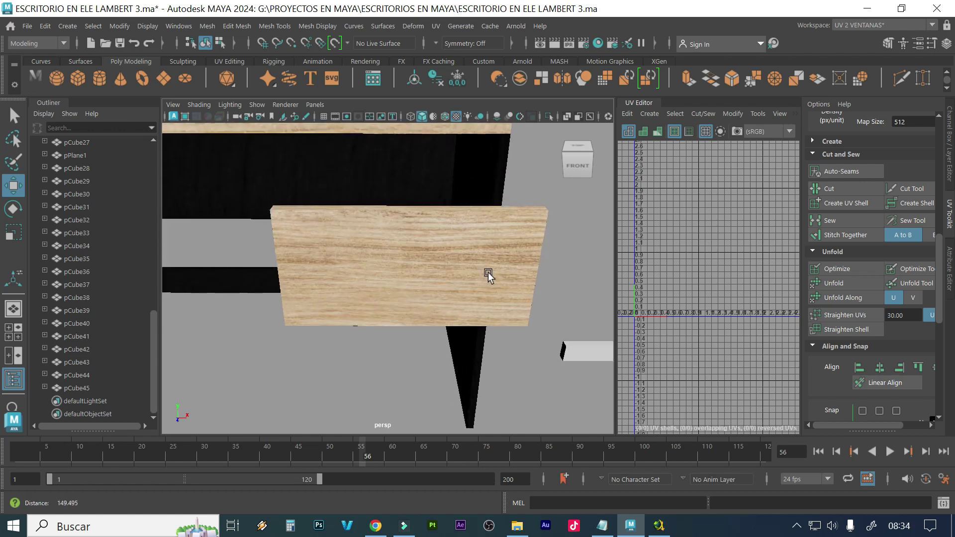
{"action": "left_click_drag", "start_coordinate": [362, 266], "coordinate": [391, 263], "text": "alt"}
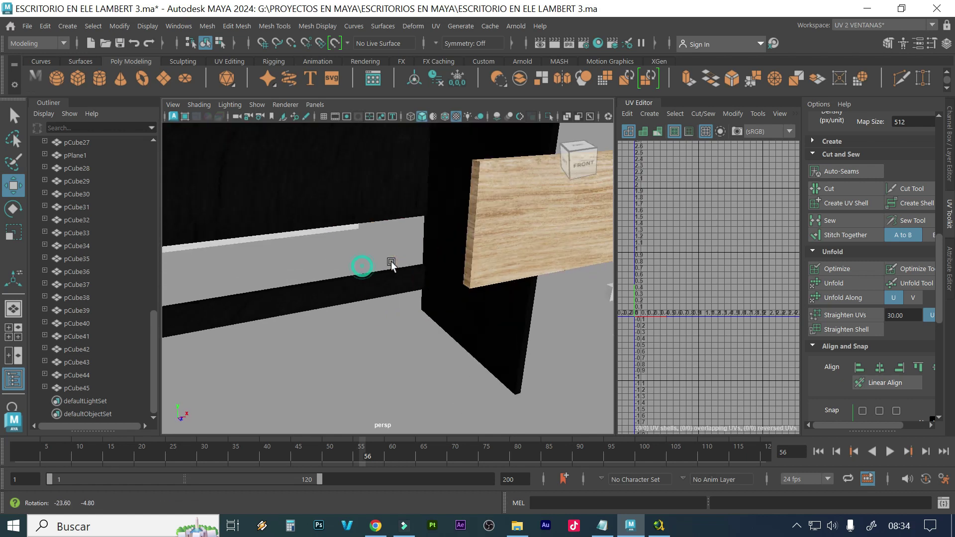
{"action": "left_click", "coordinate": [506, 252]}
{"action": "right_click_drag", "start_coordinate": [579, 334], "coordinate": [460, 311], "text": "alt"}
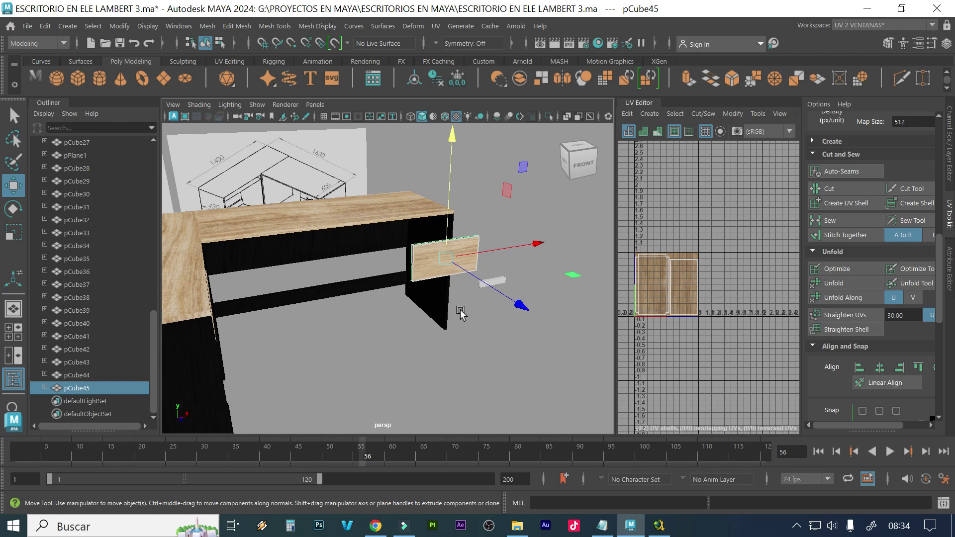
{"action": "left_click_drag", "start_coordinate": [403, 305], "coordinate": [372, 200], "text": "alt"}
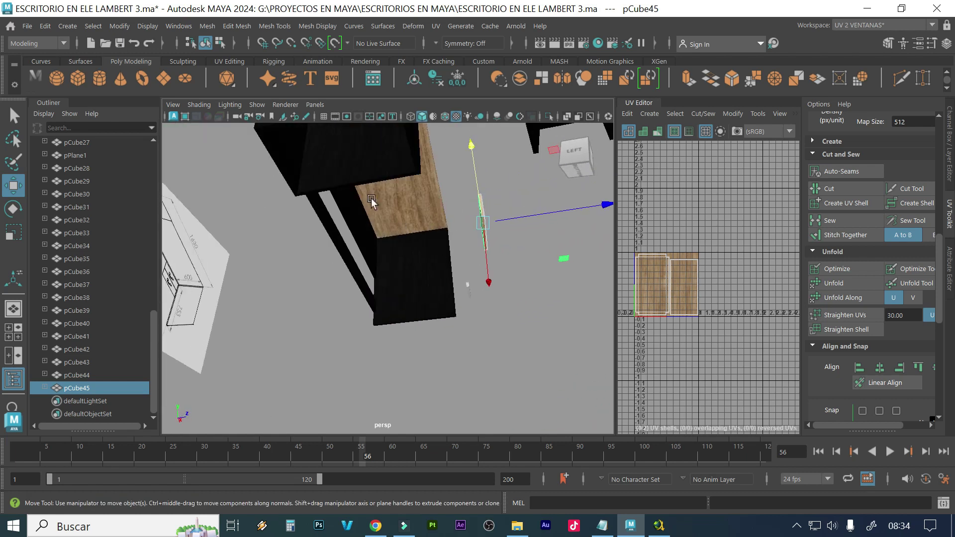
{"action": "left_click_drag", "start_coordinate": [468, 230], "coordinate": [417, 312], "text": "alt"}
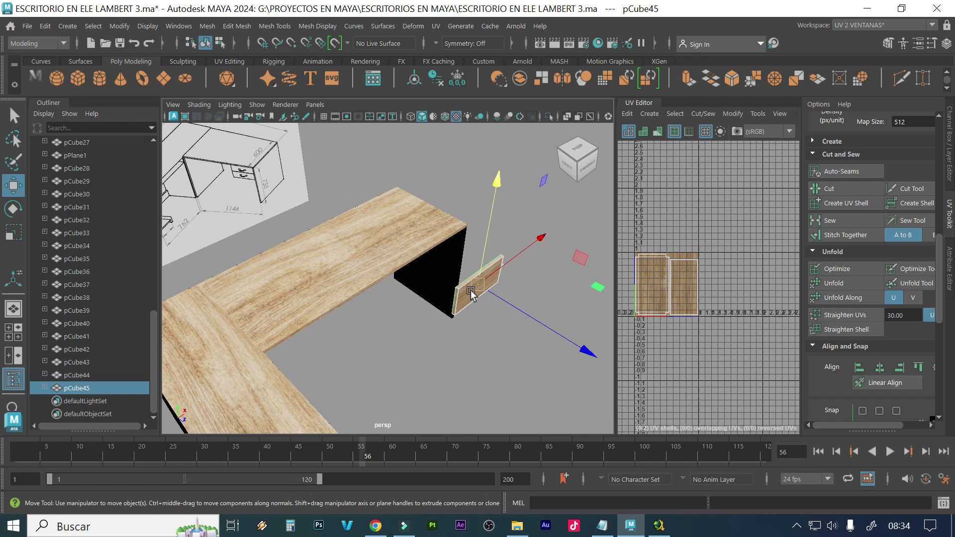
Duplicate board pCube45 by Shift-dragging it out, then frame both boards from below the desktop
{"action": "left_click_drag", "start_coordinate": [469, 295], "coordinate": [539, 333], "text": "shift"}
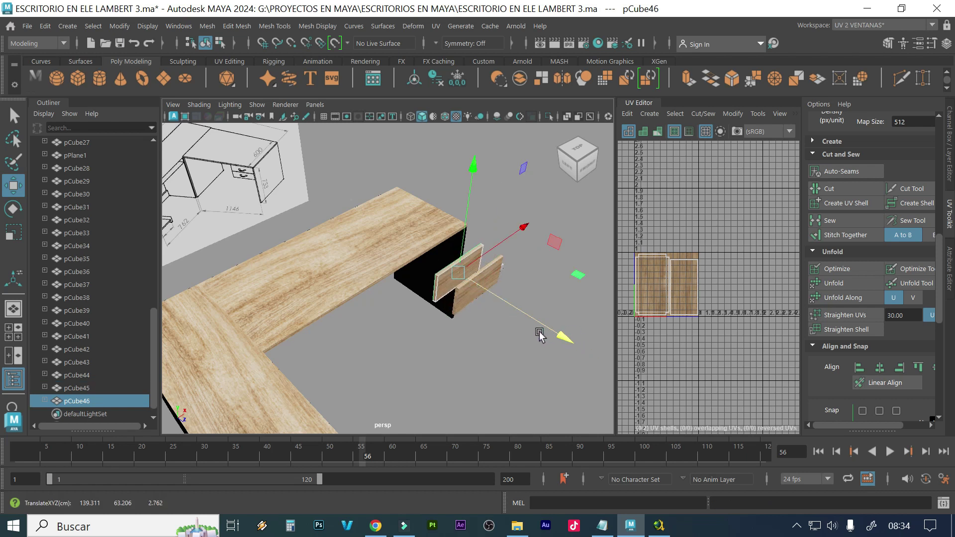
{"action": "right_click_drag", "start_coordinate": [361, 303], "coordinate": [403, 297], "text": "alt"}
{"action": "left_click_drag", "start_coordinate": [404, 297], "coordinate": [473, 319], "text": "alt"}
{"action": "right_click_drag", "start_coordinate": [473, 319], "coordinate": [452, 343], "text": "alt"}
{"action": "middle_click_drag", "start_coordinate": [452, 343], "coordinate": [454, 298], "text": "alt"}
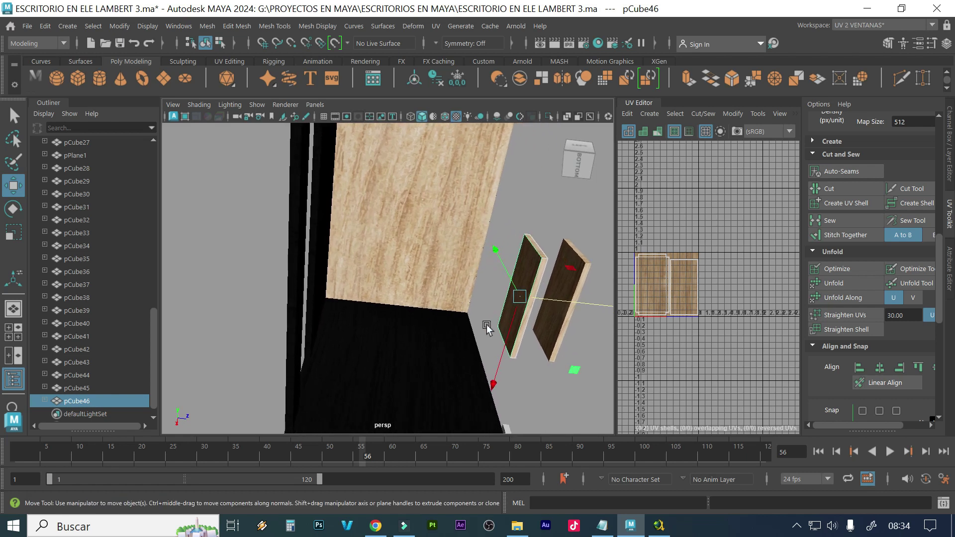
Snap the copy's pivot to its edge and snap the copied board against the left side panel
{"action": "right_click_drag", "start_coordinate": [498, 329], "coordinate": [545, 130]}
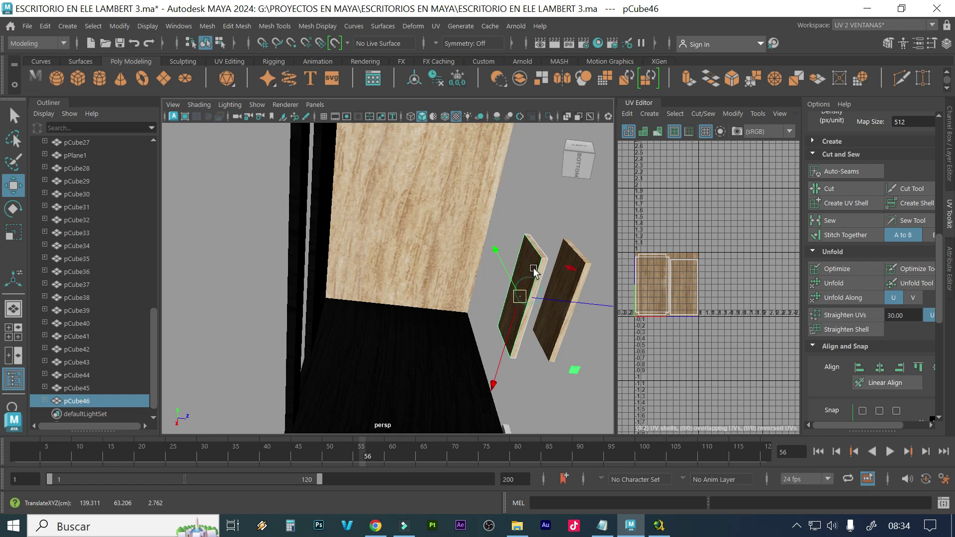
{"action": "key", "text": "d"}
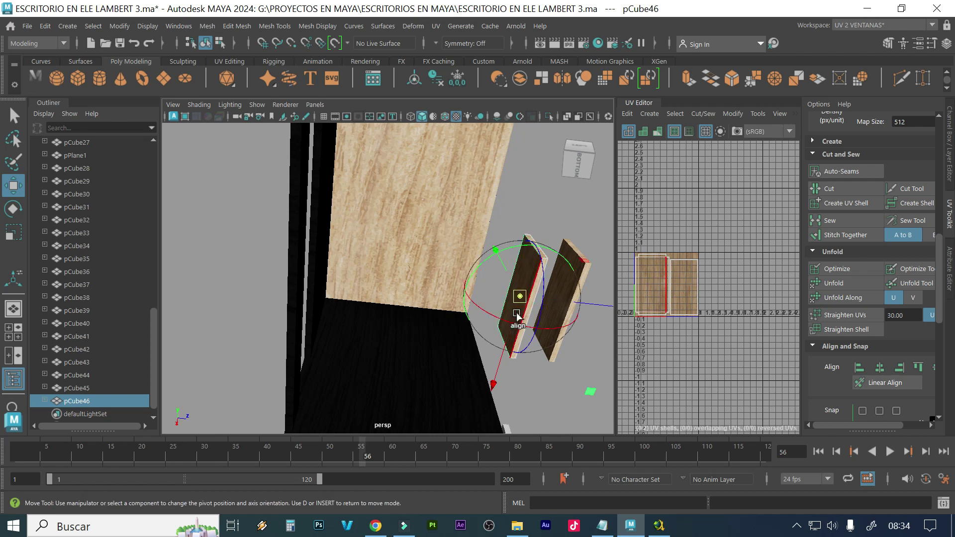
{"action": "key", "text": "v"}
{"action": "left_click_drag", "start_coordinate": [515, 316], "coordinate": [489, 328]}
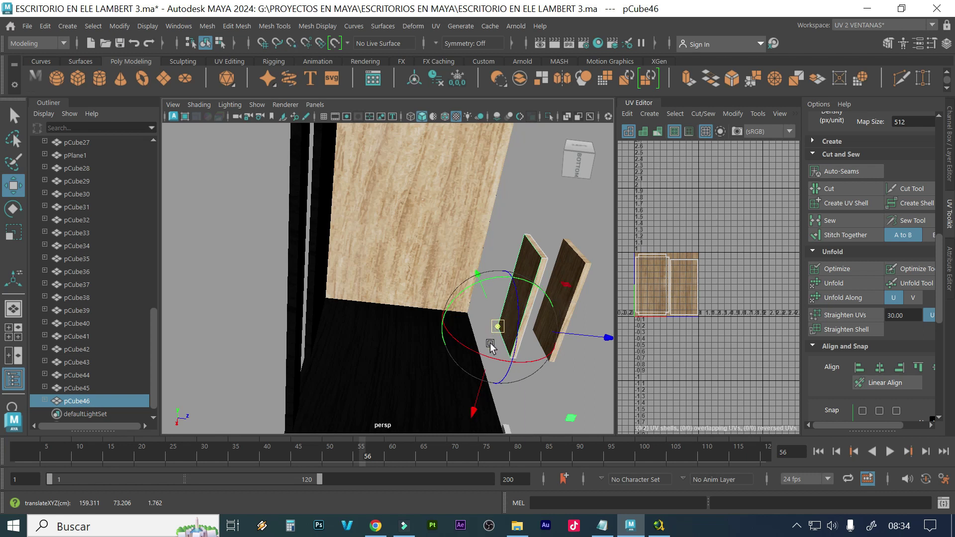
{"action": "key", "text": "d"}
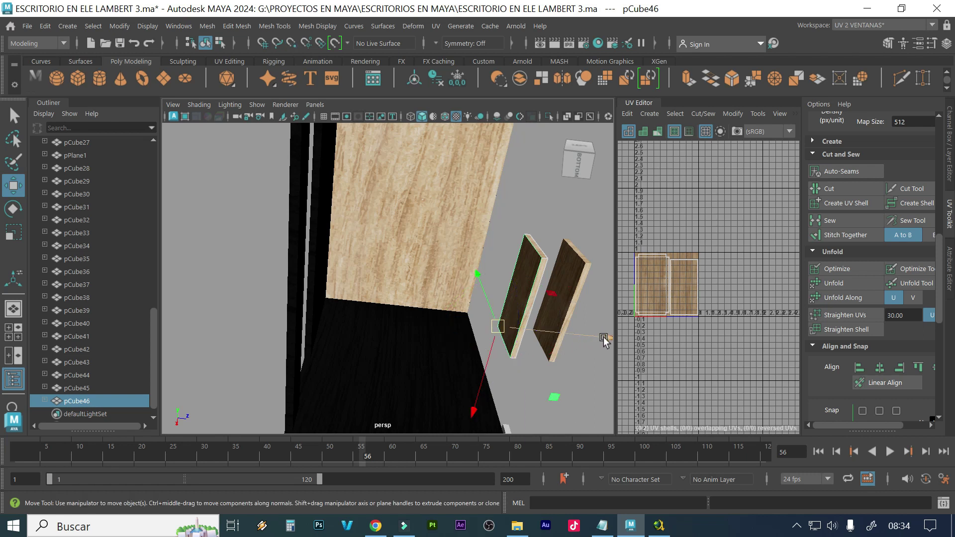
{"action": "key", "text": "v"}
{"action": "left_click_drag", "start_coordinate": [603, 340], "coordinate": [228, 324]}
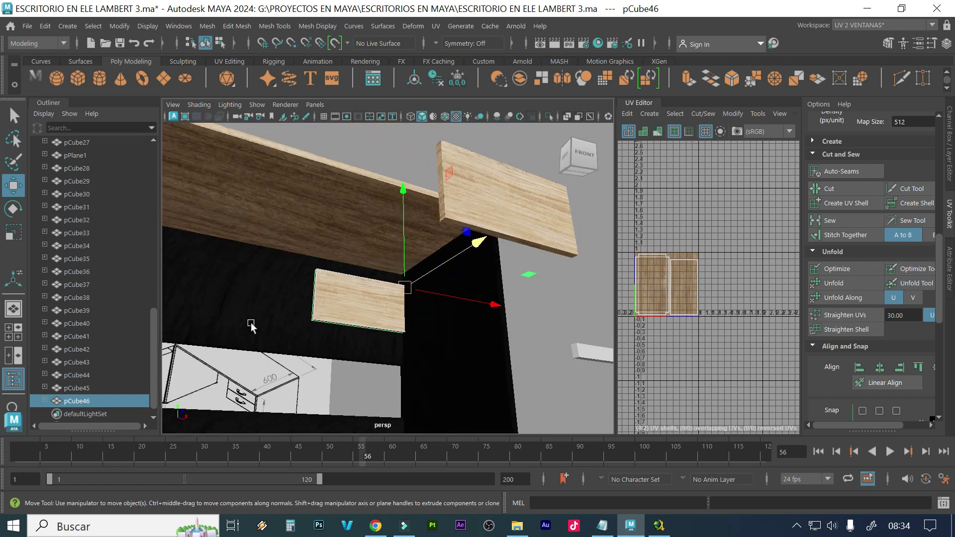
Raise the copy toward the desktop underside and slide the original pCube45 along its depth
{"action": "left_click_drag", "start_coordinate": [419, 324], "coordinate": [334, 271], "text": "alt"}
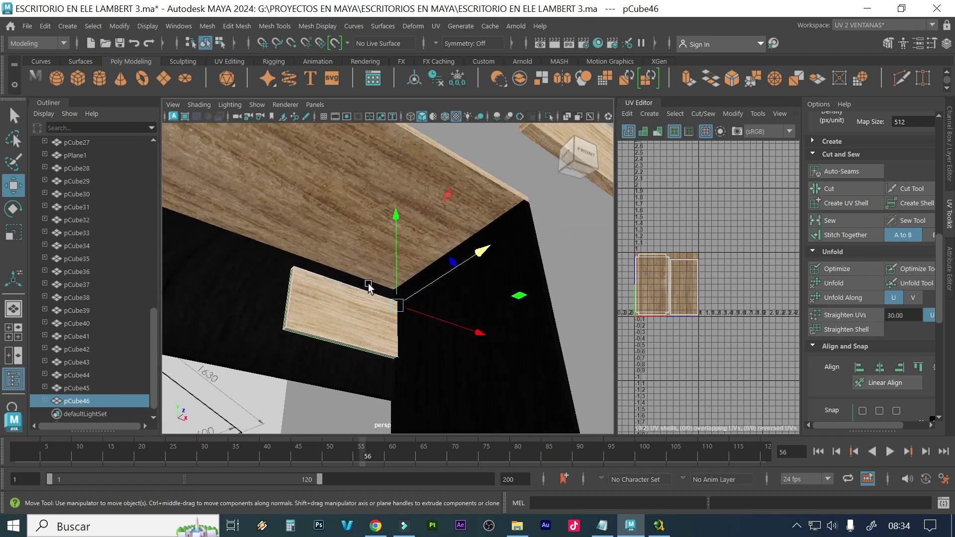
{"action": "key", "text": "v"}
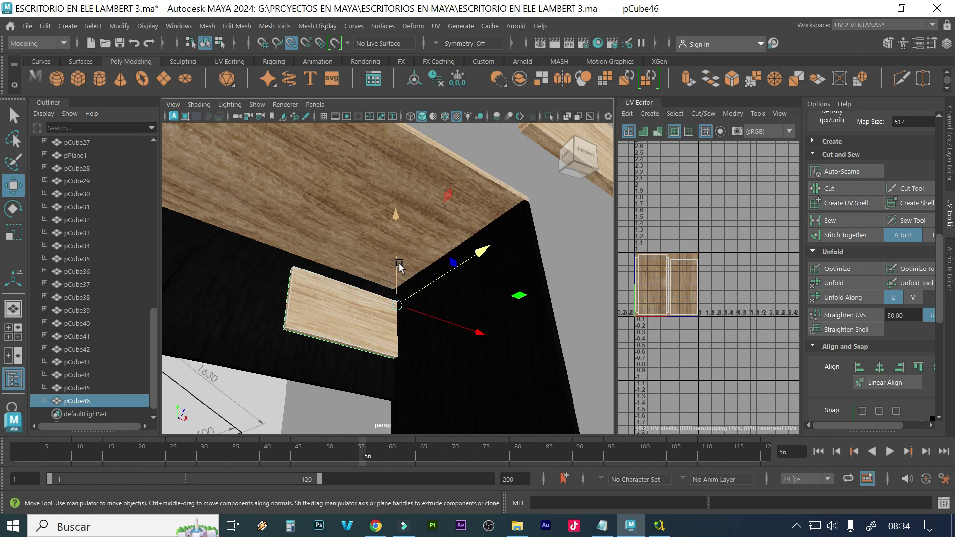
{"action": "left_click_drag", "start_coordinate": [399, 266], "coordinate": [398, 259]}
{"action": "left_click_drag", "start_coordinate": [330, 296], "coordinate": [394, 304], "text": "alt"}
{"action": "left_click_drag", "start_coordinate": [498, 311], "coordinate": [412, 329], "text": "alt"}
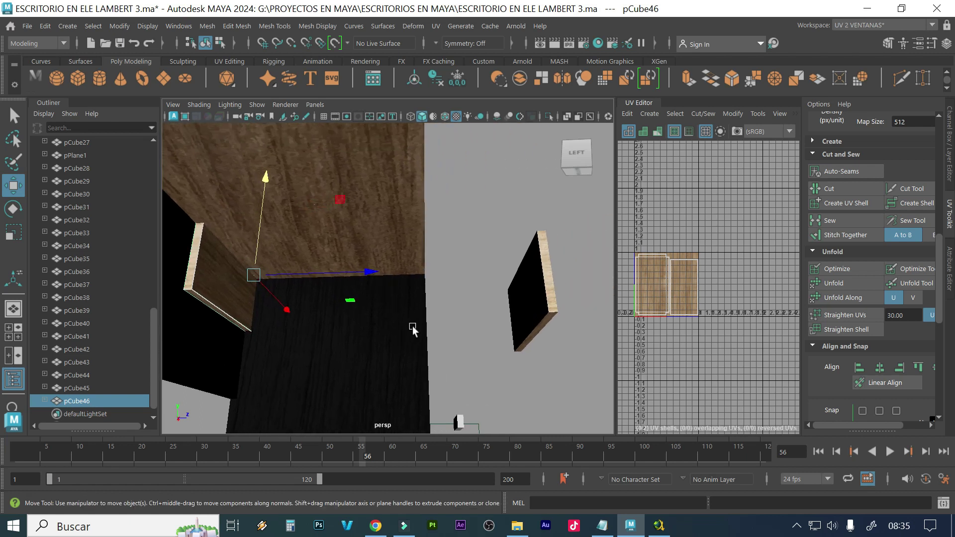
{"action": "left_click", "coordinate": [517, 320]}
{"action": "left_click_drag", "start_coordinate": [590, 298], "coordinate": [539, 298]}
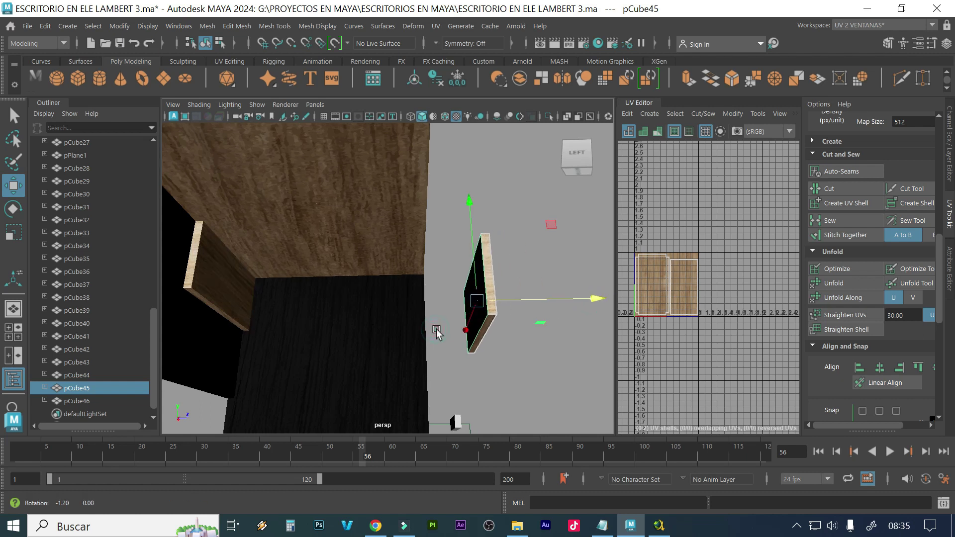
Snap pCube45's pivot to its left edge and snap the board across to the left
{"action": "key", "text": "d"}
{"action": "key", "text": "v"}
{"action": "left_click_drag", "start_coordinate": [475, 307], "coordinate": [456, 294]}
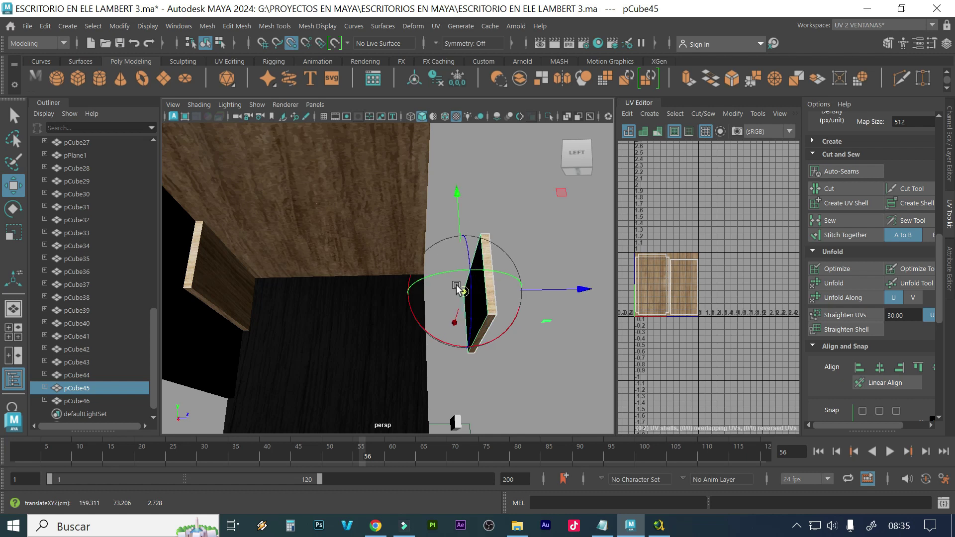
{"action": "key", "text": "v"}
{"action": "left_click_drag", "start_coordinate": [522, 293], "coordinate": [427, 230]}
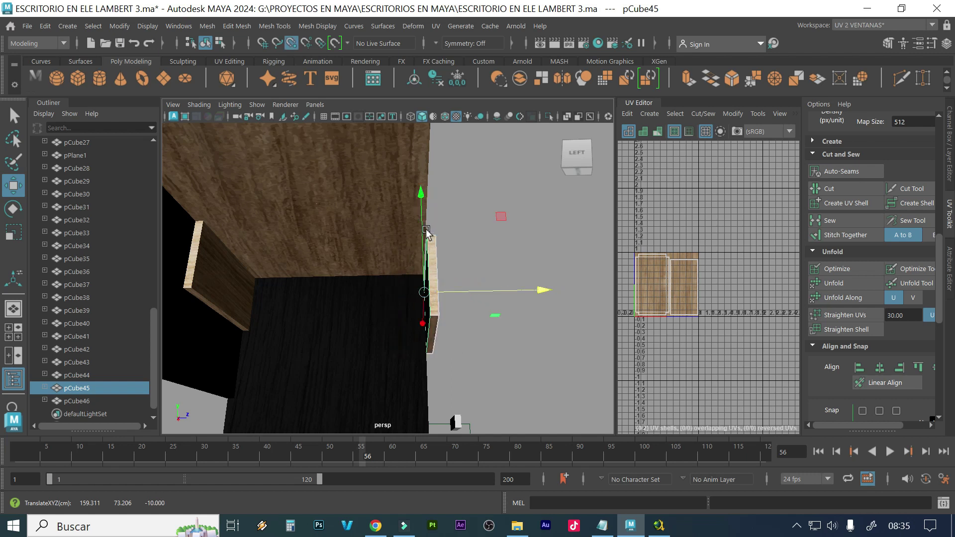
Re-snap pCube45's pivot to its corner vertex and slide the board along its depth into place
{"action": "left_click_drag", "start_coordinate": [416, 292], "coordinate": [379, 330], "text": "alt"}
{"action": "scroll", "coordinate": [477, 319], "scroll_direction": "up", "scroll_amount": 3}
{"action": "left_click_drag", "start_coordinate": [518, 319], "coordinate": [450, 336], "text": "alt"}
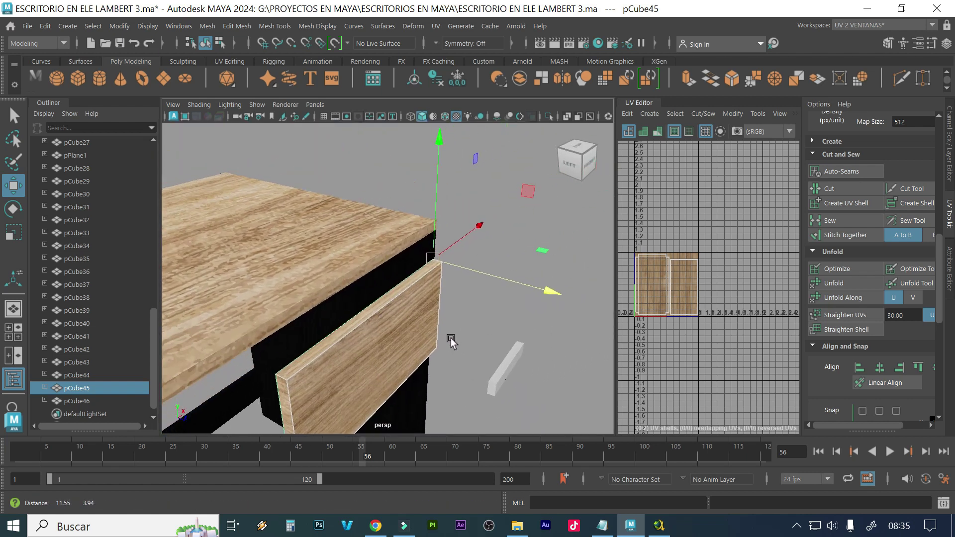
{"action": "key", "text": "d"}
{"action": "key", "text": "v"}
{"action": "left_click_drag", "start_coordinate": [435, 265], "coordinate": [439, 311]}
{"action": "key", "text": "d"}
{"action": "key", "text": "v"}
{"action": "left_click_drag", "start_coordinate": [490, 273], "coordinate": [455, 221]}
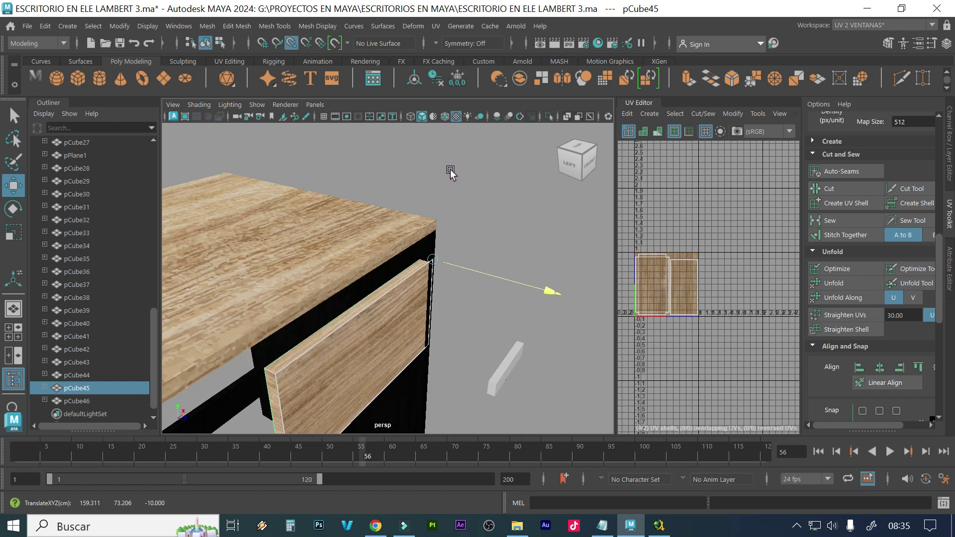
{"action": "mouse_move", "coordinate": [419, 190]}
{"action": "left_mouse_down"}
{"action": "mouse_move", "coordinate": [367, 298]}
{"action": "mouse_move", "coordinate": [446, 245]}
{"action": "mouse_move", "coordinate": [429, 205]}
{"action": "left_mouse_up"}
Snap pCube45 along X to the panel edge and raise it onto the panel's top edge
{"action": "left_click_drag", "start_coordinate": [437, 285], "coordinate": [432, 309], "text": "alt"}
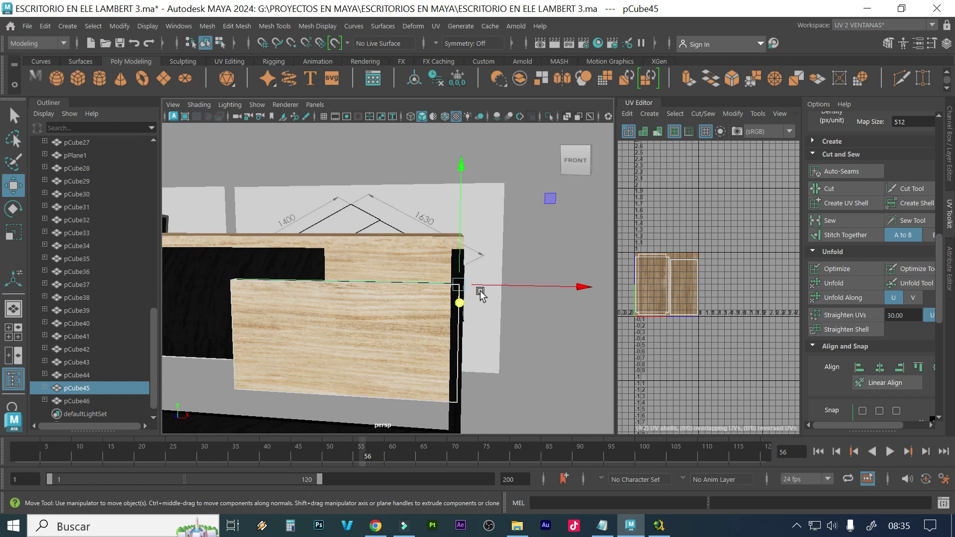
{"action": "key", "text": "v"}
{"action": "left_click_drag", "start_coordinate": [520, 286], "coordinate": [439, 204]}
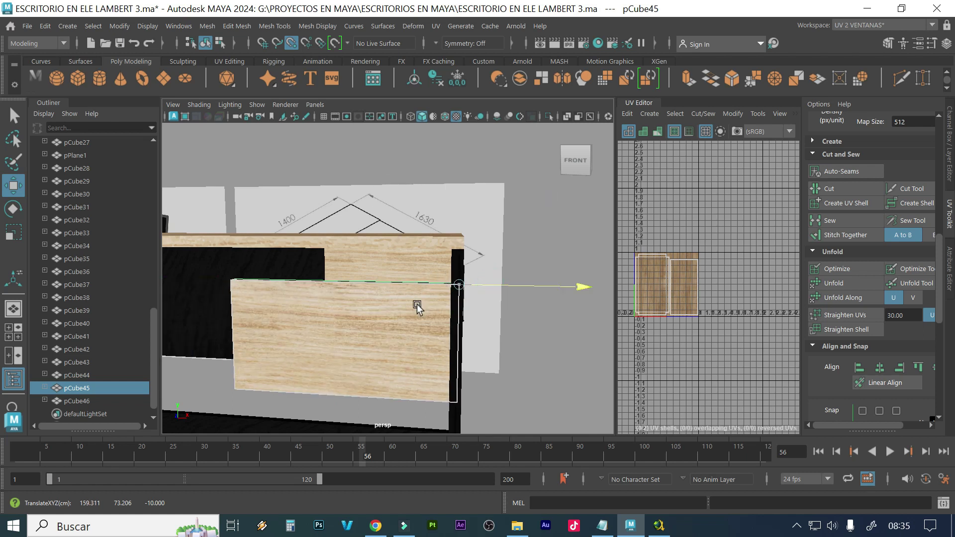
{"action": "middle_click_drag", "start_coordinate": [408, 316], "coordinate": [433, 348]}
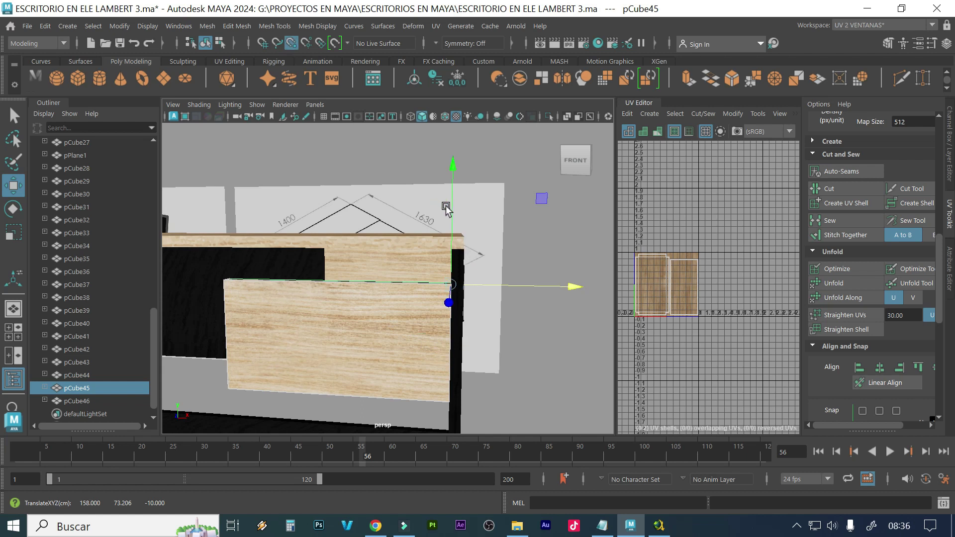
{"action": "left_click_drag", "start_coordinate": [449, 212], "coordinate": [474, 331]}
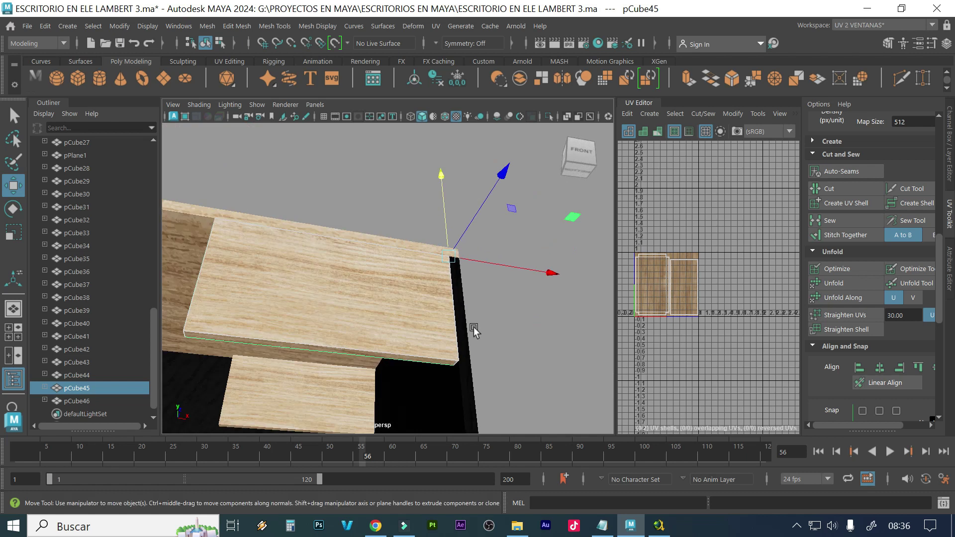
Centre the pivot of the right board pCube45 with Modify > Center Pivot
{"action": "left_click_drag", "start_coordinate": [491, 385], "coordinate": [245, 313]}
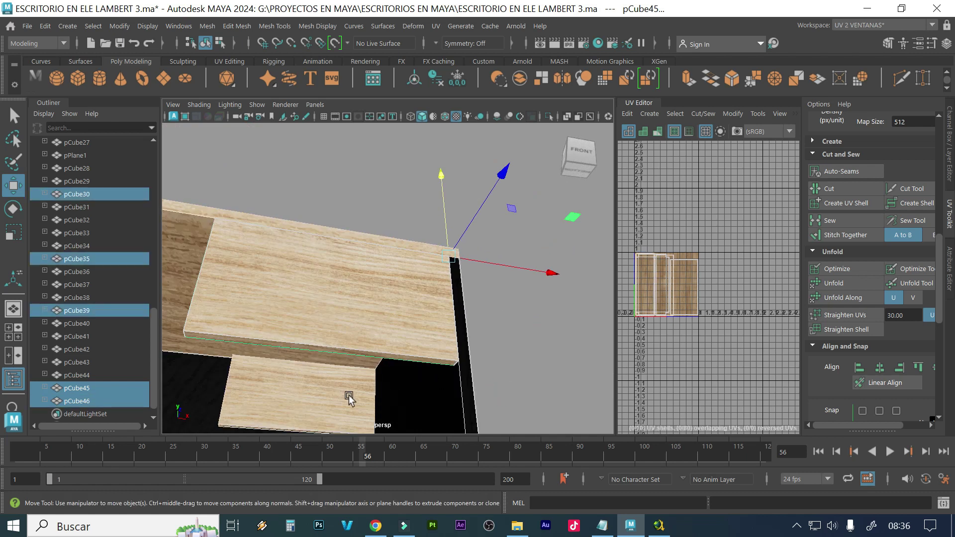
{"action": "left_click_drag", "start_coordinate": [411, 402], "coordinate": [383, 399], "text": "alt"}
{"action": "left_click_drag", "start_coordinate": [319, 391], "coordinate": [380, 409], "text": "alt"}
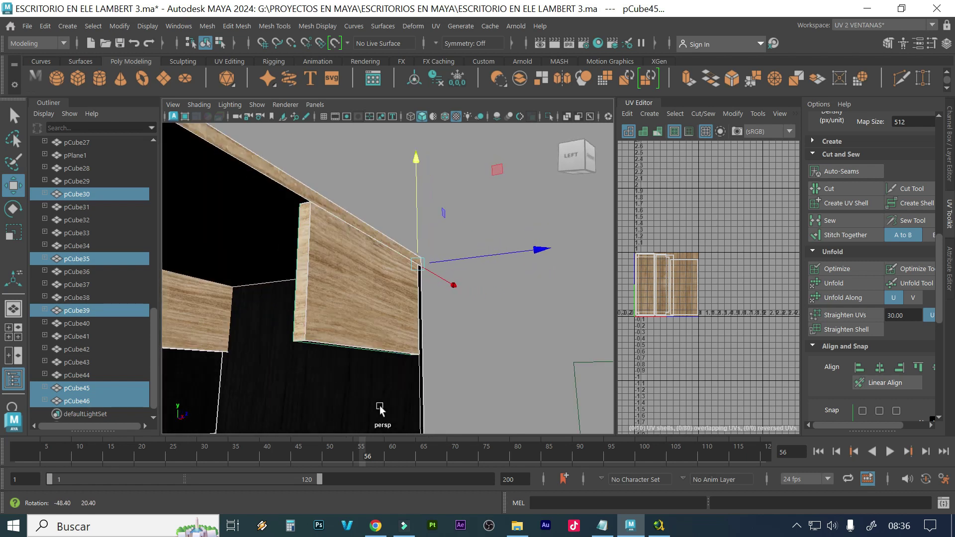
{"action": "left_click_drag", "start_coordinate": [319, 373], "coordinate": [429, 336], "text": "alt"}
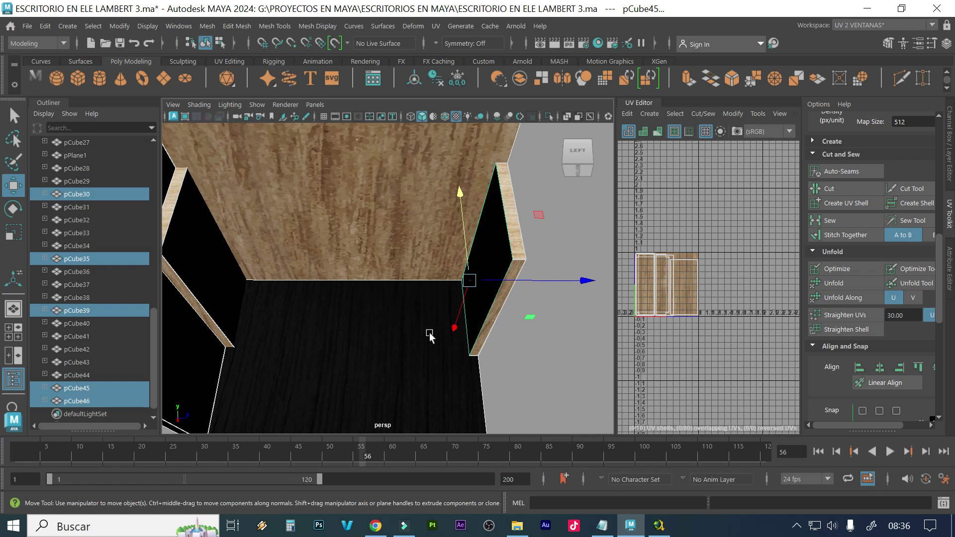
{"action": "left_click", "coordinate": [492, 258]}
{"action": "left_click", "coordinate": [194, 306]}
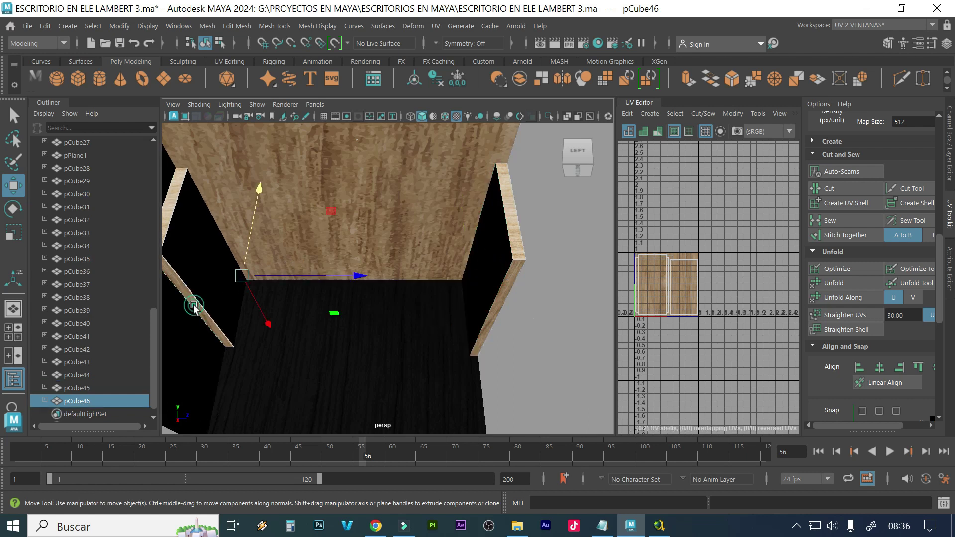
{"action": "left_click_drag", "start_coordinate": [222, 305], "coordinate": [211, 281], "text": "alt"}
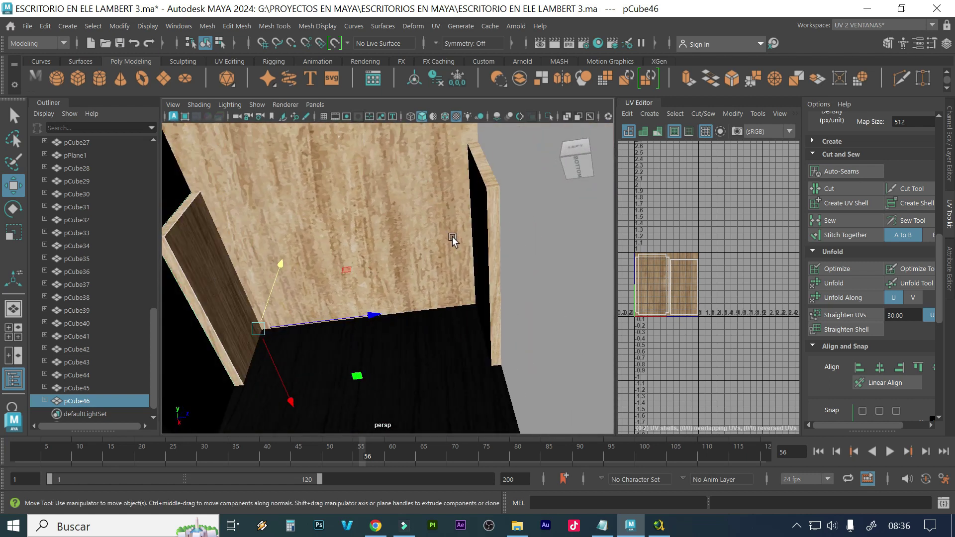
{"action": "left_click", "coordinate": [487, 225]}
{"action": "left_click", "coordinate": [117, 26]}
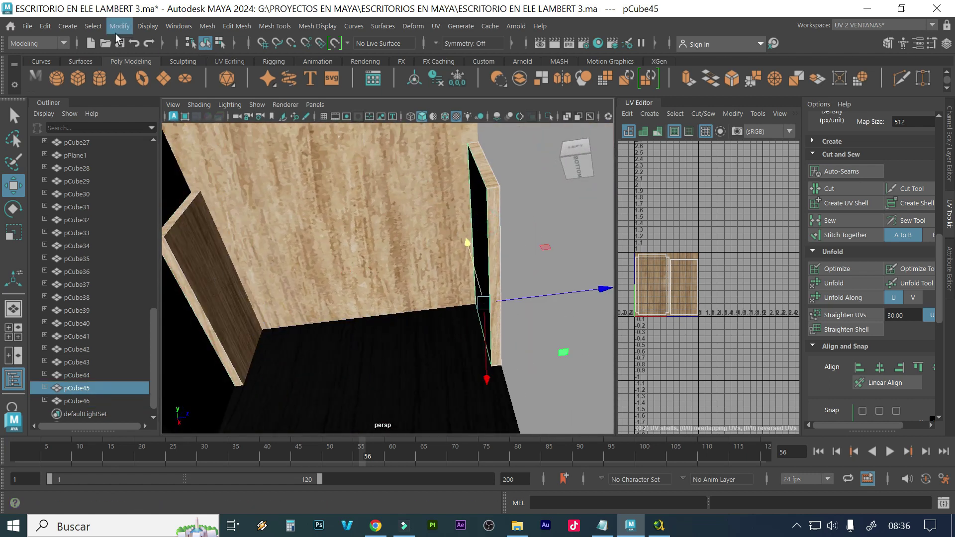
{"action": "left_click", "coordinate": [157, 121]}
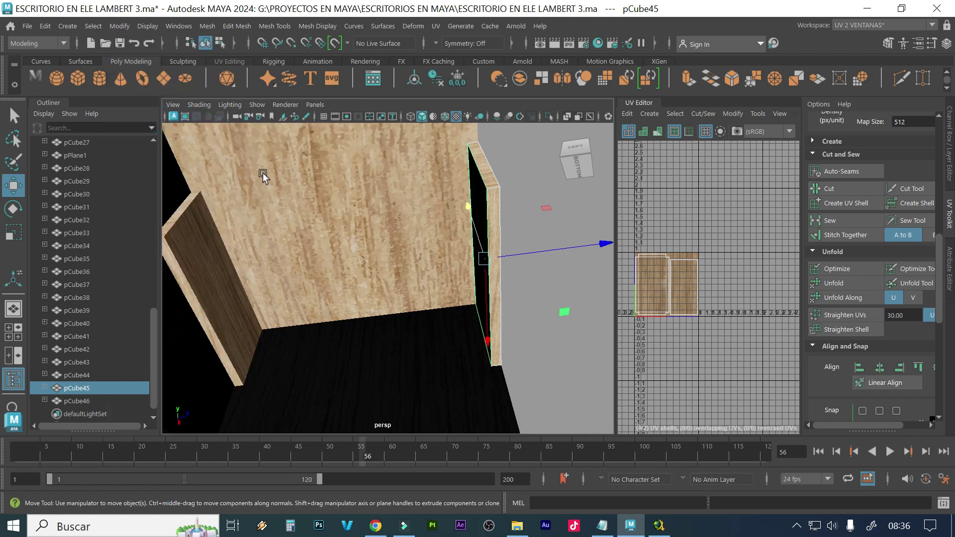
Centre pCube46's pivot by repeating the command, then reselect pCube45 and pCube46
{"action": "left_click", "coordinate": [203, 263]}
{"action": "key", "text": "g"}
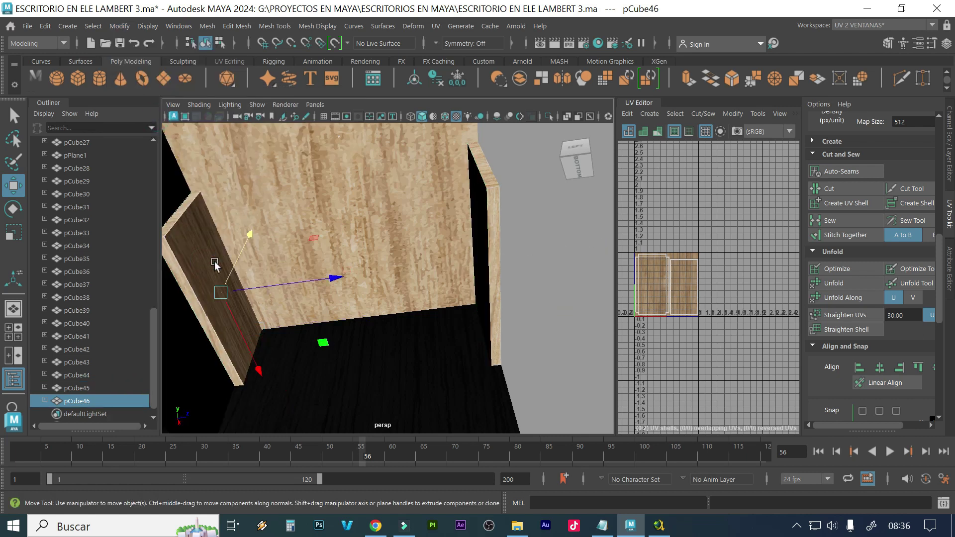
{"action": "left_click", "coordinate": [496, 276]}
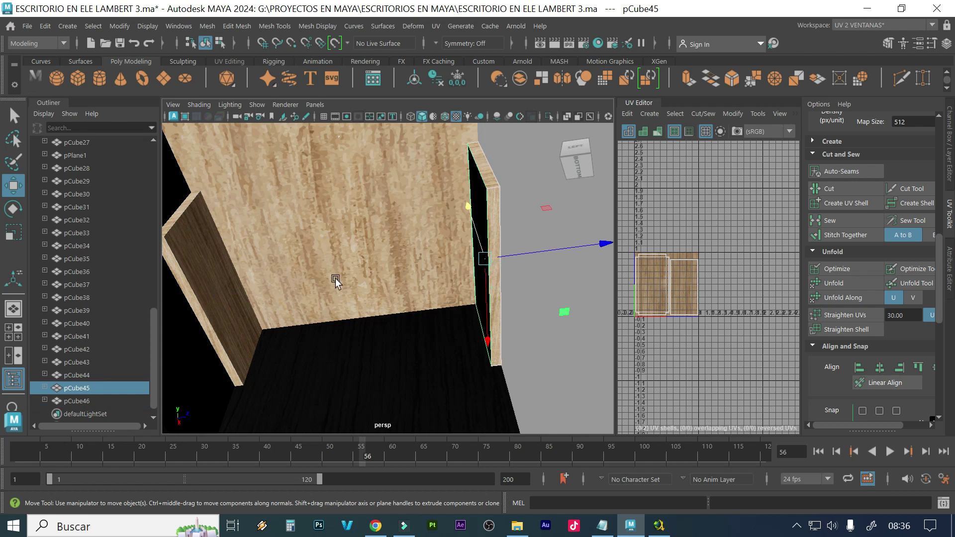
{"action": "left_click", "coordinate": [220, 284]}
Duplicate pCube46 as pCube47, slide it along Z and set Rotate Y to 90
{"action": "key", "text": "ctrl+d"}
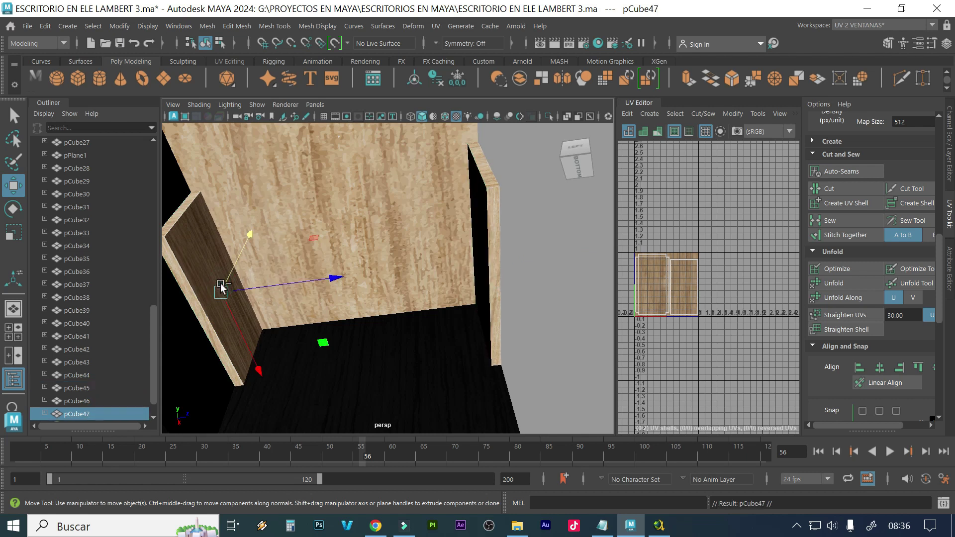
{"action": "left_click_drag", "start_coordinate": [300, 282], "coordinate": [447, 269]}
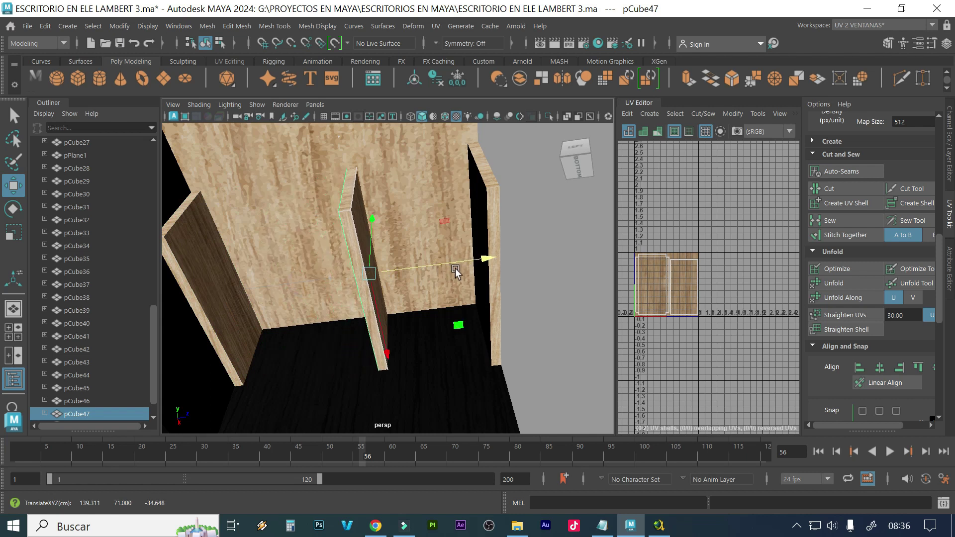
{"action": "key", "text": "e"}
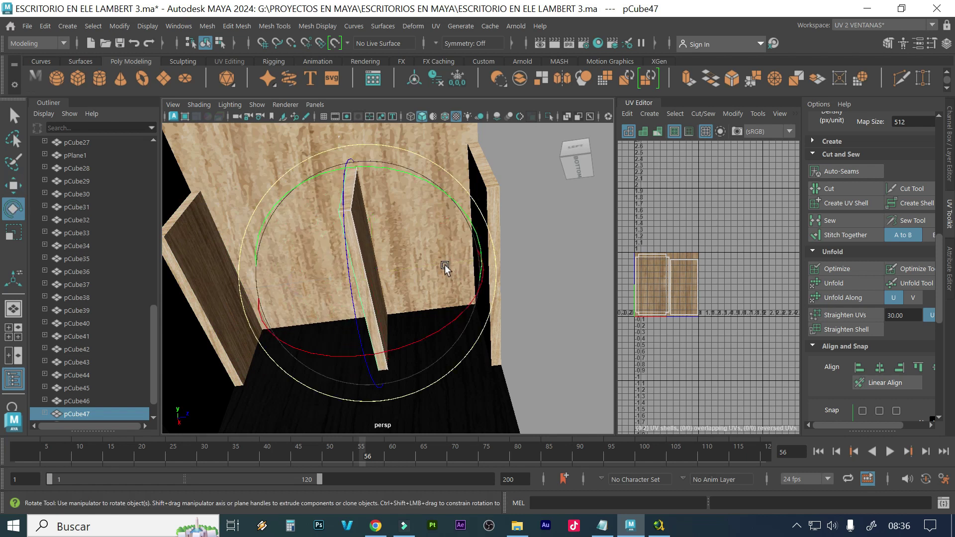
{"action": "left_click_drag", "start_coordinate": [404, 206], "coordinate": [396, 204], "text": "alt"}
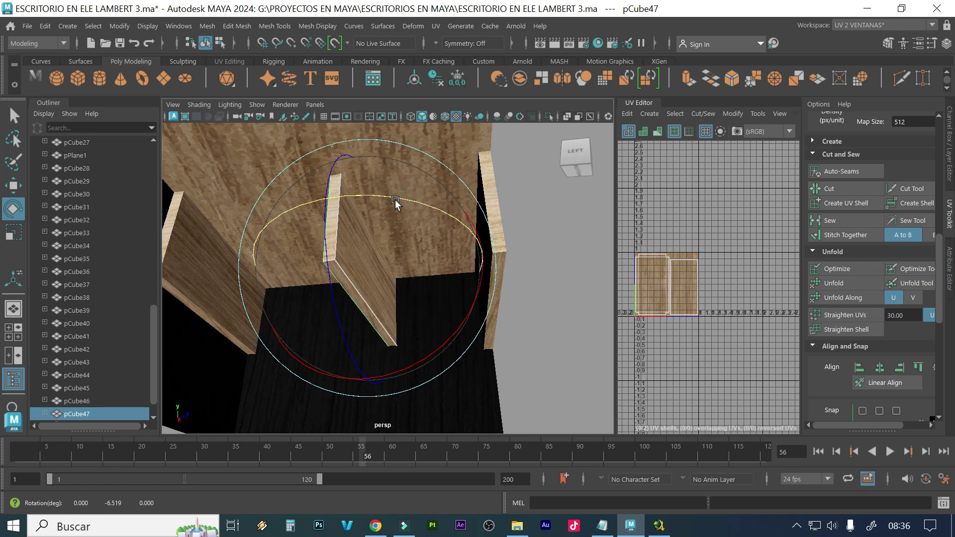
{"action": "left_click", "coordinate": [949, 178]}
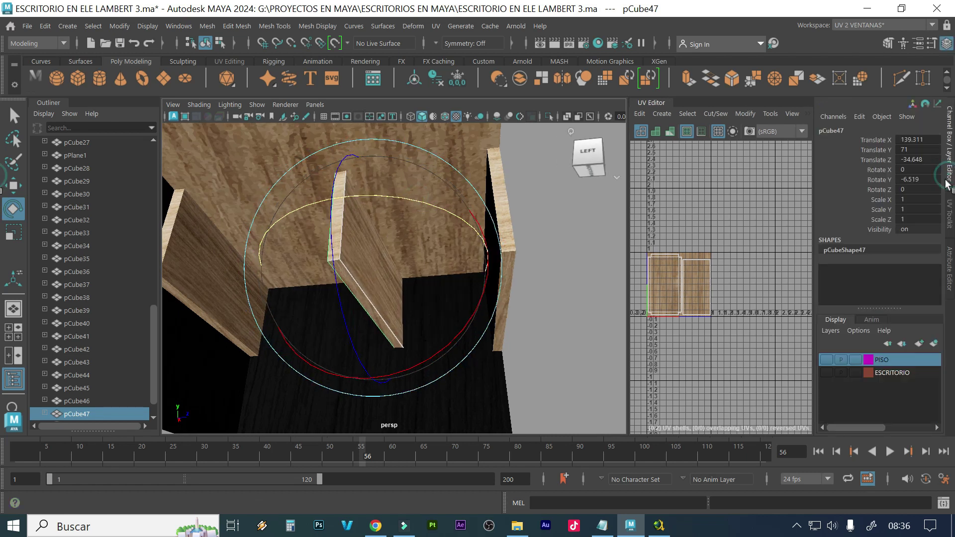
{"action": "left_click_drag", "start_coordinate": [434, 207], "coordinate": [378, 210]}
{"action": "left_click_drag", "start_coordinate": [313, 234], "coordinate": [691, 309]}
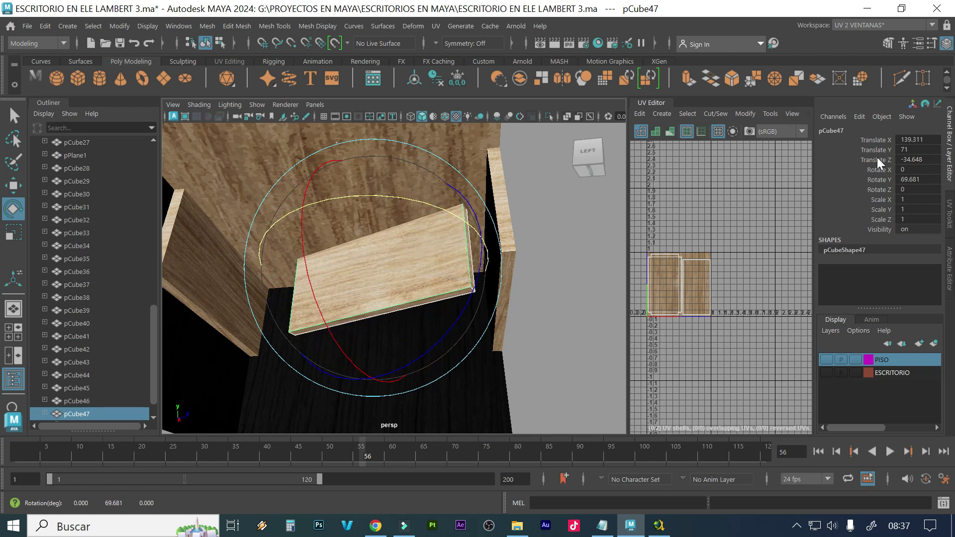
{"action": "double_click", "coordinate": [903, 170]}
{"action": "key", "text": "Tab"}
{"action": "type", "text": "90"}
{"action": "key", "text": "Return"}
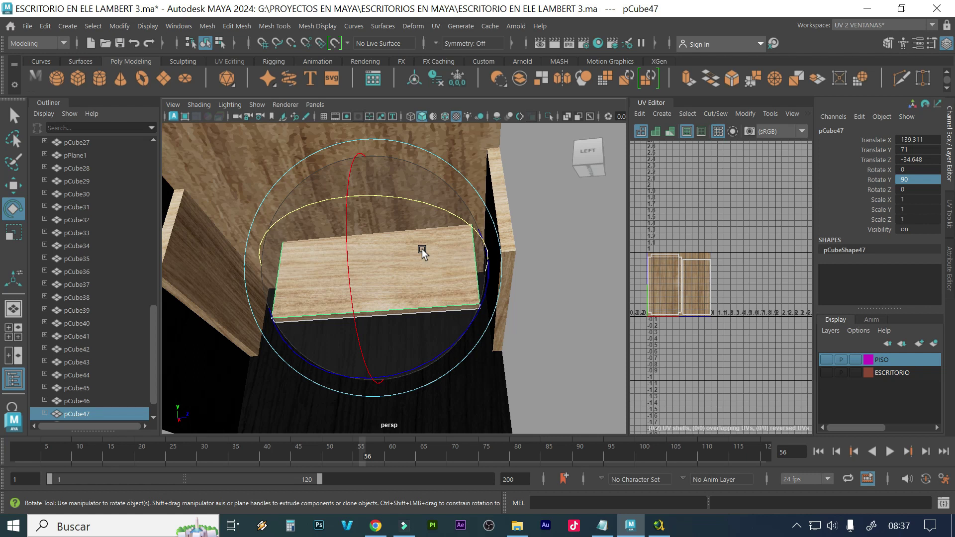
Snap pCube47's pivot onto the vertical wooden board
{"action": "key", "text": "w"}
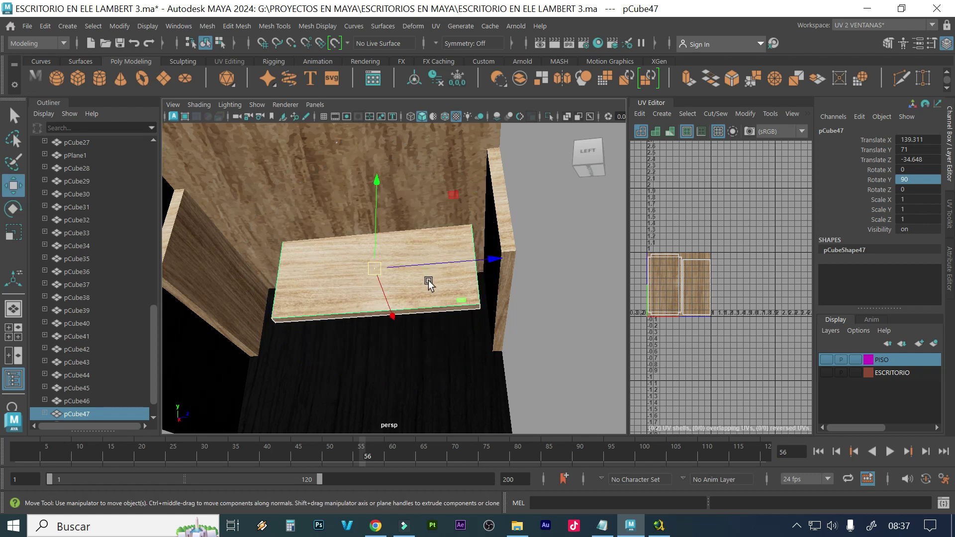
{"action": "key", "text": "d"}
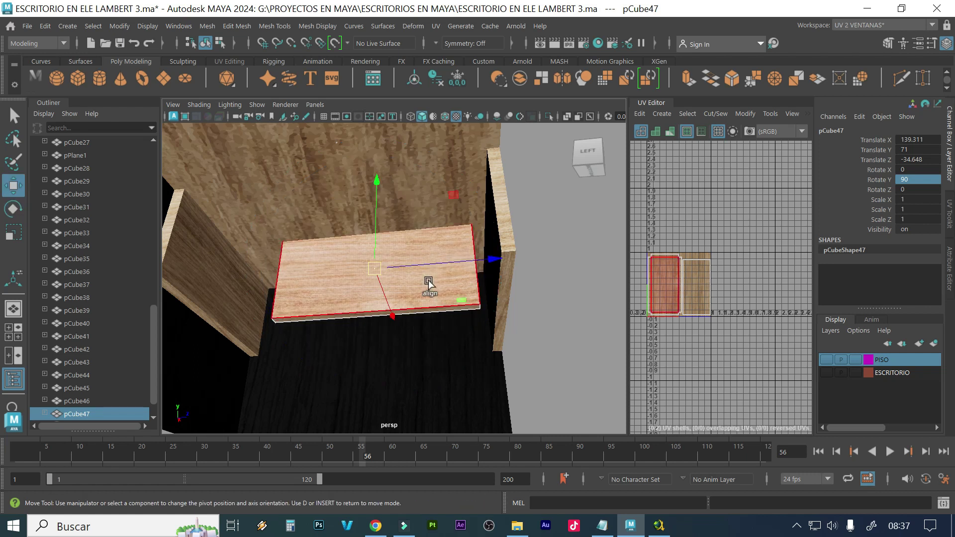
{"action": "key", "text": "v"}
{"action": "left_click_drag", "start_coordinate": [309, 283], "coordinate": [348, 304], "text": "alt"}
{"action": "scroll", "coordinate": [349, 305], "scroll_direction": "up", "scroll_amount": 5}
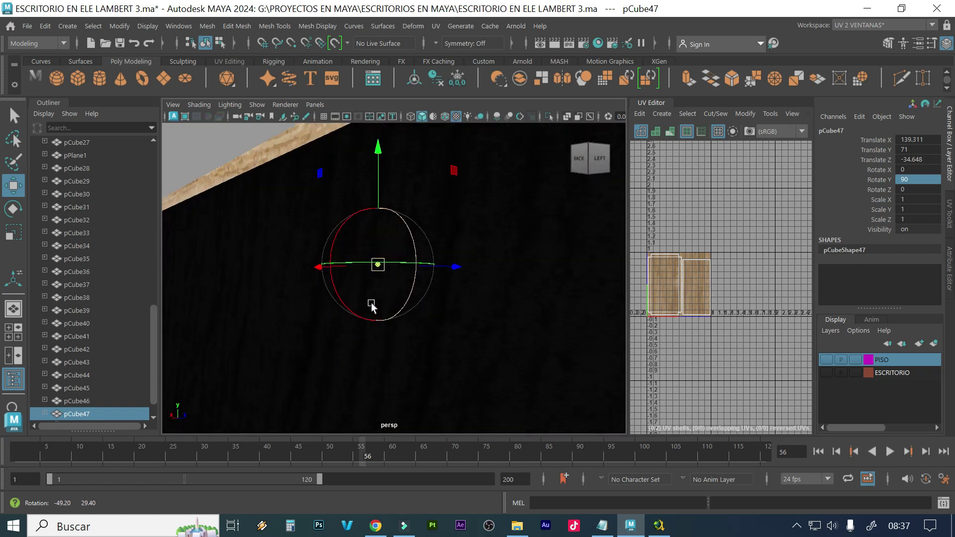
{"action": "right_click_drag", "start_coordinate": [377, 290], "coordinate": [552, 286], "text": "alt"}
{"action": "left_click_drag", "start_coordinate": [552, 285], "coordinate": [401, 277], "text": "alt"}
{"action": "scroll", "coordinate": [449, 289], "scroll_direction": "up", "scroll_amount": 3}
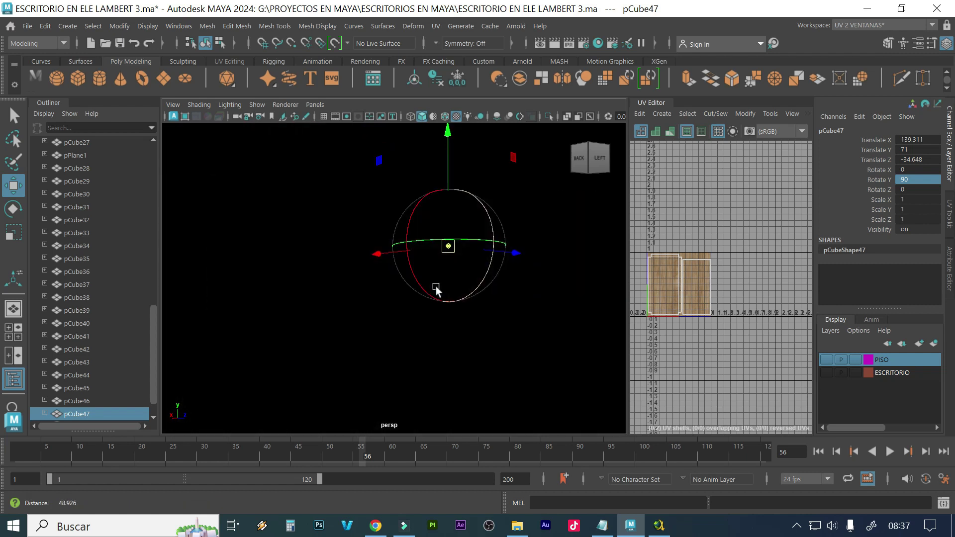
{"action": "left_click_drag", "start_coordinate": [424, 271], "coordinate": [429, 302], "text": "alt"}
{"action": "left_click", "coordinate": [464, 273]}
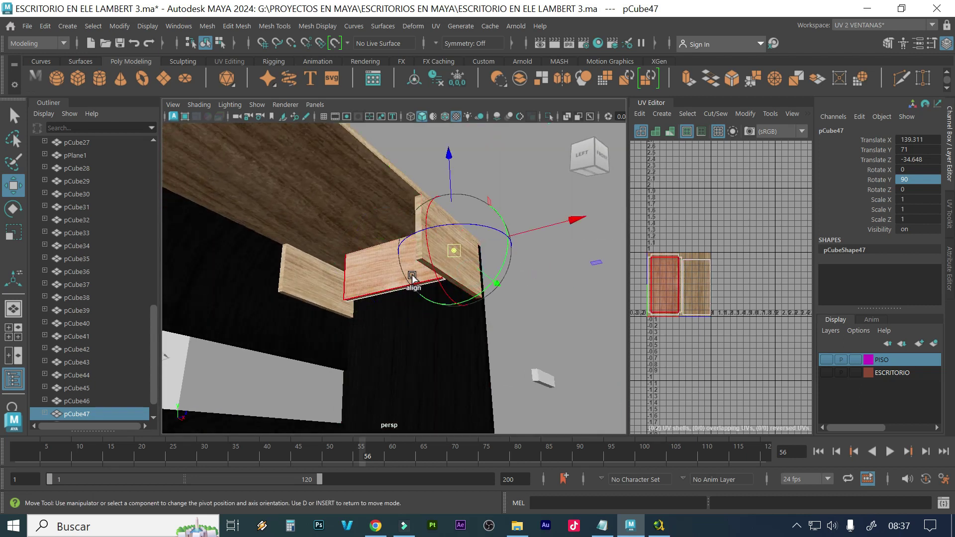
{"action": "key", "text": "d"}
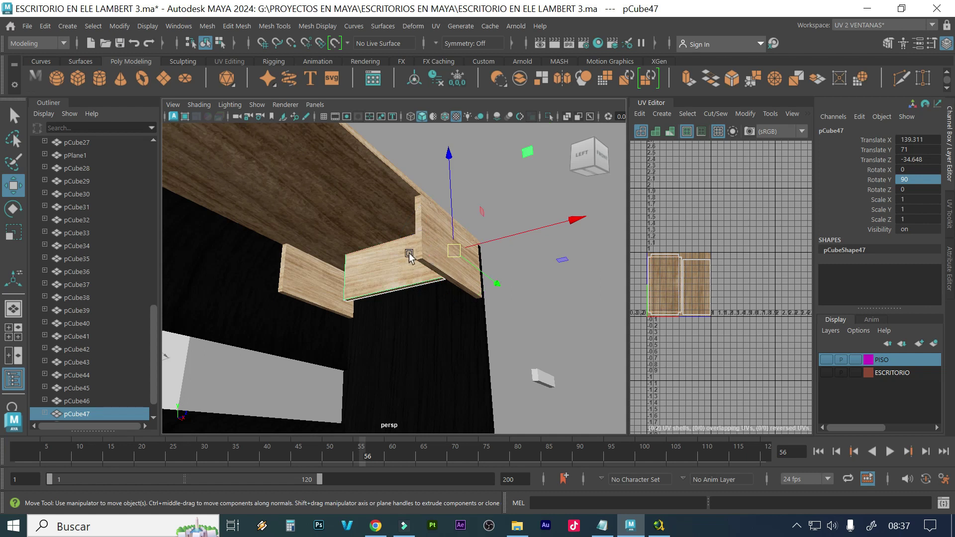
Select pCube45, pCube46 and pCube47 and pull them outward along Z
{"action": "left_click", "coordinate": [296, 275], "text": "shift"}
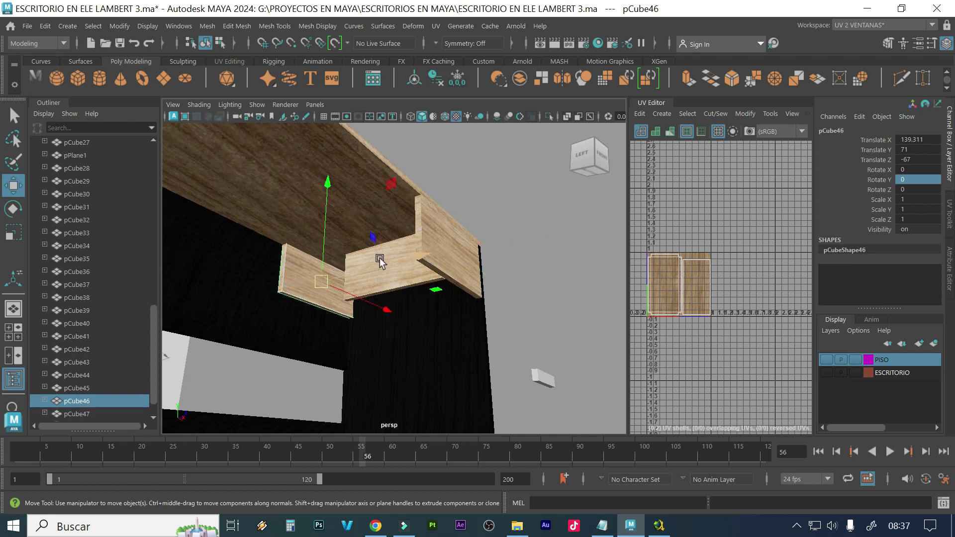
{"action": "left_click", "coordinate": [437, 251], "text": "shift"}
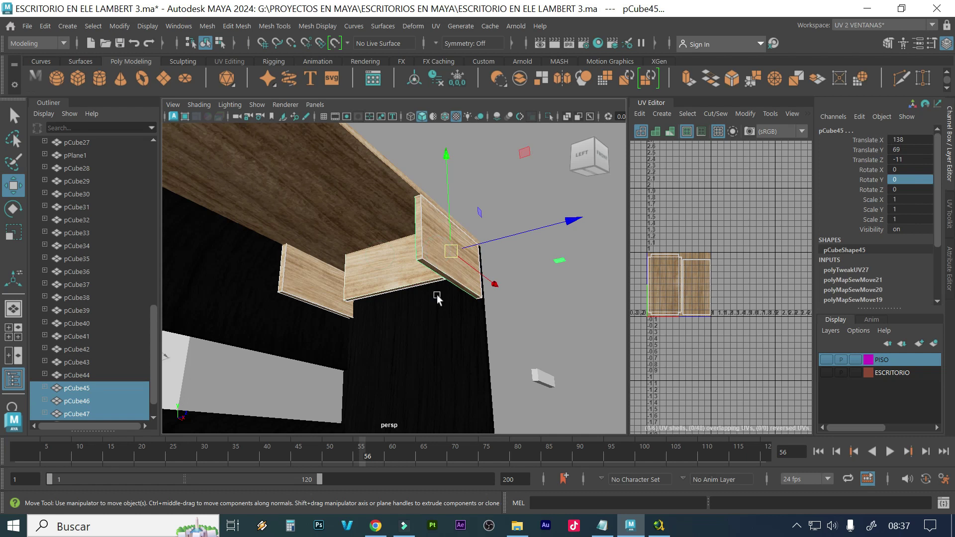
{"action": "left_click_drag", "start_coordinate": [521, 325], "coordinate": [433, 358], "text": "alt"}
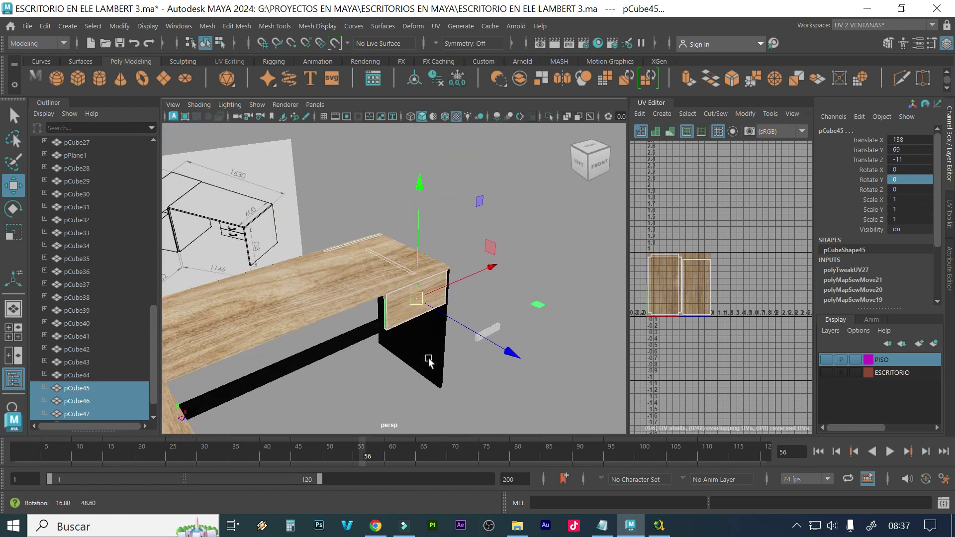
{"action": "left_click_drag", "start_coordinate": [493, 352], "coordinate": [666, 450]}
{"action": "scroll", "coordinate": [485, 350], "scroll_direction": "up", "scroll_amount": 3}
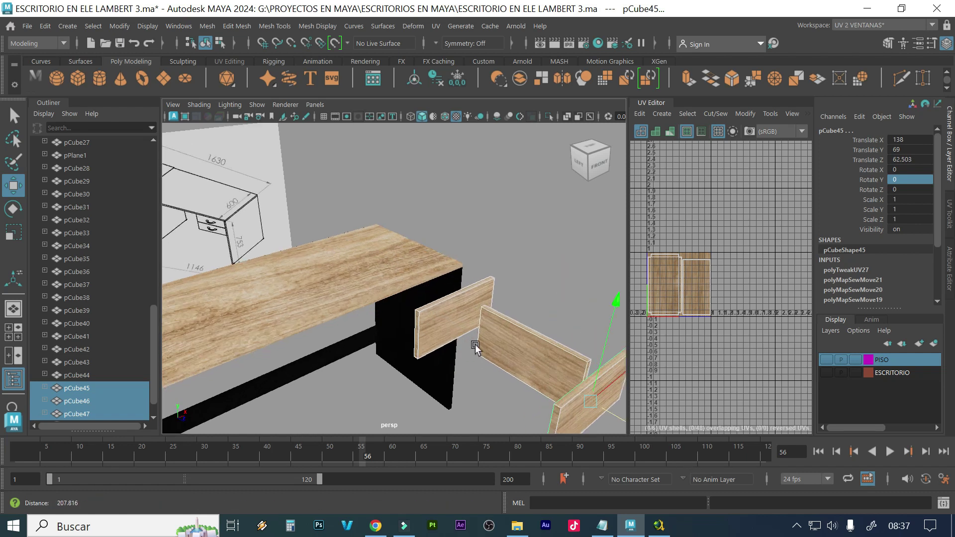
{"action": "middle_click_drag", "start_coordinate": [485, 350], "coordinate": [412, 326], "text": "alt"}
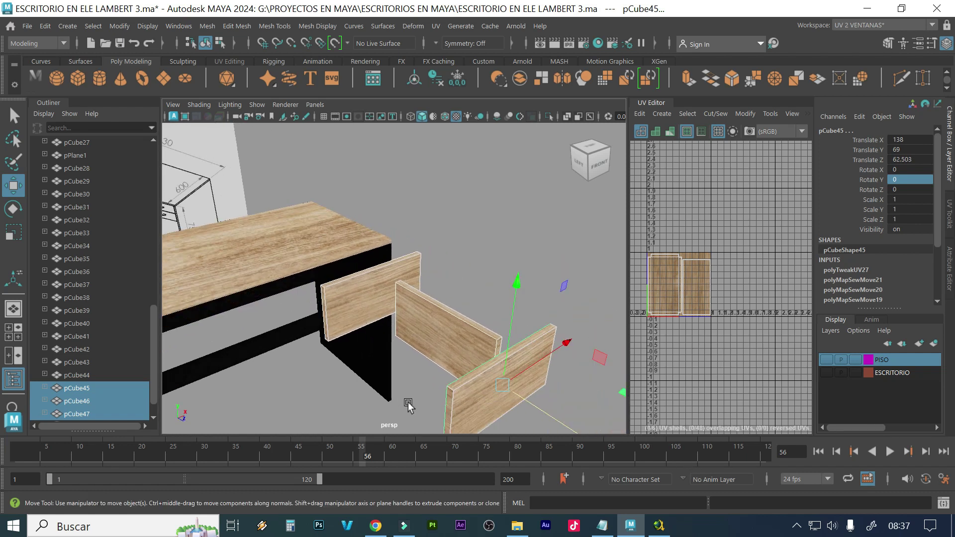
{"action": "scroll", "coordinate": [451, 358], "scroll_direction": "up", "scroll_amount": 3}
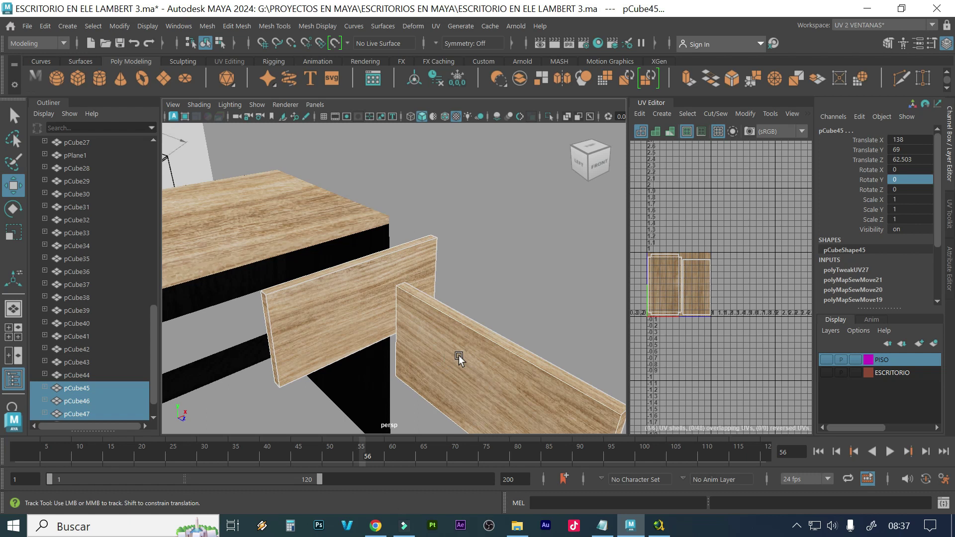
{"action": "middle_click_drag", "start_coordinate": [461, 356], "coordinate": [411, 305], "text": "alt"}
Snap pCube47's pivot onto the board's corner point
{"action": "left_click", "coordinate": [411, 307]}
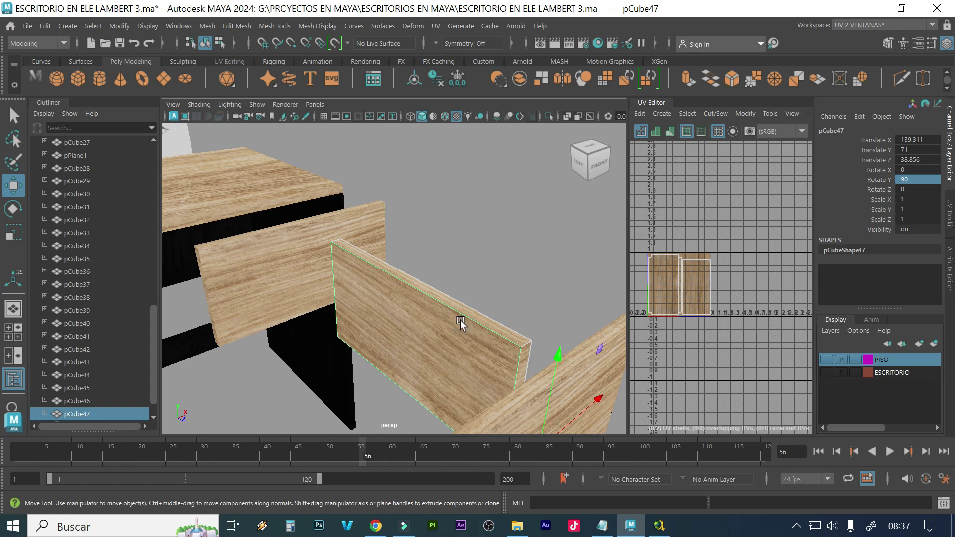
{"action": "key", "text": "d"}
{"action": "left_click_drag", "start_coordinate": [449, 333], "coordinate": [524, 316], "text": "alt"}
{"action": "right_click_drag", "start_coordinate": [524, 316], "coordinate": [493, 308], "text": "alt"}
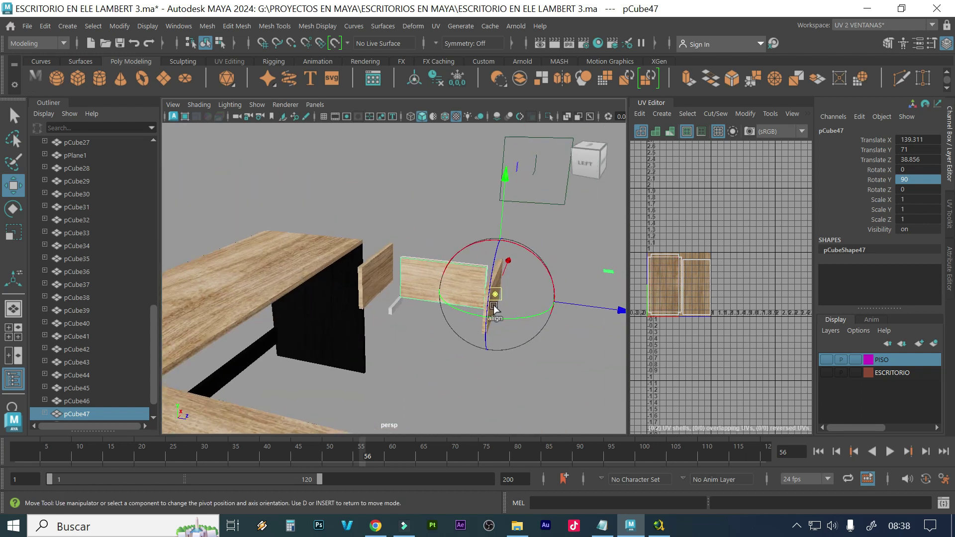
{"action": "key", "text": "v"}
{"action": "left_click_drag", "start_coordinate": [498, 300], "coordinate": [384, 305]}
{"action": "right_click_drag", "start_coordinate": [384, 304], "coordinate": [447, 281], "text": "alt"}
{"action": "key", "text": "v"}
{"action": "left_click_drag", "start_coordinate": [309, 279], "coordinate": [326, 312]}
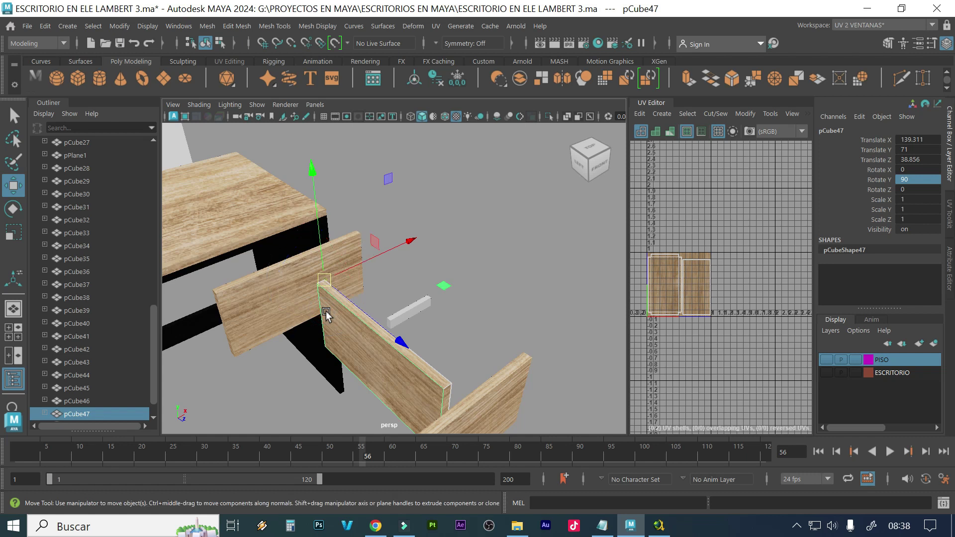
Snap pCube47 against the other board's corner and select its end vertices
{"action": "key", "text": "v"}
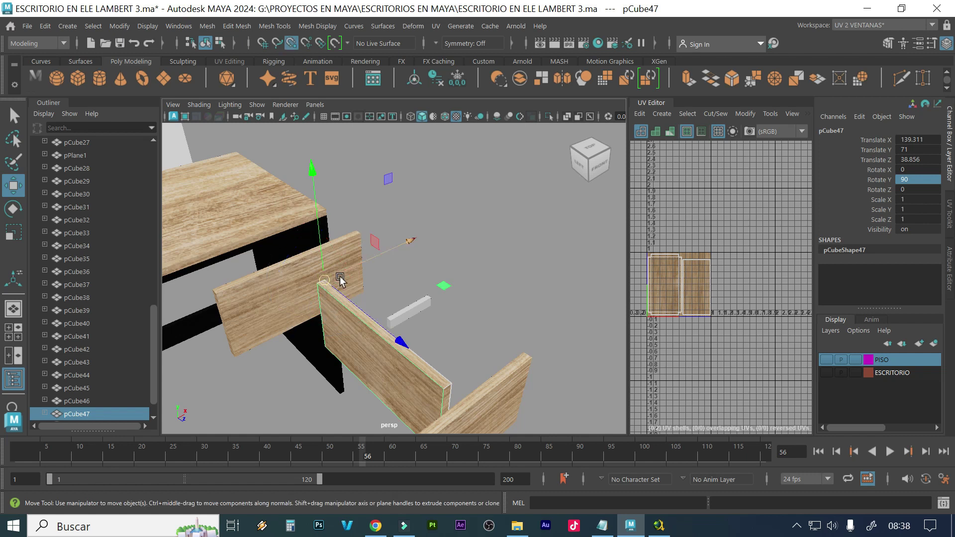
{"action": "left_click_drag", "start_coordinate": [332, 280], "coordinate": [390, 284]}
{"action": "right_click_drag", "start_coordinate": [543, 280], "coordinate": [493, 147]}
{"action": "left_click_drag", "start_coordinate": [554, 242], "coordinate": [422, 369]}
Snap pCube47's end vertices along X onto the upright board
{"action": "key", "text": "v"}
{"action": "left_click_drag", "start_coordinate": [509, 291], "coordinate": [519, 296]}
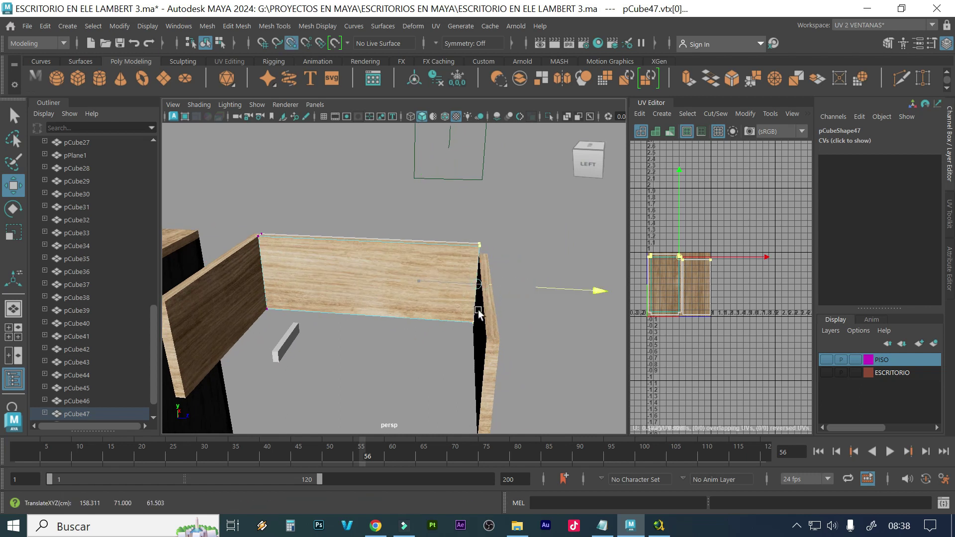
{"action": "left_click_drag", "start_coordinate": [464, 334], "coordinate": [399, 362], "text": "alt"}
{"action": "left_click_drag", "start_coordinate": [343, 290], "coordinate": [433, 269], "text": "alt"}
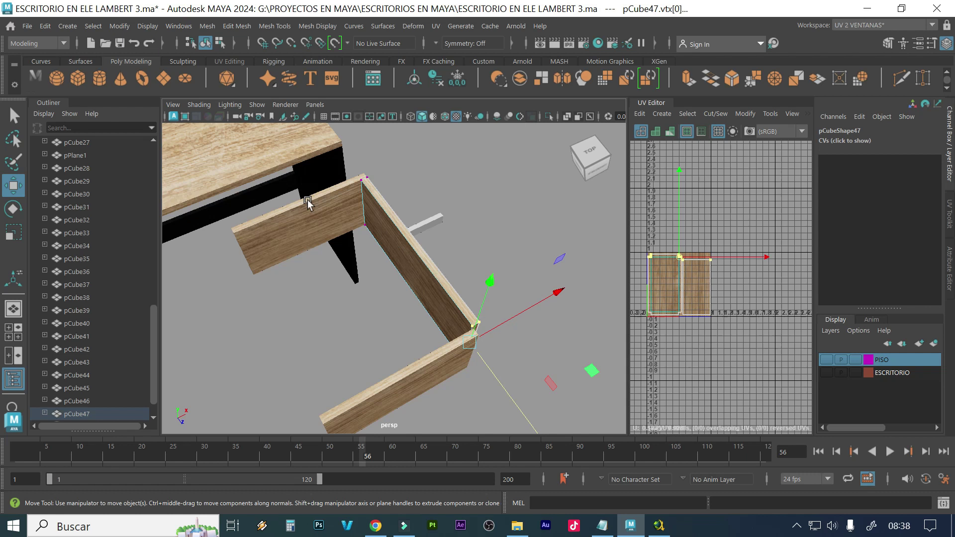
{"action": "mouse_move", "coordinate": [364, 237]}
{"action": "left_mouse_down", "text": "alt"}
{"action": "mouse_move", "coordinate": [330, 230]}
{"action": "mouse_move", "coordinate": [321, 213]}
{"action": "mouse_move", "coordinate": [330, 207]}
{"action": "mouse_move", "coordinate": [345, 252]}
{"action": "mouse_move", "coordinate": [354, 252]}
{"action": "left_mouse_up", "text": "alt"}
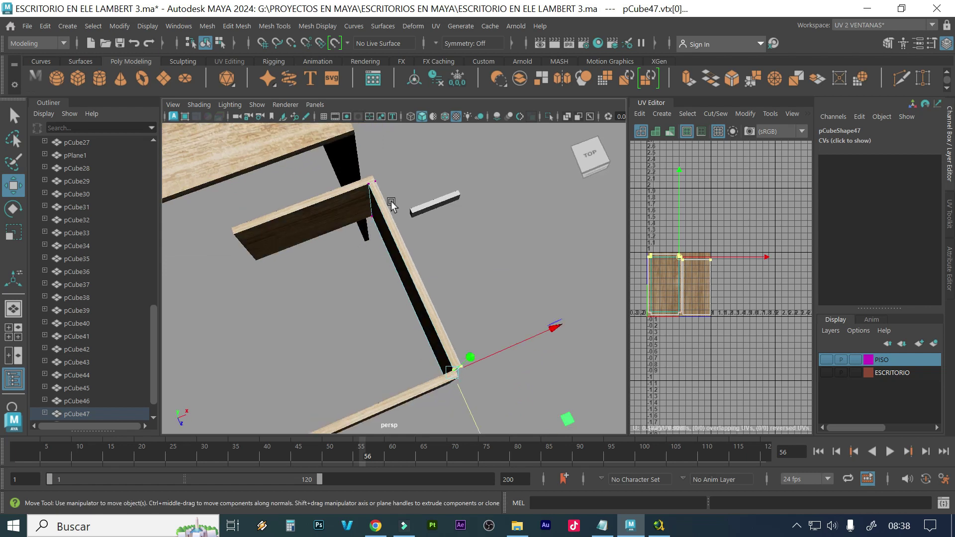
Pan and zoom around the desk to inspect the faces of the drawer walls
{"action": "middle_click_drag", "start_coordinate": [281, 232], "coordinate": [330, 206], "text": "alt"}
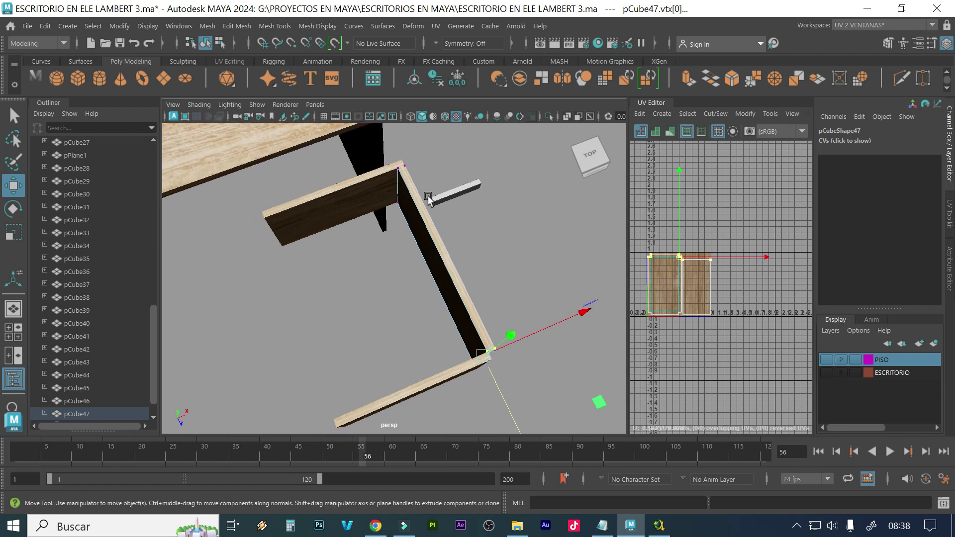
{"action": "middle_click_drag", "start_coordinate": [428, 199], "coordinate": [416, 319], "text": "alt"}
{"action": "middle_click_drag", "start_coordinate": [264, 136], "coordinate": [298, 195], "text": "alt"}
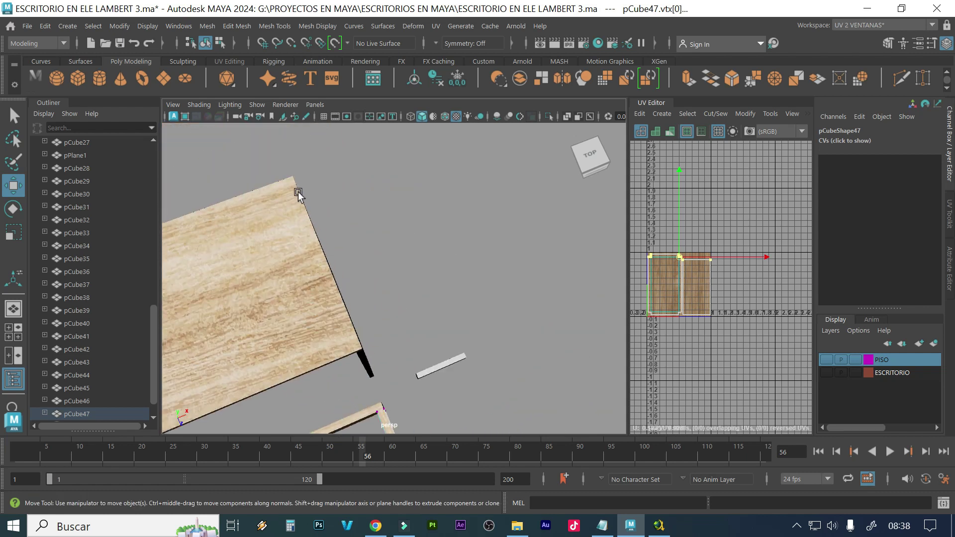
{"action": "scroll", "coordinate": [314, 187], "scroll_direction": "up", "scroll_amount": 4}
{"action": "scroll", "coordinate": [393, 271], "scroll_direction": "up", "scroll_amount": 4}
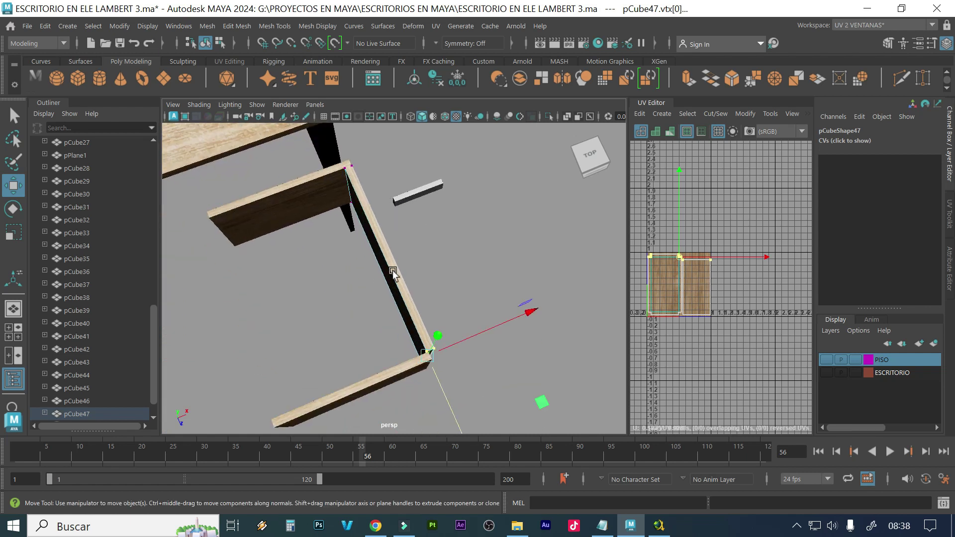
{"action": "left_click_drag", "start_coordinate": [404, 263], "coordinate": [379, 253], "text": "alt"}
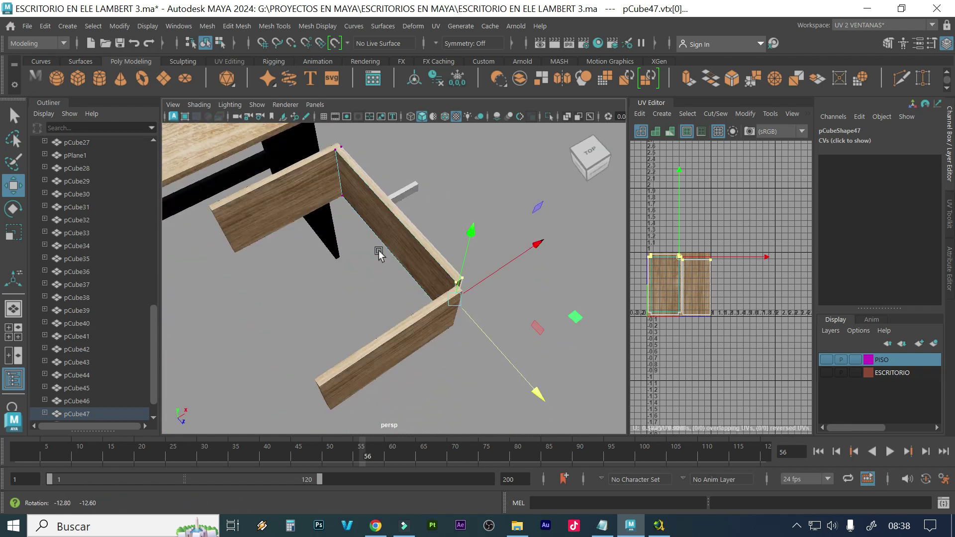
{"action": "right_click_drag", "start_coordinate": [379, 254], "coordinate": [455, 126], "text": "alt"}
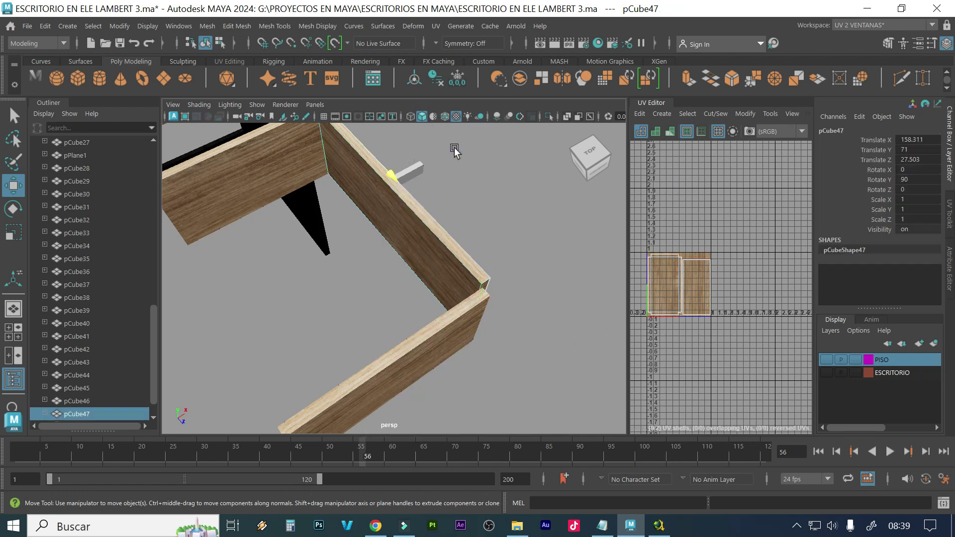
{"action": "left_click", "coordinate": [449, 251]}
{"action": "scroll", "coordinate": [468, 229], "scroll_direction": "down", "scroll_amount": 1}
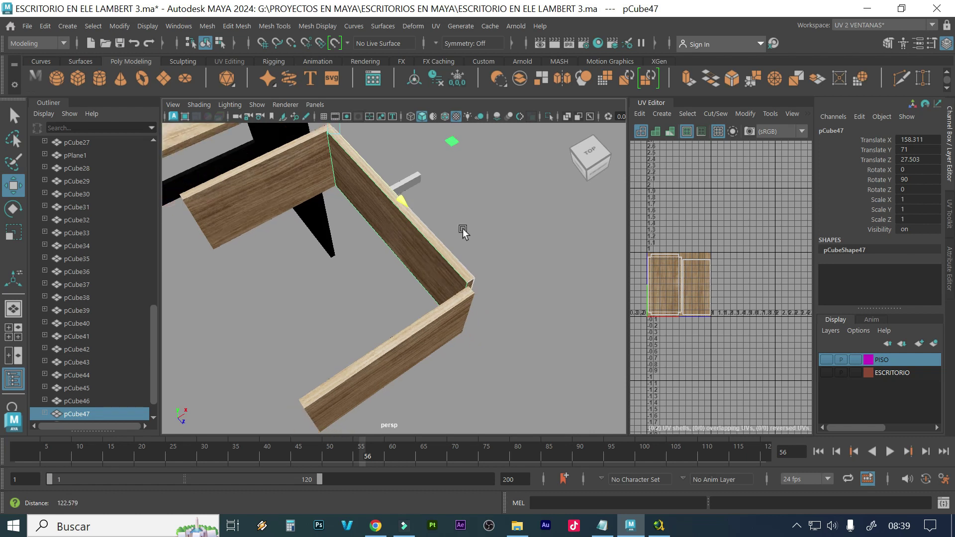
{"action": "scroll", "coordinate": [448, 259], "scroll_direction": "down", "scroll_amount": 1}
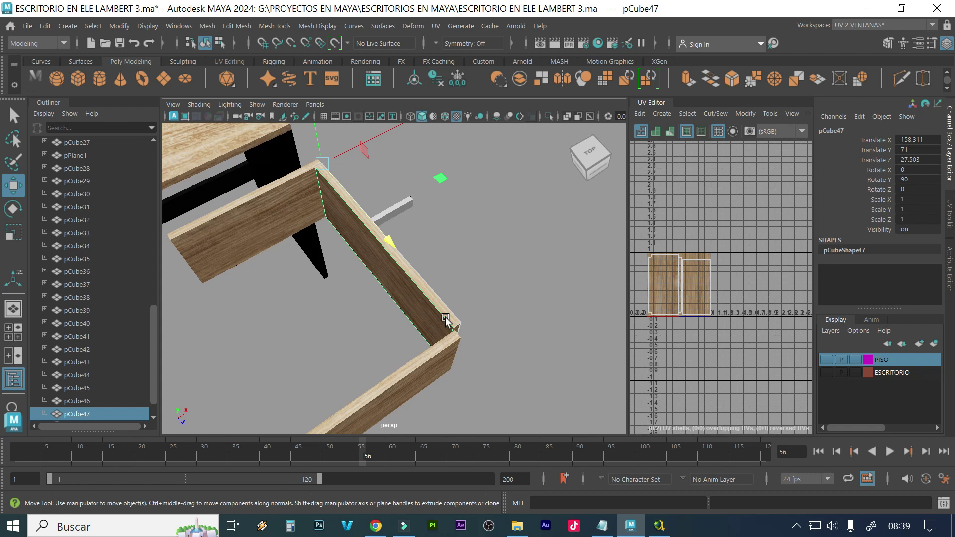
Snap pCube47's pivot to its lower corner and move the board to Translate X 157
{"action": "key", "text": "d"}
{"action": "key", "text": "v"}
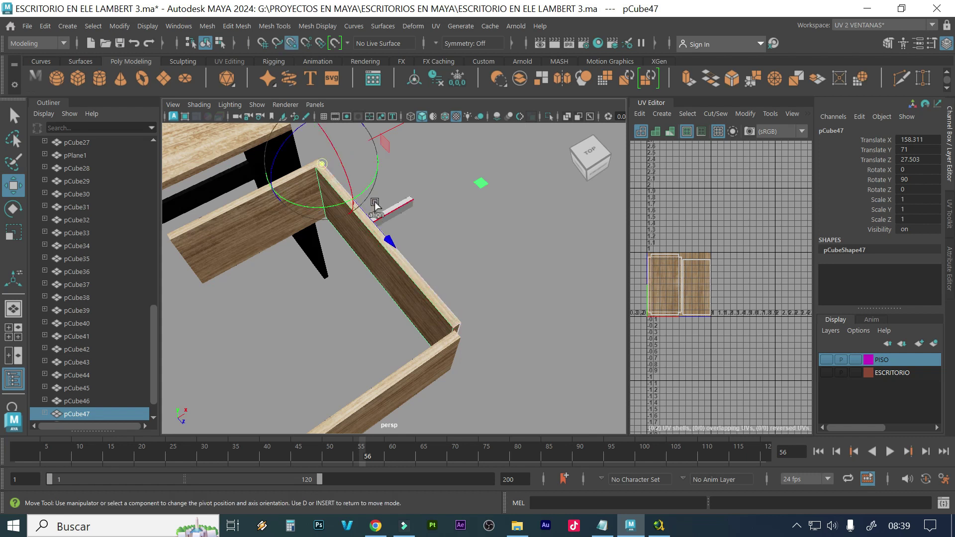
{"action": "left_click_drag", "start_coordinate": [322, 164], "coordinate": [462, 339]}
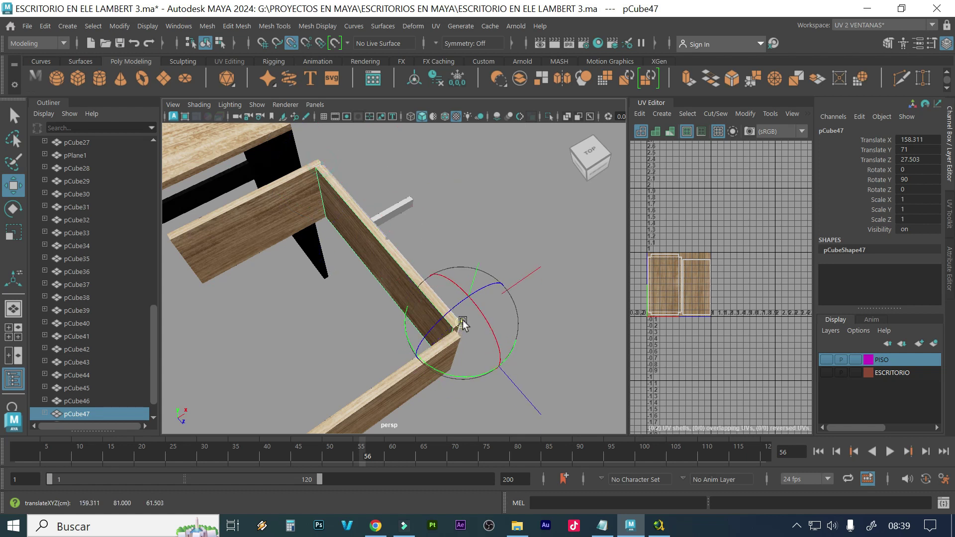
{"action": "key", "text": "d"}
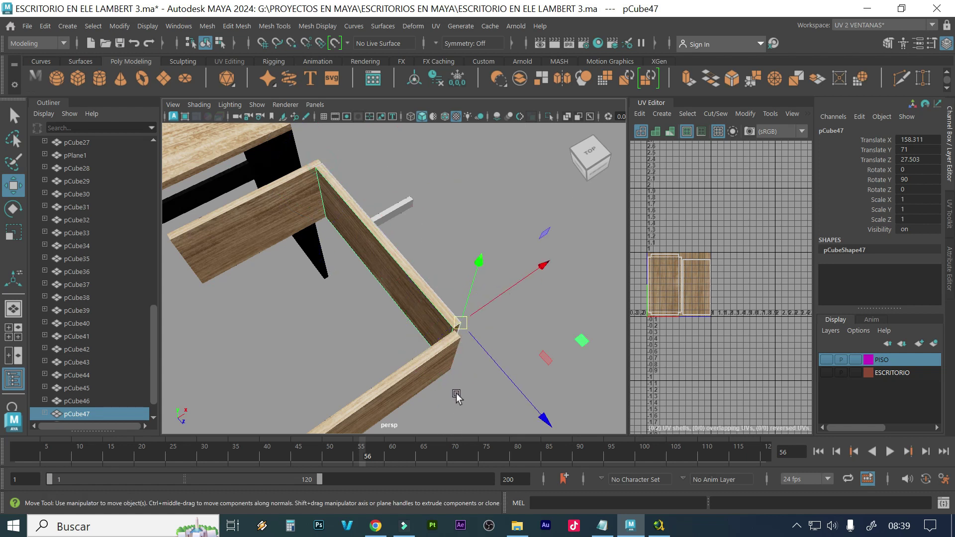
{"action": "key", "text": "v"}
{"action": "left_click_drag", "start_coordinate": [492, 303], "coordinate": [495, 351]}
{"action": "left_click_drag", "start_coordinate": [459, 393], "coordinate": [428, 333]}
Lower the side board to height 69, undoing an extra X push, then select pCube46
{"action": "left_click_drag", "start_coordinate": [413, 296], "coordinate": [435, 284], "text": "alt"}
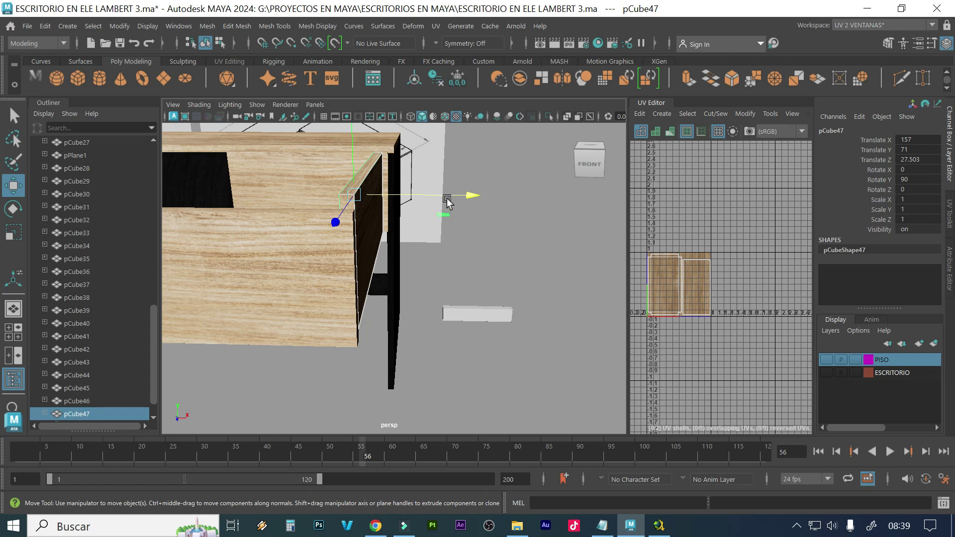
{"action": "left_click", "coordinate": [462, 204]}
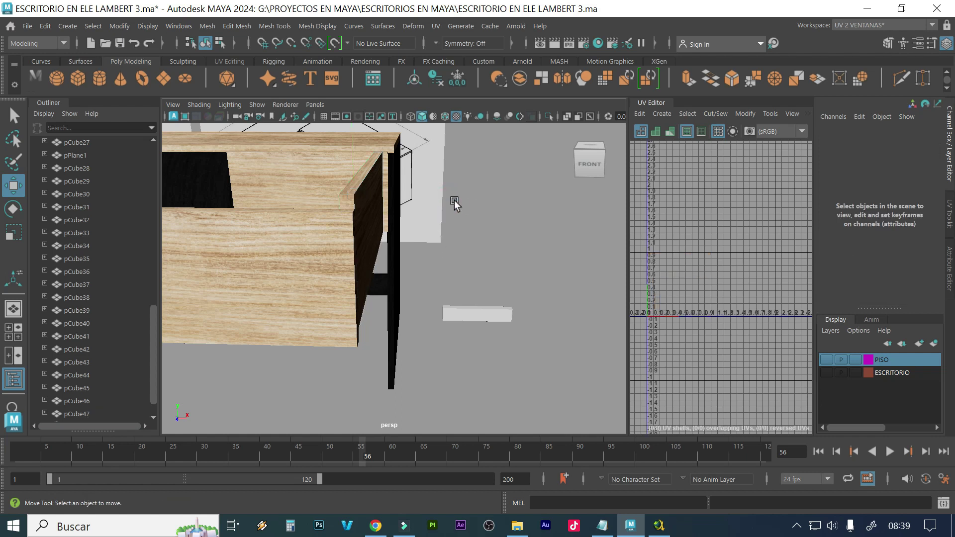
{"action": "left_click", "coordinate": [375, 203]}
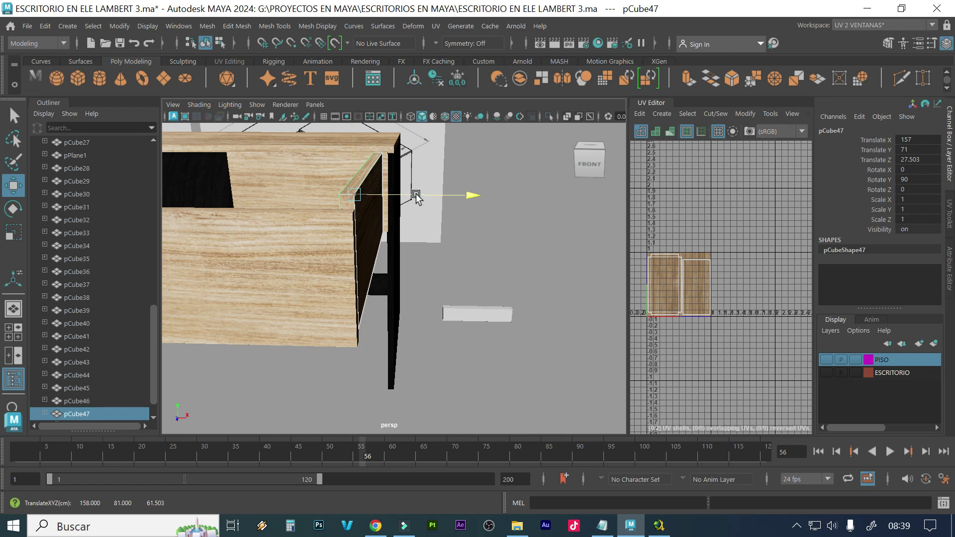
{"action": "left_click_drag", "start_coordinate": [416, 196], "coordinate": [450, 196]}
{"action": "key", "text": "ctrl+z"}
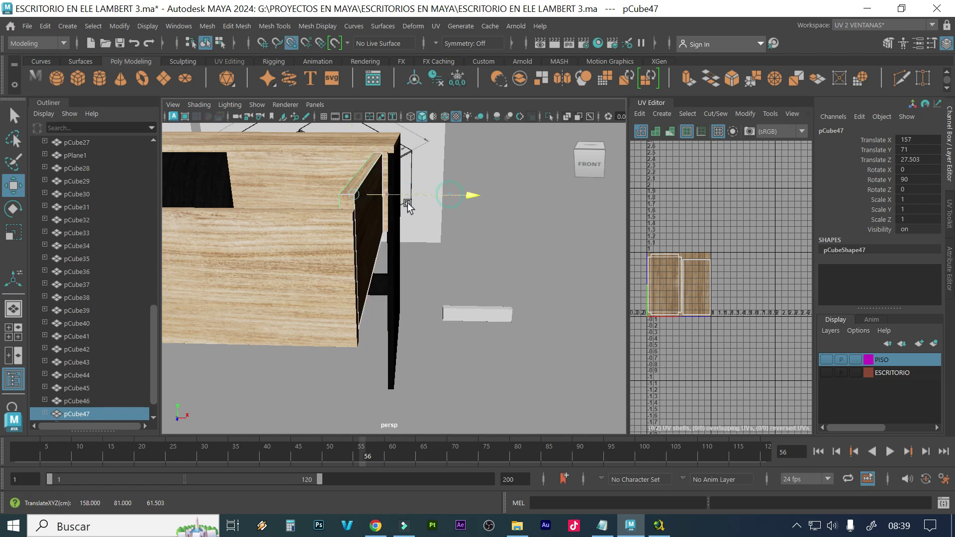
{"action": "left_click_drag", "start_coordinate": [351, 137], "coordinate": [273, 196]}
{"action": "left_click", "coordinate": [378, 157]}
{"action": "left_click_drag", "start_coordinate": [302, 246], "coordinate": [307, 251], "text": "alt"}
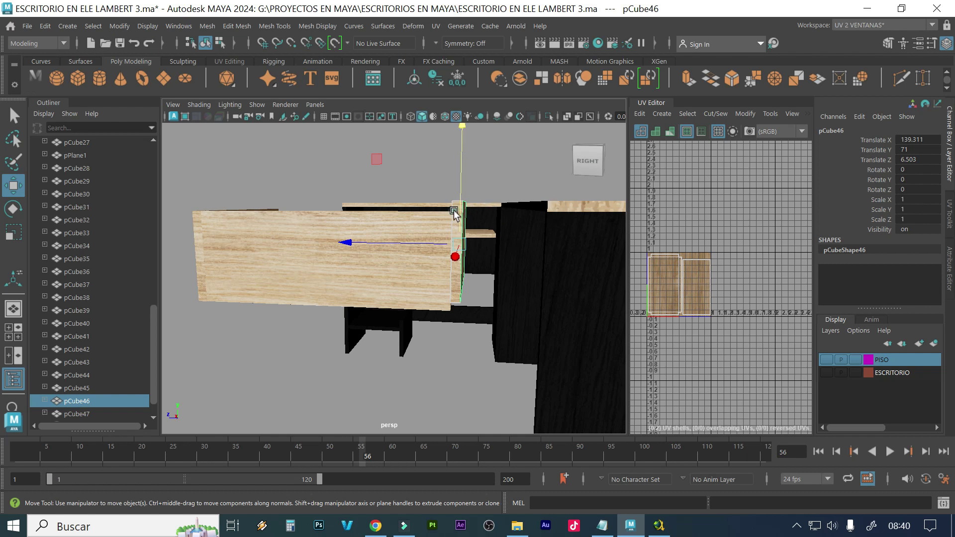
Snap pCube46's pivot to its top corner and lower the board to height 69
{"action": "left_click_drag", "start_coordinate": [366, 183], "coordinate": [371, 183], "text": "alt"}
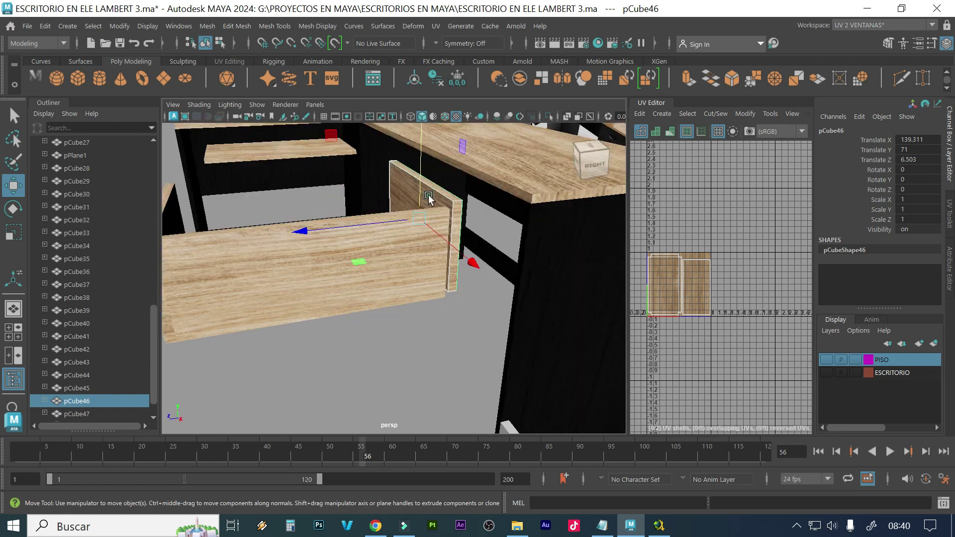
{"action": "key", "text": "d"}
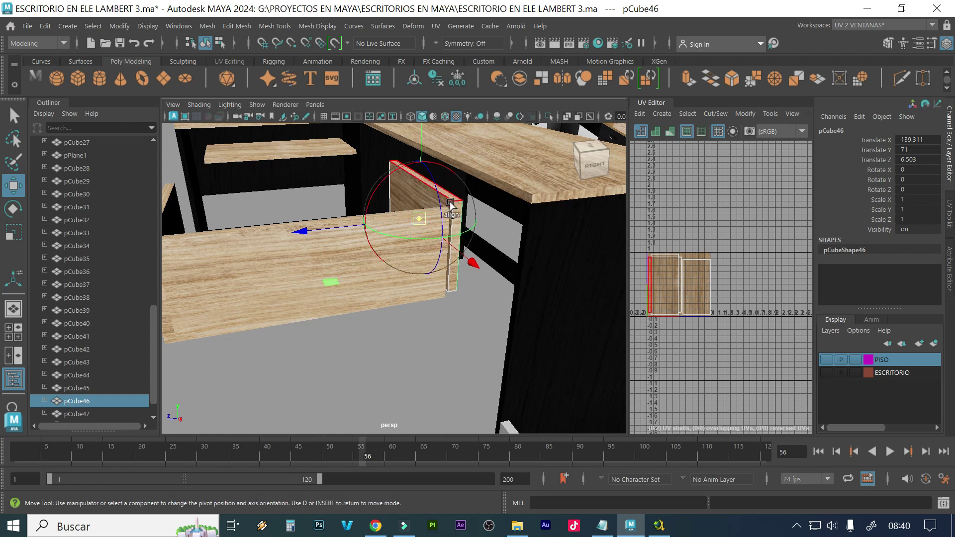
{"action": "key", "text": "v"}
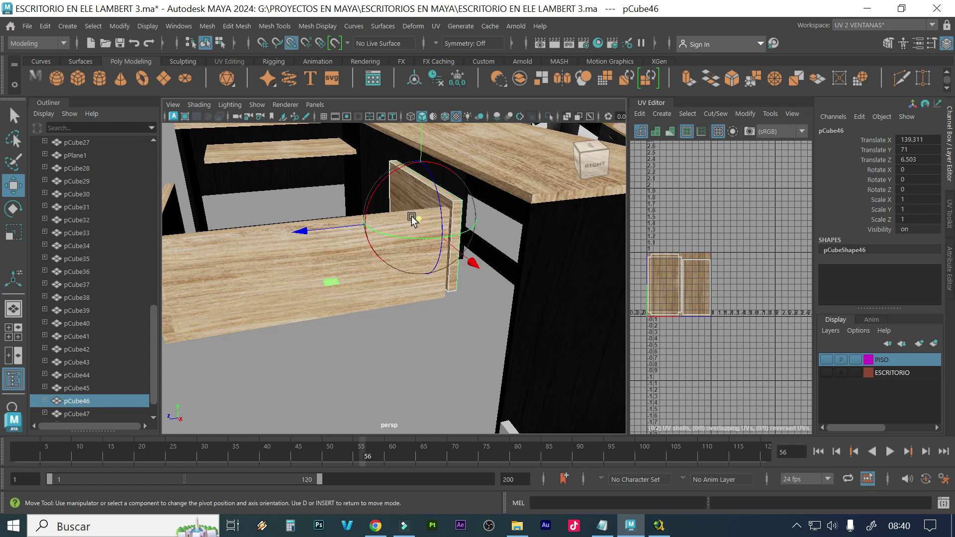
{"action": "left_click_drag", "start_coordinate": [424, 213], "coordinate": [462, 200]}
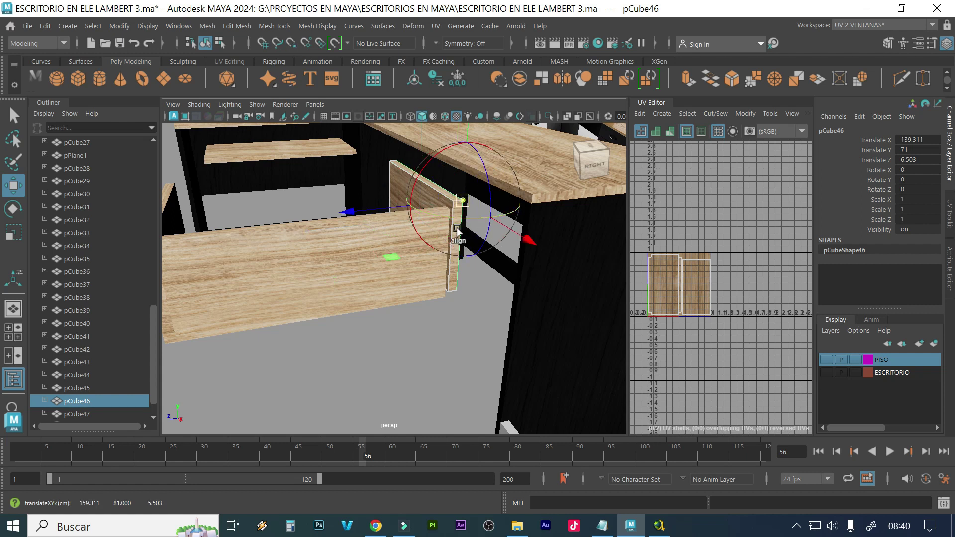
{"action": "key", "text": "Insert"}
{"action": "left_click_drag", "start_coordinate": [439, 265], "coordinate": [420, 266], "text": "alt"}
{"action": "key", "text": "v"}
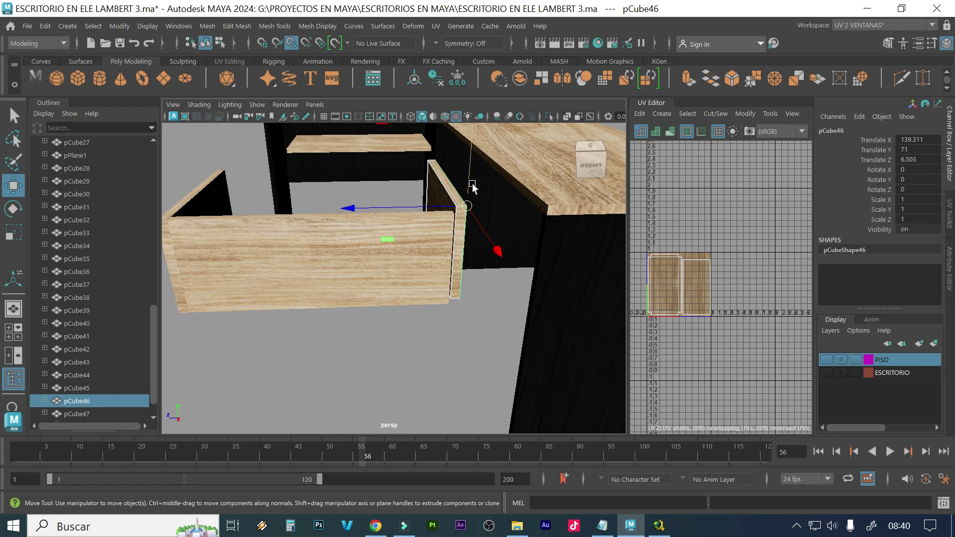
{"action": "left_click_drag", "start_coordinate": [467, 158], "coordinate": [448, 199]}
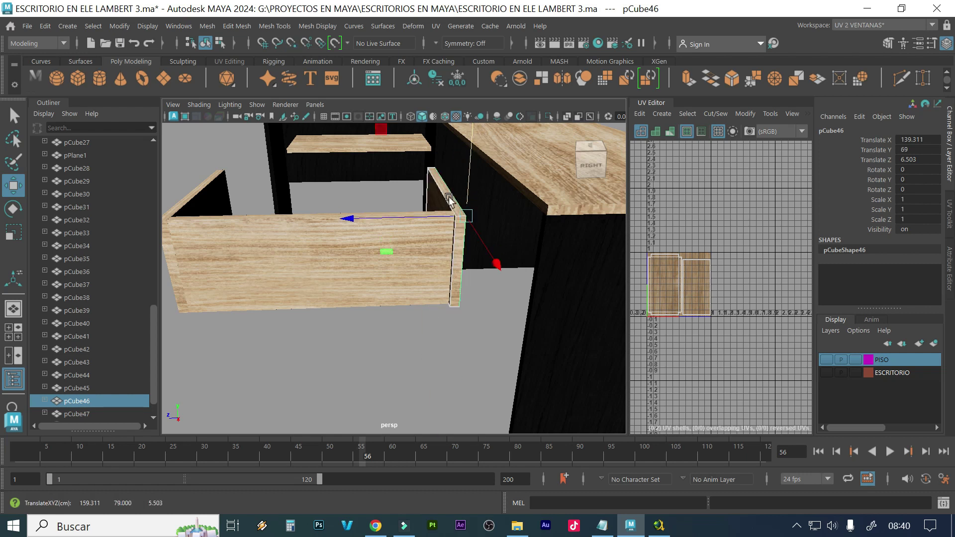
Slide pCube46 along X to 138 and select the right side board
{"action": "left_click_drag", "start_coordinate": [386, 248], "coordinate": [301, 268], "text": "alt"}
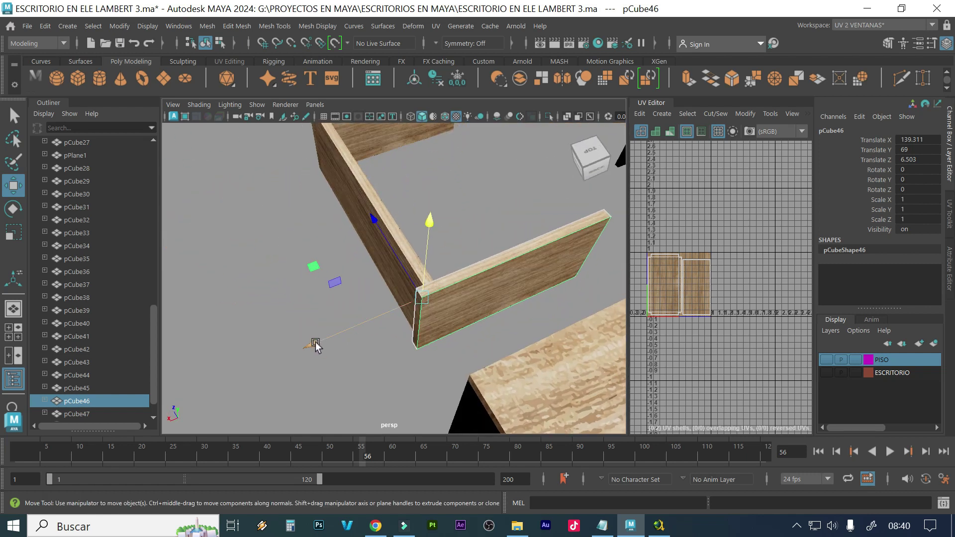
{"action": "left_click_drag", "start_coordinate": [315, 344], "coordinate": [332, 343]}
{"action": "left_click_drag", "start_coordinate": [366, 262], "coordinate": [428, 292], "text": "alt"}
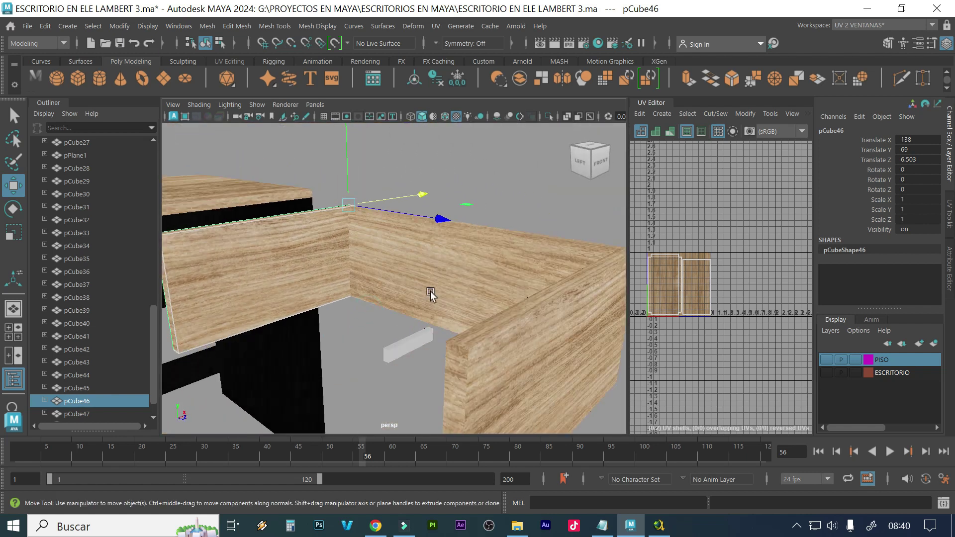
{"action": "left_click", "coordinate": [430, 294]}
Duplicate the side board as pCube48 and move the copy toward the opposite side
{"action": "key", "text": "ctrl+d"}
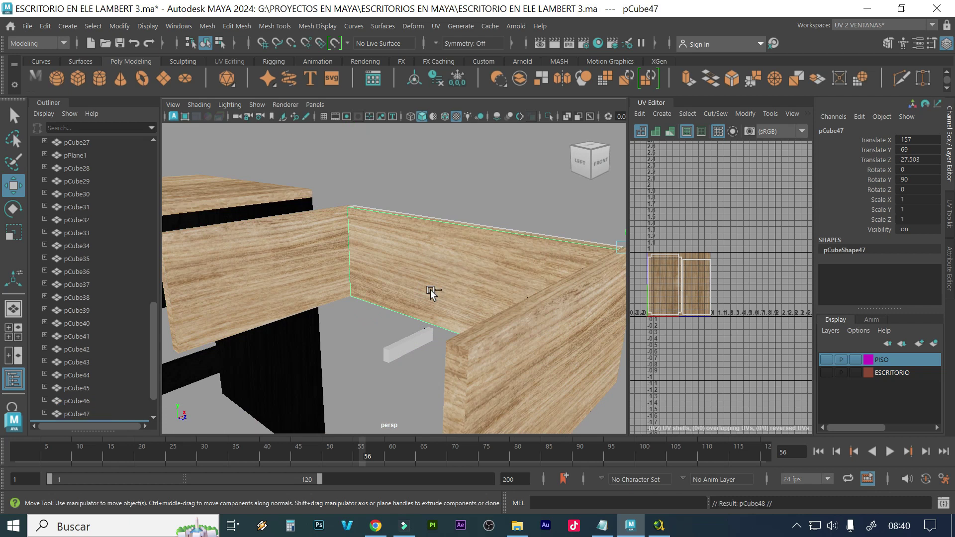
{"action": "left_click_drag", "start_coordinate": [486, 273], "coordinate": [437, 302], "text": "alt"}
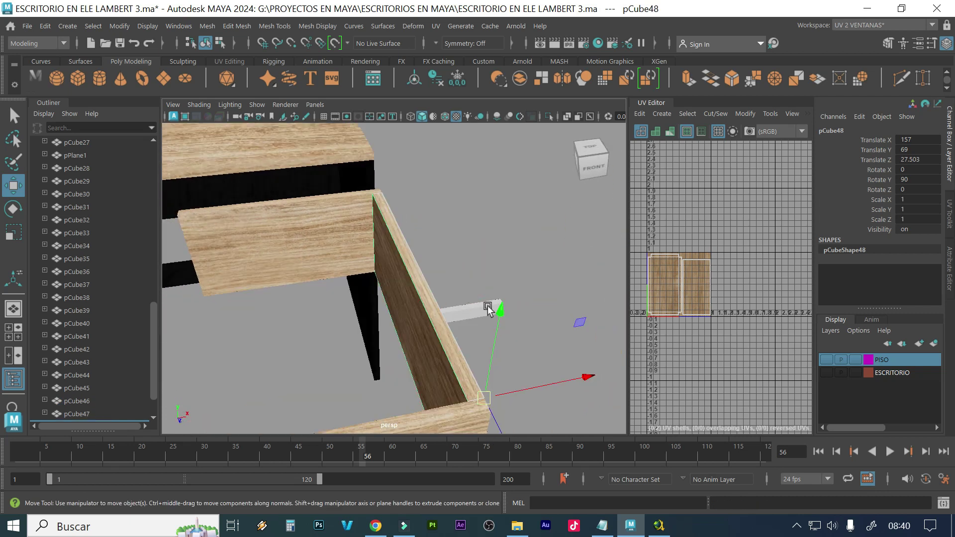
{"action": "left_click_drag", "start_coordinate": [523, 389], "coordinate": [378, 266]}
{"action": "left_click_drag", "start_coordinate": [376, 318], "coordinate": [401, 343], "text": "alt"}
Point-snap pCube48 to the frame's far end at X 119, closing the box
{"action": "key", "text": "d"}
{"action": "key", "text": "d"}
{"action": "key", "text": "v"}
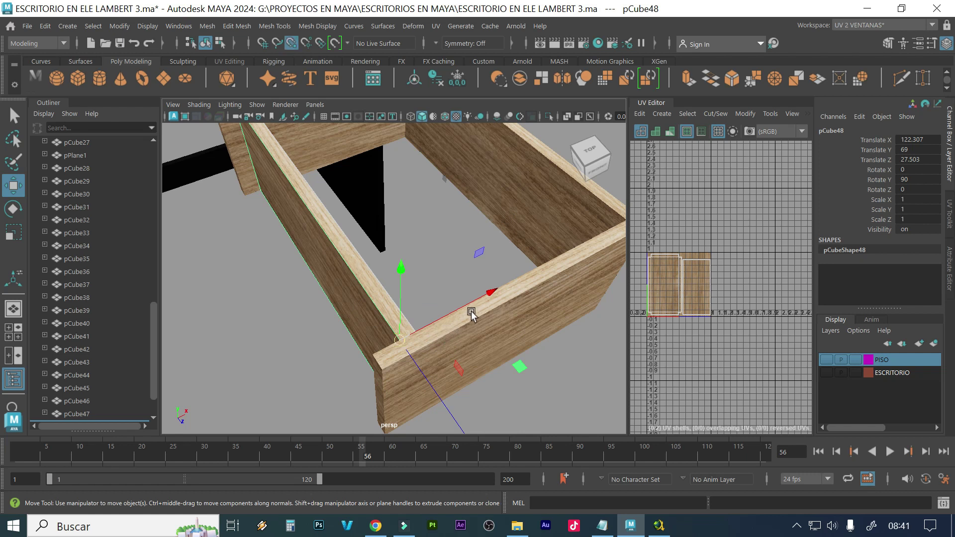
{"action": "mouse_move", "coordinate": [472, 308]}
{"action": "middle_mouse_down"}
{"action": "mouse_move", "coordinate": [417, 320]}
{"action": "mouse_move", "coordinate": [420, 399]}
{"action": "mouse_move", "coordinate": [389, 415]}
{"action": "mouse_move", "coordinate": [463, 309]}
{"action": "middle_mouse_up"}
{"action": "left_click_drag", "start_coordinate": [463, 309], "coordinate": [432, 305], "text": "alt"}
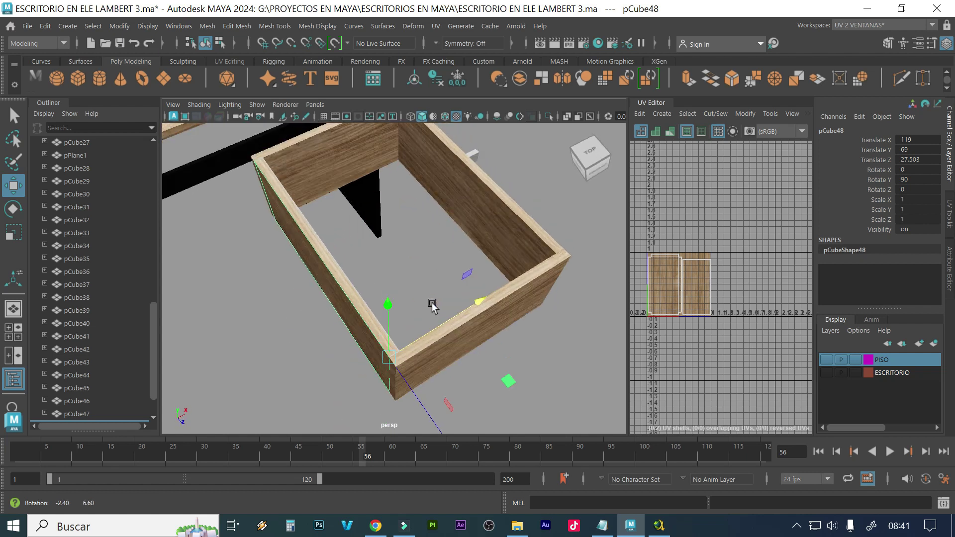
{"action": "left_click", "coordinate": [507, 249]}
{"action": "left_click_drag", "start_coordinate": [510, 251], "coordinate": [488, 248], "text": "alt"}
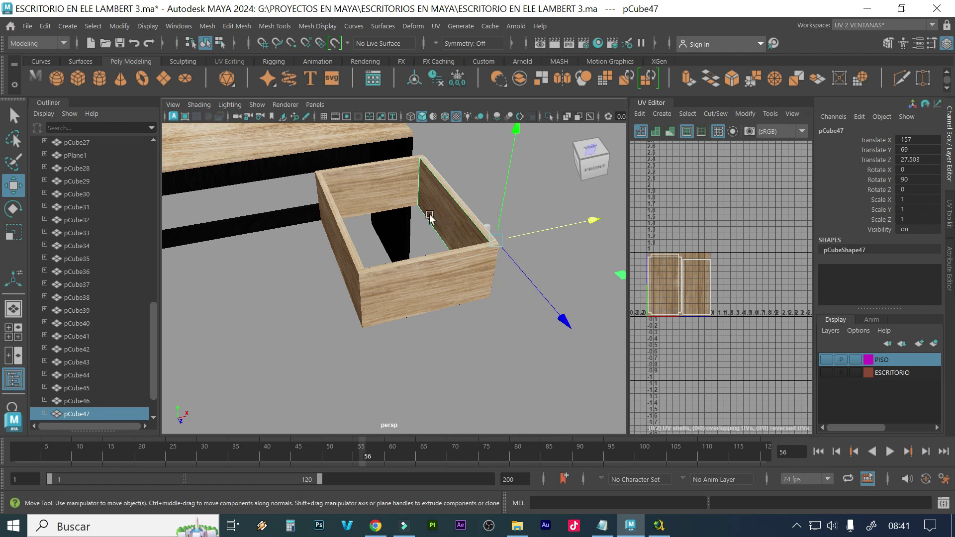
{"action": "left_click_drag", "start_coordinate": [428, 217], "coordinate": [419, 217], "text": "alt"}
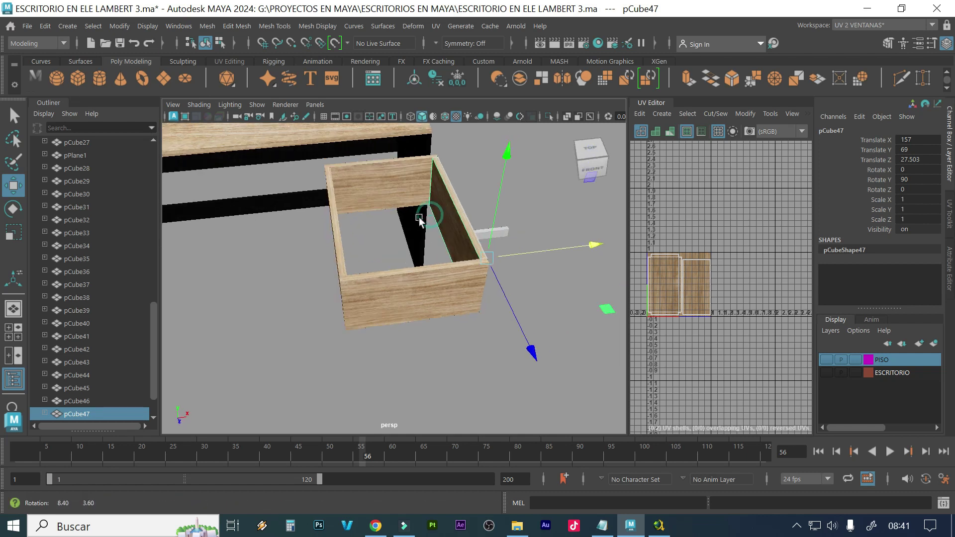
Centre the side wall's pivot, then reselect the drawer box's right side panel
{"action": "left_click", "coordinate": [120, 27]}
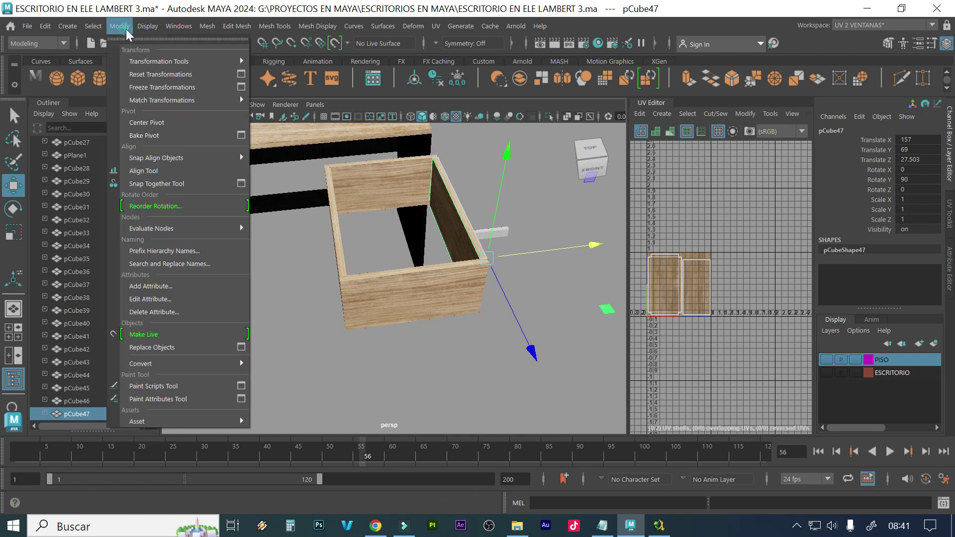
{"action": "mouse_move", "coordinate": [160, 159]}
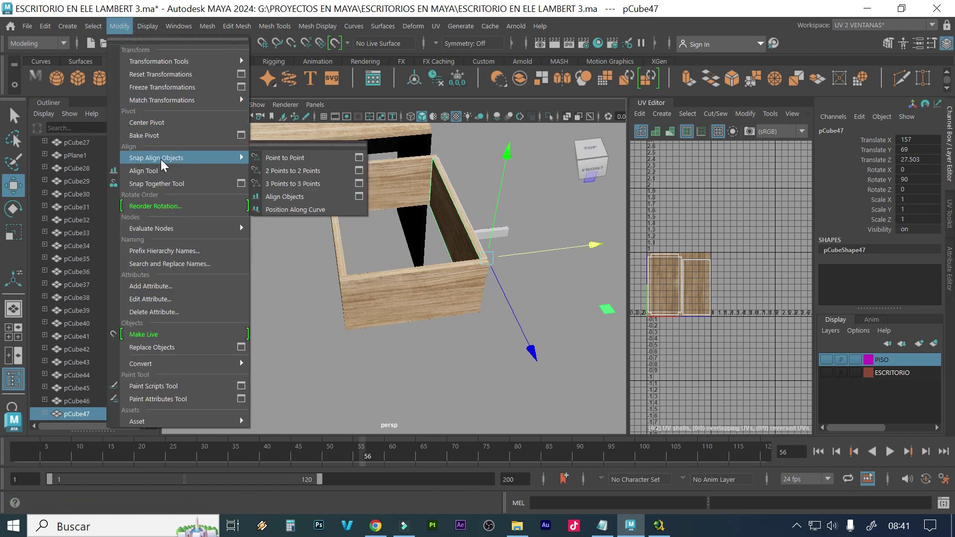
{"action": "left_click", "coordinate": [159, 127]}
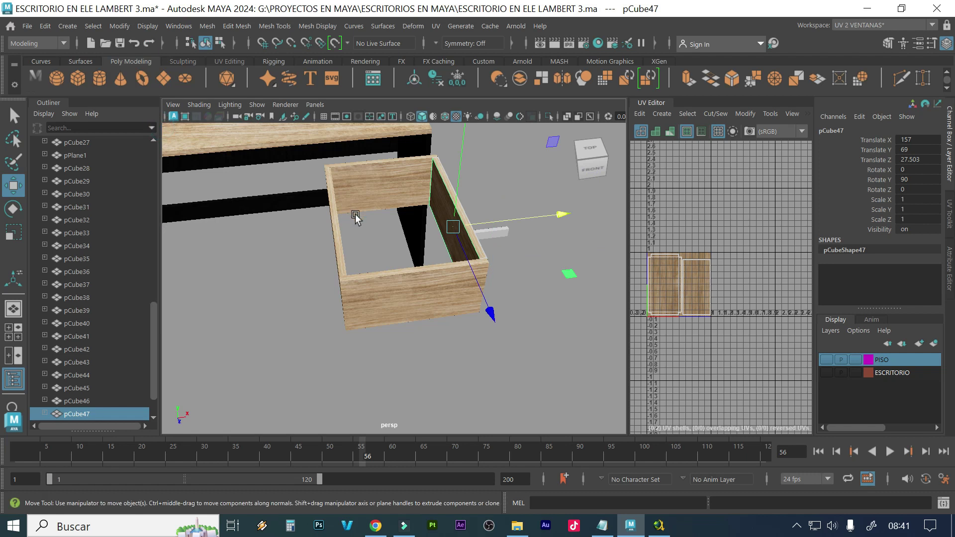
{"action": "left_click", "coordinate": [335, 235]}
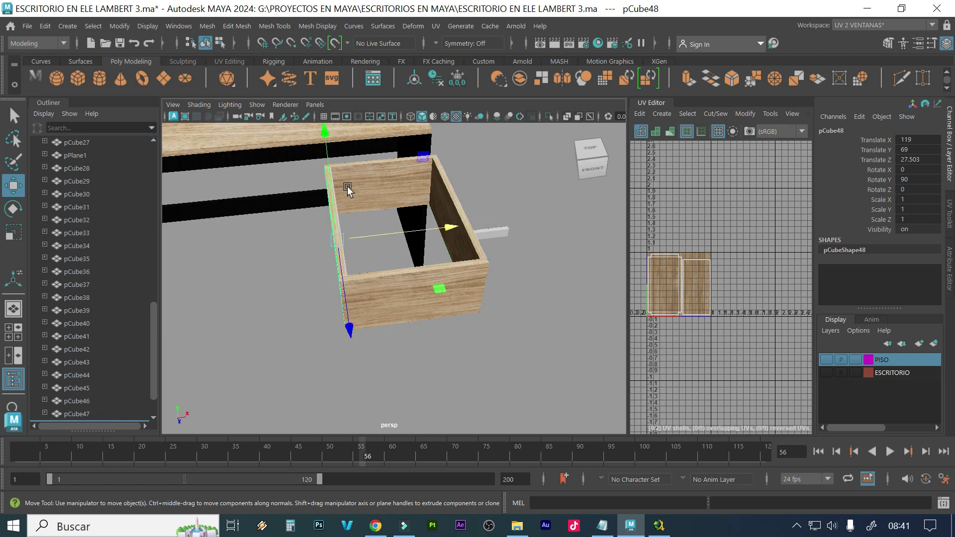
{"action": "left_click", "coordinate": [383, 180]}
{"action": "left_click", "coordinate": [405, 291]}
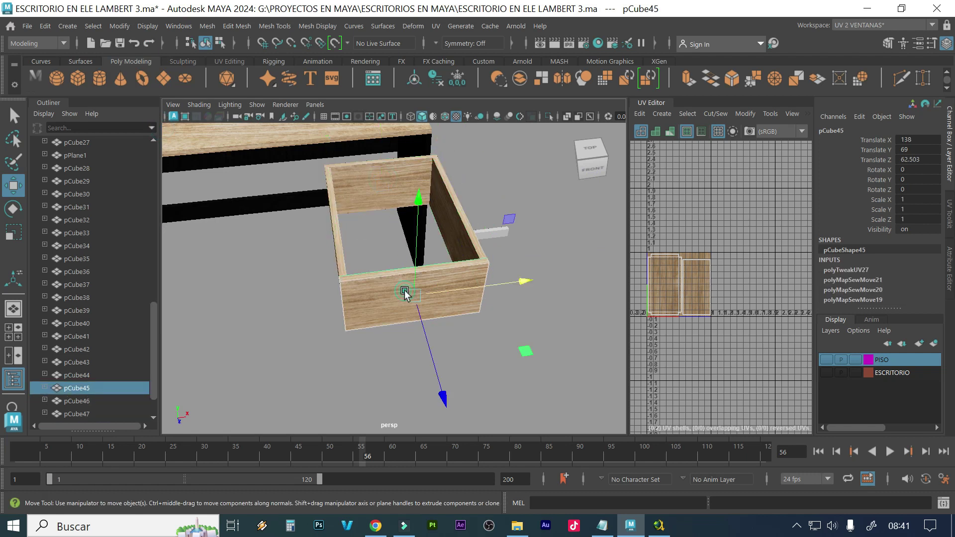
{"action": "left_click", "coordinate": [448, 234]}
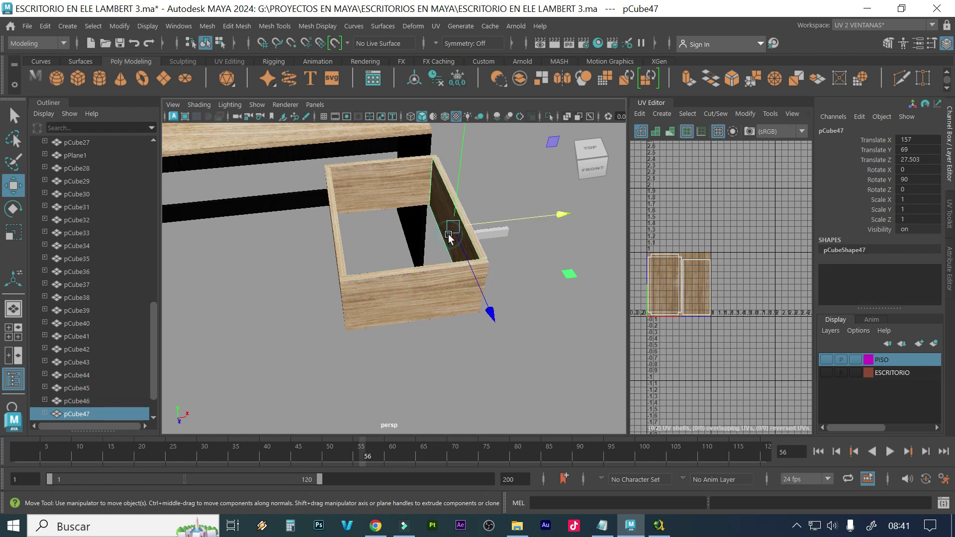
Duplicate the right side panel, move the copy to X 142.62 and set Rotate X to 90
{"action": "key", "text": "ctrl+d"}
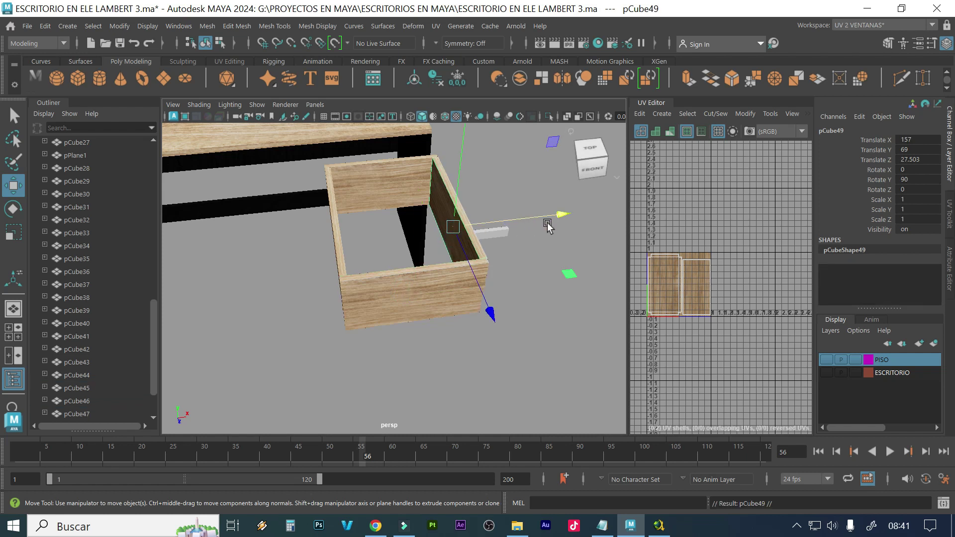
{"action": "left_click_drag", "start_coordinate": [555, 215], "coordinate": [513, 220]}
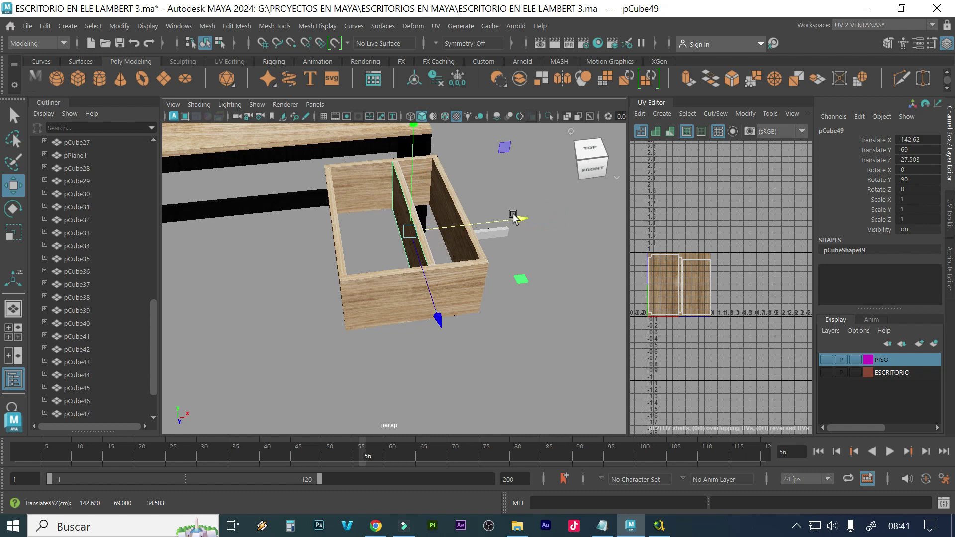
{"action": "key", "text": "e"}
{"action": "left_click_drag", "start_coordinate": [547, 184], "coordinate": [445, 193], "text": "alt"}
{"action": "left_click_drag", "start_coordinate": [354, 210], "coordinate": [478, 196]}
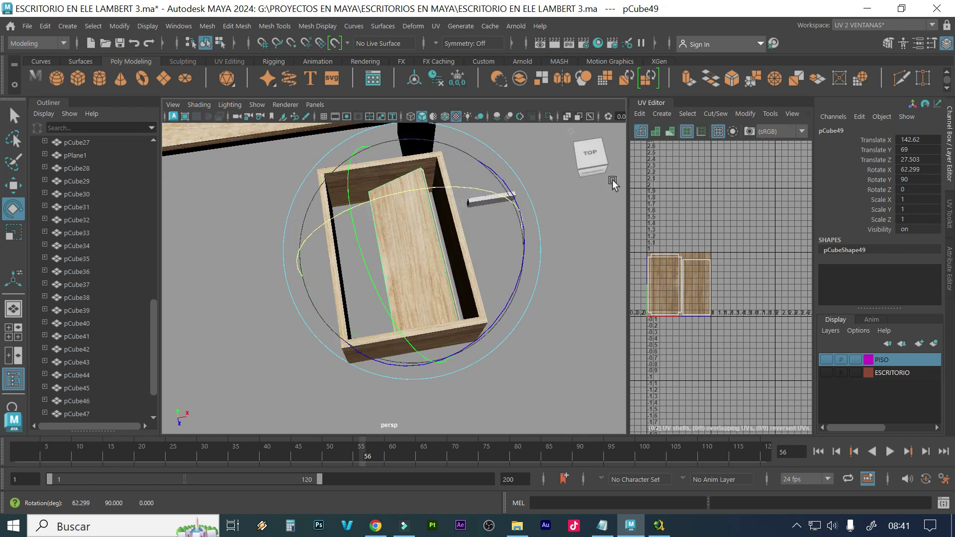
{"action": "left_click_drag", "start_coordinate": [396, 193], "coordinate": [413, 192]}
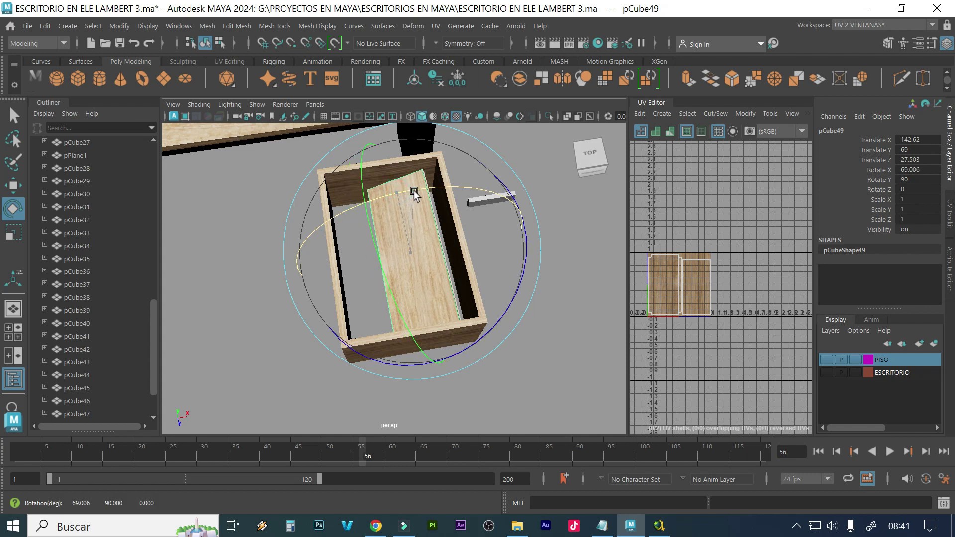
{"action": "double_click", "coordinate": [904, 169]}
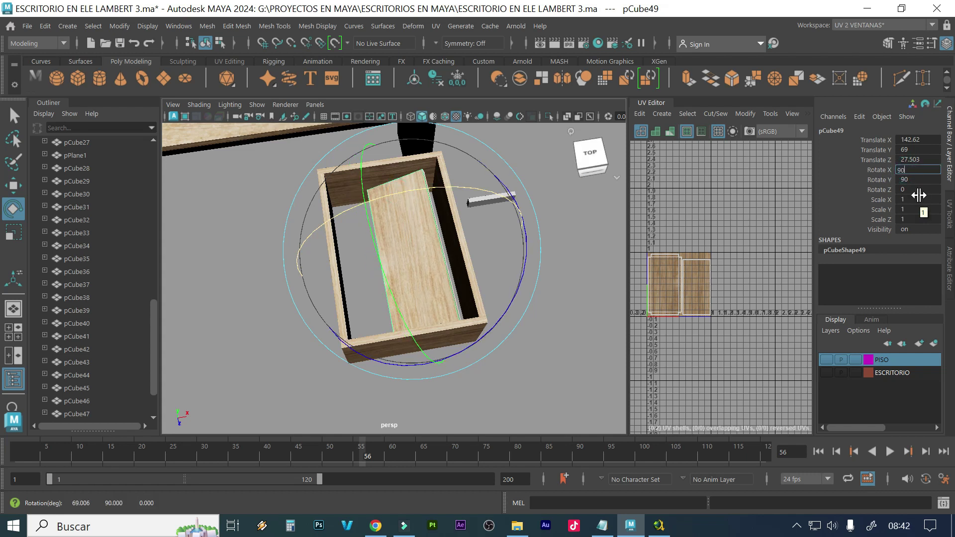
{"action": "type", "text": "90"}
{"action": "key", "text": "Return"}
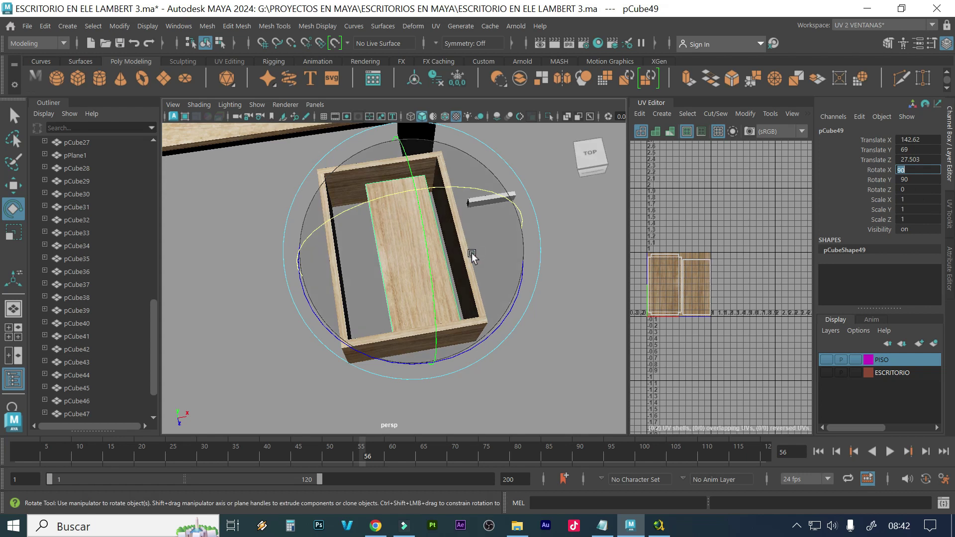
Select the vertices along one edge of the flat board in vertex mode
{"action": "left_click_drag", "start_coordinate": [458, 273], "coordinate": [423, 288], "text": "alt"}
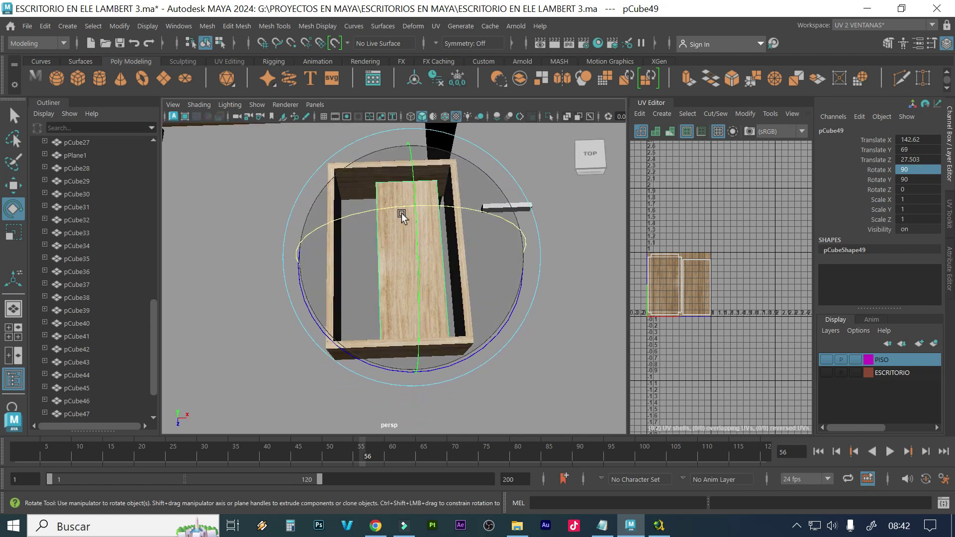
{"action": "right_click_drag", "start_coordinate": [397, 202], "coordinate": [378, 199]}
{"action": "left_click", "coordinate": [351, 162]}
{"action": "left_click_drag", "start_coordinate": [351, 158], "coordinate": [393, 415]}
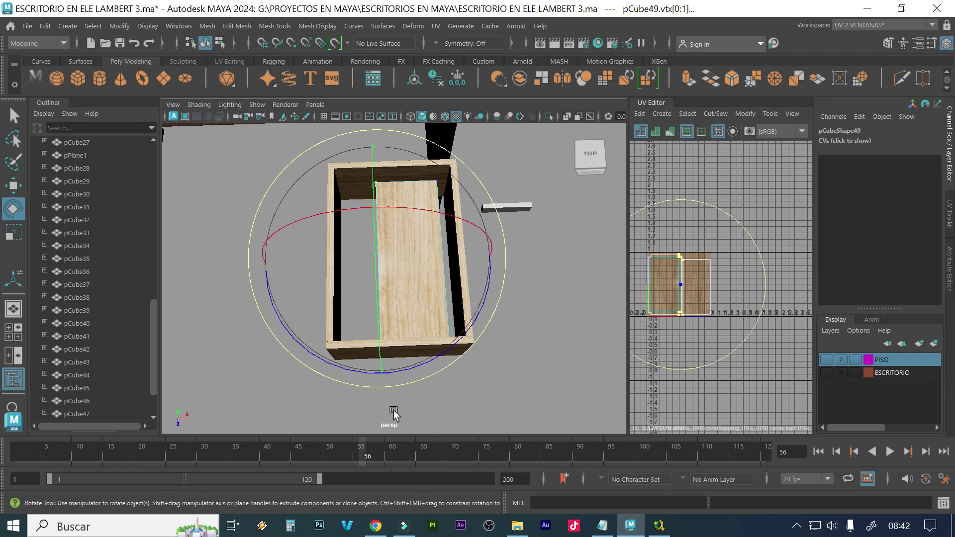
Snap the board's edge vertices out to the box walls with vertex snapping
{"action": "key", "text": "w"}
{"action": "left_click_drag", "start_coordinate": [395, 392], "coordinate": [374, 374], "text": "alt"}
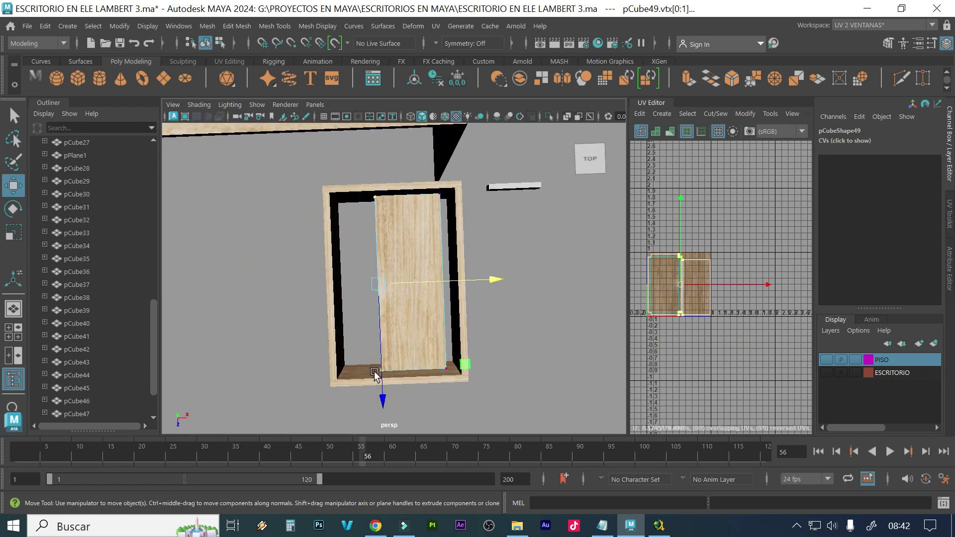
{"action": "key", "text": "v"}
{"action": "left_click_drag", "start_coordinate": [449, 281], "coordinate": [358, 286]}
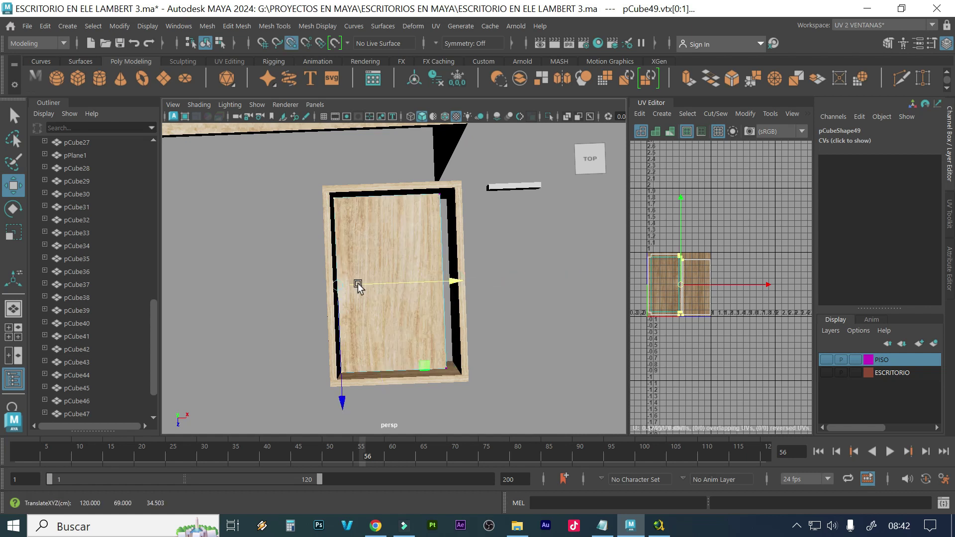
{"action": "left_click_drag", "start_coordinate": [435, 166], "coordinate": [468, 282]}
{"action": "key", "text": "v"}
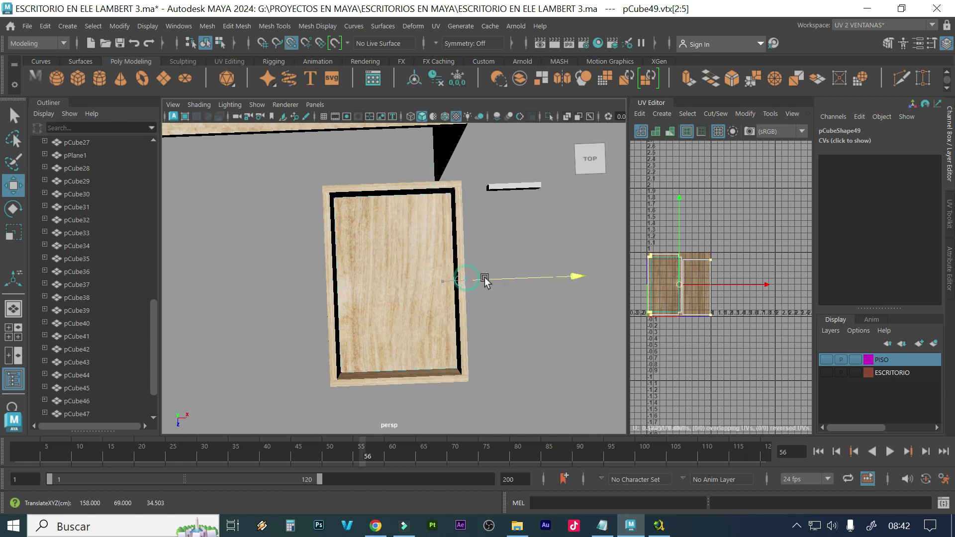
{"action": "left_click_drag", "start_coordinate": [454, 355], "coordinate": [437, 219], "text": "alt"}
Return to Object Mode and lower the board vertically to Y 40.579
{"action": "right_click", "coordinate": [416, 228]}
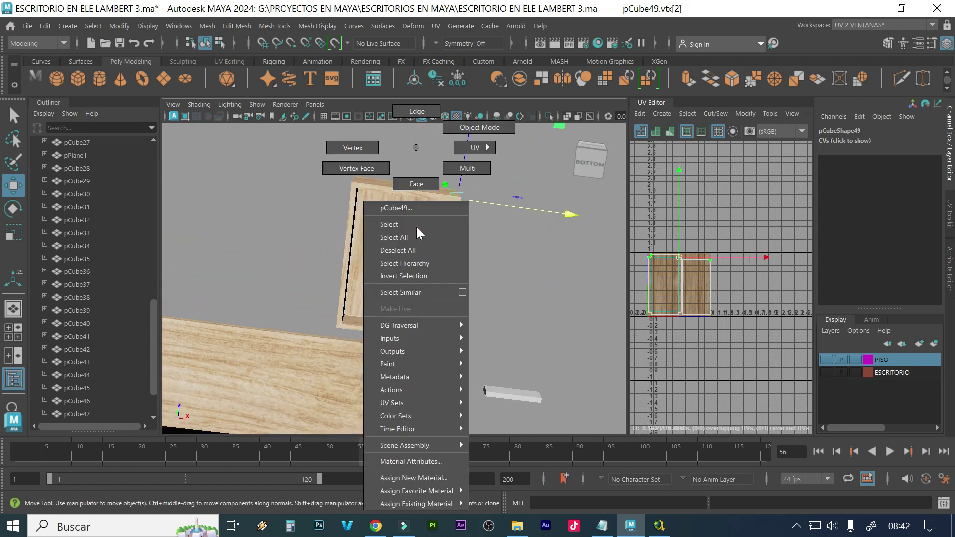
{"action": "left_click", "coordinate": [479, 127]}
{"action": "left_click_drag", "start_coordinate": [374, 248], "coordinate": [372, 319], "text": "alt"}
{"action": "left_click", "coordinate": [408, 152]}
{"action": "left_click_drag", "start_coordinate": [408, 166], "coordinate": [358, 300]}
{"action": "scroll", "coordinate": [449, 301], "scroll_direction": "up", "scroll_amount": 3}
{"action": "left_click_drag", "start_coordinate": [449, 300], "coordinate": [406, 312], "text": "alt"}
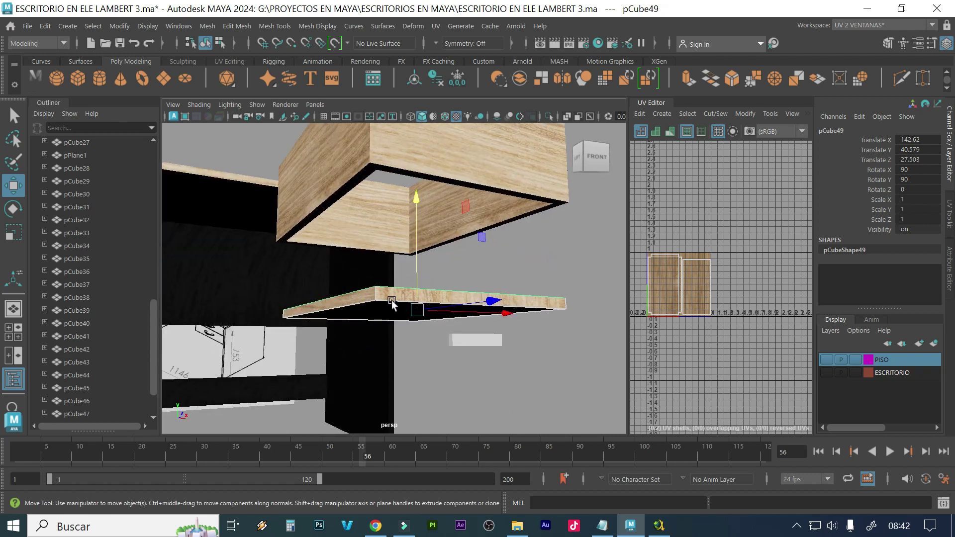
Snap the board's pivot to a corner vertex, raise it to Y 60, and deselect
{"action": "key", "text": "d"}
{"action": "key", "text": "v"}
{"action": "left_click_drag", "start_coordinate": [415, 312], "coordinate": [384, 326]}
{"action": "key", "text": "d"}
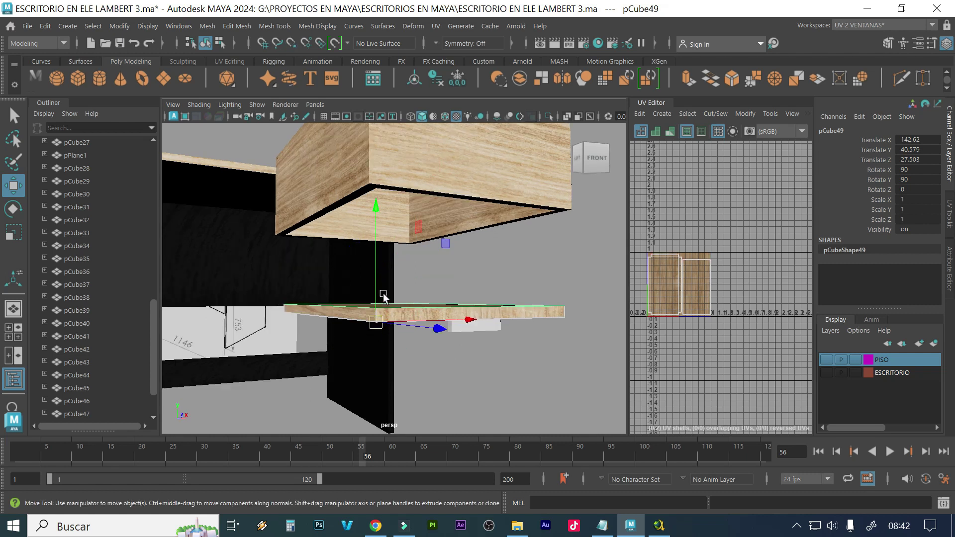
{"action": "left_click_drag", "start_coordinate": [379, 275], "coordinate": [368, 299]}
{"action": "left_click", "coordinate": [238, 302]}
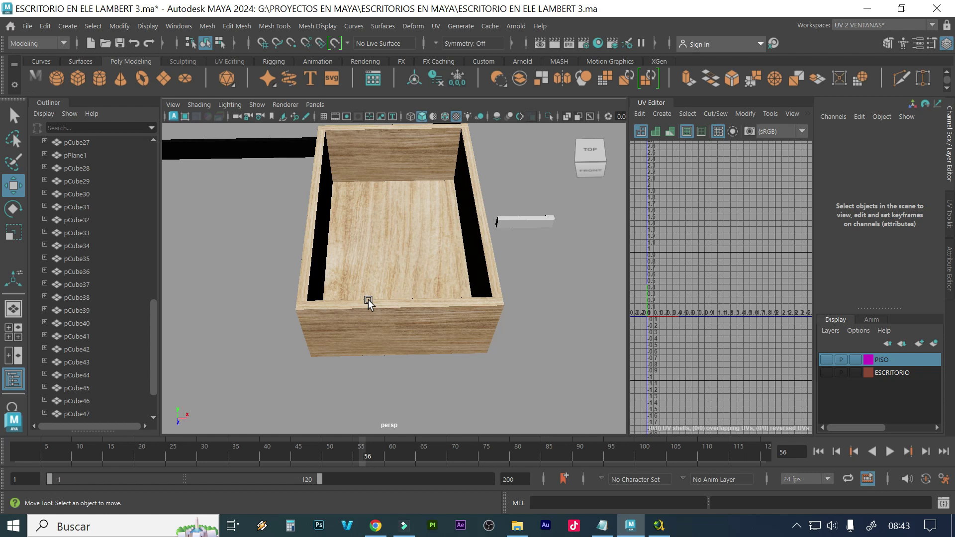
Select the drawer's floor board and its back, right, front and left walls
{"action": "mouse_move", "coordinate": [388, 261]}
{"action": "left_mouse_down", "text": "alt"}
{"action": "mouse_move", "coordinate": [340, 252]}
{"action": "mouse_move", "coordinate": [377, 243]}
{"action": "mouse_move", "coordinate": [362, 246]}
{"action": "mouse_move", "coordinate": [408, 264]}
{"action": "left_mouse_up", "text": "alt"}
{"action": "left_click", "coordinate": [379, 155]}
{"action": "left_click", "coordinate": [311, 229]}
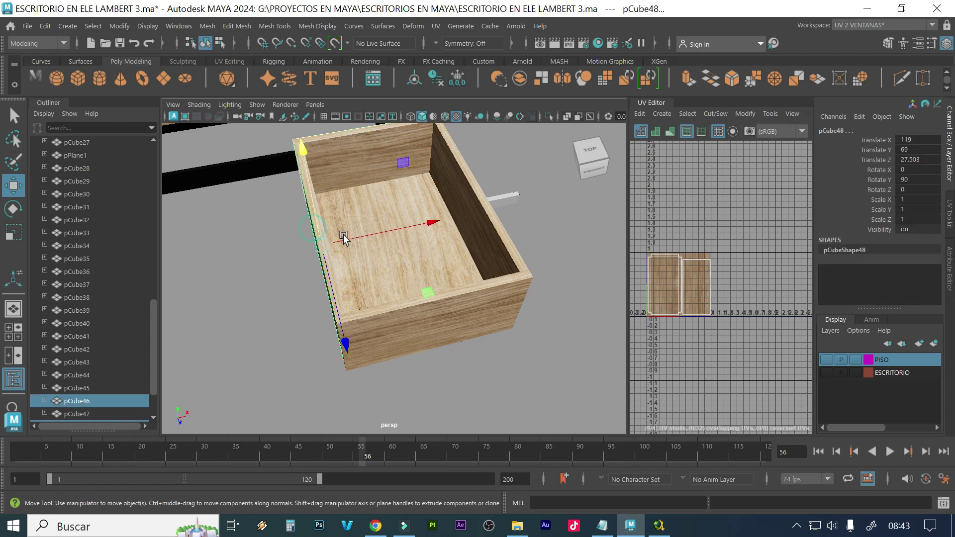
{"action": "left_click", "coordinate": [410, 275]}
{"action": "left_click", "coordinate": [507, 243]}
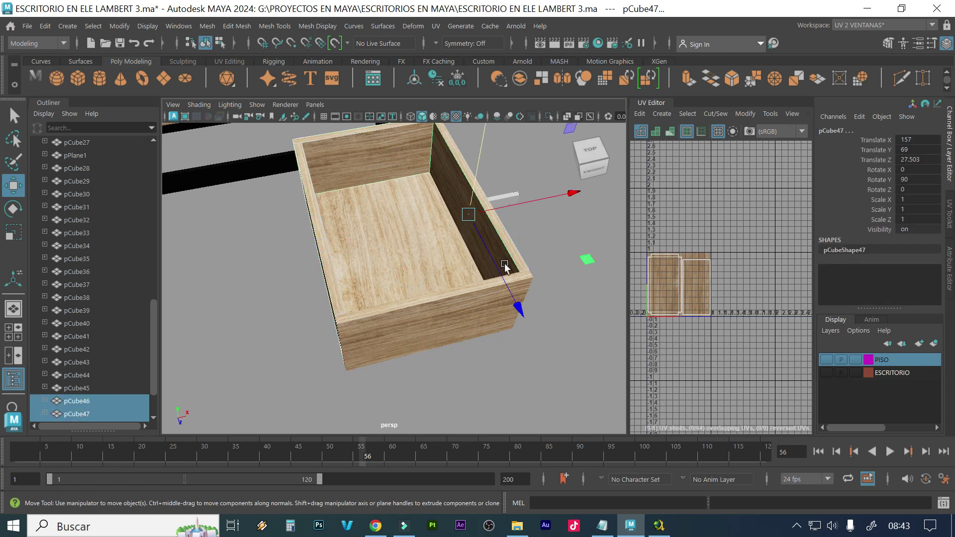
{"action": "left_click_drag", "start_coordinate": [490, 295], "coordinate": [364, 273], "text": "alt"}
{"action": "left_click", "coordinate": [375, 250]}
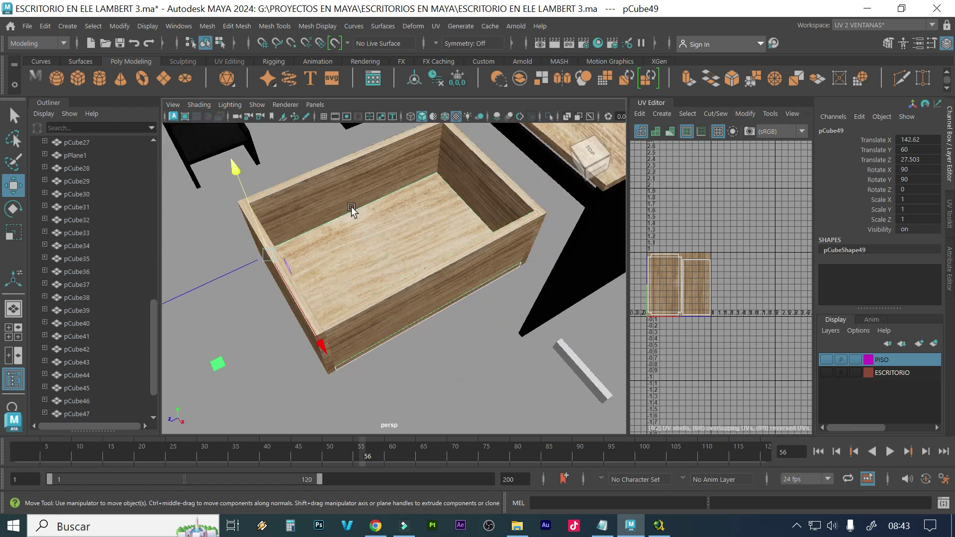
{"action": "left_click", "coordinate": [351, 189], "text": "shift"}
{"action": "left_click", "coordinate": [473, 185]}
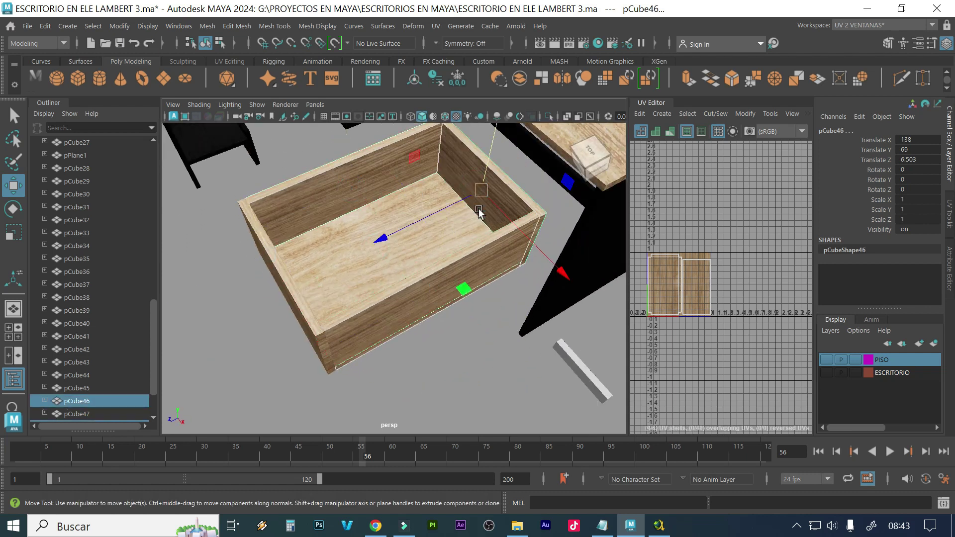
{"action": "left_click", "coordinate": [460, 251], "text": "shift"}
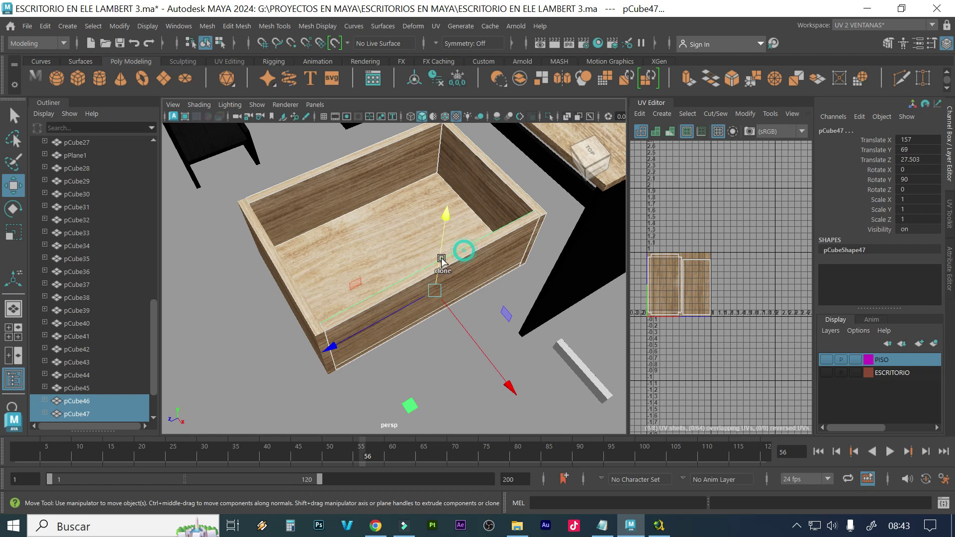
{"action": "left_click", "coordinate": [286, 271], "text": "shift"}
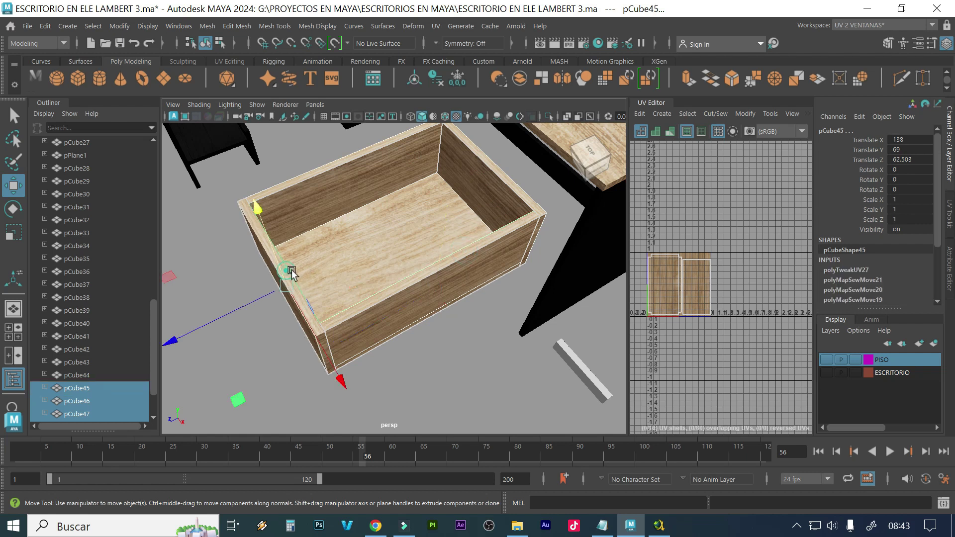
Combine the selected pieces into one mesh with Mesh > Combine, then reselect it
{"action": "left_click", "coordinate": [207, 27]}
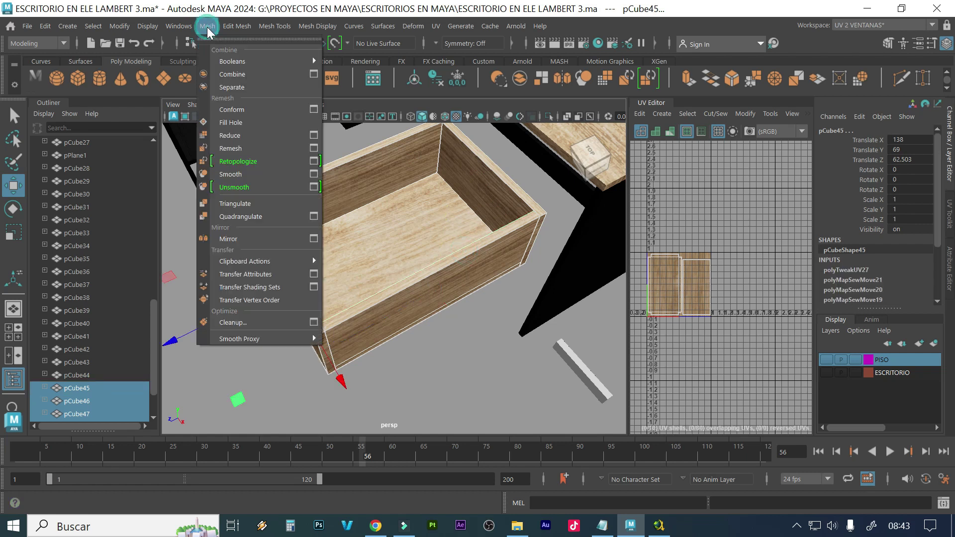
{"action": "left_click", "coordinate": [223, 73]}
{"action": "left_click", "coordinate": [427, 331]}
{"action": "left_click", "coordinate": [388, 324]}
{"action": "left_click_drag", "start_coordinate": [299, 314], "coordinate": [408, 234], "text": "alt"}
Slide the drawer box along Z under the desktop and duplicate it downward
{"action": "middle_click_drag", "start_coordinate": [409, 233], "coordinate": [401, 330], "text": "alt"}
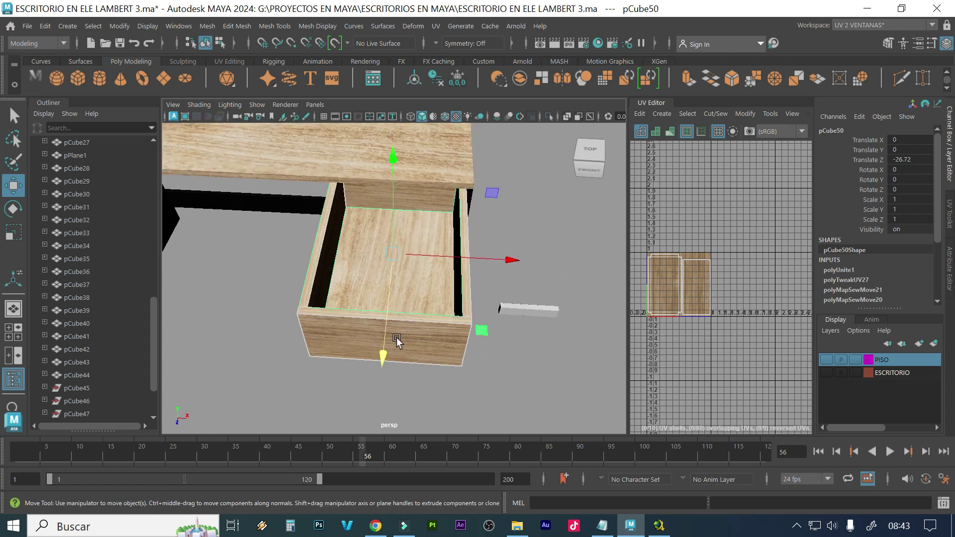
{"action": "left_click_drag", "start_coordinate": [383, 352], "coordinate": [387, 285]}
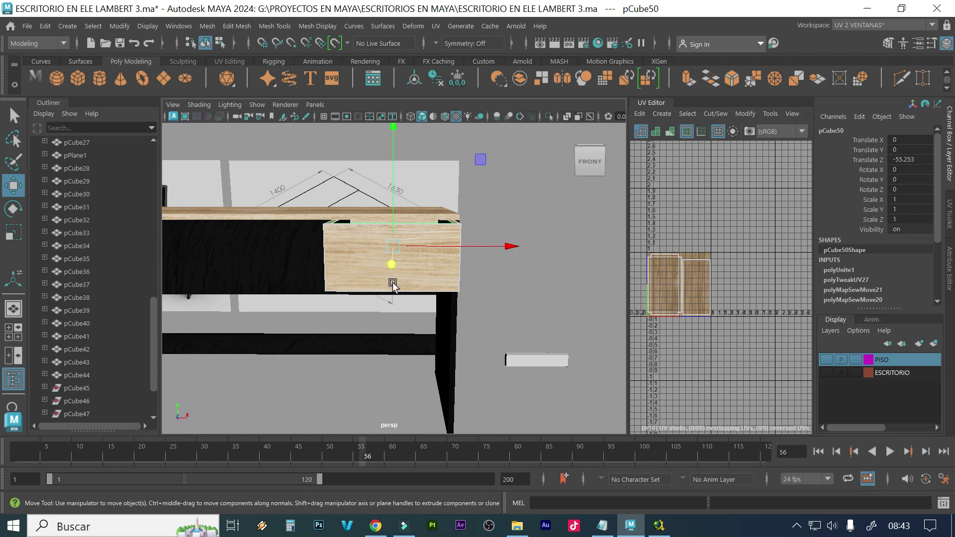
{"action": "mouse_move", "coordinate": [392, 247]}
{"action": "left_mouse_down", "text": "shift"}
{"action": "mouse_move", "coordinate": [392, 164]}
{"action": "mouse_move", "coordinate": [394, 273]}
{"action": "mouse_move", "coordinate": [425, 261]}
{"action": "left_mouse_up", "text": "shift"}
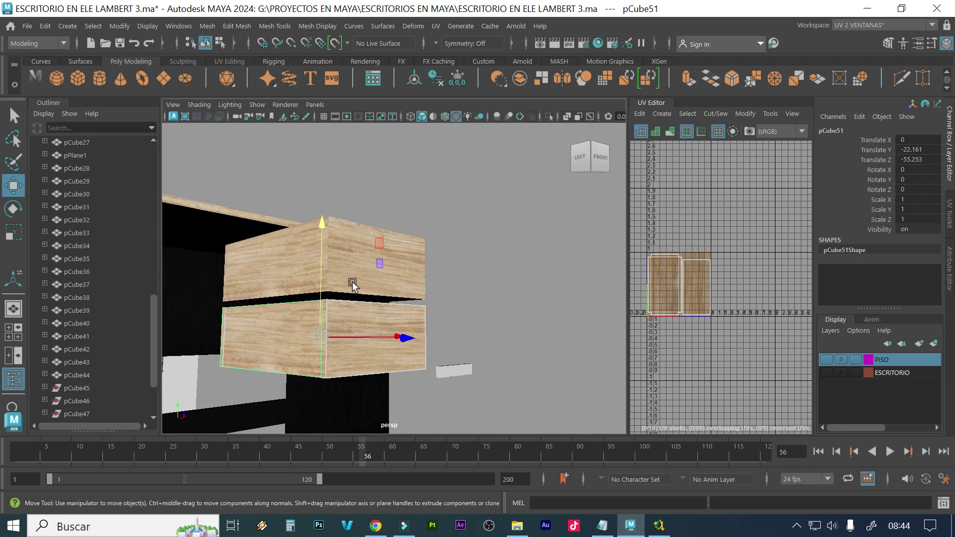
Place the lower drawer copy at Y -24.36, pulled partly out to Z -35.046
{"action": "left_click_drag", "start_coordinate": [318, 280], "coordinate": [324, 330]}
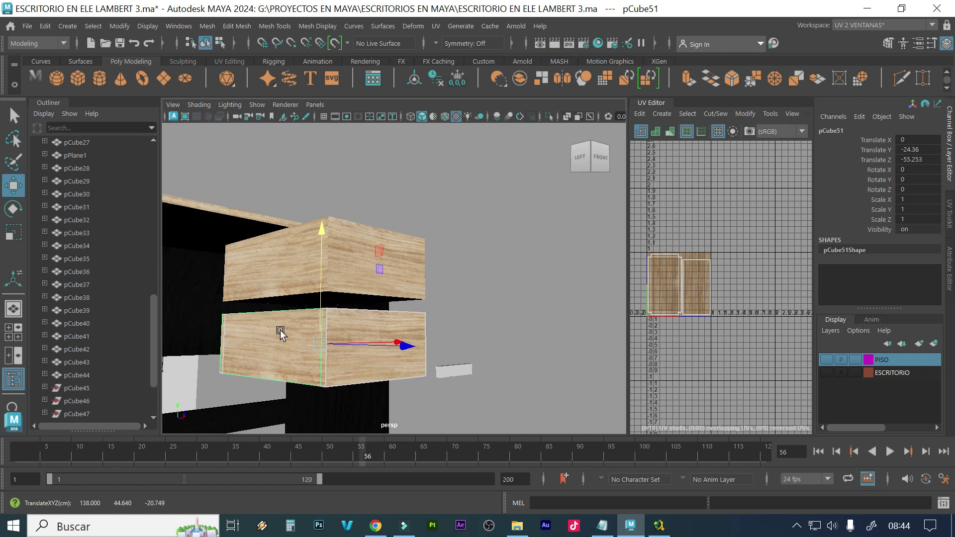
{"action": "left_click_drag", "start_coordinate": [404, 344], "coordinate": [358, 342]}
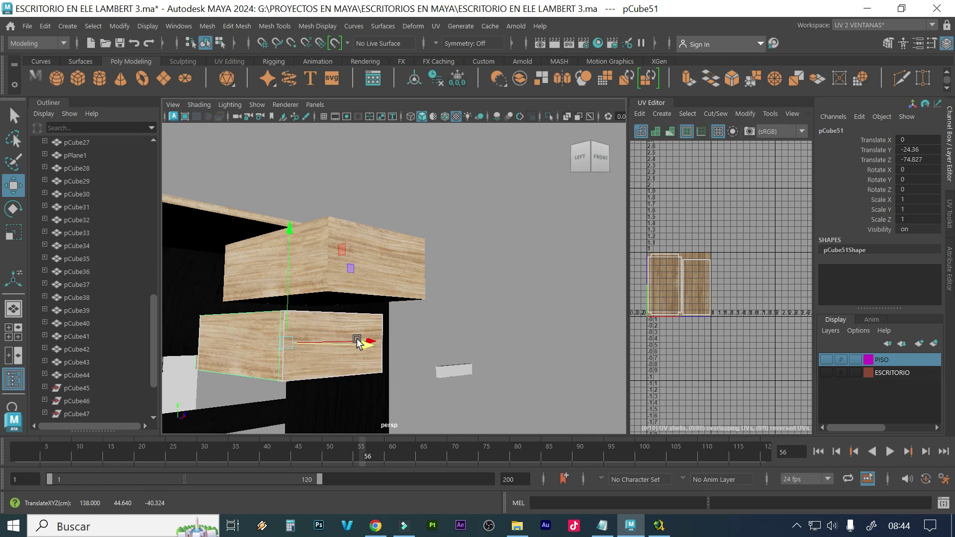
{"action": "left_click_drag", "start_coordinate": [291, 324], "coordinate": [477, 323], "text": "alt"}
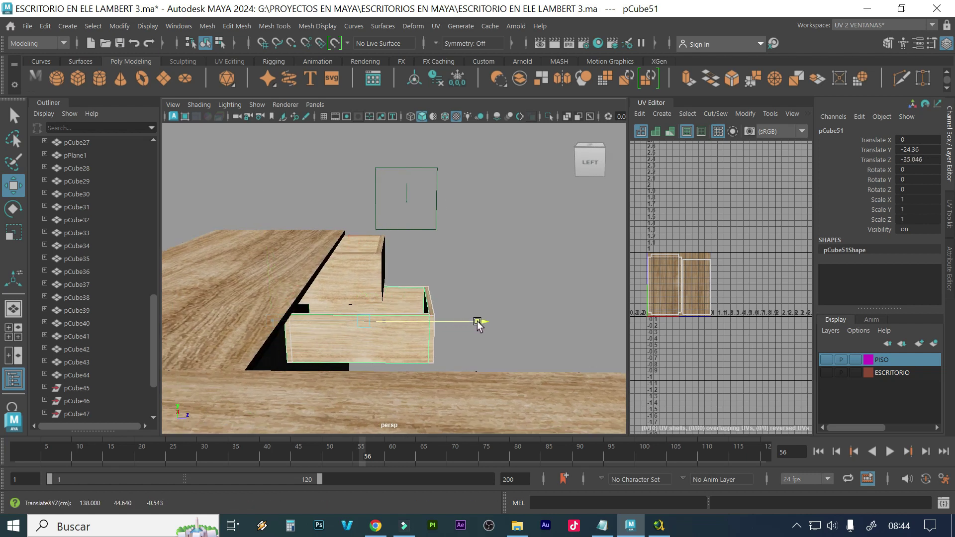
{"action": "left_click_drag", "start_coordinate": [513, 290], "coordinate": [437, 255], "text": "alt"}
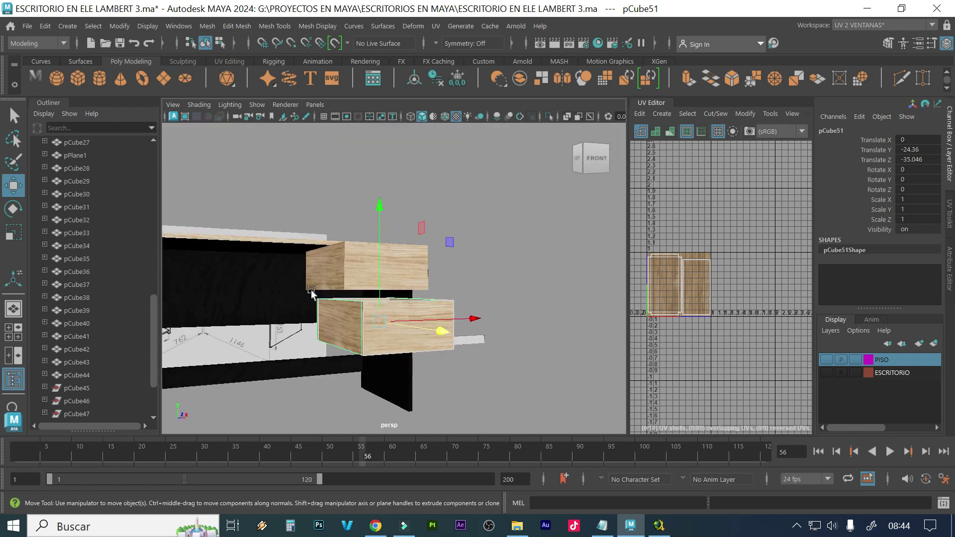
{"action": "left_click_drag", "start_coordinate": [327, 285], "coordinate": [355, 281], "text": "alt"}
{"action": "left_click_drag", "start_coordinate": [279, 283], "coordinate": [227, 284], "text": "alt"}
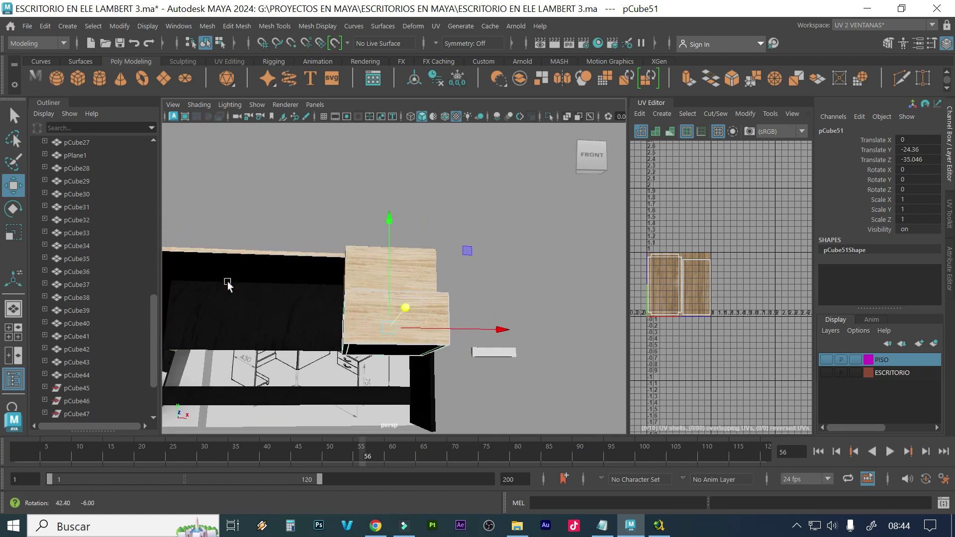
{"action": "left_click", "coordinate": [423, 382]}
Duplicate the black side panel and move the copy to X 115 beside the drawers
{"action": "key", "text": "ctrl+d"}
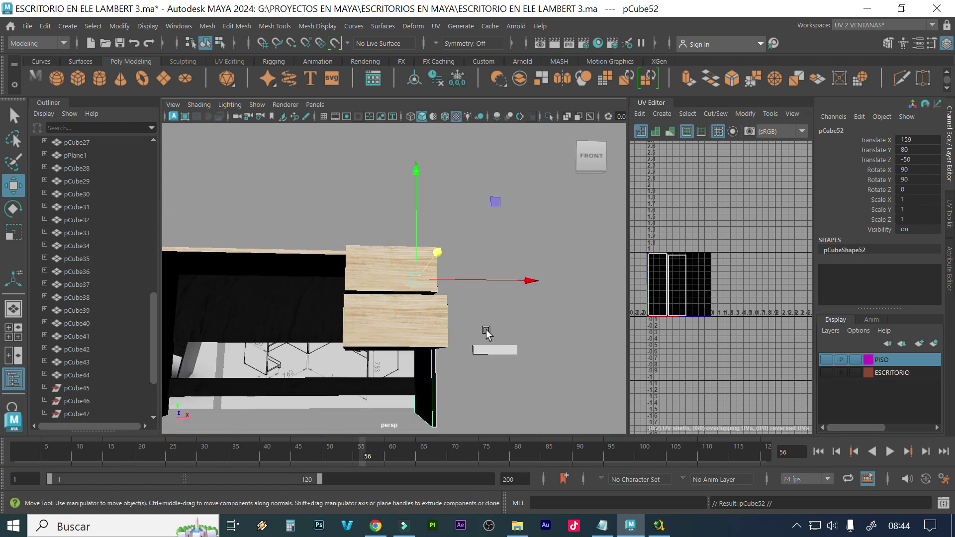
{"action": "left_click_drag", "start_coordinate": [530, 286], "coordinate": [465, 291]}
{"action": "left_click_drag", "start_coordinate": [291, 349], "coordinate": [325, 348], "text": "alt"}
{"action": "scroll", "coordinate": [311, 294], "scroll_direction": "up", "scroll_amount": 4}
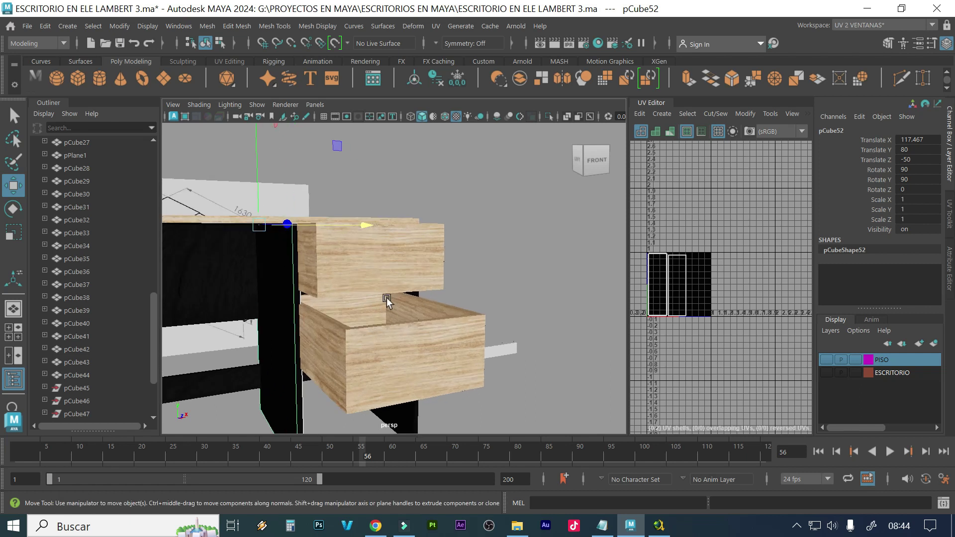
{"action": "left_click_drag", "start_coordinate": [307, 290], "coordinate": [383, 276], "text": "alt"}
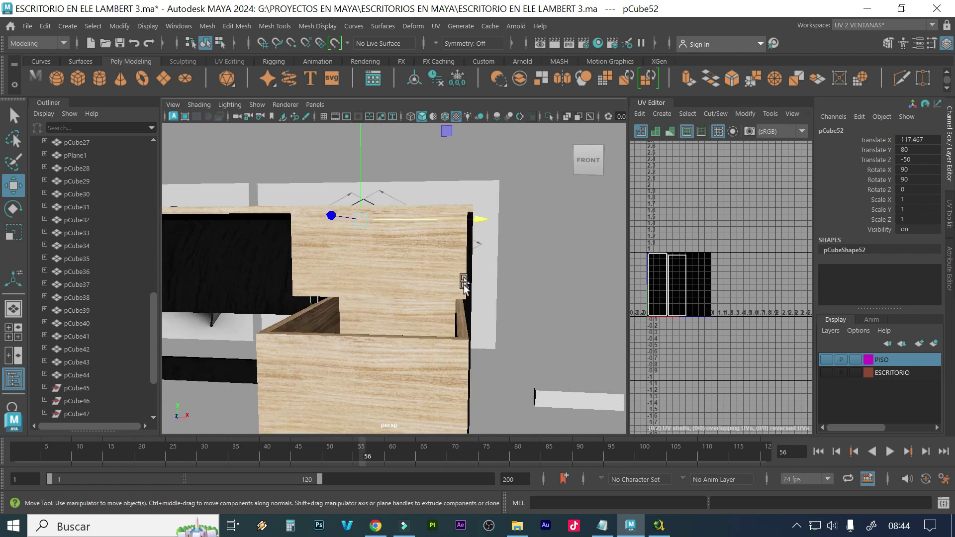
{"action": "left_click_drag", "start_coordinate": [445, 300], "coordinate": [449, 279], "text": "alt"}
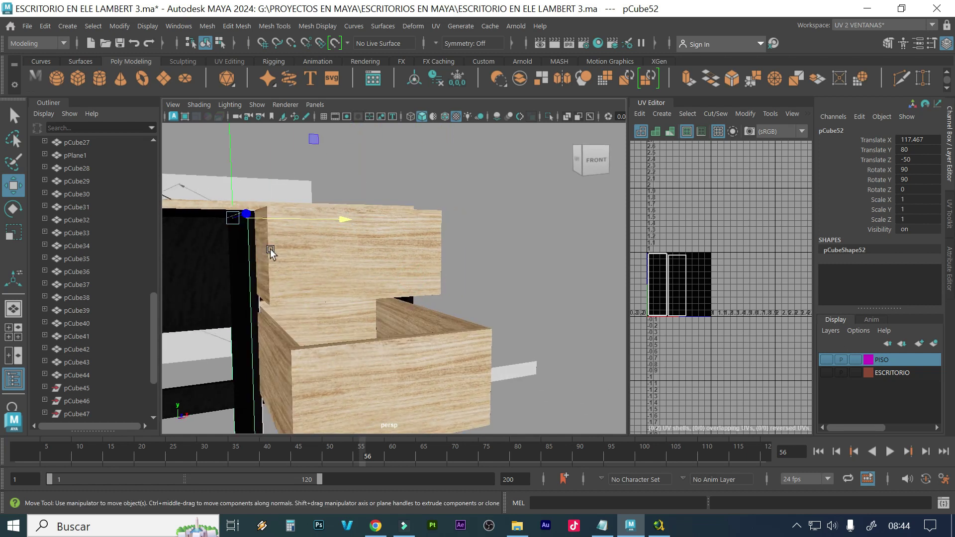
{"action": "middle_click_drag", "start_coordinate": [306, 220], "coordinate": [298, 216]}
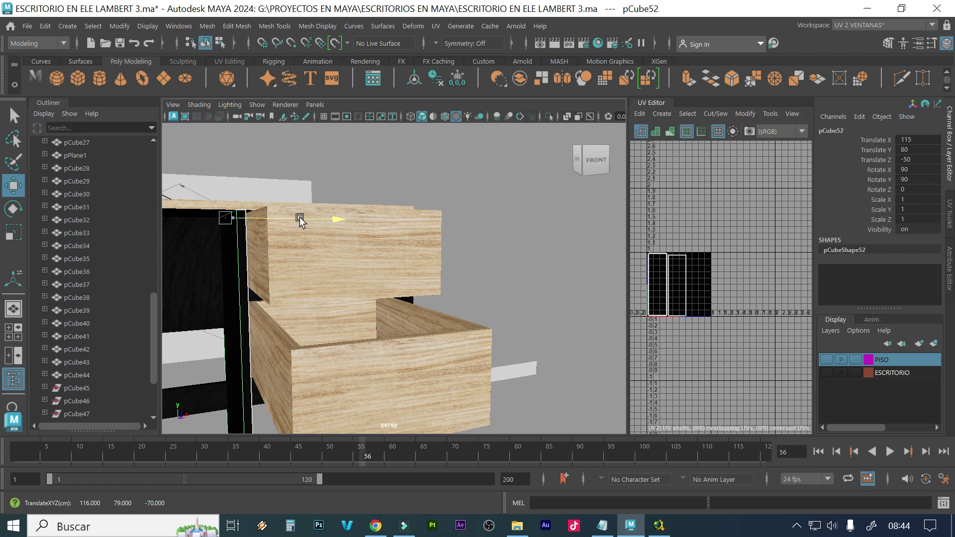
{"action": "left_click_drag", "start_coordinate": [294, 256], "coordinate": [287, 257], "text": "alt"}
Nudge the lower drawer sideways toward the panel and lower it to Y -25.96
{"action": "scroll", "coordinate": [356, 268], "scroll_direction": "up", "scroll_amount": 3}
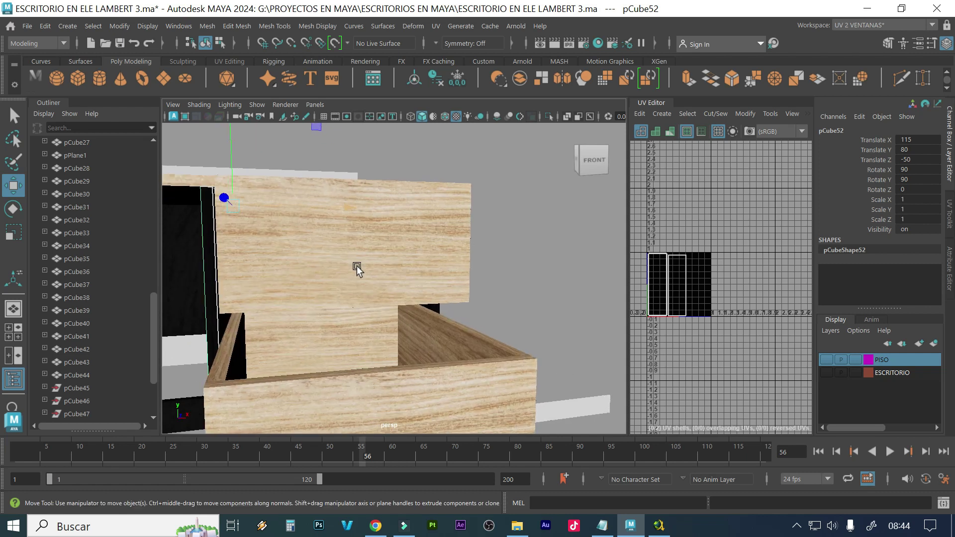
{"action": "left_click_drag", "start_coordinate": [393, 294], "coordinate": [351, 283], "text": "alt"}
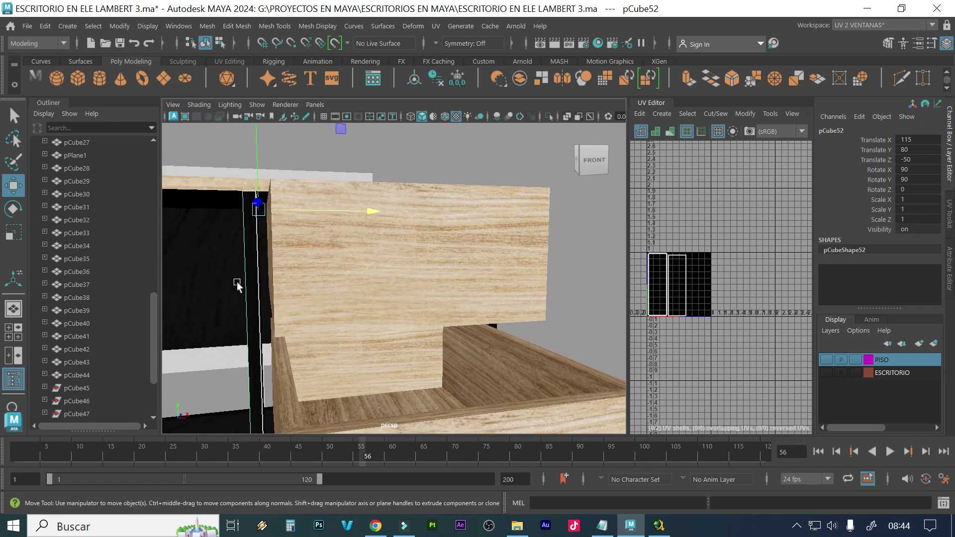
{"action": "left_click", "coordinate": [304, 307]}
{"action": "left_click", "coordinate": [324, 319], "text": "shift"}
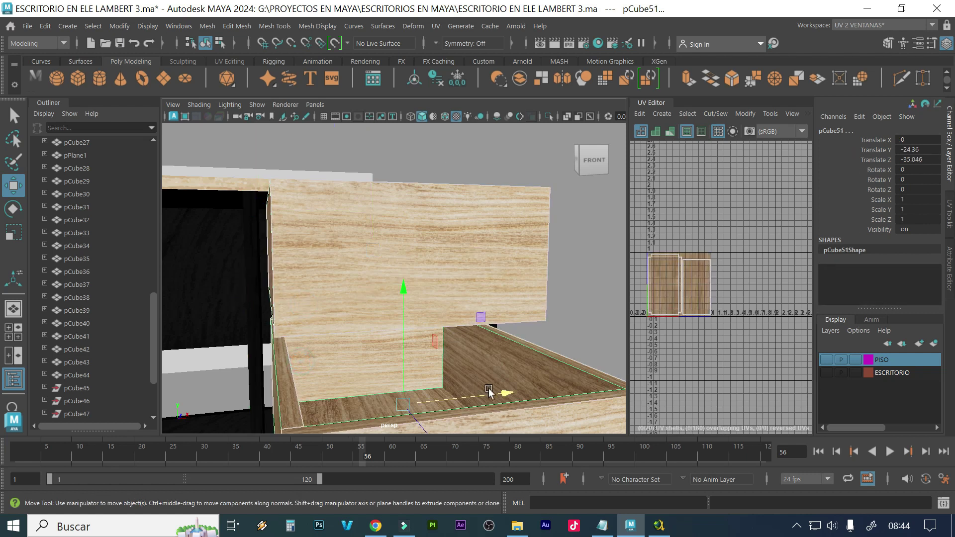
{"action": "left_click_drag", "start_coordinate": [504, 392], "coordinate": [498, 396]}
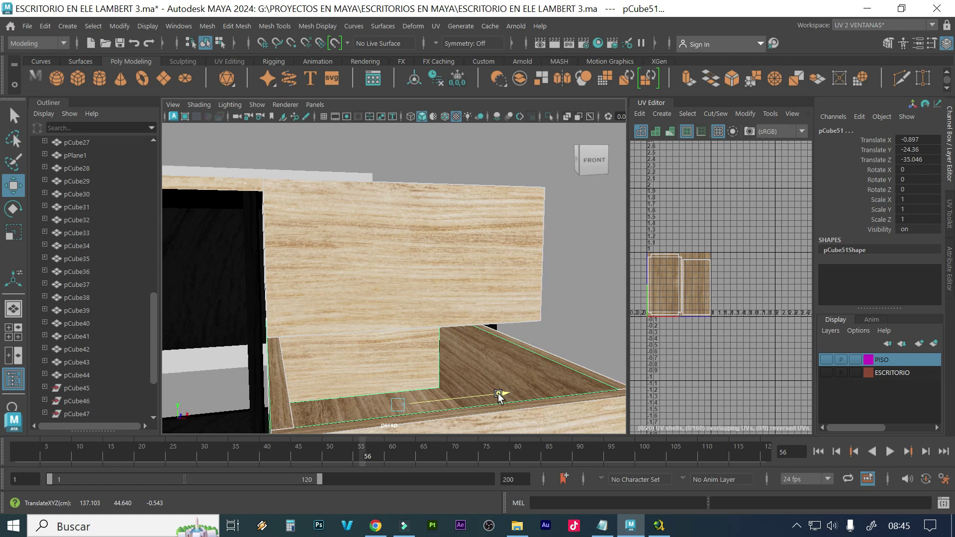
{"action": "left_click_drag", "start_coordinate": [517, 341], "coordinate": [445, 348], "text": "alt"}
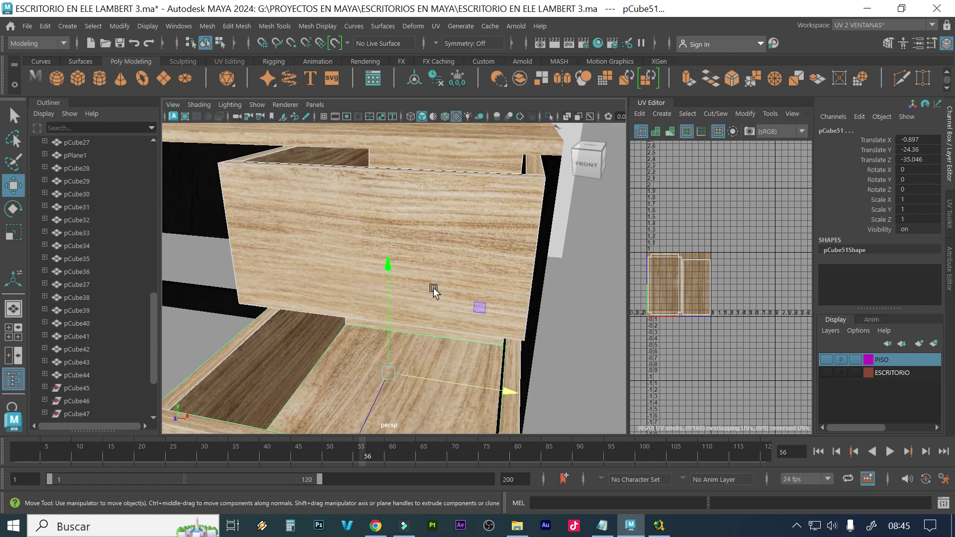
{"action": "left_click_drag", "start_coordinate": [391, 268], "coordinate": [387, 208]}
{"action": "left_click_drag", "start_coordinate": [464, 257], "coordinate": [275, 266], "text": "alt"}
{"action": "right_click_drag", "start_coordinate": [277, 305], "coordinate": [279, 297], "text": "alt"}
{"action": "left_click_drag", "start_coordinate": [280, 297], "coordinate": [333, 127], "text": "alt"}
Select the bottom edge vertices of panel copy pCube52 in vertex mode and move them
{"action": "left_click", "coordinate": [305, 267]}
{"action": "right_click_drag", "start_coordinate": [294, 145], "coordinate": [240, 152]}
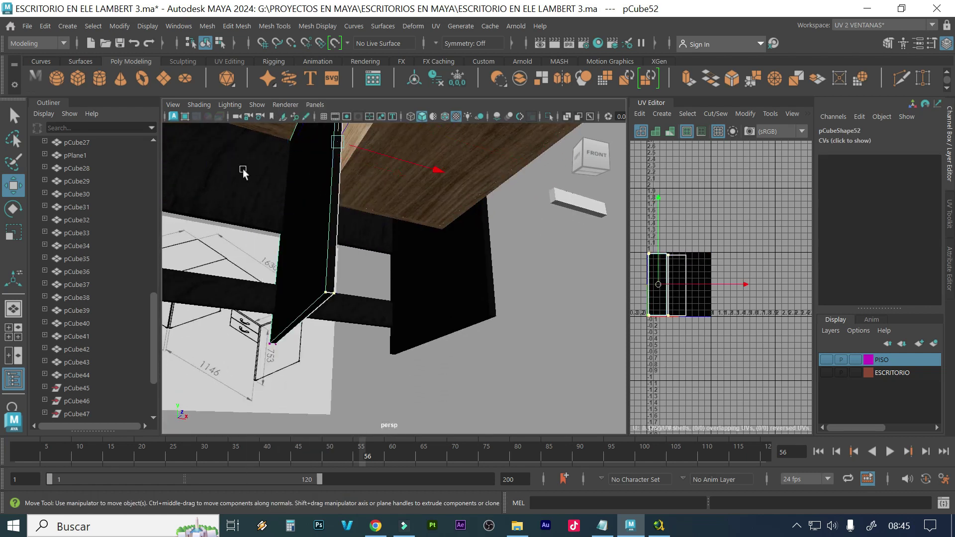
{"action": "left_click_drag", "start_coordinate": [367, 279], "coordinate": [195, 406]}
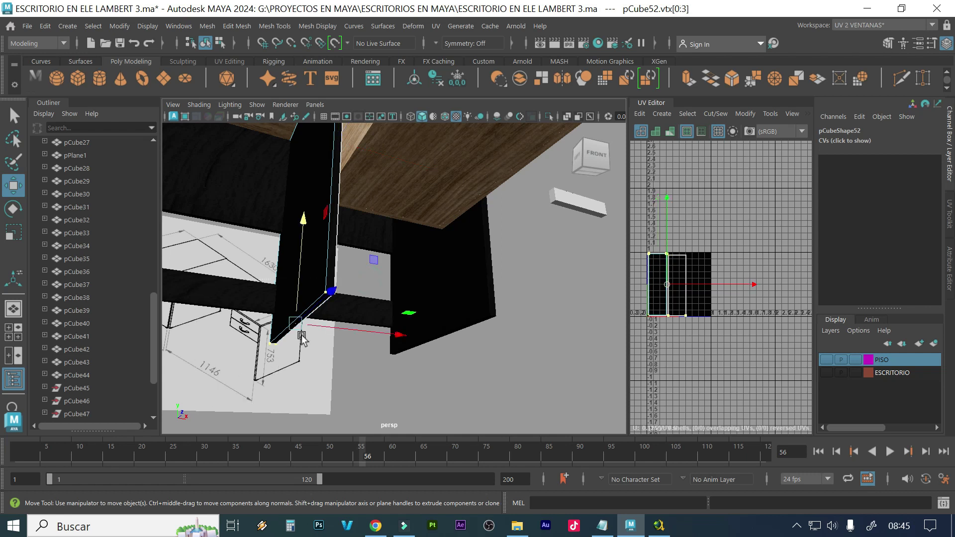
{"action": "left_click_drag", "start_coordinate": [302, 338], "coordinate": [299, 349], "text": "alt"}
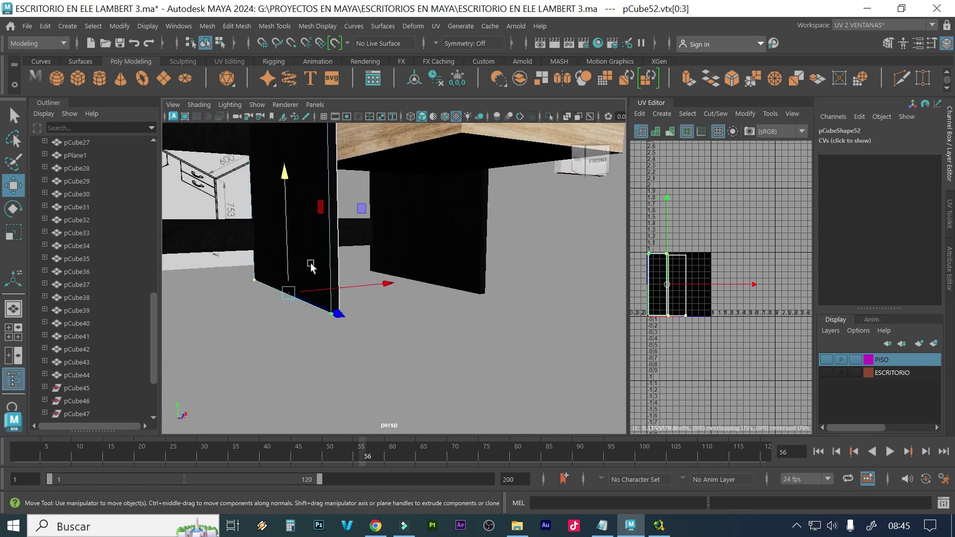
{"action": "left_click_drag", "start_coordinate": [287, 184], "coordinate": [294, 148]}
{"action": "middle_click_drag", "start_coordinate": [294, 148], "coordinate": [289, 296], "text": "alt"}
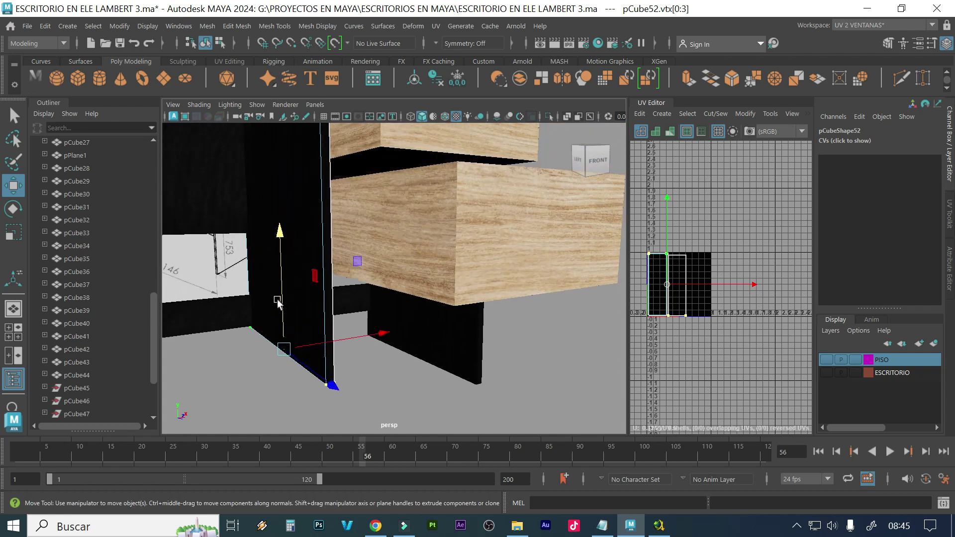
{"action": "left_click_drag", "start_coordinate": [281, 298], "coordinate": [359, 285]}
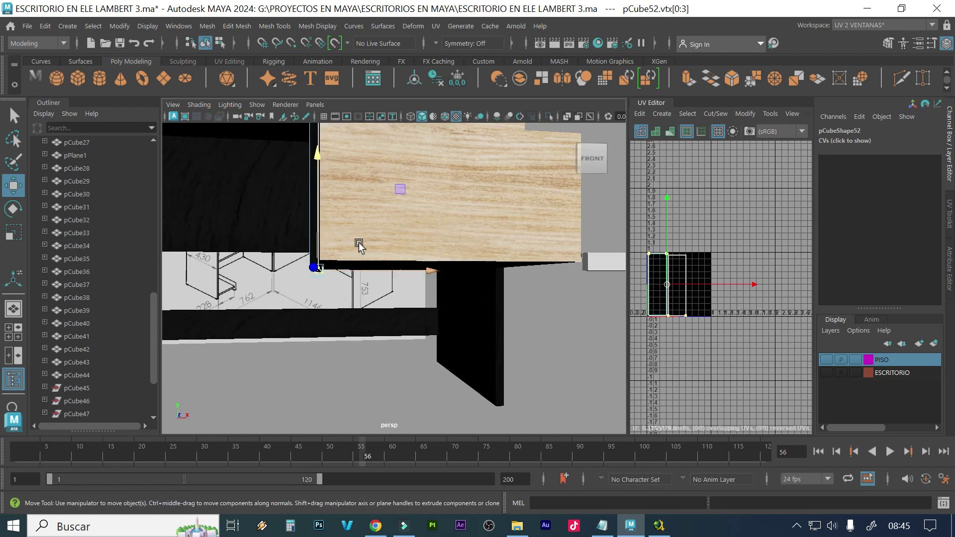
Drag the panel's bottom vertices down along Y toward the floor
{"action": "left_click_drag", "start_coordinate": [351, 280], "coordinate": [347, 300], "text": "alt"}
{"action": "middle_click_drag", "start_coordinate": [365, 270], "coordinate": [368, 313], "text": "alt"}
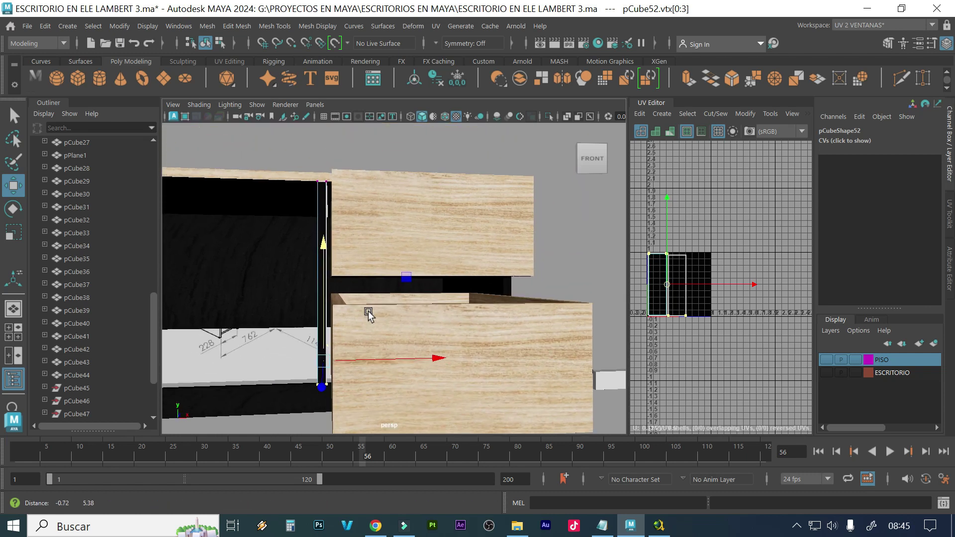
{"action": "scroll", "coordinate": [368, 308], "scroll_direction": "down", "scroll_amount": 2}
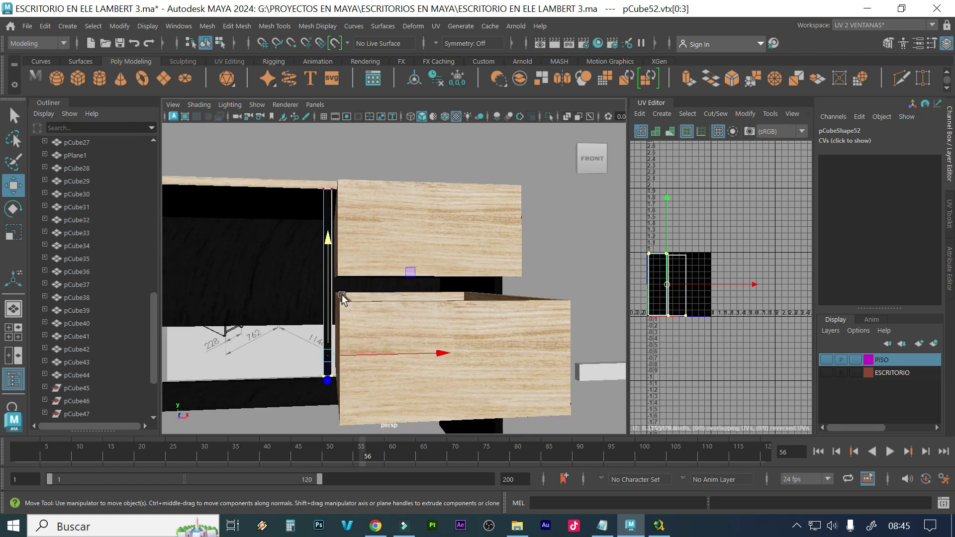
{"action": "left_click_drag", "start_coordinate": [330, 301], "coordinate": [348, 285], "text": "alt"}
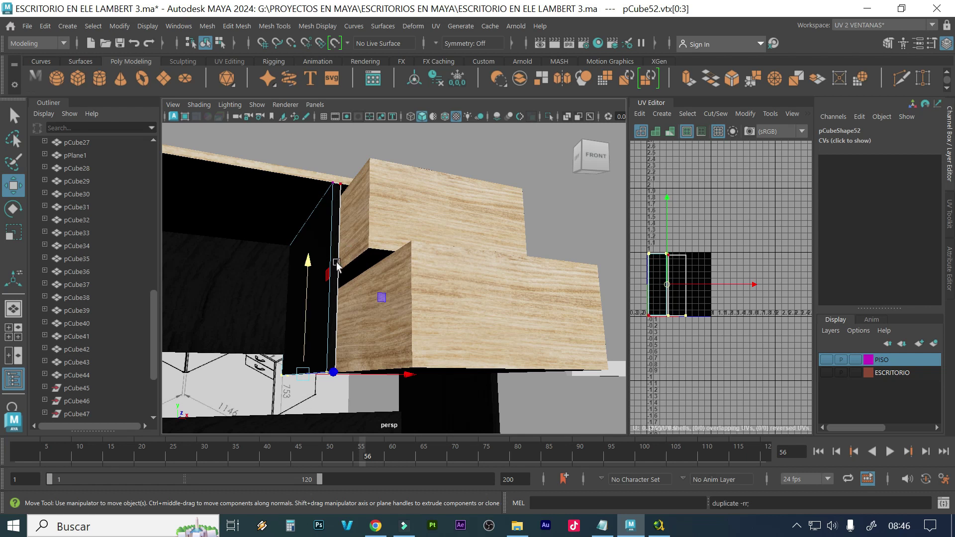
{"action": "left_click_drag", "start_coordinate": [315, 264], "coordinate": [311, 372]}
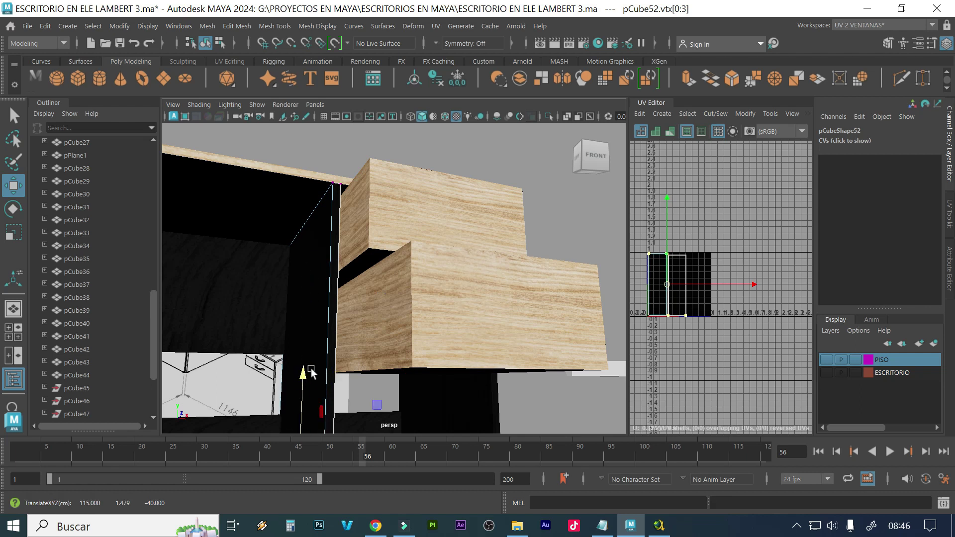
{"action": "right_click_drag", "start_coordinate": [321, 381], "coordinate": [207, 362], "text": "alt"}
{"action": "left_click_drag", "start_coordinate": [257, 350], "coordinate": [279, 352], "text": "alt"}
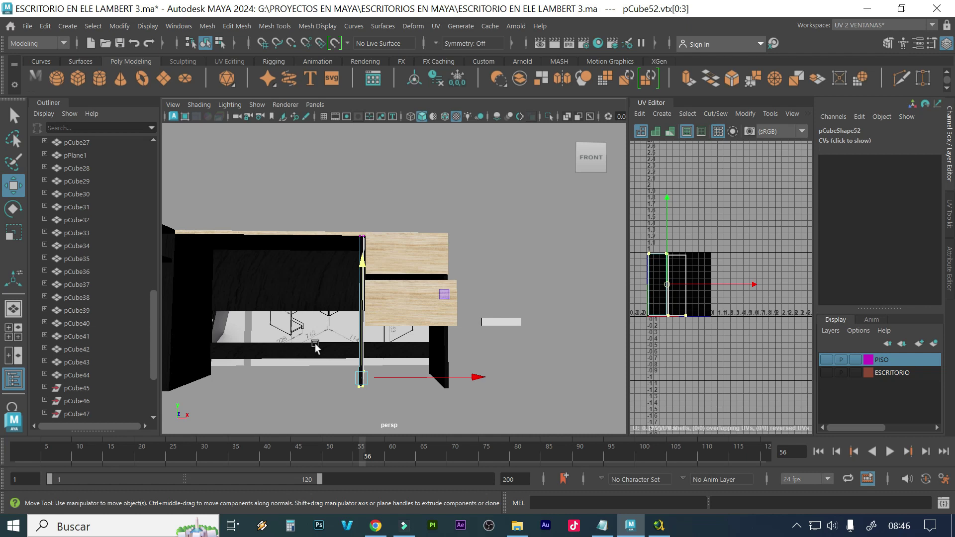
Undo an unwanted downward move of the divider panel and an accidental selection change
{"action": "right_click_drag", "start_coordinate": [363, 147], "coordinate": [417, 140]}
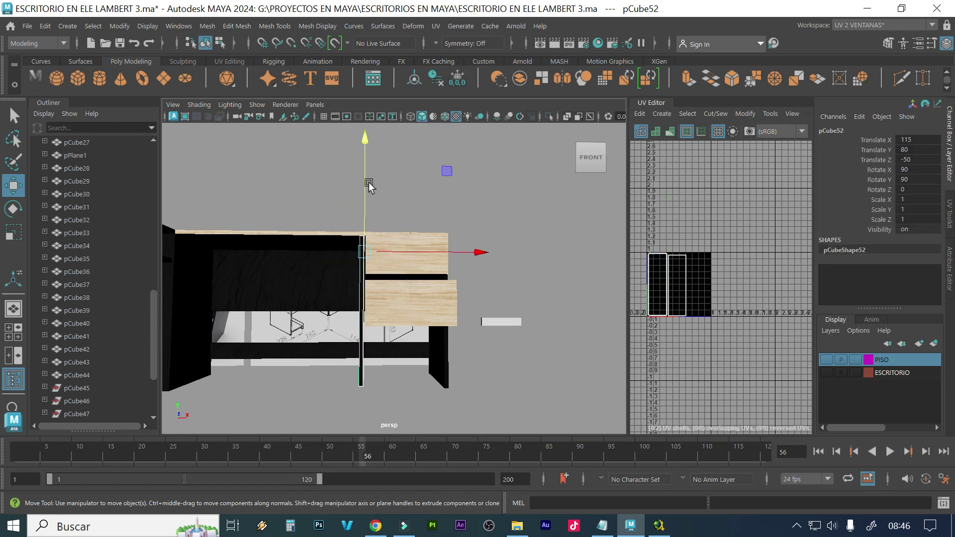
{"action": "left_click_drag", "start_coordinate": [367, 186], "coordinate": [359, 232]}
{"action": "key", "text": "ctrl+z"}
{"action": "left_click", "coordinate": [454, 256]}
{"action": "key", "text": "ctrl+z"}
{"action": "key", "text": "ctrl+z"}
{"action": "key", "text": "ctrl+z"}
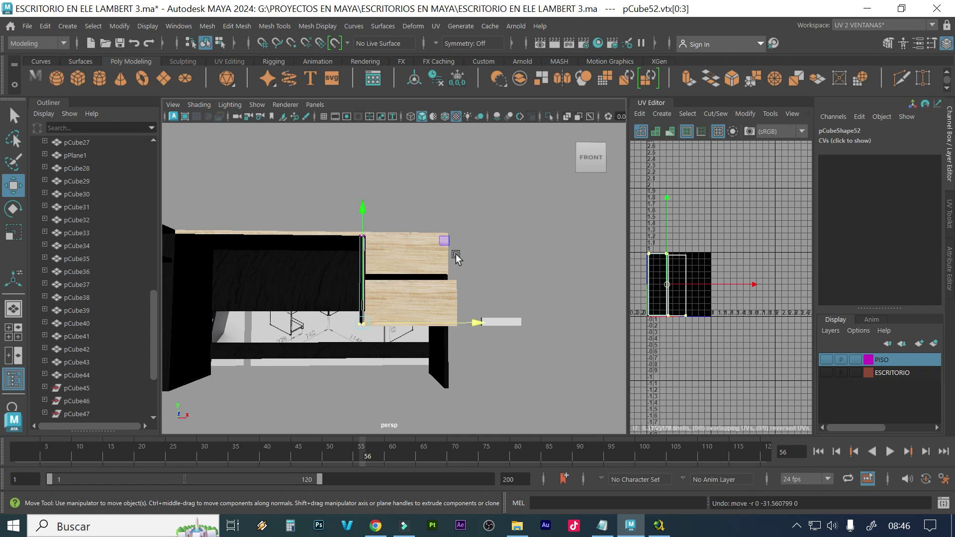
{"action": "left_click_drag", "start_coordinate": [351, 298], "coordinate": [362, 266], "text": "alt"}
Duplicate divider panel pCube52 in Object Mode, lower the copy below the drawers, and centre its pivot
{"action": "right_click", "coordinate": [363, 269]}
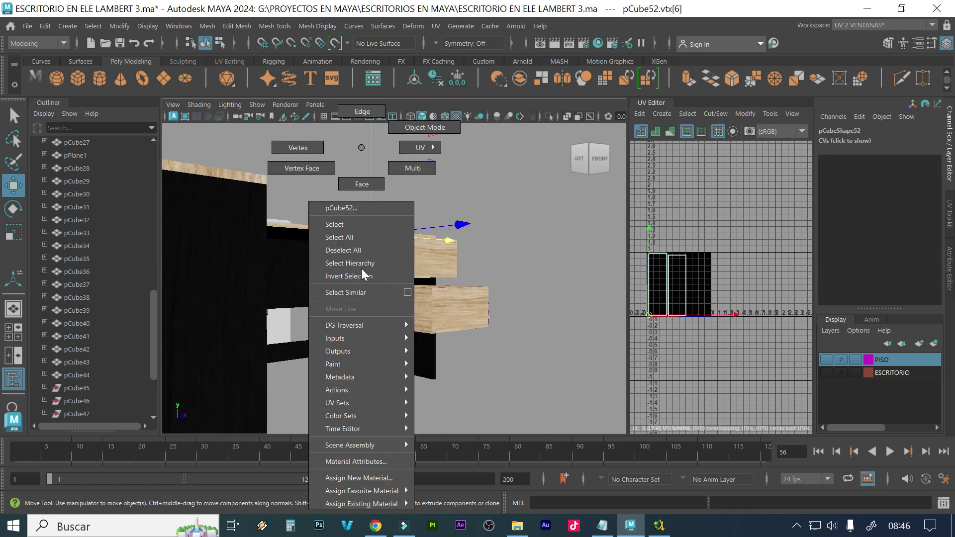
{"action": "left_click", "coordinate": [406, 121]}
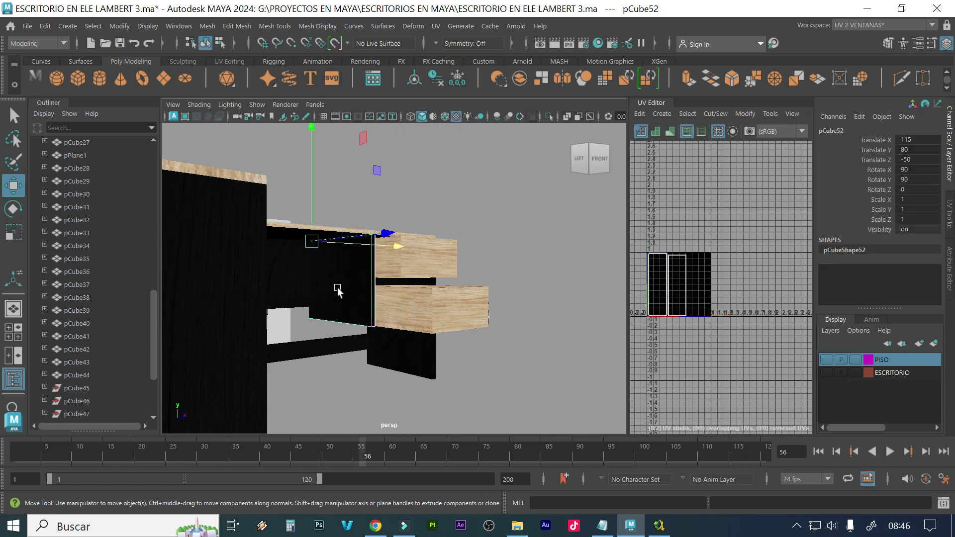
{"action": "key", "text": "ctrl+d"}
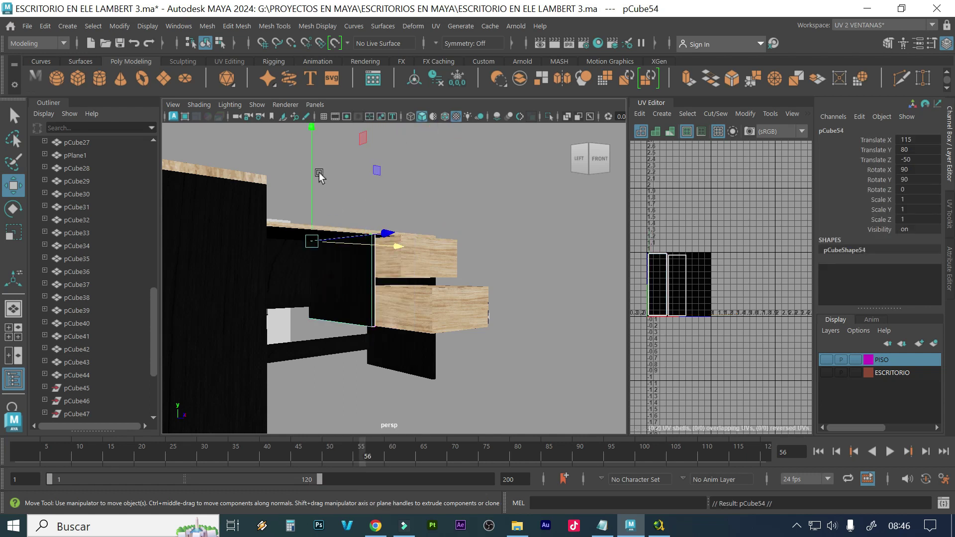
{"action": "left_click_drag", "start_coordinate": [313, 182], "coordinate": [315, 270]}
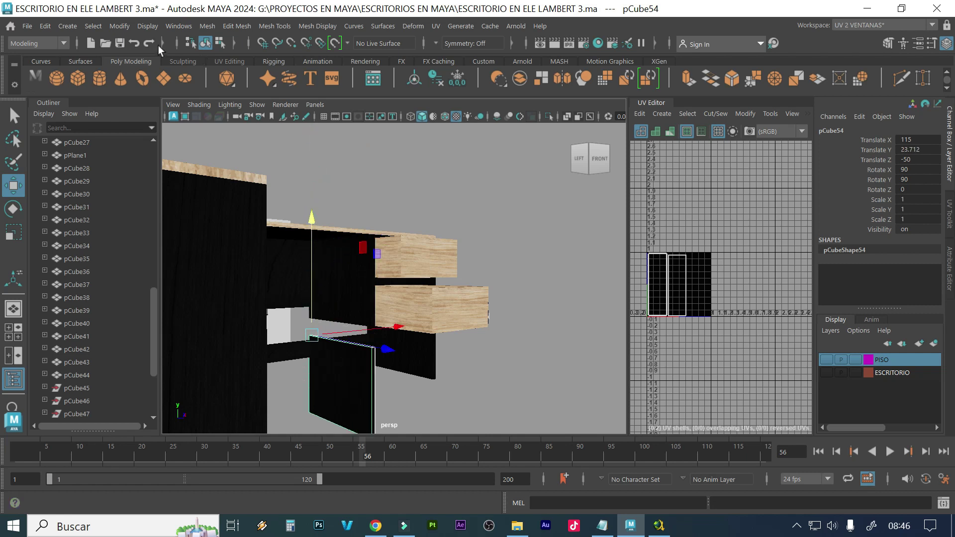
{"action": "left_click", "coordinate": [119, 26]}
{"action": "left_click", "coordinate": [134, 123]}
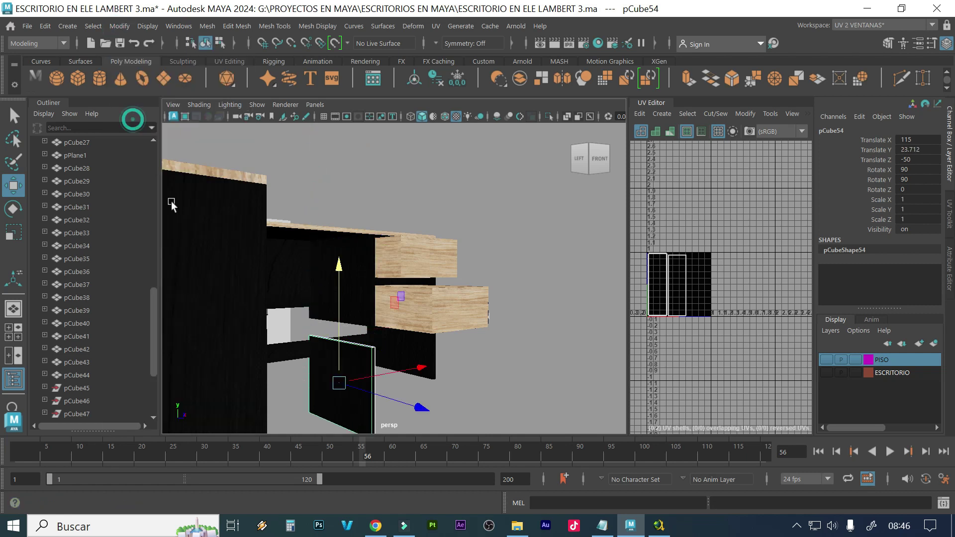
Centre the pivots of the original divider, pCube35, pCube39, pCube40 and pCube36
{"action": "left_click", "coordinate": [322, 270]}
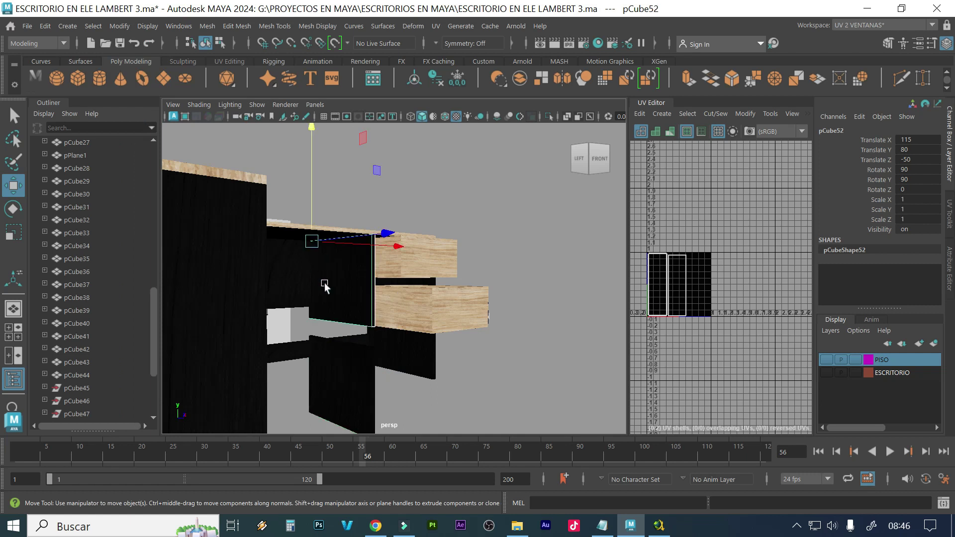
{"action": "key", "text": "g"}
{"action": "left_click", "coordinate": [405, 351]}
{"action": "left_click_drag", "start_coordinate": [405, 351], "coordinate": [319, 356], "text": "alt"}
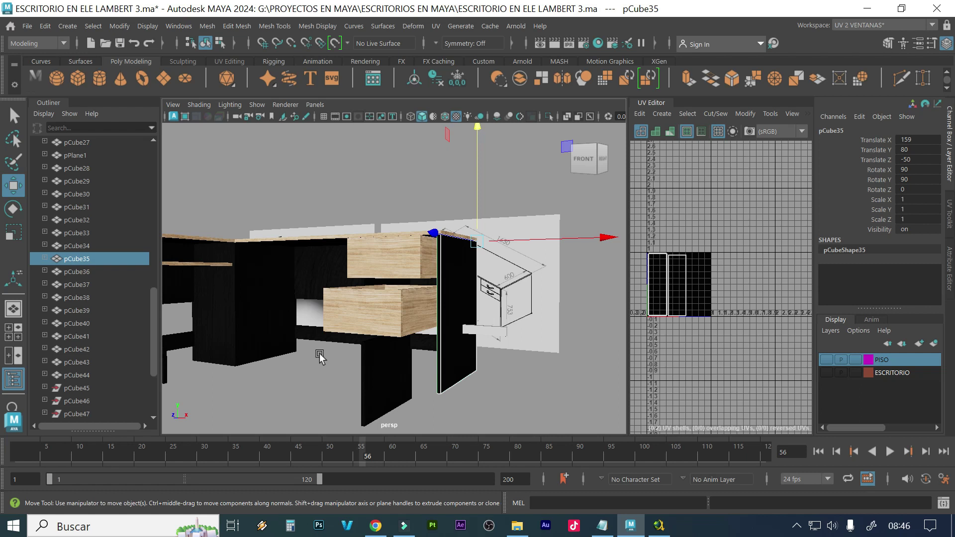
{"action": "key", "text": "g"}
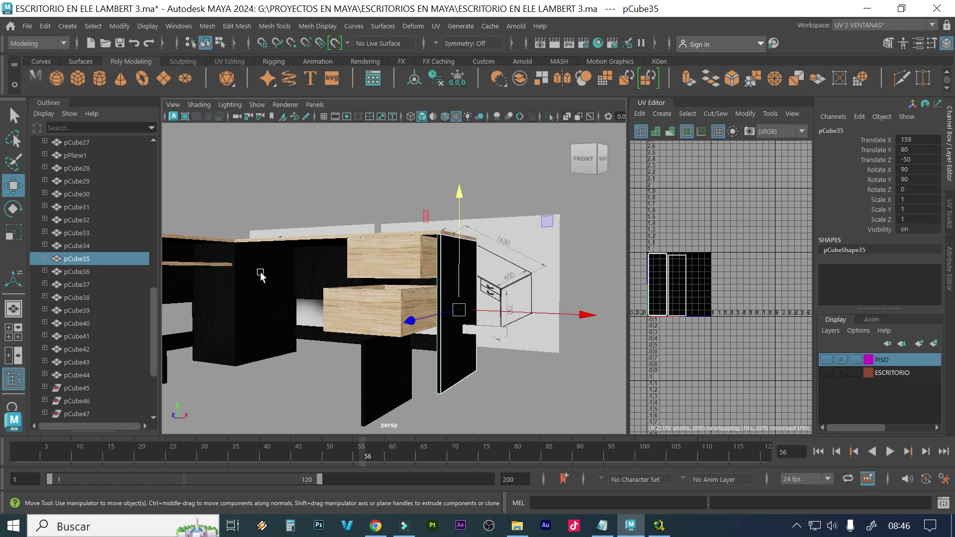
{"action": "left_click", "coordinate": [320, 268]}
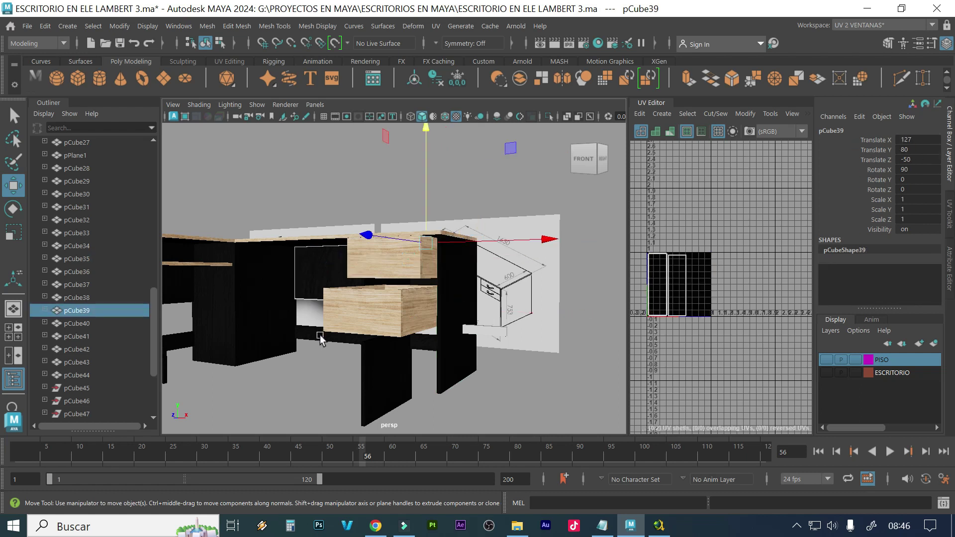
{"action": "key", "text": "g"}
{"action": "left_click", "coordinate": [320, 337]}
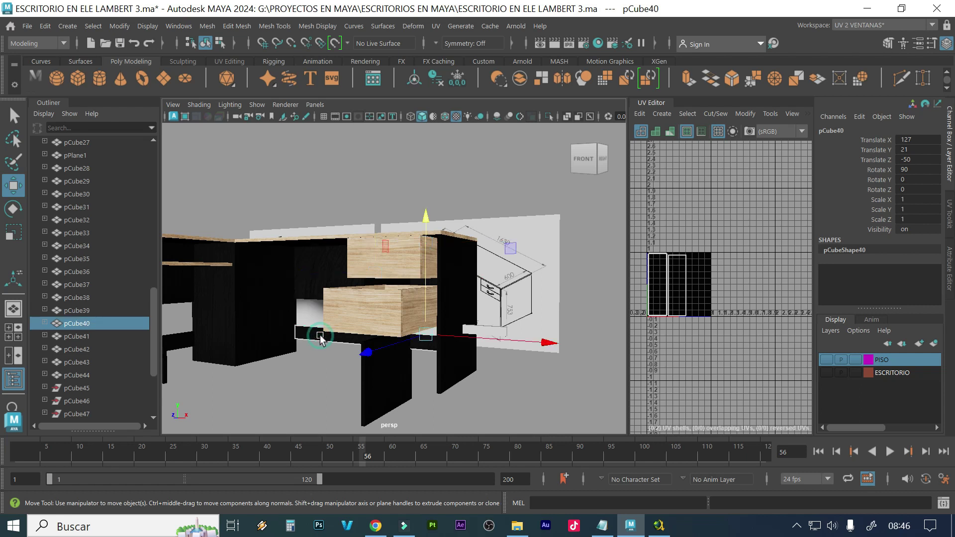
{"action": "key", "text": "g"}
{"action": "left_click_drag", "start_coordinate": [271, 314], "coordinate": [271, 313]}
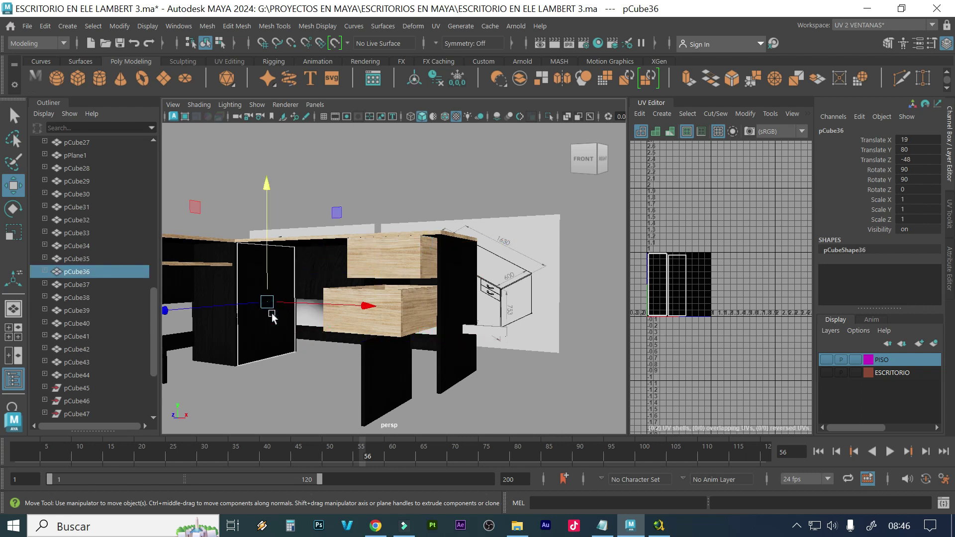
Select pCube33, then the duplicated panel pCube54
{"action": "left_click", "coordinate": [228, 331]}
{"action": "left_click_drag", "start_coordinate": [350, 354], "coordinate": [425, 360], "text": "alt"}
{"action": "left_click", "coordinate": [366, 368]}
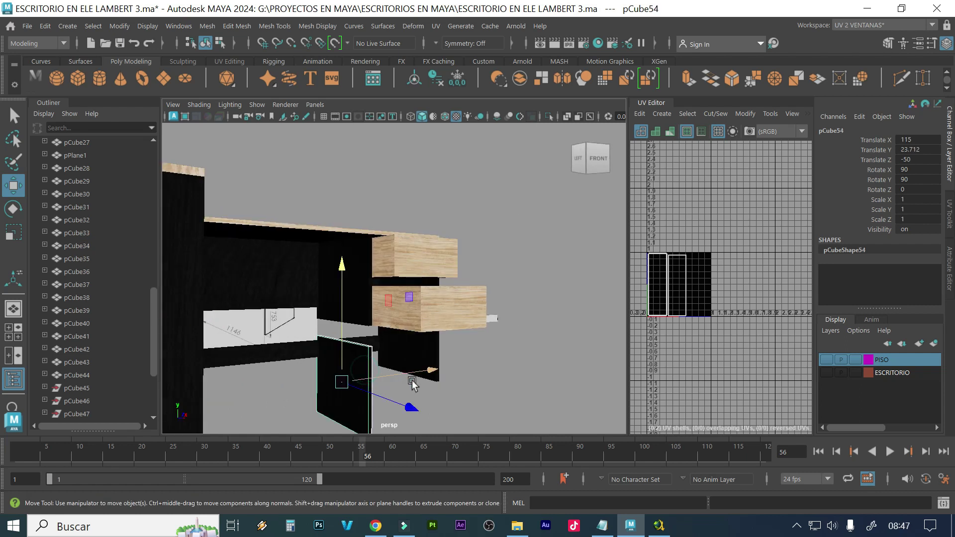
{"action": "scroll", "coordinate": [412, 382], "scroll_direction": "down", "scroll_amount": 2}
{"action": "left_click_drag", "start_coordinate": [368, 388], "coordinate": [384, 396], "text": "alt"}
Set pCube54's Rotate X to 90, then to 0 to lay the panel flat
{"action": "key", "text": "e"}
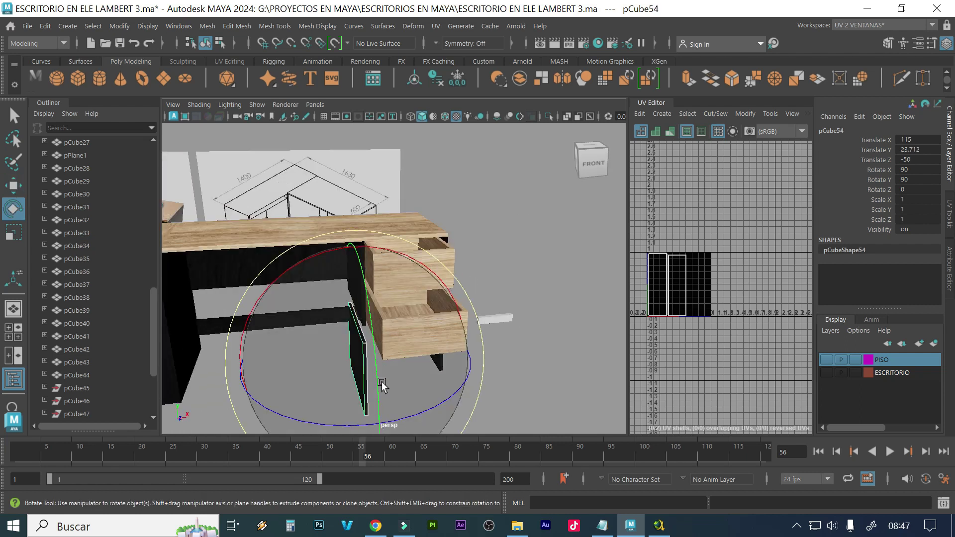
{"action": "left_click_drag", "start_coordinate": [323, 255], "coordinate": [305, 273]}
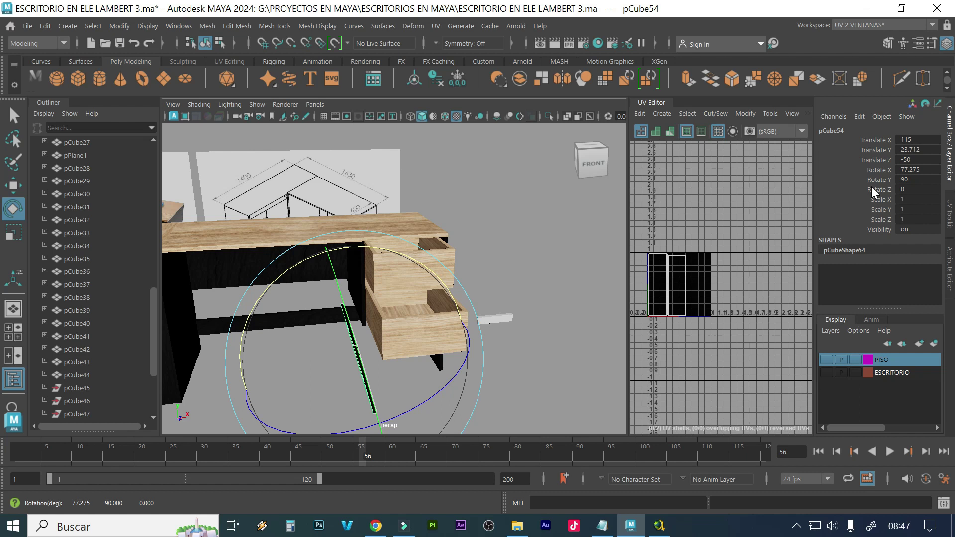
{"action": "double_click", "coordinate": [924, 170]}
{"action": "type", "text": "90"}
{"action": "key", "text": "Return"}
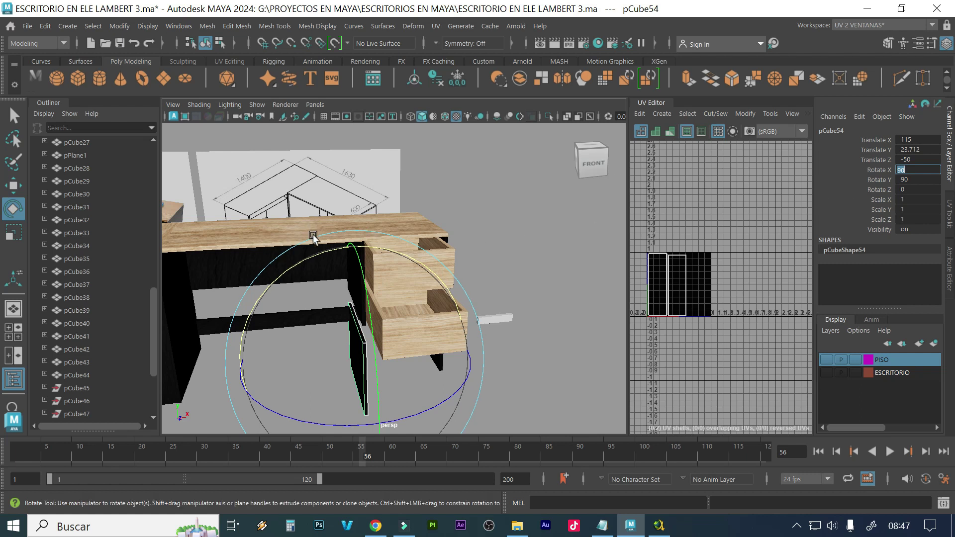
{"action": "left_click_drag", "start_coordinate": [315, 238], "coordinate": [326, 285], "text": "alt"}
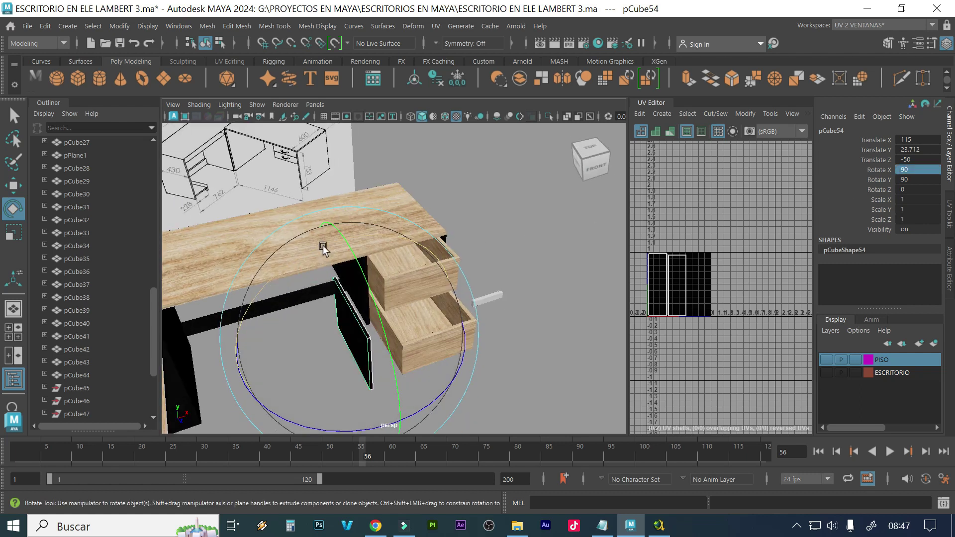
{"action": "middle_click_drag", "start_coordinate": [324, 279], "coordinate": [313, 278]}
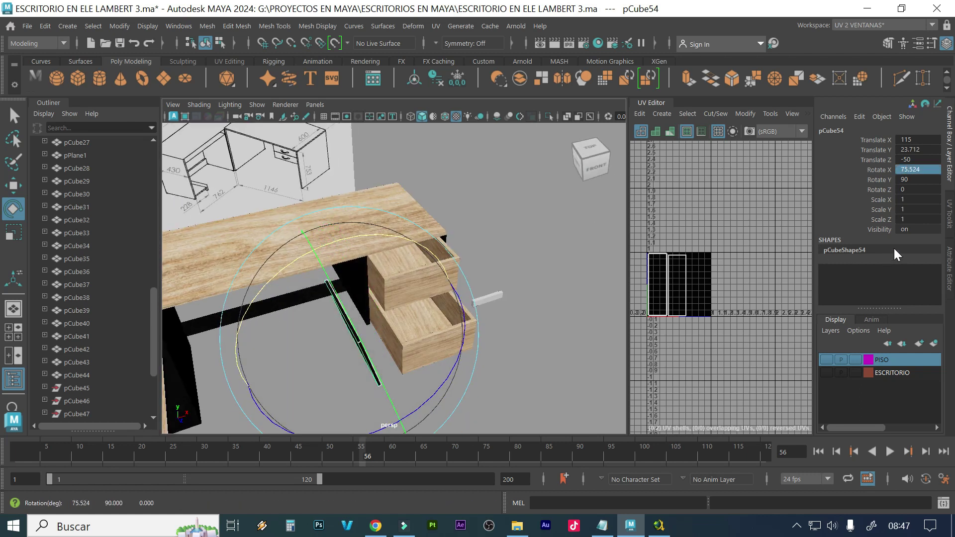
{"action": "double_click", "coordinate": [920, 169]}
{"action": "type", "text": "0"}
{"action": "key", "text": "Return"}
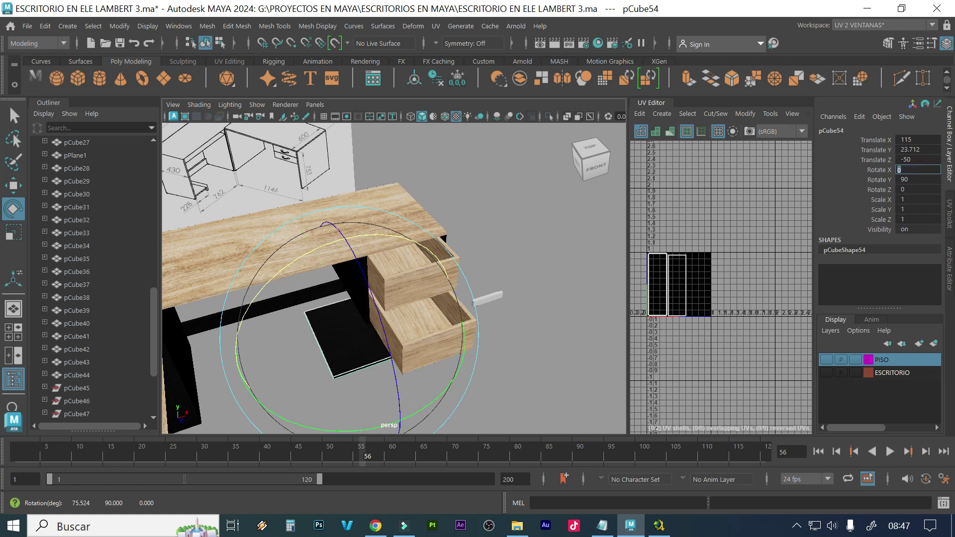
Raise the flat panel under the drawers to Y 53.406 and slide it to X 126.78
{"action": "left_click_drag", "start_coordinate": [374, 306], "coordinate": [389, 323], "text": "alt"}
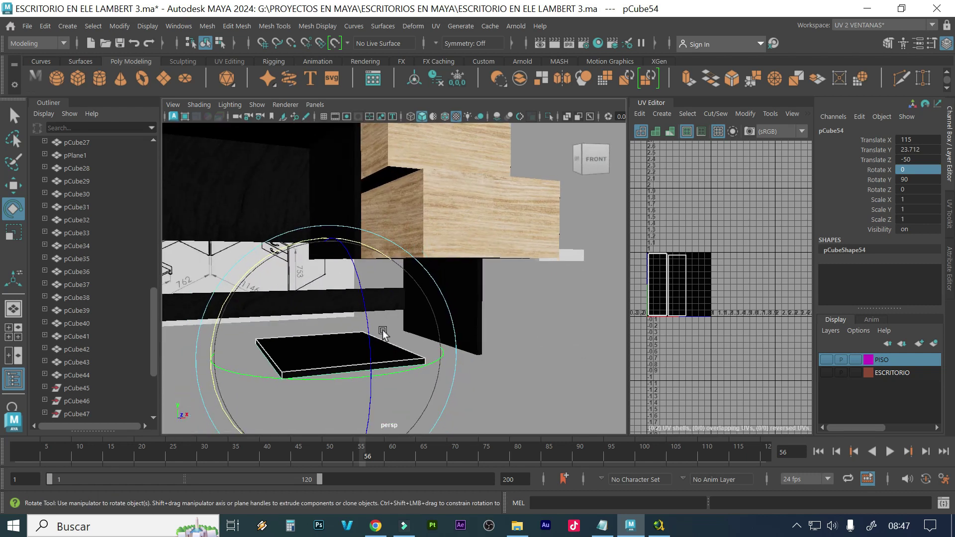
{"action": "key", "text": "w"}
{"action": "left_click_drag", "start_coordinate": [331, 293], "coordinate": [330, 202]}
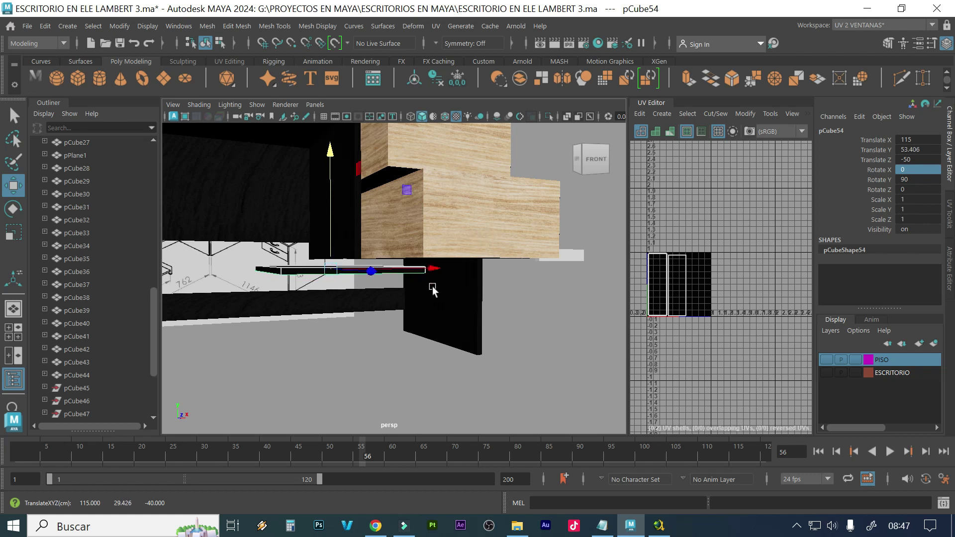
{"action": "left_click_drag", "start_coordinate": [427, 269], "coordinate": [393, 305]}
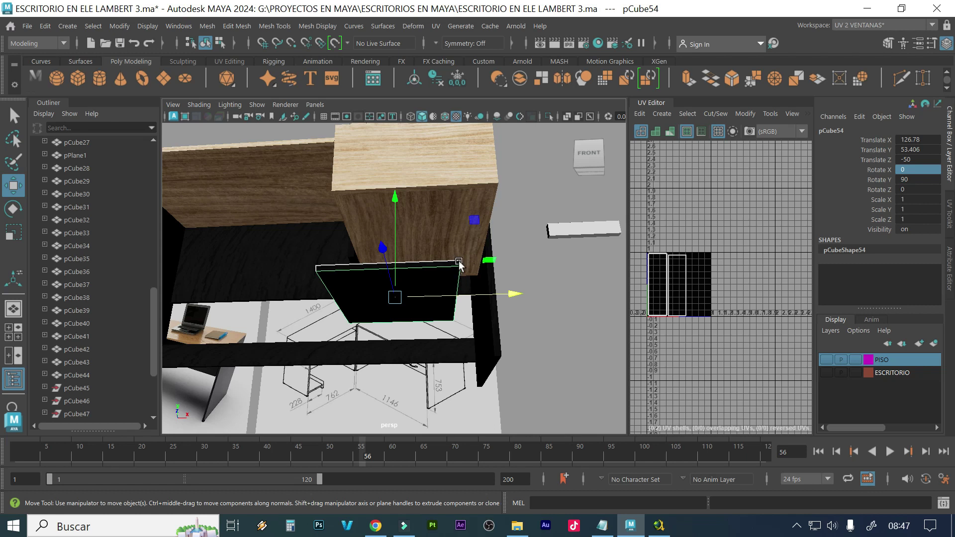
Snap the black shelf board's pivot to its top-right corner
{"action": "right_click", "coordinate": [450, 287]}
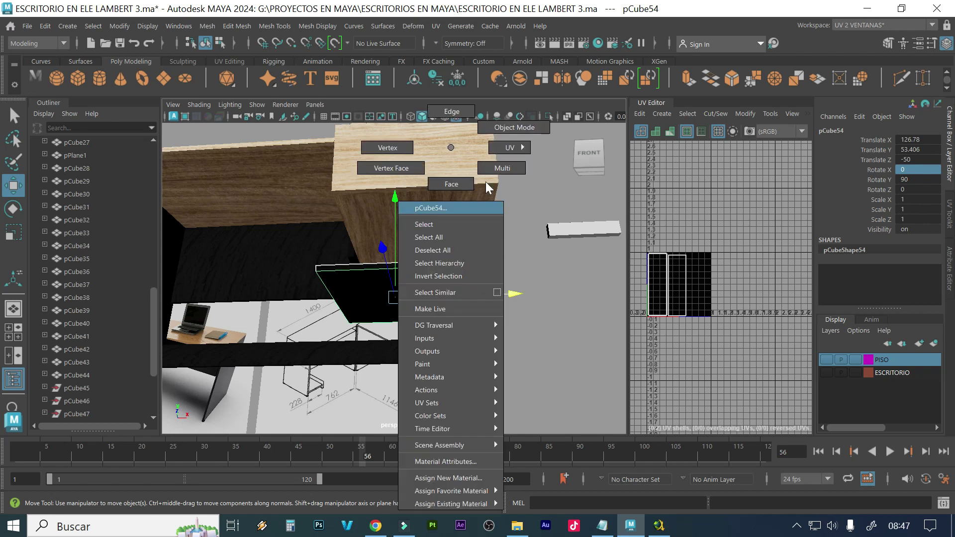
{"action": "left_click", "coordinate": [450, 150]}
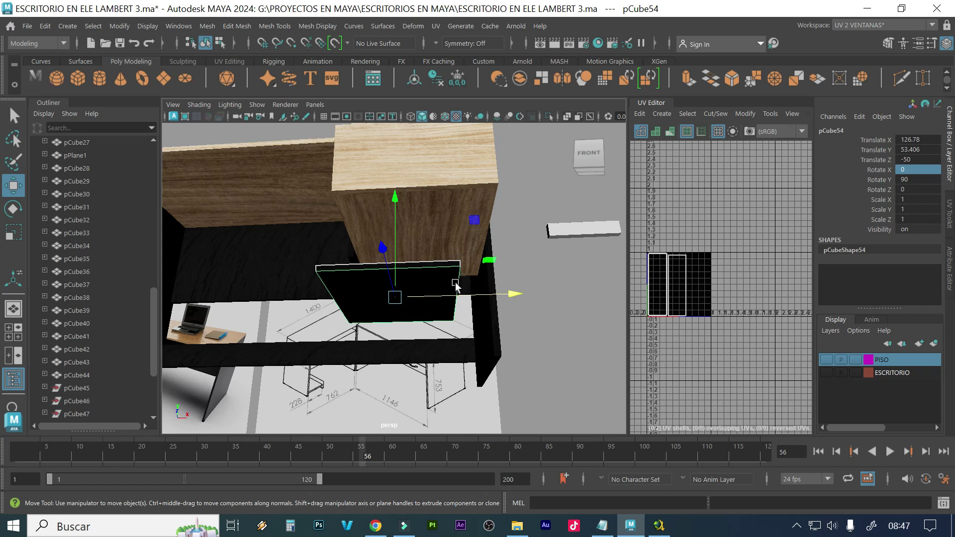
{"action": "key", "text": "d"}
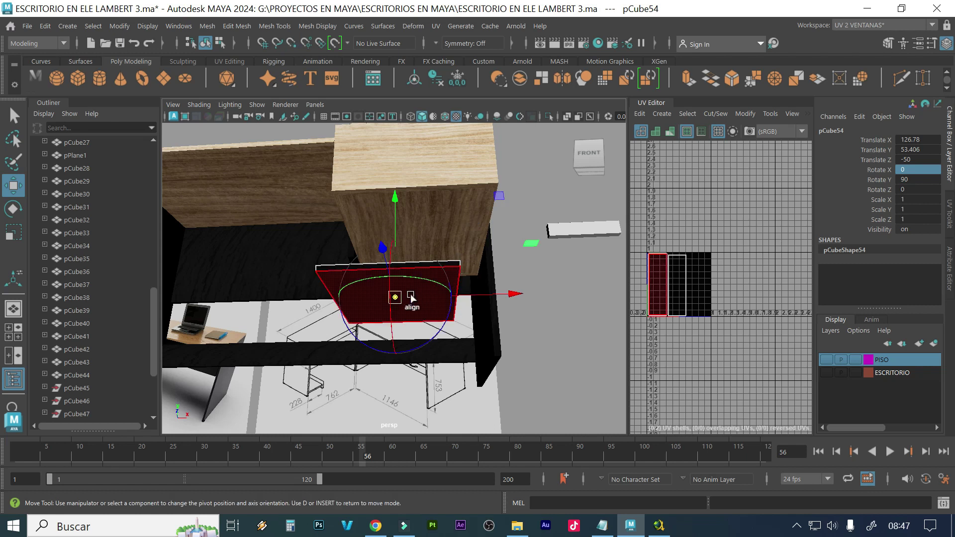
{"action": "left_click_drag", "start_coordinate": [396, 301], "coordinate": [441, 279]}
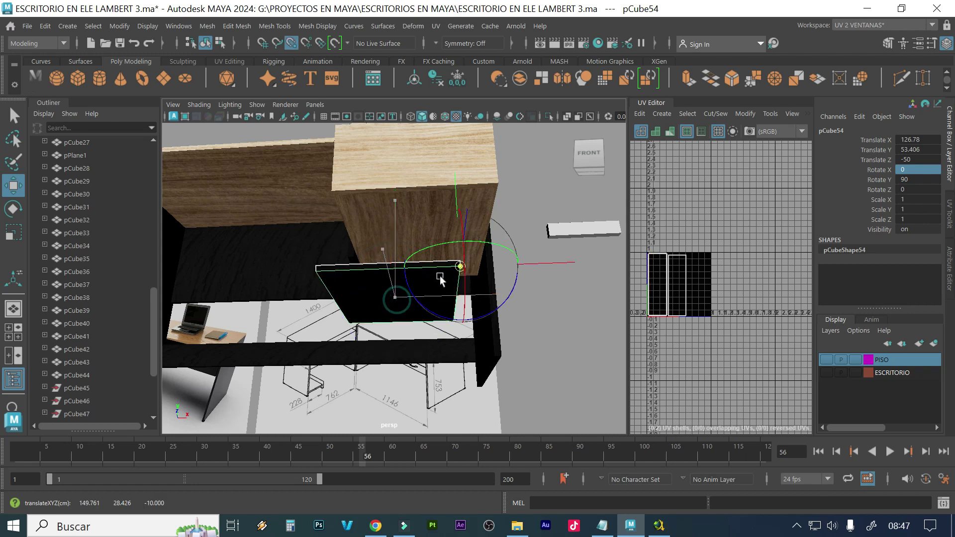
{"action": "key", "text": "d"}
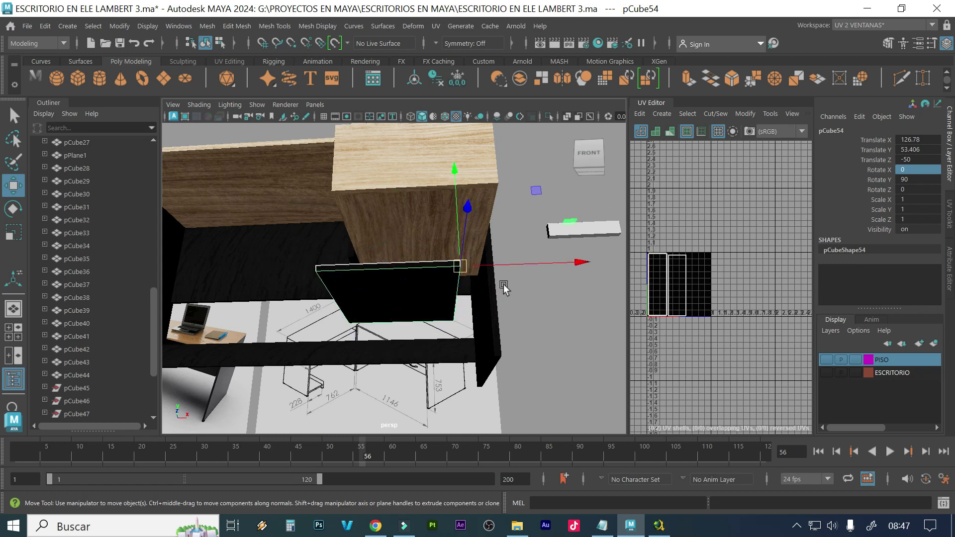
Point-snap the board along X so its end meets the side panel at Translate X 135.02
{"action": "key", "text": "v"}
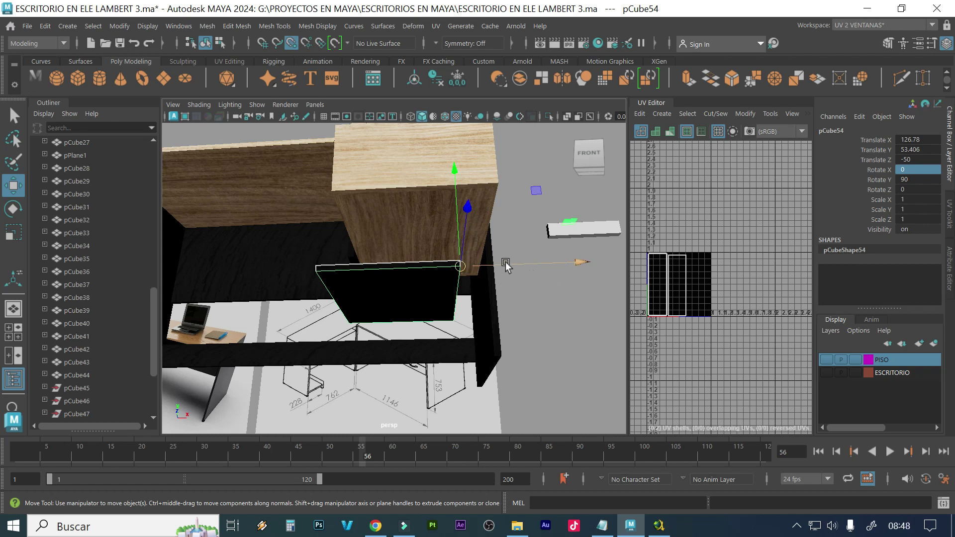
{"action": "left_click_drag", "start_coordinate": [508, 268], "coordinate": [487, 302]}
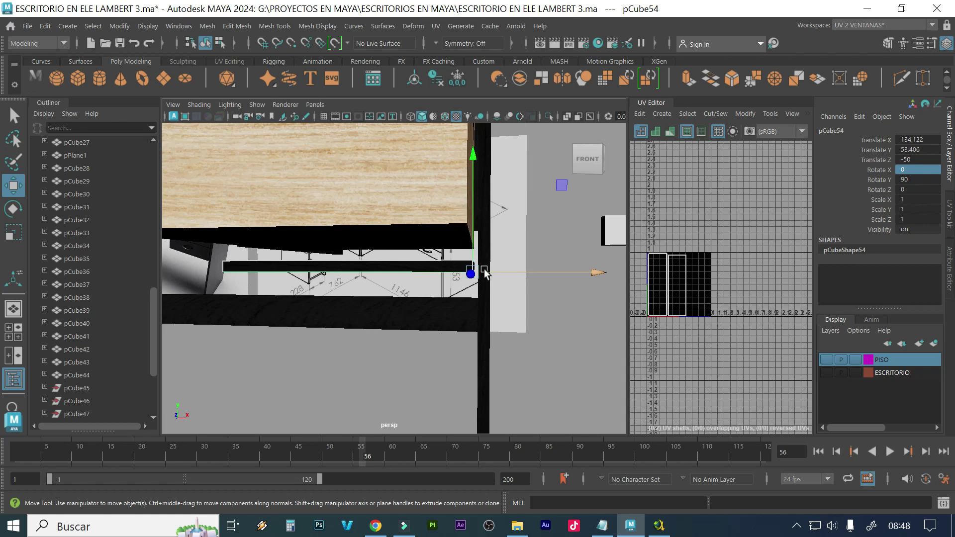
{"action": "left_click_drag", "start_coordinate": [498, 274], "coordinate": [504, 274]}
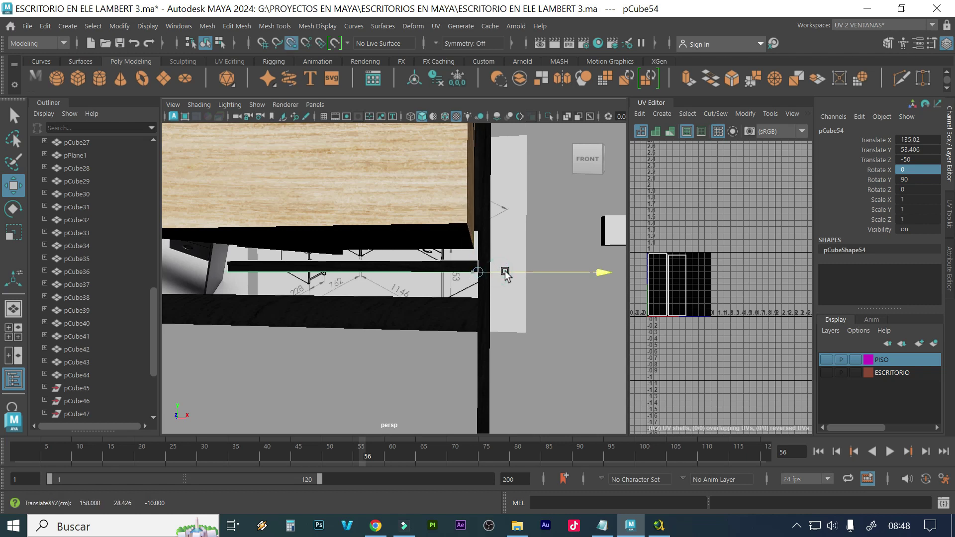
{"action": "left_click_drag", "start_coordinate": [462, 301], "coordinate": [482, 272], "text": "alt"}
{"action": "left_click_drag", "start_coordinate": [465, 307], "coordinate": [417, 304], "text": "alt"}
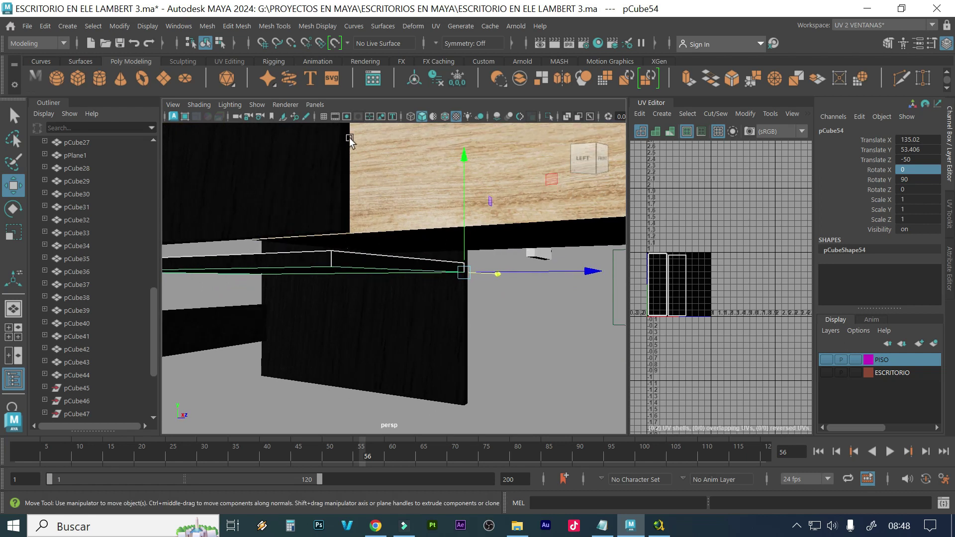
Turn off viewport textures and select the vertices at the board's end
{"action": "left_click", "coordinate": [456, 116]}
{"action": "mouse_move", "coordinate": [410, 242]}
{"action": "left_mouse_down", "text": "alt"}
{"action": "mouse_move", "coordinate": [356, 236]}
{"action": "mouse_move", "coordinate": [383, 251]}
{"action": "left_mouse_up", "text": "alt"}
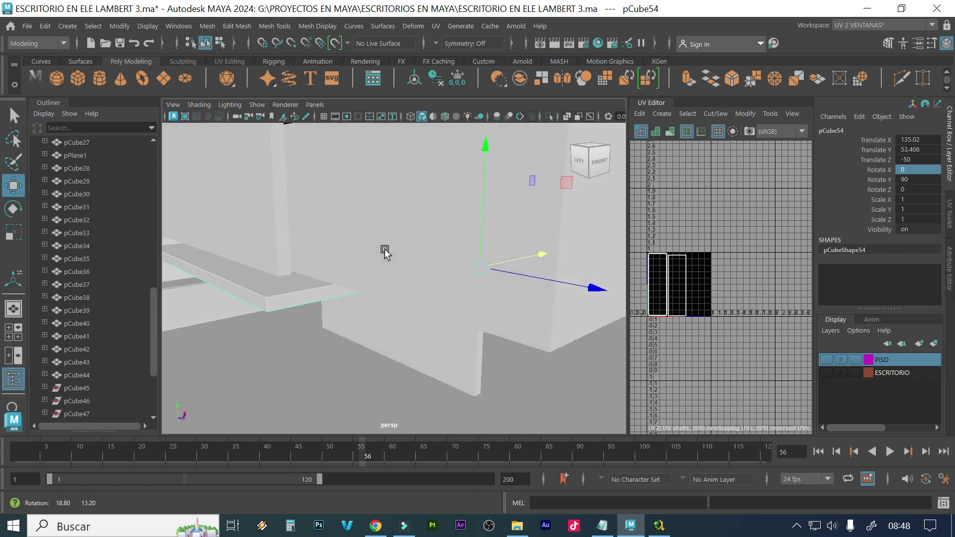
{"action": "left_click_drag", "start_coordinate": [315, 308], "coordinate": [294, 303], "text": "alt"}
{"action": "right_click_drag", "start_coordinate": [291, 158], "coordinate": [230, 148]}
{"action": "left_click_drag", "start_coordinate": [312, 354], "coordinate": [169, 205]}
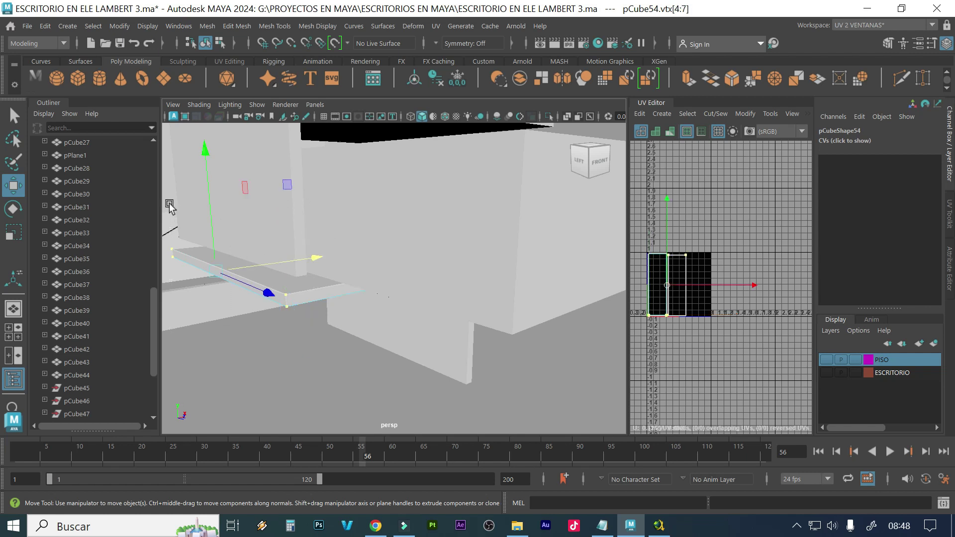
Point-snap the board's end vertices to the neighbouring panel's corner
{"action": "left_click_drag", "start_coordinate": [234, 281], "coordinate": [204, 274], "text": "alt"}
{"action": "key", "text": "v"}
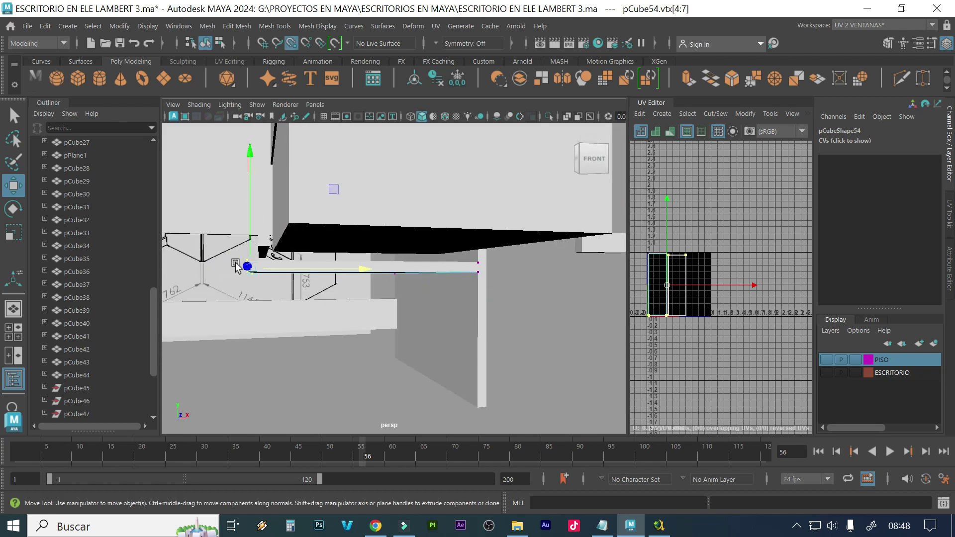
{"action": "middle_click_drag", "start_coordinate": [273, 254], "coordinate": [258, 262]}
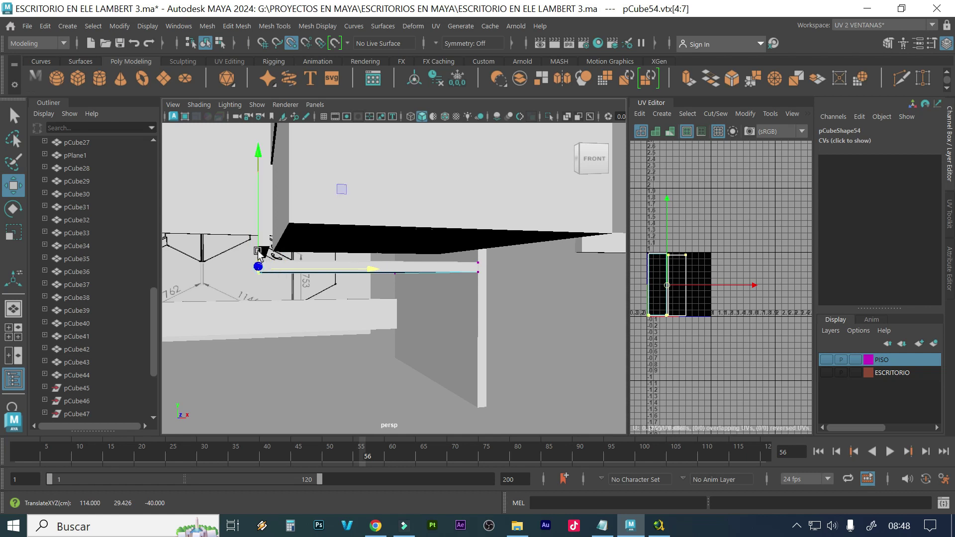
{"action": "left_click_drag", "start_coordinate": [257, 263], "coordinate": [258, 286], "text": "alt"}
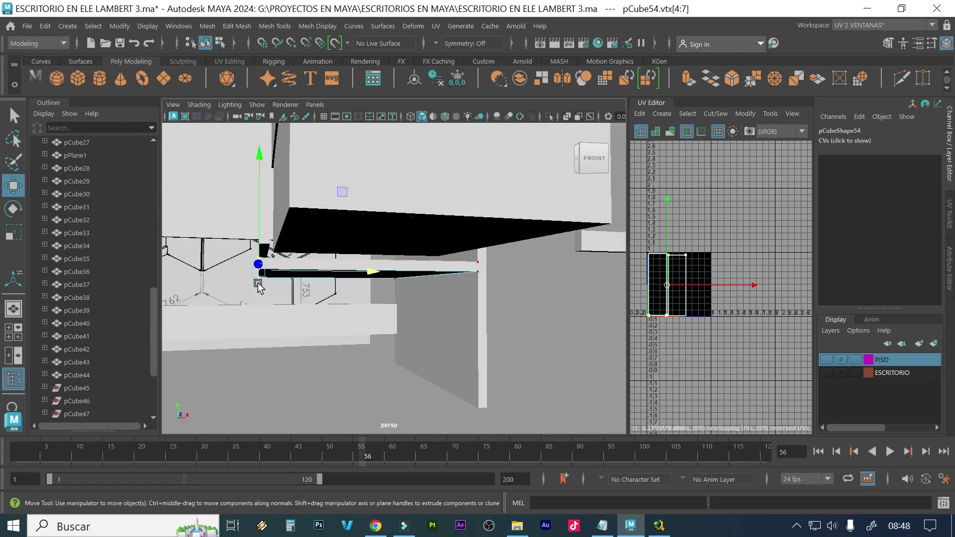
{"action": "middle_click_drag", "start_coordinate": [319, 270], "coordinate": [320, 268]}
{"action": "right_click_drag", "start_coordinate": [320, 269], "coordinate": [386, 128]}
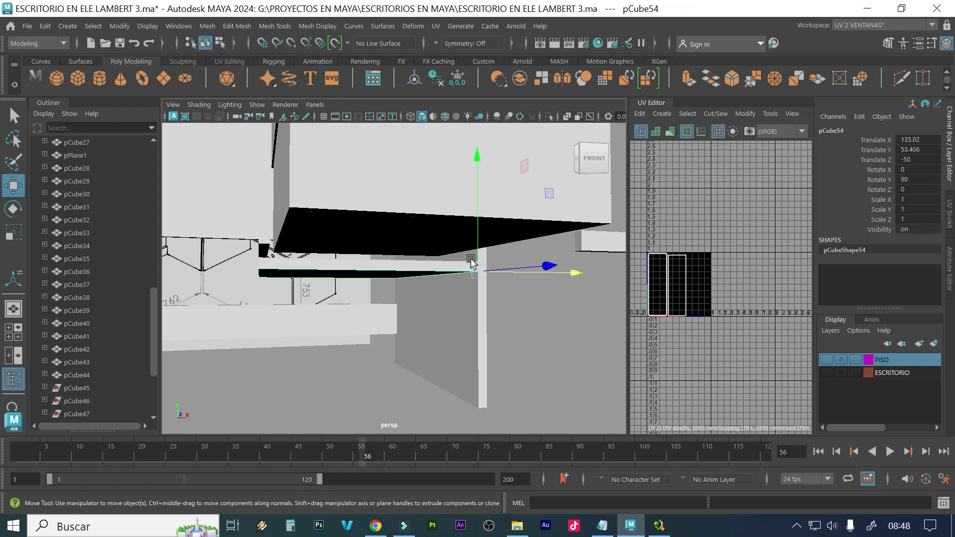
Snap the board's pivot to its left corner
{"action": "key", "text": "d"}
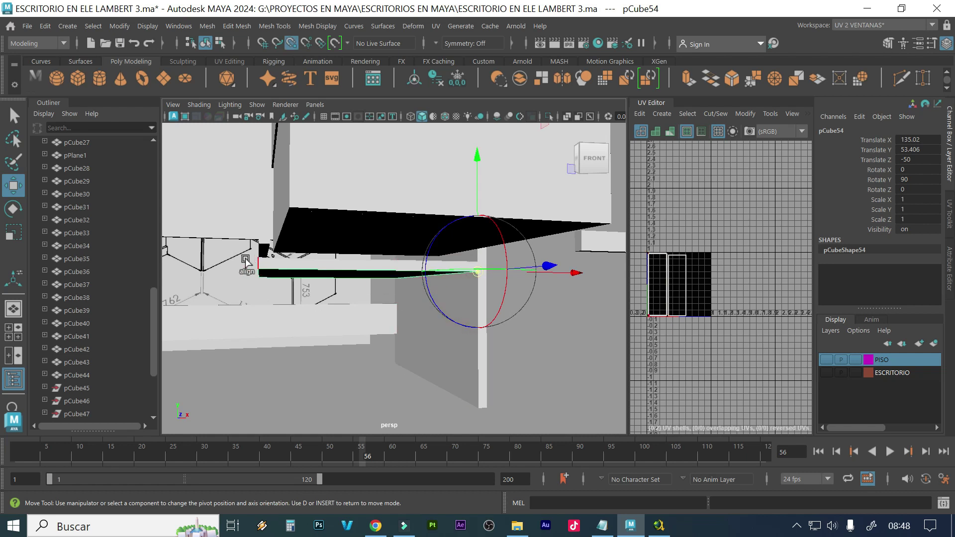
{"action": "key", "text": "v"}
{"action": "left_click_drag", "start_coordinate": [473, 272], "coordinate": [280, 303]}
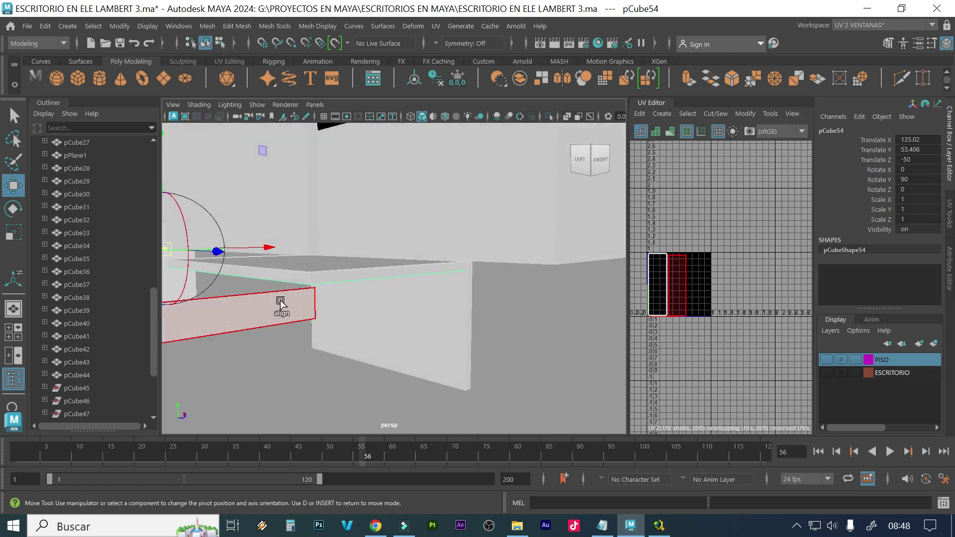
{"action": "left_click_drag", "start_coordinate": [229, 288], "coordinate": [362, 297], "text": "alt"}
{"action": "key", "text": "v"}
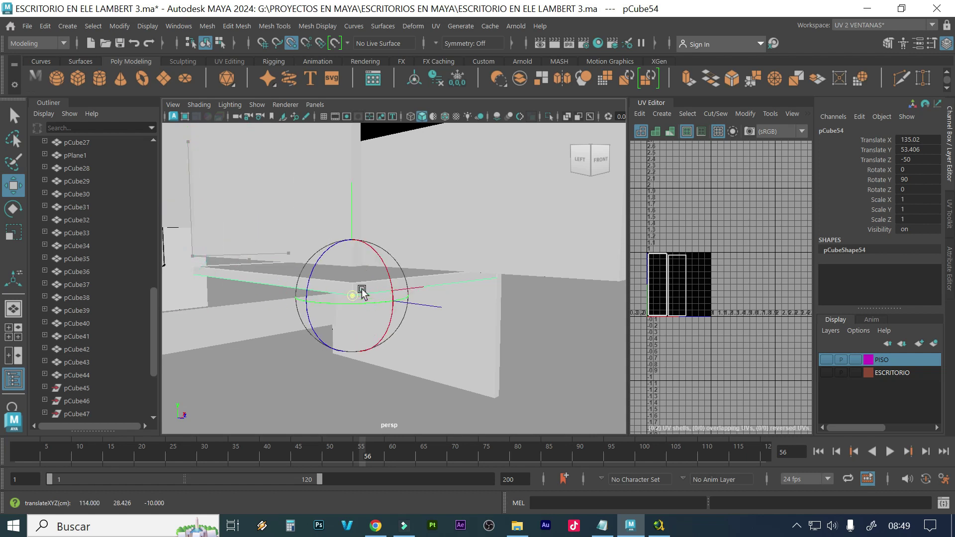
{"action": "left_click_drag", "start_coordinate": [375, 341], "coordinate": [367, 339], "text": "alt"}
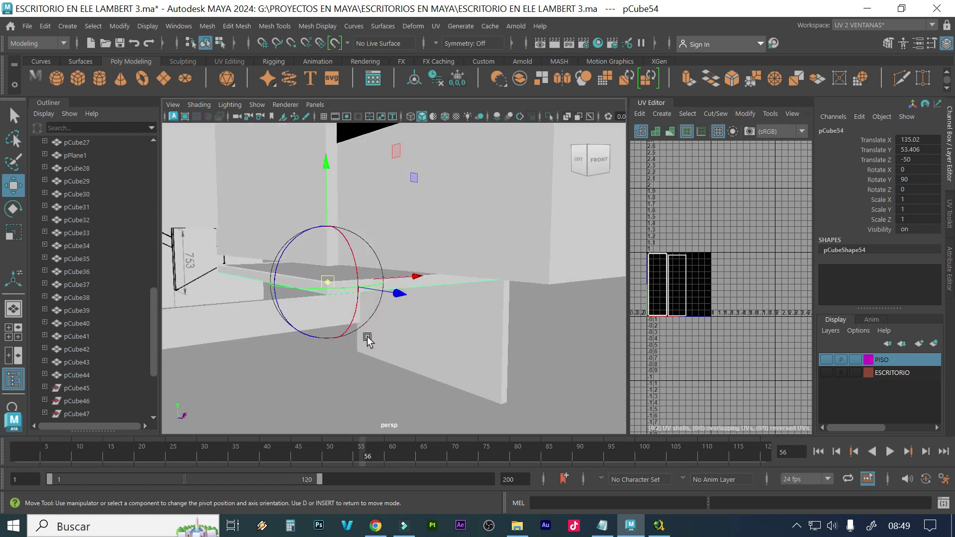
{"action": "key", "text": "d"}
Raise the board to Translate Y 56.02 and duplicate it in place as pCube55
{"action": "key", "text": "v"}
{"action": "left_click_drag", "start_coordinate": [328, 263], "coordinate": [329, 257]}
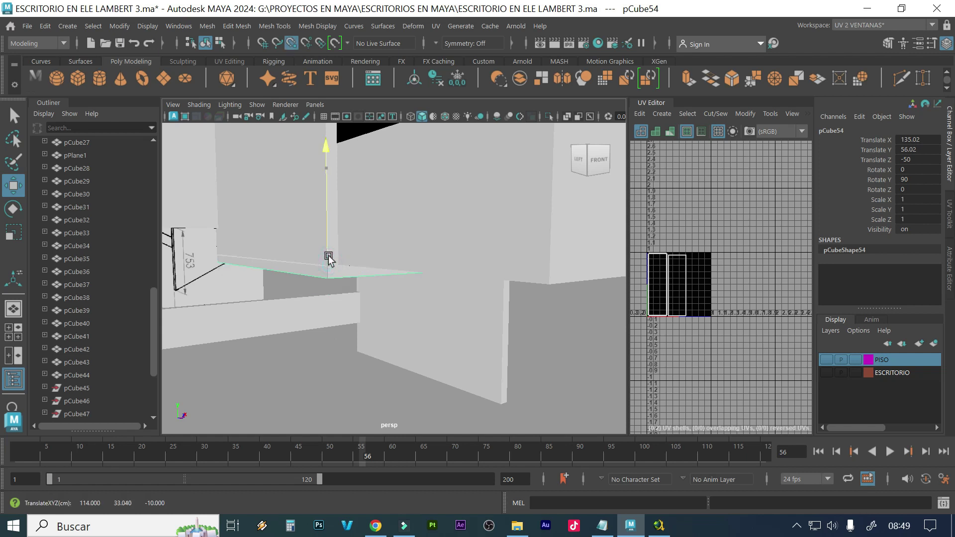
{"action": "left_click_drag", "start_coordinate": [352, 324], "coordinate": [319, 321], "text": "alt"}
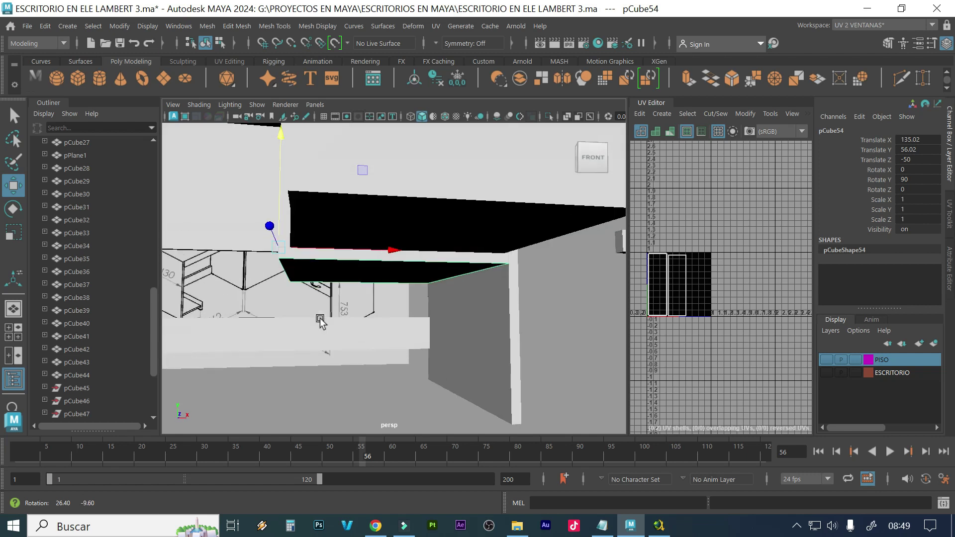
{"action": "key", "text": "ctrl+d"}
{"action": "left_click_drag", "start_coordinate": [428, 316], "coordinate": [347, 336], "text": "alt"}
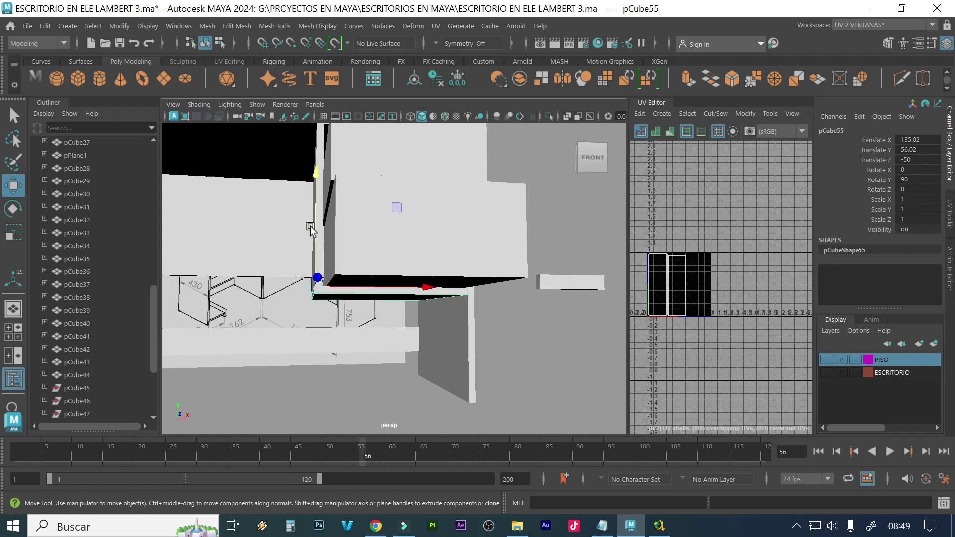
Snap duplicate pCube55 up to Translate Y 80.38, just beneath the desktop, then deselect it
{"action": "left_click_drag", "start_coordinate": [316, 175], "coordinate": [313, 426]}
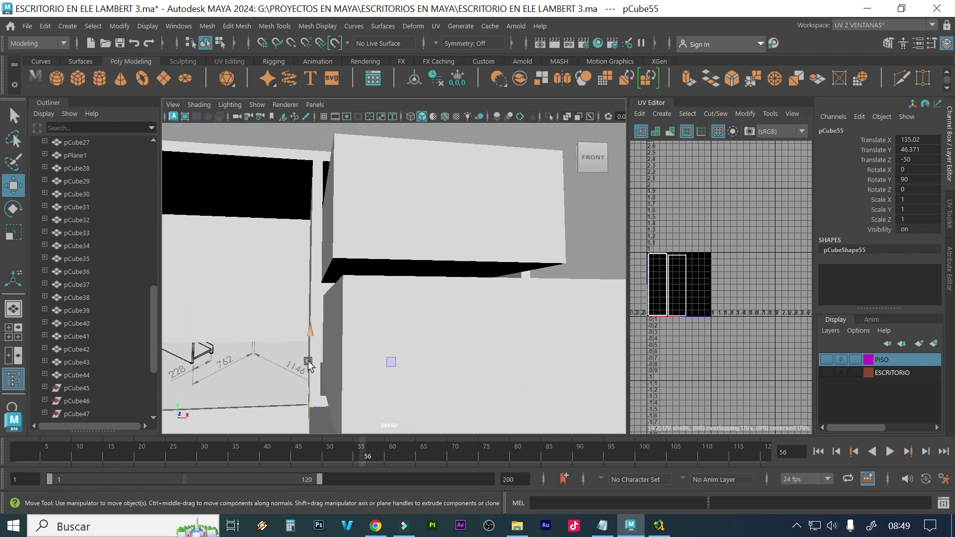
{"action": "left_click_drag", "start_coordinate": [309, 332], "coordinate": [301, 283]}
{"action": "right_click_drag", "start_coordinate": [300, 283], "coordinate": [452, 255], "text": "alt"}
{"action": "left_click_drag", "start_coordinate": [451, 255], "coordinate": [424, 239], "text": "alt"}
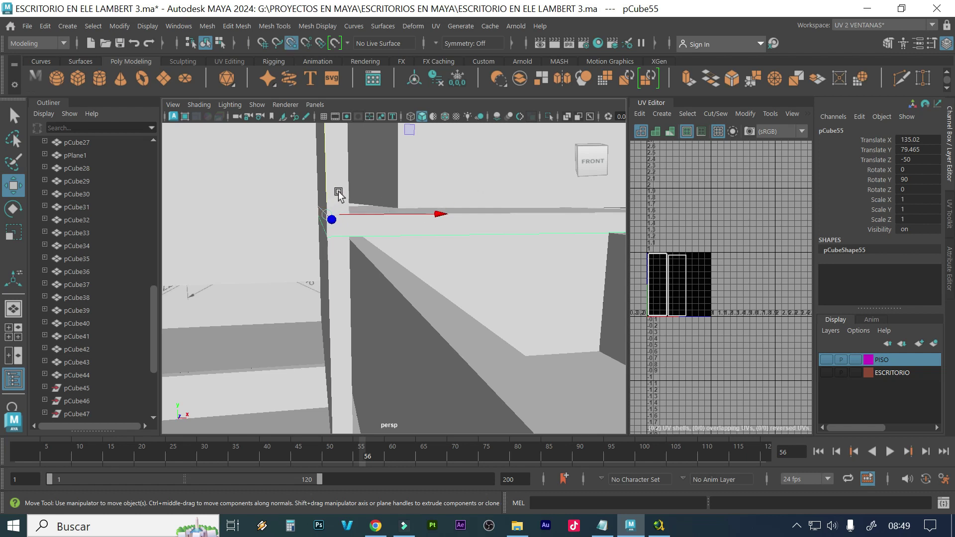
{"action": "middle_click_drag", "start_coordinate": [329, 192], "coordinate": [354, 213]}
{"action": "left_click_drag", "start_coordinate": [353, 214], "coordinate": [456, 238], "text": "alt"}
{"action": "left_click_drag", "start_coordinate": [526, 237], "coordinate": [494, 241], "text": "alt"}
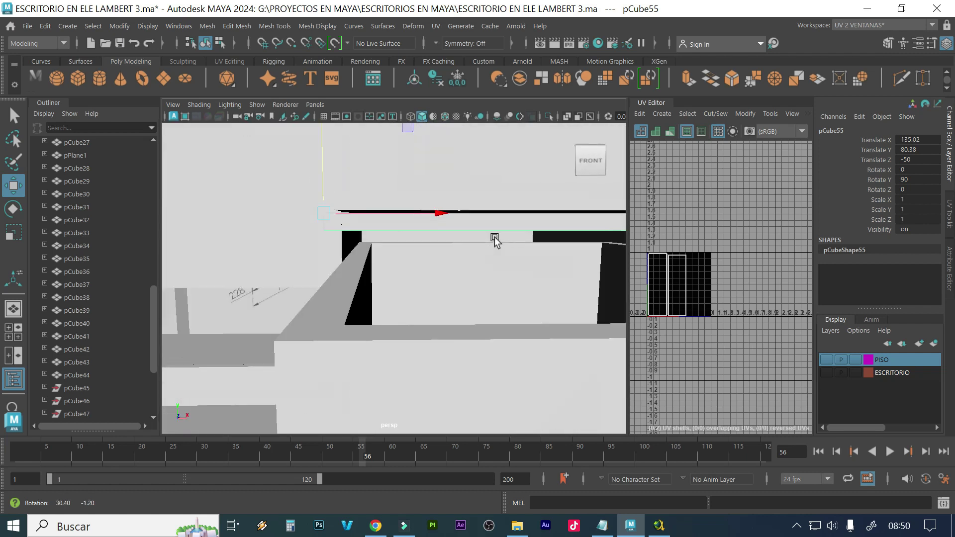
{"action": "scroll", "coordinate": [495, 240], "scroll_direction": "down", "scroll_amount": 5}
{"action": "scroll", "coordinate": [503, 226], "scroll_direction": "down", "scroll_amount": 5}
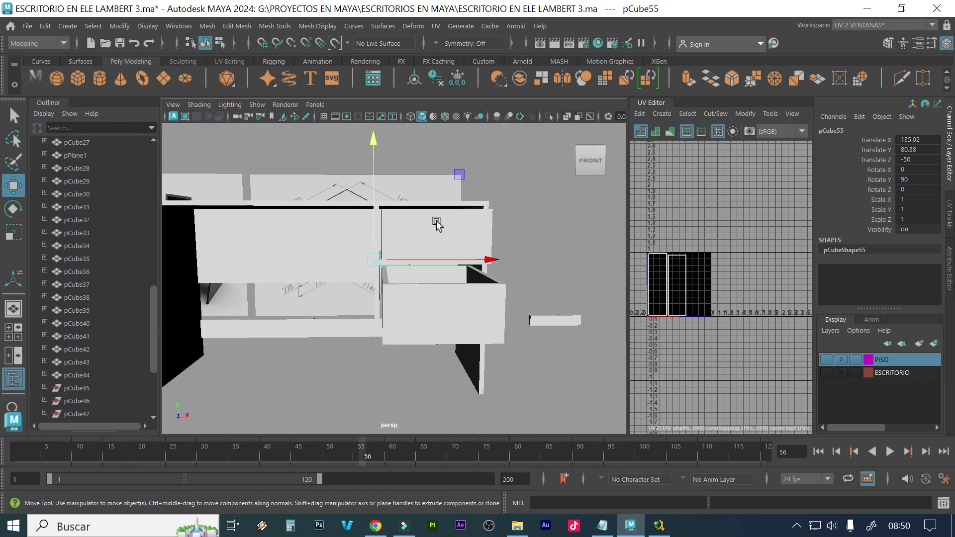
{"action": "left_click", "coordinate": [503, 228]}
Turn viewport textures back on to show the wood drawer boxes
{"action": "left_click_drag", "start_coordinate": [465, 264], "coordinate": [489, 278], "text": "alt"}
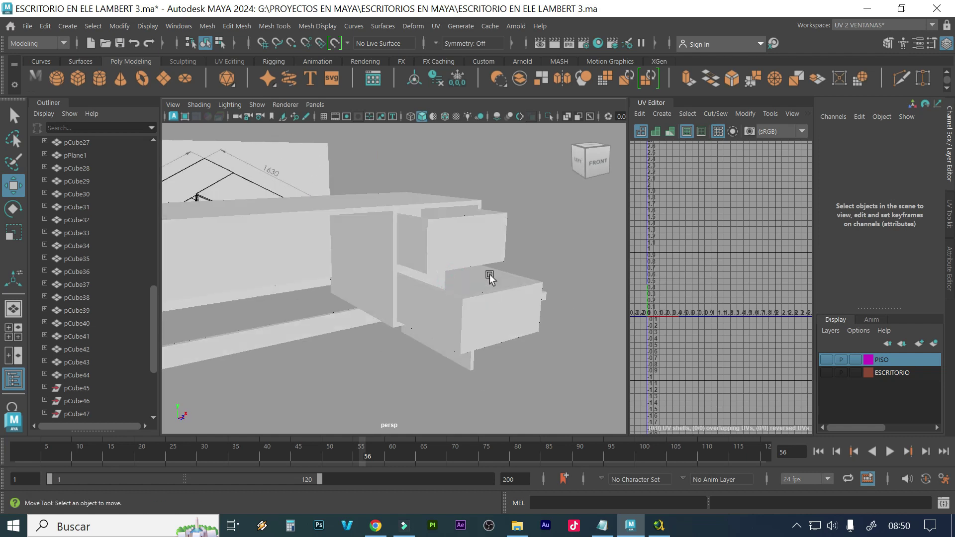
{"action": "left_click", "coordinate": [455, 115]}
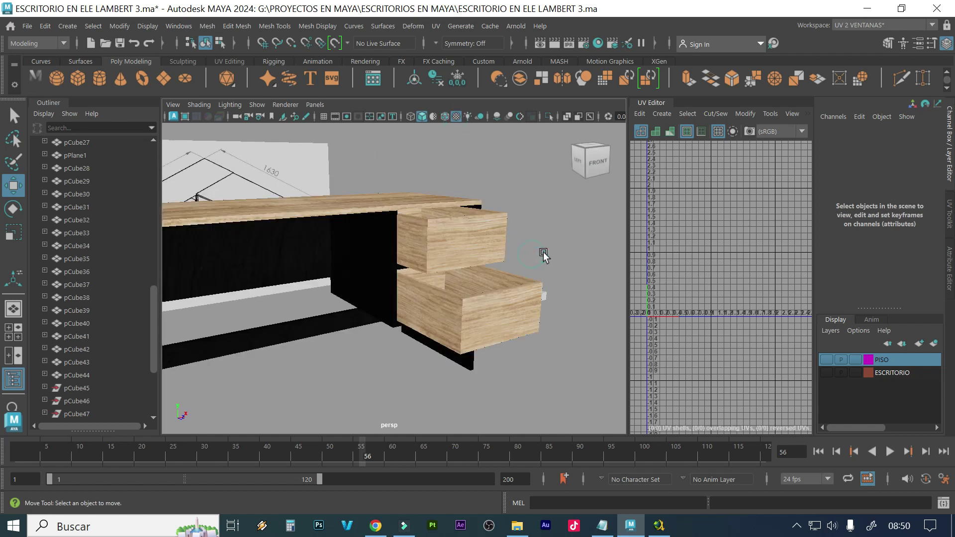
{"action": "left_click_drag", "start_coordinate": [482, 278], "coordinate": [509, 292], "text": "alt"}
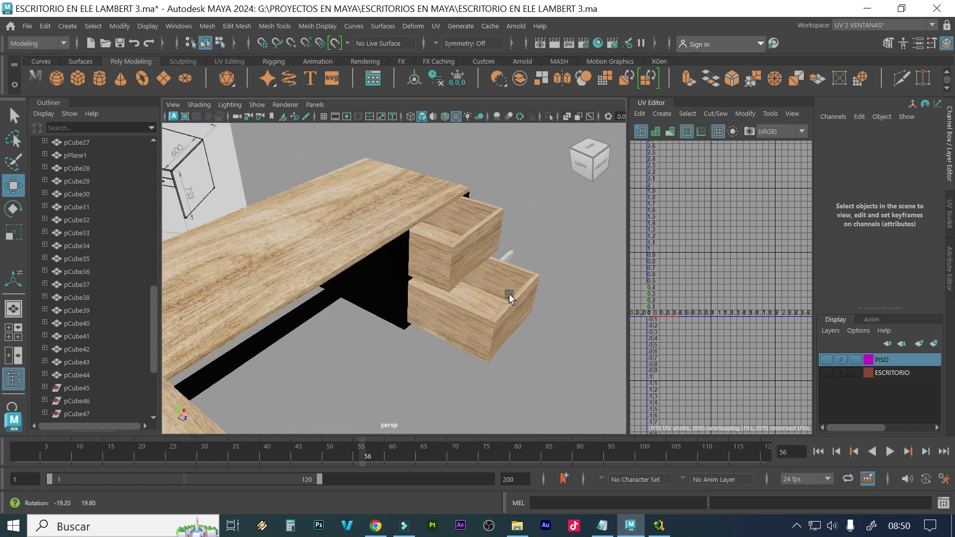
Slide lower drawer pCube51 to Translate Z -47.971 and upper drawer pCube50 to Z -59.217
{"action": "left_click", "coordinate": [504, 309]}
{"action": "left_click_drag", "start_coordinate": [533, 326], "coordinate": [515, 319]}
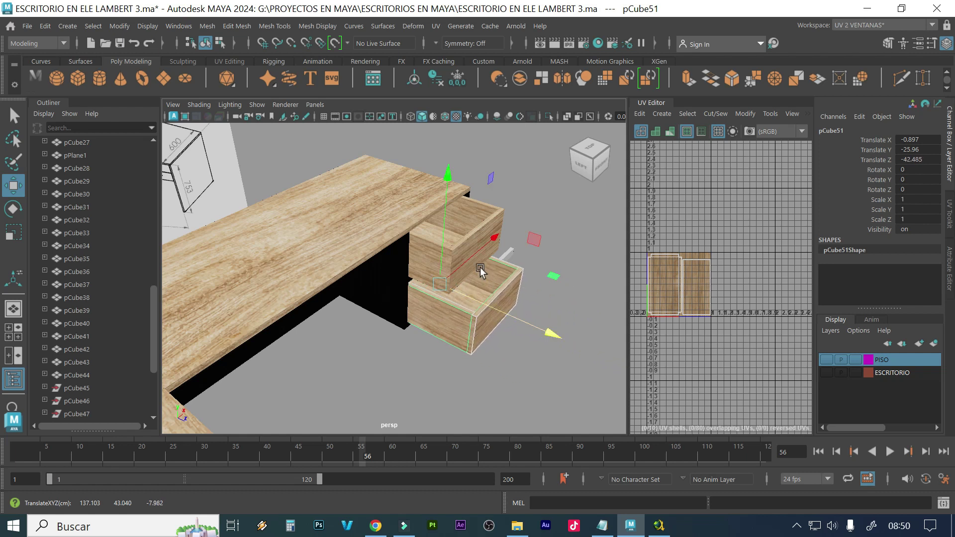
{"action": "left_click", "coordinate": [468, 261]}
{"action": "mouse_move", "coordinate": [505, 265]}
{"action": "left_mouse_down"}
{"action": "mouse_move", "coordinate": [496, 264]}
{"action": "mouse_move", "coordinate": [503, 260]}
{"action": "left_mouse_up"}
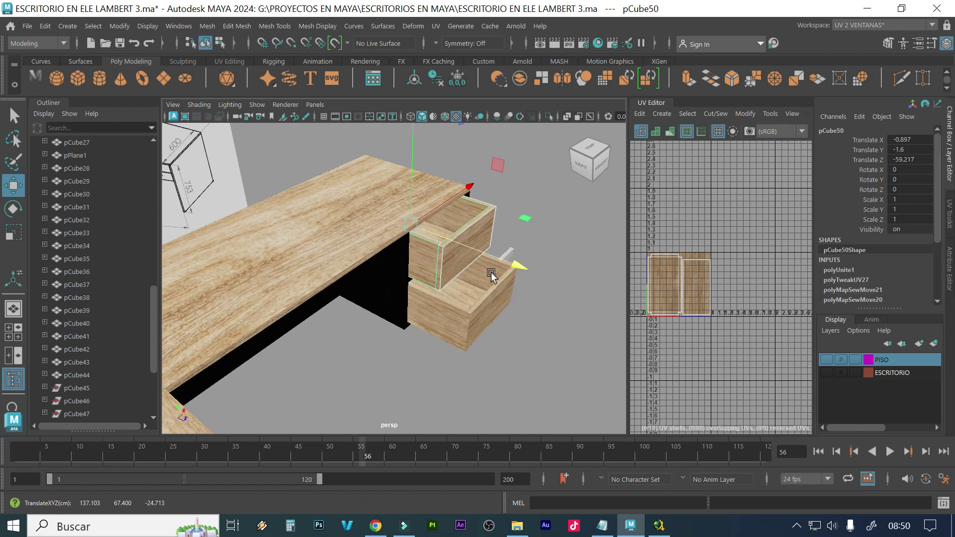
{"action": "left_click", "coordinate": [490, 294]}
{"action": "left_click_drag", "start_coordinate": [505, 323], "coordinate": [431, 326]}
{"action": "scroll", "coordinate": [430, 325], "scroll_direction": "down", "scroll_amount": 5}
{"action": "left_click_drag", "start_coordinate": [346, 304], "coordinate": [412, 317], "text": "alt"}
{"action": "scroll", "coordinate": [422, 306], "scroll_direction": "up", "scroll_amount": 4}
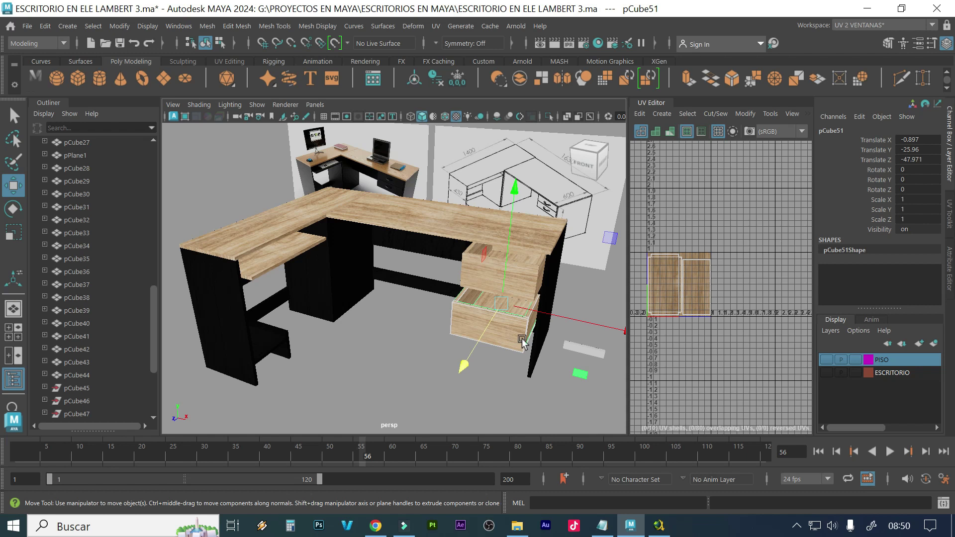
Select the small plank pCube44 beside the drawers and dolly in close to it
{"action": "left_click_drag", "start_coordinate": [521, 335], "coordinate": [497, 326], "text": "alt"}
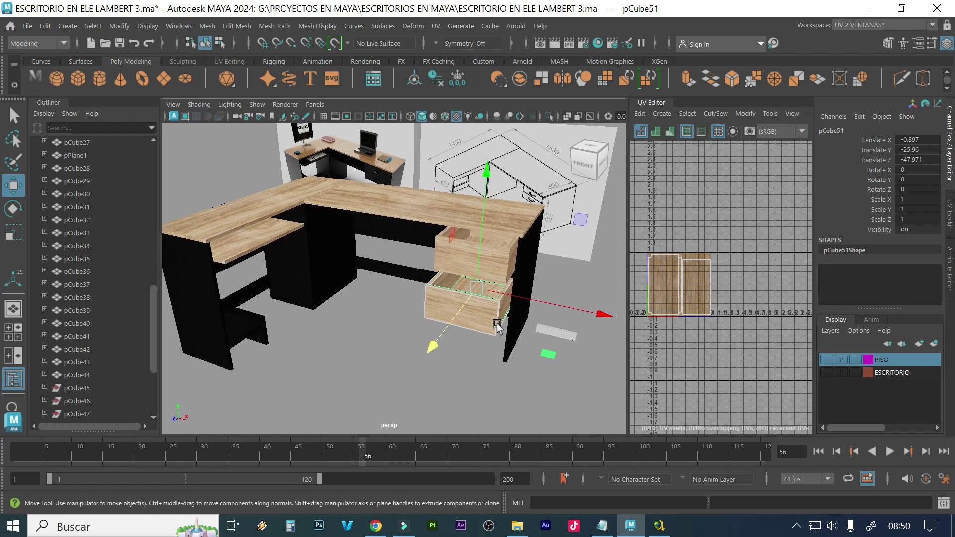
{"action": "left_click", "coordinate": [571, 336]}
{"action": "scroll", "coordinate": [492, 346], "scroll_direction": "up", "scroll_amount": 8}
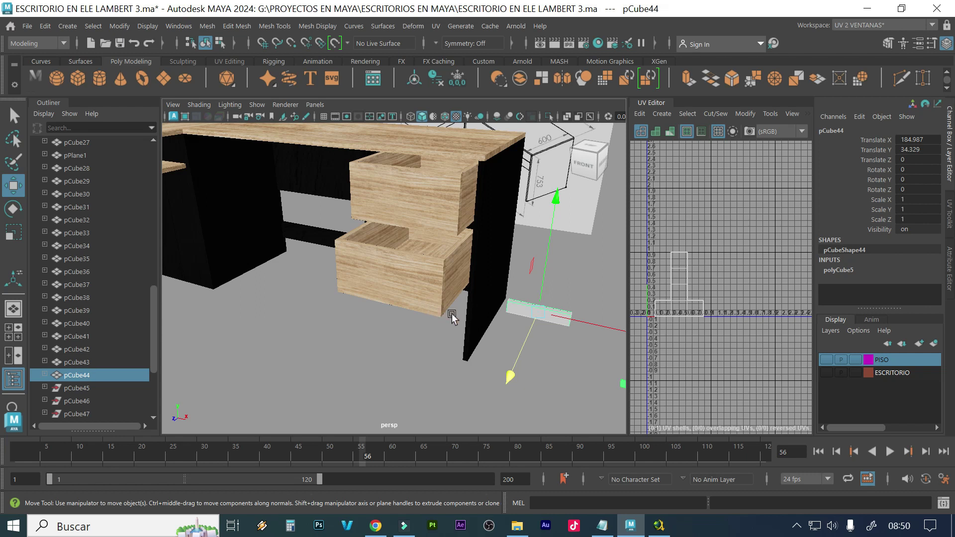
{"action": "scroll", "coordinate": [521, 321], "scroll_direction": "up", "scroll_amount": 2}
{"action": "right_click_drag", "start_coordinate": [509, 322], "coordinate": [456, 334], "text": "alt"}
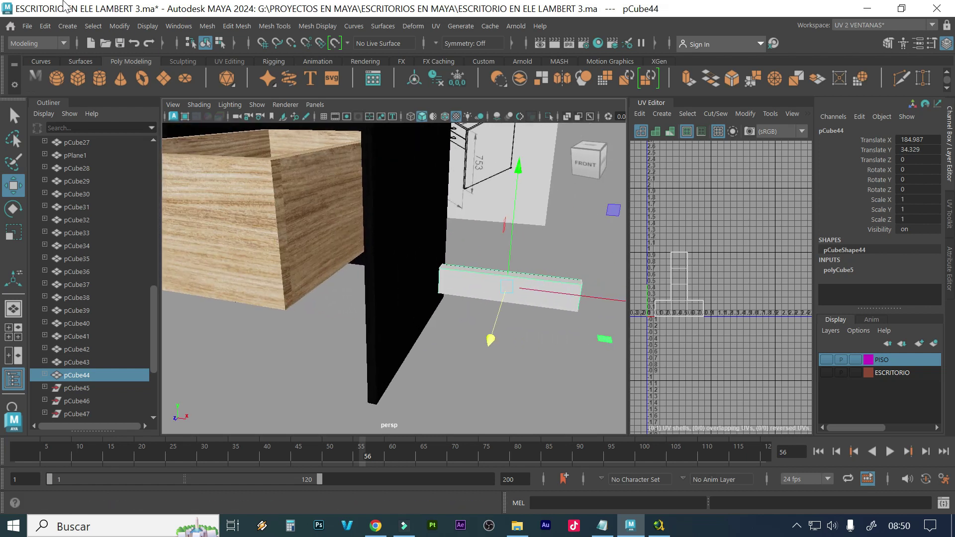
{"action": "left_click", "coordinate": [206, 29]}
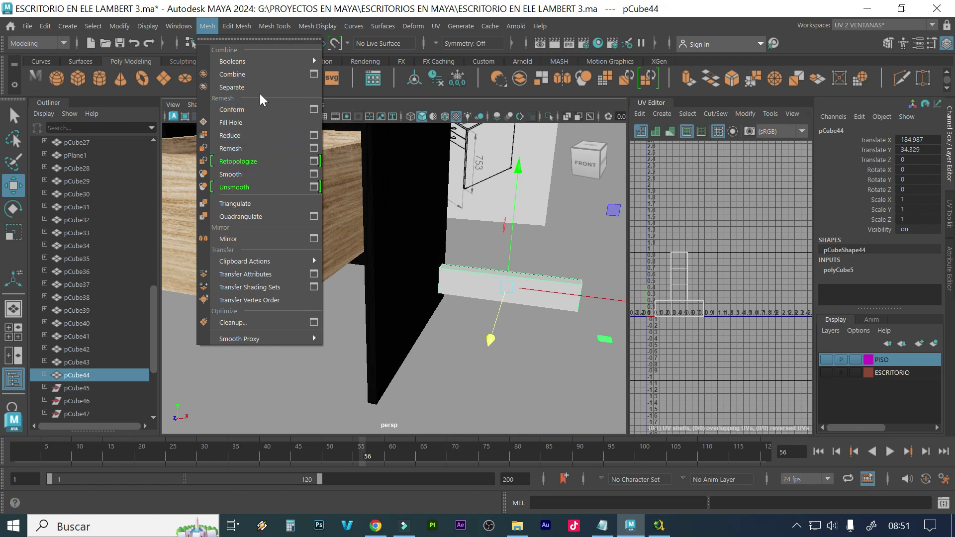
Set Insert Edge Loop to Multiple edge loops with 2 loops, then orbit toward the plank
{"action": "left_click", "coordinate": [248, 34]}
{"action": "left_click", "coordinate": [249, 31]}
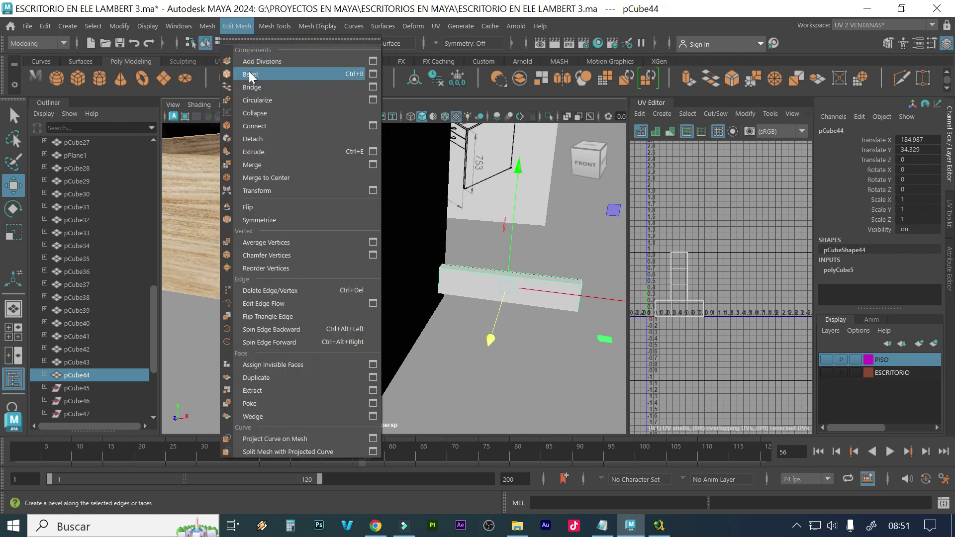
{"action": "mouse_move", "coordinate": [204, 29]}
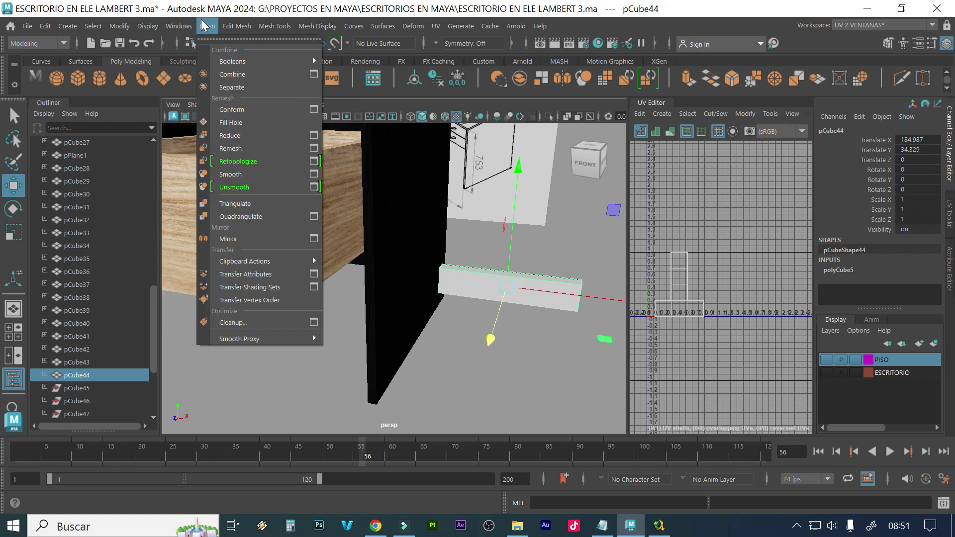
{"action": "mouse_move", "coordinate": [274, 27]}
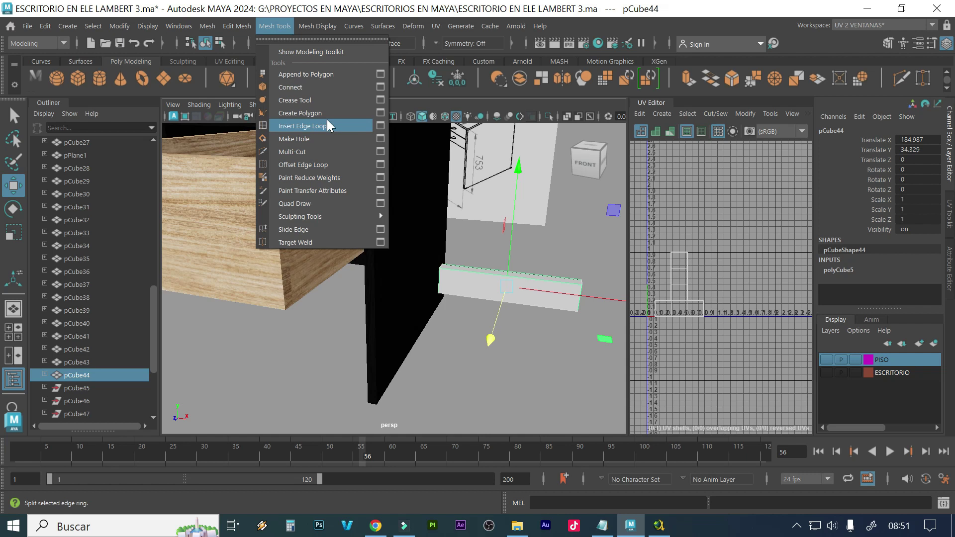
{"action": "left_click", "coordinate": [380, 126]}
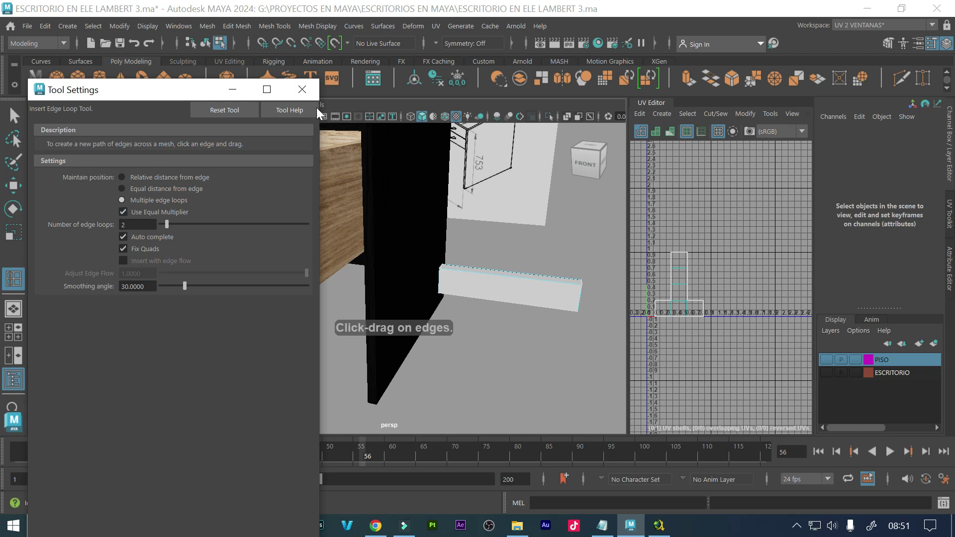
{"action": "left_click", "coordinate": [300, 88]}
{"action": "scroll", "coordinate": [473, 263], "scroll_direction": "up", "scroll_amount": 2}
{"action": "left_click_drag", "start_coordinate": [474, 262], "coordinate": [409, 213], "text": "alt"}
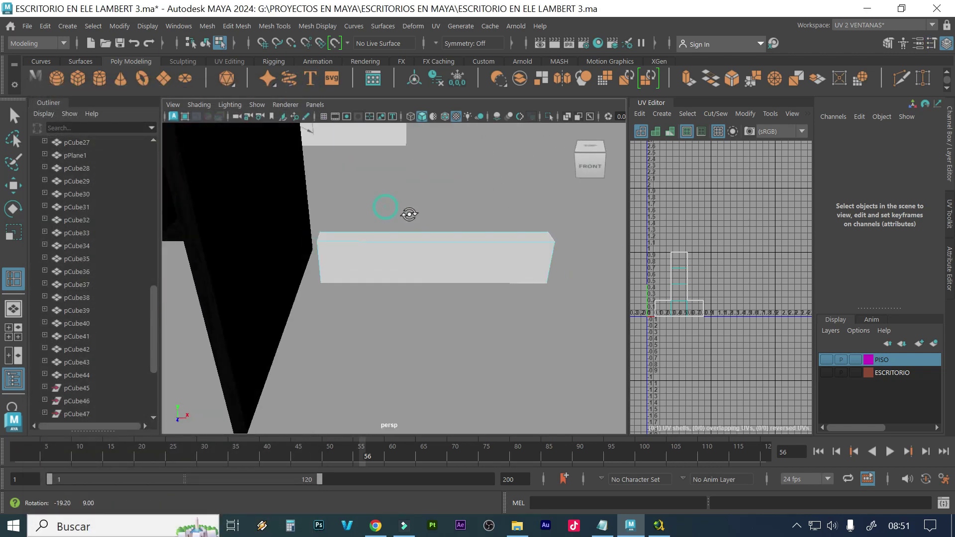
Insert two edge loops across the plank and scale them out toward its ends
{"action": "left_click", "coordinate": [411, 245]}
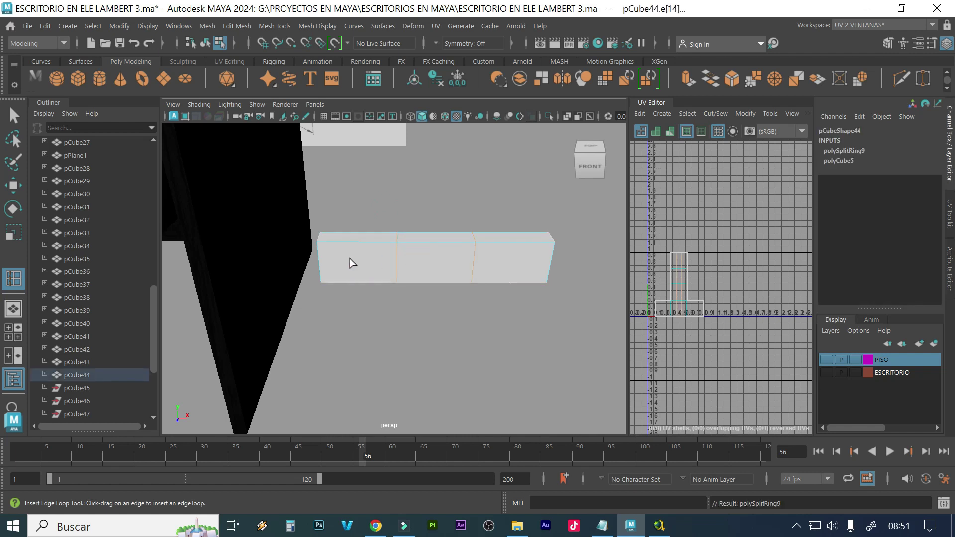
{"action": "key", "text": "r"}
{"action": "left_click_drag", "start_coordinate": [499, 259], "coordinate": [591, 228]}
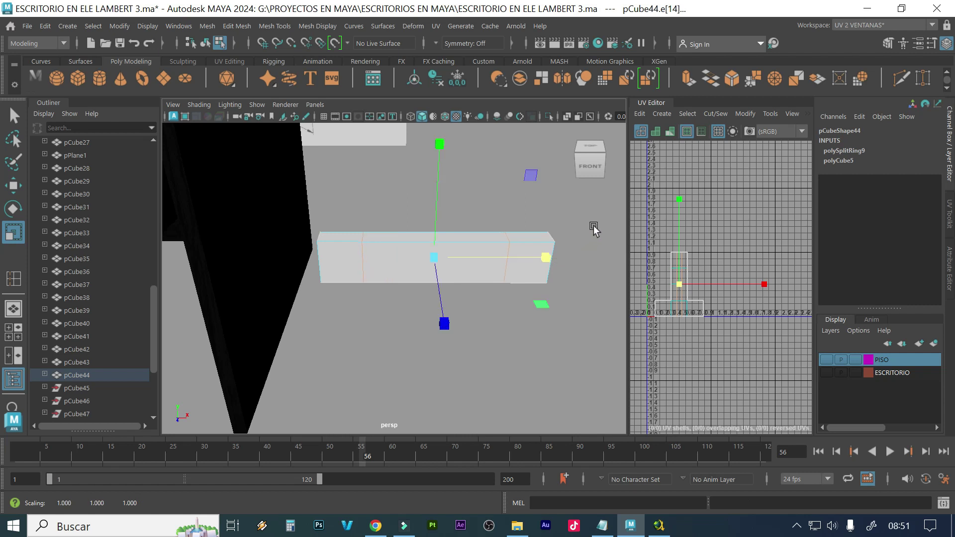
Select the edge loop on the top of the plank's middle section
{"action": "left_click", "coordinate": [260, 26]}
{"action": "left_click", "coordinate": [287, 125]}
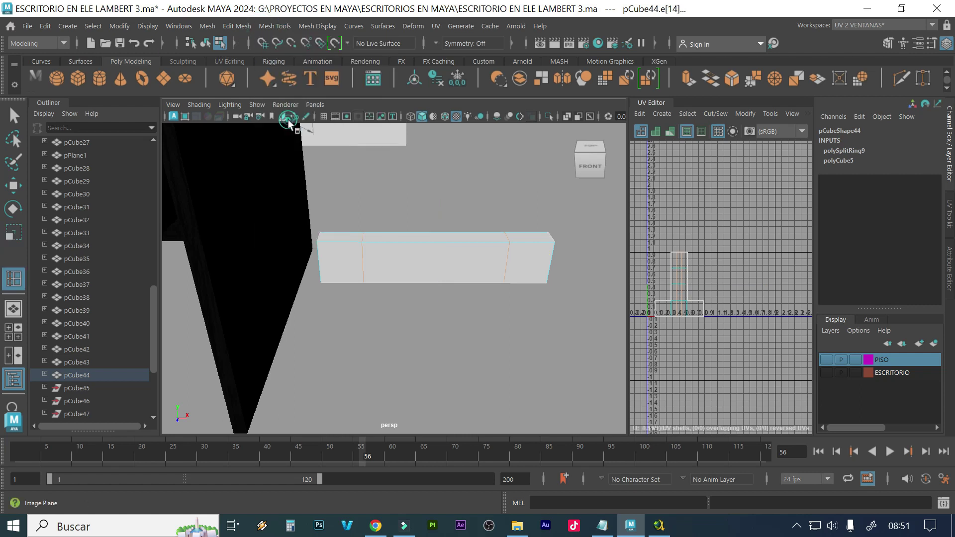
{"action": "left_click", "coordinate": [392, 244]}
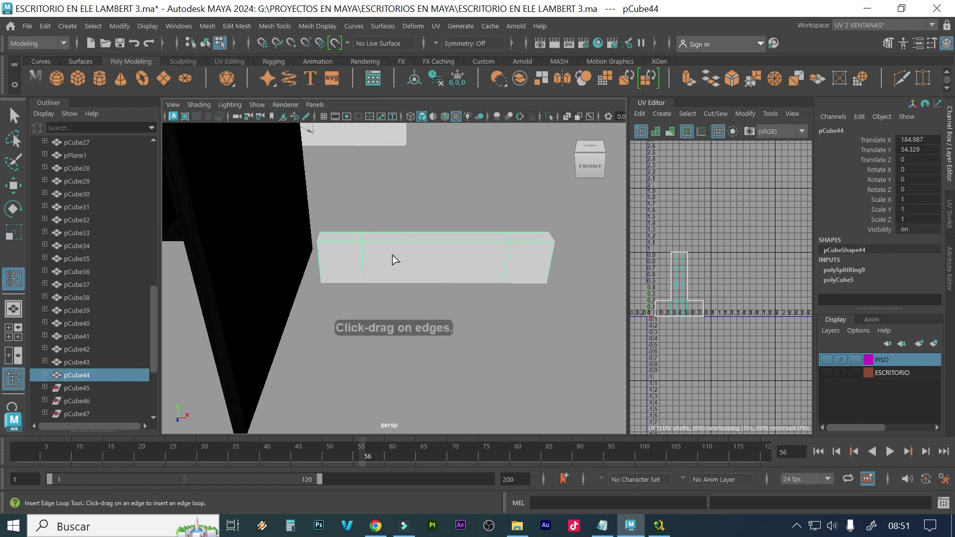
{"action": "left_click", "coordinate": [411, 244]}
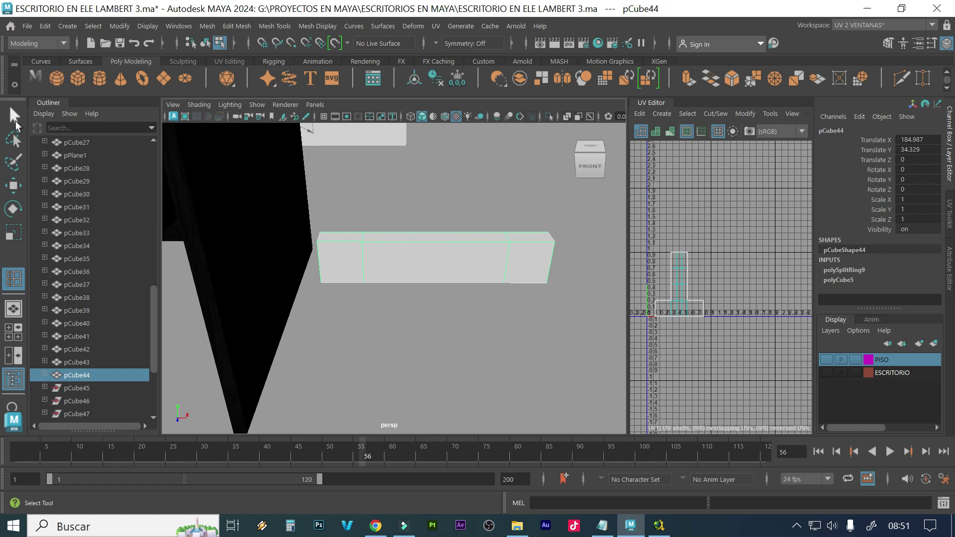
{"action": "key", "text": "q"}
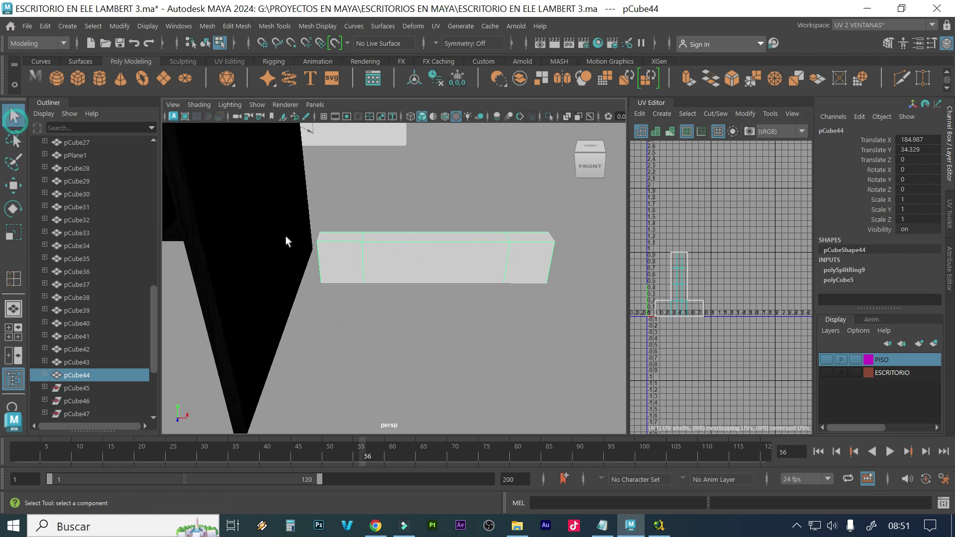
{"action": "double_click", "coordinate": [402, 244]}
{"action": "left_click", "coordinate": [402, 242]}
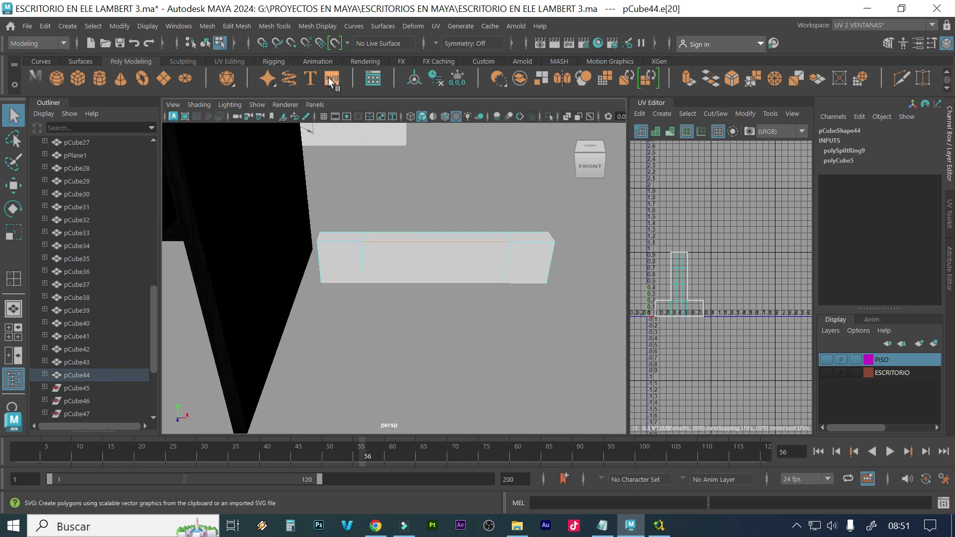
{"action": "left_click", "coordinate": [246, 26]}
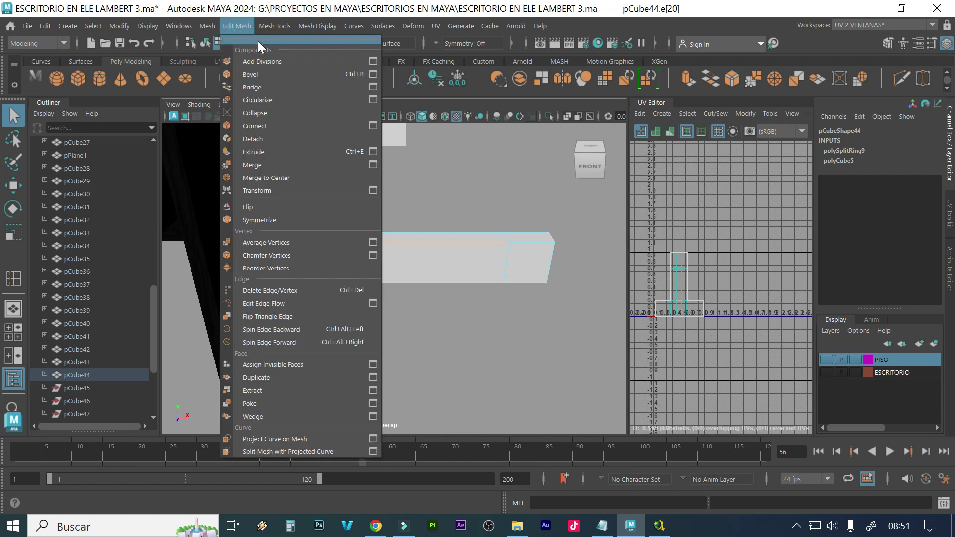
Insert two edge loops in the plank's middle section and scale them wider apart
{"action": "mouse_move", "coordinate": [273, 24]}
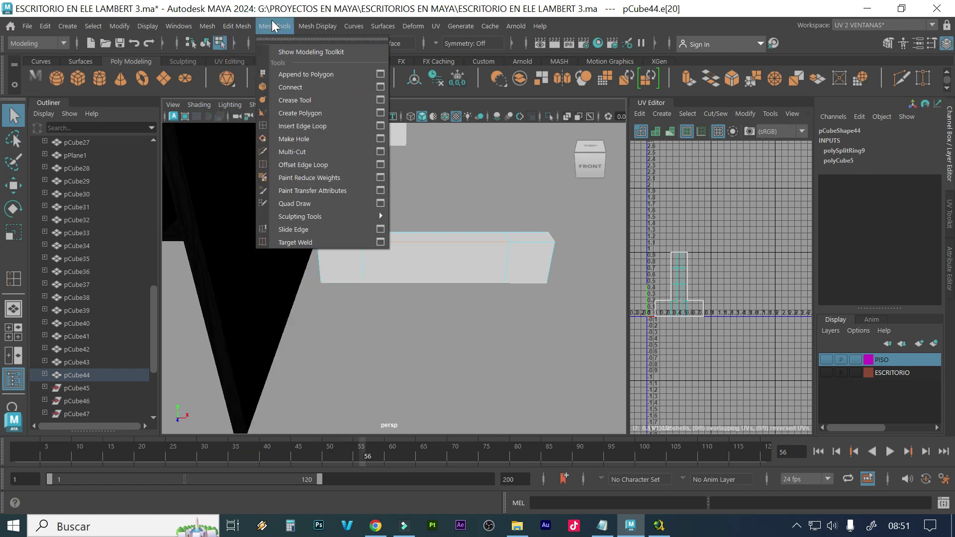
{"action": "left_click", "coordinate": [288, 124]}
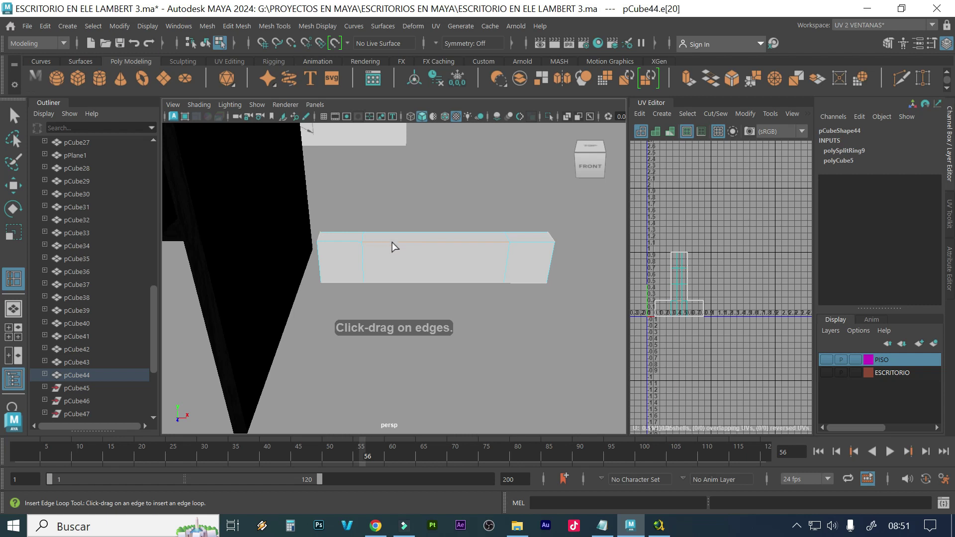
{"action": "left_click", "coordinate": [392, 242]}
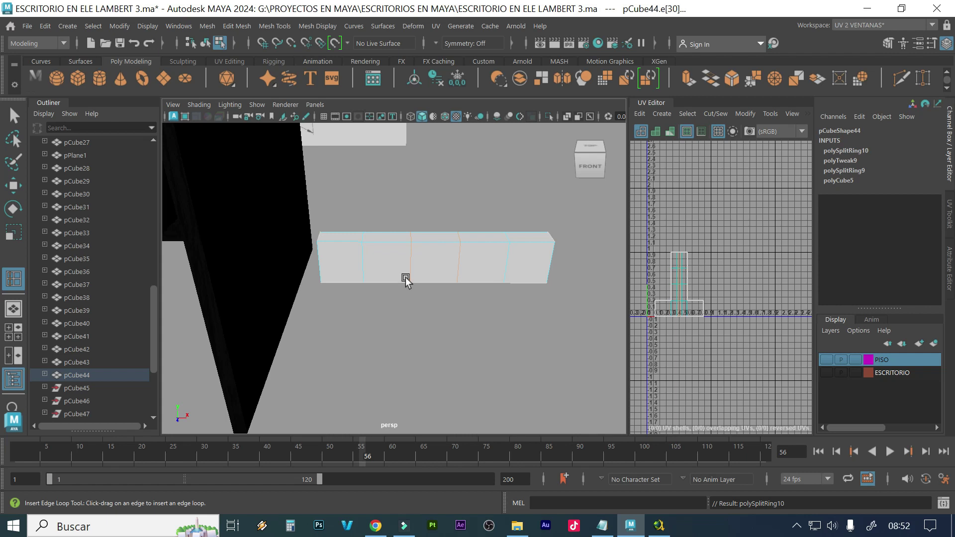
{"action": "key", "text": "r"}
{"action": "middle_click_drag", "start_coordinate": [508, 261], "coordinate": [699, 103]}
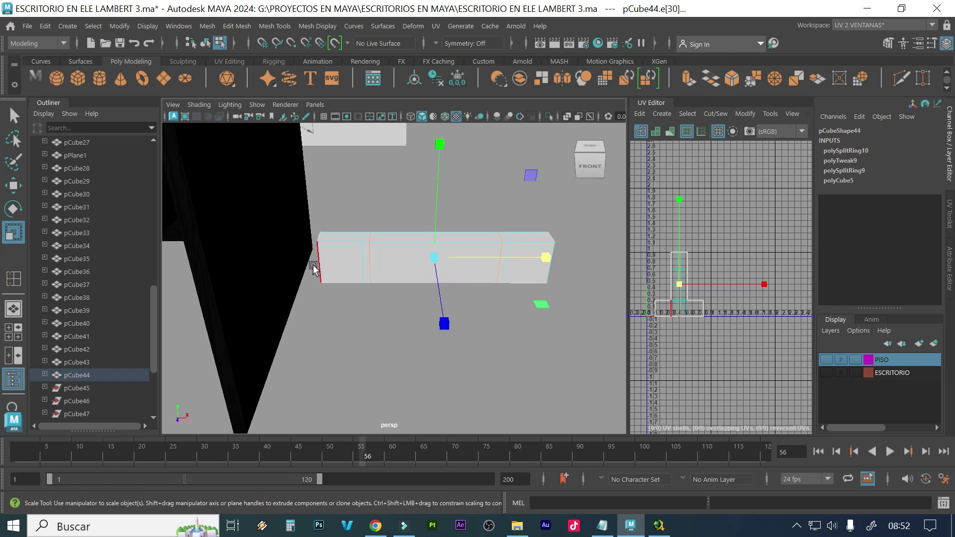
{"action": "middle_click_drag", "start_coordinate": [375, 278], "coordinate": [347, 284], "text": "alt"}
{"action": "right_click_drag", "start_coordinate": [347, 283], "coordinate": [388, 282], "text": "alt"}
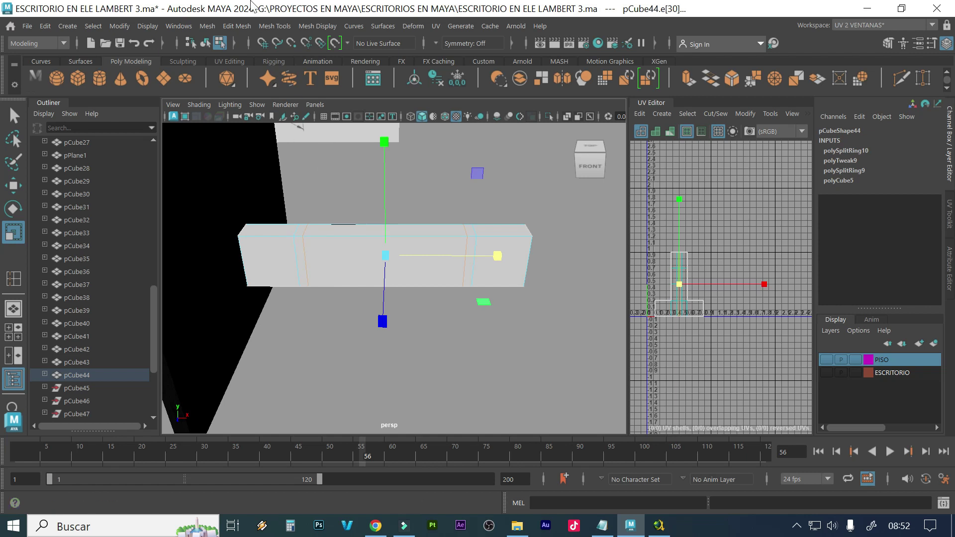
Restart Insert Edge Loop, then return to object-level plain selection of the plank
{"action": "left_click", "coordinate": [287, 27]}
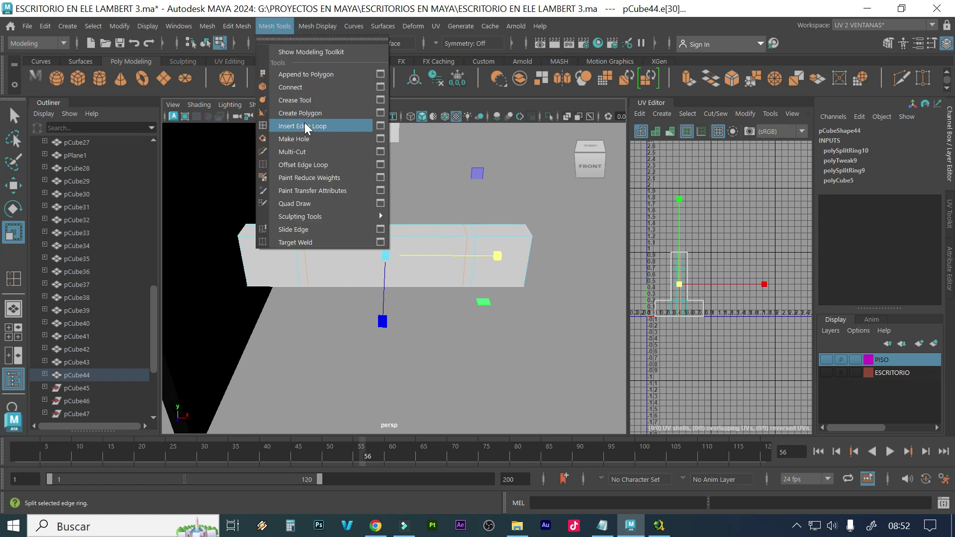
{"action": "left_click", "coordinate": [305, 126]}
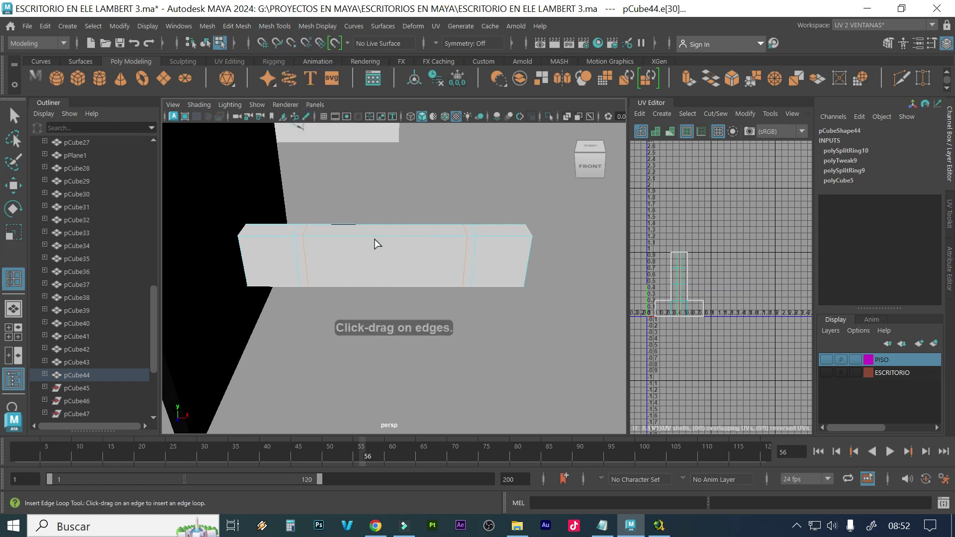
{"action": "key", "text": "F8"}
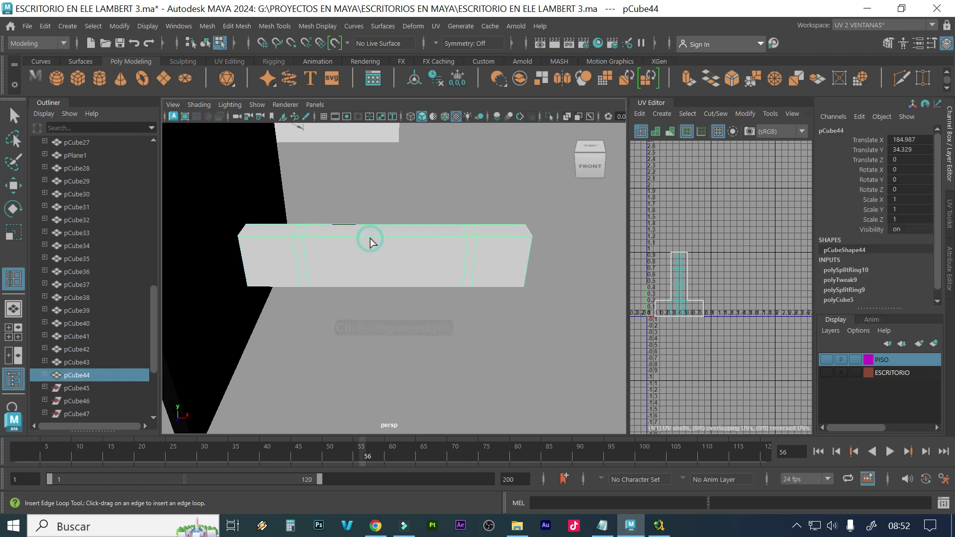
{"action": "key", "text": "q"}
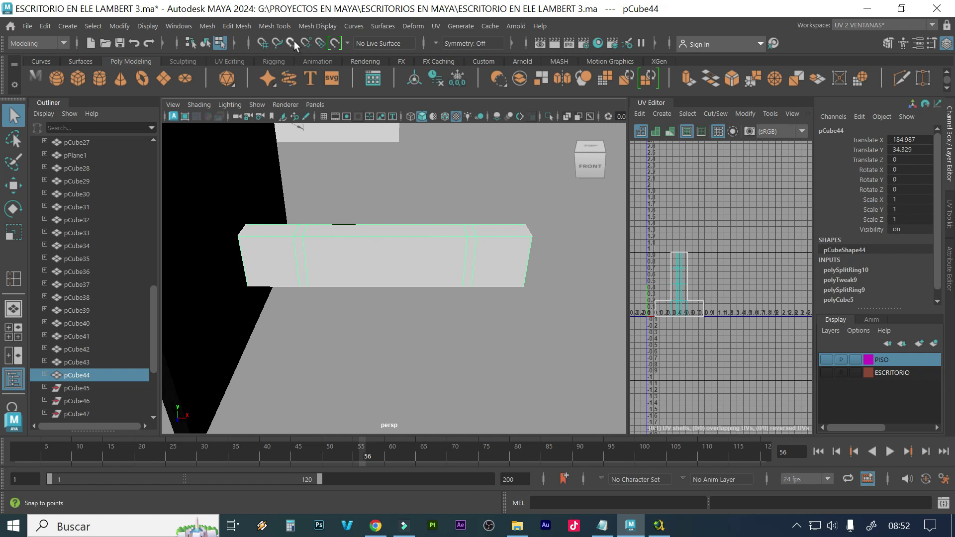
{"action": "left_click", "coordinate": [285, 26]}
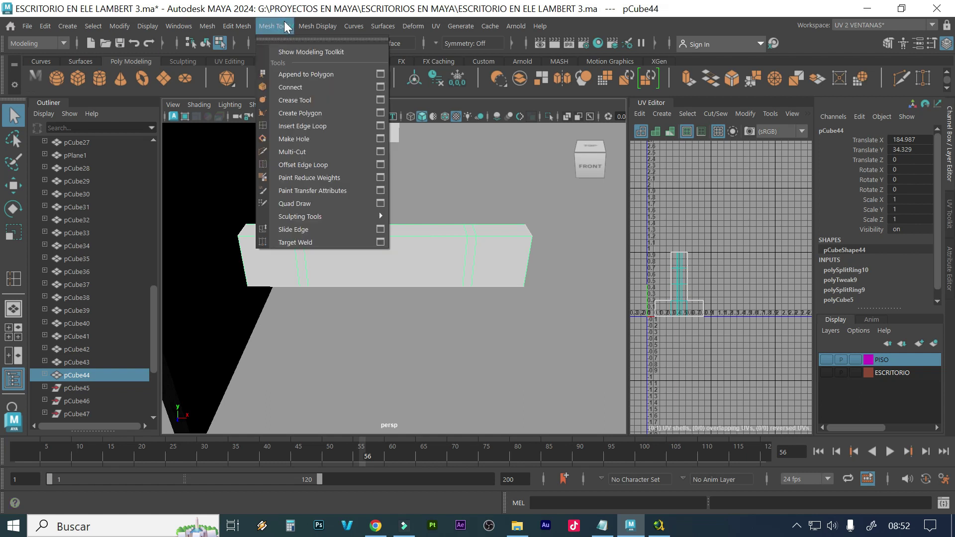
Select the plank's edges and reactivate the Insert Edge Loop tool
{"action": "mouse_move", "coordinate": [304, 26]}
{"action": "left_click", "coordinate": [295, 127]}
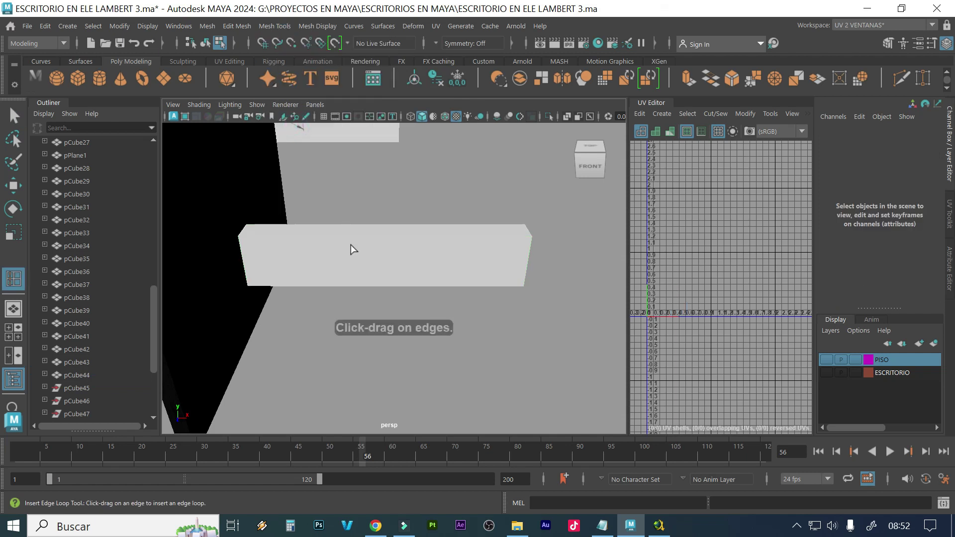
{"action": "left_click", "coordinate": [14, 116]}
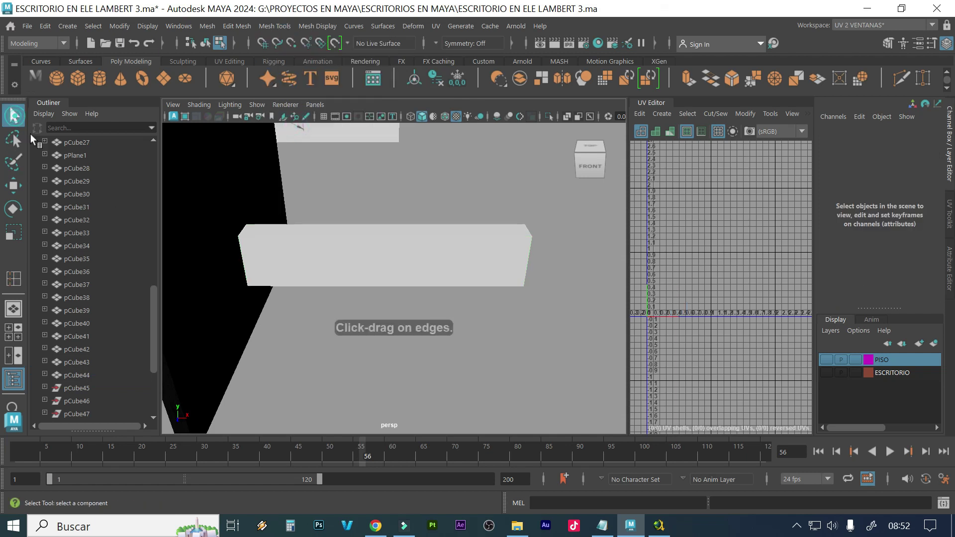
{"action": "left_click", "coordinate": [308, 237]}
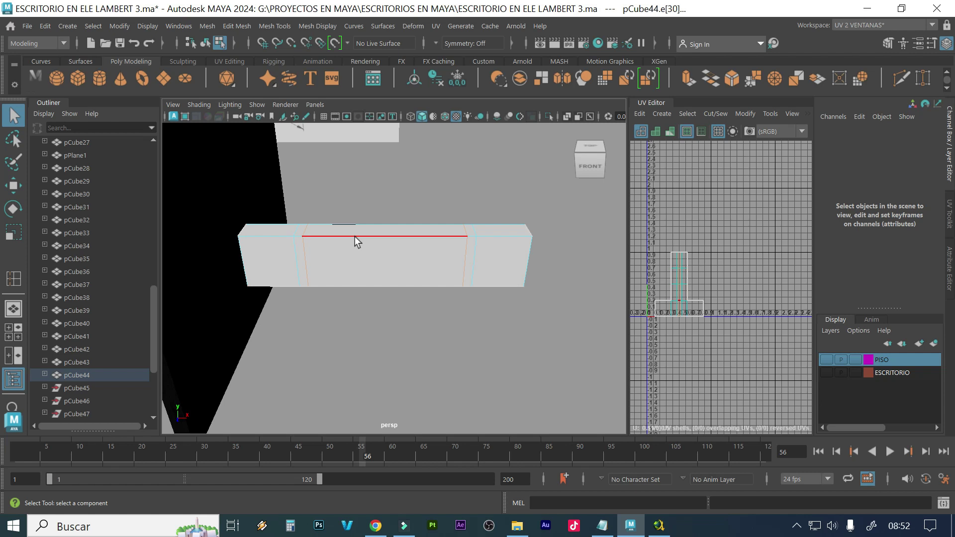
{"action": "left_click", "coordinate": [359, 271]}
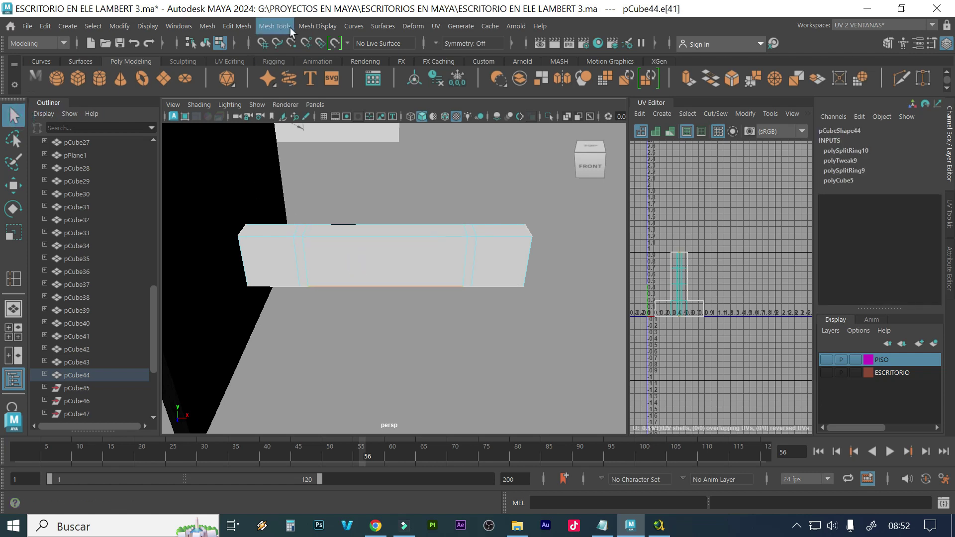
{"action": "left_click", "coordinate": [317, 26]}
{"action": "left_click", "coordinate": [318, 129]}
{"action": "left_click", "coordinate": [271, 23]}
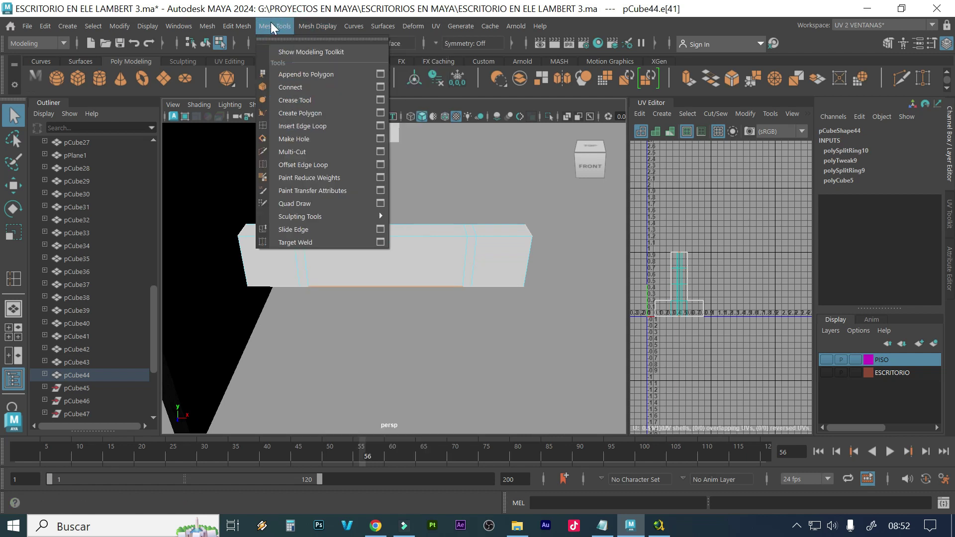
{"action": "left_click", "coordinate": [306, 122]}
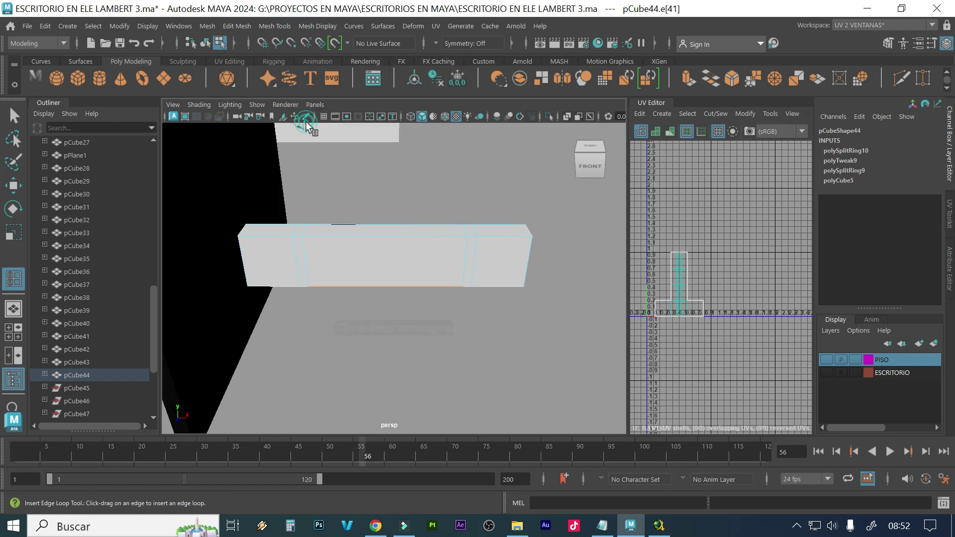
Reselect the long box and its top edge, then attempt inserting edge loops across it
{"action": "left_click", "coordinate": [357, 238]}
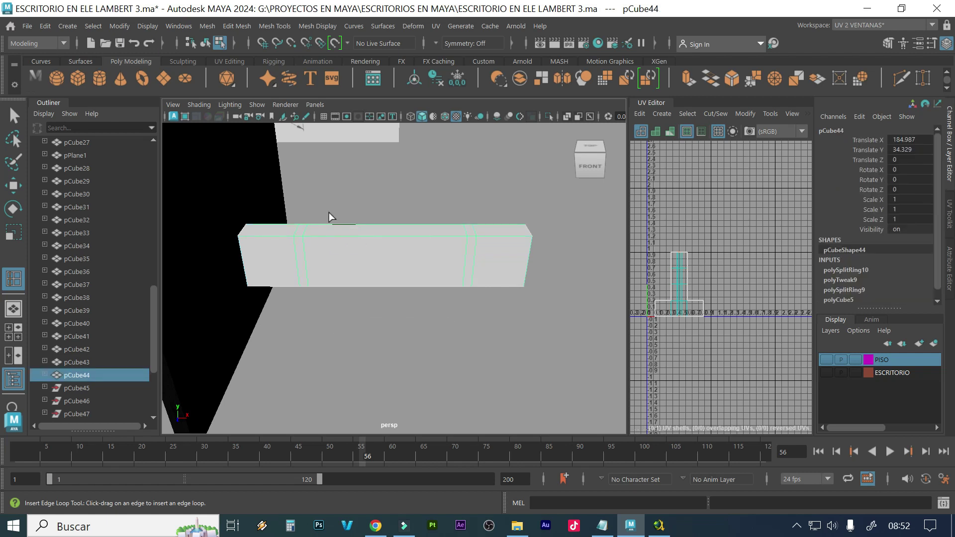
{"action": "right_click_drag", "start_coordinate": [332, 244], "coordinate": [350, 109]}
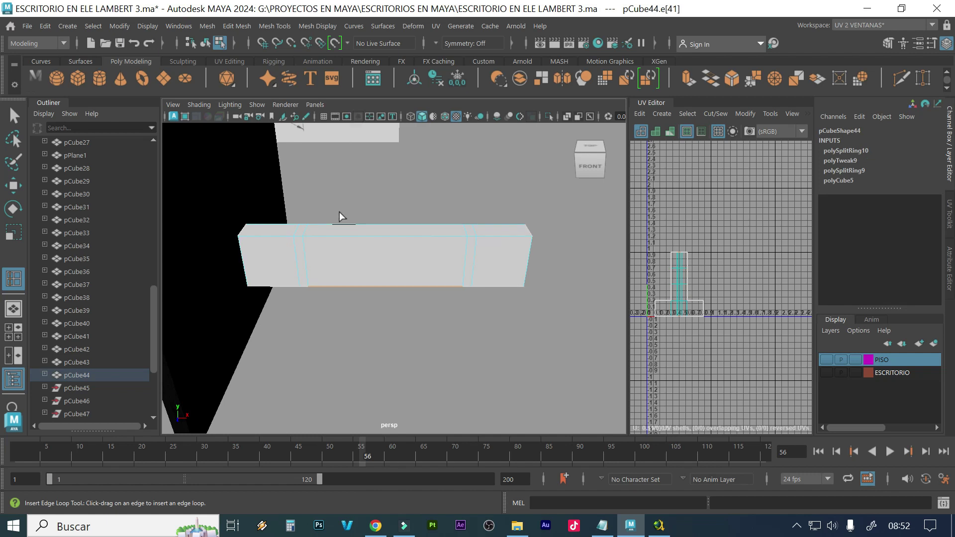
{"action": "left_click", "coordinate": [342, 239]}
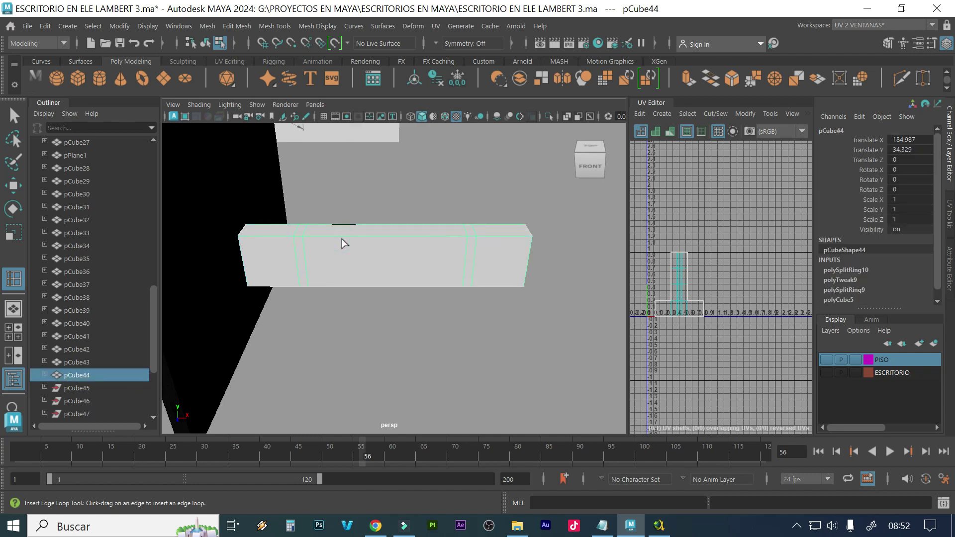
{"action": "key", "text": "q"}
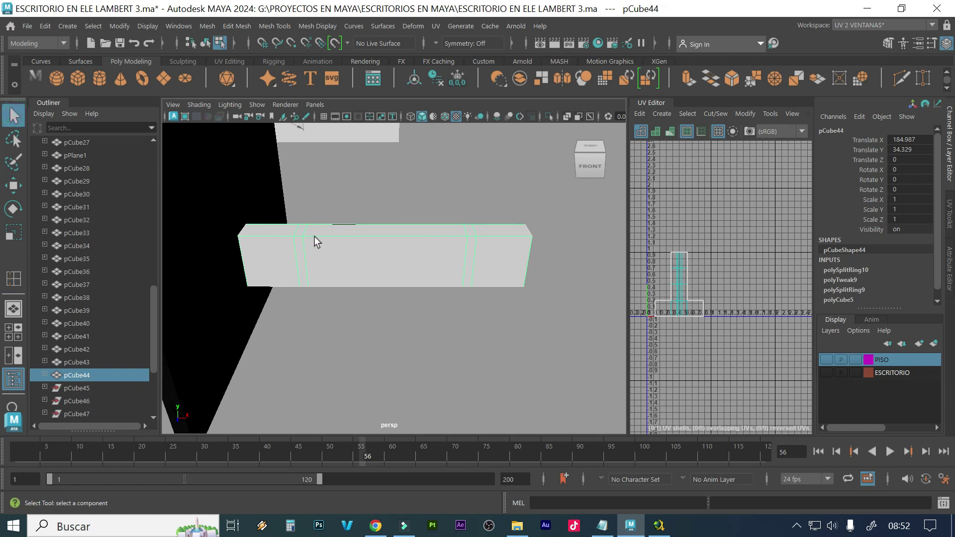
{"action": "left_click", "coordinate": [315, 237]}
{"action": "left_click", "coordinate": [315, 236]}
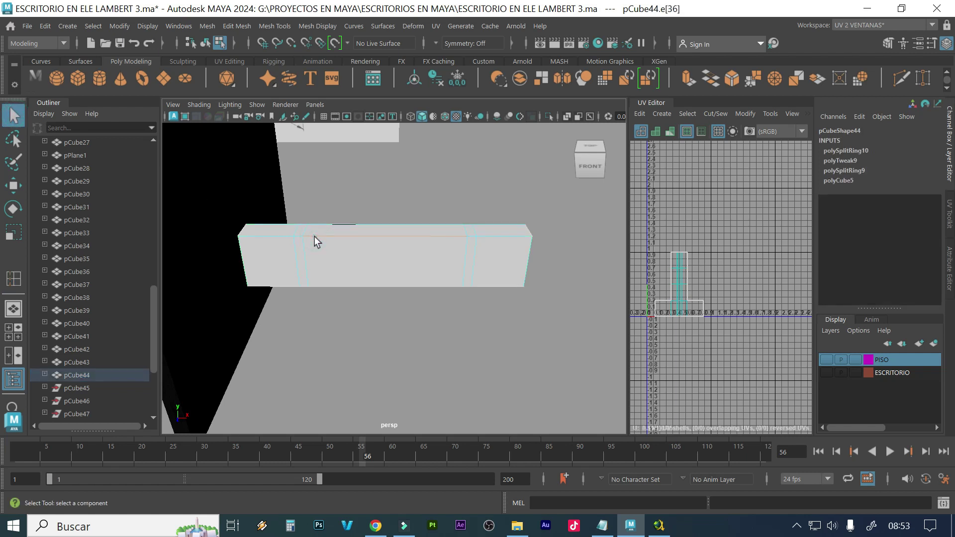
{"action": "left_click", "coordinate": [243, 27]}
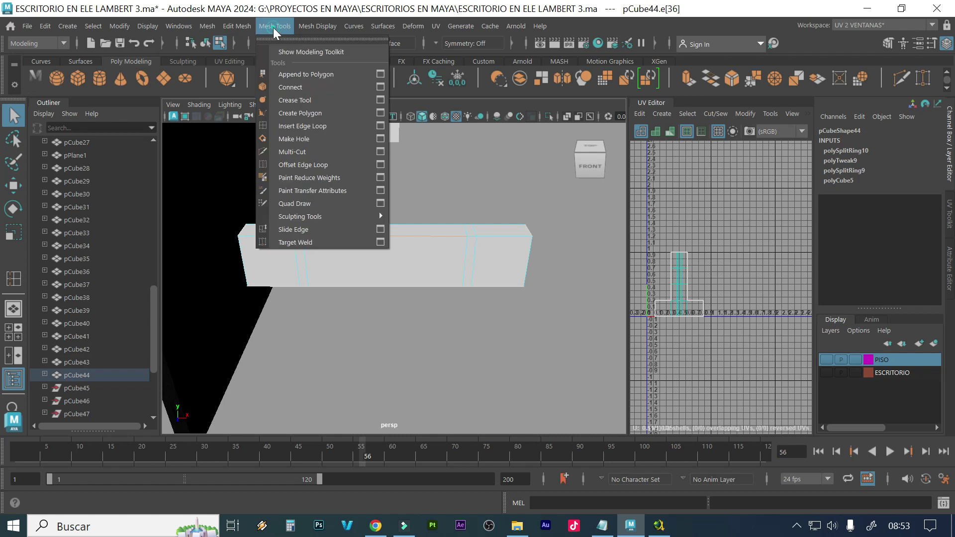
{"action": "left_click", "coordinate": [293, 125]}
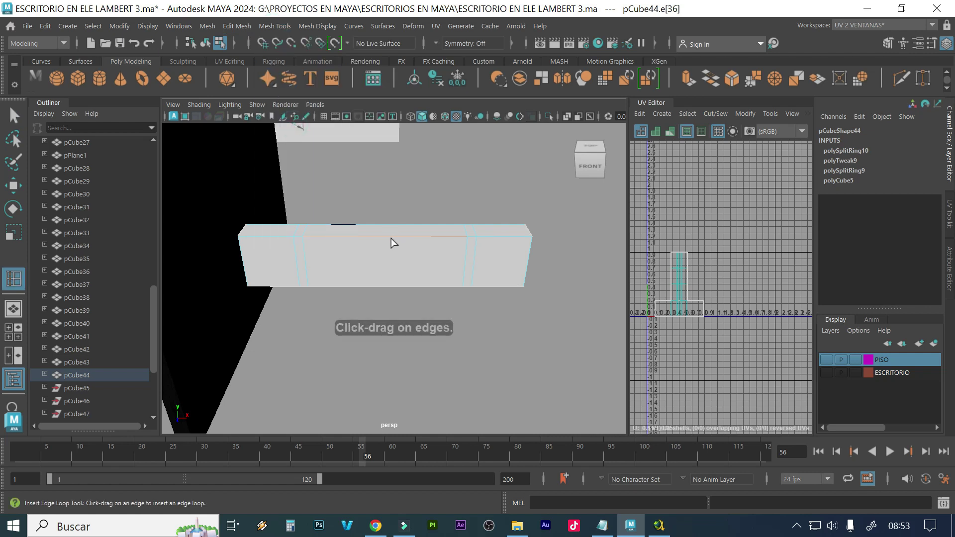
{"action": "key", "text": "F8"}
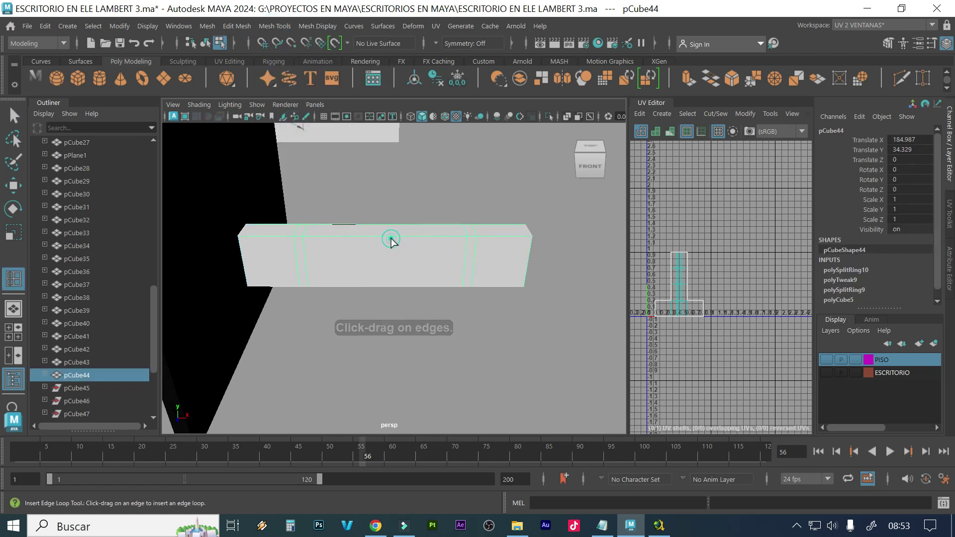
{"action": "left_click", "coordinate": [391, 238]}
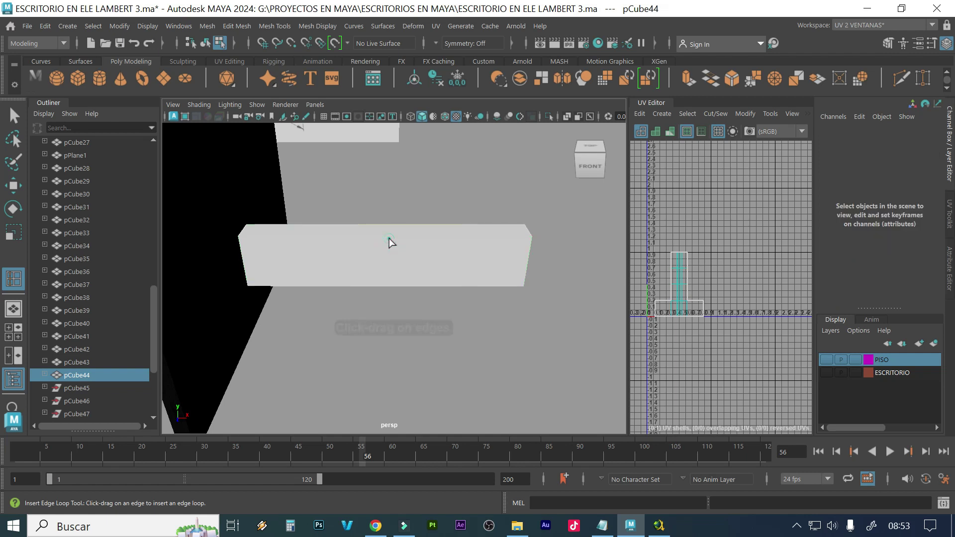
{"action": "left_click", "coordinate": [389, 238]}
{"action": "left_click", "coordinate": [346, 241]}
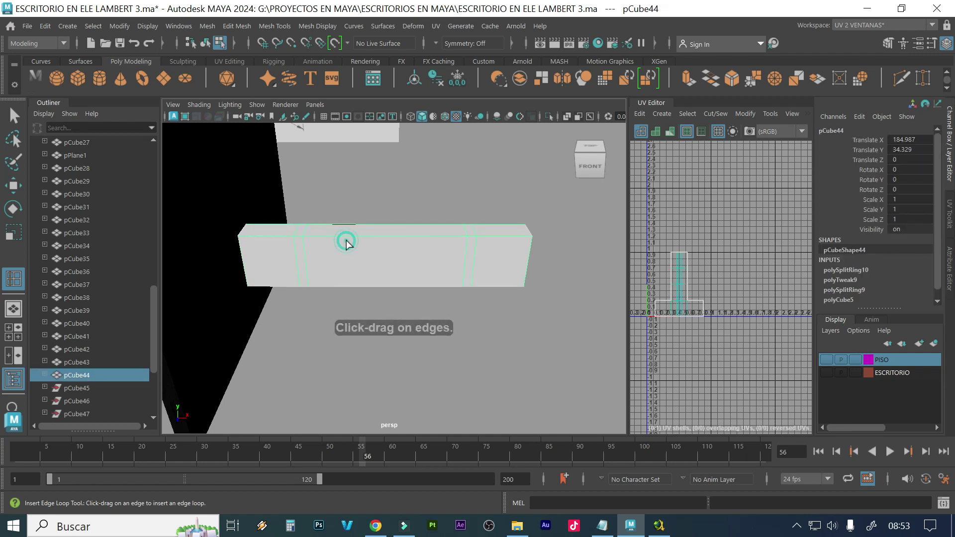
Insert two edge loops across the long box and scale them farther apart
{"action": "left_click", "coordinate": [352, 289]}
{"action": "left_click", "coordinate": [355, 274]}
{"action": "scroll", "coordinate": [361, 275], "scroll_direction": "up", "scroll_amount": 3}
{"action": "left_click_drag", "start_coordinate": [371, 275], "coordinate": [375, 267], "text": "alt"}
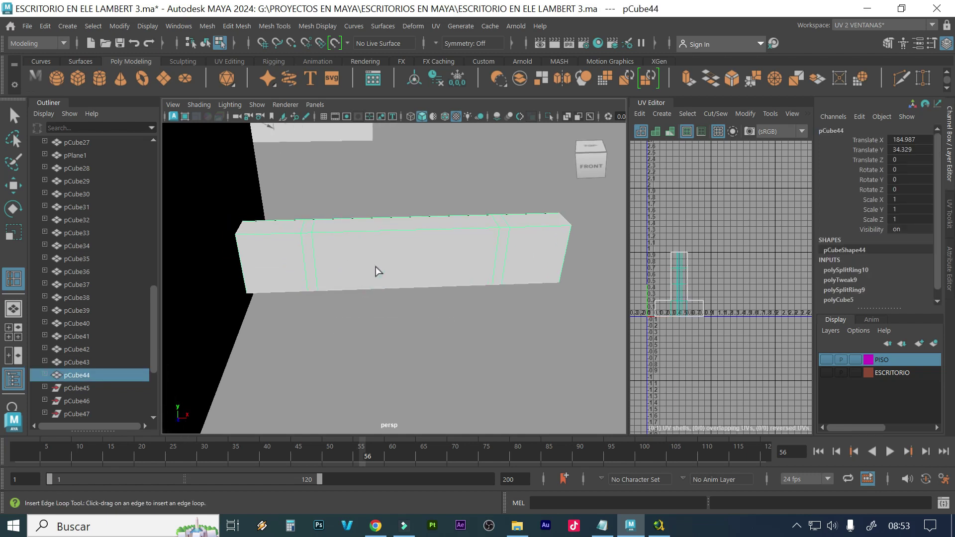
{"action": "left_click", "coordinate": [375, 231]}
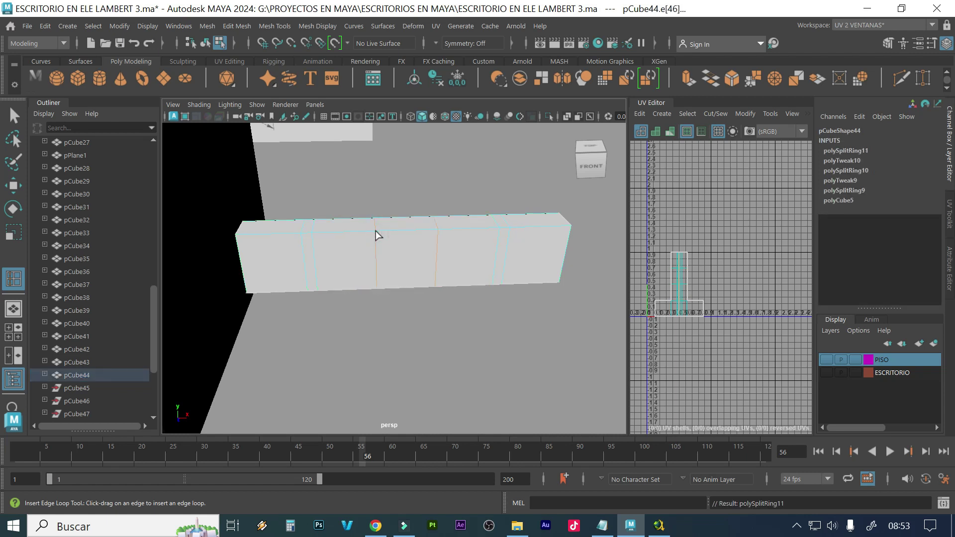
{"action": "key", "text": "r"}
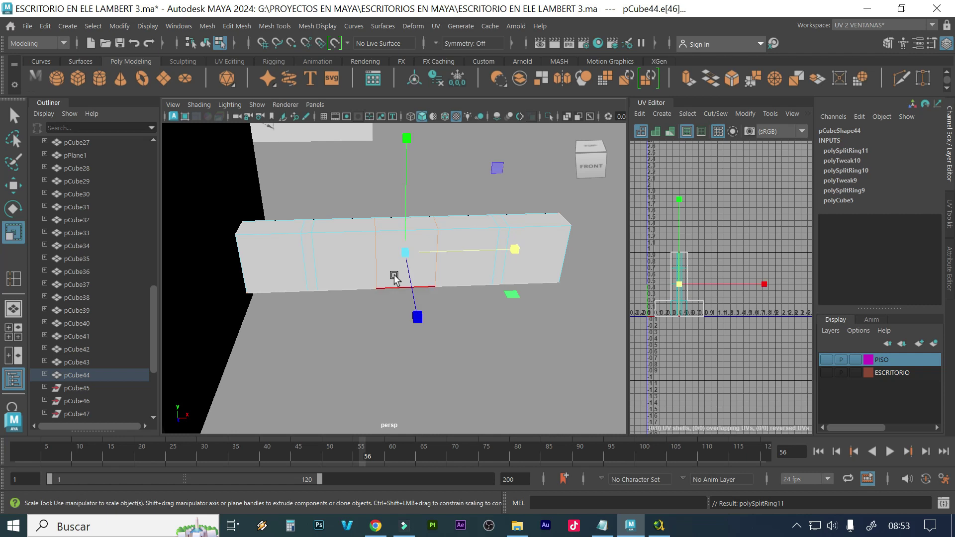
{"action": "left_click_drag", "start_coordinate": [478, 248], "coordinate": [540, 235]}
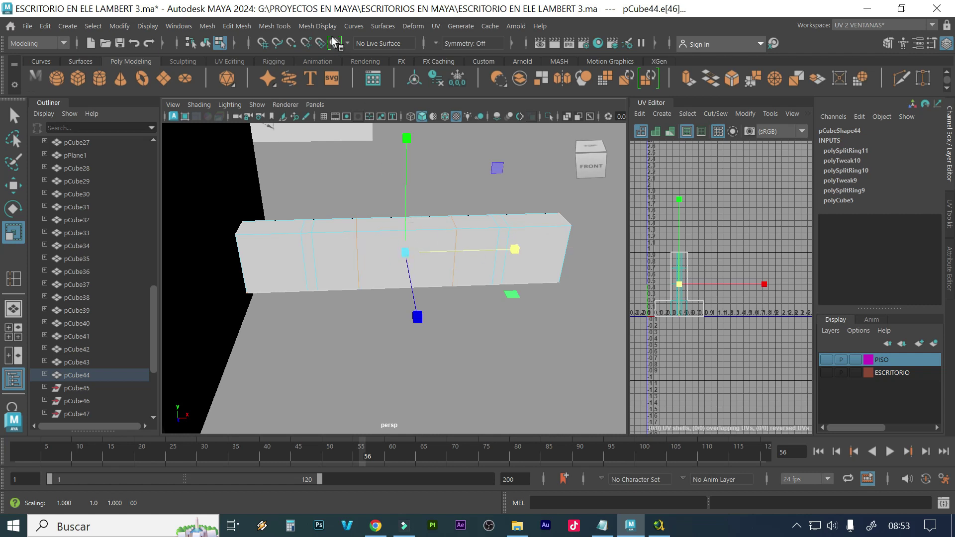
{"action": "left_click", "coordinate": [274, 27]}
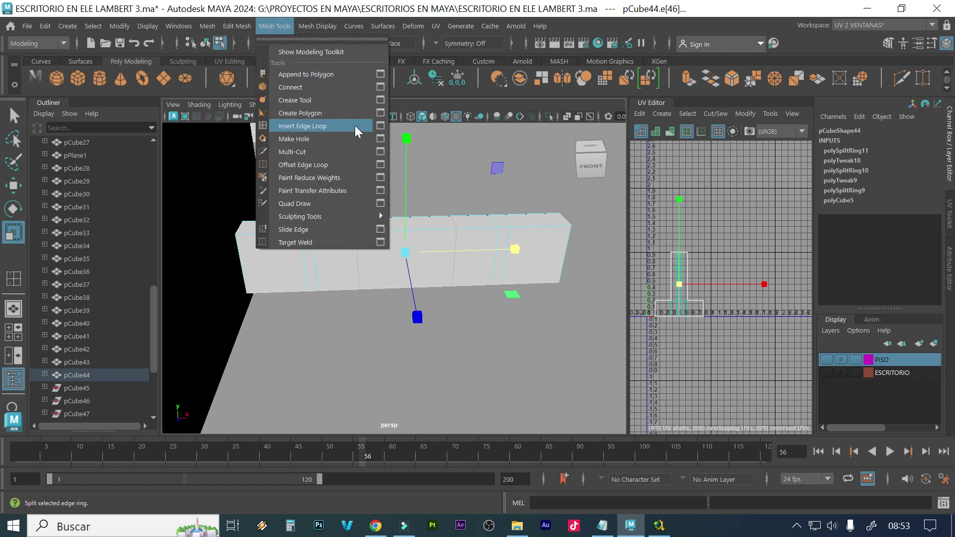
Set Insert Edge Loop to 1 loop and insert a single loop across the long box
{"action": "left_click", "coordinate": [379, 126]}
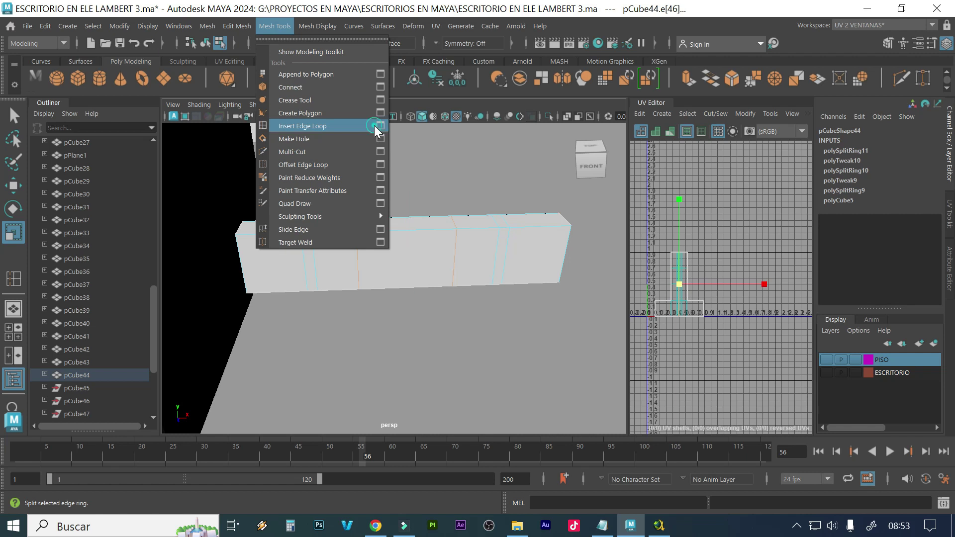
{"action": "double_click", "coordinate": [137, 224]}
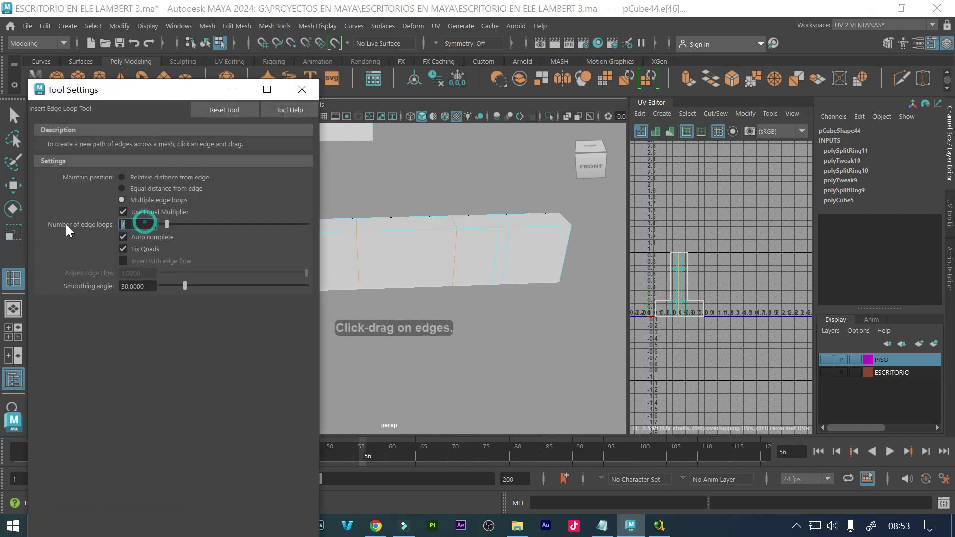
{"action": "type", "text": "1"}
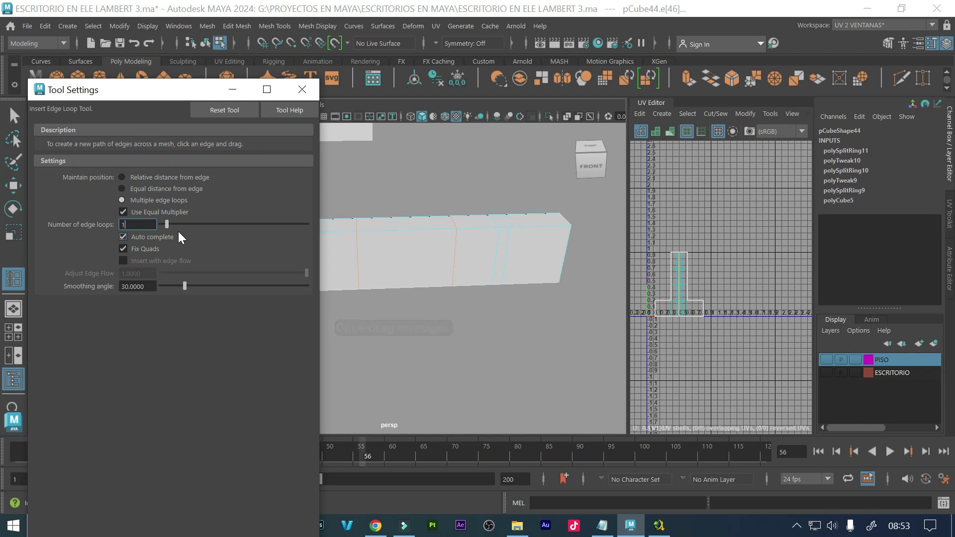
{"action": "left_click", "coordinate": [400, 230]}
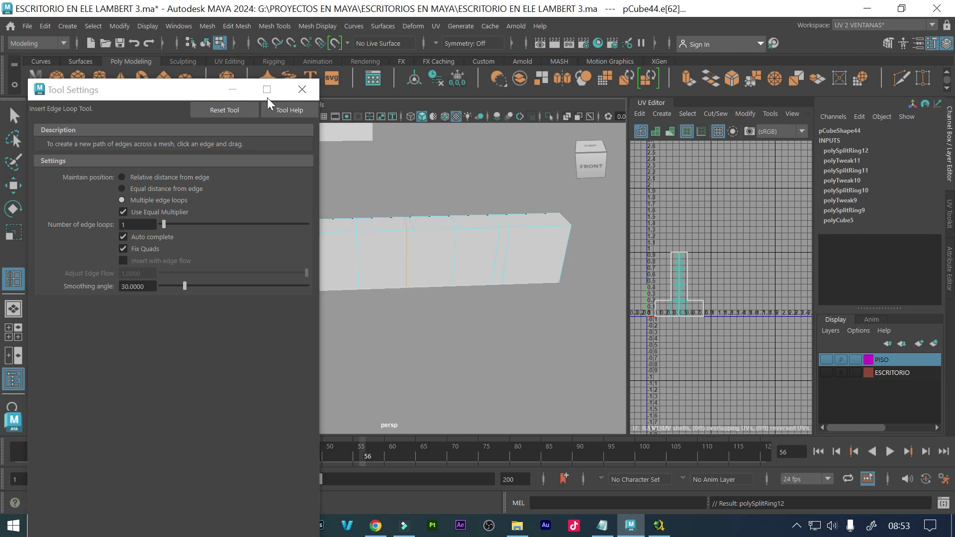
{"action": "left_click", "coordinate": [237, 91]}
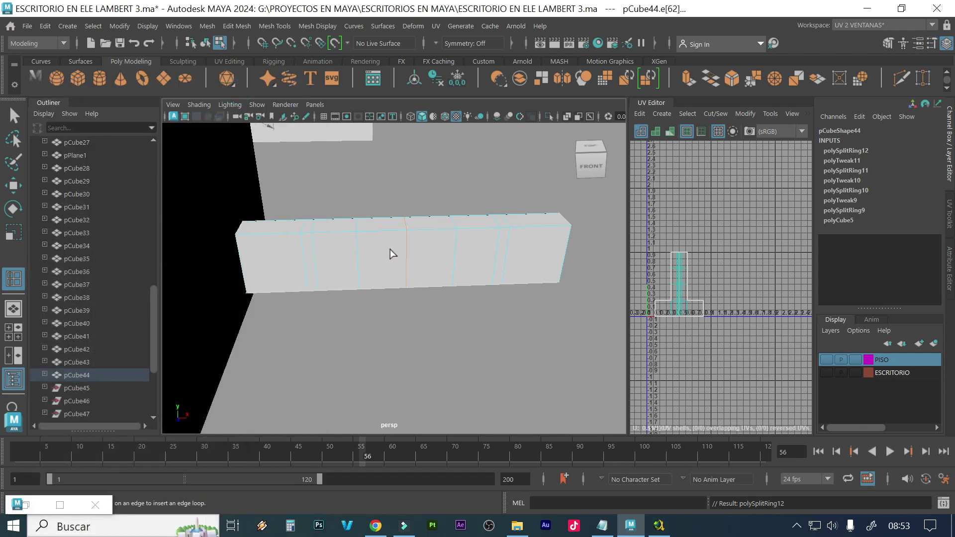
{"action": "left_click_drag", "start_coordinate": [389, 252], "coordinate": [439, 258], "text": "alt"}
{"action": "right_click_drag", "start_coordinate": [439, 258], "coordinate": [378, 252], "text": "alt"}
{"action": "left_click_drag", "start_coordinate": [378, 252], "coordinate": [404, 193], "text": "alt"}
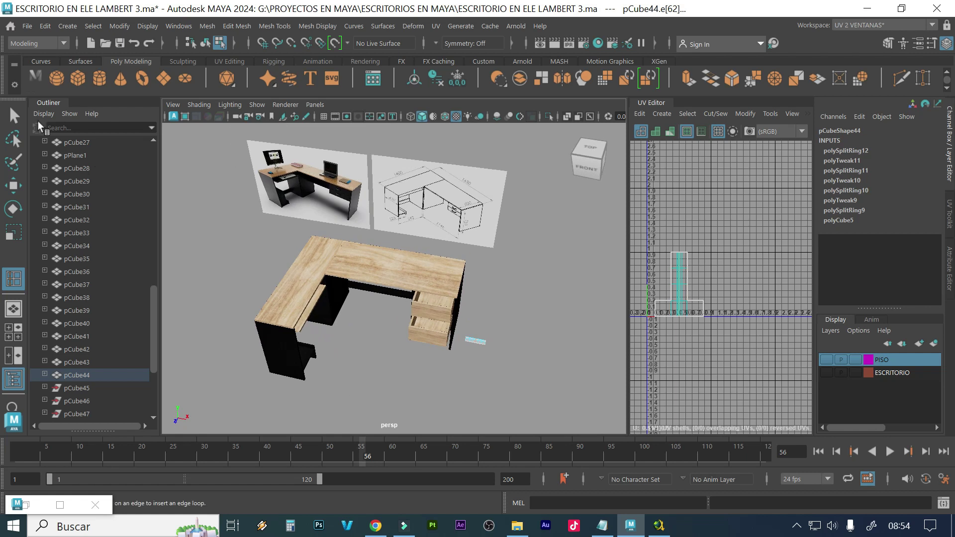
Move imagePlane1 back along Z to about -525.345 behind the desk
{"action": "left_click", "coordinate": [14, 115]}
{"action": "left_click_drag", "start_coordinate": [415, 468], "coordinate": [309, 198]}
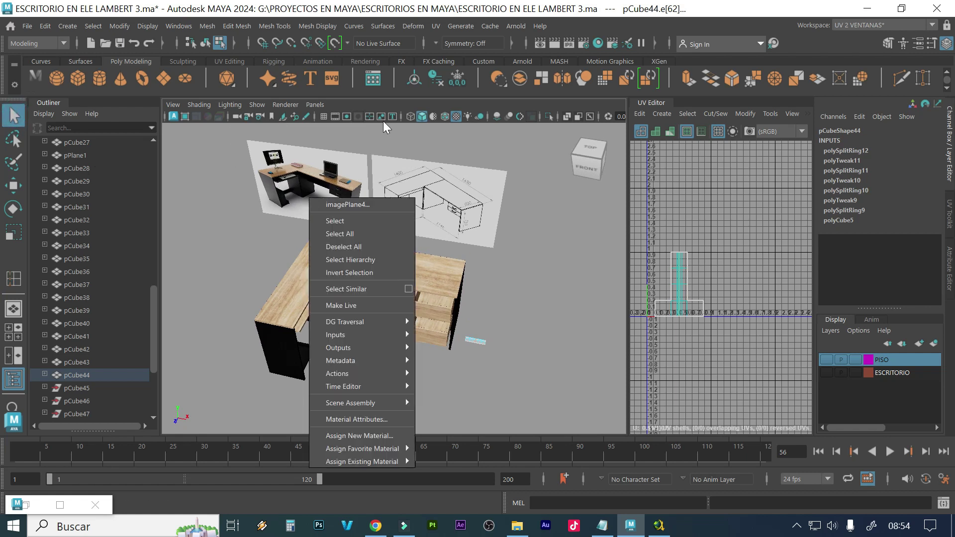
{"action": "right_click_drag", "start_coordinate": [383, 162], "coordinate": [384, 162]}
{"action": "right_click_drag", "start_coordinate": [354, 258], "coordinate": [404, 128]}
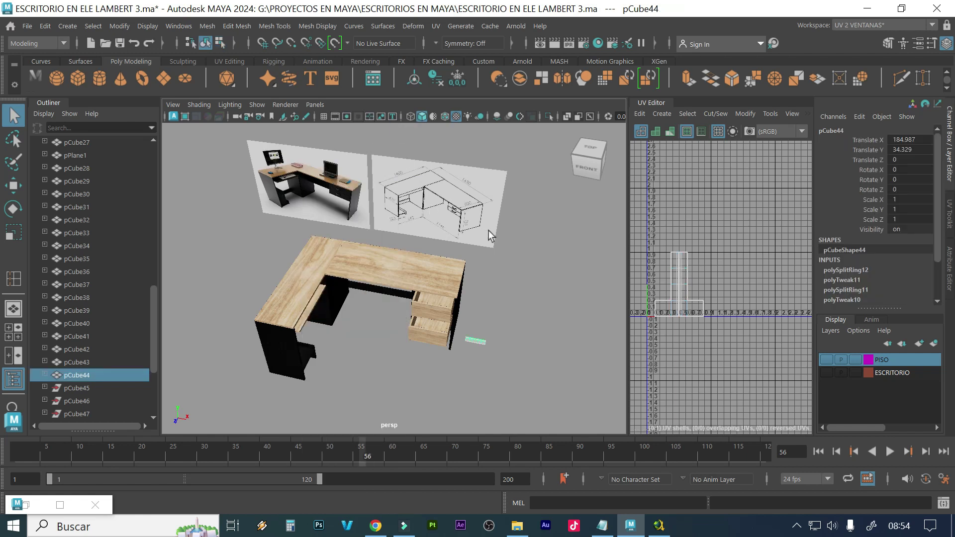
{"action": "left_click", "coordinate": [318, 174]}
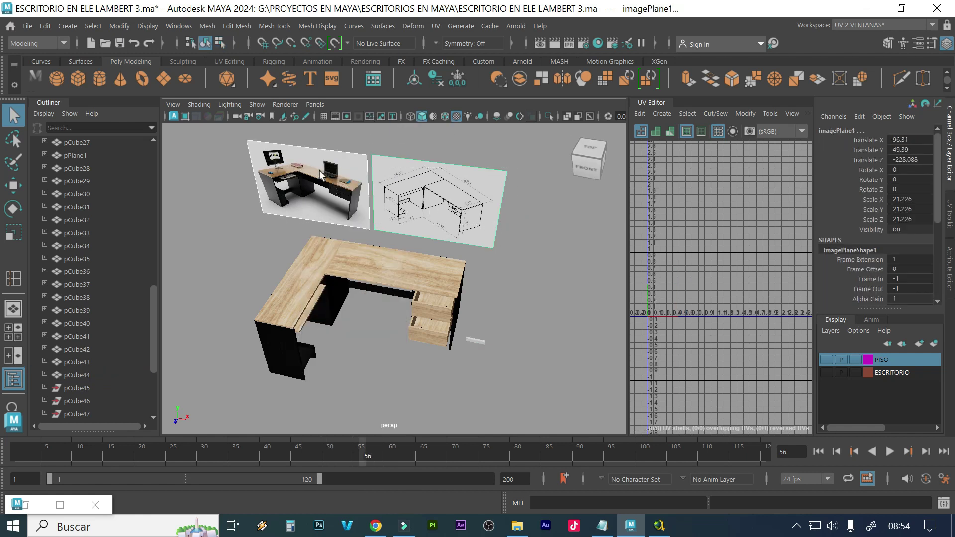
{"action": "key", "text": "w"}
{"action": "left_click_drag", "start_coordinate": [409, 274], "coordinate": [462, 166]}
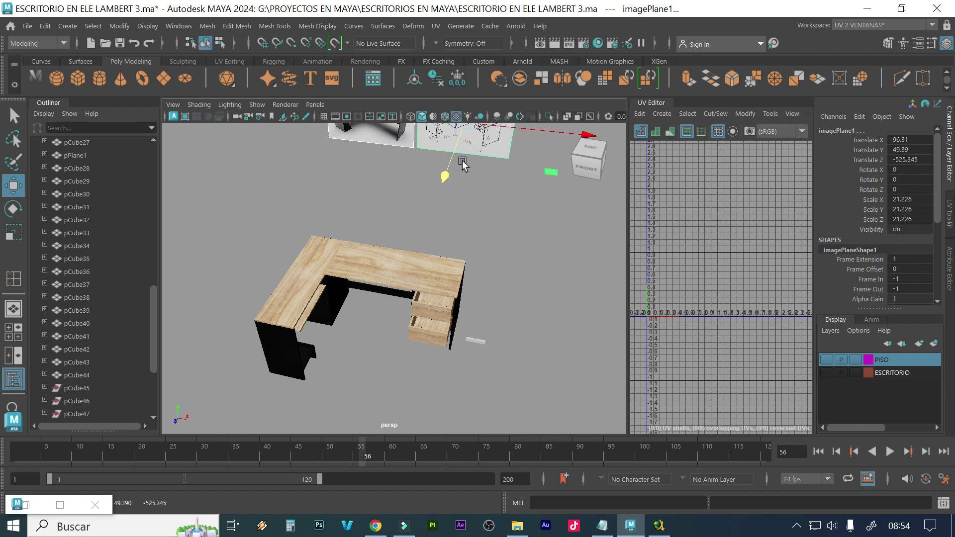
Orbit around the desk's side and front, then reselect the long white box
{"action": "left_click_drag", "start_coordinate": [466, 243], "coordinate": [428, 279], "text": "alt"}
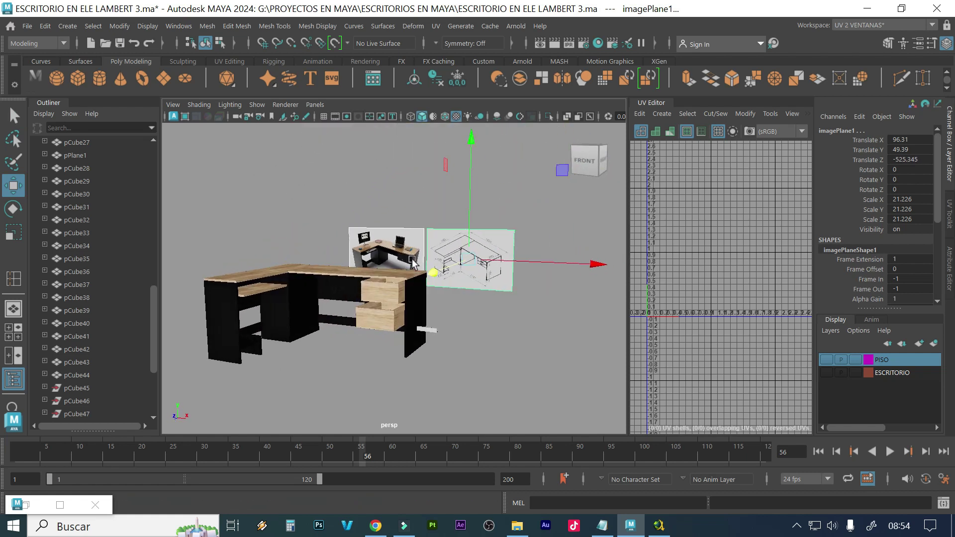
{"action": "scroll", "coordinate": [492, 329], "scroll_direction": "up", "scroll_amount": 2}
{"action": "left_click_drag", "start_coordinate": [462, 358], "coordinate": [407, 337], "text": "alt"}
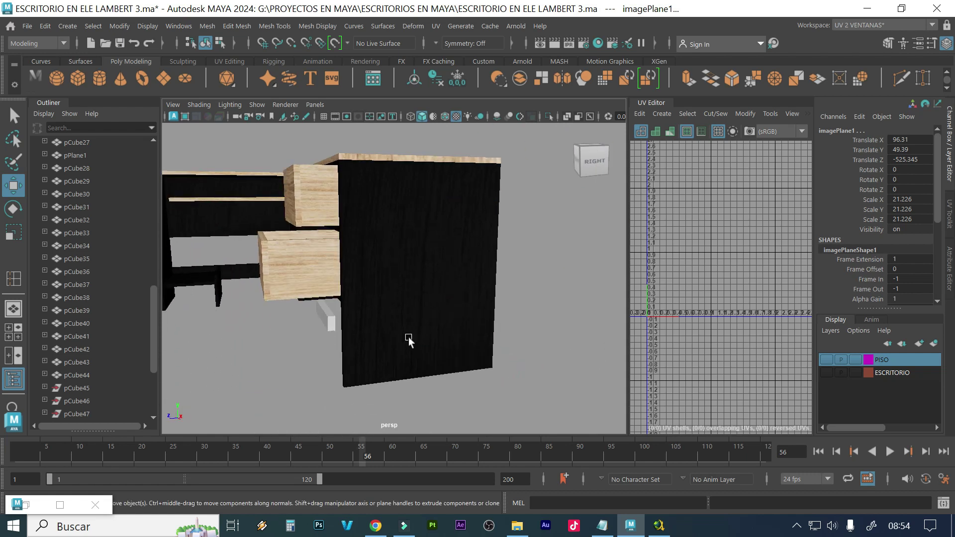
{"action": "left_click_drag", "start_coordinate": [303, 321], "coordinate": [382, 322], "text": "alt"}
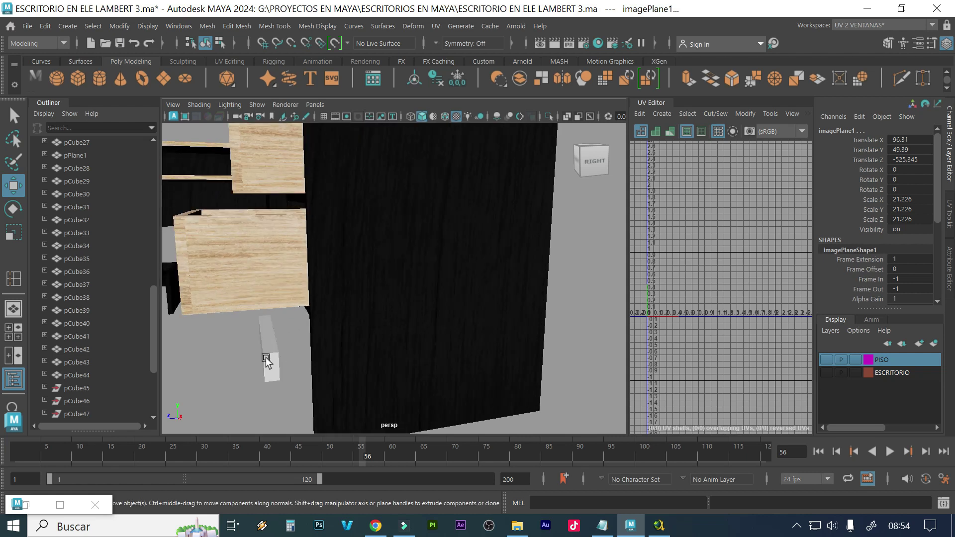
{"action": "left_click_drag", "start_coordinate": [258, 357], "coordinate": [335, 354], "text": "alt"}
{"action": "left_click_drag", "start_coordinate": [512, 324], "coordinate": [407, 293], "text": "alt"}
{"action": "left_click", "coordinate": [508, 311]}
{"action": "right_click_drag", "start_coordinate": [409, 297], "coordinate": [465, 134]}
{"action": "left_click_drag", "start_coordinate": [525, 376], "coordinate": [325, 225]}
Scale the long thin bar along two axes to resize it
{"action": "key", "text": "r"}
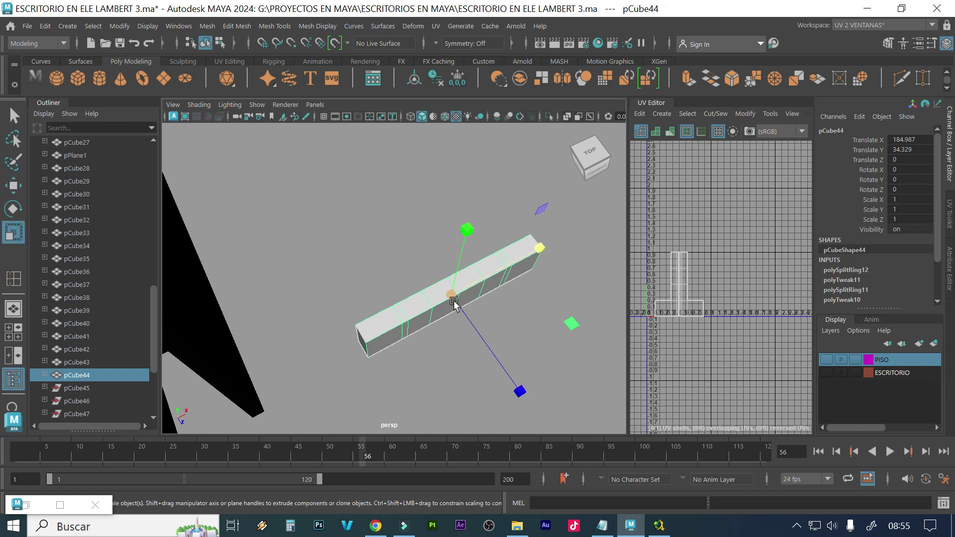
{"action": "left_click_drag", "start_coordinate": [518, 389], "coordinate": [489, 360]}
{"action": "right_click_drag", "start_coordinate": [490, 360], "coordinate": [411, 349], "text": "alt"}
{"action": "scroll", "coordinate": [363, 348], "scroll_direction": "up", "scroll_amount": 5}
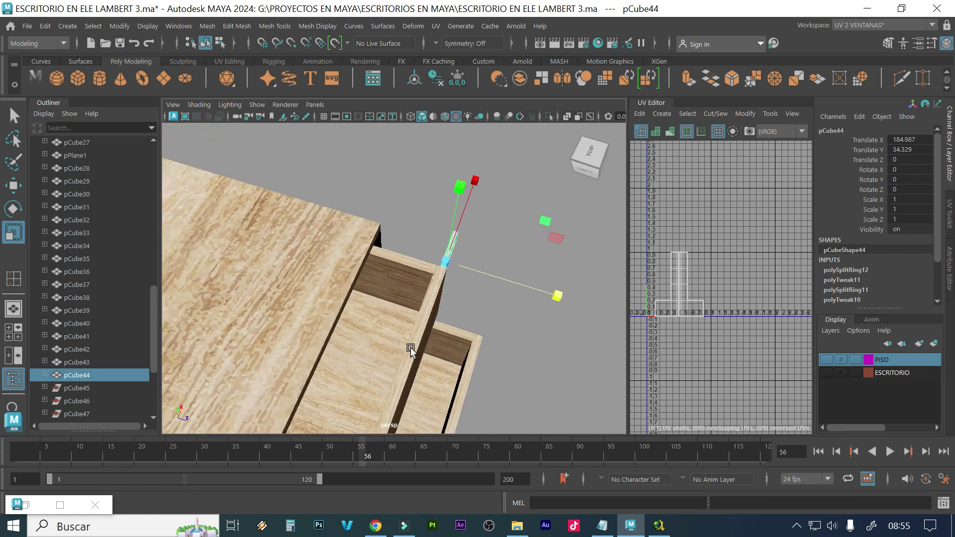
{"action": "left_click_drag", "start_coordinate": [555, 294], "coordinate": [426, 340]}
{"action": "right_click_drag", "start_coordinate": [426, 340], "coordinate": [584, 334], "text": "alt"}
{"action": "left_click_drag", "start_coordinate": [584, 334], "coordinate": [467, 352], "text": "alt"}
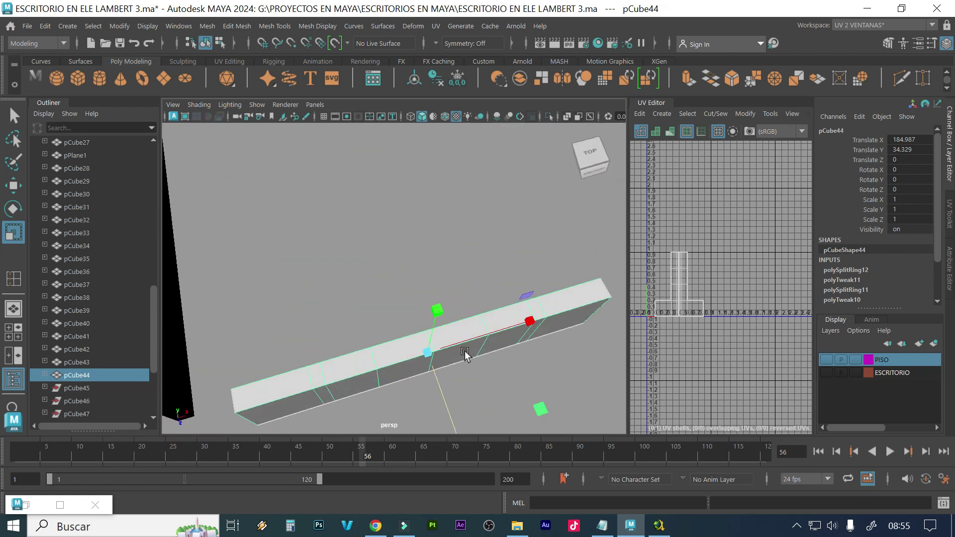
Select the bar's middle vertices and move them to bend it into a zigzag curve
{"action": "right_click_drag", "start_coordinate": [473, 334], "coordinate": [416, 145]}
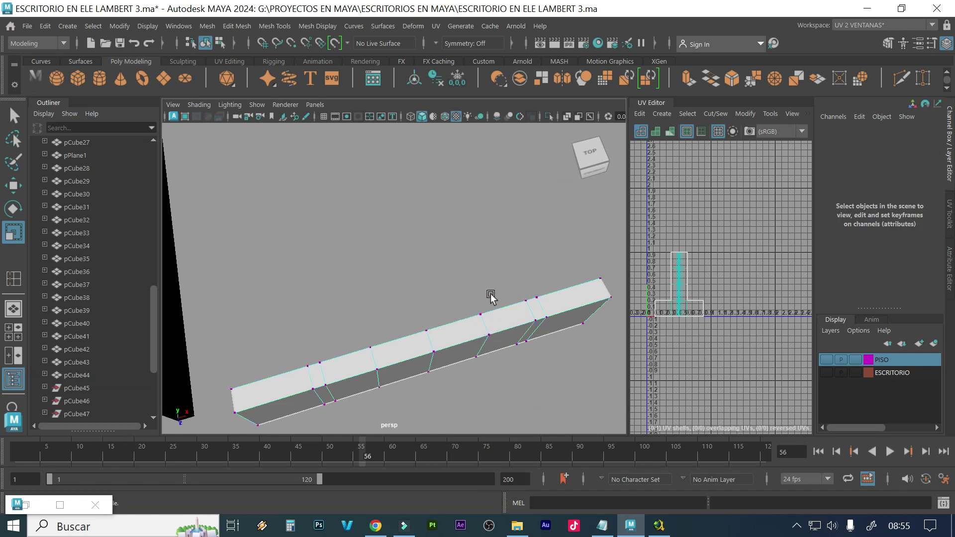
{"action": "left_click_drag", "start_coordinate": [503, 291], "coordinate": [364, 408]}
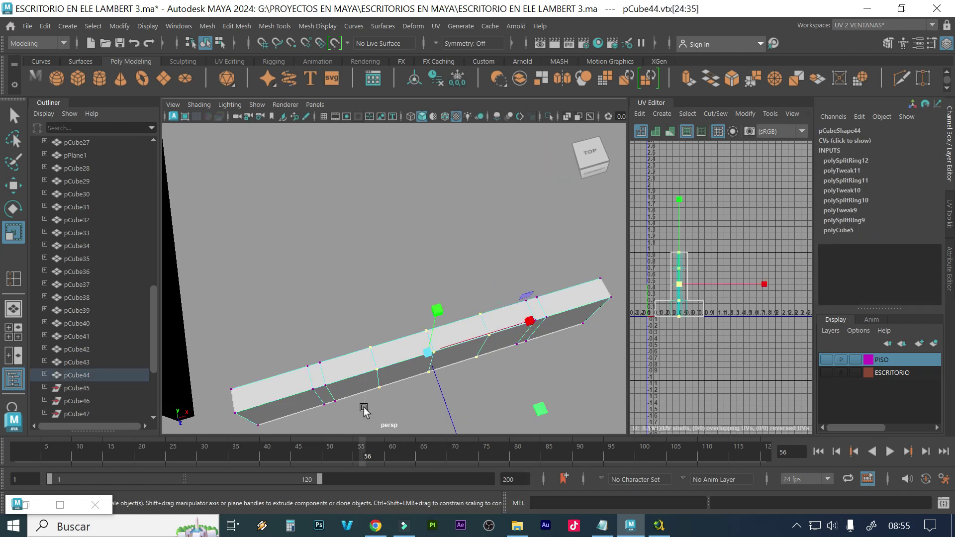
{"action": "key", "text": "w"}
{"action": "left_click_drag", "start_coordinate": [464, 398], "coordinate": [486, 324], "text": "alt"}
{"action": "left_click_drag", "start_coordinate": [432, 342], "coordinate": [415, 361]}
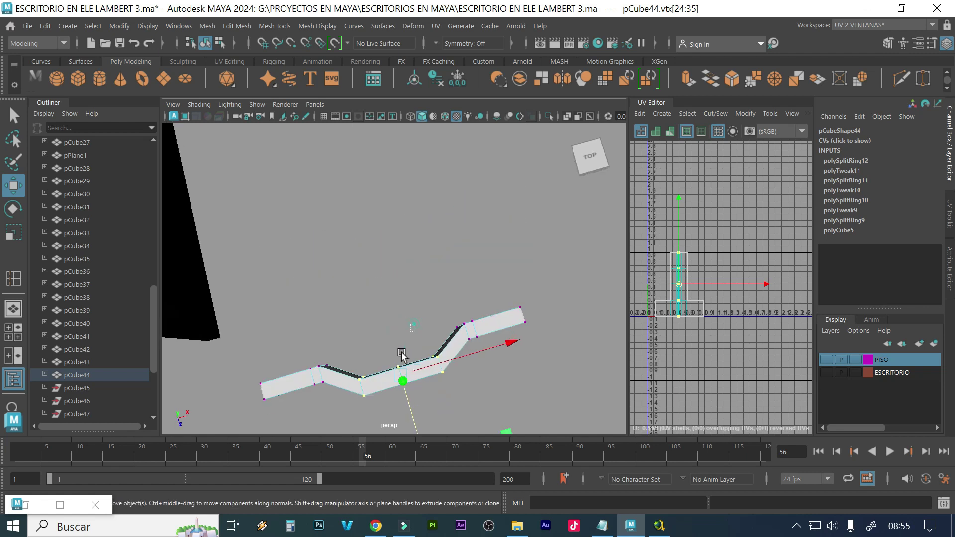
{"action": "left_click_drag", "start_coordinate": [430, 411], "coordinate": [433, 359], "text": "alt"}
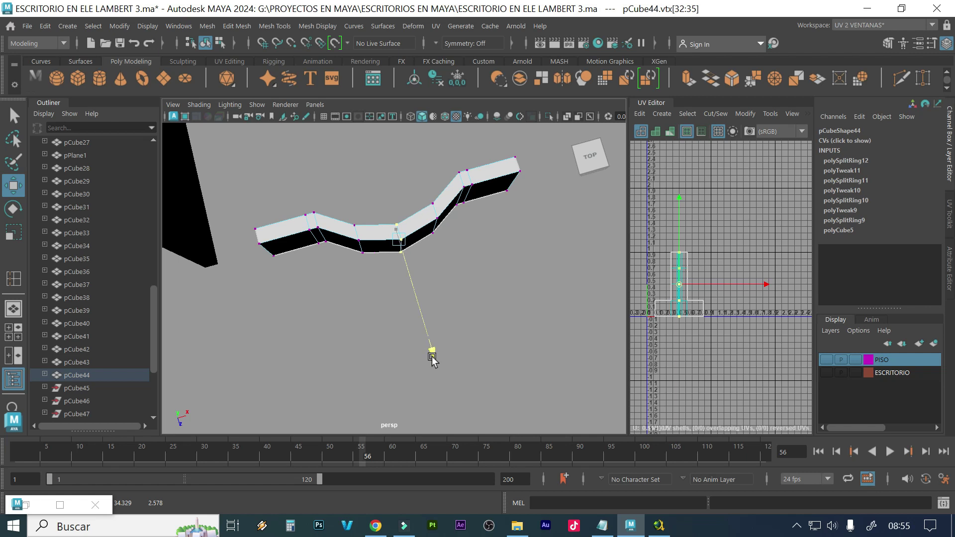
{"action": "left_click_drag", "start_coordinate": [432, 360], "coordinate": [417, 254]}
{"action": "left_click_drag", "start_coordinate": [386, 328], "coordinate": [443, 263], "text": "alt"}
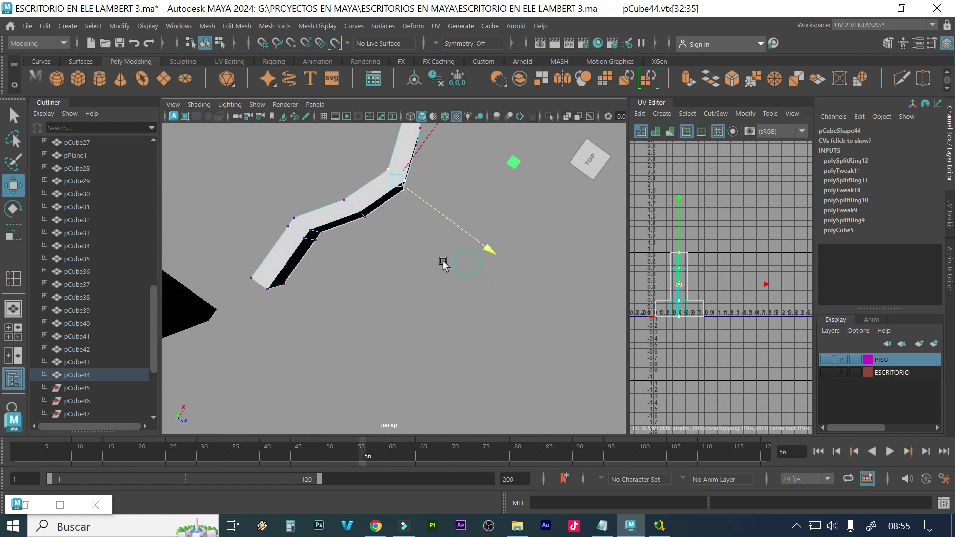
{"action": "left_click_drag", "start_coordinate": [595, 266], "coordinate": [575, 283], "text": "alt"}
{"action": "left_click_drag", "start_coordinate": [491, 304], "coordinate": [446, 292], "text": "alt"}
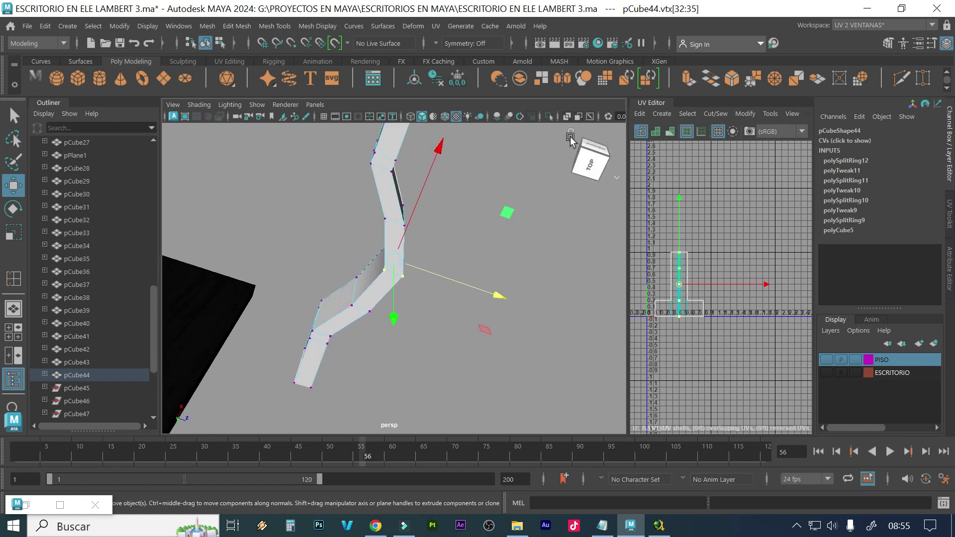
{"action": "left_click", "coordinate": [570, 131]}
Orbit and zoom around the bent bar and drawer block to inspect the bends
{"action": "scroll", "coordinate": [517, 320], "scroll_direction": "up", "scroll_amount": 5}
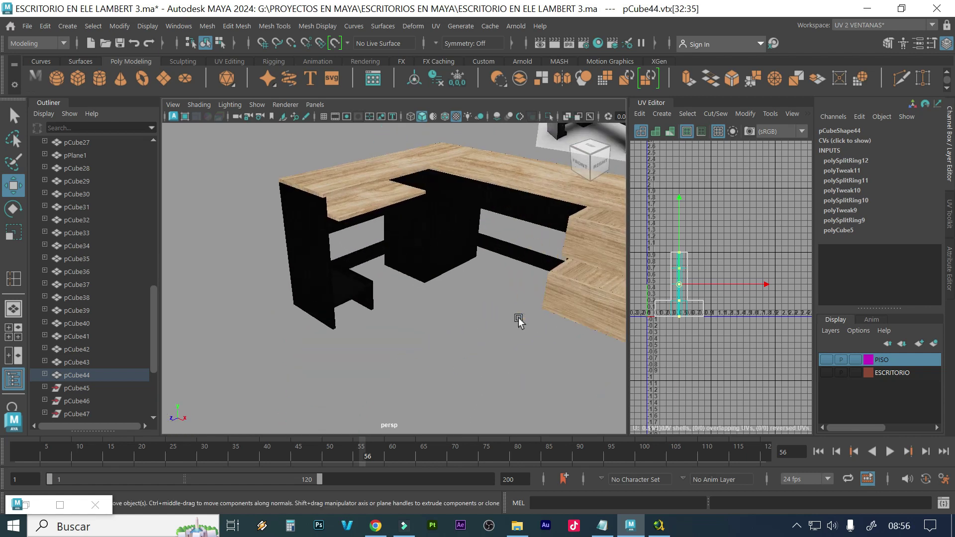
{"action": "scroll", "coordinate": [490, 241], "scroll_direction": "up", "scroll_amount": 5}
{"action": "mouse_move", "coordinate": [460, 196]}
{"action": "left_mouse_down", "text": "alt"}
{"action": "mouse_move", "coordinate": [481, 213]}
{"action": "mouse_move", "coordinate": [462, 208]}
{"action": "left_mouse_up", "text": "alt"}
{"action": "scroll", "coordinate": [463, 208], "scroll_direction": "down", "scroll_amount": 3}
{"action": "left_click_drag", "start_coordinate": [485, 311], "coordinate": [476, 257], "text": "alt"}
{"action": "scroll", "coordinate": [473, 256], "scroll_direction": "down", "scroll_amount": 3}
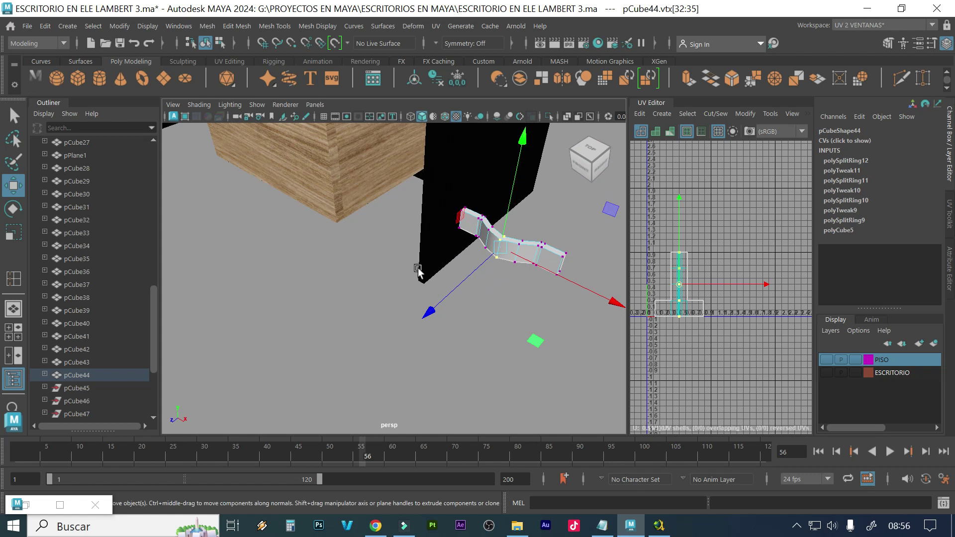
{"action": "scroll", "coordinate": [452, 283], "scroll_direction": "up", "scroll_amount": 2}
{"action": "left_click_drag", "start_coordinate": [418, 279], "coordinate": [449, 355], "text": "alt"}
{"action": "scroll", "coordinate": [443, 284], "scroll_direction": "up", "scroll_amount": 2}
Frame the selected vertices and scale them vertically to flatten the bar's bends
{"action": "key", "text": "f"}
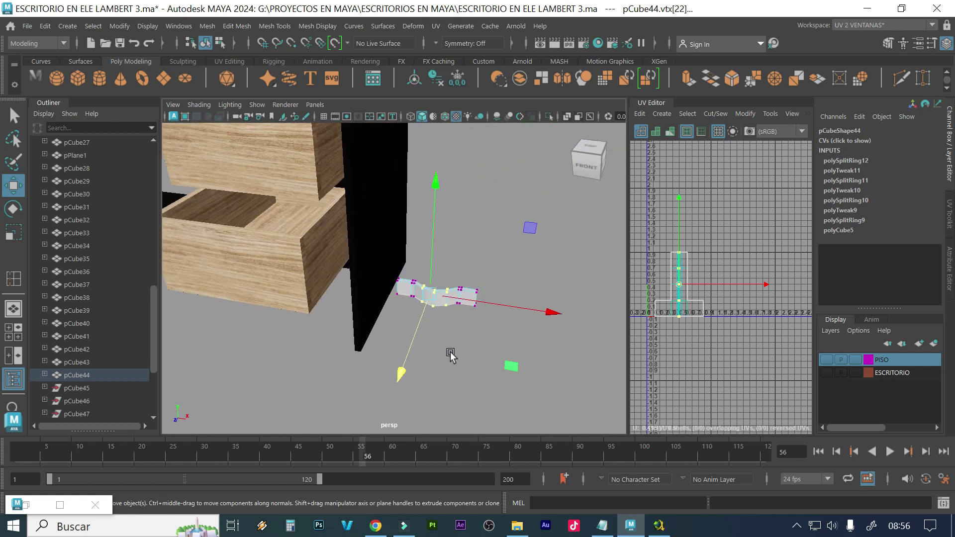
{"action": "key", "text": "r"}
{"action": "left_click_drag", "start_coordinate": [433, 290], "coordinate": [419, 306], "text": "alt"}
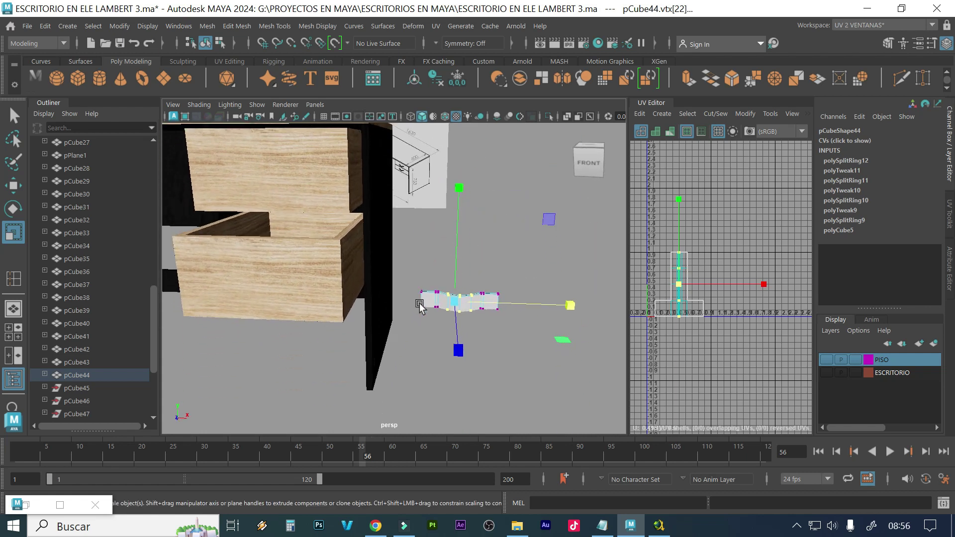
{"action": "left_click_drag", "start_coordinate": [461, 187], "coordinate": [458, 238]}
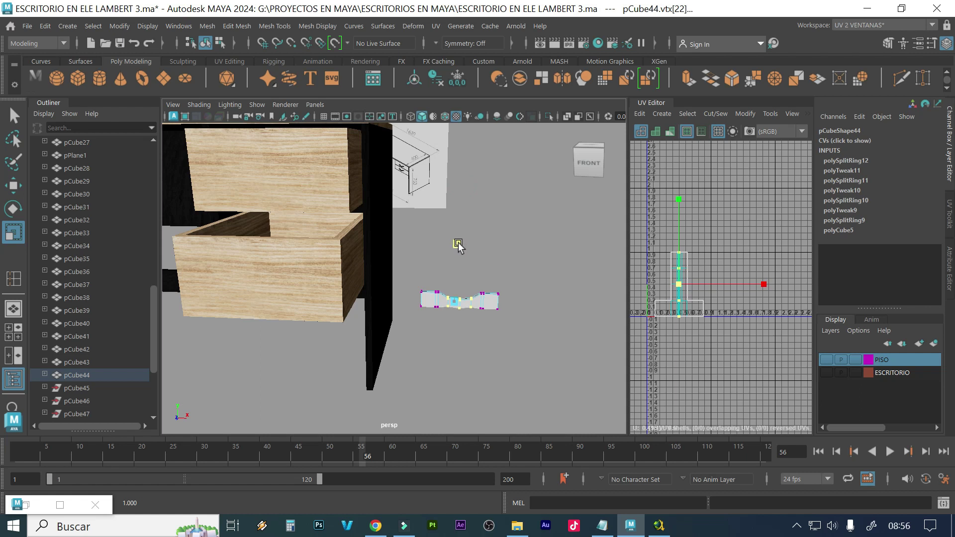
{"action": "left_click_drag", "start_coordinate": [458, 249], "coordinate": [458, 247]}
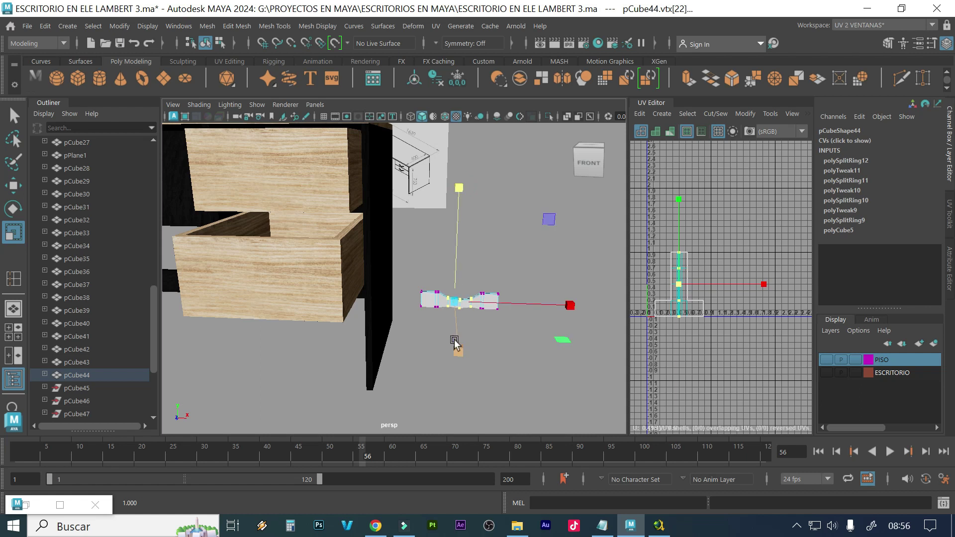
Clear the vertex selection and switch the bar back to Object Mode
{"action": "left_click", "coordinate": [427, 346]}
{"action": "left_click_drag", "start_coordinate": [430, 341], "coordinate": [443, 339], "text": "alt"}
{"action": "right_click_drag", "start_coordinate": [481, 316], "coordinate": [480, 148]}
{"action": "right_click_drag", "start_coordinate": [480, 147], "coordinate": [523, 131]}
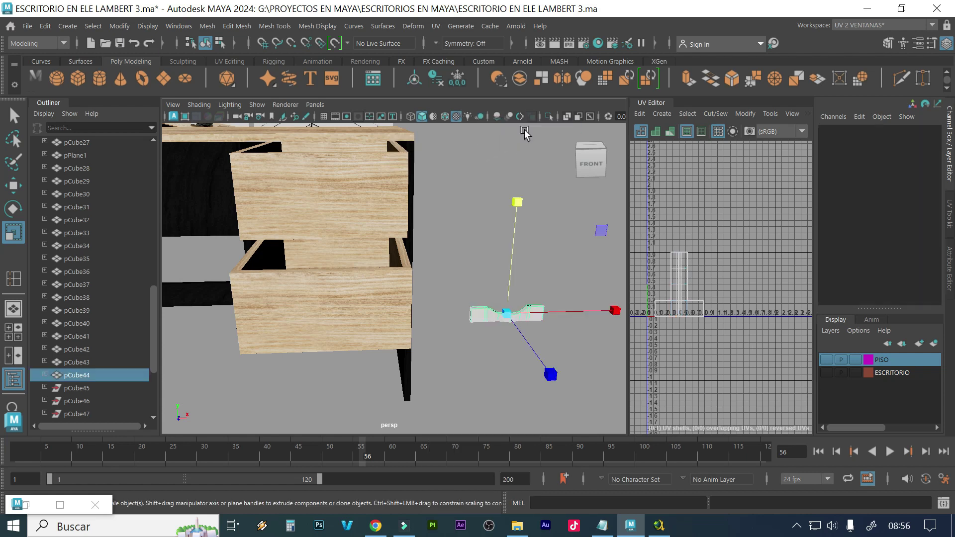
Select the pCube44 handle and drag it up, left and forward toward the upper drawer
{"action": "left_click", "coordinate": [465, 347]}
{"action": "left_click_drag", "start_coordinate": [464, 347], "coordinate": [485, 356], "text": "alt"}
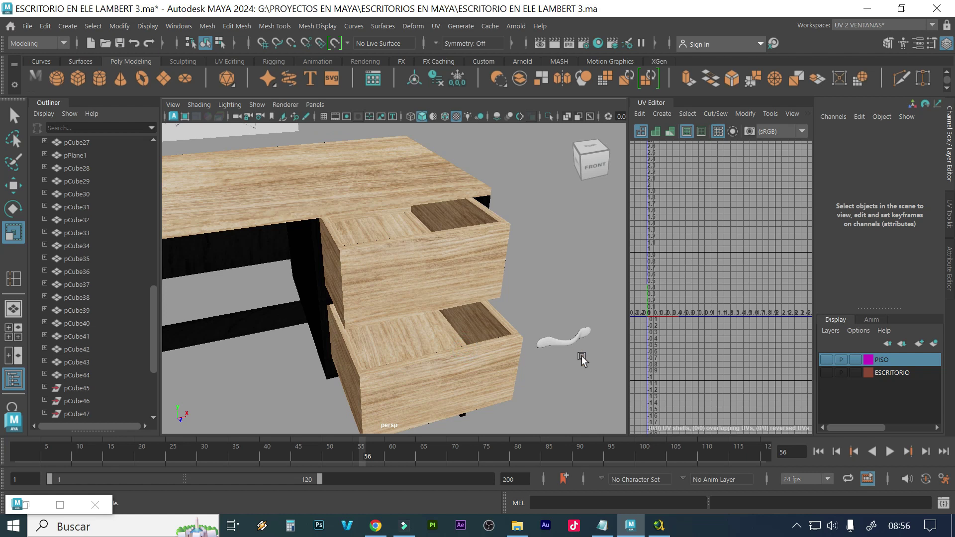
{"action": "left_click", "coordinate": [572, 343]}
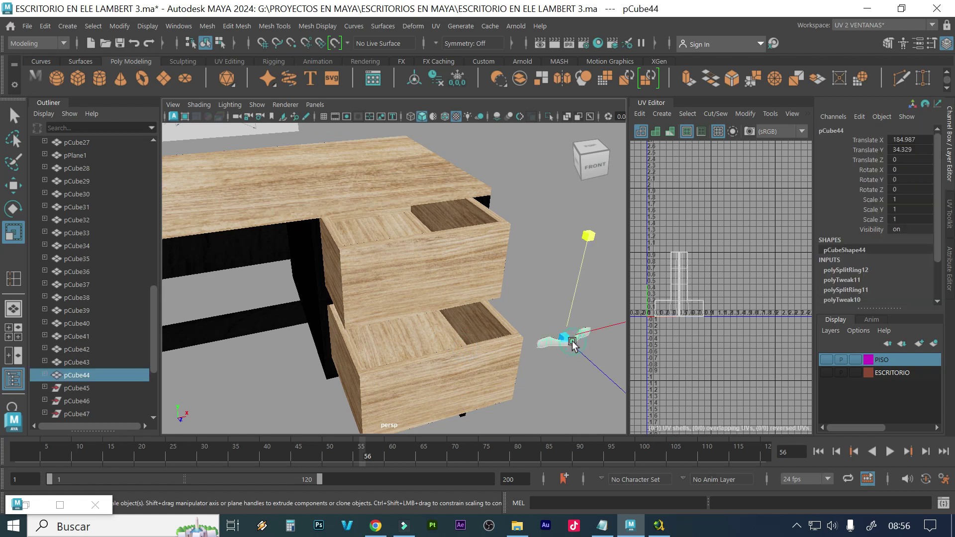
{"action": "key", "text": "q"}
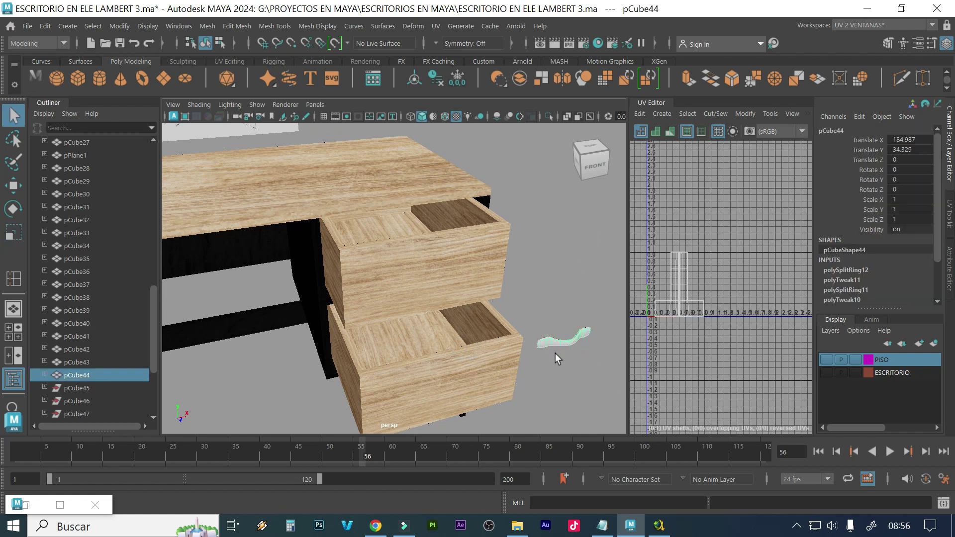
{"action": "key", "text": "w"}
{"action": "left_click_drag", "start_coordinate": [572, 315], "coordinate": [590, 199]}
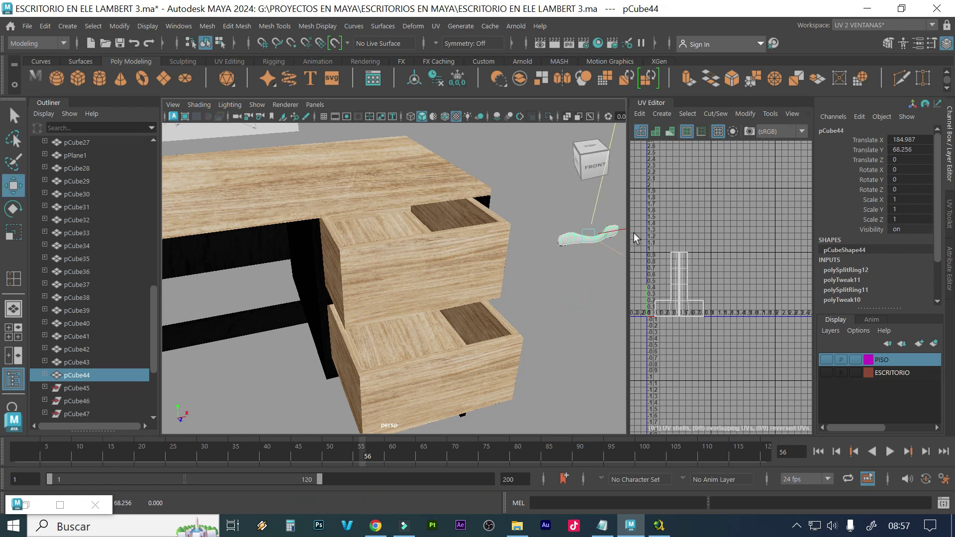
{"action": "left_click_drag", "start_coordinate": [615, 230], "coordinate": [488, 256]}
{"action": "left_click_drag", "start_coordinate": [456, 214], "coordinate": [473, 147]}
{"action": "left_click_drag", "start_coordinate": [502, 234], "coordinate": [576, 289]}
{"action": "left_click_drag", "start_coordinate": [503, 206], "coordinate": [492, 328]}
{"action": "left_click_drag", "start_coordinate": [509, 293], "coordinate": [402, 332]}
{"action": "key", "text": "ctrl+z"}
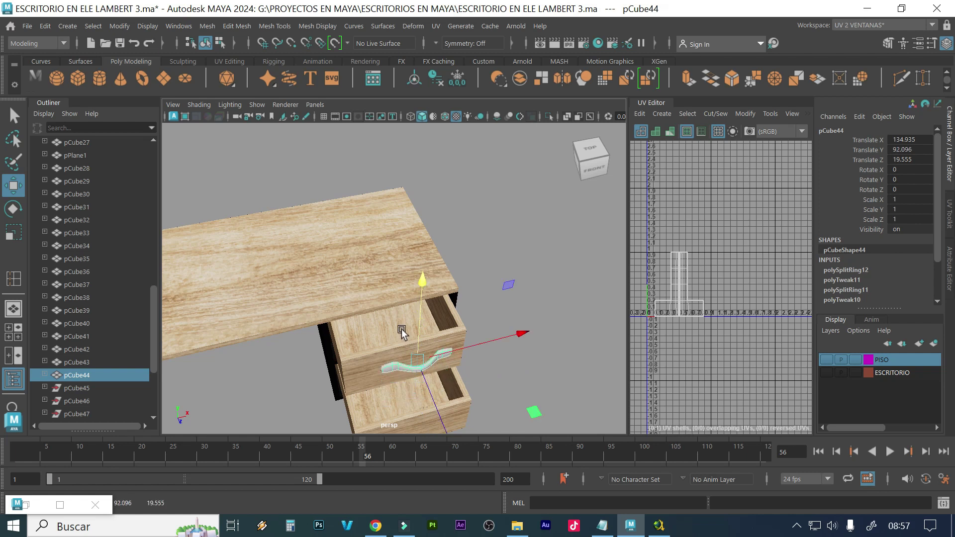
Fine-tune the handle's height and depth so it rests on the upper drawer front at Translate Y 68.2
{"action": "left_click_drag", "start_coordinate": [472, 348], "coordinate": [485, 309], "text": "alt"}
{"action": "right_click_drag", "start_coordinate": [485, 309], "coordinate": [503, 301], "text": "alt"}
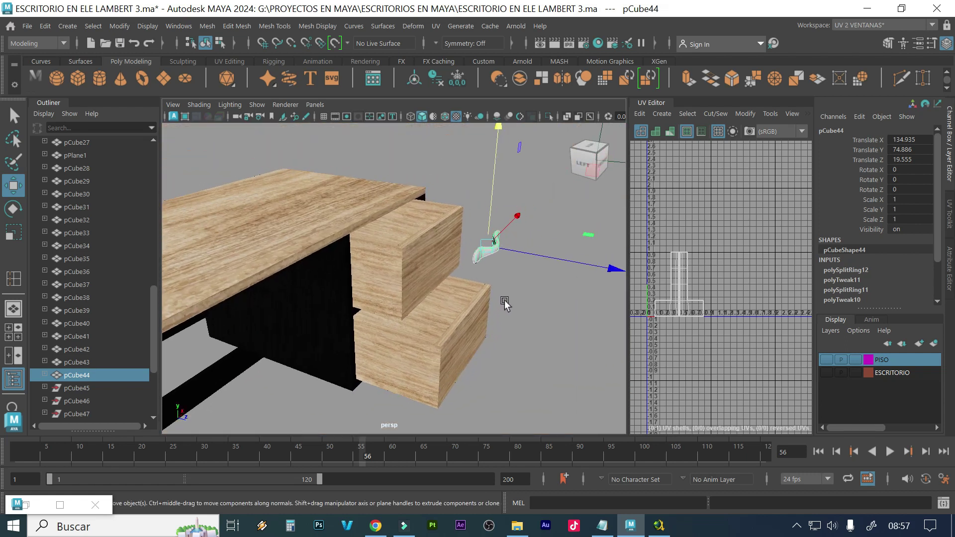
{"action": "left_click_drag", "start_coordinate": [495, 214], "coordinate": [490, 204]}
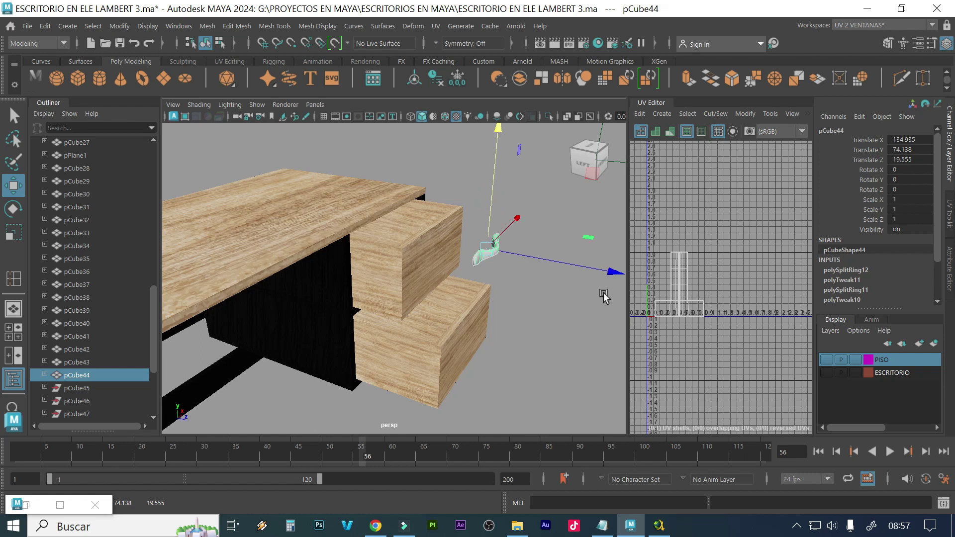
{"action": "left_click_drag", "start_coordinate": [605, 273], "coordinate": [535, 274]}
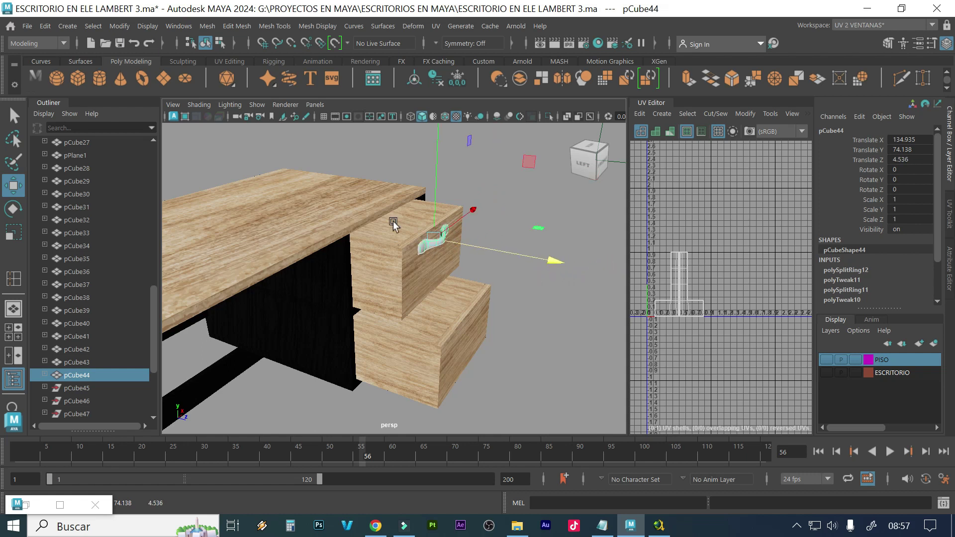
{"action": "scroll", "coordinate": [497, 271], "scroll_direction": "up", "scroll_amount": 5}
{"action": "scroll", "coordinate": [450, 266], "scroll_direction": "down", "scroll_amount": 2}
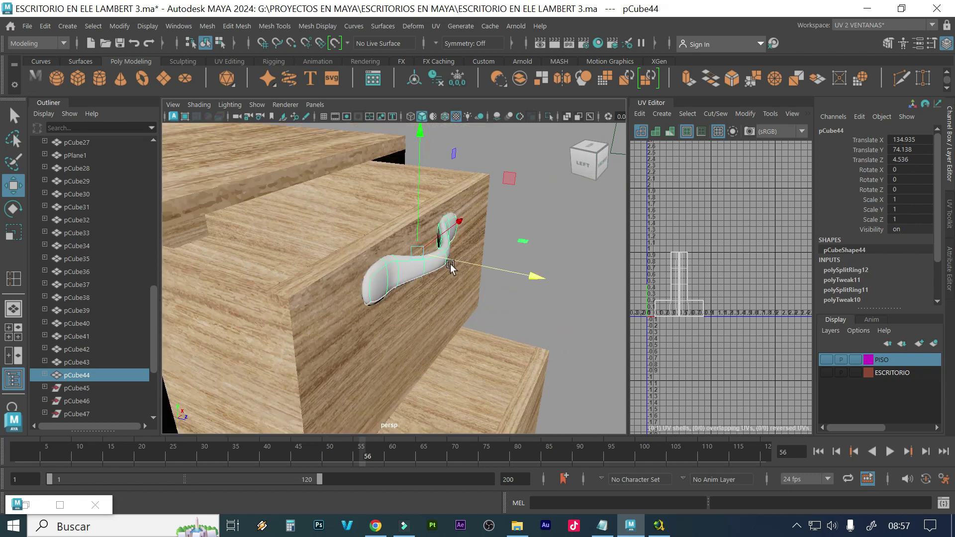
{"action": "scroll", "coordinate": [450, 266], "scroll_direction": "down", "scroll_amount": 2}
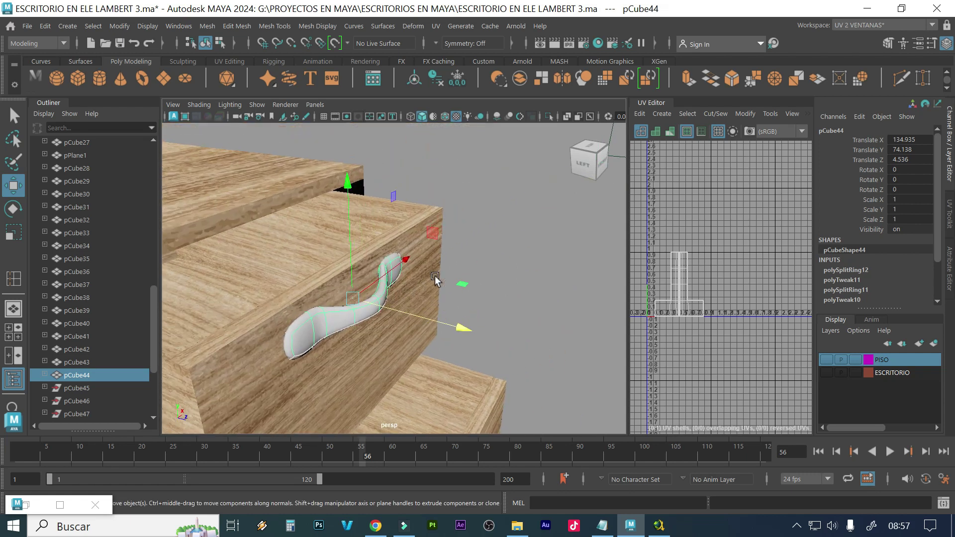
{"action": "left_click_drag", "start_coordinate": [441, 320], "coordinate": [437, 331]}
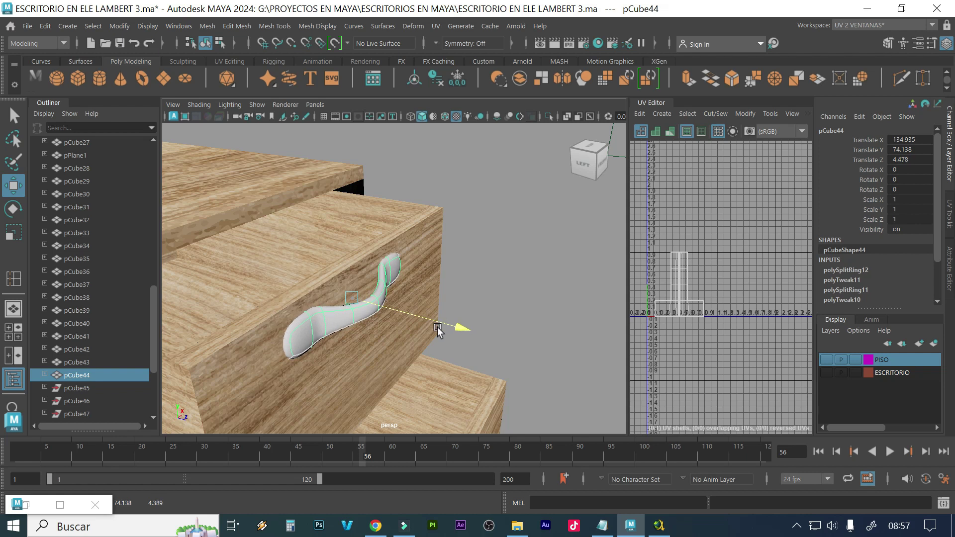
{"action": "left_click_drag", "start_coordinate": [367, 335], "coordinate": [410, 215], "text": "alt"}
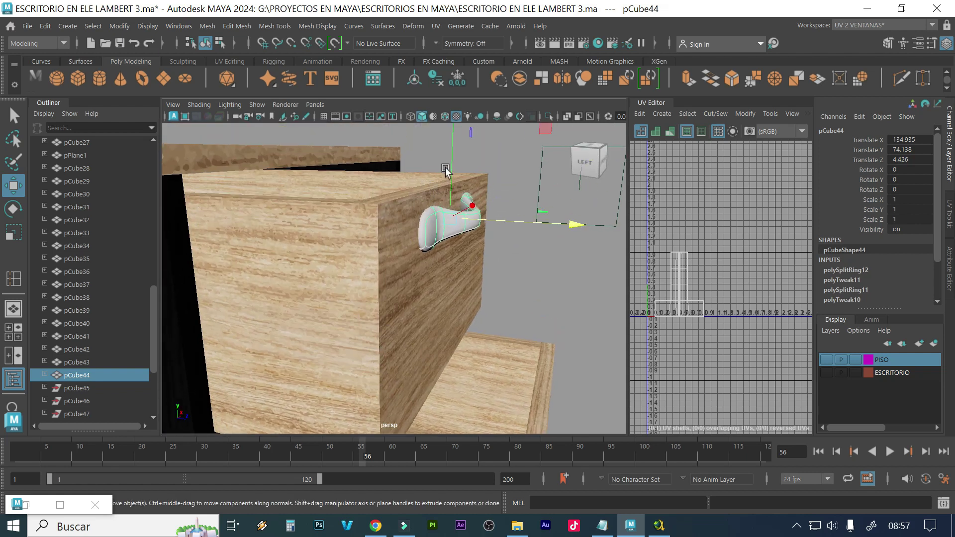
{"action": "left_click_drag", "start_coordinate": [448, 159], "coordinate": [295, 254]}
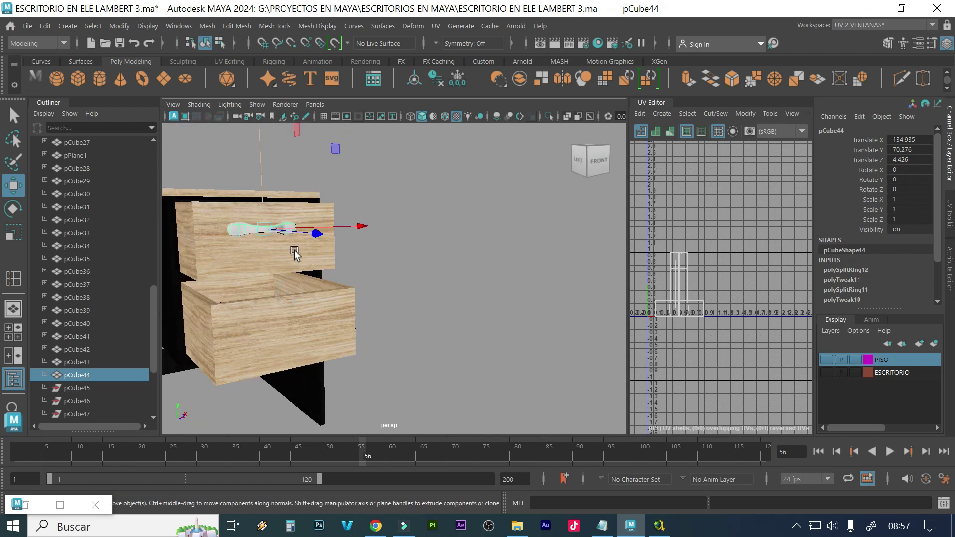
{"action": "left_click", "coordinate": [261, 161]}
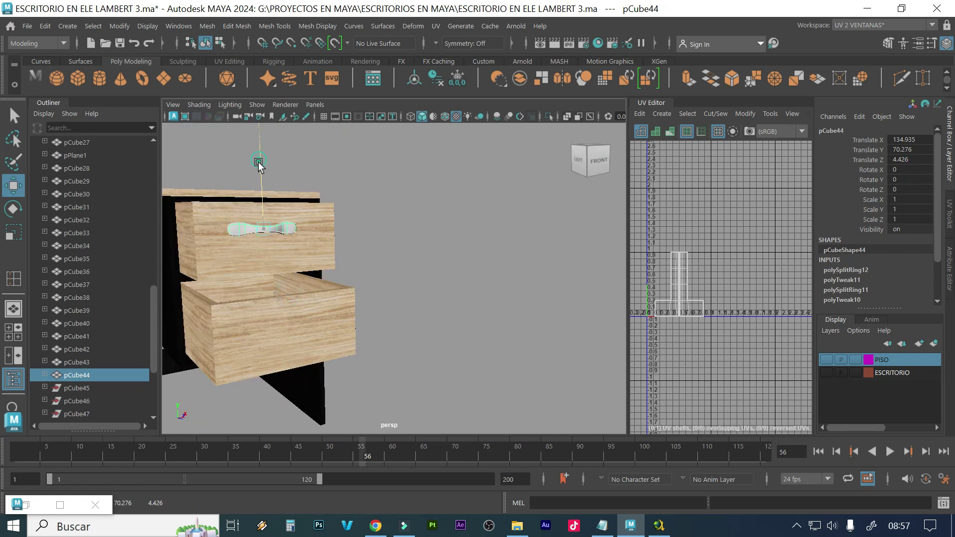
{"action": "left_click_drag", "start_coordinate": [259, 164], "coordinate": [259, 167]}
{"action": "mouse_move", "coordinate": [354, 277]}
{"action": "left_mouse_down", "text": "alt"}
{"action": "mouse_move", "coordinate": [326, 282]}
{"action": "mouse_move", "coordinate": [360, 289]}
{"action": "left_mouse_up", "text": "alt"}
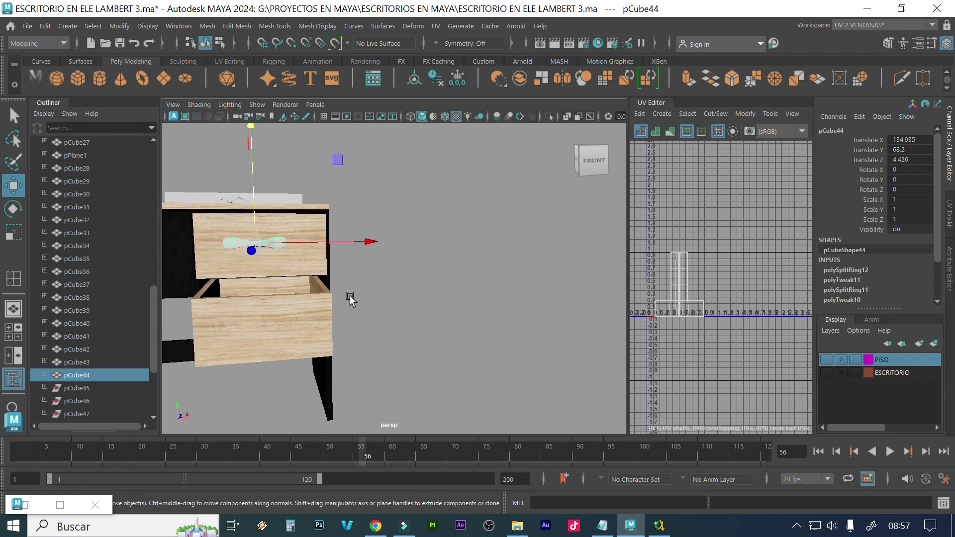
In the front view, slide the handle along X to 137.688, centring it on the upper drawer
{"action": "key", "text": "space"}
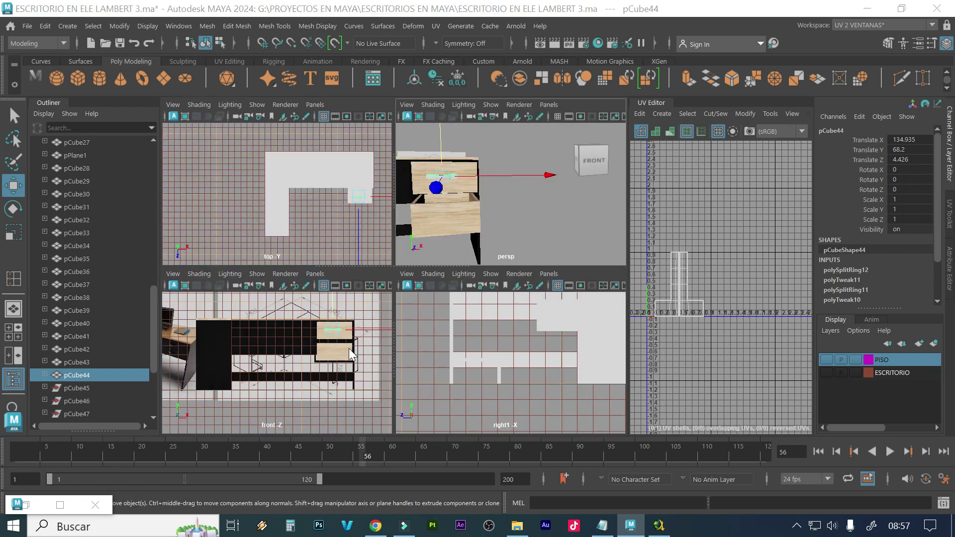
{"action": "key", "text": "space"}
{"action": "scroll", "coordinate": [515, 192], "scroll_direction": "up", "scroll_amount": 4}
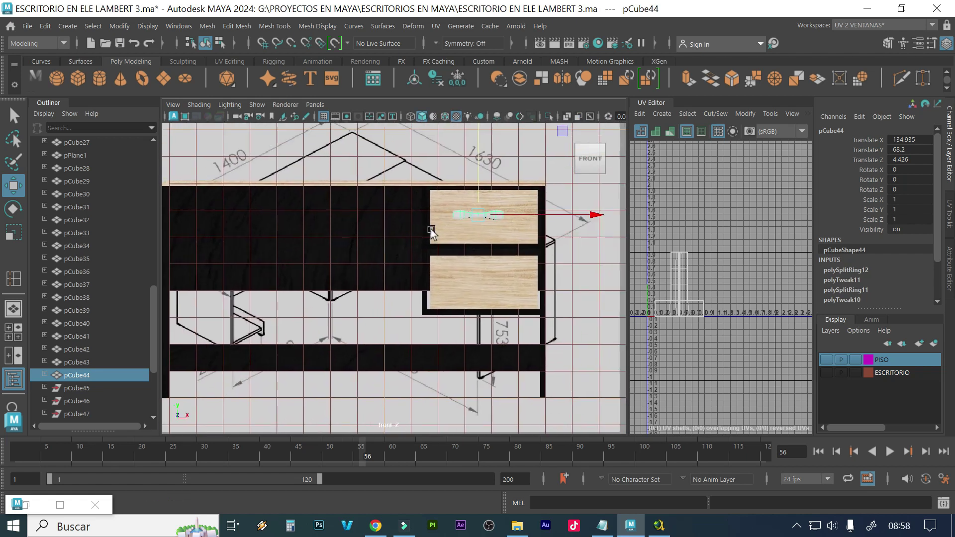
{"action": "scroll", "coordinate": [431, 229], "scroll_direction": "up", "scroll_amount": 2}
{"action": "scroll", "coordinate": [477, 333], "scroll_direction": "up", "scroll_amount": 3}
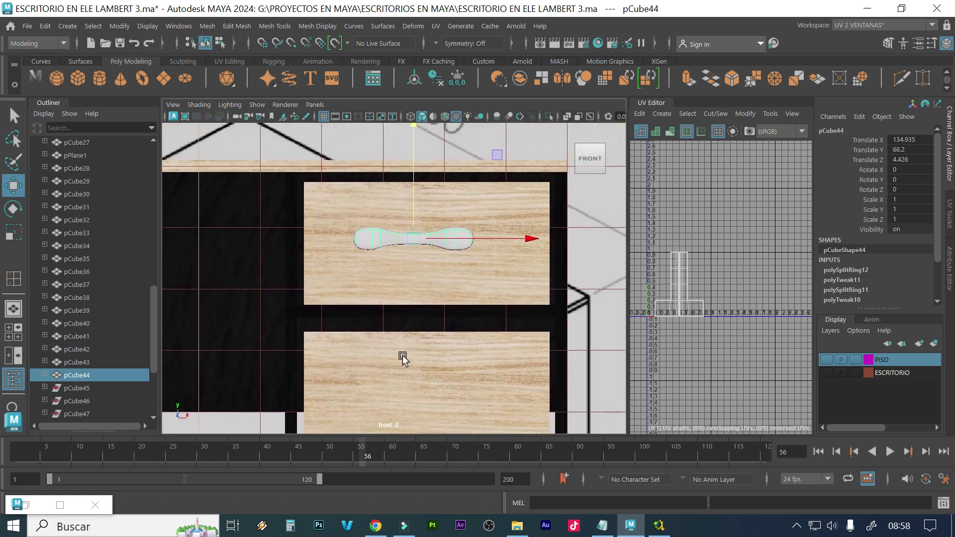
{"action": "middle_click_drag", "start_coordinate": [413, 335], "coordinate": [401, 335], "text": "alt"}
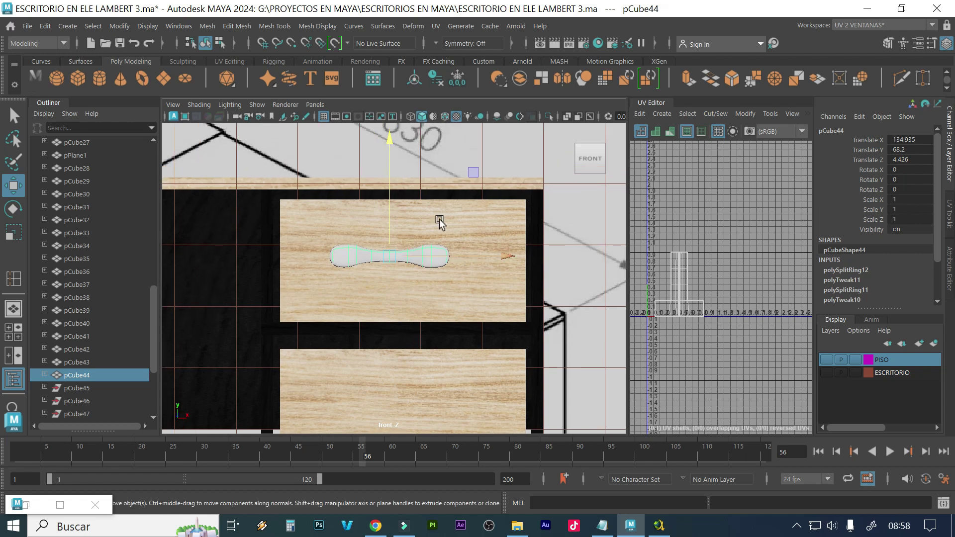
{"action": "left_click", "coordinate": [456, 117]}
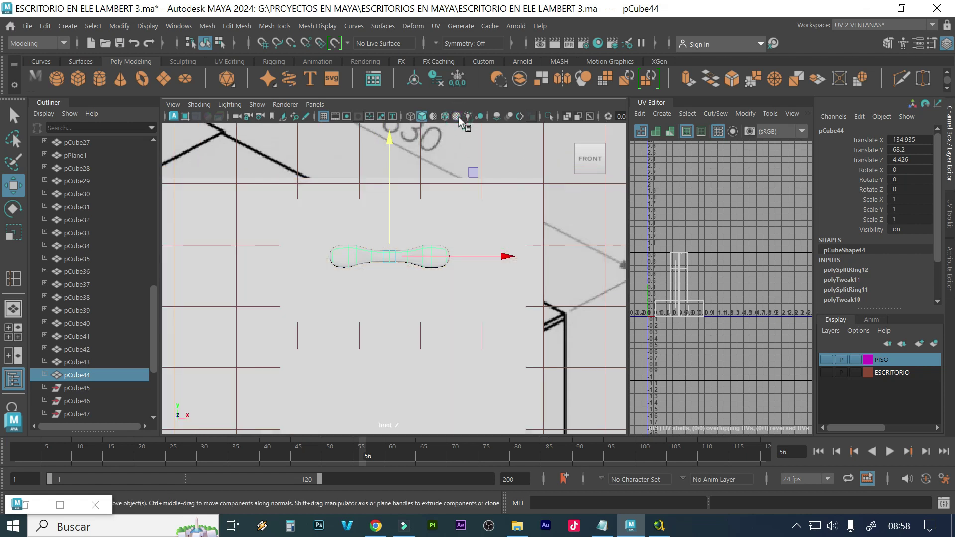
{"action": "left_click", "coordinate": [456, 116]}
{"action": "left_click_drag", "start_coordinate": [477, 256], "coordinate": [501, 260]}
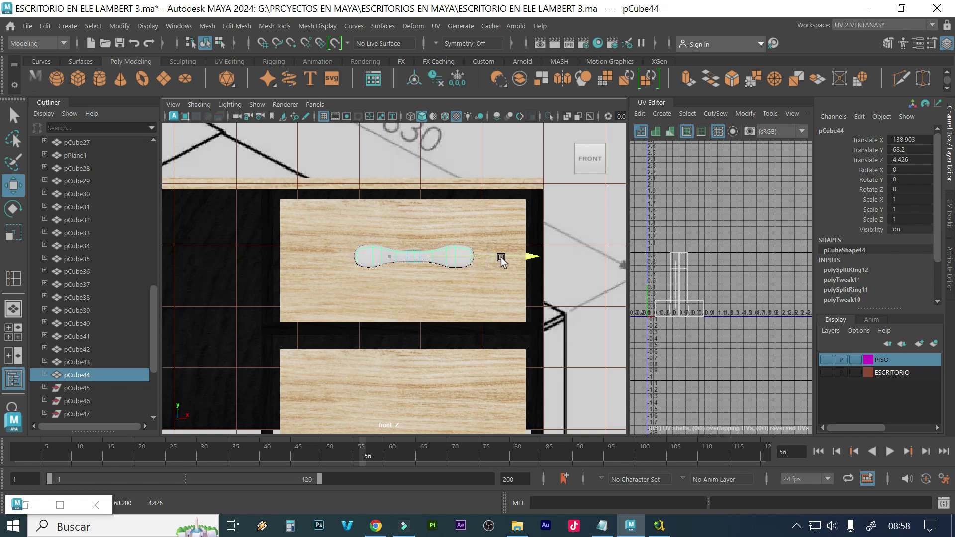
{"action": "left_click_drag", "start_coordinate": [501, 260], "coordinate": [499, 258]}
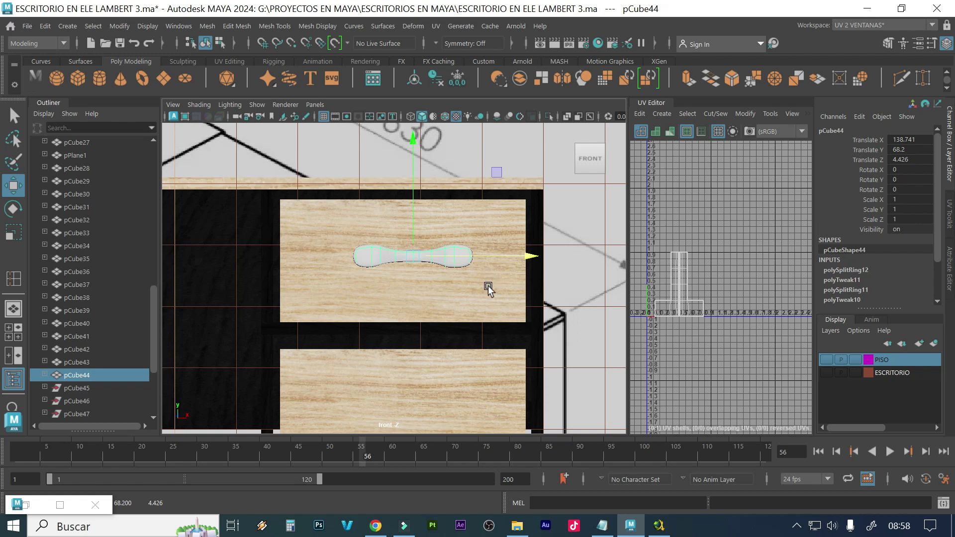
{"action": "left_click_drag", "start_coordinate": [519, 262], "coordinate": [515, 257]}
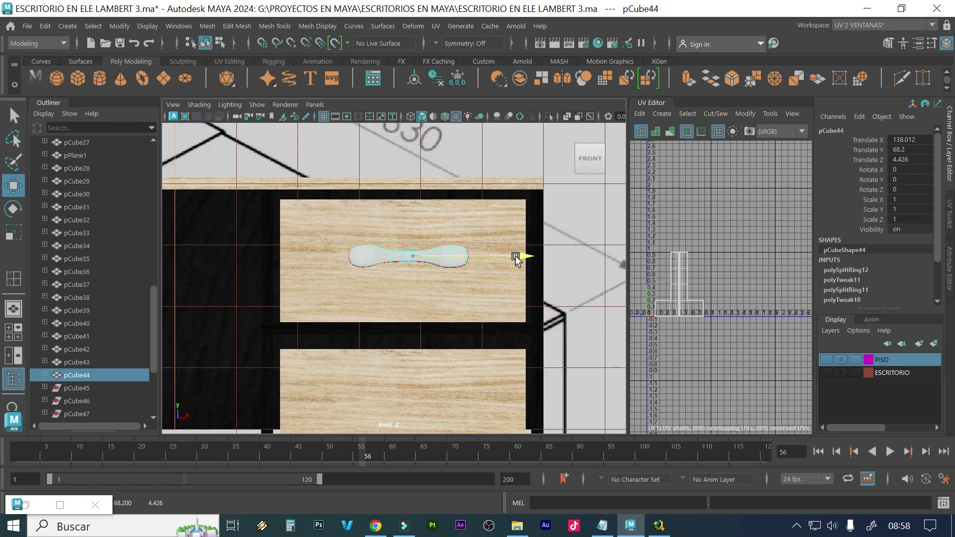
{"action": "left_click_drag", "start_coordinate": [516, 259], "coordinate": [513, 259]}
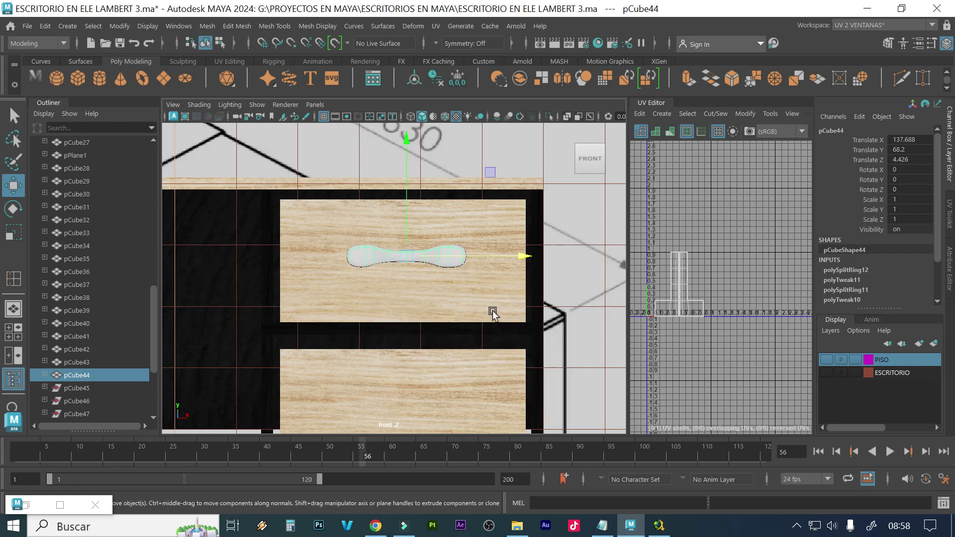
{"action": "key", "text": "space"}
{"action": "key", "text": "space"}
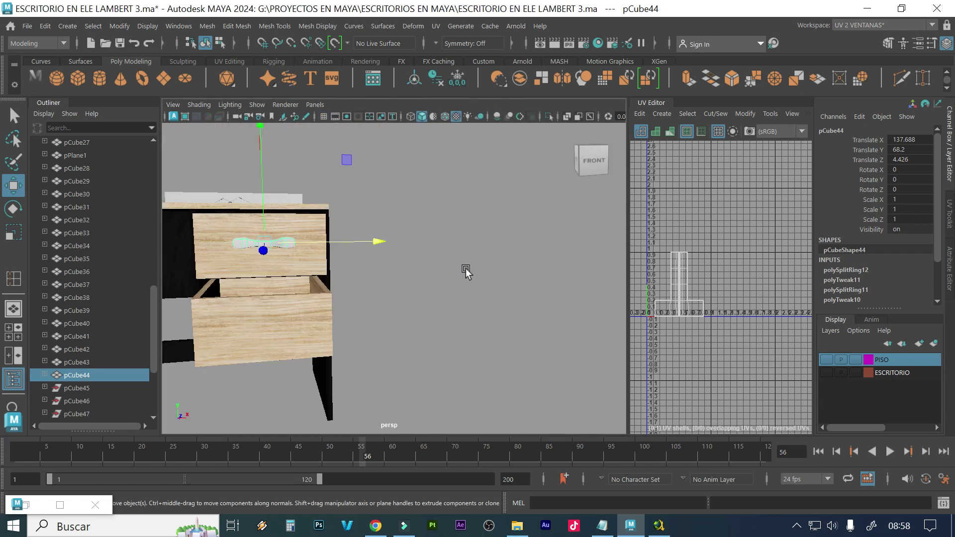
Give the handle a new Lambert material with a file texture on its Color, then browse for an image
{"action": "left_click_drag", "start_coordinate": [341, 286], "coordinate": [358, 301], "text": "alt"}
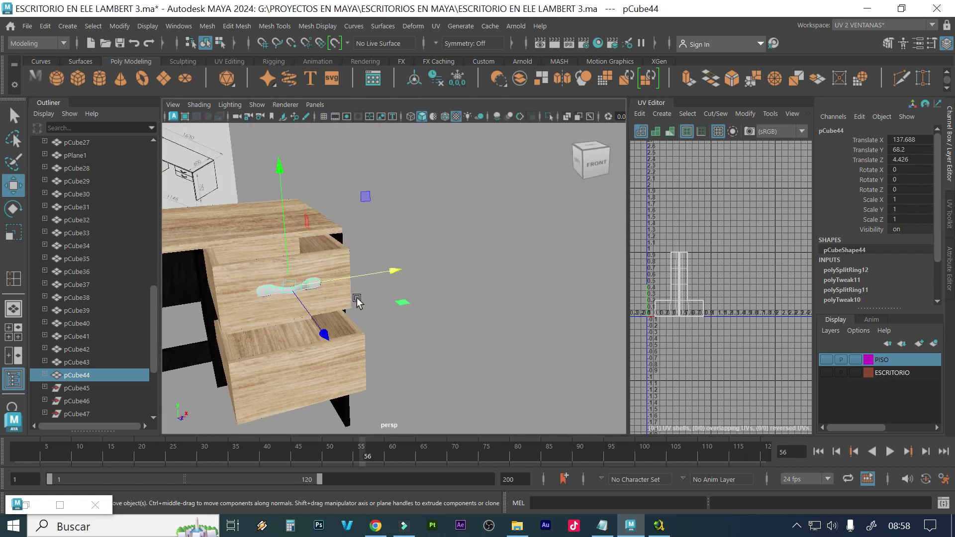
{"action": "right_click_drag", "start_coordinate": [280, 292], "coordinate": [280, 477]}
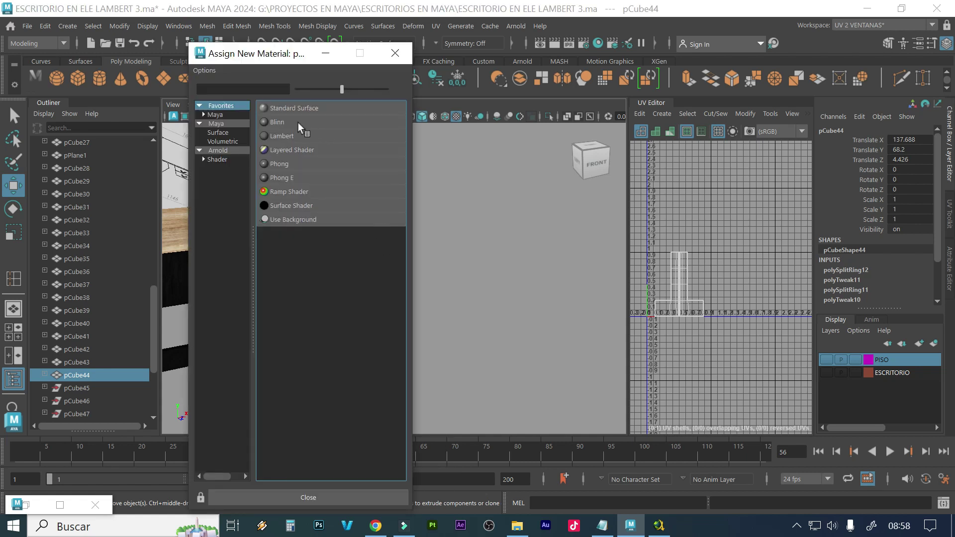
{"action": "left_click", "coordinate": [280, 135]}
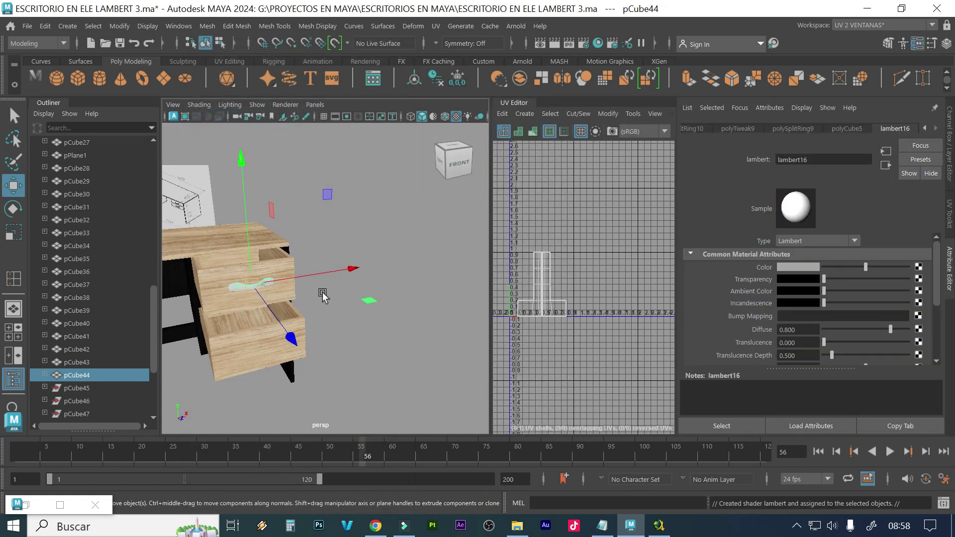
{"action": "left_click", "coordinate": [918, 267]}
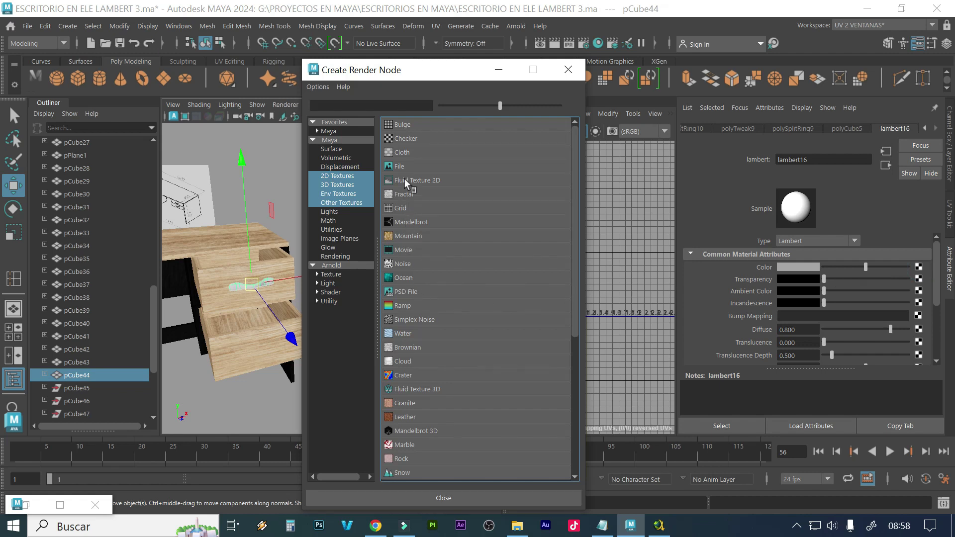
{"action": "left_click", "coordinate": [396, 167]}
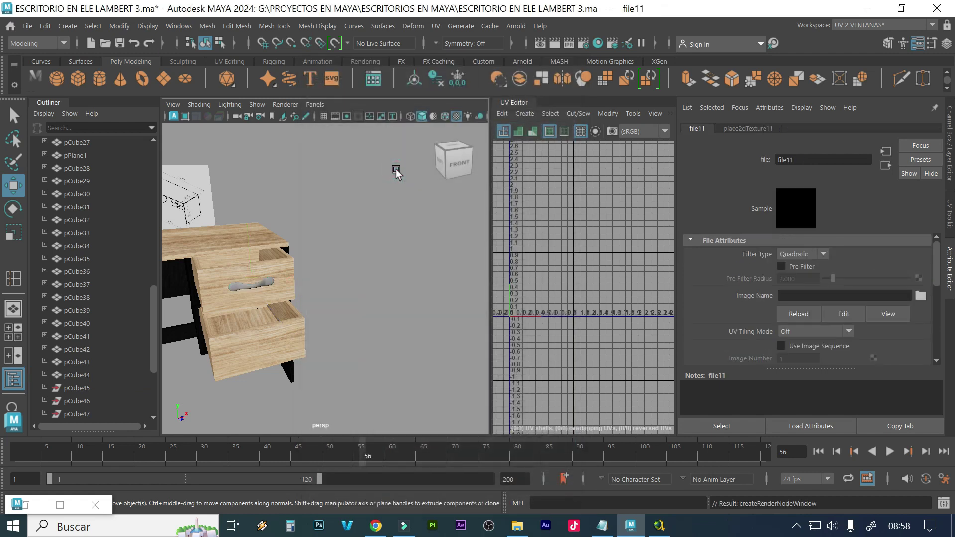
{"action": "left_click", "coordinate": [920, 296]}
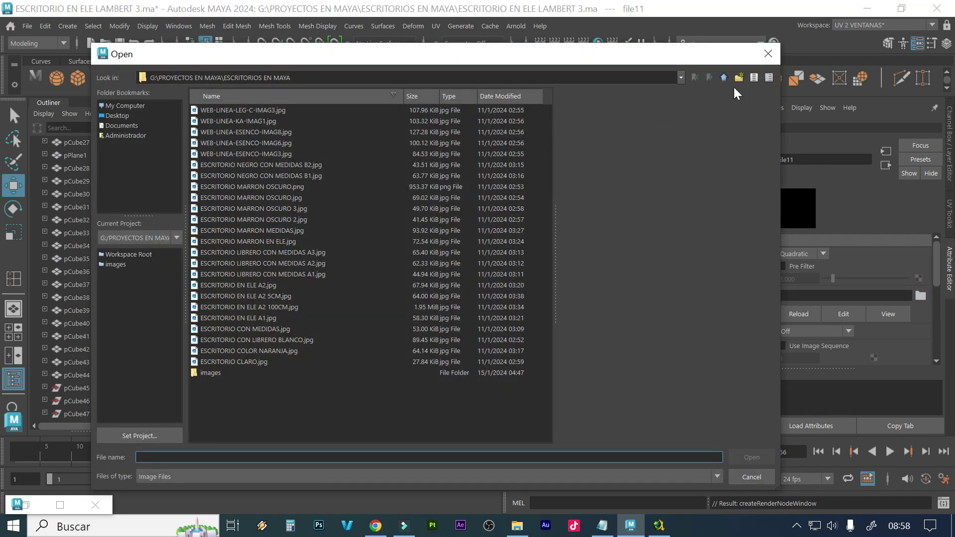
In the TEXTURAS folder, choose the image 6000 X 4000 telon-fondo-textura-tela-tenida-oscura.jpg
{"action": "left_click", "coordinate": [724, 78]}
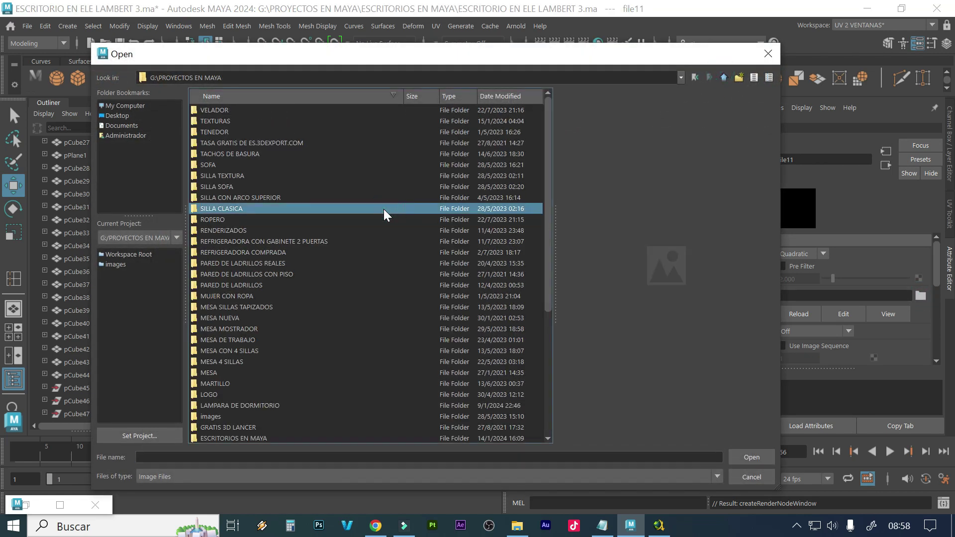
{"action": "key", "text": "t"}
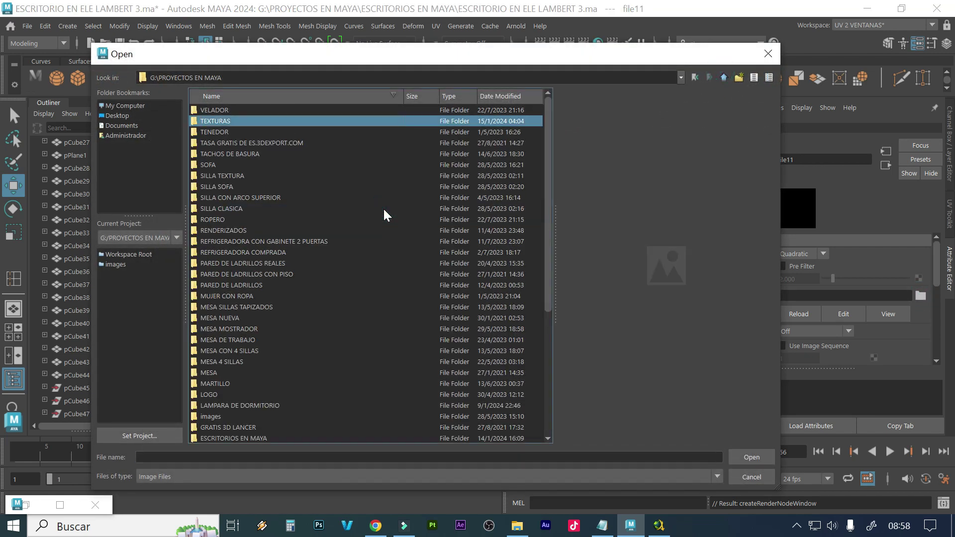
{"action": "double_click", "coordinate": [227, 122]}
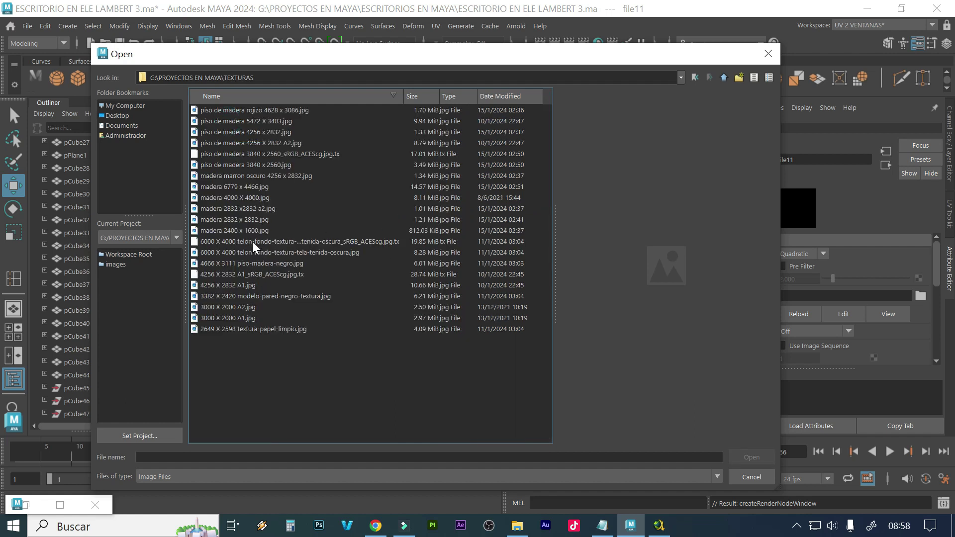
{"action": "left_click", "coordinate": [259, 298]}
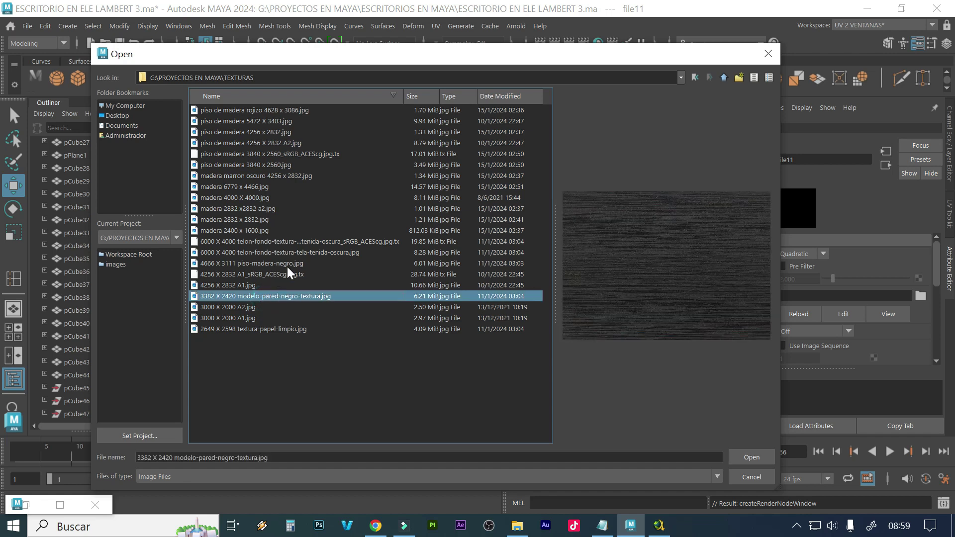
{"action": "left_click", "coordinate": [295, 254]}
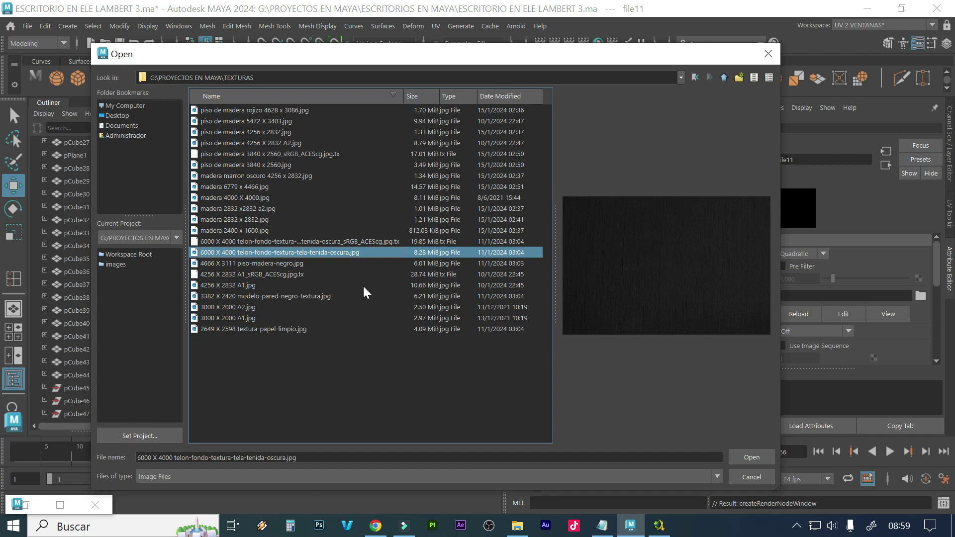
{"action": "left_click", "coordinate": [307, 244]}
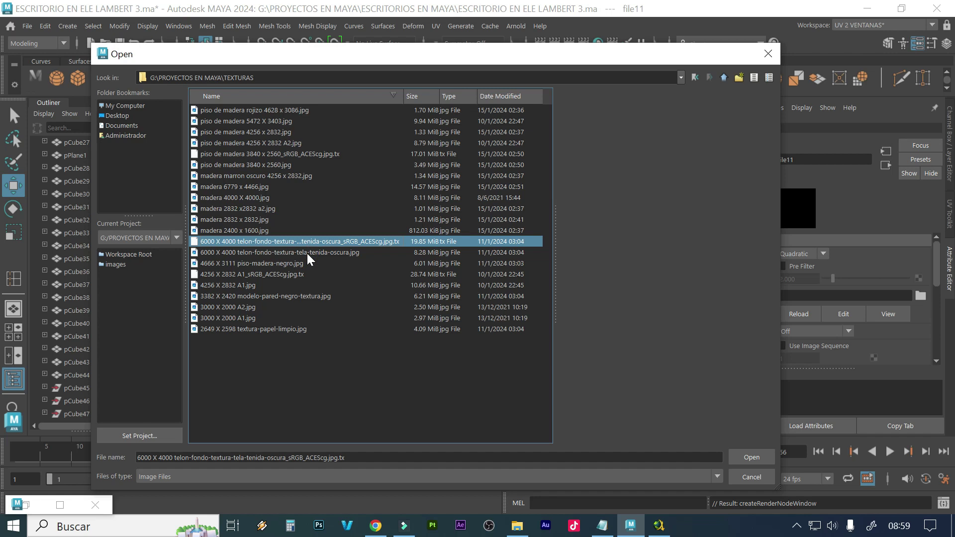
{"action": "left_click", "coordinate": [306, 252]}
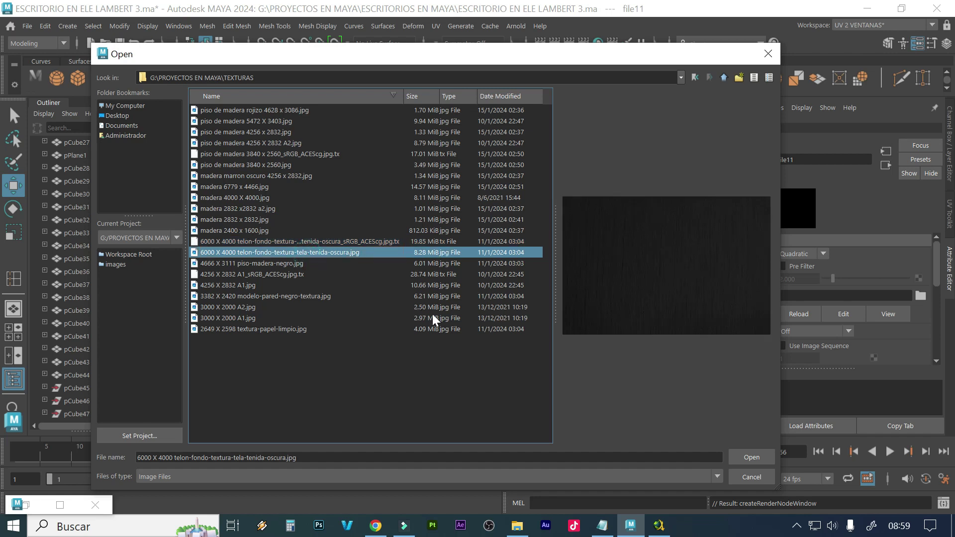
Load the dark fabric image into the handle's file texture
{"action": "left_click", "coordinate": [748, 457]}
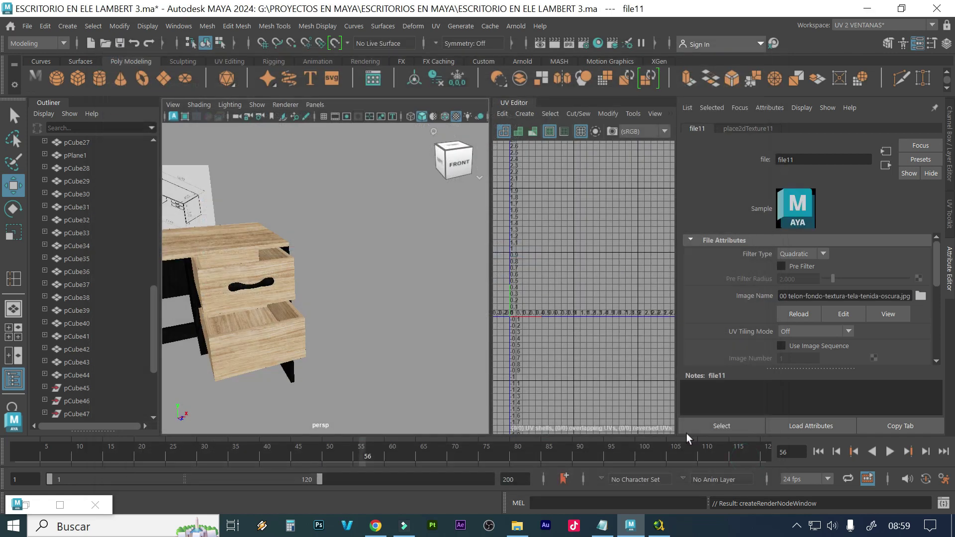
{"action": "scroll", "coordinate": [313, 324], "scroll_direction": "down", "scroll_amount": 5}
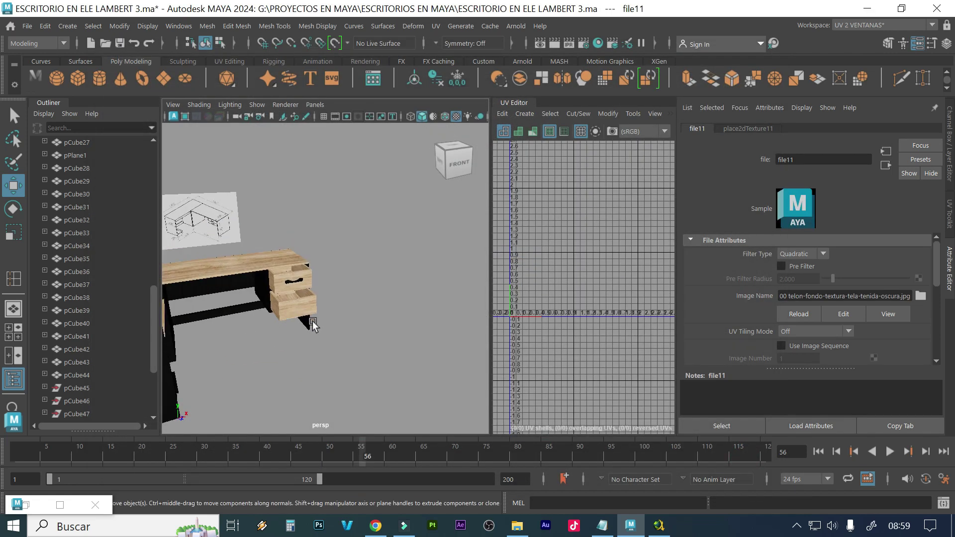
{"action": "left_click_drag", "start_coordinate": [278, 322], "coordinate": [222, 323], "text": "alt"}
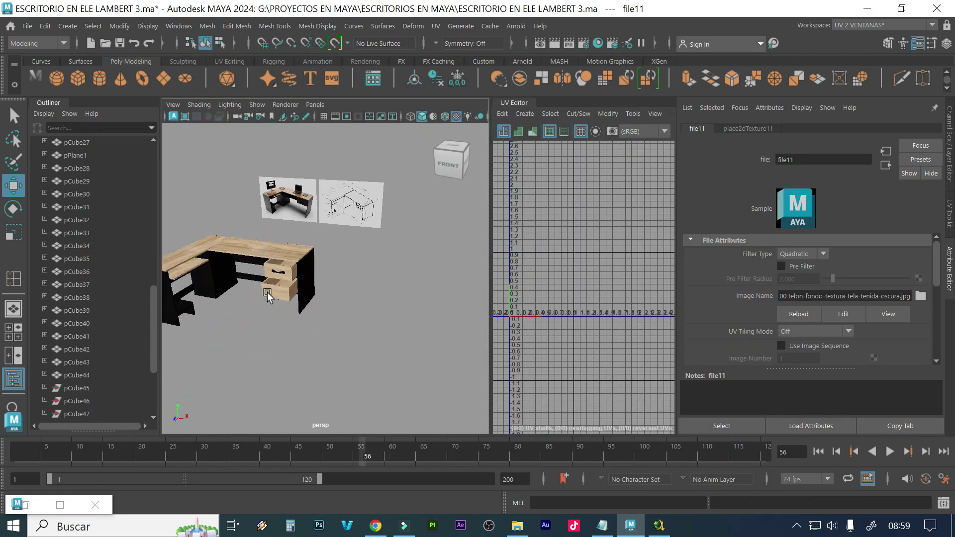
{"action": "scroll", "coordinate": [285, 292], "scroll_direction": "up", "scroll_amount": 5}
{"action": "scroll", "coordinate": [285, 292], "scroll_direction": "down", "scroll_amount": 3}
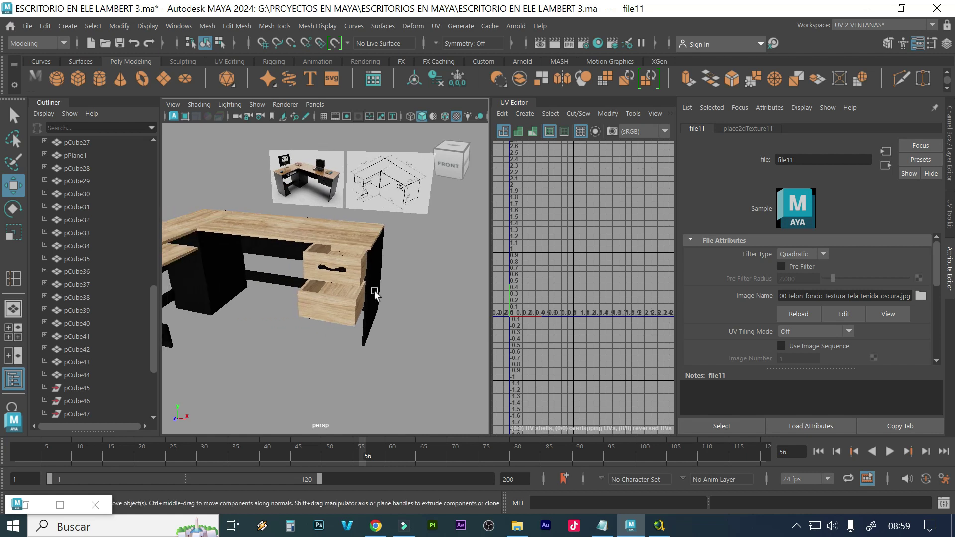
Duplicate the upper drawer's handle and delete the lower drawer out of the way
{"action": "left_click", "coordinate": [327, 271]}
{"action": "key", "text": "ctrl+d"}
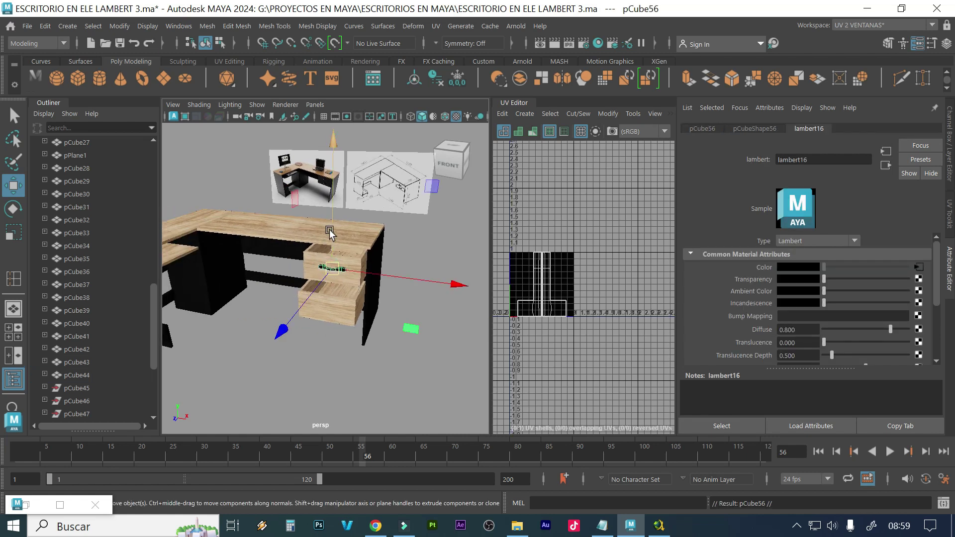
{"action": "left_click", "coordinate": [333, 303]}
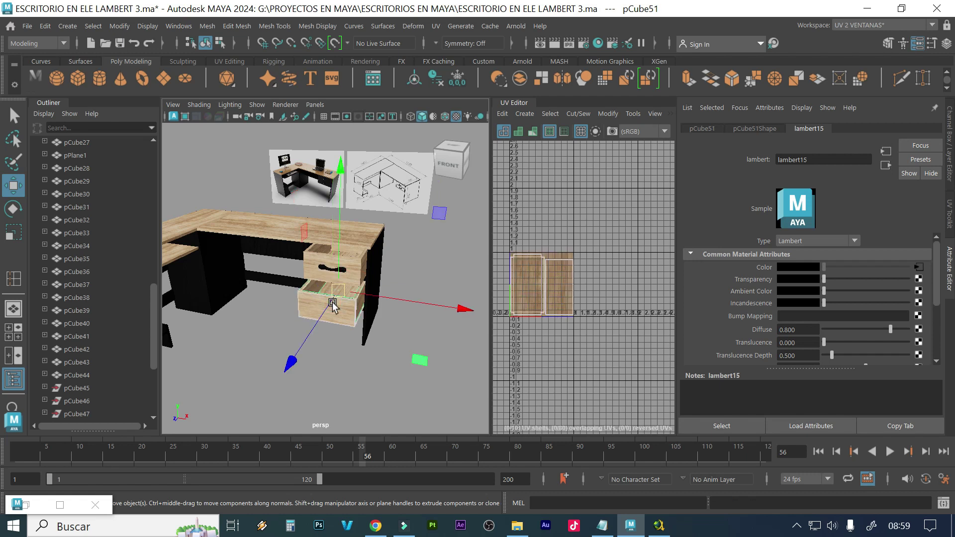
{"action": "left_click", "coordinate": [334, 274]}
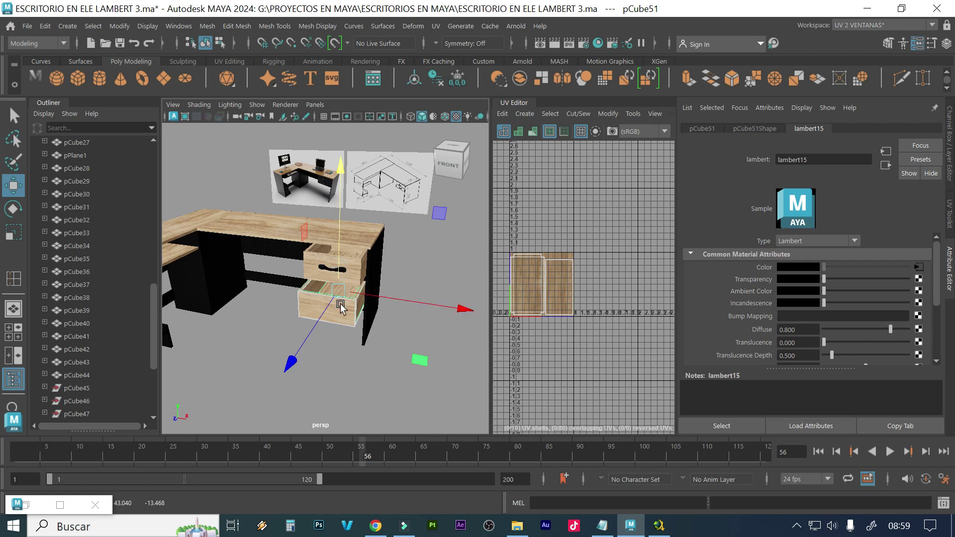
{"action": "scroll", "coordinate": [333, 309], "scroll_direction": "up", "scroll_amount": 5}
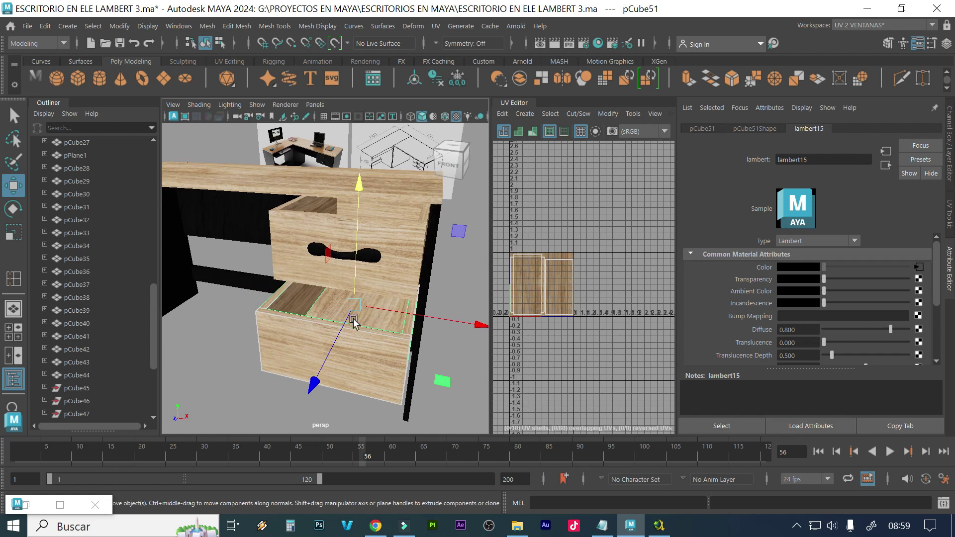
{"action": "scroll", "coordinate": [351, 322], "scroll_direction": "up", "scroll_amount": 3}
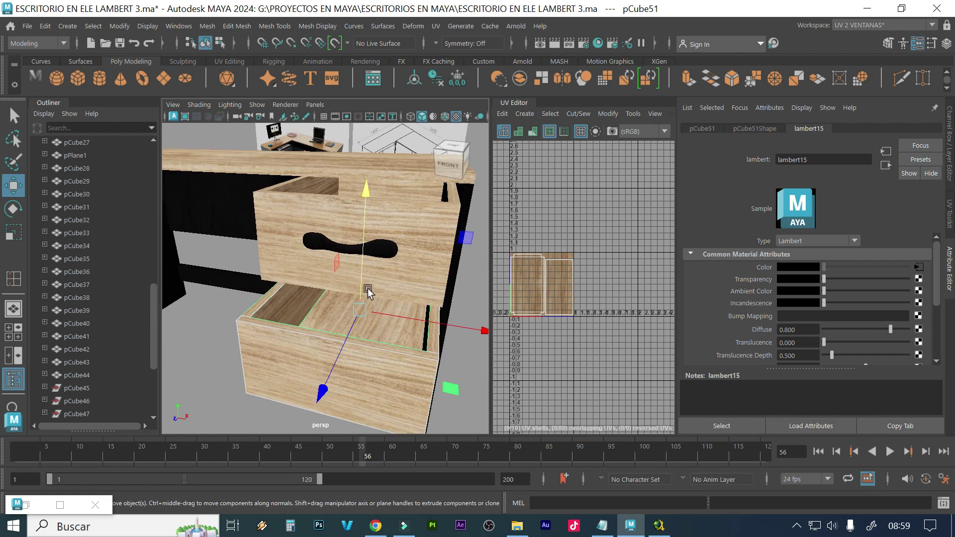
{"action": "left_click", "coordinate": [362, 257]}
{"action": "key", "text": "Delete"}
Select the upper drawer together with its handle for combining
{"action": "left_click", "coordinate": [320, 263]}
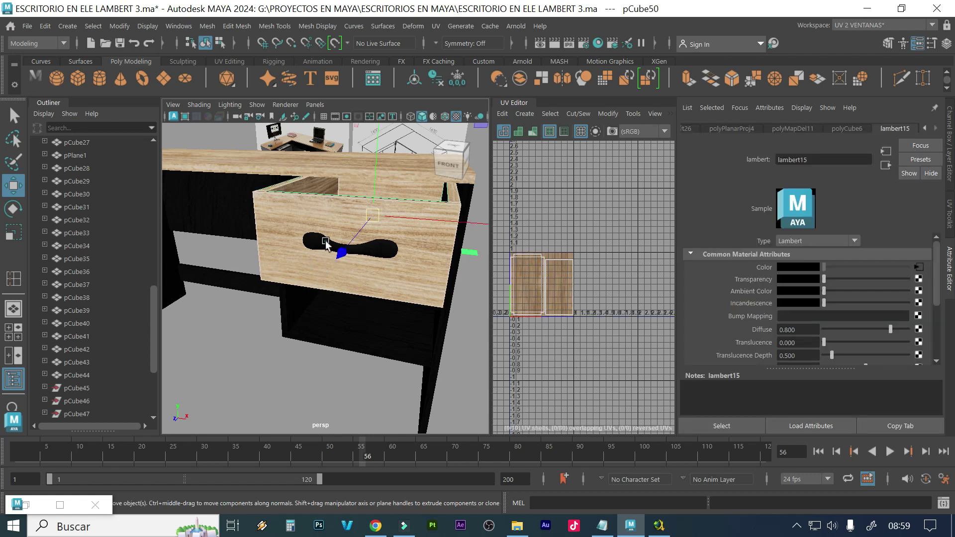
{"action": "left_click", "coordinate": [325, 254]}
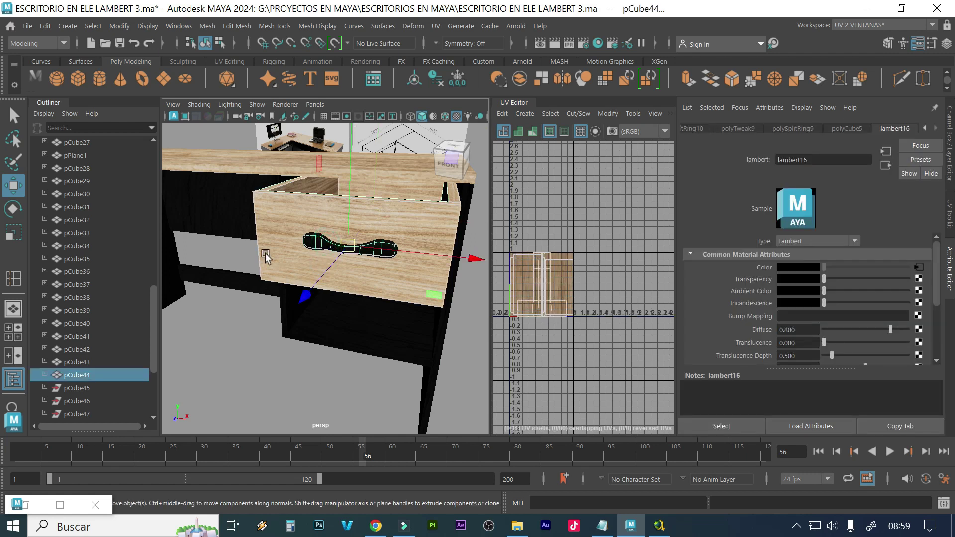
{"action": "left_click", "coordinate": [207, 26]}
Combine the upper drawer and handle, check smooth preview, then undo the combine
{"action": "left_click", "coordinate": [228, 77]}
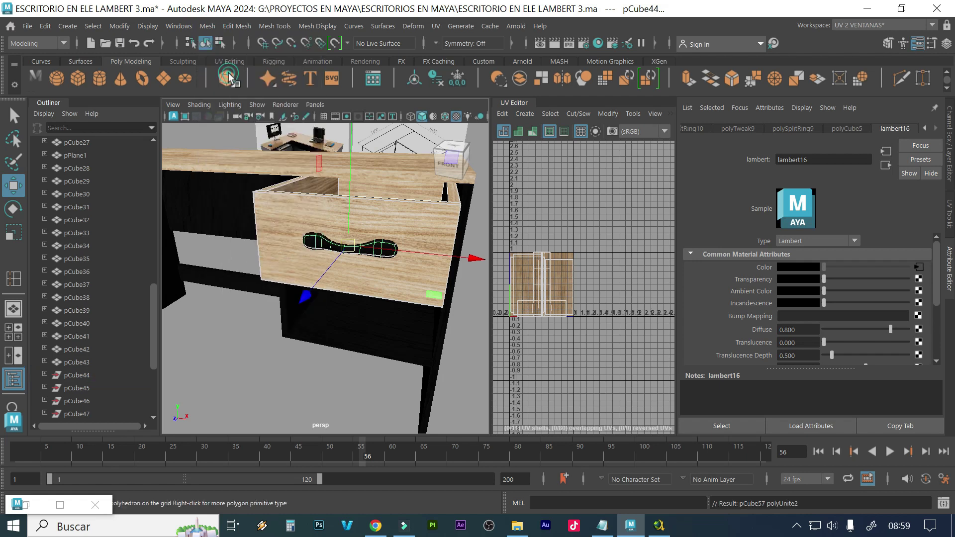
{"action": "left_click", "coordinate": [249, 298]}
{"action": "left_click", "coordinate": [325, 249]}
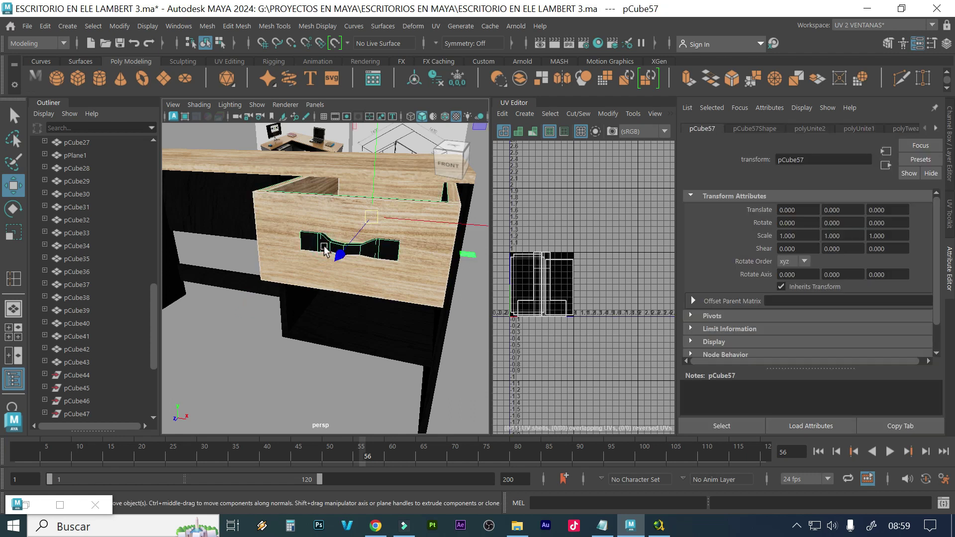
{"action": "key", "text": "3"}
{"action": "key", "text": "1"}
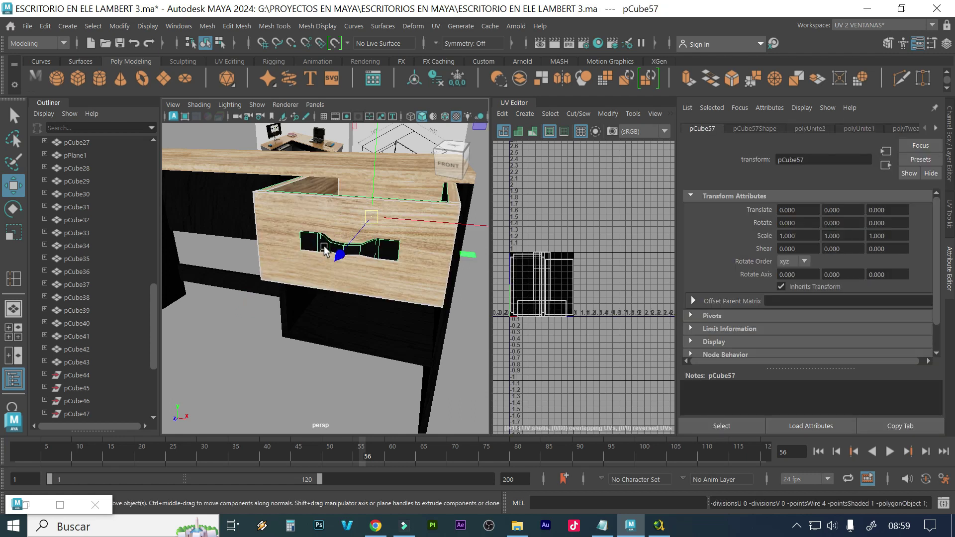
{"action": "key", "text": "ctrl+z"}
{"action": "key", "text": "ctrl+z"}
{"action": "left_click", "coordinate": [323, 250]}
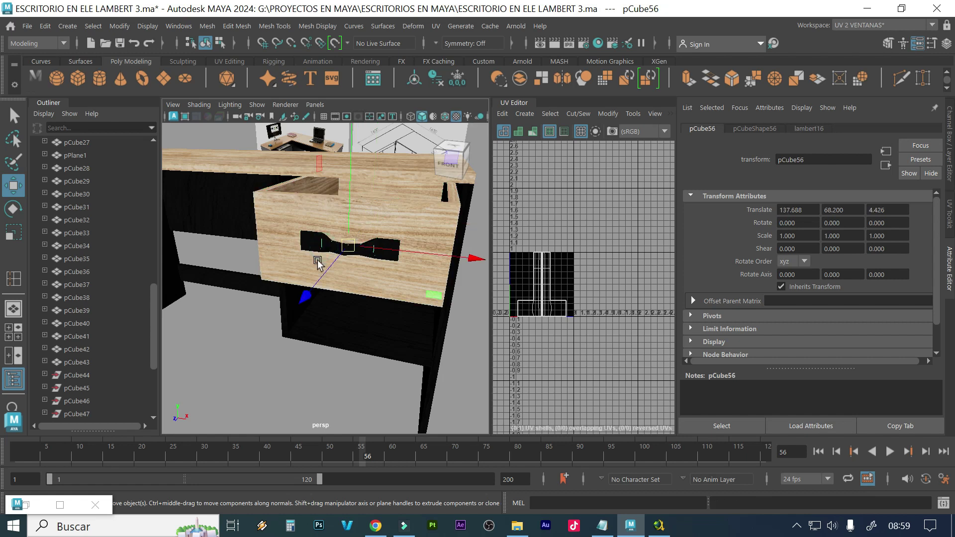
{"action": "left_click", "coordinate": [305, 262]}
{"action": "key", "text": "ctrl+z"}
{"action": "key", "text": "ctrl+z"}
{"action": "key", "text": "ctrl+z"}
{"action": "key", "text": "ctrl+z"}
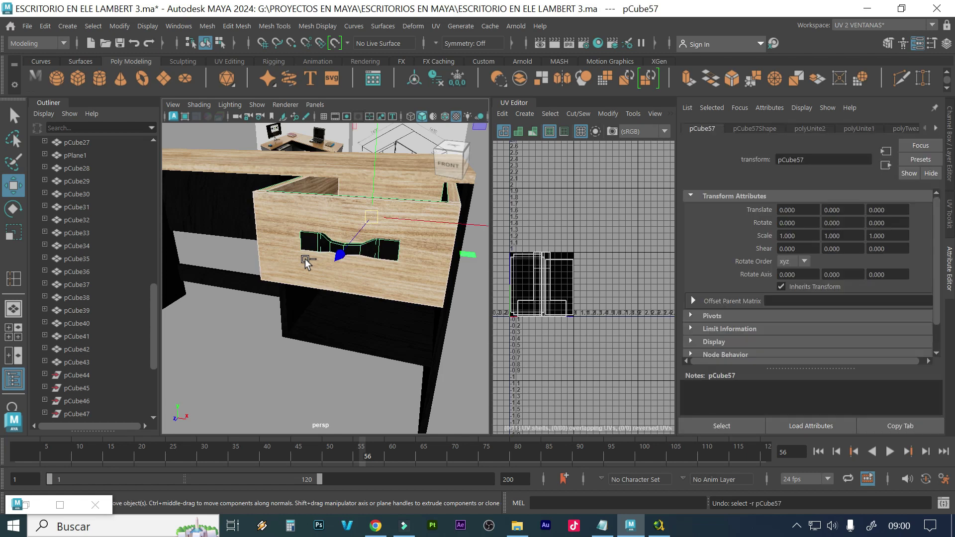
{"action": "key", "text": "ctrl+z"}
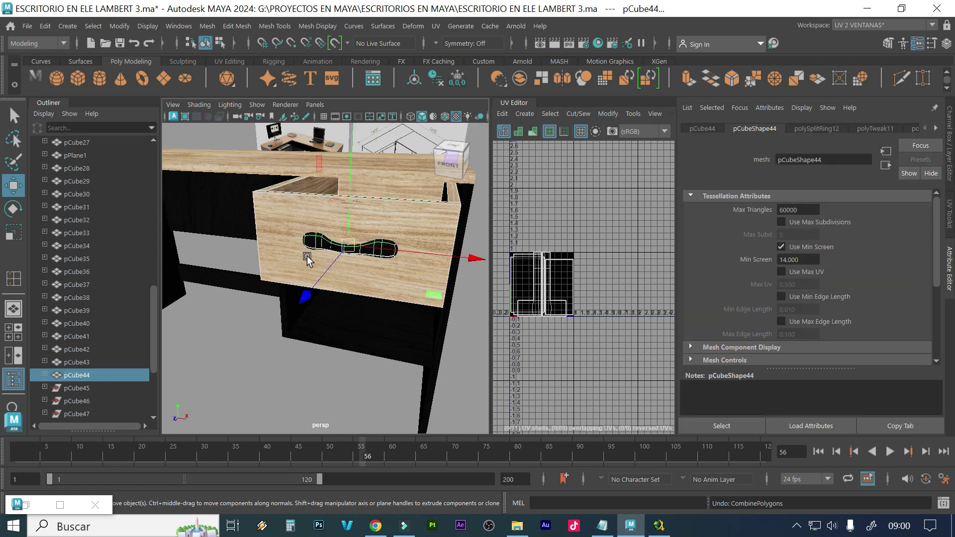
Try combining the drawer body, front pCube50 and handle, then undo back to separate pieces
{"action": "left_click", "coordinate": [372, 307]}
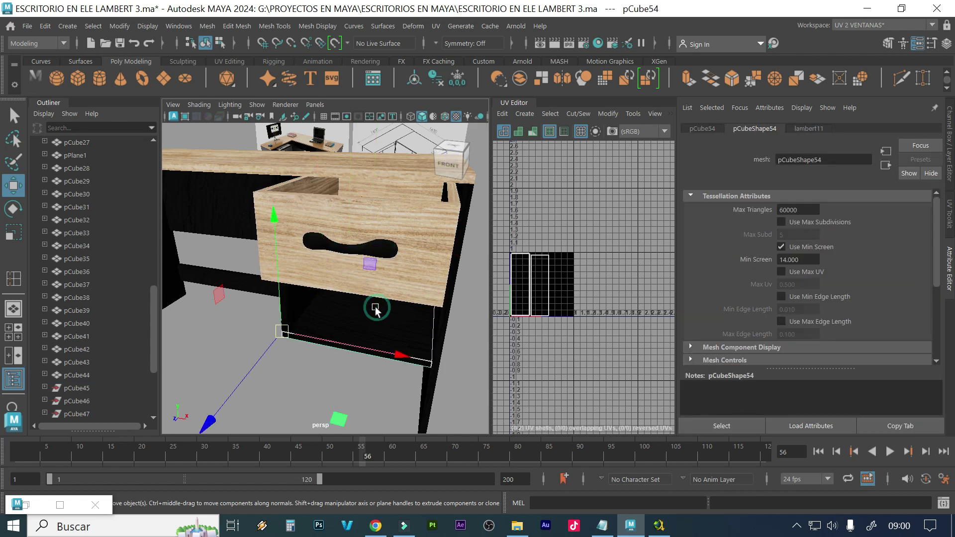
{"action": "left_click", "coordinate": [387, 256]}
{"action": "left_click", "coordinate": [265, 219]}
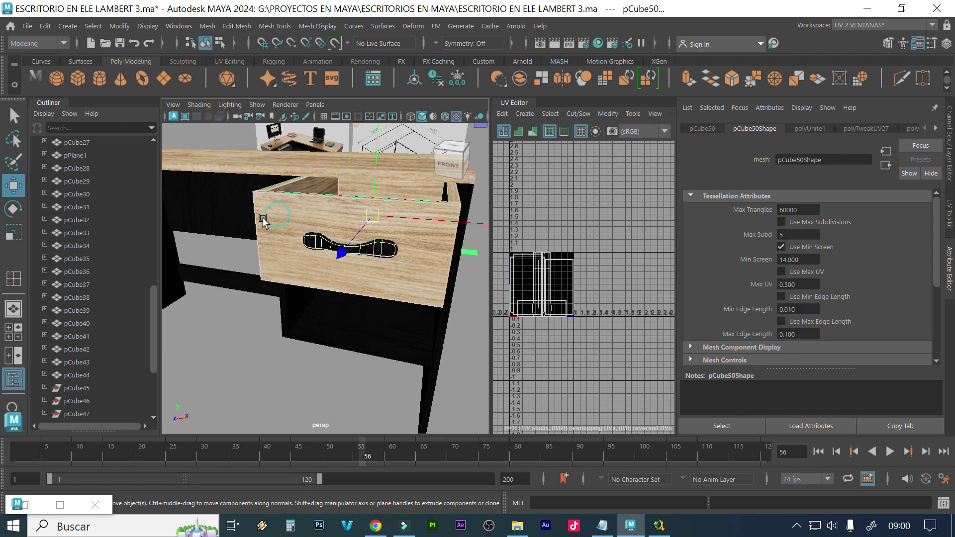
{"action": "left_click", "coordinate": [207, 27]}
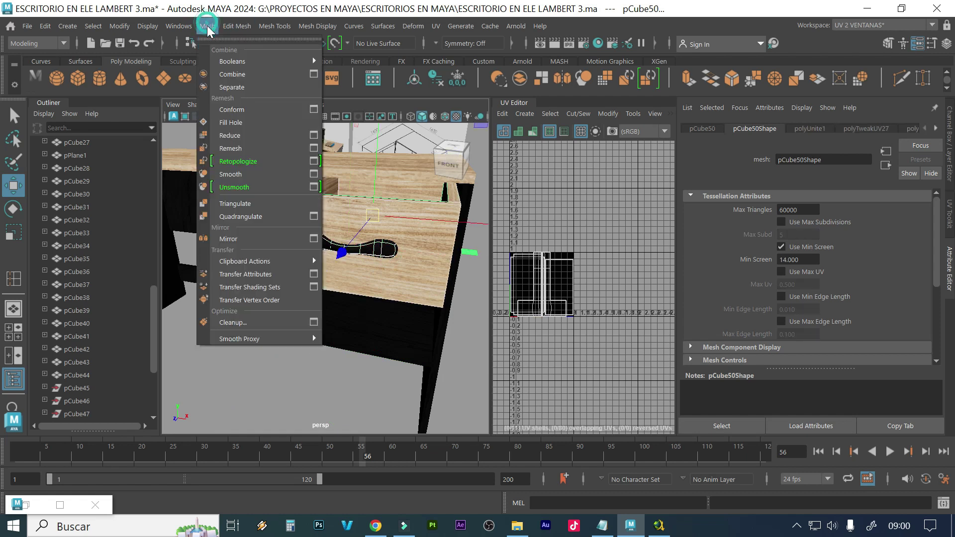
{"action": "left_click", "coordinate": [231, 74]}
{"action": "key", "text": "ctrl+z"}
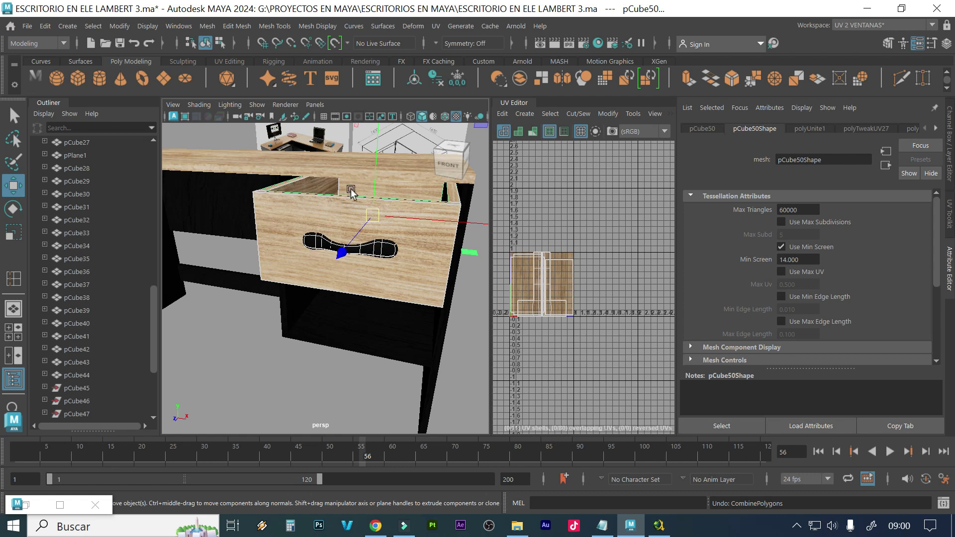
{"action": "left_click", "coordinate": [343, 220]}
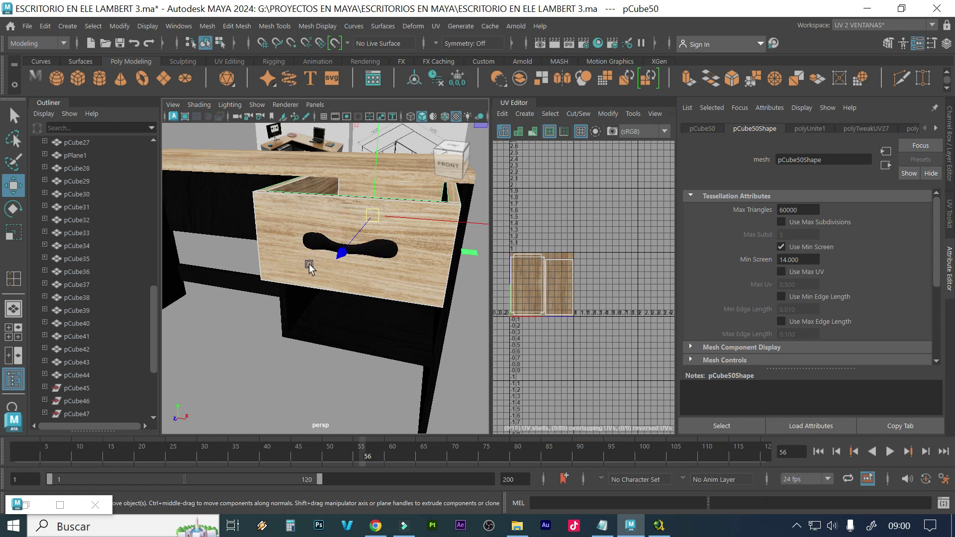
{"action": "key", "text": "ctrl+z"}
{"action": "key", "text": "ctrl+z"}
{"action": "key", "text": "ctrl+z"}
{"action": "key", "text": "ctrl+z"}
{"action": "key", "text": "ctrl+z"}
{"action": "key", "text": "ctrl+z"}
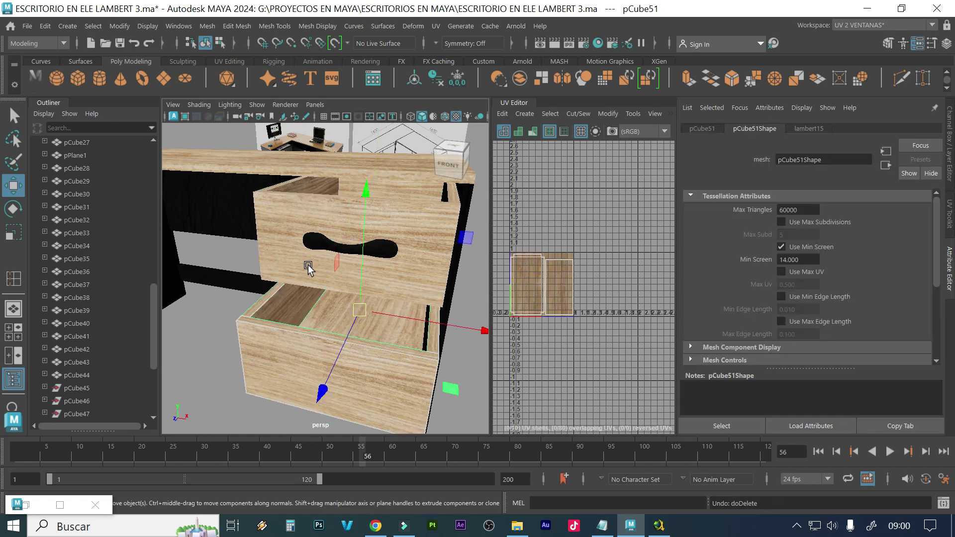
Duplicate the upper handle and lower the copy onto the middle of the lower drawer front
{"action": "left_click", "coordinate": [325, 250]}
{"action": "key", "text": "ctrl+d"}
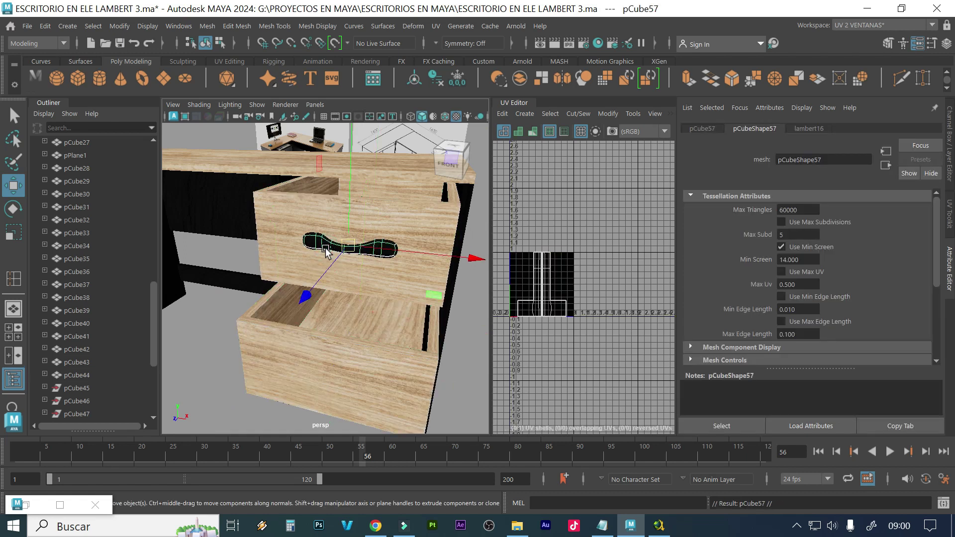
{"action": "middle_click_drag", "start_coordinate": [328, 274], "coordinate": [267, 281]}
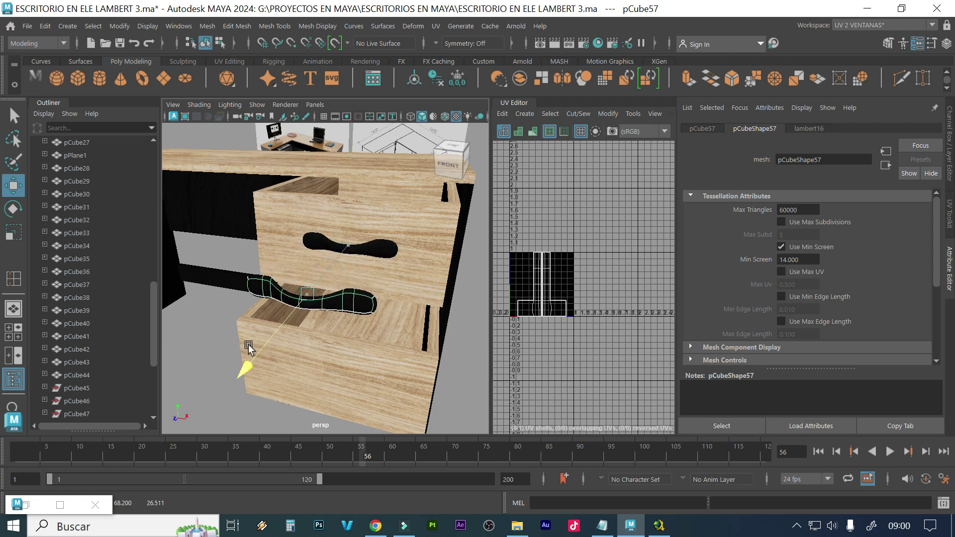
{"action": "middle_click_drag", "start_coordinate": [305, 226], "coordinate": [300, 351]}
{"action": "left_click_drag", "start_coordinate": [300, 351], "coordinate": [323, 347], "text": "alt"}
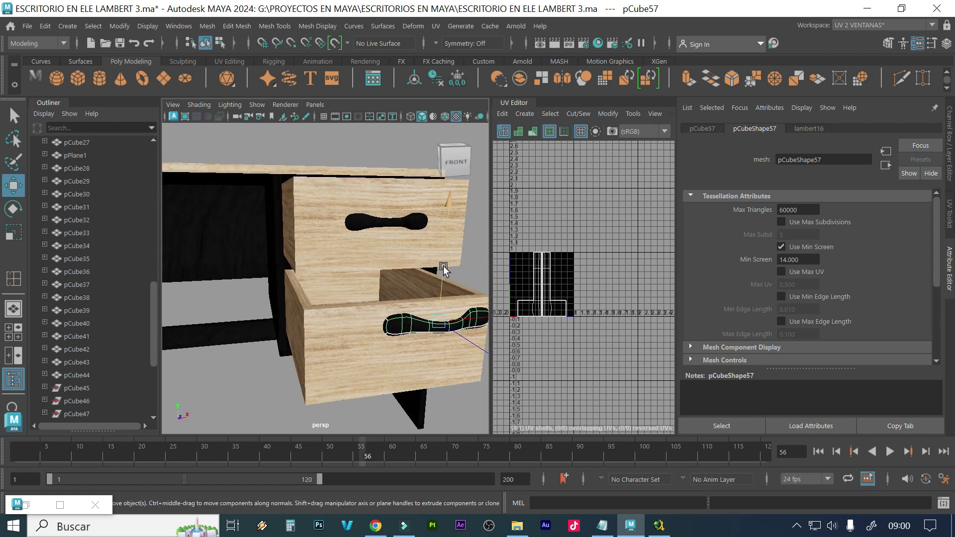
{"action": "middle_click_drag", "start_coordinate": [439, 269], "coordinate": [439, 286]}
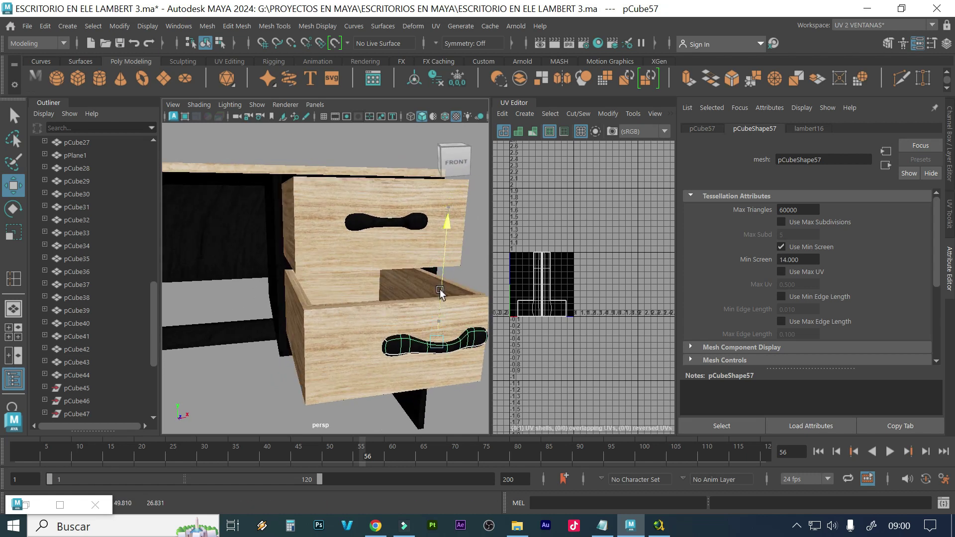
{"action": "left_click_drag", "start_coordinate": [464, 361], "coordinate": [411, 354]}
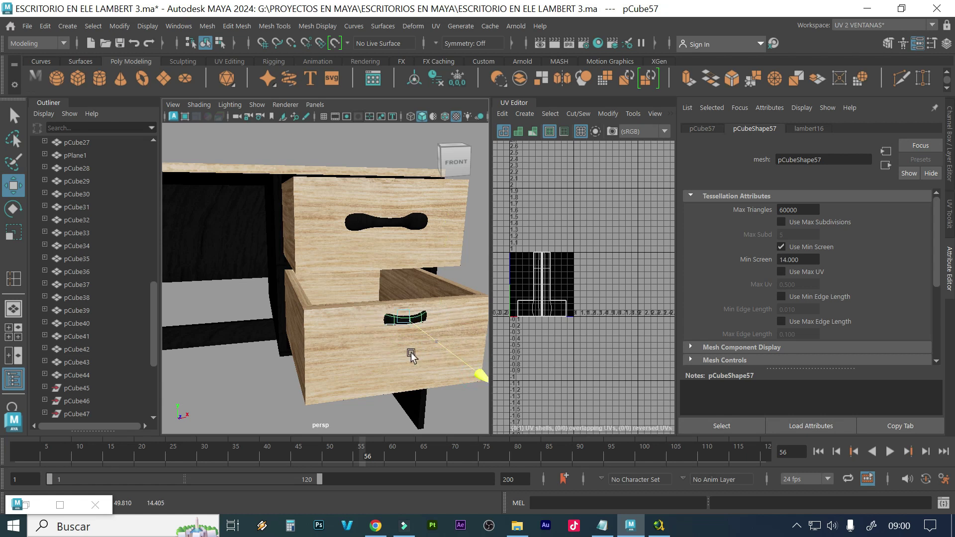
{"action": "left_click_drag", "start_coordinate": [402, 271], "coordinate": [402, 298]}
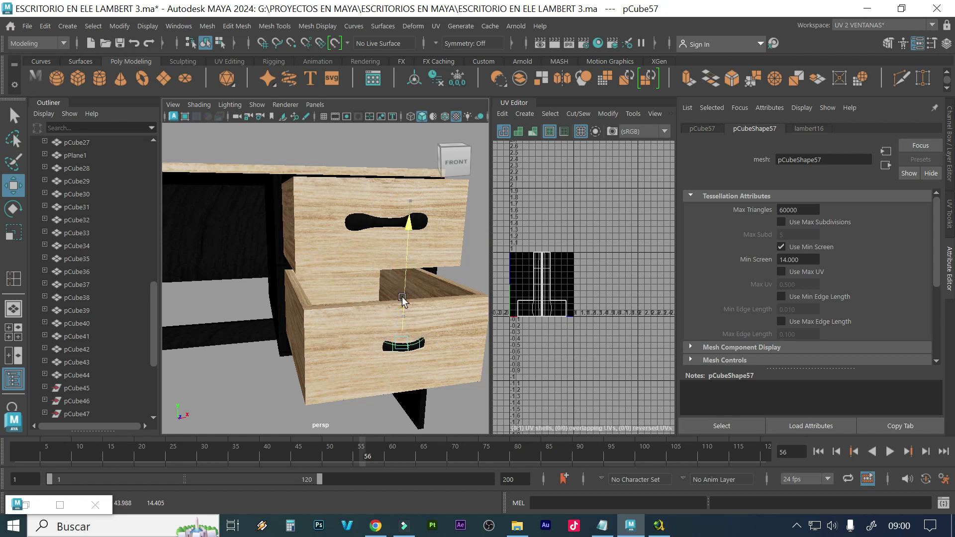
Adjust the handle copy pCube57's depth so it sits set into the lower drawer front
{"action": "scroll", "coordinate": [433, 334], "scroll_direction": "up", "scroll_amount": 5}
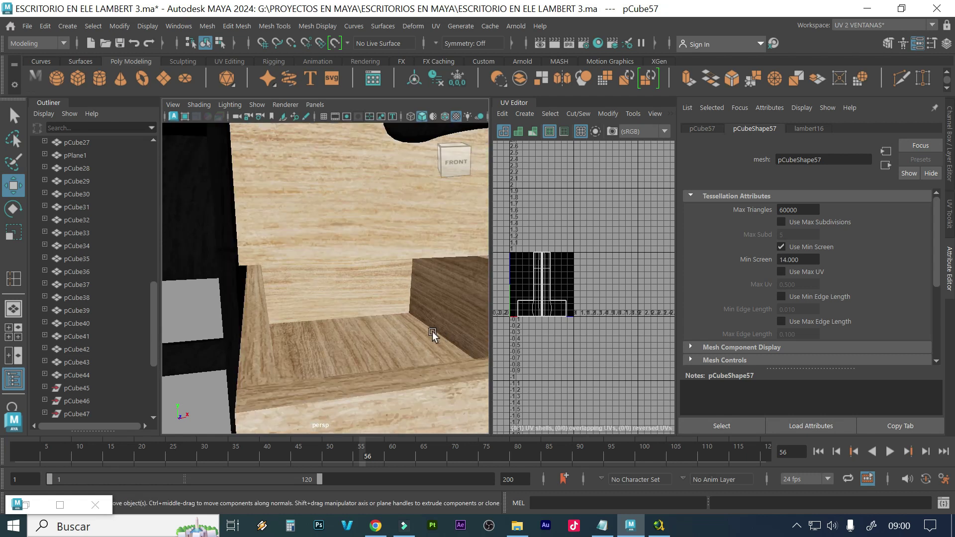
{"action": "scroll", "coordinate": [371, 251], "scroll_direction": "down", "scroll_amount": 2}
{"action": "scroll", "coordinate": [299, 284], "scroll_direction": "down", "scroll_amount": 5}
{"action": "left_click_drag", "start_coordinate": [298, 283], "coordinate": [363, 294], "text": "alt"}
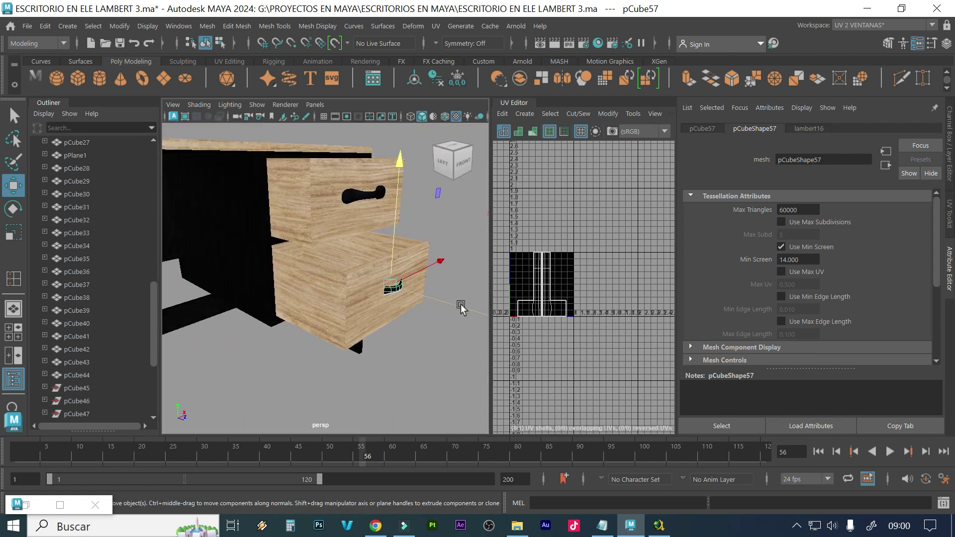
{"action": "left_click_drag", "start_coordinate": [460, 308], "coordinate": [468, 309]}
{"action": "scroll", "coordinate": [370, 293], "scroll_direction": "up", "scroll_amount": 5}
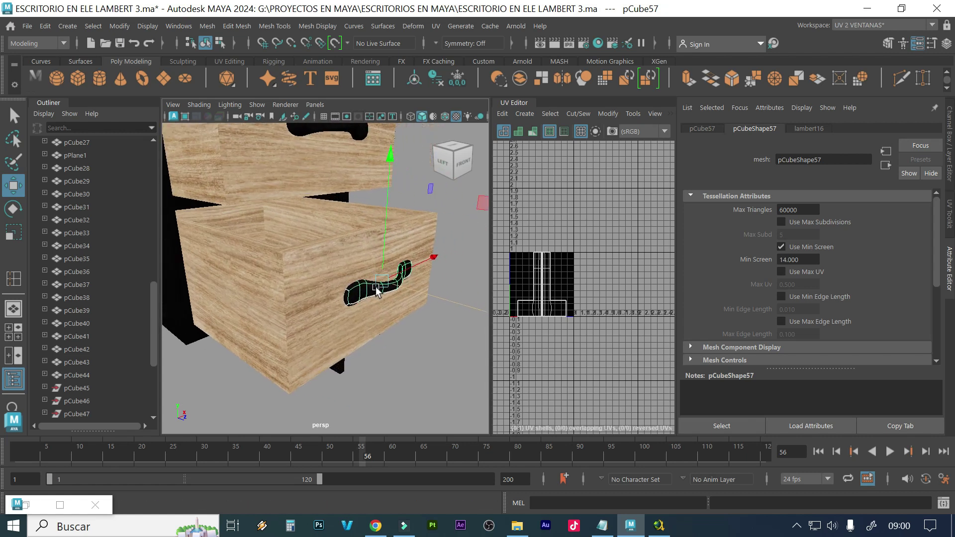
{"action": "left_click_drag", "start_coordinate": [371, 293], "coordinate": [393, 292]}
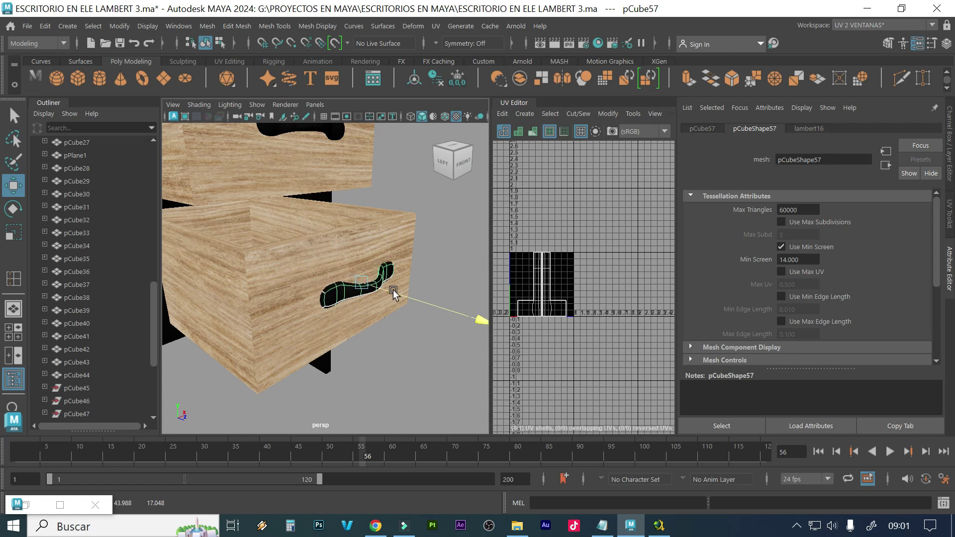
{"action": "left_click_drag", "start_coordinate": [392, 289], "coordinate": [380, 306]}
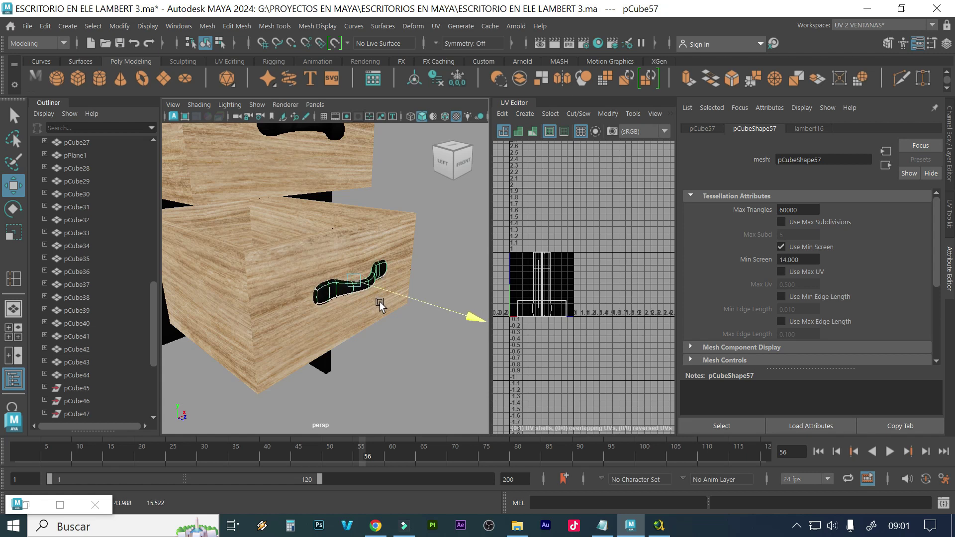
Deselect, frame the whole L-shaped desk, and widen the 3D view by narrowing the UV Editor
{"action": "left_click", "coordinate": [411, 379]}
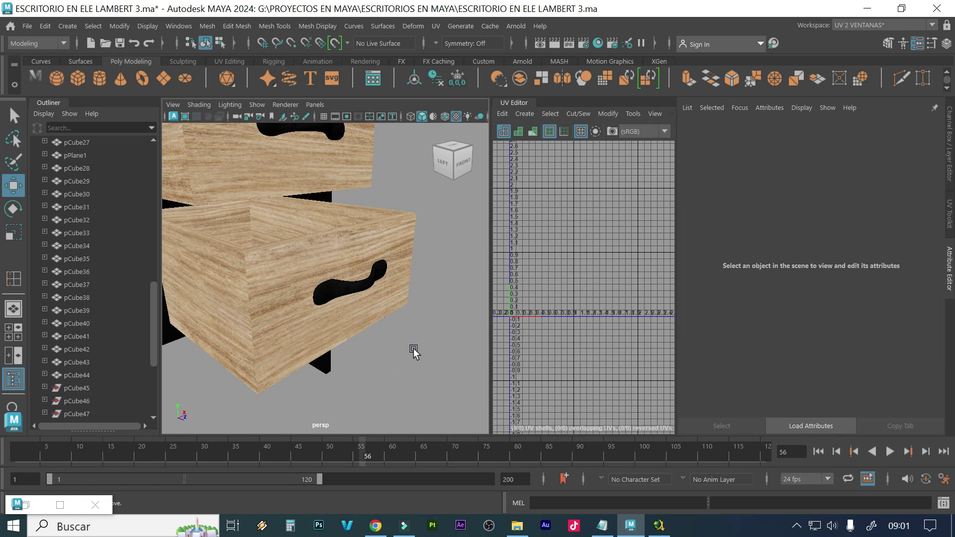
{"action": "right_click_drag", "start_coordinate": [413, 351], "coordinate": [322, 340], "text": "alt"}
{"action": "left_click_drag", "start_coordinate": [321, 337], "coordinate": [364, 293], "text": "alt"}
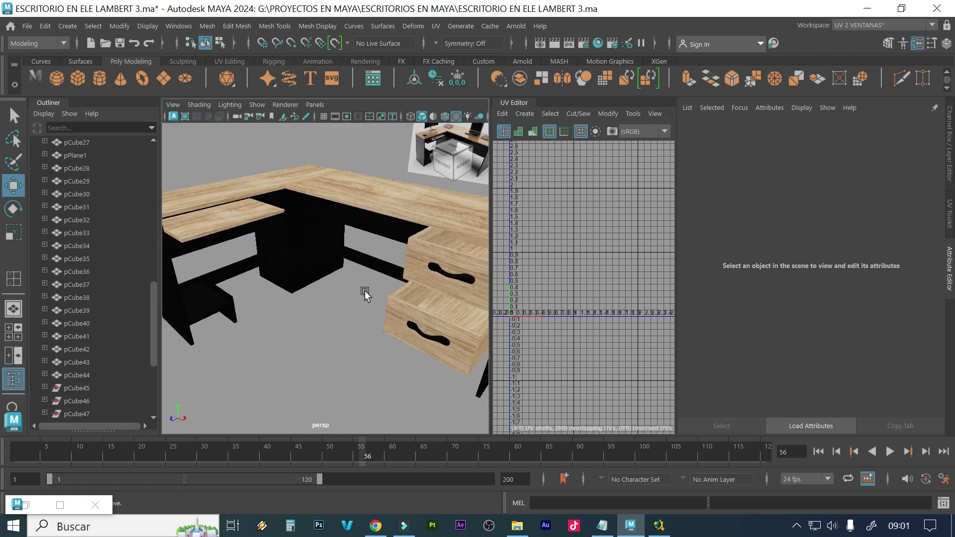
{"action": "right_click_drag", "start_coordinate": [405, 284], "coordinate": [356, 275], "text": "alt"}
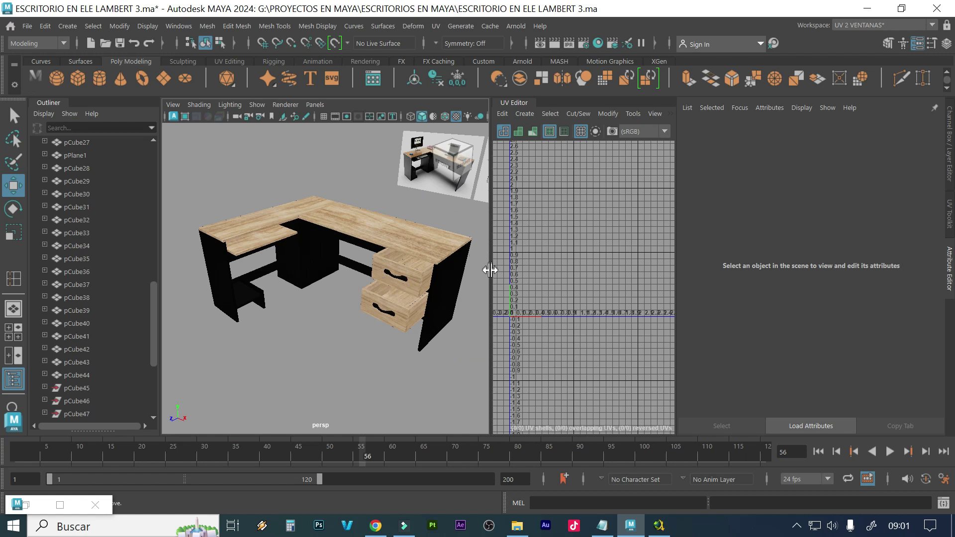
{"action": "left_click_drag", "start_coordinate": [490, 270], "coordinate": [637, 288]}
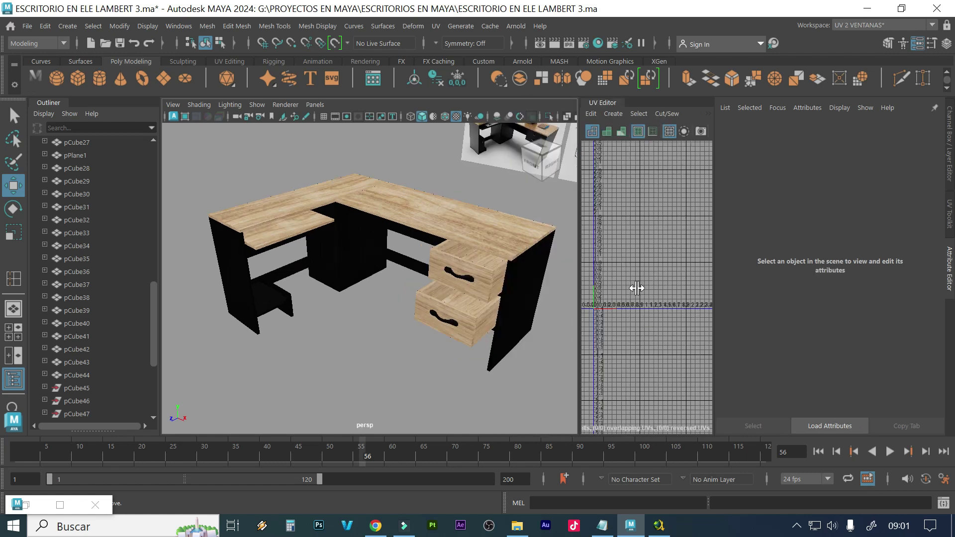
{"action": "left_click_drag", "start_coordinate": [456, 275], "coordinate": [398, 312], "text": "alt"}
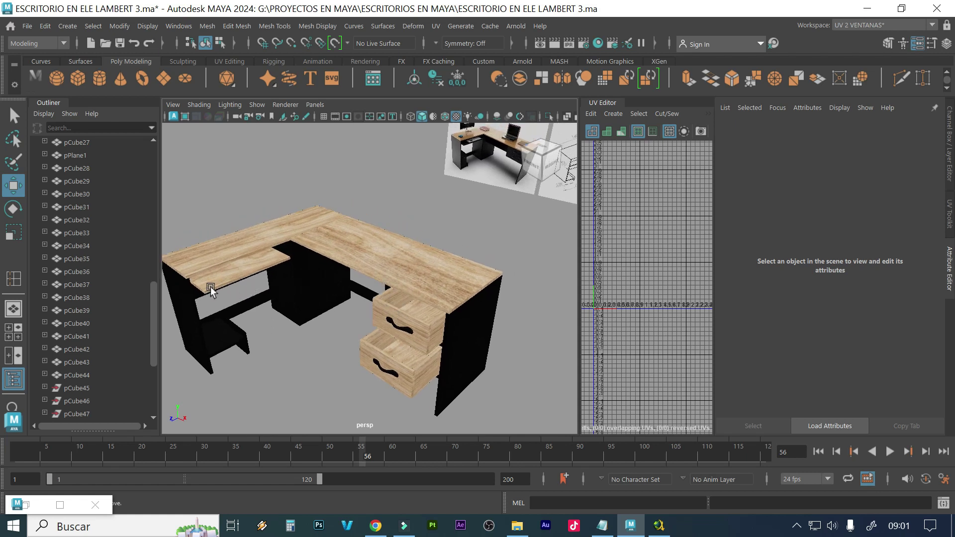
Duplicate the shelf piece pCube31 and slide the copy forward
{"action": "left_click", "coordinate": [261, 269]}
{"action": "scroll", "coordinate": [272, 290], "scroll_direction": "up", "scroll_amount": 3}
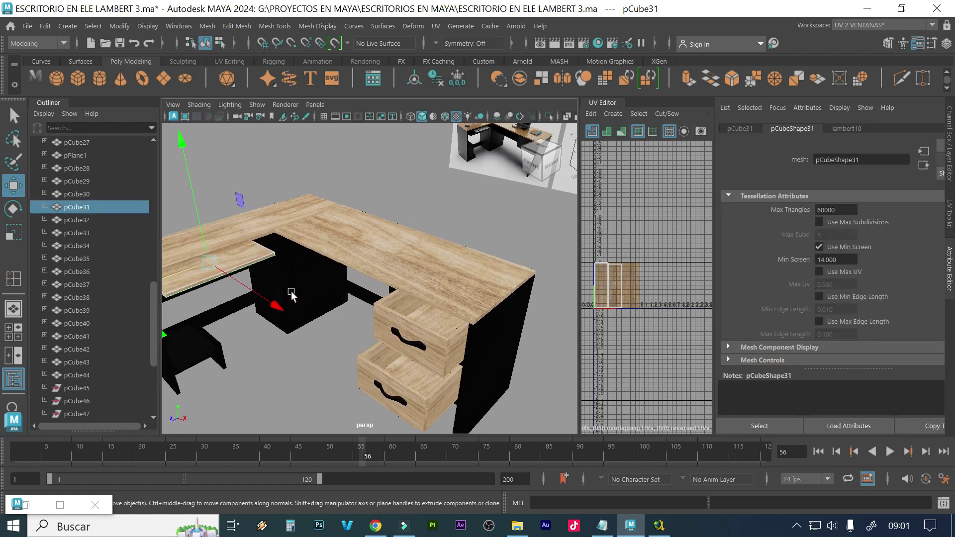
{"action": "scroll", "coordinate": [278, 292], "scroll_direction": "up", "scroll_amount": 2}
{"action": "scroll", "coordinate": [279, 277], "scroll_direction": "up", "scroll_amount": 2}
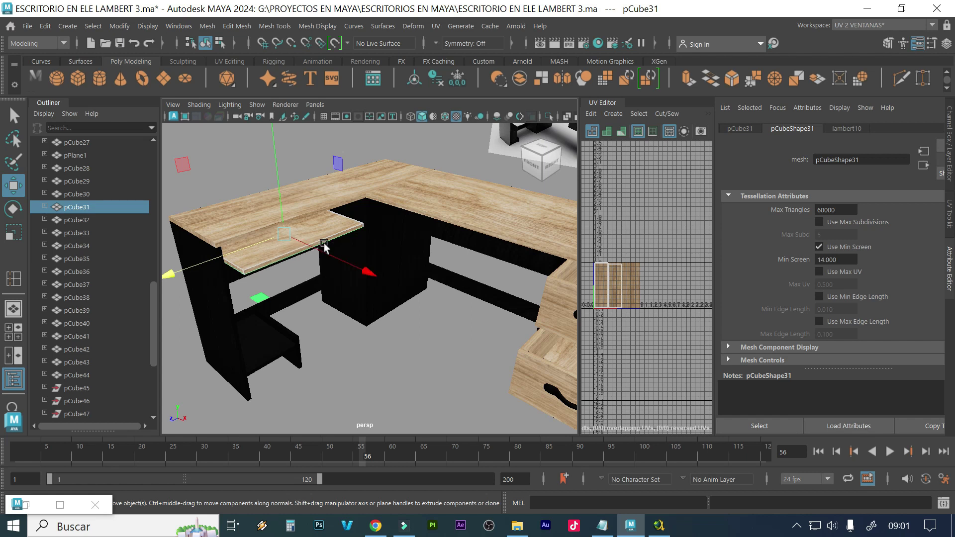
{"action": "key", "text": "ctrl+d"}
{"action": "left_click_drag", "start_coordinate": [324, 245], "coordinate": [395, 333]}
Rotate the copy pCube58 to Rotate Z 90 and select its two top vertices
{"action": "key", "text": "e"}
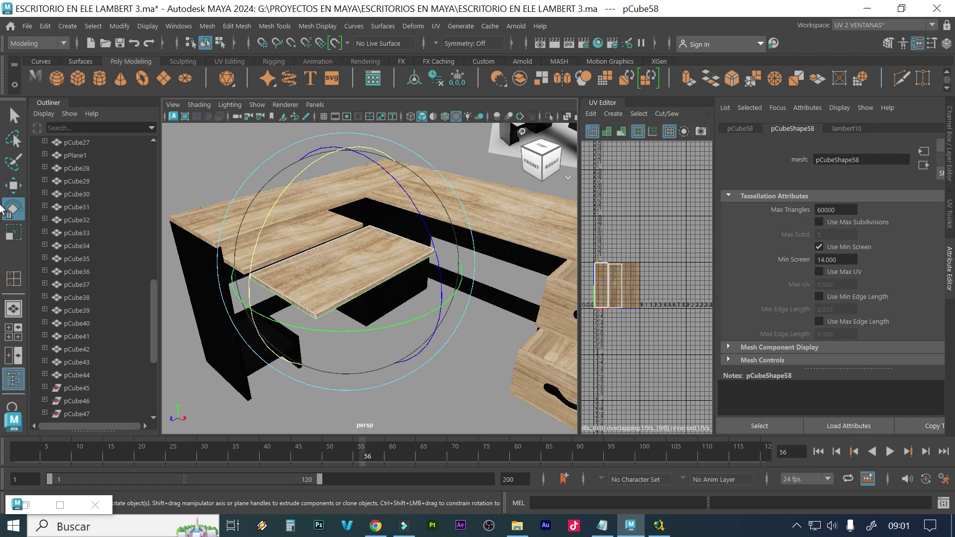
{"action": "left_click", "coordinate": [951, 170]}
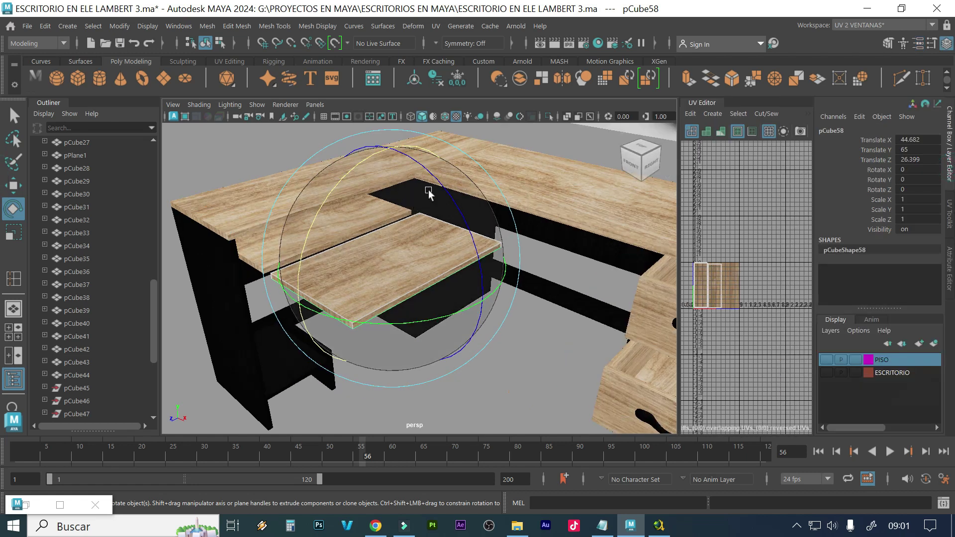
{"action": "left_click_drag", "start_coordinate": [438, 175], "coordinate": [313, 111]}
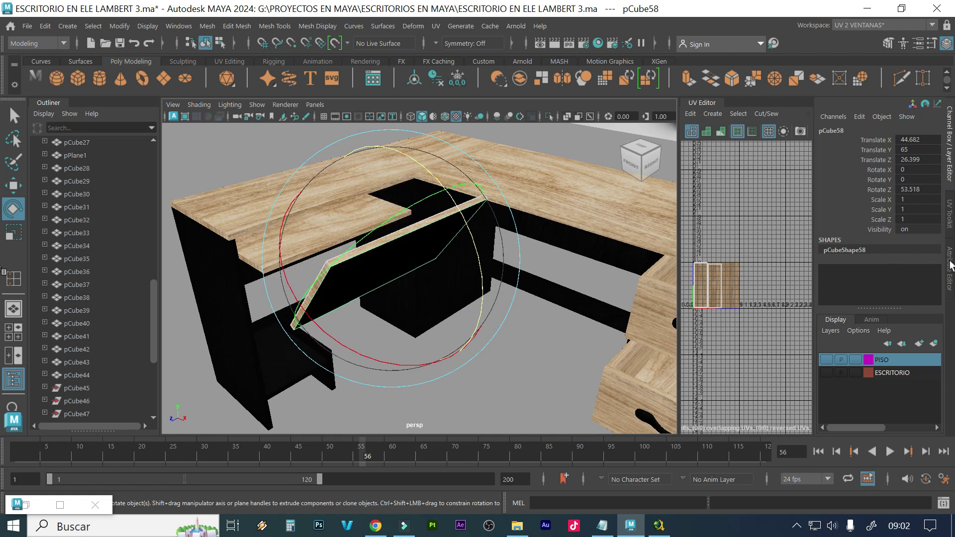
{"action": "double_click", "coordinate": [912, 190]}
{"action": "type", "text": "90"}
{"action": "key", "text": "Return"}
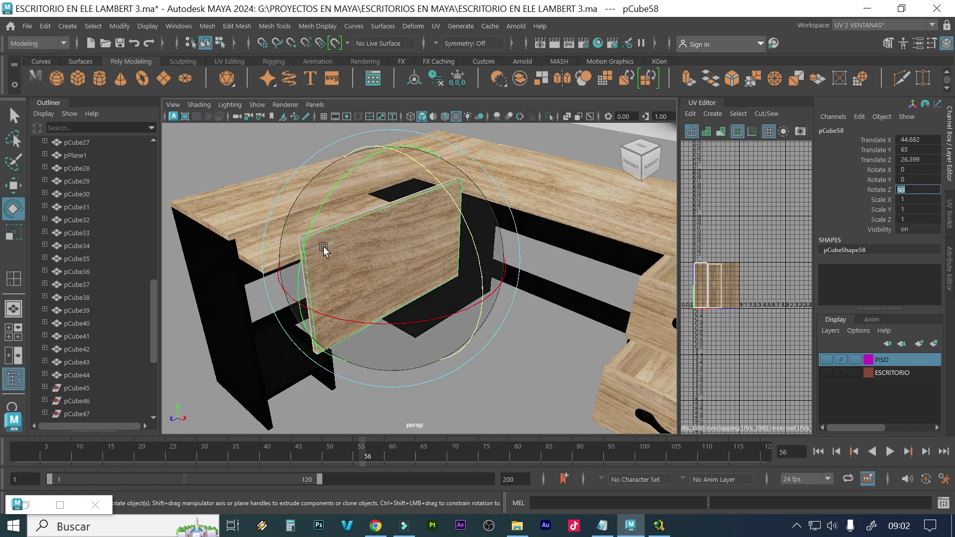
{"action": "right_click_drag", "start_coordinate": [324, 147], "coordinate": [246, 144]}
{"action": "left_click_drag", "start_coordinate": [513, 249], "coordinate": [188, 169]}
Move the board's top vertices down to flatten it into a thin strip
{"action": "key", "text": "w"}
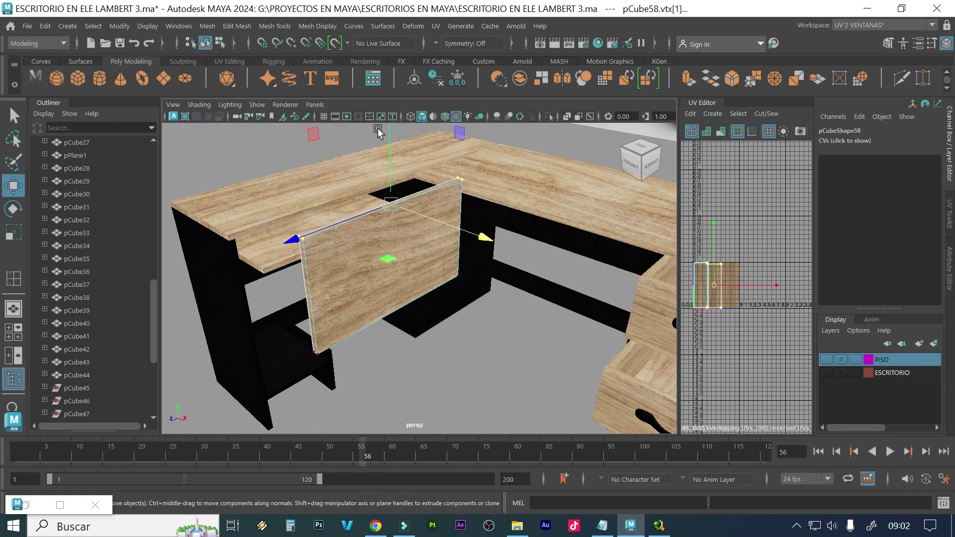
{"action": "left_click_drag", "start_coordinate": [388, 136], "coordinate": [397, 247]}
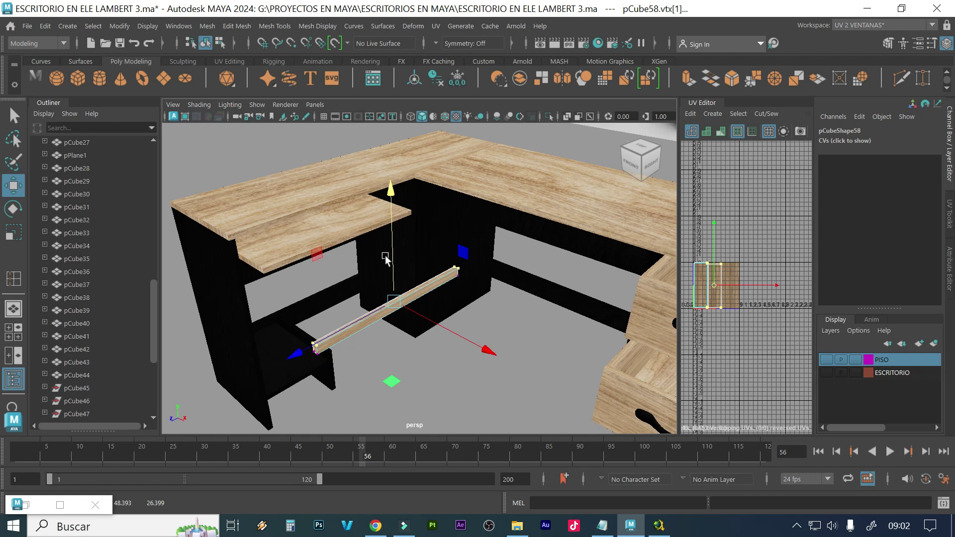
{"action": "left_click_drag", "start_coordinate": [391, 253], "coordinate": [353, 245]}
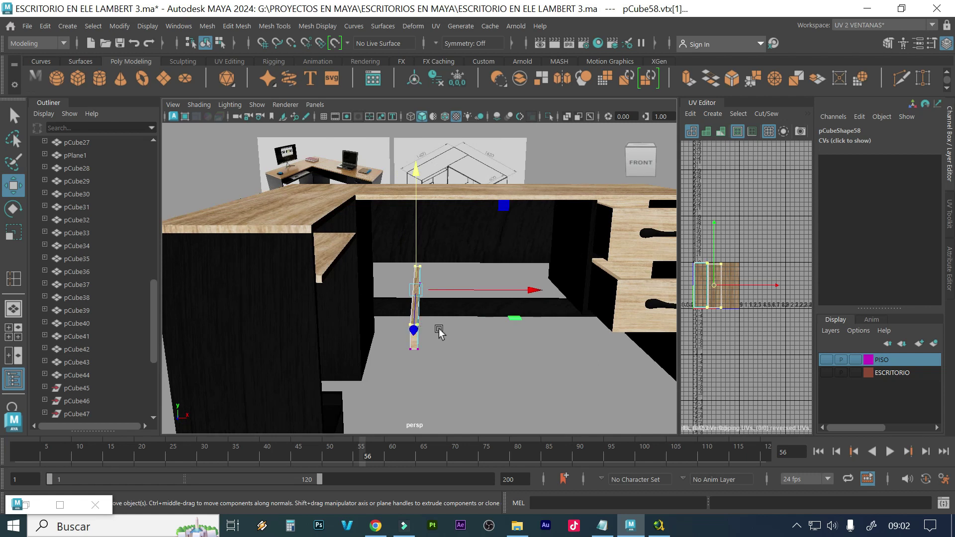
Slide the keyboard shelf further to the right along X
{"action": "left_click", "coordinate": [345, 253]}
{"action": "left_click_drag", "start_coordinate": [370, 253], "coordinate": [367, 296]}
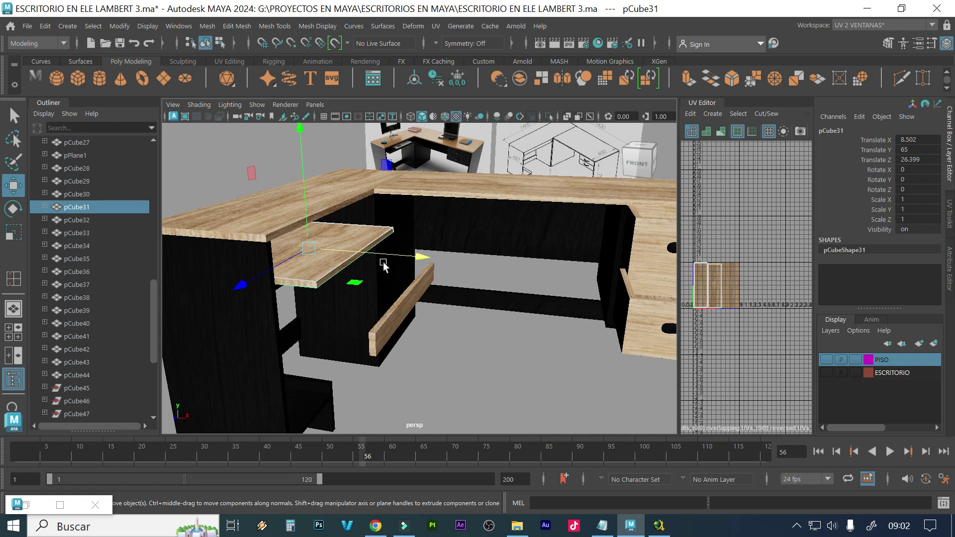
{"action": "left_click_drag", "start_coordinate": [383, 258], "coordinate": [386, 287]}
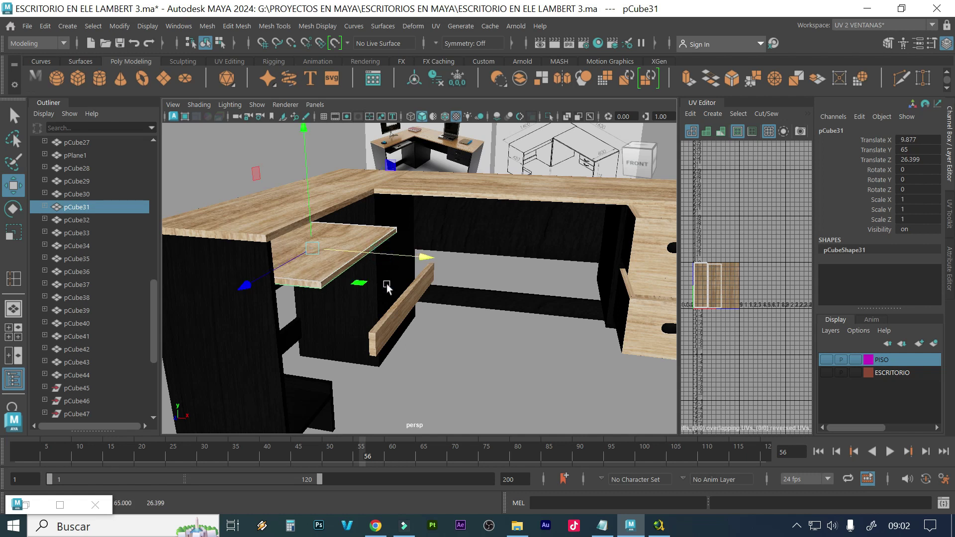
Snap the thin board's pivot to its lower corner and move it onto the shelf's front corner
{"action": "left_click", "coordinate": [387, 312]}
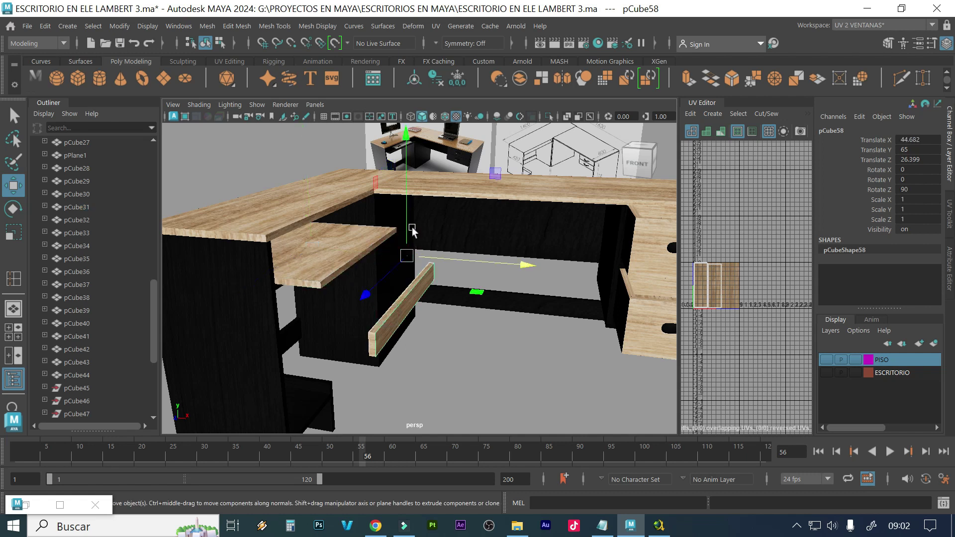
{"action": "left_click_drag", "start_coordinate": [406, 230], "coordinate": [405, 168]}
{"action": "left_click_drag", "start_coordinate": [382, 251], "coordinate": [377, 273], "text": "alt"}
{"action": "left_click_drag", "start_coordinate": [416, 242], "coordinate": [408, 239], "text": "alt"}
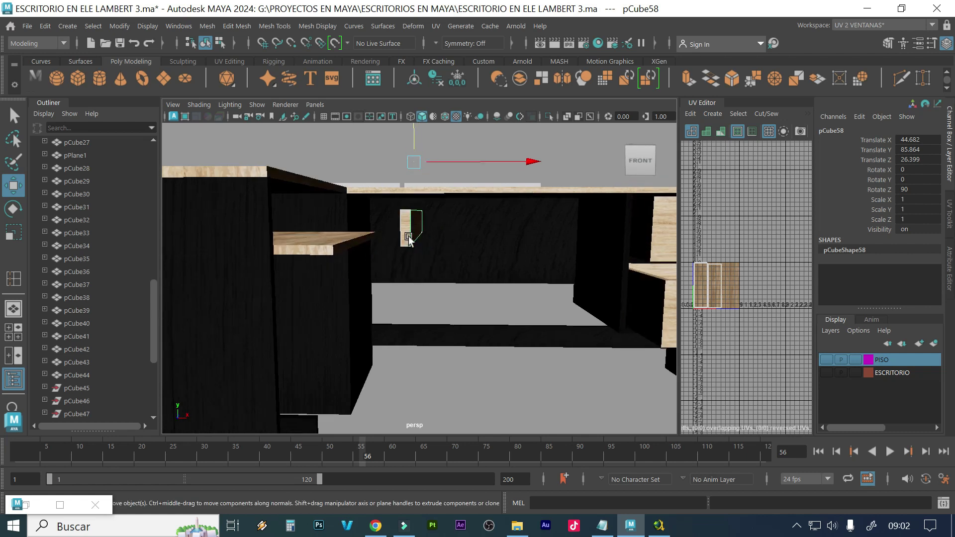
{"action": "key", "text": "d"}
{"action": "key", "text": "v"}
{"action": "left_click_drag", "start_coordinate": [413, 159], "coordinate": [404, 259]}
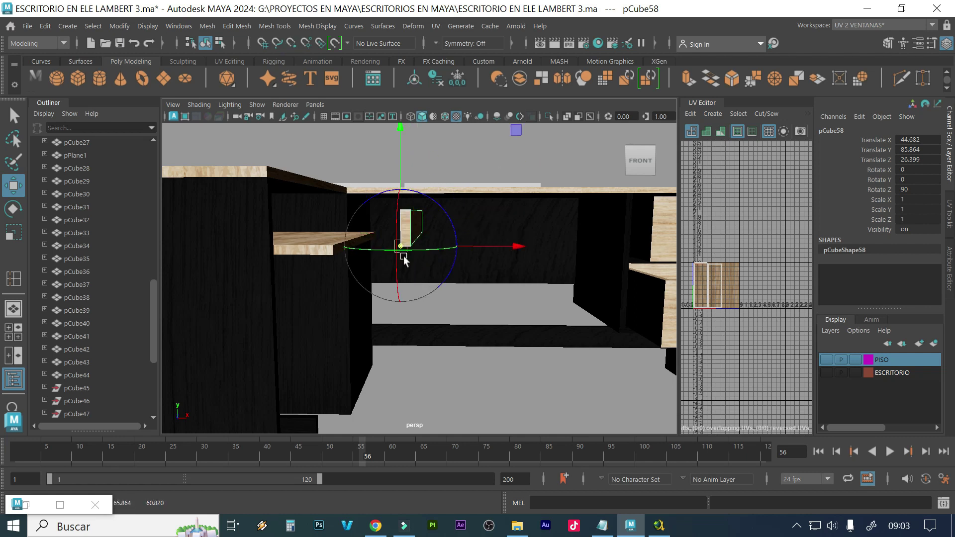
{"action": "key", "text": "d"}
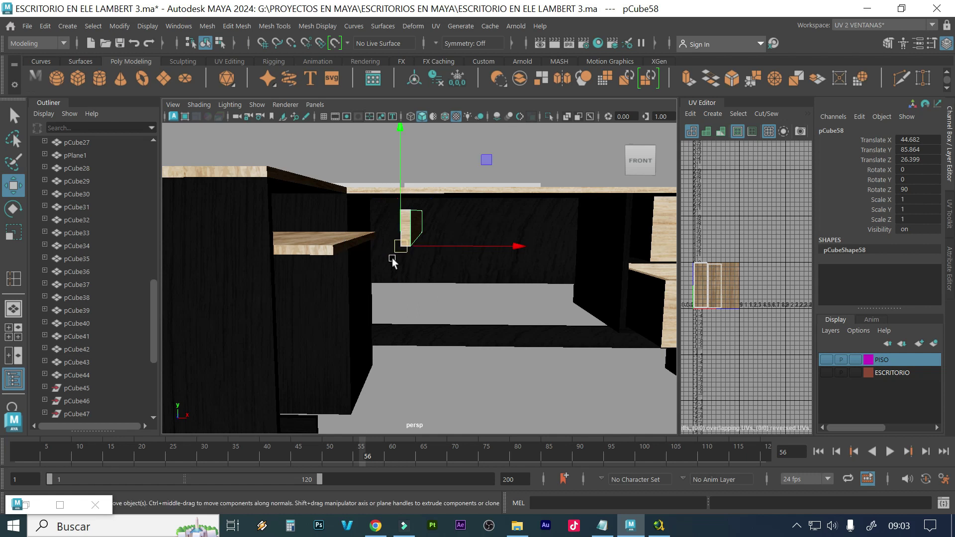
{"action": "left_click_drag", "start_coordinate": [399, 248], "coordinate": [333, 258]}
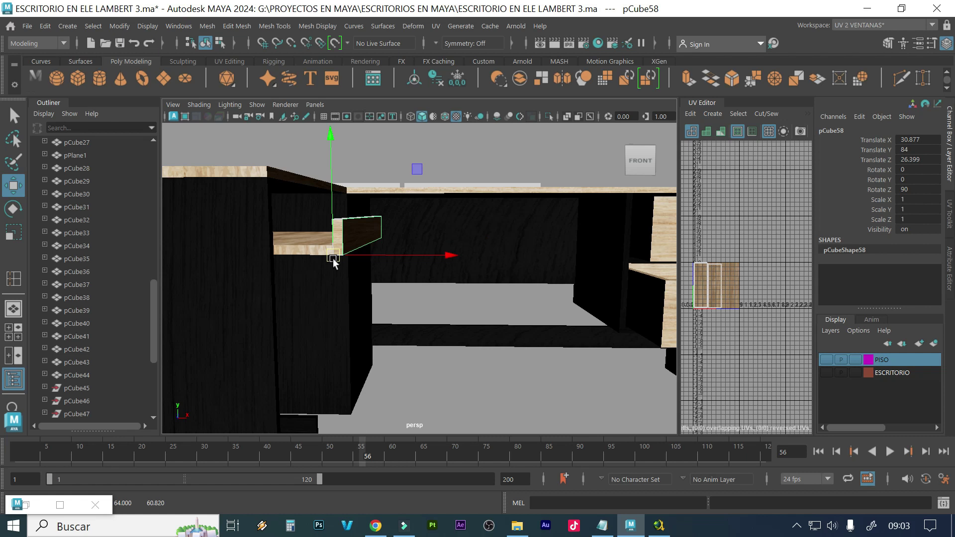
Lower the board's top vertex so the lip fits the keyboard shelf
{"action": "left_click_drag", "start_coordinate": [321, 255], "coordinate": [373, 251], "text": "alt"}
{"action": "right_click_drag", "start_coordinate": [369, 243], "coordinate": [353, 145]}
{"action": "left_click", "coordinate": [382, 213]}
{"action": "mouse_move", "coordinate": [382, 213]}
{"action": "left_mouse_down", "text": "alt"}
{"action": "mouse_move", "coordinate": [386, 238]}
{"action": "mouse_move", "coordinate": [384, 214]}
{"action": "left_mouse_up", "text": "alt"}
{"action": "left_click_drag", "start_coordinate": [358, 271], "coordinate": [359, 266], "text": "alt"}
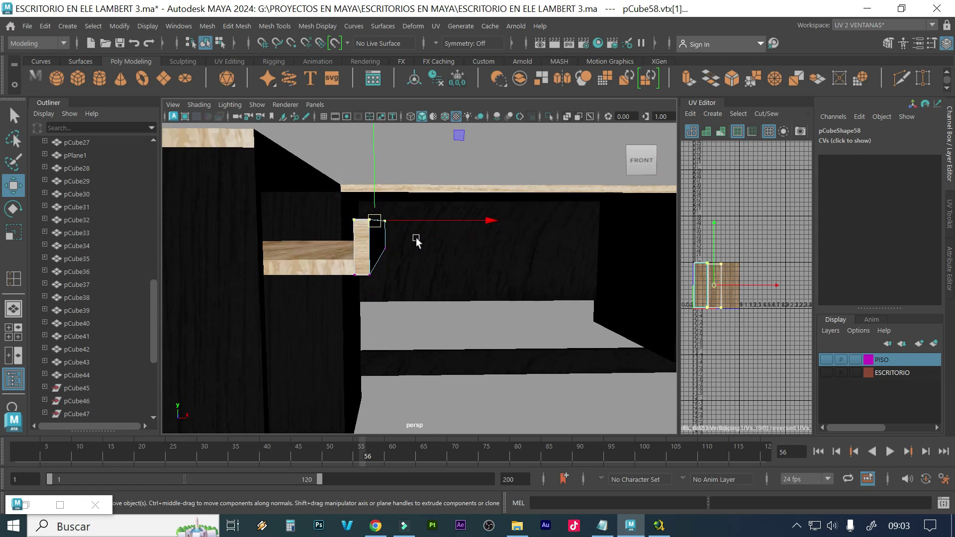
{"action": "mouse_move", "coordinate": [376, 154]}
{"action": "left_mouse_down"}
{"action": "mouse_move", "coordinate": [374, 176]}
{"action": "mouse_move", "coordinate": [377, 167]}
{"action": "left_mouse_up"}
{"action": "left_click_drag", "start_coordinate": [379, 213], "coordinate": [336, 317], "text": "alt"}
{"action": "left_click", "coordinate": [346, 343]}
{"action": "left_click_drag", "start_coordinate": [510, 349], "coordinate": [439, 340], "text": "alt"}
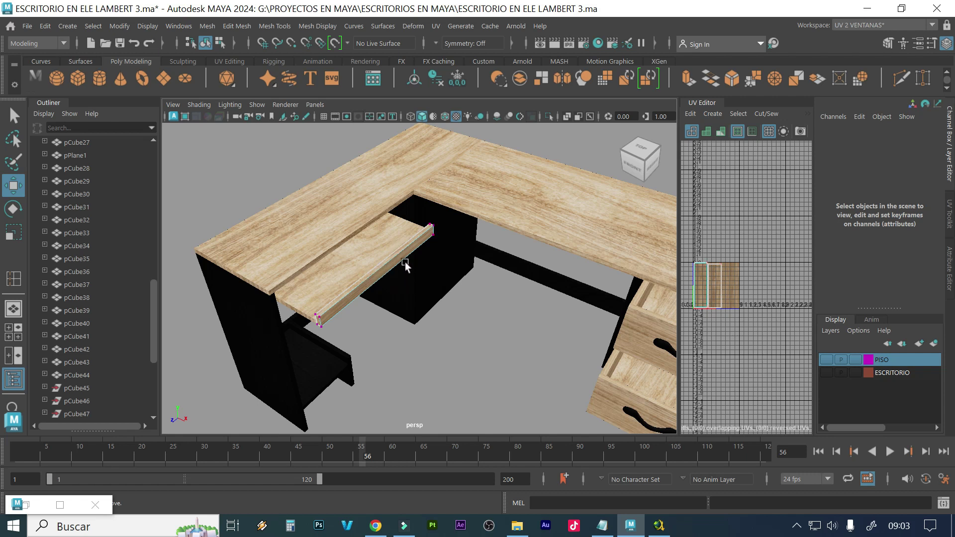
{"action": "left_click_drag", "start_coordinate": [460, 324], "coordinate": [389, 300], "text": "alt"}
{"action": "scroll", "coordinate": [431, 300], "scroll_direction": "down", "scroll_amount": 3}
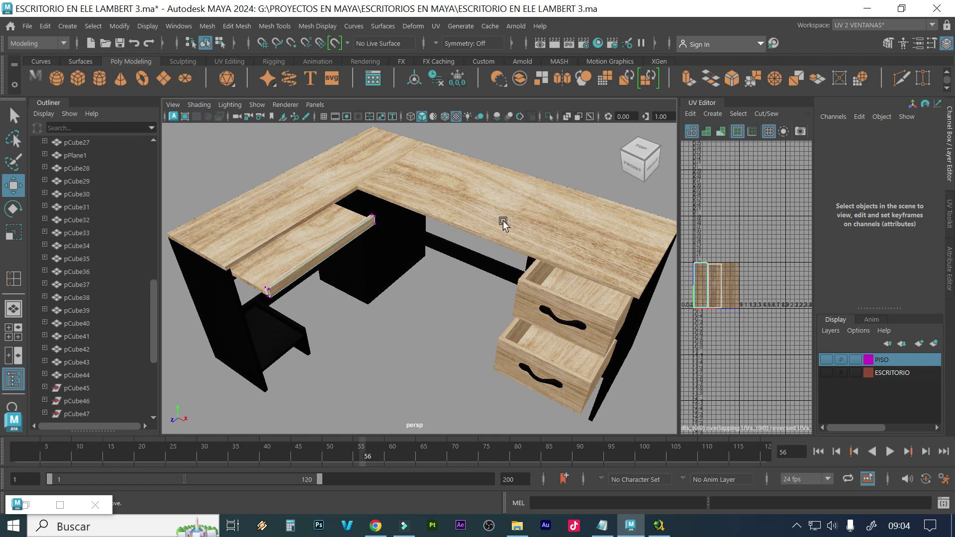
Enlarge the UV Editor panel and recentre the desk in the 3D view
{"action": "left_click", "coordinate": [469, 208]}
{"action": "scroll", "coordinate": [537, 258], "scroll_direction": "up", "scroll_amount": 3}
{"action": "middle_click_drag", "start_coordinate": [537, 258], "coordinate": [428, 265], "text": "alt"}
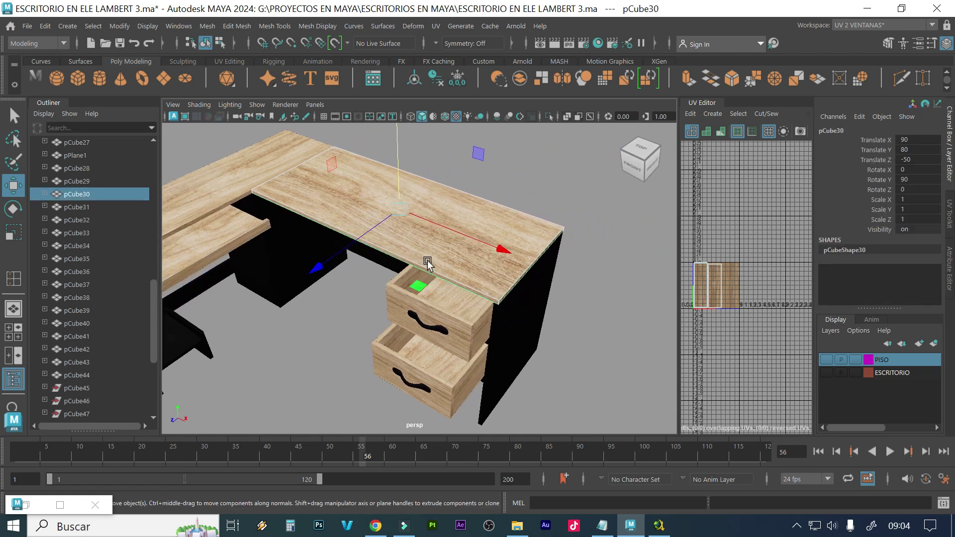
{"action": "left_click_drag", "start_coordinate": [668, 263], "coordinate": [572, 248]}
{"action": "middle_click_drag", "start_coordinate": [445, 256], "coordinate": [512, 255], "text": "alt"}
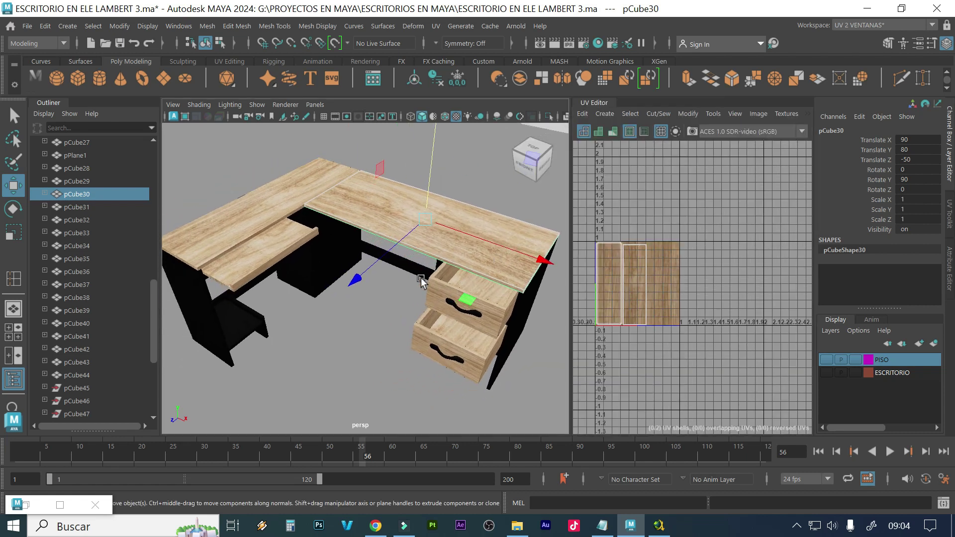
{"action": "scroll", "coordinate": [416, 267], "scroll_direction": "up", "scroll_amount": 3}
{"action": "middle_click_drag", "start_coordinate": [415, 267], "coordinate": [415, 285], "text": "alt"}
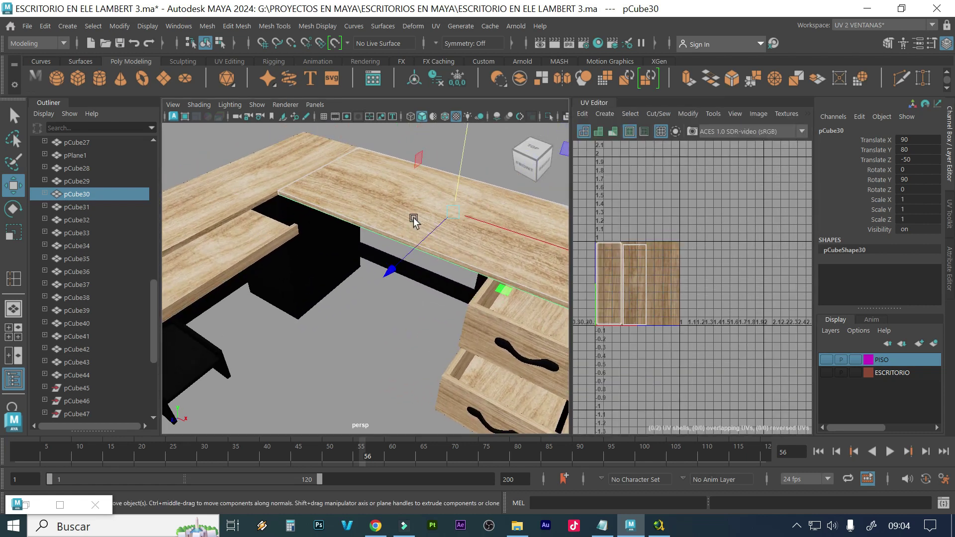
Check the UVs of the desk tops, keyboard shelf and top drawer, ending on zoomed pCube30
{"action": "left_click", "coordinate": [211, 184]}
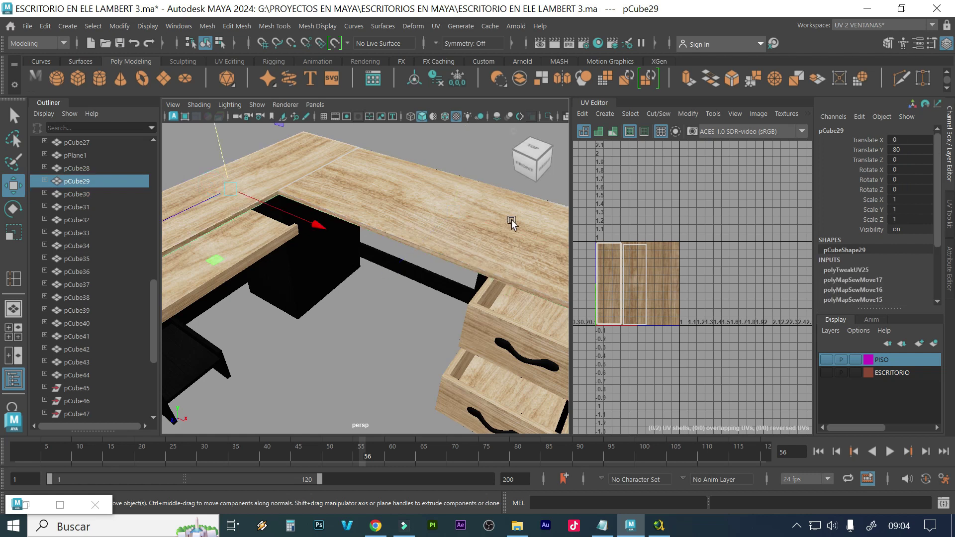
{"action": "left_click", "coordinate": [410, 206]}
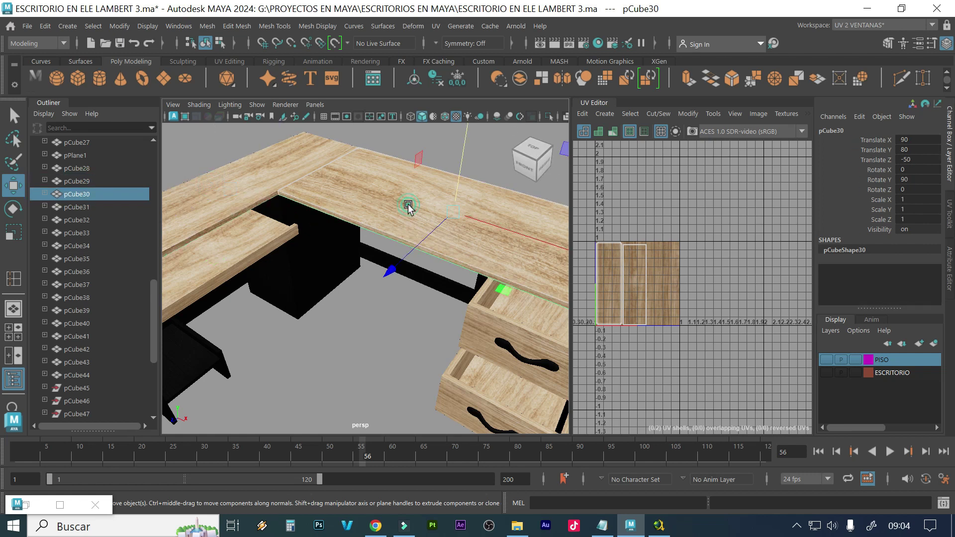
{"action": "left_click", "coordinate": [251, 231]}
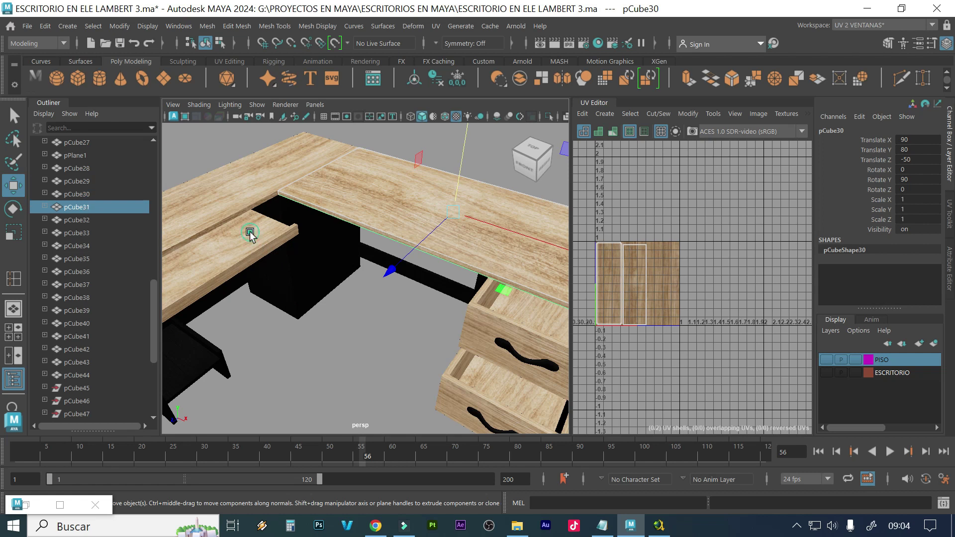
{"action": "left_click", "coordinate": [529, 308]}
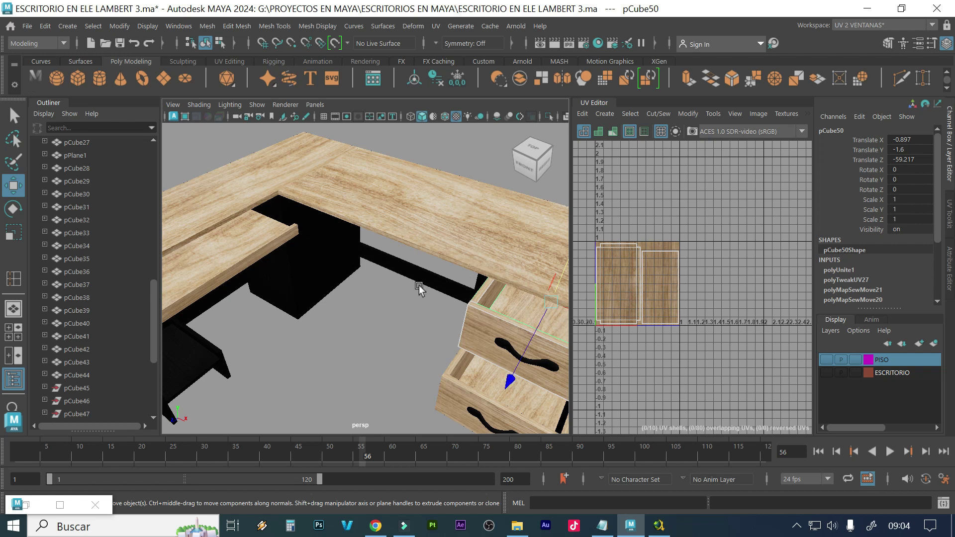
{"action": "left_click", "coordinate": [239, 242]}
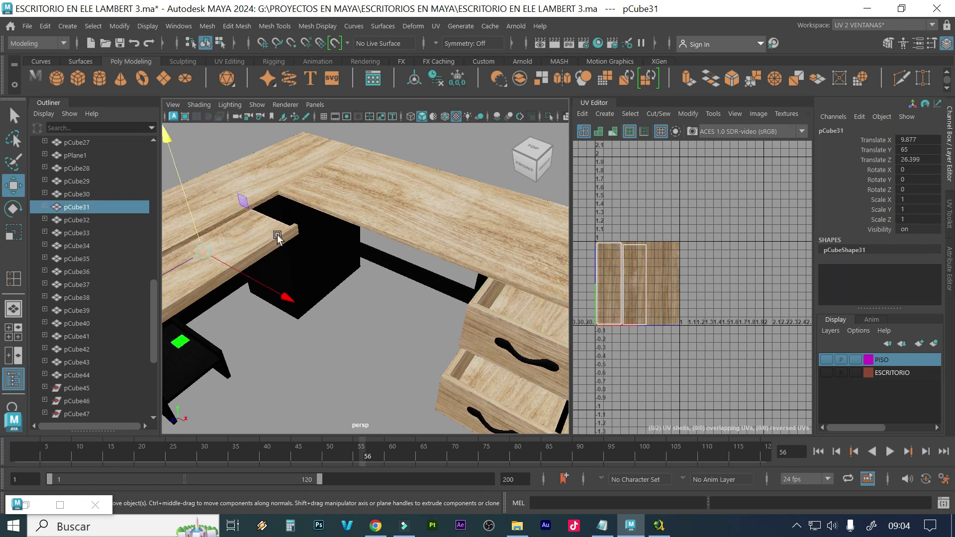
{"action": "left_click", "coordinate": [232, 174]}
{"action": "left_click", "coordinate": [399, 226]}
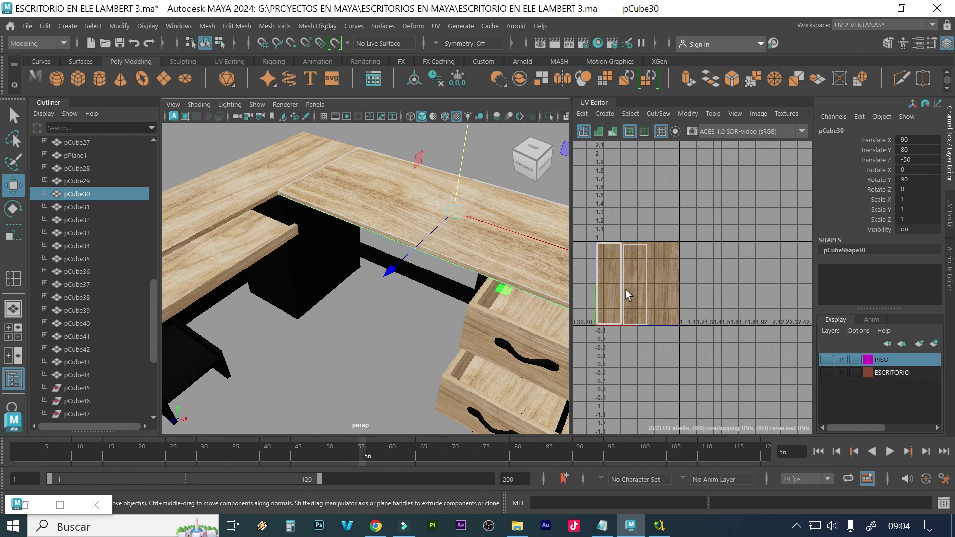
{"action": "scroll", "coordinate": [626, 289], "scroll_direction": "up", "scroll_amount": 4}
Move the desktop's left and middle UV shells up above the 0–1 tile
{"action": "middle_click_drag", "start_coordinate": [626, 290], "coordinate": [665, 276], "text": "alt"}
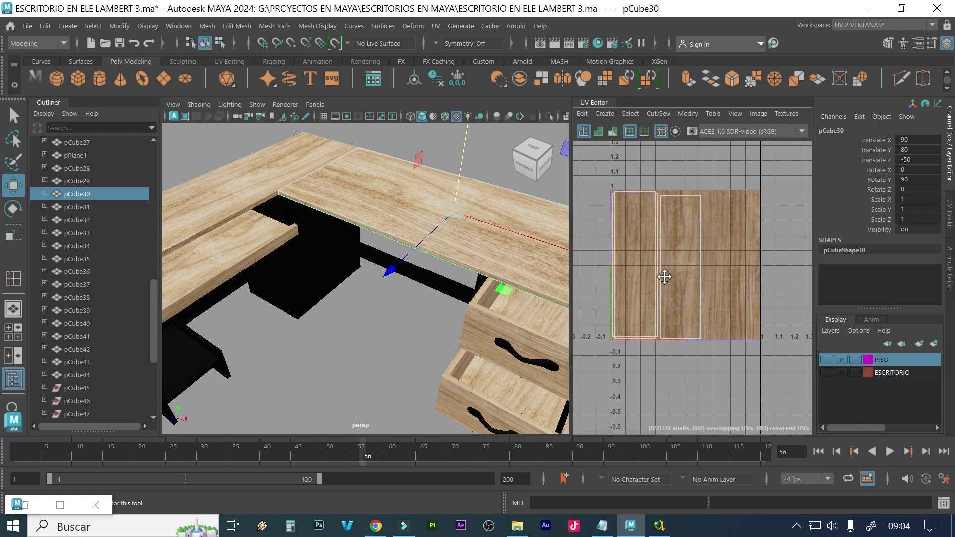
{"action": "right_click_drag", "start_coordinate": [664, 270], "coordinate": [609, 249]}
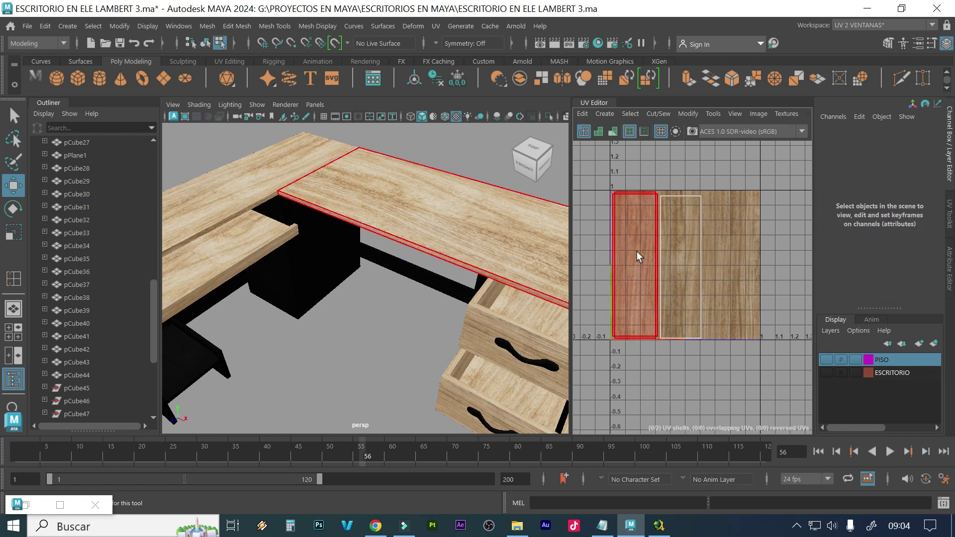
{"action": "left_click", "coordinate": [636, 252]}
{"action": "left_click", "coordinate": [682, 240], "text": "shift"}
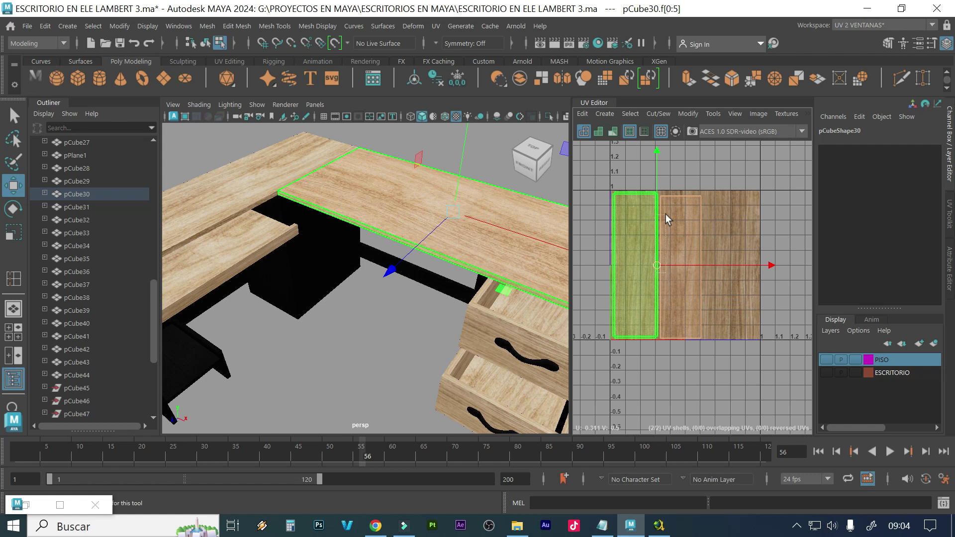
{"action": "left_click_drag", "start_coordinate": [657, 264], "coordinate": [809, 255]}
{"action": "middle_click_drag", "start_coordinate": [745, 258], "coordinate": [607, 258], "text": "alt"}
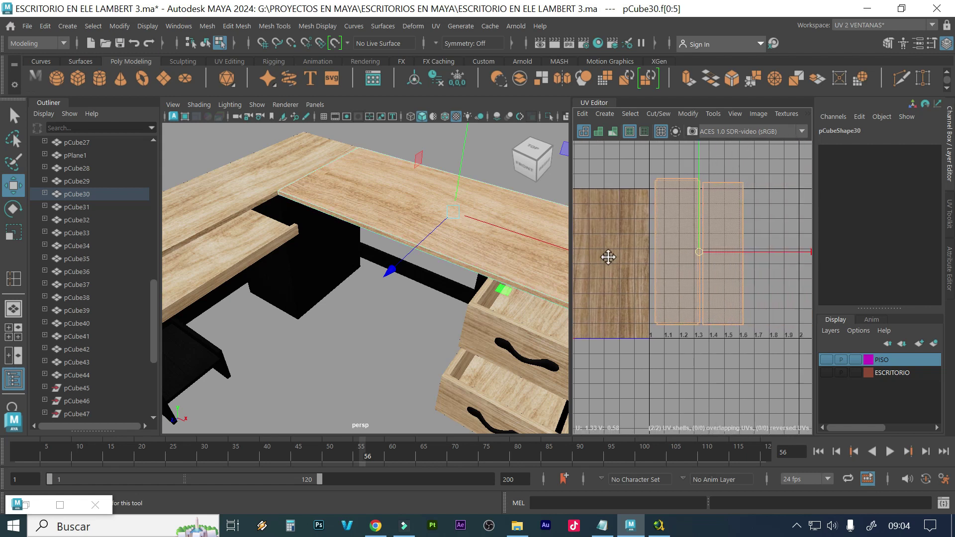
{"action": "left_click_drag", "start_coordinate": [701, 255], "coordinate": [701, 266]}
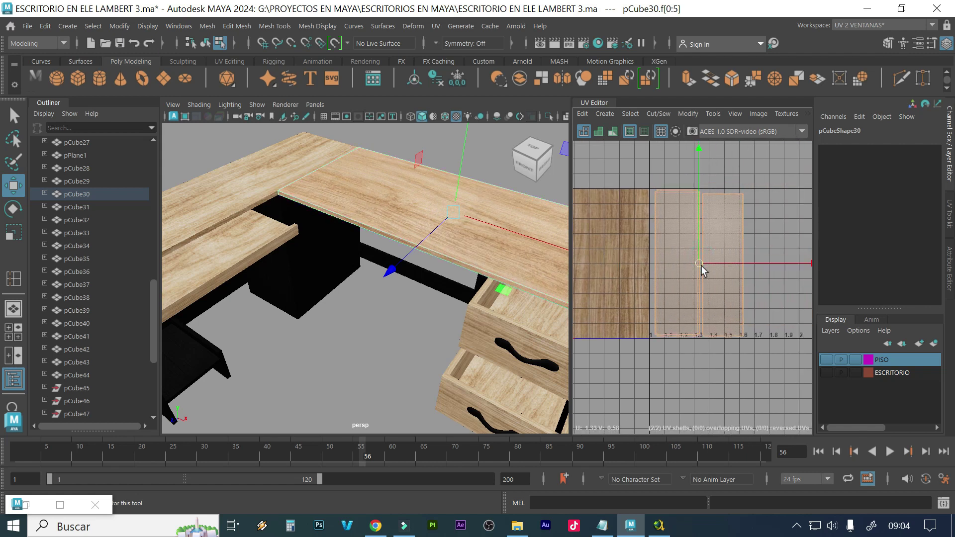
Select only the desktop's left UV shell and bring up the UV Toolkit
{"action": "scroll", "coordinate": [700, 269], "scroll_direction": "up", "scroll_amount": 3}
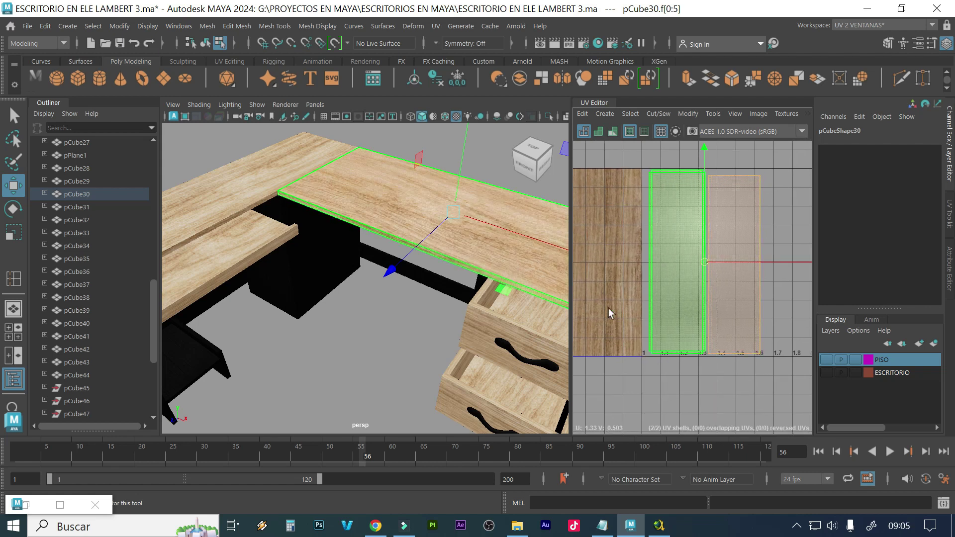
{"action": "middle_click_drag", "start_coordinate": [633, 285], "coordinate": [590, 278], "text": "alt"}
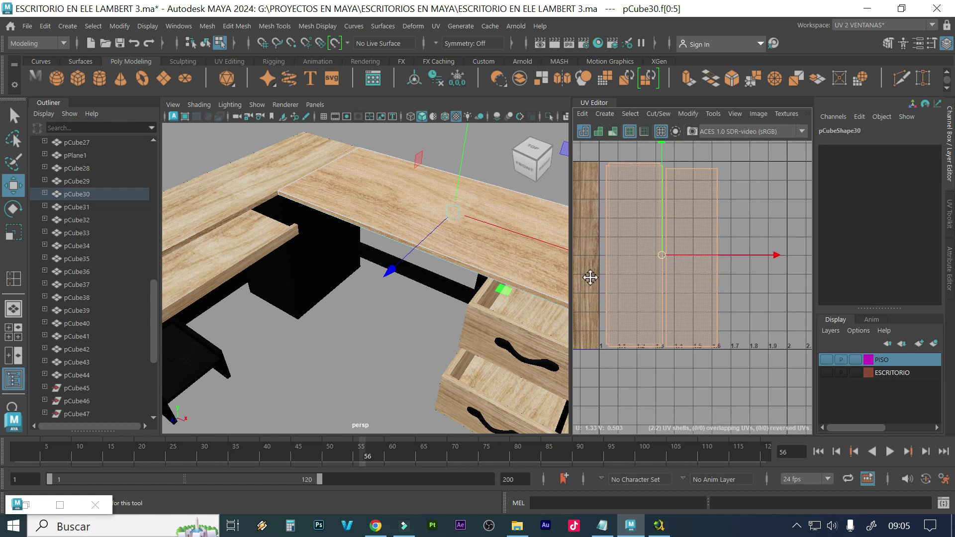
{"action": "left_click", "coordinate": [736, 224]}
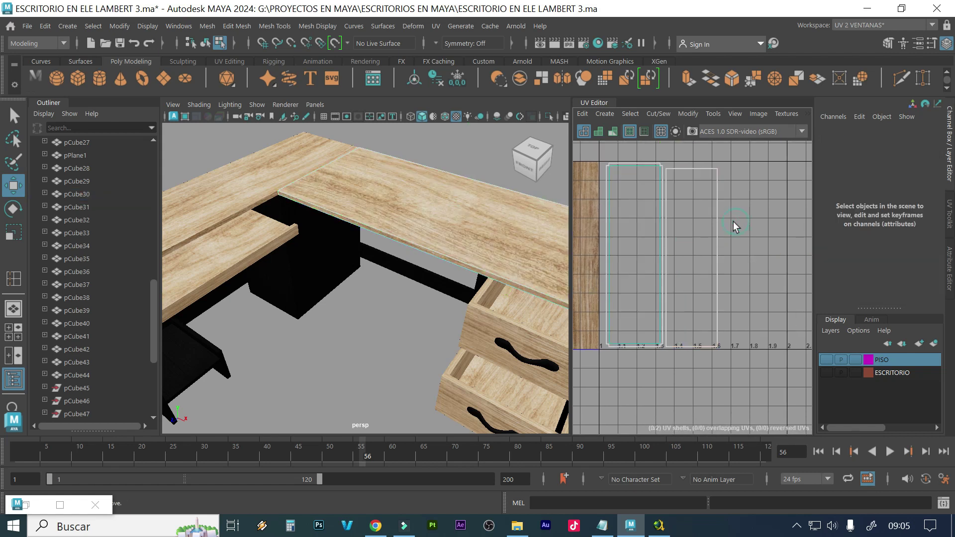
{"action": "left_click", "coordinate": [653, 233]}
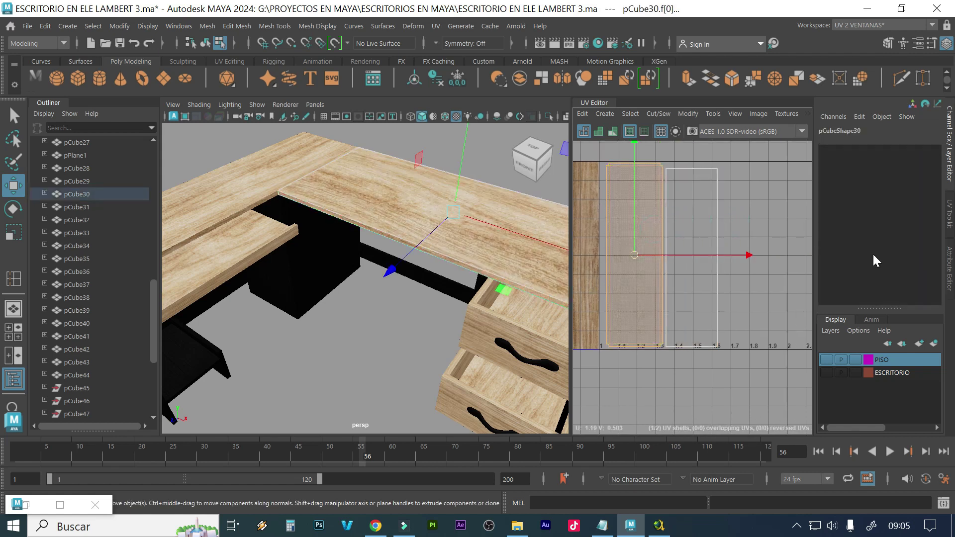
{"action": "left_click", "coordinate": [950, 212]}
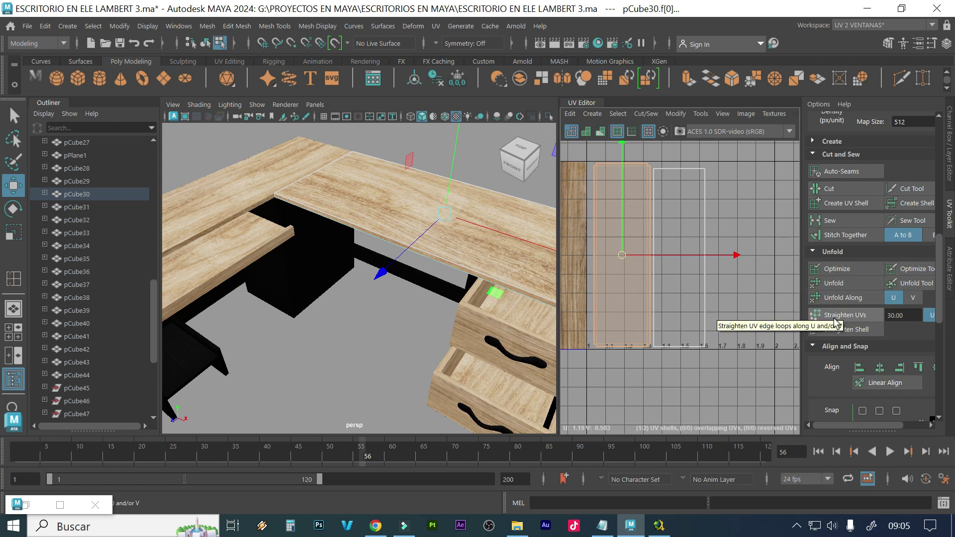
Unfold the desktop's left UV shell along U, then along V
{"action": "left_click", "coordinate": [672, 285]}
{"action": "left_click", "coordinate": [629, 279]}
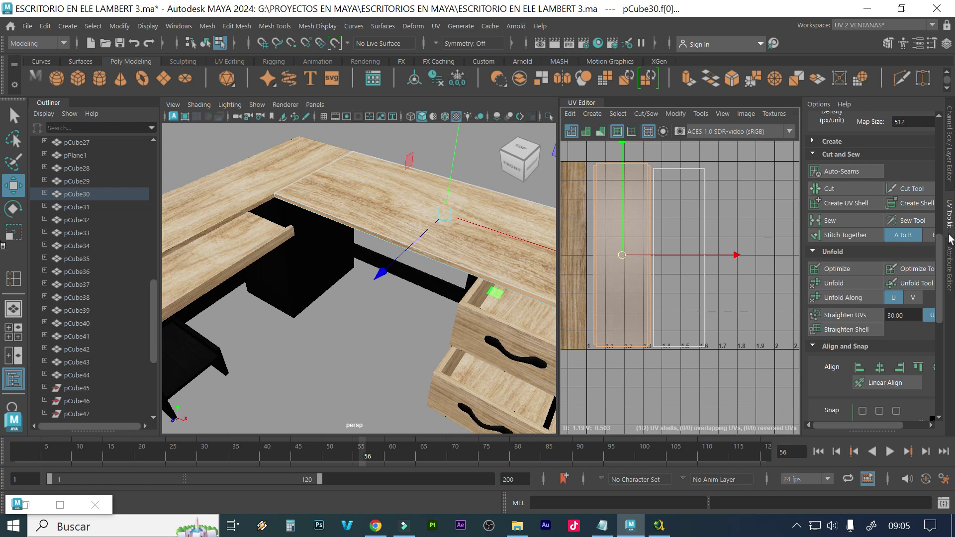
{"action": "left_click", "coordinate": [612, 255]}
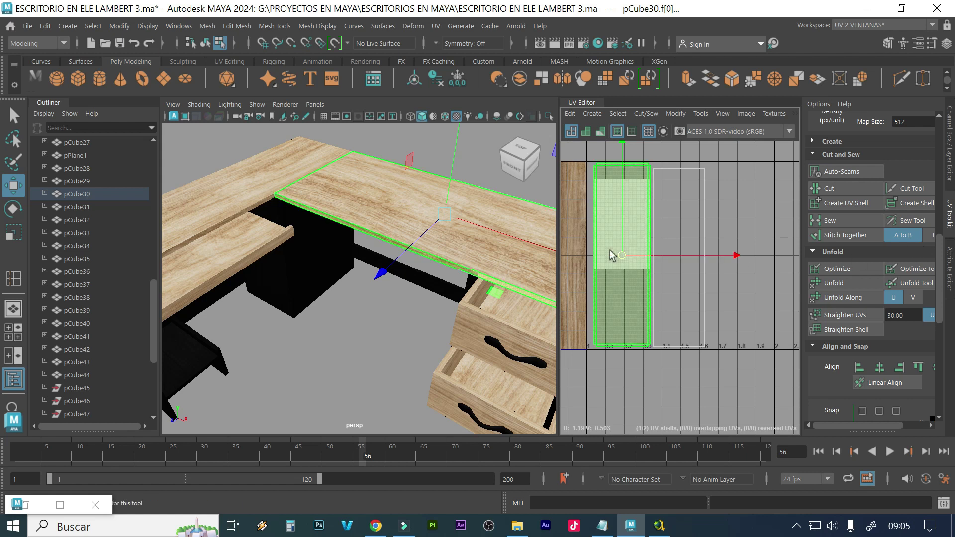
{"action": "left_click", "coordinate": [857, 300]}
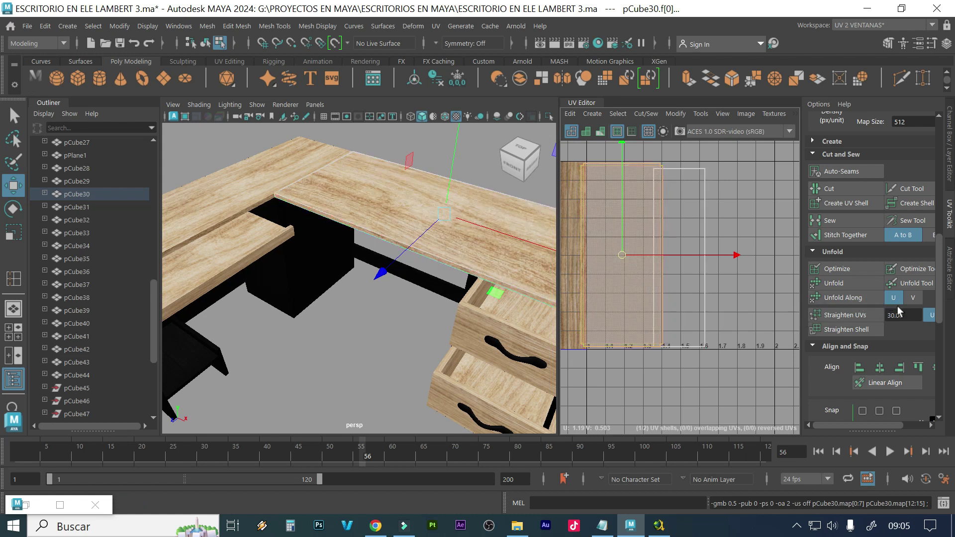
{"action": "left_click", "coordinate": [912, 298]}
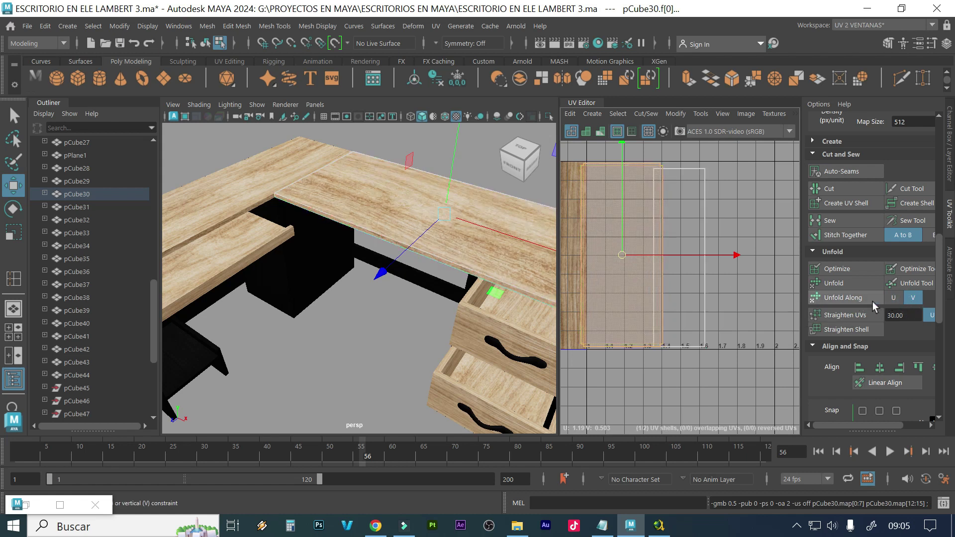
{"action": "left_click", "coordinate": [840, 302]}
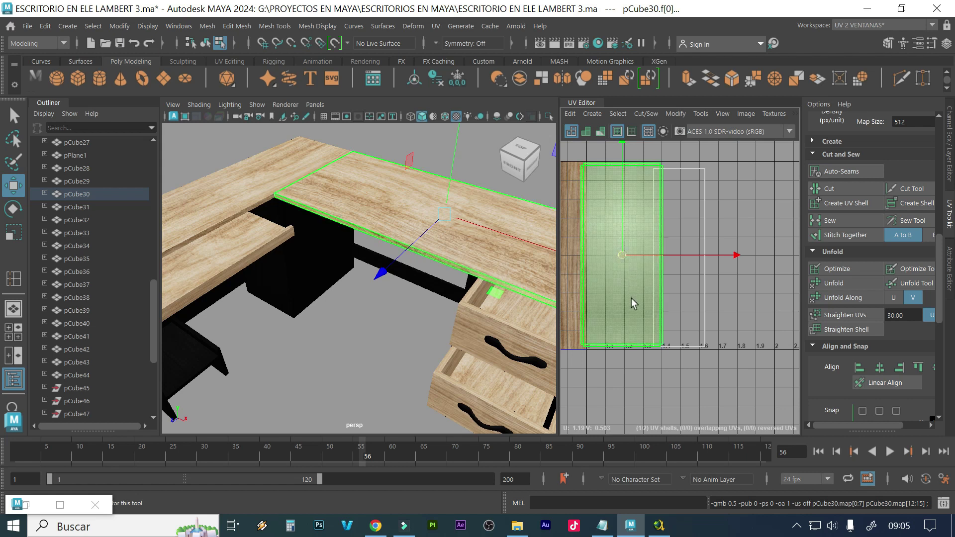
{"action": "left_click", "coordinate": [667, 288]}
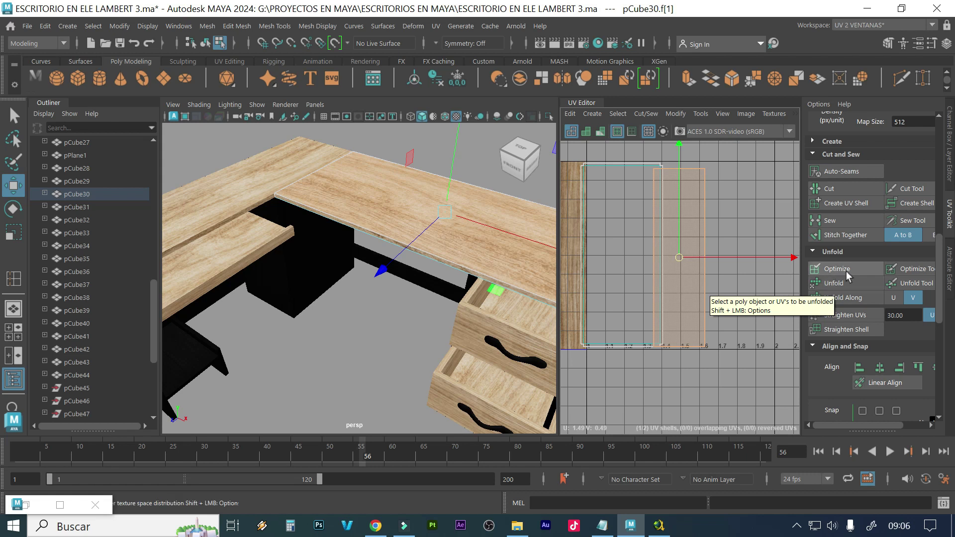
Unfold the second desktop UV shell along V, then along U
{"action": "left_click", "coordinate": [853, 298]}
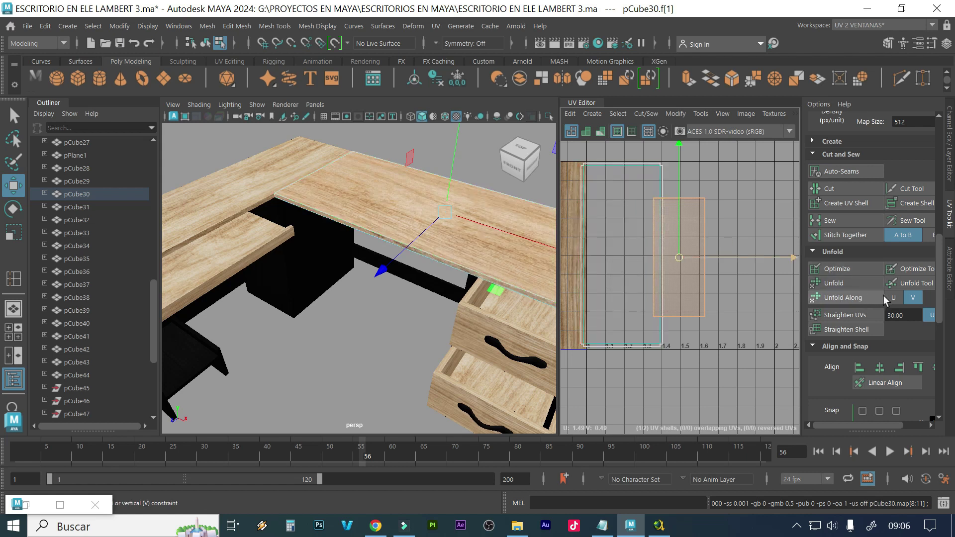
{"action": "left_click", "coordinate": [891, 297]}
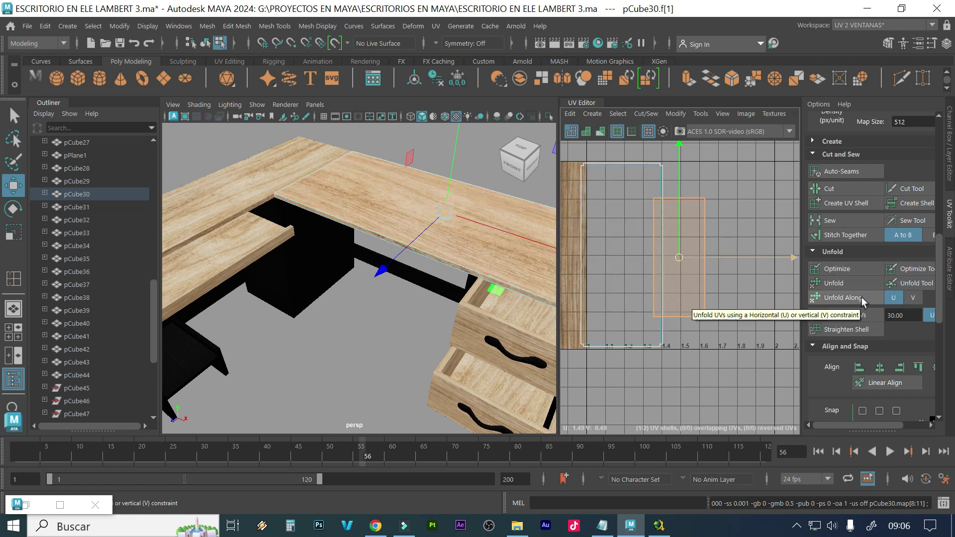
{"action": "left_click", "coordinate": [861, 297]}
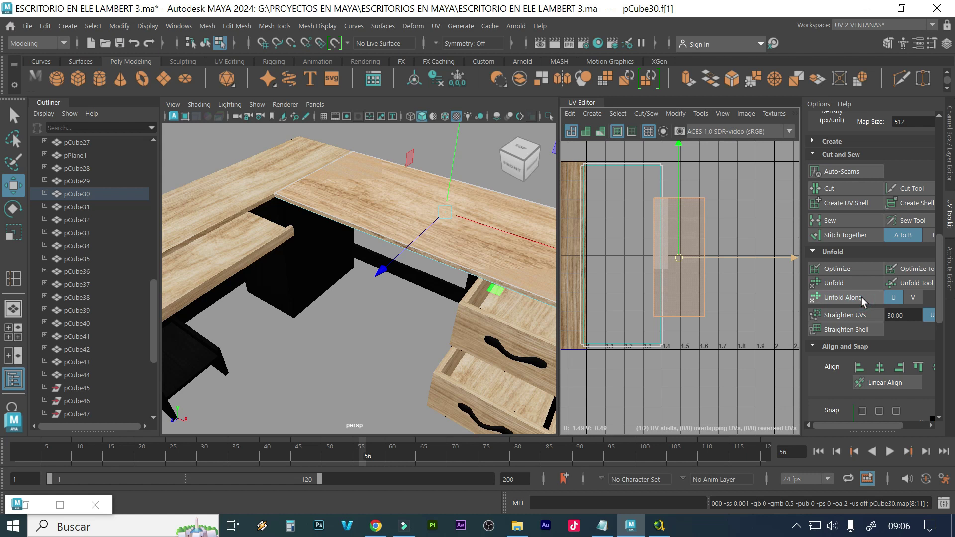
Straighten the UVs of both desktop shells, right then left
{"action": "left_click_drag", "start_coordinate": [721, 211], "coordinate": [640, 250]}
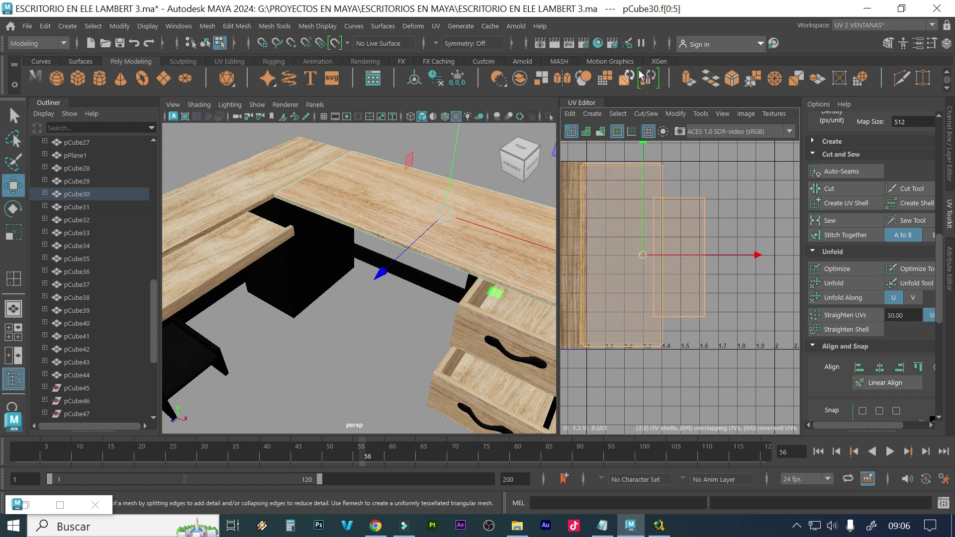
{"action": "left_click", "coordinate": [845, 313]}
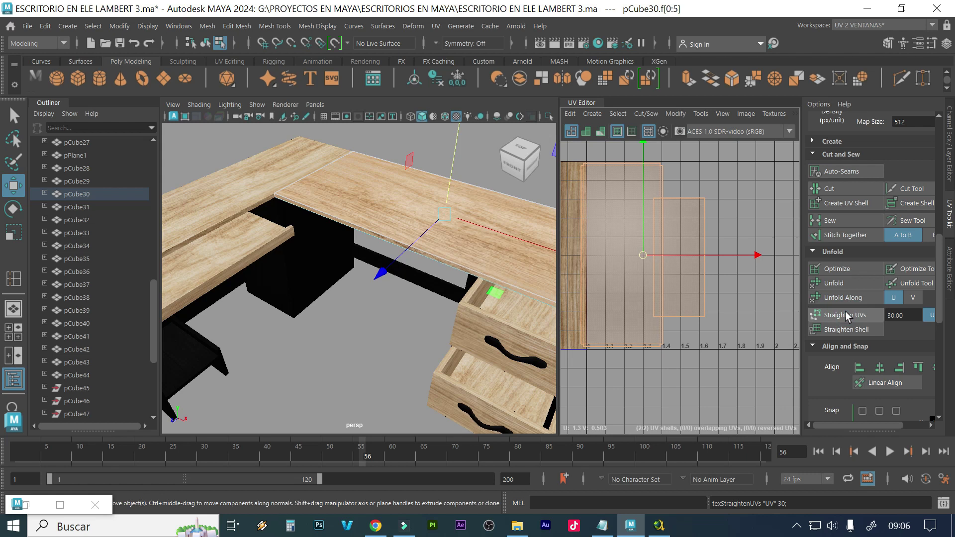
{"action": "left_click", "coordinate": [735, 209]}
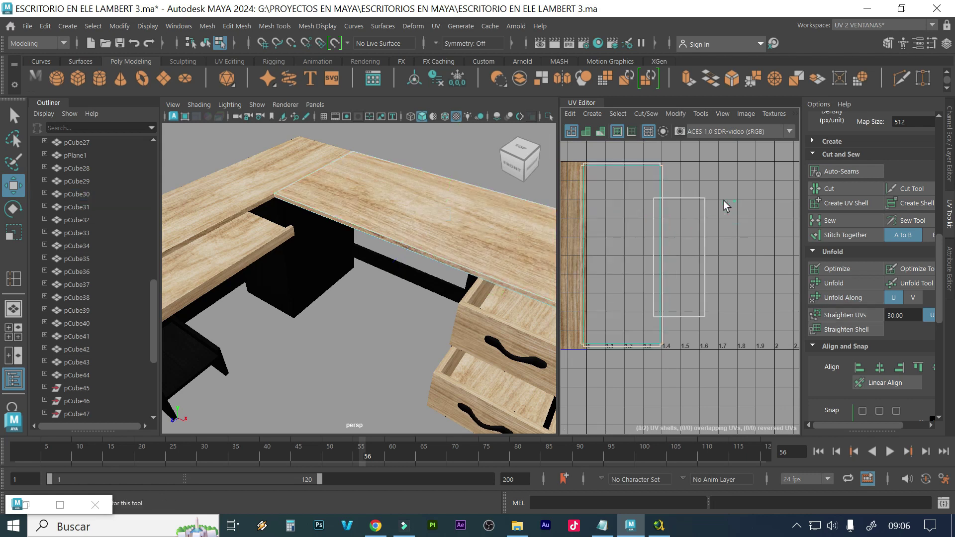
{"action": "left_click", "coordinate": [696, 249]}
{"action": "left_click", "coordinate": [846, 313]}
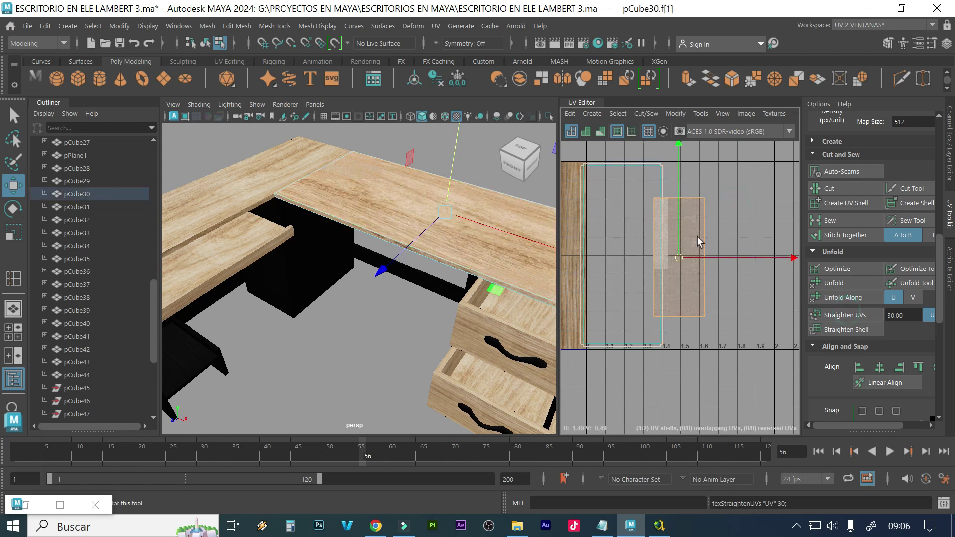
{"action": "left_click", "coordinate": [620, 190]}
{"action": "left_click", "coordinate": [843, 315]}
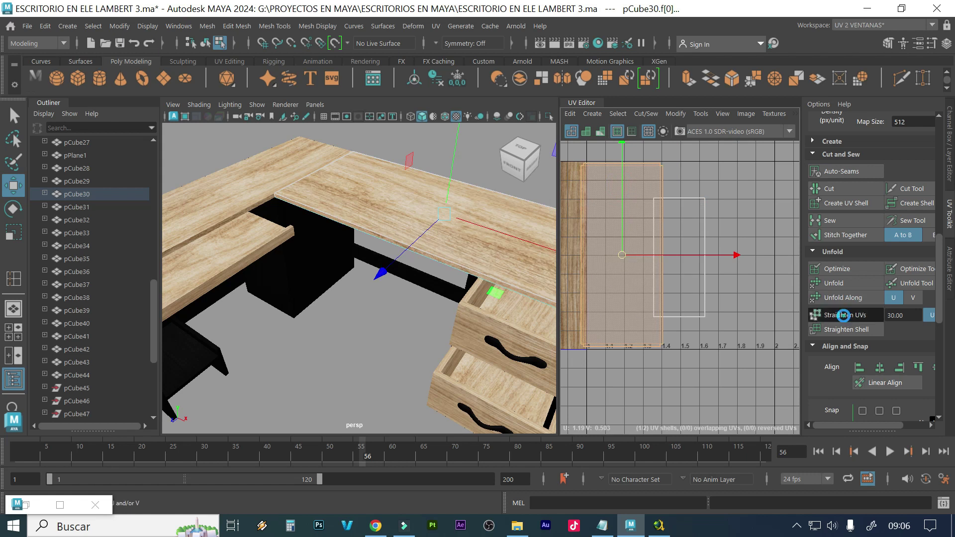
{"action": "left_click", "coordinate": [659, 209], "text": "shift"}
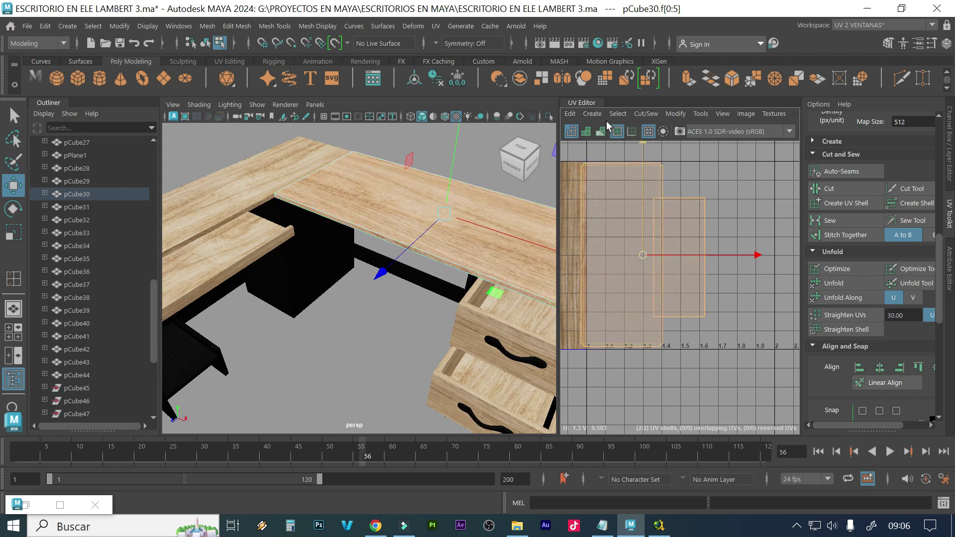
Run Modify > Layout on both shells and slide them right along U
{"action": "left_click", "coordinate": [679, 117]}
{"action": "left_click", "coordinate": [719, 303]}
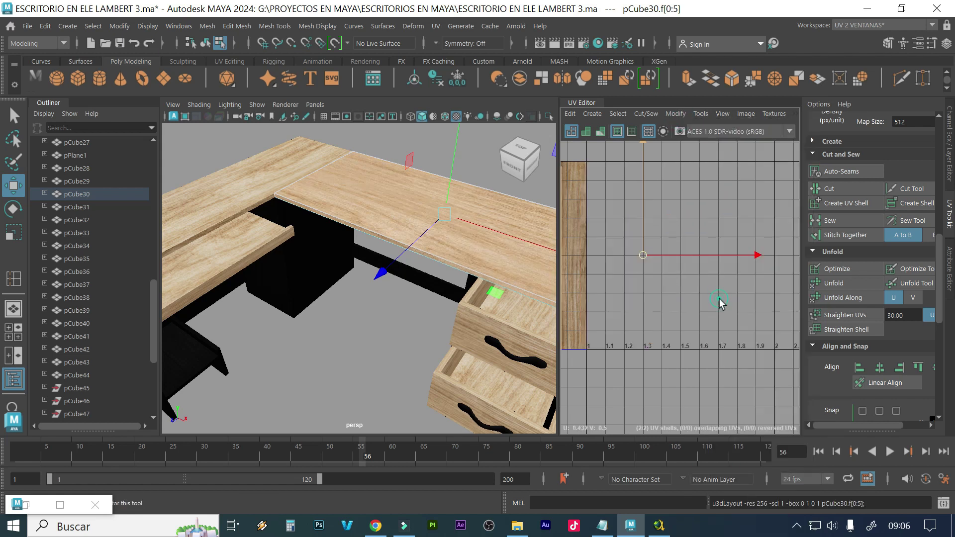
{"action": "scroll", "coordinate": [607, 258], "scroll_direction": "down", "scroll_amount": 2}
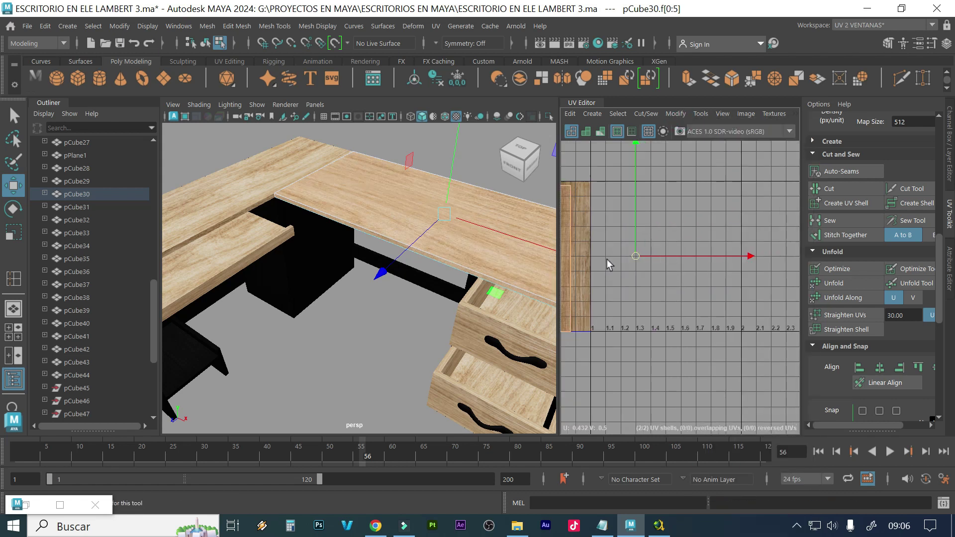
{"action": "middle_click_drag", "start_coordinate": [605, 263], "coordinate": [701, 264], "text": "alt"}
{"action": "middle_click_drag", "start_coordinate": [643, 261], "coordinate": [565, 260], "text": "alt"}
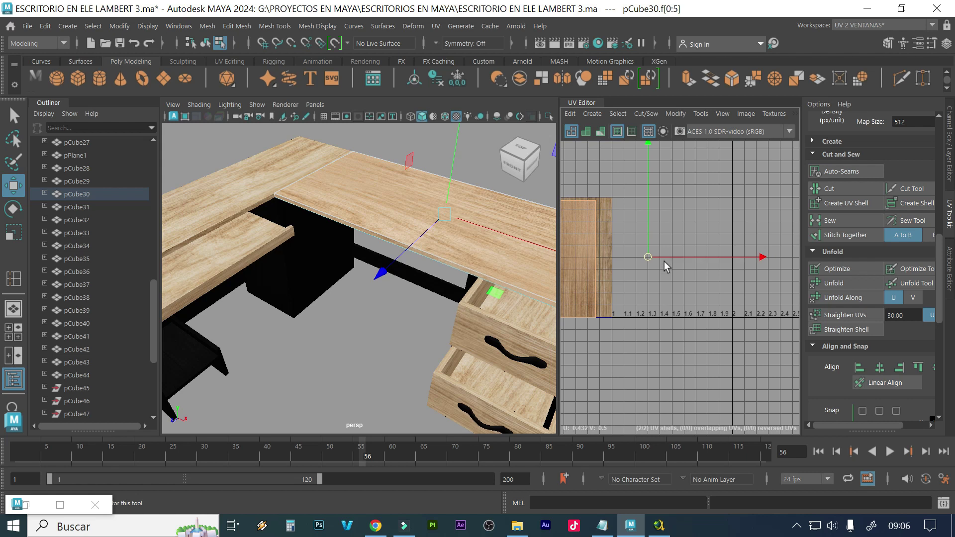
{"action": "left_click_drag", "start_coordinate": [664, 258], "coordinate": [789, 261]}
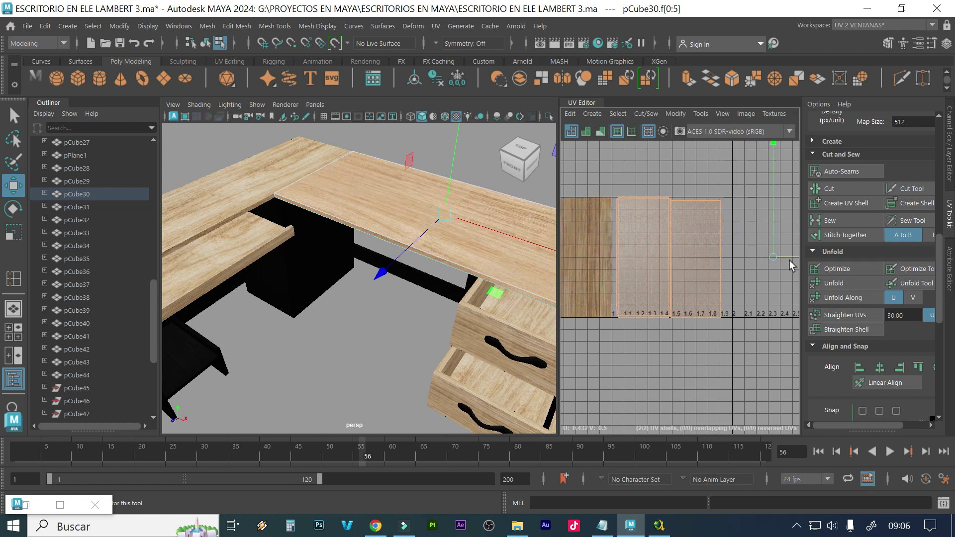
{"action": "left_click", "coordinate": [753, 115]}
Display the checker map on the UVs and clear the selection
{"action": "mouse_move", "coordinate": [772, 114]}
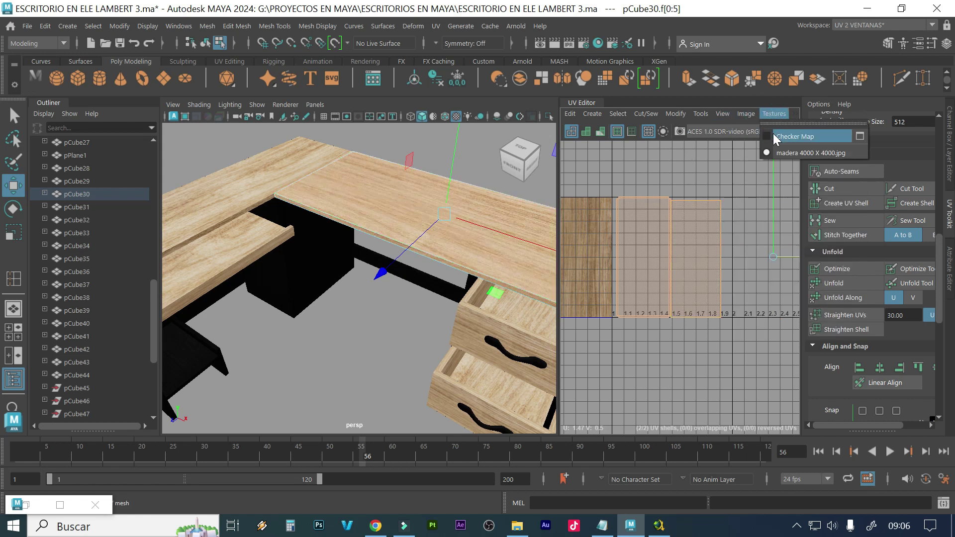
{"action": "left_click", "coordinate": [773, 137]}
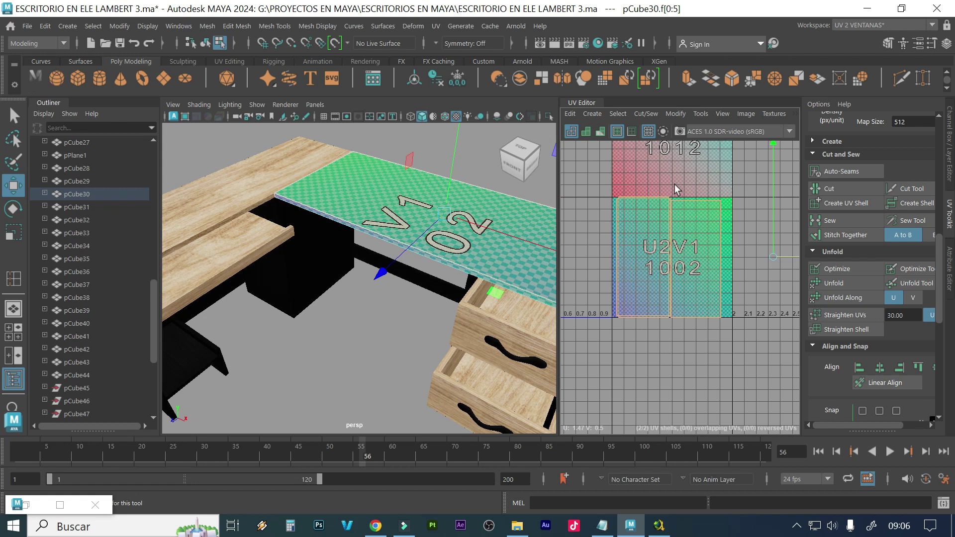
{"action": "left_click", "coordinate": [690, 347]}
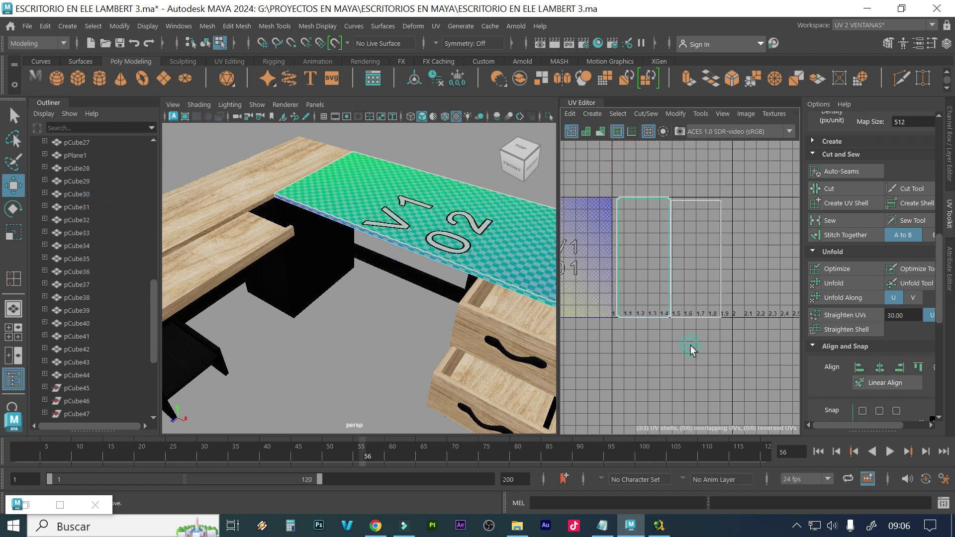
Scale the desktop shells down slightly, nudge the left shell left along U, and deselect
{"action": "left_click", "coordinate": [655, 246]}
{"action": "key", "text": "r"}
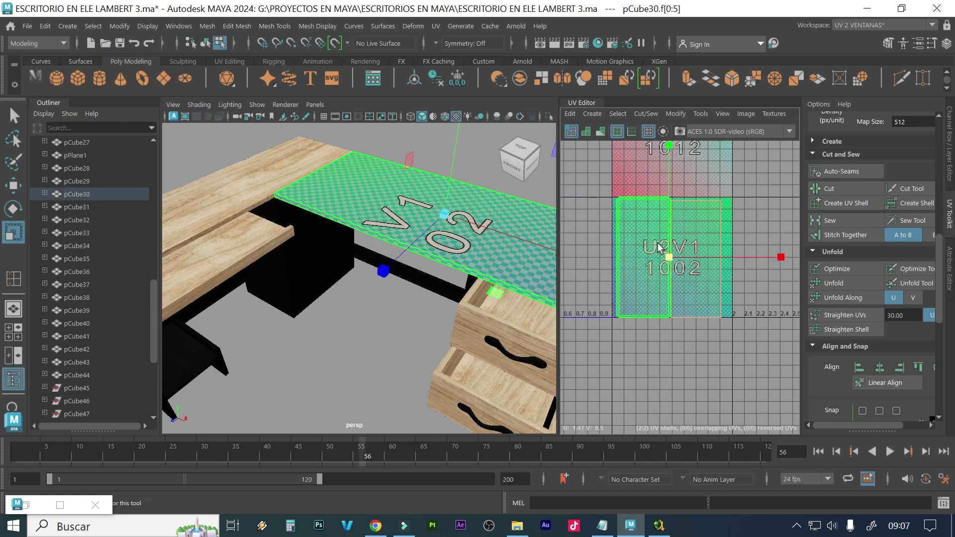
{"action": "scroll", "coordinate": [664, 255], "scroll_direction": "up", "scroll_amount": 2}
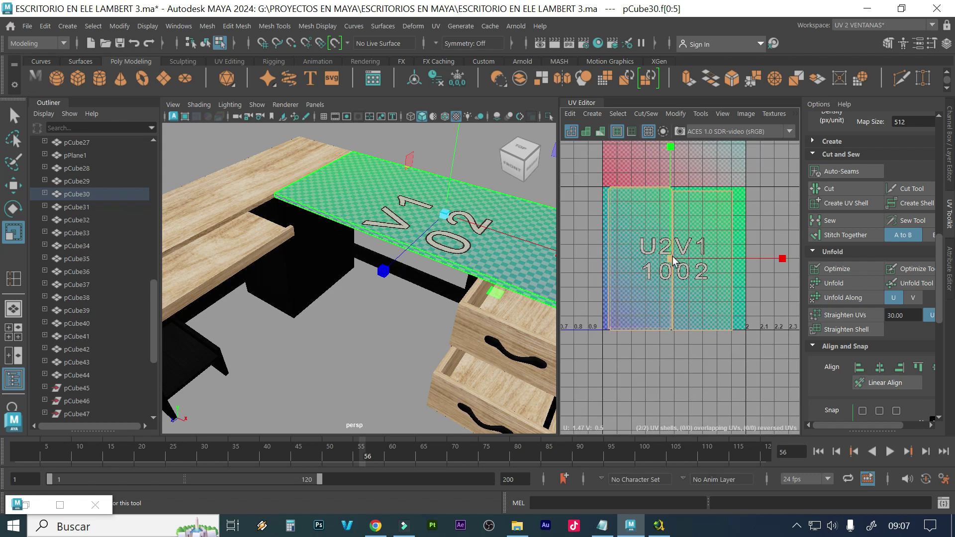
{"action": "left_click_drag", "start_coordinate": [673, 259], "coordinate": [671, 260]}
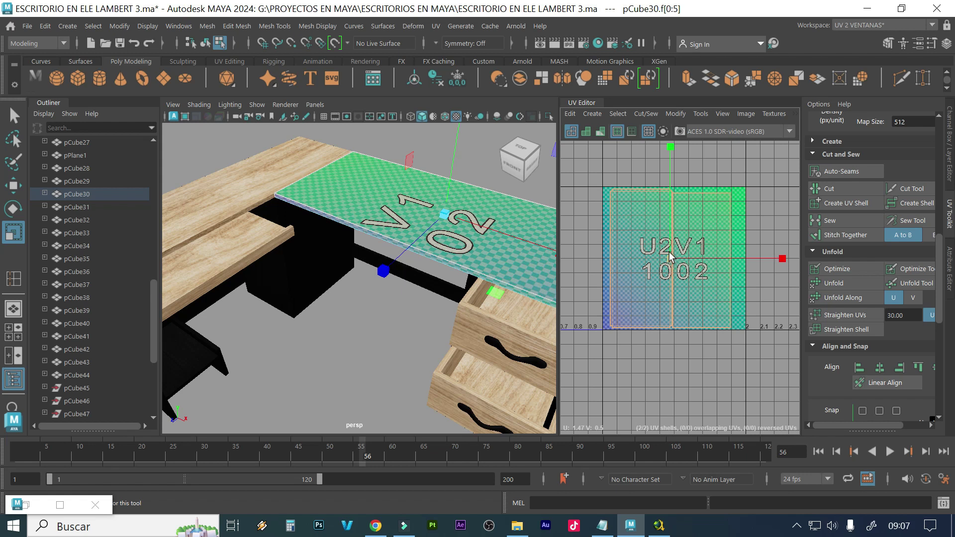
{"action": "left_click", "coordinate": [659, 312]}
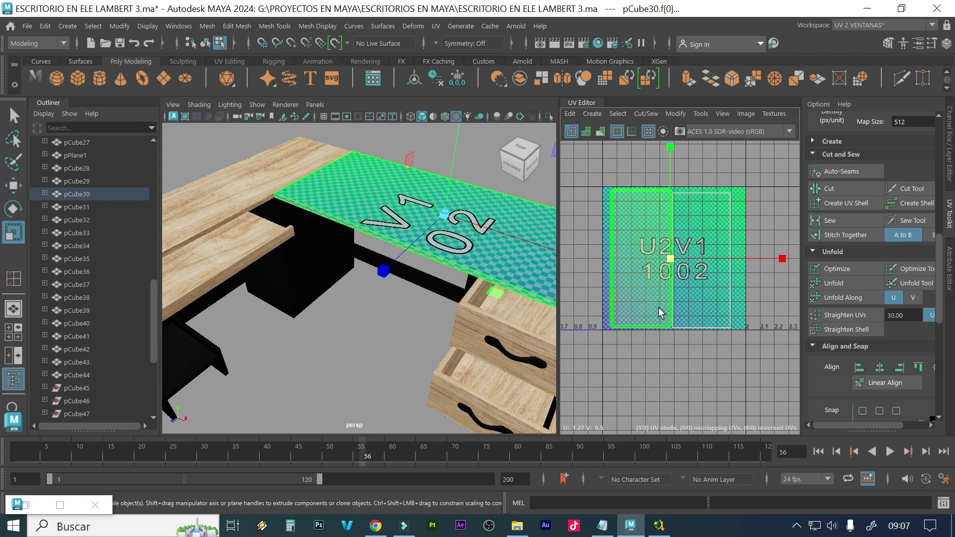
{"action": "key", "text": "w"}
{"action": "left_click_drag", "start_coordinate": [753, 262], "coordinate": [750, 266]}
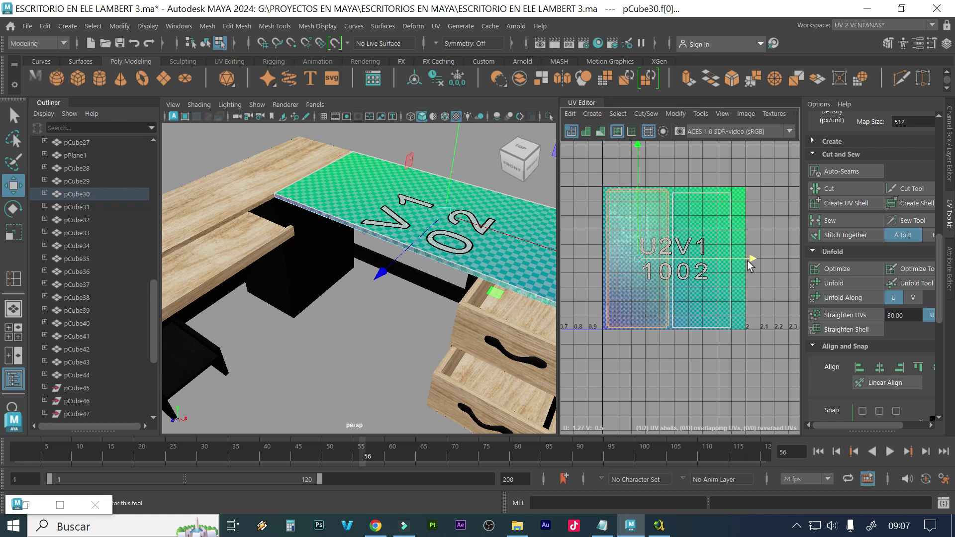
{"action": "left_click", "coordinate": [710, 340]}
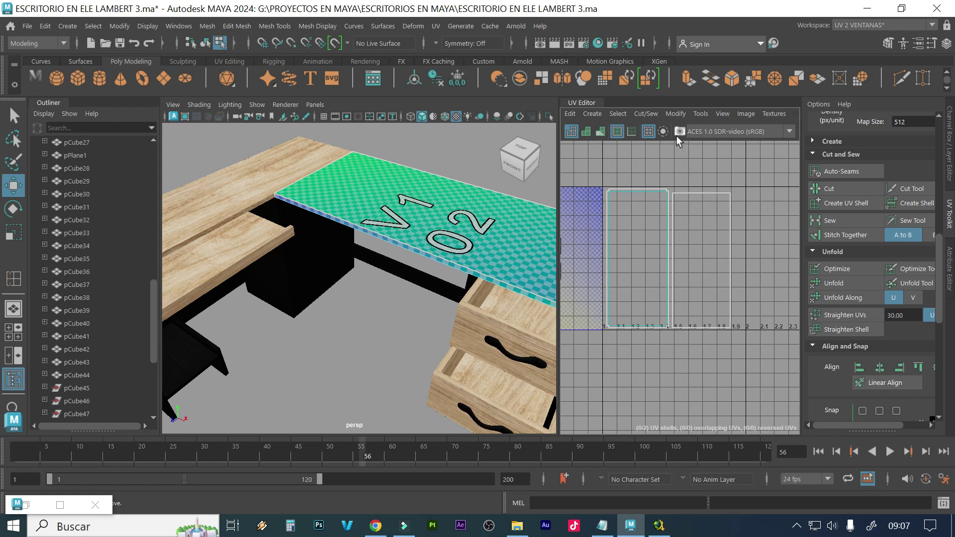
{"action": "left_click", "coordinate": [774, 114]}
Turn off the checker map and orbit to inspect the wood grain on the tabletop
{"action": "left_click", "coordinate": [779, 136]}
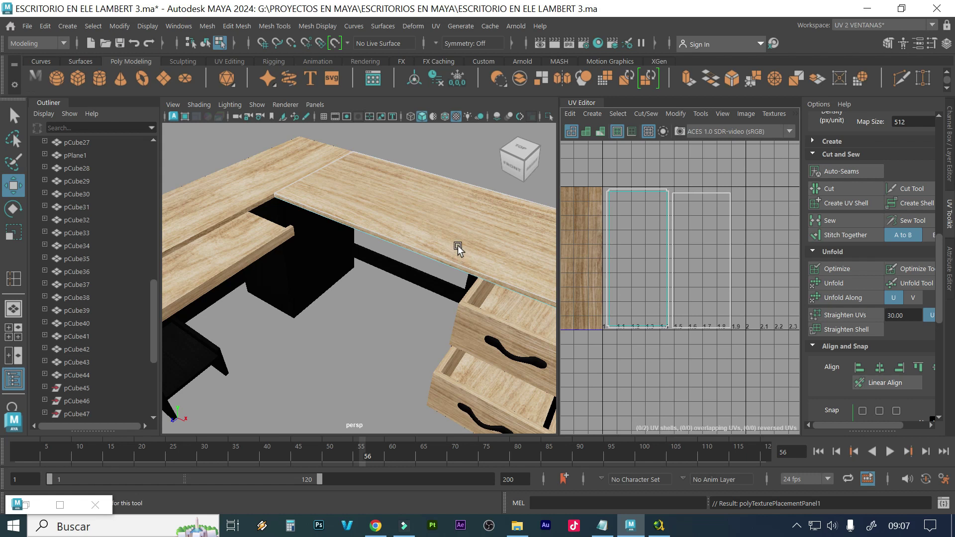
{"action": "scroll", "coordinate": [437, 234], "scroll_direction": "up", "scroll_amount": 6}
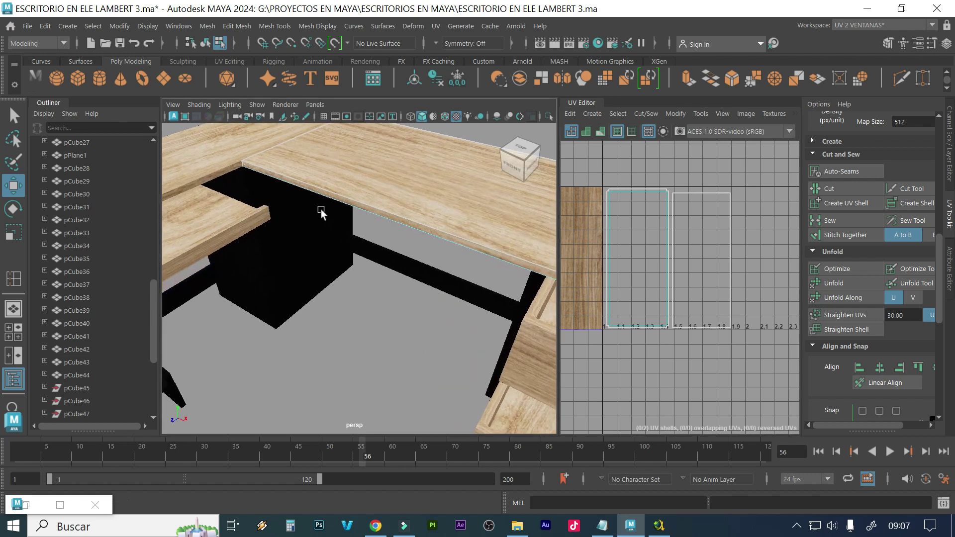
{"action": "scroll", "coordinate": [357, 231], "scroll_direction": "up", "scroll_amount": 5}
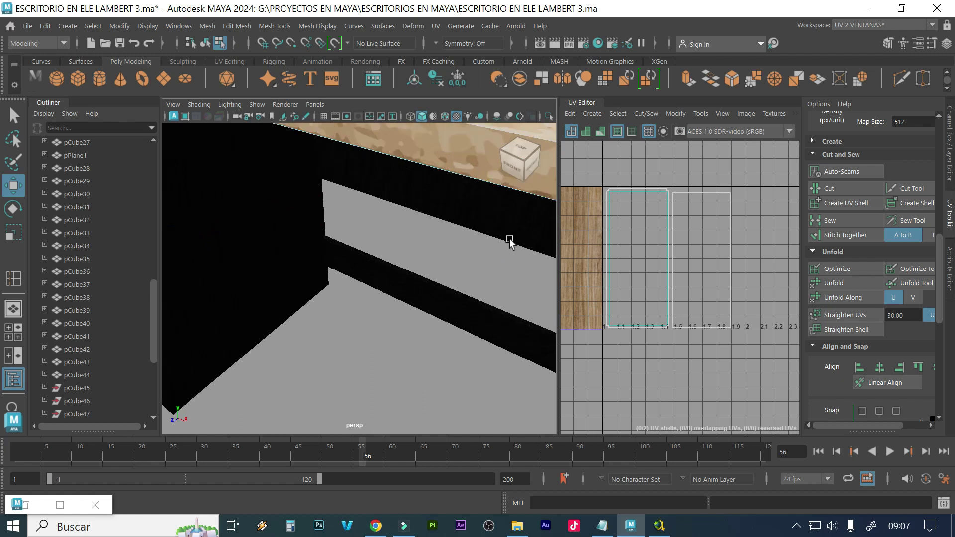
{"action": "scroll", "coordinate": [420, 284], "scroll_direction": "up", "scroll_amount": 5}
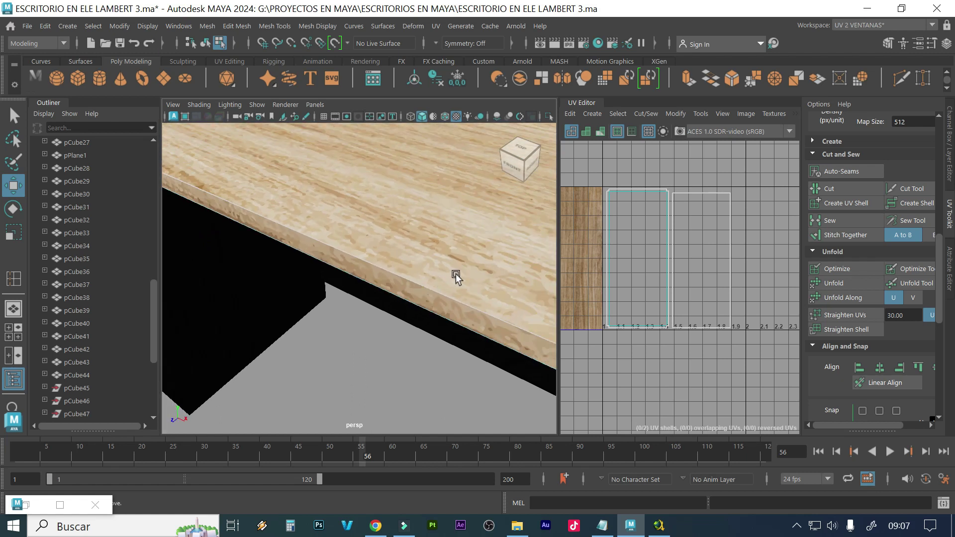
{"action": "left_click_drag", "start_coordinate": [419, 262], "coordinate": [413, 281], "text": "alt"}
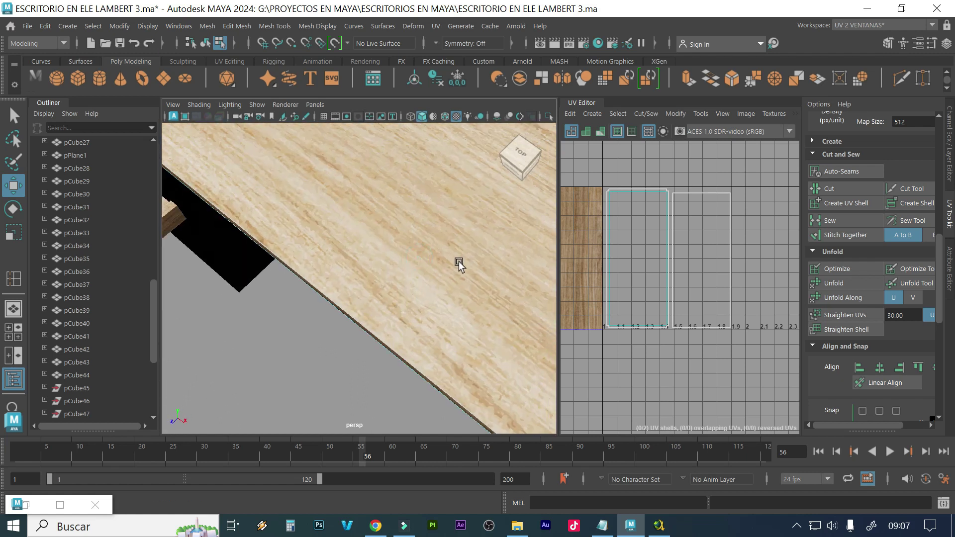
{"action": "scroll", "coordinate": [447, 264], "scroll_direction": "down", "scroll_amount": 4}
{"action": "scroll", "coordinate": [393, 261], "scroll_direction": "down", "scroll_amount": 3}
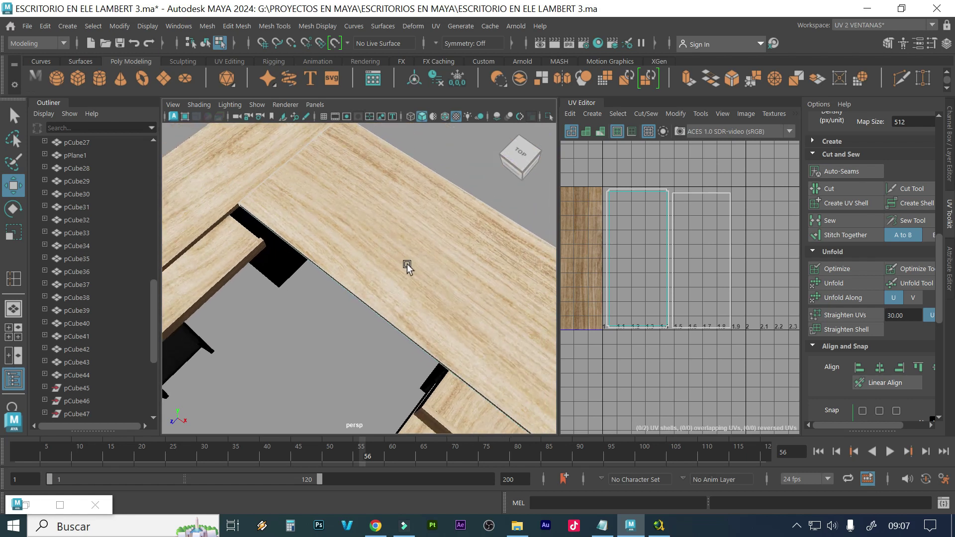
{"action": "scroll", "coordinate": [460, 269], "scroll_direction": "down", "scroll_amount": 3}
{"action": "left_click_drag", "start_coordinate": [474, 268], "coordinate": [456, 245], "text": "alt"}
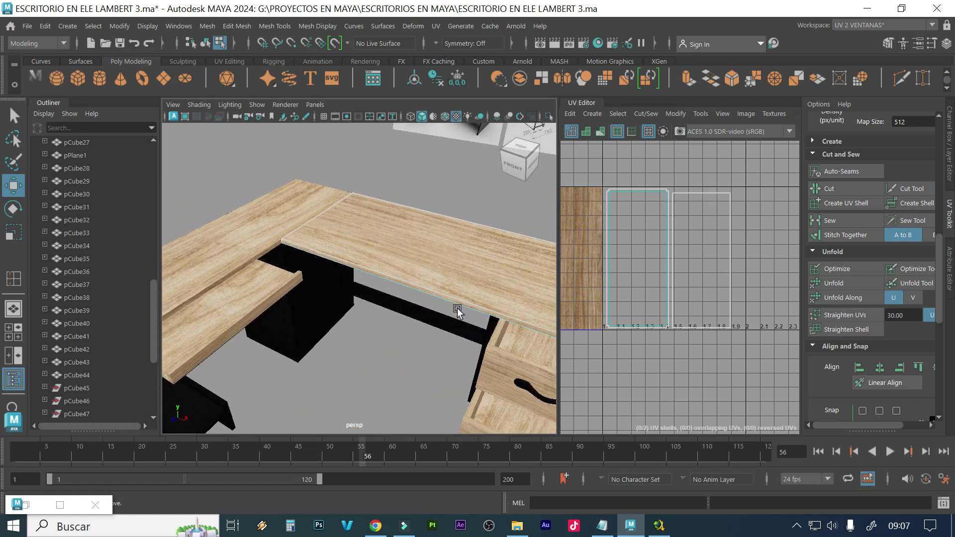
{"action": "left_click_drag", "start_coordinate": [482, 292], "coordinate": [450, 288], "text": "alt"}
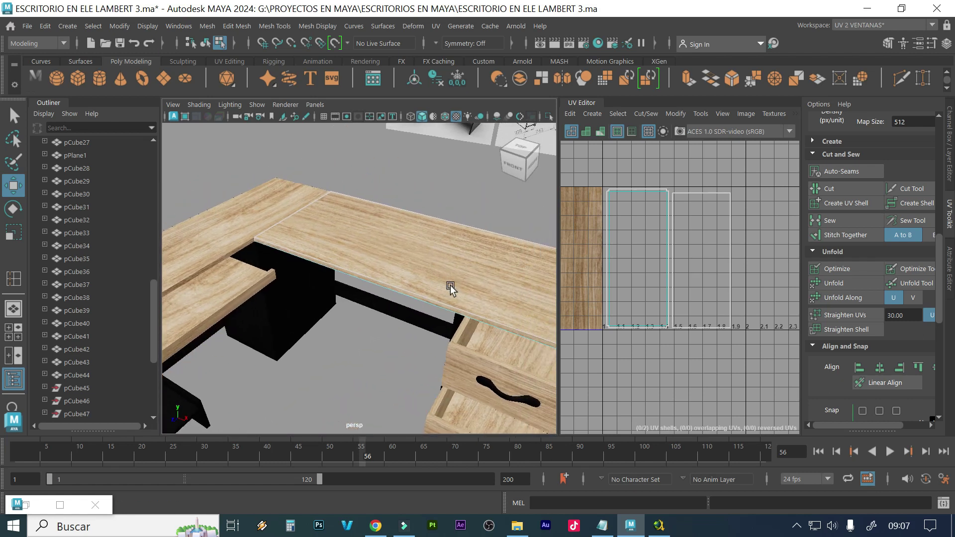
Select the desktop's top face and box-select the desktop faces
{"action": "left_click", "coordinate": [443, 314]}
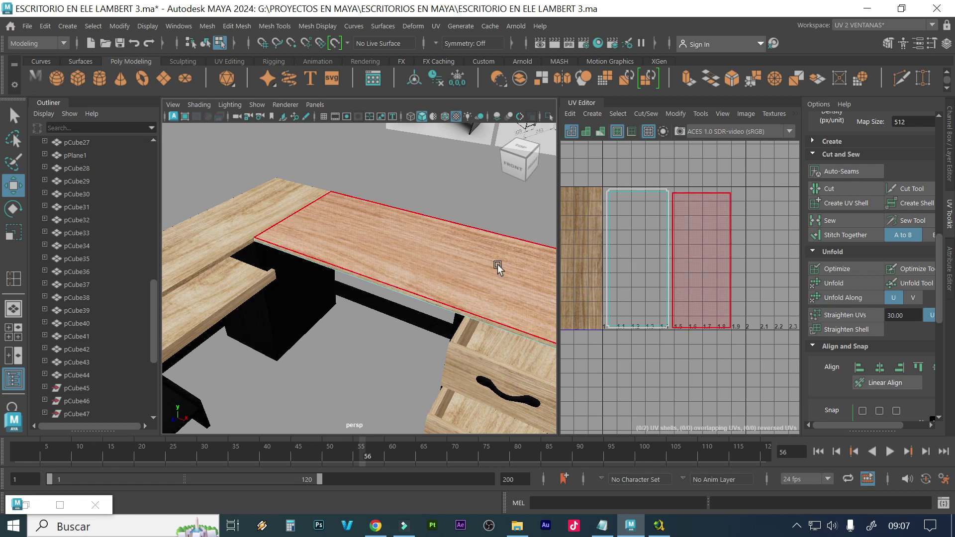
{"action": "scroll", "coordinate": [708, 270], "scroll_direction": "down", "scroll_amount": 2}
{"action": "left_click", "coordinate": [630, 269]}
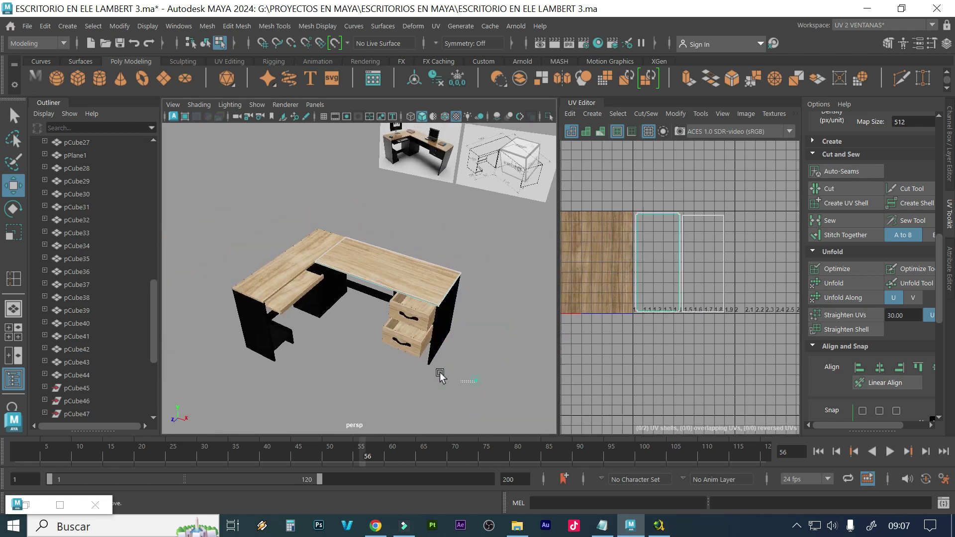
{"action": "left_click_drag", "start_coordinate": [476, 380], "coordinate": [157, 243]}
Return to Object Mode and marquee-select pCube29–pCube44 to show all their UVs
{"action": "right_click", "coordinate": [657, 276]}
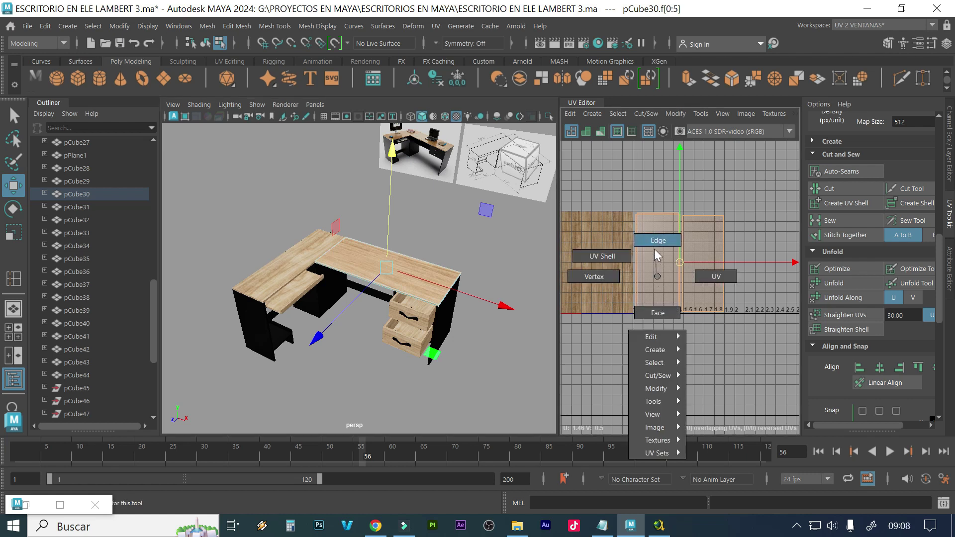
{"action": "left_click", "coordinate": [602, 256]}
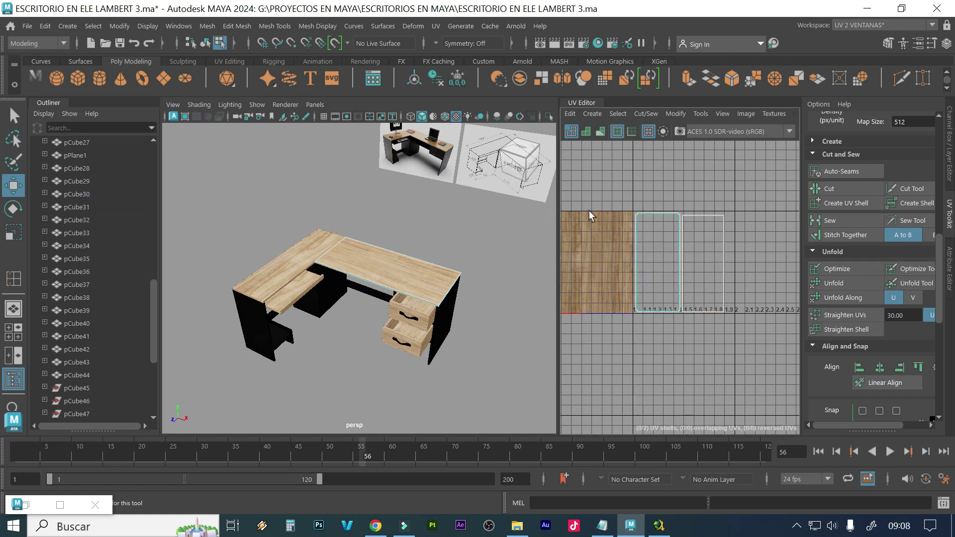
{"action": "left_click", "coordinate": [435, 288]}
{"action": "right_click_drag", "start_coordinate": [435, 289], "coordinate": [501, 130]}
{"action": "left_click_drag", "start_coordinate": [465, 382], "coordinate": [215, 222]}
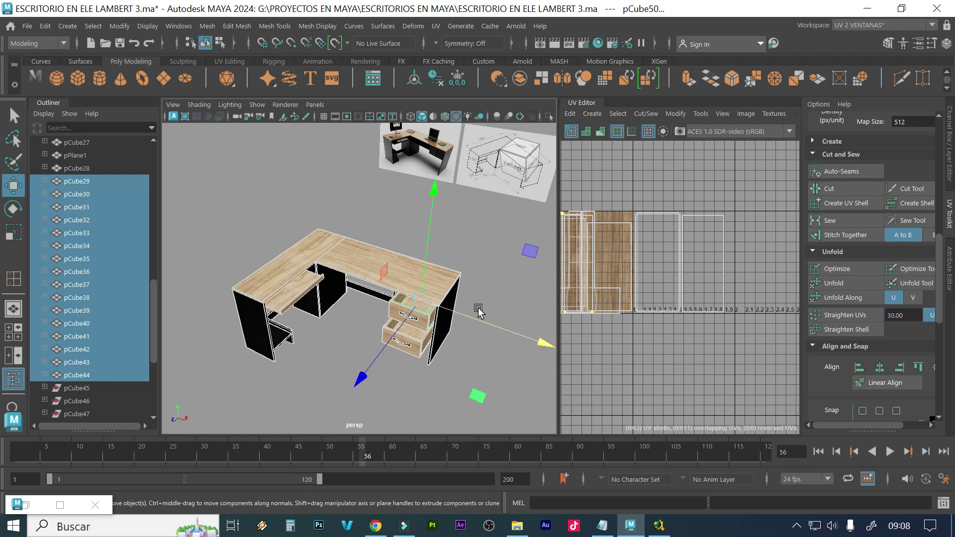
{"action": "scroll", "coordinate": [666, 311], "scroll_direction": "down", "scroll_amount": 2}
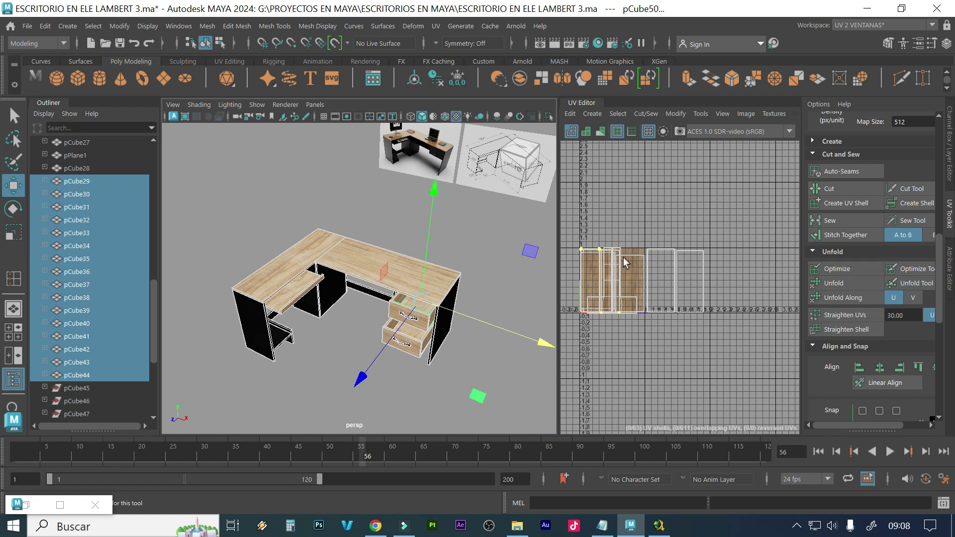
{"action": "scroll", "coordinate": [285, 344], "scroll_direction": "up", "scroll_amount": 2}
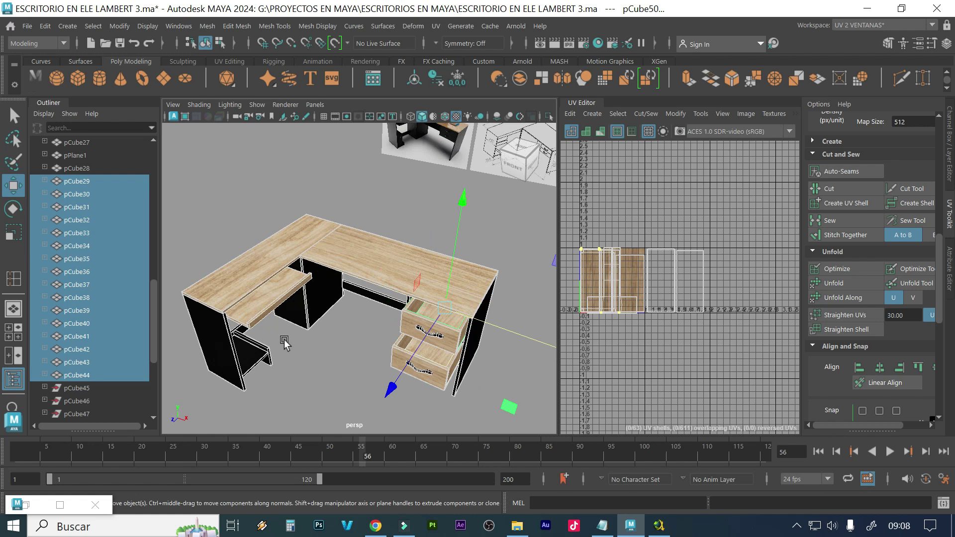
{"action": "scroll", "coordinate": [284, 343], "scroll_direction": "up", "scroll_amount": 2}
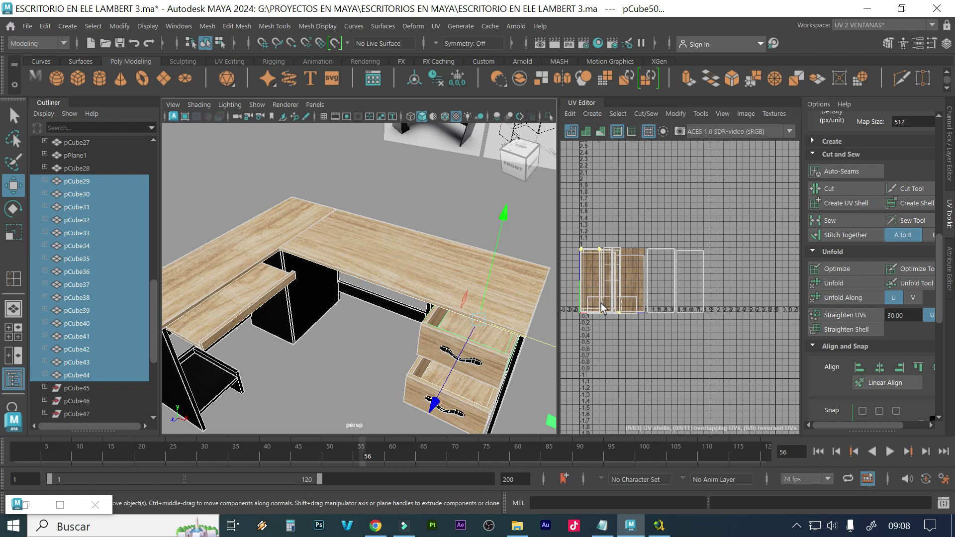
{"action": "scroll", "coordinate": [467, 313], "scroll_direction": "down", "scroll_amount": 3}
{"action": "mouse_move", "coordinate": [399, 323]}
{"action": "left_mouse_down", "text": "alt"}
{"action": "mouse_move", "coordinate": [429, 318]}
{"action": "mouse_move", "coordinate": [414, 301]}
{"action": "mouse_move", "coordinate": [398, 323]}
{"action": "left_mouse_up", "text": "alt"}
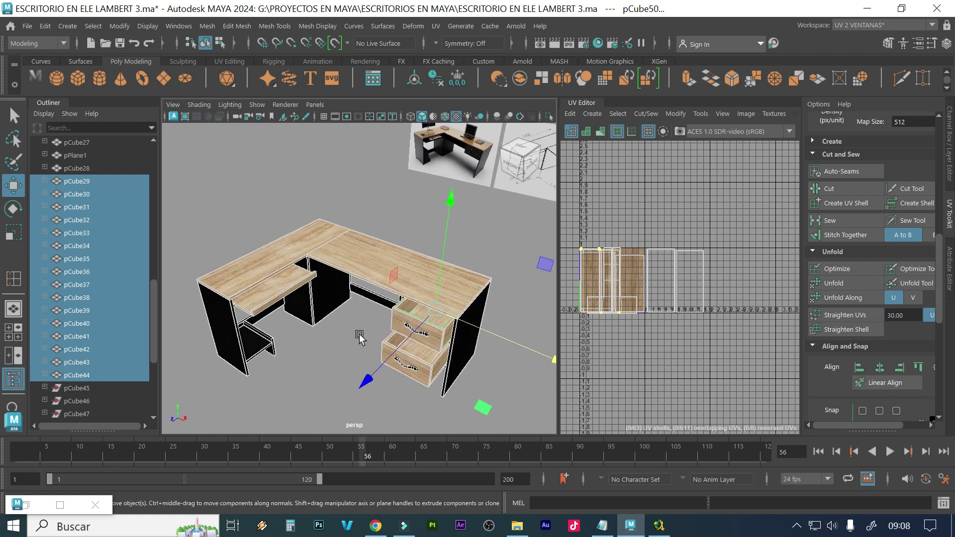
{"action": "scroll", "coordinate": [348, 311], "scroll_direction": "up", "scroll_amount": 3}
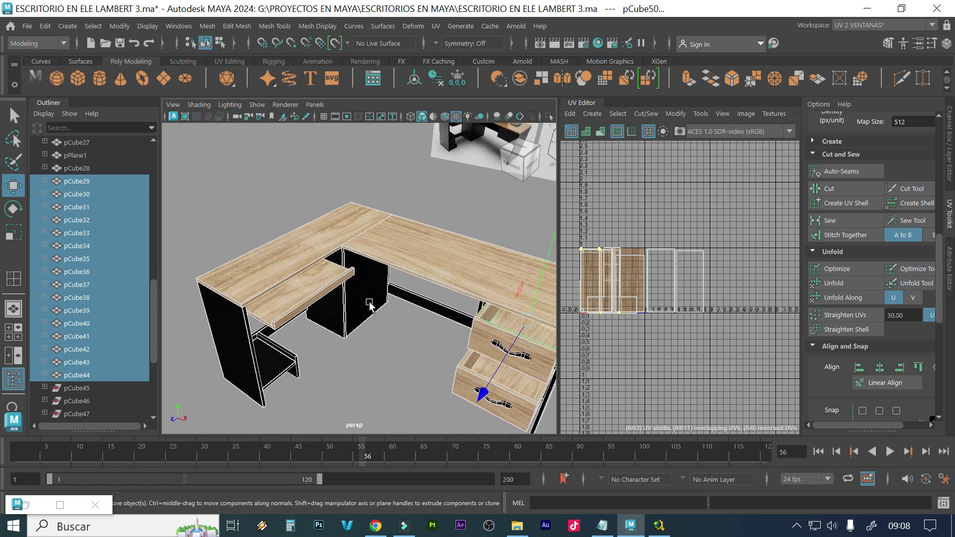
Move both of pCube58's UV shells up one tile in V
{"action": "left_click", "coordinate": [319, 294]}
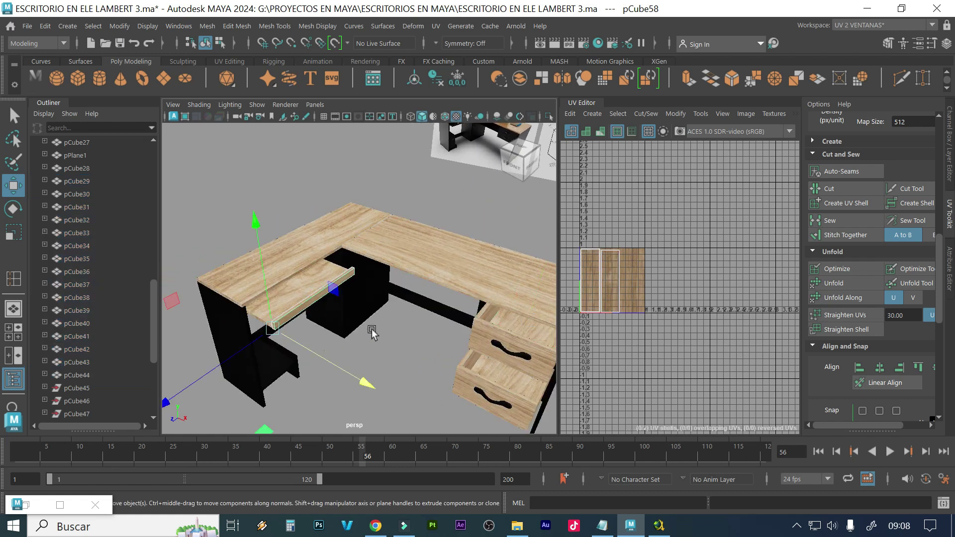
{"action": "right_click_drag", "start_coordinate": [602, 279], "coordinate": [546, 260]}
{"action": "left_click_drag", "start_coordinate": [622, 240], "coordinate": [572, 292]}
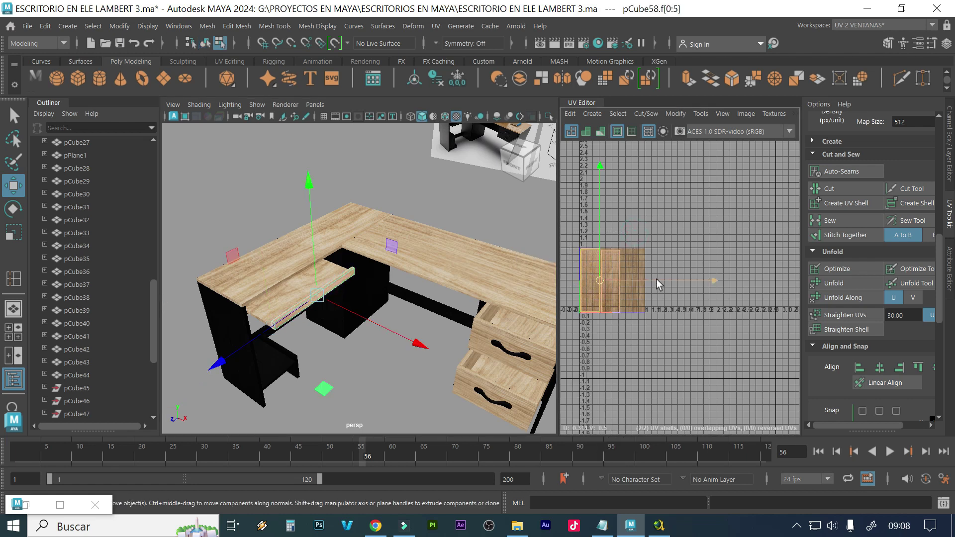
{"action": "left_click_drag", "start_coordinate": [600, 279], "coordinate": [612, 214]}
{"action": "scroll", "coordinate": [612, 214], "scroll_direction": "up", "scroll_amount": 2}
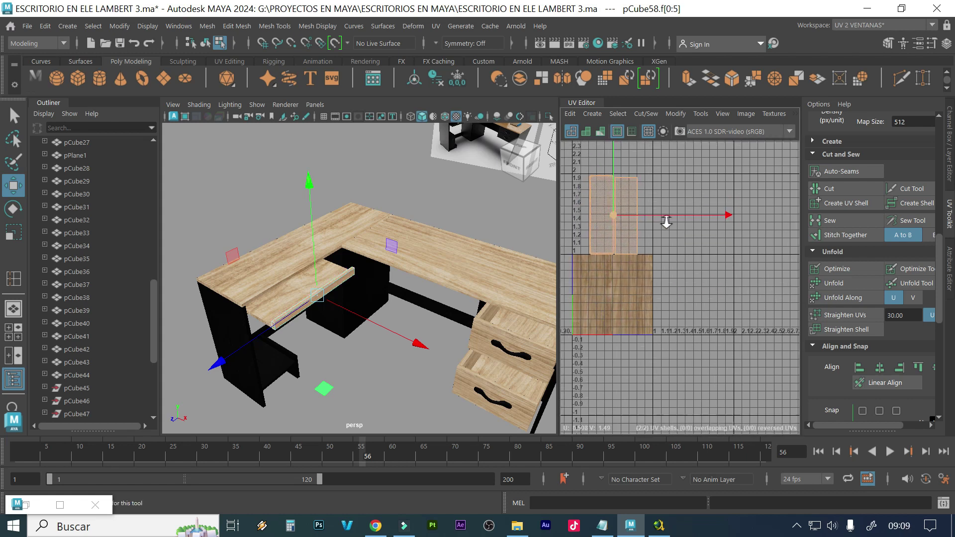
{"action": "scroll", "coordinate": [709, 252], "scroll_direction": "up", "scroll_amount": 3}
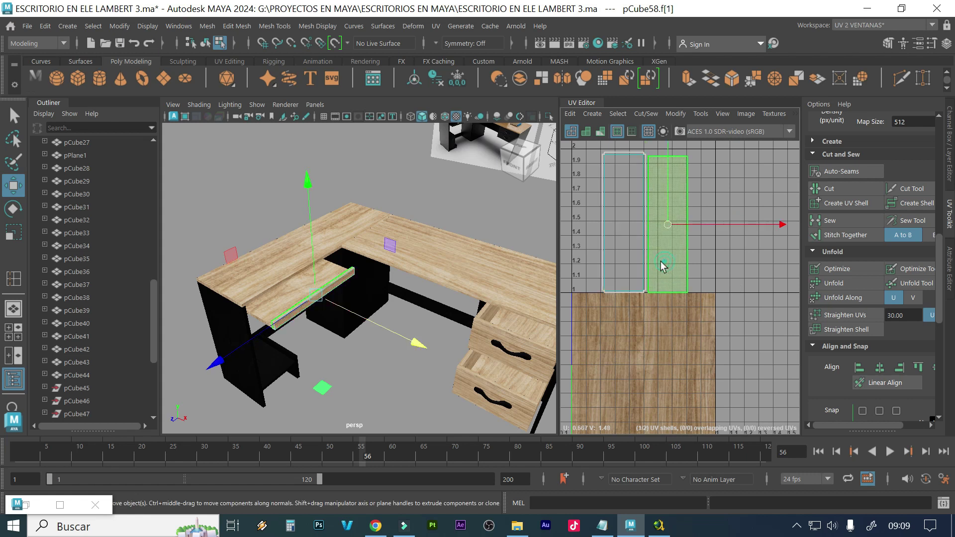
Unfold pCube58's left UV shell along U and set the constraint to V
{"action": "left_click", "coordinate": [633, 249]}
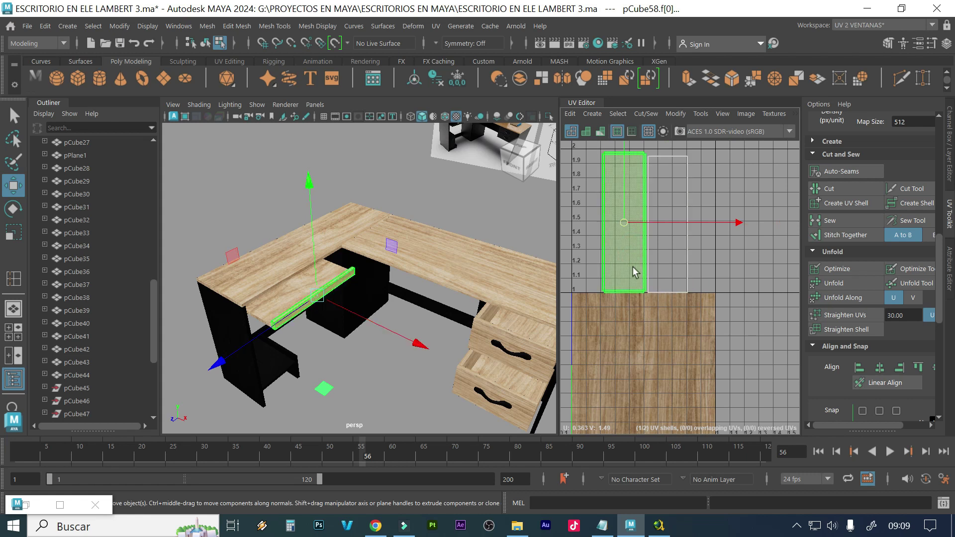
{"action": "scroll", "coordinate": [284, 300], "scroll_direction": "up", "scroll_amount": 4}
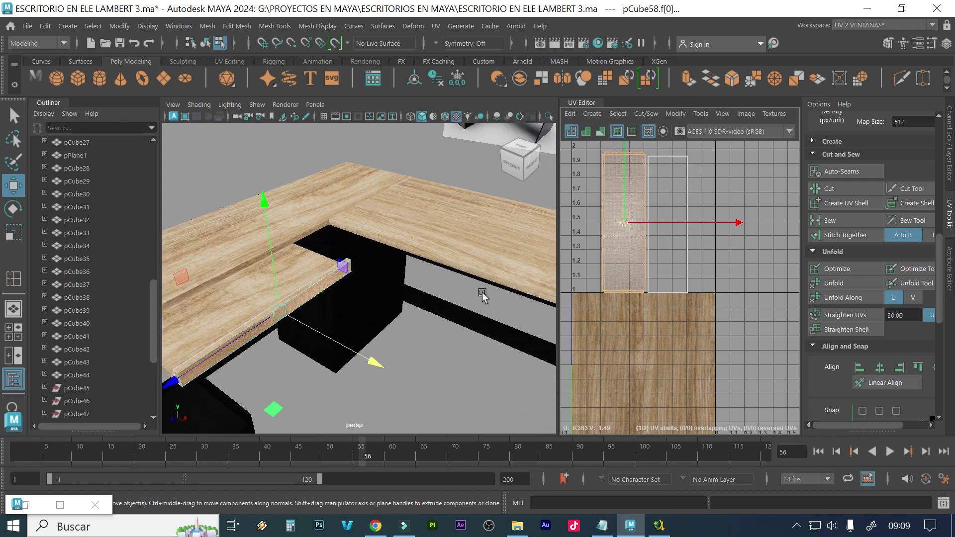
{"action": "left_click", "coordinate": [663, 269]}
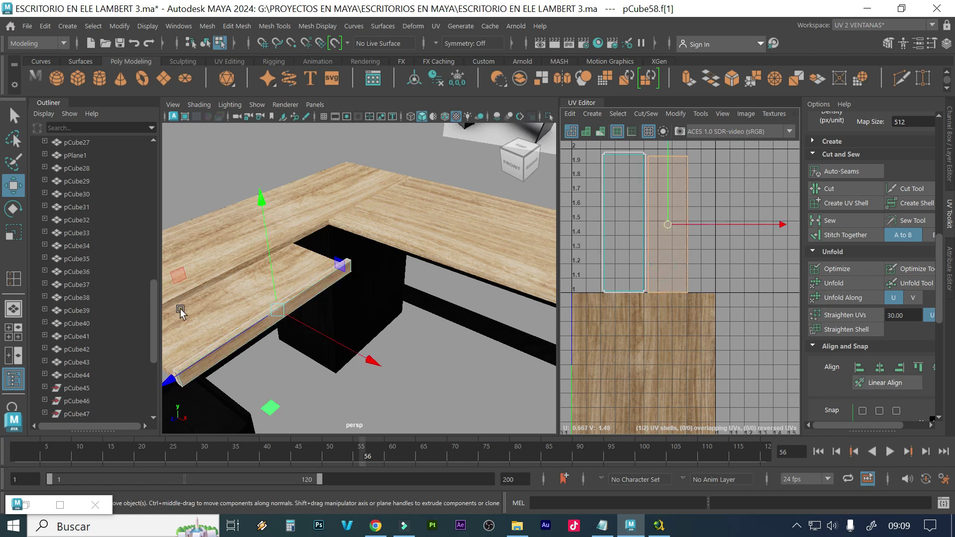
{"action": "left_click_drag", "start_coordinate": [280, 366], "coordinate": [458, 278], "text": "alt"}
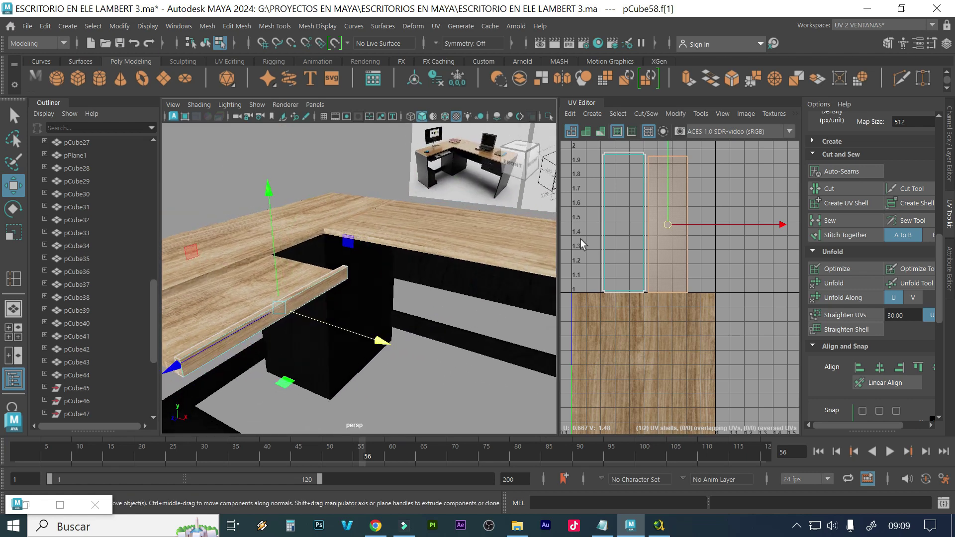
{"action": "left_click", "coordinate": [623, 221]}
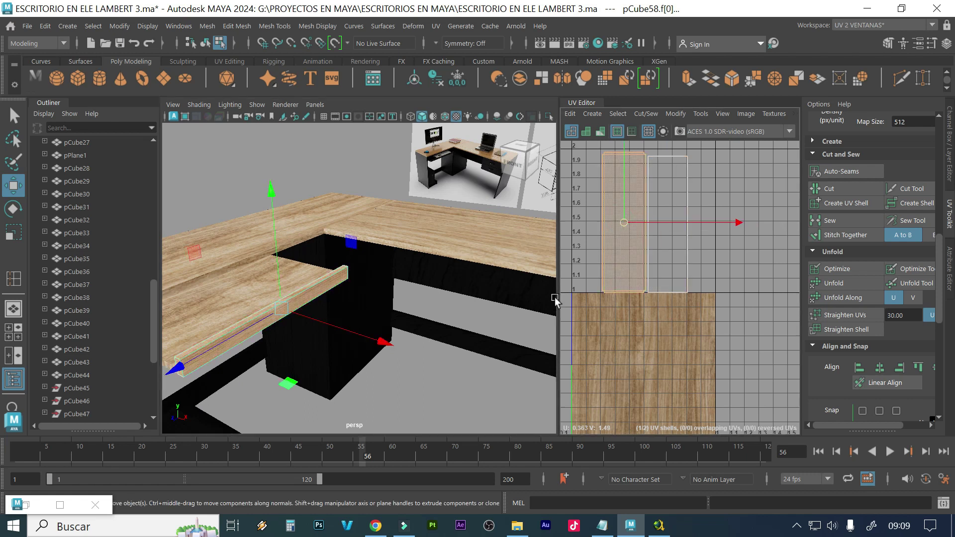
{"action": "left_click", "coordinate": [861, 297]}
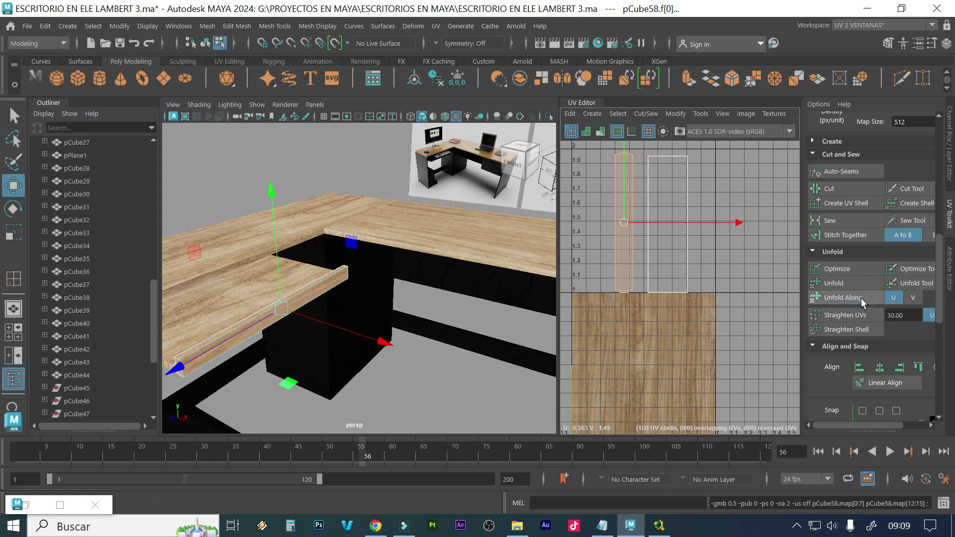
{"action": "left_click", "coordinate": [913, 297]}
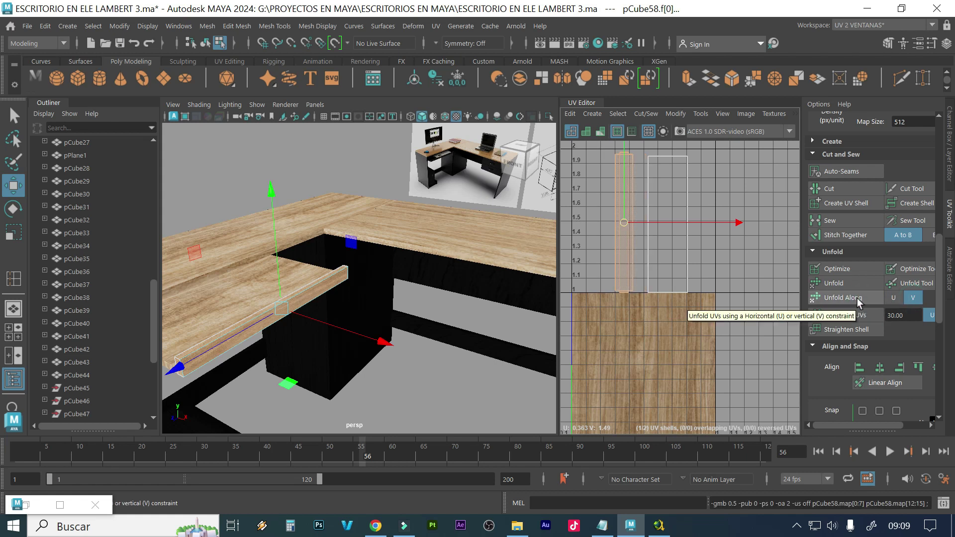
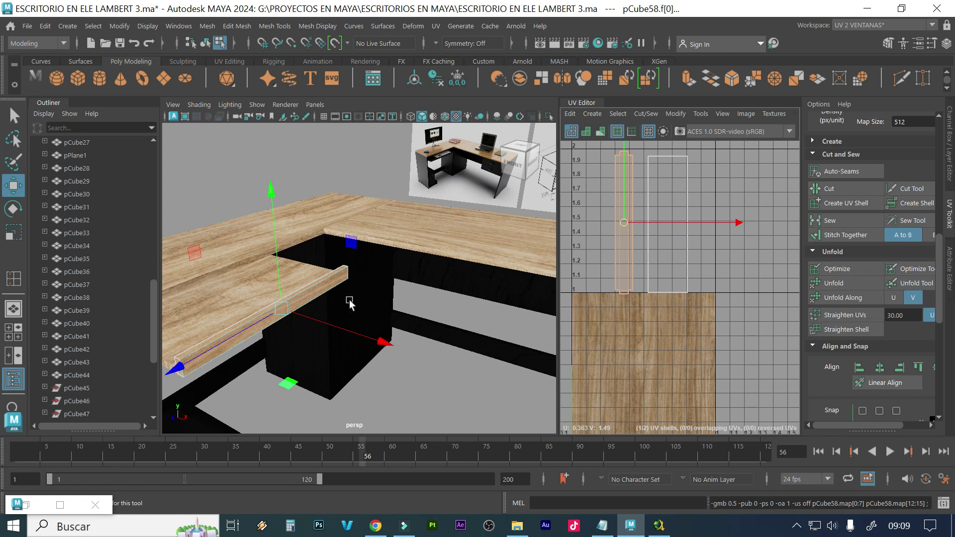
Unfold the edge strip's other UV shell along U
{"action": "left_click", "coordinate": [664, 207]}
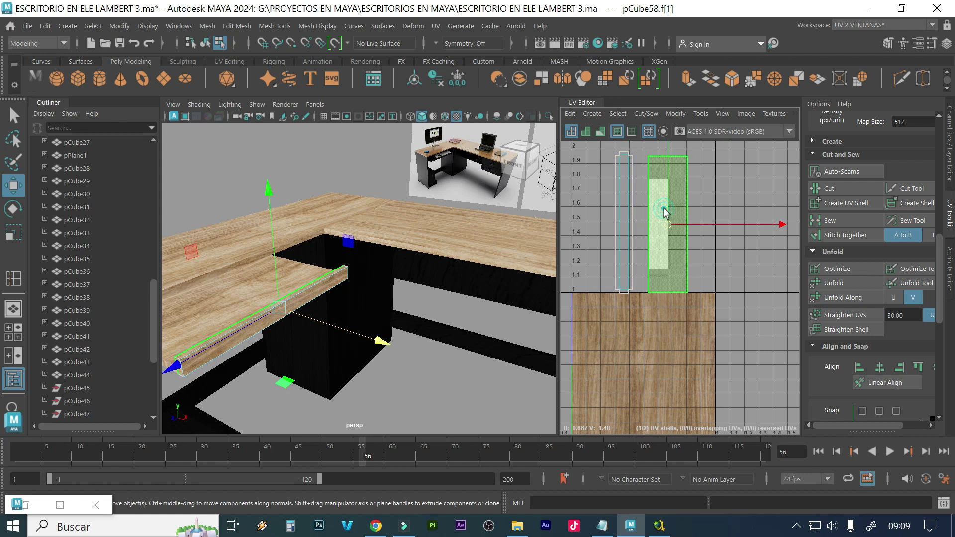
{"action": "left_click", "coordinate": [851, 300]}
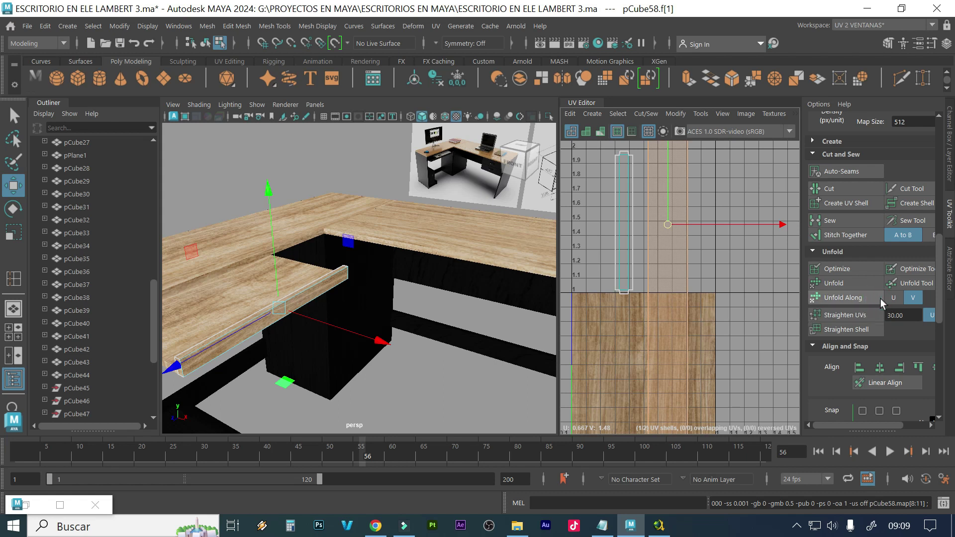
{"action": "left_click", "coordinate": [894, 298]}
{"action": "left_click", "coordinate": [856, 298]}
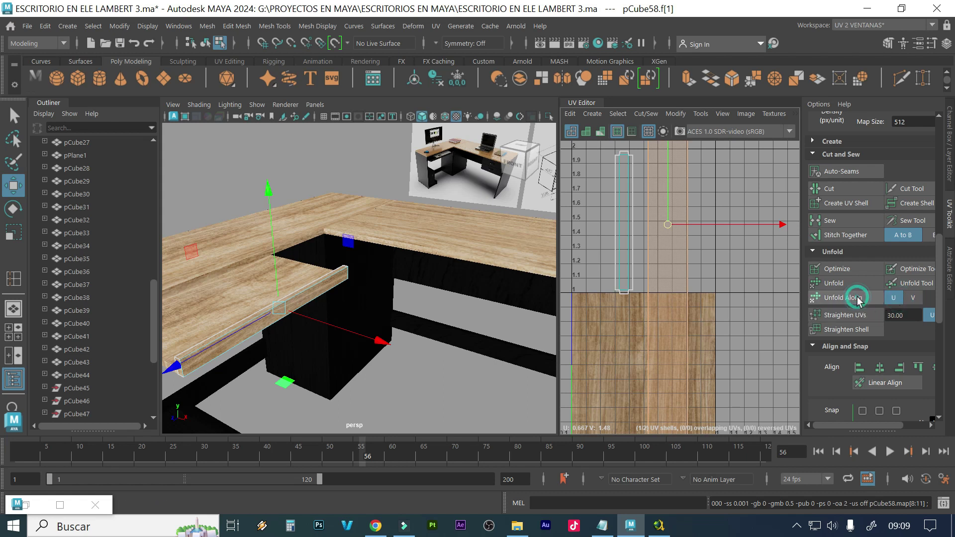
{"action": "scroll", "coordinate": [700, 290], "scroll_direction": "down", "scroll_amount": 4}
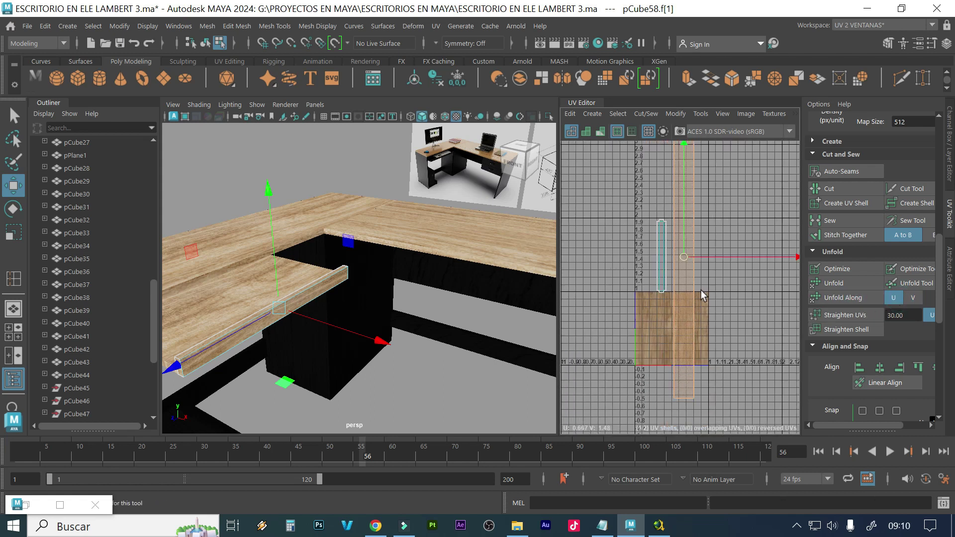
{"action": "scroll", "coordinate": [700, 290], "scroll_direction": "down", "scroll_amount": 1}
Unfold pCube58's tall UV shell along V
{"action": "left_click", "coordinate": [716, 263]}
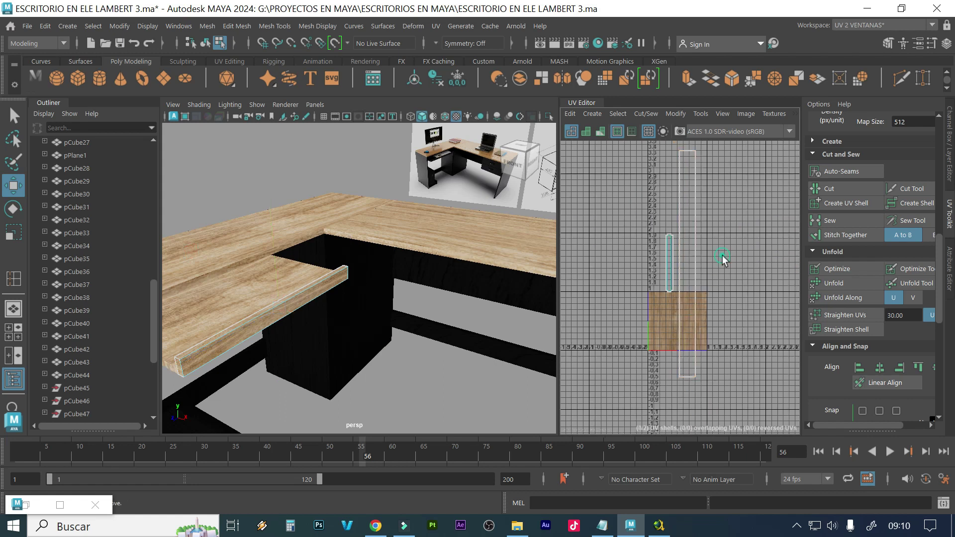
{"action": "left_click", "coordinate": [690, 238]}
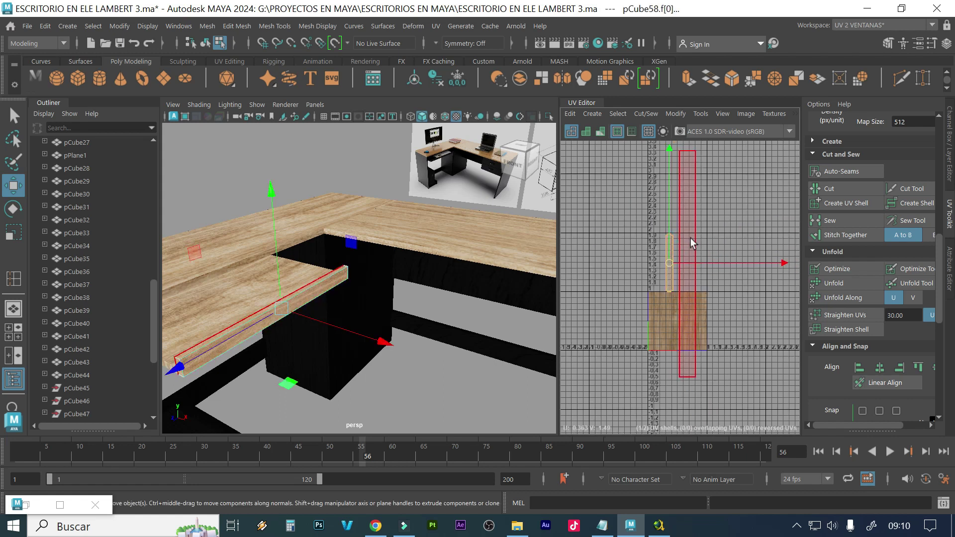
{"action": "left_click", "coordinate": [690, 238]}
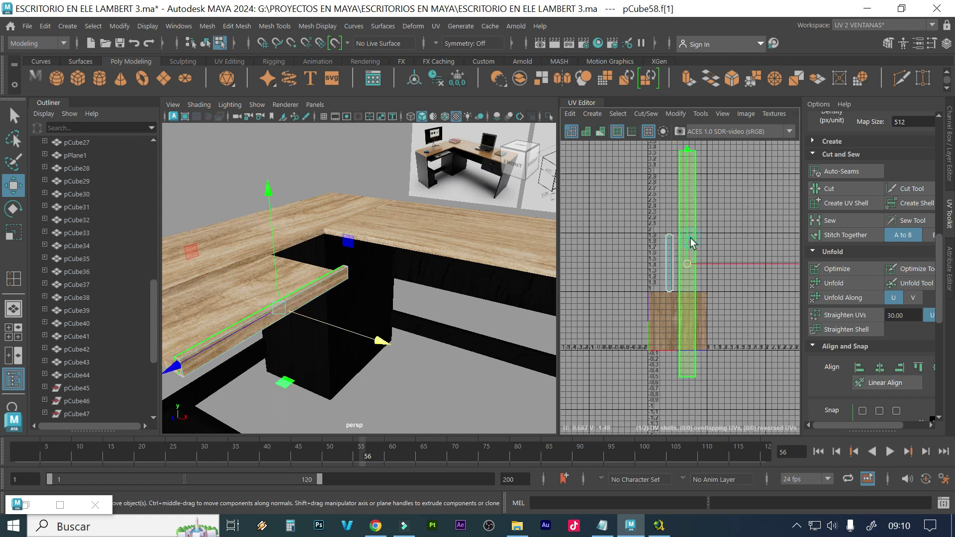
{"action": "left_click", "coordinate": [835, 298]}
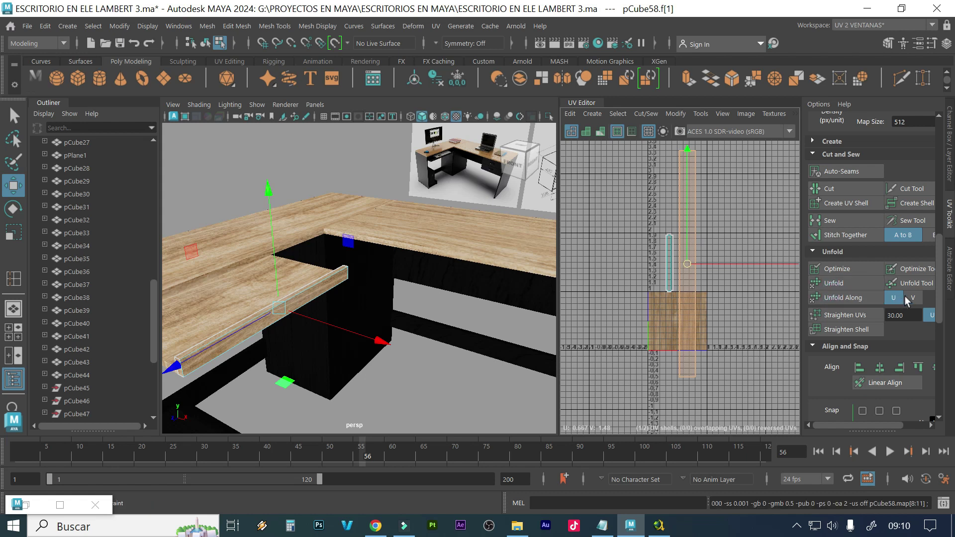
{"action": "left_click", "coordinate": [909, 297]}
{"action": "left_click", "coordinate": [845, 296]}
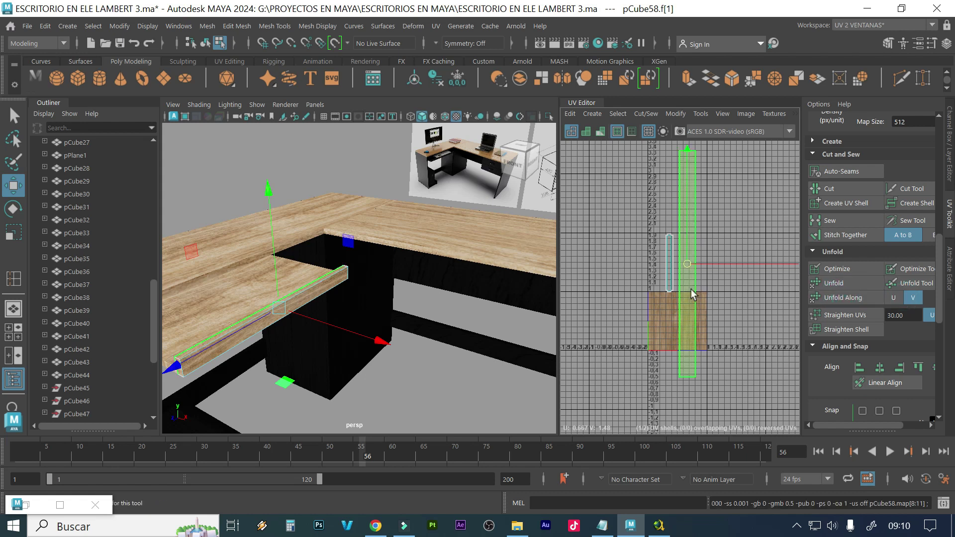
Unfold the small UV shell along U
{"action": "left_click", "coordinate": [669, 263]}
{"action": "left_click", "coordinate": [869, 298]}
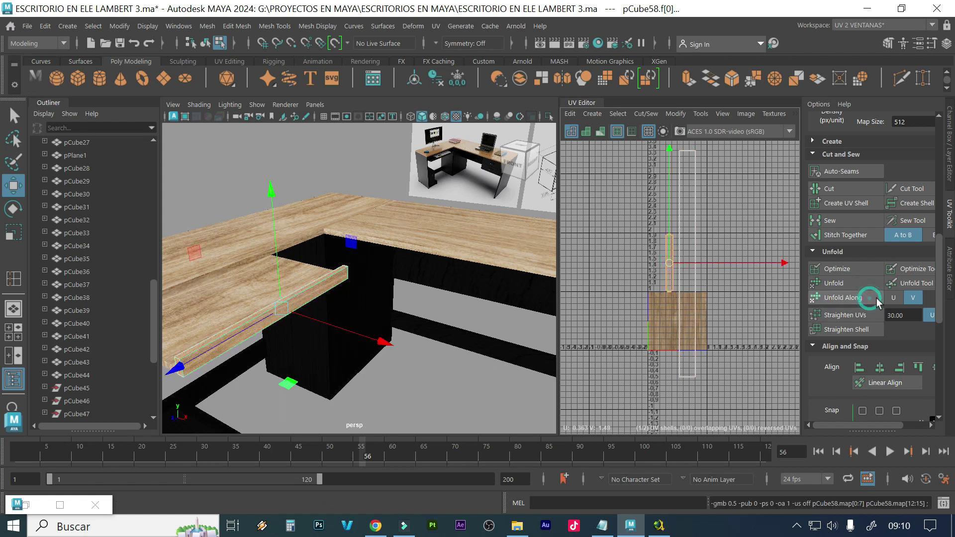
{"action": "left_click", "coordinate": [893, 297]}
{"action": "left_click", "coordinate": [840, 298]}
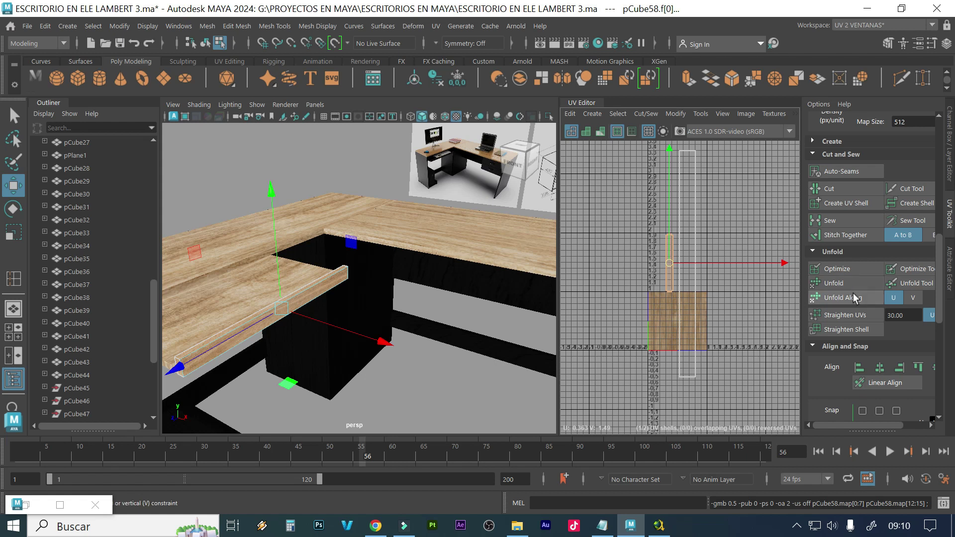
Straighten the thin shell's UVs and marquee-select both shells of the strip
{"action": "left_click_drag", "start_coordinate": [721, 248], "coordinate": [620, 222]}
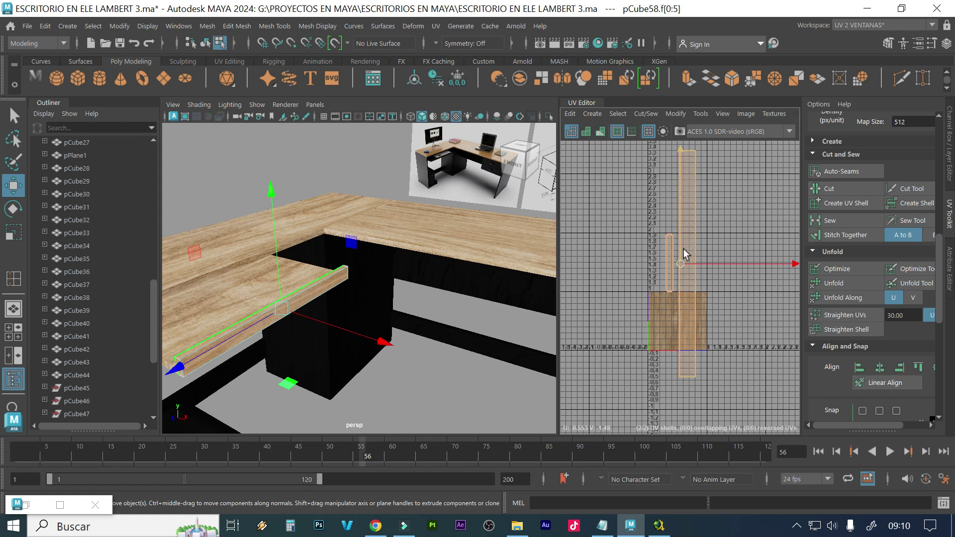
{"action": "left_click_drag", "start_coordinate": [741, 231], "coordinate": [664, 181]}
{"action": "left_click", "coordinate": [834, 309]}
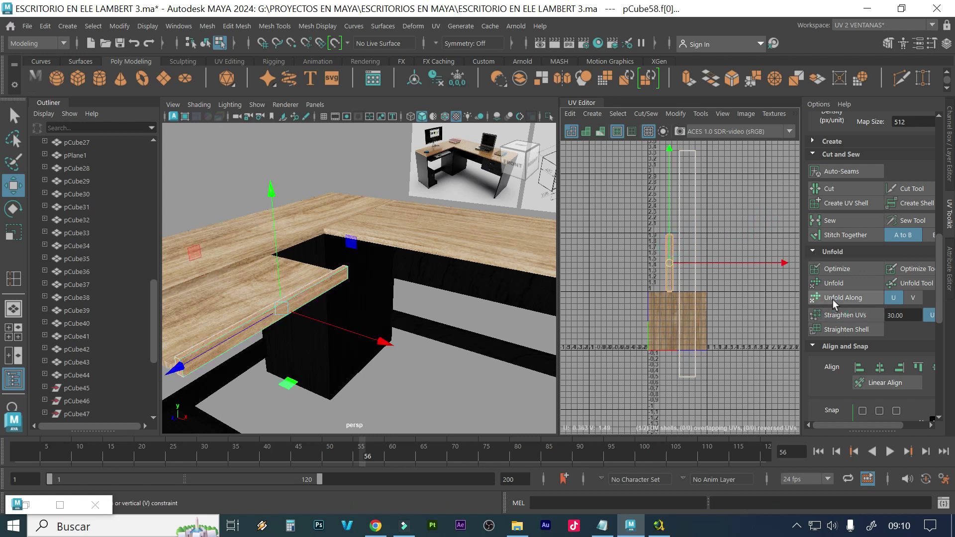
{"action": "left_click", "coordinate": [855, 314]}
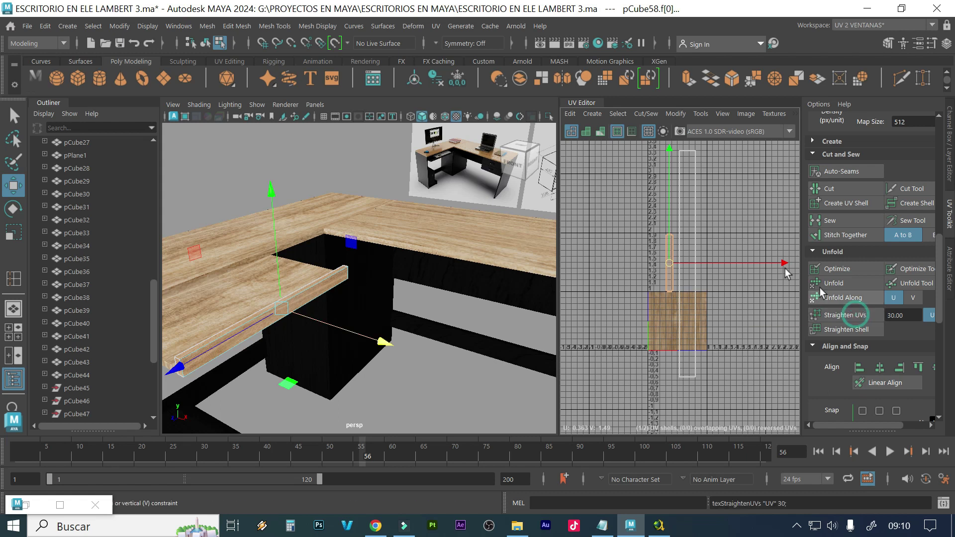
{"action": "left_click_drag", "start_coordinate": [730, 242], "coordinate": [607, 207]}
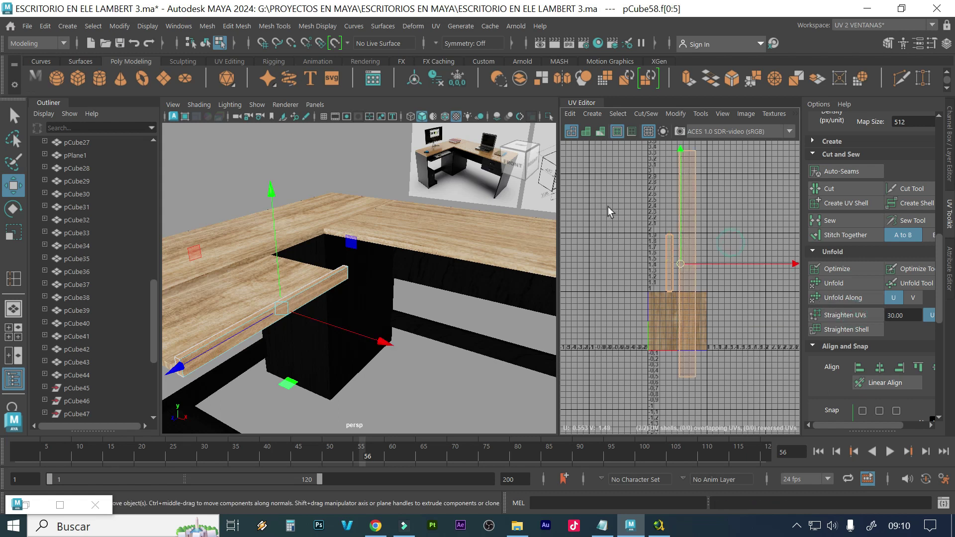
Lay out both edge-strip UV shells in the 0-1 tile and move the thin shell up
{"action": "left_click", "coordinate": [675, 114]}
{"action": "left_click", "coordinate": [720, 305]}
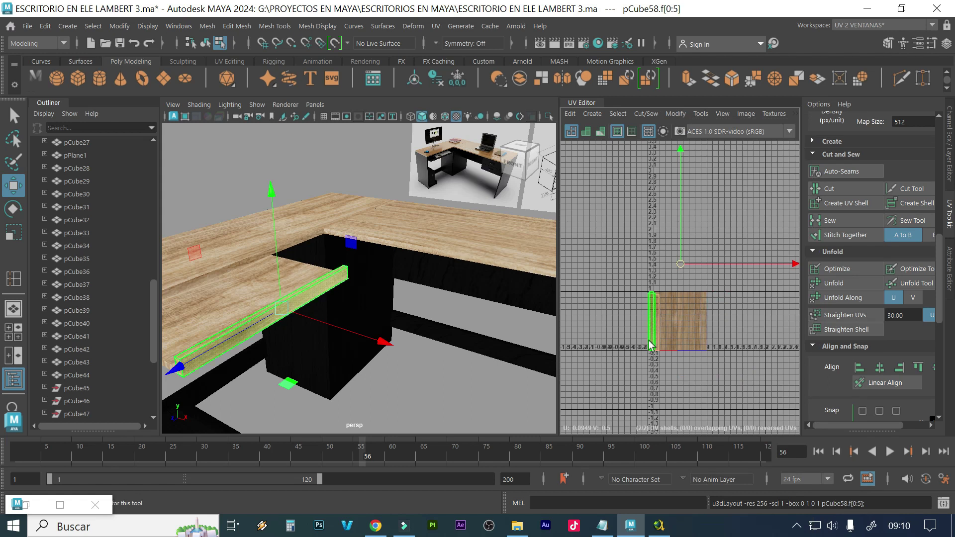
{"action": "left_click", "coordinate": [679, 378]}
{"action": "left_click_drag", "start_coordinate": [655, 319], "coordinate": [666, 268]}
{"action": "scroll", "coordinate": [666, 267], "scroll_direction": "up", "scroll_amount": 5}
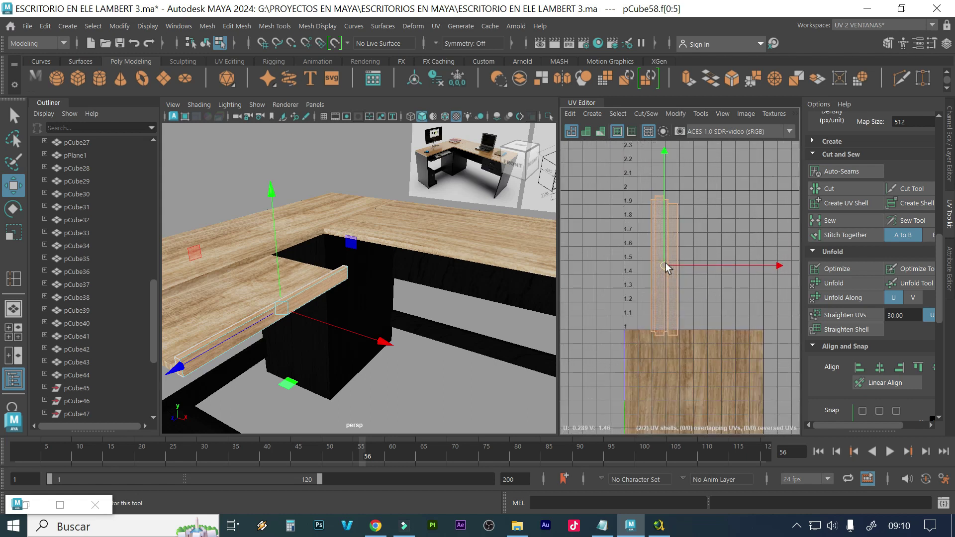
Scale the shells down slightly and nudge the left and right shells apart along U
{"action": "key", "text": "r"}
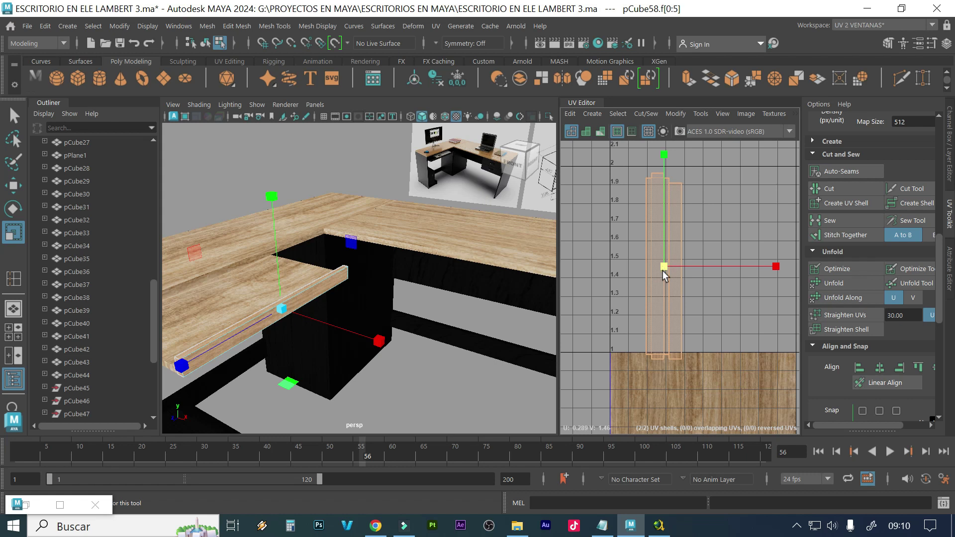
{"action": "left_click_drag", "start_coordinate": [665, 266], "coordinate": [636, 257]}
{"action": "key", "text": "w"}
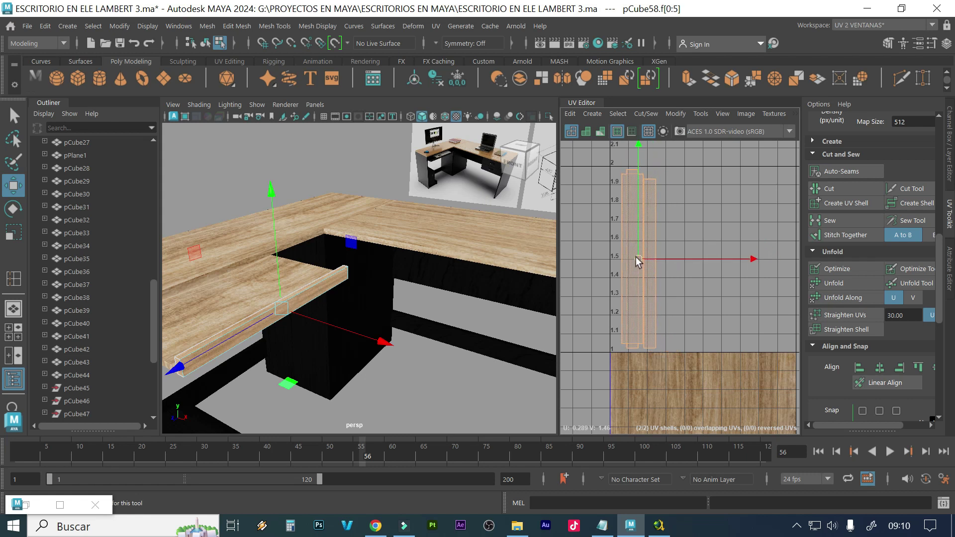
{"action": "left_click", "coordinate": [649, 226], "text": "ctrl"}
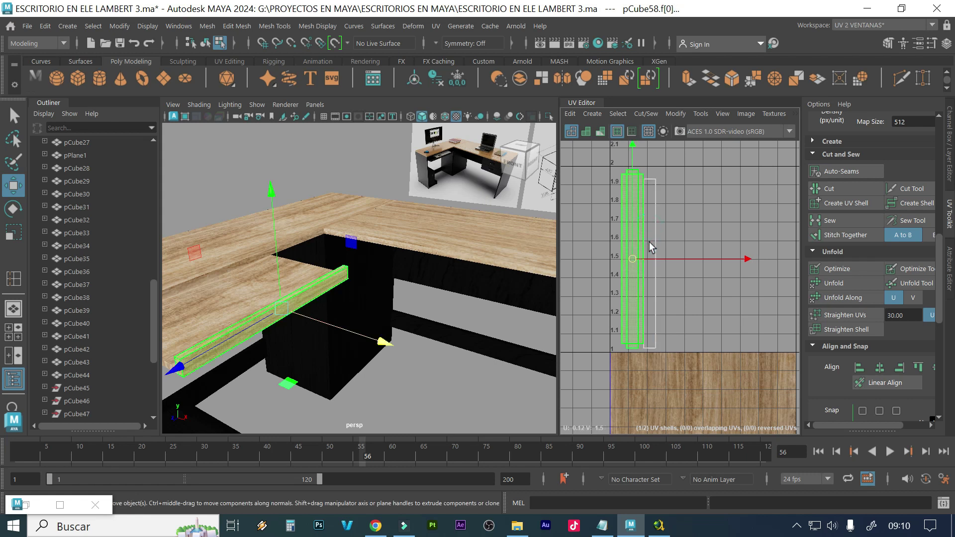
{"action": "left_click_drag", "start_coordinate": [676, 259], "coordinate": [672, 259]}
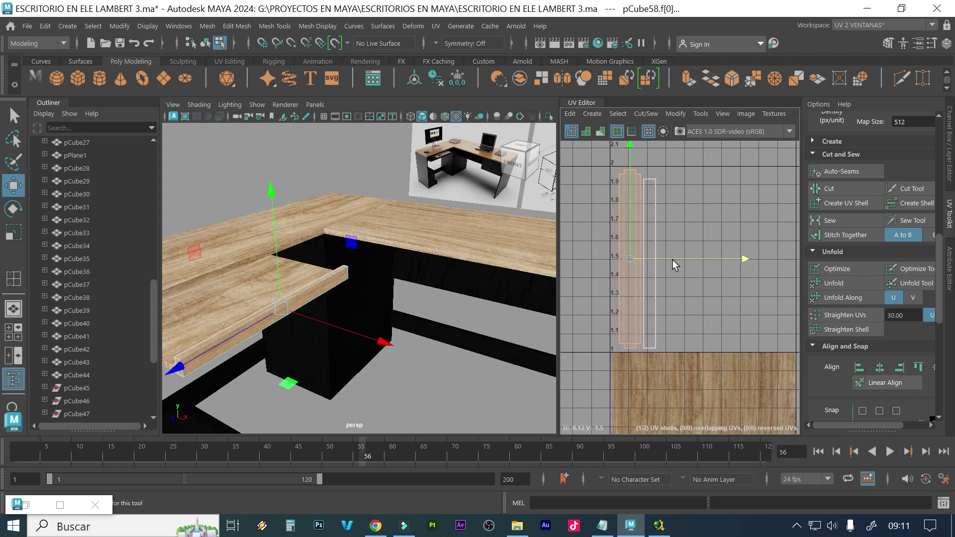
{"action": "left_click", "coordinate": [652, 226]}
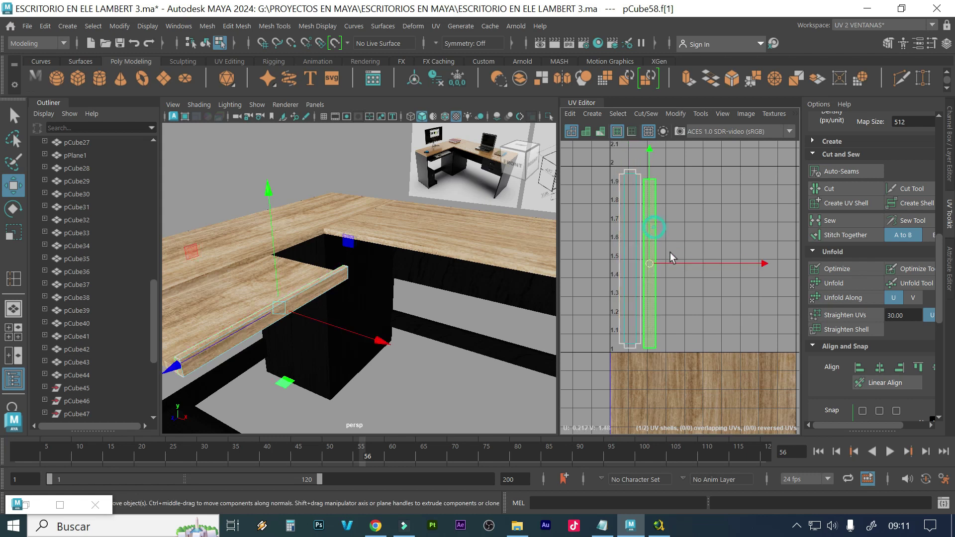
{"action": "left_click_drag", "start_coordinate": [673, 261], "coordinate": [679, 261]}
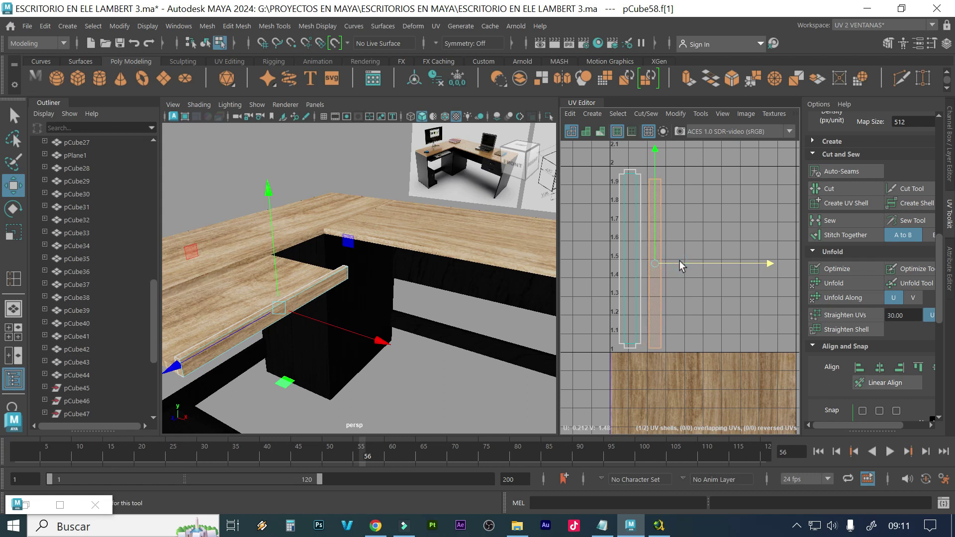
{"action": "left_click", "coordinate": [680, 262]}
Clear the UV selection and select the front tabletop edge piece, viewing the desk from above
{"action": "left_click", "coordinate": [687, 226]}
{"action": "scroll", "coordinate": [393, 343], "scroll_direction": "up", "scroll_amount": 5}
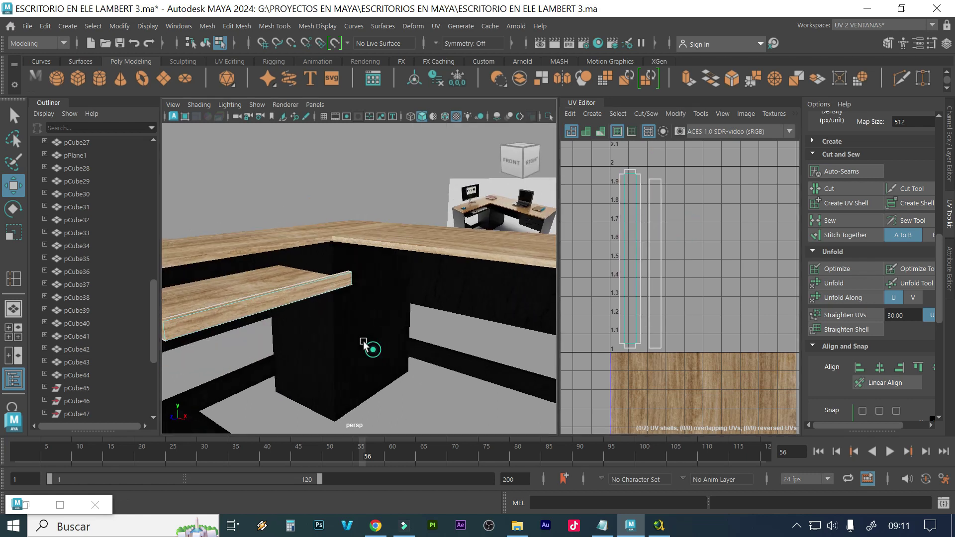
{"action": "scroll", "coordinate": [422, 308], "scroll_direction": "up", "scroll_amount": 4}
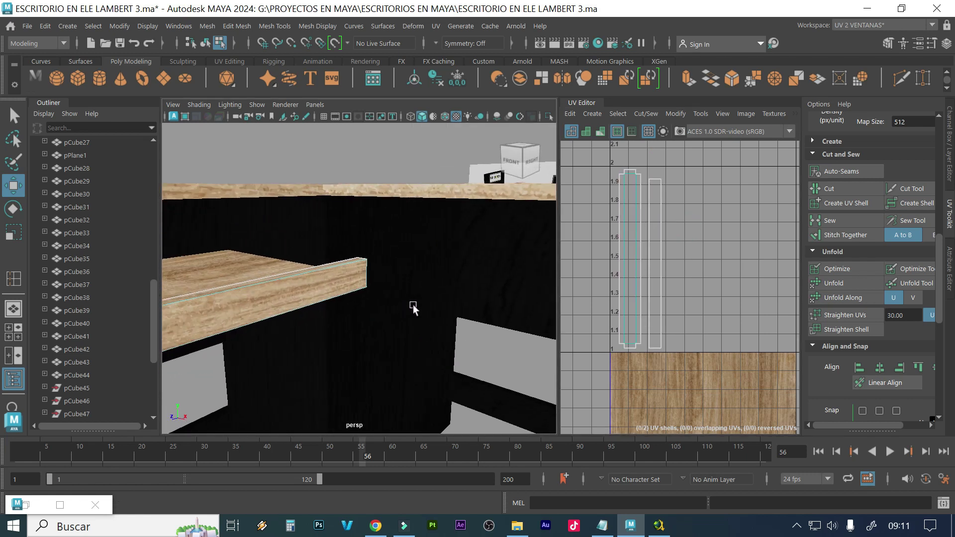
{"action": "scroll", "coordinate": [318, 301], "scroll_direction": "down", "scroll_amount": 4}
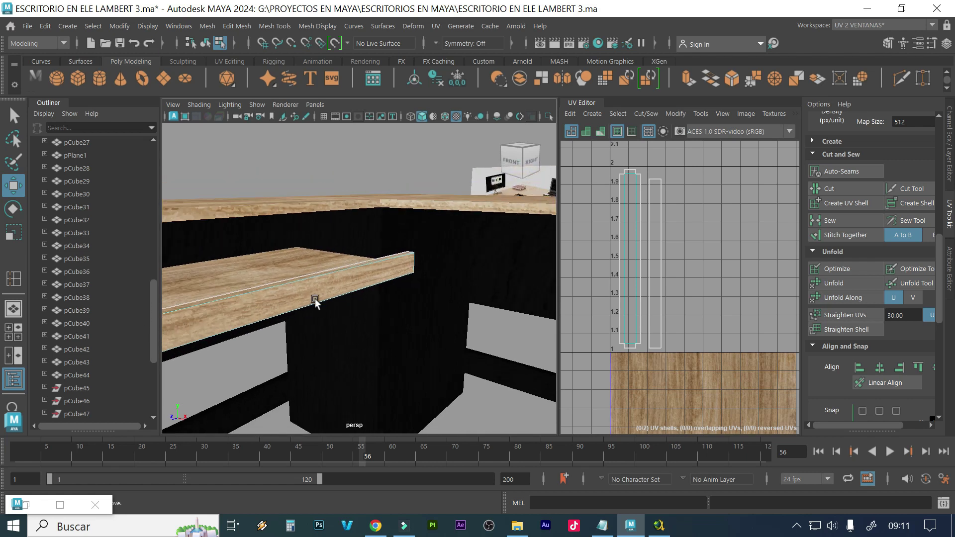
{"action": "left_click", "coordinate": [314, 298]}
{"action": "scroll", "coordinate": [362, 318], "scroll_direction": "down", "scroll_amount": 2}
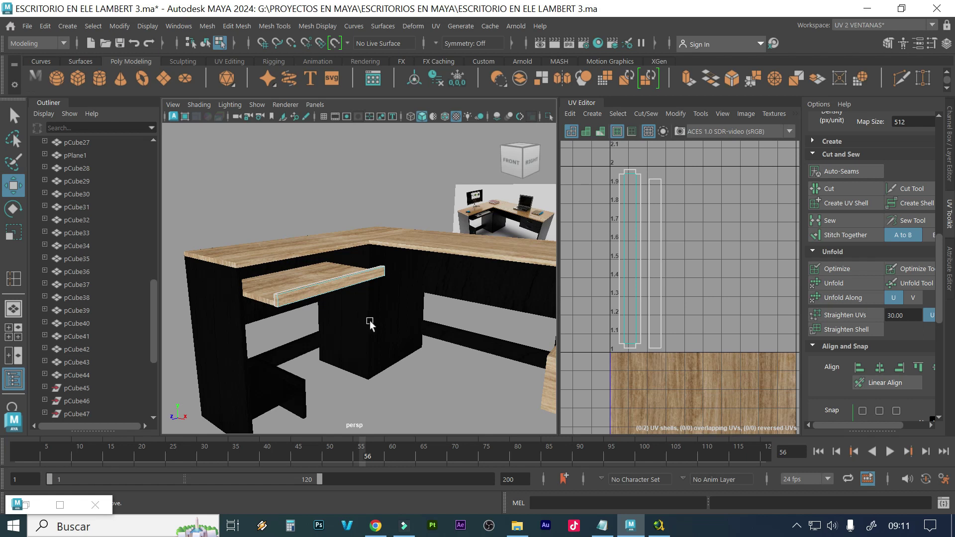
{"action": "scroll", "coordinate": [373, 317], "scroll_direction": "down", "scroll_amount": 2}
{"action": "left_click_drag", "start_coordinate": [473, 279], "coordinate": [393, 242], "text": "alt"}
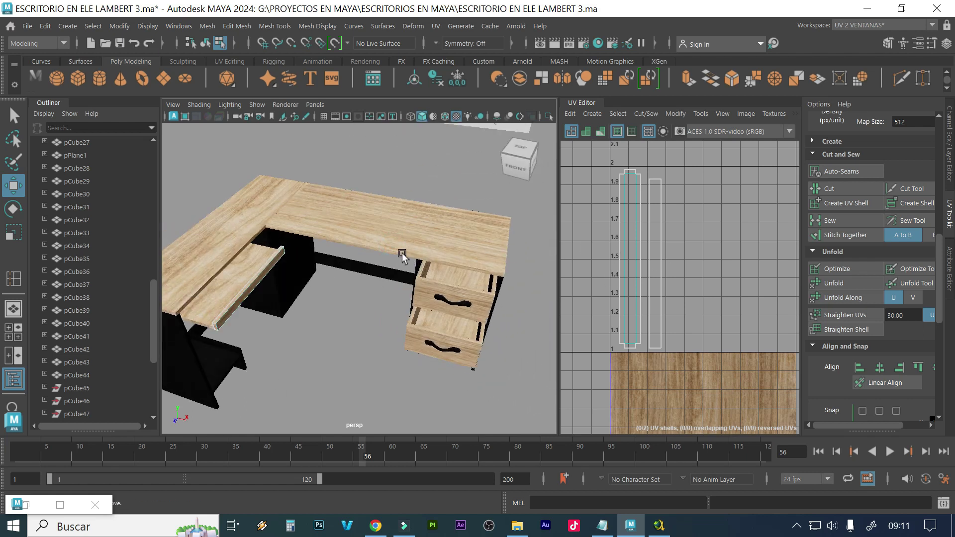
Select the black crossbar pCube40, bring its UV shells into view, and return to Object Mode
{"action": "left_click", "coordinate": [366, 264]}
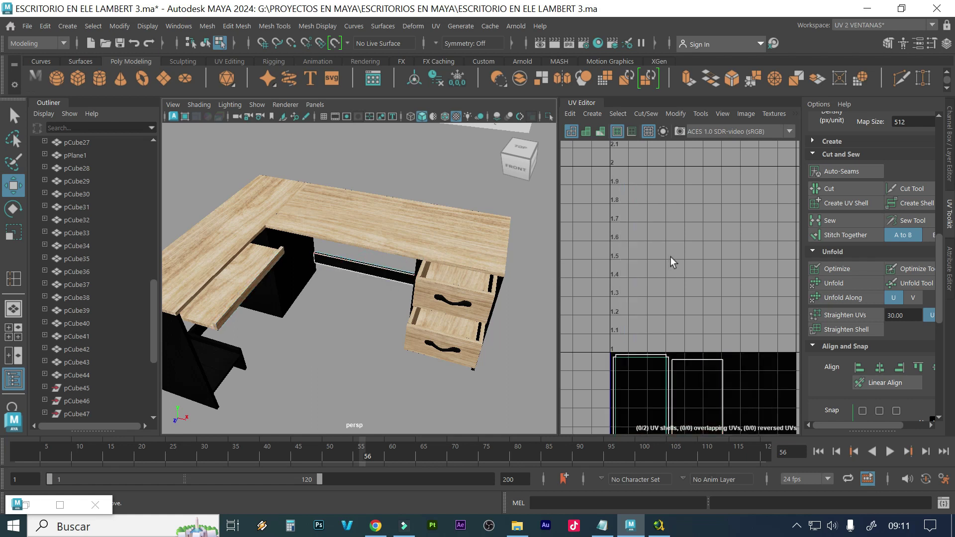
{"action": "scroll", "coordinate": [628, 252], "scroll_direction": "down", "scroll_amount": 1}
{"action": "scroll", "coordinate": [667, 260], "scroll_direction": "down", "scroll_amount": 4}
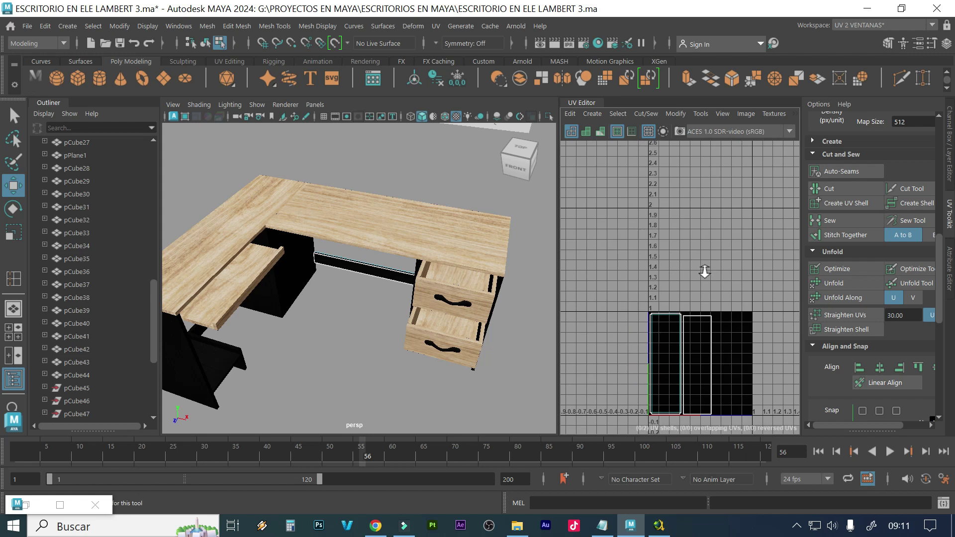
{"action": "scroll", "coordinate": [702, 273], "scroll_direction": "down", "scroll_amount": 2}
{"action": "middle_click_drag", "start_coordinate": [693, 277], "coordinate": [619, 243], "text": "alt"}
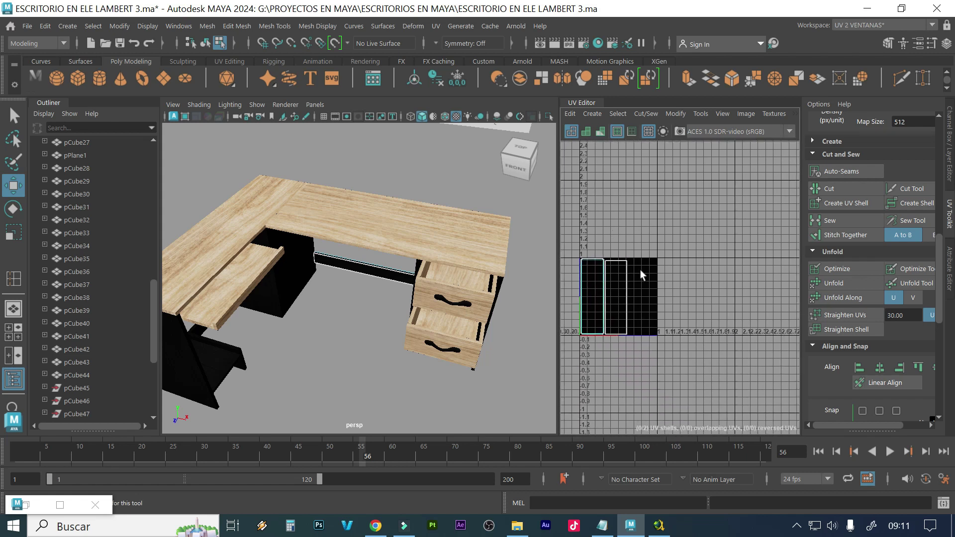
{"action": "left_click", "coordinate": [618, 323]}
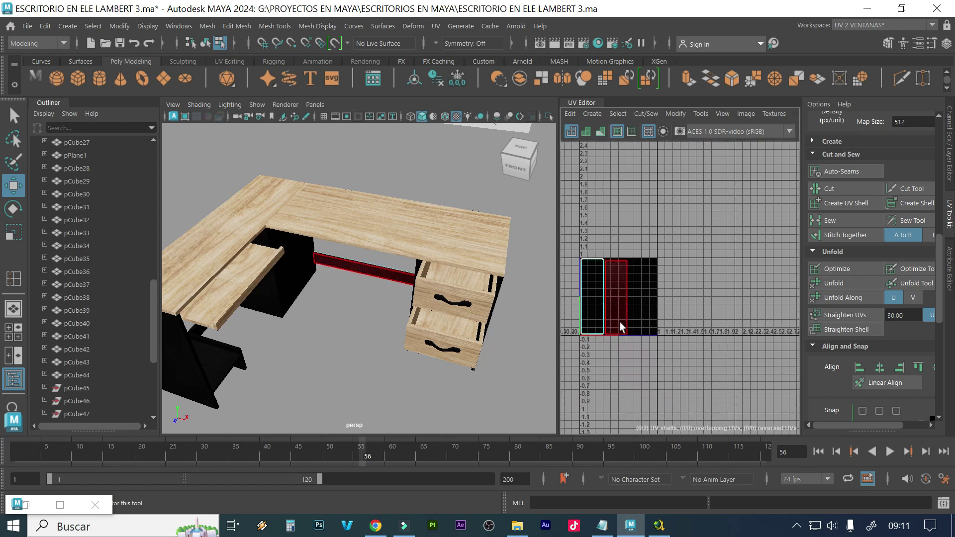
{"action": "left_click", "coordinate": [400, 288]}
{"action": "right_click_drag", "start_coordinate": [376, 282], "coordinate": [422, 121]}
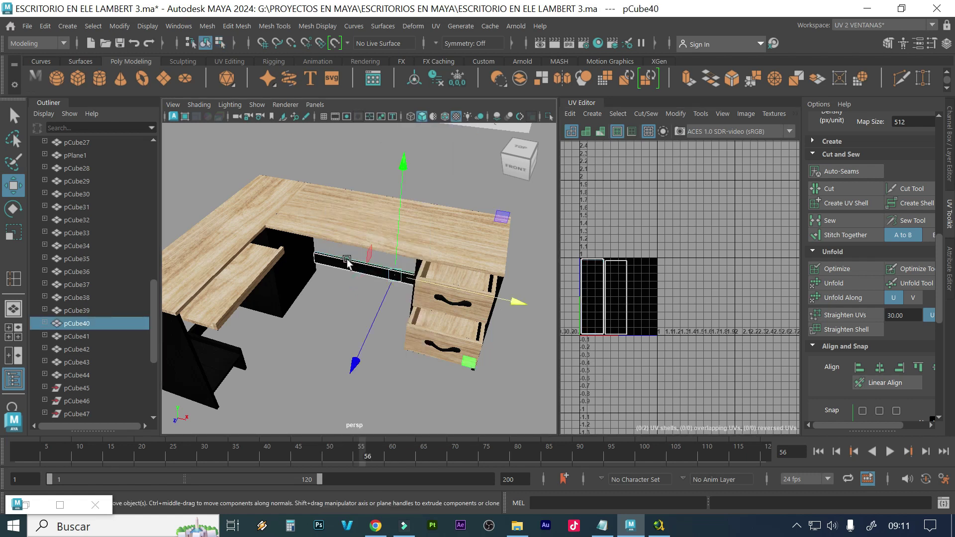
Select pCube40's UV faces and move both shells up and right
{"action": "left_click", "coordinate": [346, 308]}
{"action": "left_click", "coordinate": [344, 263]}
{"action": "right_click_drag", "start_coordinate": [627, 273], "coordinate": [565, 263]}
{"action": "left_click_drag", "start_coordinate": [595, 243], "coordinate": [582, 205]}
{"action": "left_click_drag", "start_coordinate": [605, 294], "coordinate": [694, 217]}
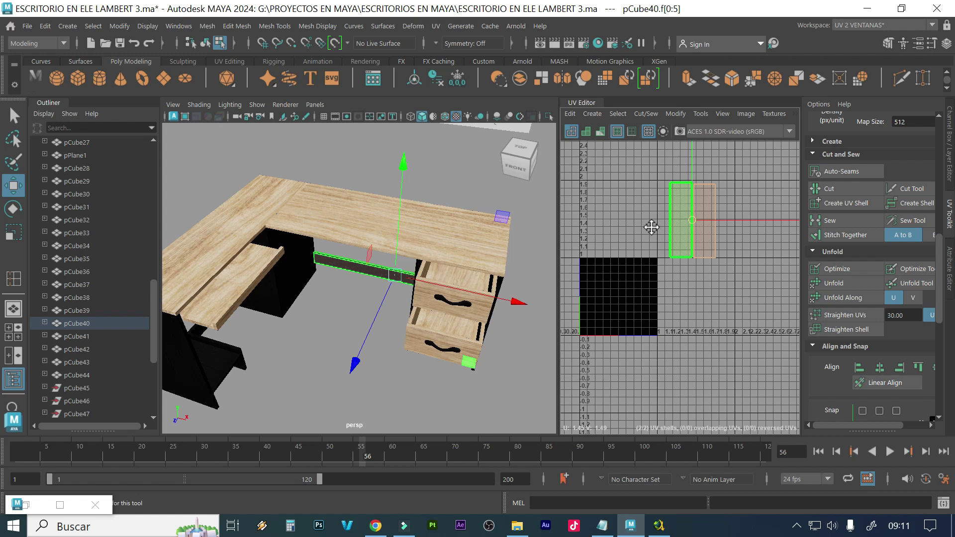
{"action": "middle_click_drag", "start_coordinate": [653, 226], "coordinate": [608, 248], "text": "alt"}
Unfold the small left shell along V and the wide band along U
{"action": "left_click", "coordinate": [637, 245]}
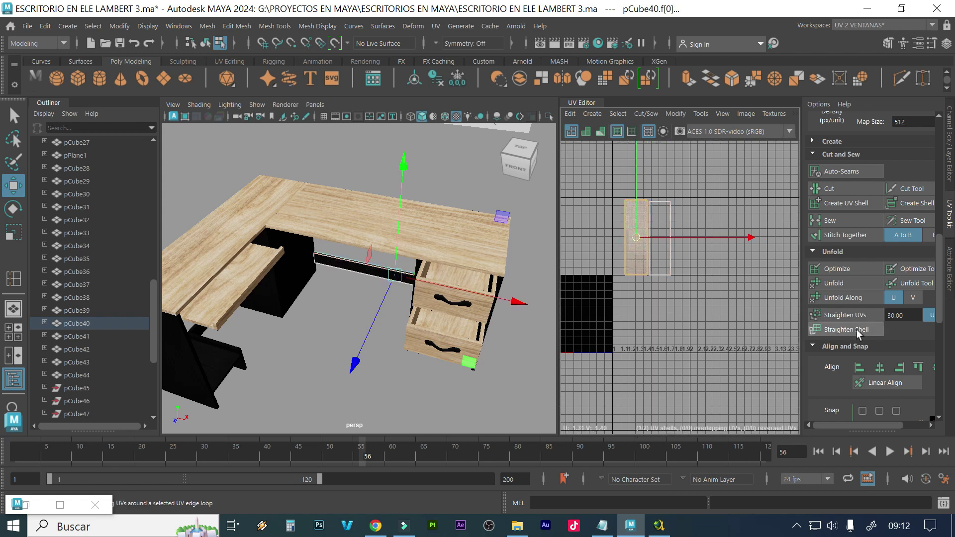
{"action": "left_click", "coordinate": [849, 297]}
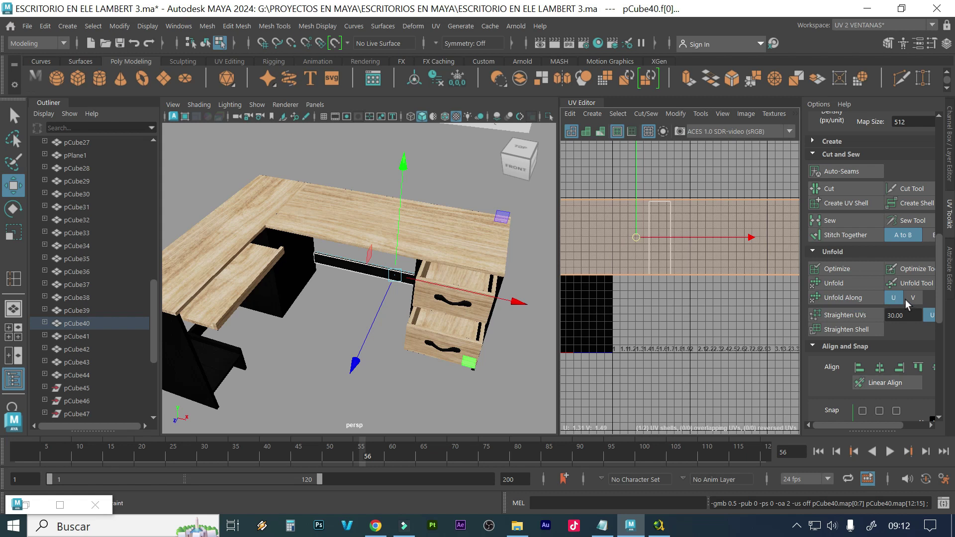
{"action": "left_click", "coordinate": [911, 298]}
{"action": "left_click", "coordinate": [842, 298]}
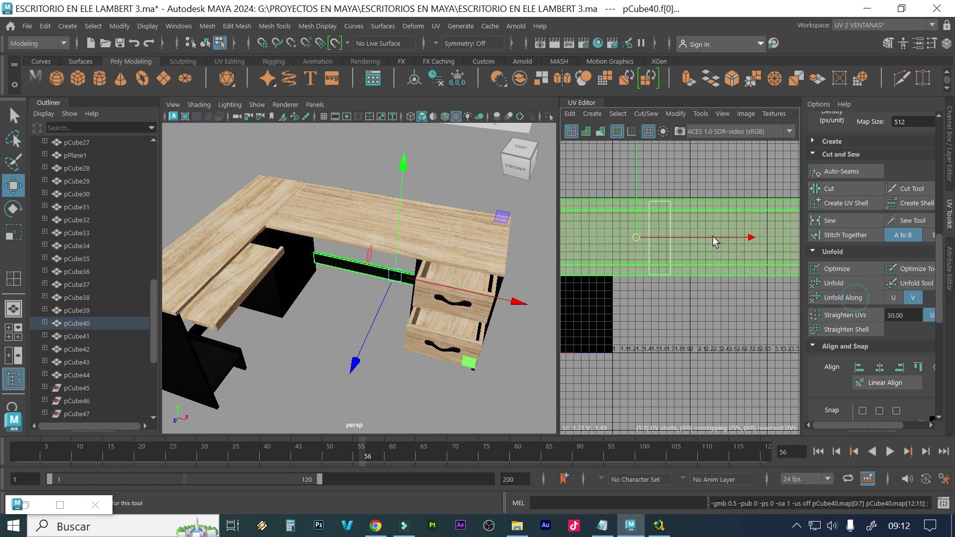
{"action": "left_click", "coordinate": [659, 230]}
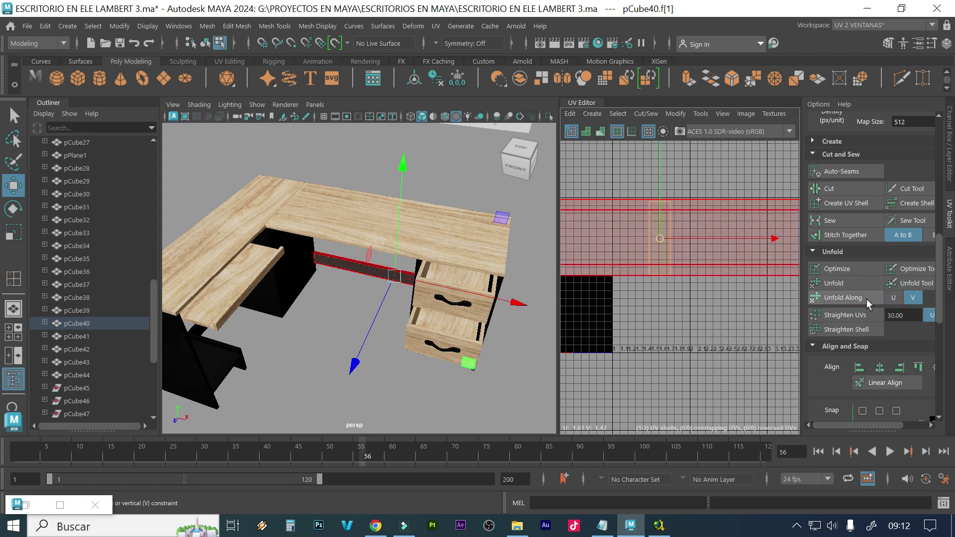
{"action": "left_click", "coordinate": [893, 297]}
{"action": "left_click", "coordinate": [851, 299]}
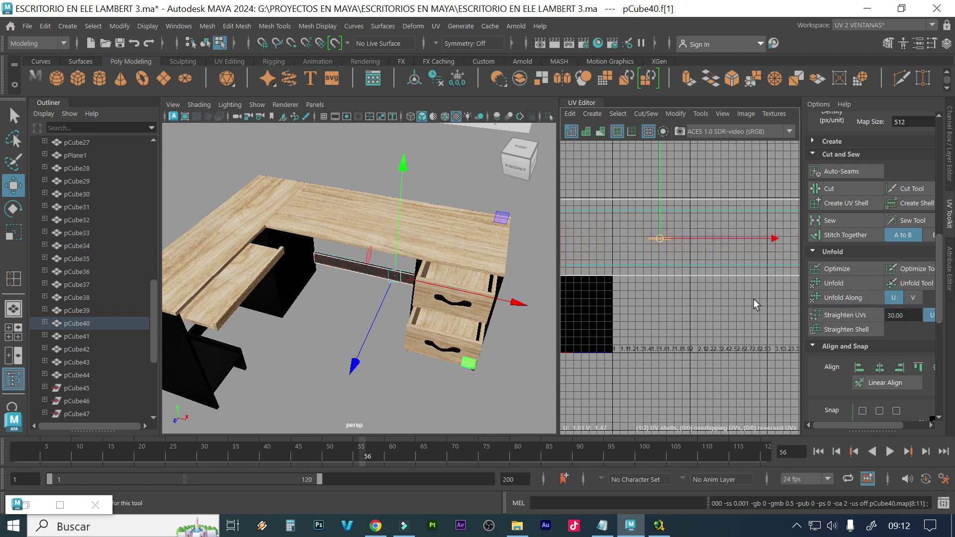
Lay out the band's UVs in the 0-1 tile and move the strip up and right
{"action": "left_click_drag", "start_coordinate": [669, 164], "coordinate": [647, 153]}
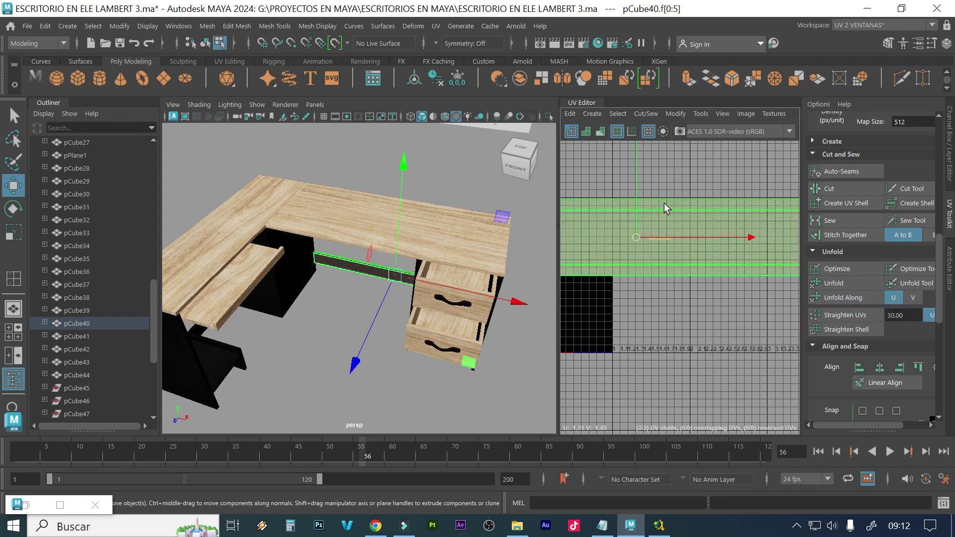
{"action": "left_click", "coordinate": [669, 113]}
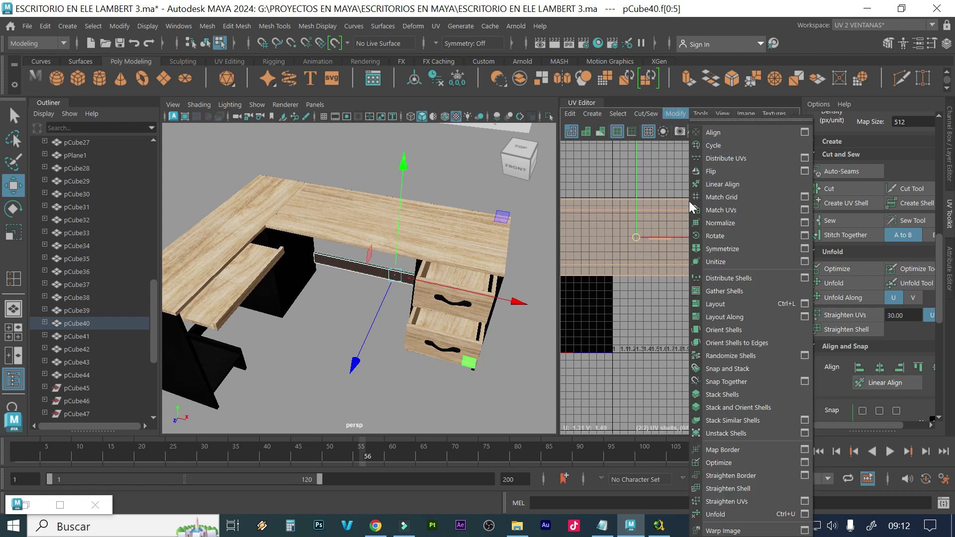
{"action": "left_click", "coordinate": [718, 302]}
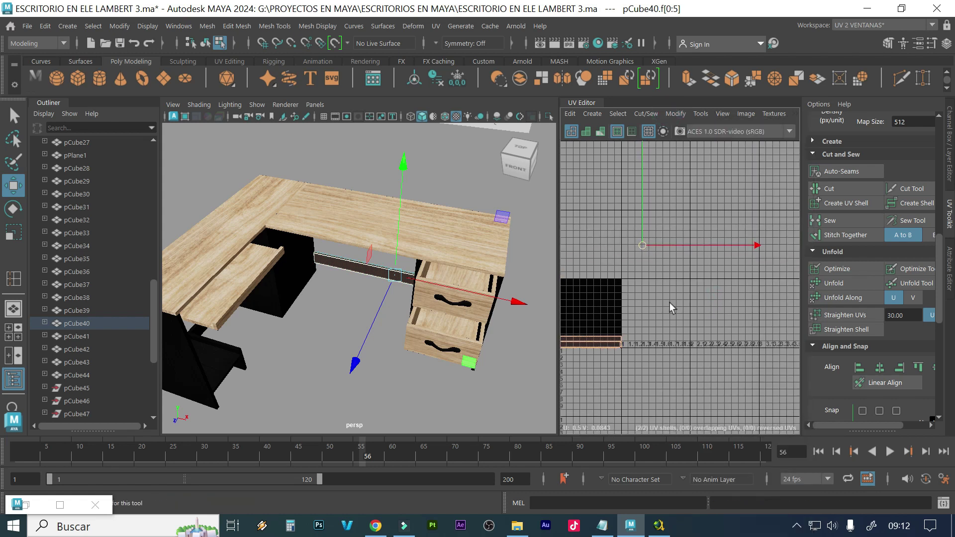
{"action": "key", "text": "w"}
{"action": "left_click_drag", "start_coordinate": [588, 342], "coordinate": [659, 253]}
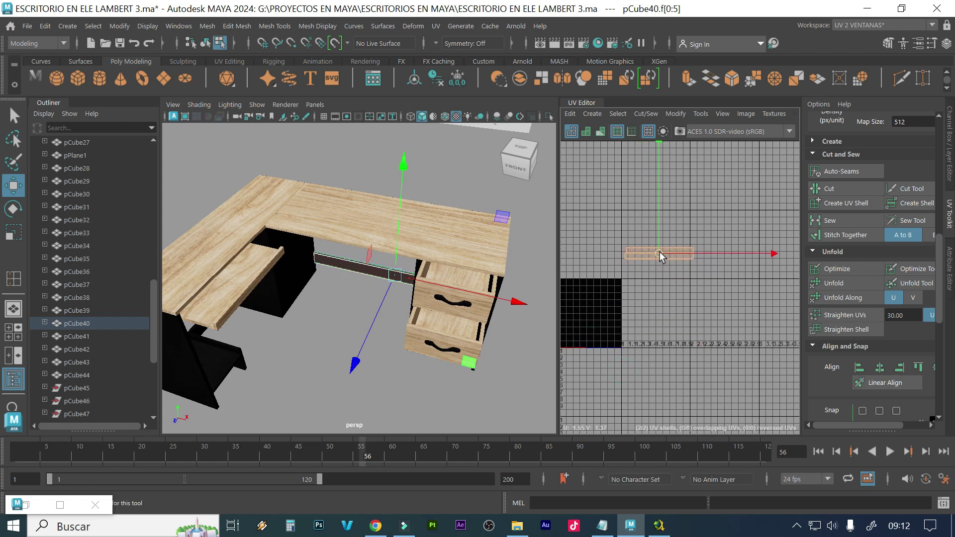
{"action": "scroll", "coordinate": [659, 252], "scroll_direction": "up", "scroll_amount": 4}
{"action": "middle_click_drag", "start_coordinate": [702, 275], "coordinate": [671, 281]}
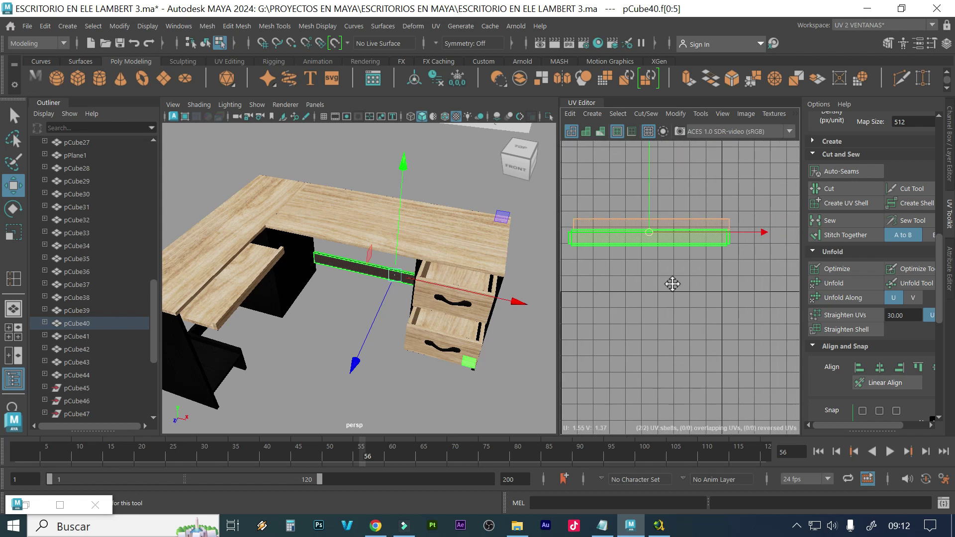
Shrink the UV strips horizontally and move them down and left into a thin band
{"action": "key", "text": "r"}
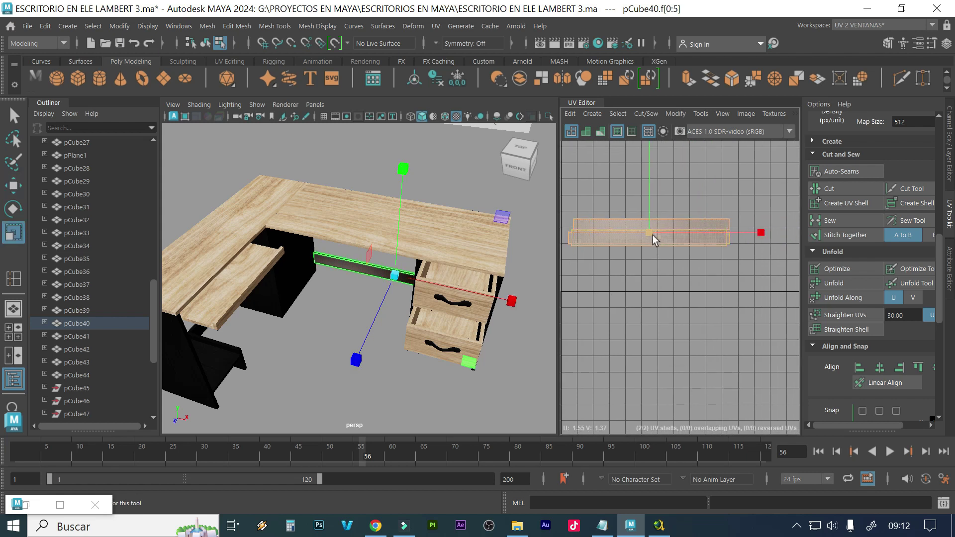
{"action": "left_click_drag", "start_coordinate": [650, 233], "coordinate": [645, 237]}
{"action": "key", "text": "w"}
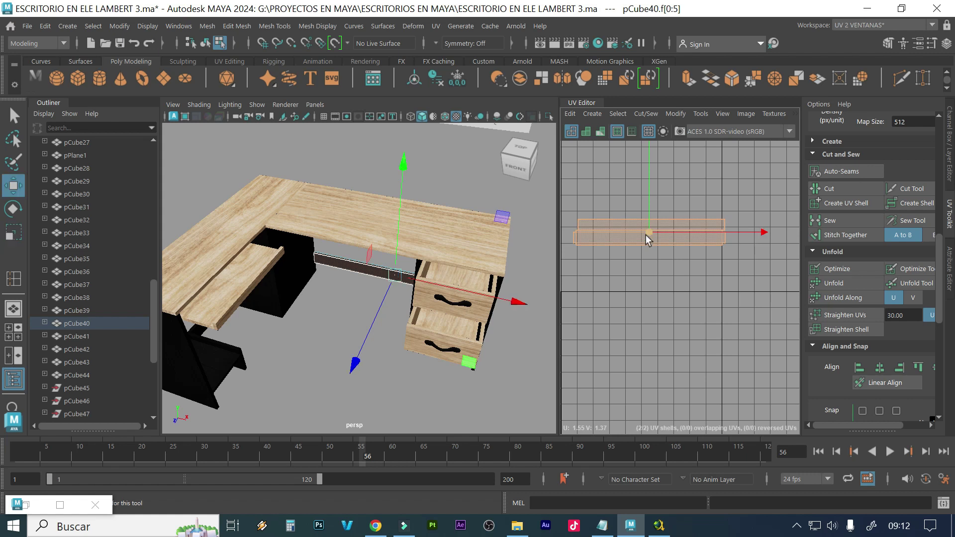
{"action": "left_click_drag", "start_coordinate": [647, 235], "coordinate": [640, 277]}
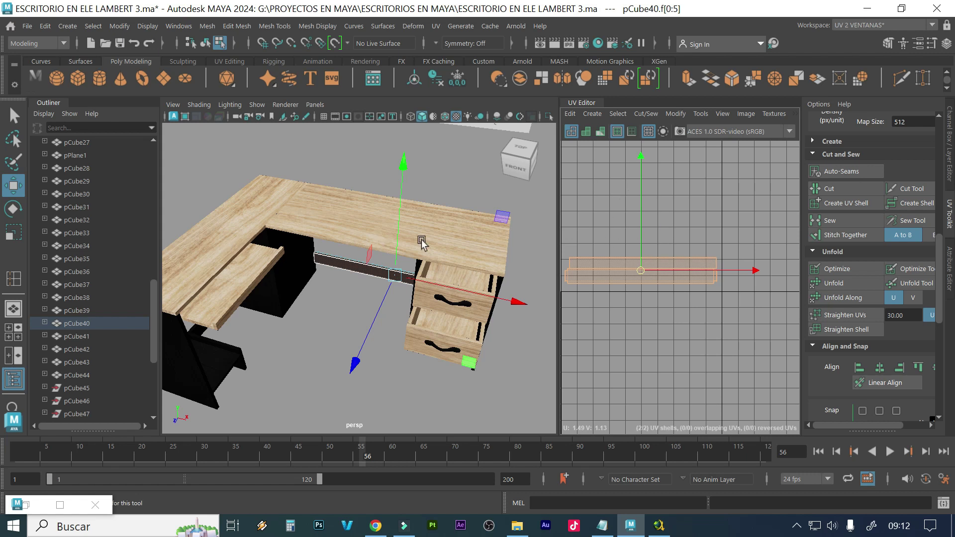
{"action": "scroll", "coordinate": [641, 218], "scroll_direction": "down", "scroll_amount": 1}
{"action": "scroll", "coordinate": [696, 219], "scroll_direction": "down", "scroll_amount": 2}
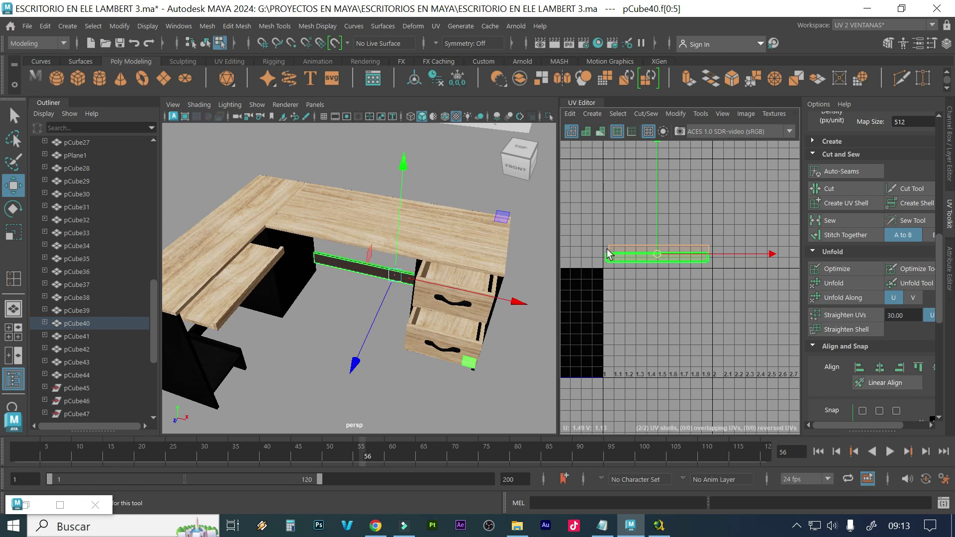
Display the checker map and orbit around the framed crossbar pCube40 to check UV stretching
{"action": "left_click", "coordinate": [771, 113]}
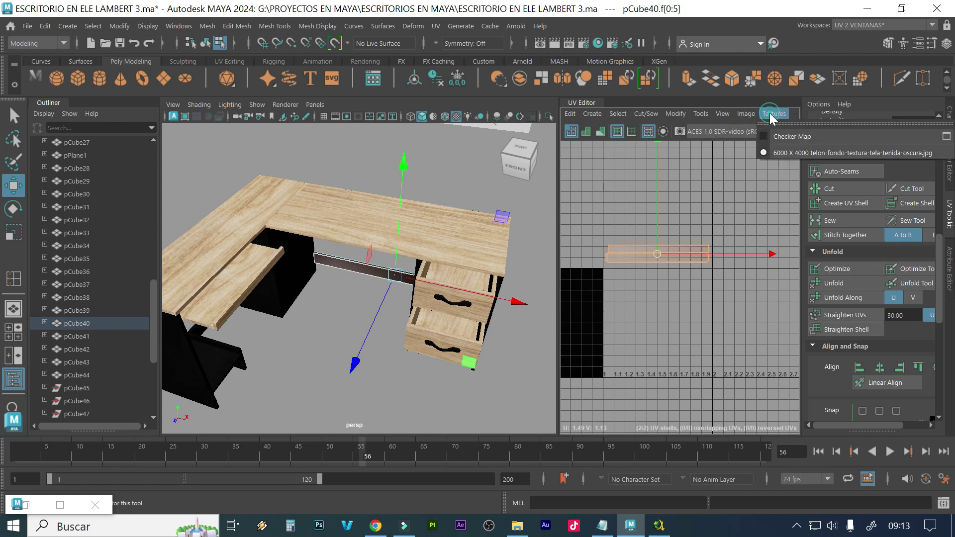
{"action": "left_click", "coordinate": [765, 136]}
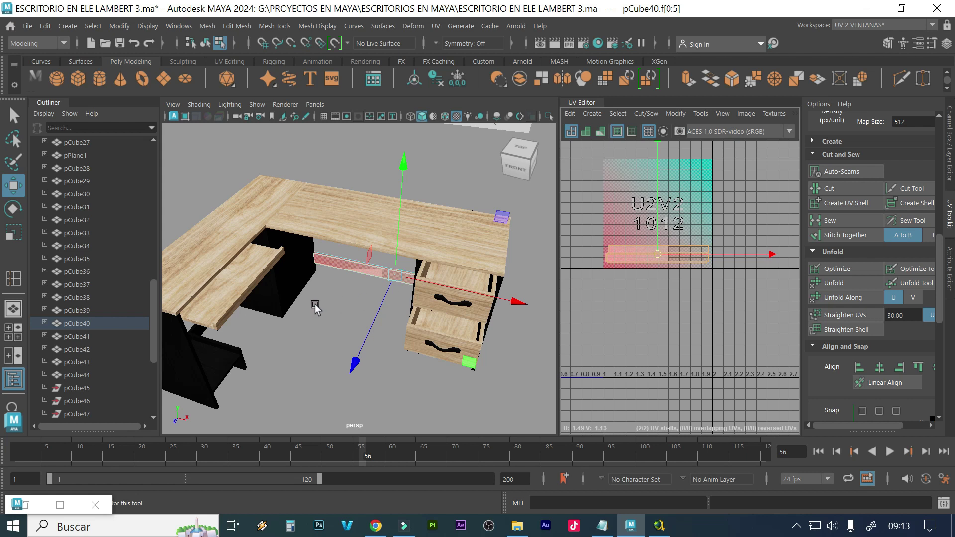
{"action": "key", "text": "f"}
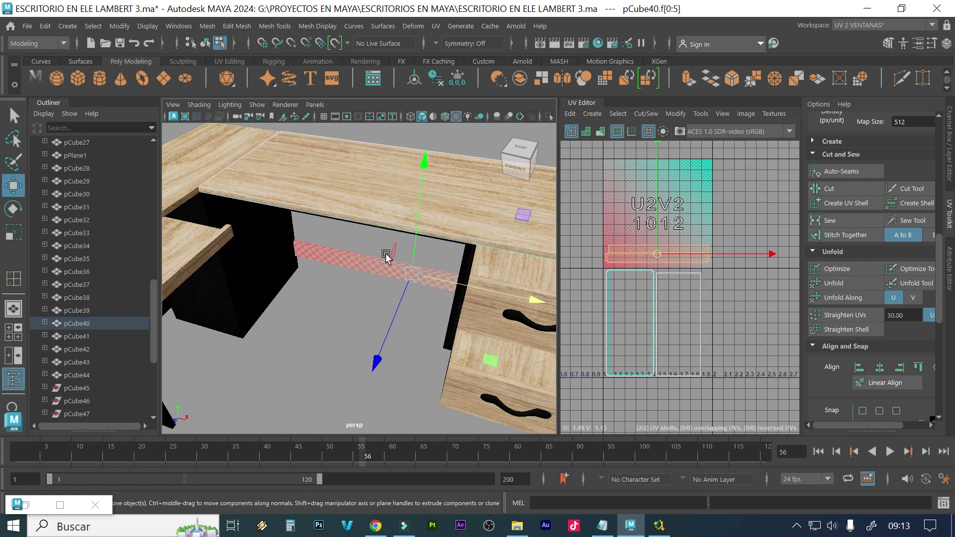
{"action": "left_click_drag", "start_coordinate": [377, 279], "coordinate": [256, 252], "text": "alt"}
{"action": "left_click_drag", "start_coordinate": [352, 330], "coordinate": [463, 291], "text": "alt"}
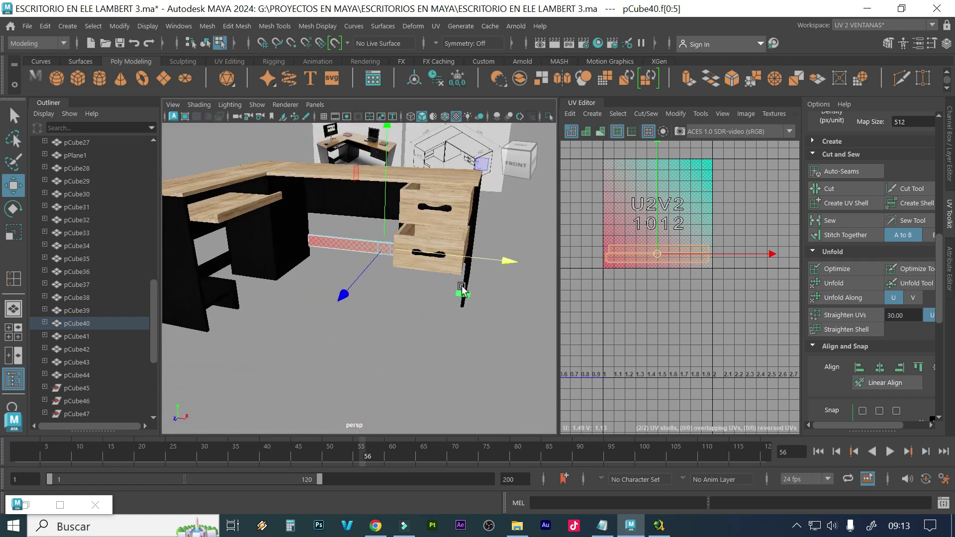
{"action": "left_click_drag", "start_coordinate": [296, 275], "coordinate": [547, 264], "text": "alt"}
{"action": "mouse_move", "coordinate": [332, 262]}
{"action": "left_mouse_down", "text": "alt"}
{"action": "mouse_move", "coordinate": [336, 268]}
{"action": "mouse_move", "coordinate": [320, 275]}
{"action": "left_mouse_up", "text": "alt"}
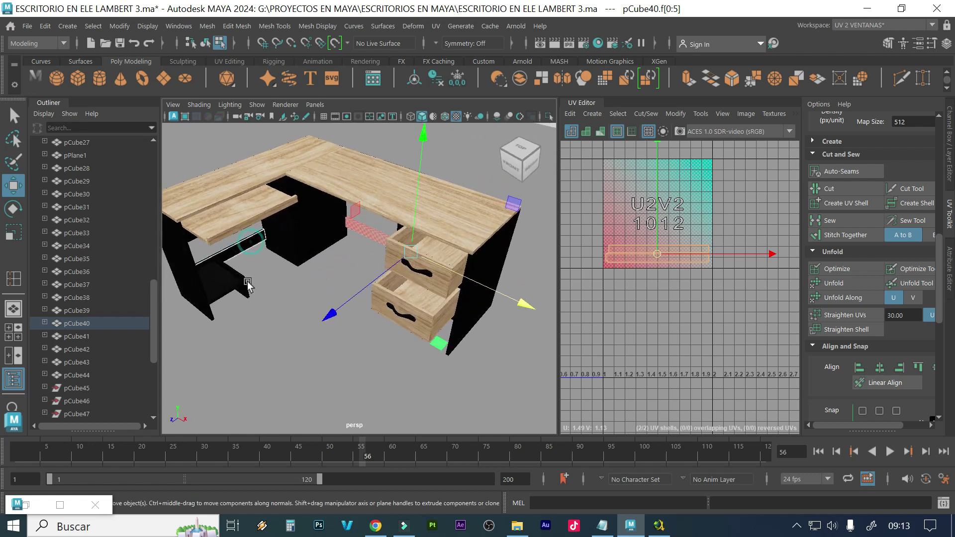
{"action": "scroll", "coordinate": [316, 273], "scroll_direction": "up", "scroll_amount": 3}
{"action": "scroll", "coordinate": [342, 296], "scroll_direction": "up", "scroll_amount": 2}
Select the plank pCube41 alone, pan the UV Editor to its shells, and switch to UV Shell mode
{"action": "right_click_drag", "start_coordinate": [289, 251], "coordinate": [312, 139]}
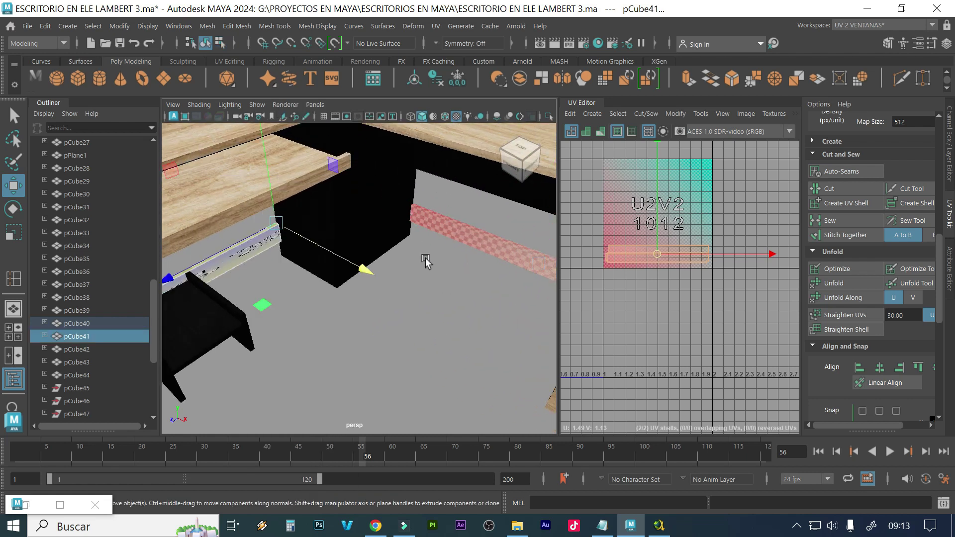
{"action": "scroll", "coordinate": [367, 270], "scroll_direction": "down", "scroll_amount": 5}
{"action": "scroll", "coordinate": [435, 277], "scroll_direction": "up", "scroll_amount": 5}
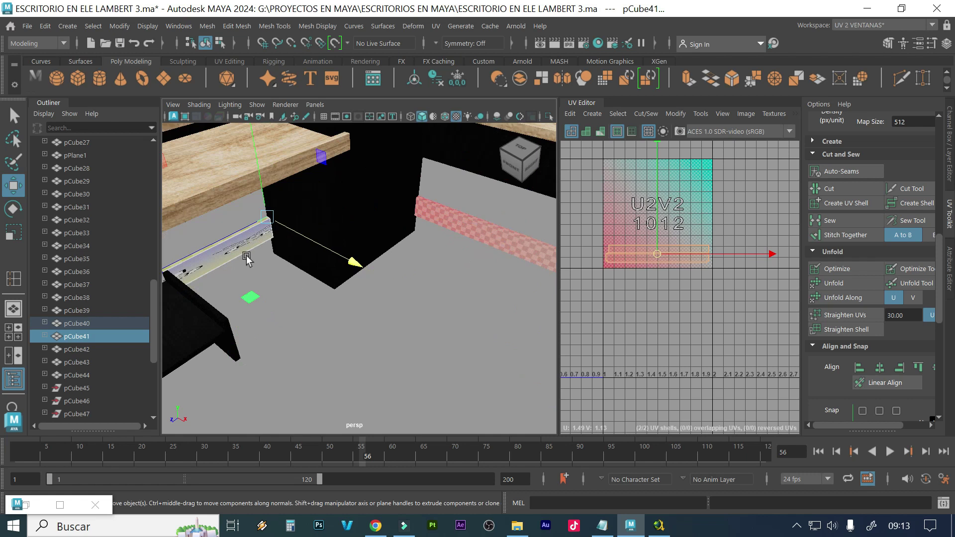
{"action": "left_click_drag", "start_coordinate": [267, 277], "coordinate": [273, 250], "text": "alt"}
{"action": "scroll", "coordinate": [251, 239], "scroll_direction": "up", "scroll_amount": 2}
{"action": "middle_click_drag", "start_coordinate": [294, 224], "coordinate": [454, 260], "text": "alt"}
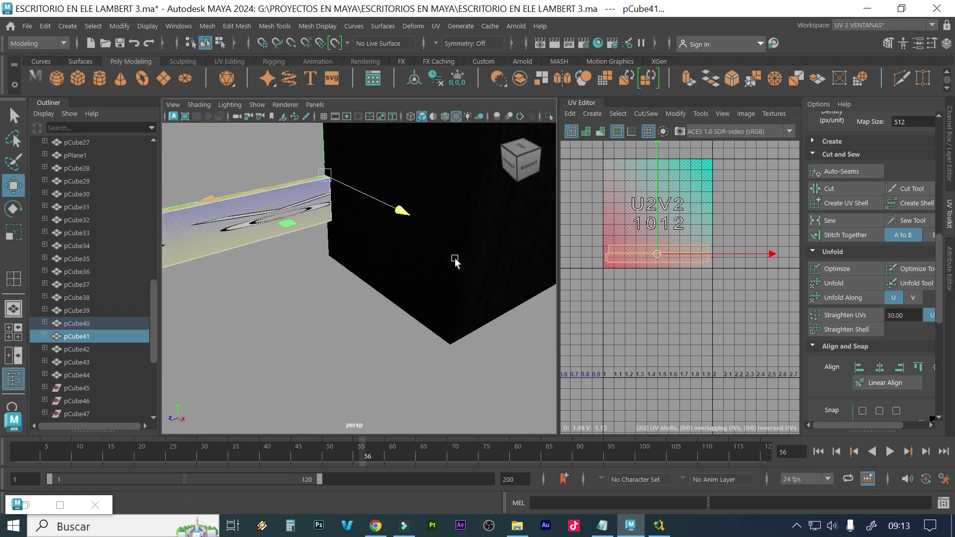
{"action": "scroll", "coordinate": [373, 266], "scroll_direction": "down", "scroll_amount": 4}
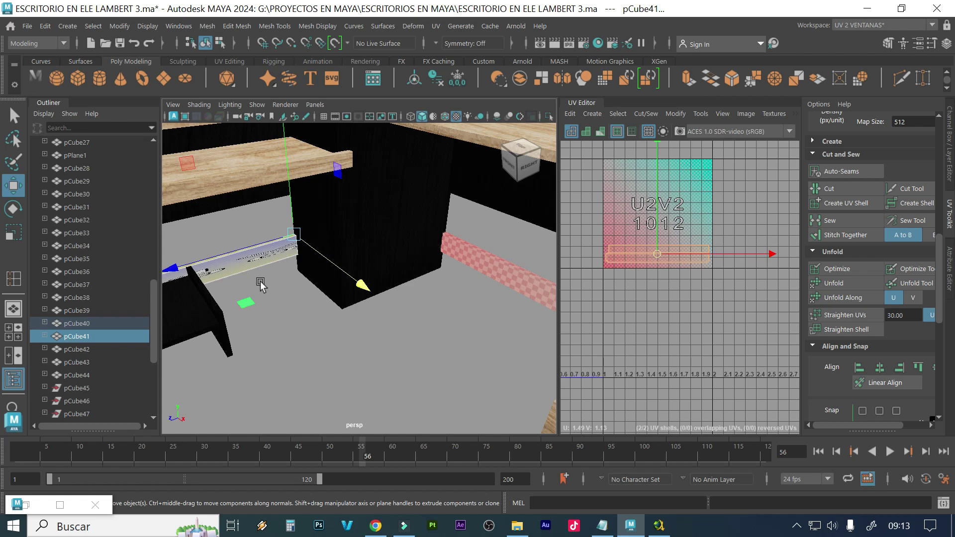
{"action": "left_click", "coordinate": [216, 277]}
{"action": "middle_click_drag", "start_coordinate": [649, 327], "coordinate": [745, 231], "text": "alt"}
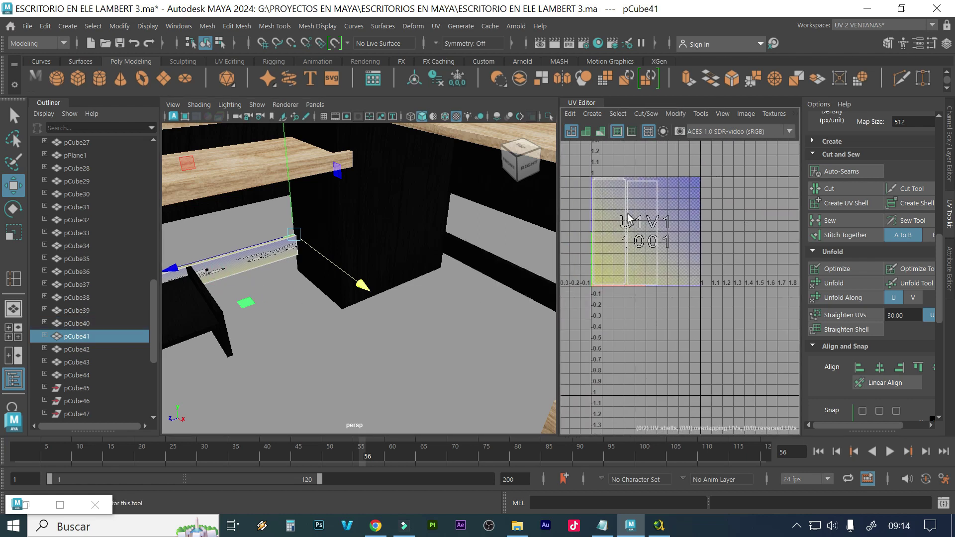
{"action": "middle_click_drag", "start_coordinate": [627, 218], "coordinate": [612, 221], "text": "alt"}
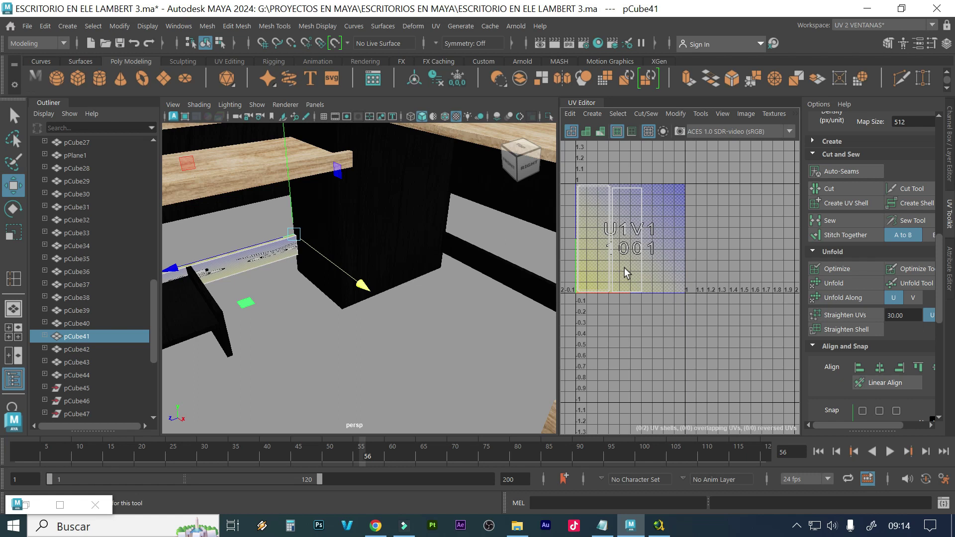
{"action": "right_click_drag", "start_coordinate": [628, 242], "coordinate": [585, 225]}
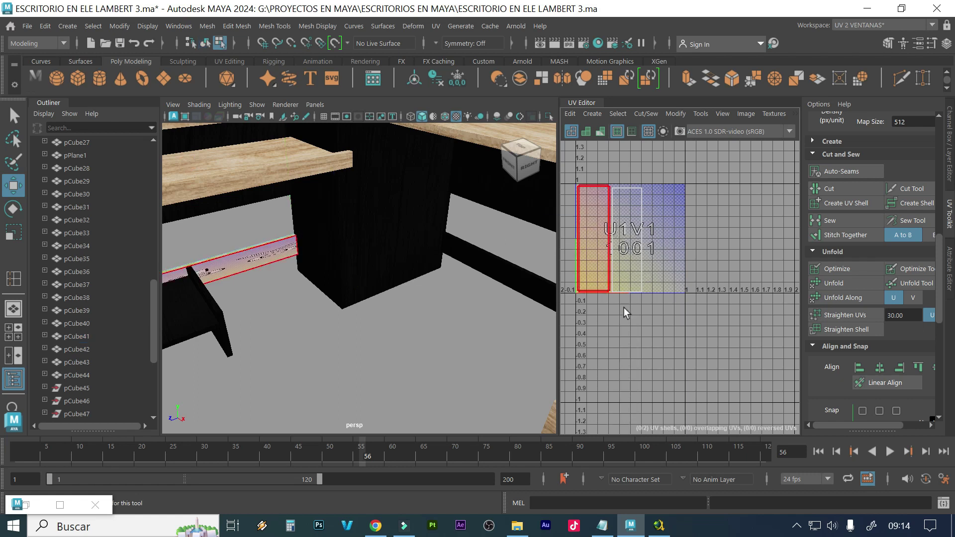
Move pCube41's UV shell down one tile and widen the UV Editor
{"action": "left_click", "coordinate": [594, 234]}
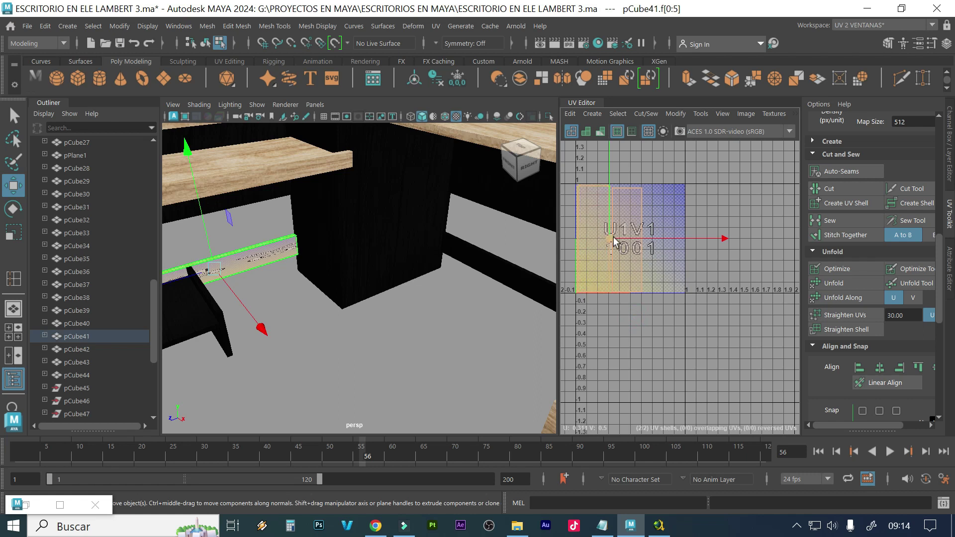
{"action": "left_click_drag", "start_coordinate": [613, 242], "coordinate": [616, 350]}
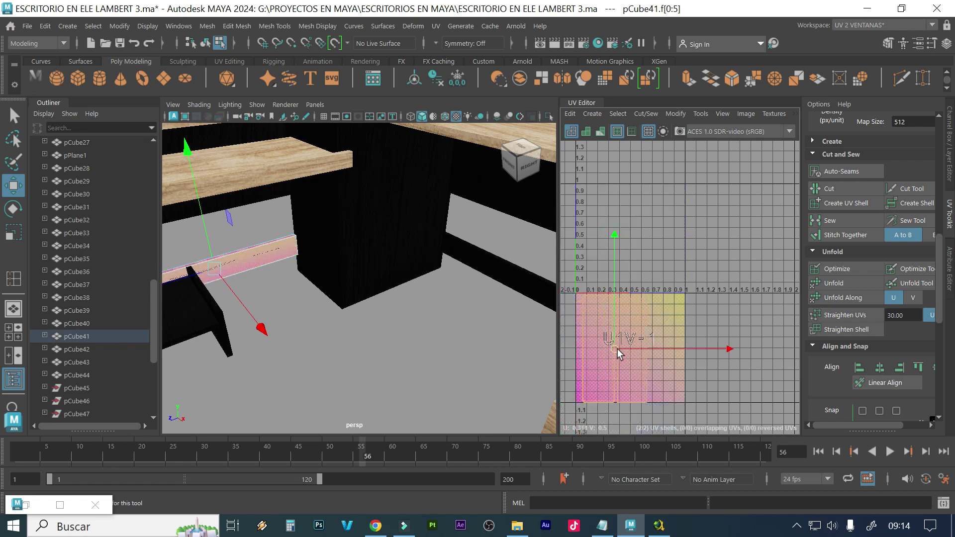
{"action": "middle_click_drag", "start_coordinate": [699, 288], "coordinate": [603, 231], "text": "alt"}
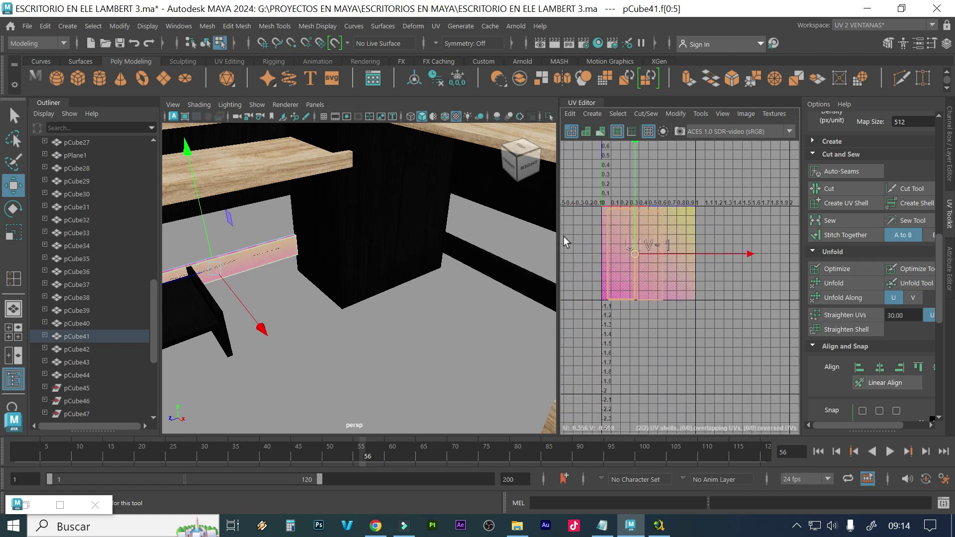
{"action": "left_click_drag", "start_coordinate": [559, 238], "coordinate": [391, 241]}
{"action": "left_click", "coordinate": [498, 254]}
{"action": "middle_click_drag", "start_coordinate": [522, 252], "coordinate": [526, 294], "text": "alt"}
Unfold faces f[0] and f[1] of the plank along V
{"action": "left_click", "coordinate": [506, 305]}
{"action": "left_click", "coordinate": [857, 302]}
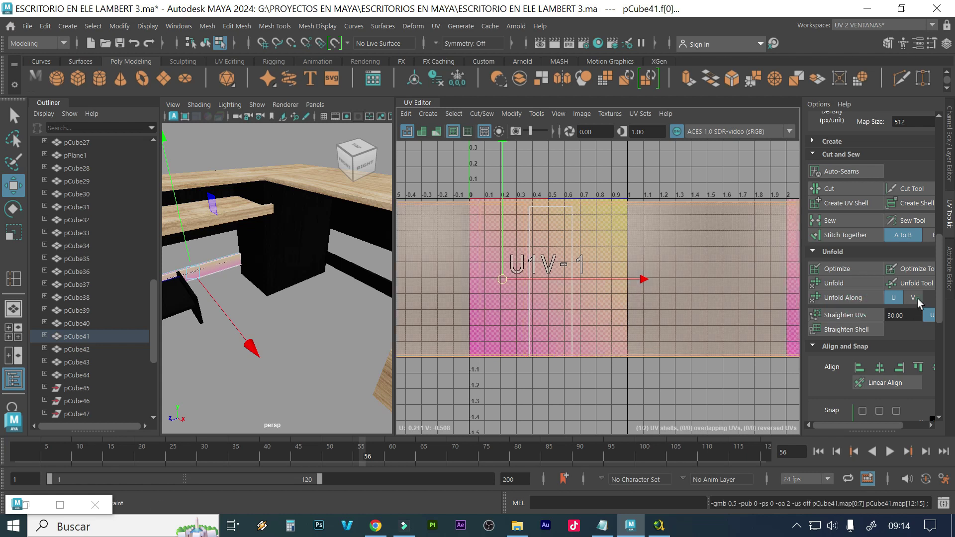
{"action": "left_click", "coordinate": [918, 298]}
{"action": "left_click", "coordinate": [842, 298]}
{"action": "left_click", "coordinate": [549, 252]}
{"action": "left_click", "coordinate": [846, 301]}
{"action": "left_click", "coordinate": [892, 298]}
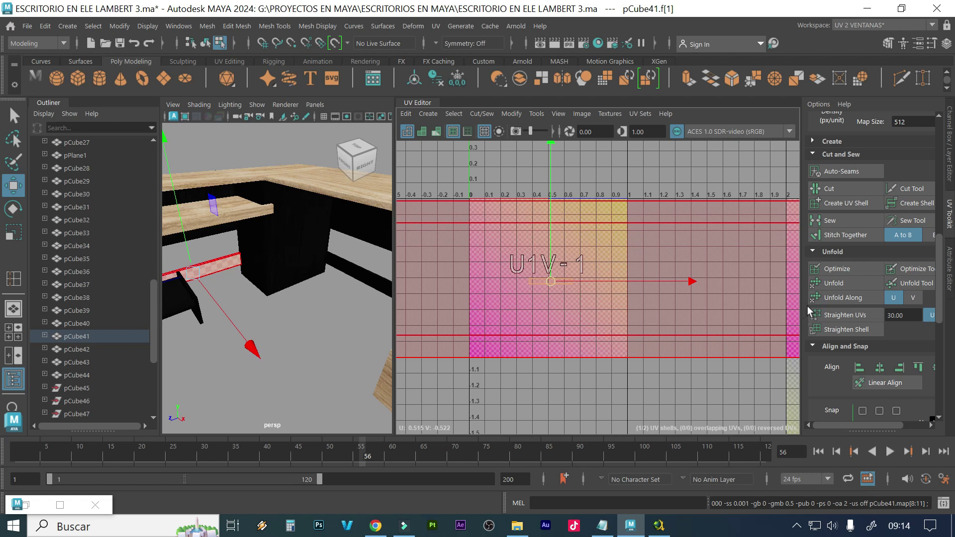
Select all the plank's faces and straighten their UVs
{"action": "left_click", "coordinate": [571, 346]}
{"action": "left_click_drag", "start_coordinate": [571, 346], "coordinate": [527, 237]}
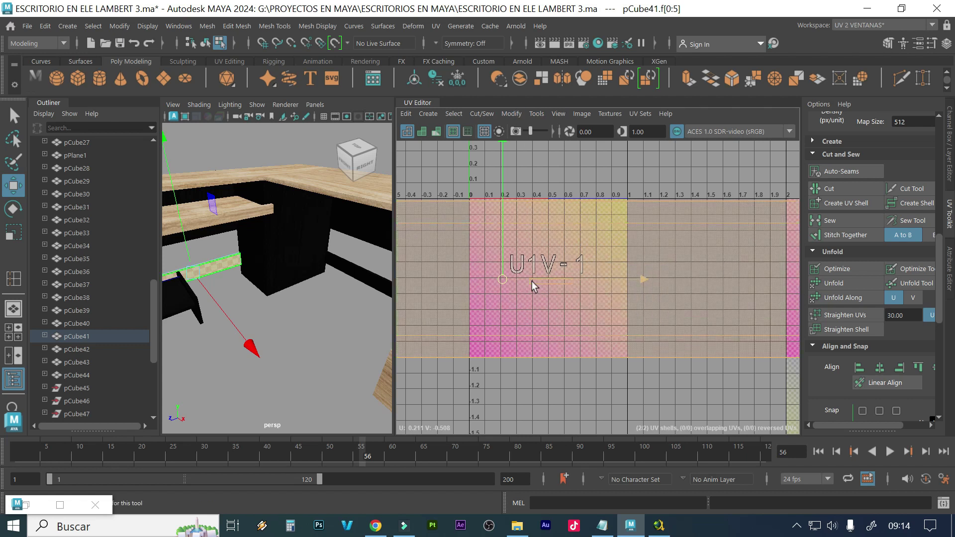
{"action": "left_click", "coordinate": [846, 317]}
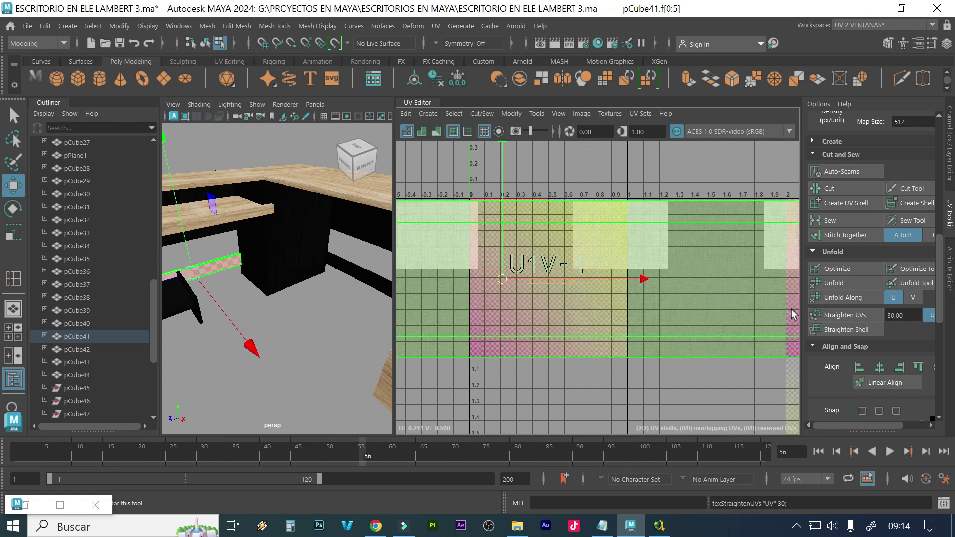
Lay out pCube41's UV shells inside the 0–1 range with Modify > Layout
{"action": "left_click", "coordinate": [512, 114]}
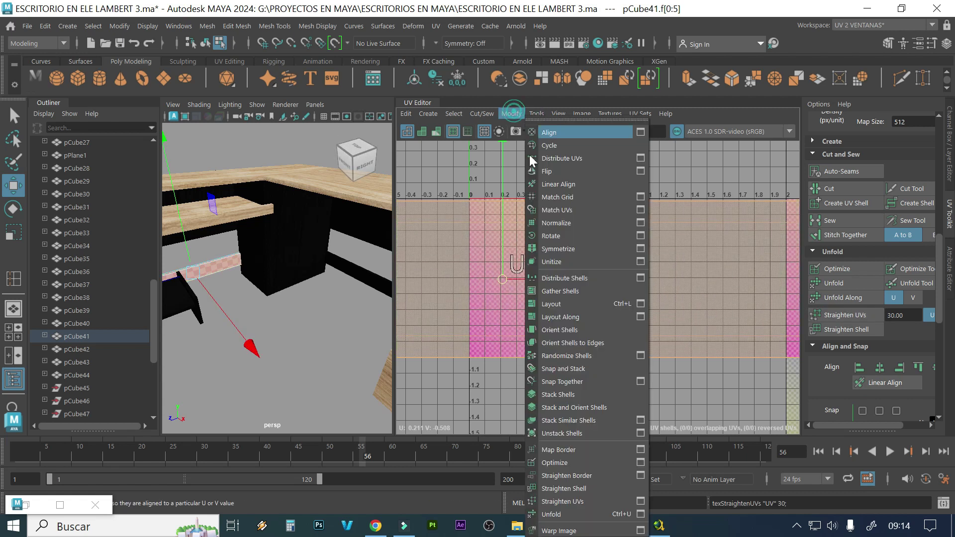
{"action": "left_click", "coordinate": [556, 305]}
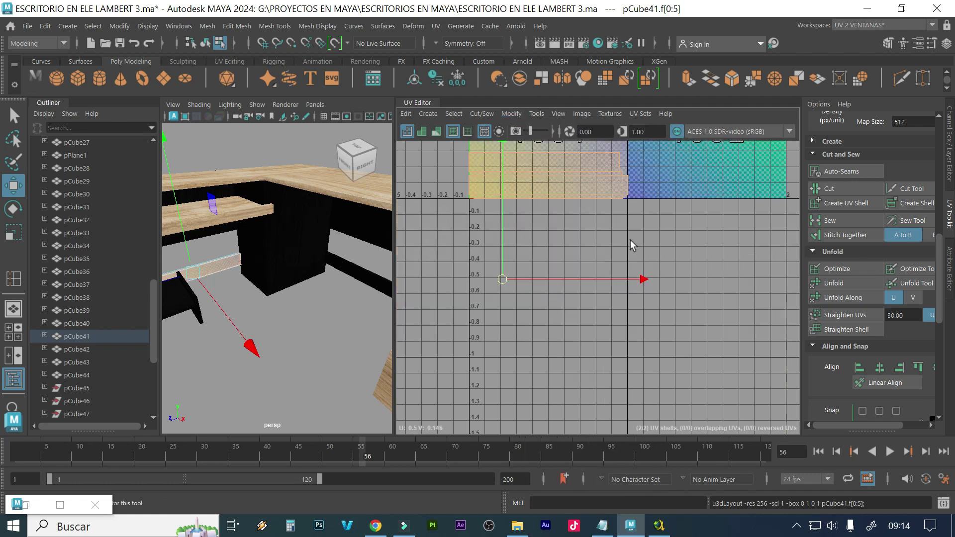
{"action": "scroll", "coordinate": [630, 241], "scroll_direction": "down", "scroll_amount": 2}
{"action": "scroll", "coordinate": [500, 246], "scroll_direction": "down", "scroll_amount": 1}
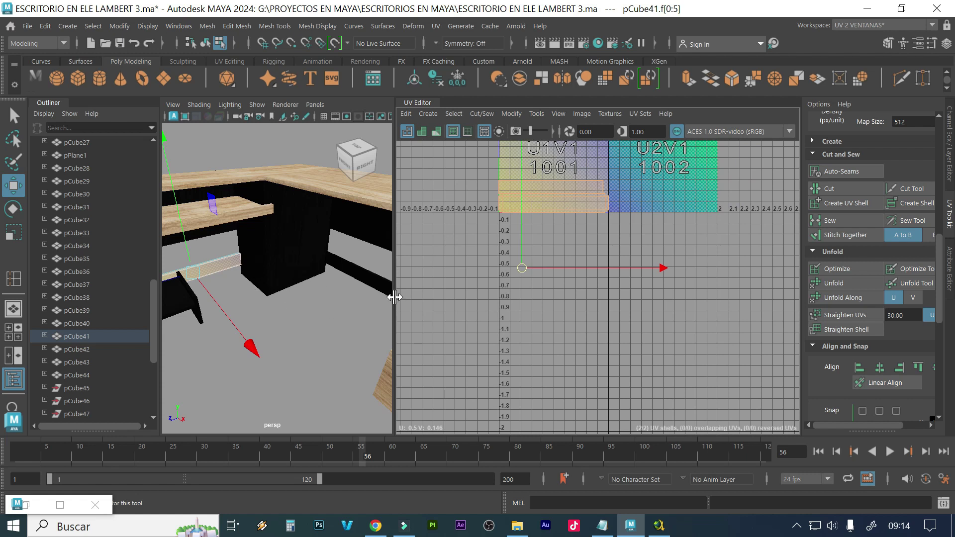
Widen the 3D viewport, orbit around the desk, and frame the whole desk
{"action": "left_click_drag", "start_coordinate": [395, 297], "coordinate": [635, 279]}
{"action": "left_click_drag", "start_coordinate": [347, 313], "coordinate": [320, 311], "text": "alt"}
{"action": "left_click_drag", "start_coordinate": [315, 264], "coordinate": [309, 256], "text": "alt"}
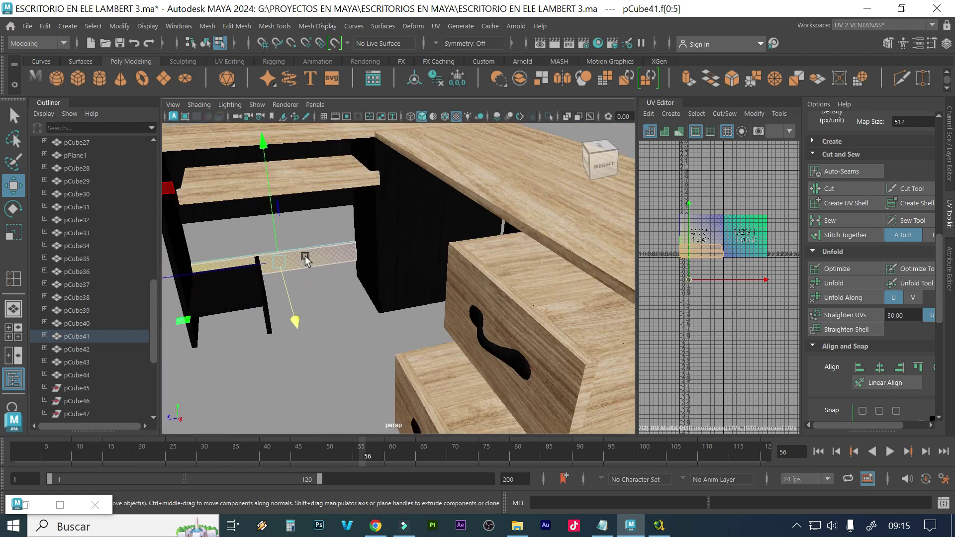
{"action": "left_click_drag", "start_coordinate": [407, 271], "coordinate": [371, 270], "text": "alt"}
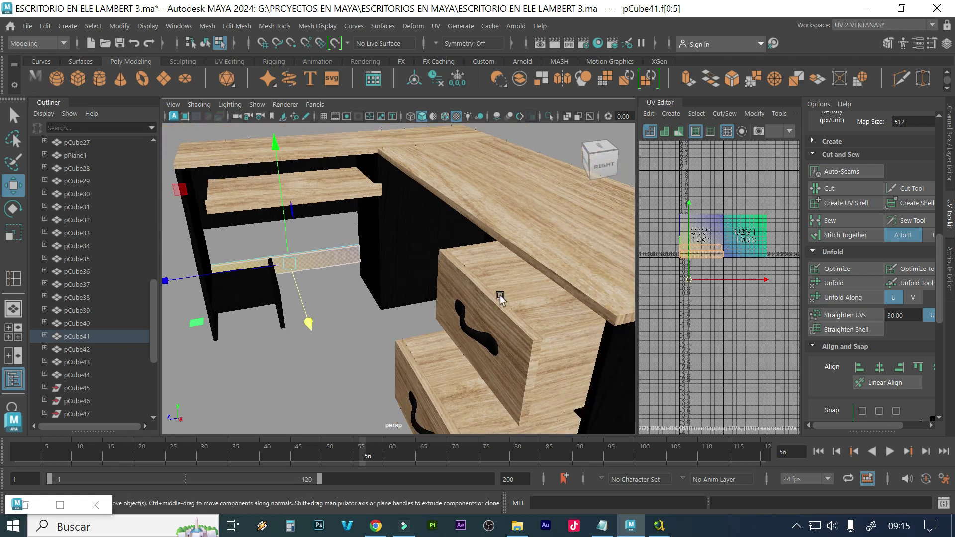
{"action": "key", "text": "a"}
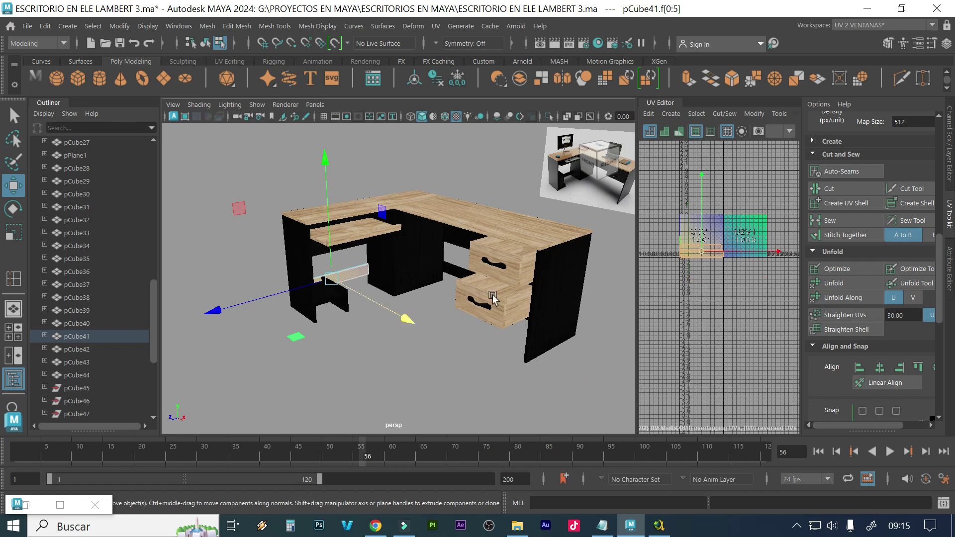
{"action": "right_click", "coordinate": [439, 222]}
Select pCube29–pCube44 to review the checker around the desk, then select pCube39 alone
{"action": "left_click", "coordinate": [484, 133]}
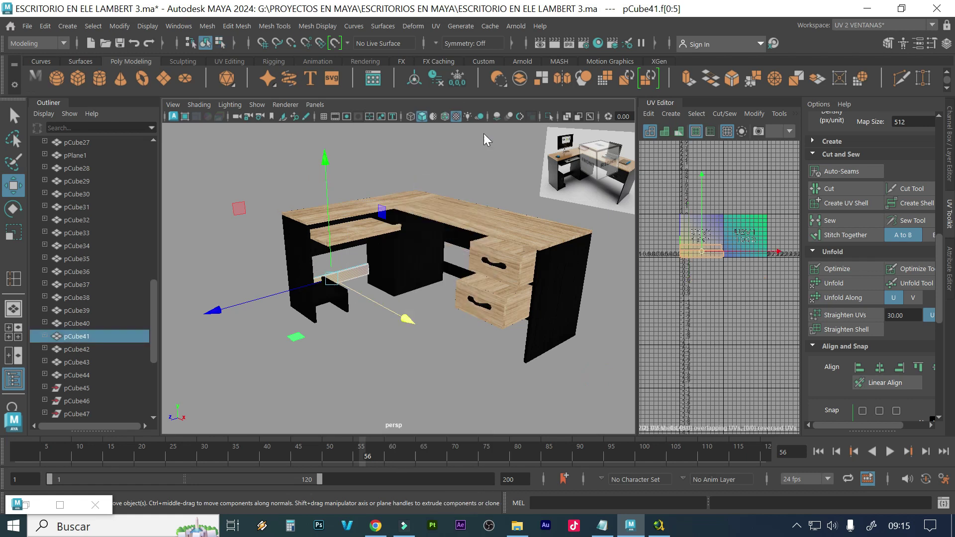
{"action": "left_click_drag", "start_coordinate": [581, 398], "coordinate": [257, 162]}
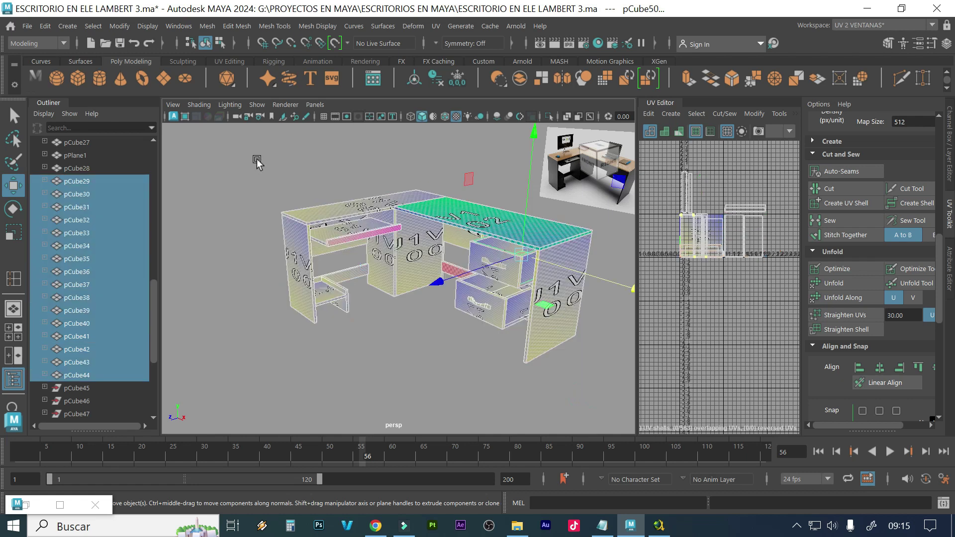
{"action": "scroll", "coordinate": [281, 201], "scroll_direction": "up", "scroll_amount": 5}
{"action": "scroll", "coordinate": [474, 211], "scroll_direction": "up", "scroll_amount": 4}
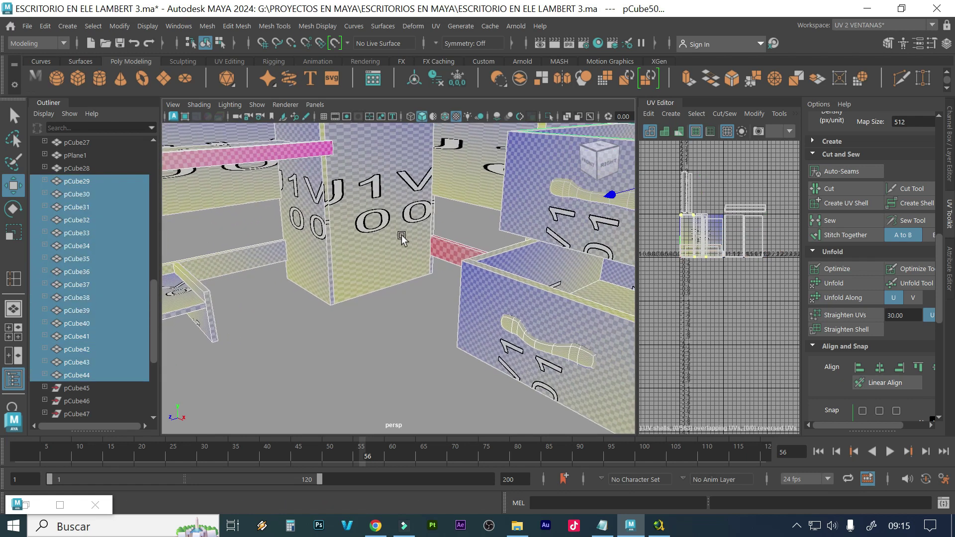
{"action": "mouse_move", "coordinate": [419, 266]}
{"action": "left_mouse_down", "text": "alt"}
{"action": "mouse_move", "coordinate": [443, 273]}
{"action": "mouse_move", "coordinate": [367, 286]}
{"action": "mouse_move", "coordinate": [405, 273]}
{"action": "left_mouse_up", "text": "alt"}
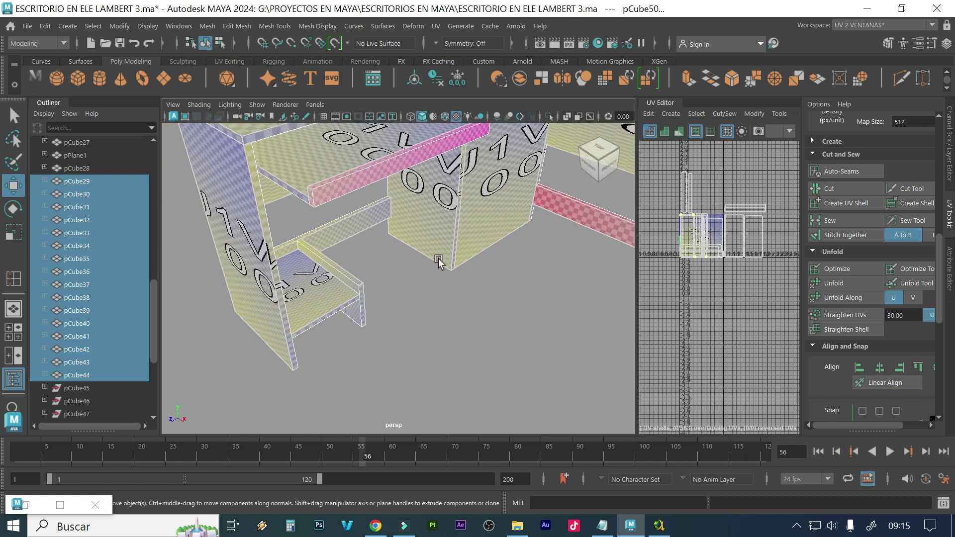
{"action": "left_click_drag", "start_coordinate": [422, 310], "coordinate": [358, 283], "text": "alt"}
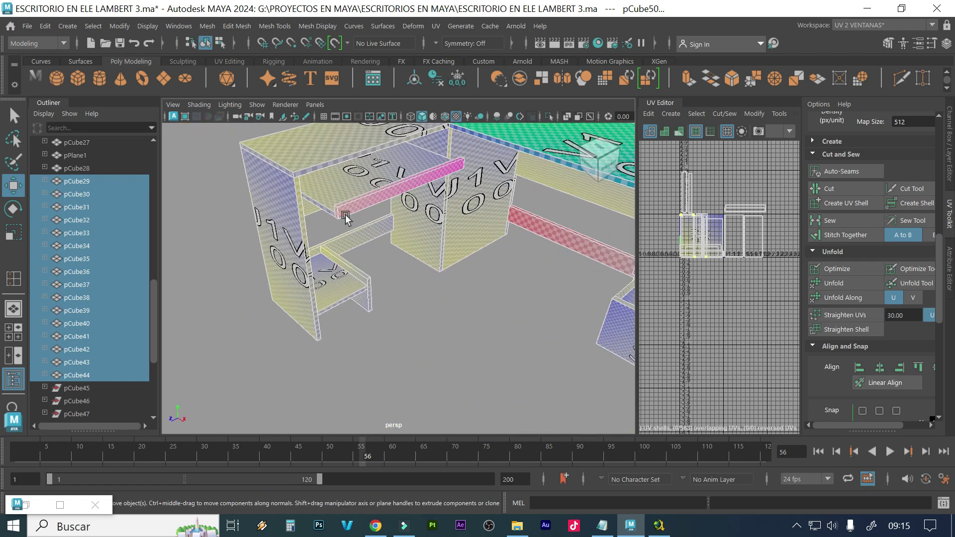
{"action": "left_click_drag", "start_coordinate": [528, 229], "coordinate": [545, 196], "text": "alt"}
{"action": "left_click", "coordinate": [541, 172]}
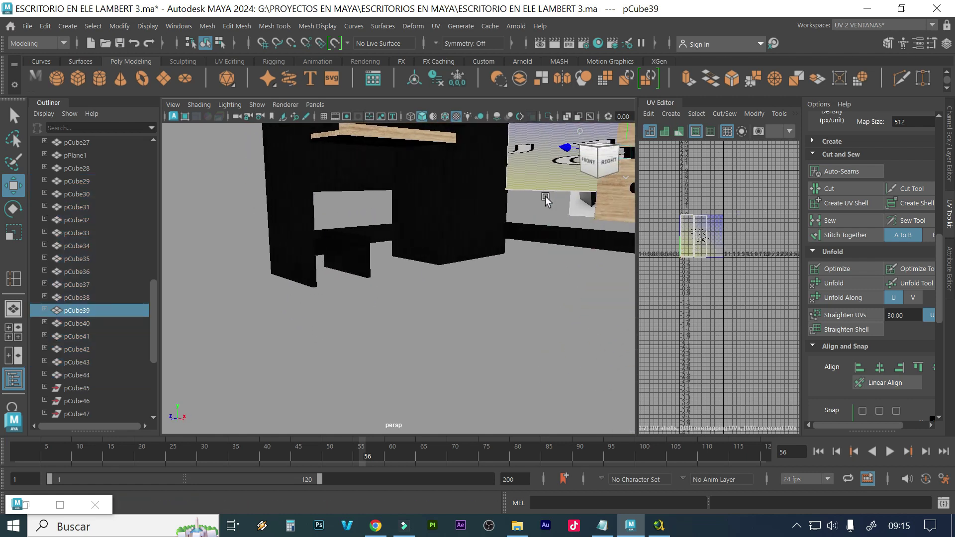
Orbit to the pCube39 panel, widen the UV Editor, and frame the 0–1 tile
{"action": "left_click_drag", "start_coordinate": [589, 258], "coordinate": [460, 290], "text": "alt"}
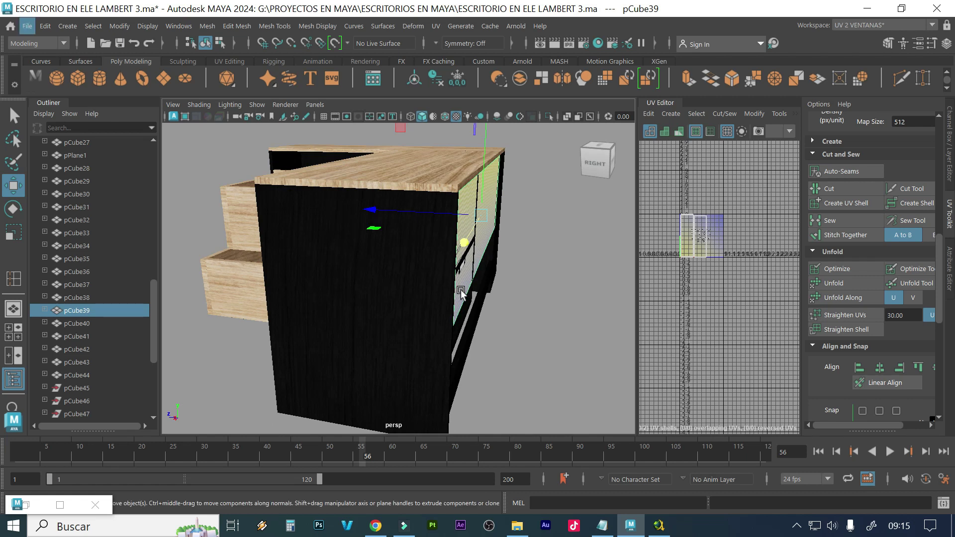
{"action": "left_click_drag", "start_coordinate": [452, 261], "coordinate": [422, 259], "text": "alt"}
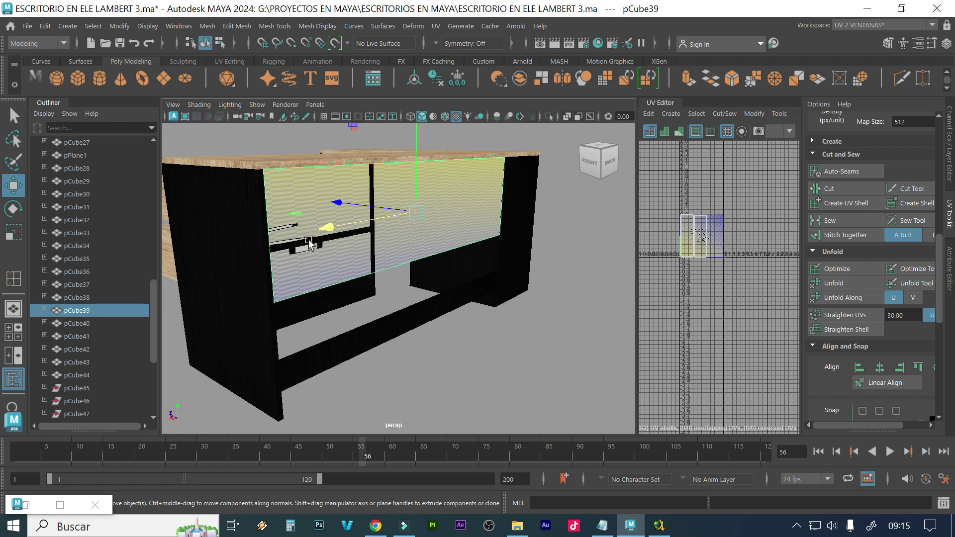
{"action": "mouse_move", "coordinate": [467, 245]}
{"action": "left_mouse_down", "text": "alt"}
{"action": "mouse_move", "coordinate": [481, 239]}
{"action": "mouse_move", "coordinate": [393, 208]}
{"action": "mouse_move", "coordinate": [388, 230]}
{"action": "mouse_move", "coordinate": [402, 236]}
{"action": "mouse_move", "coordinate": [392, 236]}
{"action": "left_mouse_up", "text": "alt"}
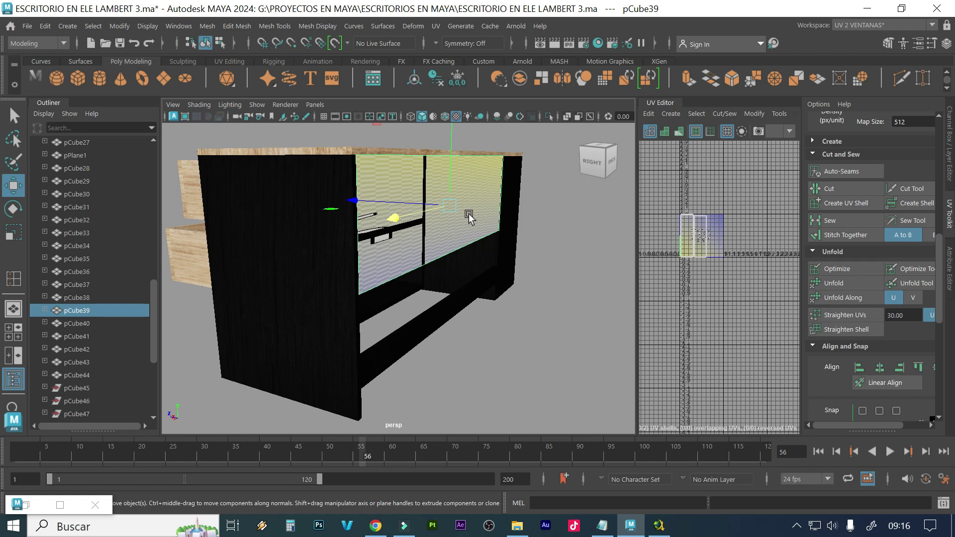
{"action": "left_click_drag", "start_coordinate": [636, 260], "coordinate": [477, 253]}
{"action": "scroll", "coordinate": [300, 222], "scroll_direction": "up", "scroll_amount": 3}
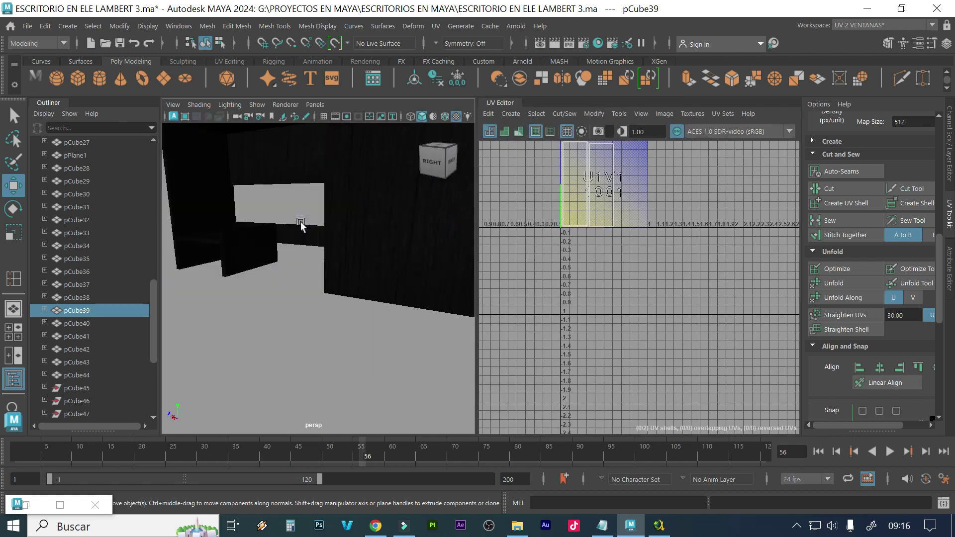
{"action": "scroll", "coordinate": [300, 219], "scroll_direction": "up", "scroll_amount": 2}
{"action": "scroll", "coordinate": [309, 217], "scroll_direction": "up", "scroll_amount": 3}
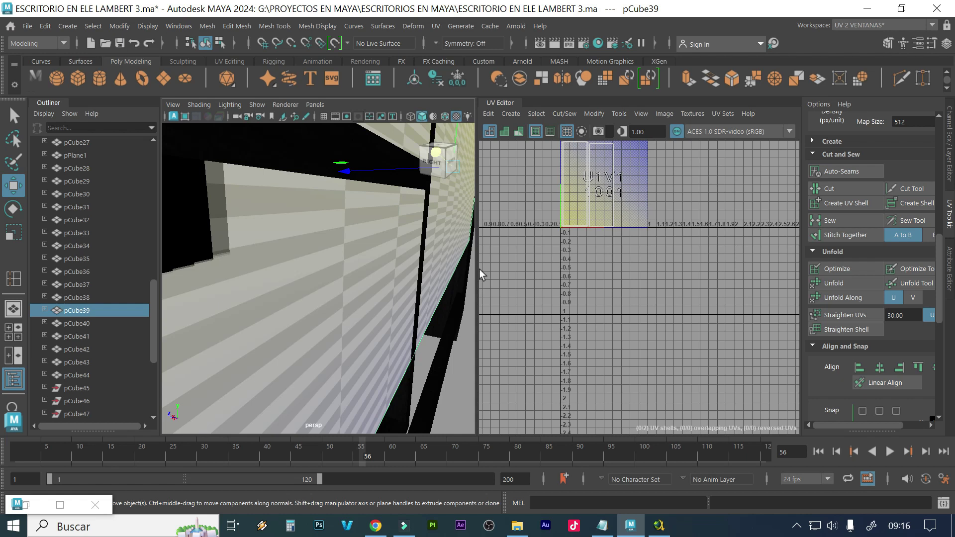
{"action": "left_click_drag", "start_coordinate": [476, 273], "coordinate": [275, 284]}
{"action": "middle_click_drag", "start_coordinate": [437, 251], "coordinate": [525, 270], "text": "alt"}
{"action": "scroll", "coordinate": [452, 238], "scroll_direction": "up", "scroll_amount": 3}
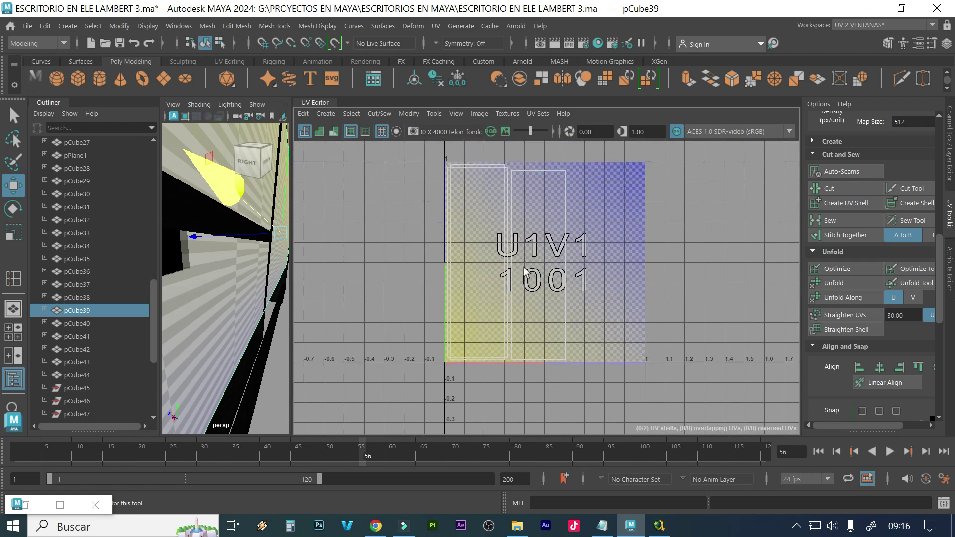
In UV face mode, unfold pCube39's left face and narrow face f[1] along U and V
{"action": "right_click_drag", "start_coordinate": [490, 252], "coordinate": [430, 226]}
{"action": "left_click", "coordinate": [472, 249]}
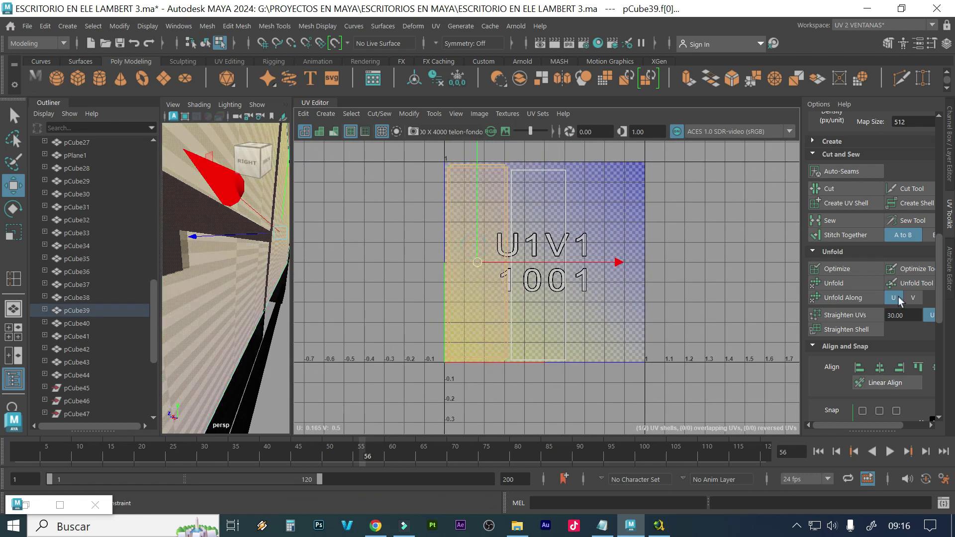
{"action": "left_click", "coordinate": [861, 299]}
{"action": "left_click", "coordinate": [908, 297]}
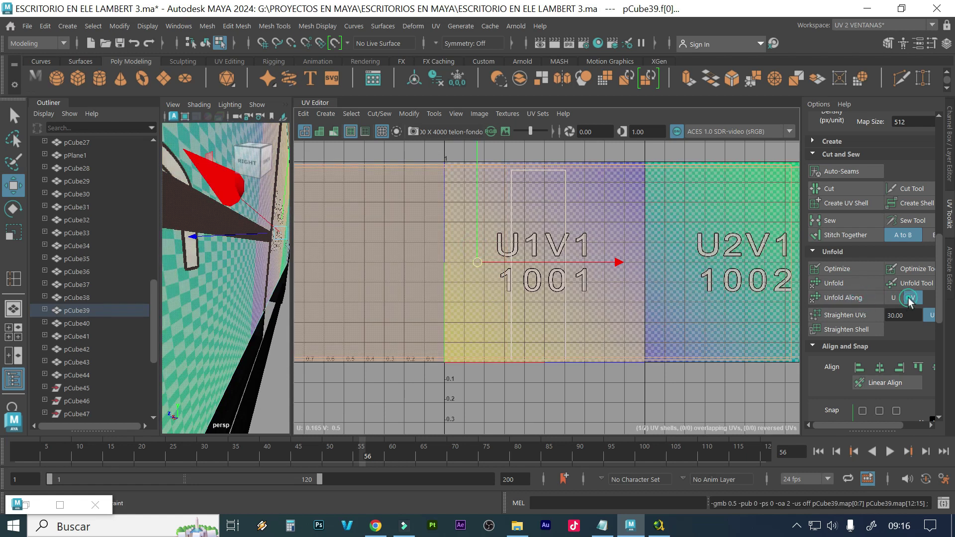
{"action": "left_click", "coordinate": [860, 297]}
{"action": "left_click", "coordinate": [556, 238]}
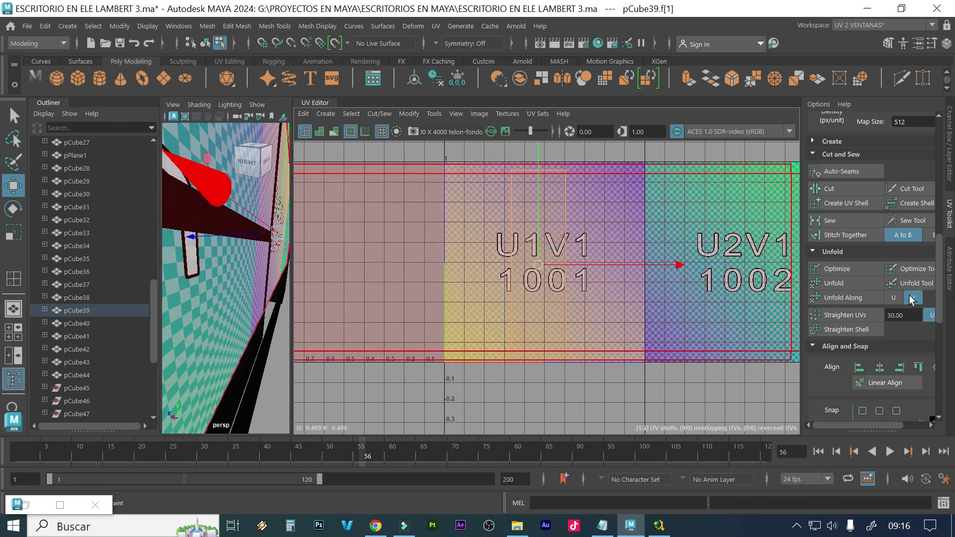
{"action": "left_click", "coordinate": [860, 297]}
{"action": "left_click", "coordinate": [892, 298]}
{"action": "left_click", "coordinate": [871, 301]}
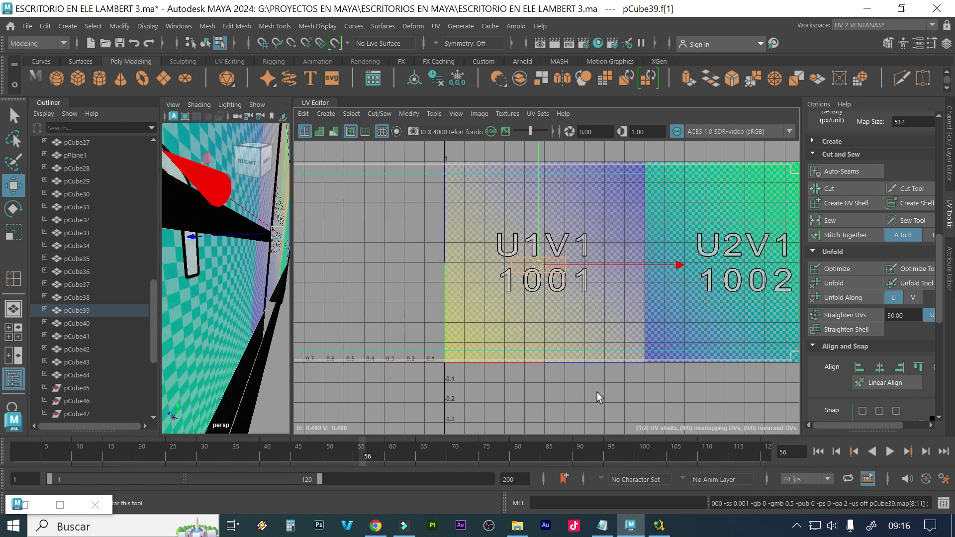
Select every face of the UV shell and straighten its UVs
{"action": "left_click_drag", "start_coordinate": [562, 327], "coordinate": [503, 211]}
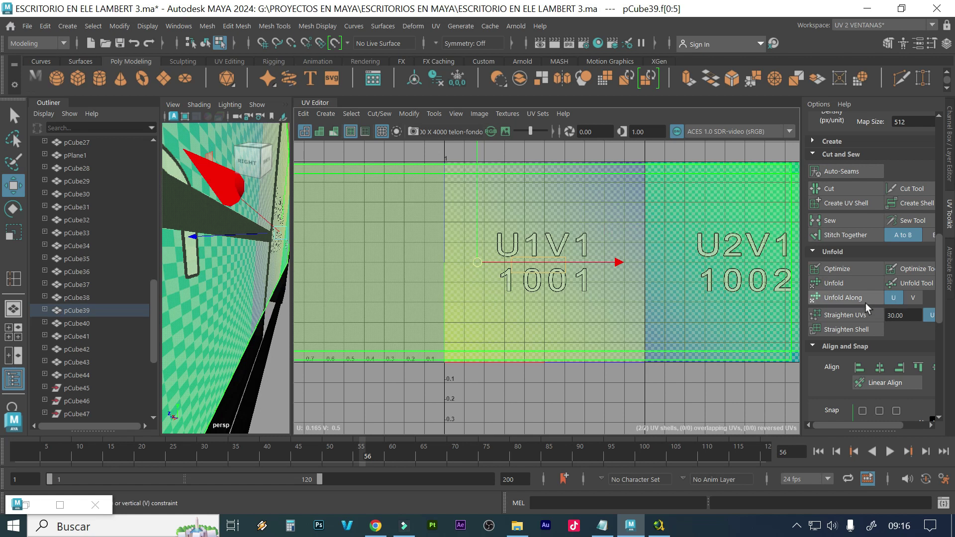
{"action": "left_click", "coordinate": [853, 317]}
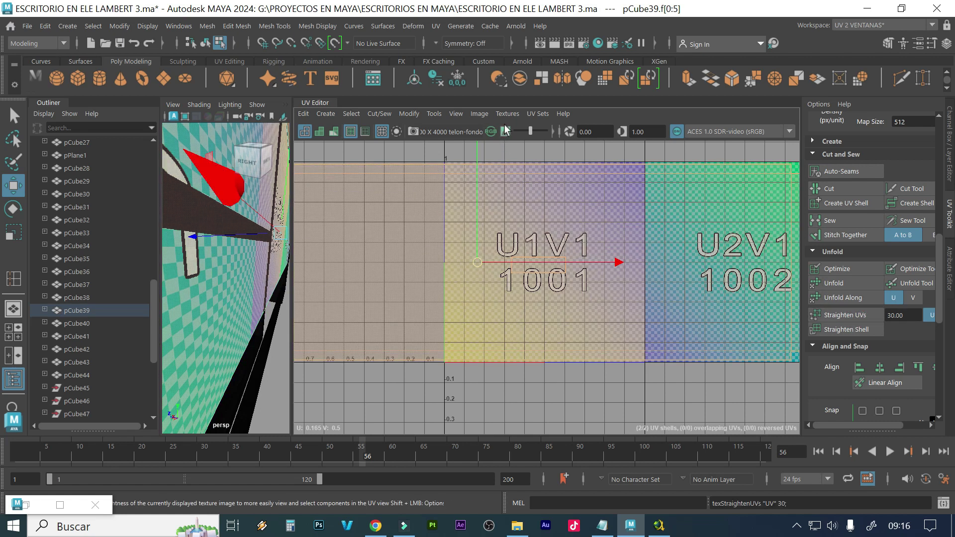
{"action": "left_click", "coordinate": [409, 114]}
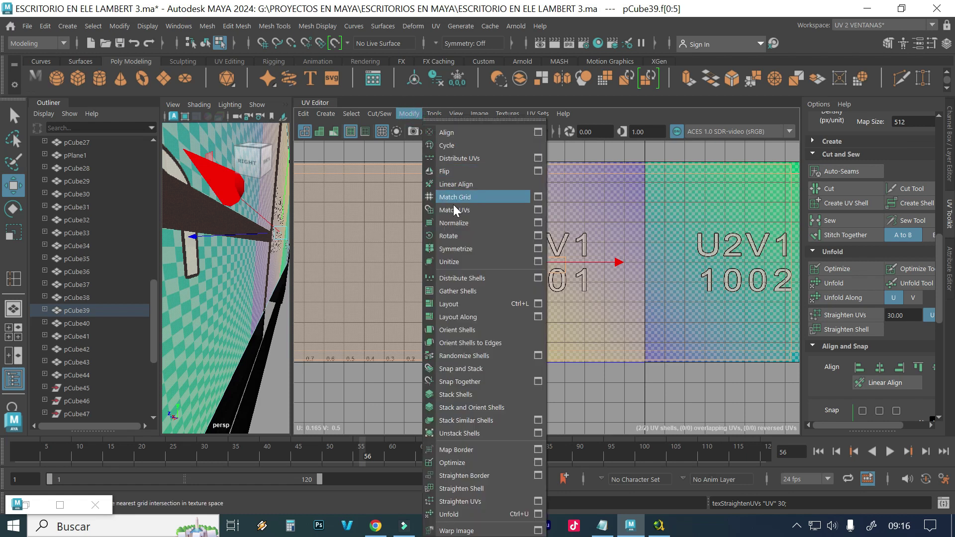
Lay out pCube39's UV shells inside the 0–1 space
{"action": "left_click", "coordinate": [482, 305]}
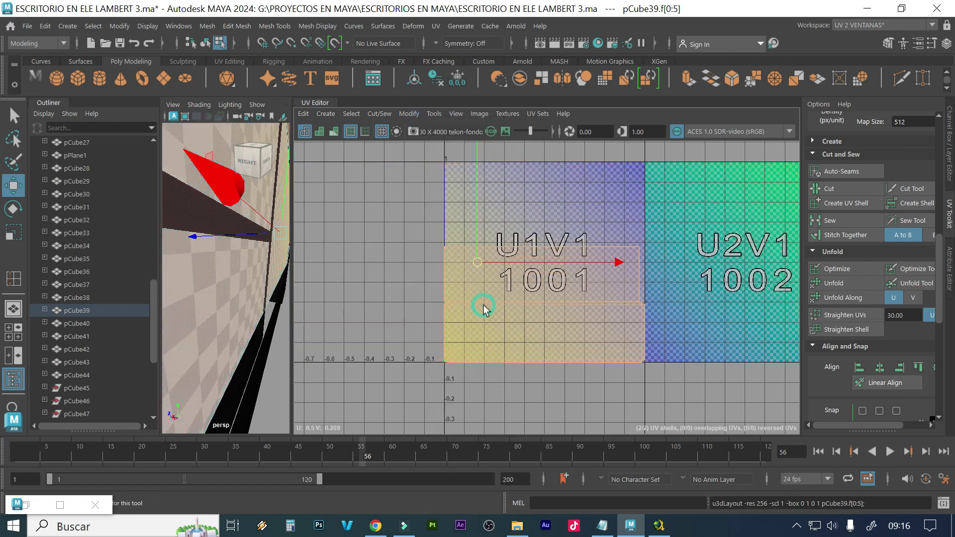
{"action": "right_click_drag", "start_coordinate": [637, 322], "coordinate": [540, 312], "text": "alt"}
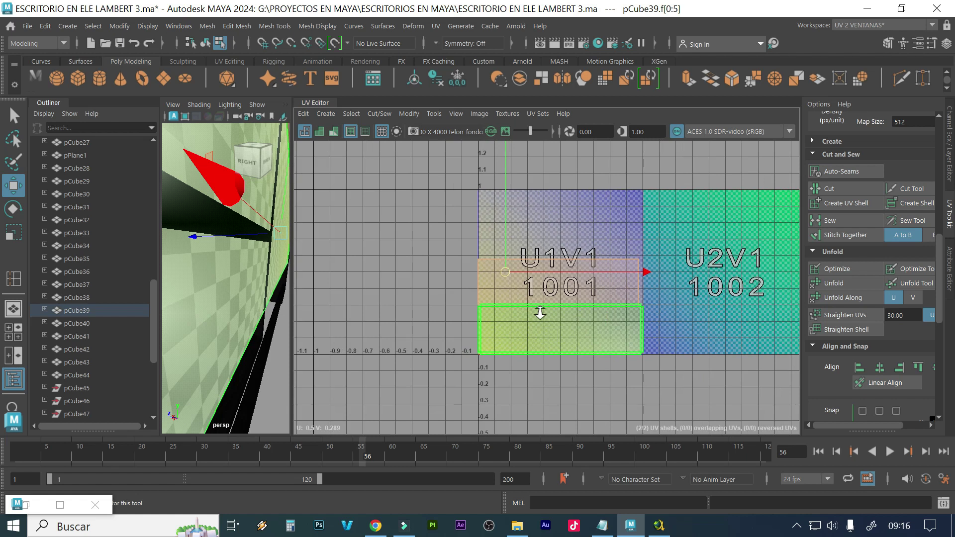
{"action": "scroll", "coordinate": [546, 311], "scroll_direction": "down", "scroll_amount": 1}
{"action": "left_click_drag", "start_coordinate": [281, 284], "coordinate": [209, 280], "text": "alt"}
{"action": "right_click_drag", "start_coordinate": [211, 279], "coordinate": [297, 287], "text": "alt"}
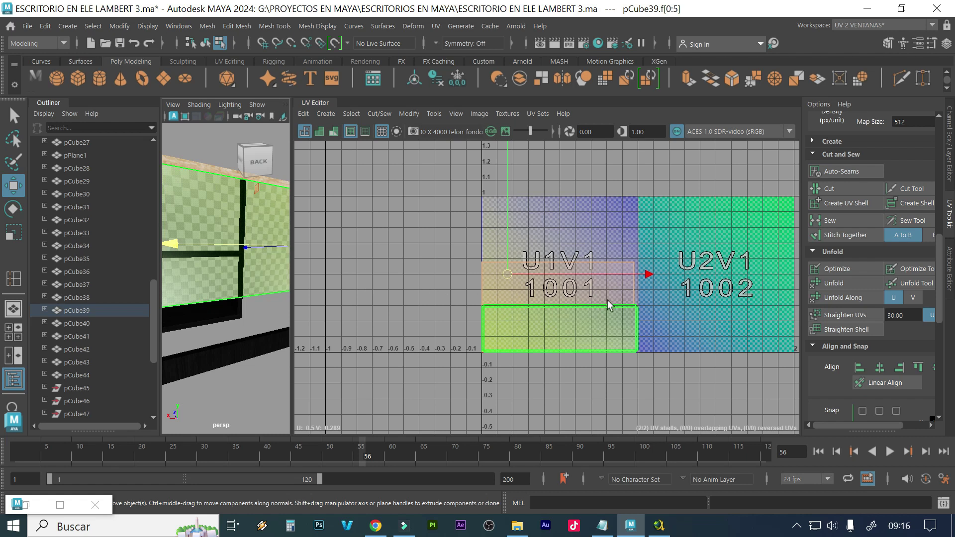
{"action": "scroll", "coordinate": [569, 293], "scroll_direction": "down", "scroll_amount": 3}
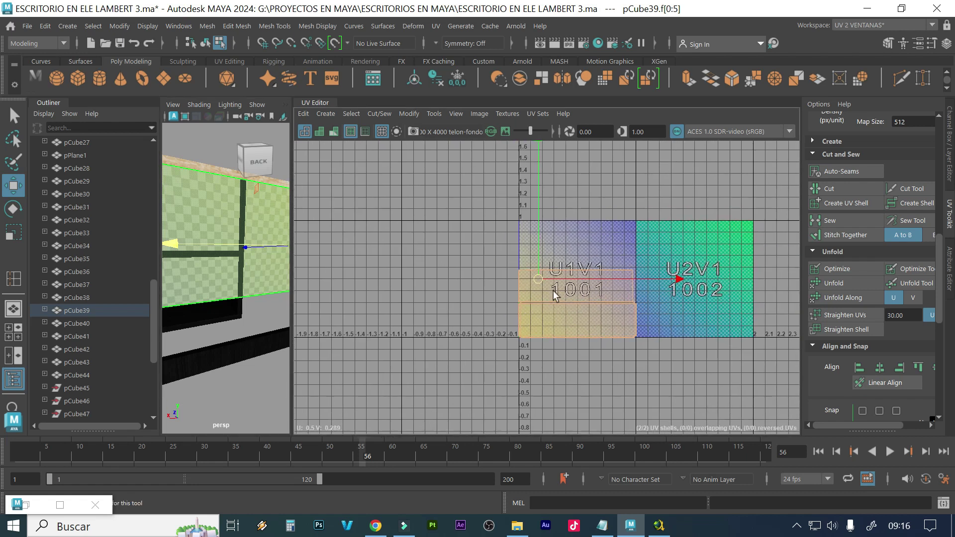
{"action": "scroll", "coordinate": [497, 273], "scroll_direction": "down", "scroll_amount": 1}
Move the packed UV shells right and down into the U2V-1 tile
{"action": "middle_click_drag", "start_coordinate": [613, 290], "coordinate": [561, 273], "text": "alt"}
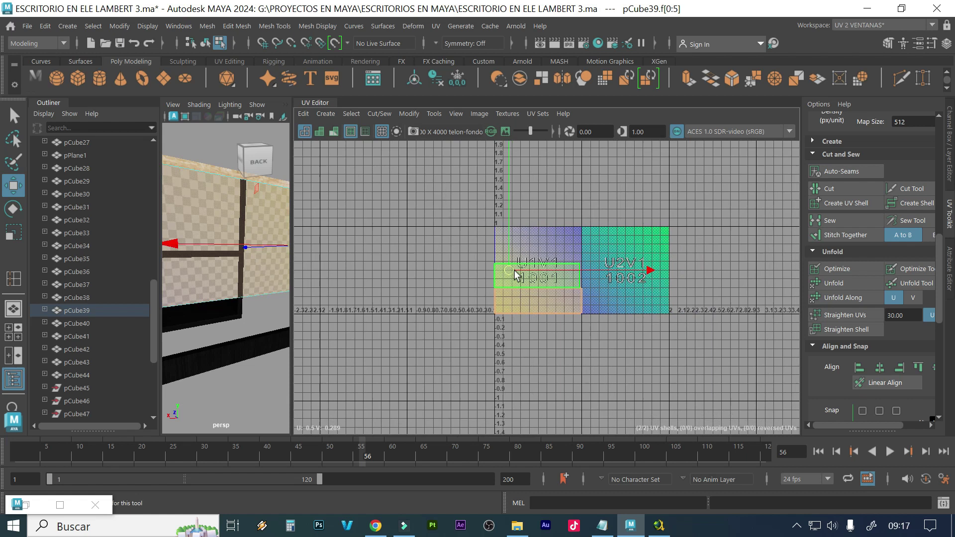
{"action": "left_click_drag", "start_coordinate": [512, 274], "coordinate": [602, 343]}
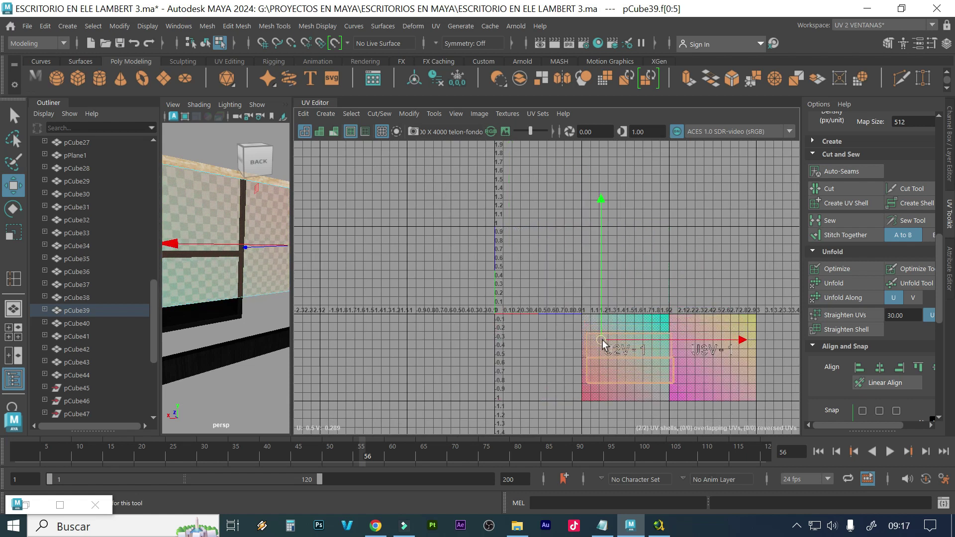
{"action": "scroll", "coordinate": [553, 267], "scroll_direction": "up", "scroll_amount": 3}
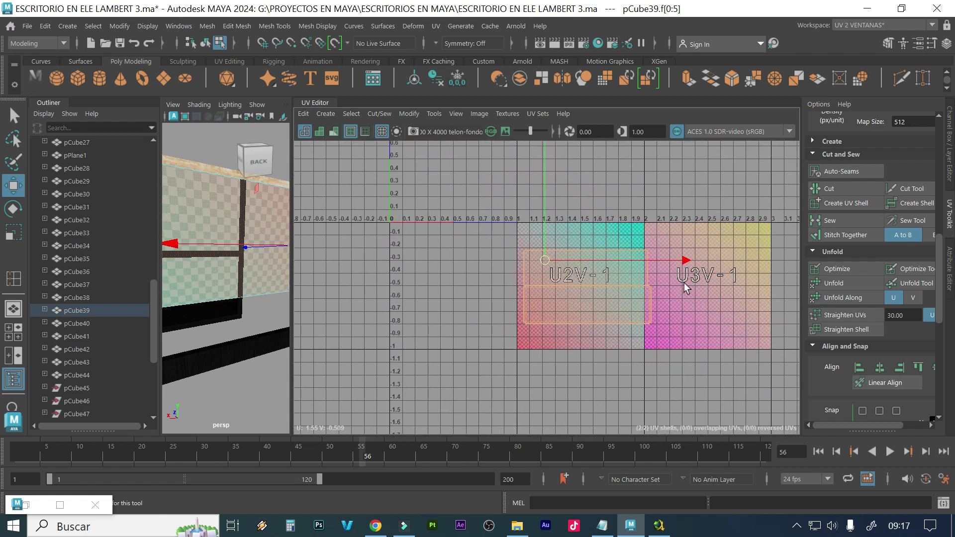
{"action": "scroll", "coordinate": [685, 287], "scroll_direction": "up", "scroll_amount": 1}
Scale the lower UV shell down slightly
{"action": "left_click", "coordinate": [585, 294]}
{"action": "scroll", "coordinate": [636, 302], "scroll_direction": "up", "scroll_amount": 1}
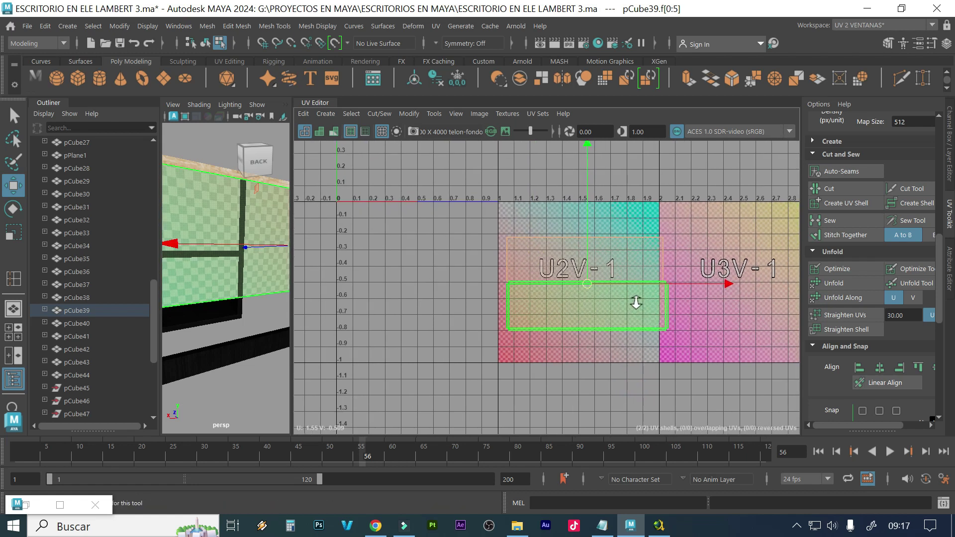
{"action": "scroll", "coordinate": [615, 301], "scroll_direction": "up", "scroll_amount": 1}
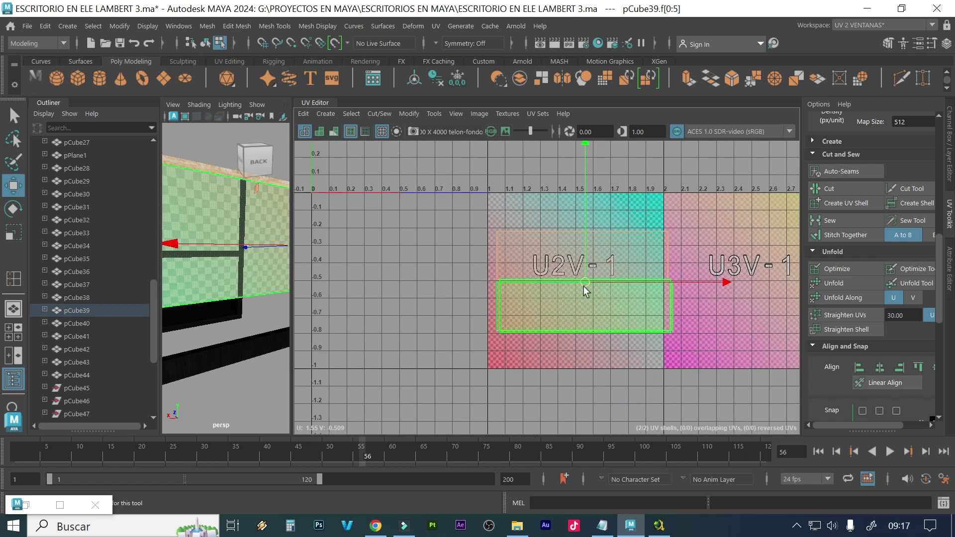
{"action": "key", "text": "r"}
{"action": "left_click_drag", "start_coordinate": [586, 286], "coordinate": [584, 285]}
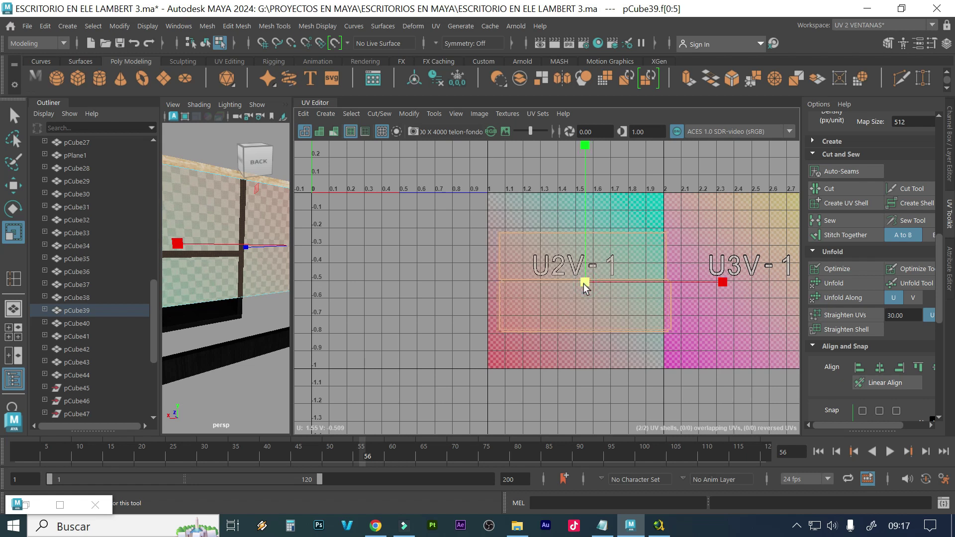
{"action": "key", "text": "w"}
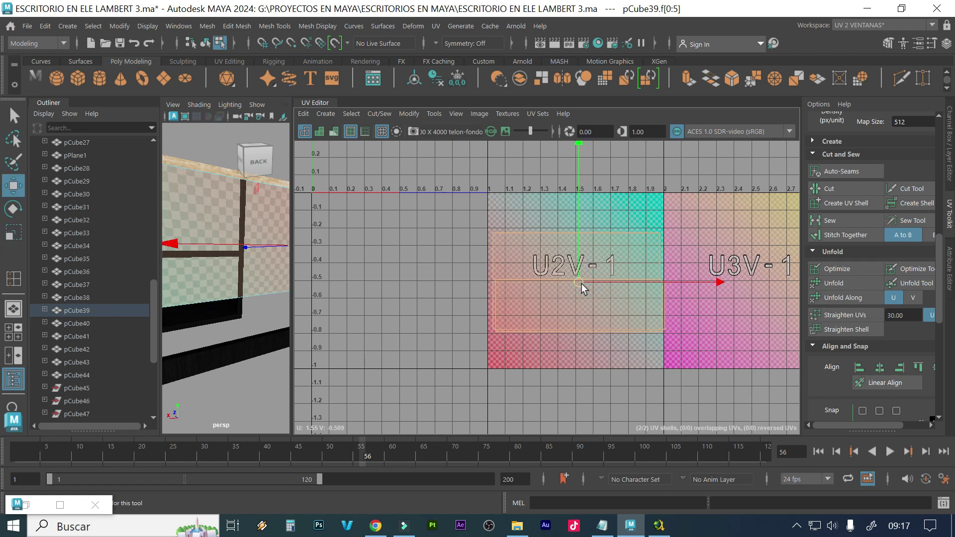
Reselect the lower UV shell and nudge it down along V
{"action": "left_click", "coordinate": [590, 367]}
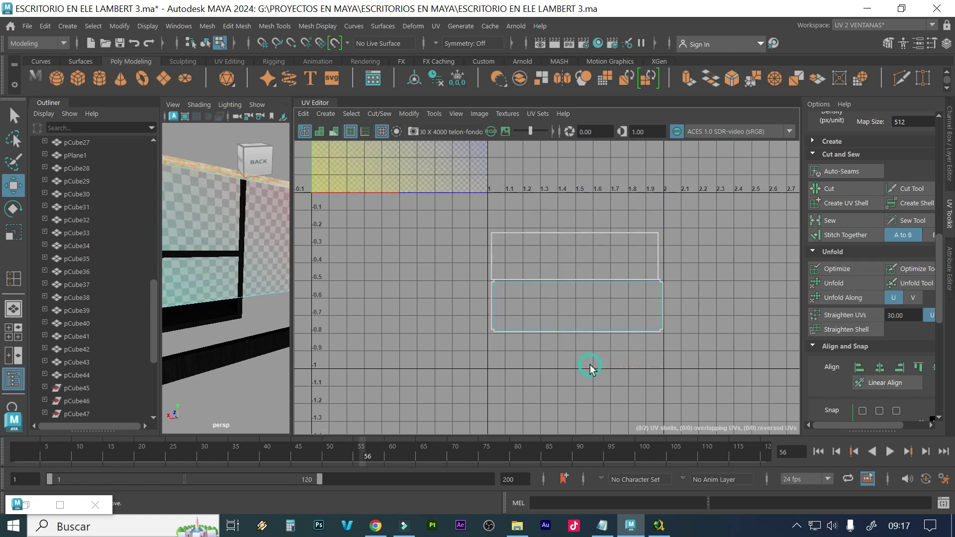
{"action": "left_click", "coordinate": [590, 311]}
{"action": "left_click", "coordinate": [577, 188]}
{"action": "left_click_drag", "start_coordinate": [577, 187], "coordinate": [576, 190]}
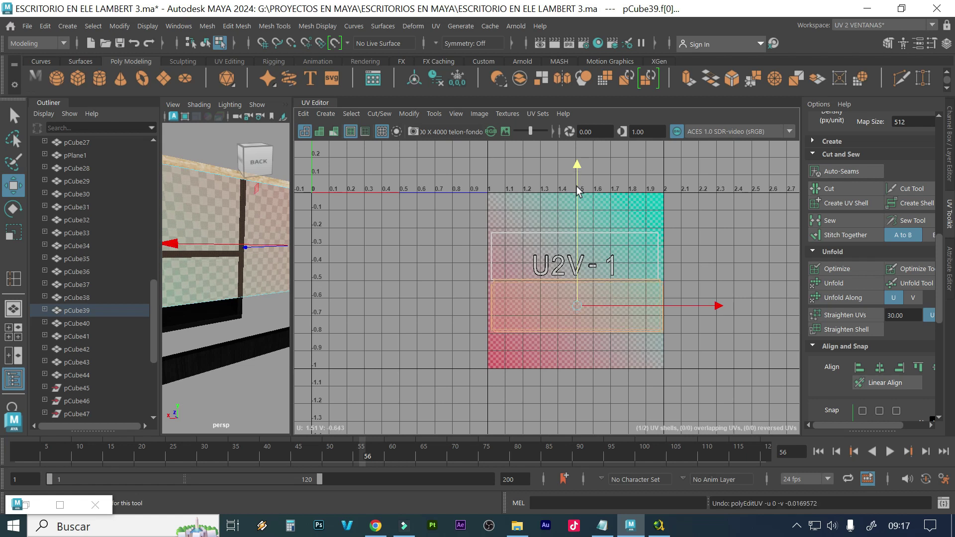
Check the checker texture on the wall and lower the shell a little more
{"action": "scroll", "coordinate": [575, 281], "scroll_direction": "up", "scroll_amount": 3}
{"action": "scroll", "coordinate": [447, 282], "scroll_direction": "up", "scroll_amount": 8}
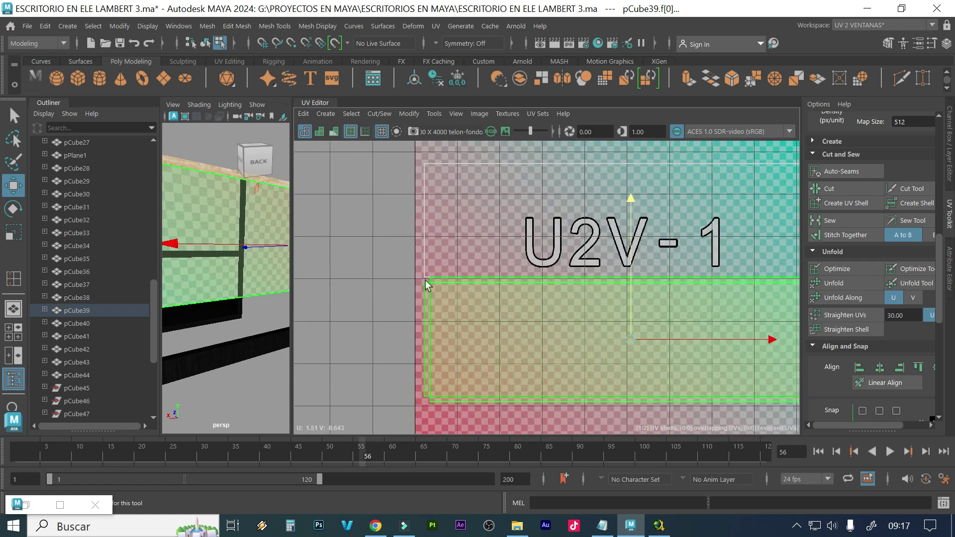
{"action": "scroll", "coordinate": [439, 260], "scroll_direction": "up", "scroll_amount": 8}
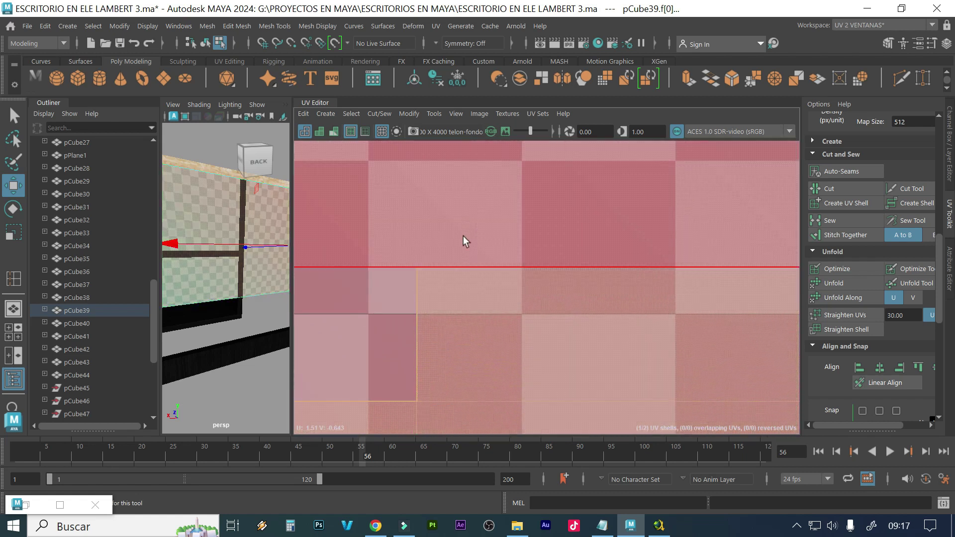
{"action": "scroll", "coordinate": [465, 288], "scroll_direction": "down", "scroll_amount": 2}
{"action": "scroll", "coordinate": [465, 289], "scroll_direction": "down", "scroll_amount": 8}
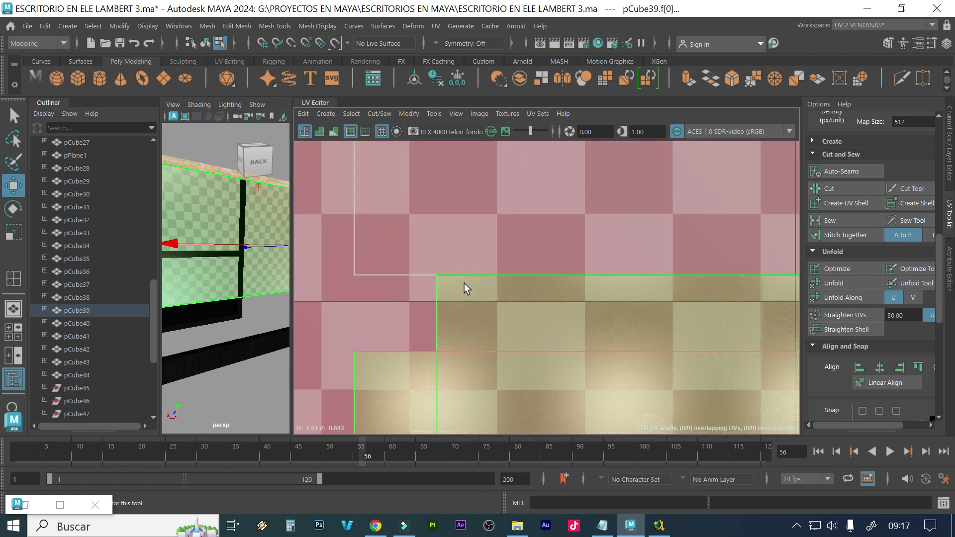
{"action": "scroll", "coordinate": [465, 289], "scroll_direction": "down", "scroll_amount": 8}
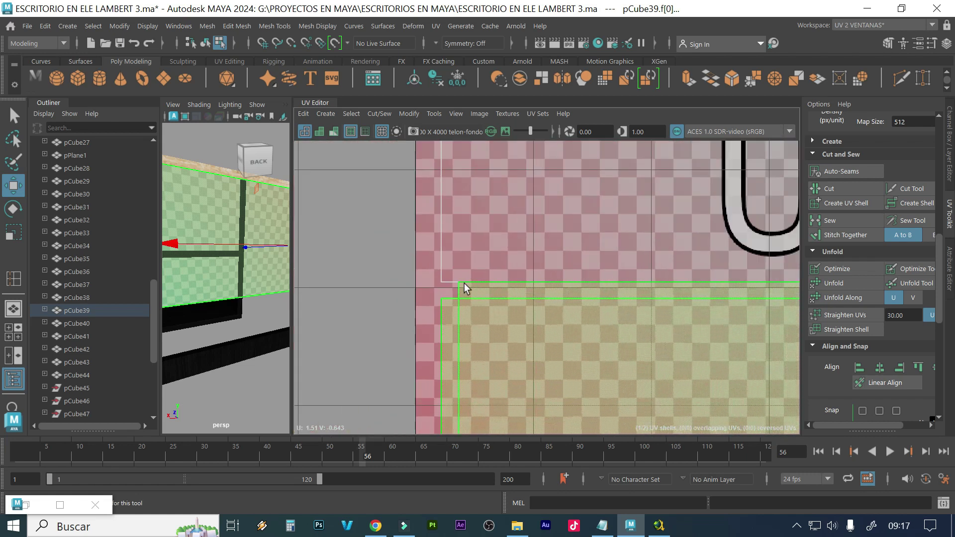
{"action": "scroll", "coordinate": [465, 289], "scroll_direction": "down", "scroll_amount": 2}
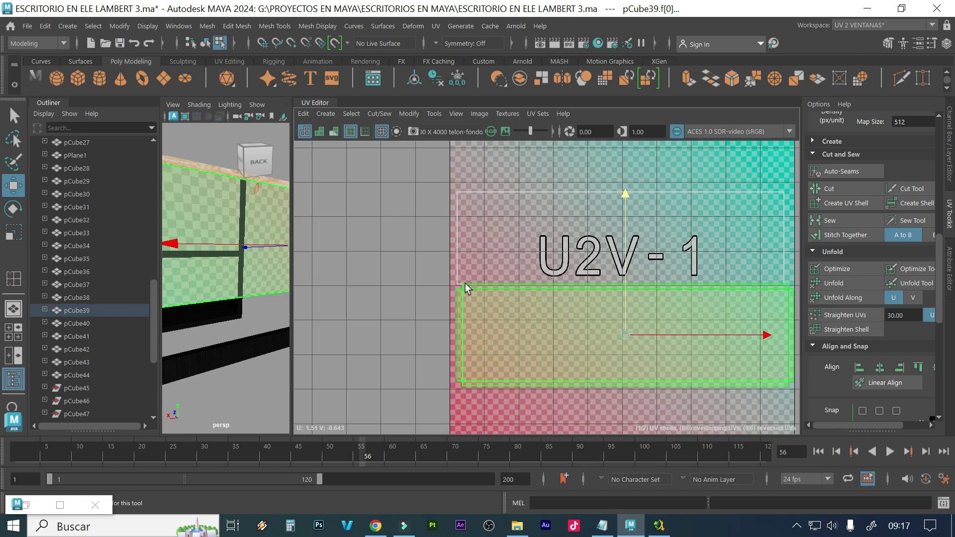
{"action": "scroll", "coordinate": [592, 233], "scroll_direction": "down", "scroll_amount": 2}
{"action": "scroll", "coordinate": [591, 234], "scroll_direction": "up", "scroll_amount": 1}
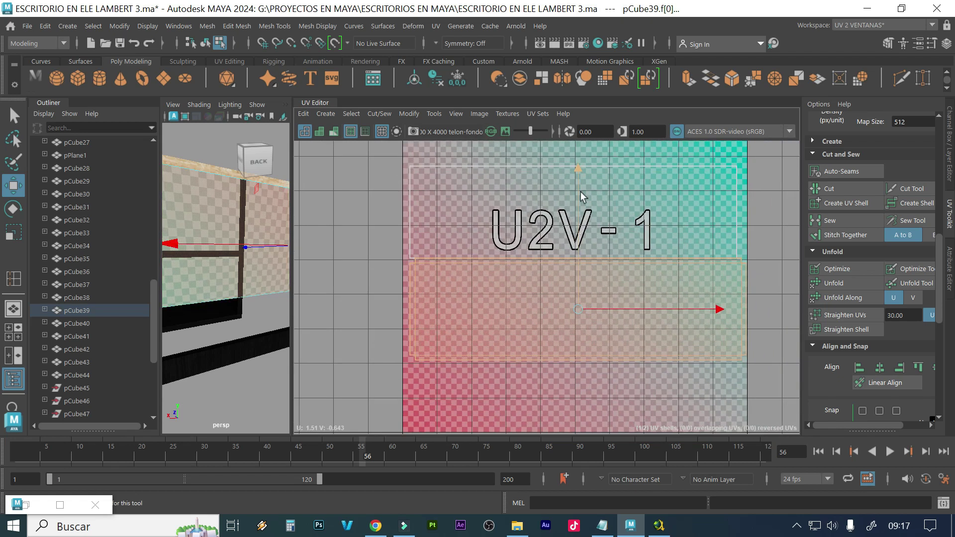
{"action": "scroll", "coordinate": [589, 197], "scroll_direction": "up", "scroll_amount": 2}
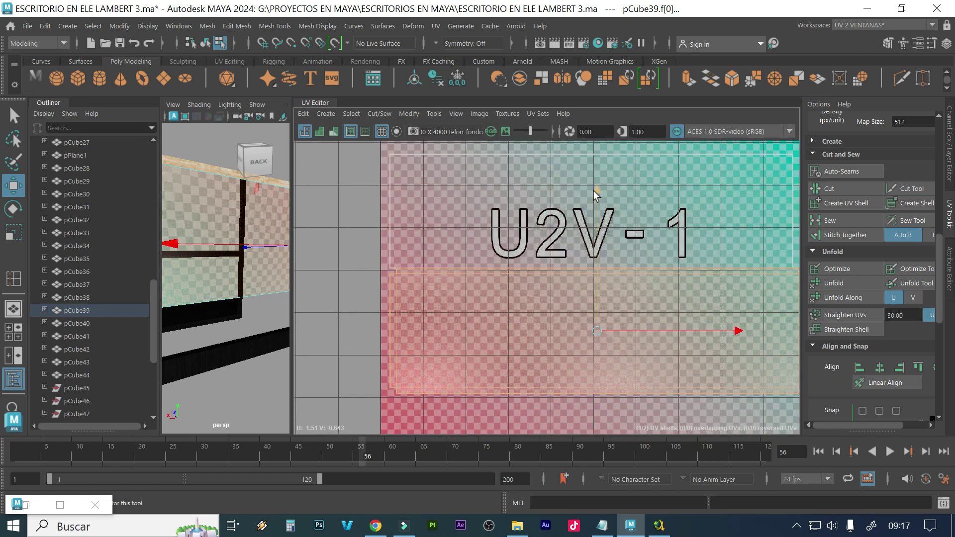
{"action": "left_click_drag", "start_coordinate": [596, 194], "coordinate": [599, 199]}
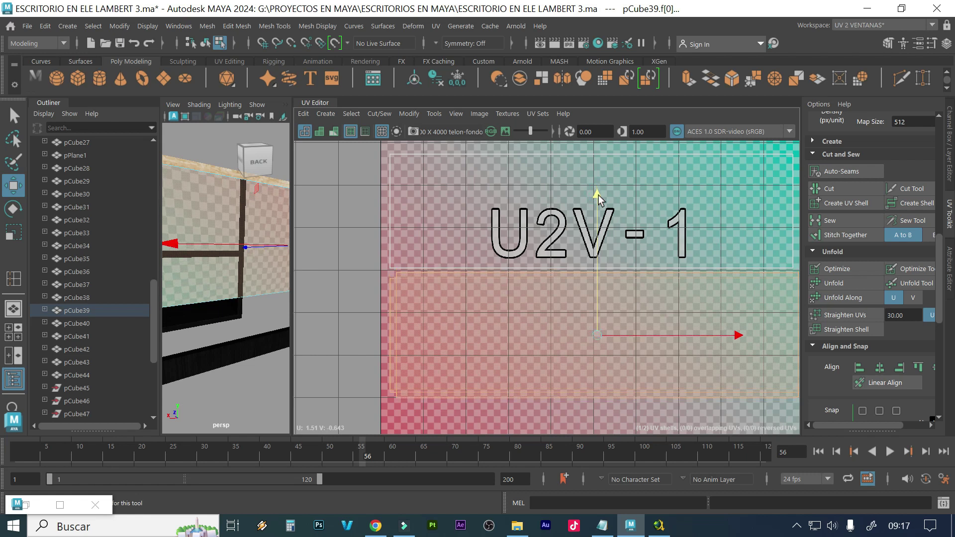
Widen the persp viewport beside the UV Editor
{"action": "scroll", "coordinate": [505, 253], "scroll_direction": "down", "scroll_amount": 2}
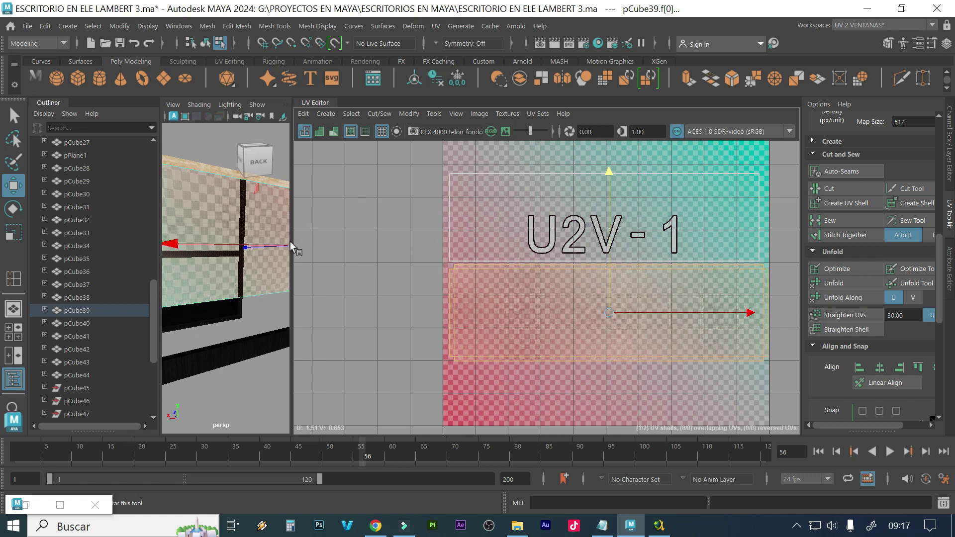
{"action": "left_click_drag", "start_coordinate": [292, 241], "coordinate": [666, 206]}
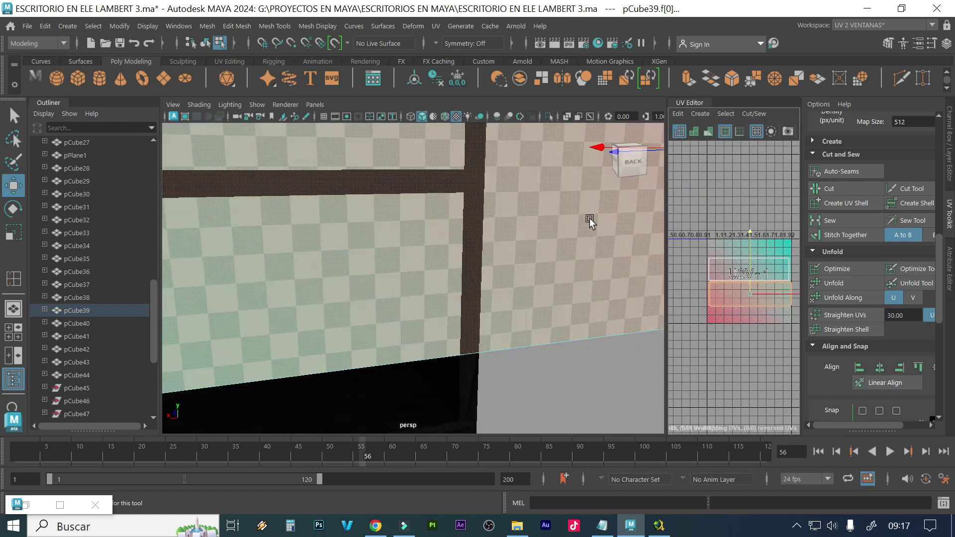
Dolly out and switch pCube50 back to Object Mode via the right-click menu
{"action": "scroll", "coordinate": [590, 219], "scroll_direction": "down", "scroll_amount": 5}
{"action": "left_click_drag", "start_coordinate": [591, 219], "coordinate": [485, 240], "text": "alt"}
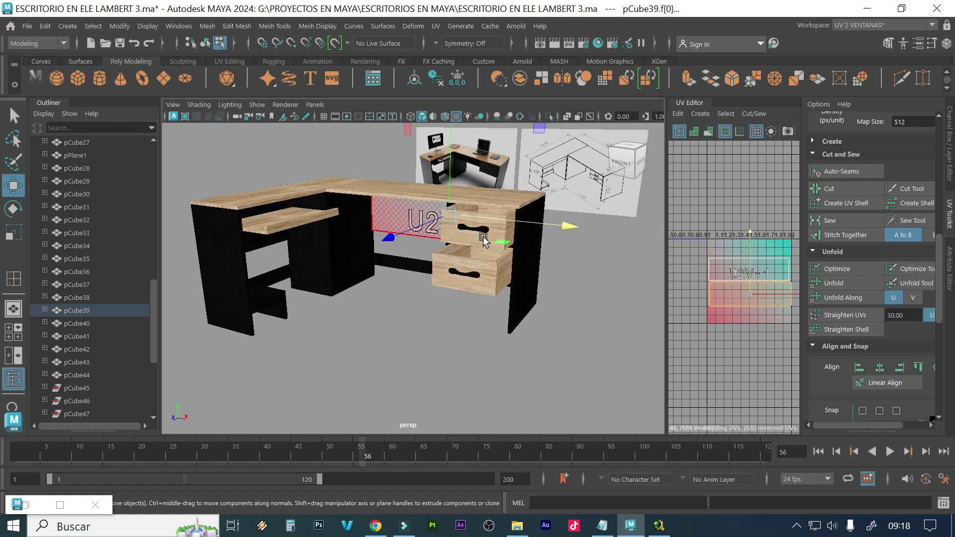
{"action": "left_click", "coordinate": [455, 311]}
{"action": "left_click", "coordinate": [442, 219]}
{"action": "right_click", "coordinate": [443, 219]}
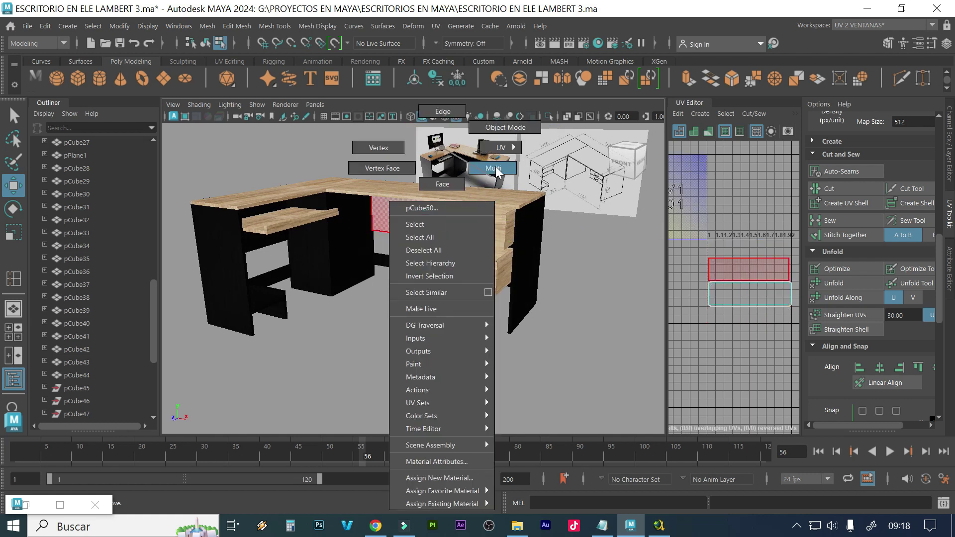
{"action": "left_click", "coordinate": [503, 128]}
Deselect everything and orbit to look down on the whole textured desk
{"action": "left_click", "coordinate": [461, 331]}
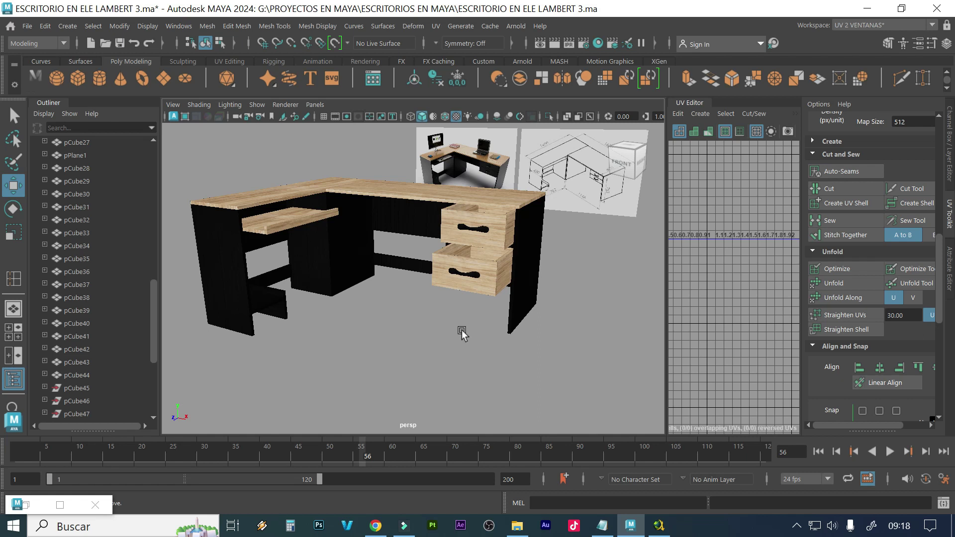
{"action": "left_click_drag", "start_coordinate": [427, 323], "coordinate": [458, 332], "text": "alt"}
{"action": "left_click_drag", "start_coordinate": [430, 299], "coordinate": [430, 306], "text": "alt"}
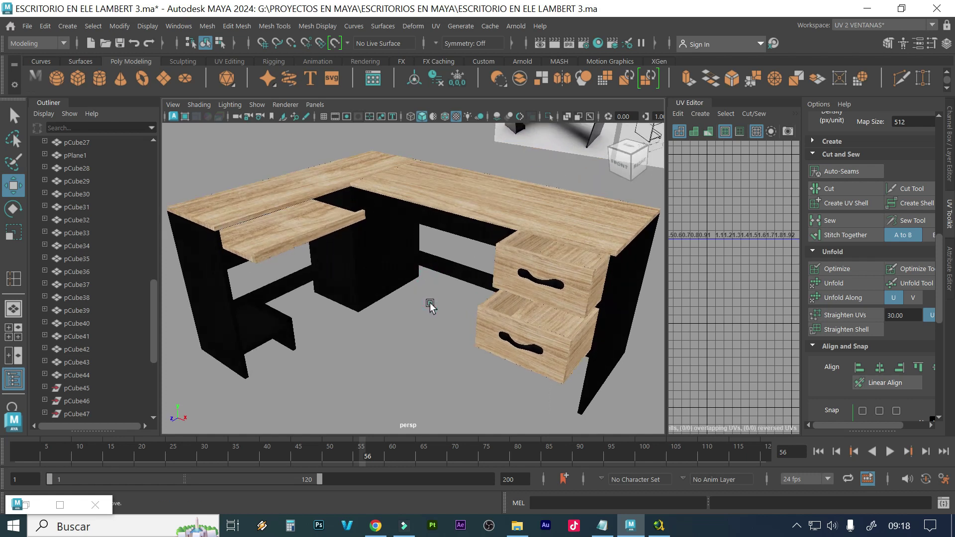
Turn on visibility of the PISO floor layer and open the Arnold Lights menu
{"action": "left_click", "coordinate": [948, 155]}
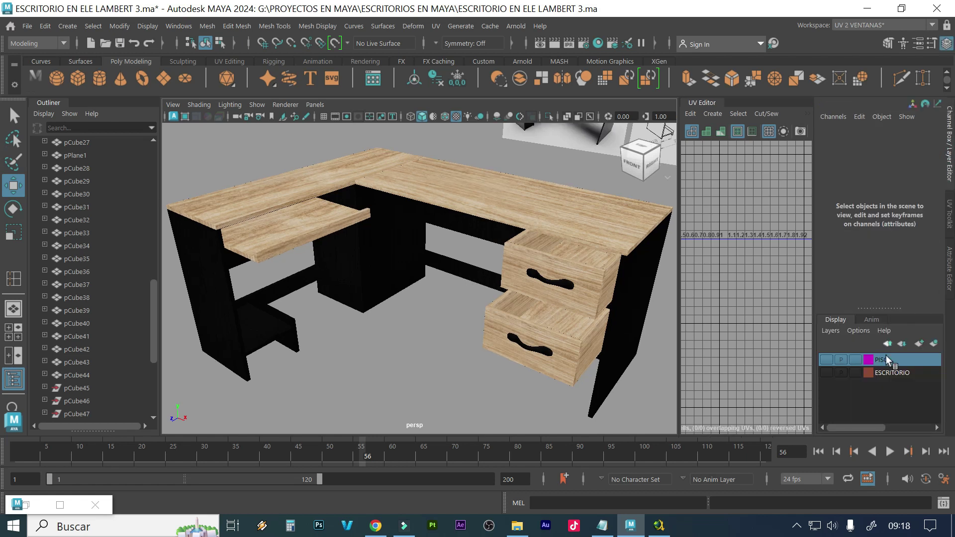
{"action": "left_click", "coordinate": [826, 359]}
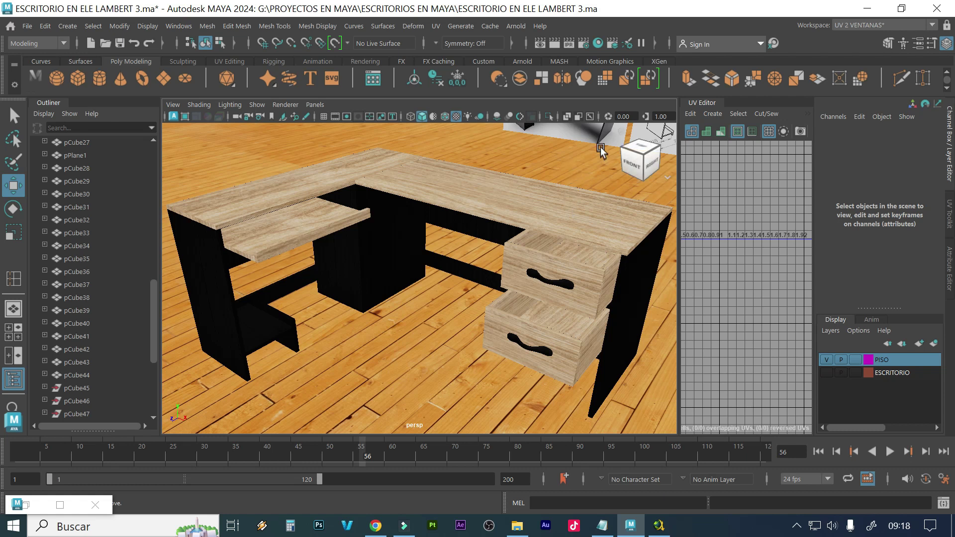
{"action": "left_click", "coordinate": [519, 27]}
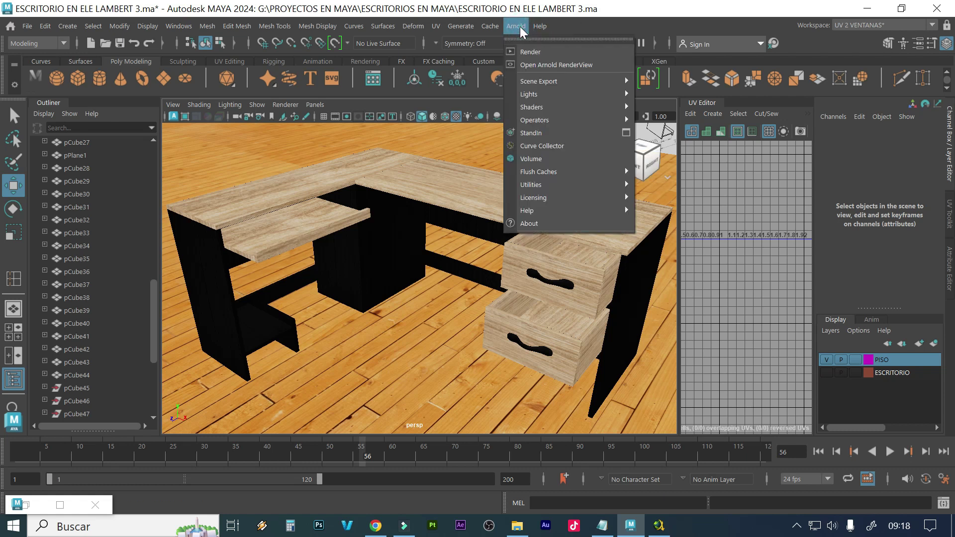
{"action": "mouse_move", "coordinate": [537, 96]}
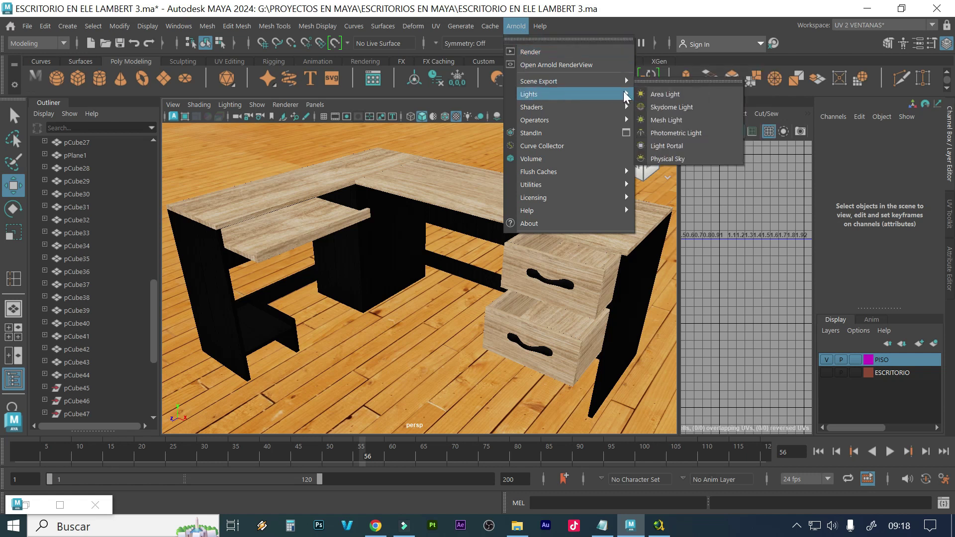
Create an Arnold skydome light and change its Intensity from 1 to 4
{"action": "left_click", "coordinate": [688, 112]}
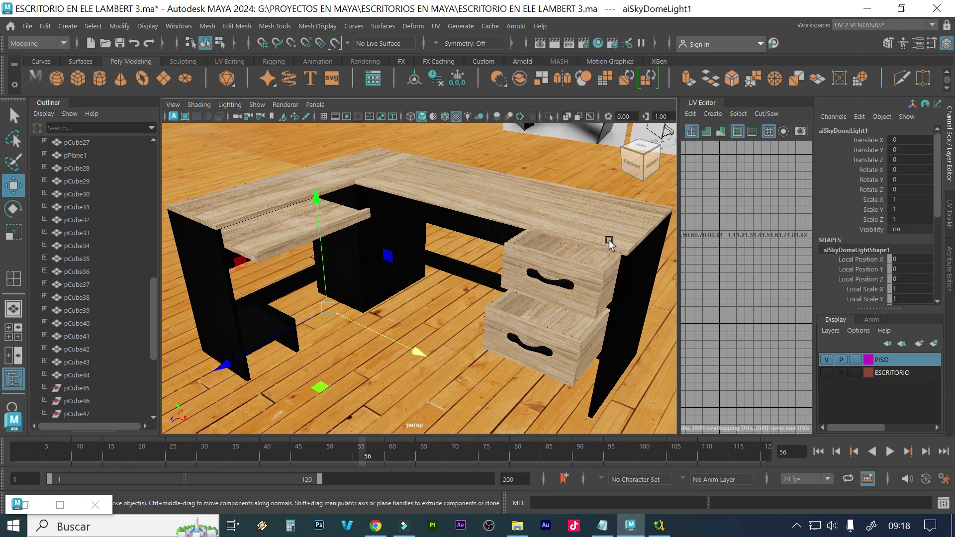
{"action": "scroll", "coordinate": [561, 233], "scroll_direction": "down", "scroll_amount": 6}
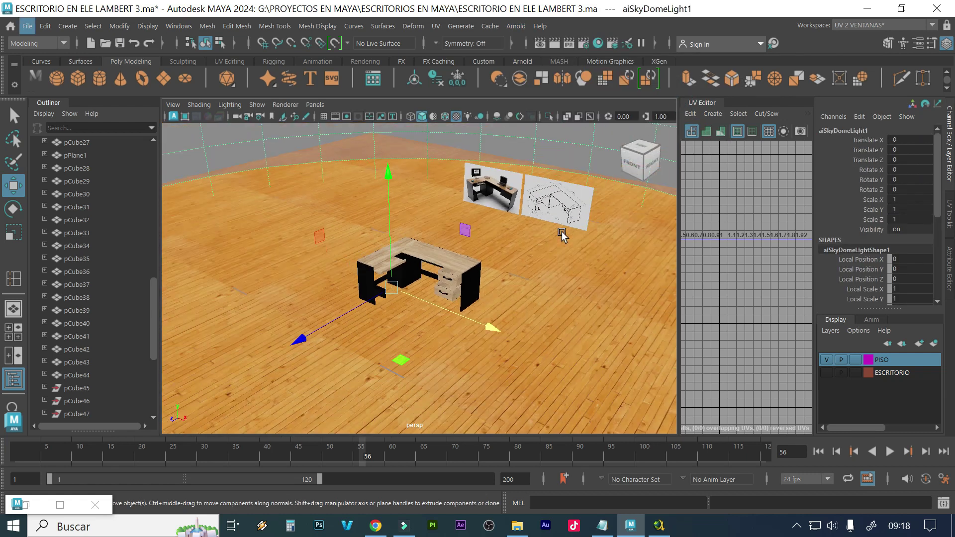
{"action": "key", "text": "ctrl+a"}
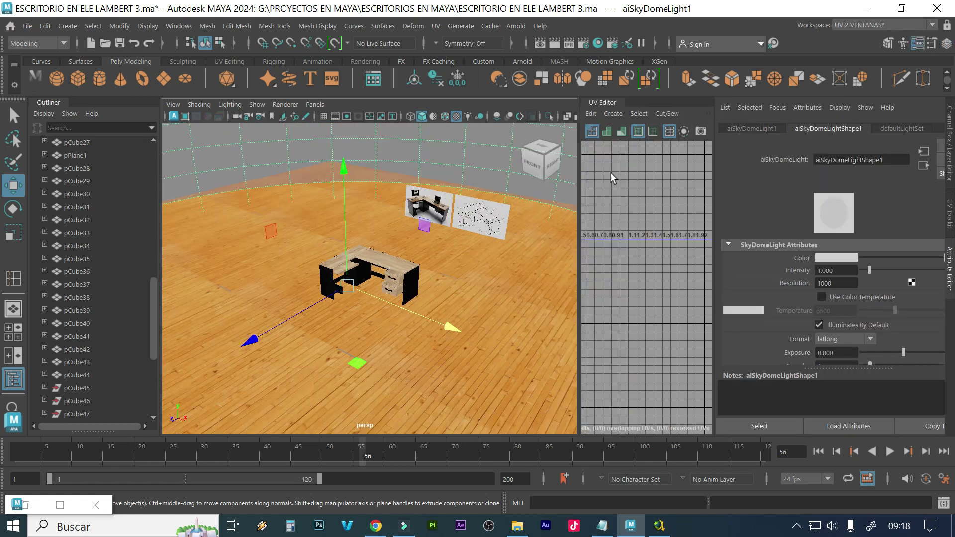
{"action": "left_click", "coordinate": [839, 267]}
{"action": "left_click_drag", "start_coordinate": [838, 268], "coordinate": [770, 272]}
{"action": "type", "text": "4"}
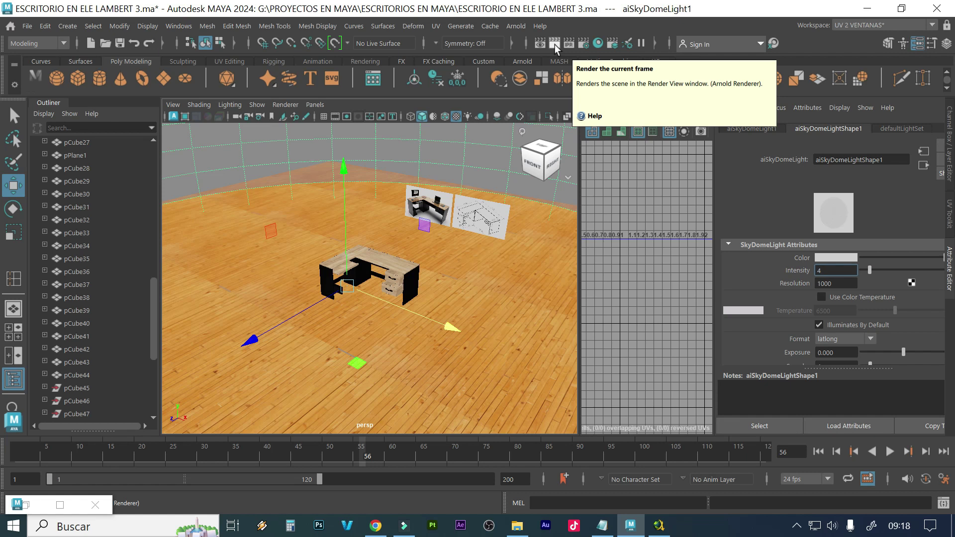
{"action": "key", "text": "Return"}
{"action": "scroll", "coordinate": [376, 280], "scroll_direction": "up", "scroll_amount": 10}
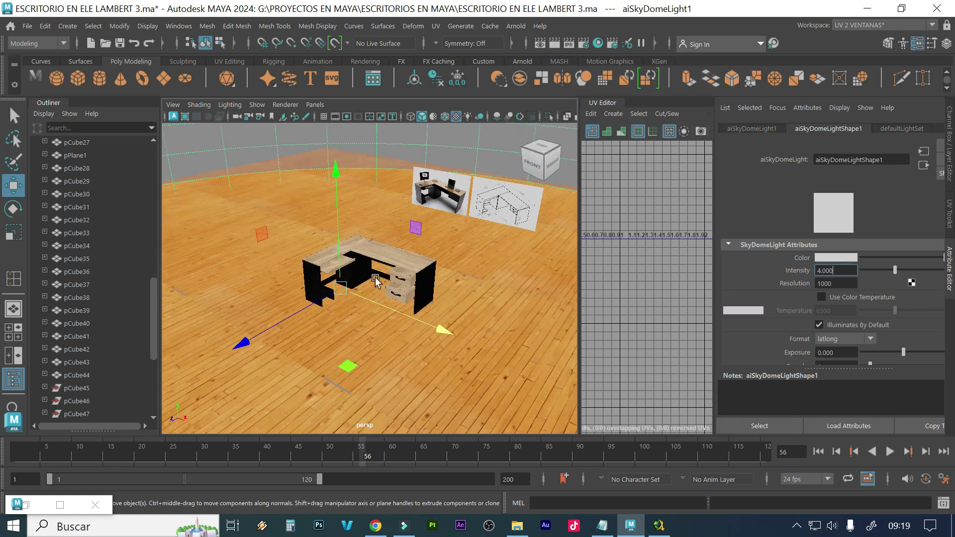
{"action": "scroll", "coordinate": [375, 281], "scroll_direction": "up", "scroll_amount": 3}
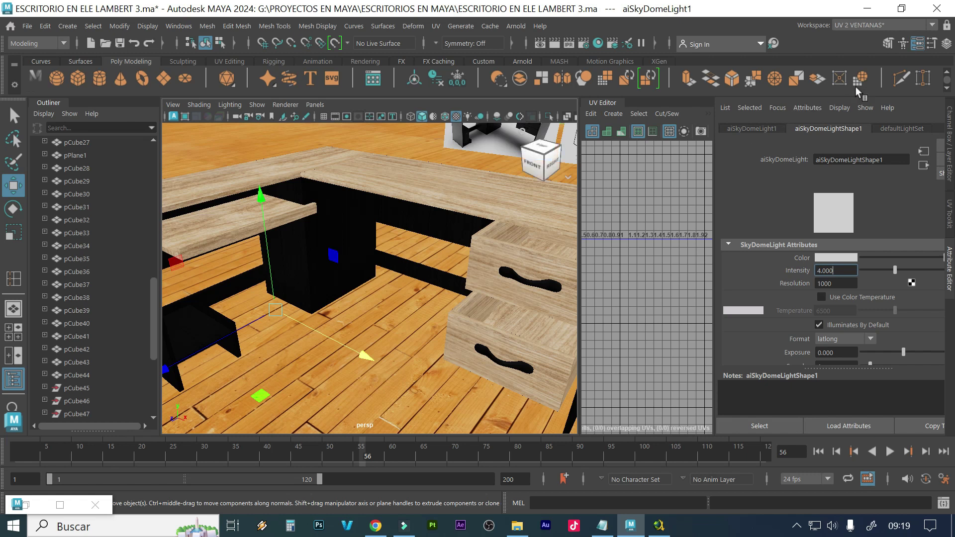
Render the current frame in Arnold RenderView, then close the window
{"action": "left_click", "coordinate": [546, 43]}
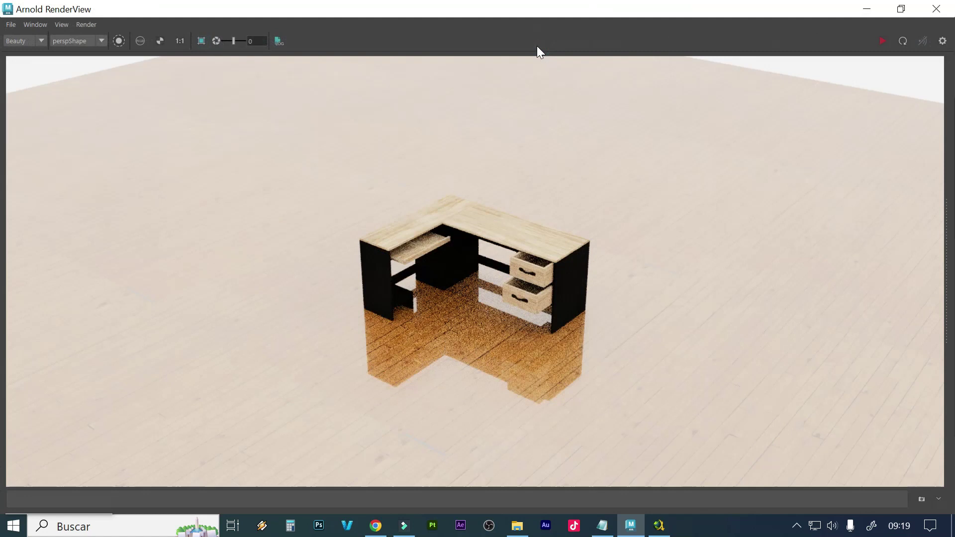
{"action": "left_click", "coordinate": [882, 41]}
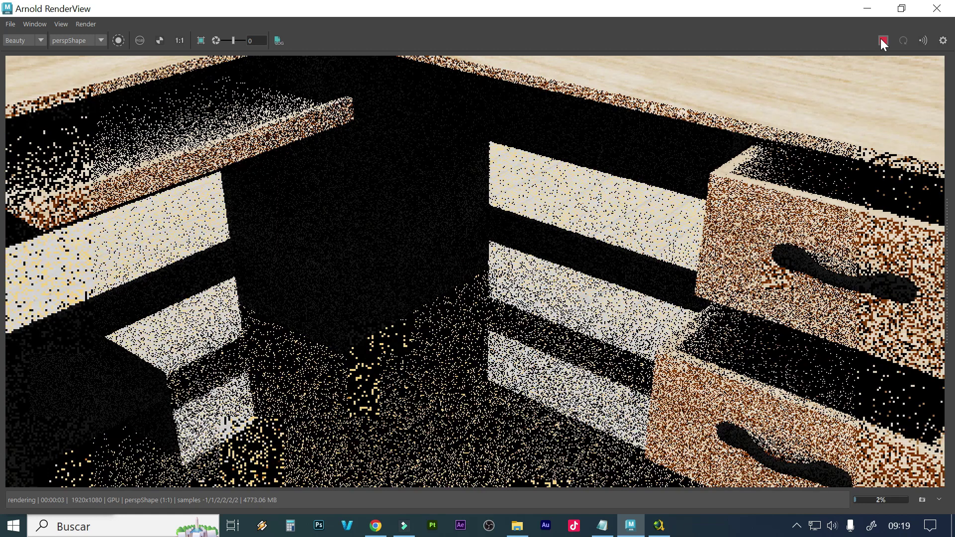
{"action": "left_click", "coordinate": [941, 9]}
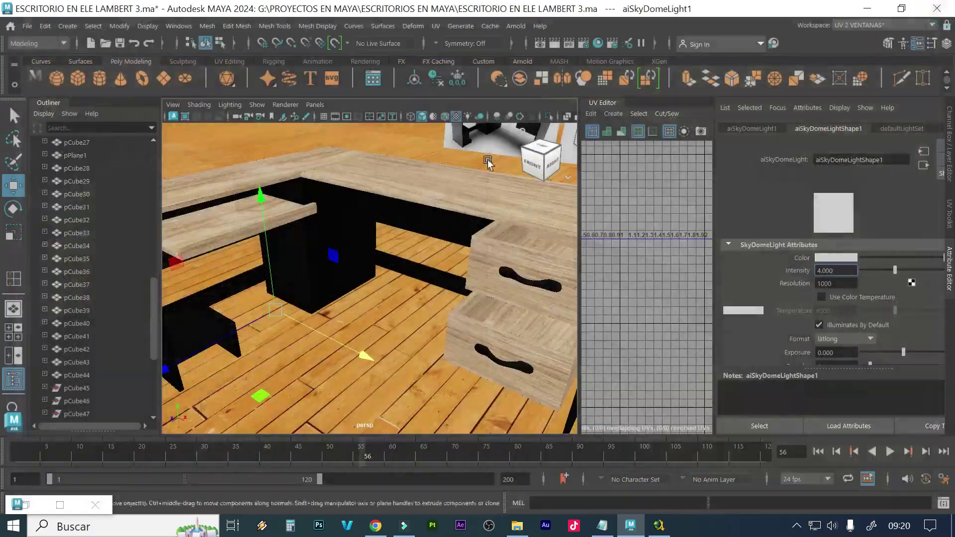
Dolly the camera out and re-render the scene in Arnold RenderView
{"action": "scroll", "coordinate": [443, 187], "scroll_direction": "down", "scroll_amount": 5}
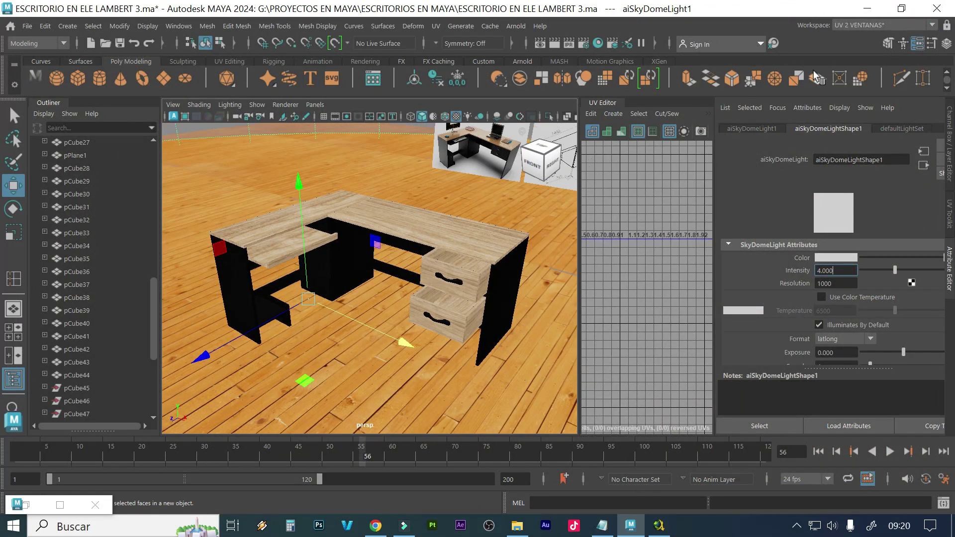
{"action": "left_click", "coordinate": [544, 48]}
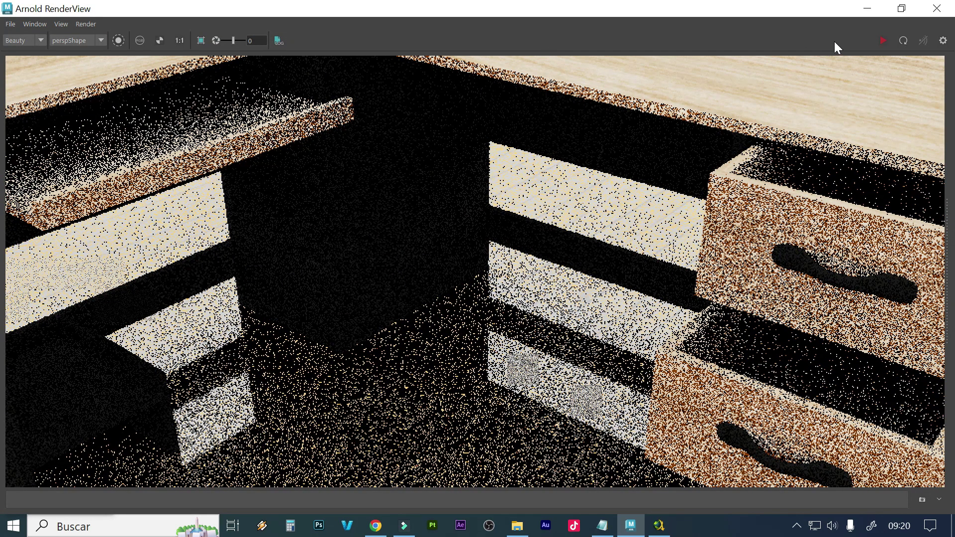
{"action": "left_click", "coordinate": [884, 41]}
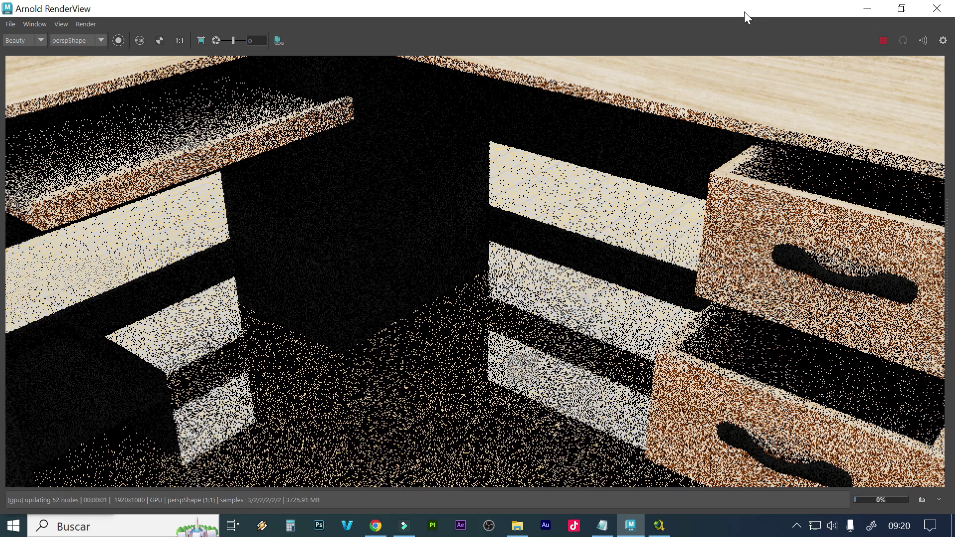